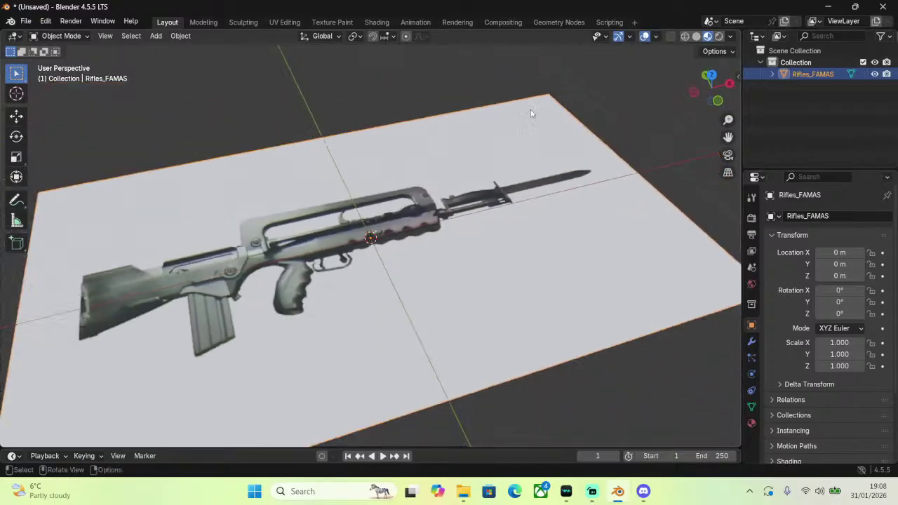
scroll(530, 101, down, 5)
click(404, 82)
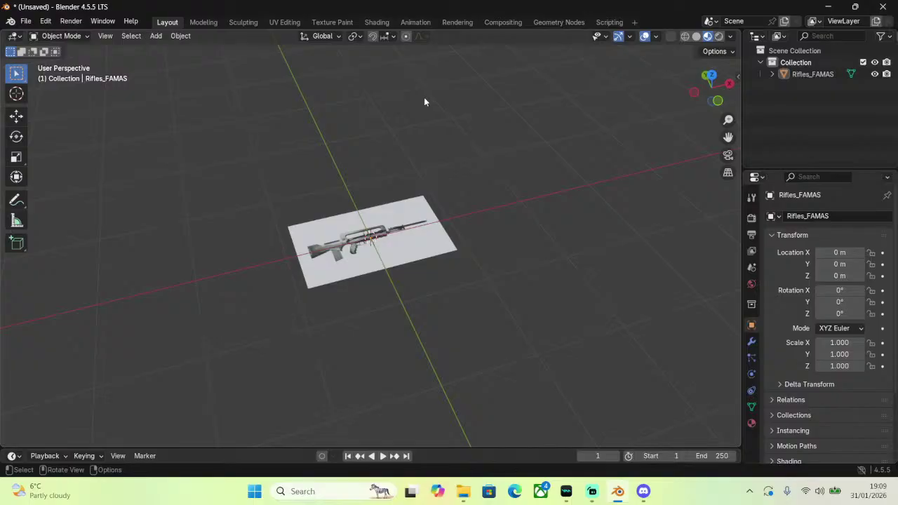
right_click(423, 102)
scroll(326, 151, up, 5)
middle_drag(326, 152, 556, 193)
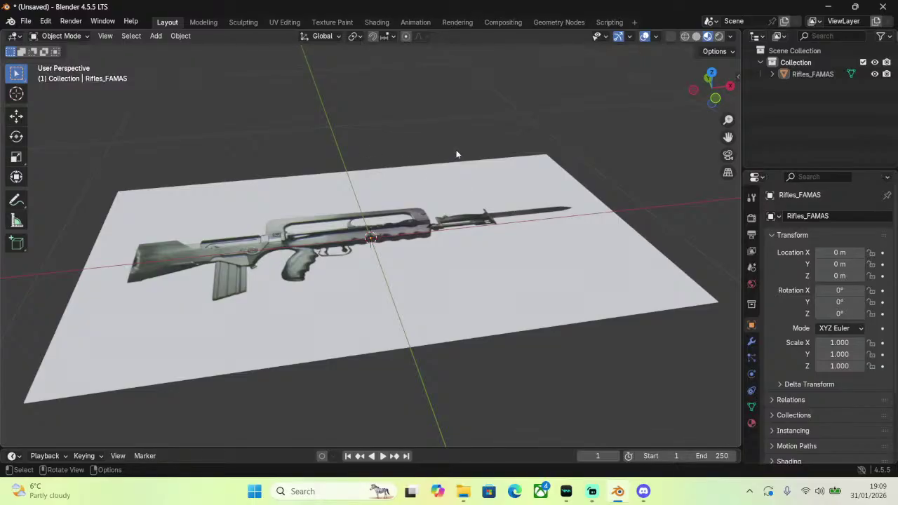
middle_drag(456, 155, 438, 160)
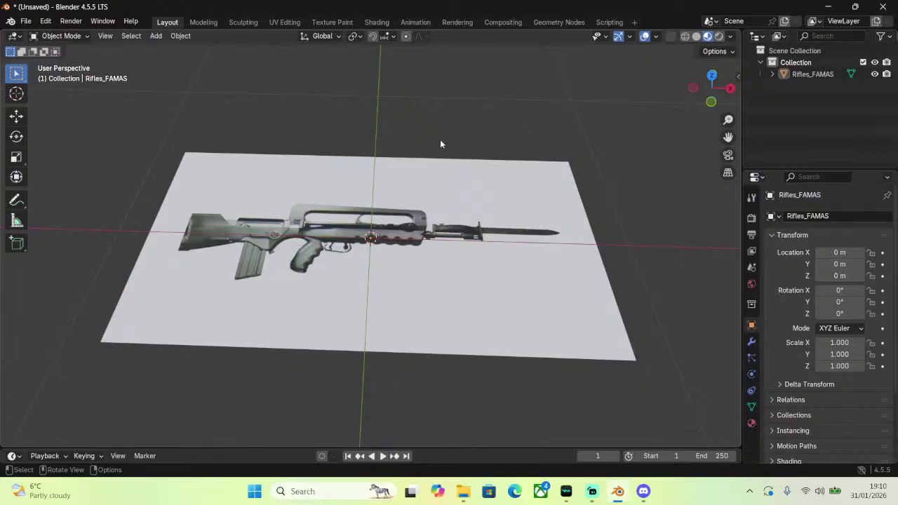
right_click(461, 249)
middle_drag(506, 215, 513, 246)
scroll(519, 235, up, 10)
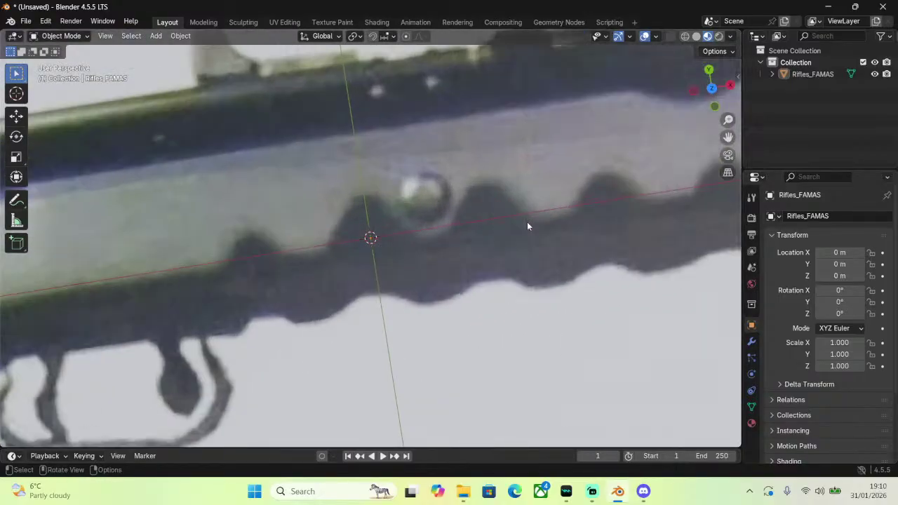
scroll(523, 232, up, 3)
scroll(519, 234, down, 14)
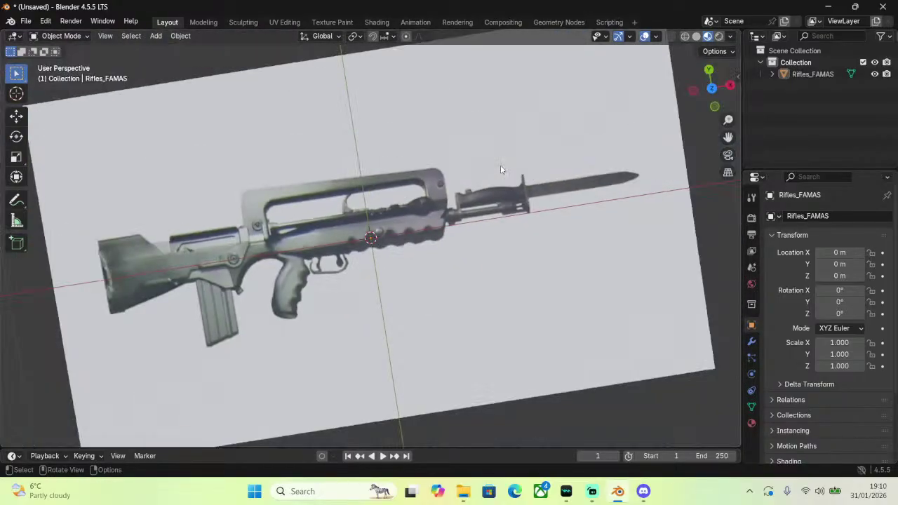
middle_drag(500, 166, 492, 217)
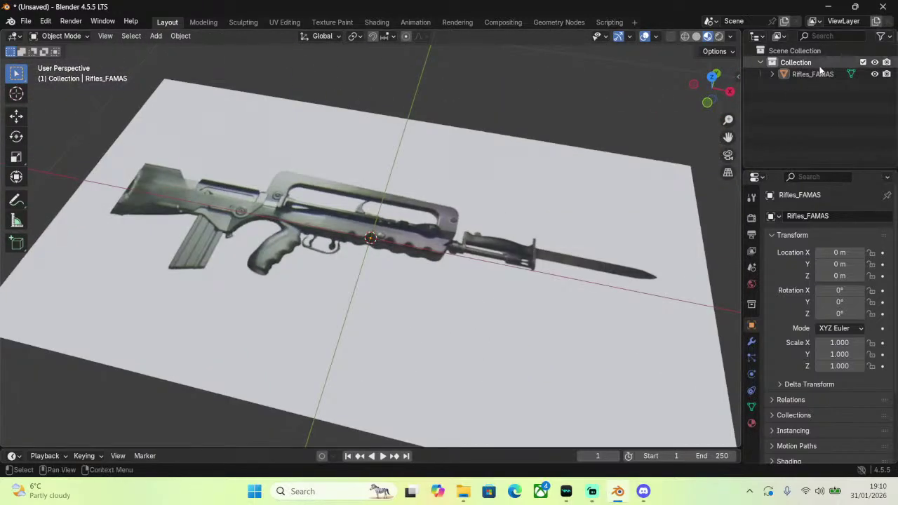
middle_drag(414, 76, 494, 183)
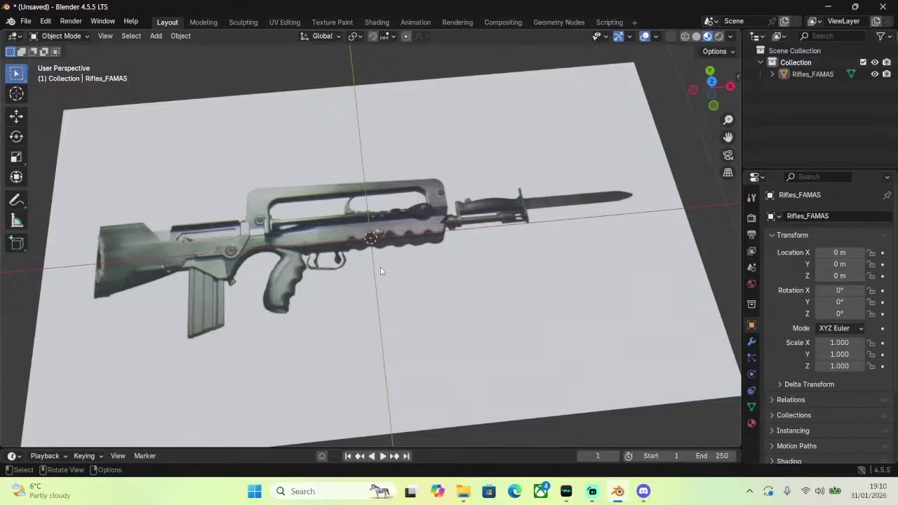
scroll(381, 266, down, 10)
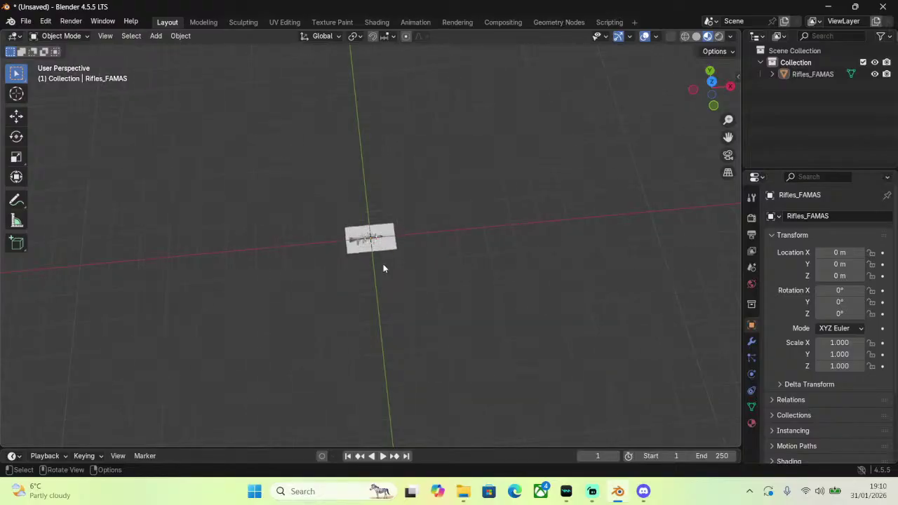
scroll(383, 266, up, 4)
middle_drag(528, 290, 503, 293)
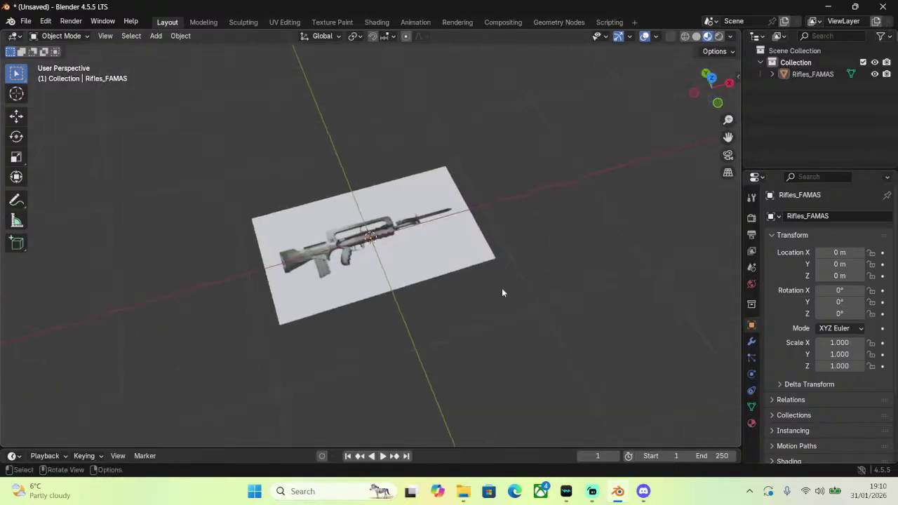
scroll(374, 241, up, 4)
scroll(374, 240, up, 3)
middle_drag(374, 240, 456, 262)
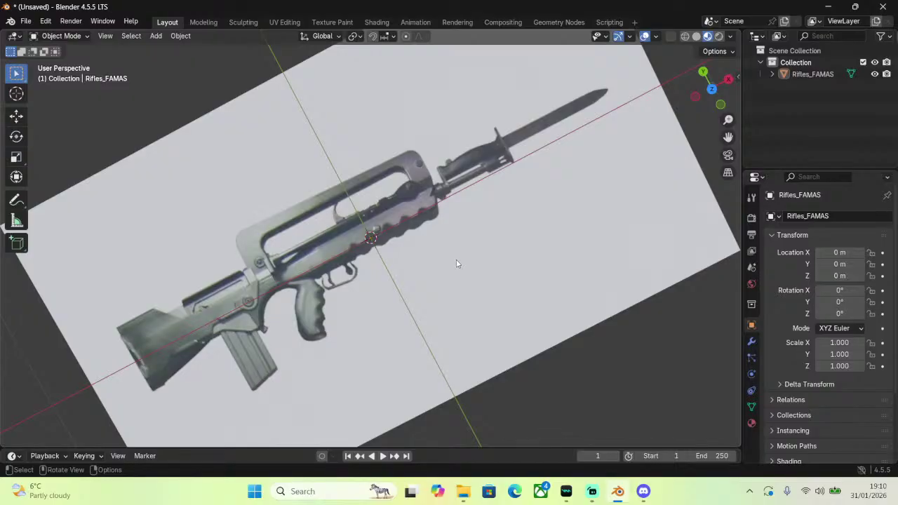
middle_drag(456, 263, 423, 194)
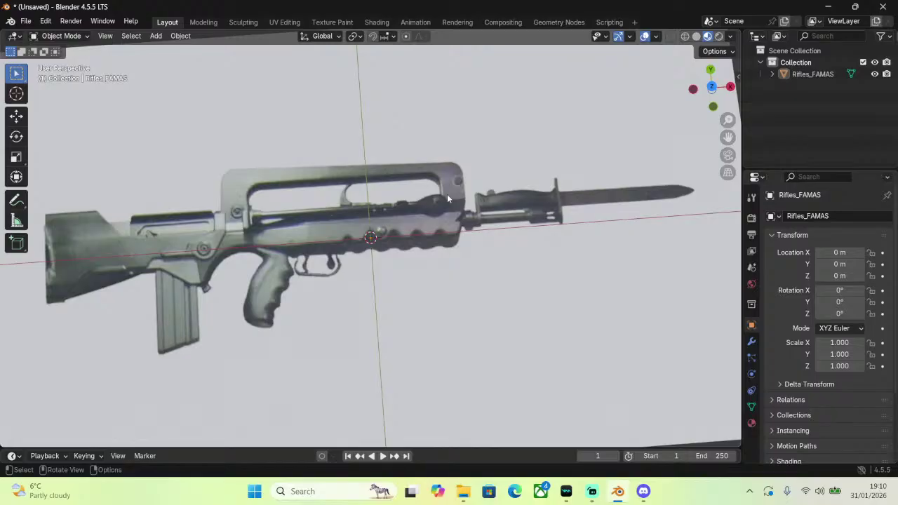
scroll(327, 192, up, 3)
scroll(319, 194, down, 8)
scroll(320, 194, down, 2)
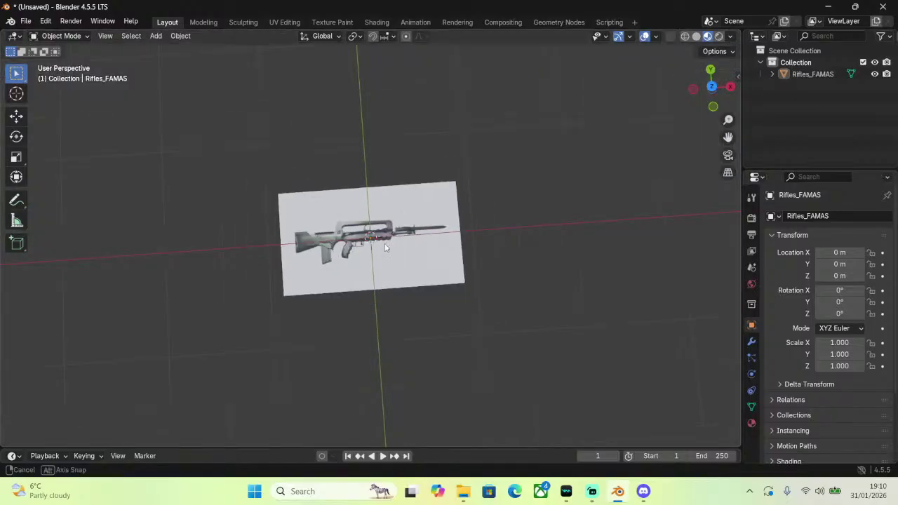
scroll(386, 250, up, 7)
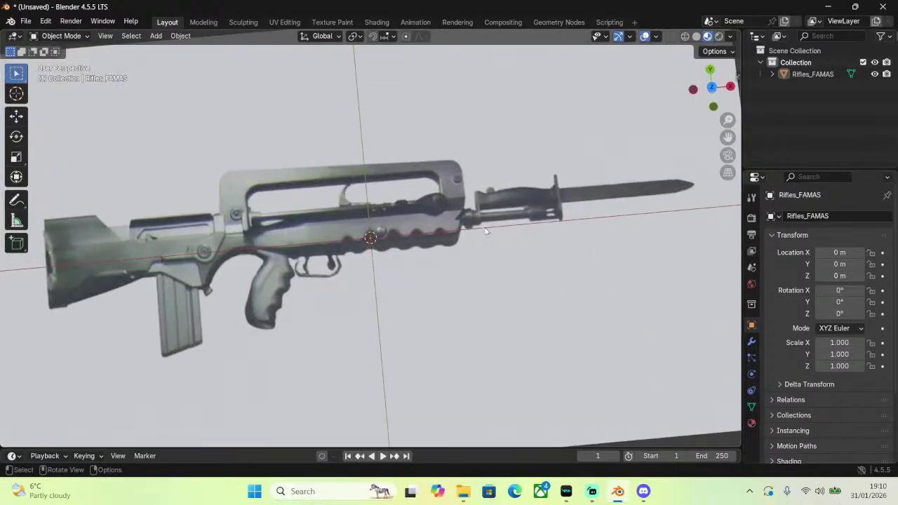
scroll(490, 344, down, 10)
middle_drag(490, 344, 515, 244)
Try to rotate the rifle image plane by 90° about the view's Z axis from the right orthographic view.
key(KP_1)
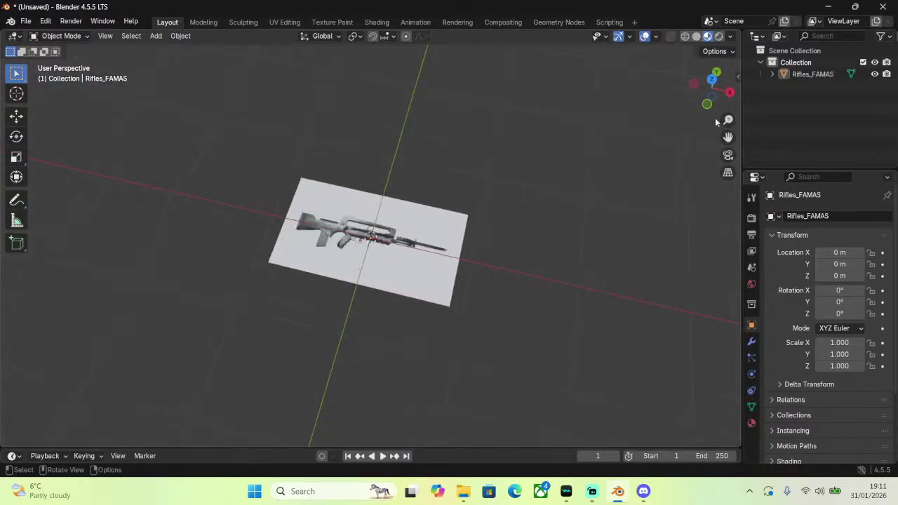
click(712, 70)
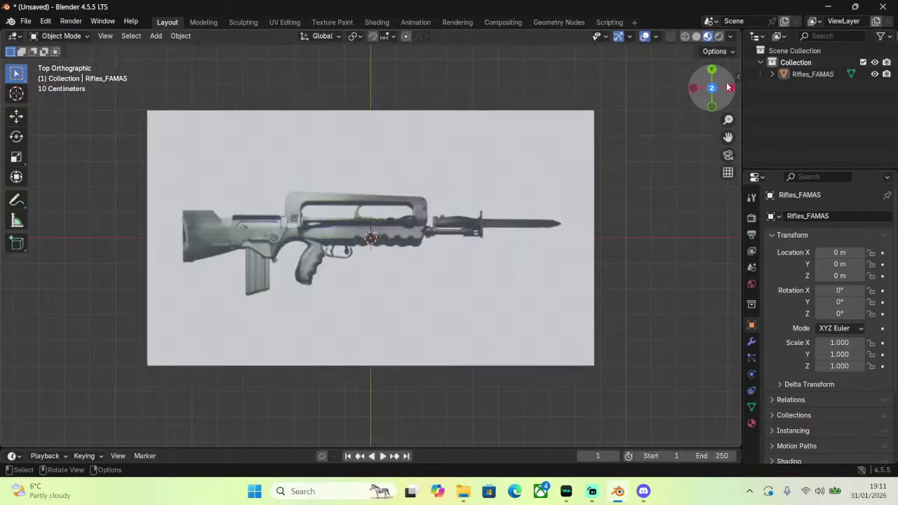
click(730, 88)
drag(308, 108, 512, 318)
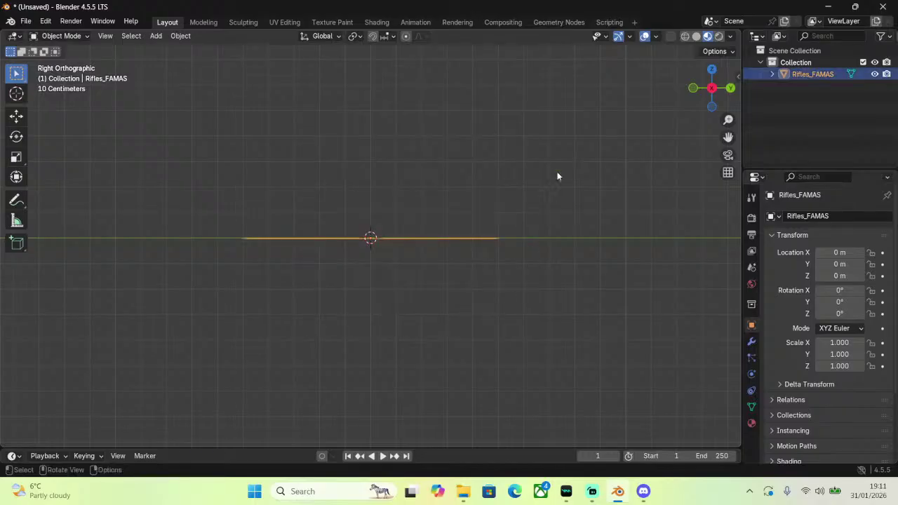
key(r)
click(506, 194)
click(109, 438)
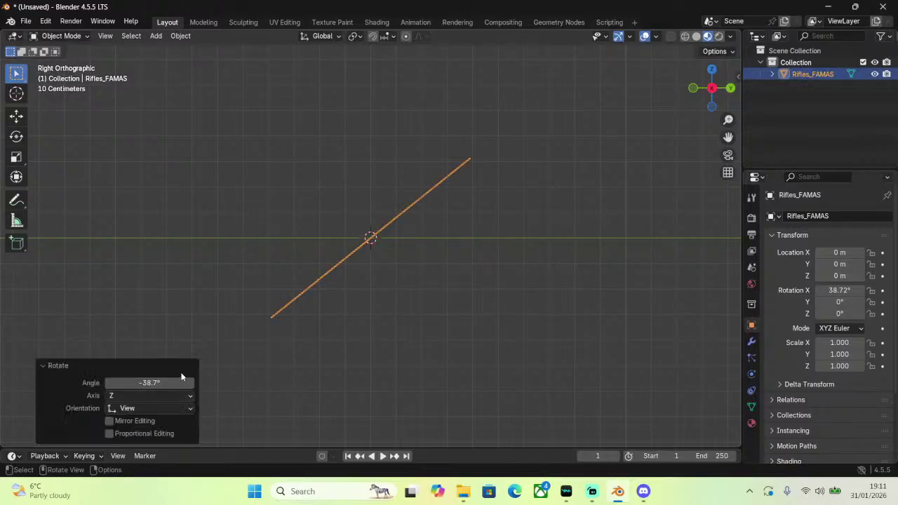
click(161, 379)
text(90)
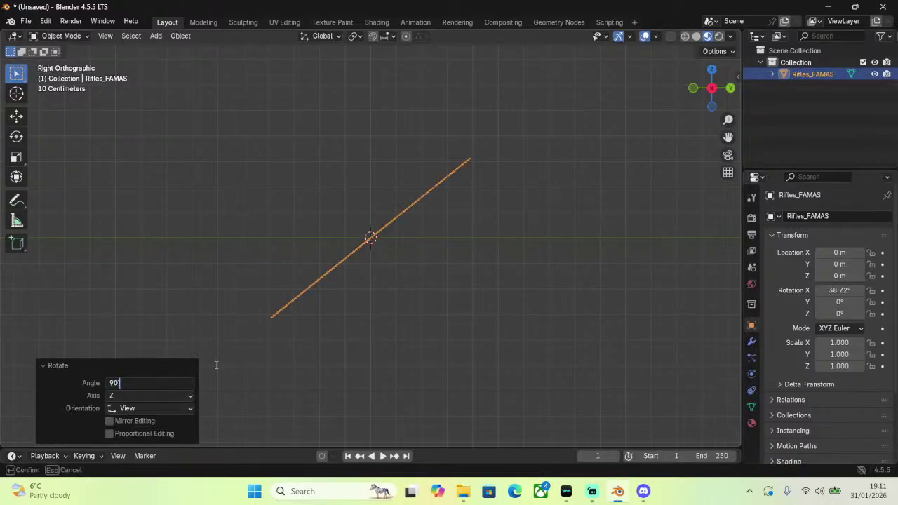
key(Return)
Try a rotation angle of -90° on the image plane in the perspective view, and clear the plane's rotation.
middle_drag(488, 205, 604, 218)
click(135, 383)
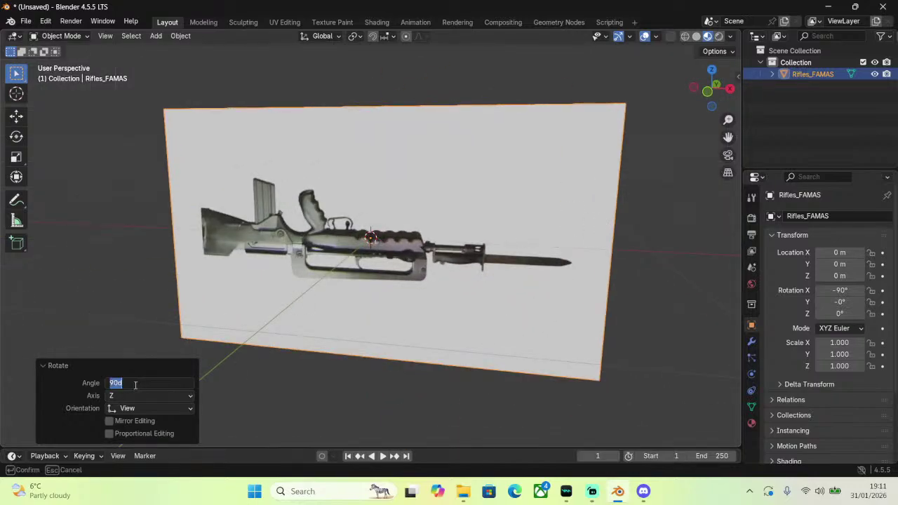
text(-90)
key(Return)
right_click(421, 239)
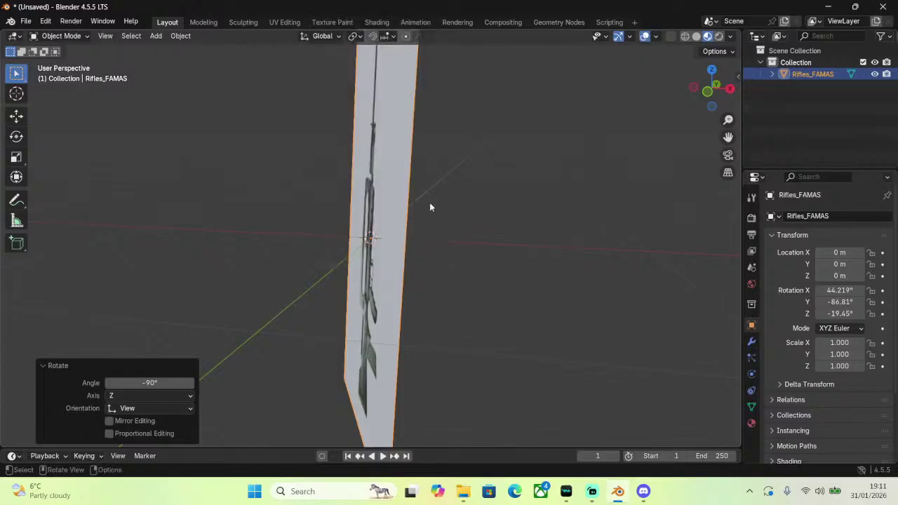
middle_drag(430, 203, 423, 253)
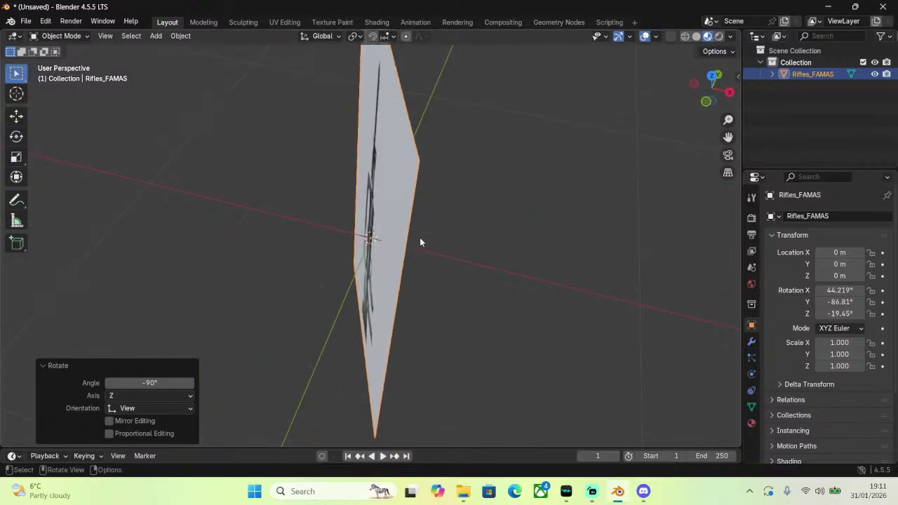
key(alt+r)
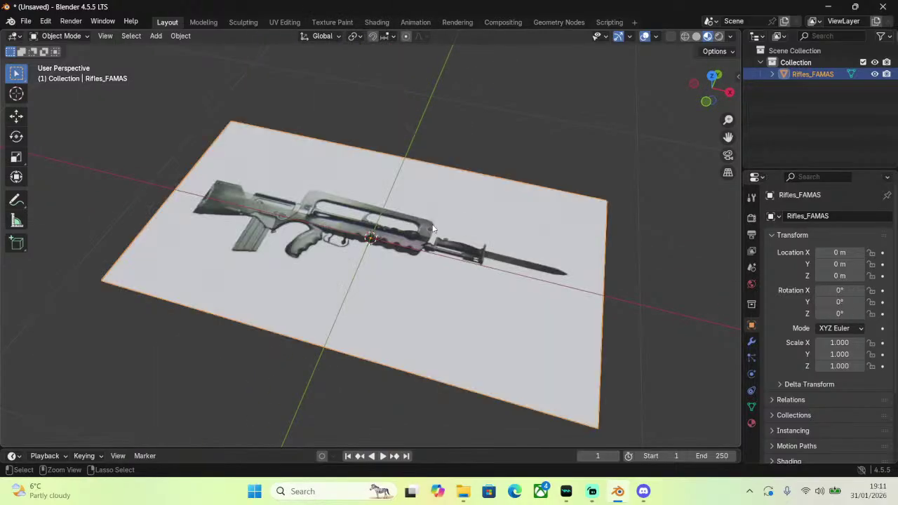
Stand the image plane upright by rotating it -90° about the view's Z axis in the right orthographic view.
click(729, 92)
key(r)
click(489, 92)
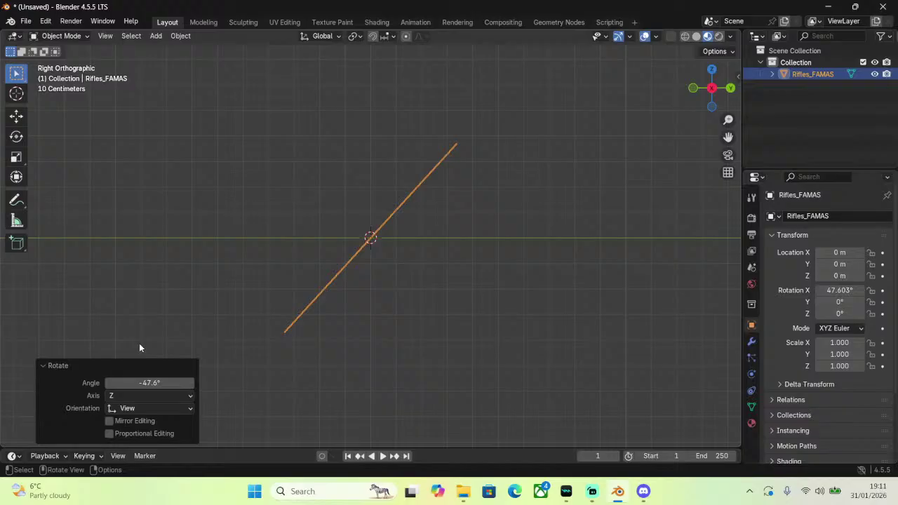
click(158, 382)
text(-90)
key(Return)
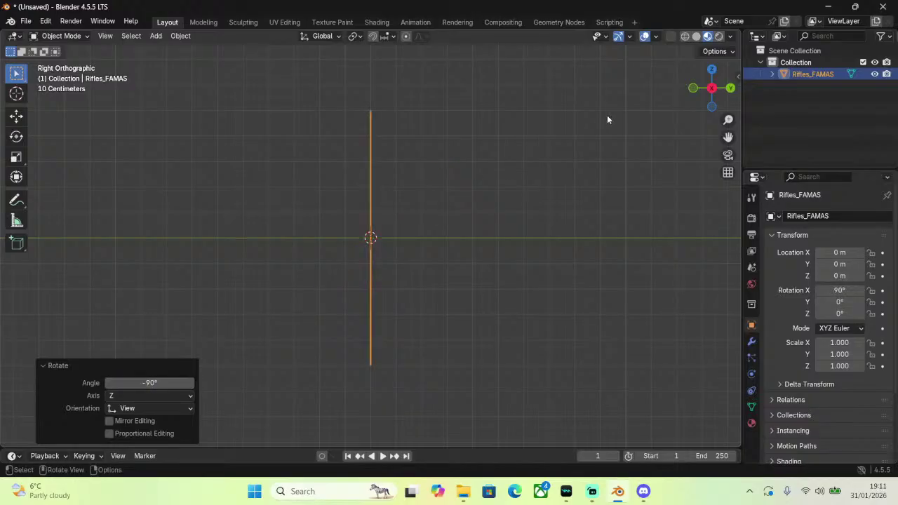
Scale the rifle image plane up uniformly to about 1.144 in the front orthographic view.
click(693, 88)
scroll(546, 202, down, 5)
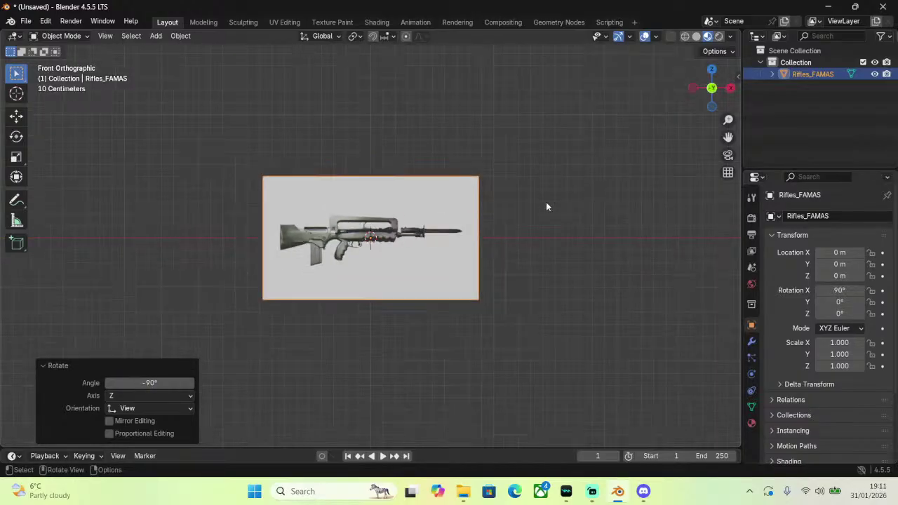
key(s)
click(572, 197)
scroll(548, 247, up, 3)
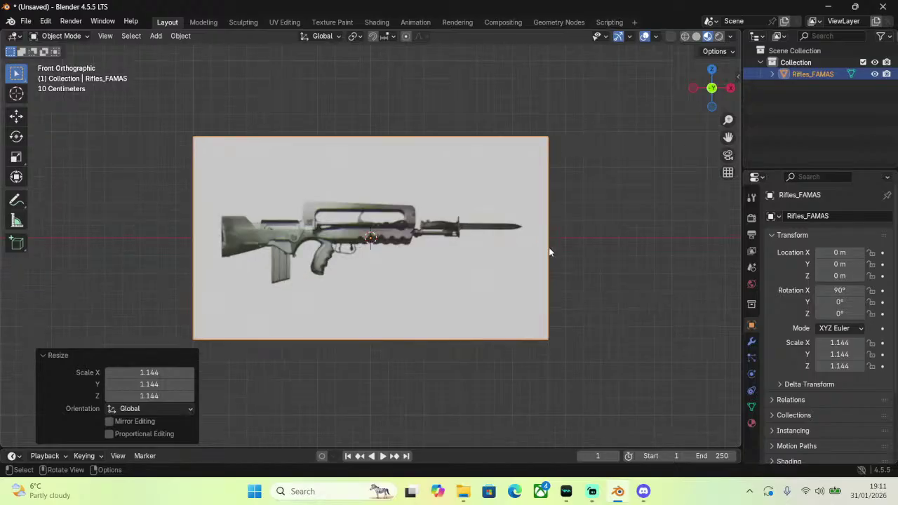
Move the image plane back about 0.9 m along the Y axis, return to the front orthographic view and deselect the plane.
middle_drag(575, 136, 579, 199)
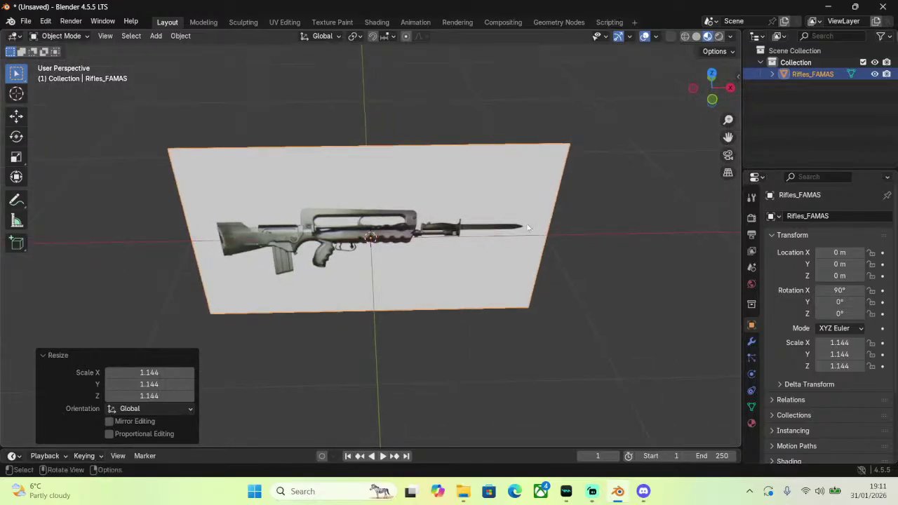
click(731, 88)
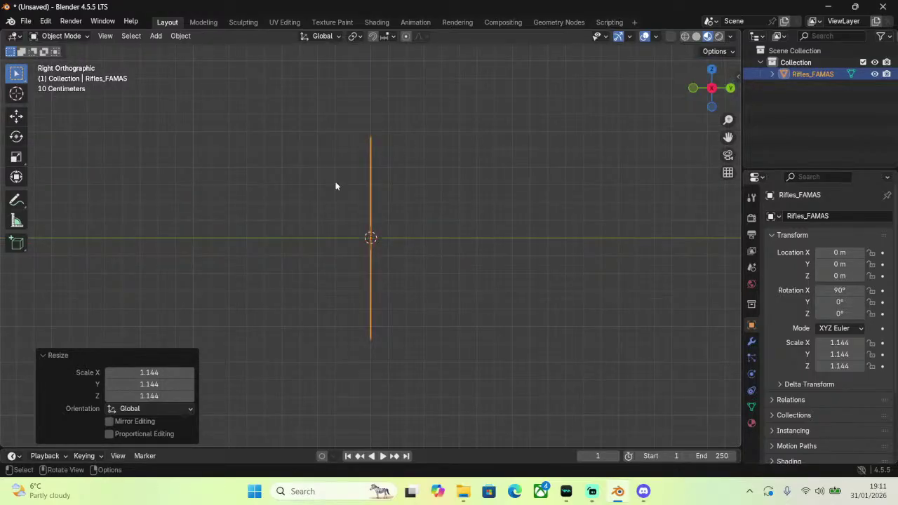
key(g)
key(y)
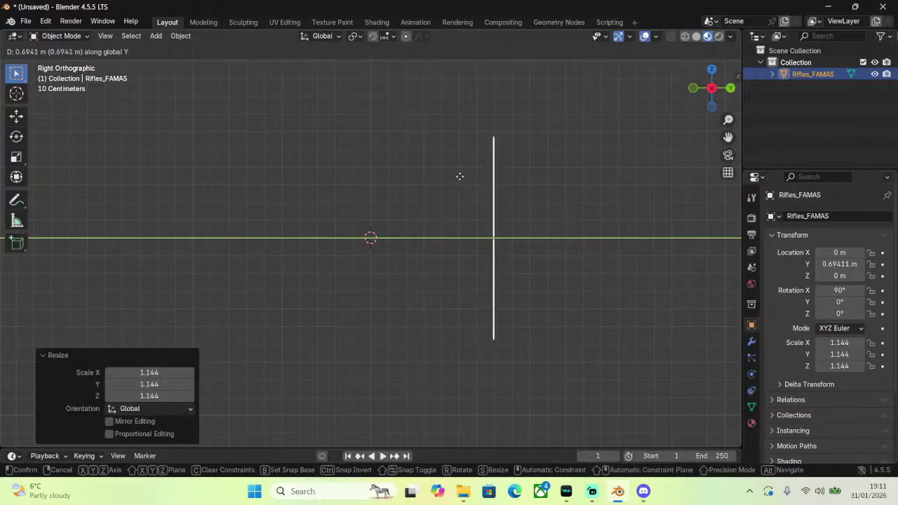
click(498, 171)
middle_drag(466, 174, 551, 176)
click(715, 101)
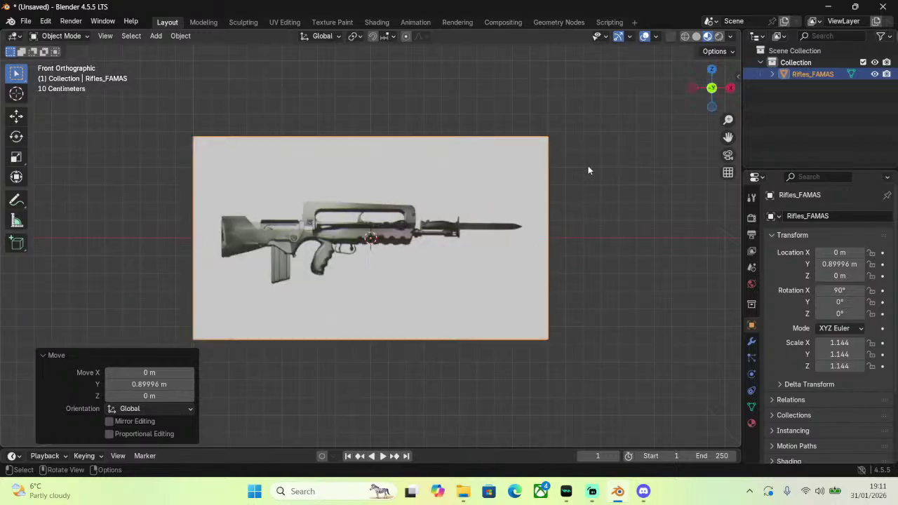
click(587, 226)
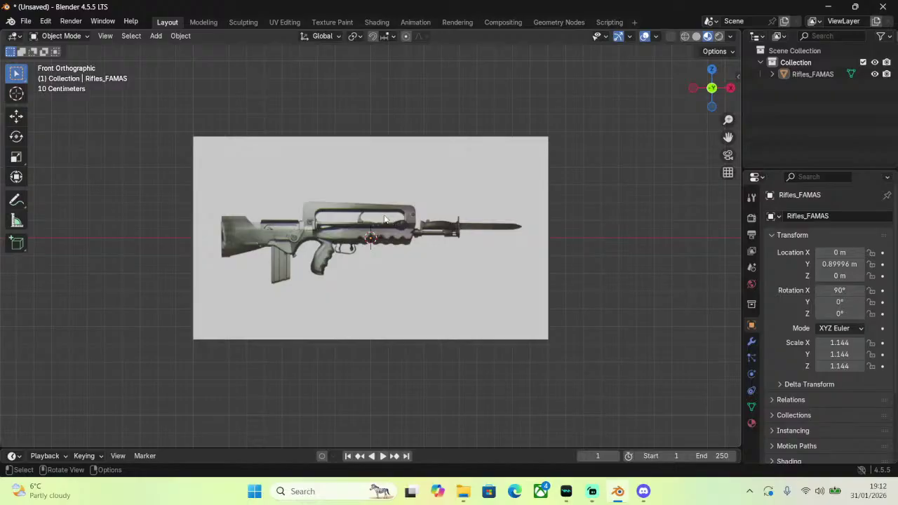
Add a 2 m mesh cube at the world origin and scale it down uniformly to about 0.255.
scroll(353, 195, up, 4)
key(shift+a)
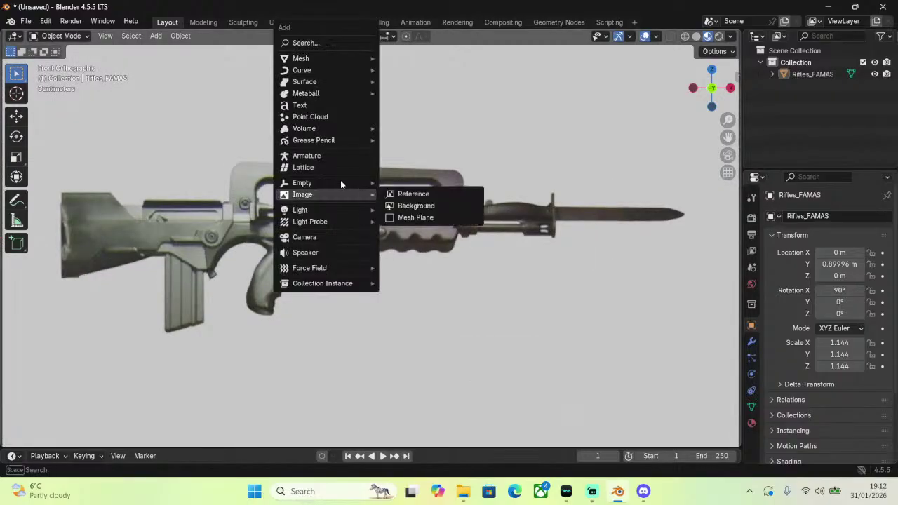
mouse_move(334, 56)
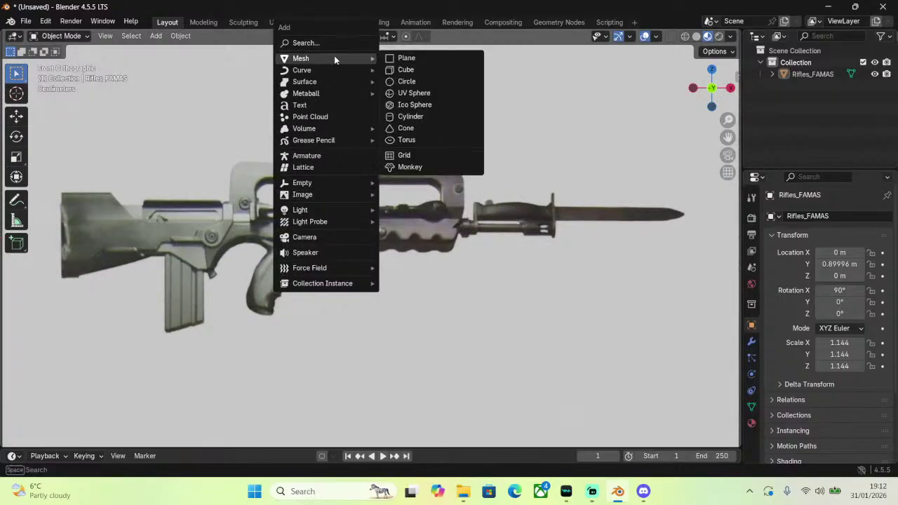
click(407, 70)
scroll(533, 165, down, 3)
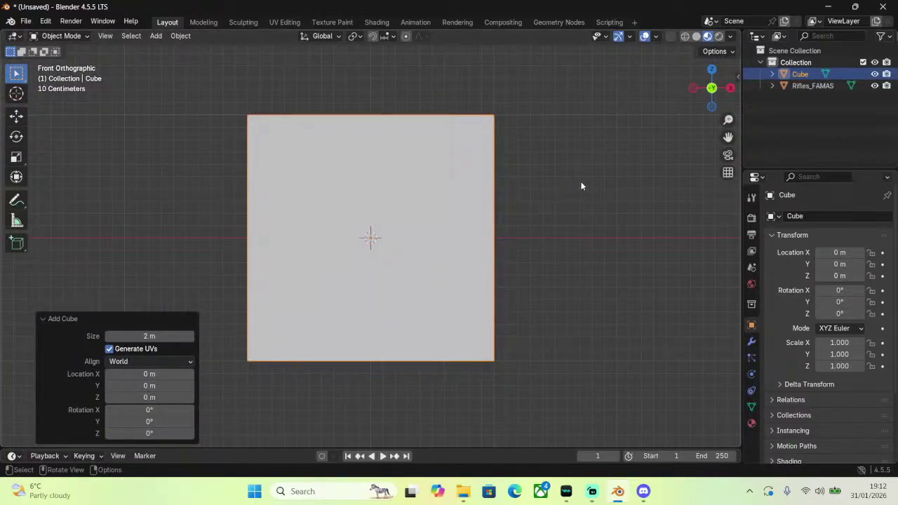
key(s)
click(420, 211)
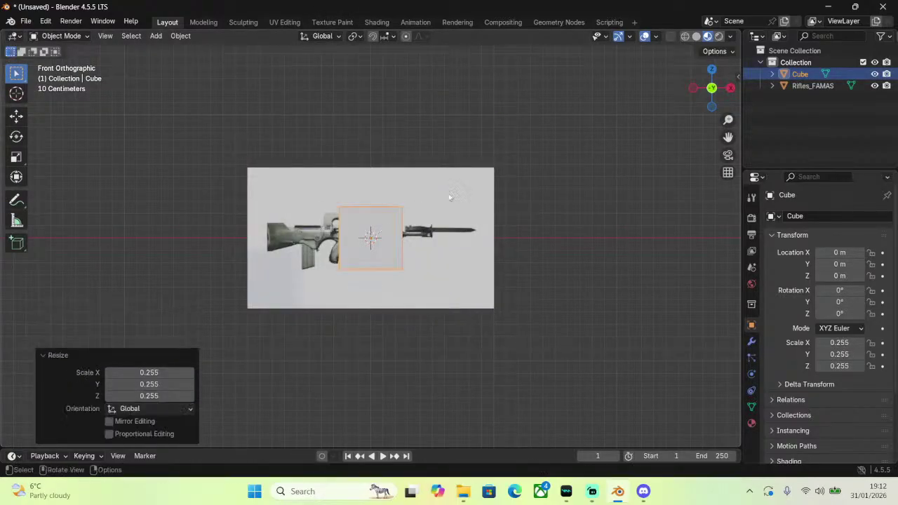
click(452, 197)
middle_drag(464, 202, 535, 274)
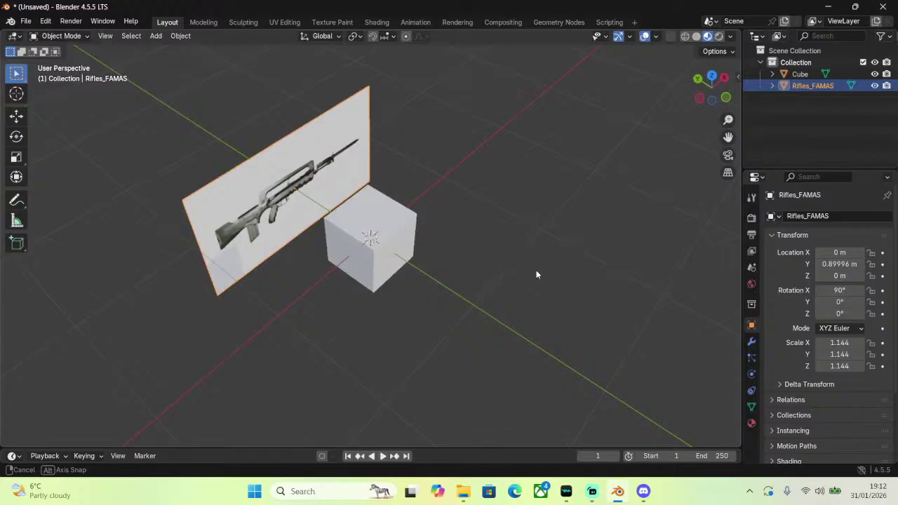
key(ctrl+z)
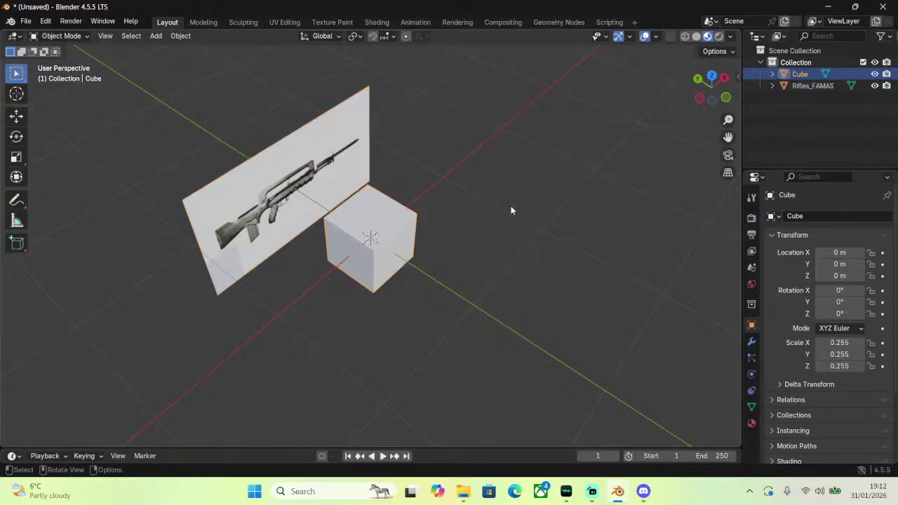
Scale the cube down uniformly to about 0.055 in the front orthographic view.
click(727, 97)
scroll(615, 142, up, 5)
key(s)
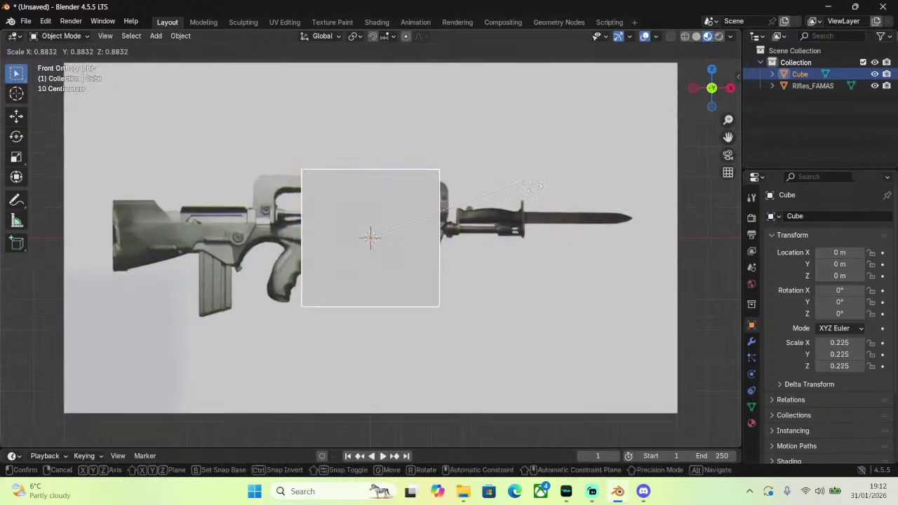
click(430, 245)
scroll(431, 246, up, 4)
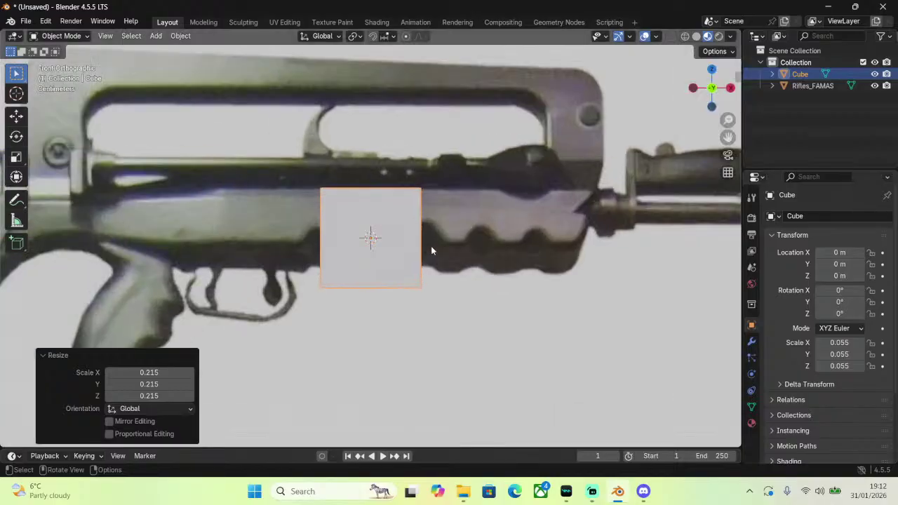
scroll(524, 238, down, 2)
middle_drag(524, 238, 581, 196)
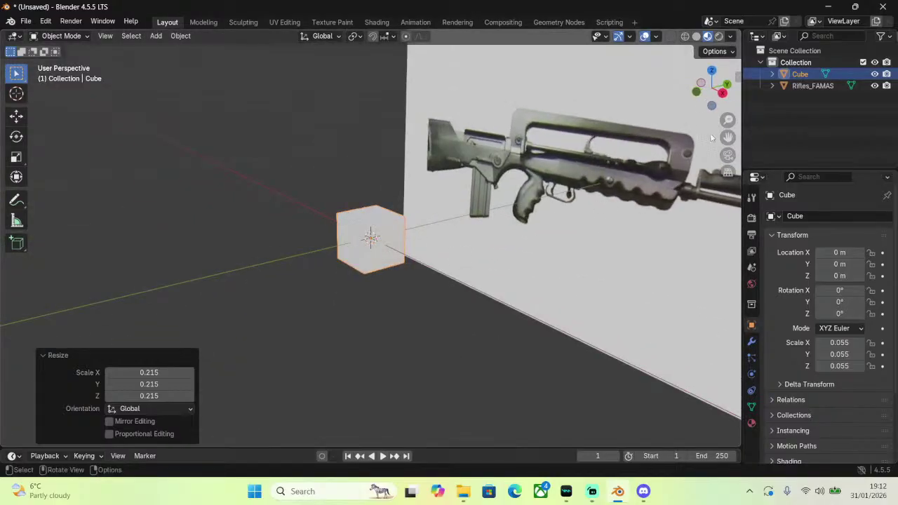
click(698, 93)
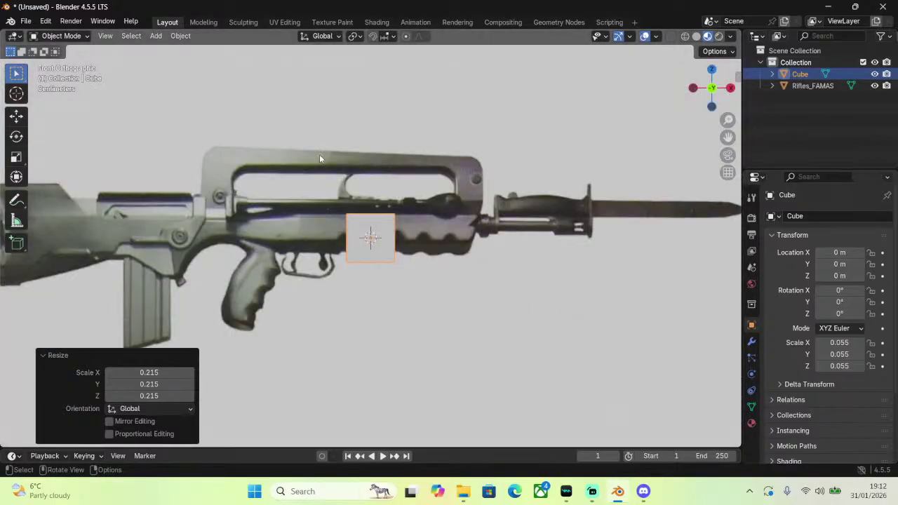
mouse_move(280, 153)
middle_down()
mouse_move(321, 160)
mouse_move(285, 163)
middle_up()
click(712, 90)
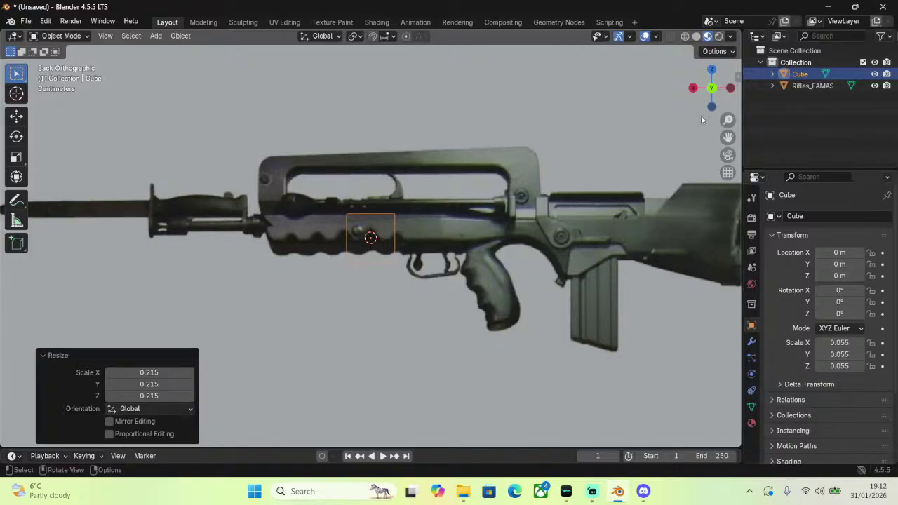
click(711, 87)
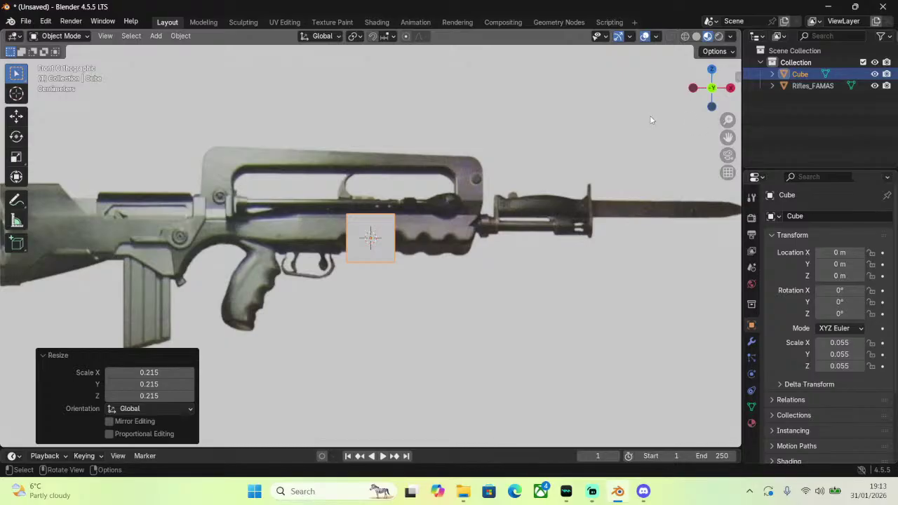
Raise the cube along the Z axis to about 0.030 m, over the rifle's handguard in the front orthographic view.
scroll(393, 208, up, 6)
key(g)
key(z)
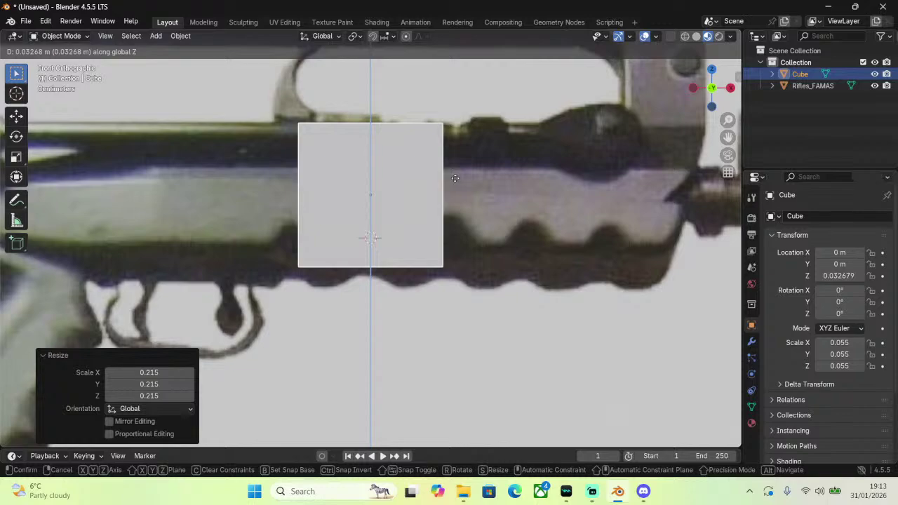
click(455, 180)
key(g)
key(z)
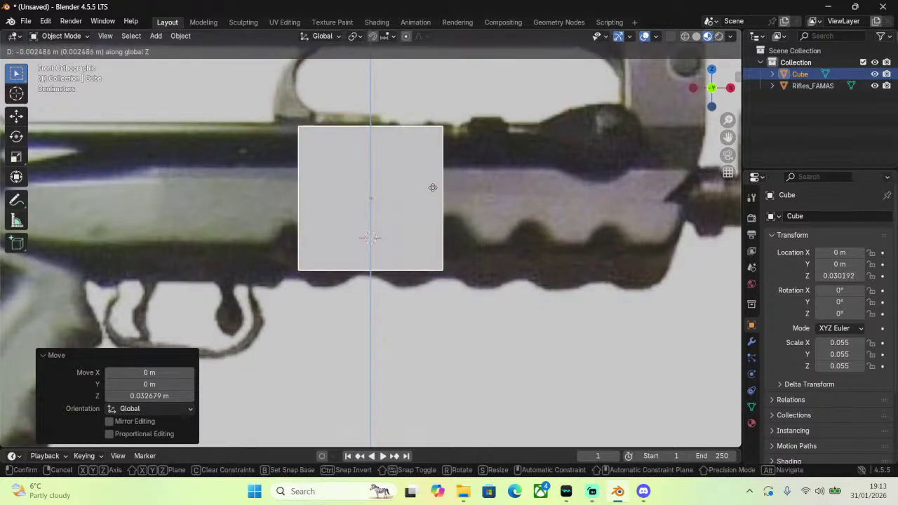
click(457, 185)
Stretch the cube along the Z axis to a scale of about 0.062 to approach the handguard's height.
key(s)
key(z)
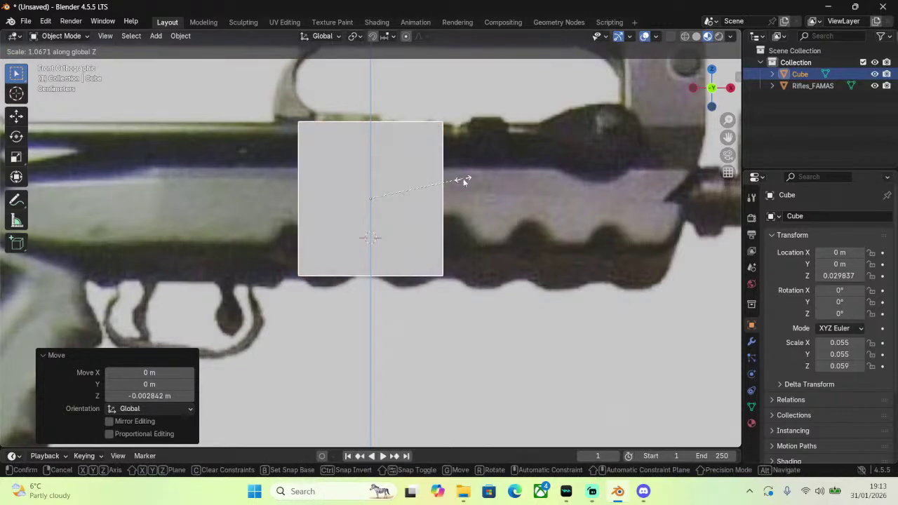
click(463, 180)
scroll(463, 182, down, 2)
scroll(463, 182, down, 2)
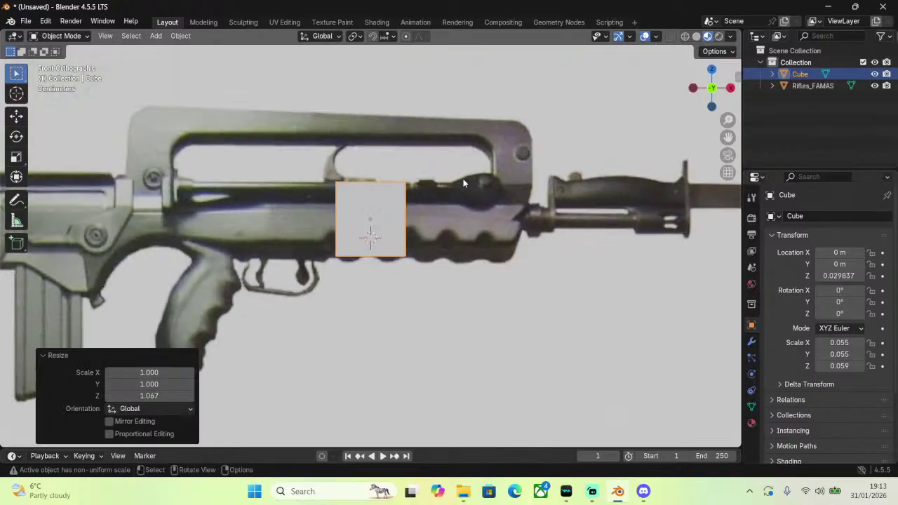
key(s)
key(z)
click(466, 181)
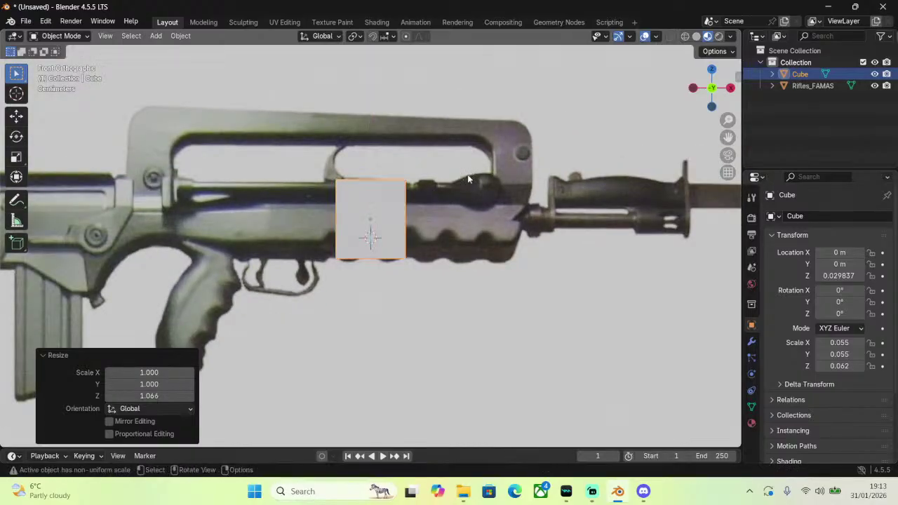
Fine-tune the cube's vertical fit on the handguard, with a Z scale of about 0.065 and a Z location of about 0.0247 m.
key(g)
key(z)
click(466, 181)
key(s)
key(z)
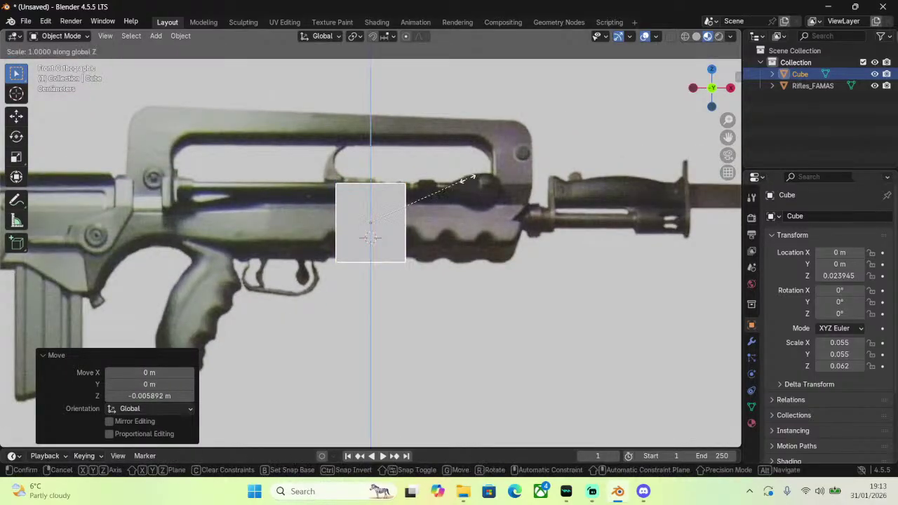
click(470, 179)
key(g)
key(z)
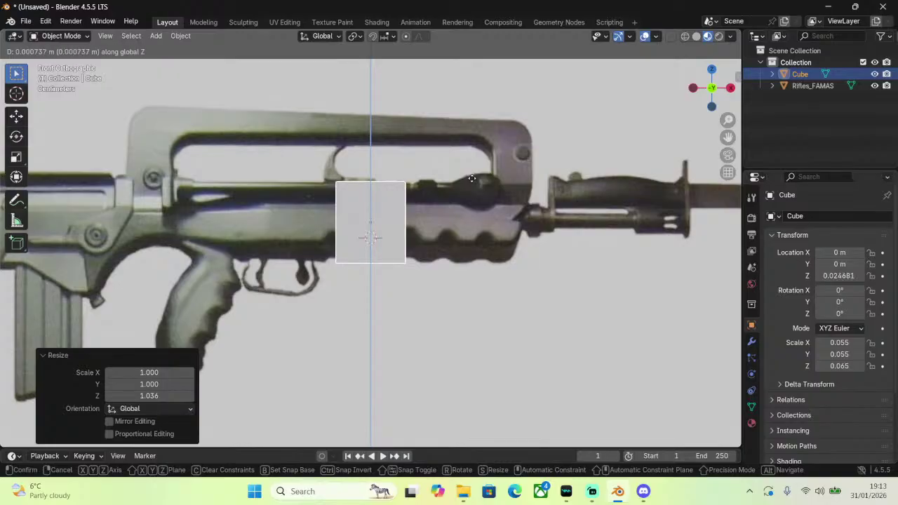
click(462, 184)
Stretch the cube along the X axis to a scale of about 0.256 and shift it about -0.0147 m along X over the handguard.
key(s)
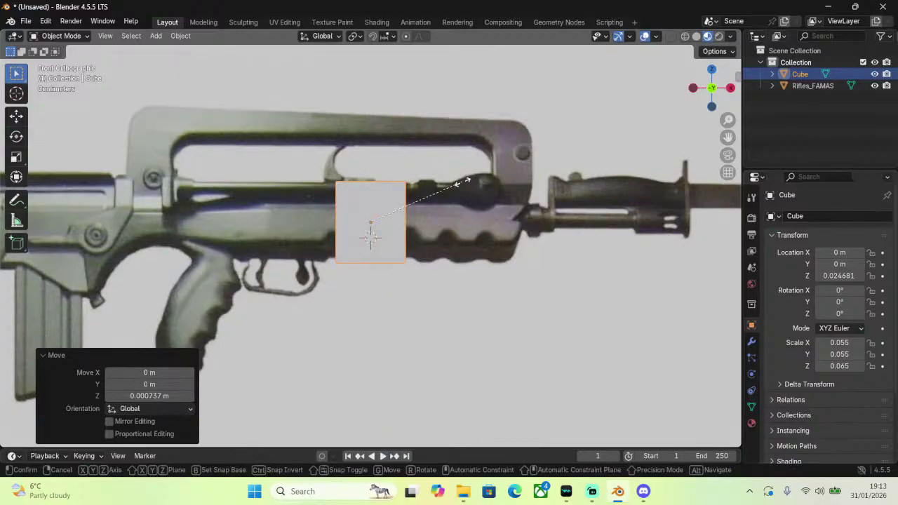
key(x)
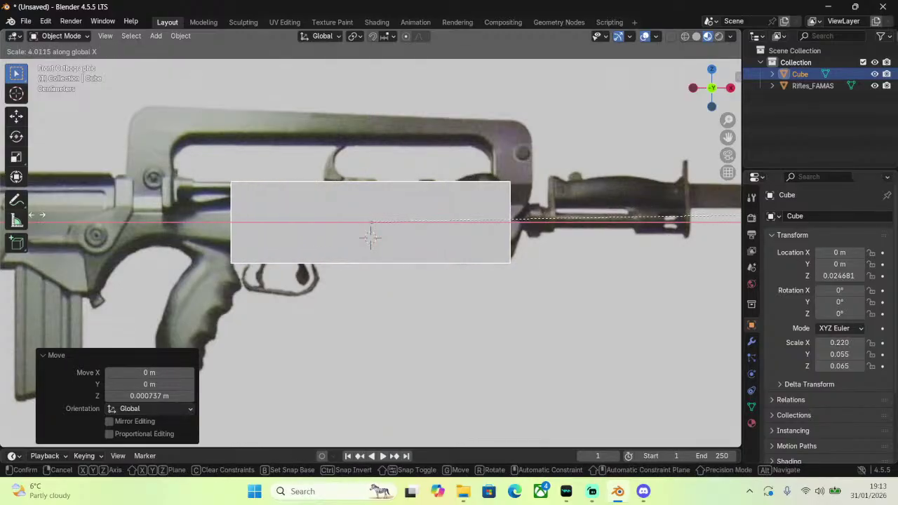
click(166, 226)
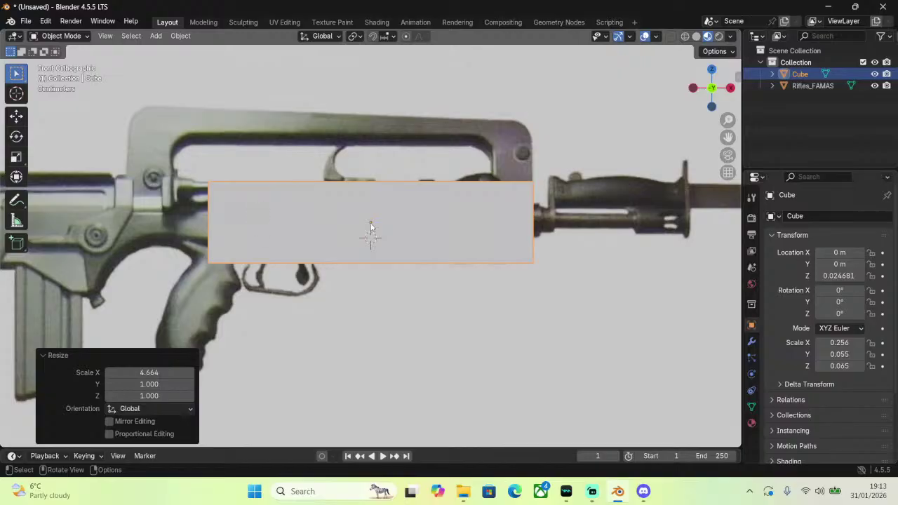
key(g)
key(x)
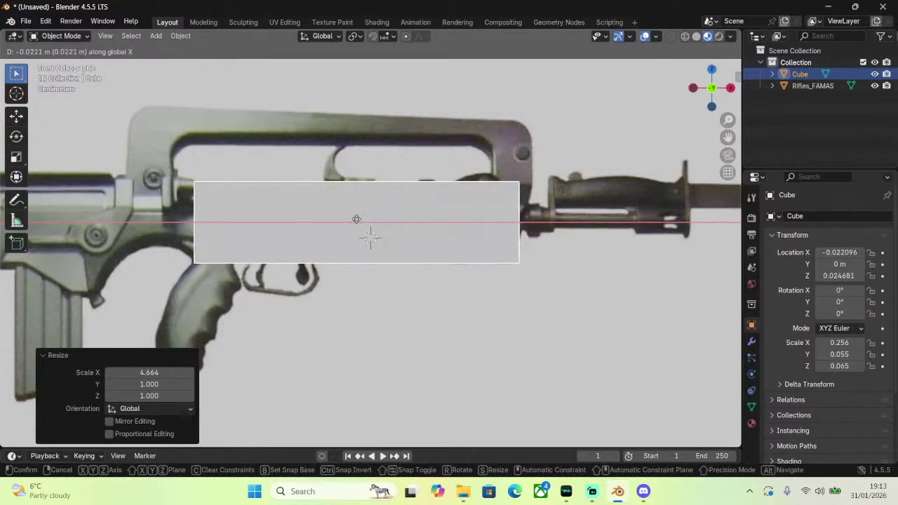
click(361, 215)
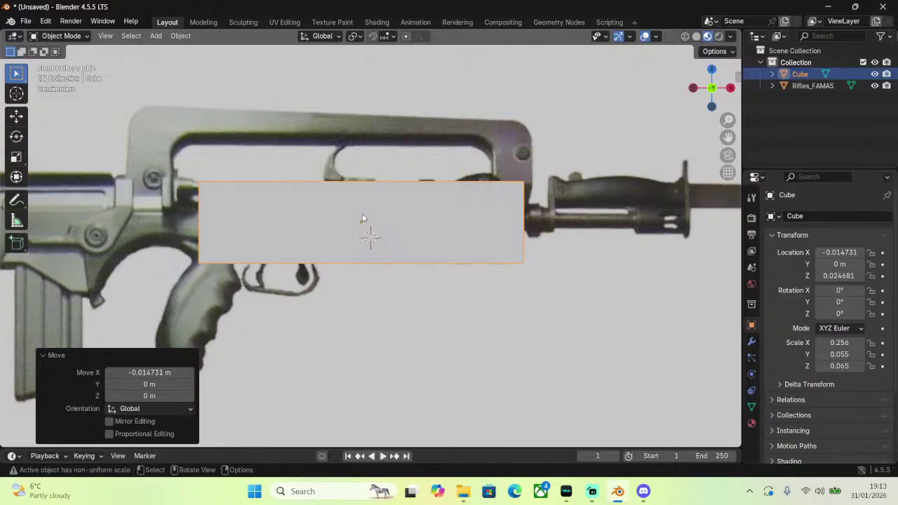
key(s)
key(z)
click(364, 215)
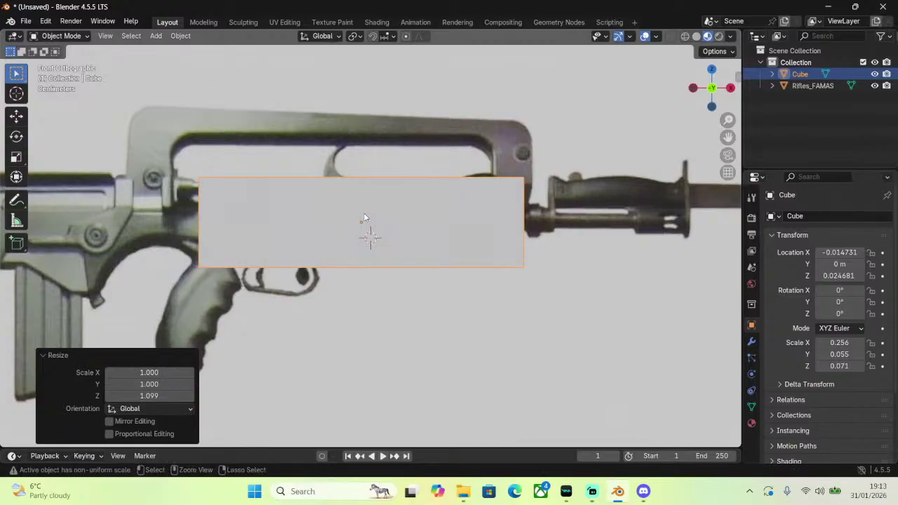
key(ctrl+z)
Lengthen the block along the X axis to a scale of about 0.269, check it at an angle and return to the front orthographic view.
key(s)
key(x)
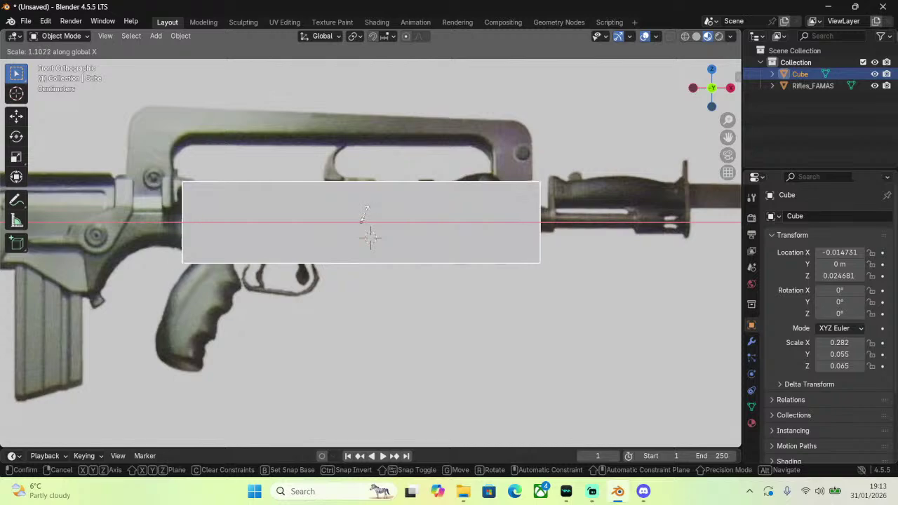
click(364, 212)
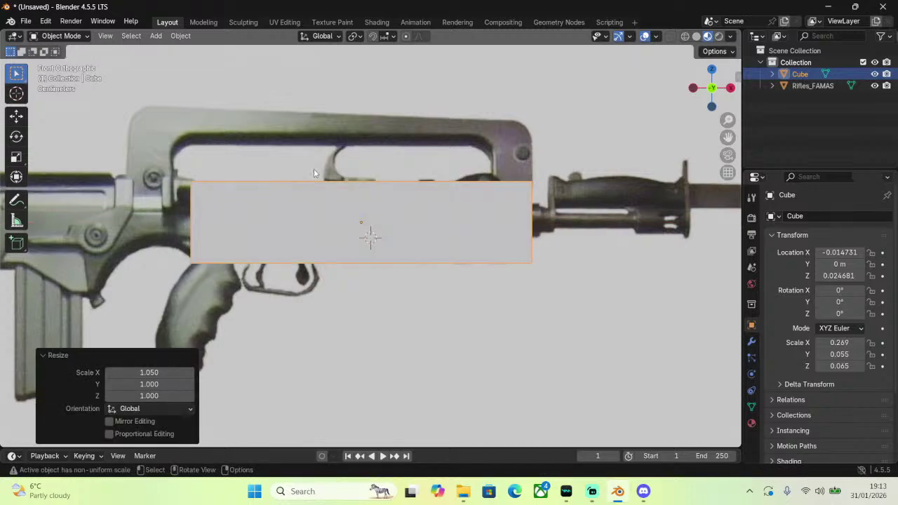
middle_drag(314, 169, 288, 136)
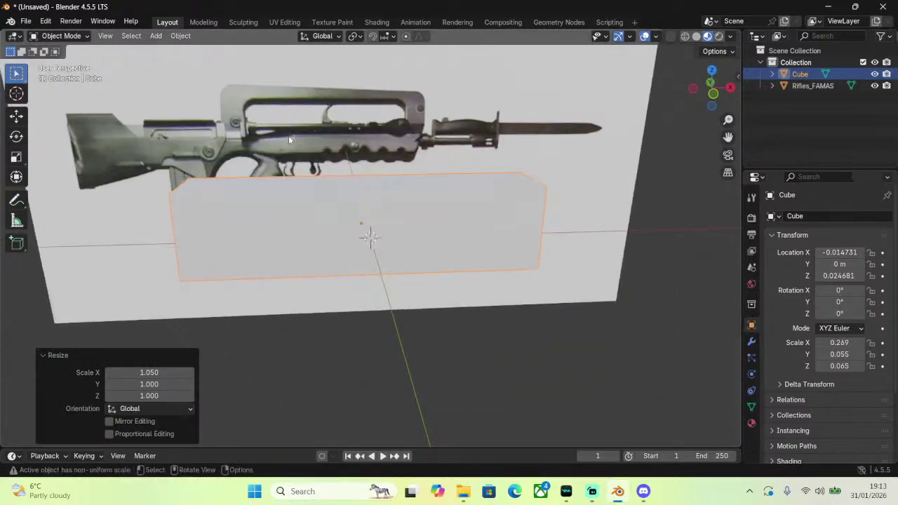
click(714, 97)
scroll(582, 160, down, 1)
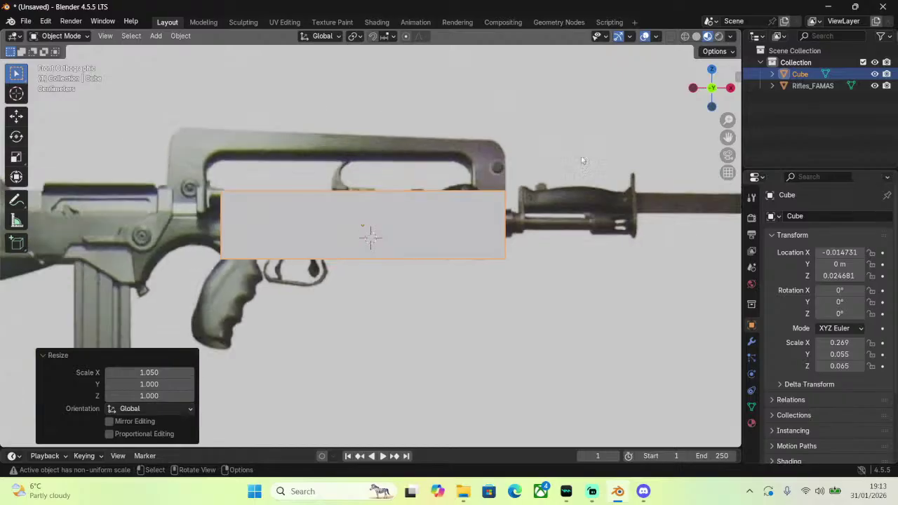
Enter Edit Mode on the cube, select all vertices of its muzzle-side end through wireframe shading, and restore the textured shading.
click(62, 35)
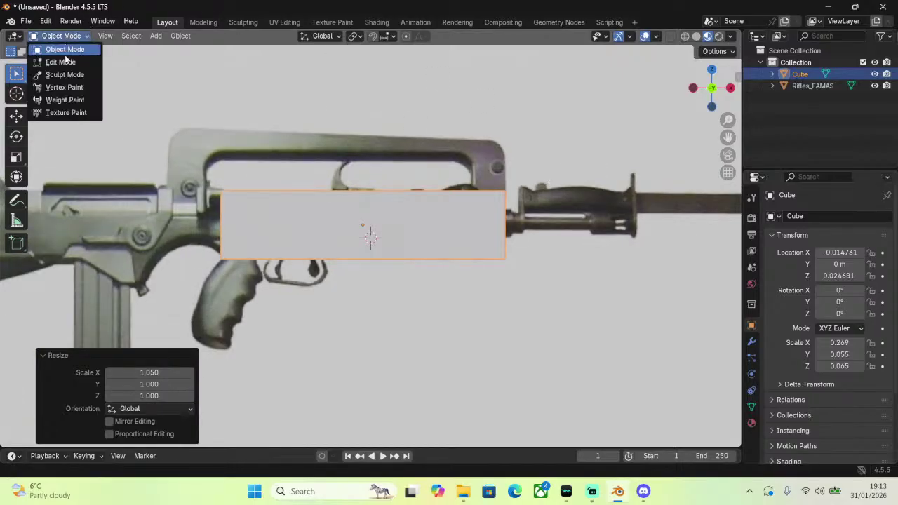
click(68, 60)
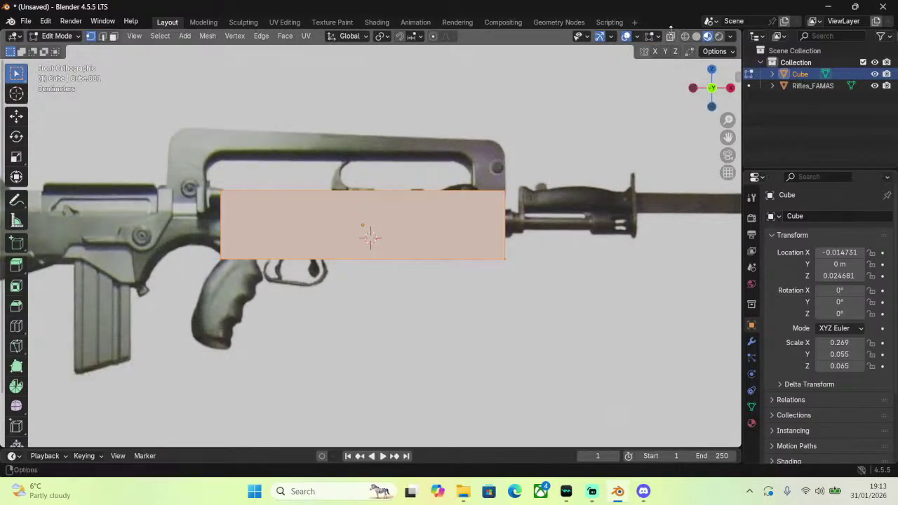
key(shift+z)
drag(638, 104, 456, 350)
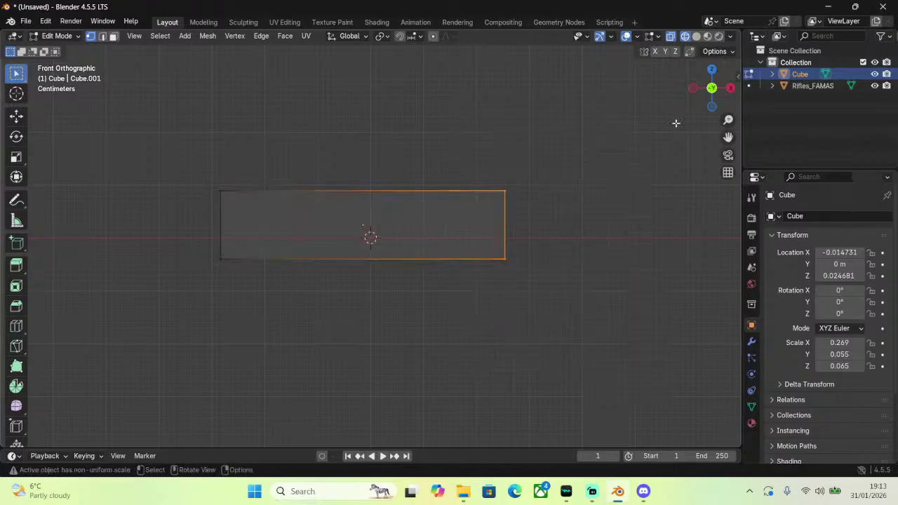
key(shift+z)
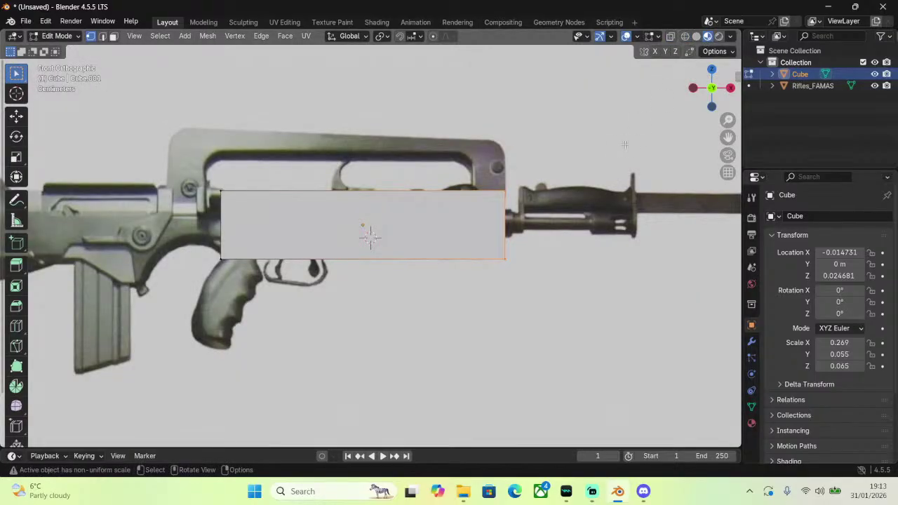
Extrude the muzzle-side end face in place, scale it uniformly to about 0.434 and raise it about 0.0027 m along Z.
key(s)
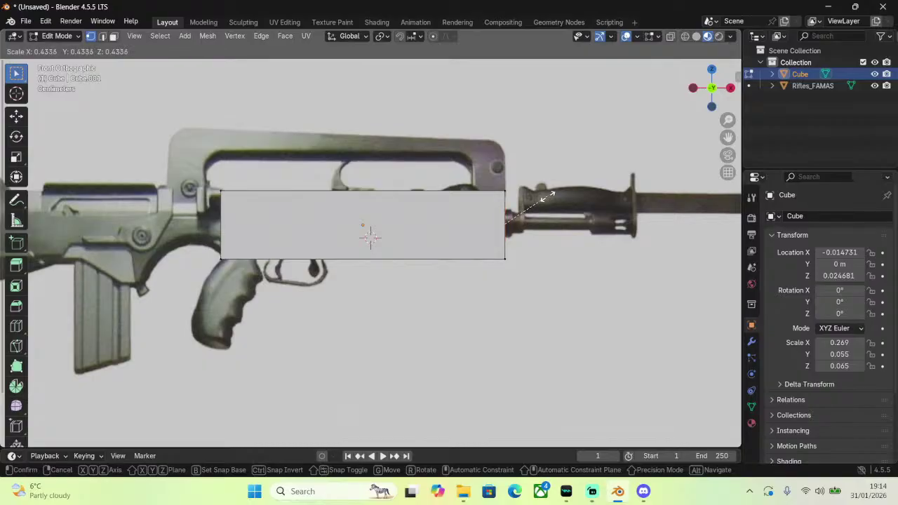
click(551, 195)
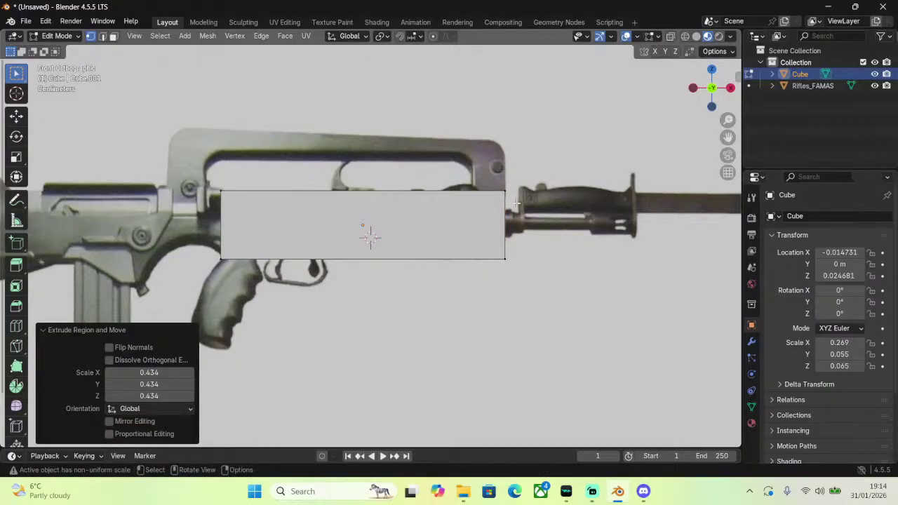
key(g)
key(z)
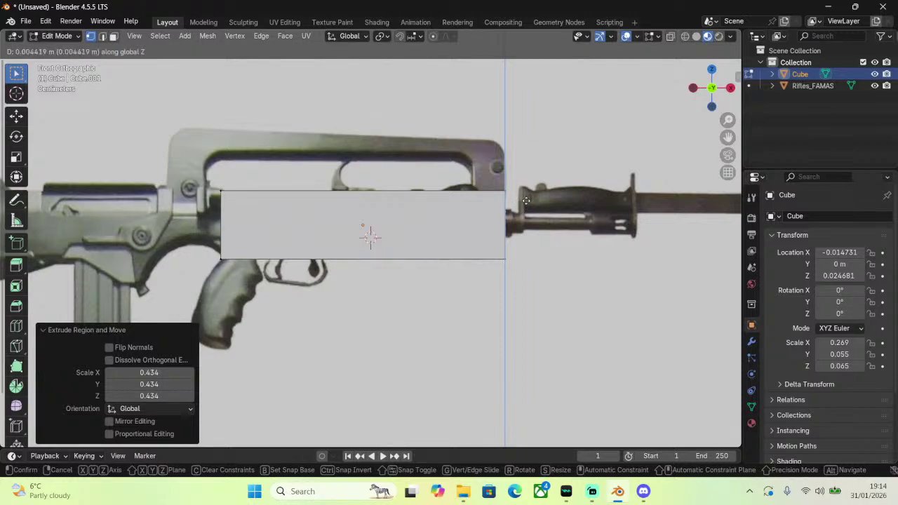
click(524, 202)
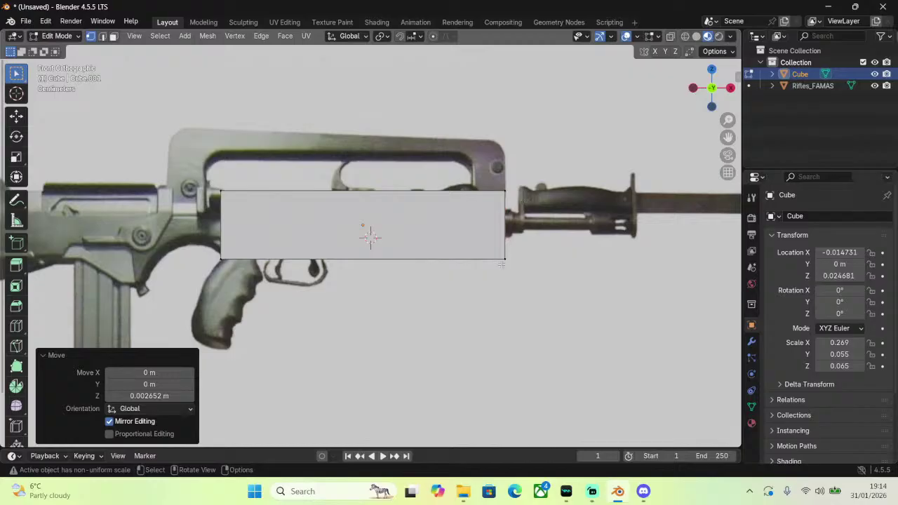
Try to extrude the smaller end face outward along its normal by about 0.013 m towards the barrel.
key(g)
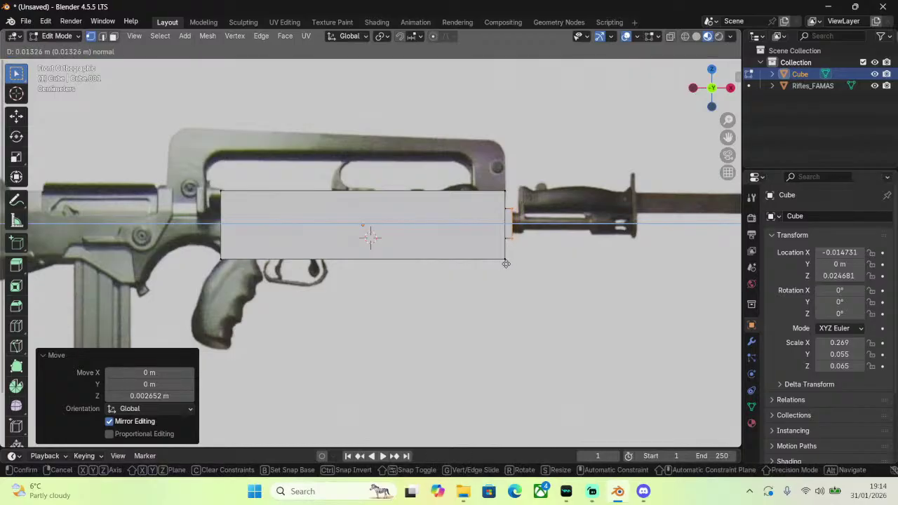
click(504, 263)
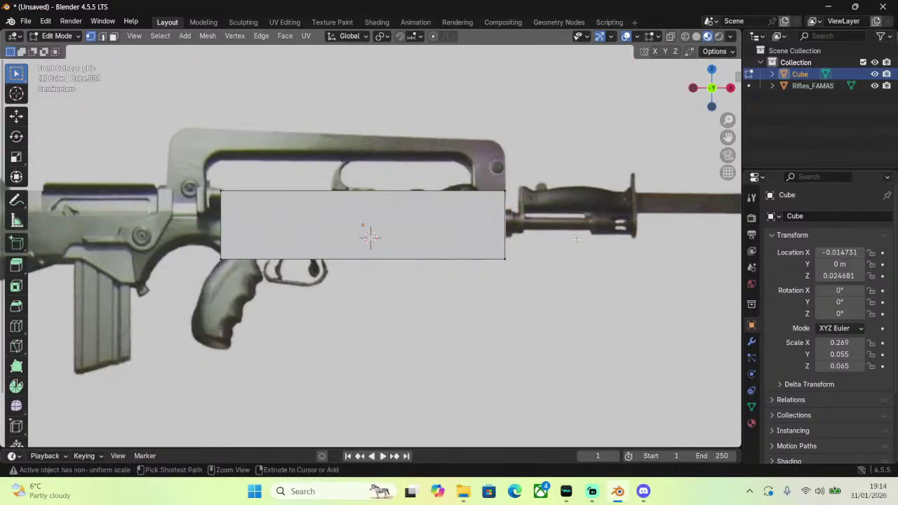
Scale the selected end face uniformly to about 0.92 and extrude it about 0.0115 m along its normal towards the barrel.
key(s)
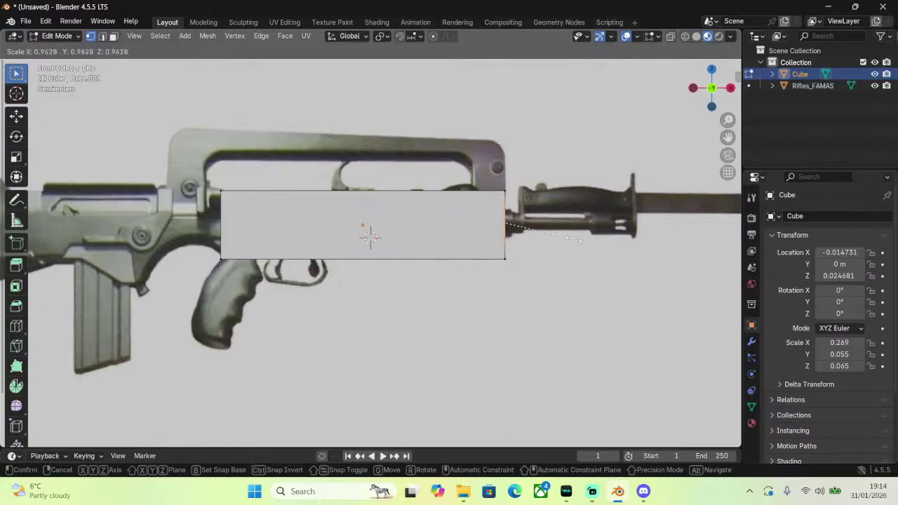
click(570, 240)
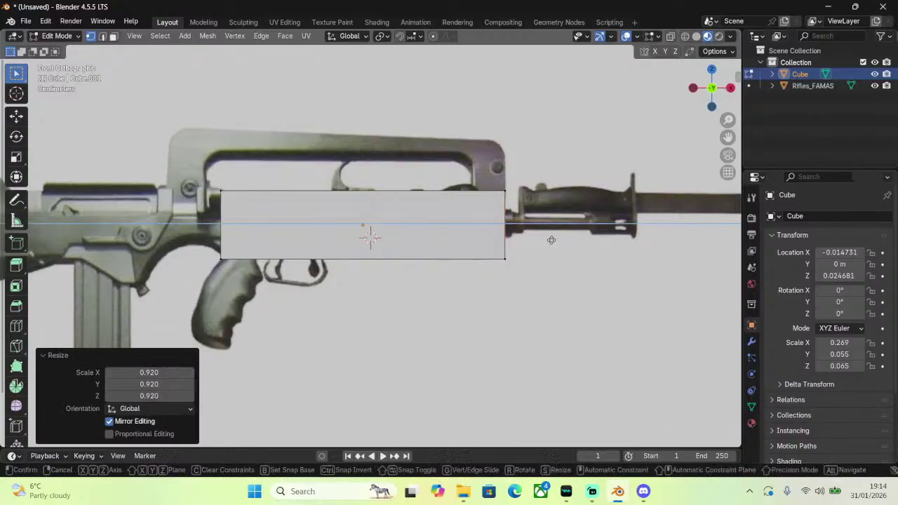
key(e)
click(562, 241)
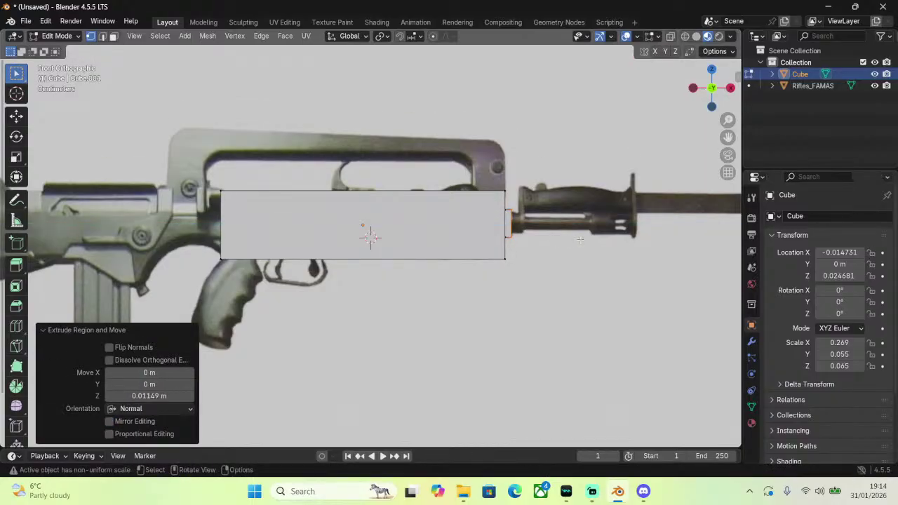
Extrude the end face in place with a scale of about 0.949, move it about 0.0133 m along X and taper it to about 0.638.
key(s)
click(576, 240)
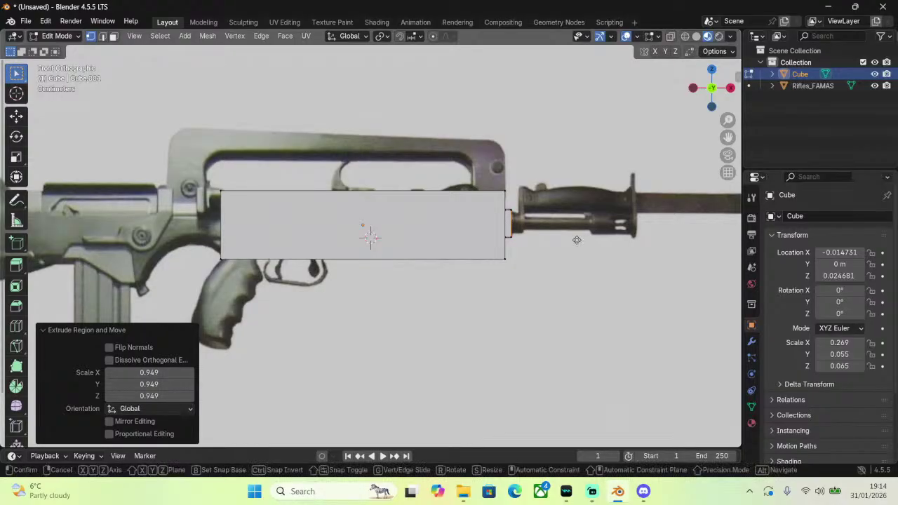
key(g)
key(x)
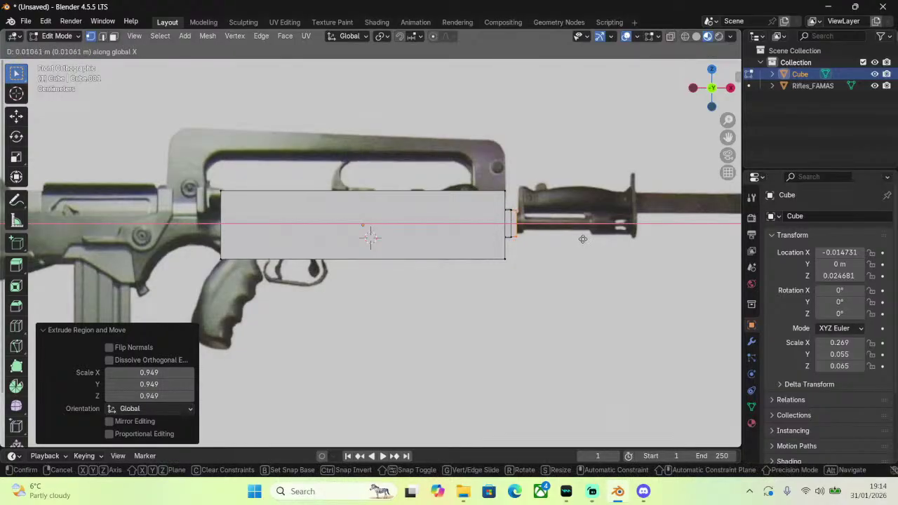
click(582, 239)
key(s)
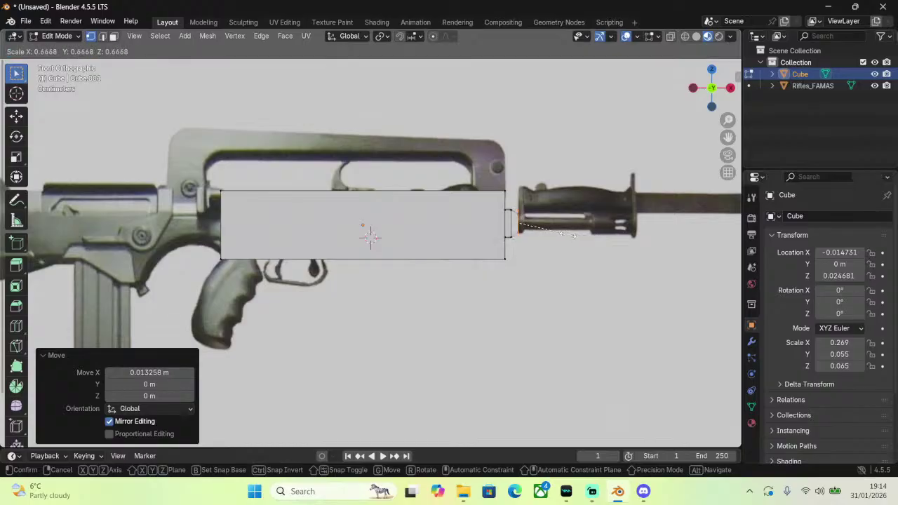
click(569, 236)
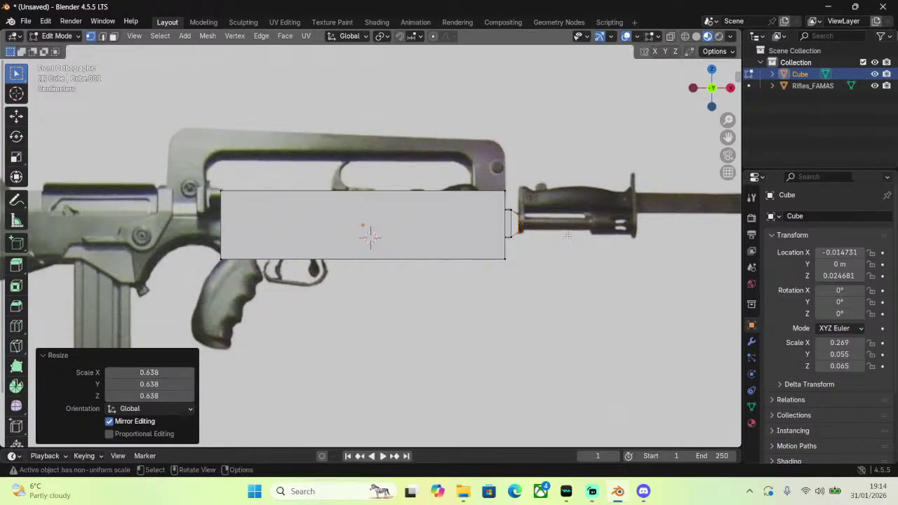
Extrude the tapered end face about 0.0115 m along its normal, and extrude it again in place scaled to about 0.836.
key(e)
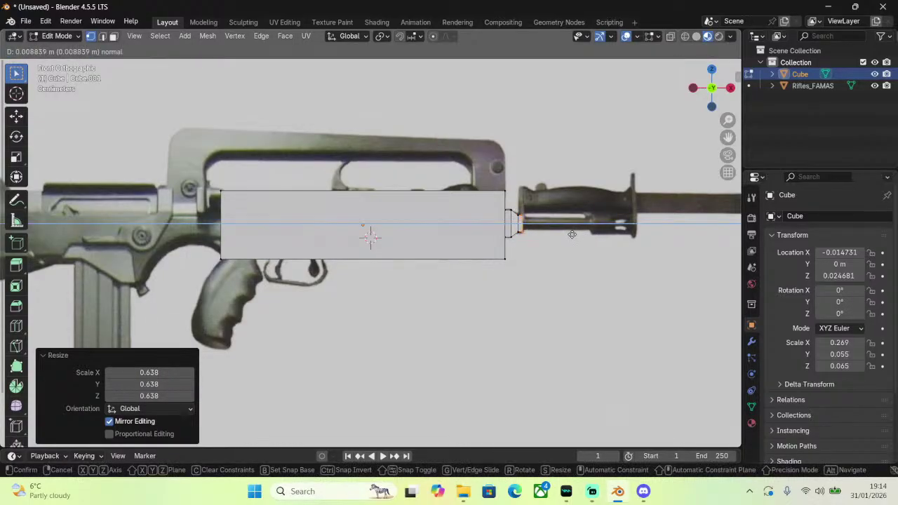
click(574, 235)
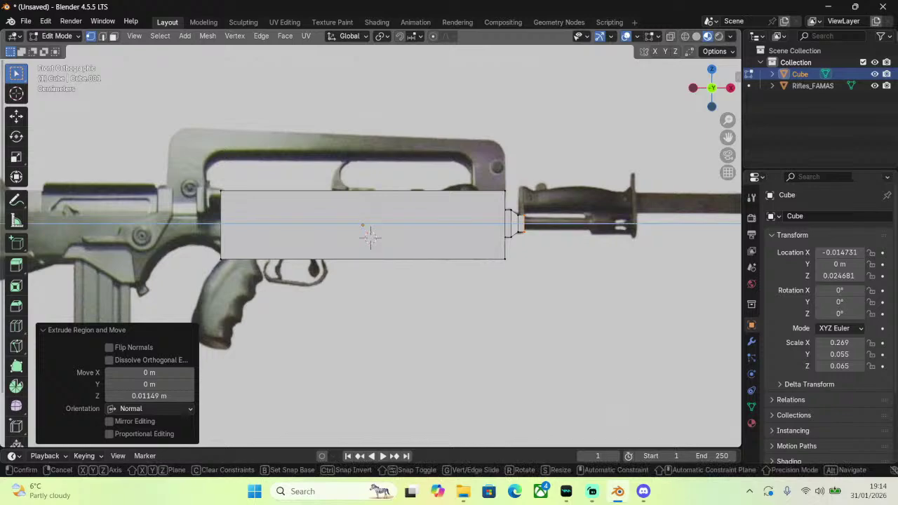
key(s)
click(555, 232)
Scale the collar's end face to about 0.866 and extrude it about 0.123 m along the visible barrel to the muzzle section.
scroll(554, 231, up, 4)
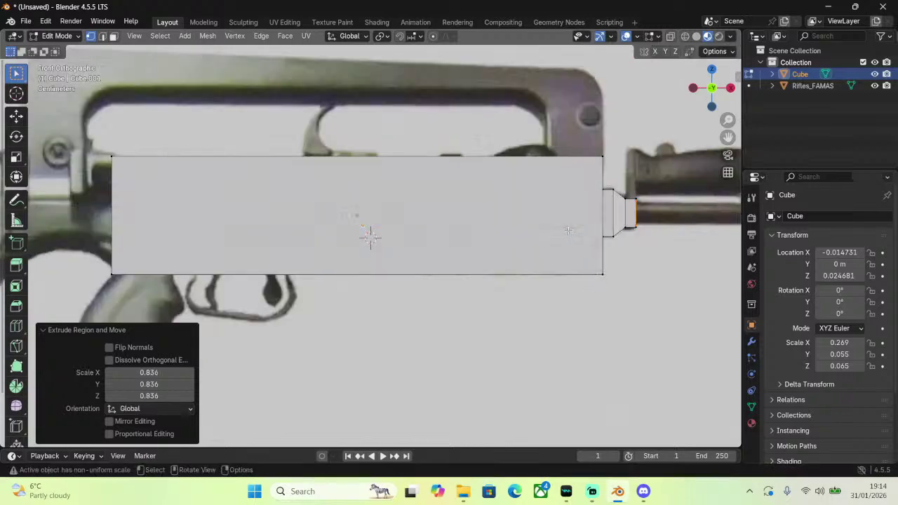
drag(728, 137, 405, 143)
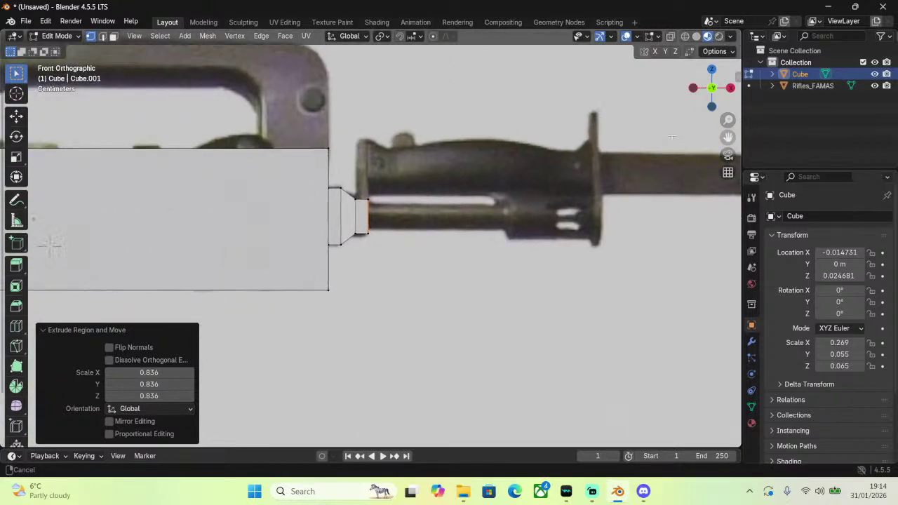
scroll(571, 146, up, 4)
key(s)
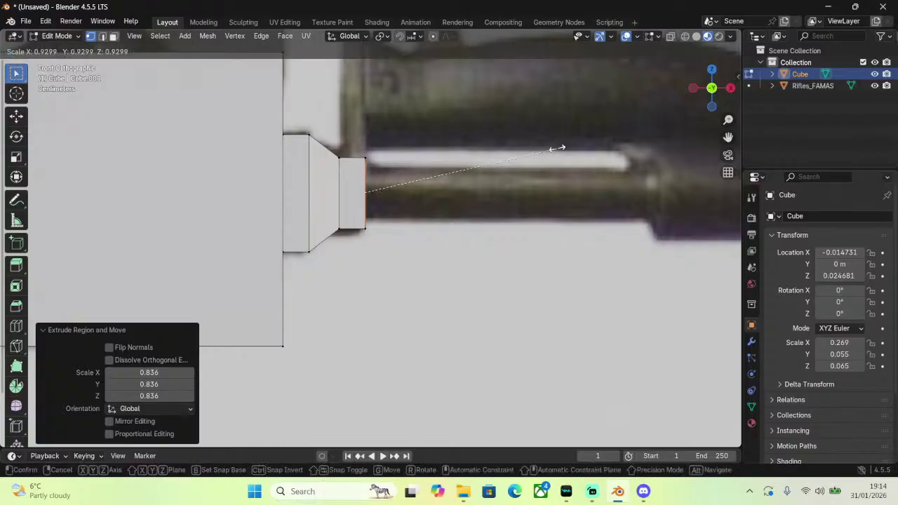
click(545, 150)
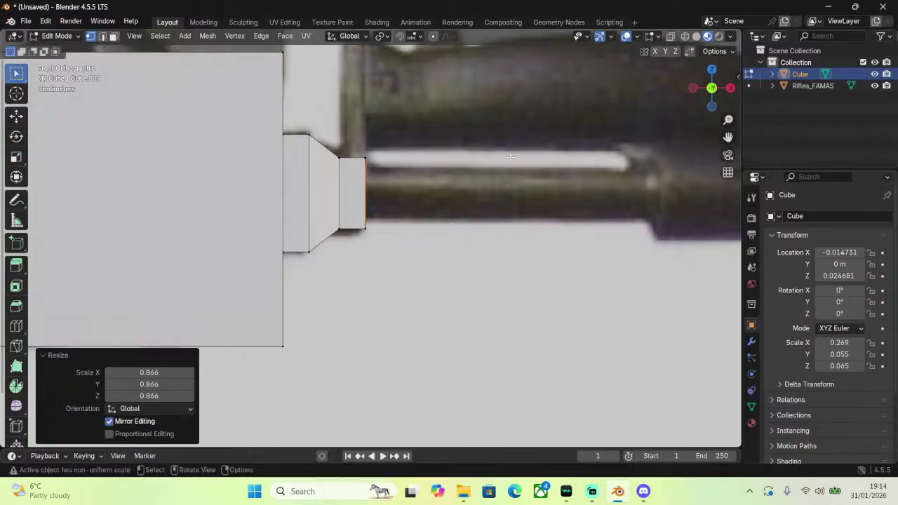
key(e)
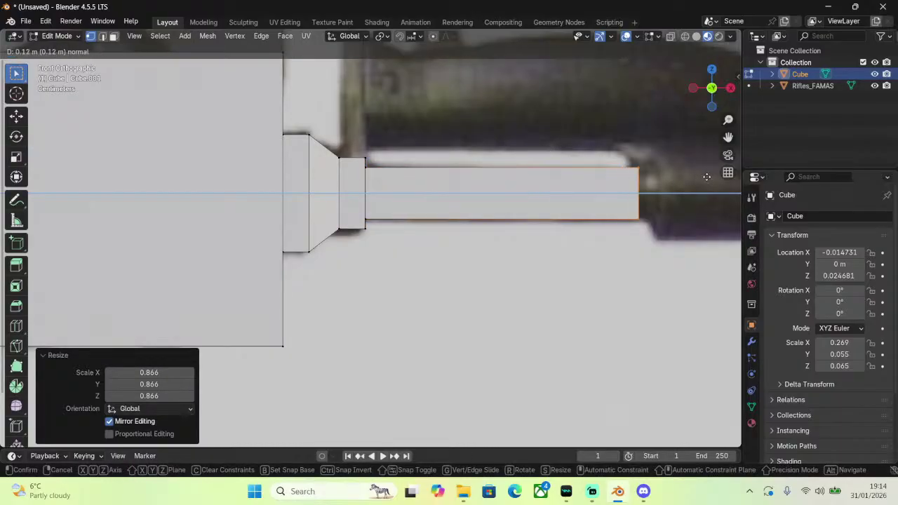
click(709, 177)
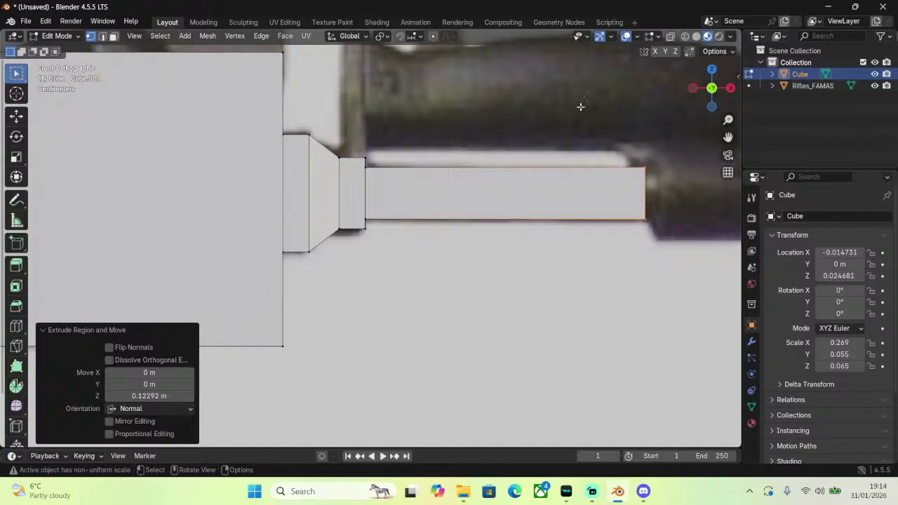
Select the large handguard block's faces in wireframe shading and narrow them by scaling along the Y axis.
scroll(508, 96, down, 5)
middle_drag(508, 96, 408, 185)
middle_drag(508, 201, 414, 212)
middle_drag(294, 112, 701, 63)
click(686, 37)
key(a)
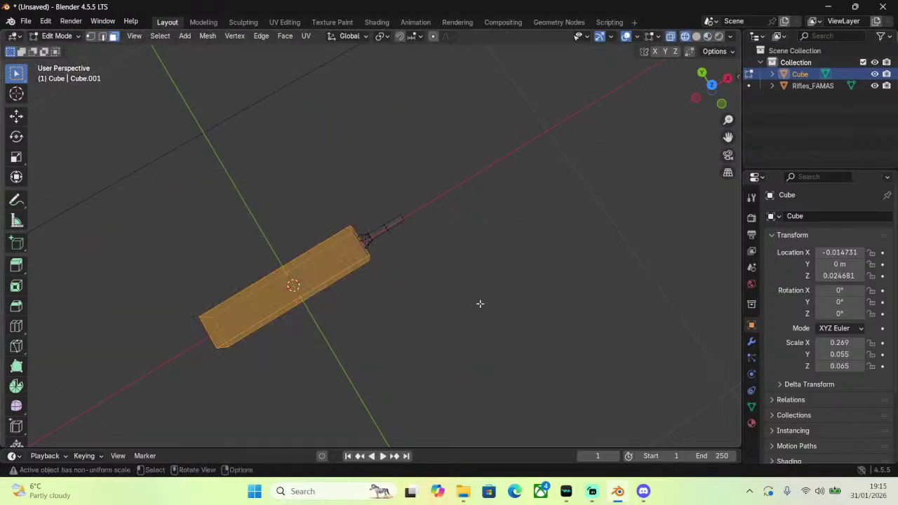
mouse_move(479, 303)
middle_down()
mouse_move(375, 178)
mouse_move(397, 178)
middle_up()
scroll(396, 178, up, 6)
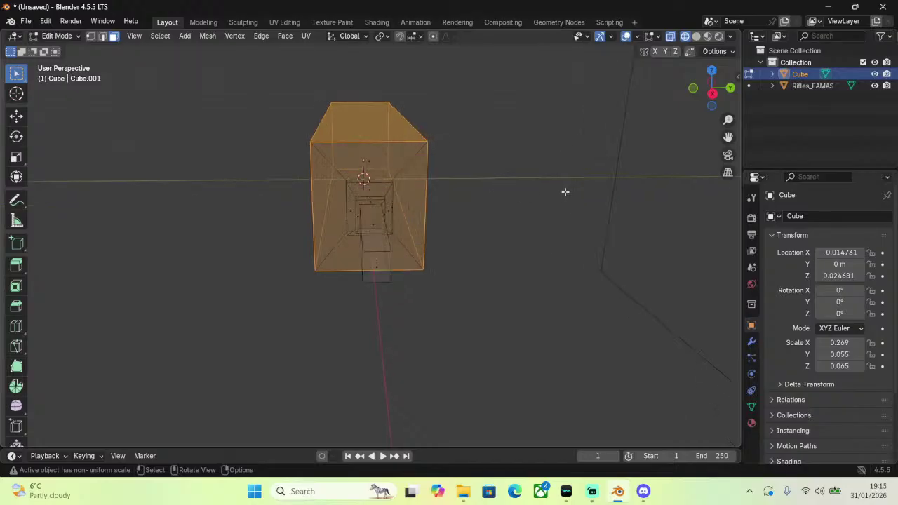
key(s)
key(y)
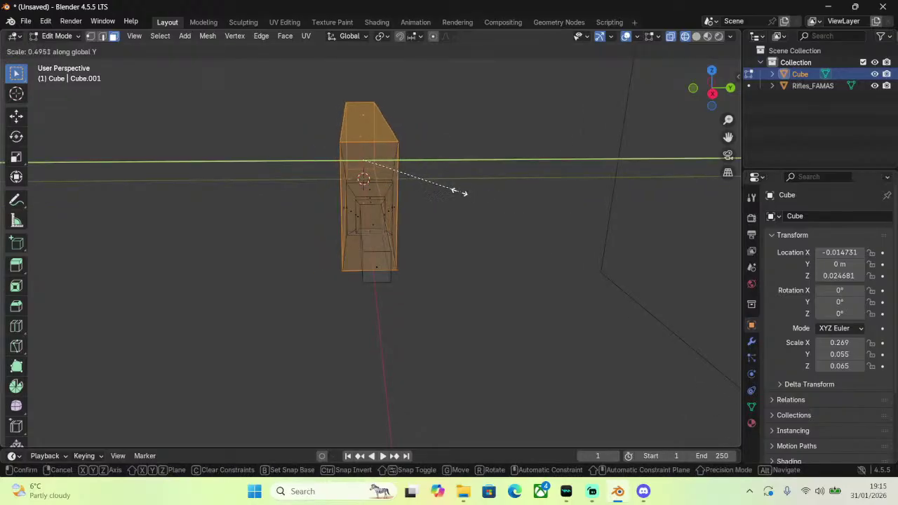
click(479, 190)
middle_drag(479, 191, 393, 204)
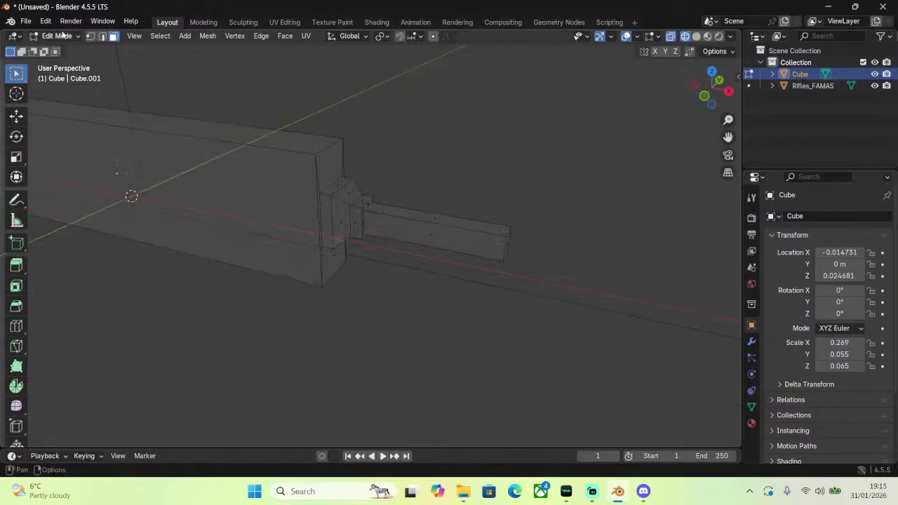
Check the narrowed block in Object Mode with solid and textured shading, and return to Edit Mode in the front orthographic view.
click(56, 35)
click(65, 48)
click(696, 37)
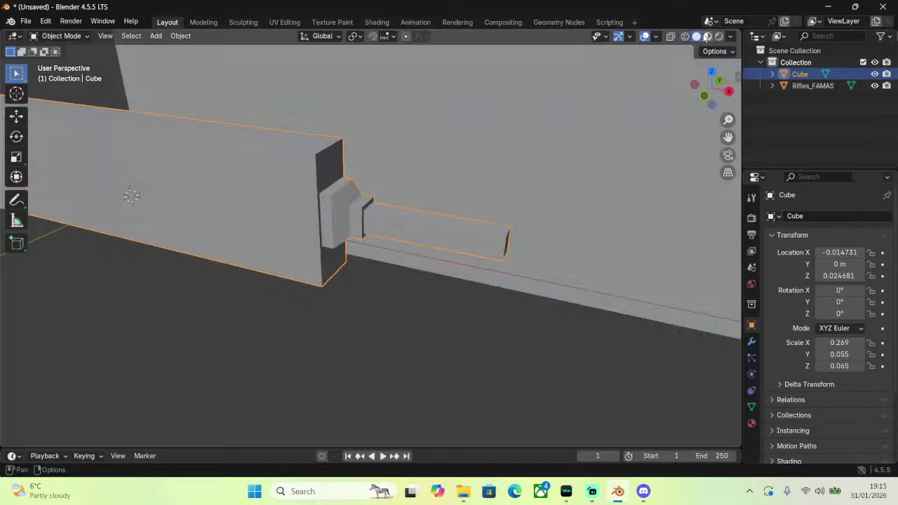
click(707, 37)
mouse_move(550, 108)
middle_down()
mouse_move(641, 91)
mouse_move(482, 127)
mouse_move(684, 88)
middle_up()
click(707, 96)
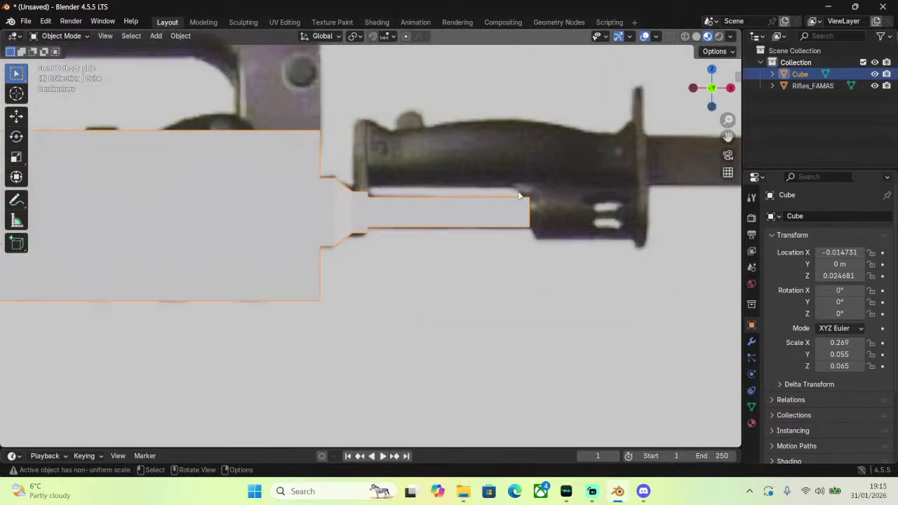
click(77, 38)
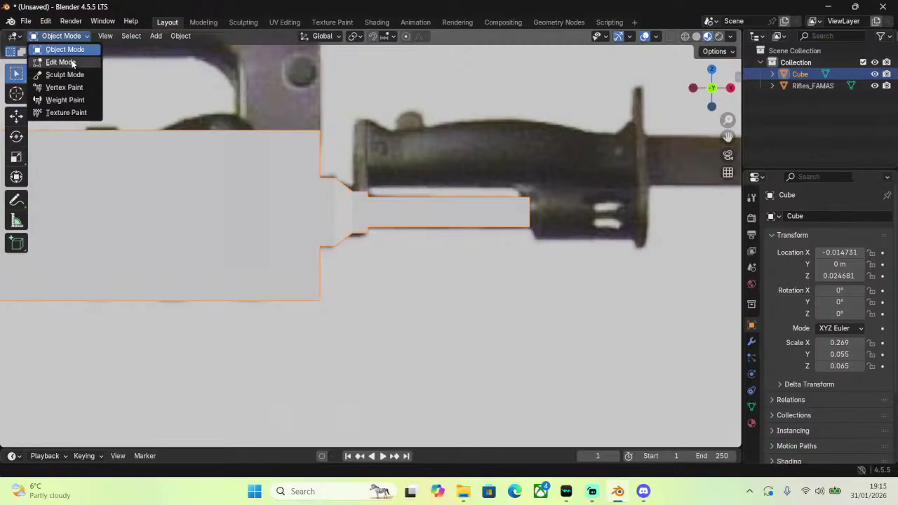
click(79, 61)
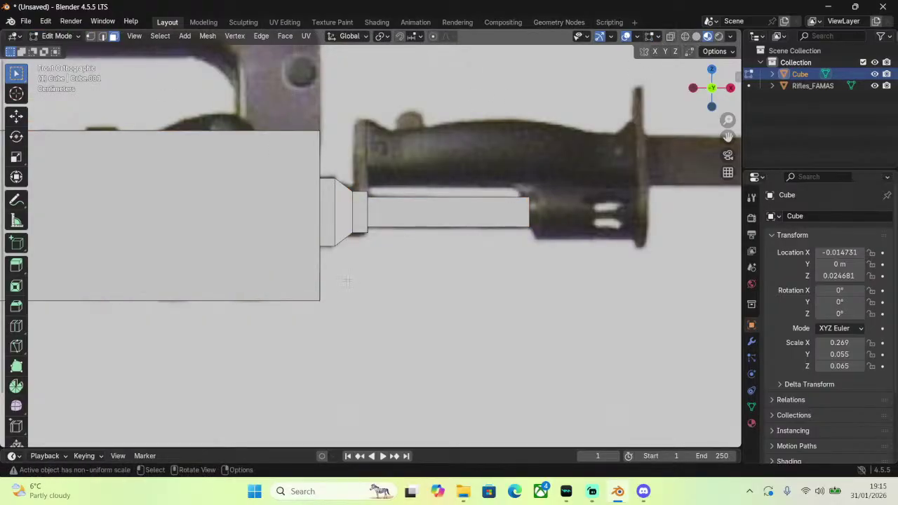
middle_drag(689, 61, 678, 87)
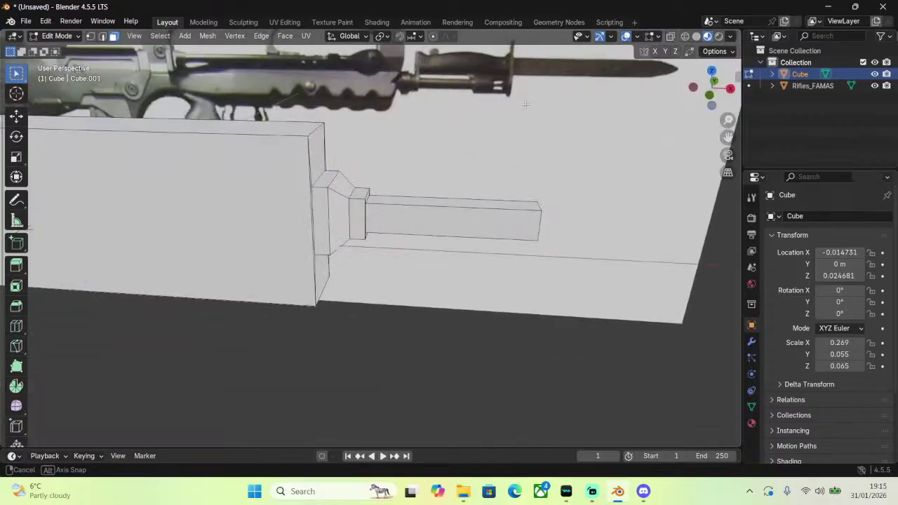
click(716, 95)
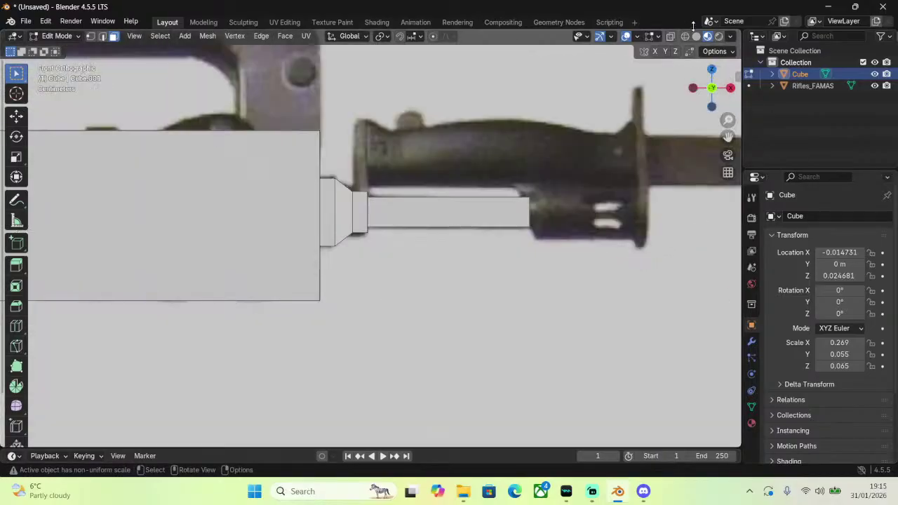
Try to shift the block's lower muzzle-side corner backwards in wireframe shading with edge selection, and undo the move.
click(684, 36)
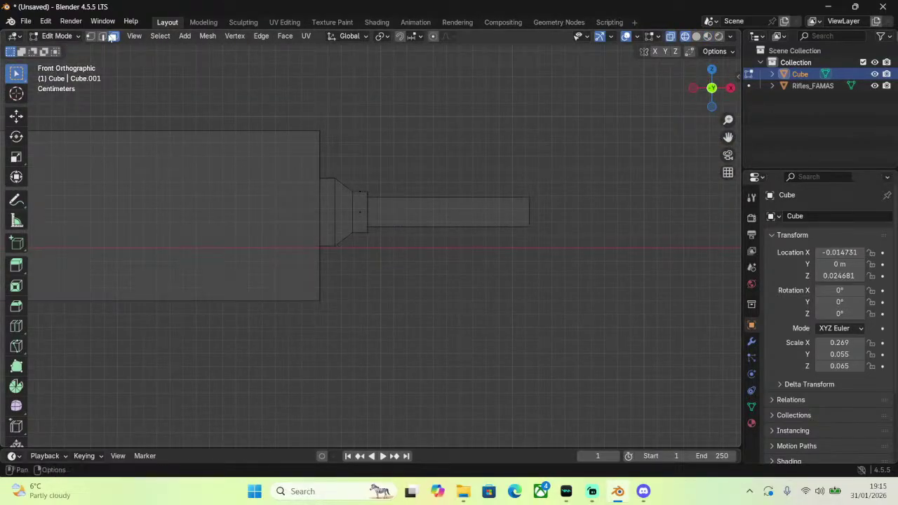
key(2)
key(g)
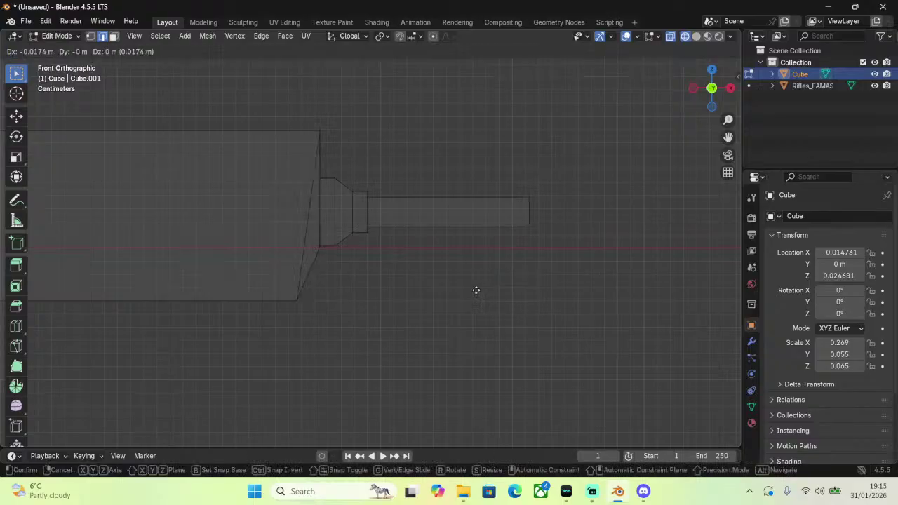
click(461, 295)
key(ctrl+z)
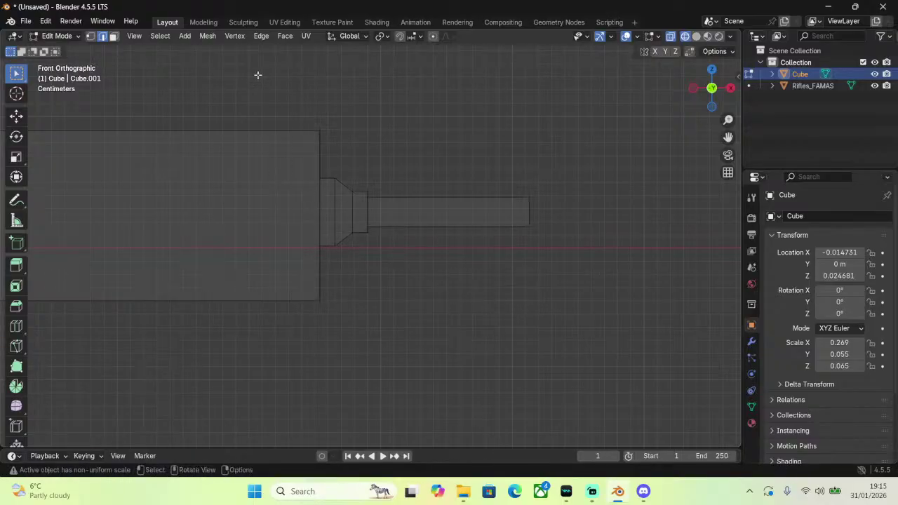
Select the block's lower muzzle-side vertices and check them at an angle, then select the front face above the collar.
click(90, 36)
ctrl+click(308, 238)
key(b)
key(Escape)
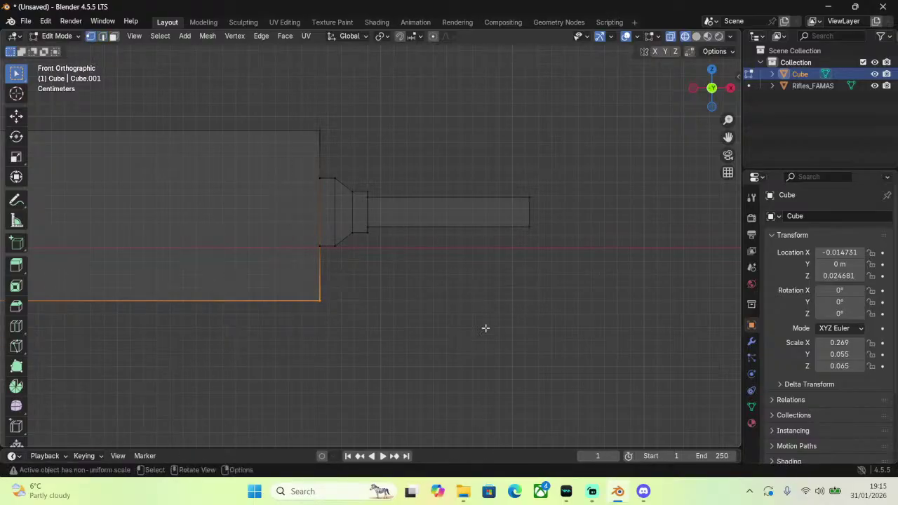
key(g)
click(309, 295)
middle_drag(309, 294, 462, 257)
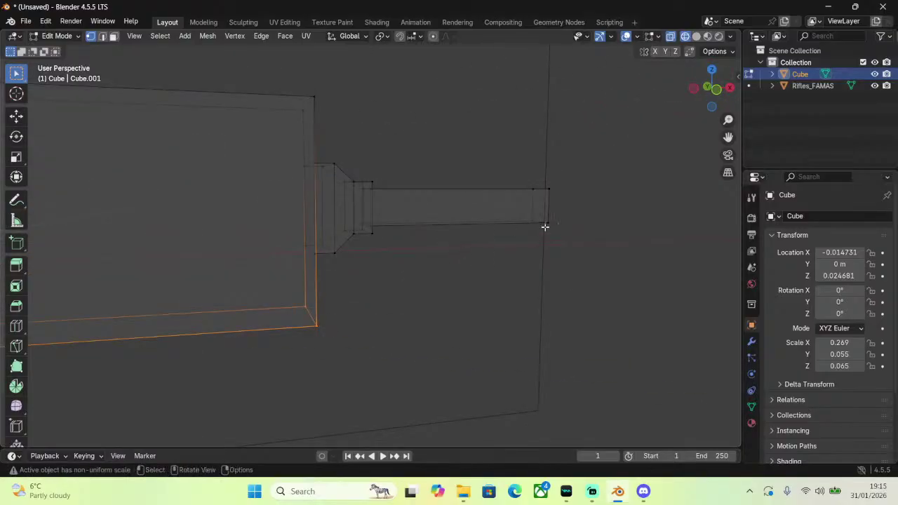
click(718, 95)
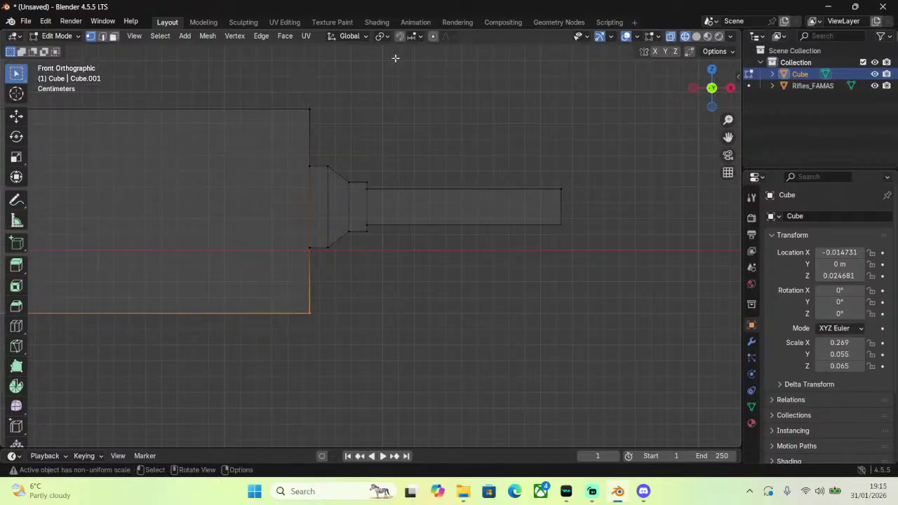
middle_drag(395, 58, 335, 138)
click(341, 145)
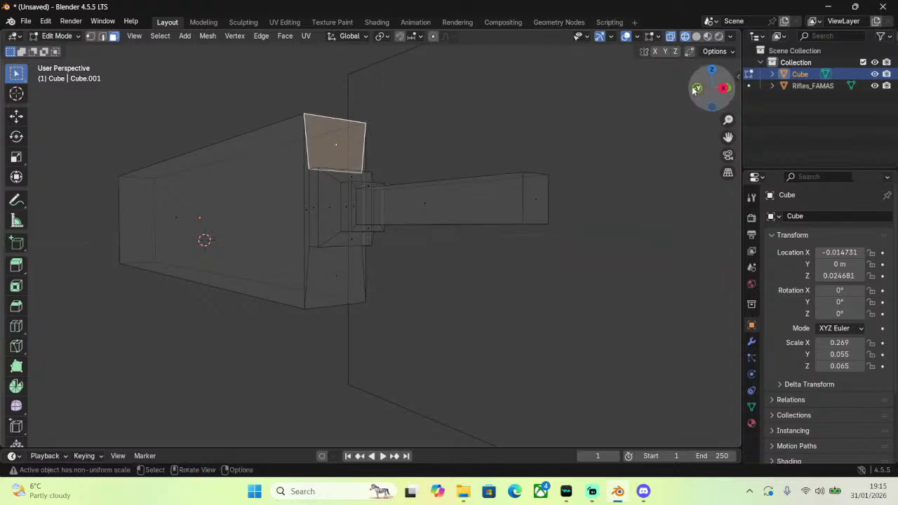
Delete the whole cube in Object Mode and restore the textured front orthographic view of the rifle reference.
click(723, 91)
click(56, 36)
click(63, 49)
middle_drag(351, 160, 325, 233)
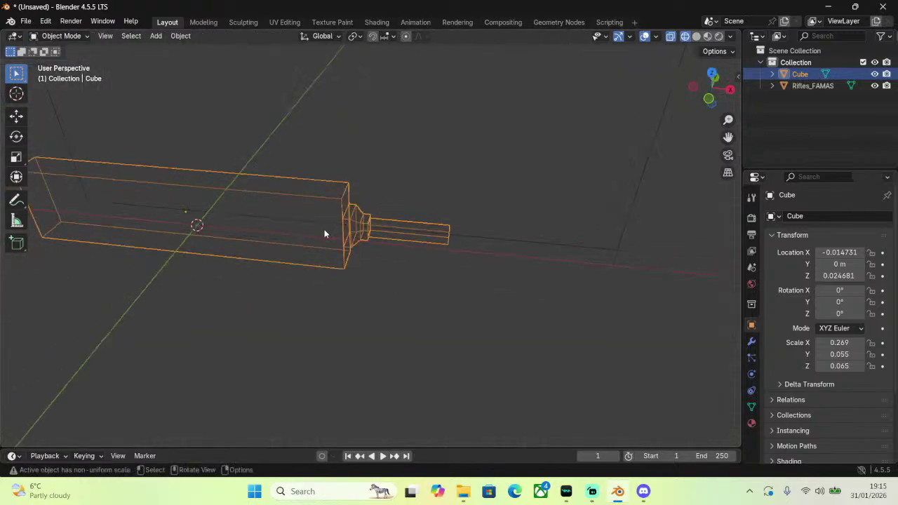
right_click(277, 258)
click(277, 256)
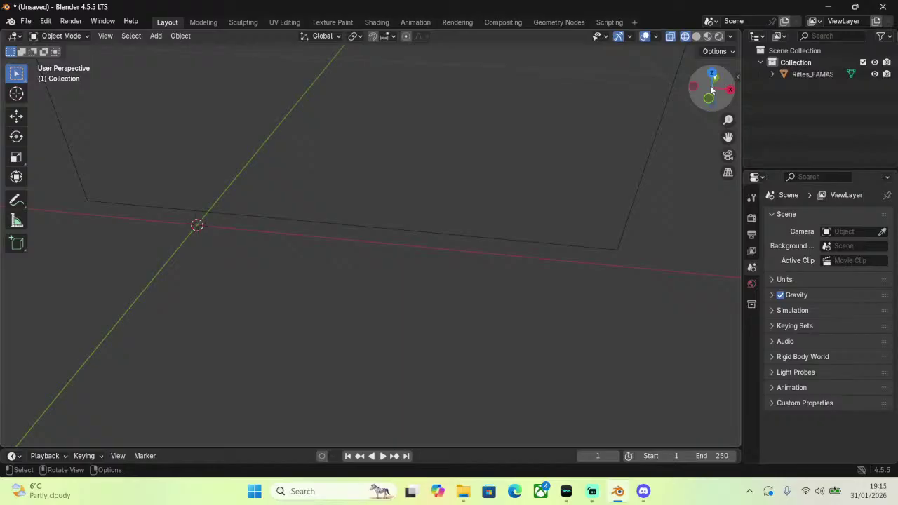
click(707, 36)
click(709, 100)
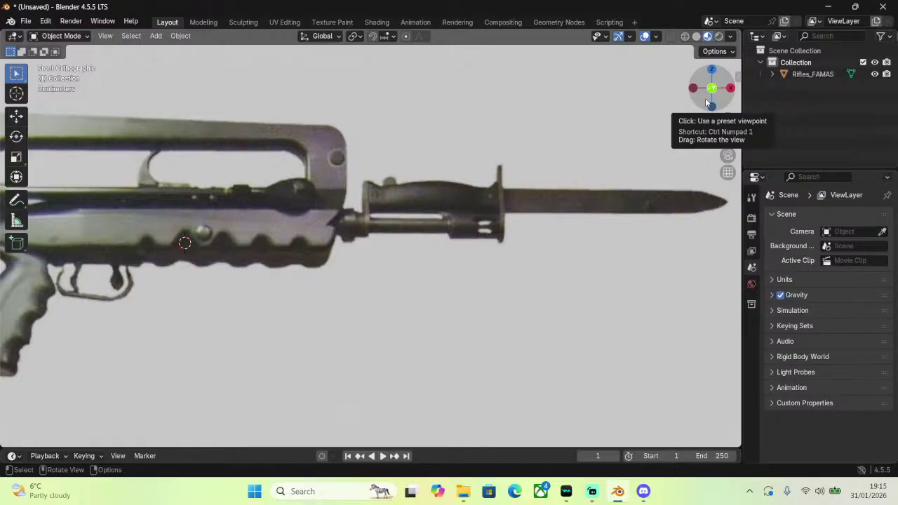
Add a cube mesh over the rifle reference and scale it down uniformly to about 0.062.
scroll(529, 189, down, 2)
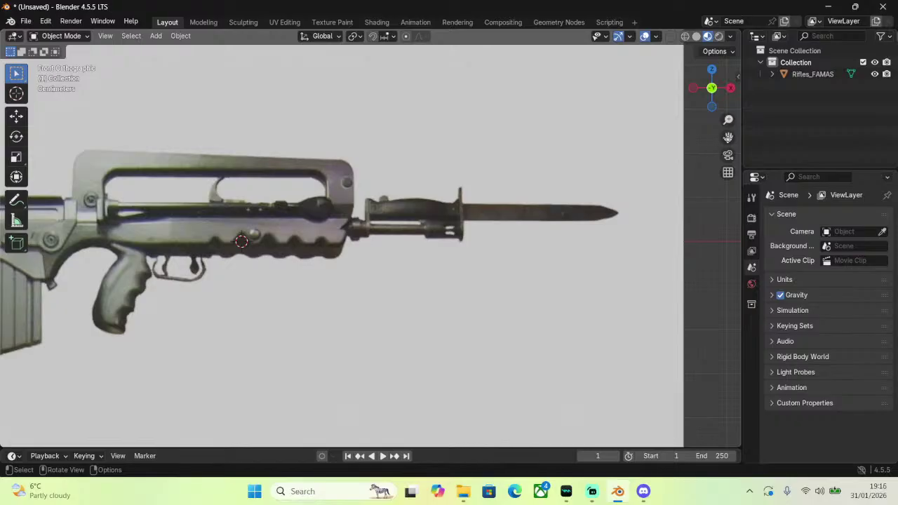
drag(727, 138, 784, 138)
key(shift+a)
mouse_move(393, 172)
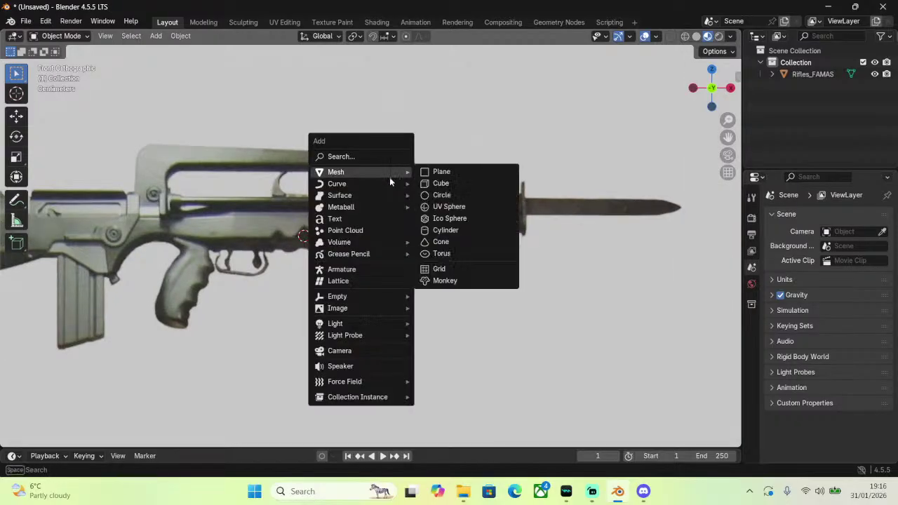
click(429, 183)
key(KP_Decimal)
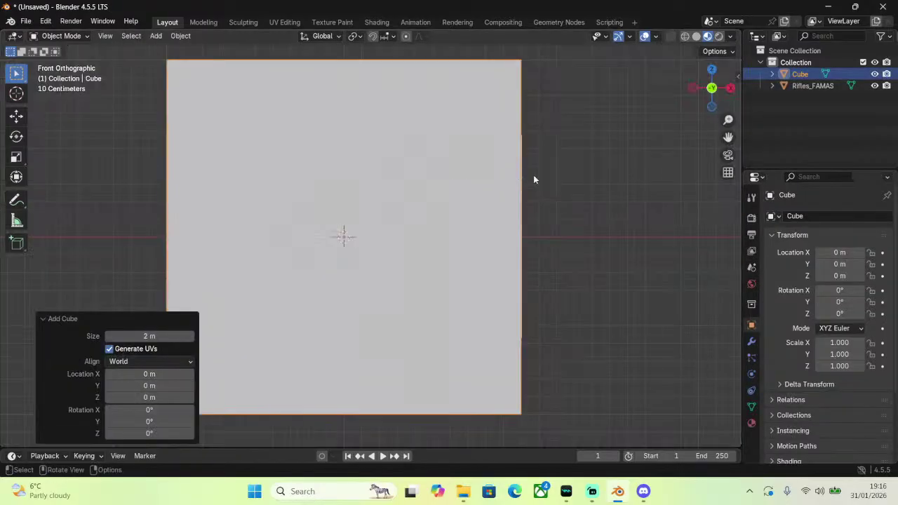
key(s)
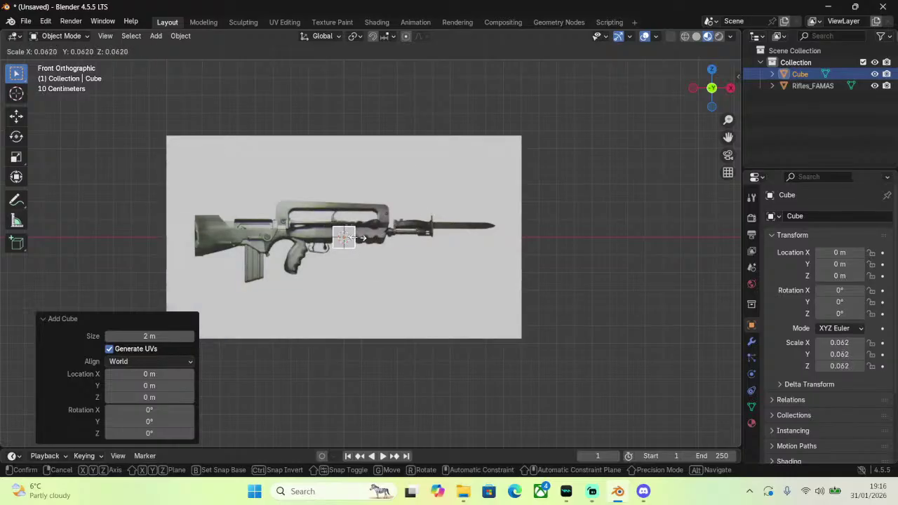
click(358, 241)
Shrink the cube uniformly to a scale of about 0.044 and move it over the front of the handguard.
scroll(357, 240, up, 7)
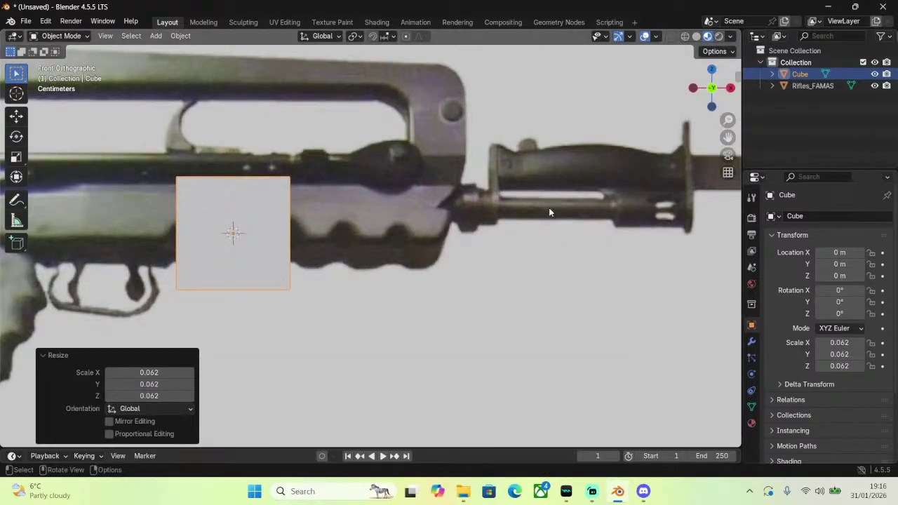
shift+middle_drag(487, 215, 559, 224)
key(s)
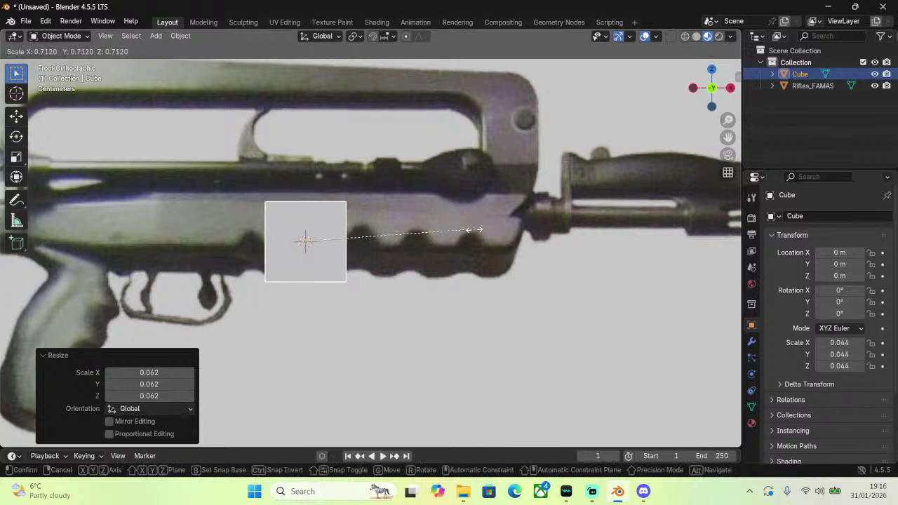
click(484, 229)
key(g)
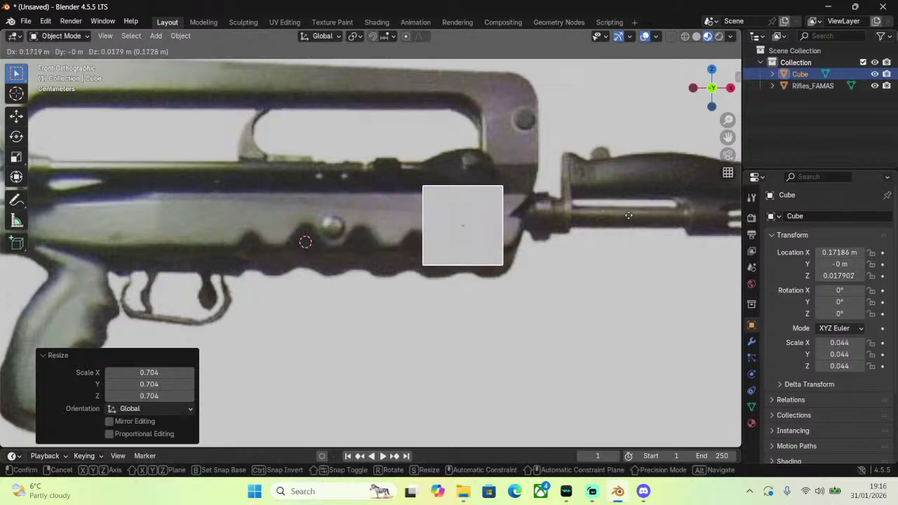
click(607, 208)
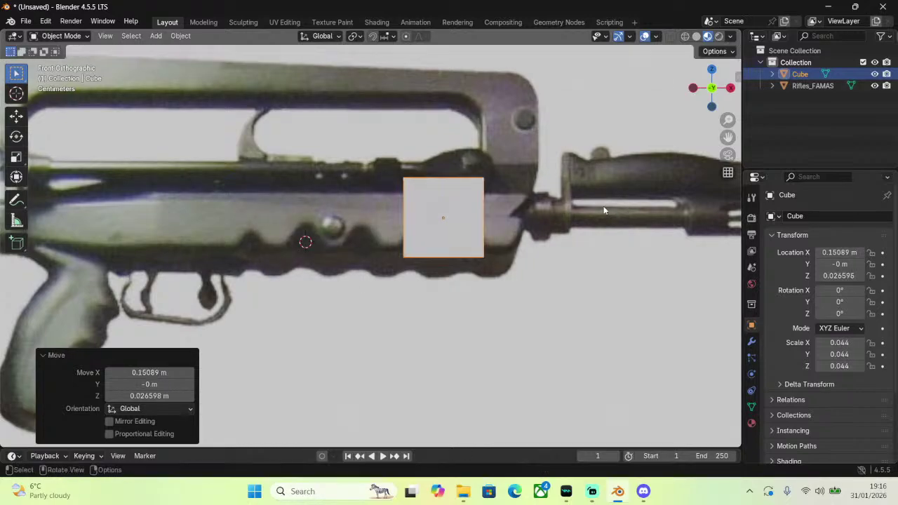
Stretch the cube along Z to a scale of about 0.060 and lower it by about 0.001 m.
key(s)
key(z)
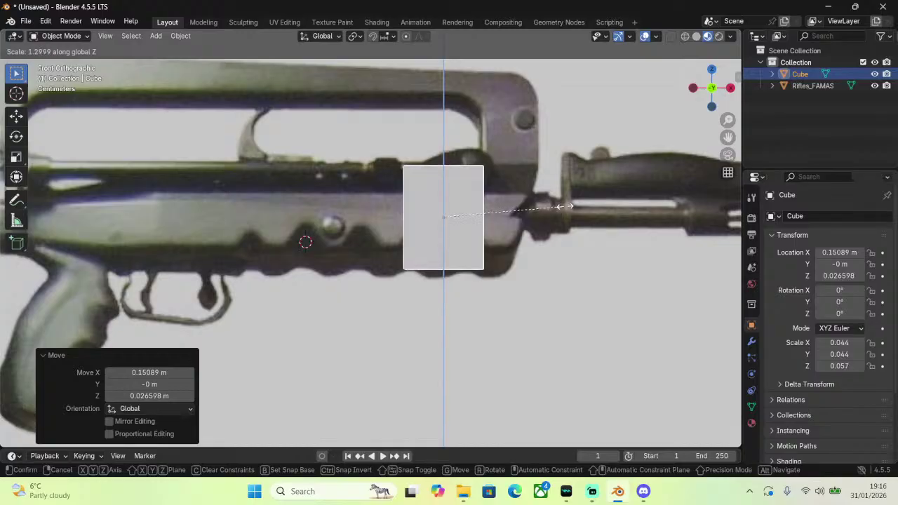
click(571, 201)
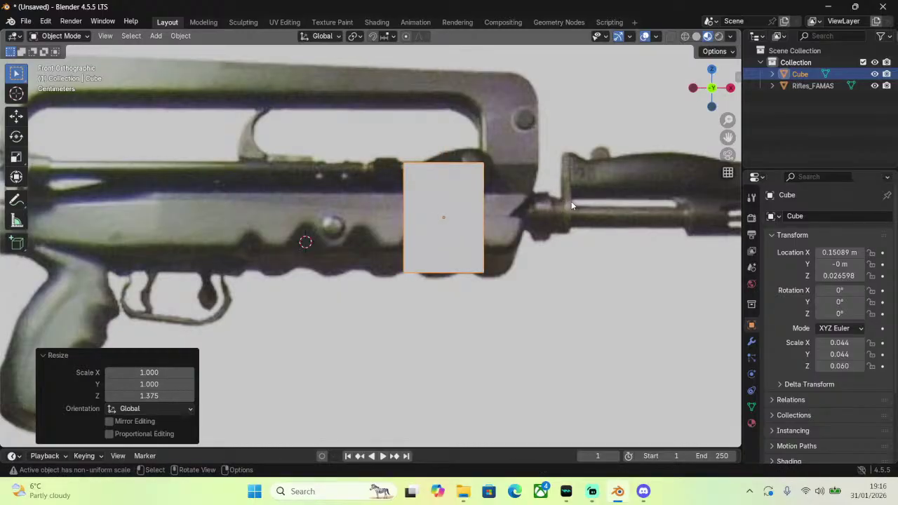
key(g)
key(z)
click(572, 204)
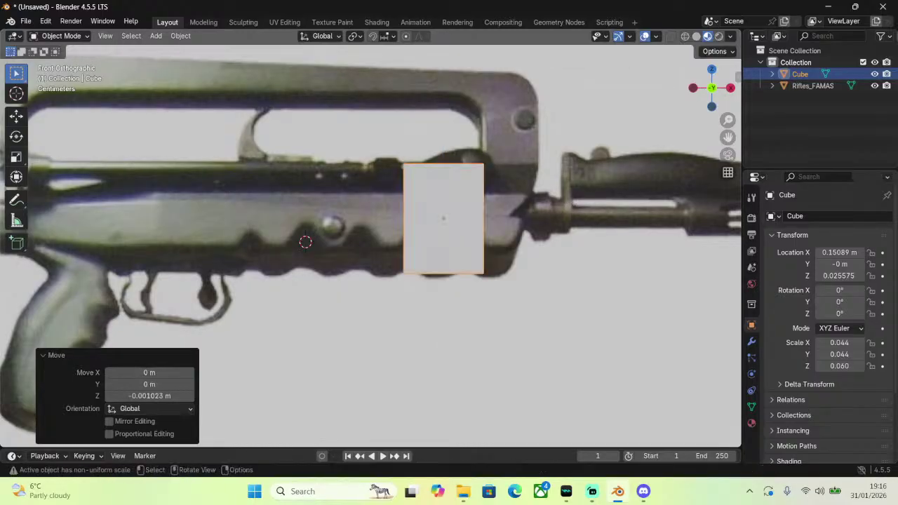
Fine-tune the cube to the handguard's height with a Z scale of about 0.063 and a Z location of about 0.024 m.
key(s)
key(z)
click(574, 206)
key(g)
key(z)
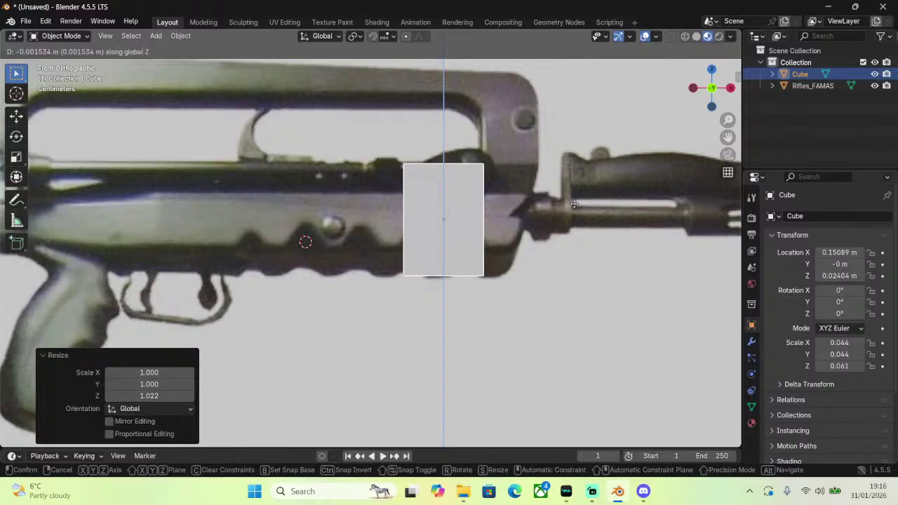
click(574, 205)
key(s)
key(z)
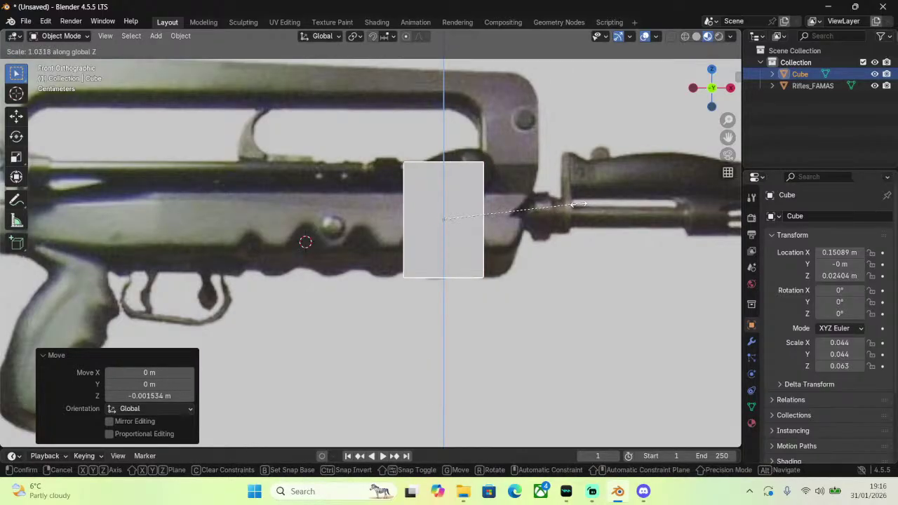
click(580, 207)
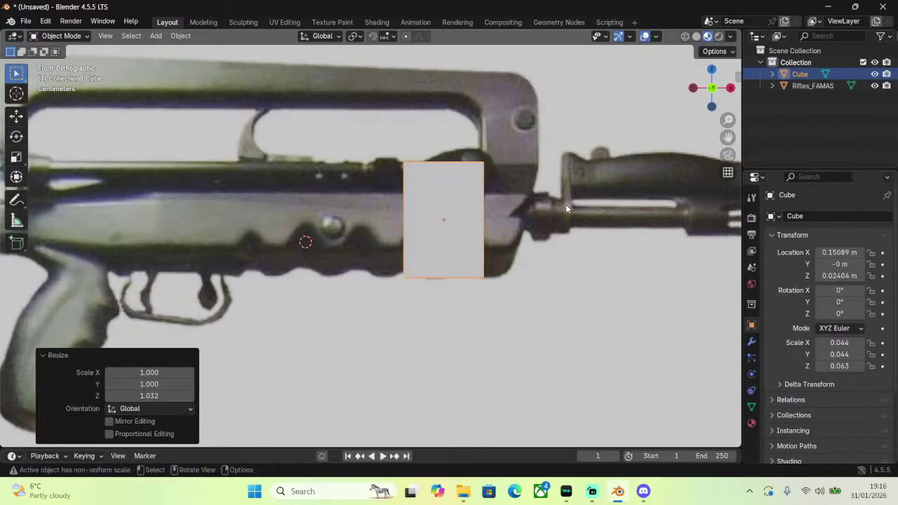
Stretch the cube along X to a scale of about 0.218 and slide it back about 0.153 m over the handguard.
key(s)
key(x)
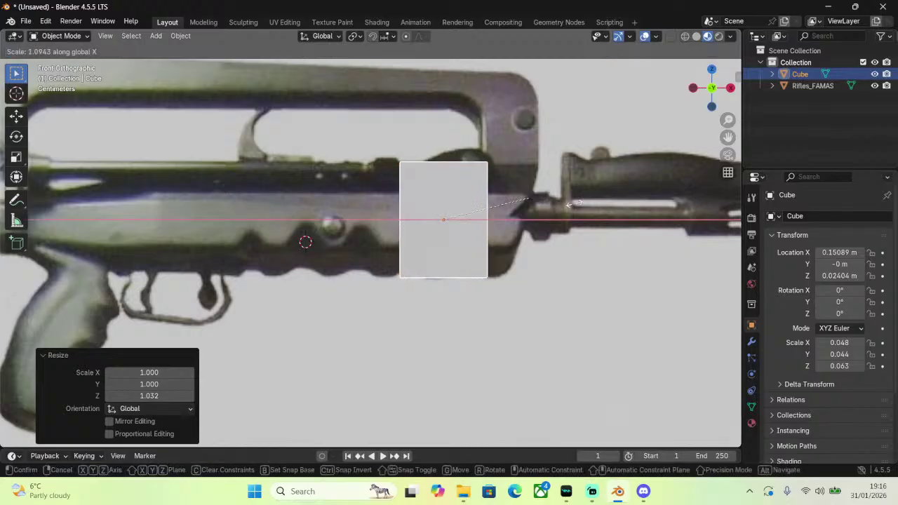
click(160, 214)
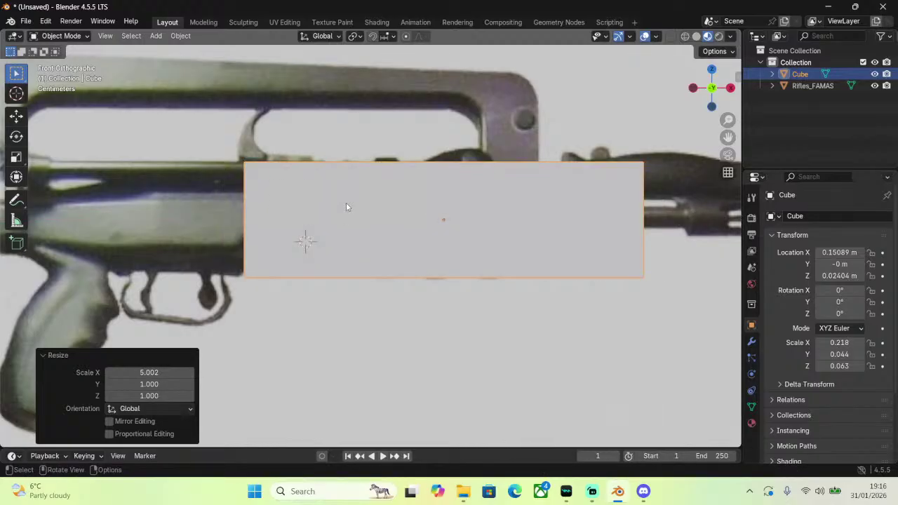
key(g)
key(x)
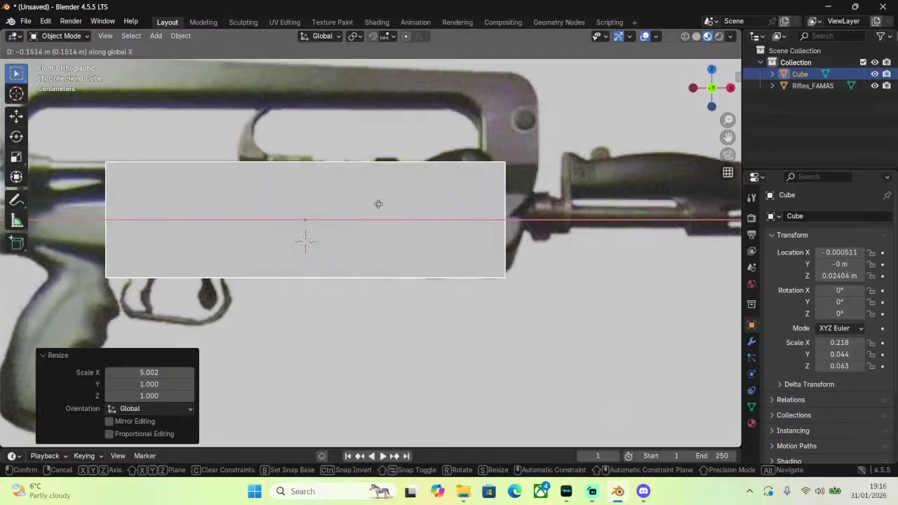
click(378, 205)
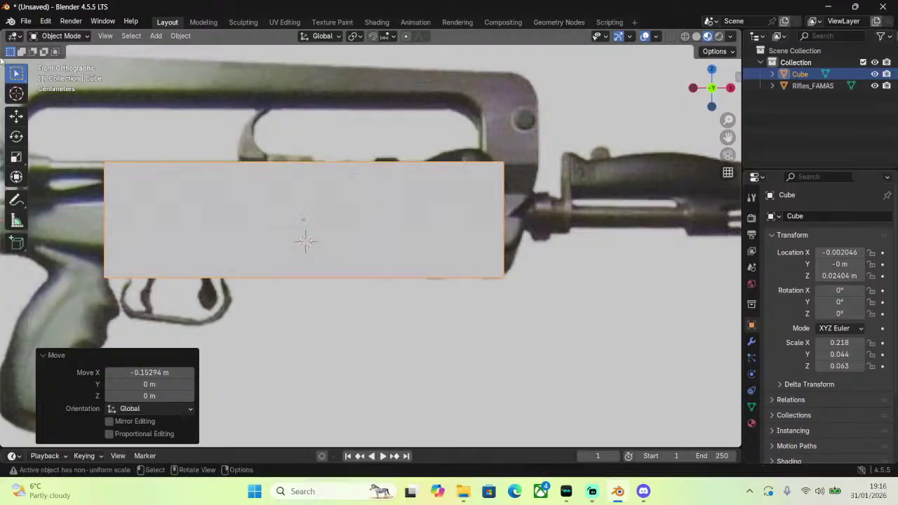
In Edit Mode, select the block's upper muzzle-side edge through wireframe and move it about 0.039 m forward along X to slant the front.
click(62, 38)
click(60, 62)
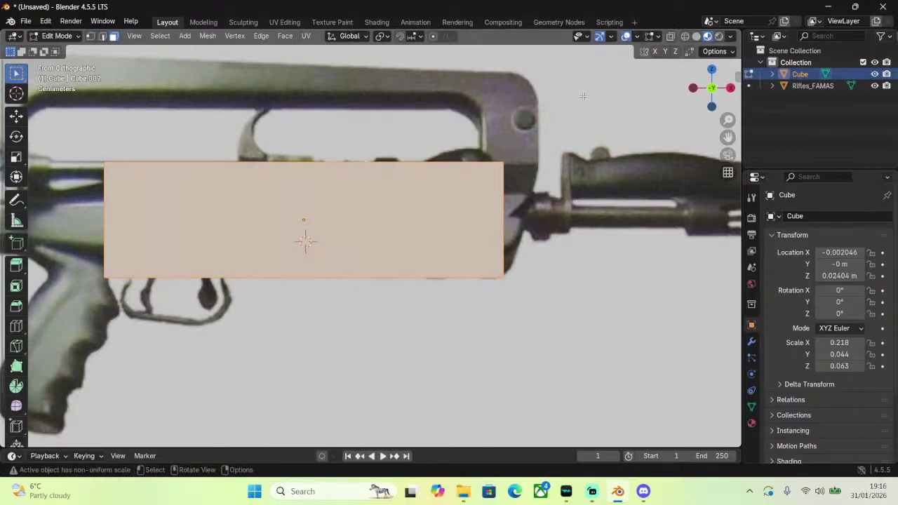
click(670, 36)
key(2)
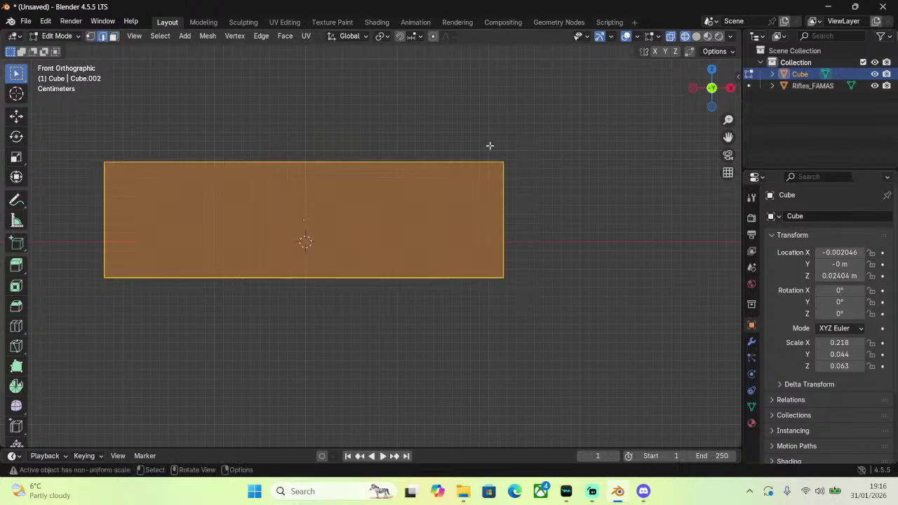
drag(567, 143, 394, 231)
click(707, 36)
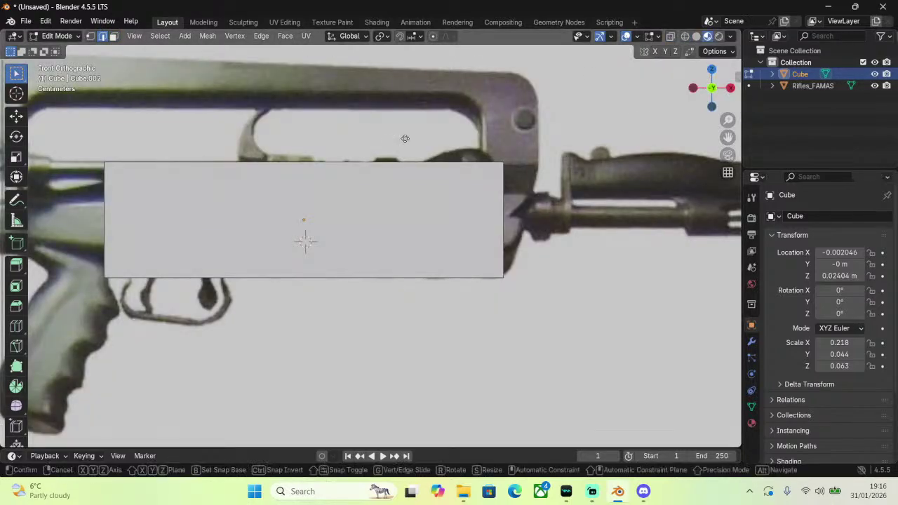
key(g)
key(x)
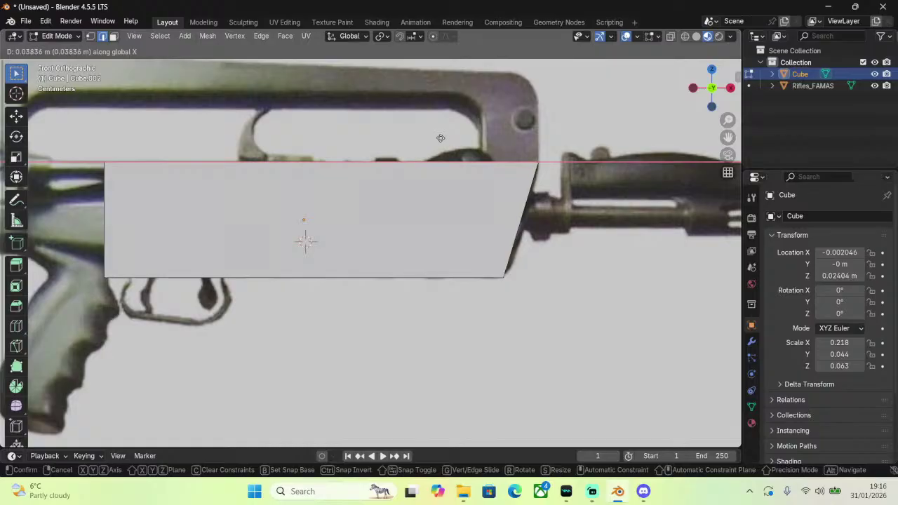
click(458, 137)
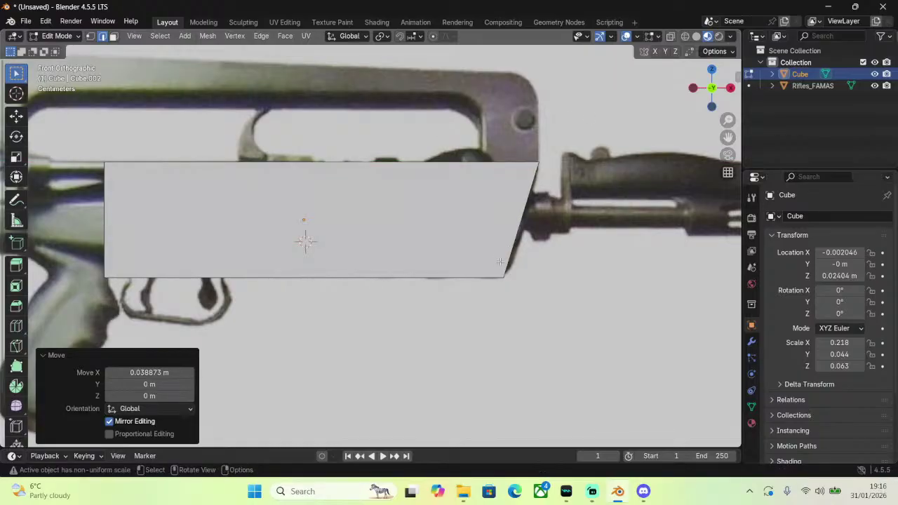
Try to move the block's near grip-side edge about 0.060 m backwards along X.
shift+middle_drag(132, 324, 439, 333)
key(g)
key(x)
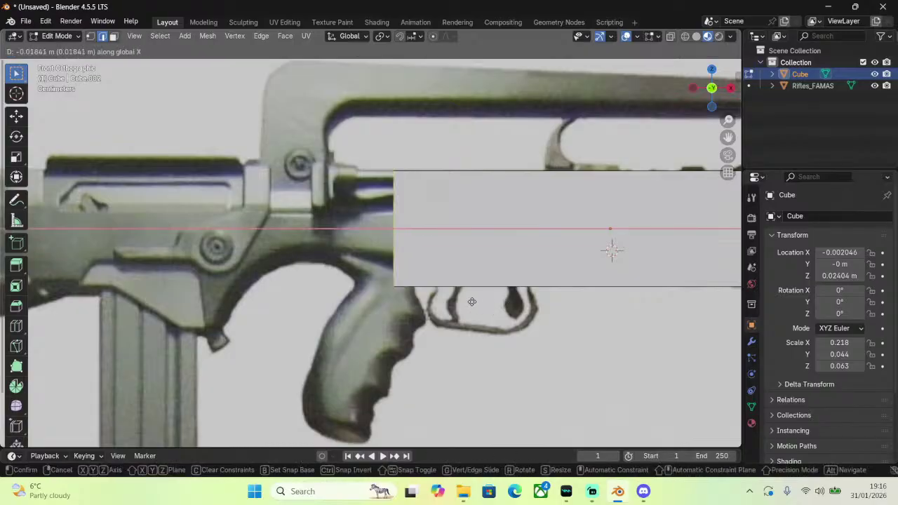
click(455, 301)
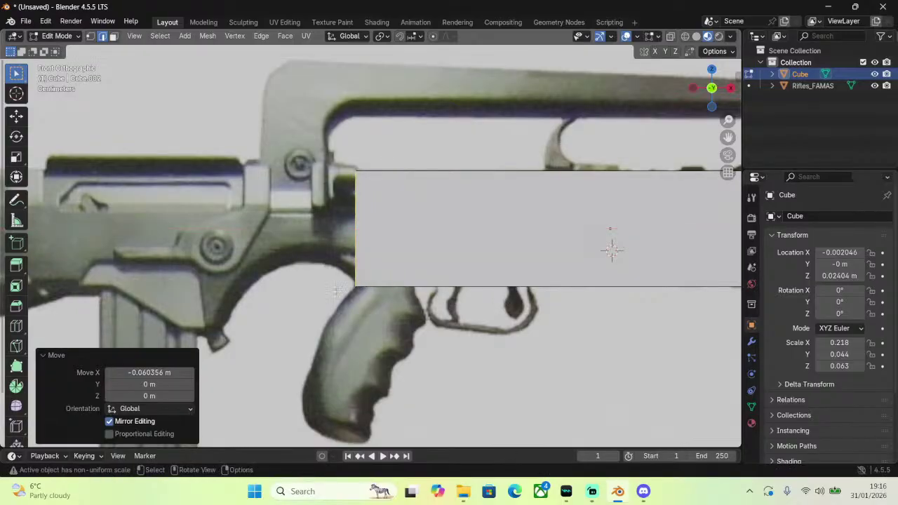
Try moving the block's grip-side edges freely twice, reselecting between attempts, and undo both moves.
key(g)
click(456, 190)
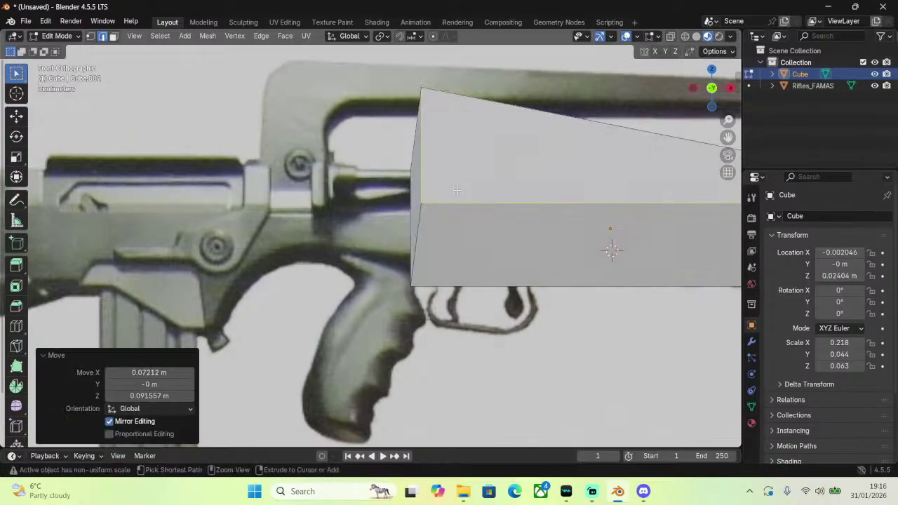
key(ctrl+z)
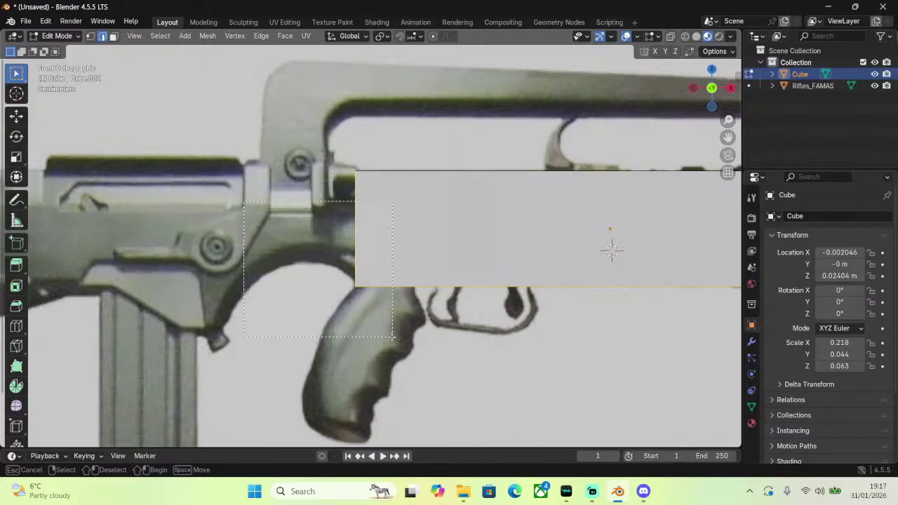
click(332, 287)
click(374, 315)
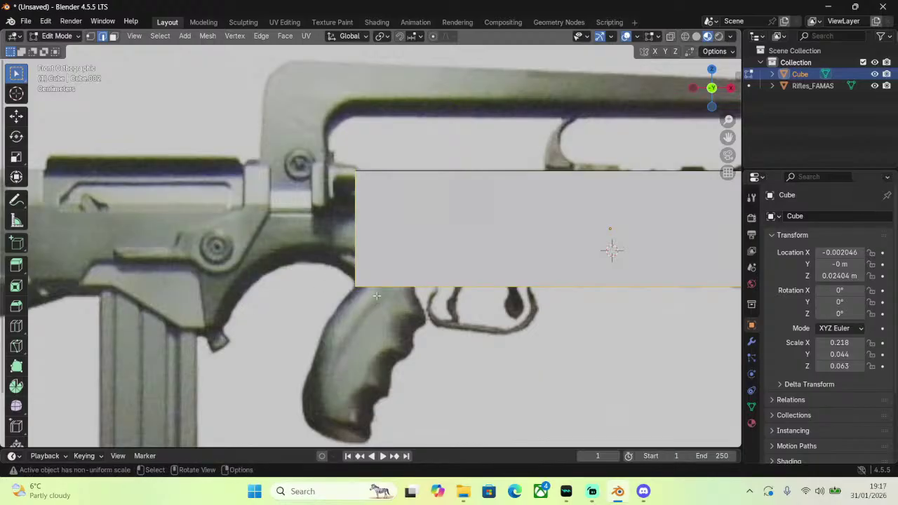
key(g)
click(533, 251)
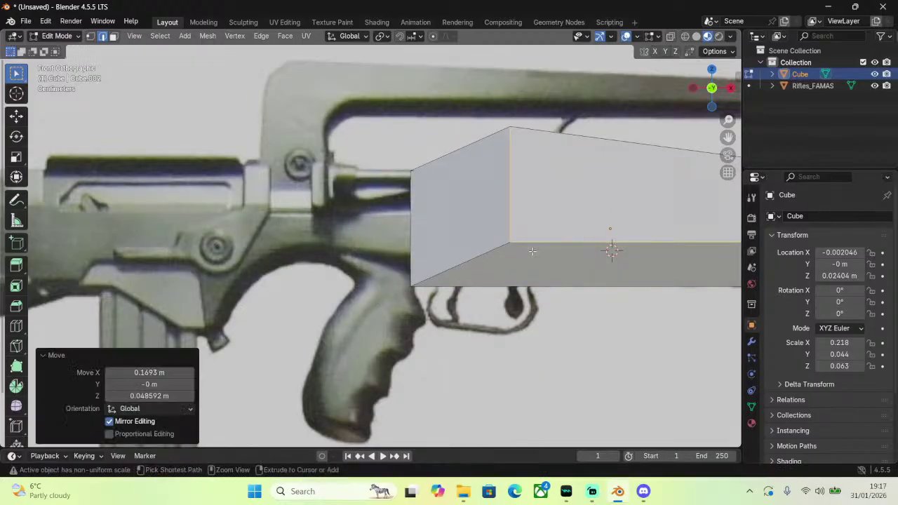
key(ctrl+z)
Check the block at an angle, select its whole grip-side end in front wireframe view with edge selection, and restore the textured shading.
key(1)
key(a)
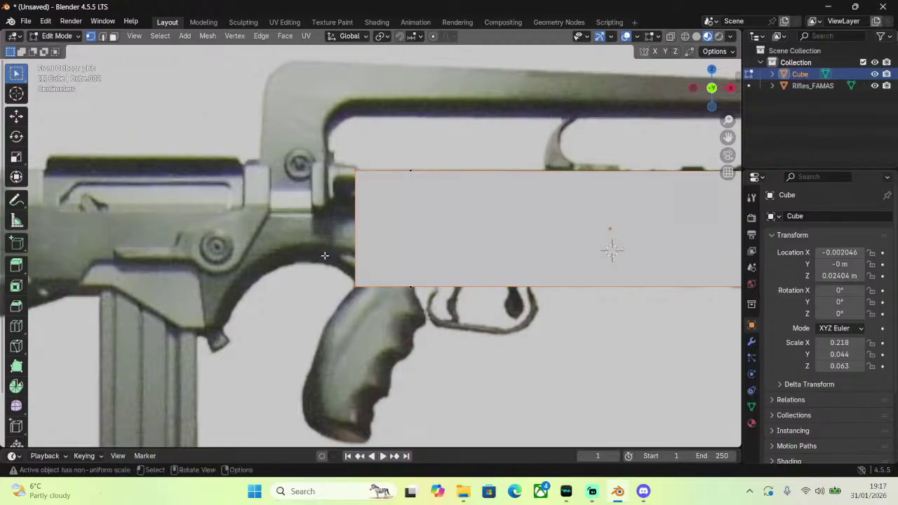
key(alt+a)
middle_drag(635, 89, 588, 208)
key(2)
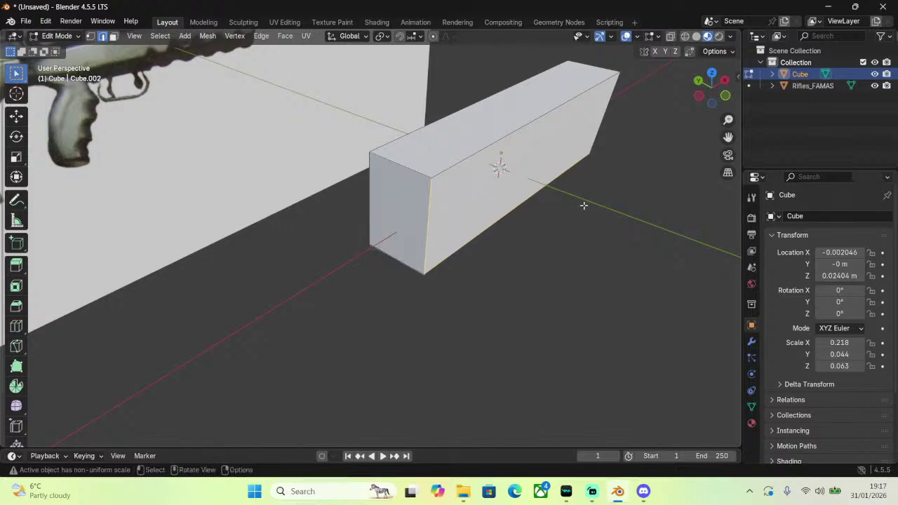
click(726, 96)
click(670, 37)
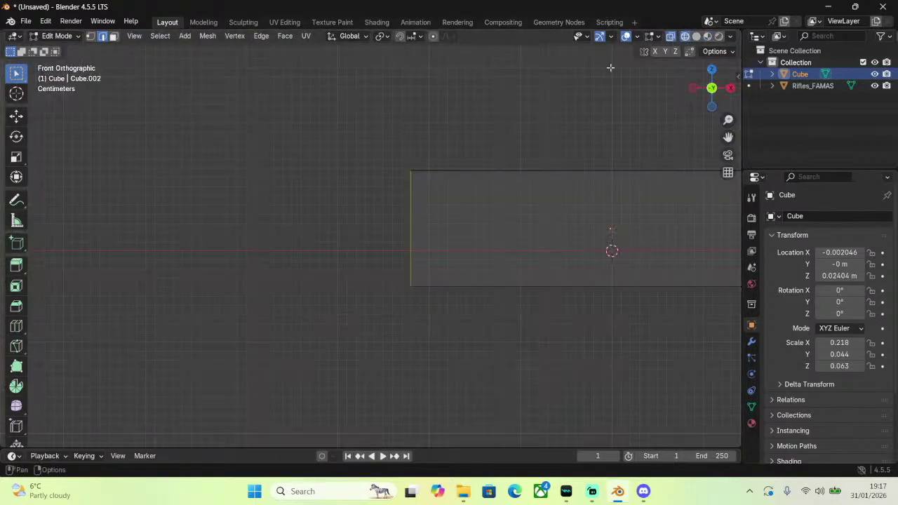
drag(380, 74, 465, 324)
click(707, 38)
Try to move the selected grip-side end freely by about -0.035 m in X and 0.010 m in Z.
key(g)
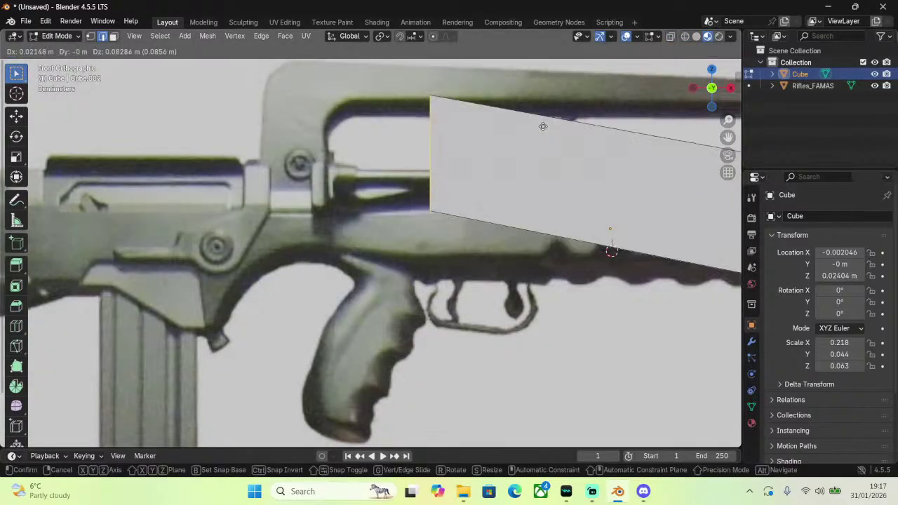
click(492, 193)
scroll(497, 193, down, 1)
scroll(497, 193, up, 2)
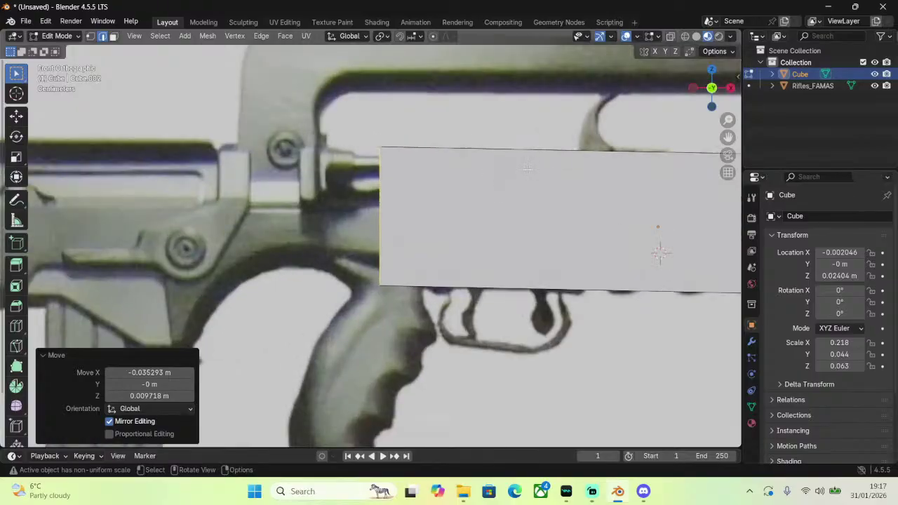
Scale the selected grip-side end of the block to about 0.946 along Z.
key(s)
key(z)
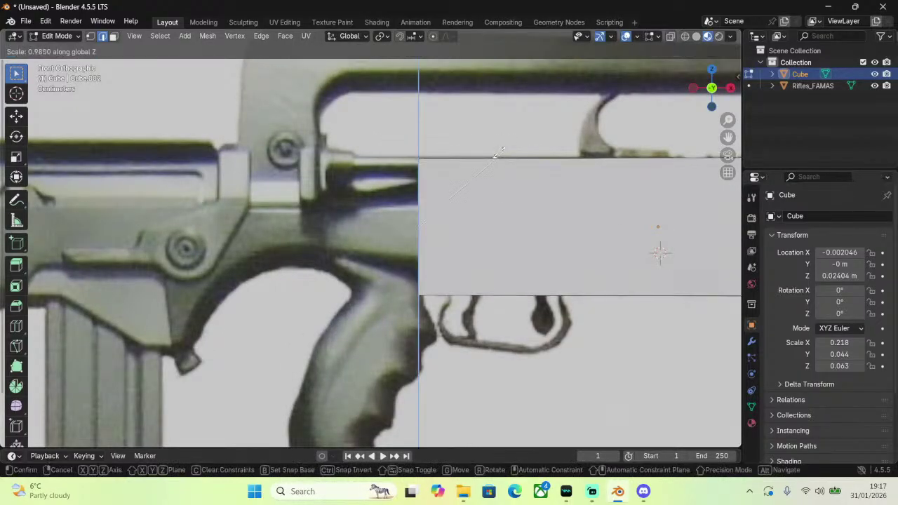
click(500, 149)
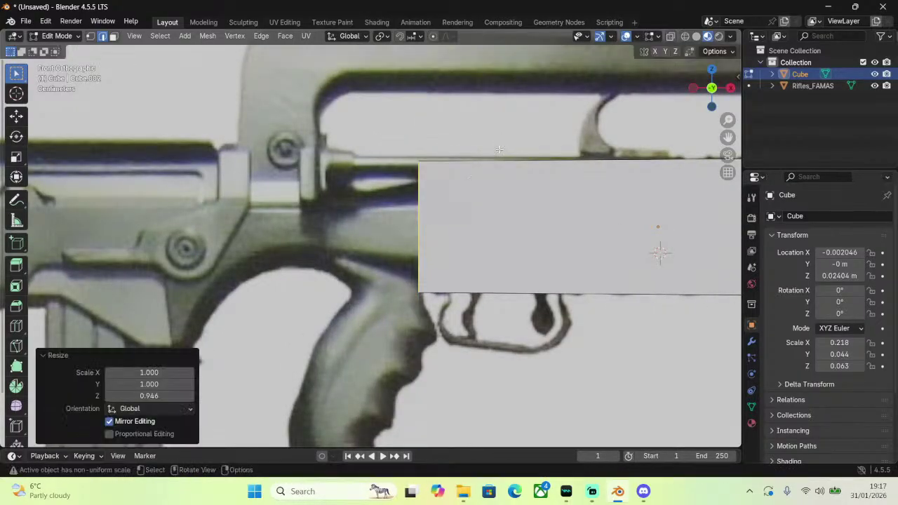
Raise the grip-side end about 0.0026 m along Z and extrude it about 0.0605 m towards the stock.
key(g)
key(z)
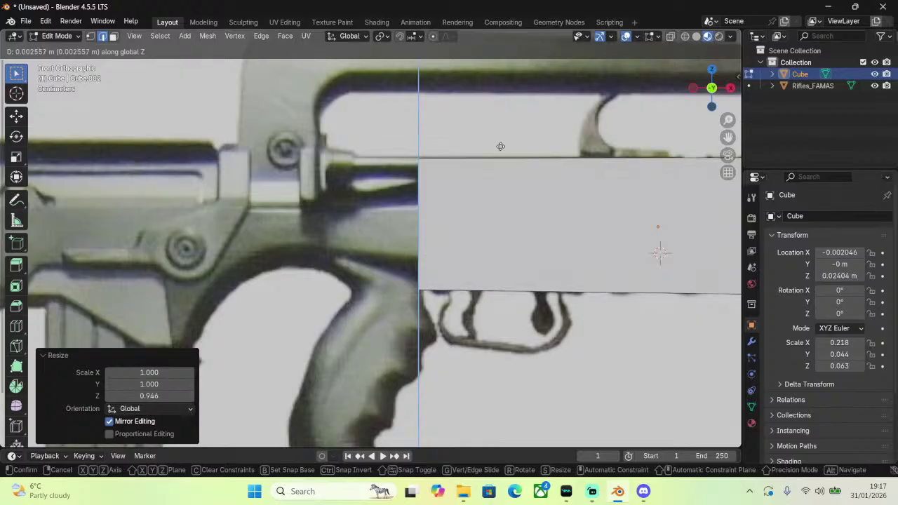
click(501, 147)
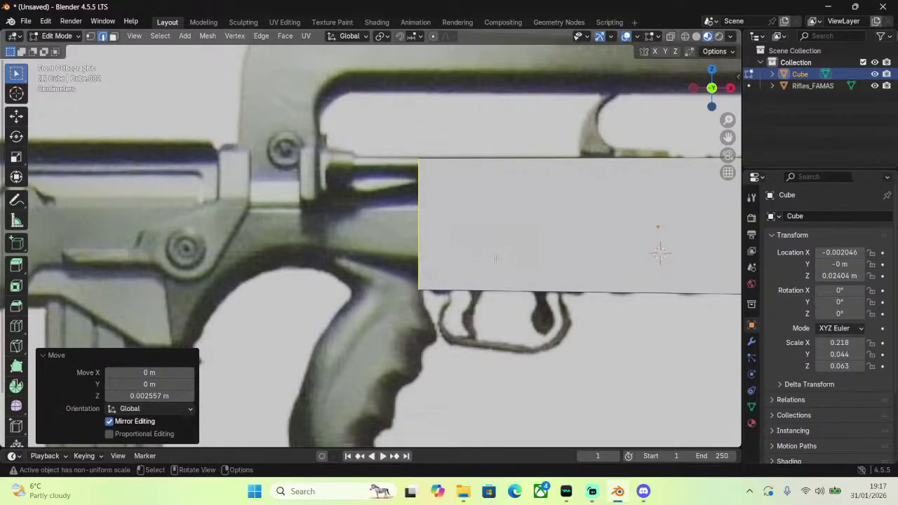
key(e)
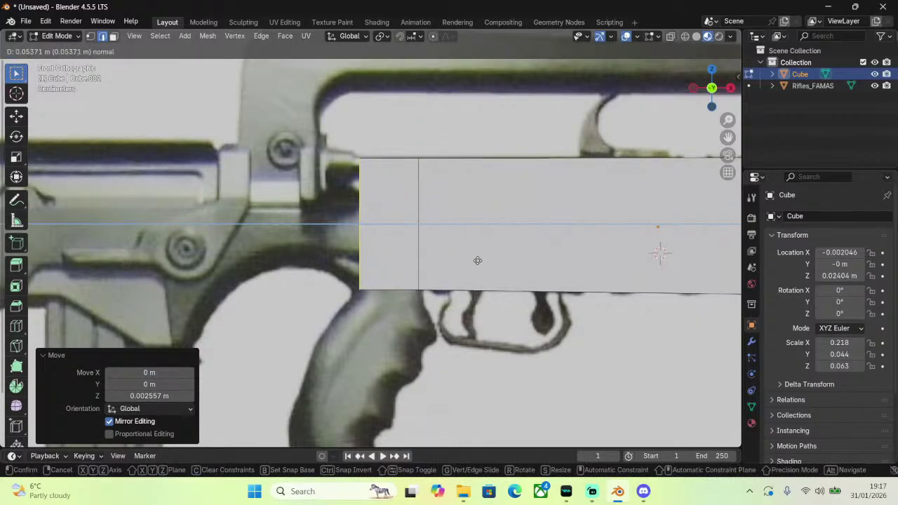
click(473, 260)
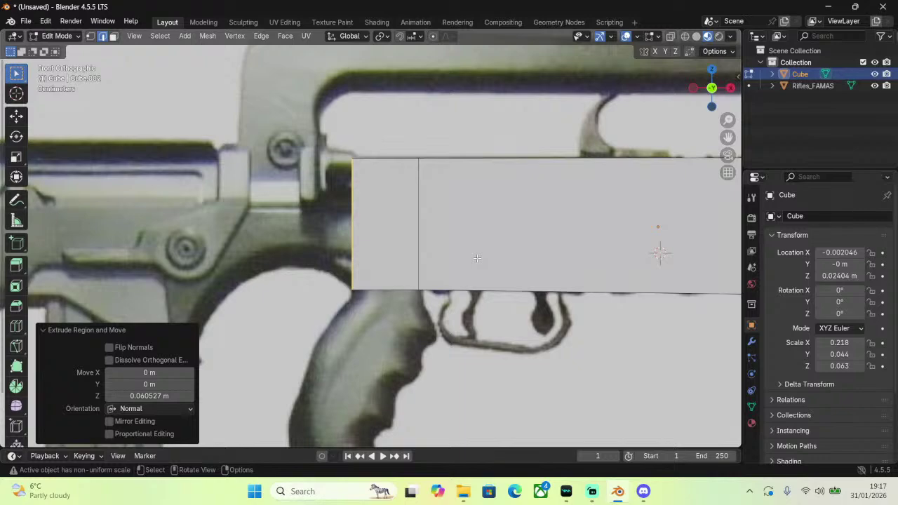
Select the whole block in left wireframe view, scale it to about 0.468 along Y, and restore the textured shading.
middle_drag(421, 261, 567, 313)
click(714, 99)
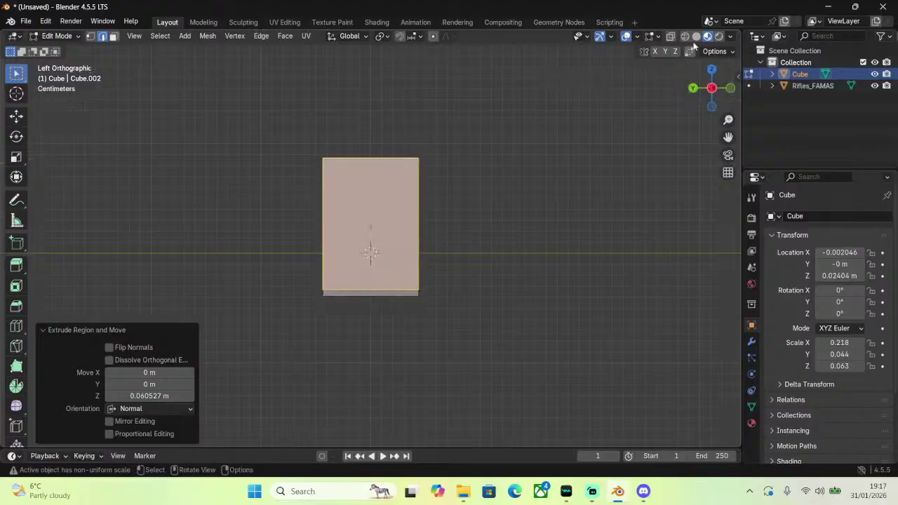
click(687, 37)
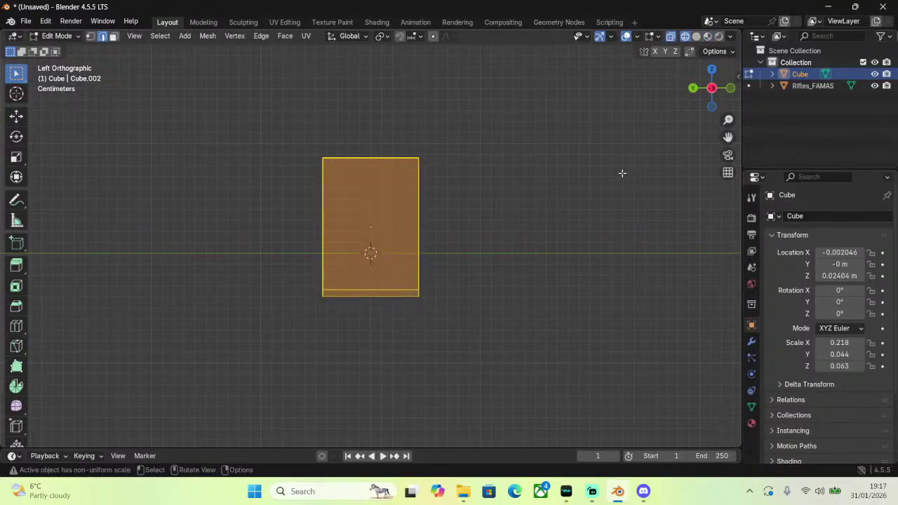
key(s)
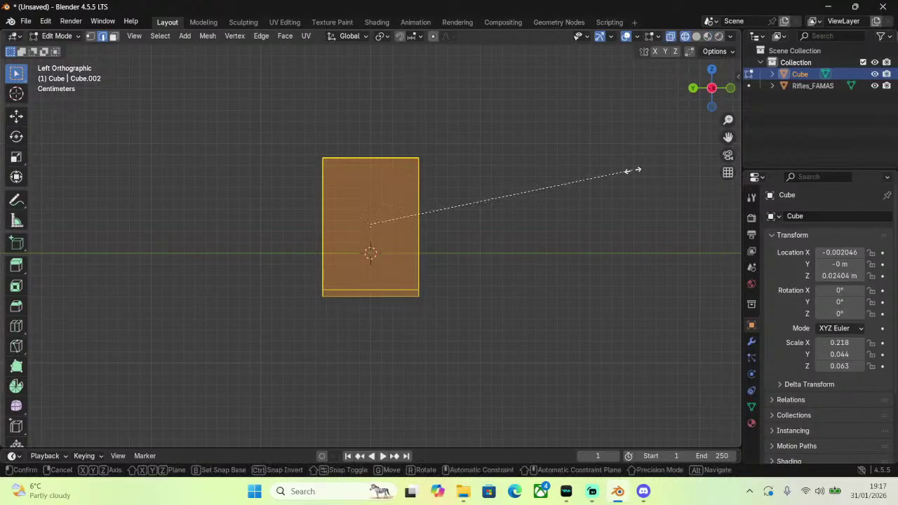
key(y)
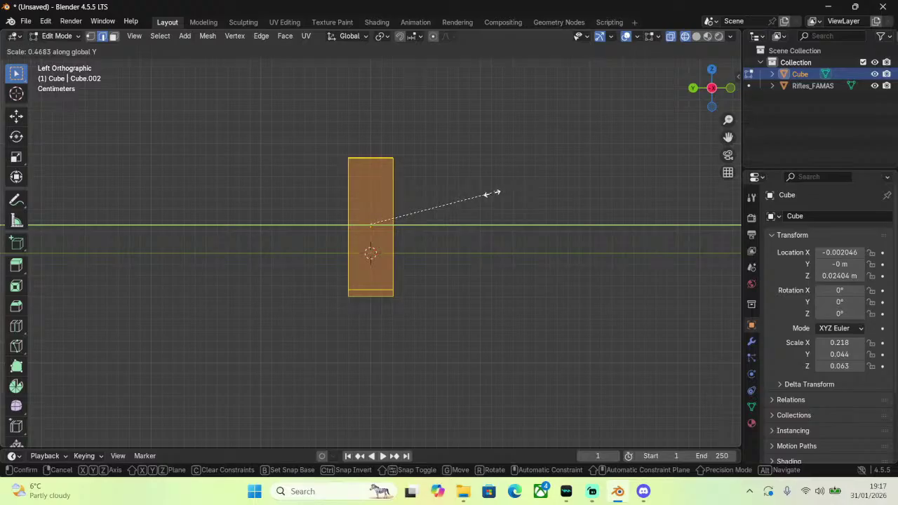
click(498, 192)
middle_drag(497, 192, 691, 71)
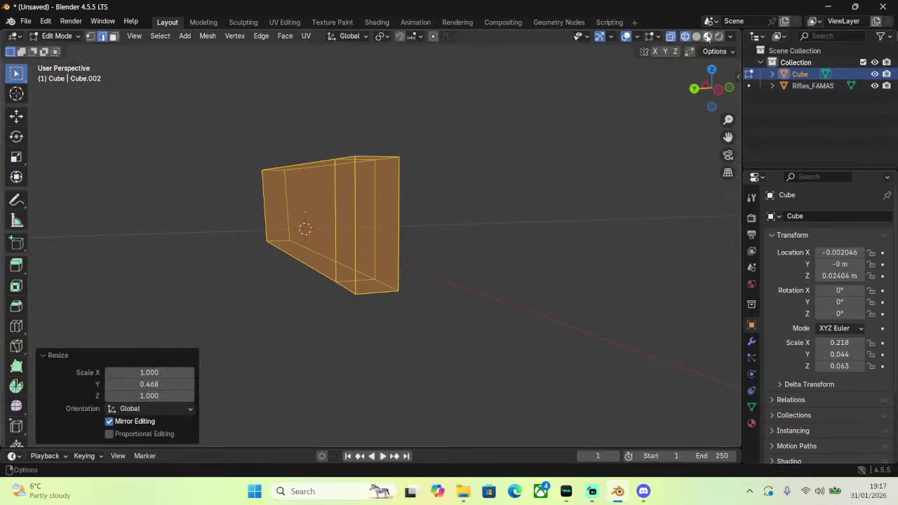
key(alt+z)
Examine the narrowed block at an angle, from the back, and against the rifle reference in front view.
middle_drag(621, 115, 472, 161)
drag(473, 161, 476, 160)
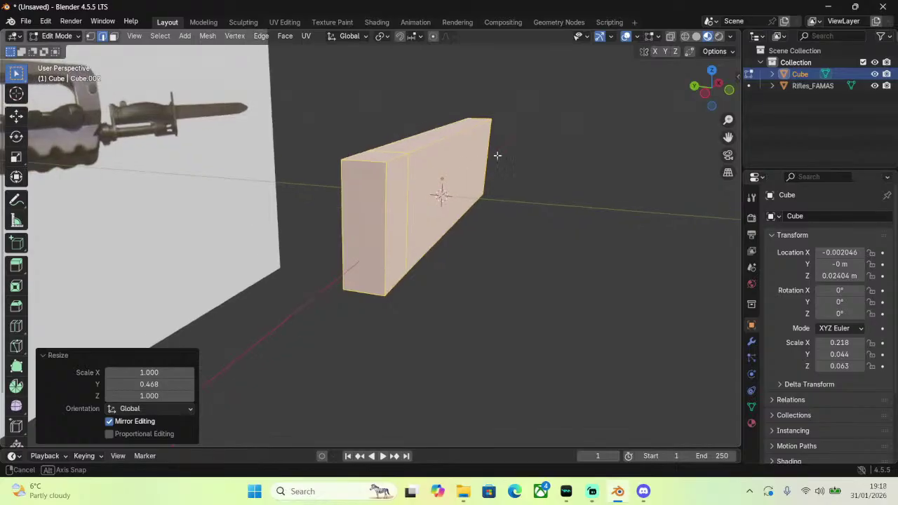
click(718, 83)
click(732, 92)
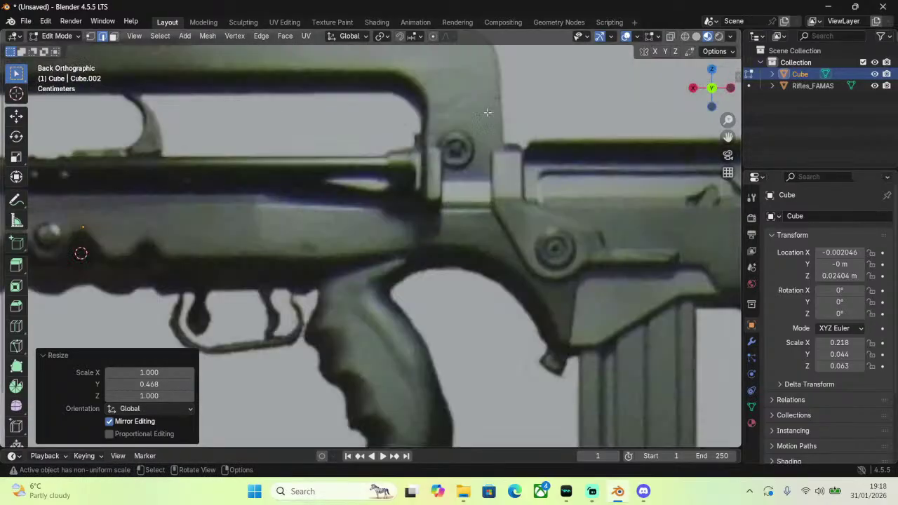
scroll(711, 85, down, 4)
click(711, 87)
scroll(598, 156, up, 3)
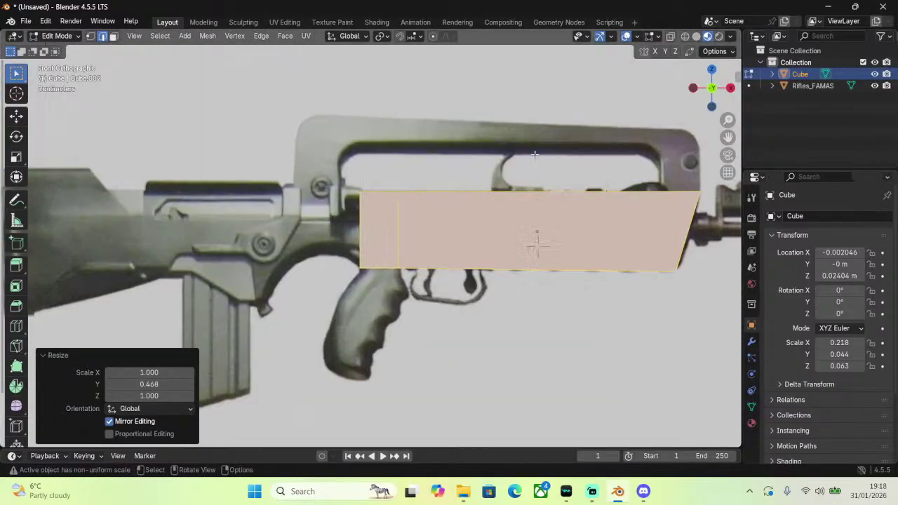
scroll(610, 151, up, 1)
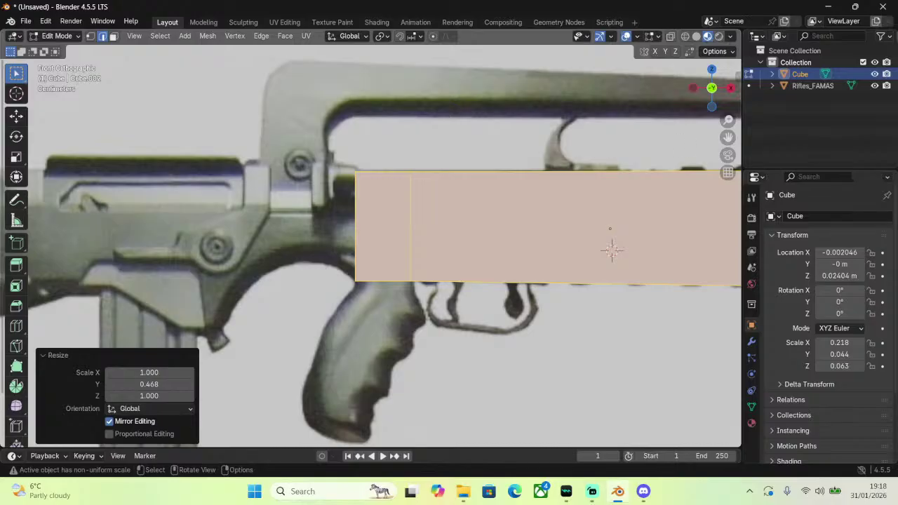
scroll(237, 146, up, 2)
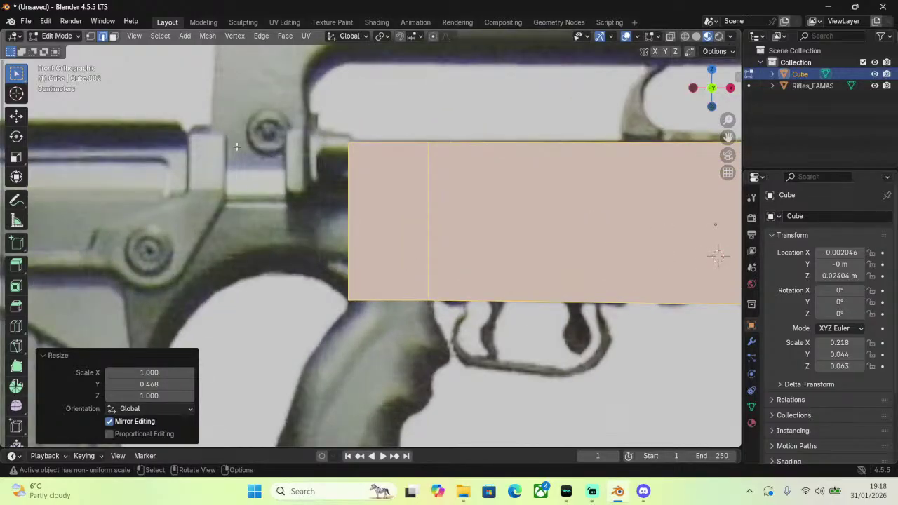
With face selection, pick only the block's grip-side end face and extrude it about 0.0018 m in front view.
click(113, 36)
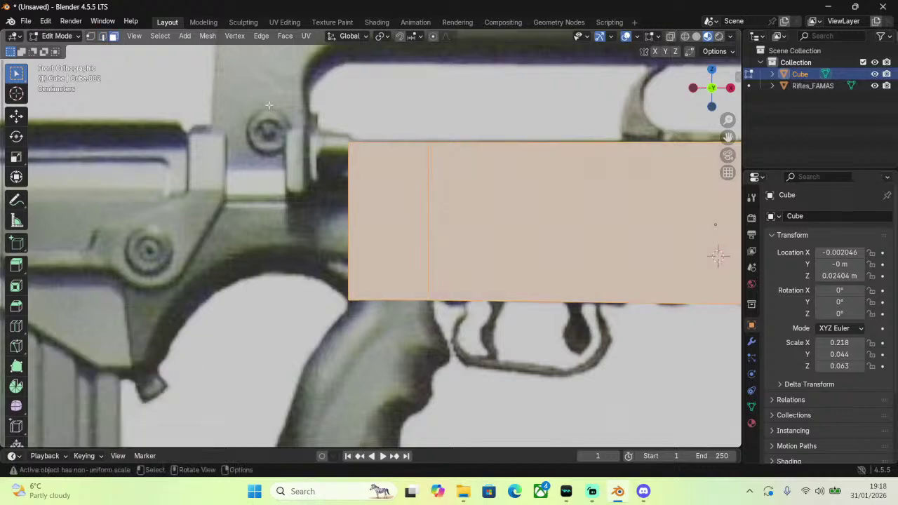
middle_drag(232, 210, 350, 204)
key(alt+a)
click(726, 104)
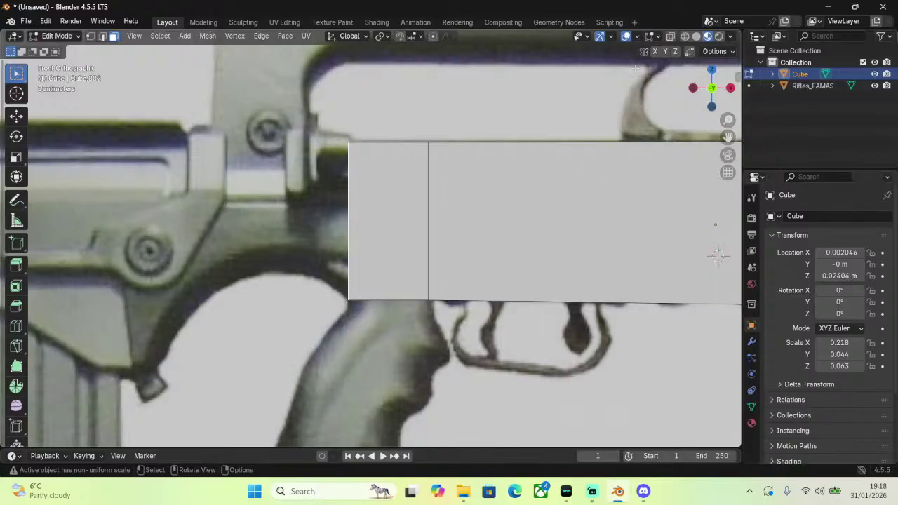
key(e)
click(519, 185)
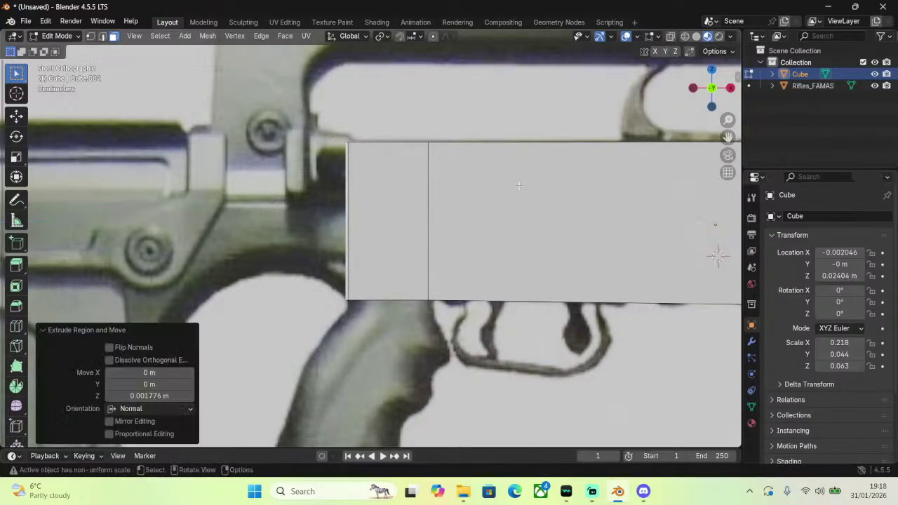
Move the new end face about -0.0046 m in X and 0.0060 m in Z, and extrude it about 0.095 m towards the stock.
key(g)
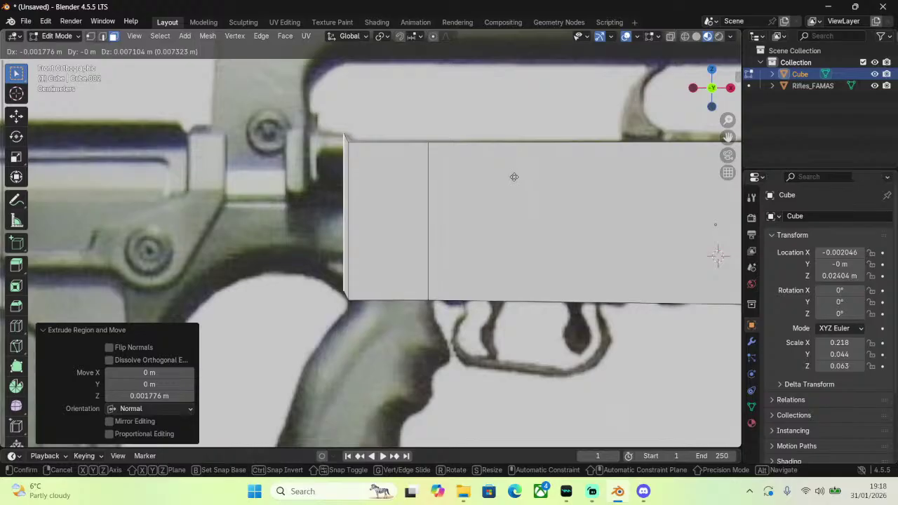
click(513, 178)
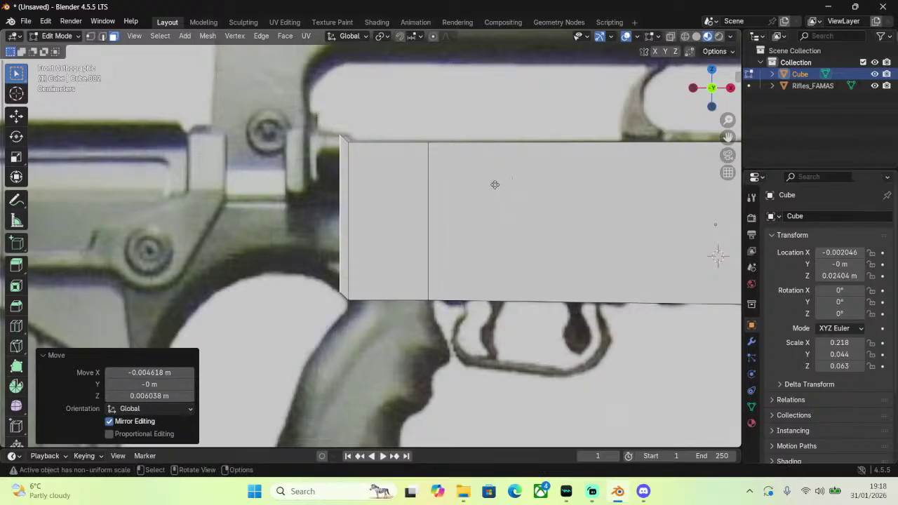
key(e)
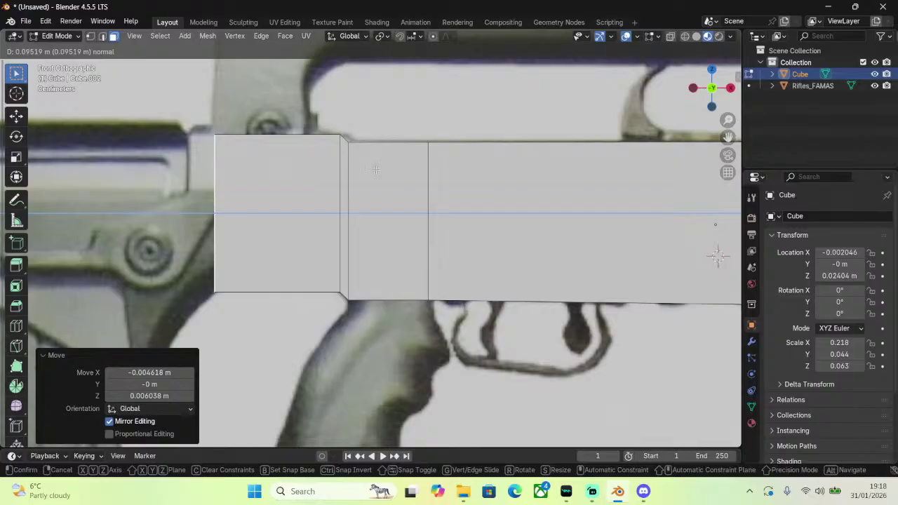
click(376, 169)
Select all vertices of the new rear section through the wireframe and move them about -0.0036 m in X and 0.0018 m in Z.
click(582, 80)
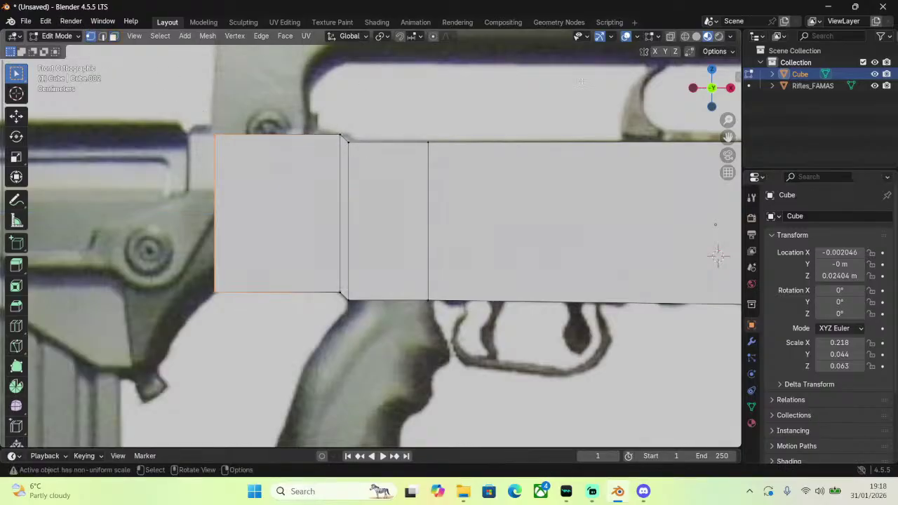
click(685, 36)
drag(128, 87, 345, 342)
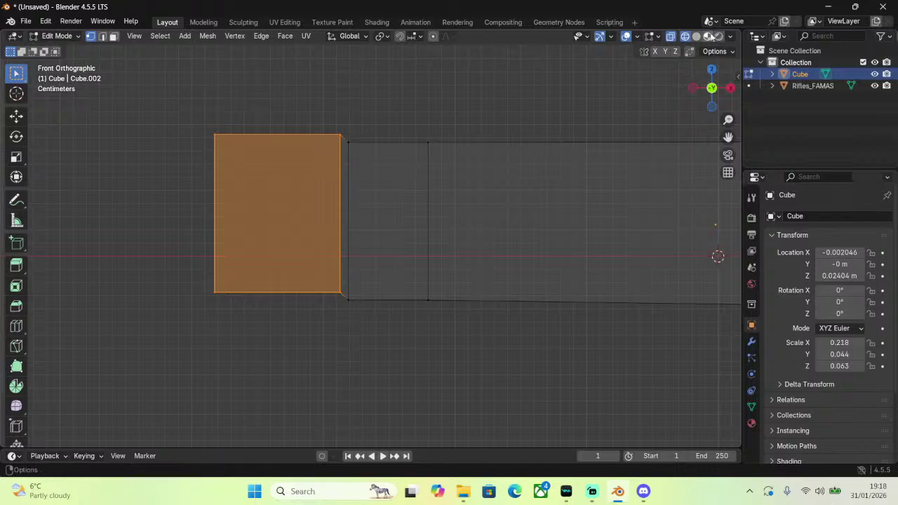
click(707, 36)
key(g)
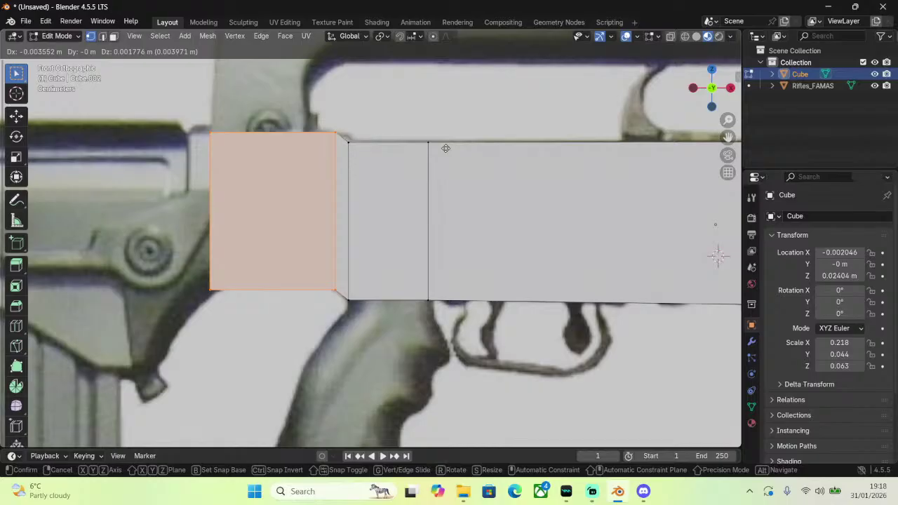
click(446, 148)
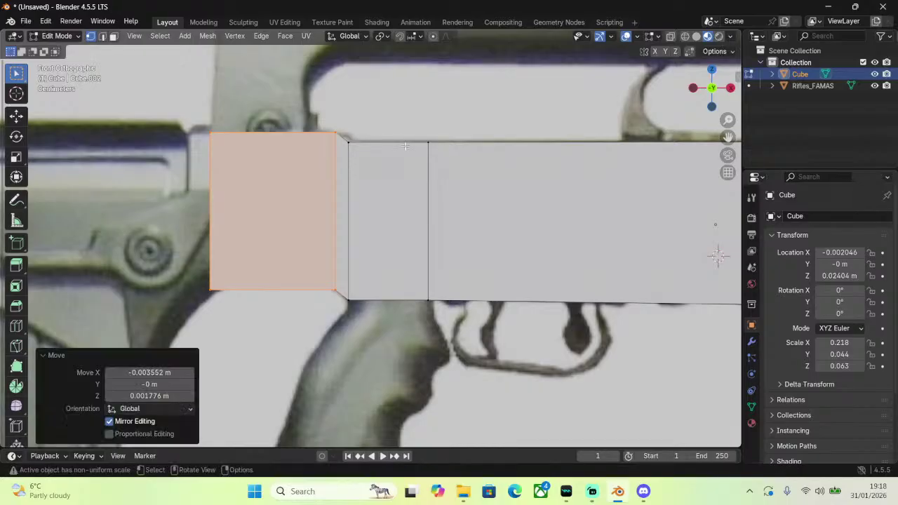
Try moving the upper vertices in front of the slanted step about 0.0053 m in X and 0.0007 m in Z, and undo the move.
click(684, 36)
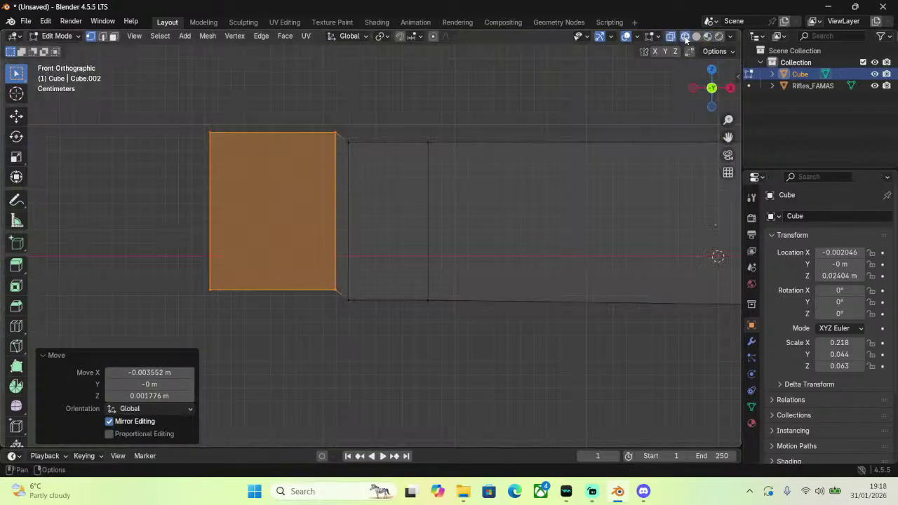
drag(346, 128, 358, 151)
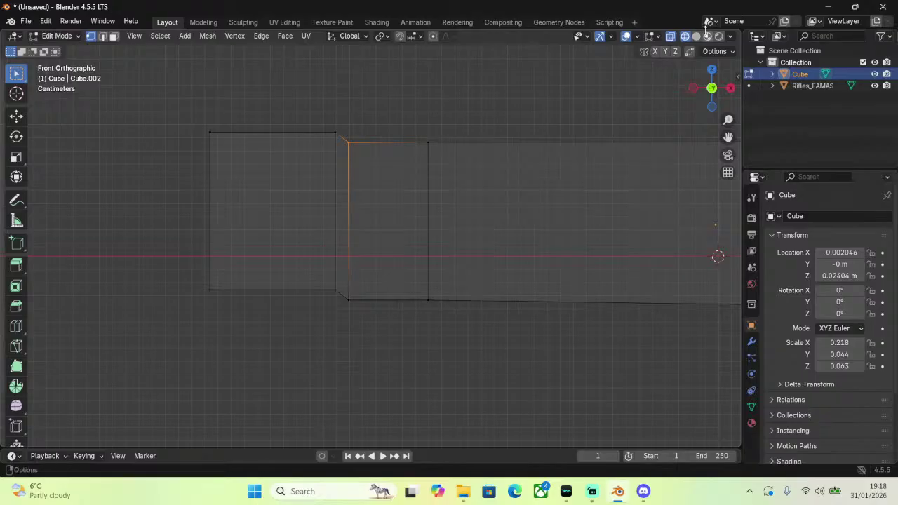
key(shift+z)
key(g)
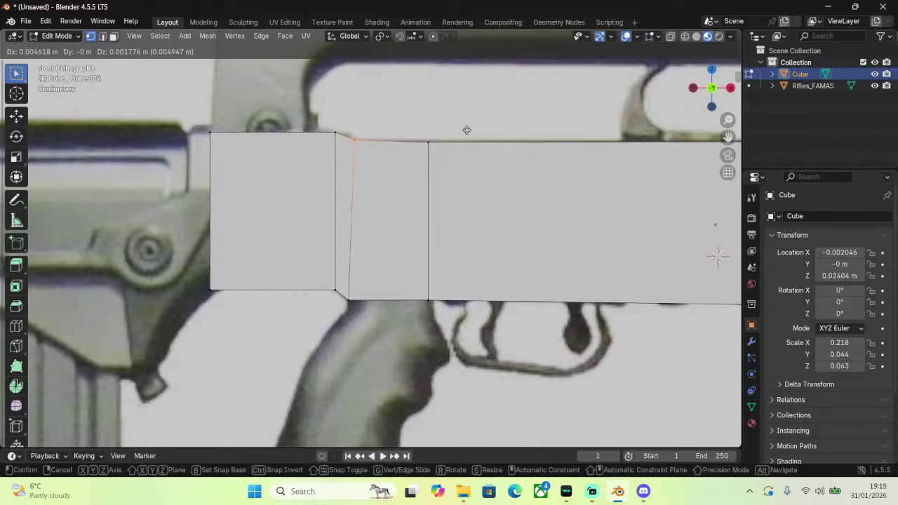
click(467, 131)
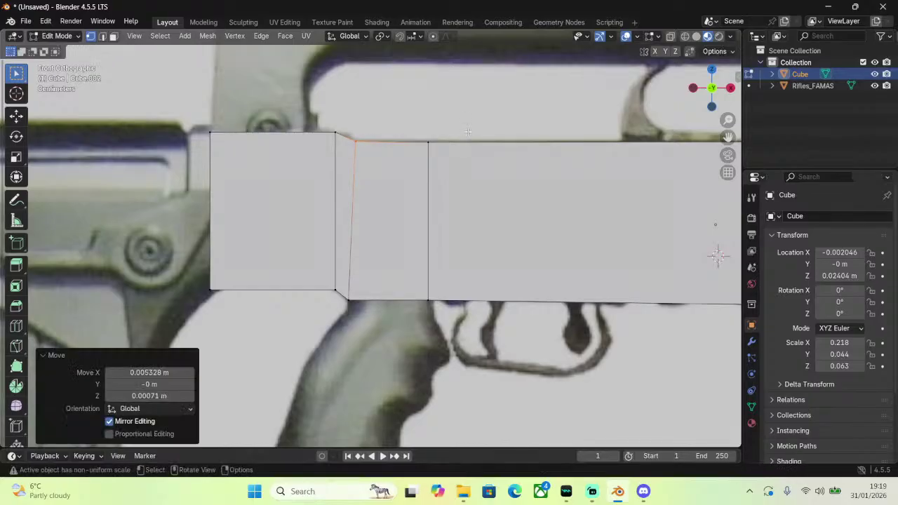
key(ctrl+z)
Try extruding the block's rear end about 0.0094 m towards the stock after selecting it through the wireframe, and undo the extrusion.
scroll(509, 241, down, 4)
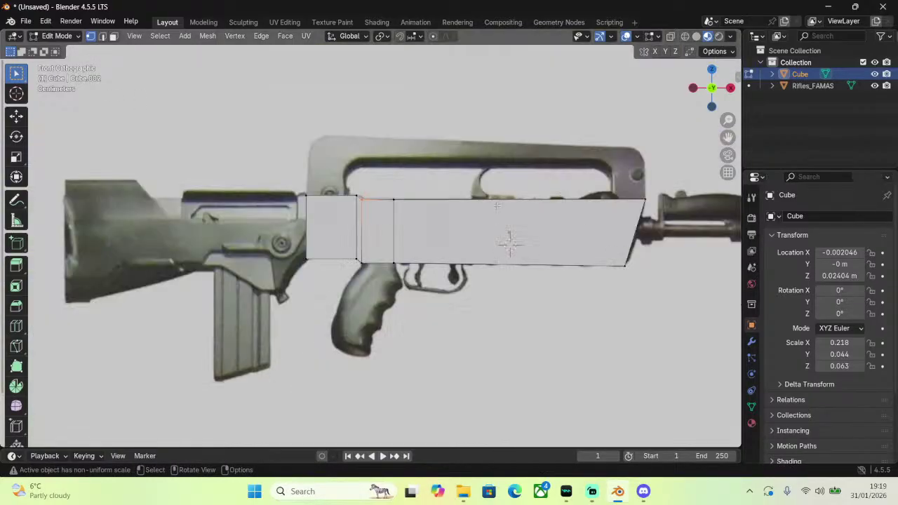
scroll(611, 241, up, 3)
drag(728, 133, 421, 149)
scroll(413, 265, up, 4)
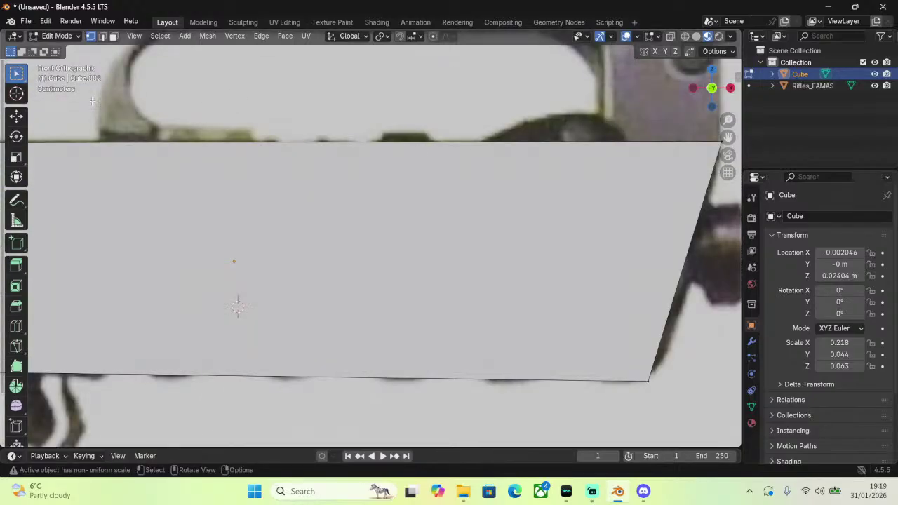
scroll(91, 101, down, 4)
drag(728, 137, 896, 114)
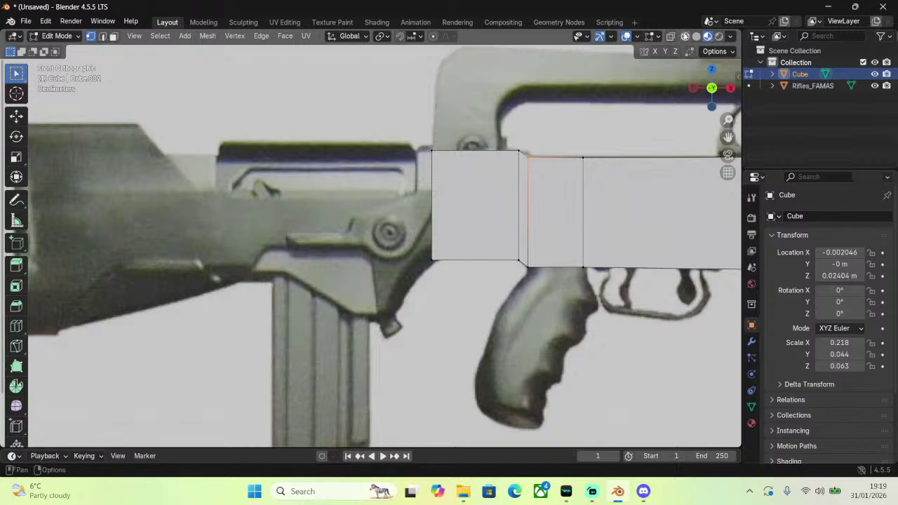
click(684, 36)
click(432, 182)
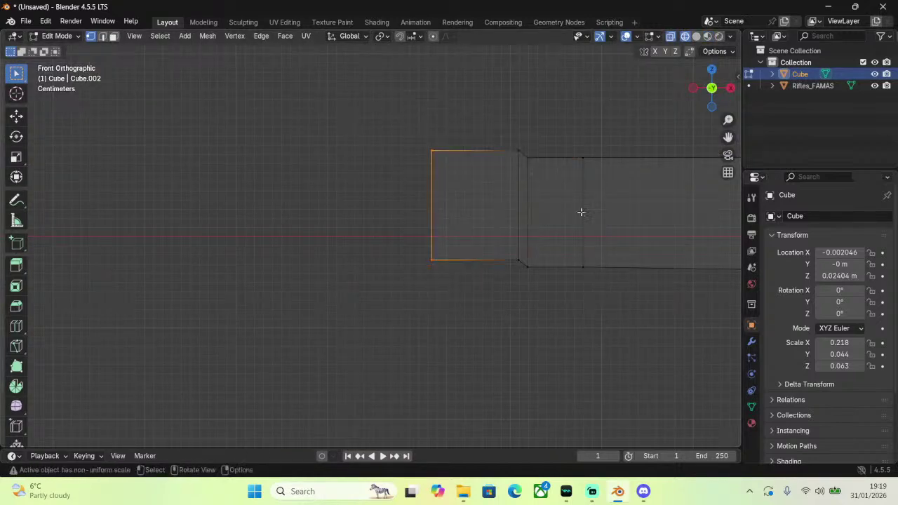
click(707, 37)
scroll(582, 129, up, 1)
key(e)
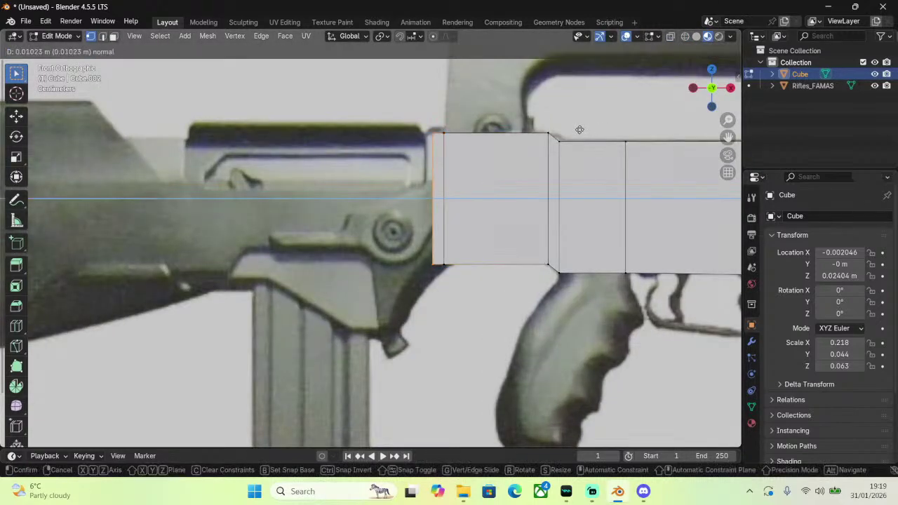
click(581, 129)
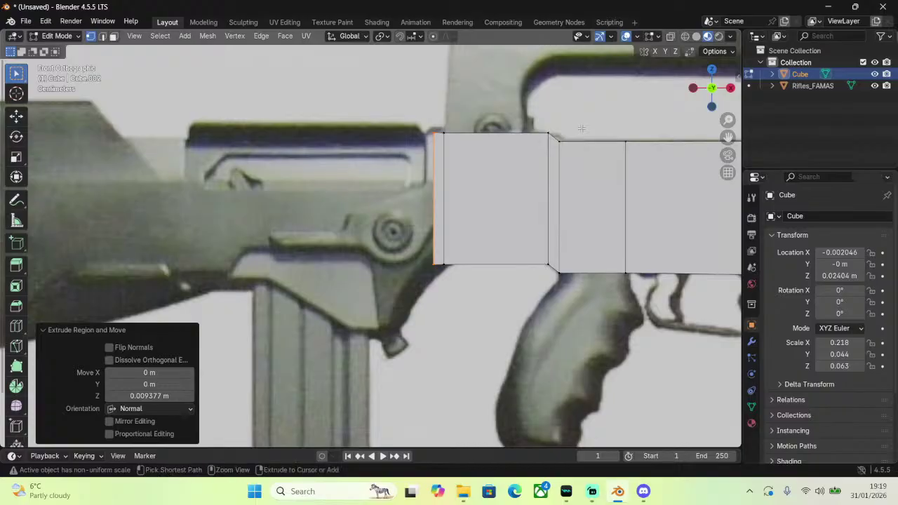
key(ctrl+z)
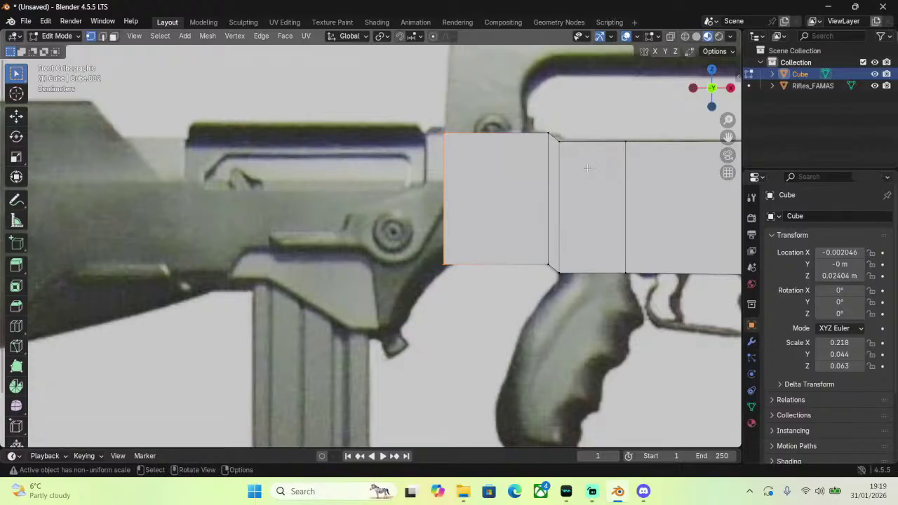
Add a single loop cut across the rear section and slide it towards the slanted step at a factor of 0.714.
key(ctrl+e)
key(ctrl+e)
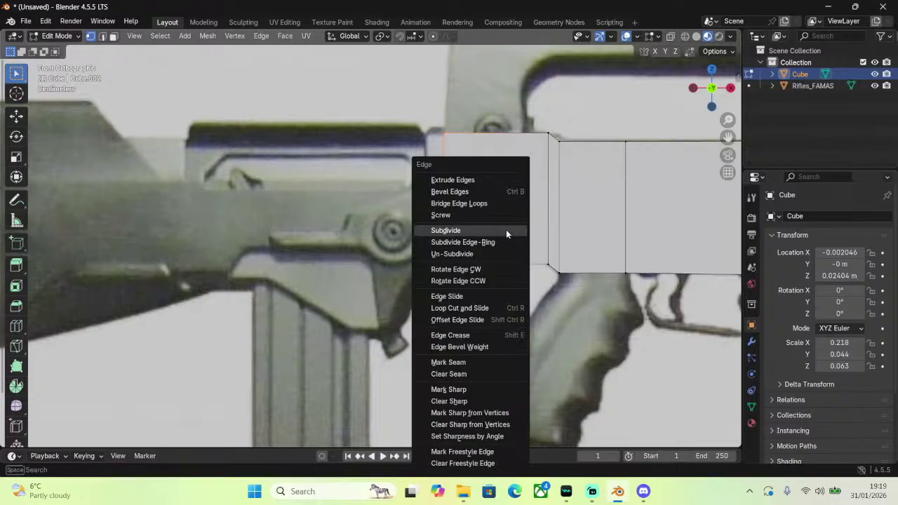
key(Escape)
key(ctrl+r)
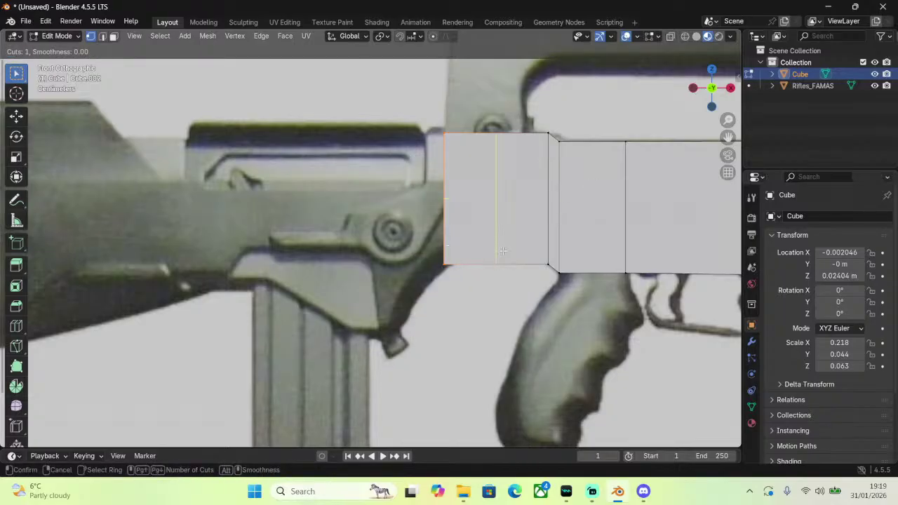
click(501, 251)
click(539, 238)
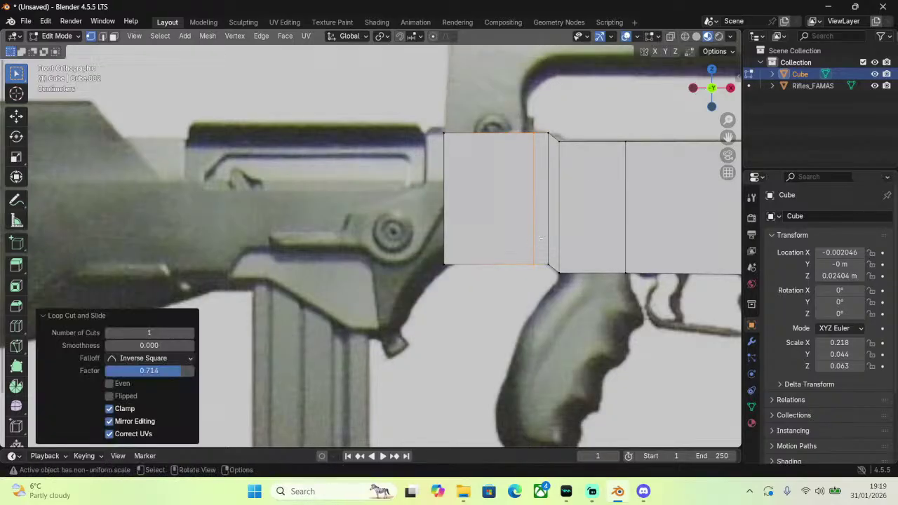
With face selection, pick the top face behind the new cut and extrude it about 0.0128 m upwards in front view.
drag(708, 83, 704, 134)
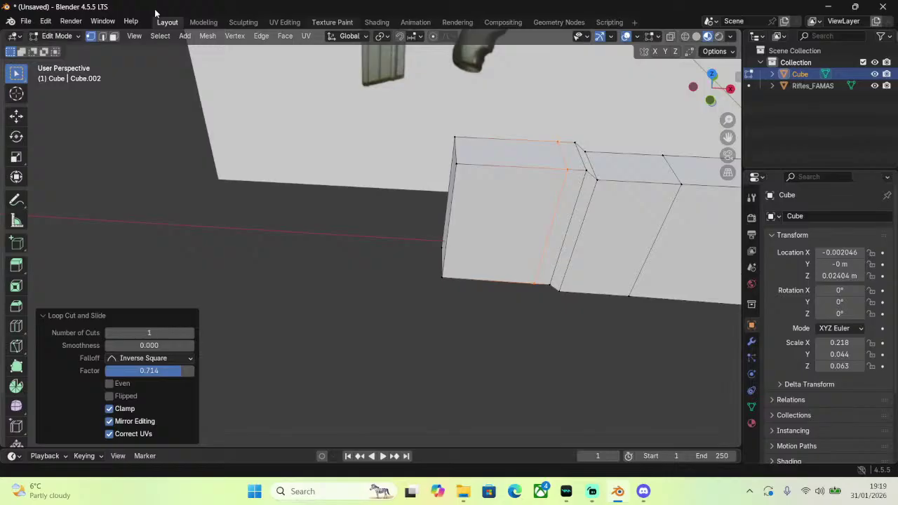
click(114, 36)
click(523, 162)
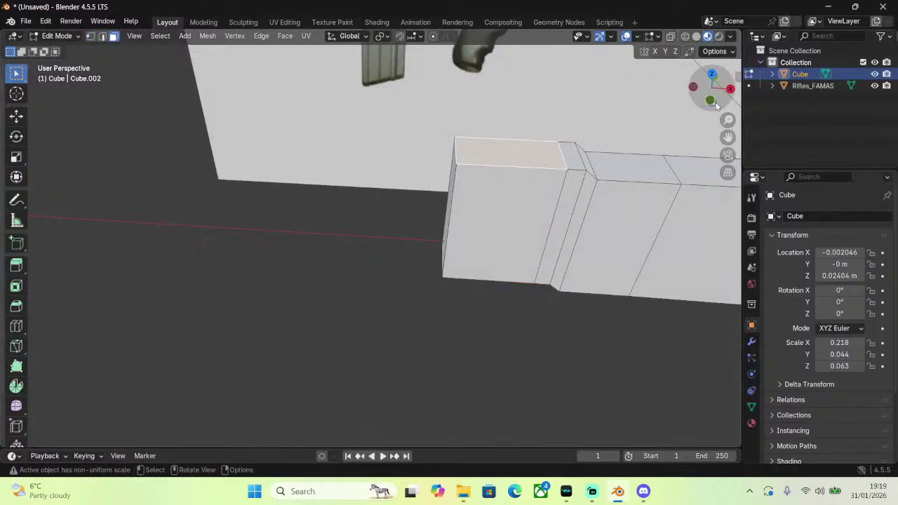
click(718, 110)
click(713, 71)
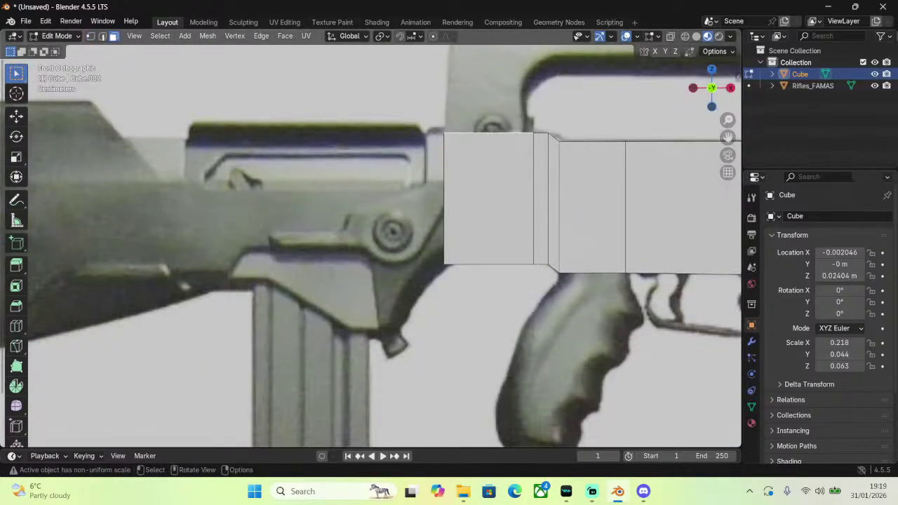
key(e)
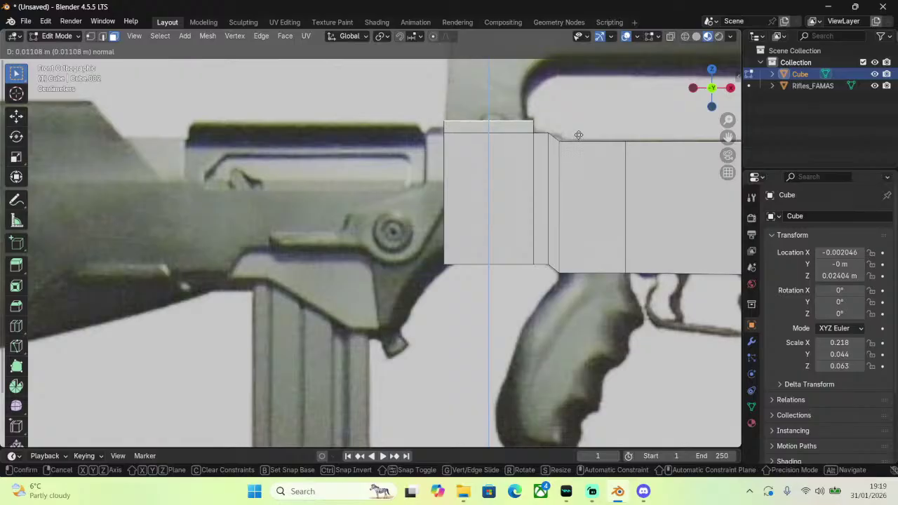
click(579, 134)
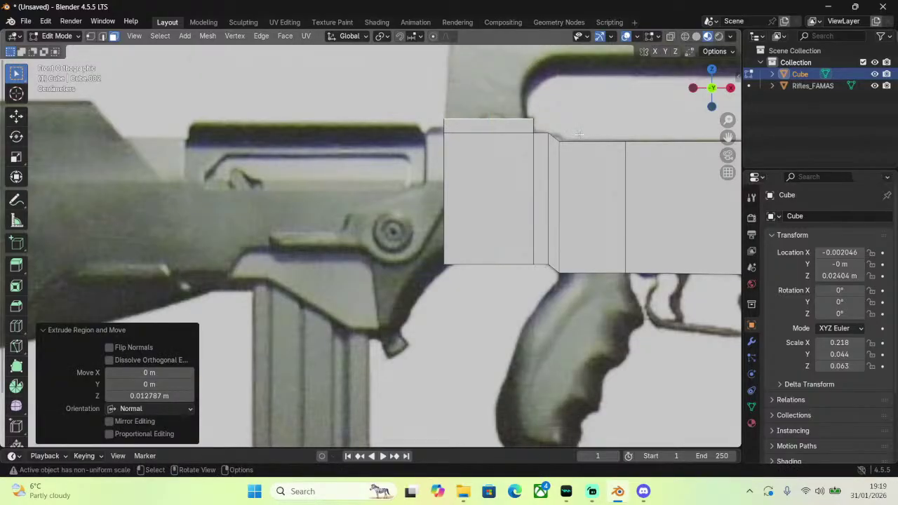
Try insetting the raised top face by about 0.209 m and again by about 0.055 m, undoing each inset.
key(e)
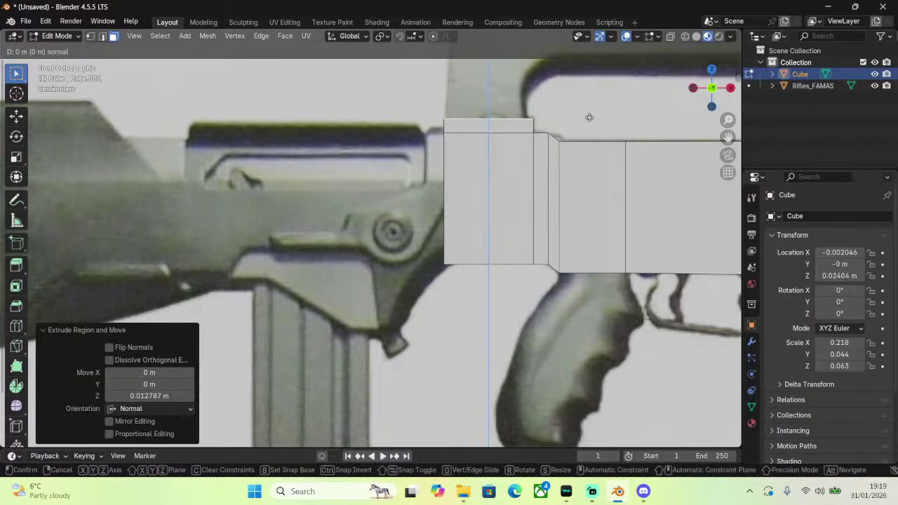
right_click(590, 117)
middle_drag(589, 117, 609, 145)
key(i)
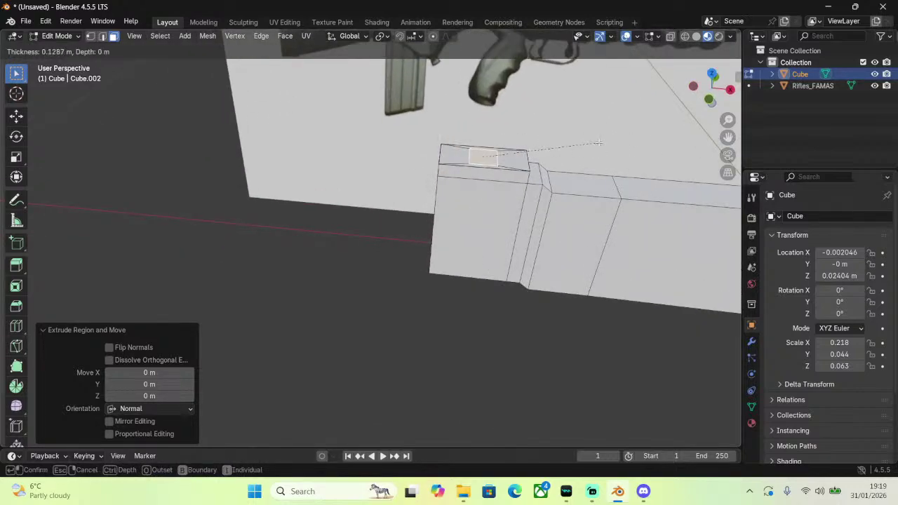
click(588, 139)
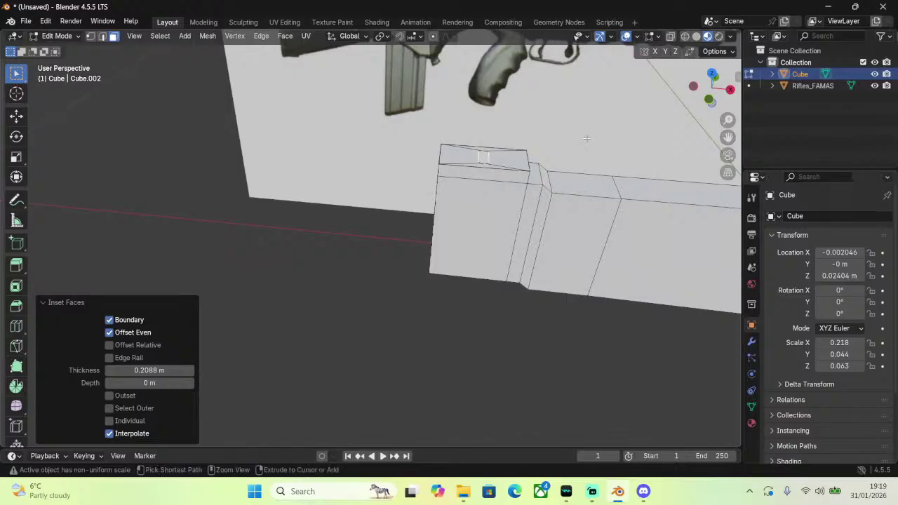
key(ctrl+z)
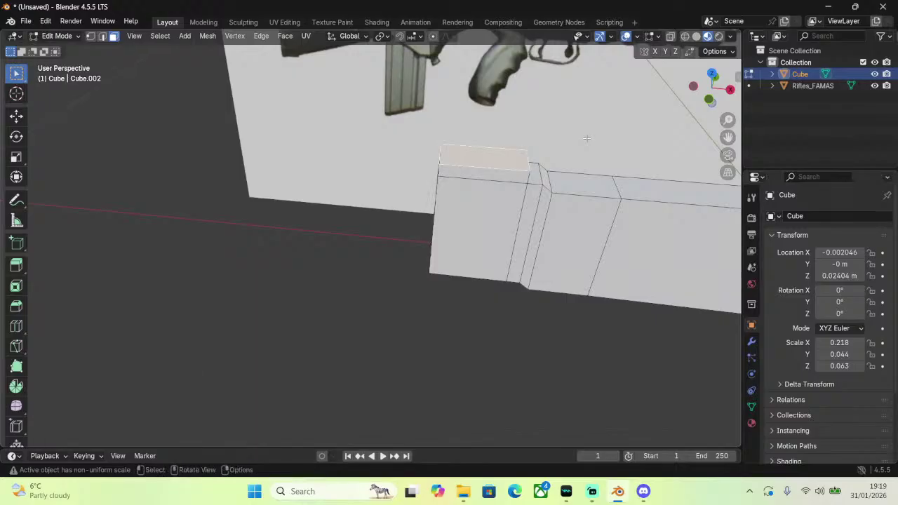
key(i)
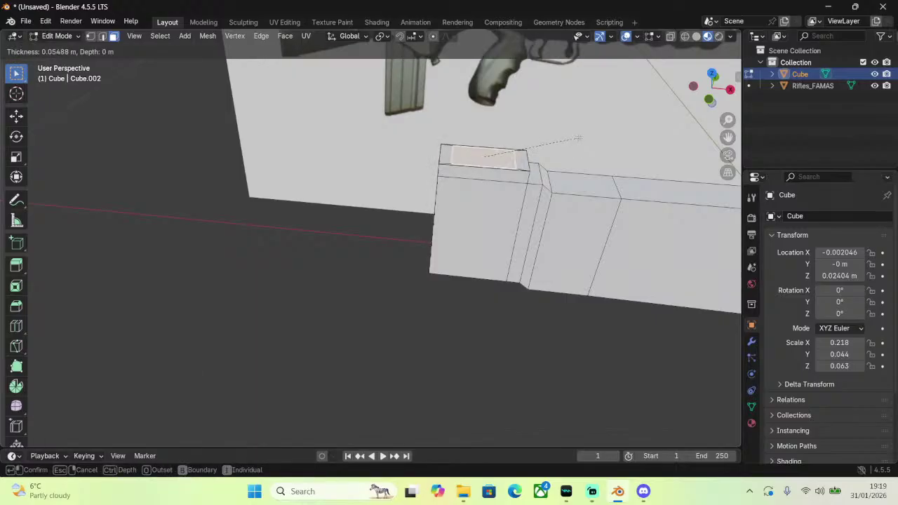
click(578, 139)
key(ctrl+z)
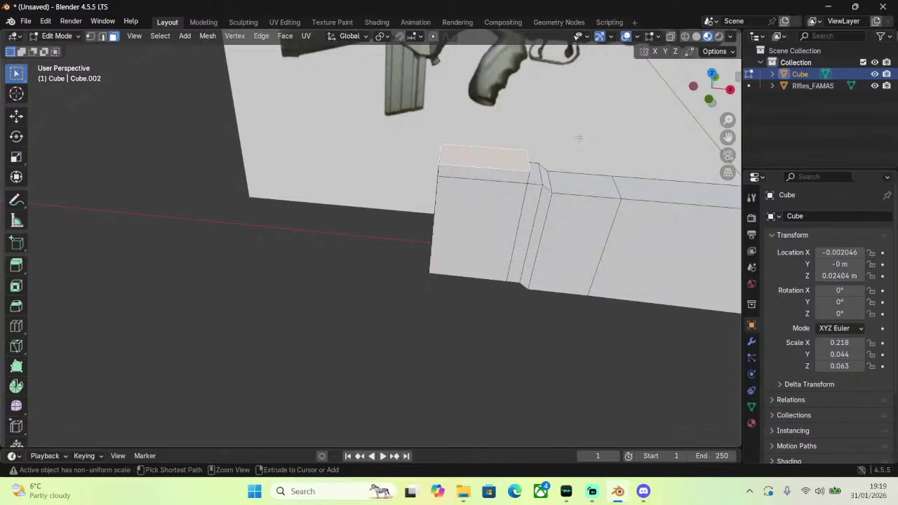
Try extruding the raised top face slightly further upwards in a close front view, and undo the extrusion.
key(ctrl+i)
middle_drag(568, 140, 674, 106)
key(alt+a)
click(693, 97)
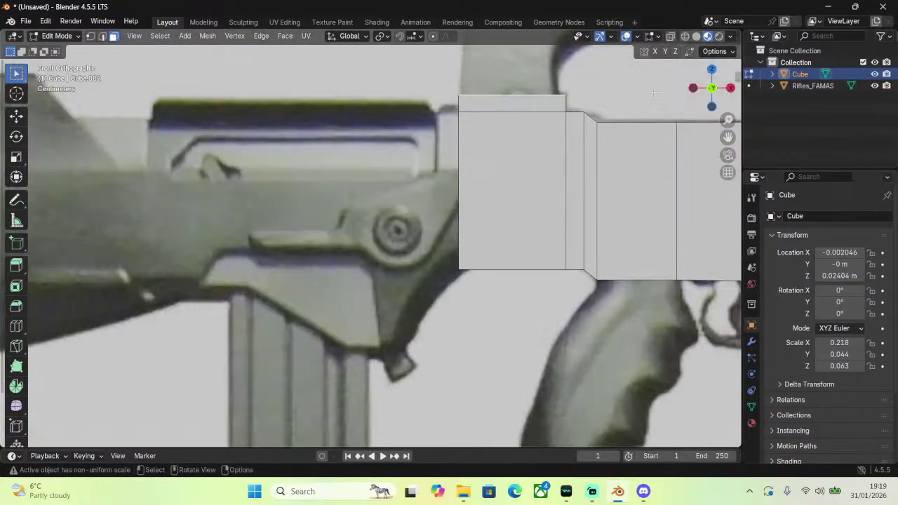
drag(727, 136, 604, 276)
scroll(562, 159, up, 5)
key(e)
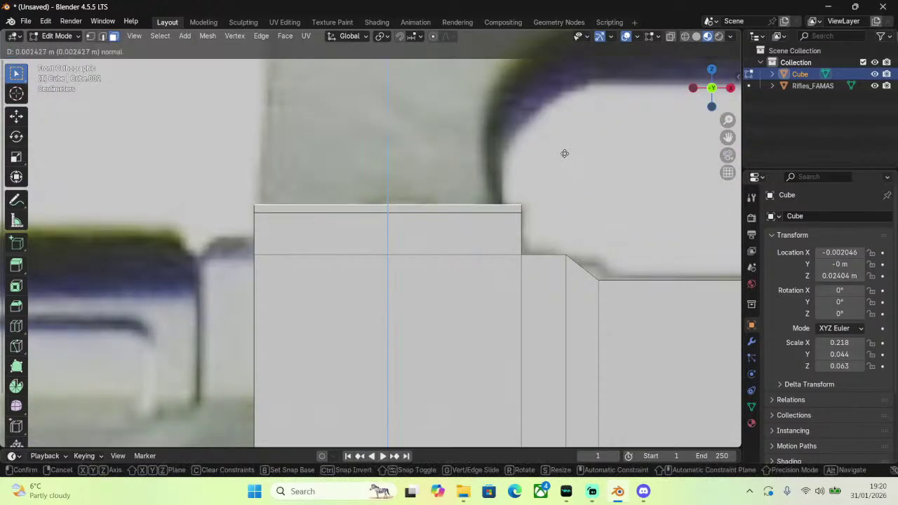
click(565, 152)
key(ctrl+z)
key(ctrl+e)
key(Escape)
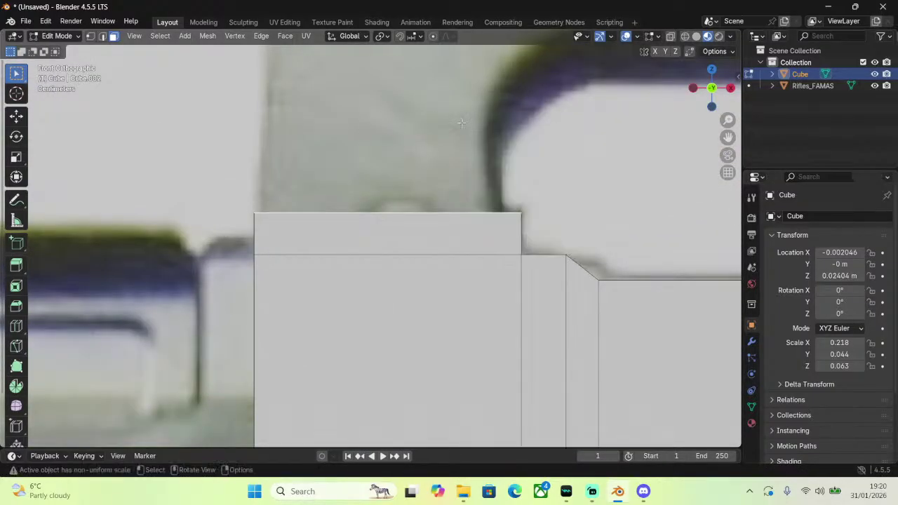
key(ctrl+e)
key(Escape)
Try extruding the raised top face about 0.0176 m from a perspective view, and undo it back in front view.
middle_drag(470, 162, 480, 204)
key(e)
click(376, 157)
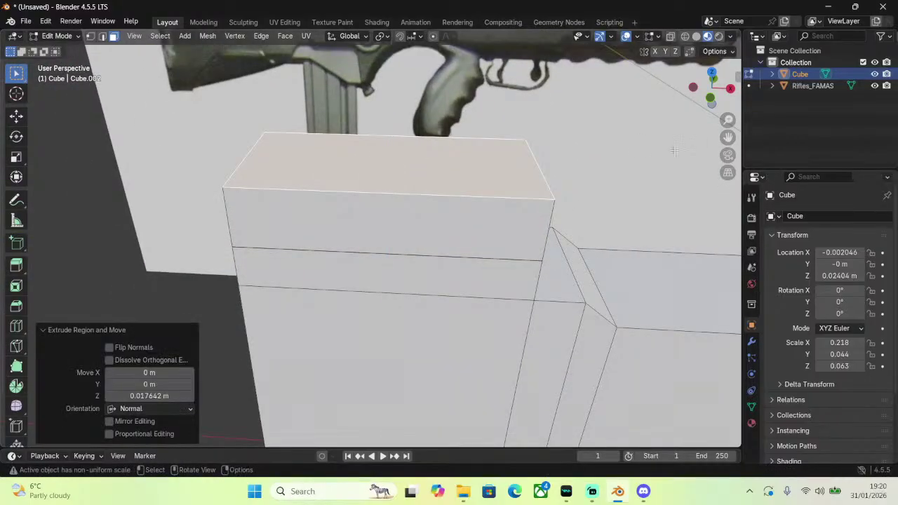
click(711, 102)
key(ctrl+z)
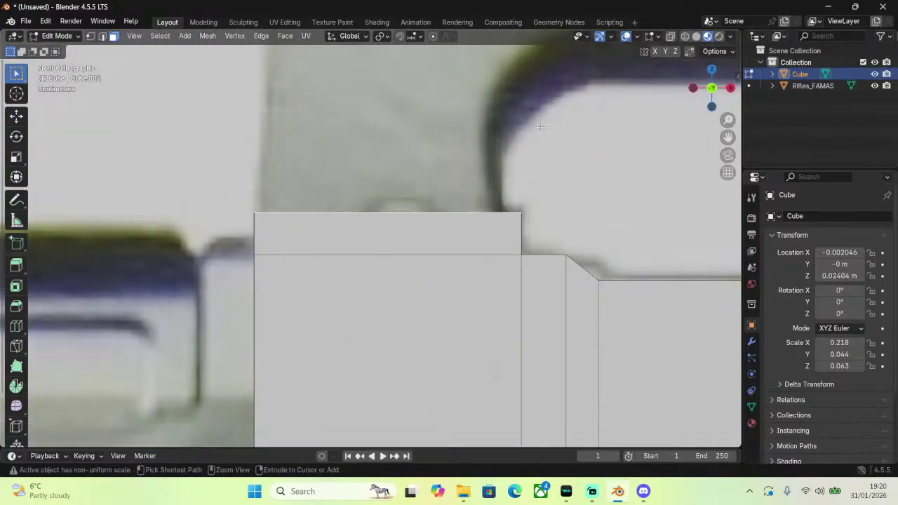
Undo the original raise of the rear section's top face and extrude the face again by about 0.0138 m.
key(ctrl+z)
key(e)
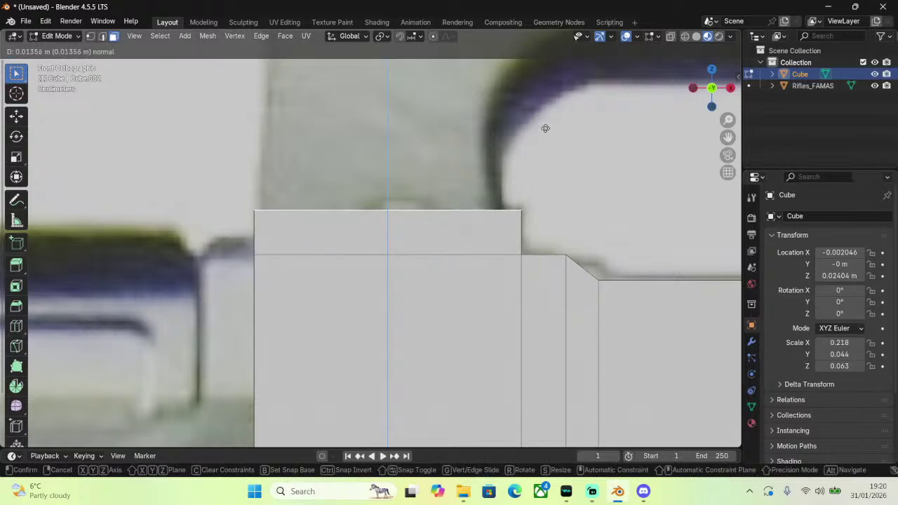
click(546, 128)
Extrude the raised top face once more in place, setting the extrusion's Z offset to 0 m.
key(e)
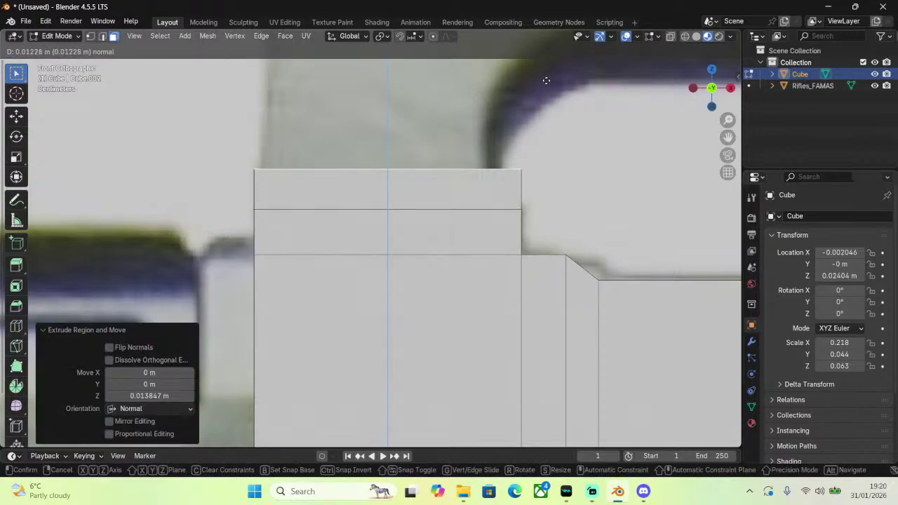
click(546, 128)
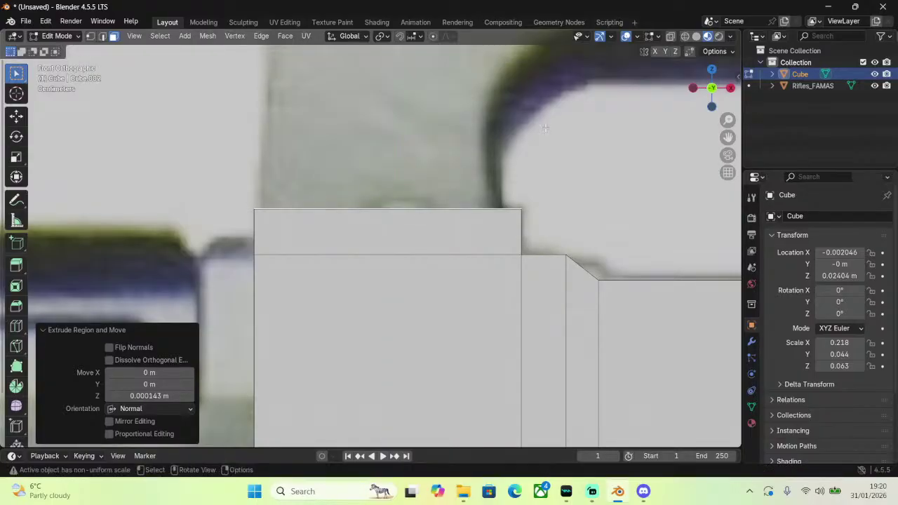
click(149, 396)
text(0)
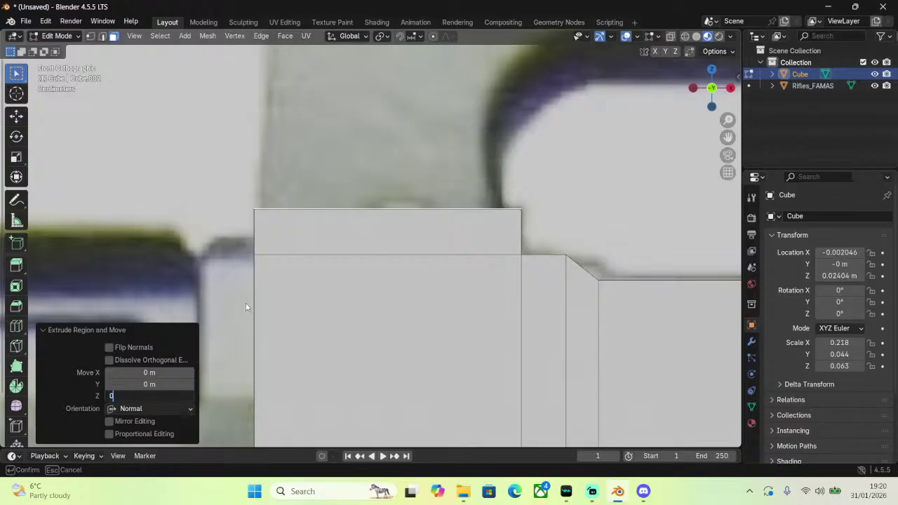
key(Return)
In vertex selection mode, scale the newly extruded top face of the rear section along X to 0.95.
click(56, 36)
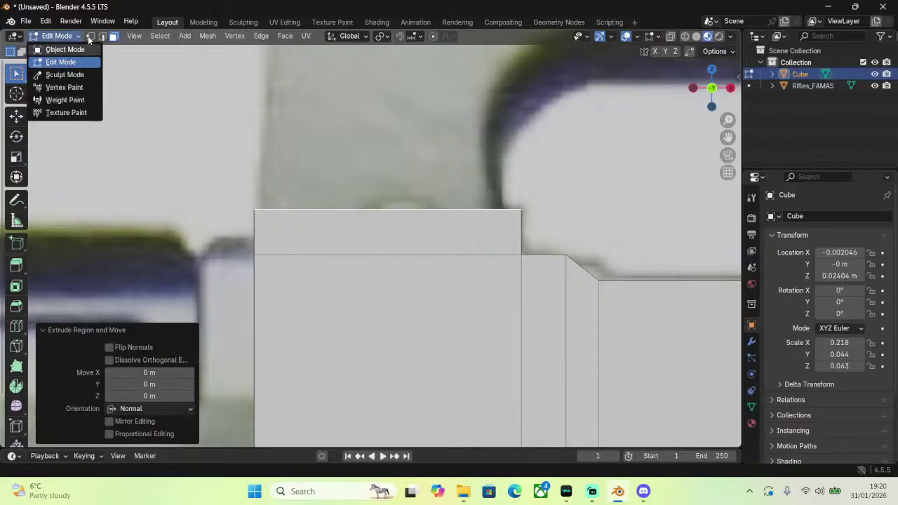
click(61, 63)
click(393, 210)
middle_drag(393, 210, 341, 136)
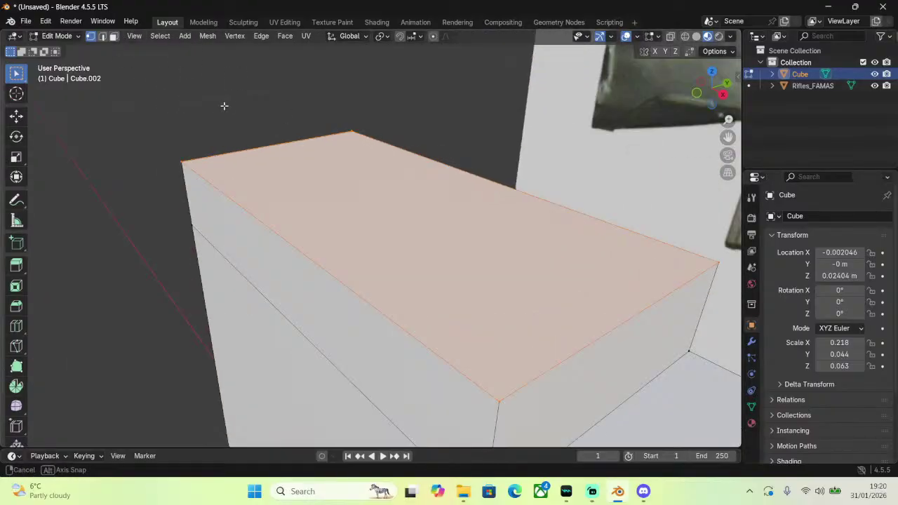
middle_drag(176, 78, 554, 163)
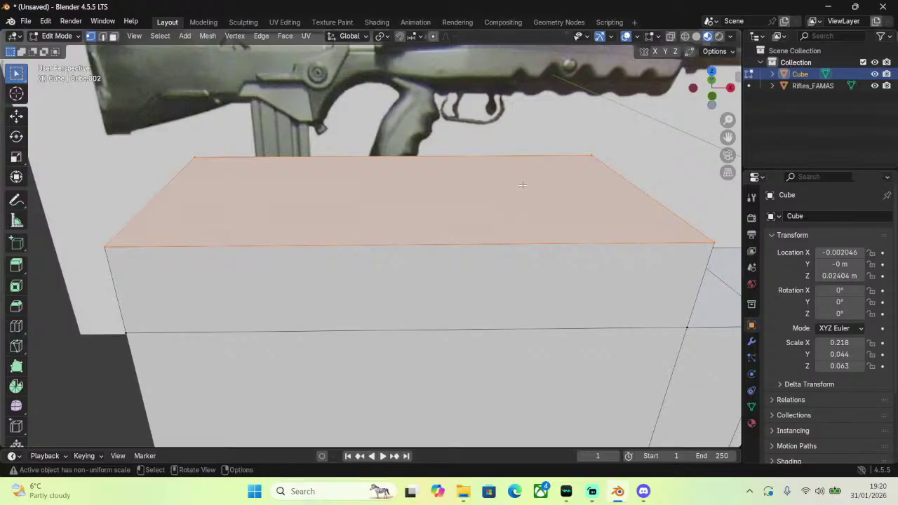
key(s)
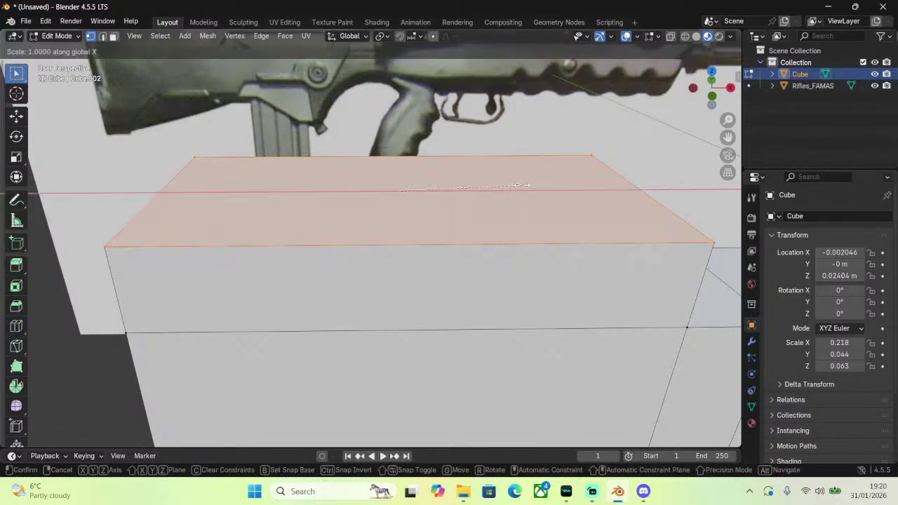
key(x)
click(516, 186)
click(158, 372)
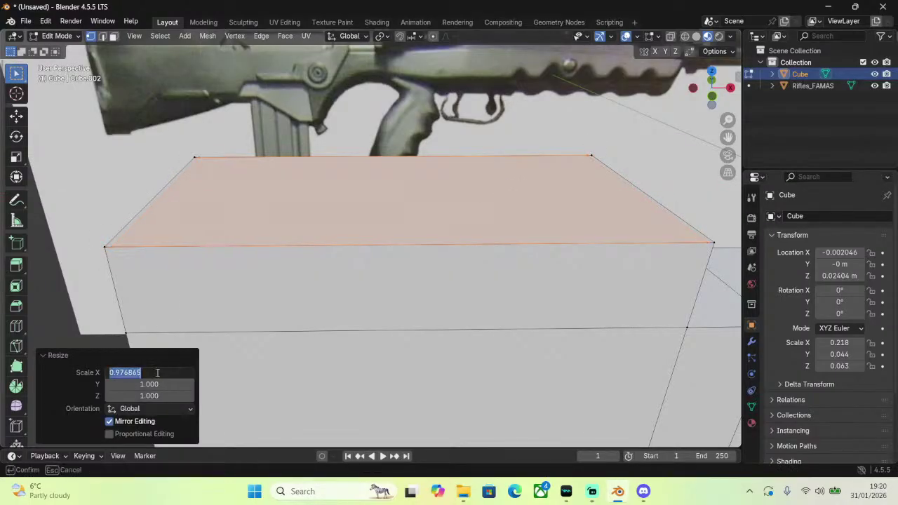
text(.95)
key(Return)
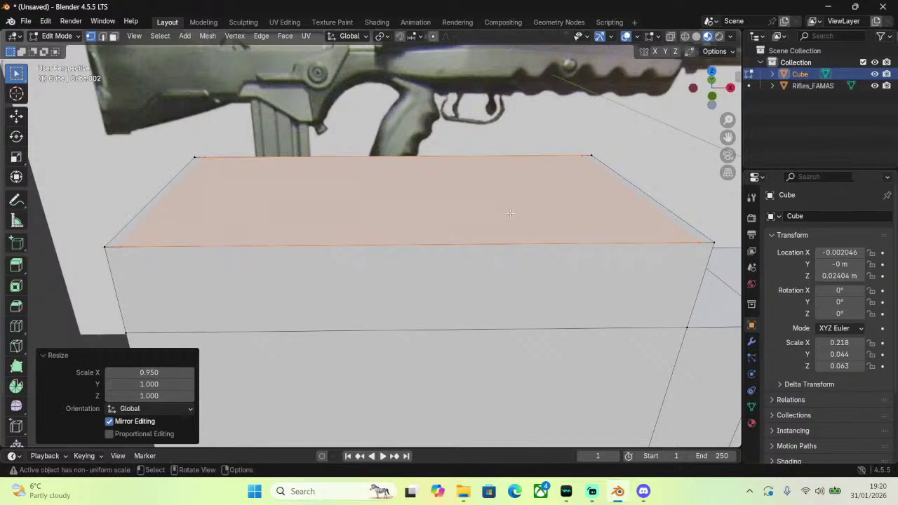
Try edge-sliding the narrowed top face towards the rear with a factor of about 0.995, and undo the slide.
key(g)
key(g)
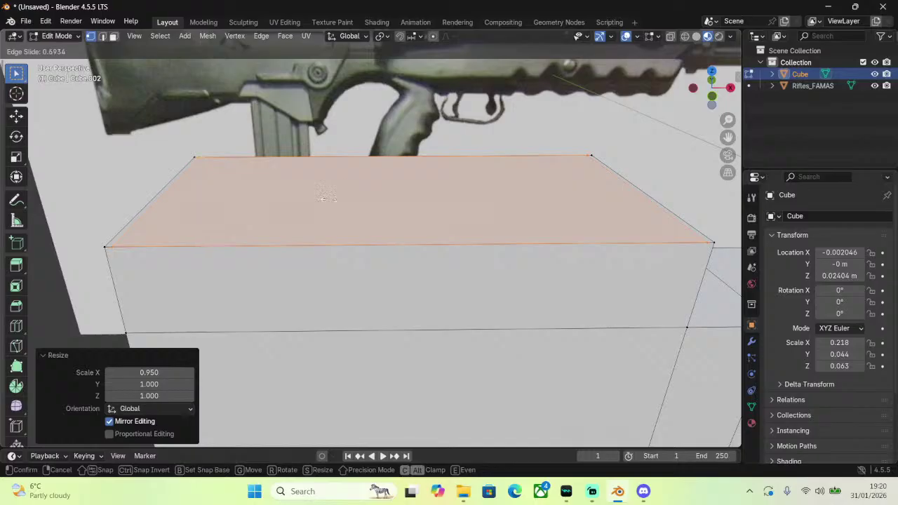
click(250, 204)
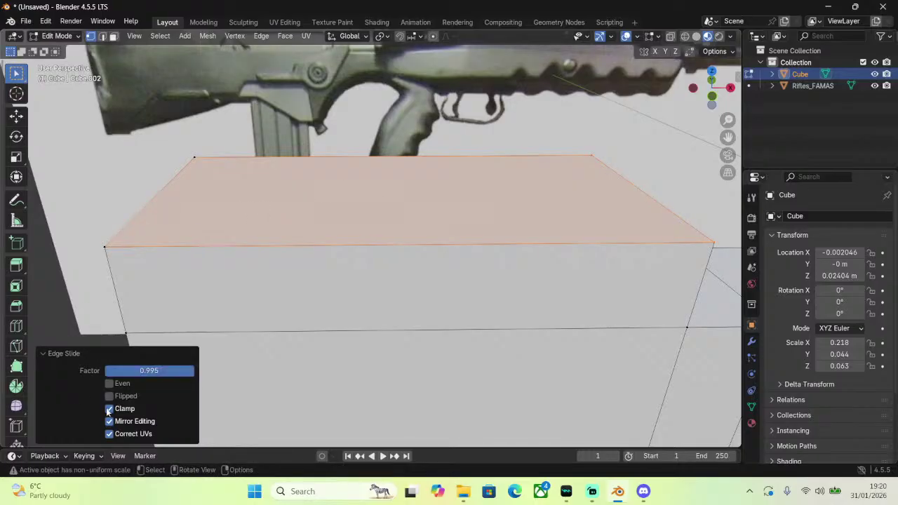
click(363, 244)
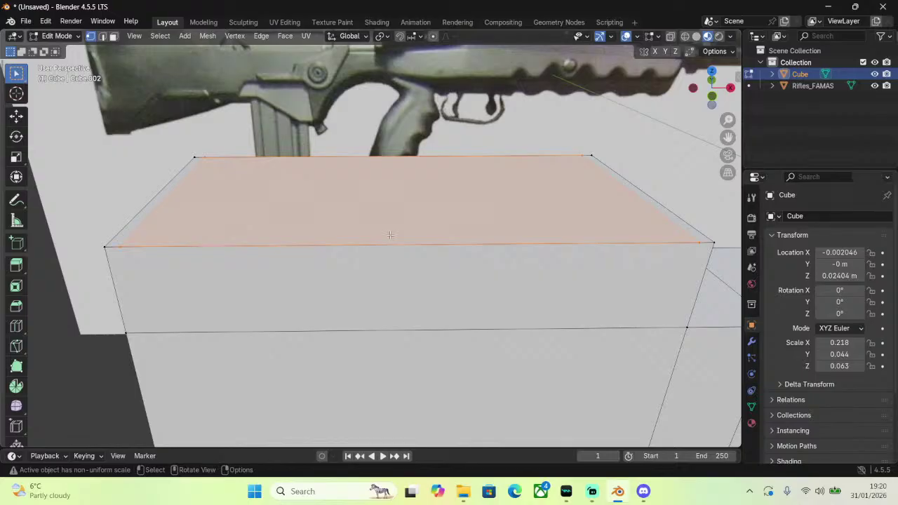
Try moving the narrowed top face about -0.00205 m along X to meet the rear edge, and undo the move.
key(g)
key(x)
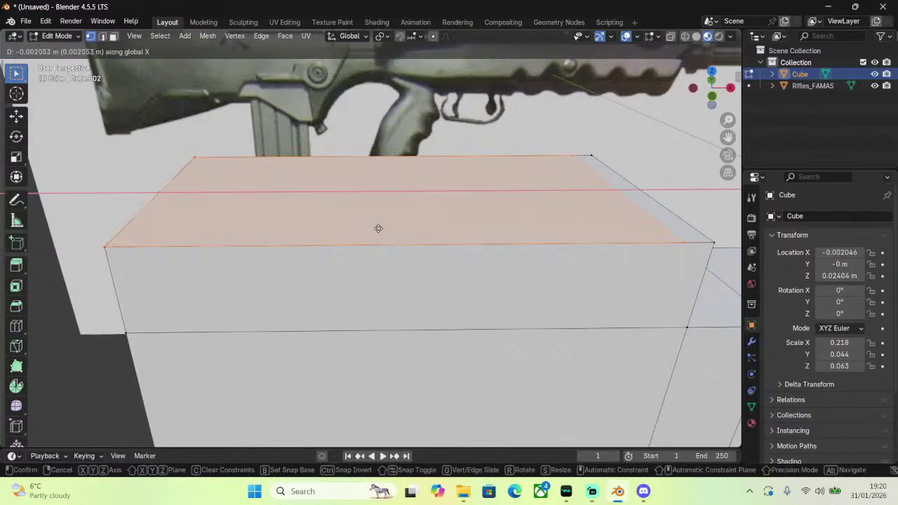
click(365, 236)
click(162, 370)
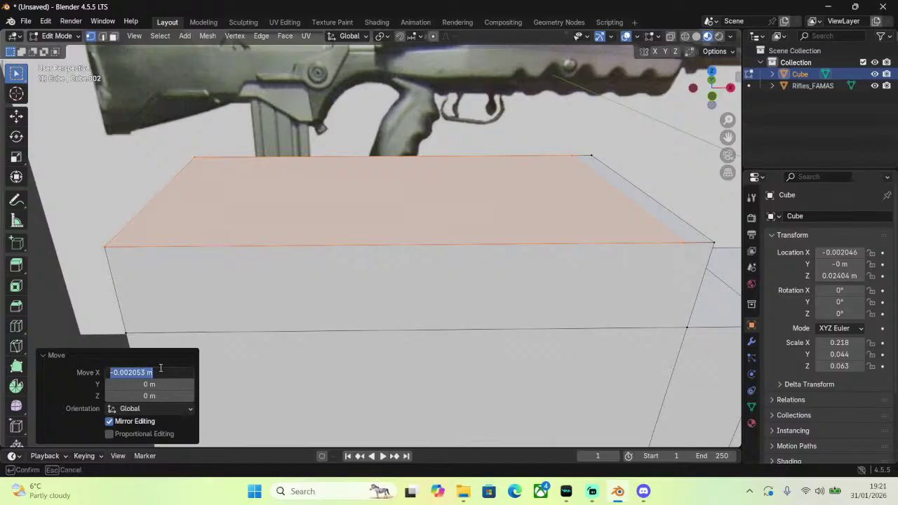
text(-0)
key(Return)
key(ctrl+z)
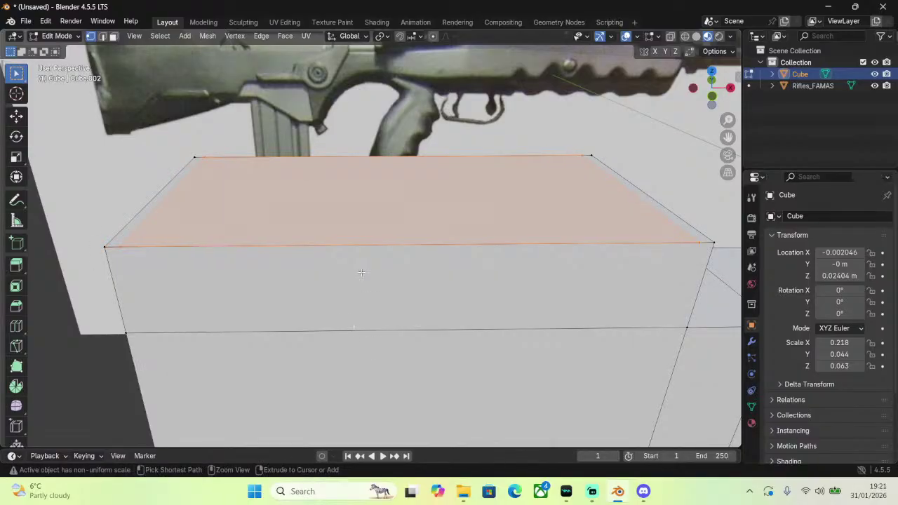
Move the narrowed top face along X towards the rear edge, setting the offset to -0.002 m.
key(g)
key(x)
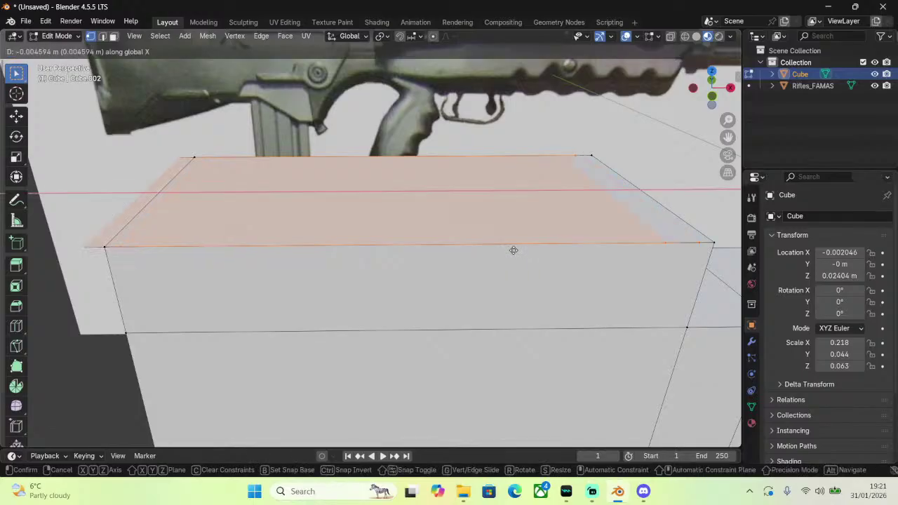
click(522, 245)
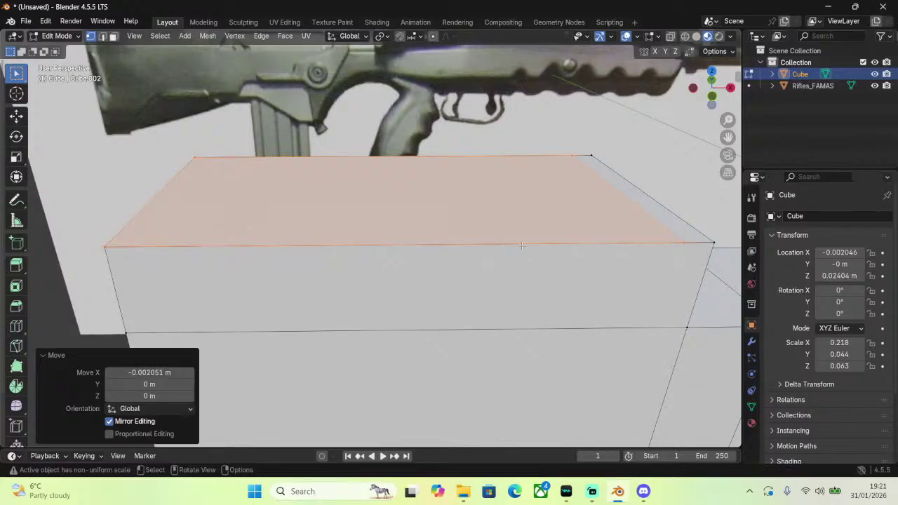
click(154, 372)
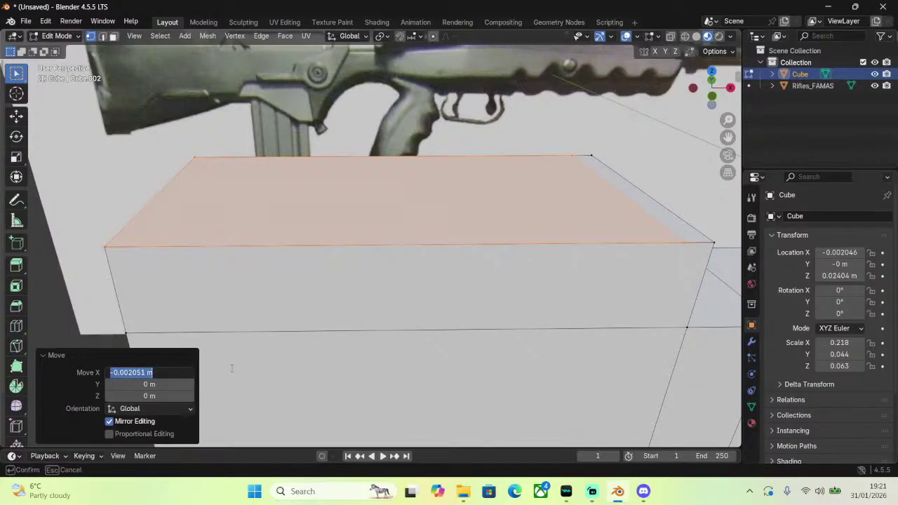
text(-)
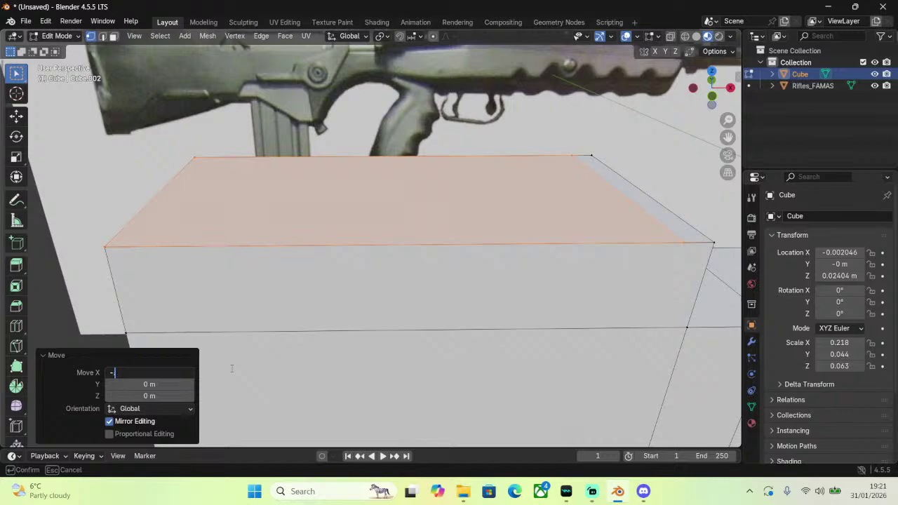
text(.002)
key(Return)
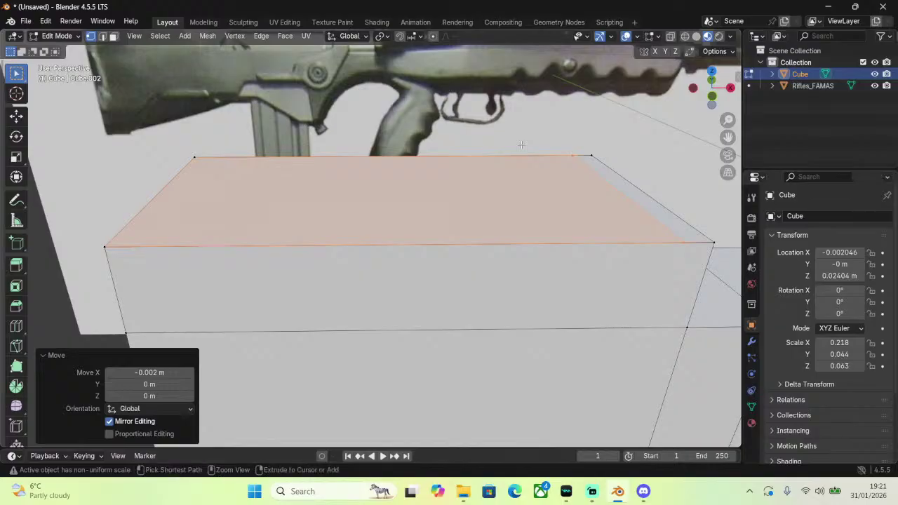
Try the Mirror operation on the shifted top face without choosing an axis, and undo it.
key(ctrl+m)
click(387, 142)
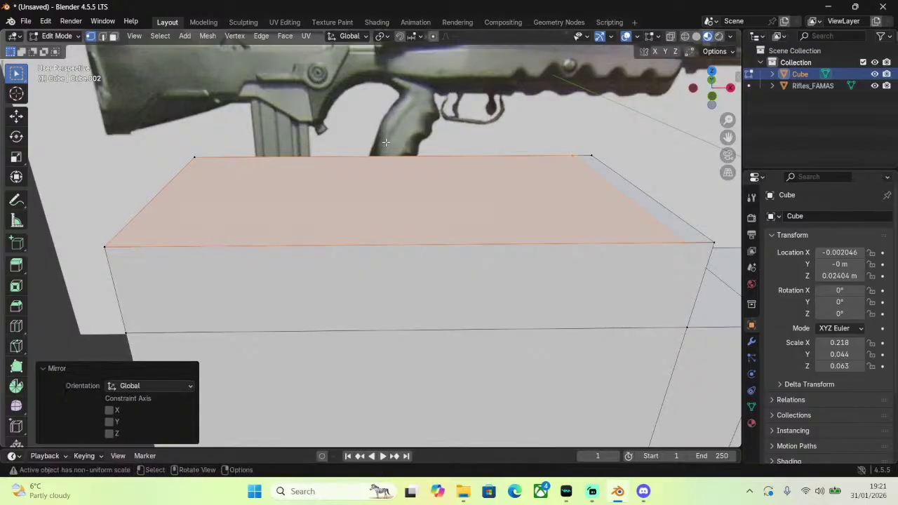
key(ctrl+z)
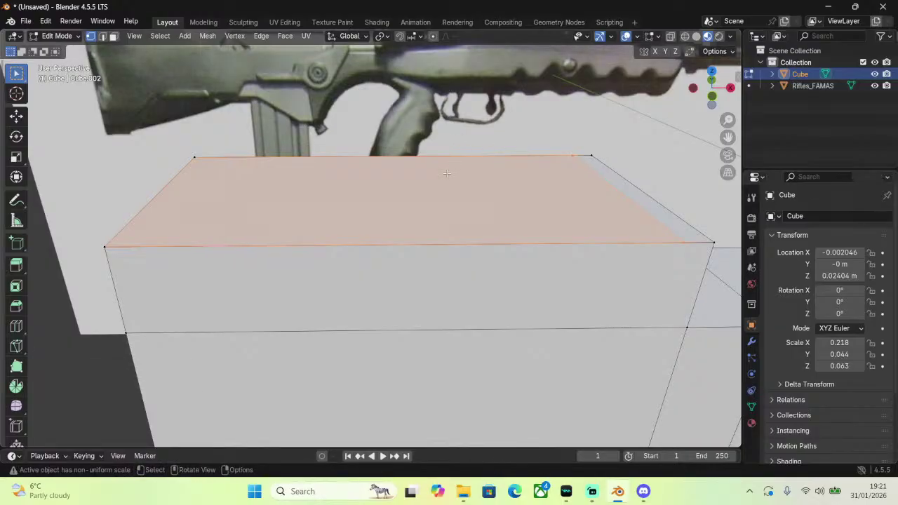
Try merging the top face's vertices by distance with an increased merge distance, and undo the merge.
key(m)
click(412, 213)
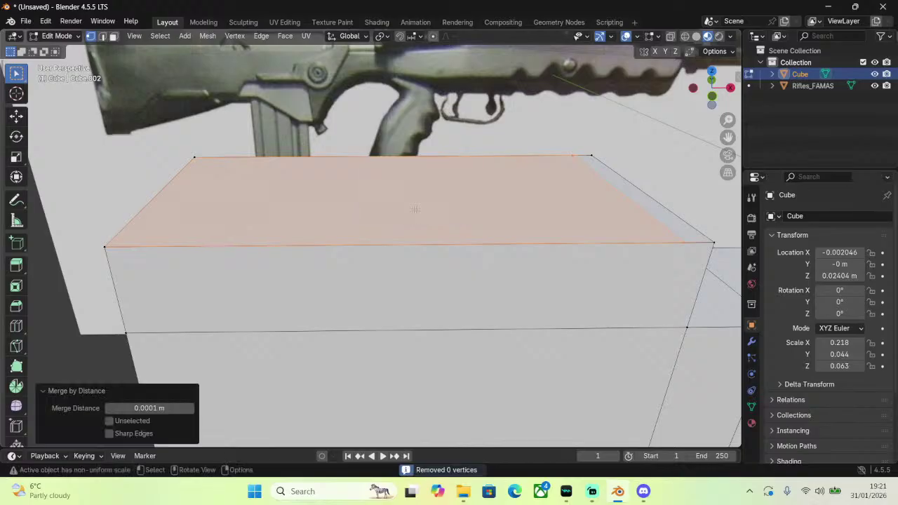
drag(148, 408, 214, 408)
click(398, 180)
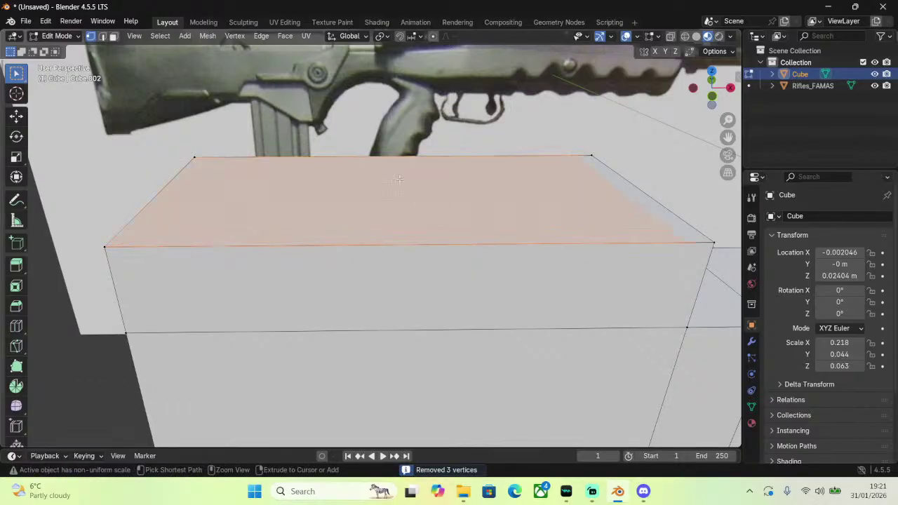
Select the vertices at the rear end of the raised top and merge them by distance, with a merge distance of 0.49 m.
click(65, 150)
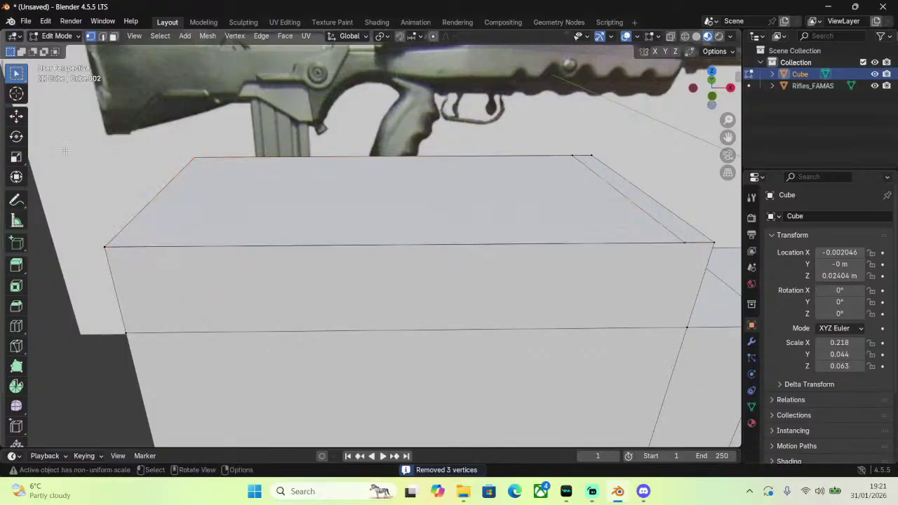
drag(40, 251, 260, 111)
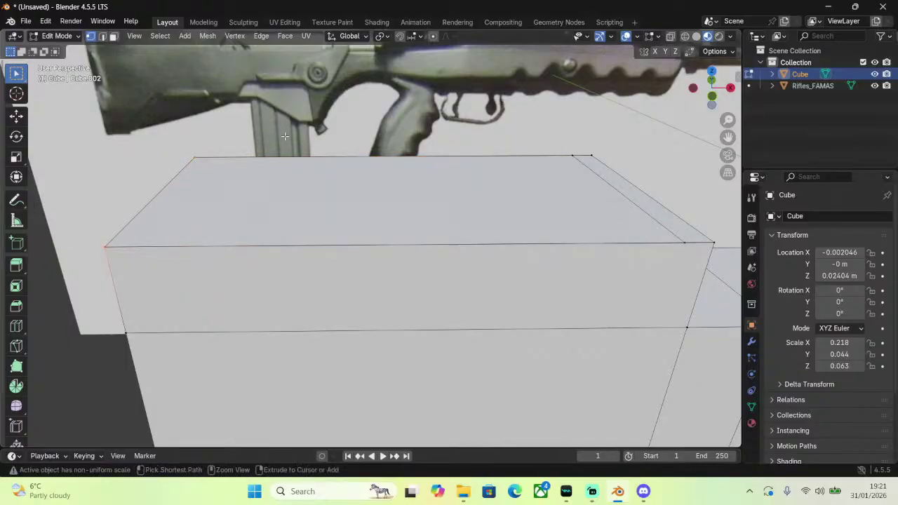
key(m)
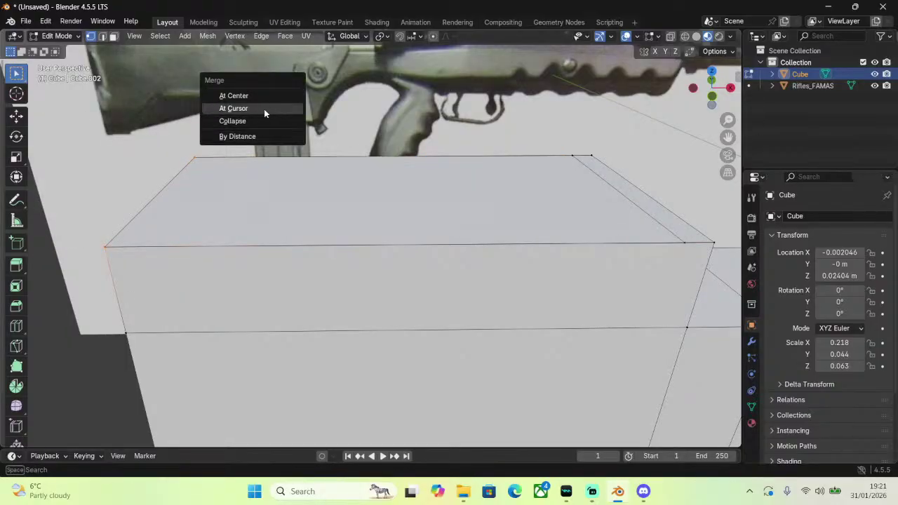
click(238, 136)
mouse_move(169, 408)
mouse_down()
mouse_move(188, 409)
mouse_move(165, 409)
mouse_up()
right_click(259, 224)
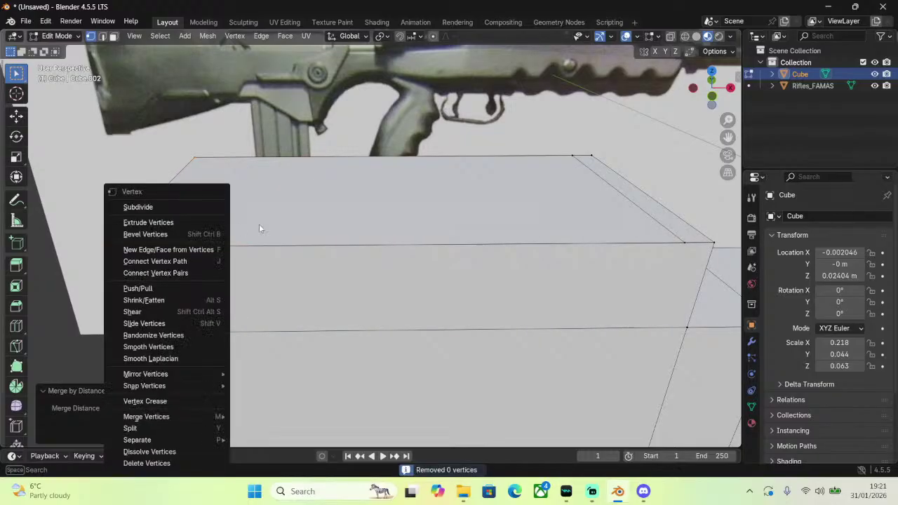
key(Escape)
From a rear view, reselect the overlapping vertices at both rear corners of the raised top and merge them by distance.
middle_drag(200, 218, 458, 264)
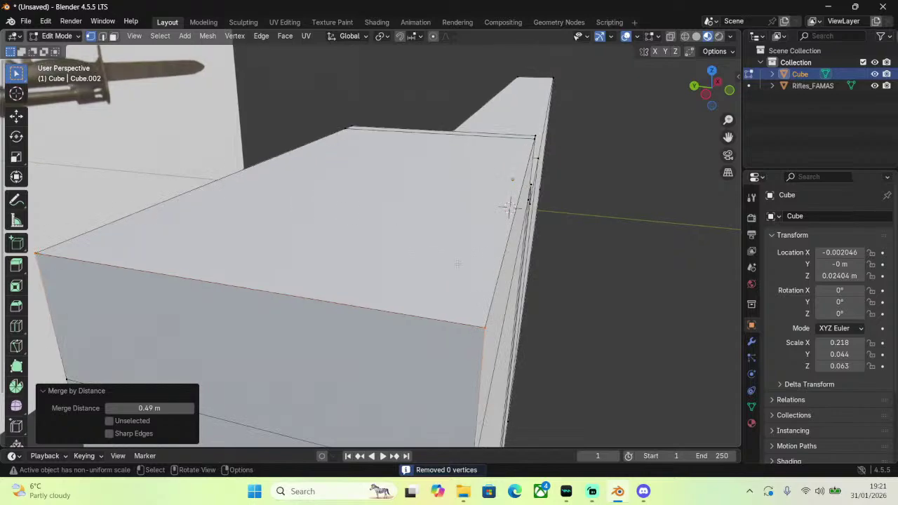
click(468, 264)
drag(478, 322, 502, 338)
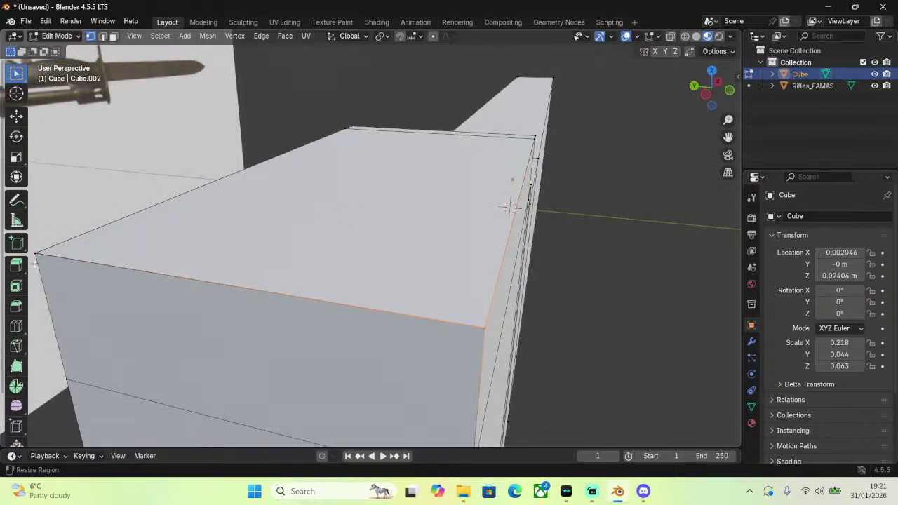
middle_drag(42, 251, 94, 249)
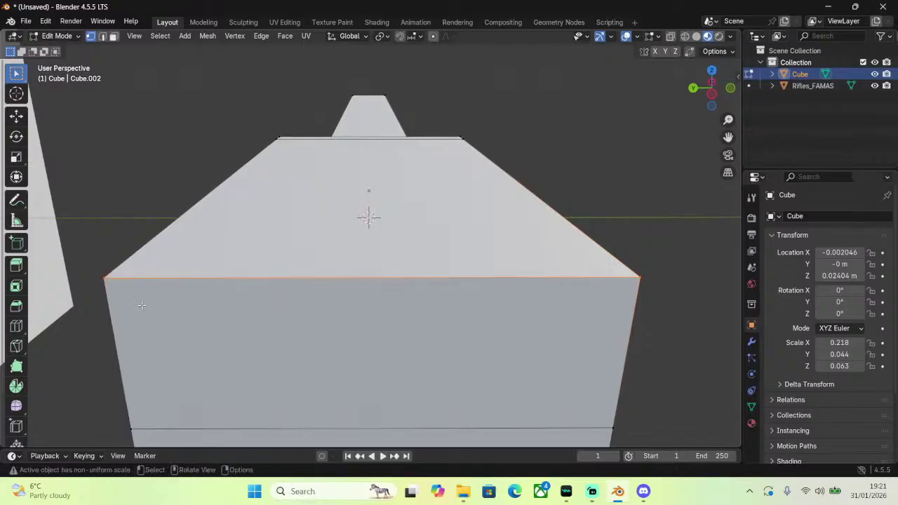
key(m)
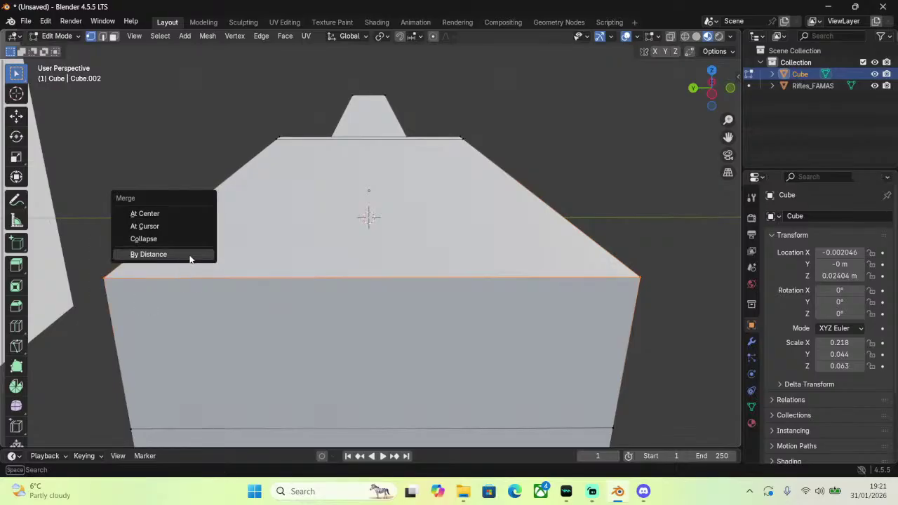
click(193, 256)
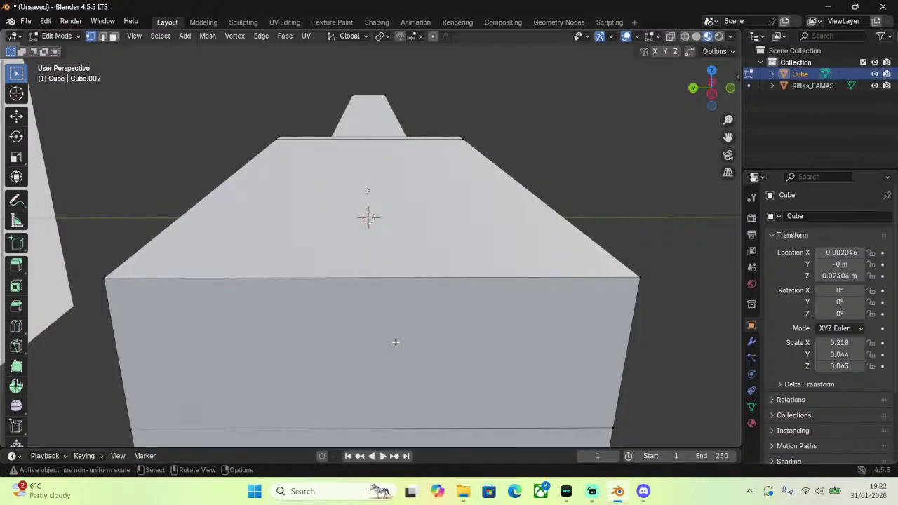
Switch to face selection, select the inner top face of the raised rear section, and align the view to the front.
middle_drag(572, 150, 63, 60)
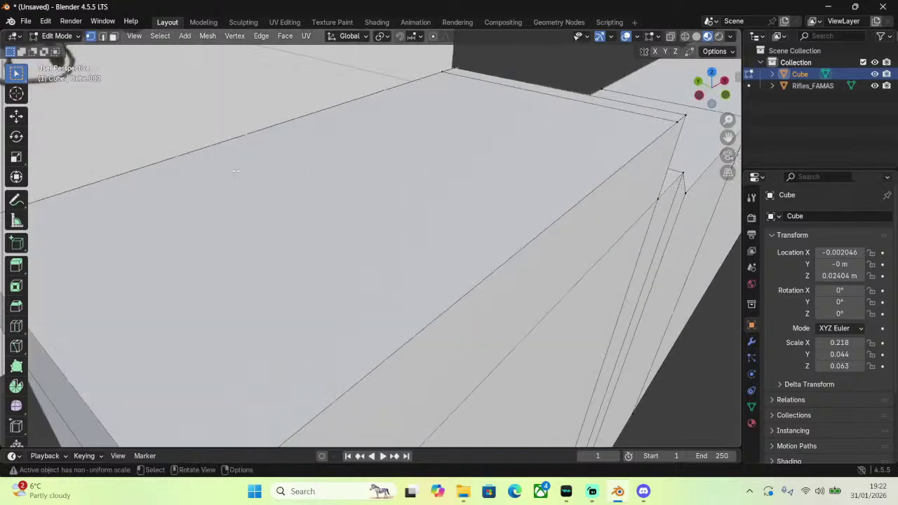
click(113, 36)
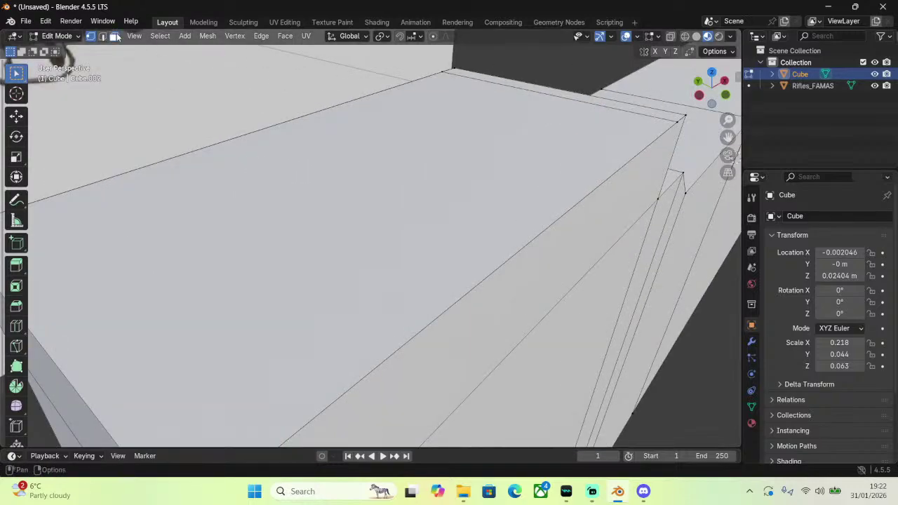
click(365, 176)
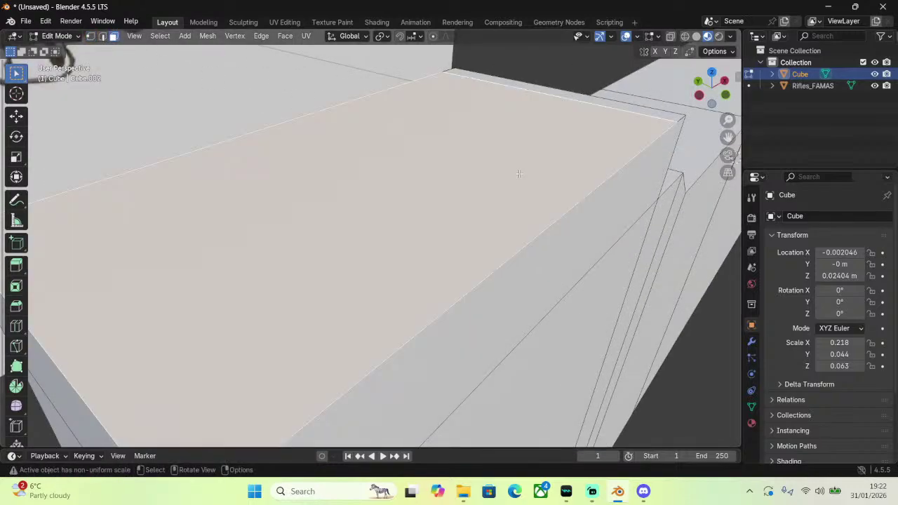
click(726, 95)
scroll(498, 148, down, 3)
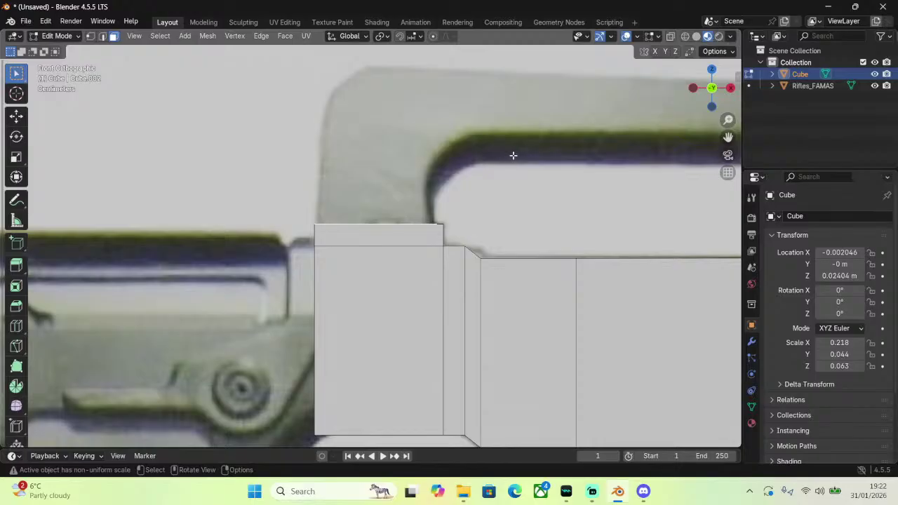
scroll(513, 155, up, 3)
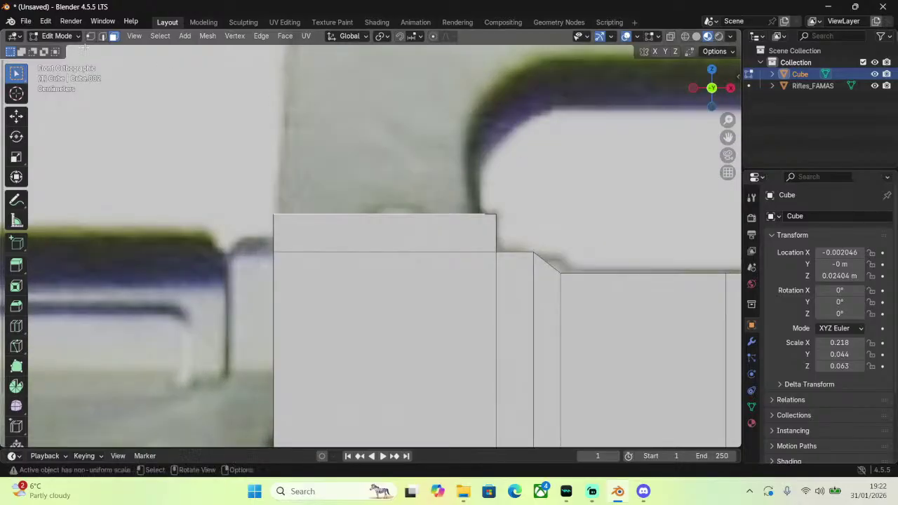
Switch to vertex selection, try moving the inner top face of the raised rear section along X, and undo the move.
click(91, 37)
middle_drag(473, 187, 553, 202)
key(g)
key(x)
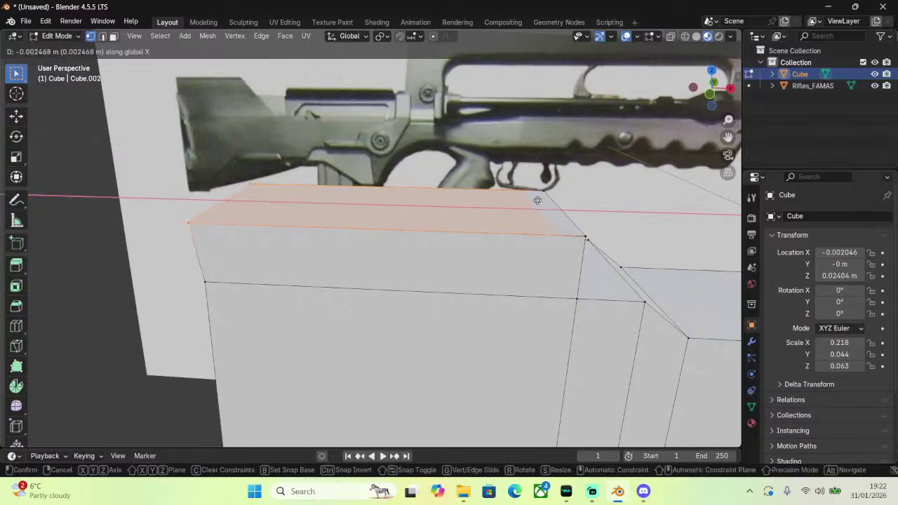
click(521, 197)
key(ctrl+z)
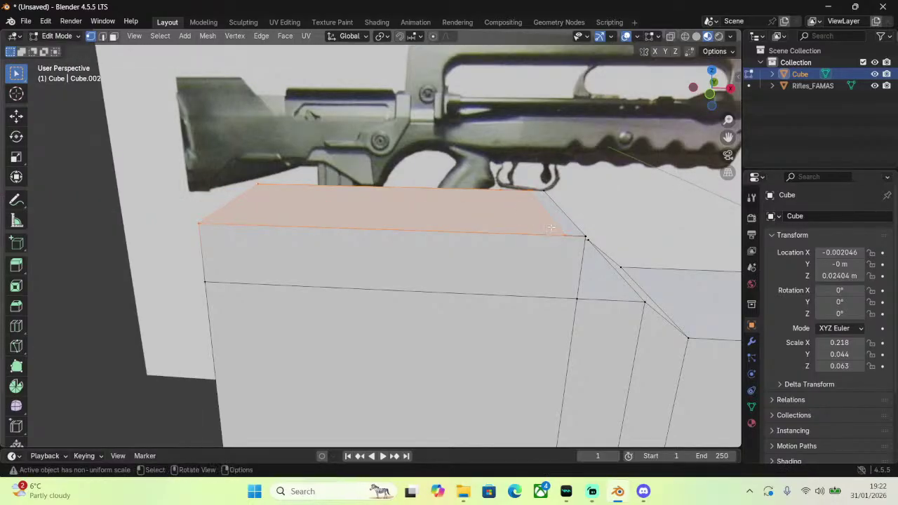
Select the two front vertices of the inner top face and move them about -0.0022 m along X.
click(563, 234)
shift+click(531, 187)
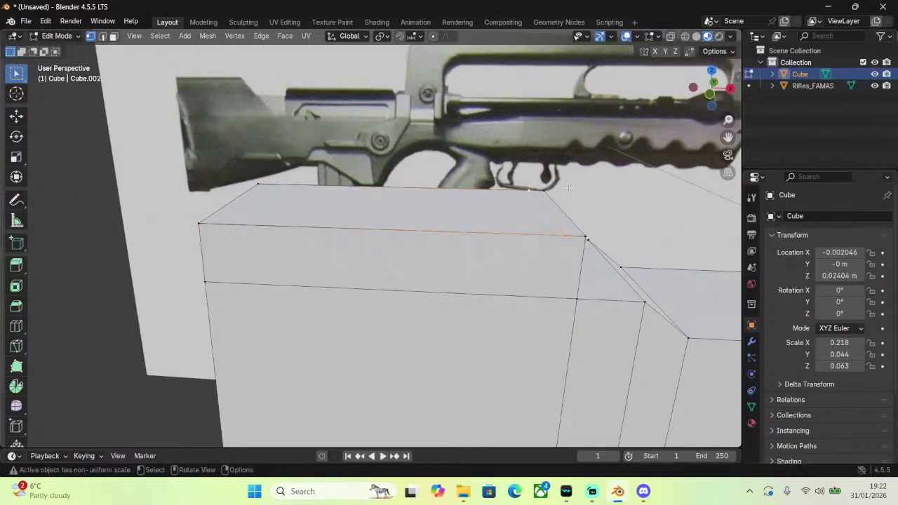
key(g)
key(z)
click(567, 188)
click(692, 90)
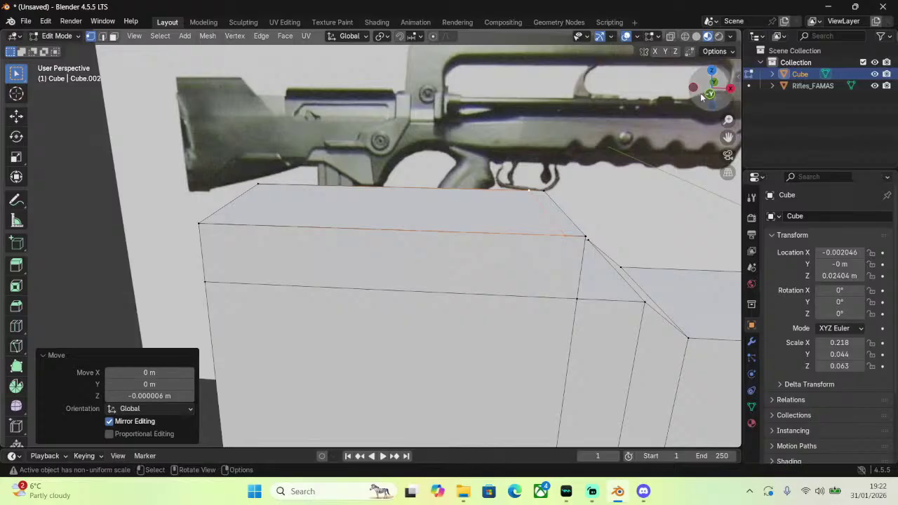
key(g)
key(z)
right_click(589, 146)
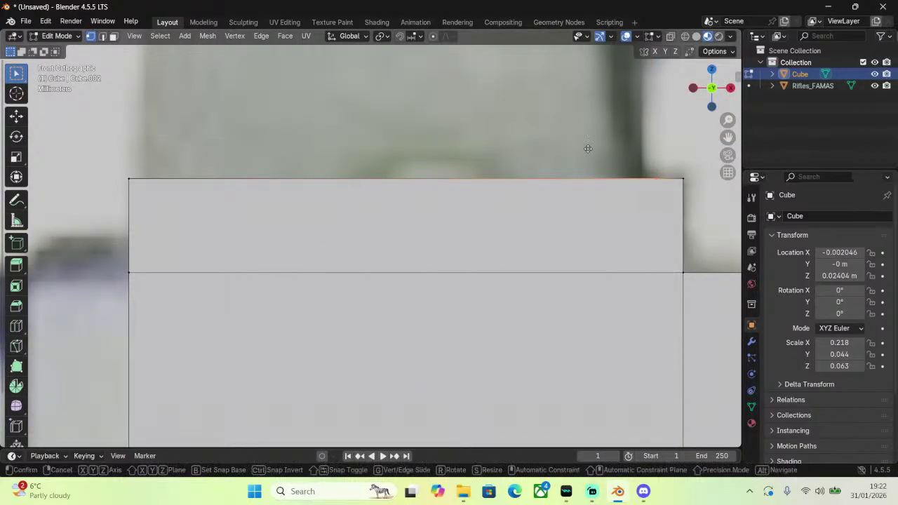
key(g)
key(x)
click(573, 148)
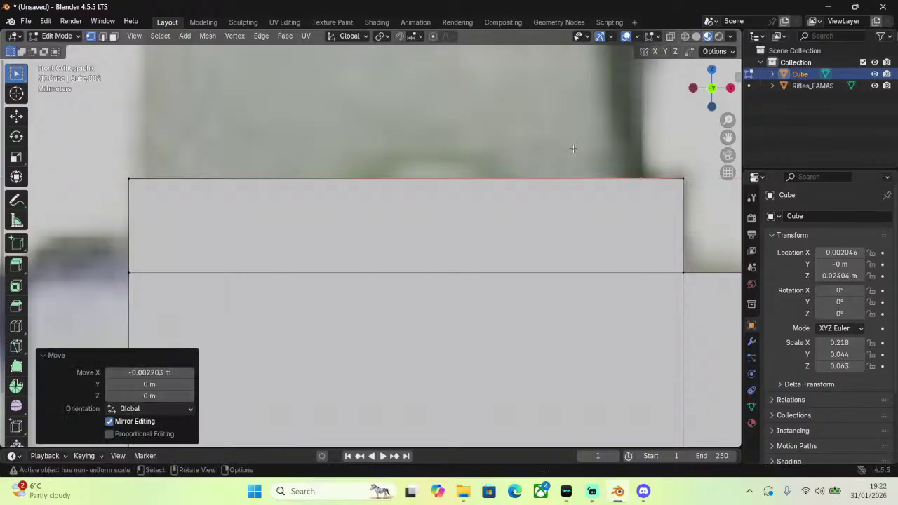
Switch to face selection, select the large inner top face, and extrude it about 0.0196 m upward in front view.
middle_drag(587, 149, 316, 84)
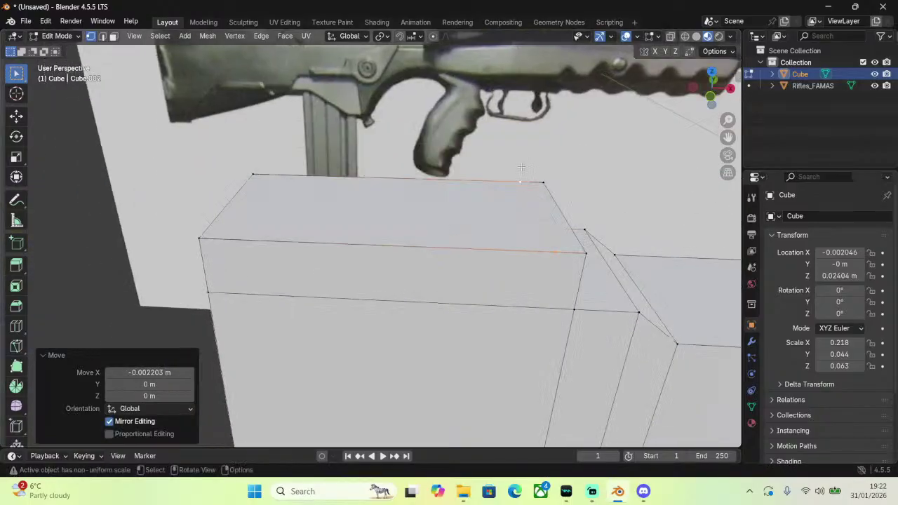
click(113, 36)
click(548, 222)
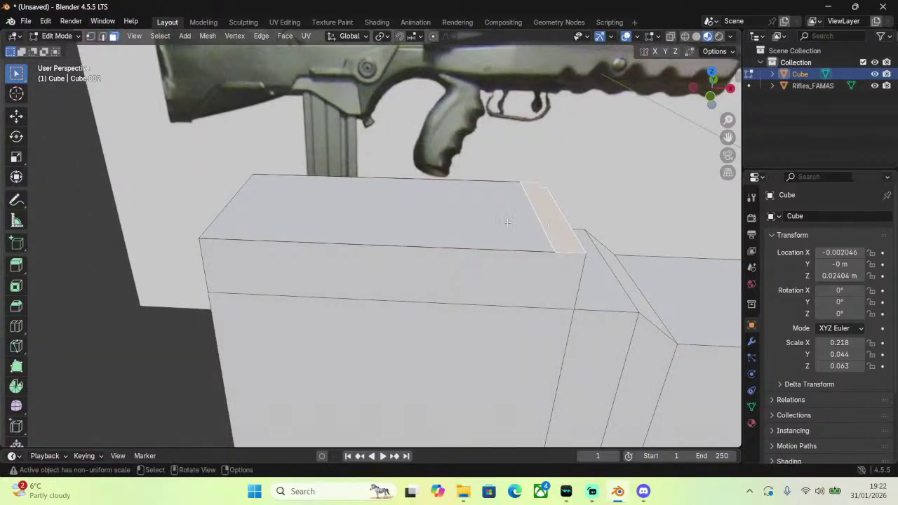
click(507, 221)
click(712, 96)
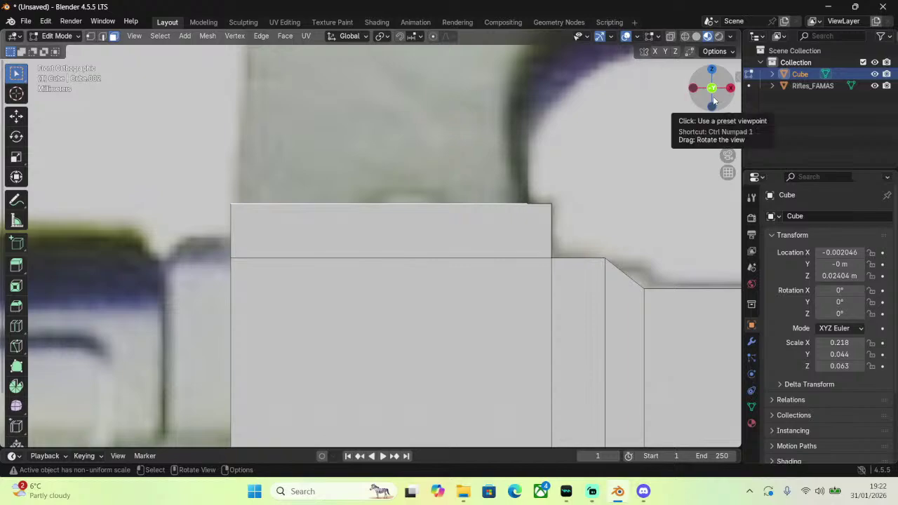
scroll(562, 103, down, 2)
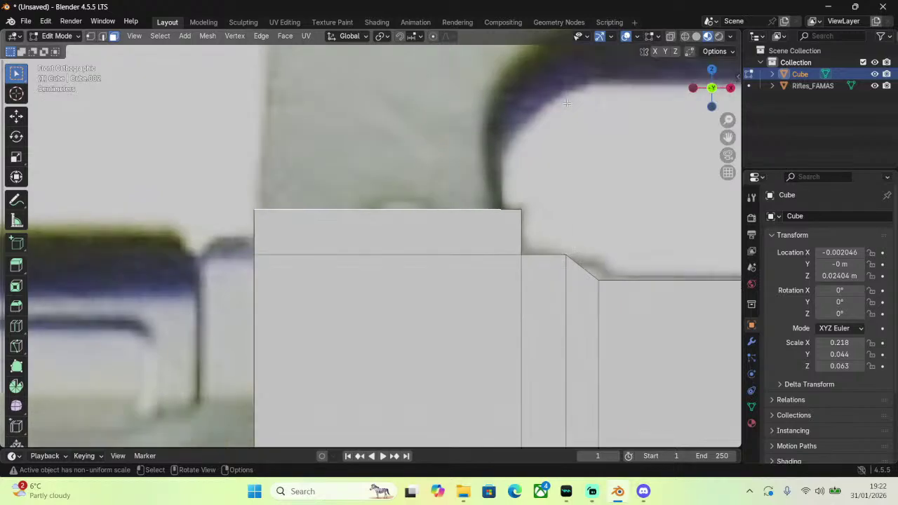
key(e)
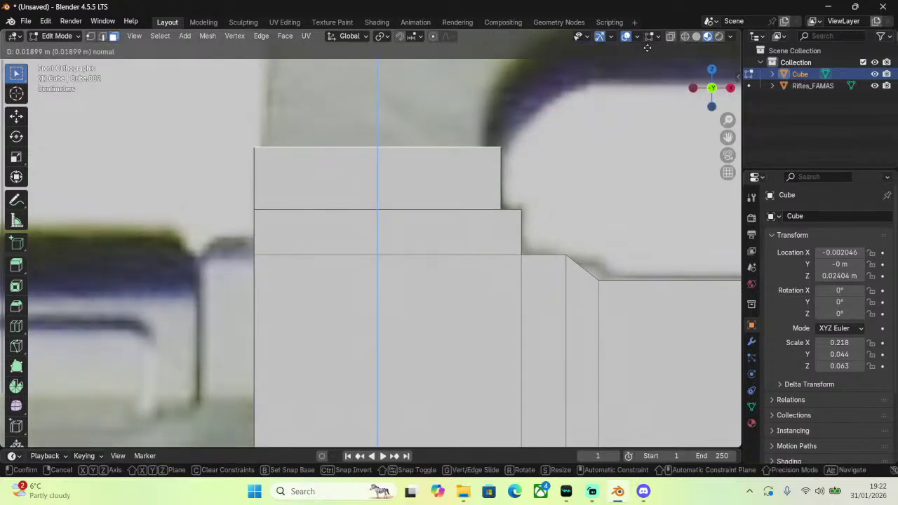
click(649, 49)
Extrude the same top face again by about 0.05 m to raise the handle's rear support.
scroll(528, 66, down, 2)
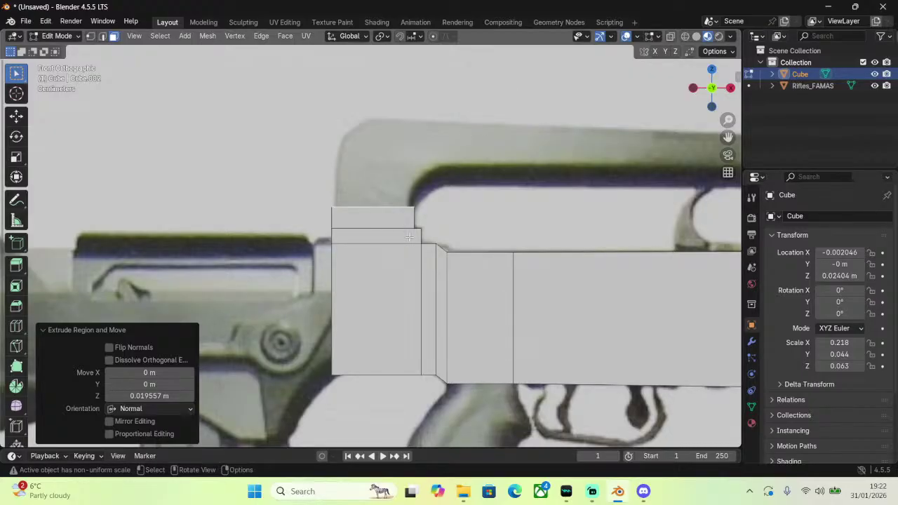
scroll(440, 177, up, 2)
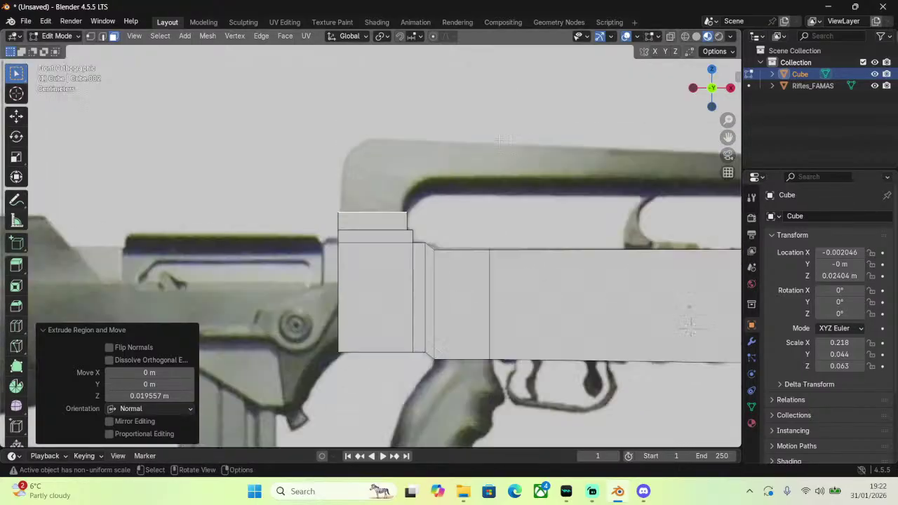
key(e)
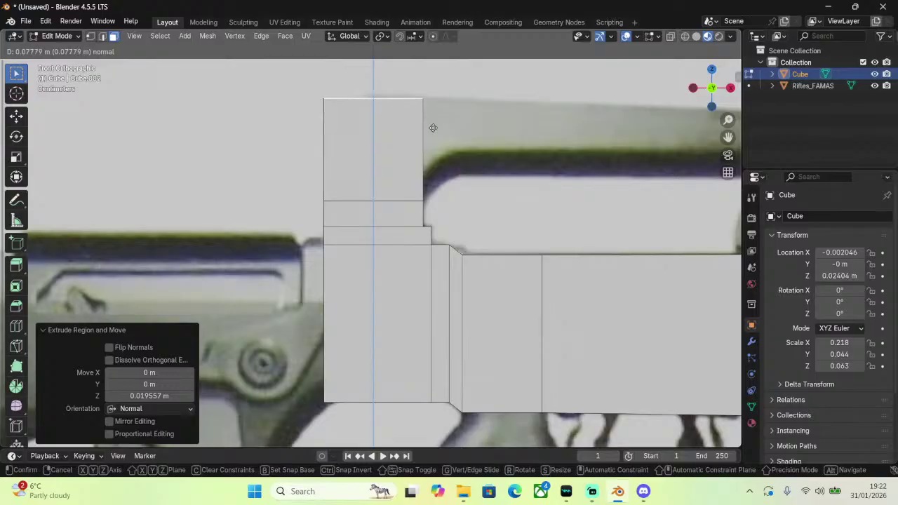
click(434, 152)
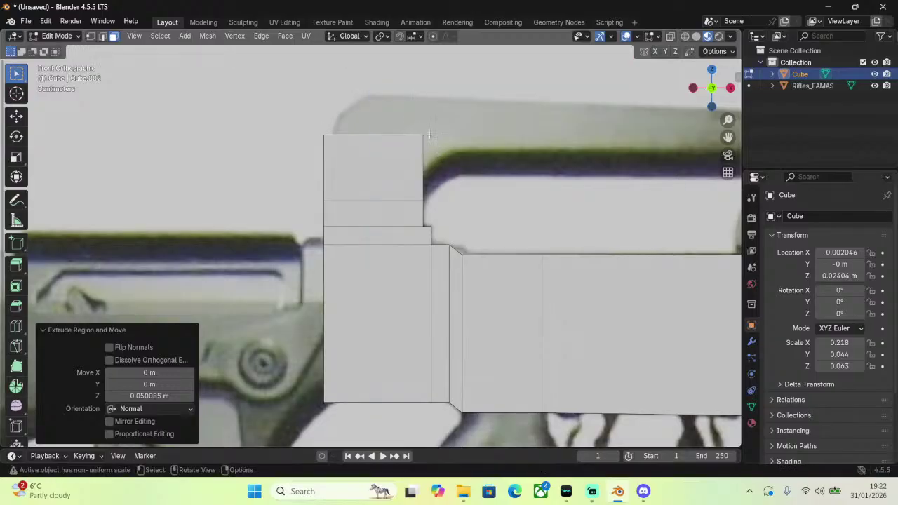
Rotate the support's top face 90° in the front view so it faces along the handle.
key(r)
click(174, 341)
click(149, 383)
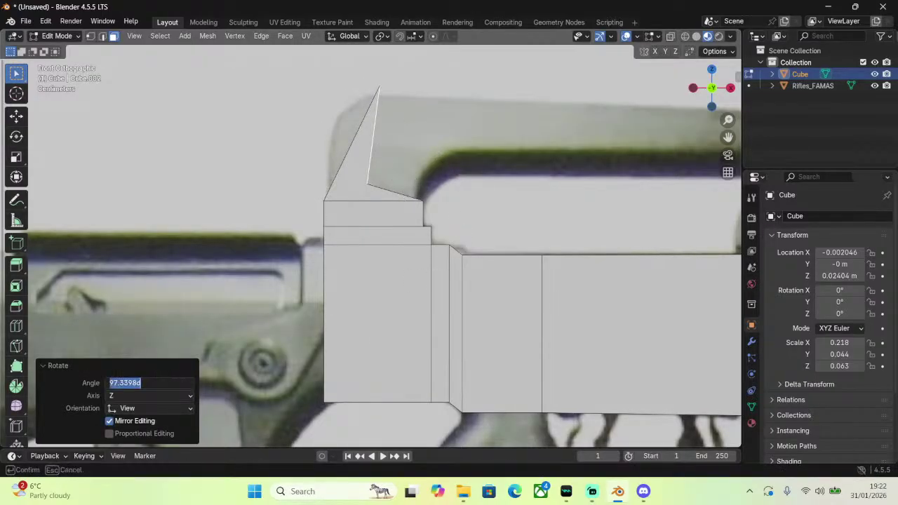
text(90)
key(Return)
Move the rotated face about 0.066 m along X and scale it by about 0.837 and 0.938 to match the handle's height.
drag(728, 137, 397, 197)
key(g)
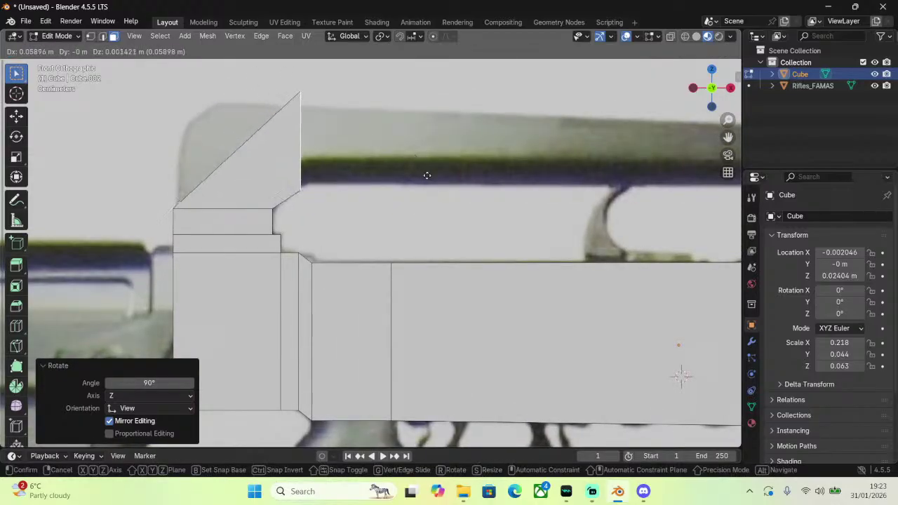
click(436, 174)
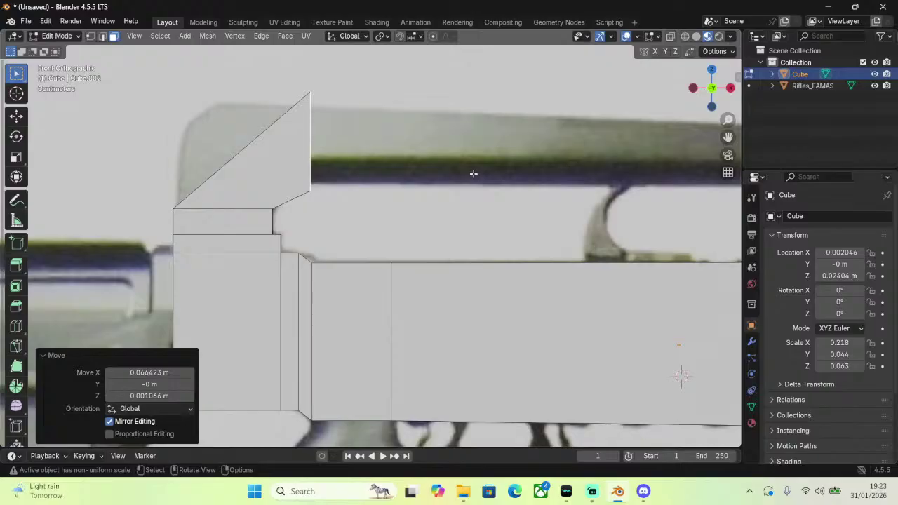
key(s)
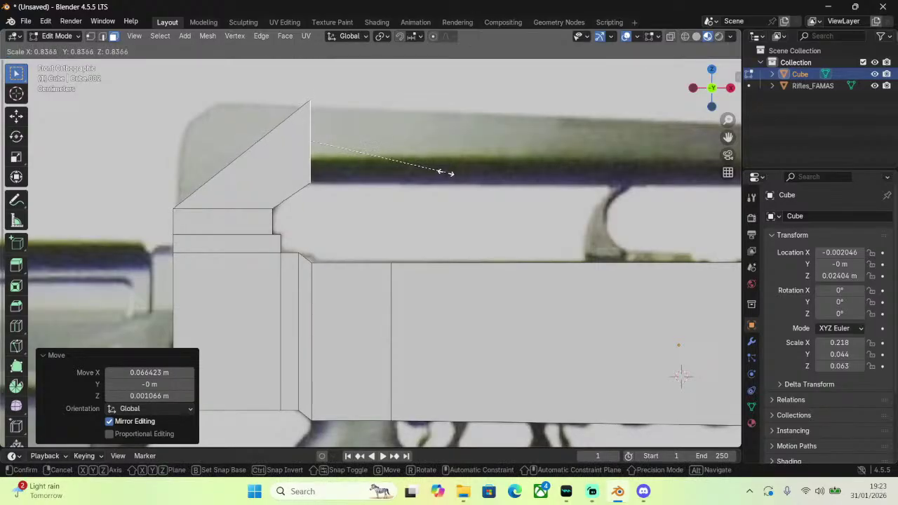
click(444, 173)
key(g)
key(z)
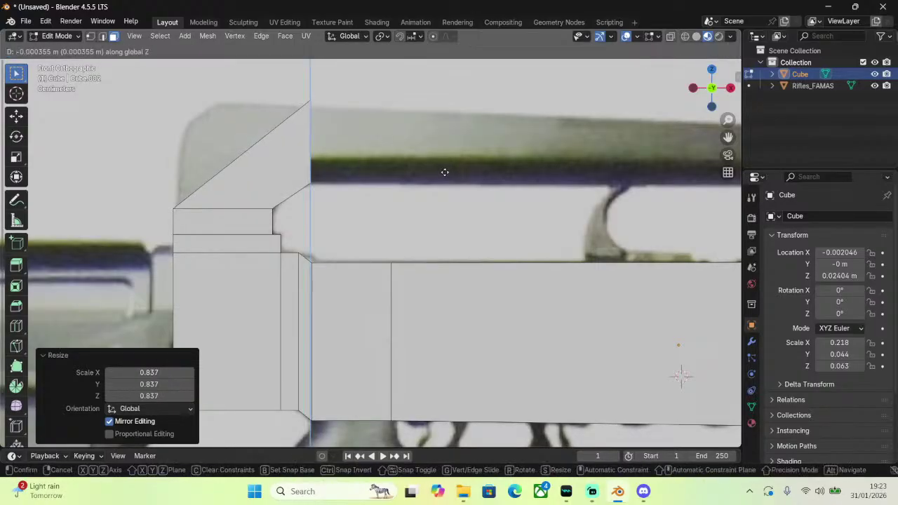
click(445, 172)
key(s)
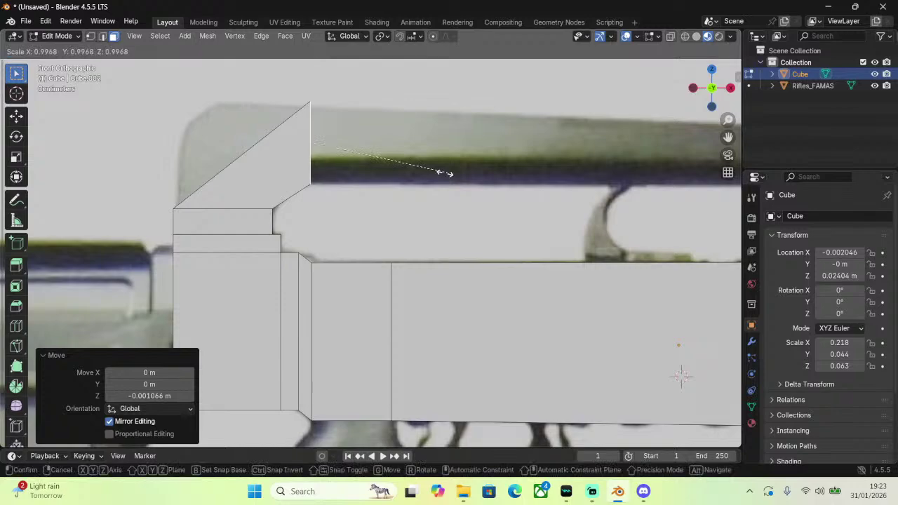
click(417, 168)
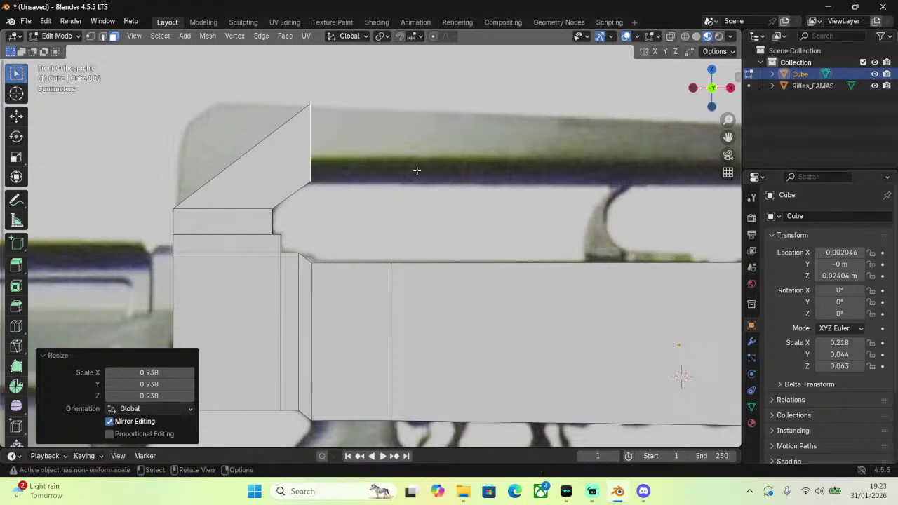
Extrude the face about 0.28 m forward along the handle, and shift its end about 0.158 m in X and -0.0096 m in Z.
key(e)
click(48, 188)
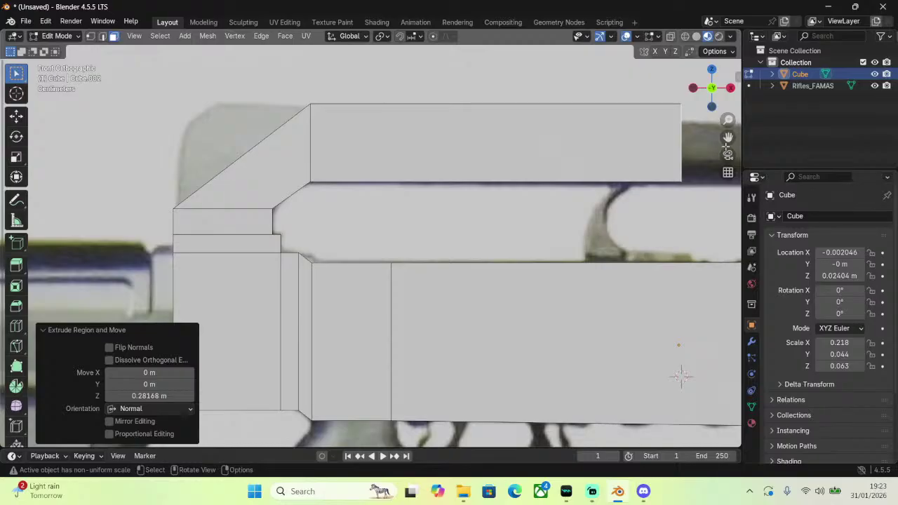
drag(728, 145, 393, 200)
key(g)
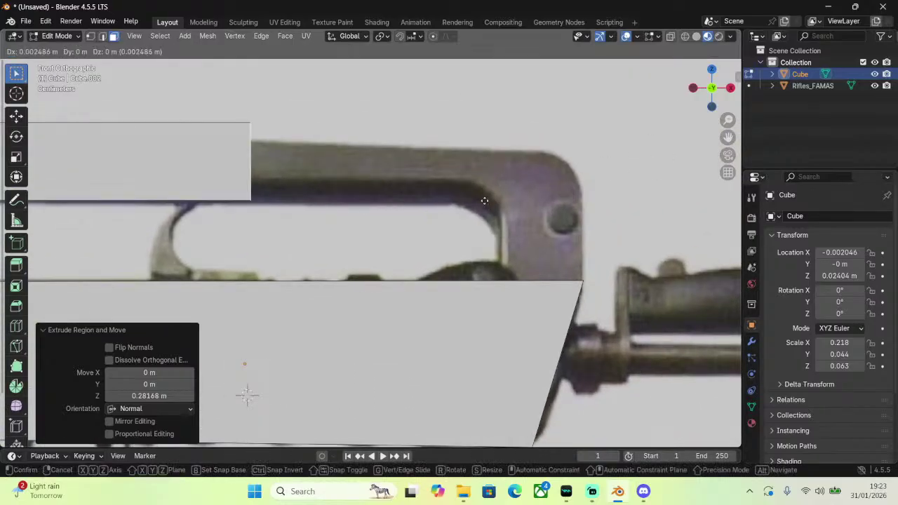
click(600, 213)
Scale the handle's front end face to about 0.69 and nudge it about -0.001 m in X and -0.002 m in Z.
key(s)
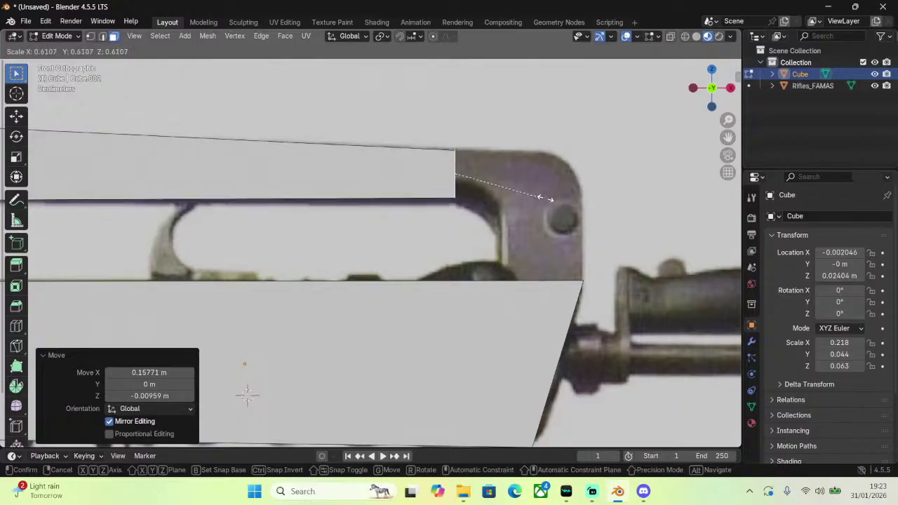
click(551, 197)
key(g)
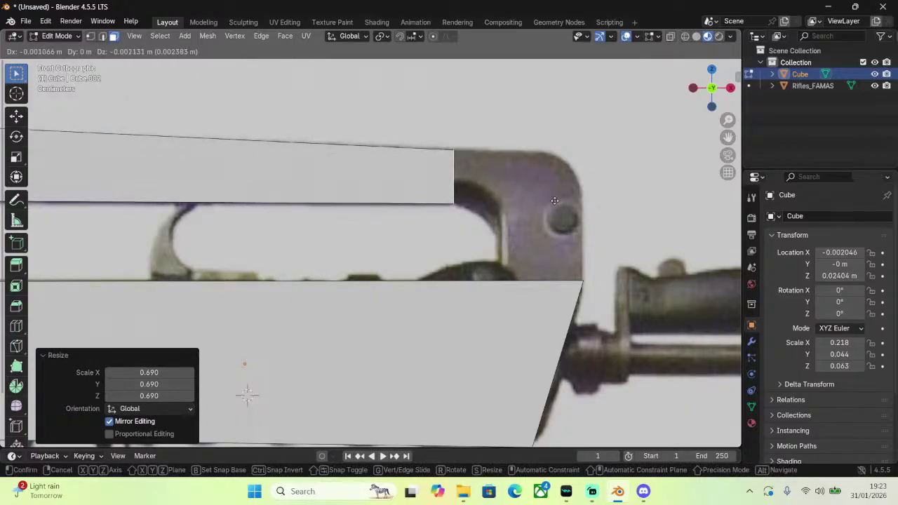
click(554, 201)
Select the faces of the sloped section between the rear support and the handle bar in wireframe shading, and delete them.
scroll(470, 201, down, 2)
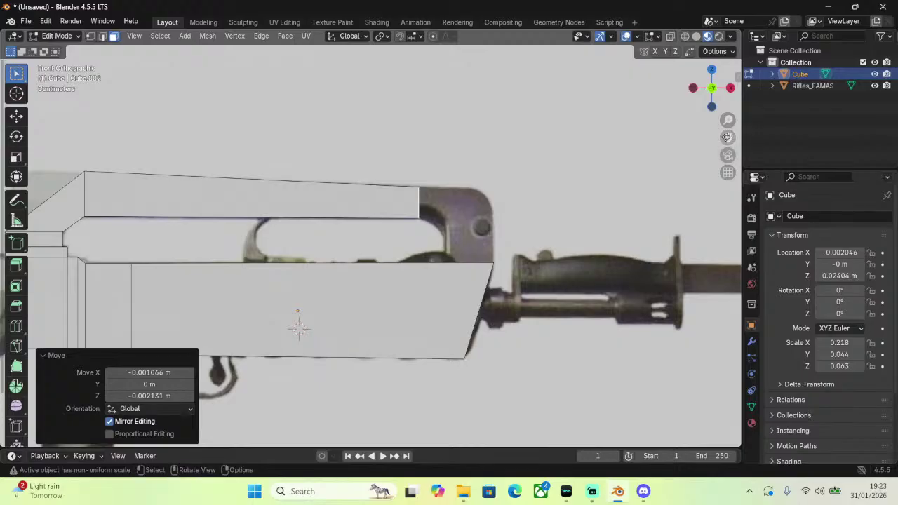
drag(729, 137, 847, 139)
scroll(418, 109, up, 4)
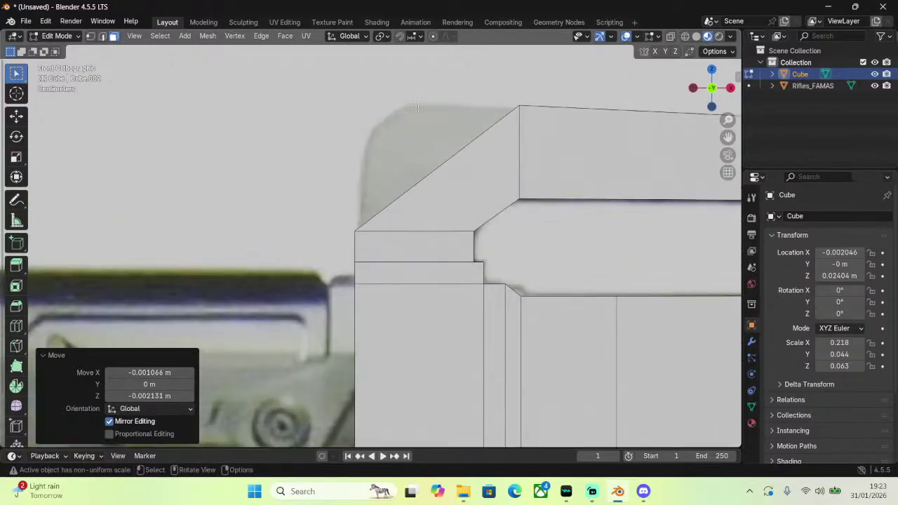
middle_drag(419, 109, 447, 128)
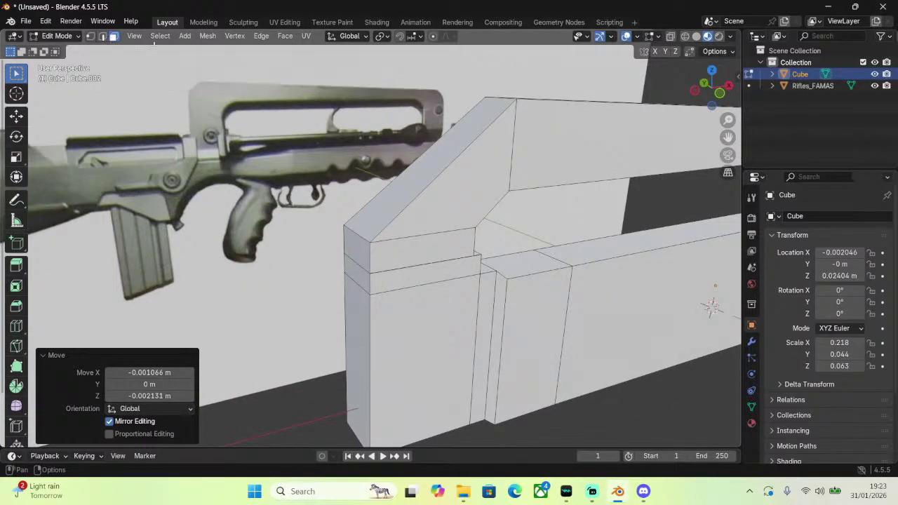
click(439, 157)
scroll(439, 157, up, 4)
middle_drag(438, 157, 356, 119)
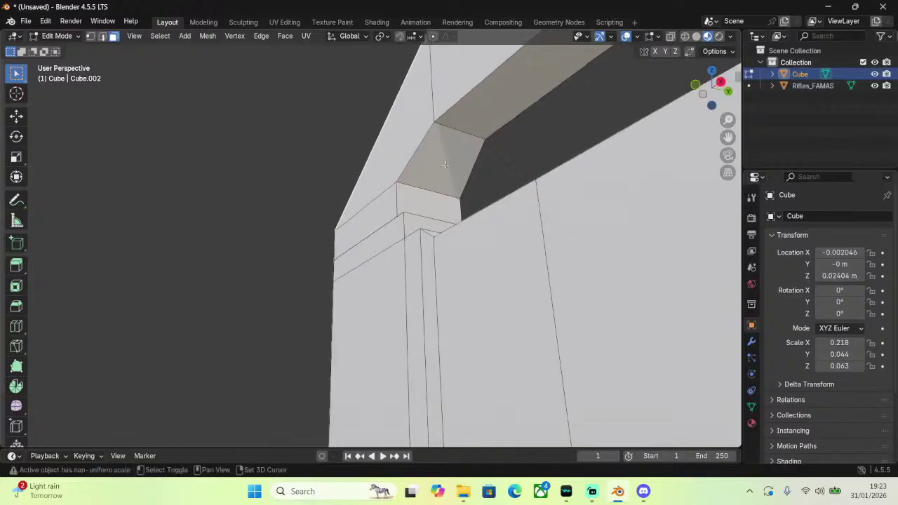
click(442, 161)
click(695, 87)
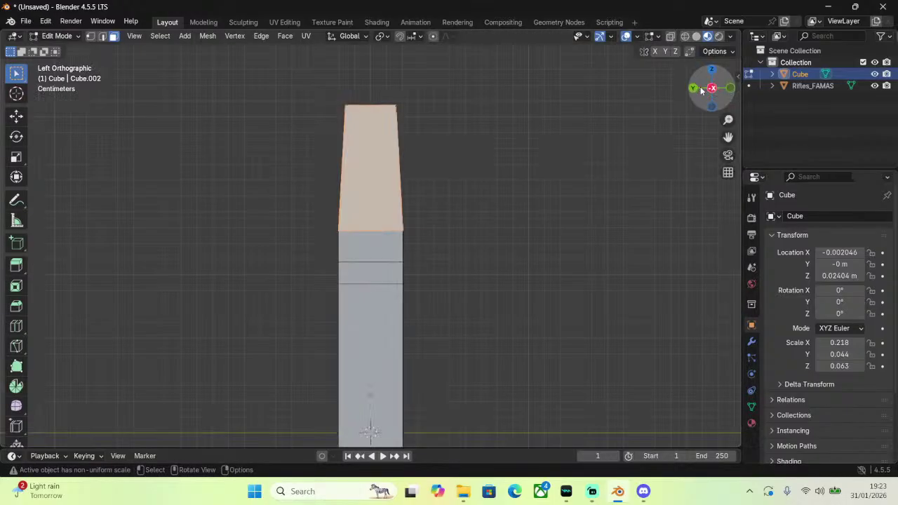
click(694, 88)
click(710, 87)
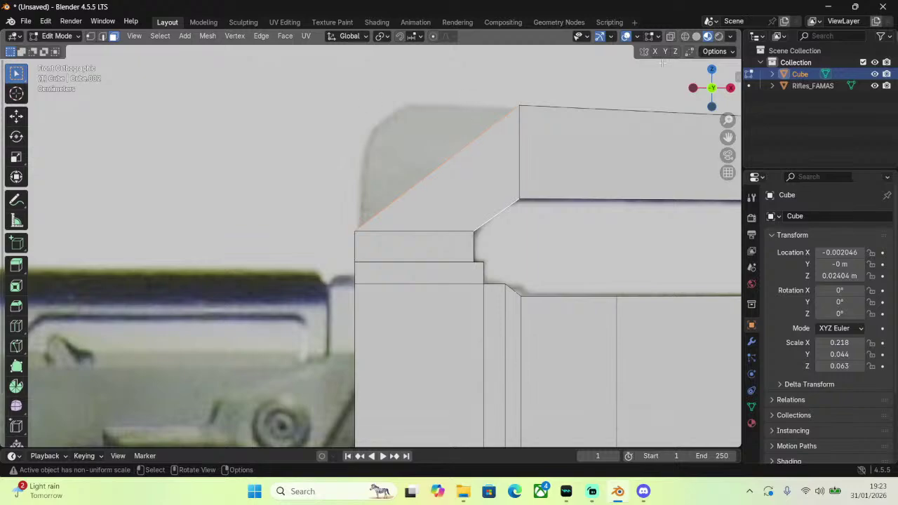
click(685, 36)
mouse_move(388, 130)
mouse_down()
mouse_move(499, 198)
mouse_move(504, 217)
mouse_move(496, 213)
mouse_up()
right_click(438, 327)
click(428, 391)
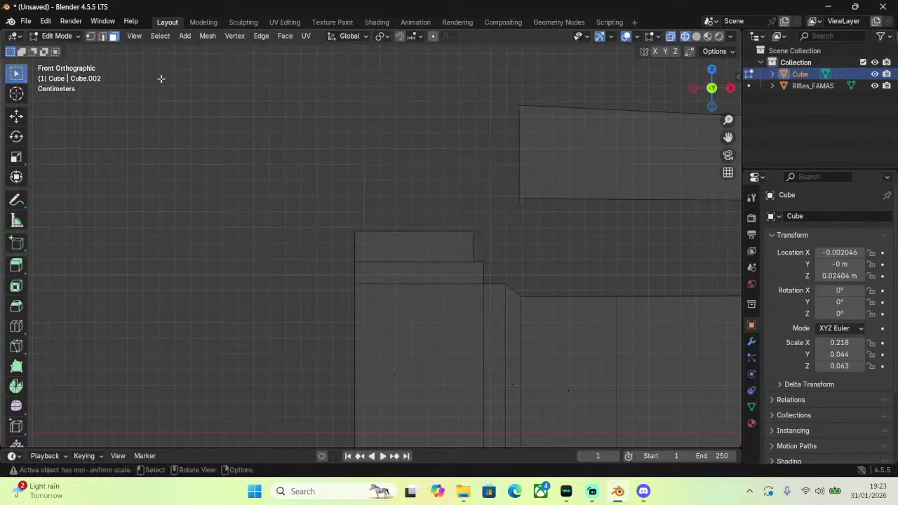
Return to Object Mode and switch the viewport back to material preview shading.
click(56, 36)
click(62, 45)
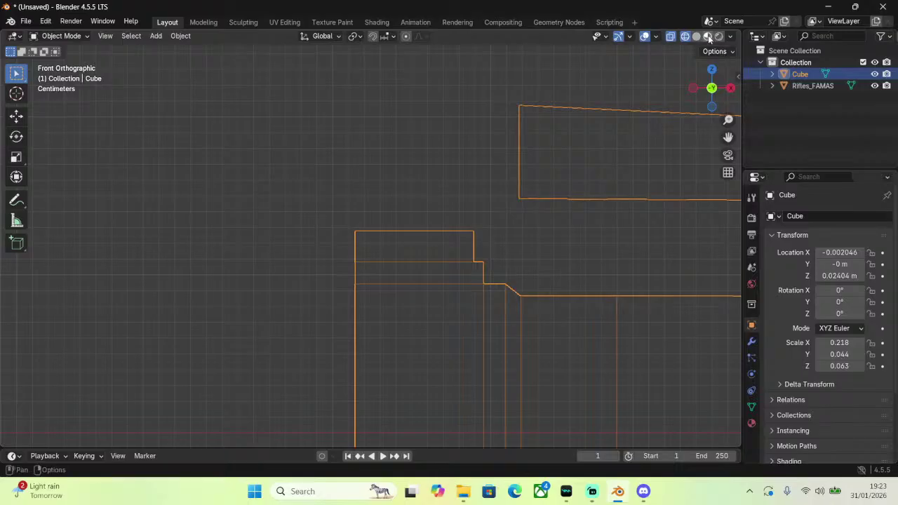
click(708, 36)
scroll(594, 122, down, 4)
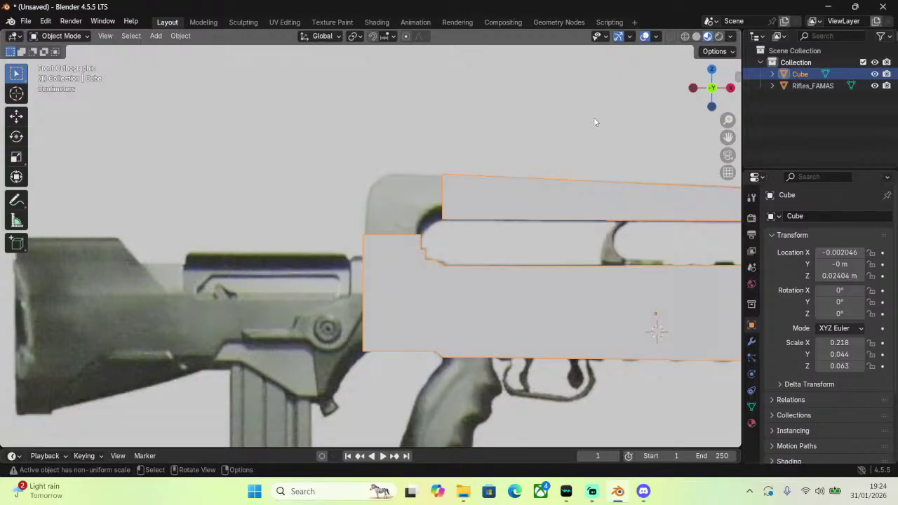
Switch the viewport to wireframe shading and enter Edit Mode on the rifle body.
click(685, 36)
scroll(483, 122, up, 2)
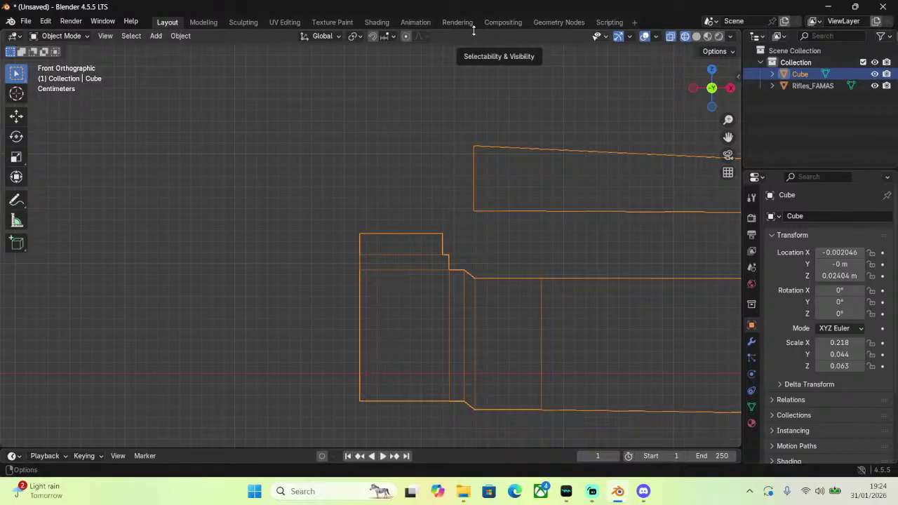
click(60, 35)
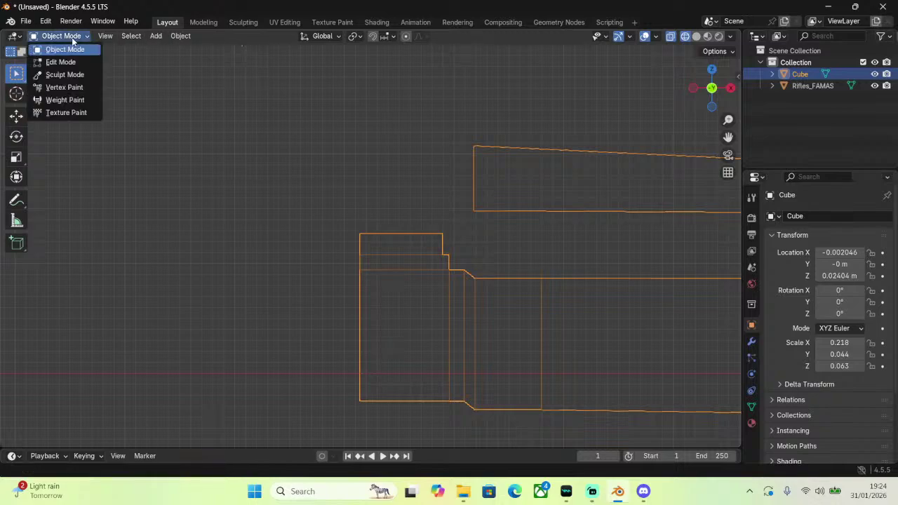
click(60, 63)
middle_drag(503, 185, 304, 86)
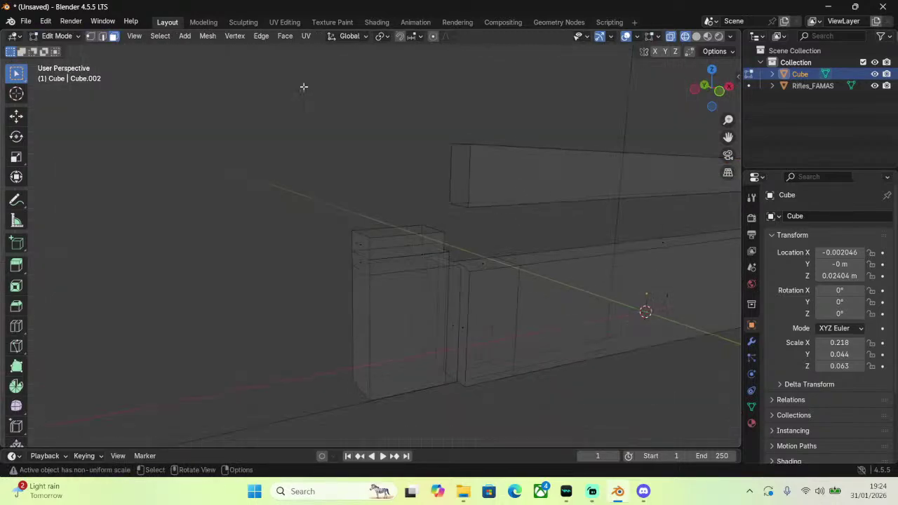
Select the vertices of the handle bar's open rear end together with those at the top of the rear support.
click(90, 37)
drag(427, 117, 498, 211)
middle_drag(498, 210, 283, 183)
shift+drag(283, 178, 534, 268)
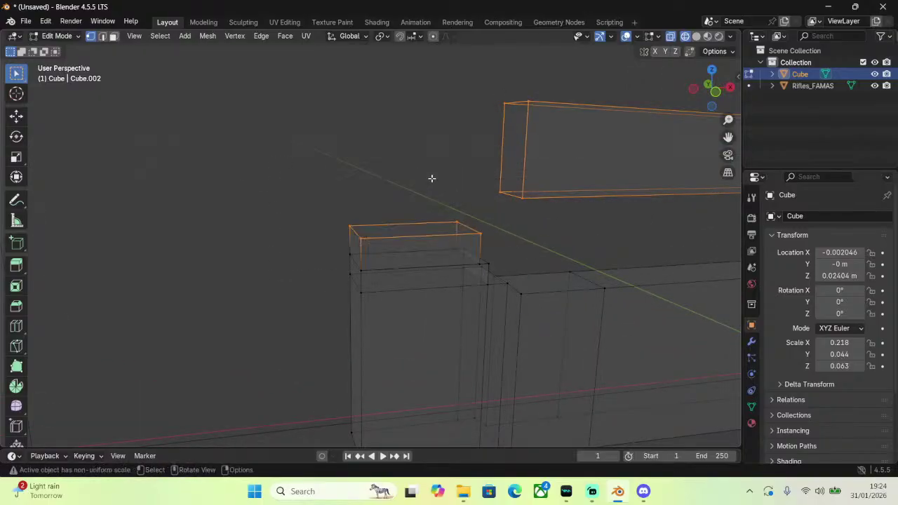
key(ctrl+v)
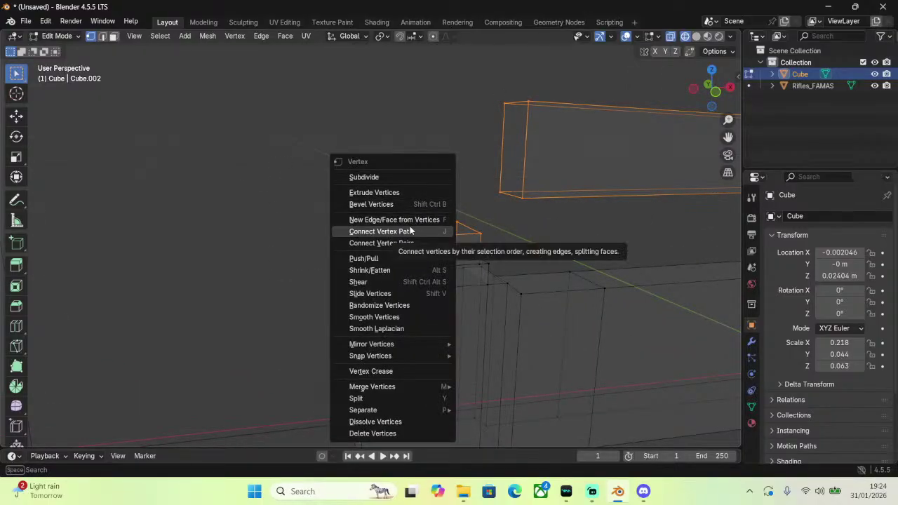
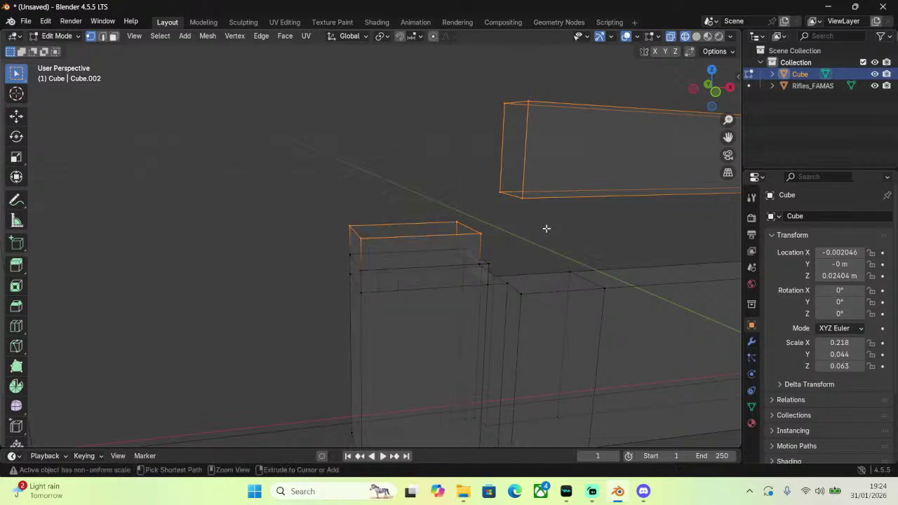
Bridge the edge loops between rear support and handle bar, and show the result from the front in material preview shading.
key(ctrl+e)
click(555, 206)
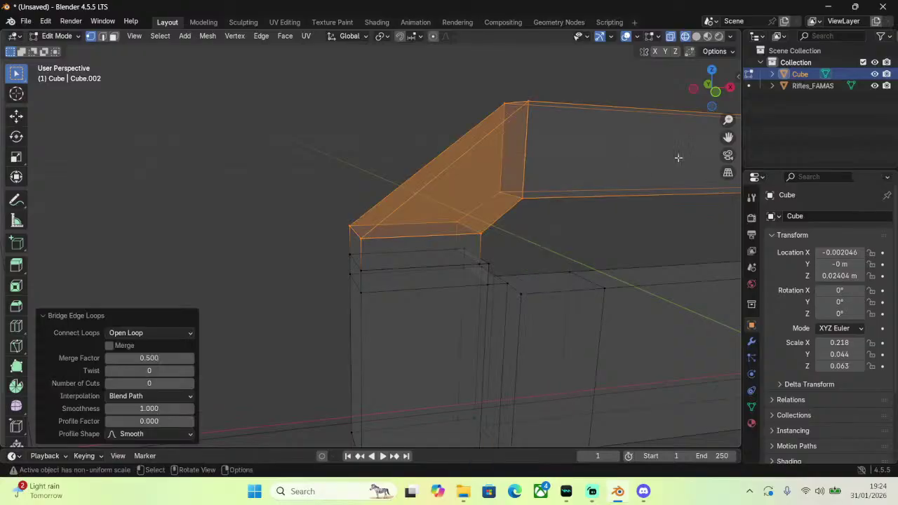
click(709, 84)
click(709, 36)
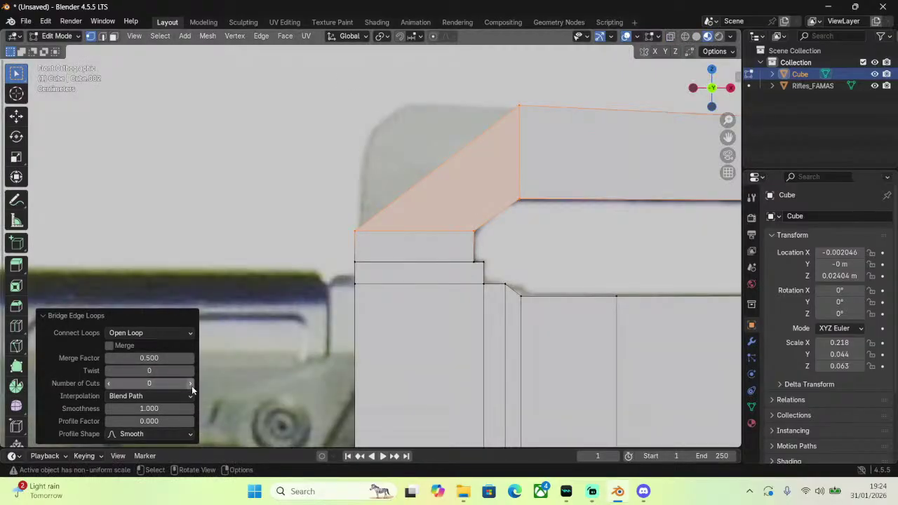
Try adding several cuts to the bridge, and return the number of cuts to 0.
click(191, 385)
click(191, 385)
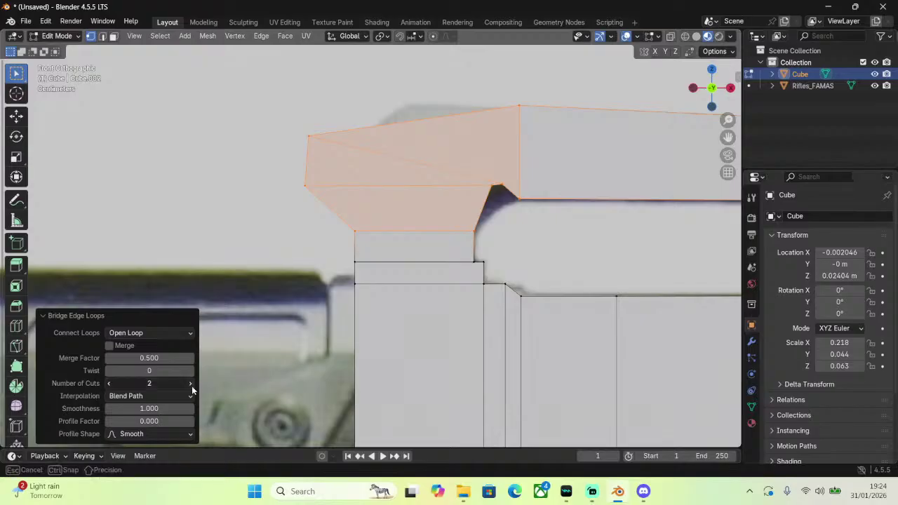
click(191, 385)
click(190, 385)
click(191, 386)
drag(165, 383, 124, 383)
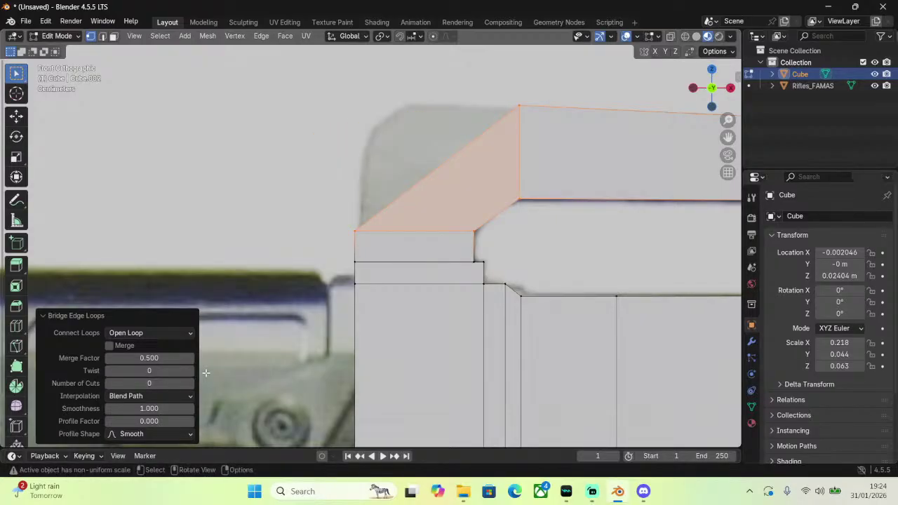
Try Linear interpolation and the Closed Loop connection on the bridge, restoring Blend Path and Open Loop.
click(175, 397)
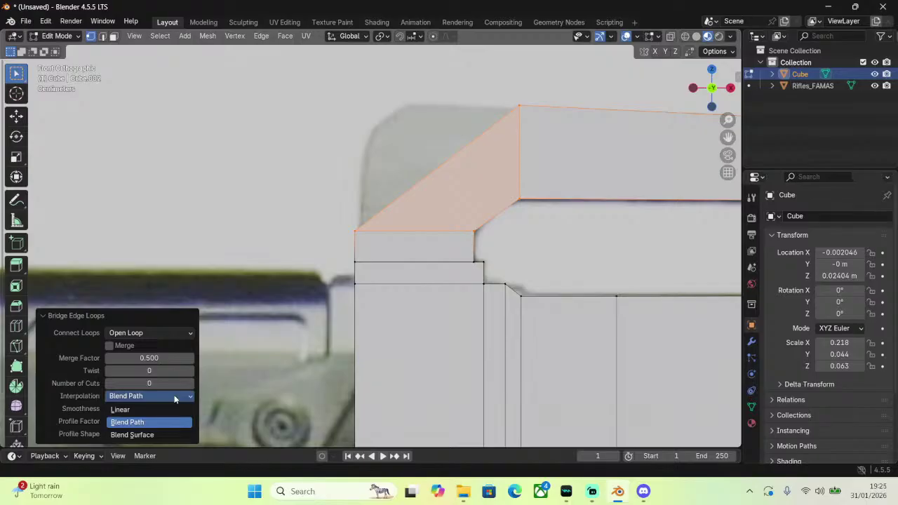
click(174, 397)
click(175, 397)
click(161, 409)
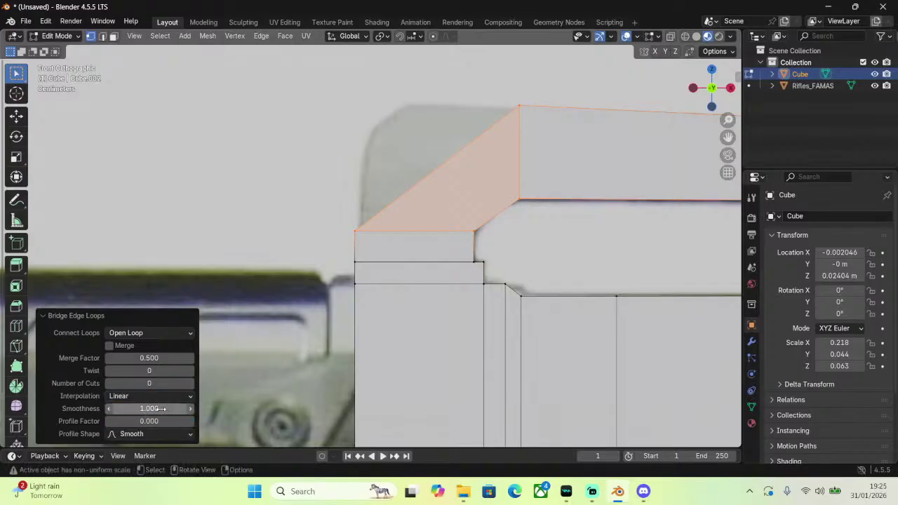
click(163, 395)
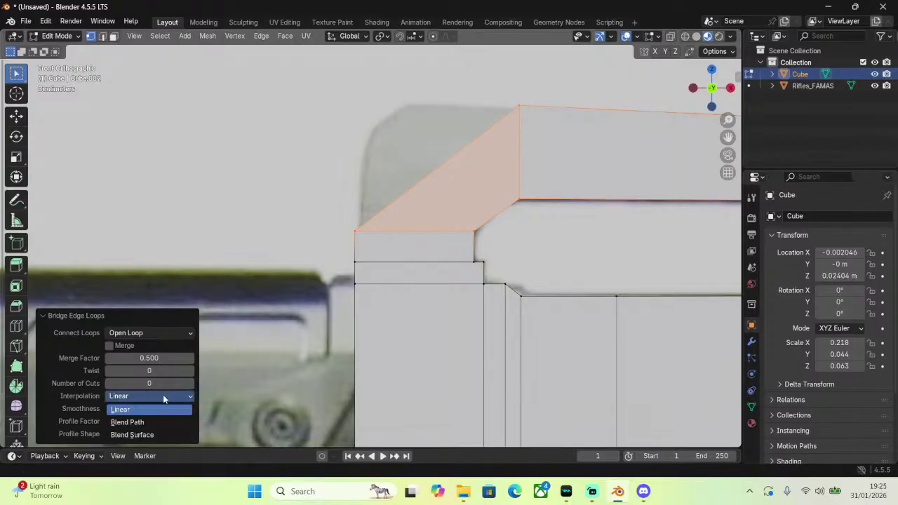
click(140, 422)
click(141, 333)
click(144, 360)
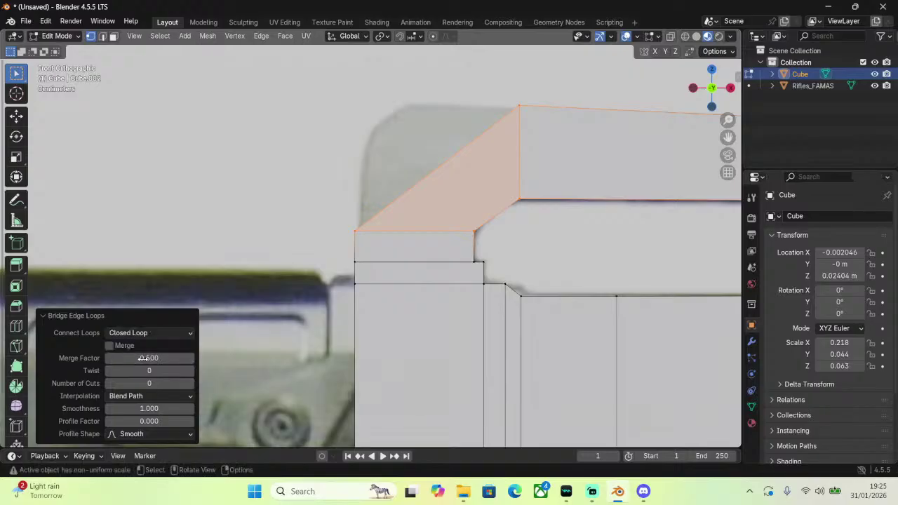
click(148, 334)
Enable Merge for the bridge and try a twist of 1, returning the twist to 0.
click(136, 347)
click(110, 346)
click(110, 346)
click(109, 346)
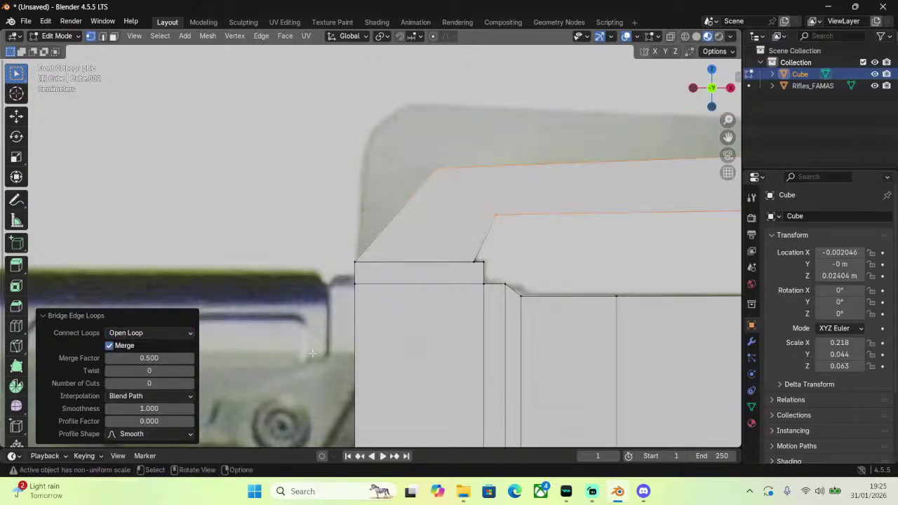
click(193, 372)
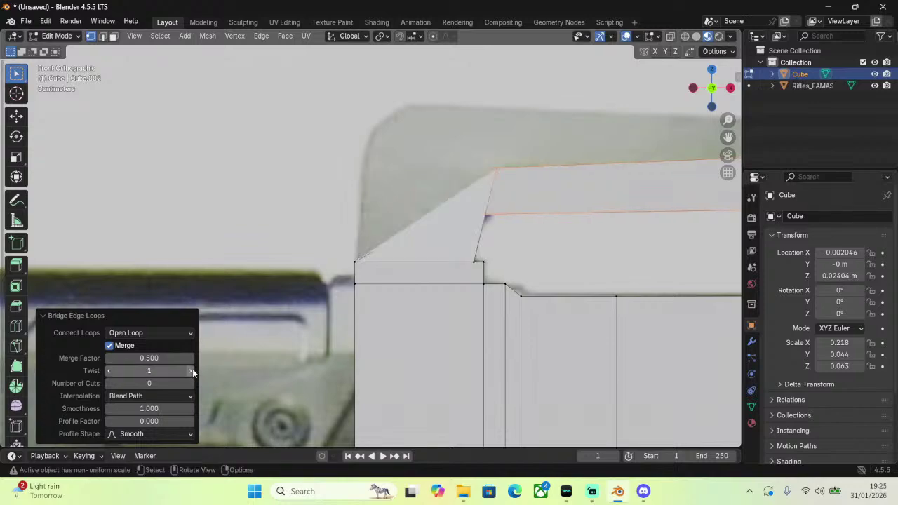
click(111, 371)
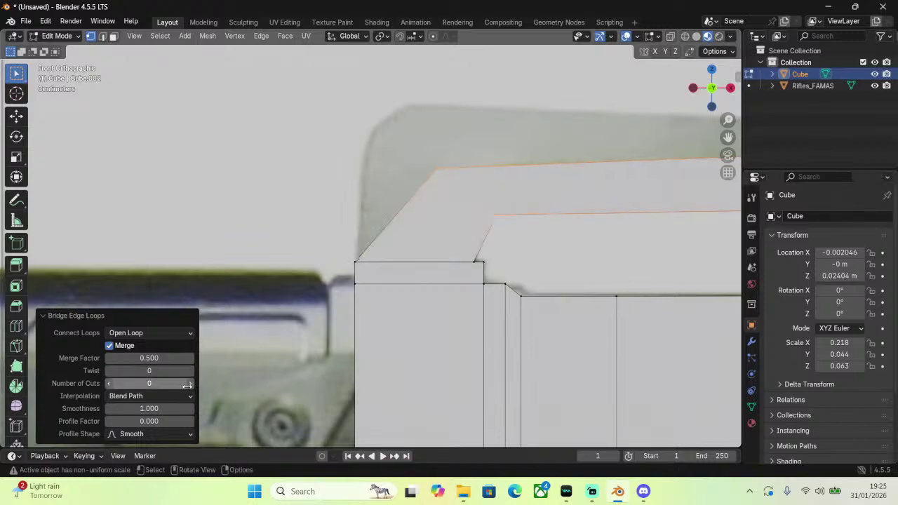
Raise the merged bridge's number of cuts to 8.
click(192, 385)
click(191, 386)
click(191, 385)
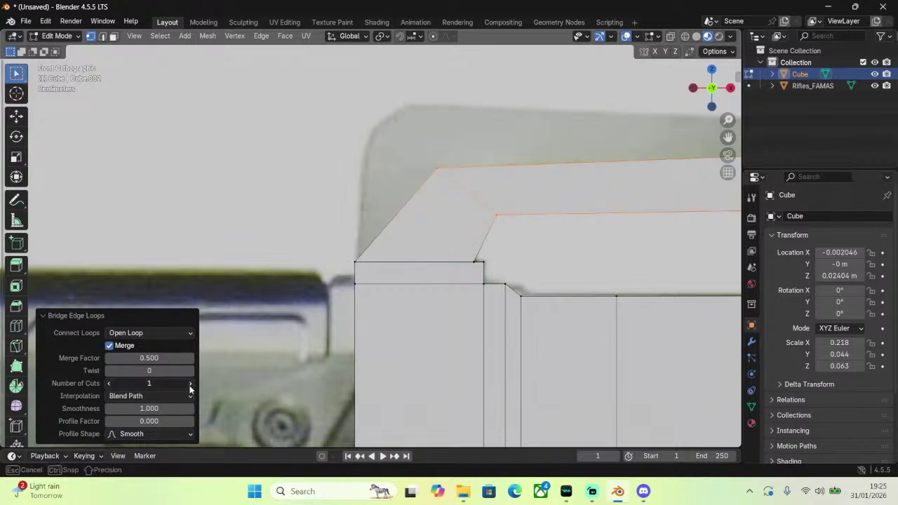
click(190, 386)
click(190, 386)
click(189, 385)
click(188, 385)
click(188, 386)
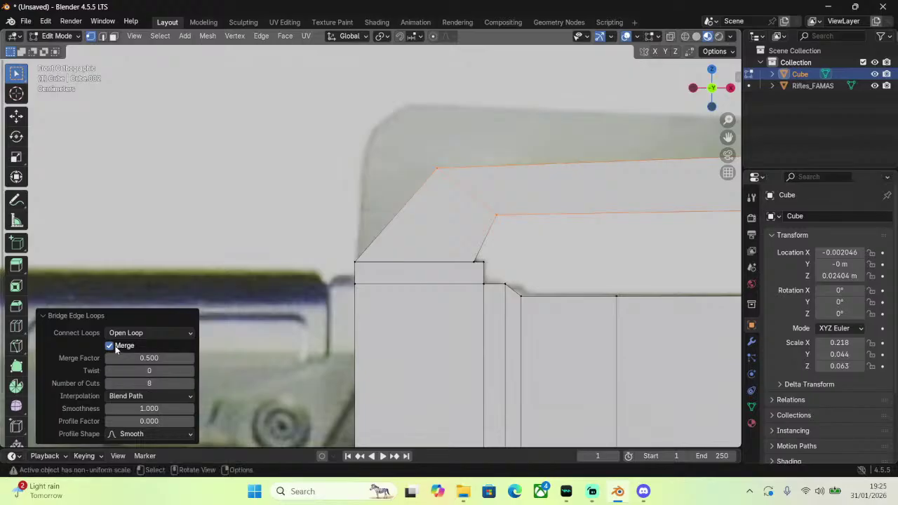
Turn off Merge for the bridge and reduce its number of cuts to 2.
click(109, 345)
click(112, 381)
click(112, 381)
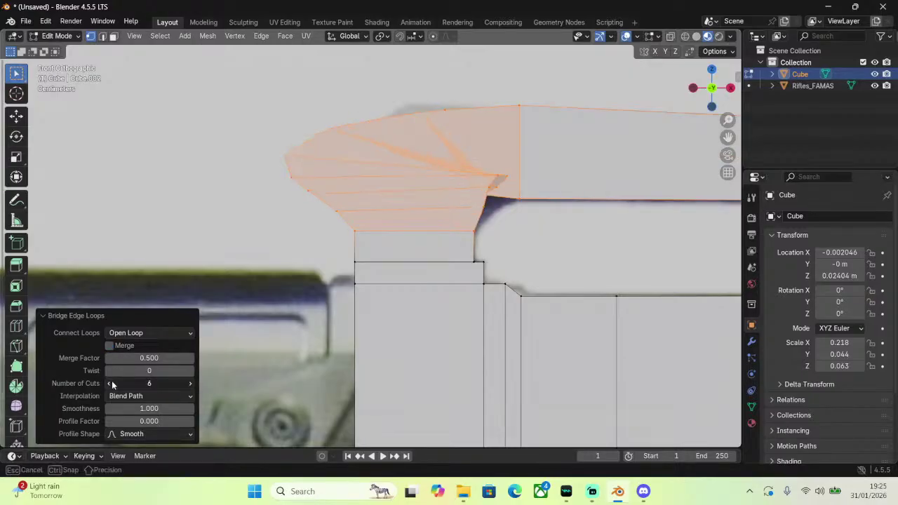
click(112, 380)
click(112, 381)
click(112, 381)
click(112, 381)
Try a merge factor of 0.5 and a smoothness of 0.62 on the bridge, and undo the bridge.
mouse_move(149, 358)
mouse_down()
mouse_move(182, 357)
mouse_move(158, 358)
mouse_up()
click(158, 358)
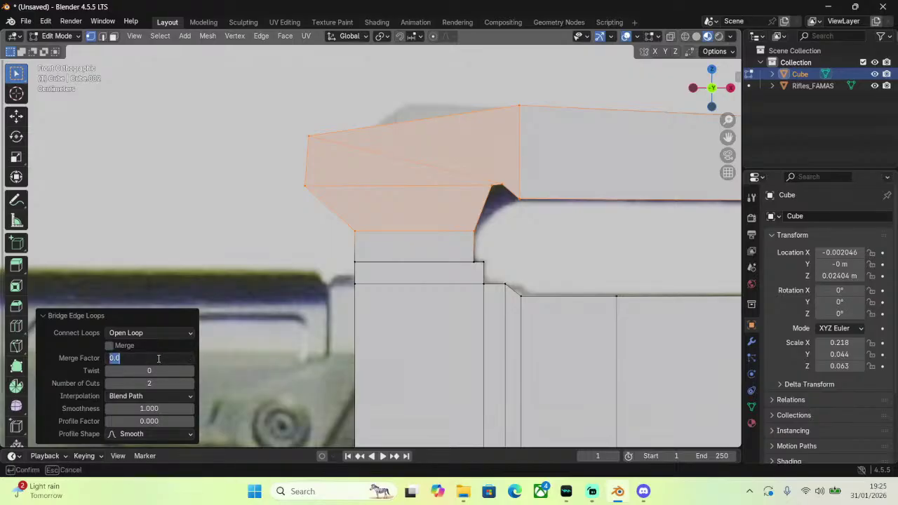
text(.5)
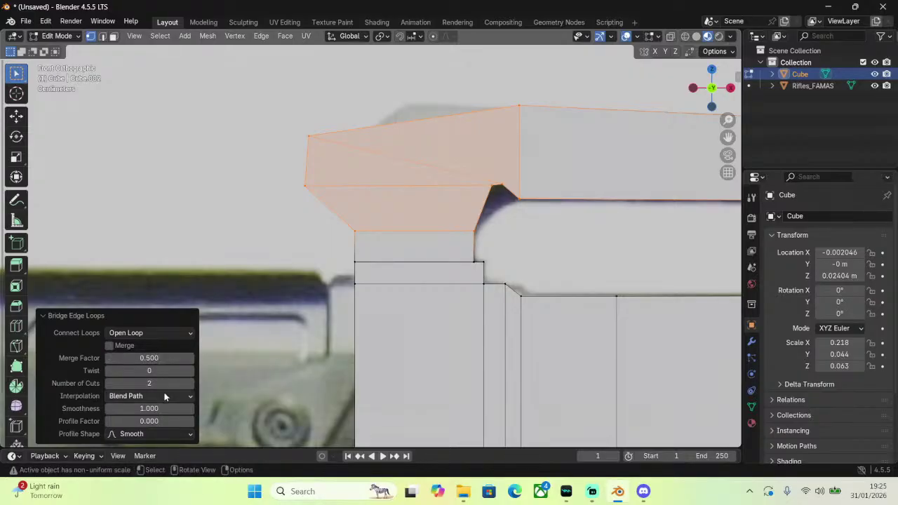
drag(165, 408, 138, 409)
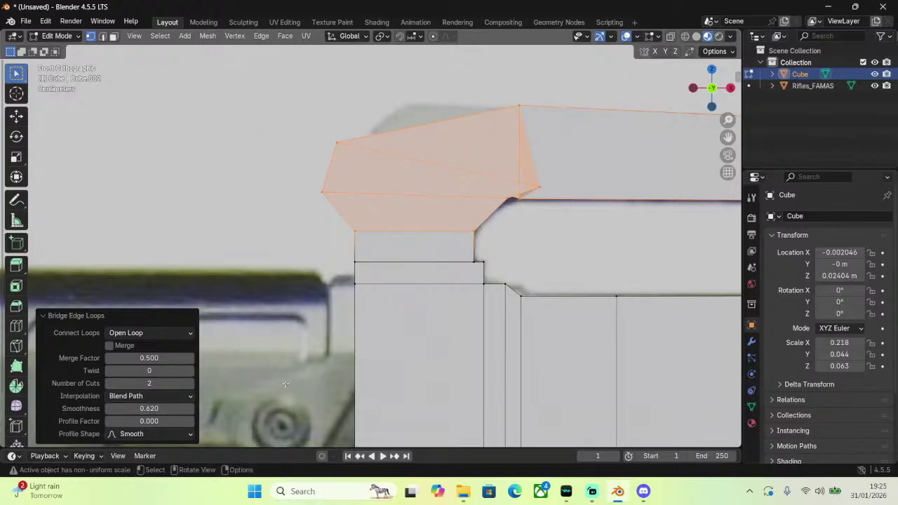
key(ctrl+z)
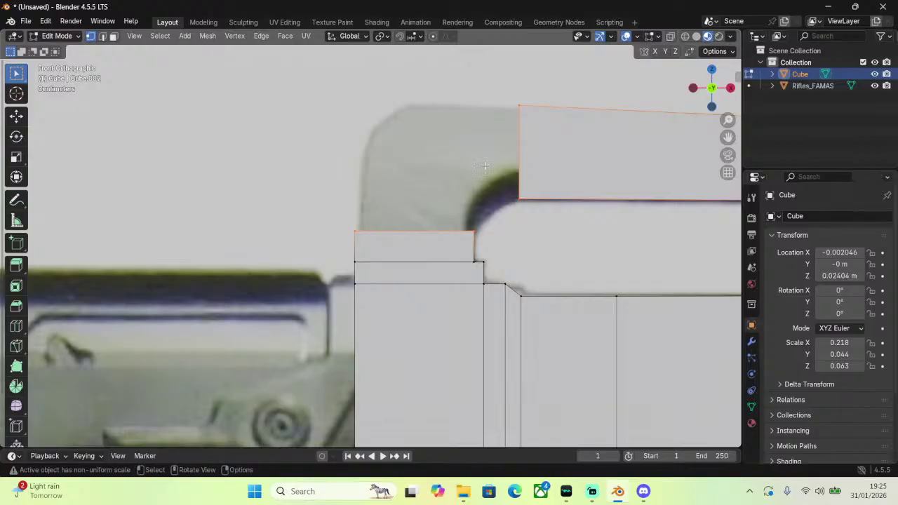
Bridge the rear support and handle bar loops again with 1 cut and a profile factor of about -0.43.
key(ctrl+e)
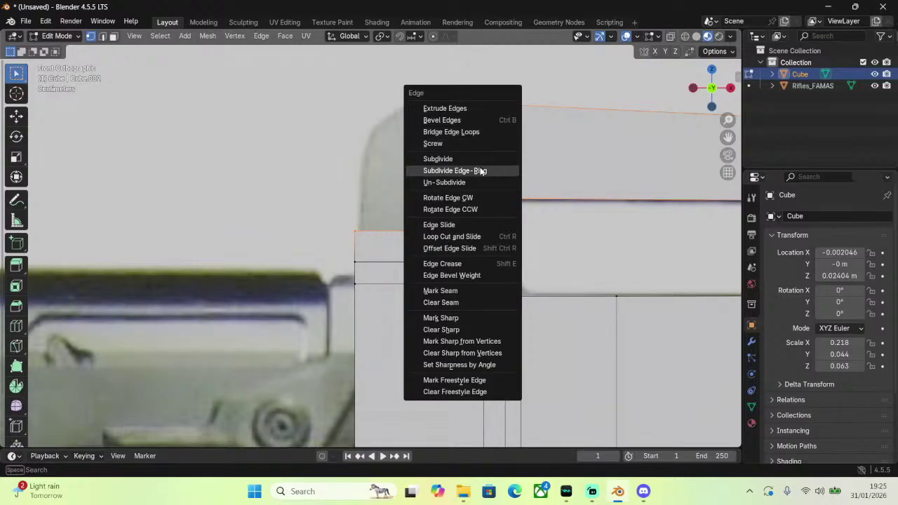
click(469, 132)
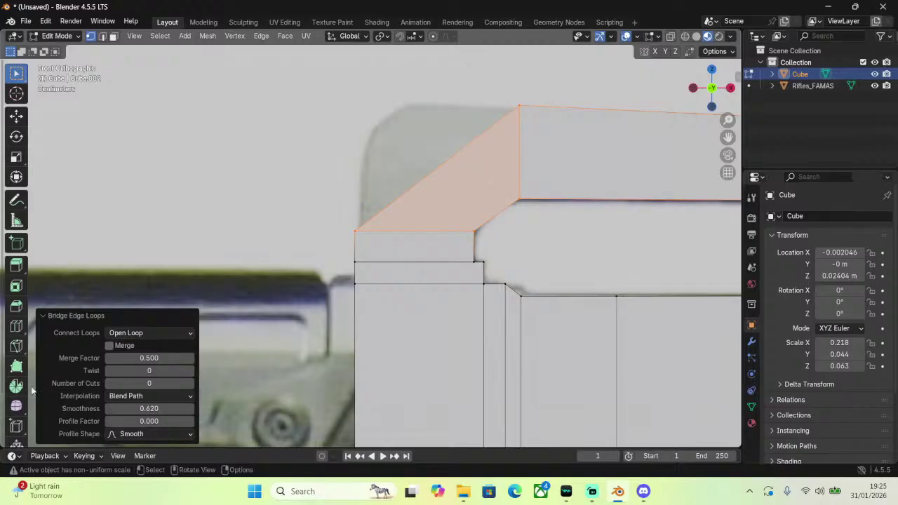
drag(149, 421, 176, 421)
mouse_move(150, 383)
mouse_down()
mouse_move(200, 383)
mouse_move(143, 383)
mouse_up()
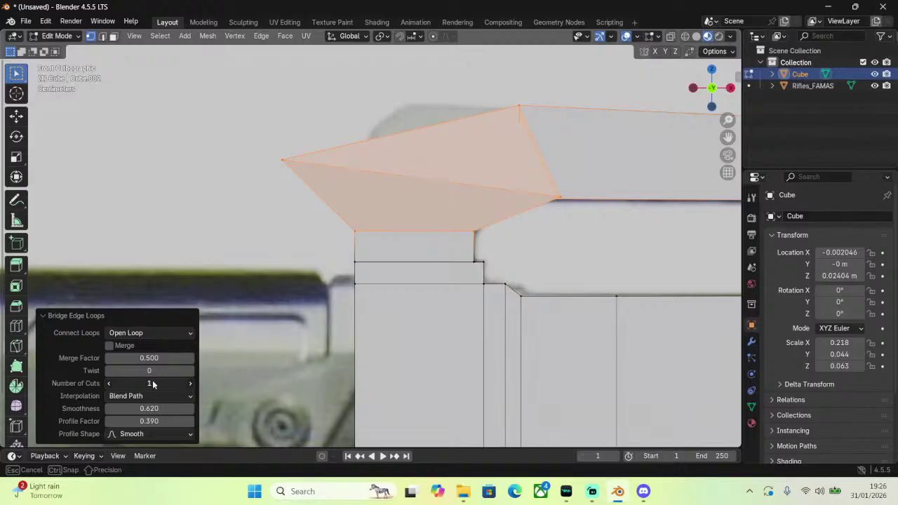
drag(148, 421, 92, 421)
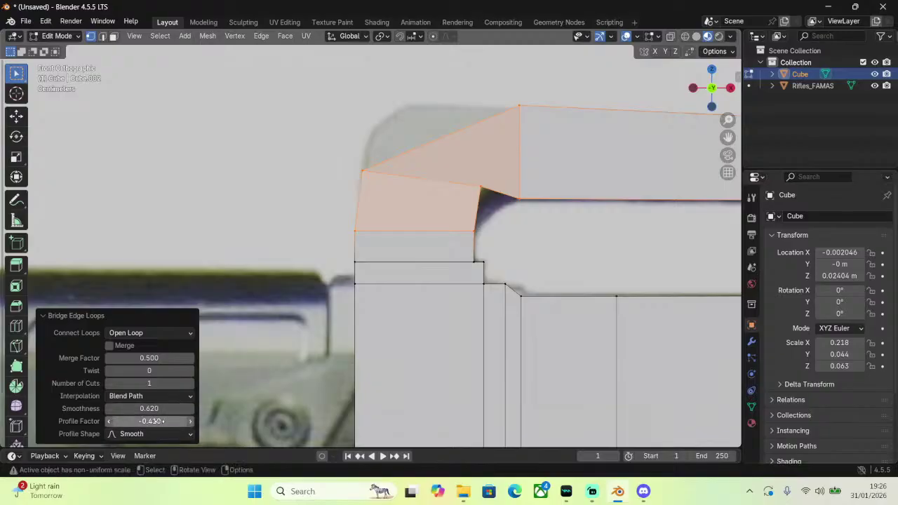
Set the bridge's profile factor to 0.3 and its smoothness to 1.
click(160, 421)
text(0.3)
key(Return)
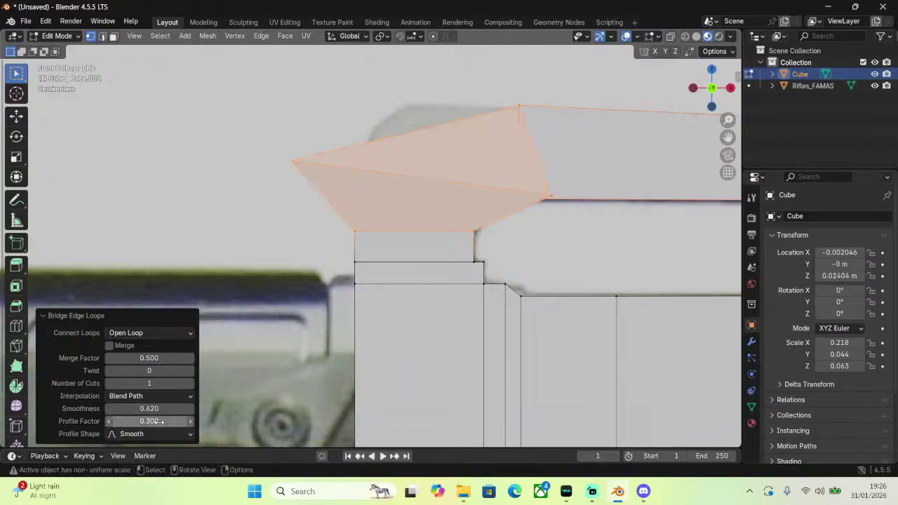
click(165, 407)
text(1)
key(Return)
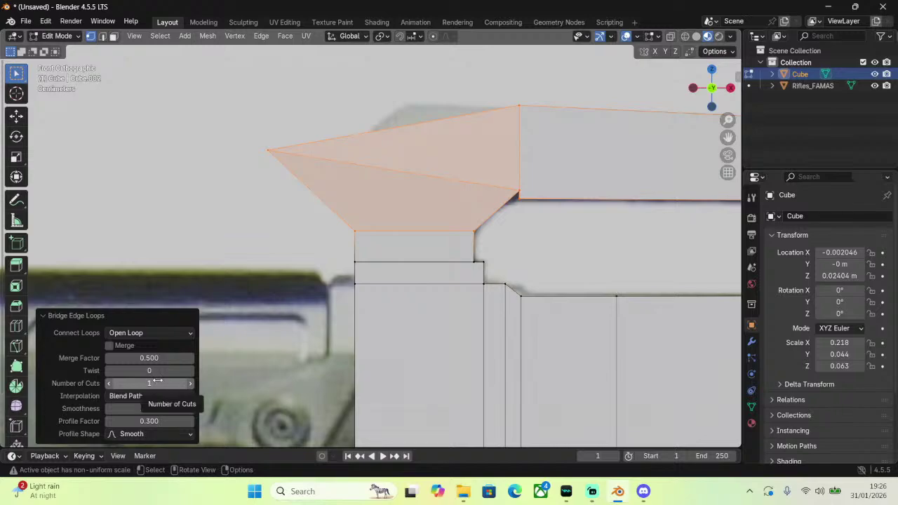
Set the bridge's profile factor to -0.3 and its number of cuts to 2.
click(155, 421)
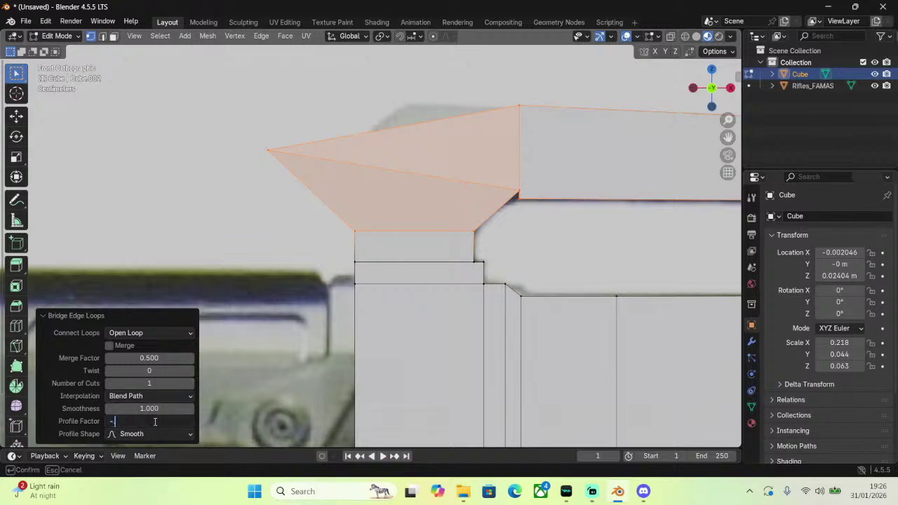
text(-0.3)
key(Return)
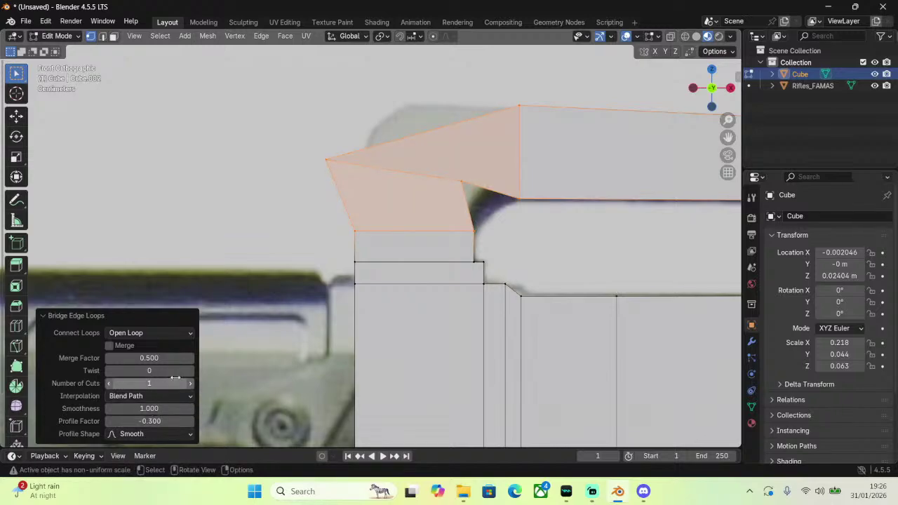
click(190, 382)
click(190, 381)
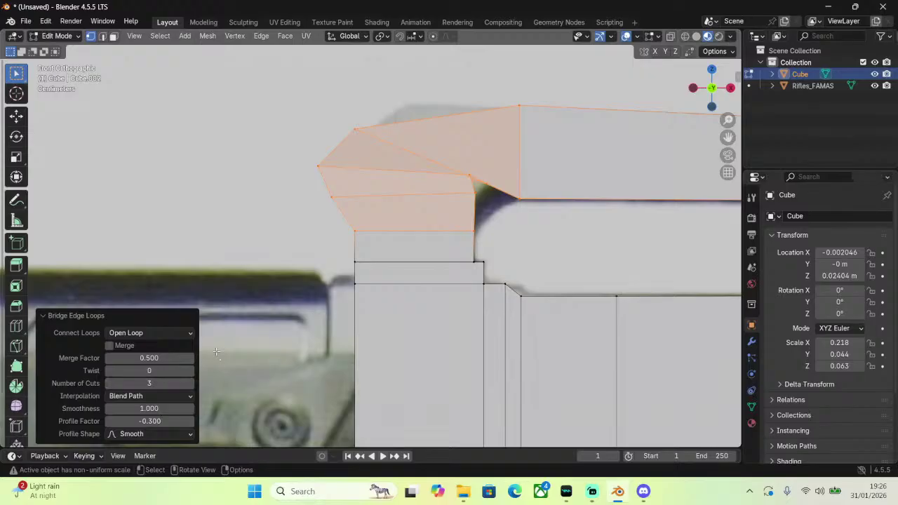
click(109, 383)
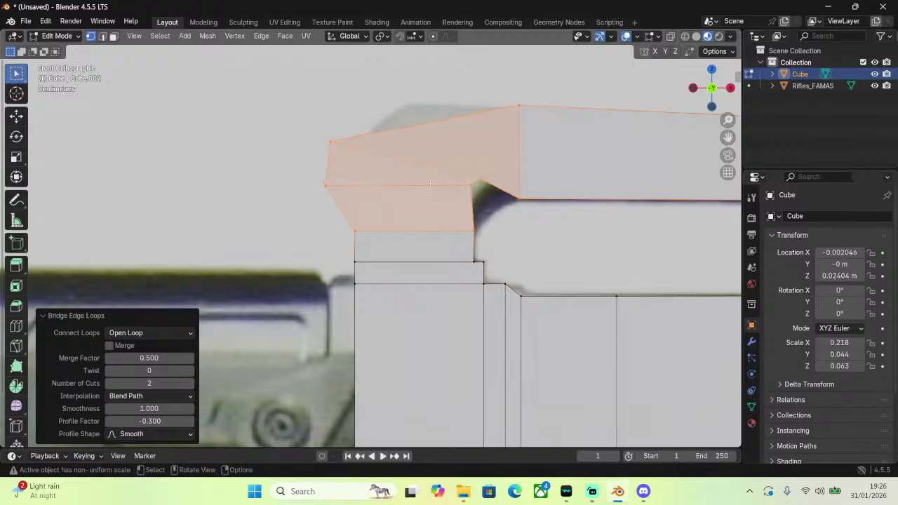
Move the selected corner and handle bar geometry about 0.0059 m in X and 0.0038 m in Z.
key(g)
click(451, 167)
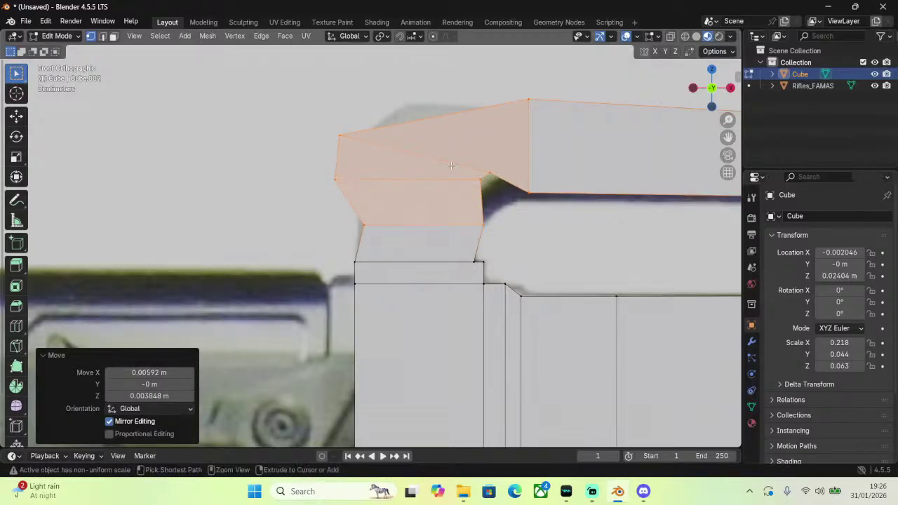
Undo the last move and bridge, and bridge the rear support and handle bar loops again with 1 cut.
key(ctrl+z)
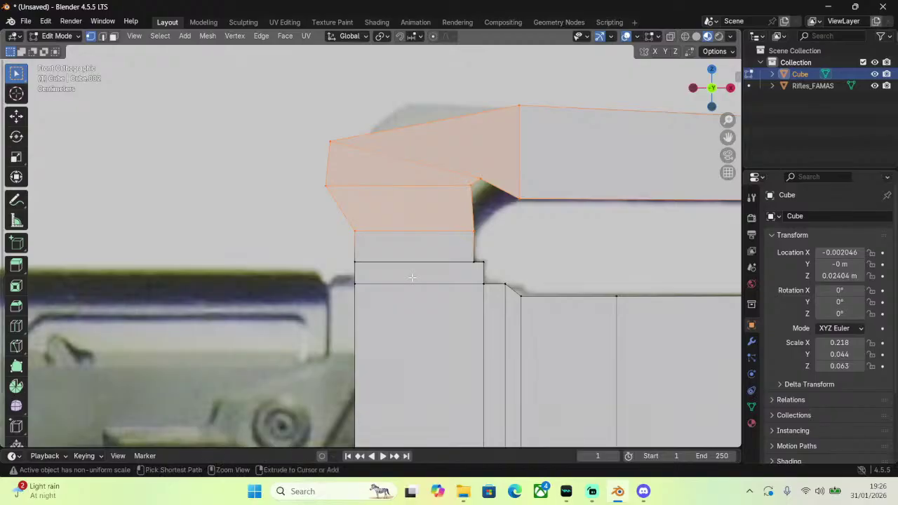
key(ctrl+z)
key(ctrl+e)
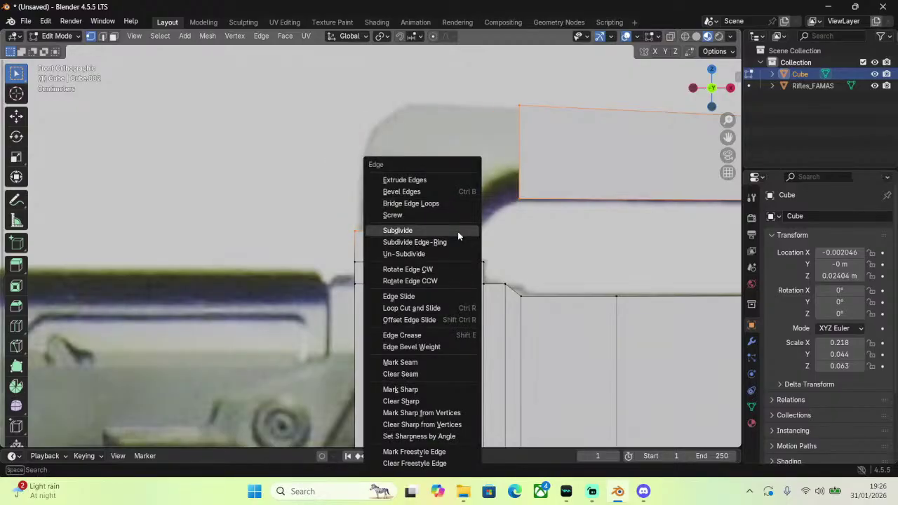
click(434, 203)
mouse_move(187, 425)
mouse_down()
mouse_move(155, 425)
mouse_move(187, 424)
mouse_up()
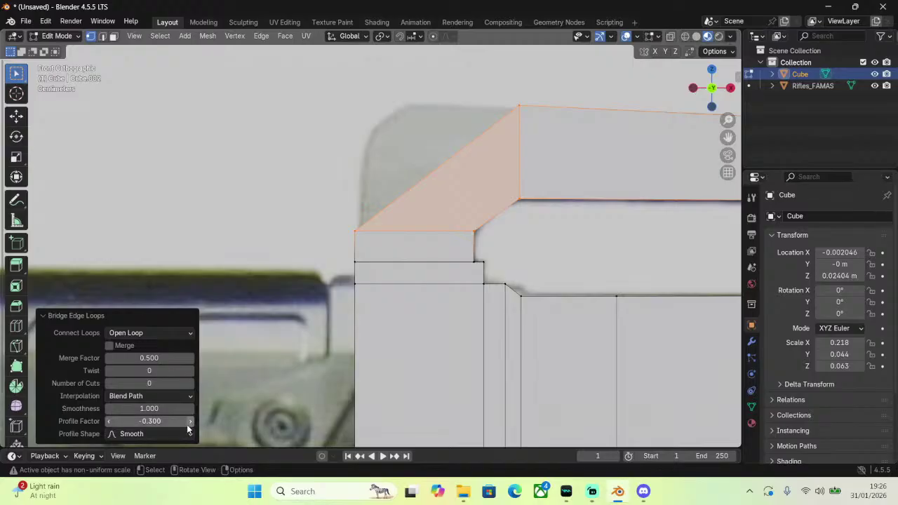
click(191, 384)
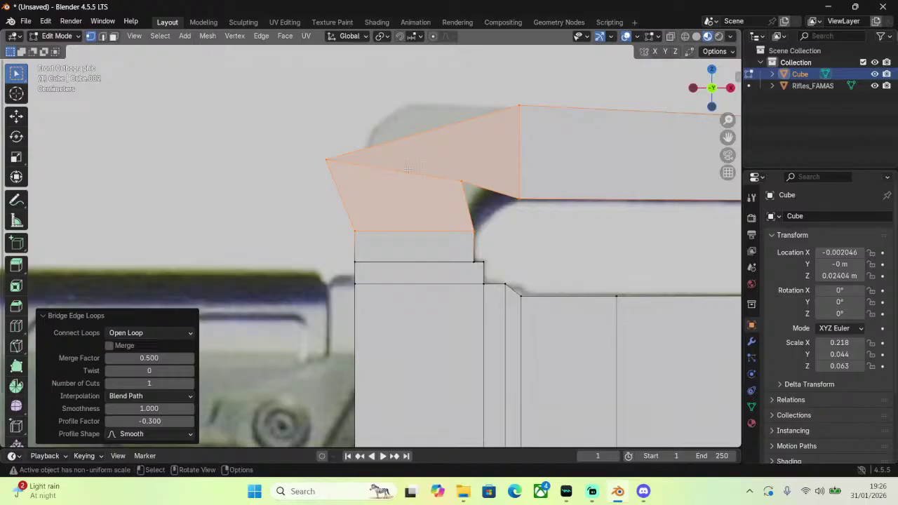
Try the Sphere and Root profile shapes on the bridge and return it to Smooth.
click(144, 433)
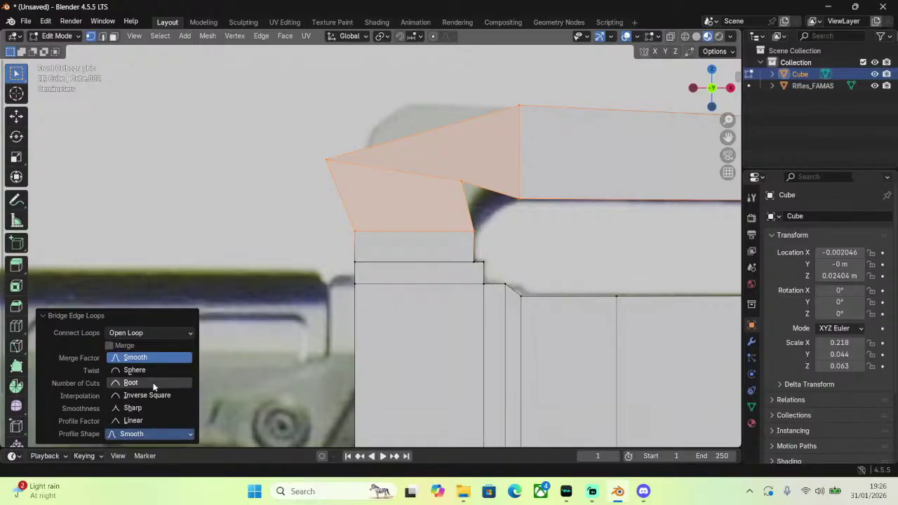
click(155, 370)
click(143, 433)
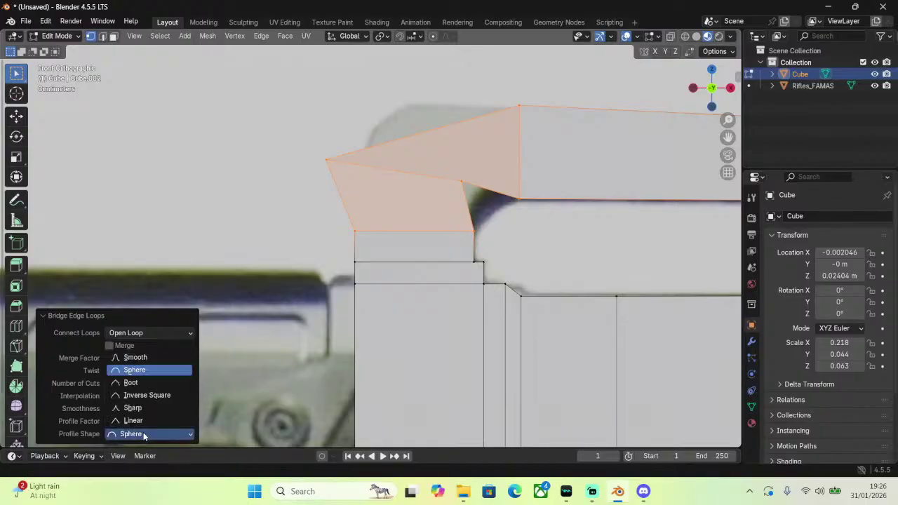
click(140, 383)
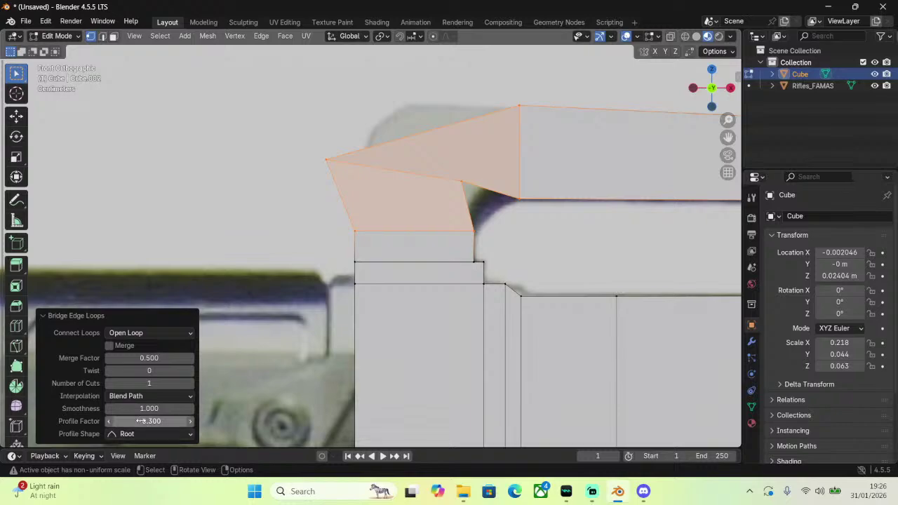
click(126, 433)
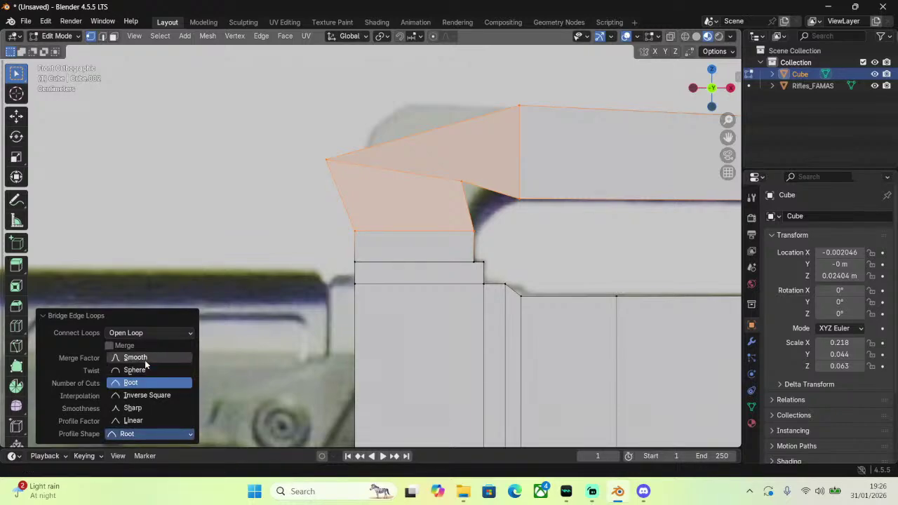
click(144, 359)
Merge the bridged loops and move the merged corner about -0.018 m in X and 0.019 m in Z.
click(110, 347)
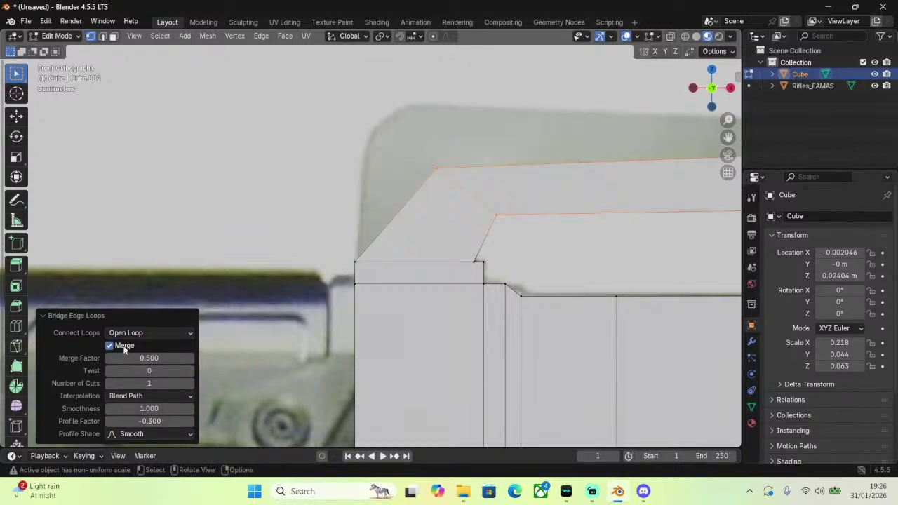
scroll(571, 301, down, 6)
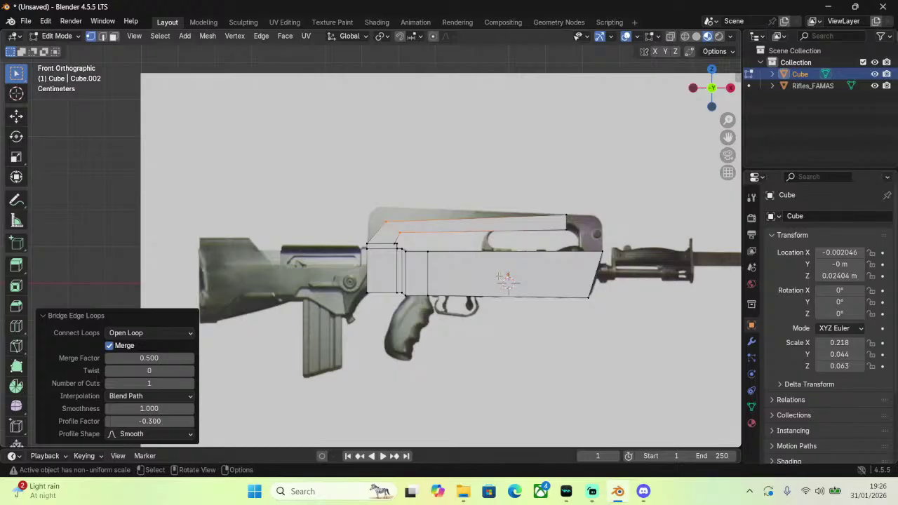
scroll(495, 272, up, 8)
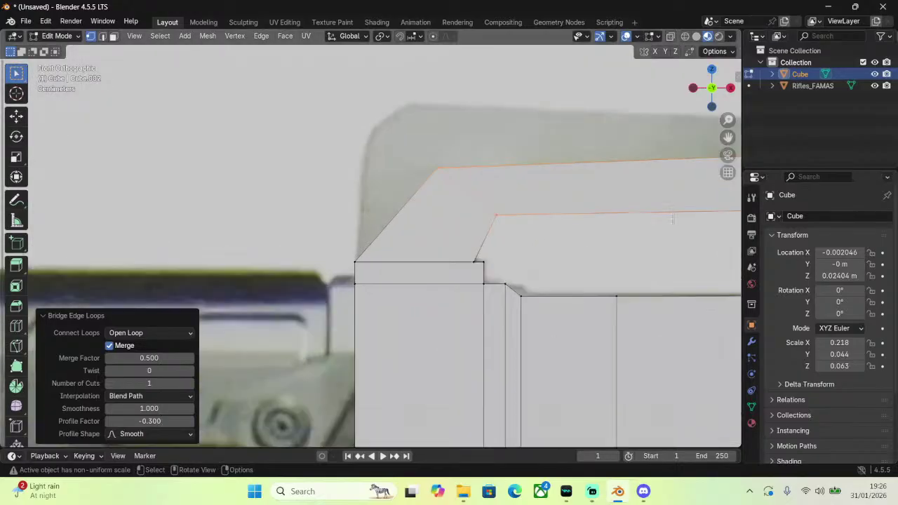
key(g)
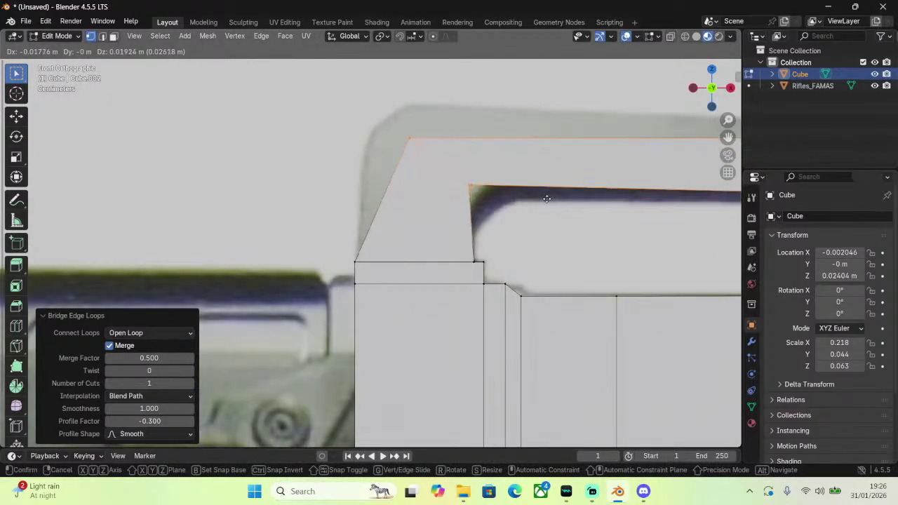
click(546, 198)
Scale the merged corner loop to about 2.04 and move it about -0.0012 m in X and 0.0018 m in Z.
key(s)
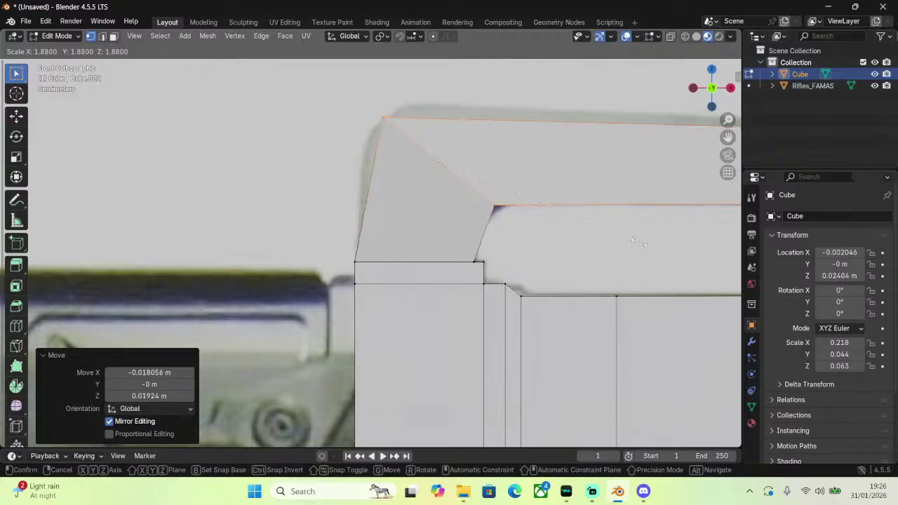
click(647, 247)
key(g)
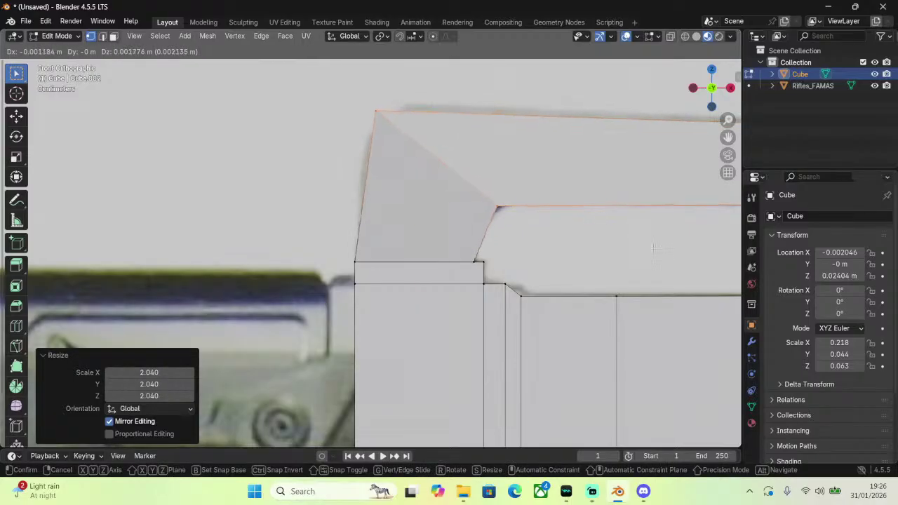
click(650, 245)
Move only the handle's upper rear corner vertices about 0.0038 m in X and 0.0027 m in Z, with X-ray on.
scroll(651, 320, down, 2)
scroll(639, 239, up, 2)
scroll(639, 238, up, 2)
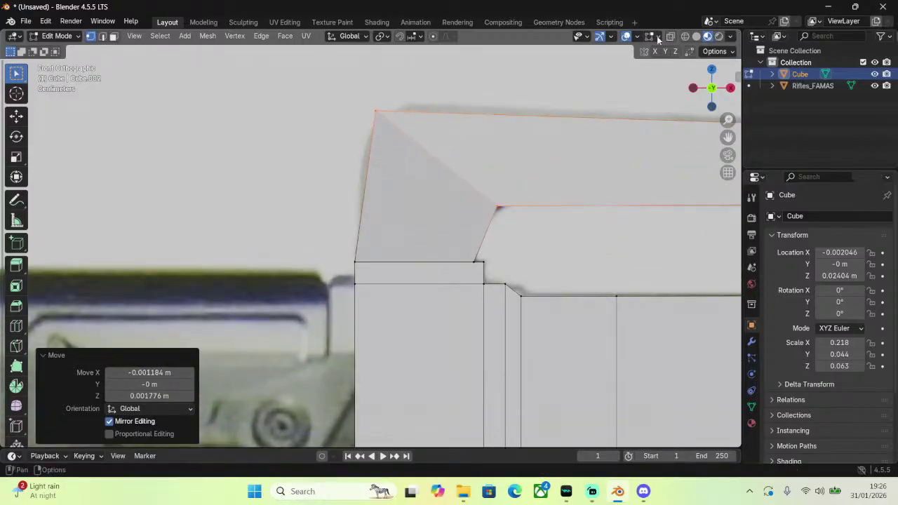
click(685, 36)
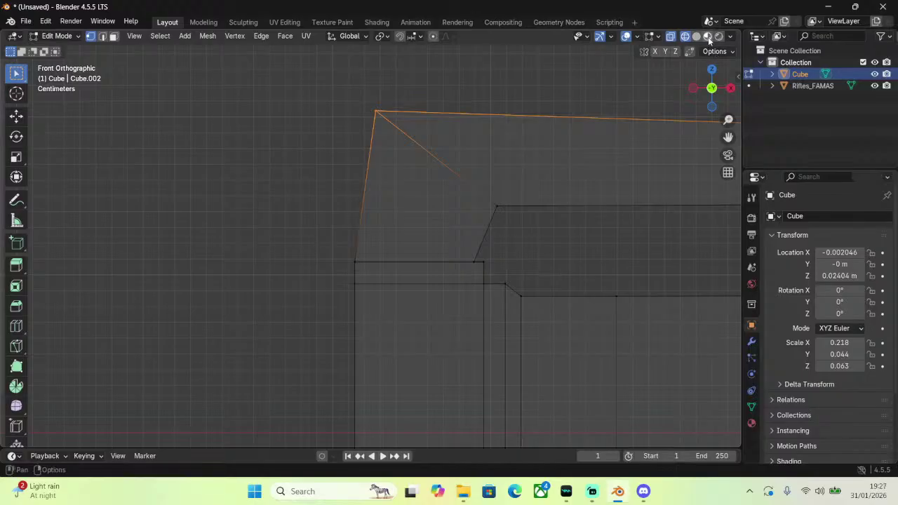
click(707, 35)
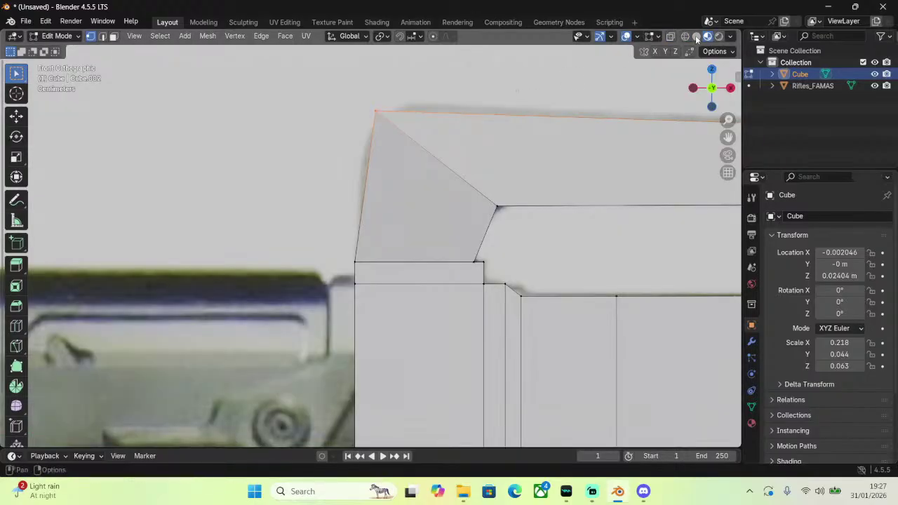
key(g)
click(446, 160)
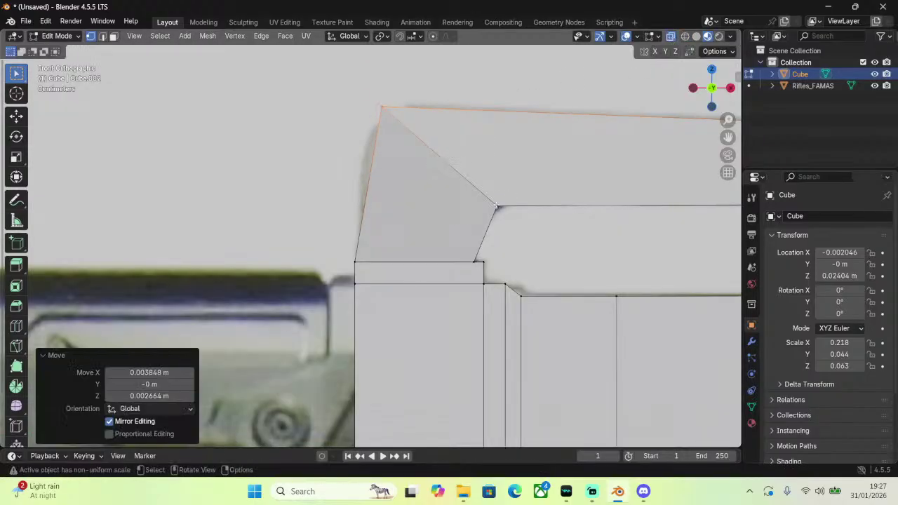
Move the handle's inner rear corner vertices about -0.0056 m in X and -0.0041 m in Z.
click(496, 207)
key(g)
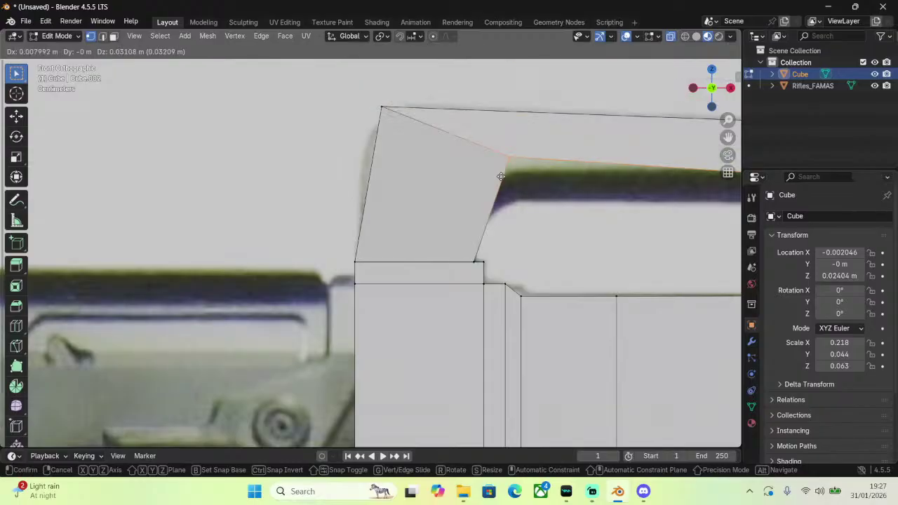
click(479, 231)
Raise the handle bar's front end about 0.0005 m in Z, scale it to about 1.047, and clear the selection.
scroll(479, 231, down, 3)
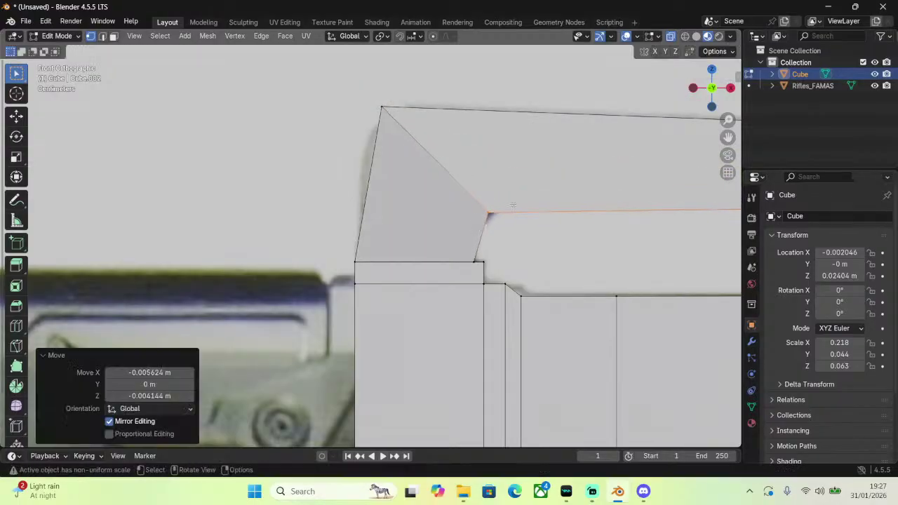
shift+middle_drag(711, 351, 343, 327)
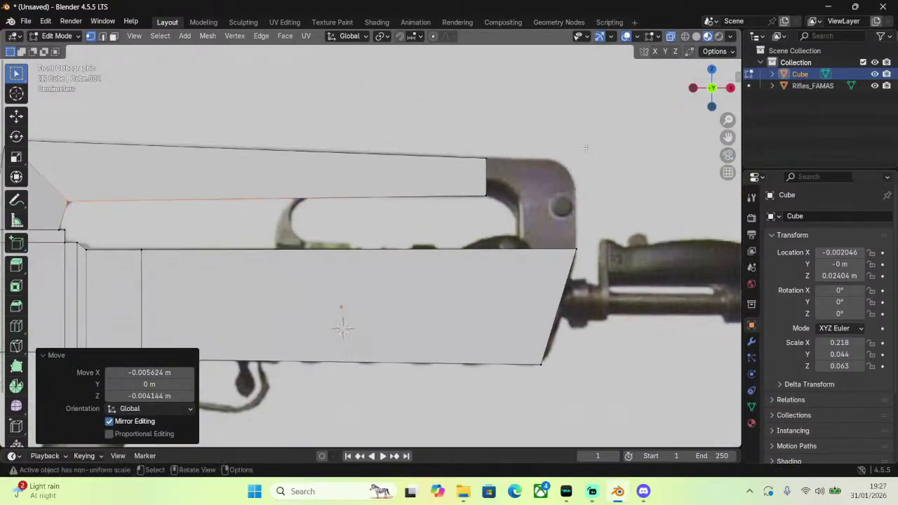
click(533, 205)
key(g)
click(533, 205)
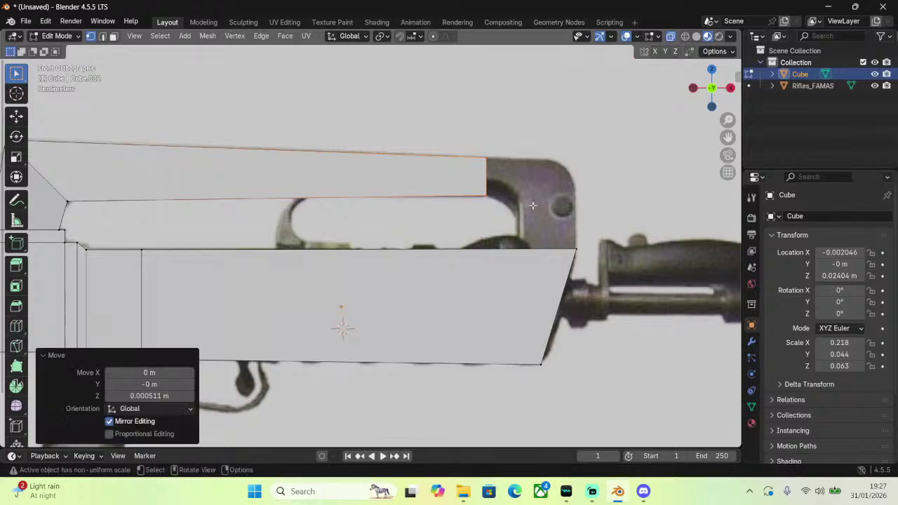
key(s)
click(530, 189)
scroll(530, 188, down, 4)
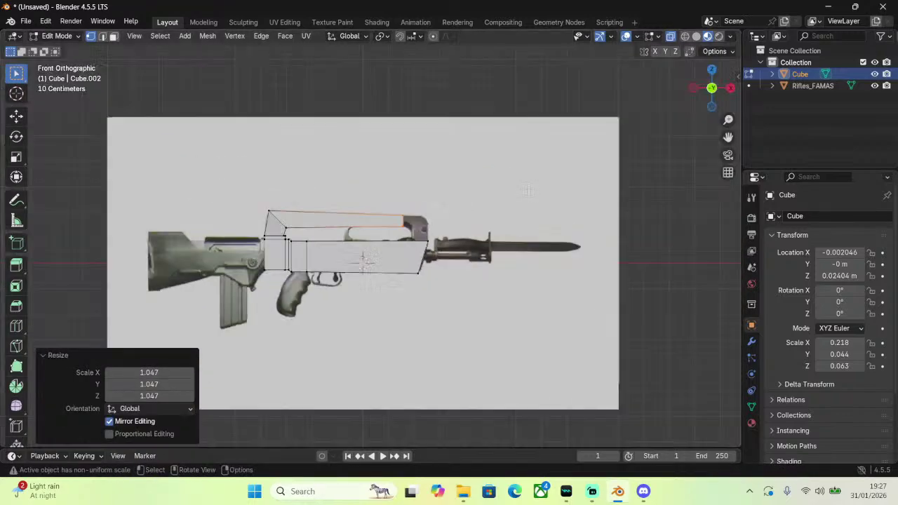
click(473, 124)
Select the long top face of the receiver's front section in face select mode.
scroll(473, 124, up, 5)
scroll(471, 202, up, 3)
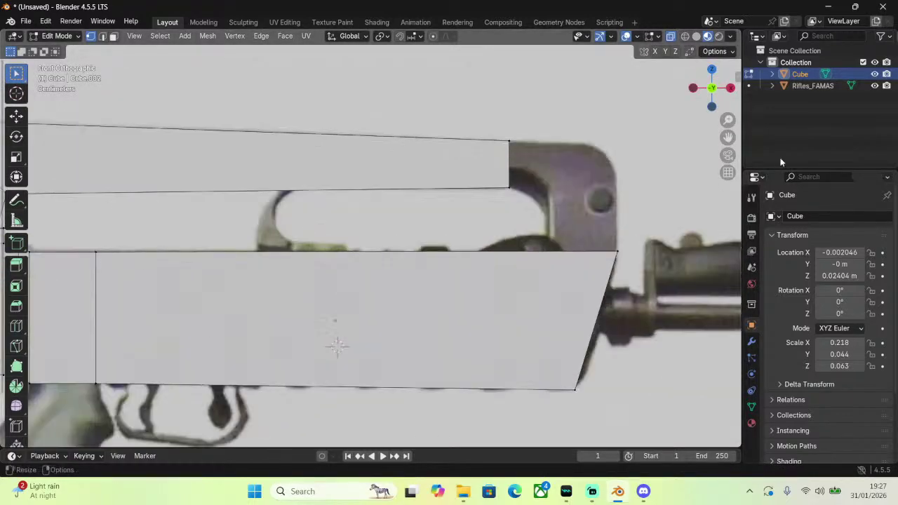
drag(728, 138, 595, 139)
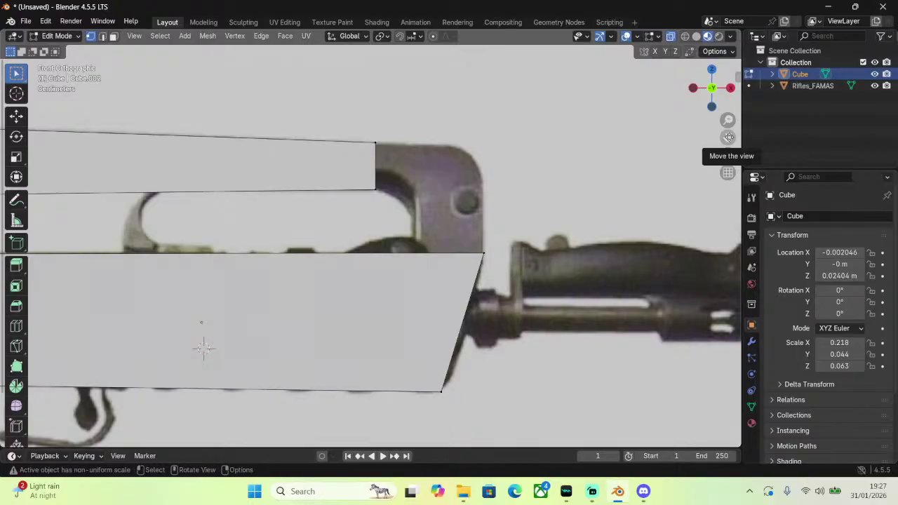
scroll(459, 164, up, 2)
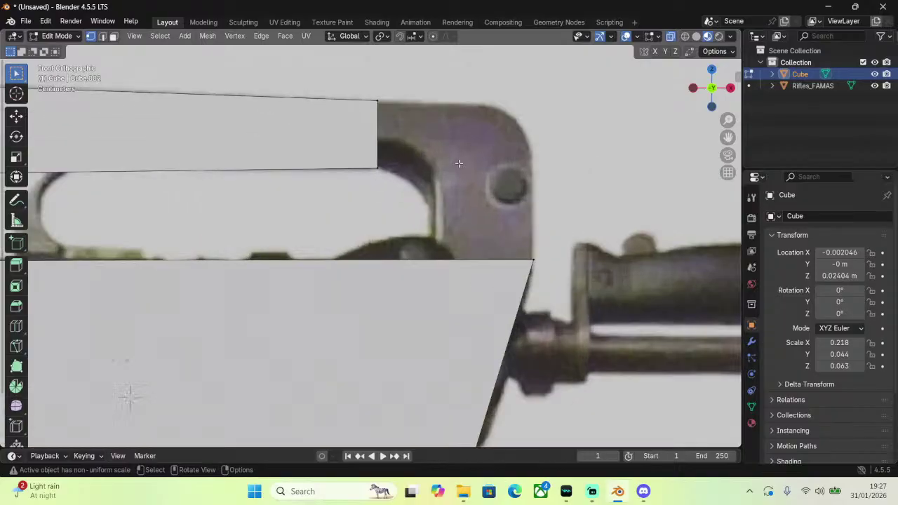
middle_drag(501, 181, 206, 122)
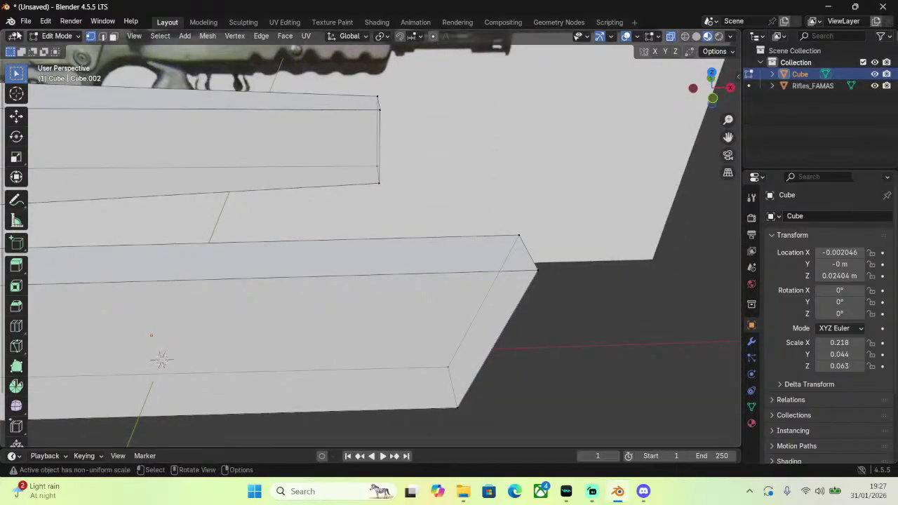
key(2)
key(3)
scroll(247, 225, down, 2)
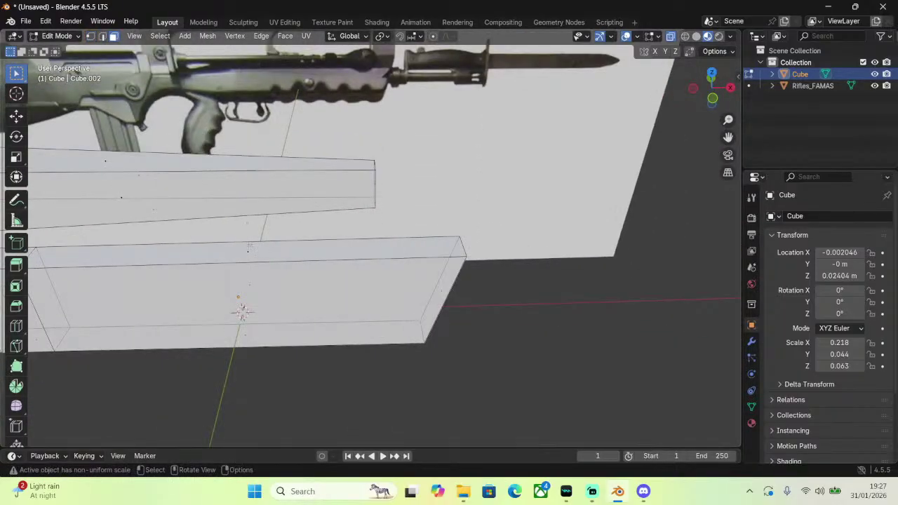
click(251, 242)
click(91, 36)
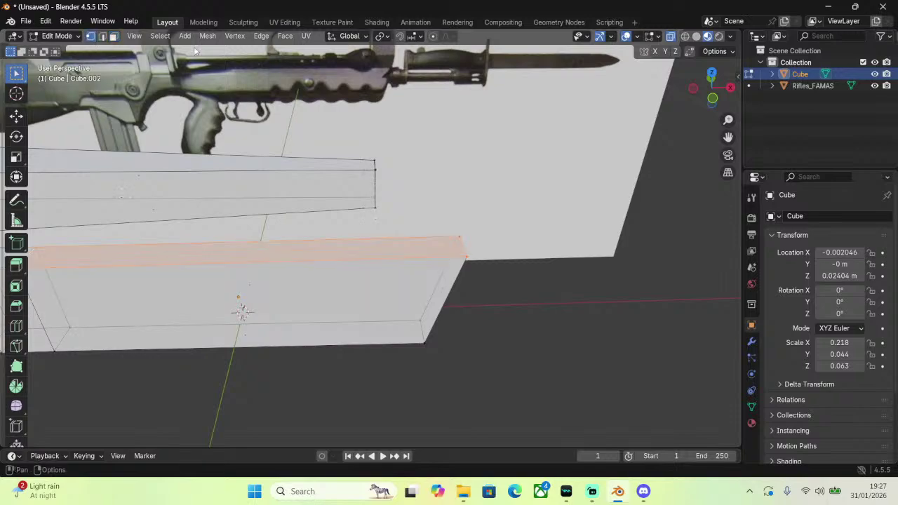
click(113, 36)
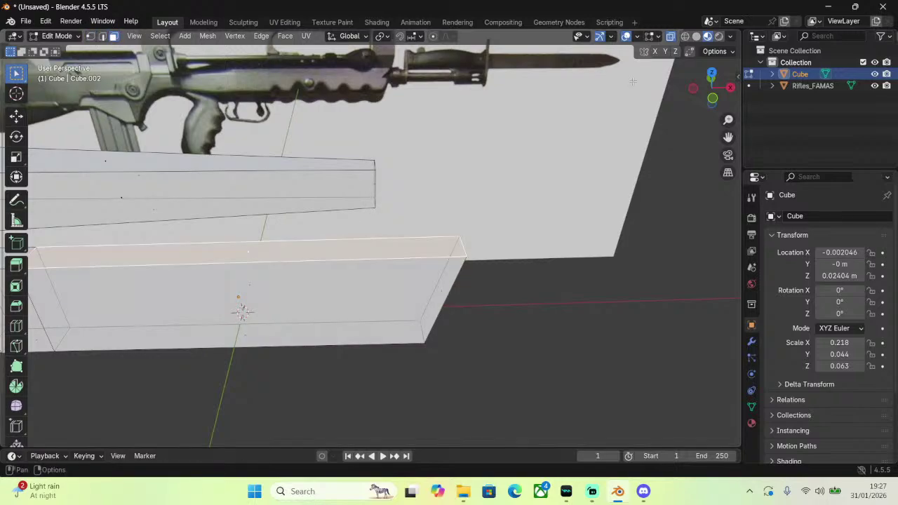
click(712, 98)
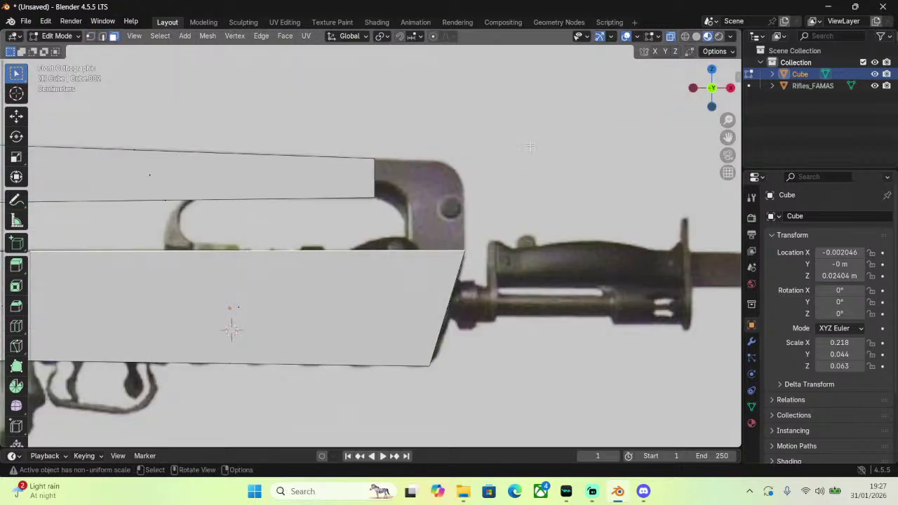
middle_drag(530, 146, 444, 189)
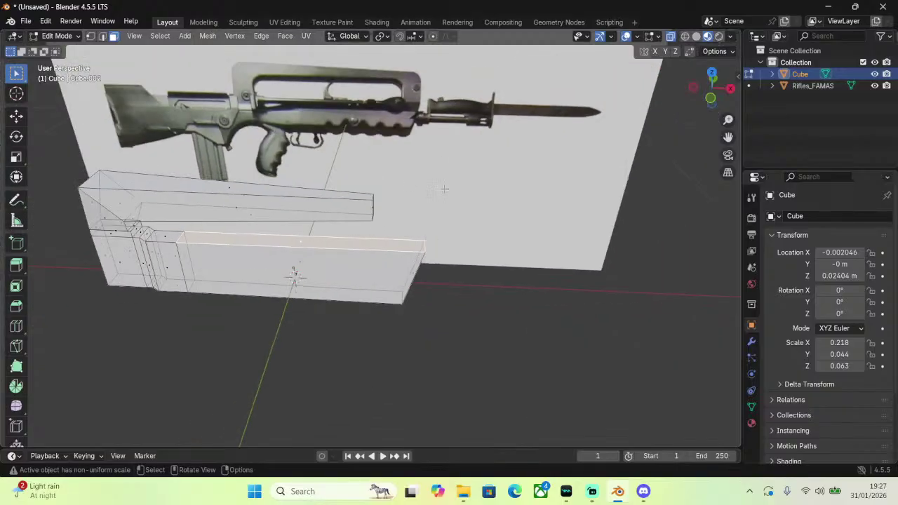
scroll(445, 210, up, 2)
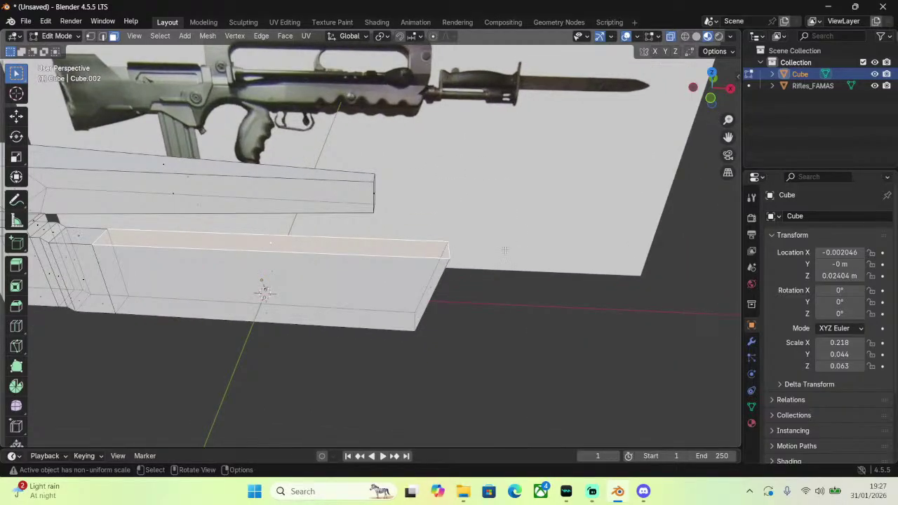
Try scaling the receiver's long top face to about 0.605 along X, and undo it.
key(s)
key(x)
click(412, 252)
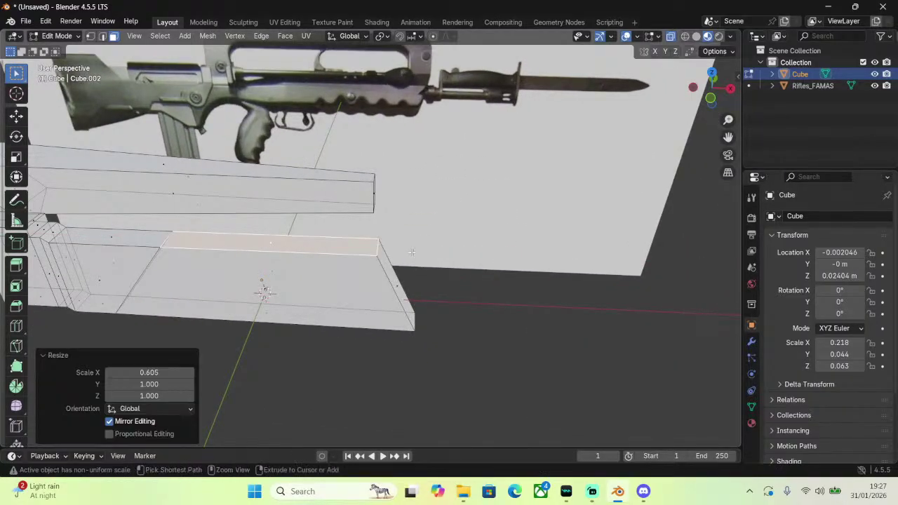
key(ctrl+z)
Extrude the receiver's long top face in place and scale the new face to about 0.106 along X.
key(e)
right_click(411, 252)
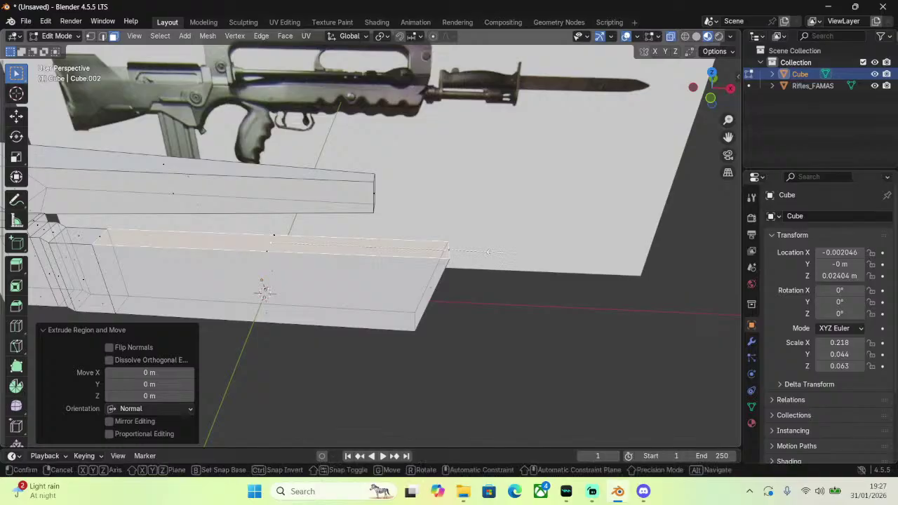
key(s)
key(x)
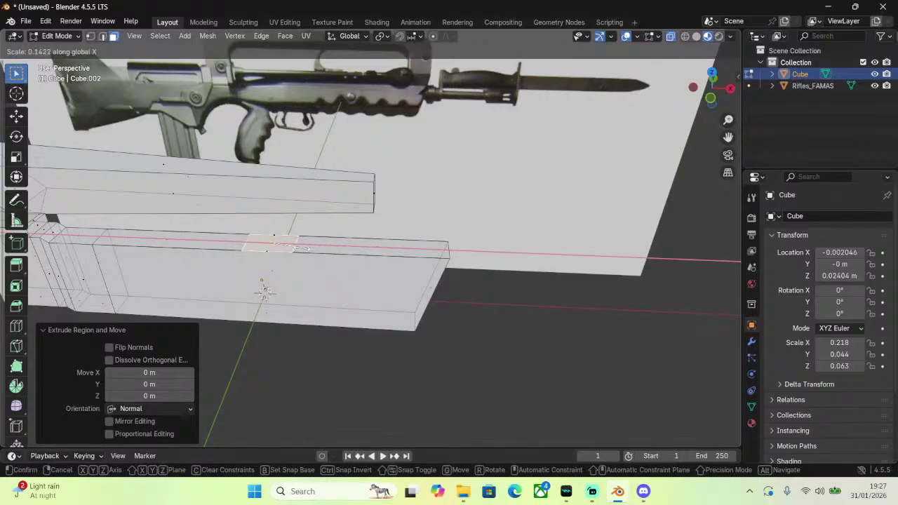
click(295, 245)
In front view, move the scaled face about 0.206 m along X, under the reference's front handle support.
scroll(295, 246, up, 2)
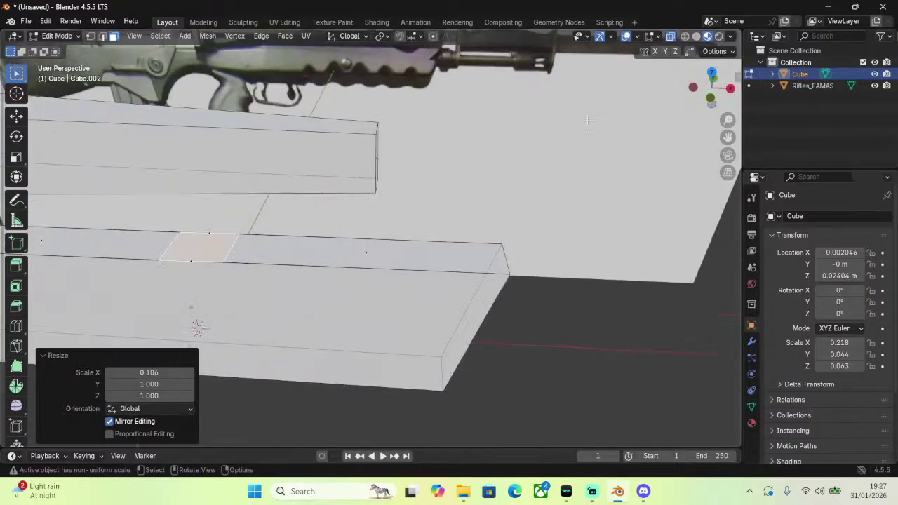
click(710, 103)
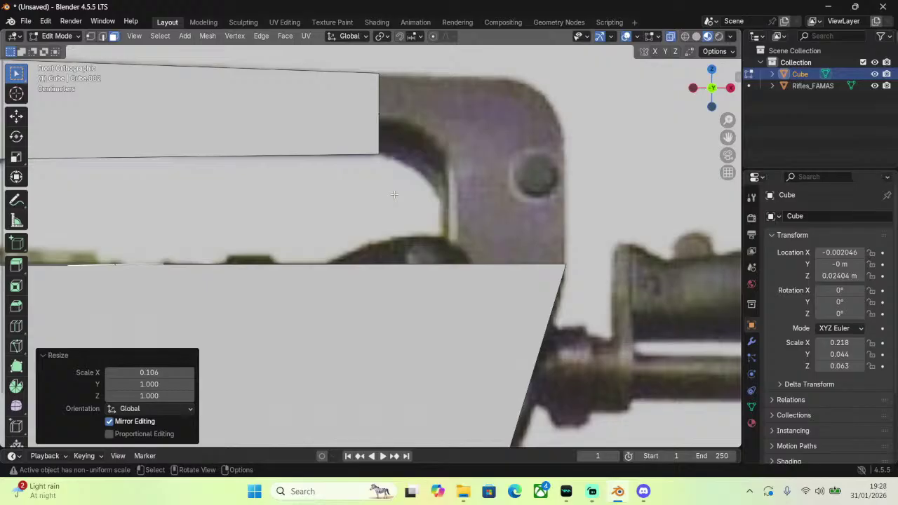
key(g)
key(x)
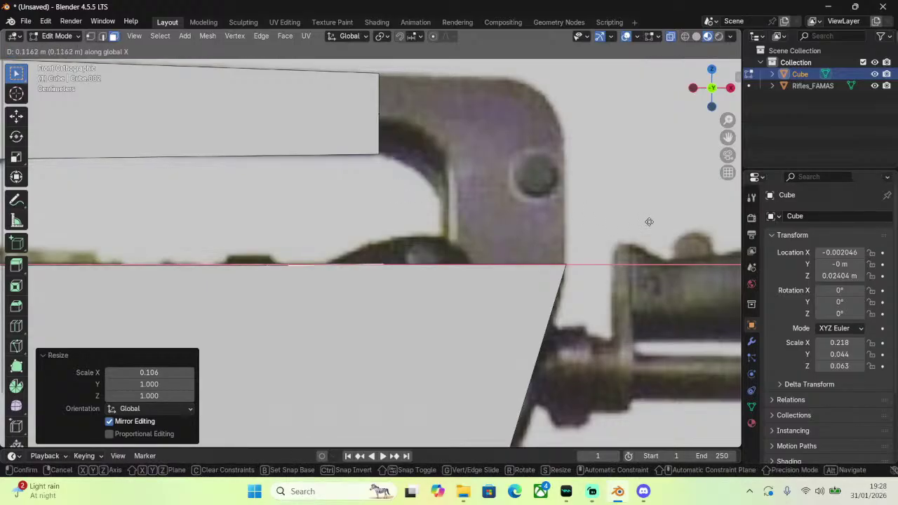
click(46, 219)
Scale the support's base face to about 1.26 along X so it reaches the receiver's front corner.
scroll(711, 139, up, 3)
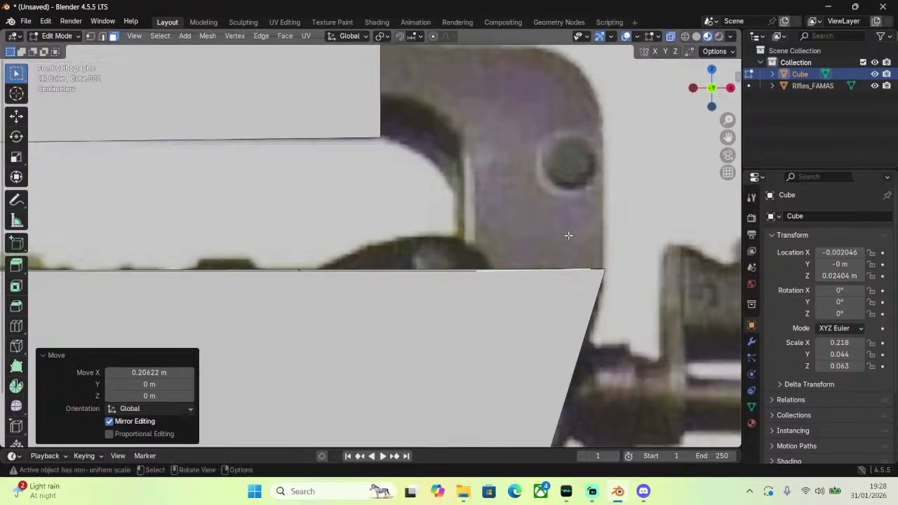
drag(727, 137, 558, 106)
scroll(547, 154, up, 3)
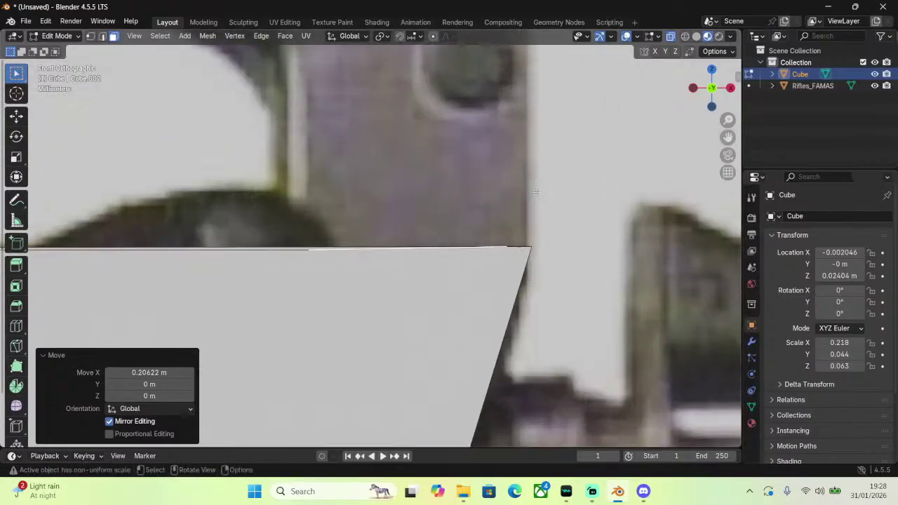
key(s)
key(x)
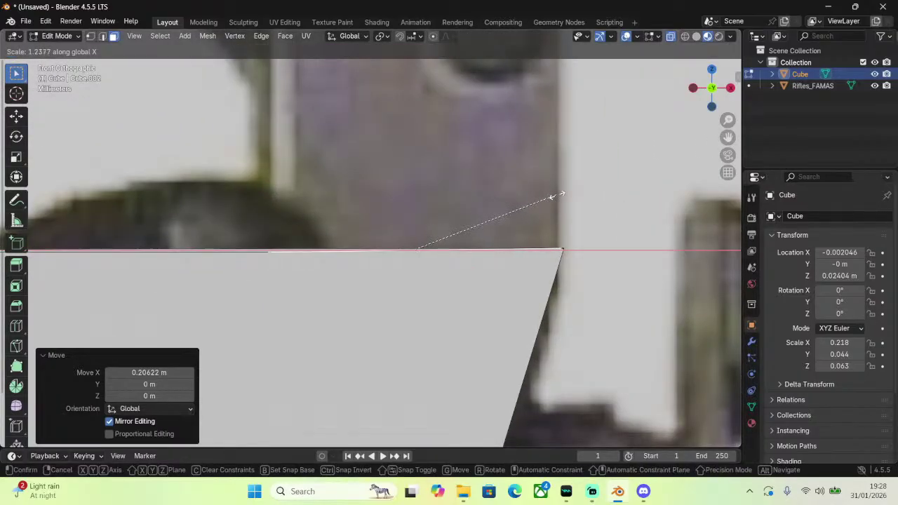
click(559, 195)
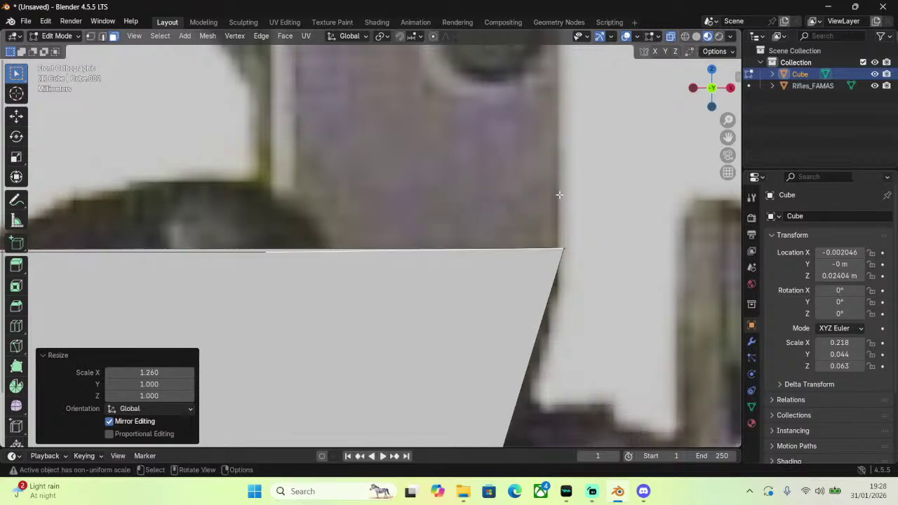
Merge the overlapping vertices at the receiver's top front corner by distance, with a merge distance of 0.49 m.
key(m)
click(520, 207)
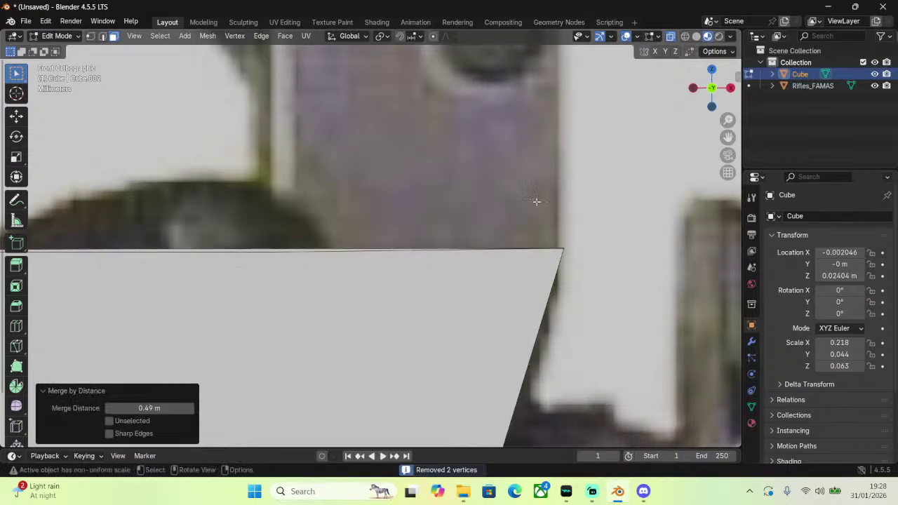
middle_drag(520, 207, 790, 101)
click(586, 237)
In front view, raise the support base's rear vertices about 0.0007 m in Z, level with the receiver's top edge.
click(711, 87)
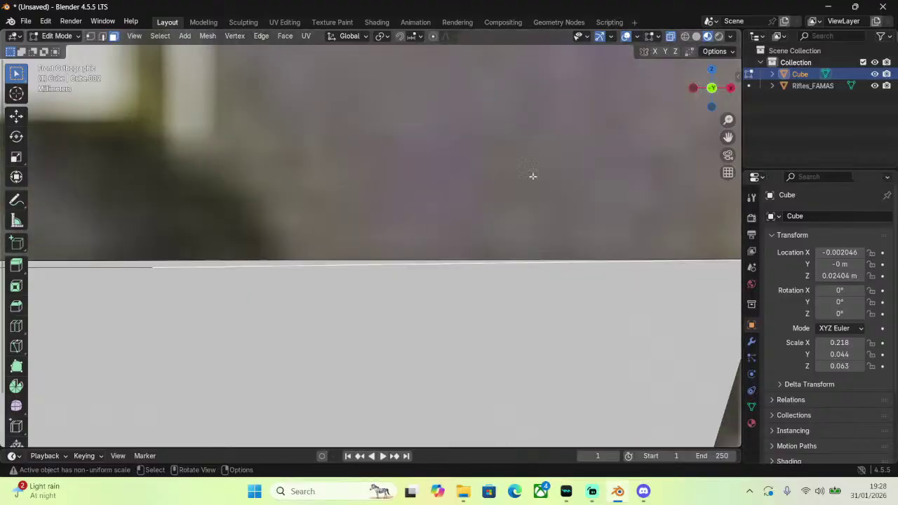
scroll(469, 176, down, 1)
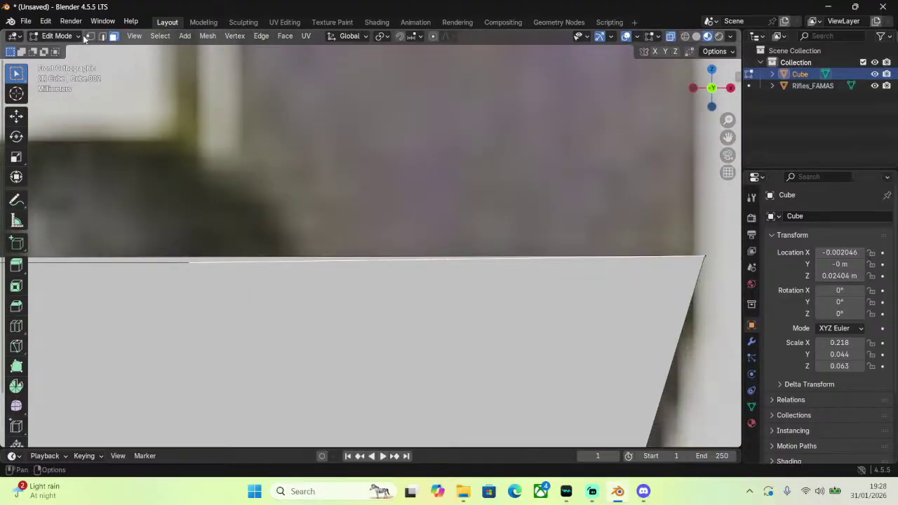
key(1)
key(b)
drag(189, 260, 201, 253)
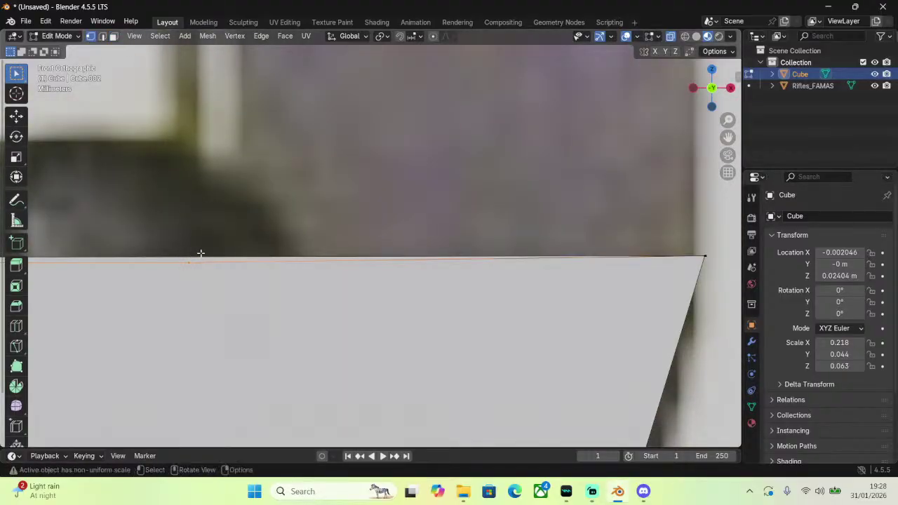
key(g)
key(z)
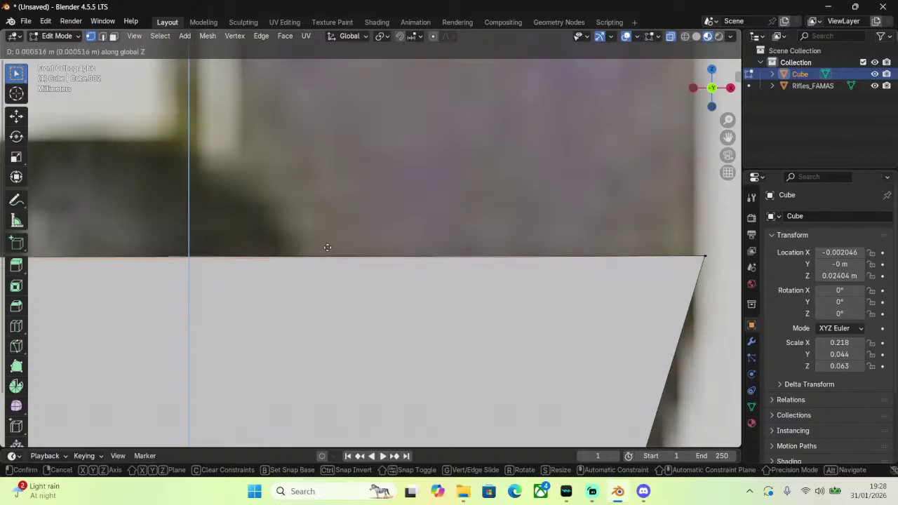
click(328, 246)
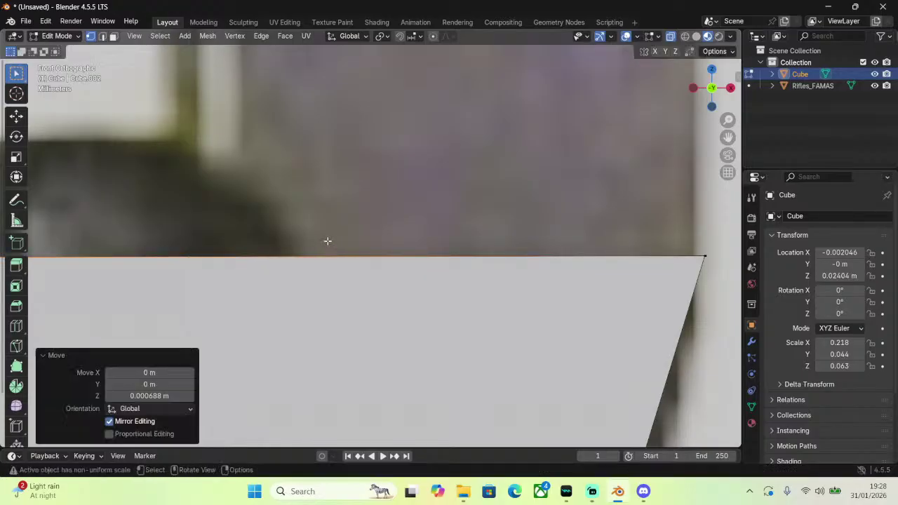
Check the division of the receiver's top by selecting its long rear face and short front face in face select mode.
middle_drag(327, 240, 449, 231)
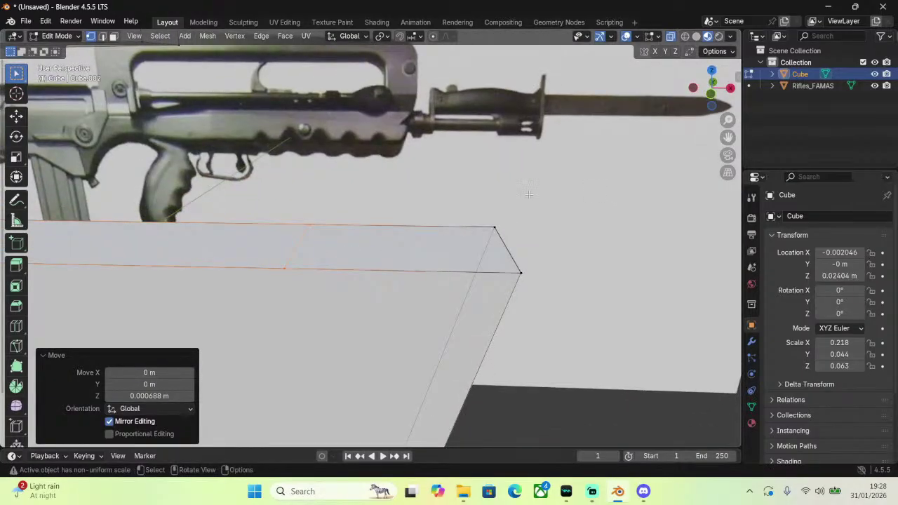
click(113, 36)
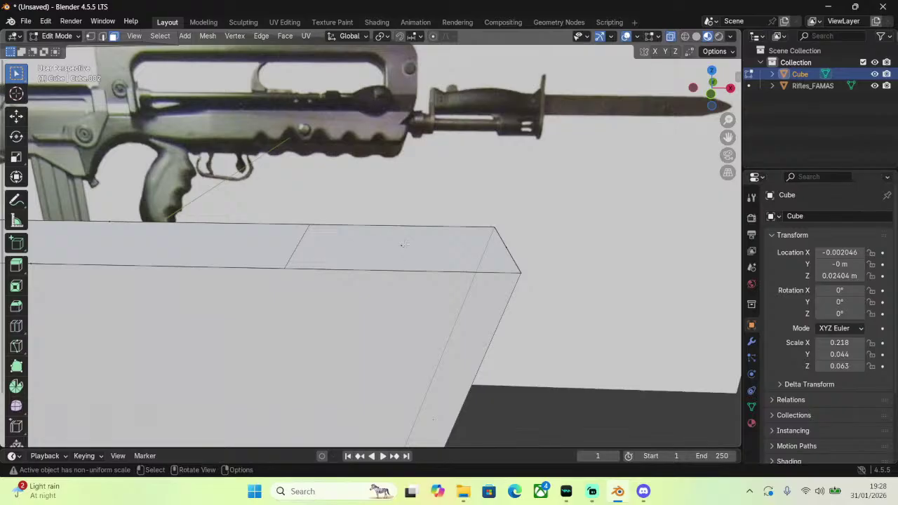
middle_drag(405, 244, 199, 236)
click(199, 237)
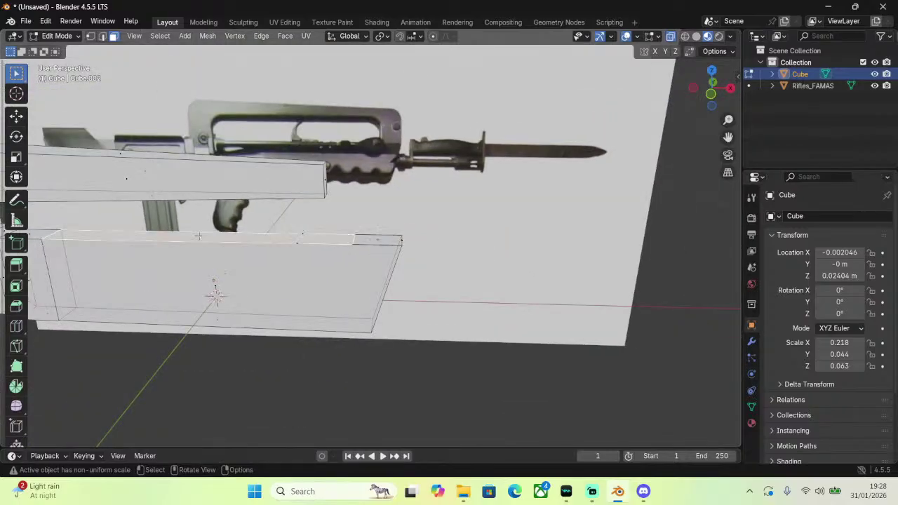
scroll(376, 241, up, 3)
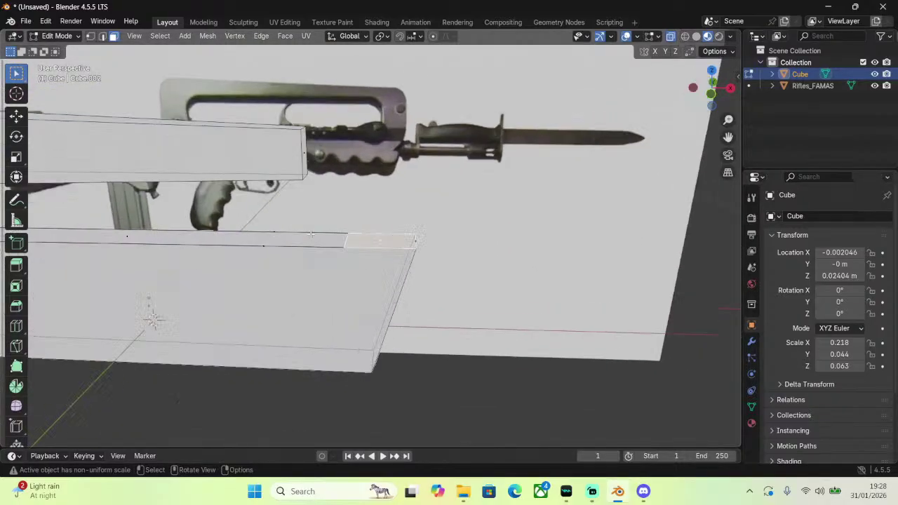
middle_drag(376, 241, 312, 271)
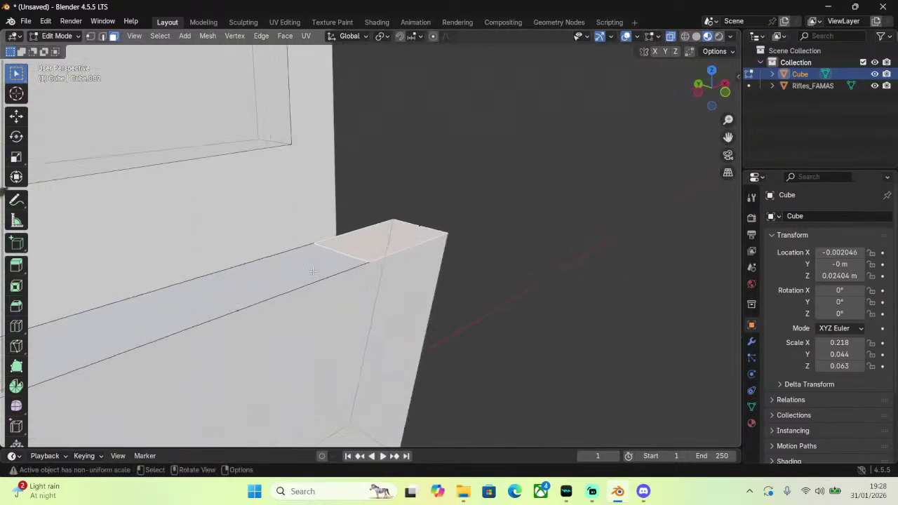
Try moving the sliver face on the receiver's far top edge about 0.0037 m in X, 0.0187 m in Y and 0.0281 m in Z.
click(89, 36)
click(247, 301)
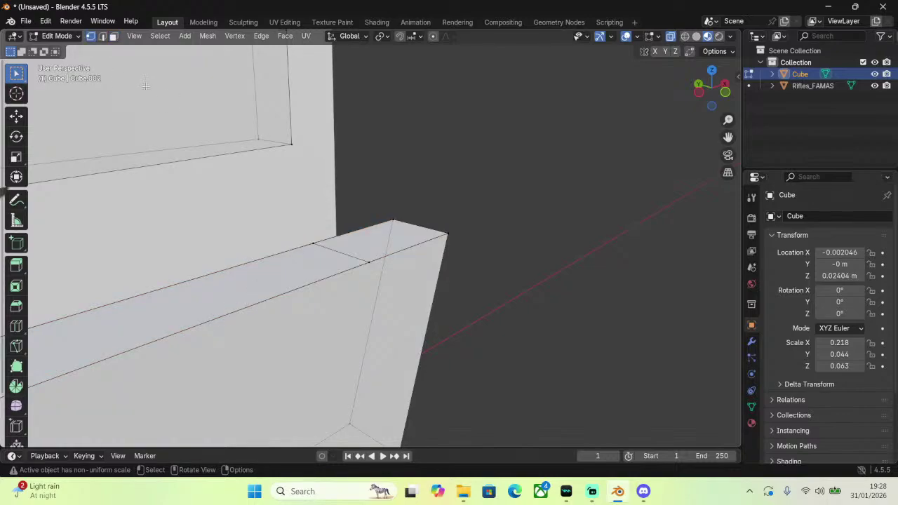
key(3)
middle_drag(298, 184, 389, 247)
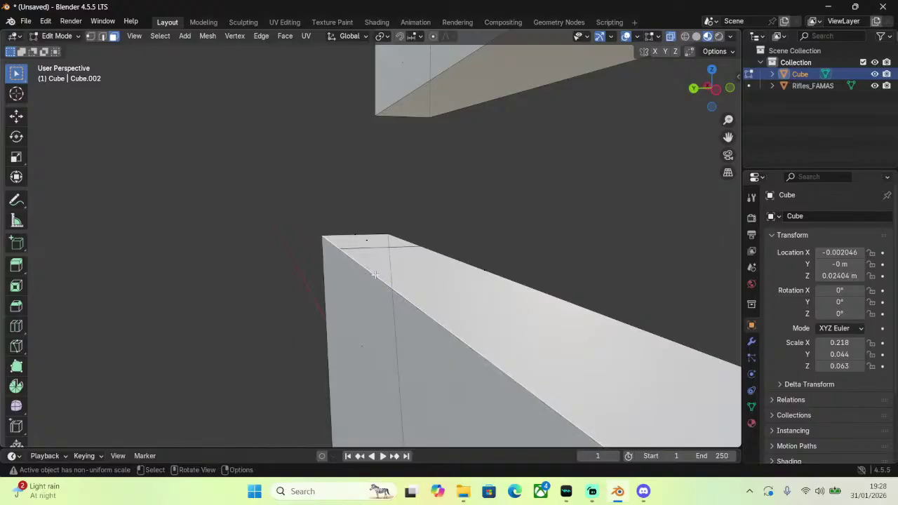
middle_drag(433, 268, 116, 260)
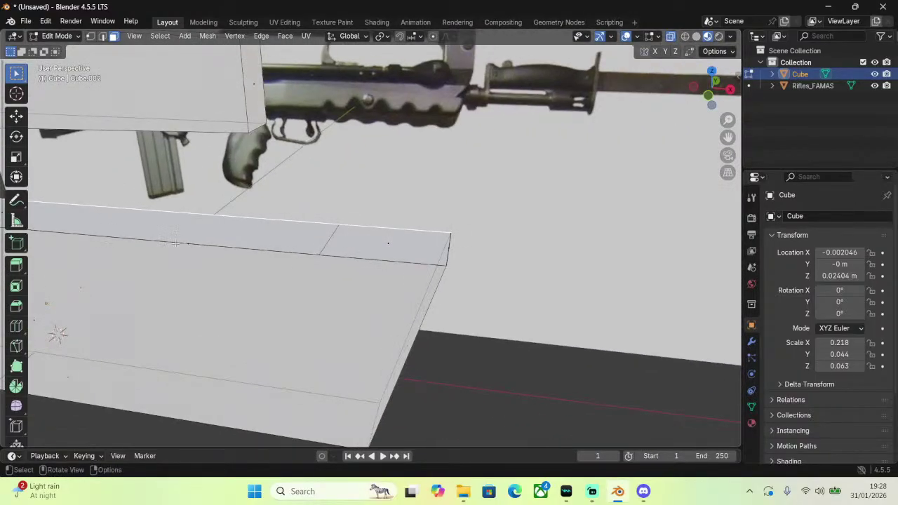
middle_drag(175, 243, 311, 336)
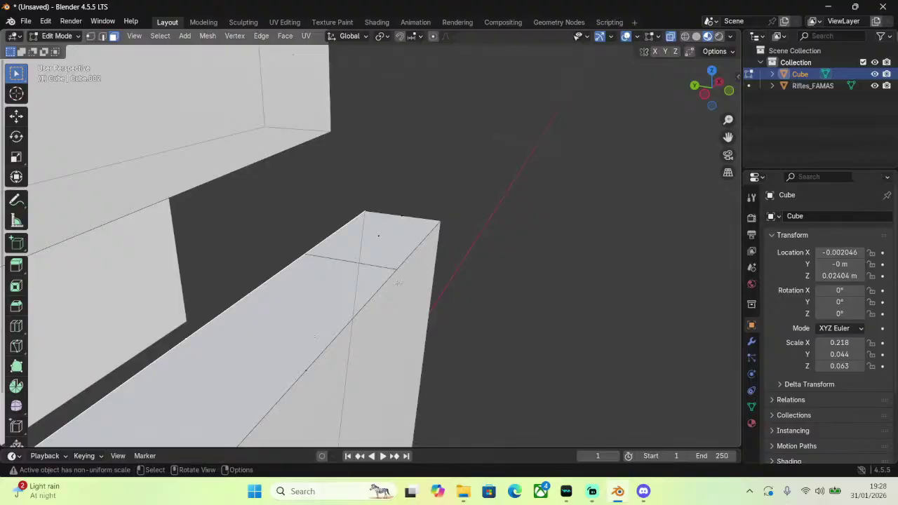
key(g)
click(341, 179)
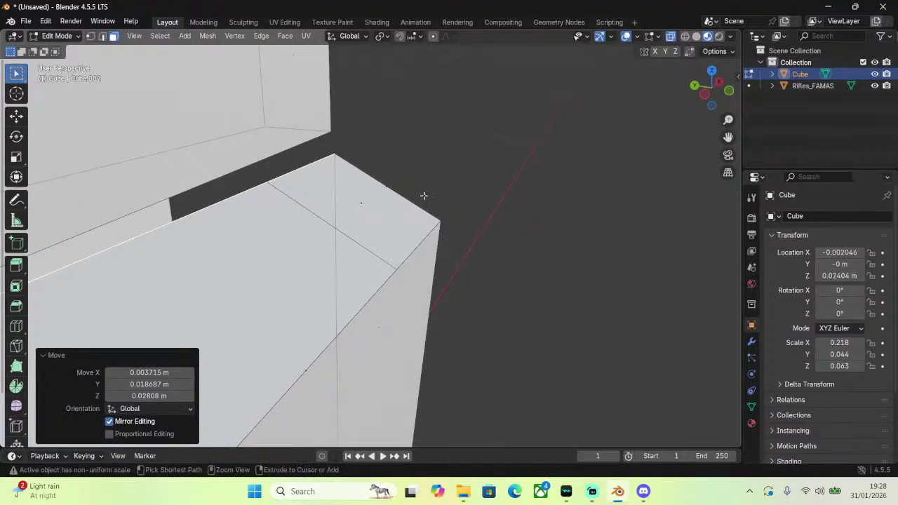
Select the sliver faces along the receiver's two long top edges, try Dissolve Faces on them, and delete them.
middle_drag(423, 195, 360, 277)
click(321, 255)
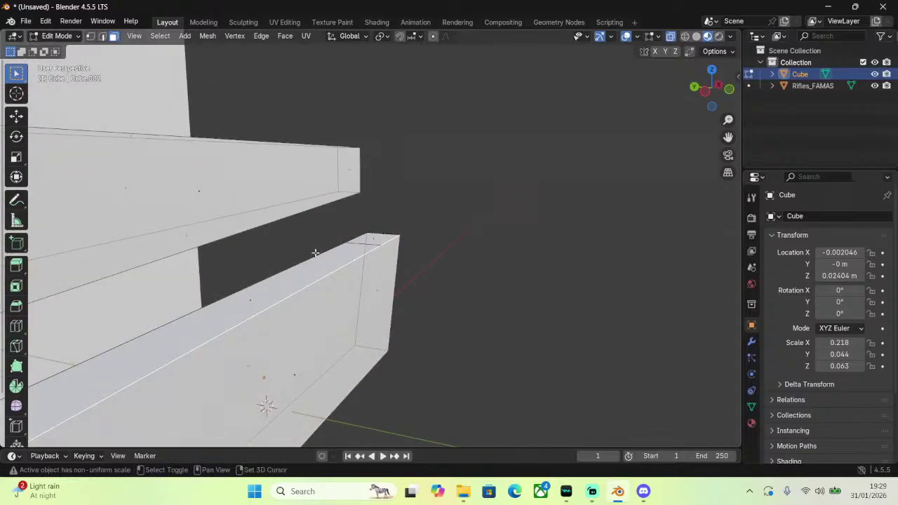
click(315, 251)
right_click(325, 252)
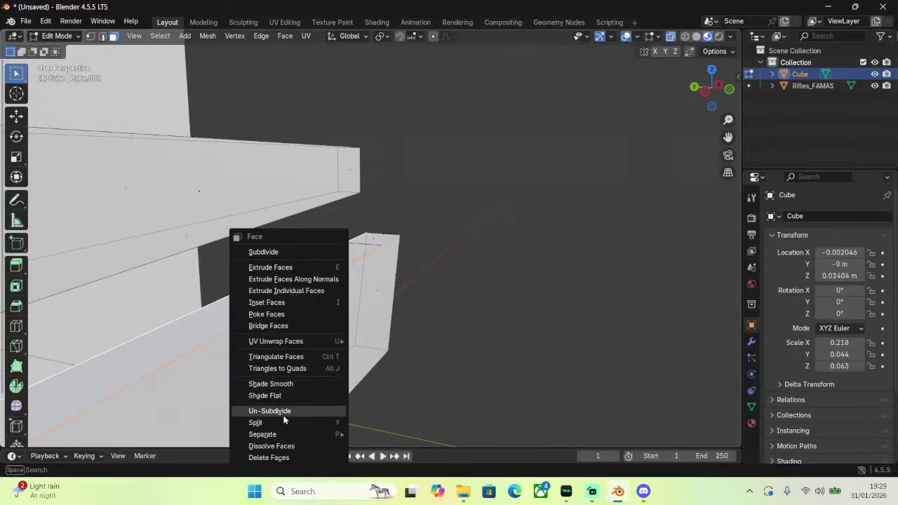
click(283, 446)
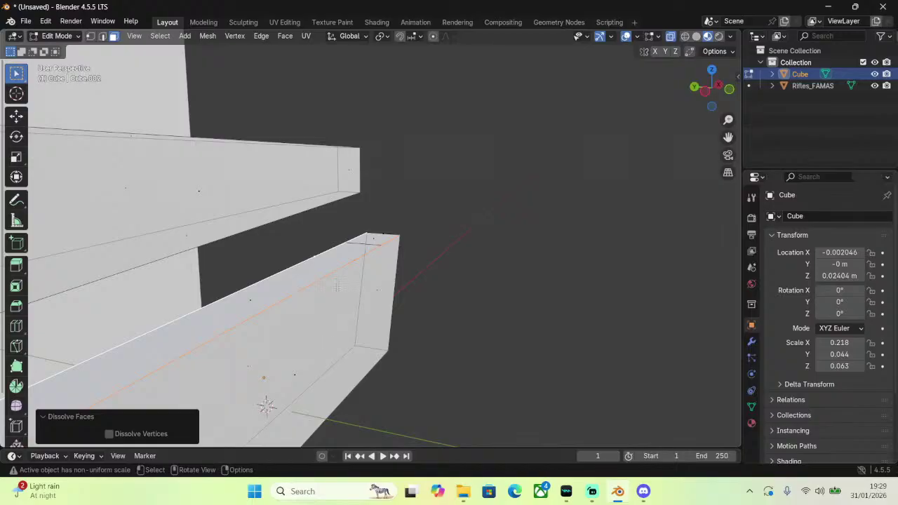
middle_drag(338, 286, 183, 416)
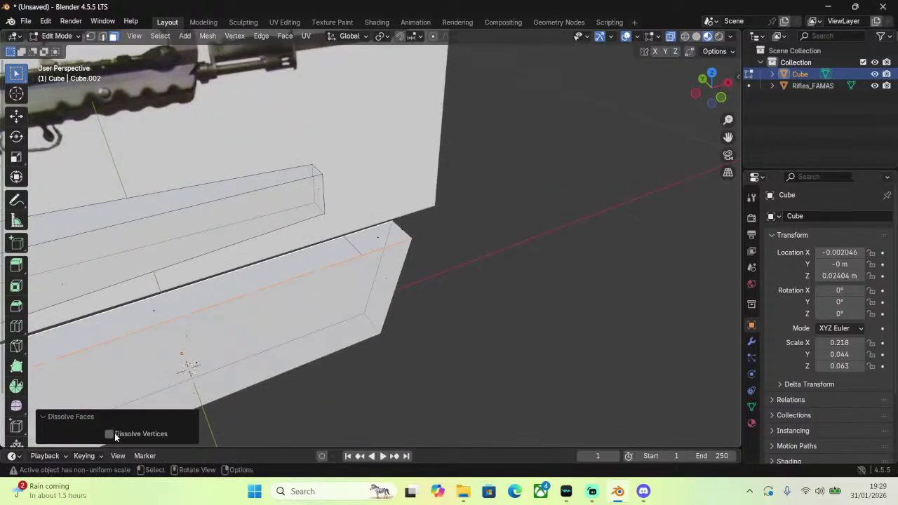
key(ctrl+f)
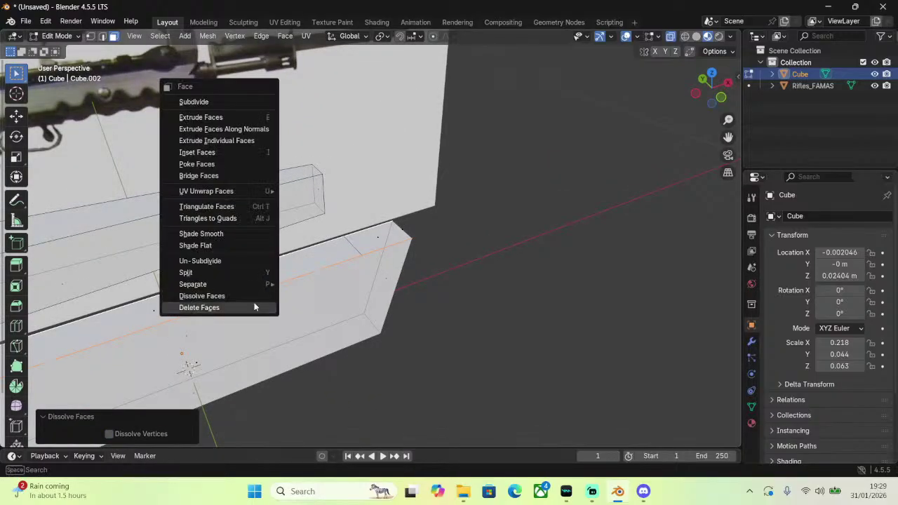
click(254, 294)
key(ctrl+f)
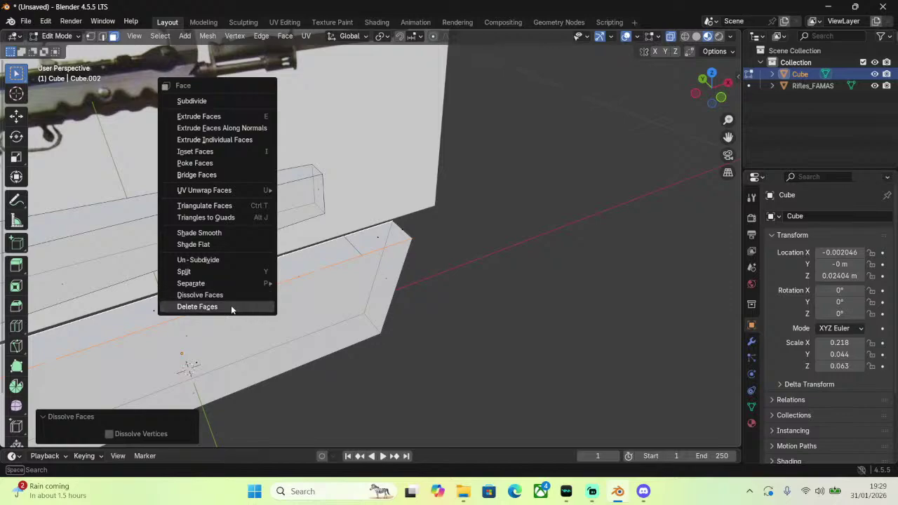
click(230, 307)
Move the receiver's long top face about 0.054 m in X, 0.095 m in Y and 0.036 m in Z.
middle_drag(230, 306, 161, 259)
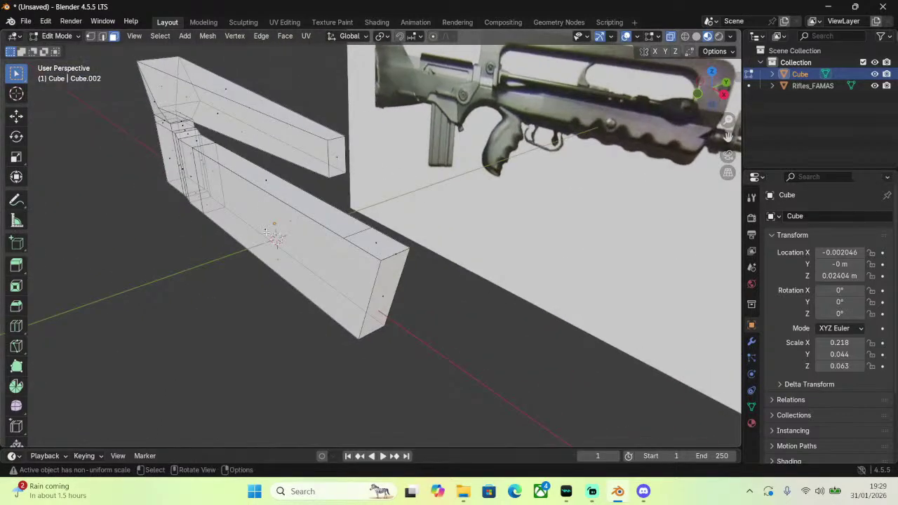
click(257, 169)
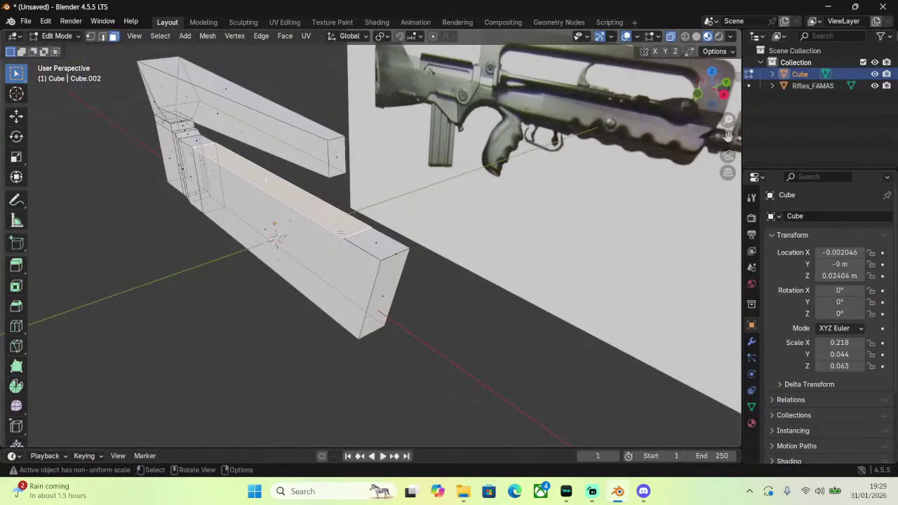
key(g)
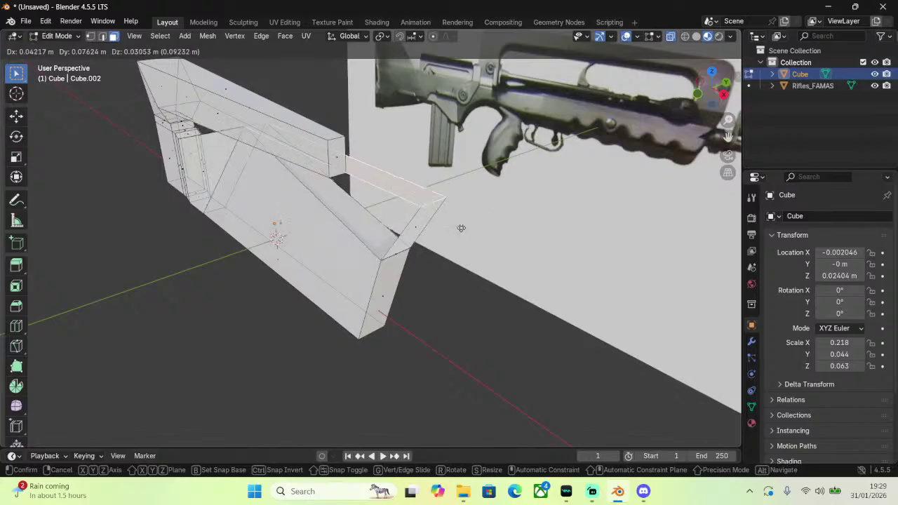
click(444, 200)
middle_drag(445, 199, 480, 157)
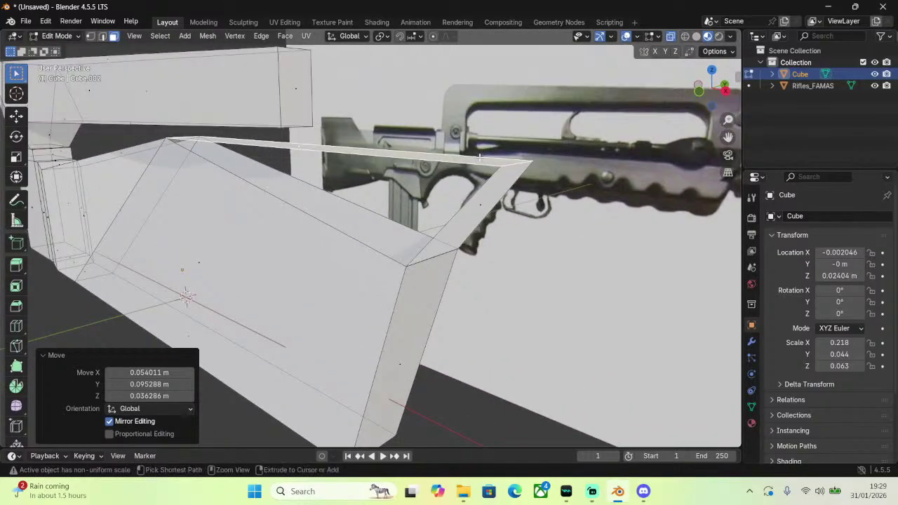
Undo the last move of the receiver's long top face, and try raising it about 0.026 m in Z.
key(ctrl+z)
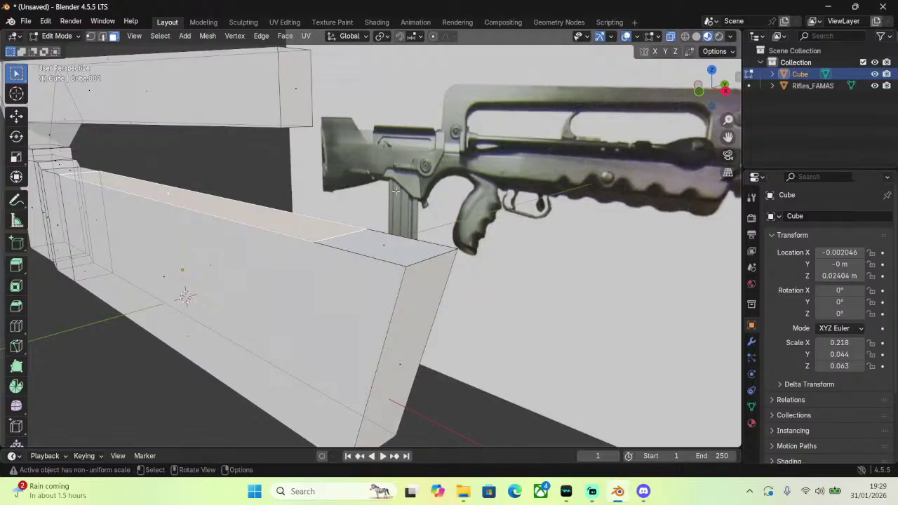
key(g)
key(z)
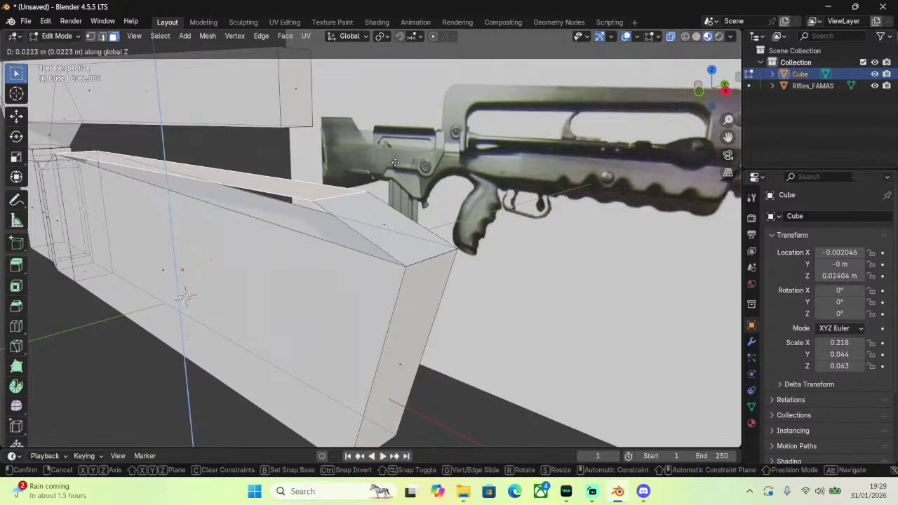
click(395, 161)
middle_drag(330, 169, 254, 179)
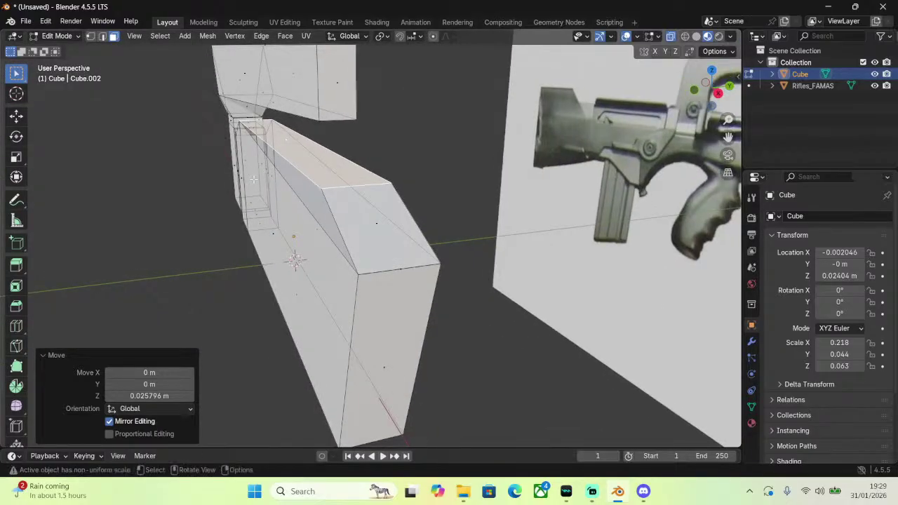
click(255, 177)
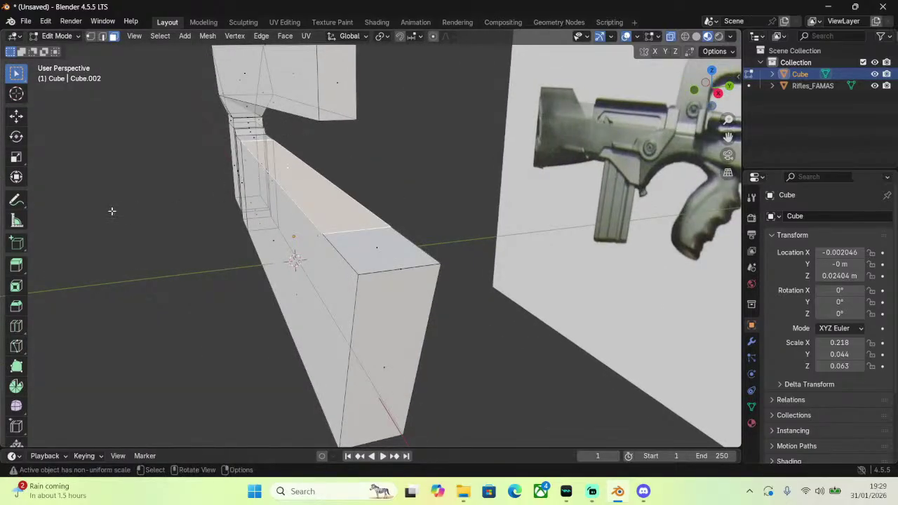
Select the short front face on the receiver's top in face select mode and view it from the front.
middle_drag(111, 211, 156, 211)
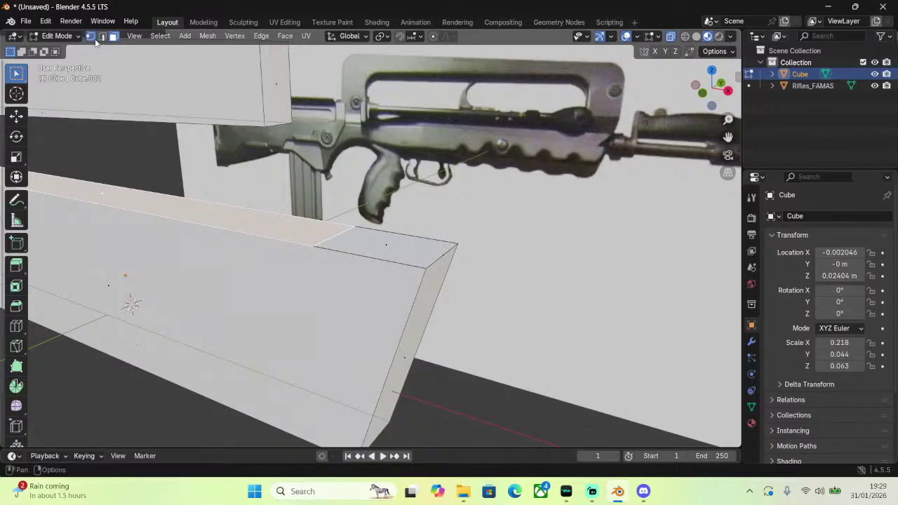
click(89, 36)
click(113, 36)
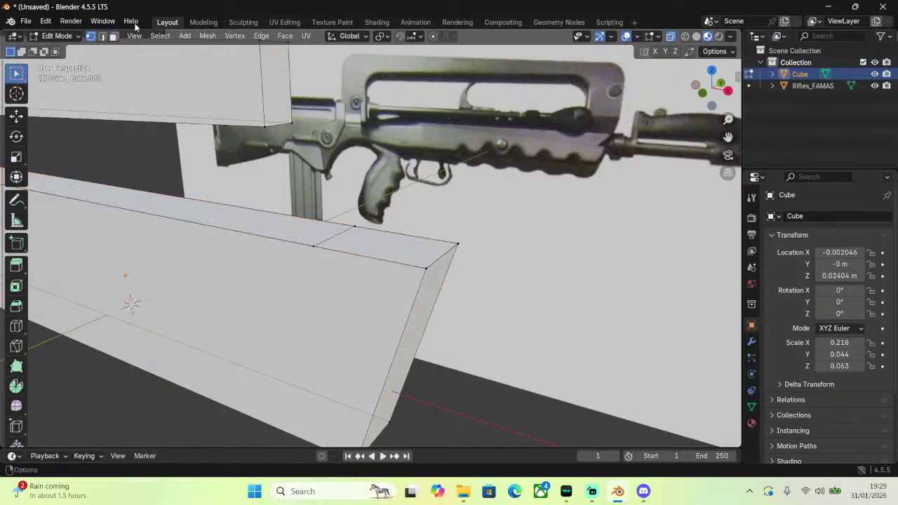
click(134, 36)
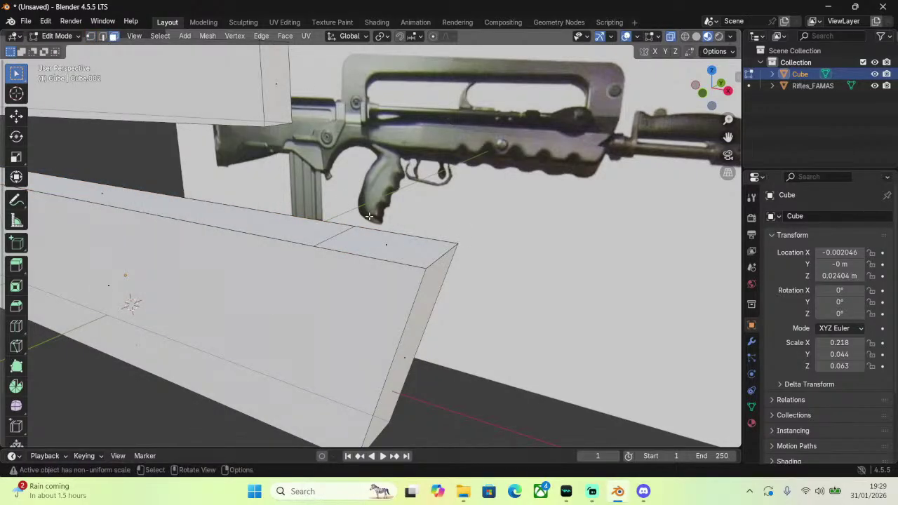
click(388, 239)
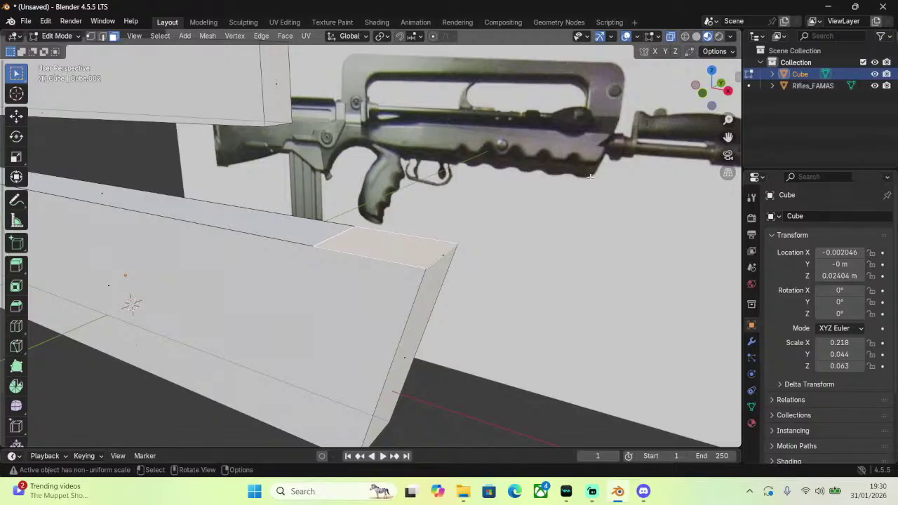
key(KP_1)
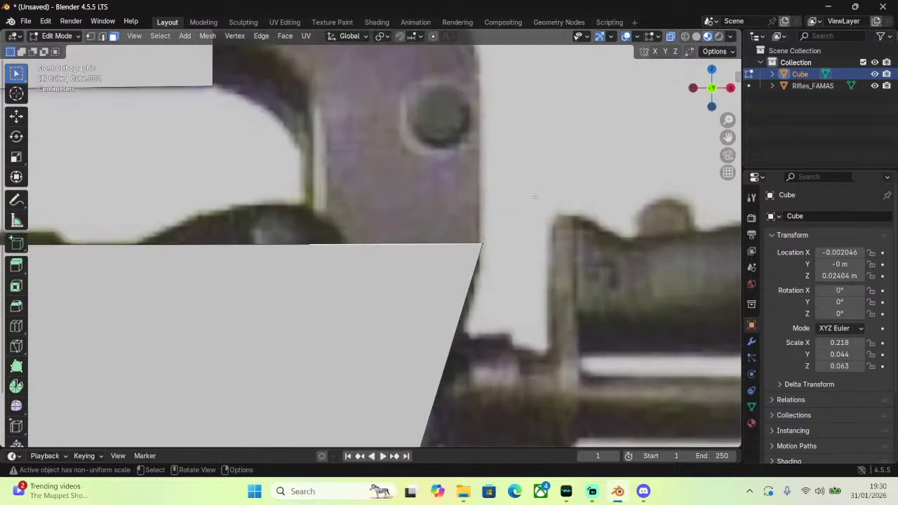
scroll(488, 232, down, 2)
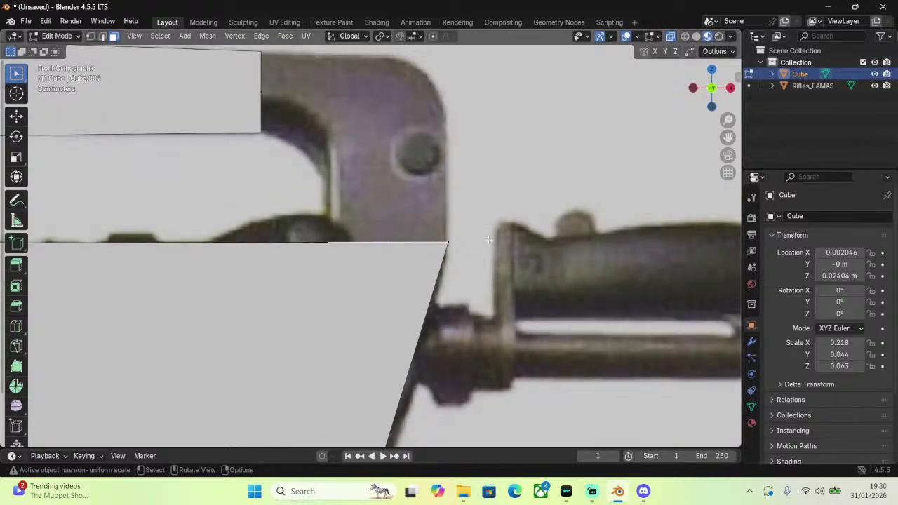
Try moving the receiver's short front top face upward along Z without extruding it.
key(g)
key(z)
click(489, 194)
key(ctrl+z)
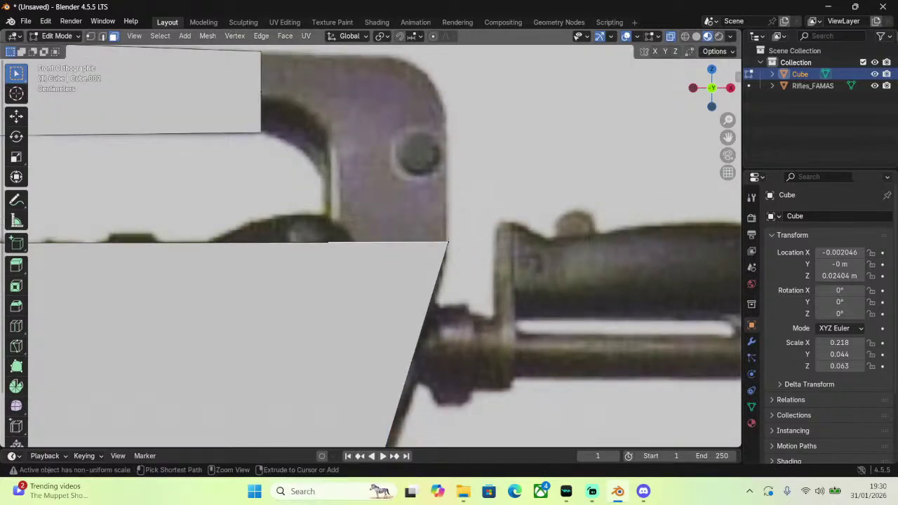
Extrude the receiver's short front top face upward about 0.035 m and set the viewport shading to wireframe.
key(e)
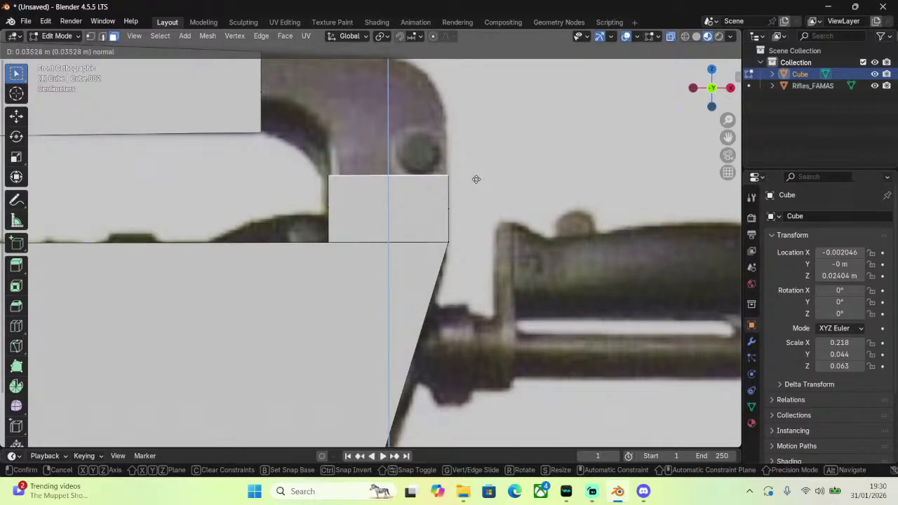
click(469, 174)
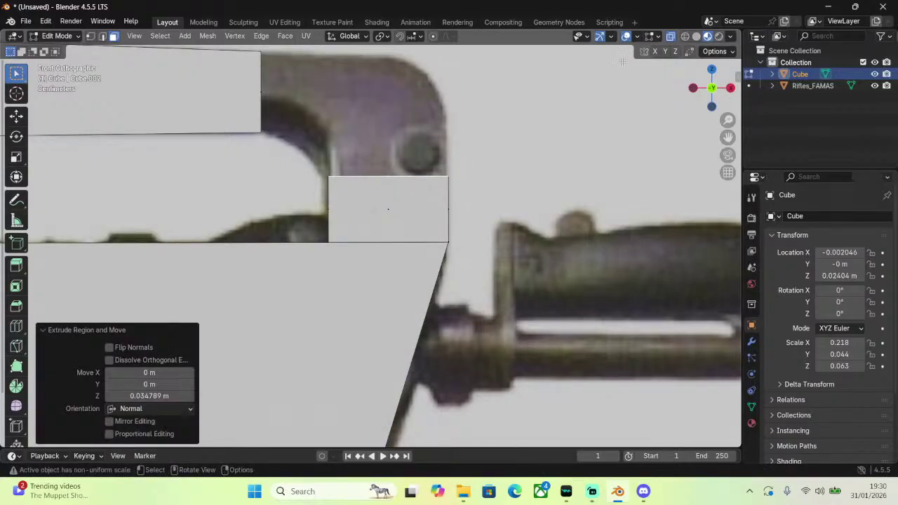
drag(723, 133, 687, 41)
click(685, 37)
Add the carrying handle's front end face to the selection with the extruded support's top face, keeping the front view.
drag(396, 105, 312, 225)
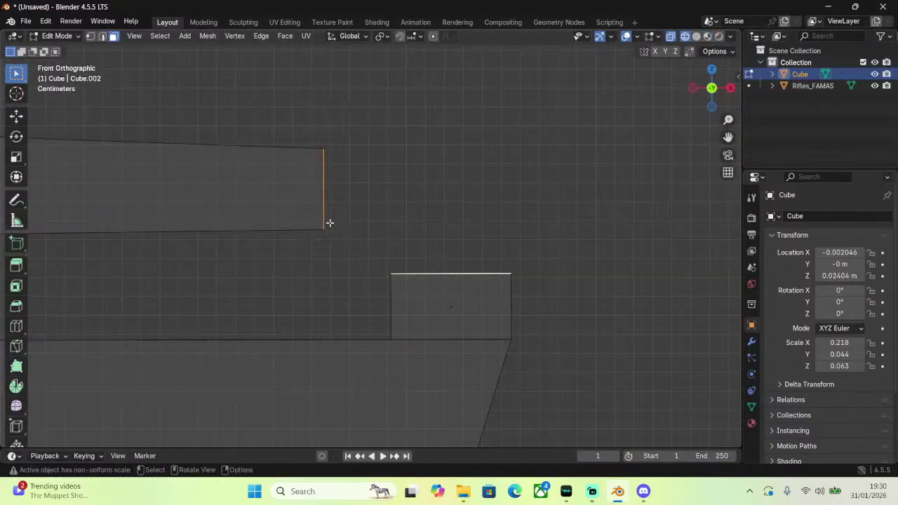
scroll(461, 186, up, 2)
middle_drag(461, 186, 671, 116)
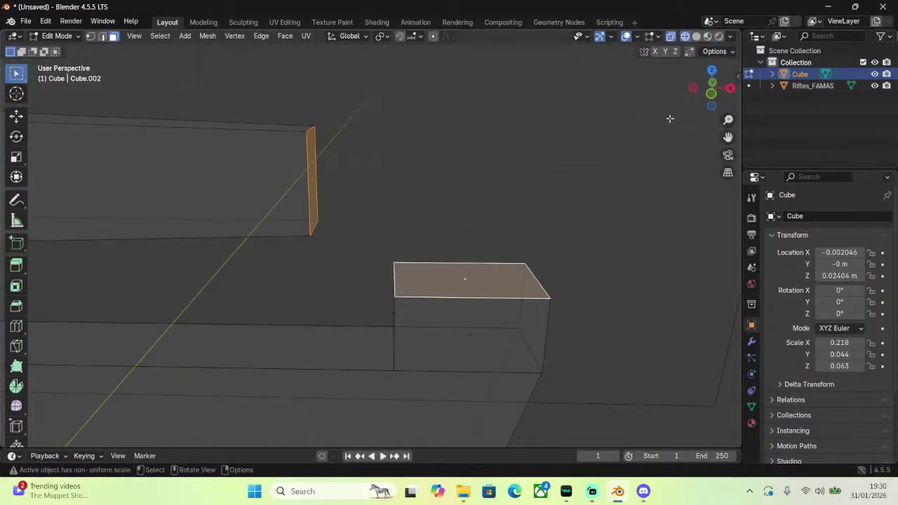
click(711, 89)
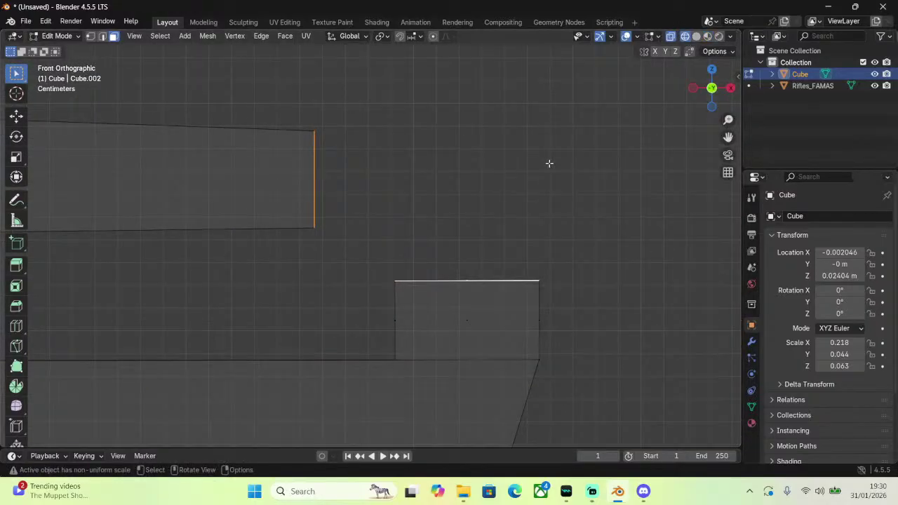
Try joining the handle's end face and the support's top face using Bridge Edge Loops with Merge on.
key(ctrl+e)
click(380, 179)
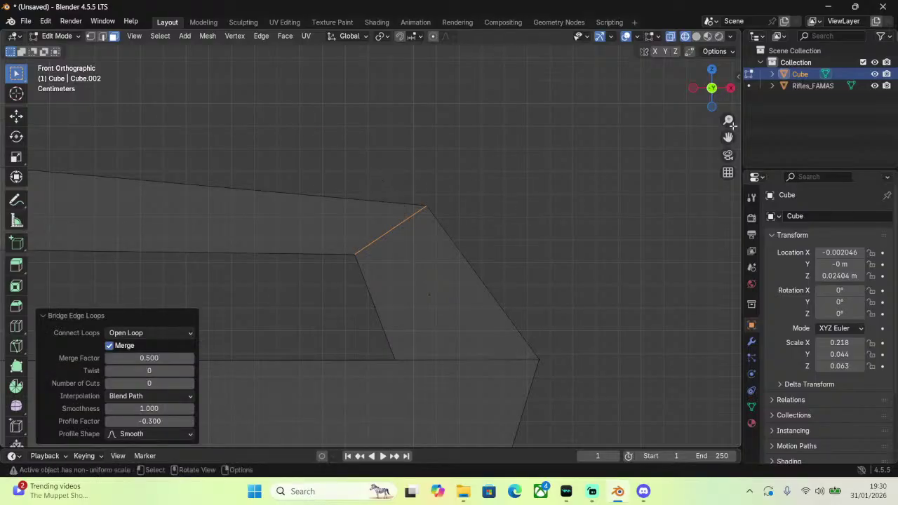
click(696, 37)
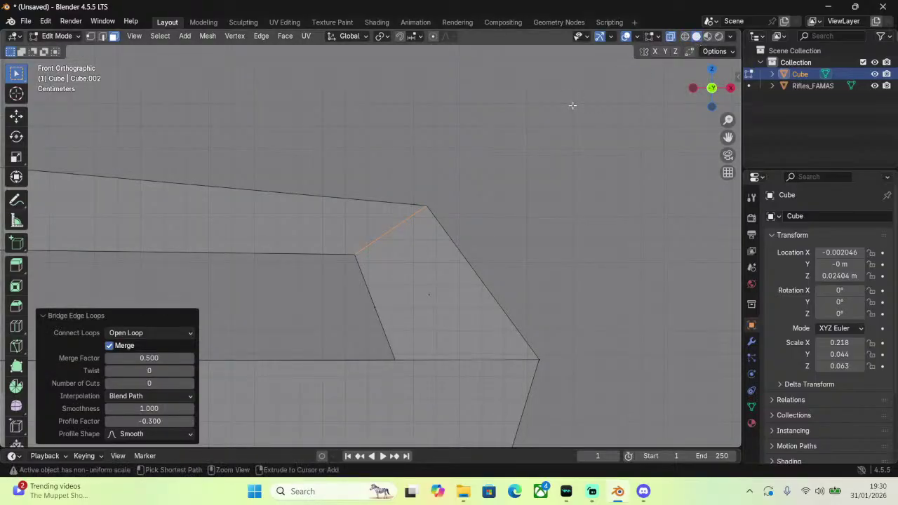
key(ctrl+z)
click(686, 36)
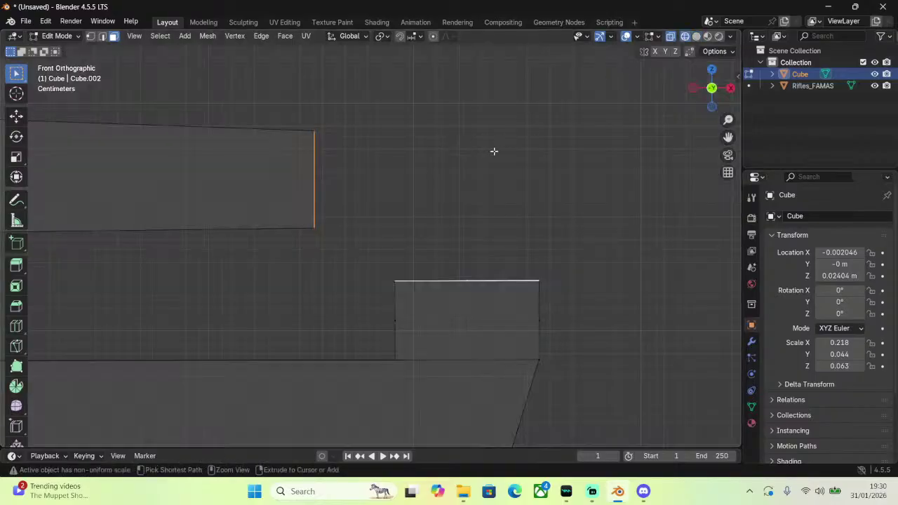
Bridge the handle's front end face to the support's top face using Bridge Edge Loops with Merge off.
key(ctrl+e)
click(485, 153)
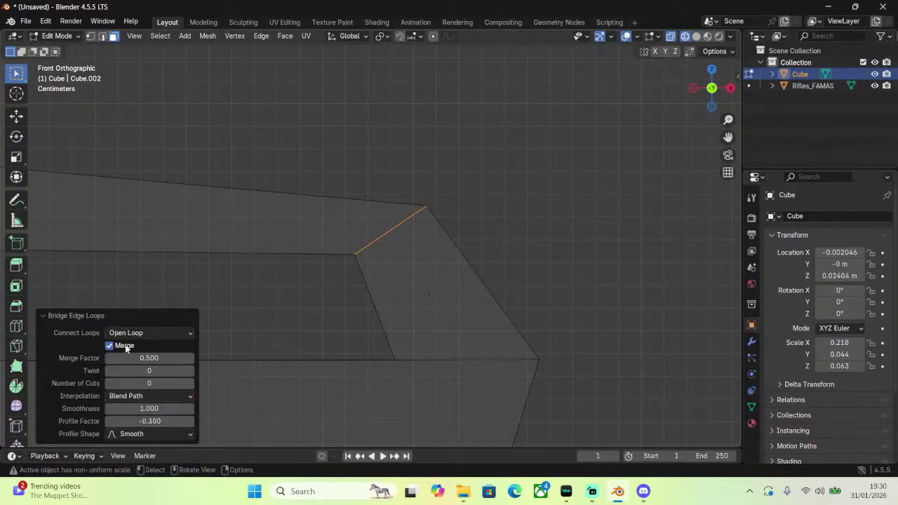
click(110, 345)
Add a single centred loop cut across the bridged section between the handle and its front support.
key(ctrl+r)
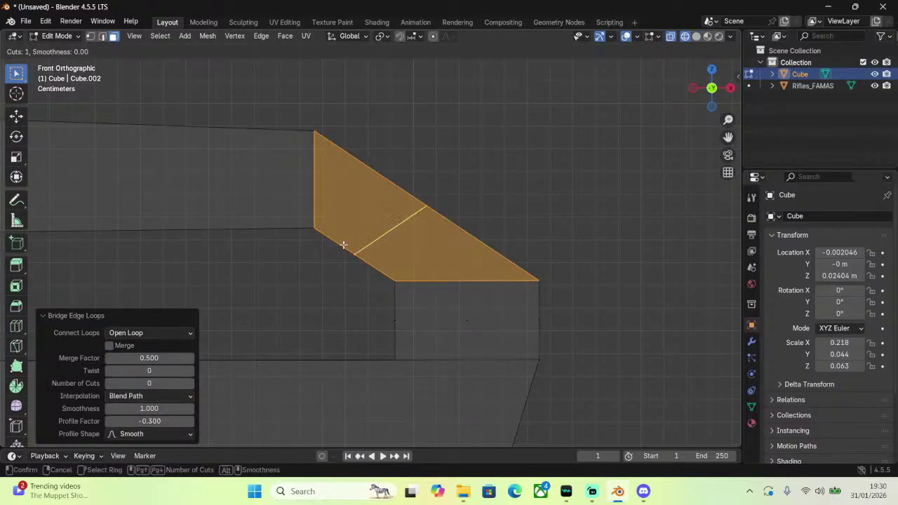
click(343, 244)
right_click(343, 245)
Try bevelling the bridged section's middle edge loop with one segment.
key(ctrl+b)
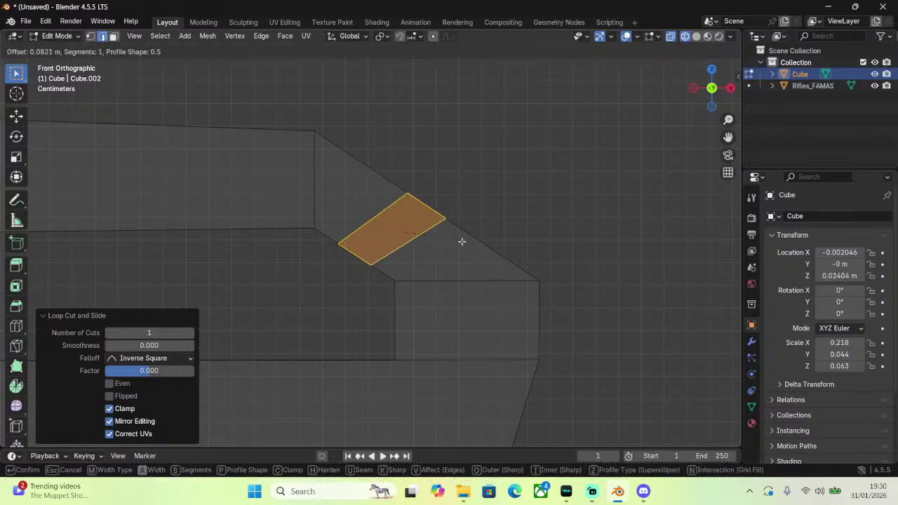
click(467, 243)
key(ctrl+z)
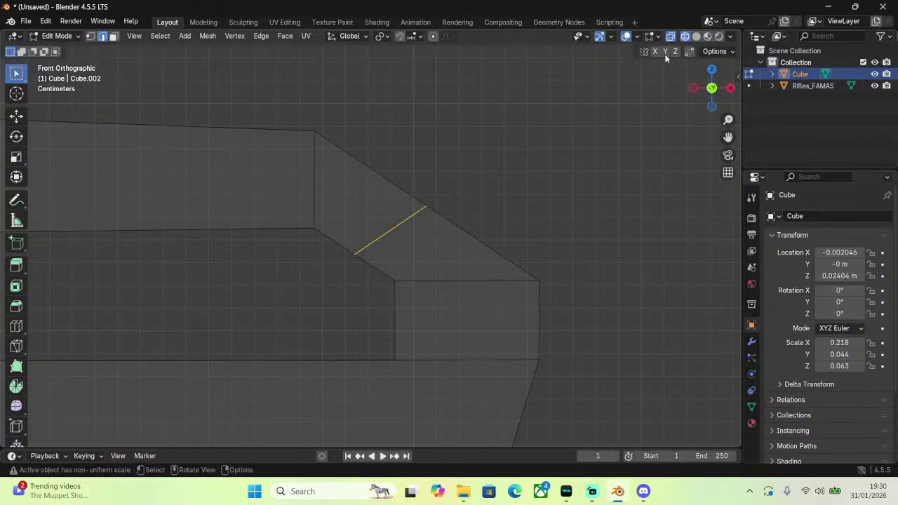
Switch the viewport to Material Preview shading to show the reference image behind the mesh.
click(708, 36)
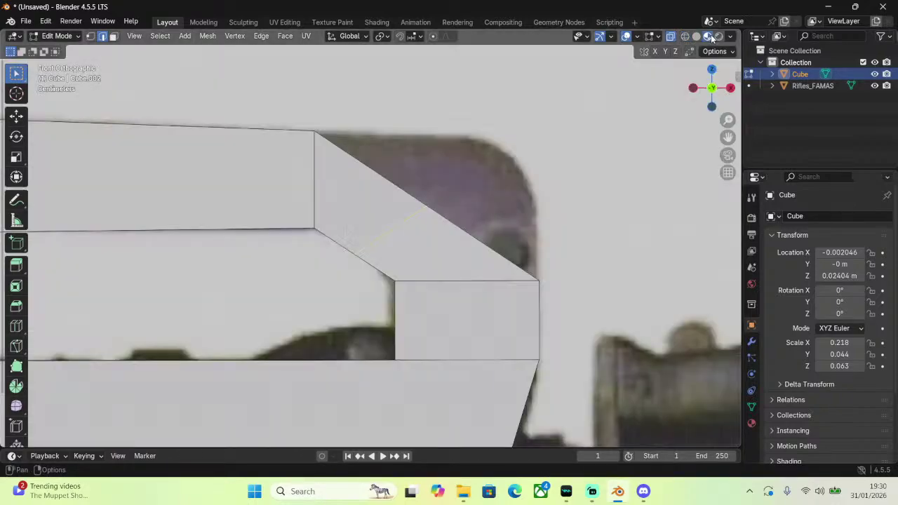
Move the corner edge loop outward toward the reference outline and scale it along X by about 1.94.
key(g)
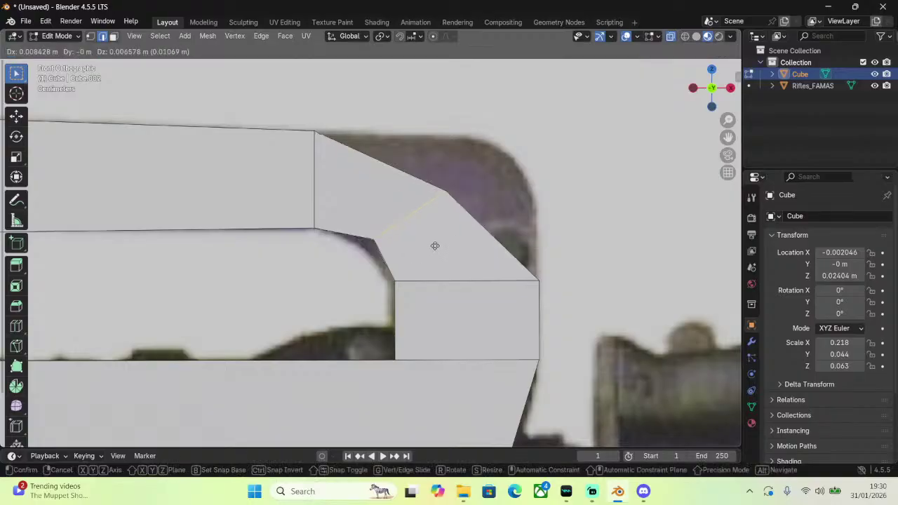
click(469, 234)
key(s)
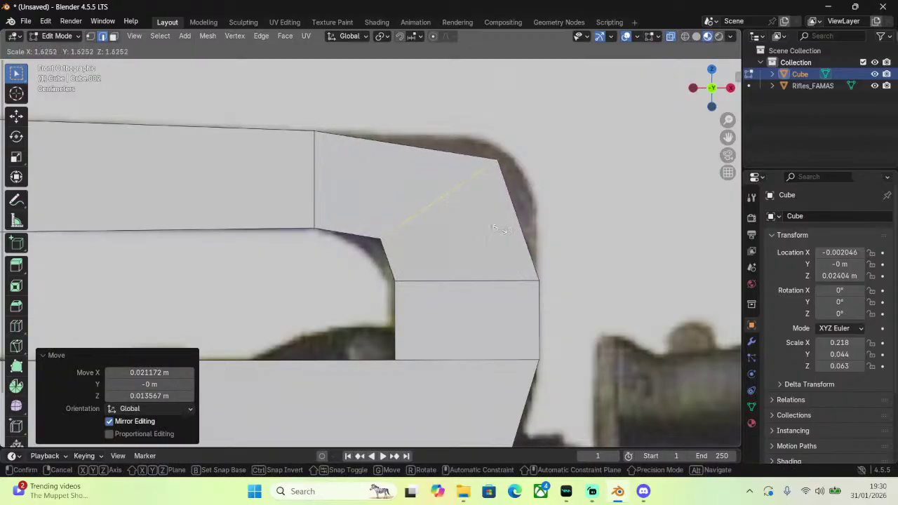
key(Escape)
key(s)
key(x)
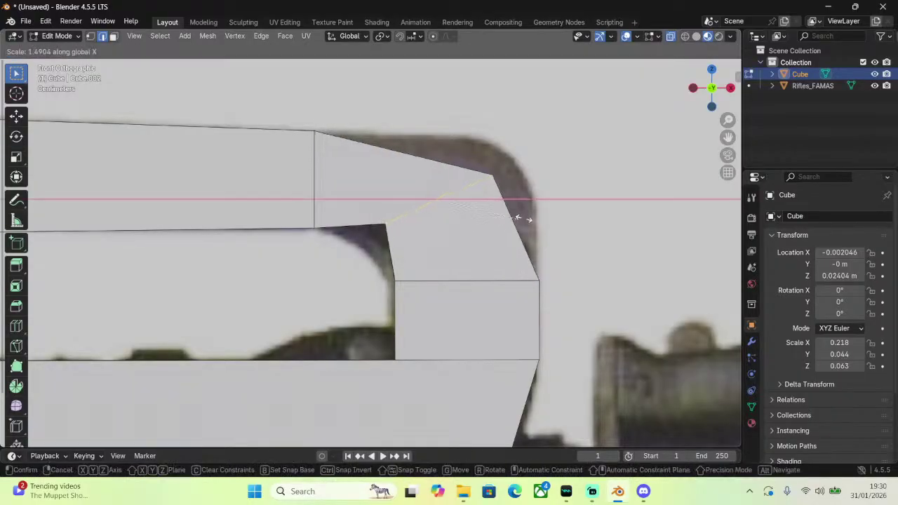
click(533, 210)
Scale the corner edge loop along Z by about 1.98 and nudge it toward the reference outline.
key(s)
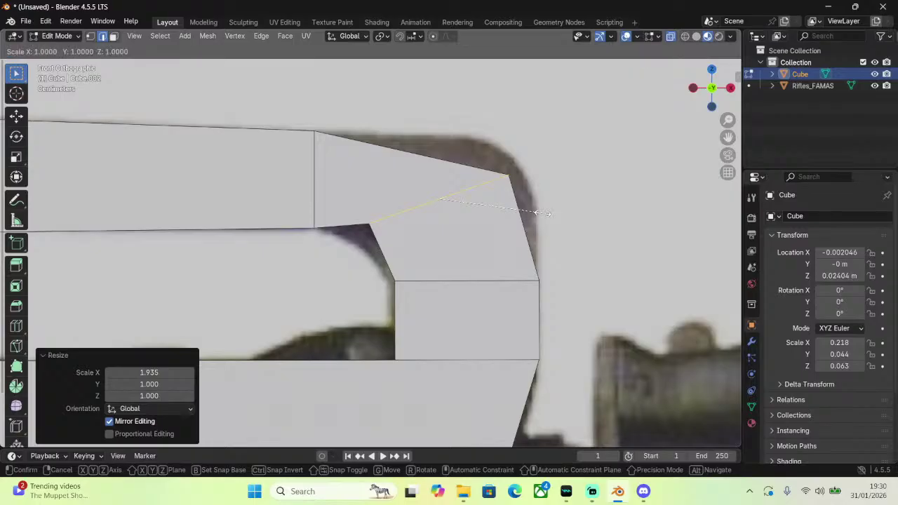
key(z)
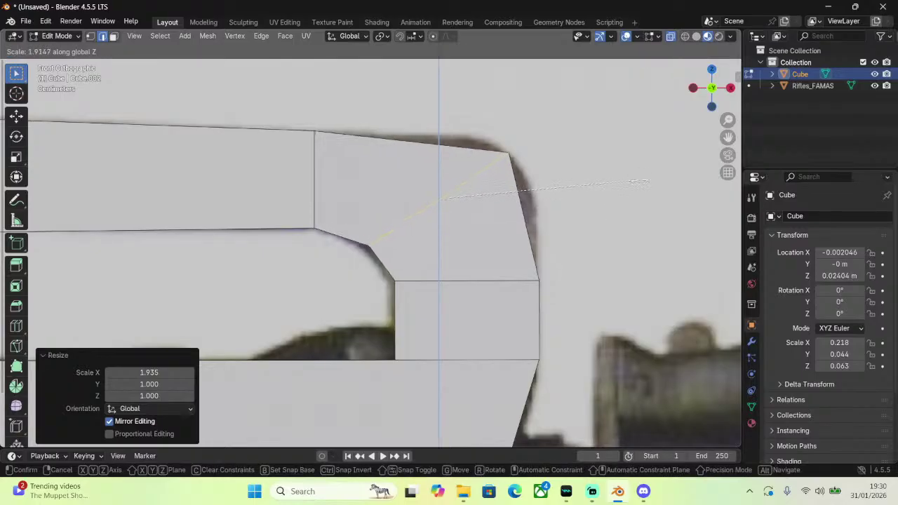
click(630, 177)
key(g)
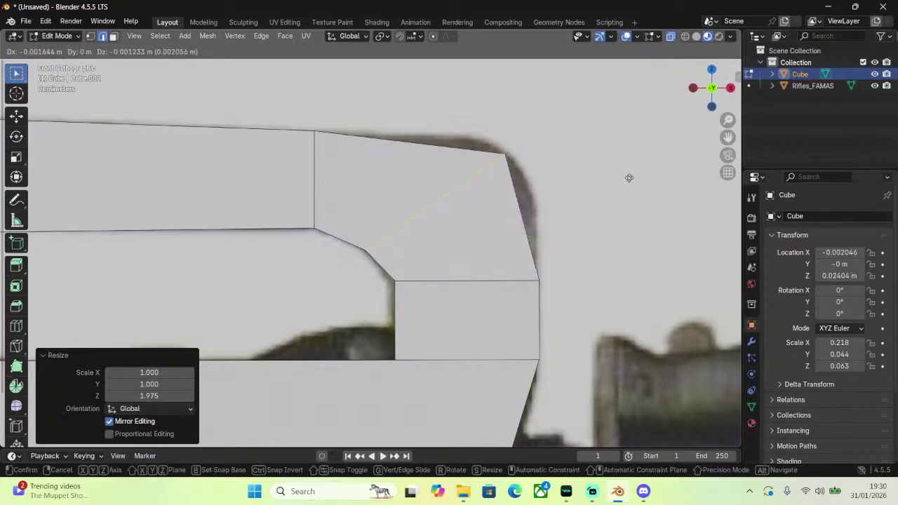
click(626, 173)
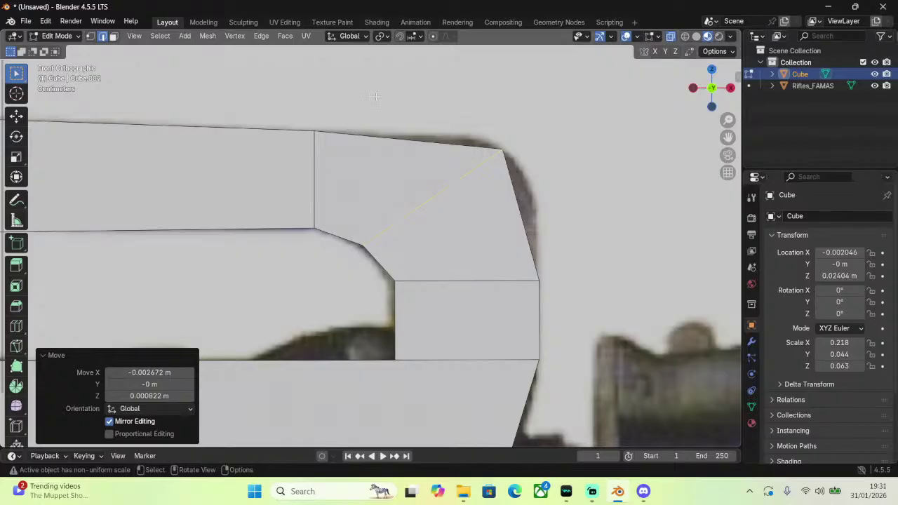
Undo the moves and scaling of the corner edge loop, along with the loop cut itself.
key(ctrl+z)
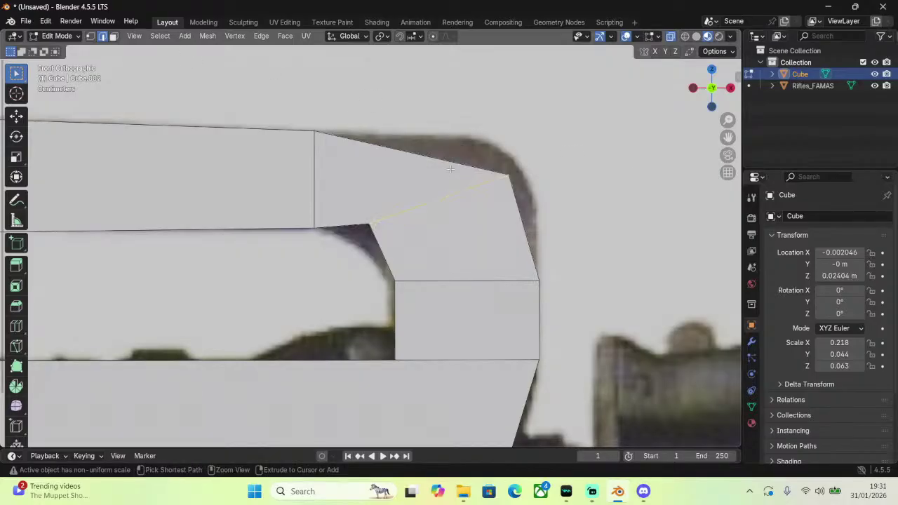
key(ctrl+z)
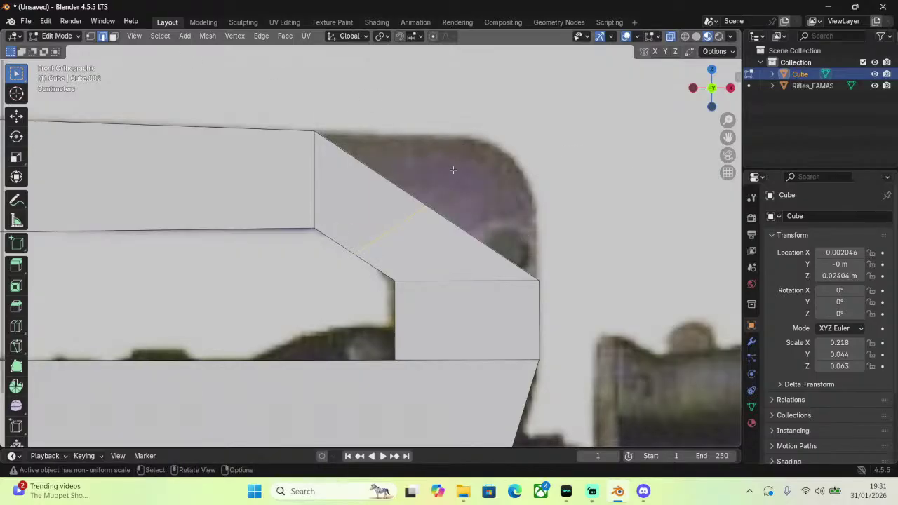
Try a one-segment bevel about 0.181 m wide at the inner corner of the handle opening, and undo it.
key(3)
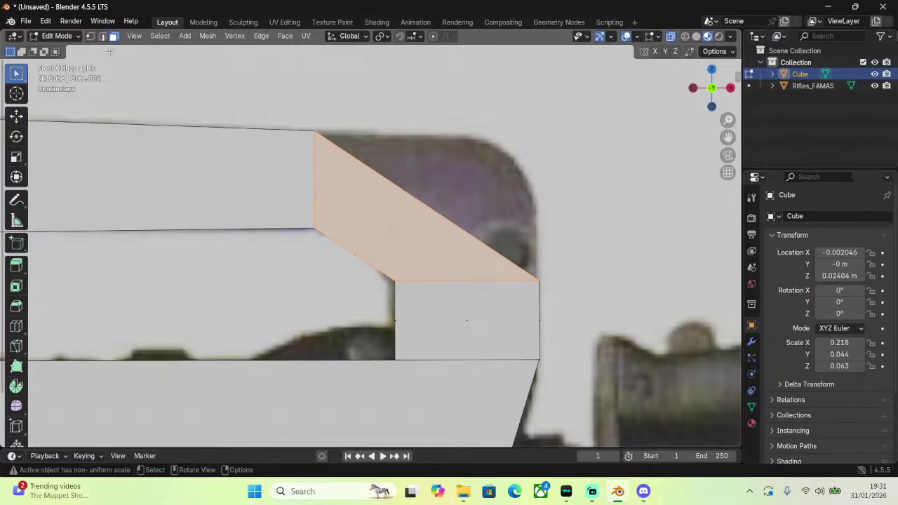
middle_drag(411, 158, 419, 206)
key(2)
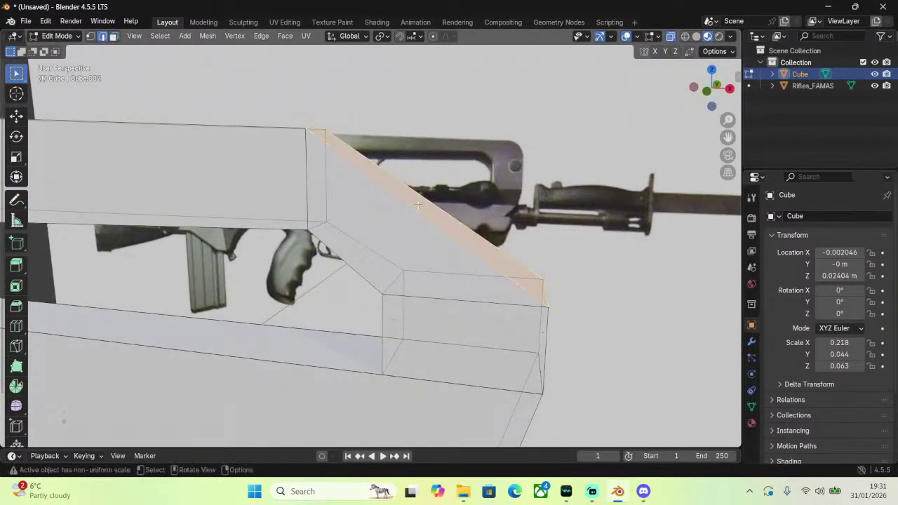
middle_drag(382, 194, 416, 247)
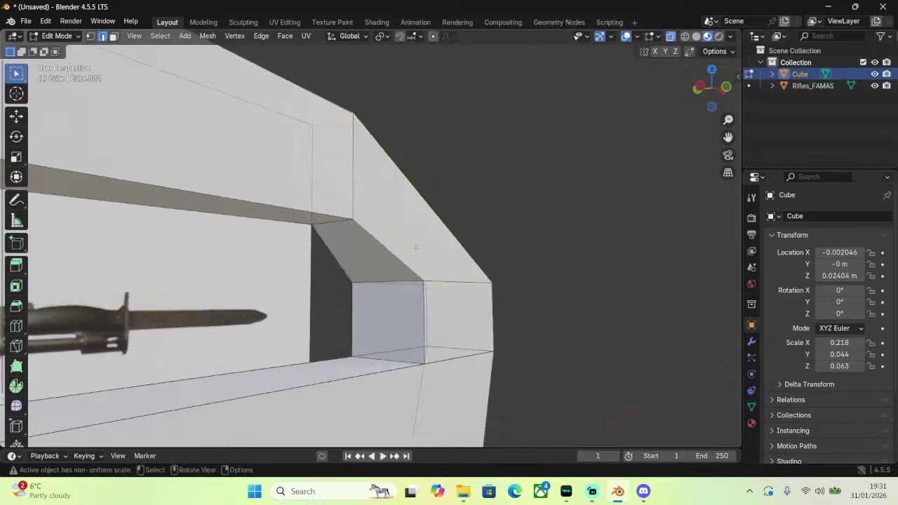
click(374, 281)
middle_drag(496, 224, 459, 222)
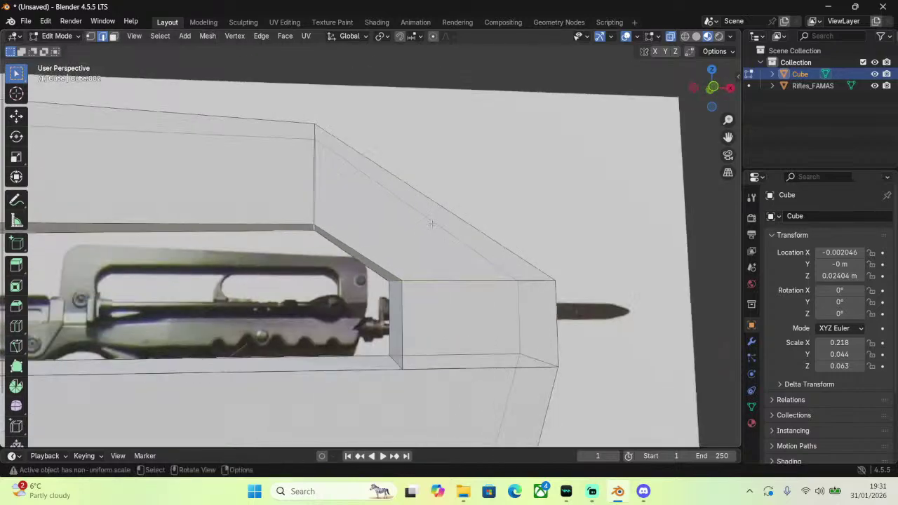
key(ctrl+b)
click(472, 207)
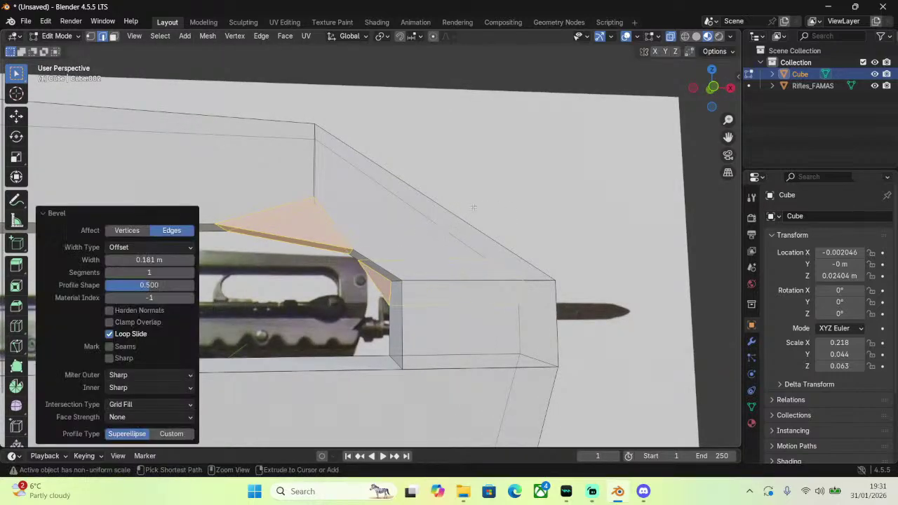
middle_drag(435, 226, 468, 226)
key(ctrl+z)
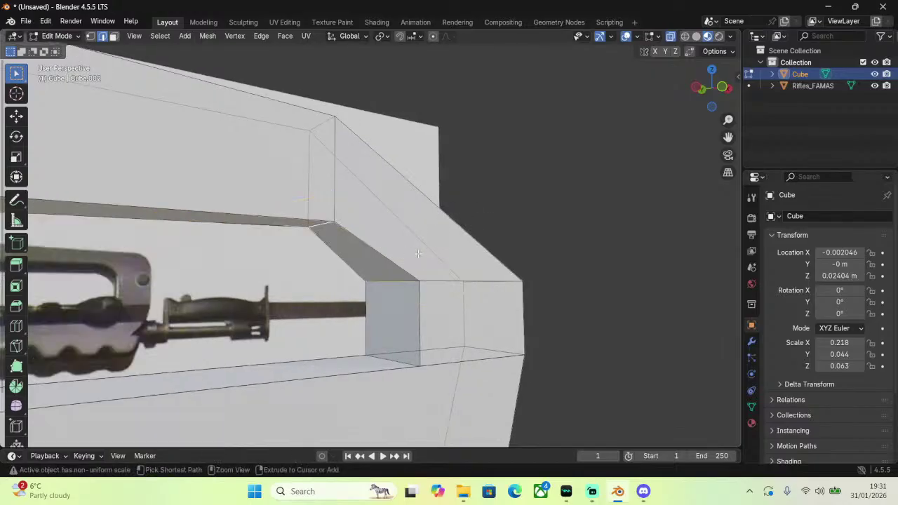
Try beveling both inner edges of the opening's diagonal corner by about 0.088 m, check it in front view and undo it.
click(398, 280)
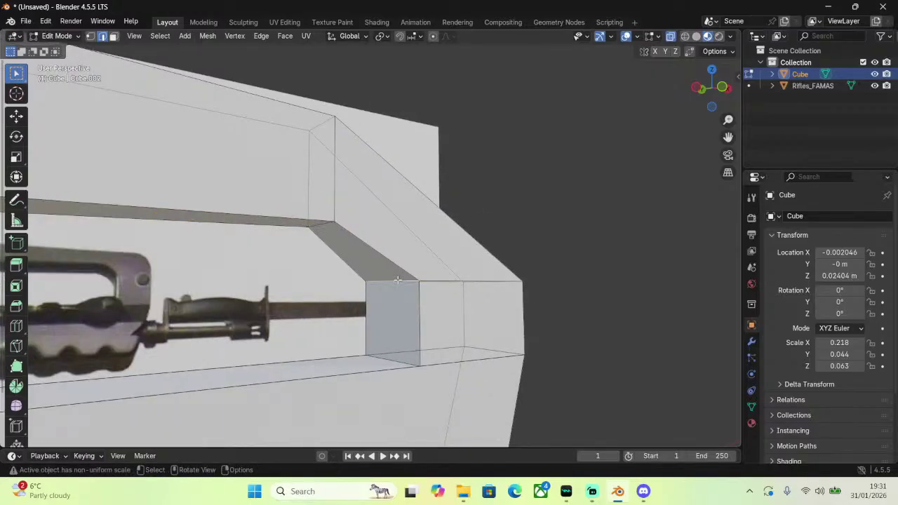
shift+click(320, 223)
middle_drag(324, 224, 391, 260)
scroll(391, 261, up, 3)
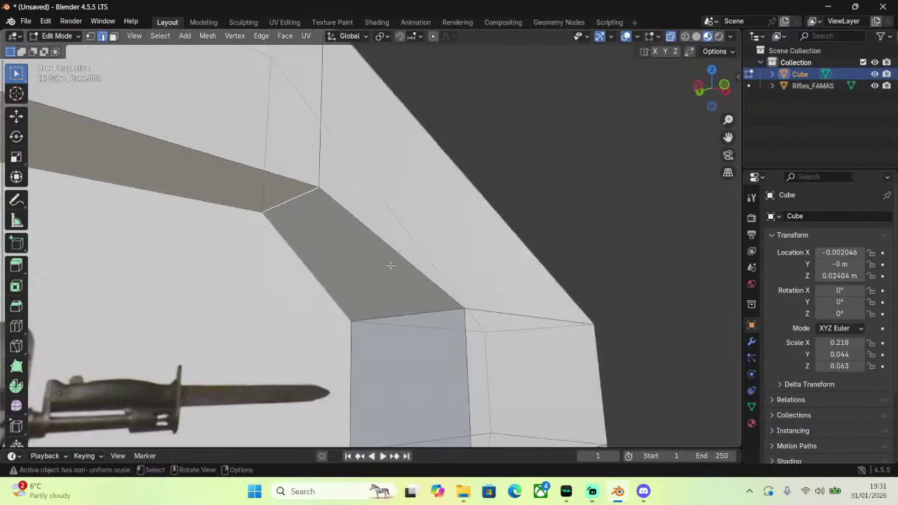
middle_drag(438, 283, 477, 270)
key(ctrl+b)
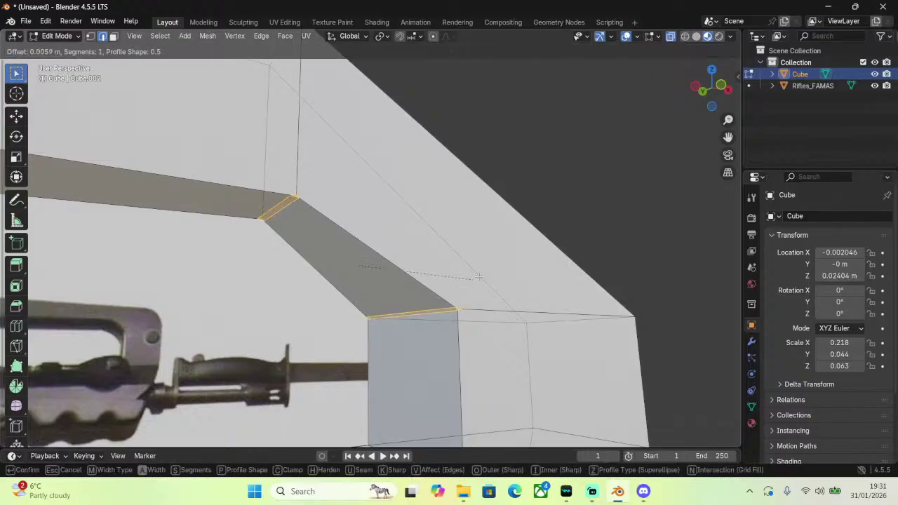
click(519, 250)
middle_drag(520, 249, 493, 258)
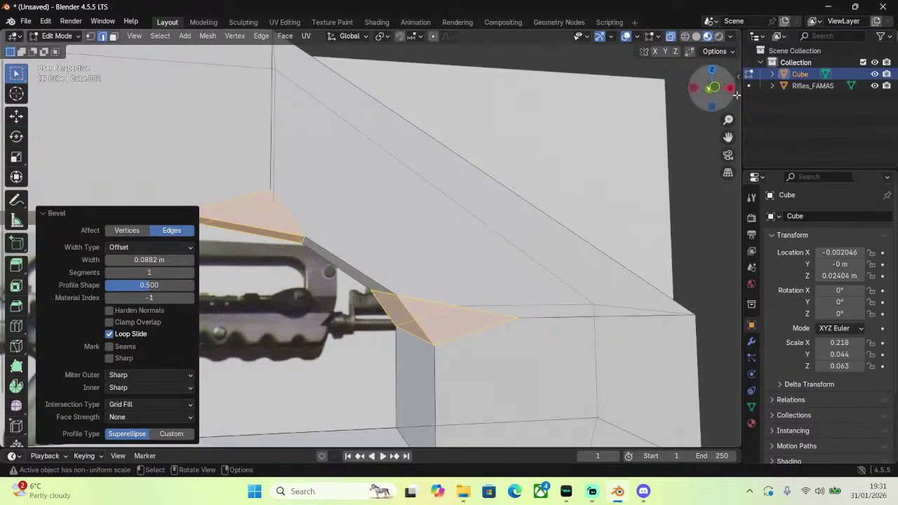
click(715, 92)
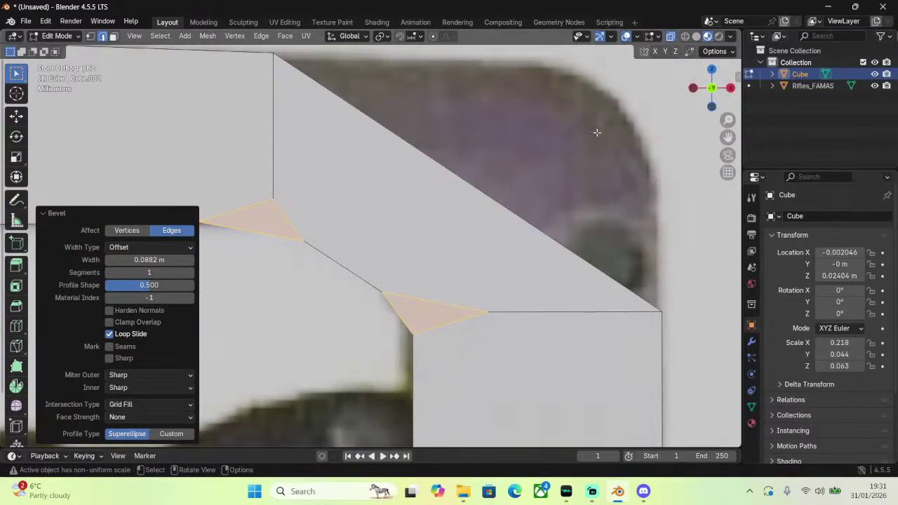
key(ctrl+z)
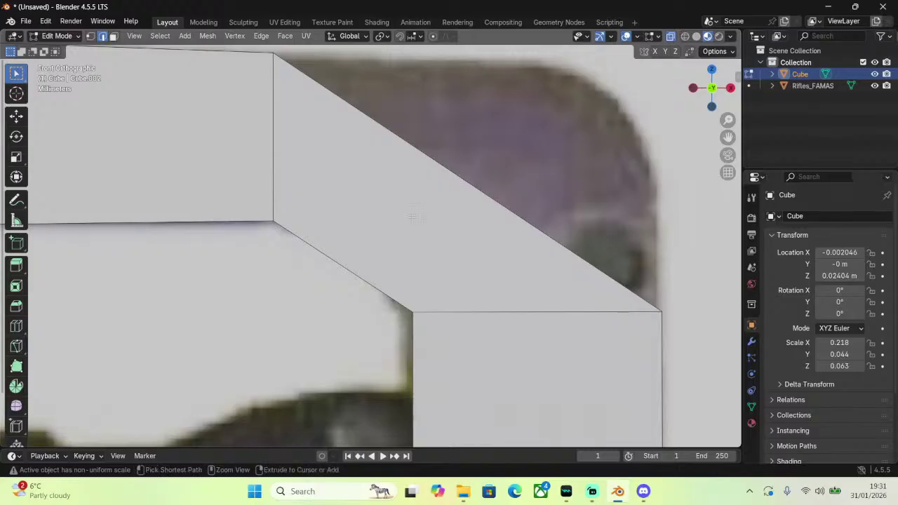
Add a centred loop cut across the diagonal front corner of the handle.
key(ctrl+r)
click(355, 270)
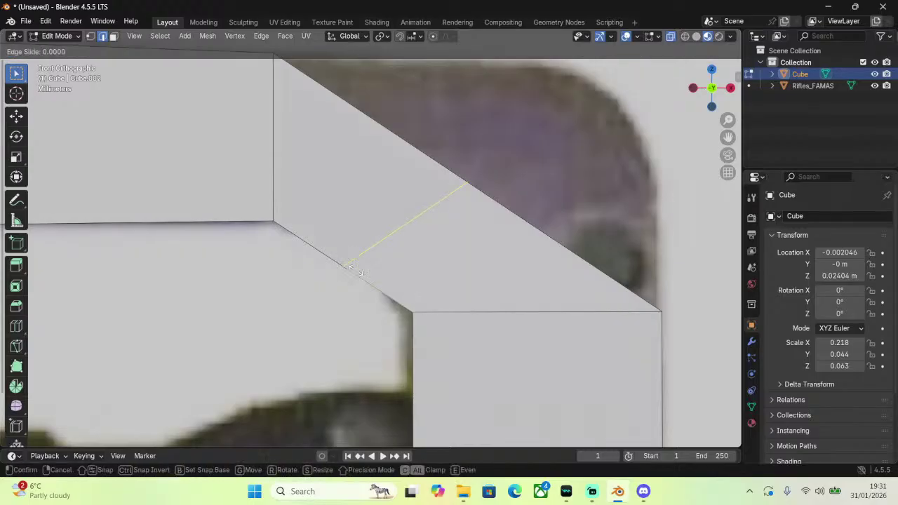
right_click(355, 271)
Move only the loop cut's outer edge by about 0.036 m in X and 0.023 m in Z toward the rounded reference corner.
middle_drag(355, 270, 467, 181)
click(473, 183)
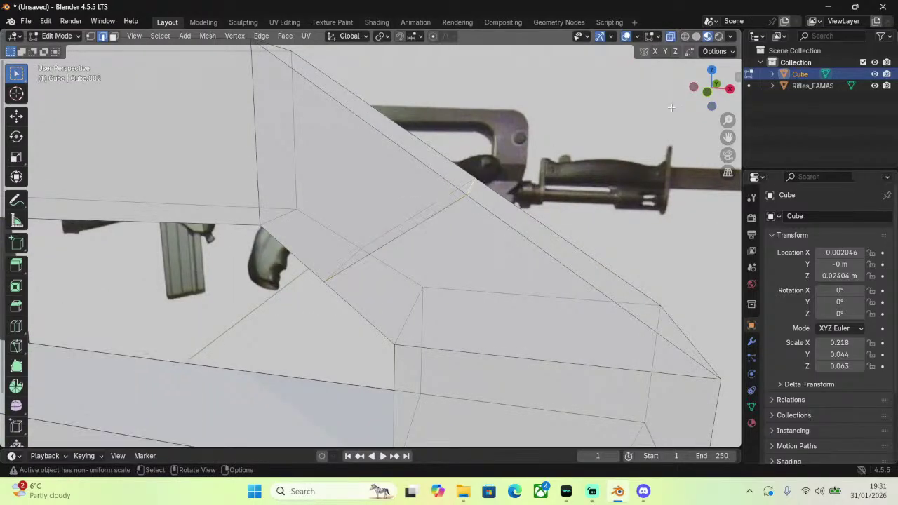
click(707, 92)
key(g)
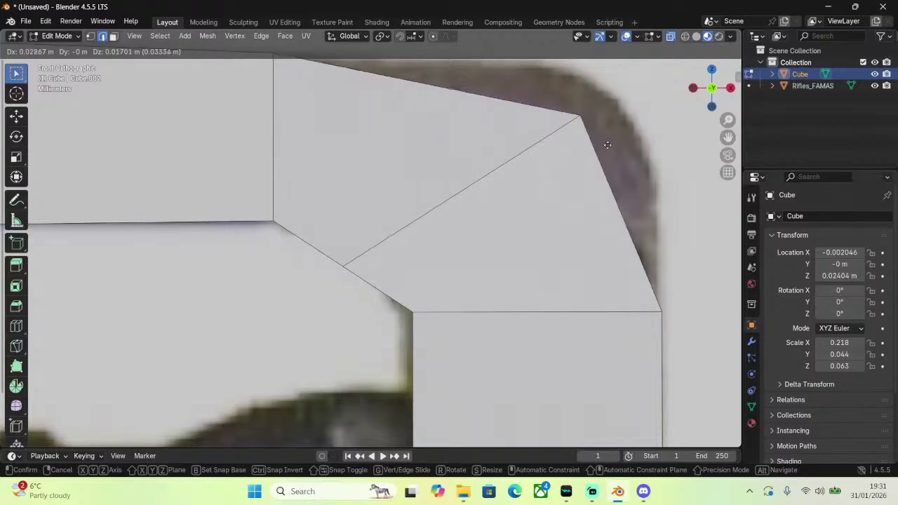
click(629, 127)
scroll(629, 127, down, 6)
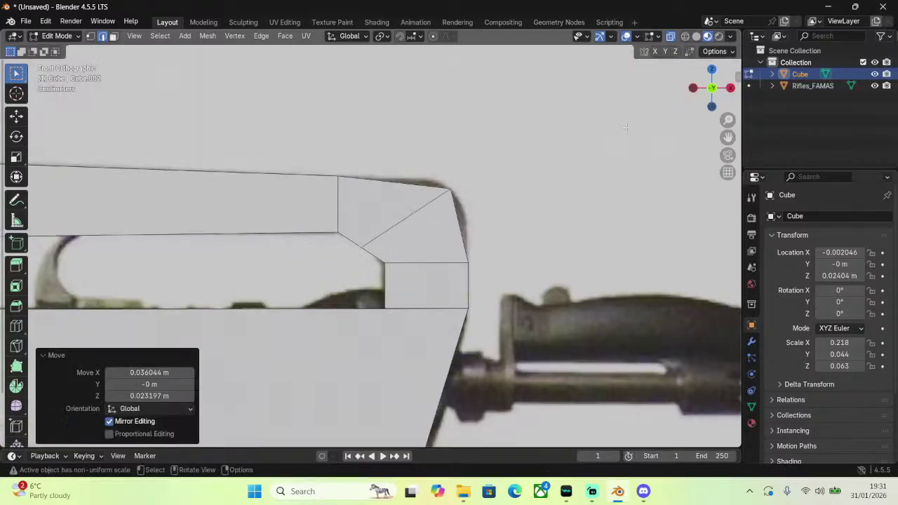
Inspect the whole body in Object Mode from an angled view, and return to Edit Mode.
click(48, 36)
click(53, 49)
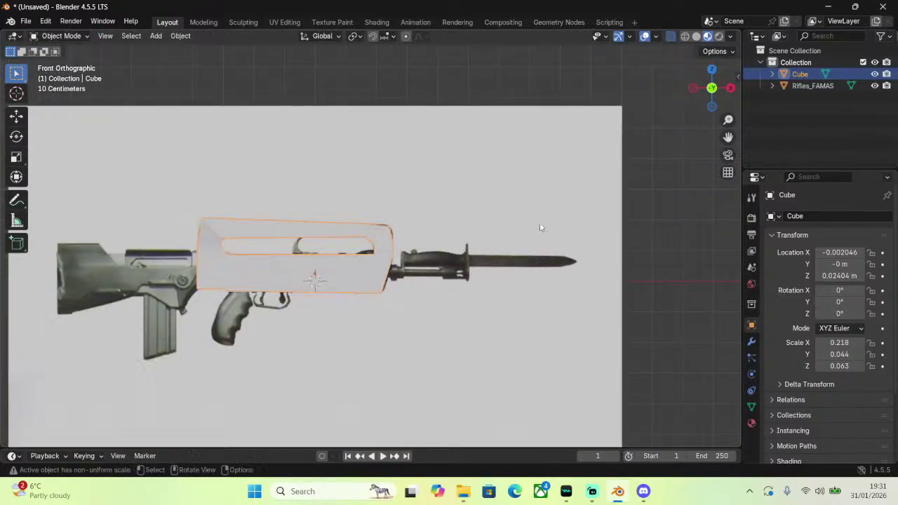
click(631, 247)
middle_drag(631, 248, 393, 259)
click(484, 231)
right_click(310, 265)
click(61, 35)
click(67, 63)
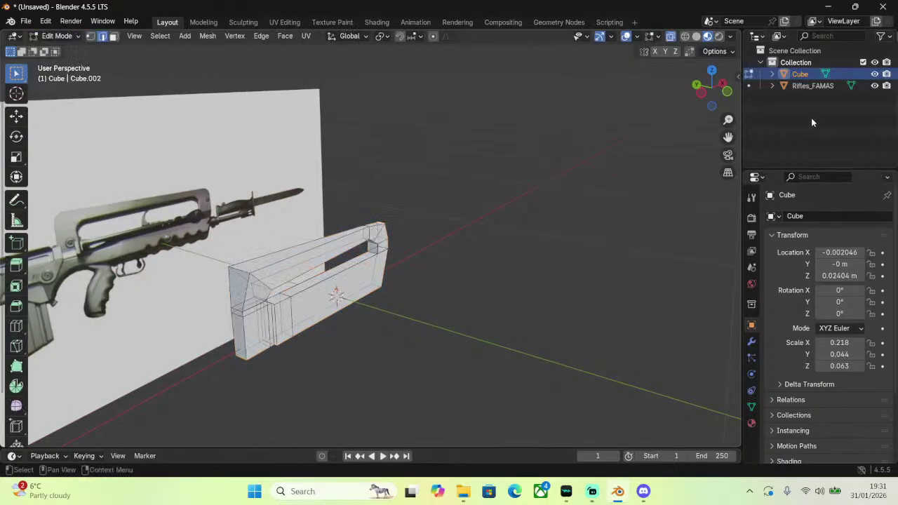
In left view, select the two outermost vertices at the lower ends of the flared sides and scale them along Y to about 0.33.
click(702, 96)
scroll(538, 166, up, 4)
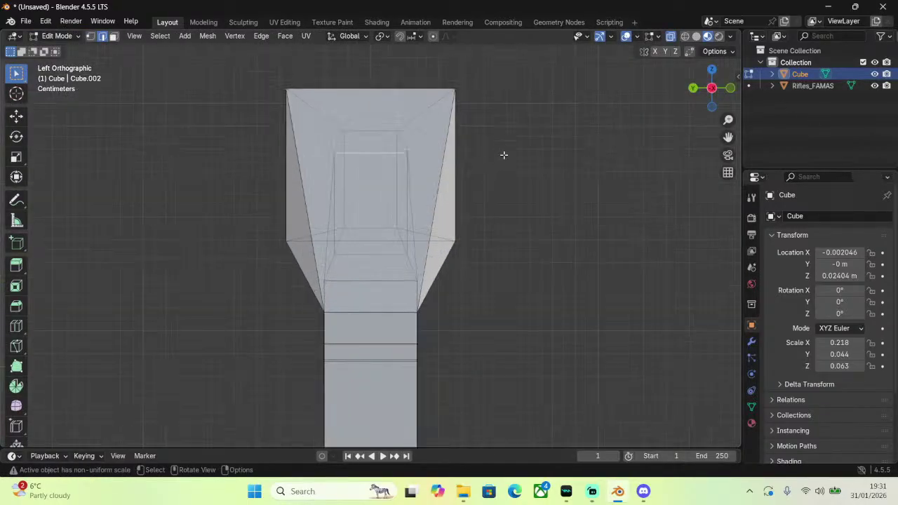
click(90, 36)
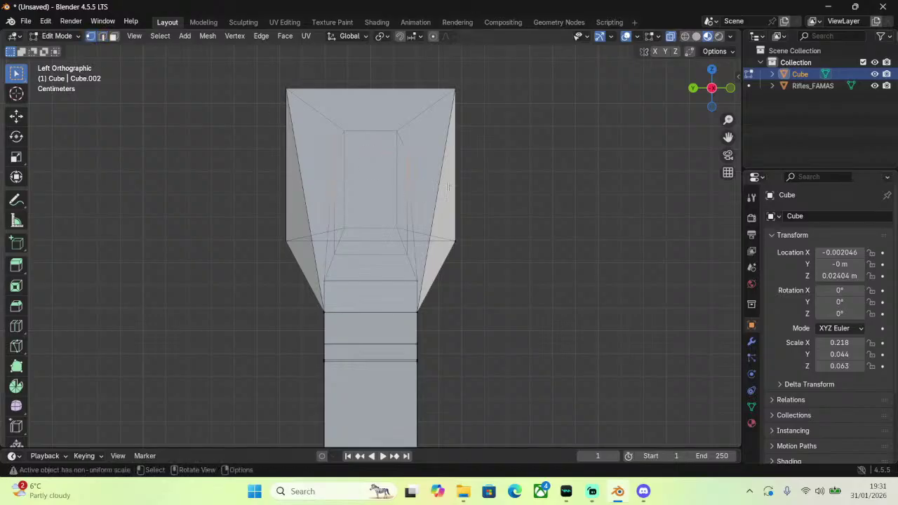
click(456, 242)
shift+click(287, 241)
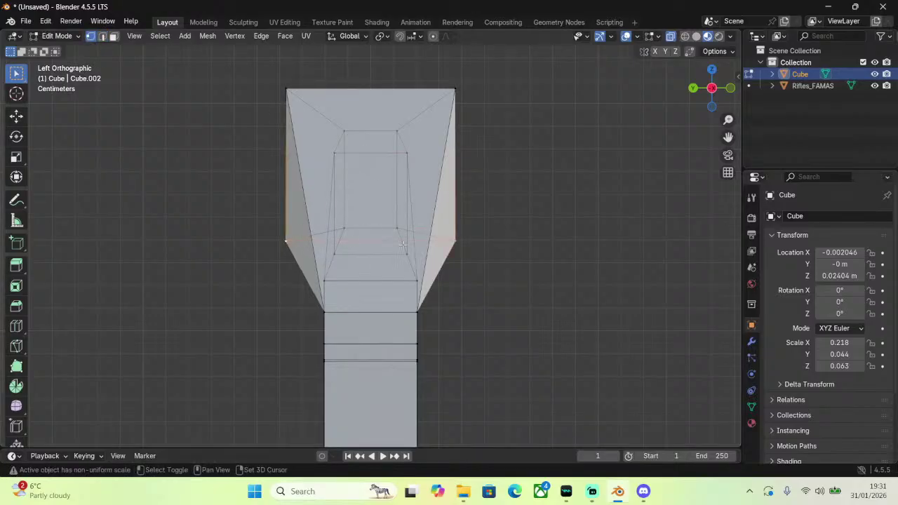
key(s)
key(y)
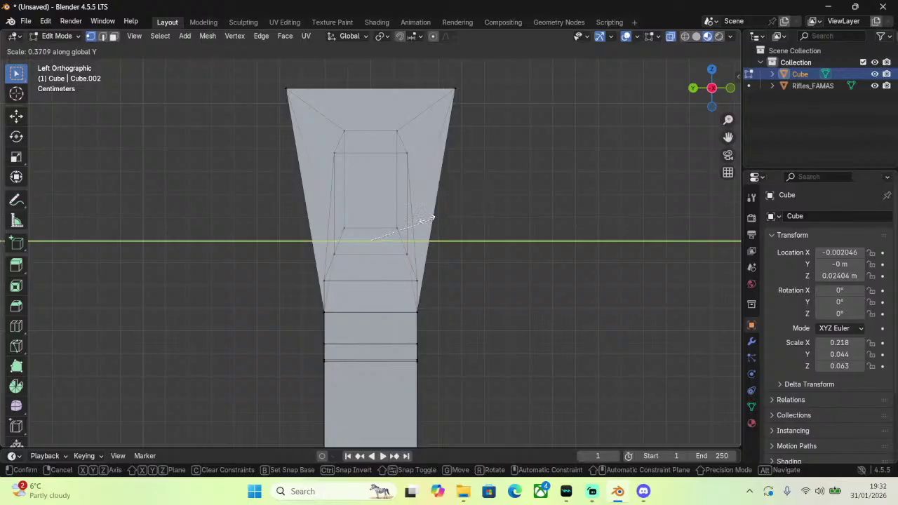
click(423, 220)
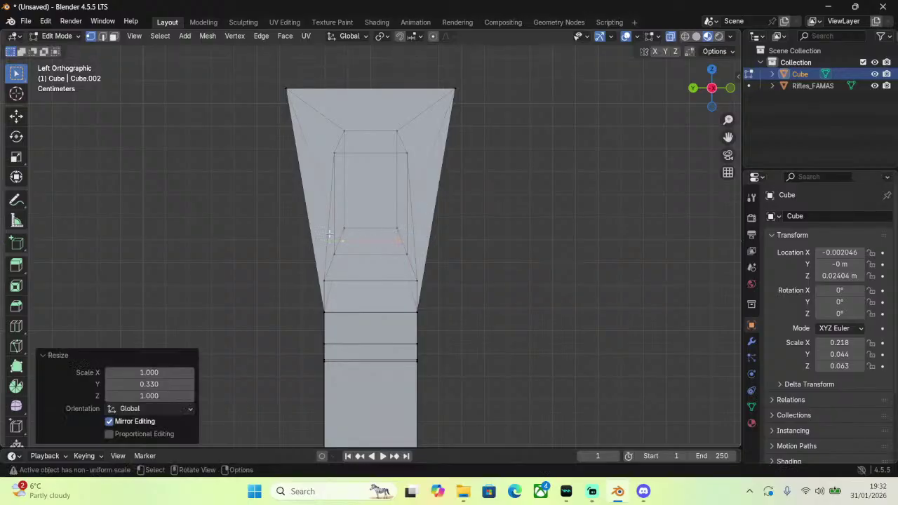
Narrow the next two vertex pairs down the handle's front along Y, by about 0.81 for the upper pair and 0.67 for the lower.
key(s)
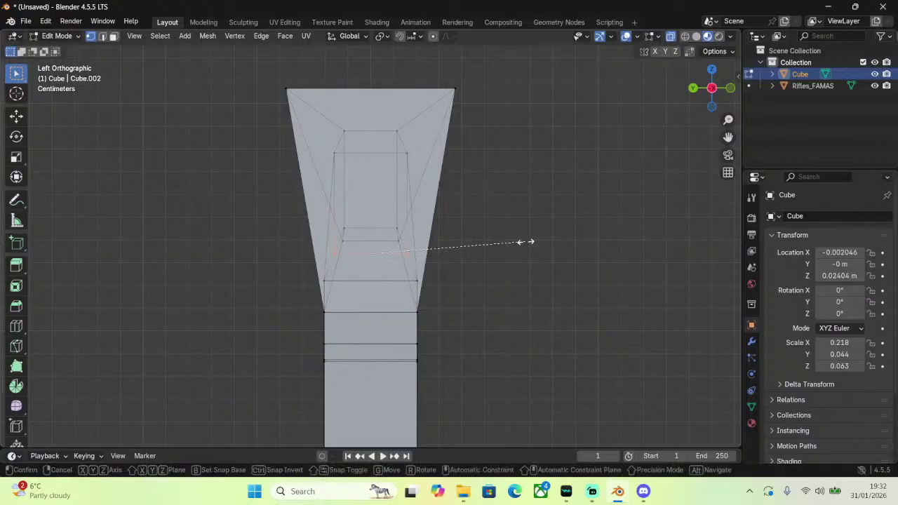
key(y)
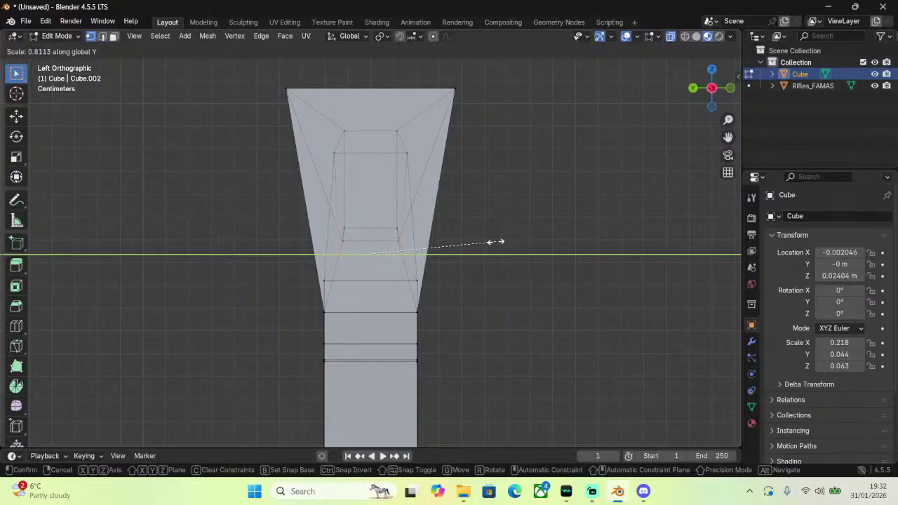
click(496, 242)
drag(465, 285, 465, 284)
key(s)
key(y)
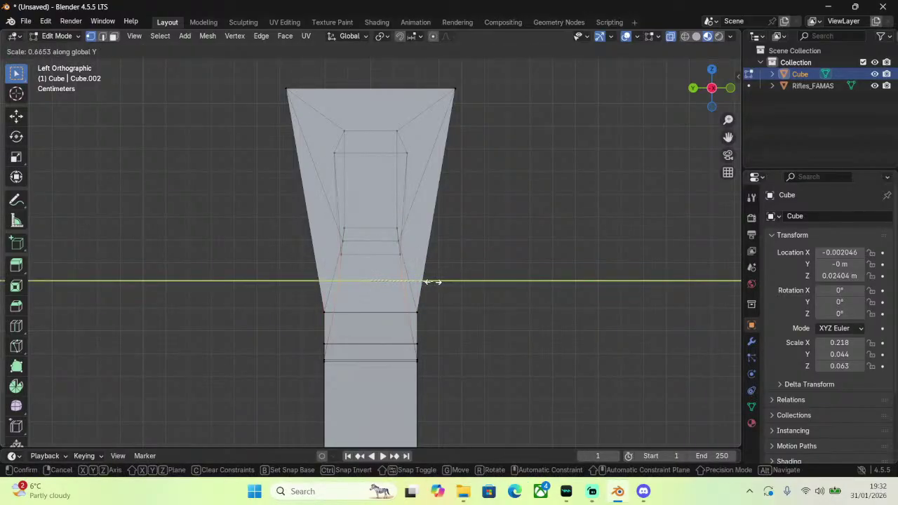
click(429, 278)
Select the handle's topmost vertices and scale them along Y to about 0.29, followed by a further 0.94.
drag(259, 65, 537, 125)
key(s)
key(y)
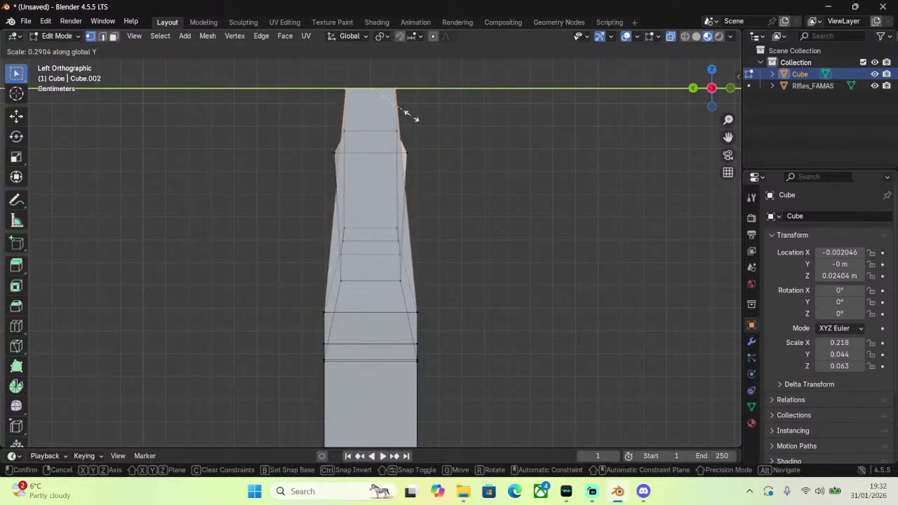
click(412, 115)
key(s)
key(y)
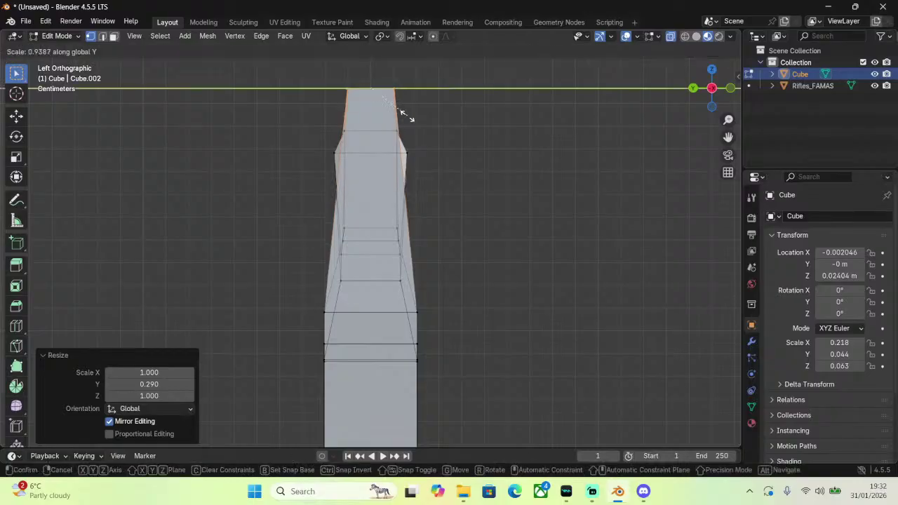
click(408, 118)
Select the two vertices at the handle's upper front outer corner and scale them along Y to about 0.703.
drag(330, 154, 453, 146)
key(s)
key(y)
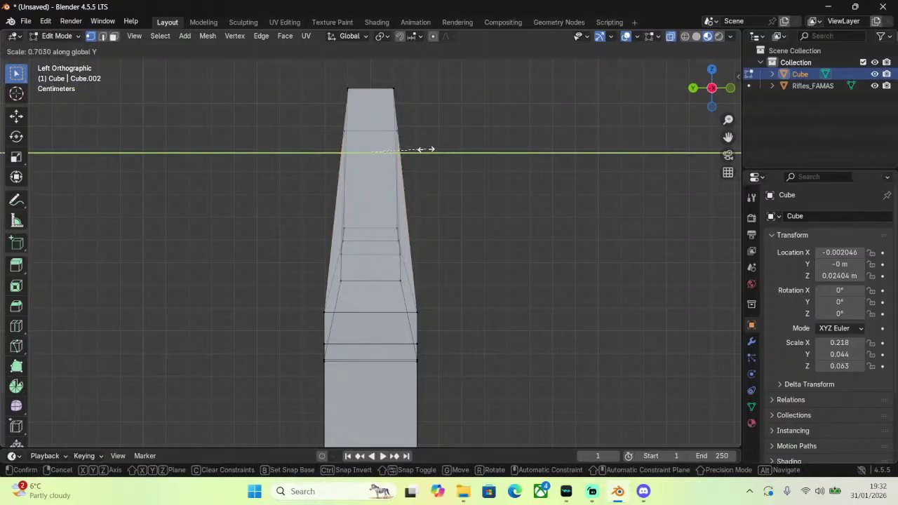
click(425, 149)
Inspect the narrowed handle front from several angles, and check the body in Object Mode against the front-view reference down to the pistol grip.
middle_drag(425, 149, 511, 155)
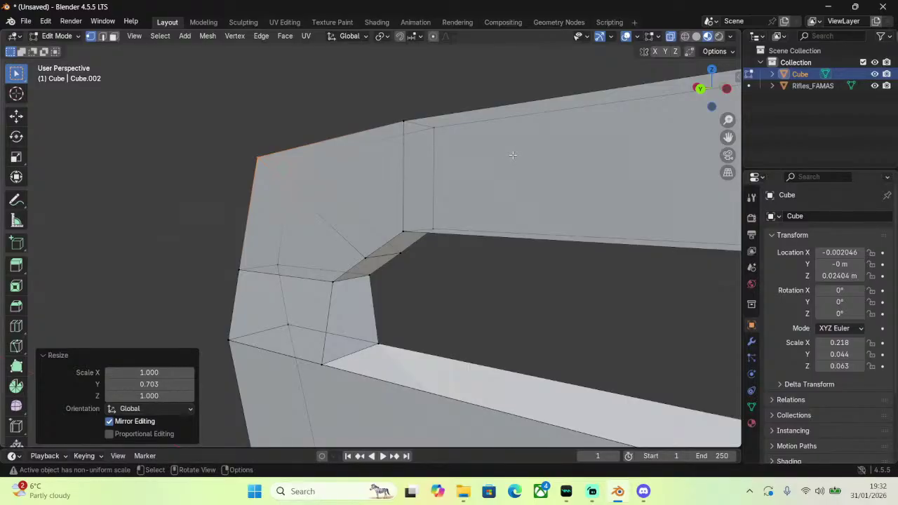
middle_drag(400, 210, 659, 210)
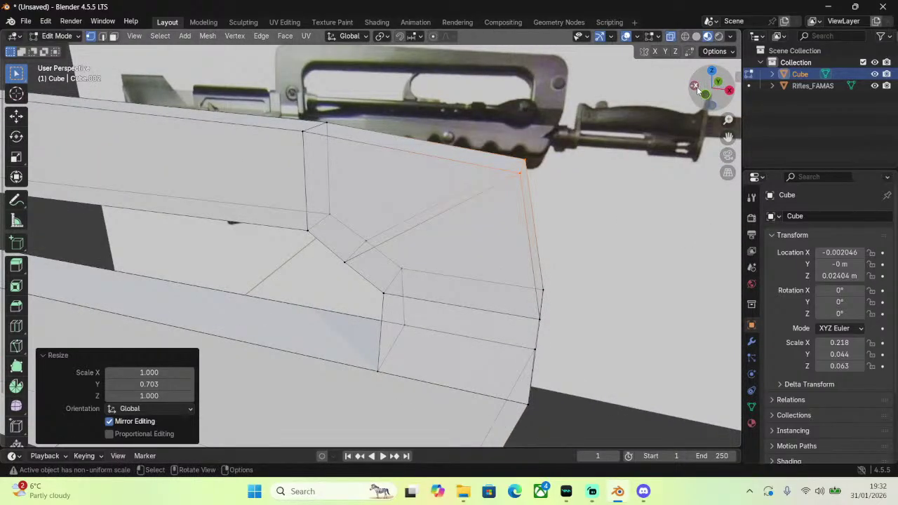
click(695, 87)
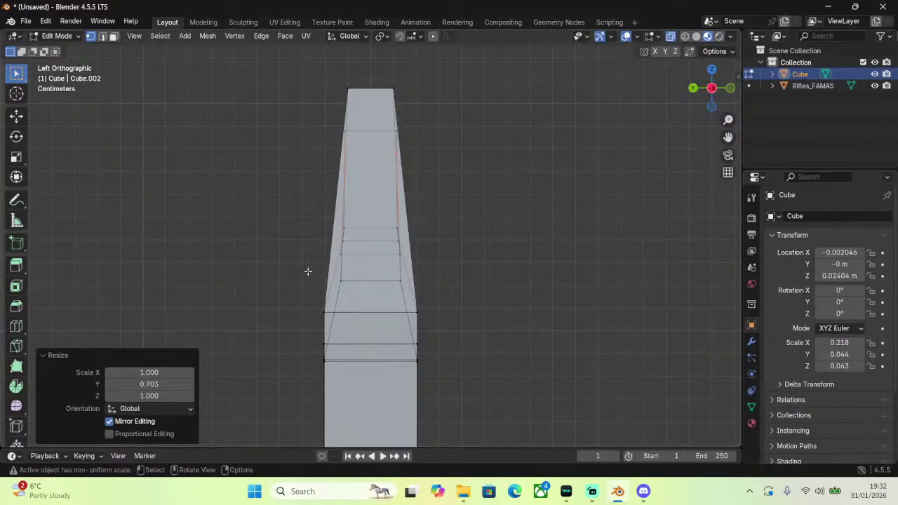
mouse_move(307, 271)
middle_down()
mouse_move(381, 268)
mouse_move(308, 265)
middle_up()
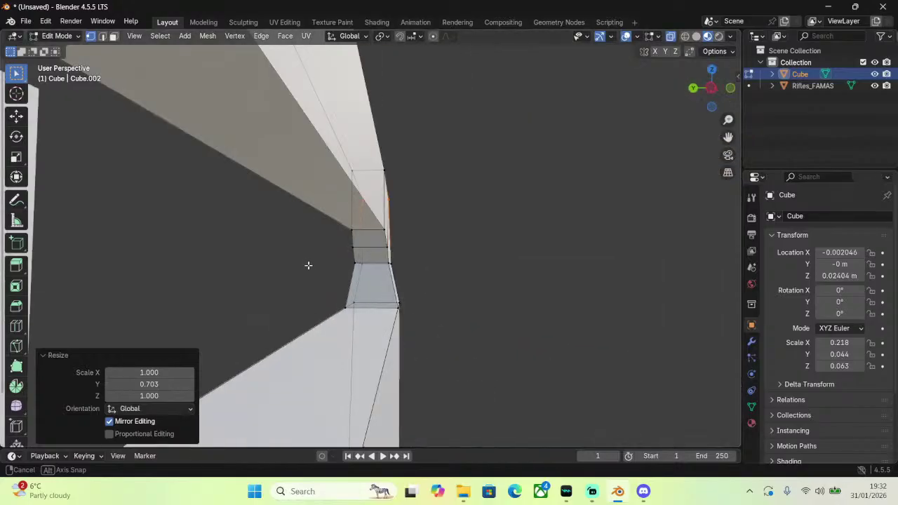
middle_drag(519, 217, 245, 133)
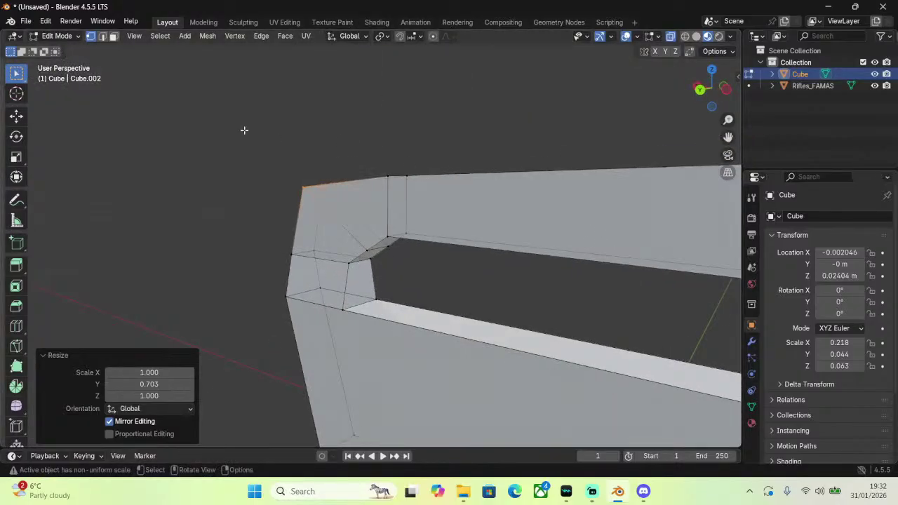
click(113, 37)
click(324, 300)
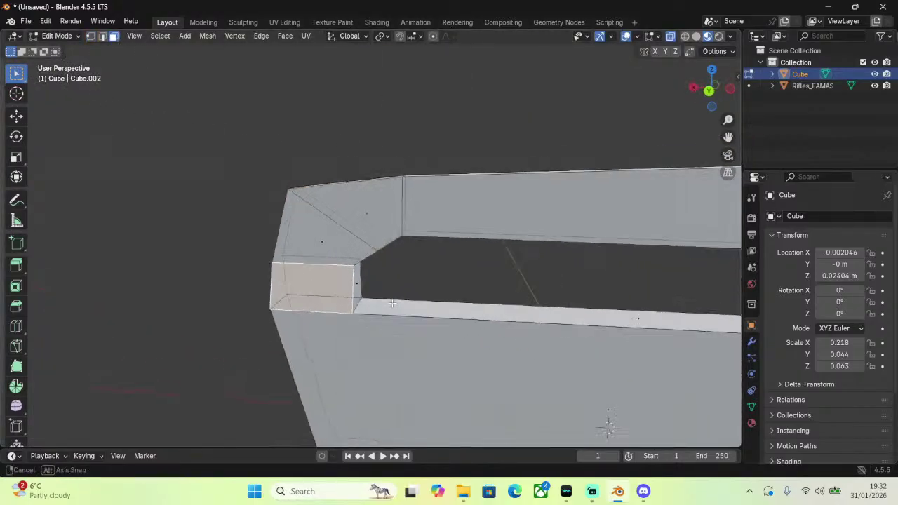
middle_drag(601, 417, 393, 175)
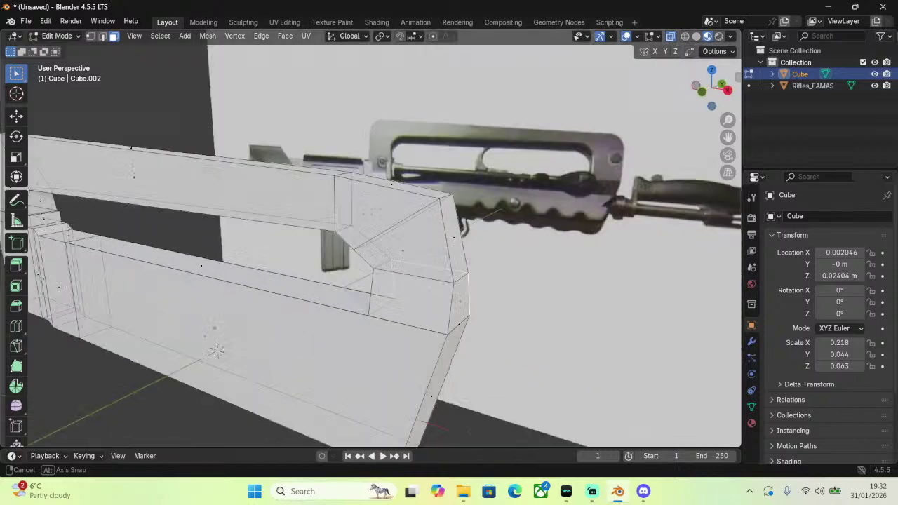
click(56, 36)
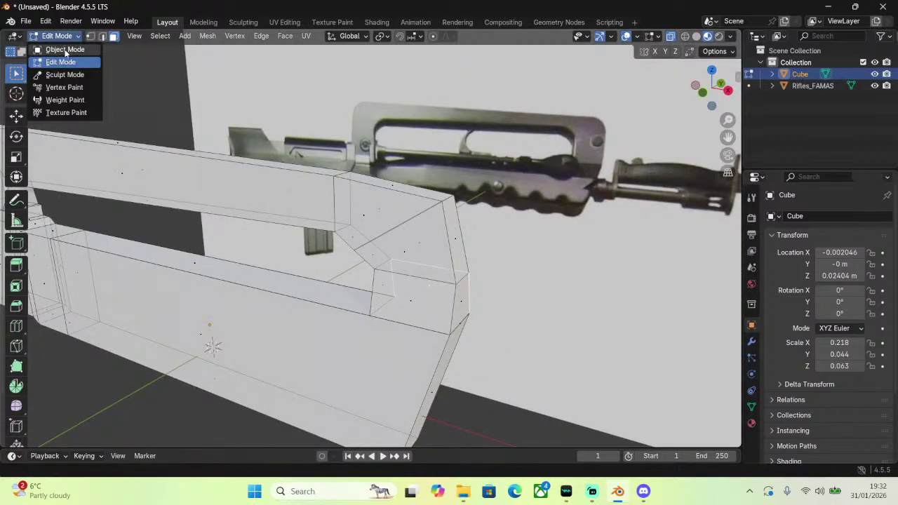
click(65, 50)
middle_drag(373, 201, 456, 232)
click(713, 100)
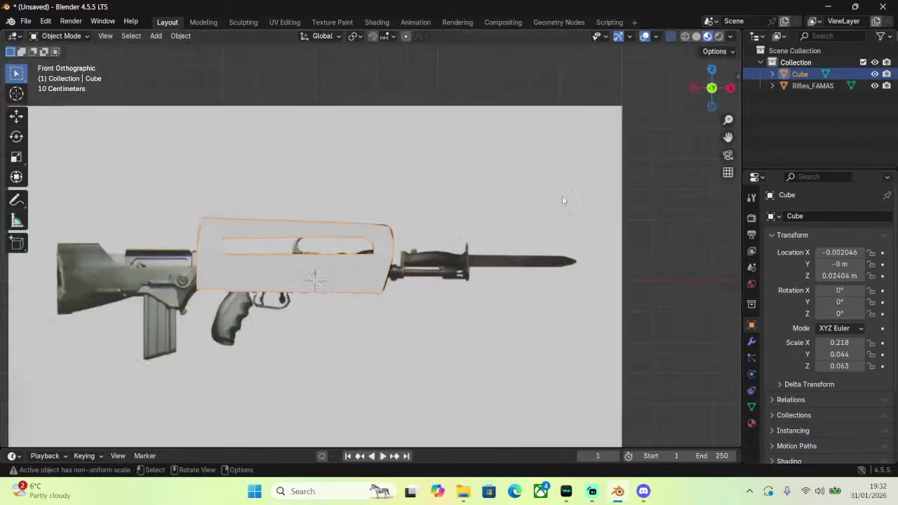
scroll(551, 224, down, 6)
scroll(536, 252, up, 10)
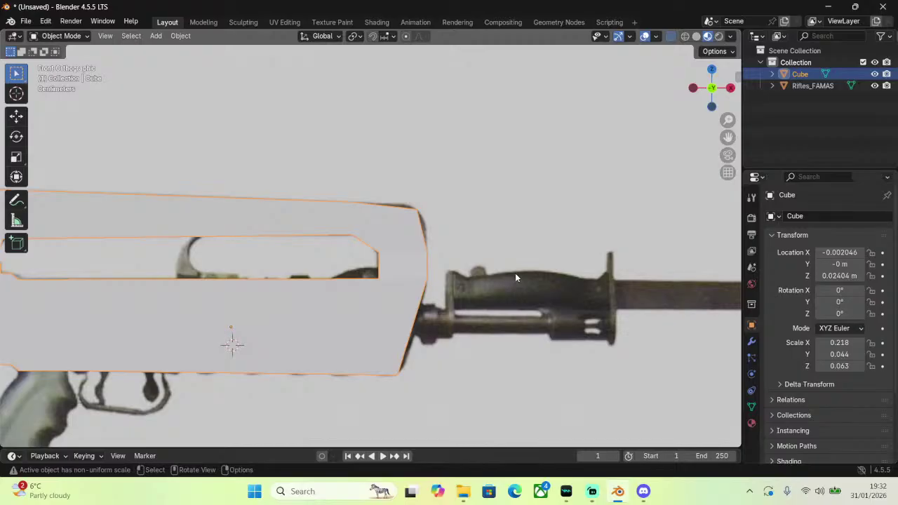
shift+middle_drag(193, 347, 536, 181)
scroll(536, 181, up, 3)
key(shift+a)
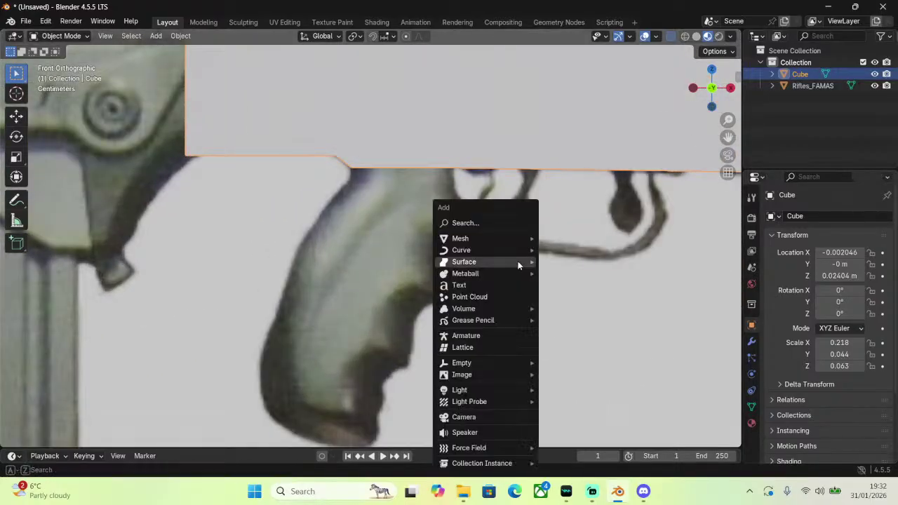
mouse_move(518, 261)
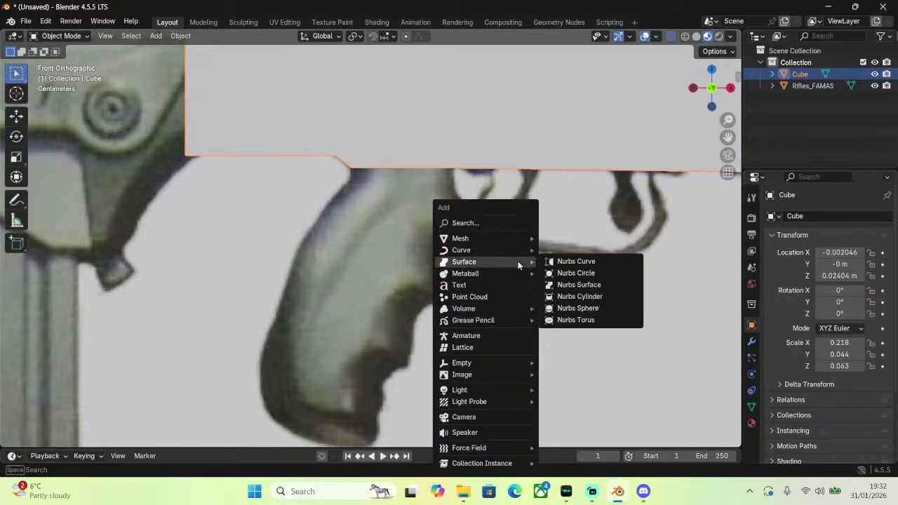
click(70, 21)
In Edit Mode, extrude the body's underside face above the pistol grip downward by about 0.015 m.
click(60, 36)
click(53, 60)
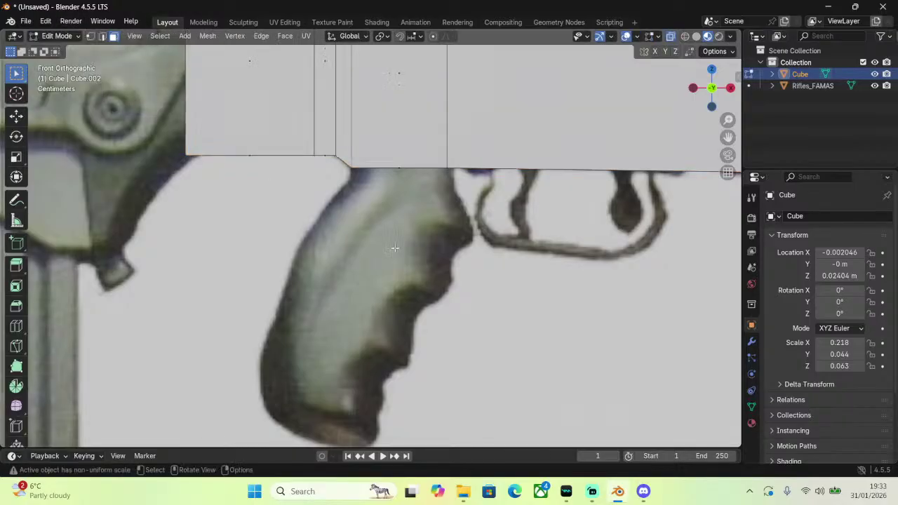
middle_drag(379, 141, 392, 203)
click(397, 183)
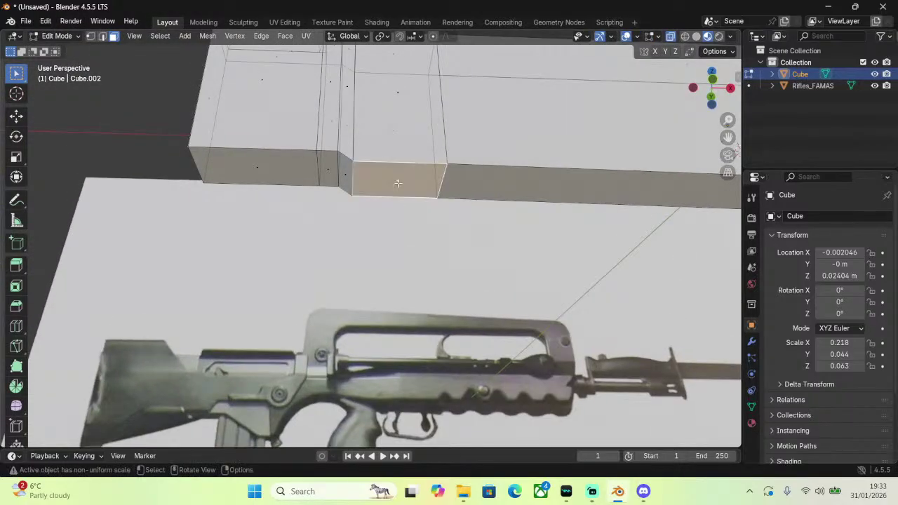
click(713, 95)
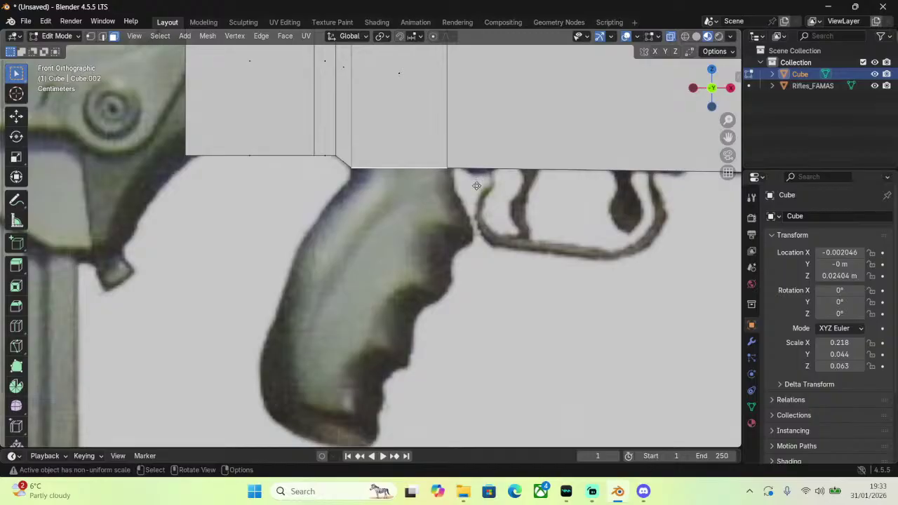
key(e)
click(476, 200)
Try scaling the extruded grip face uniformly by about 1.153 and extruding it another 0.0275 m down.
key(s)
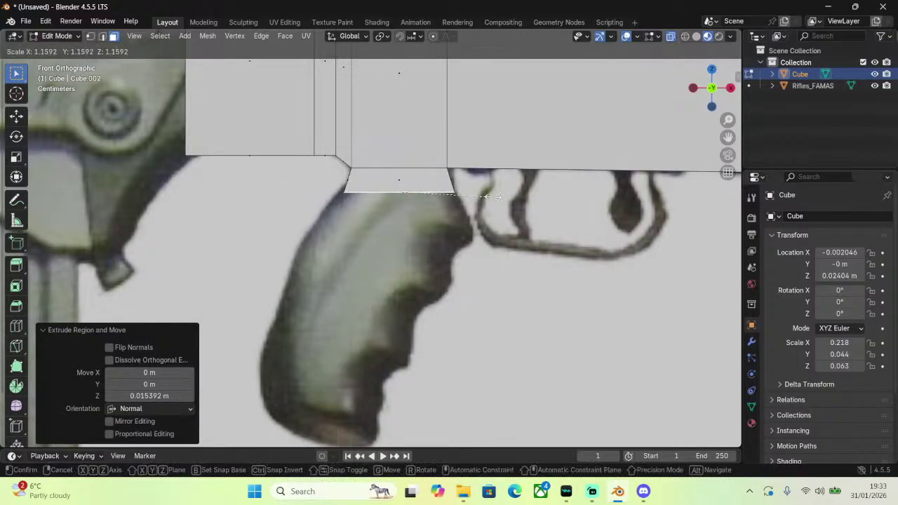
click(484, 197)
key(e)
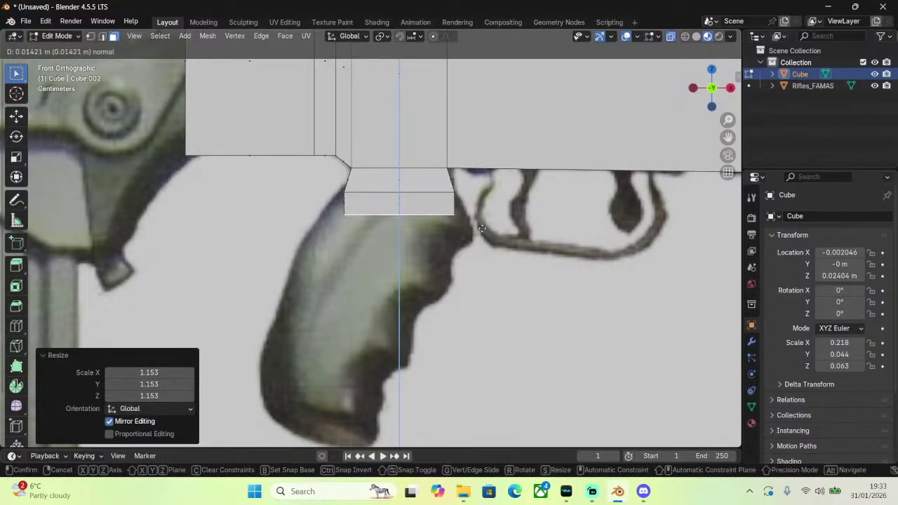
click(477, 241)
Try fitting the lower grip face to the reference by enlarging it uniformly and moving it about -0.006 m in X.
key(s)
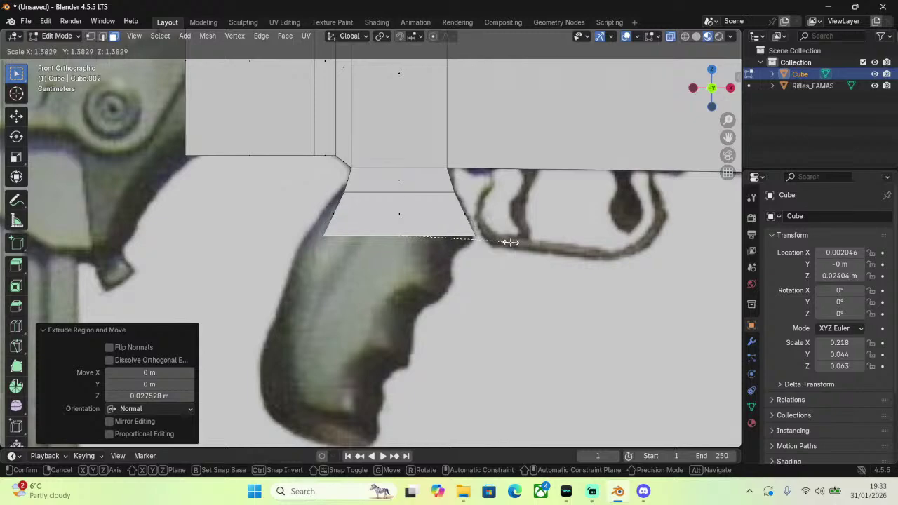
click(500, 243)
key(g)
click(497, 243)
key(s)
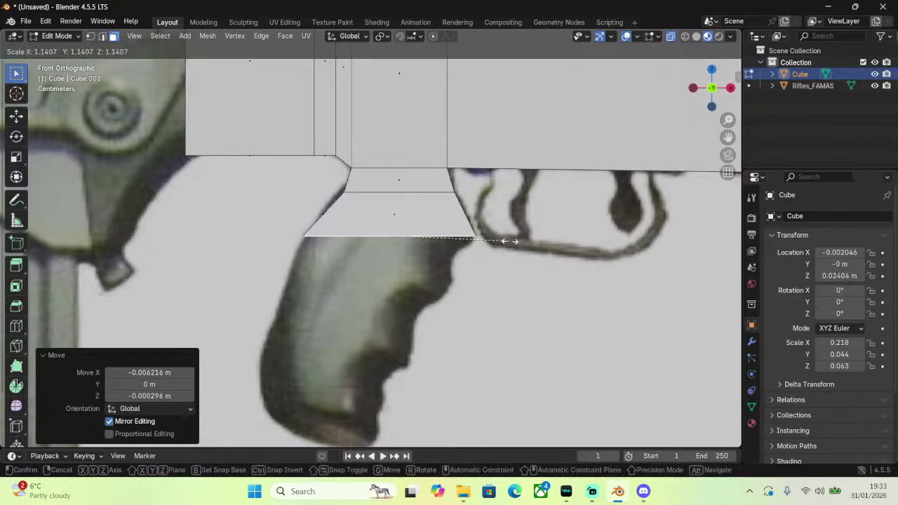
click(510, 241)
Try extruding another short grip section downward and scaling its end face uniformly to about 0.764.
key(e)
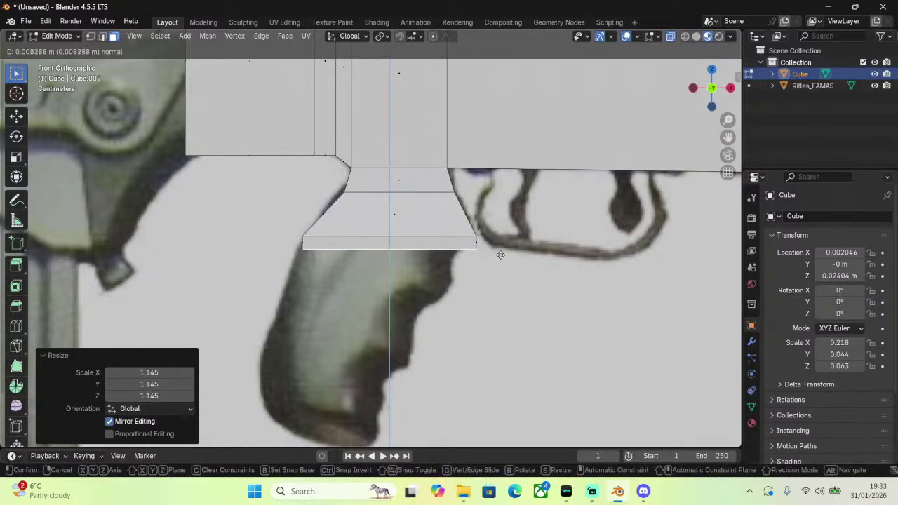
click(500, 259)
key(s)
click(470, 261)
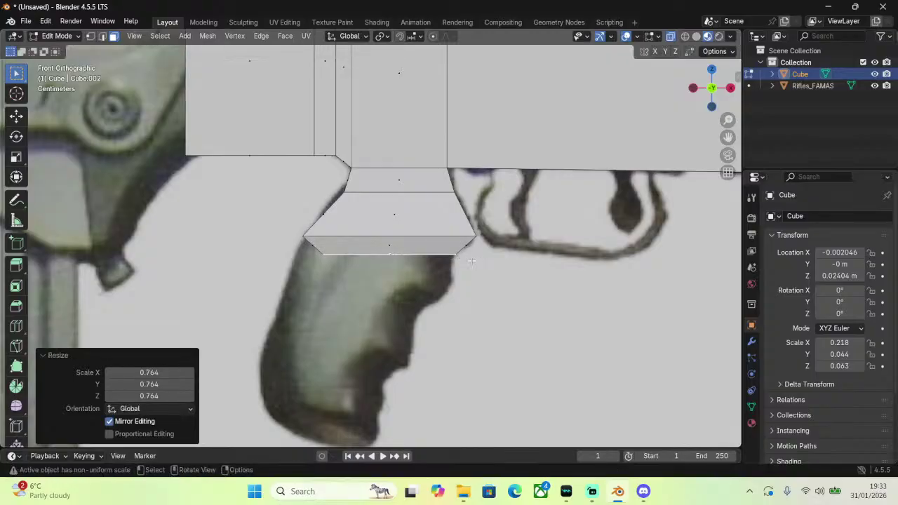
Check the grip's thickness from an angled view and undo its uniform scaling and added sections back to the first straight extrusion.
scroll(458, 260, down, 3)
middle_drag(458, 260, 468, 228)
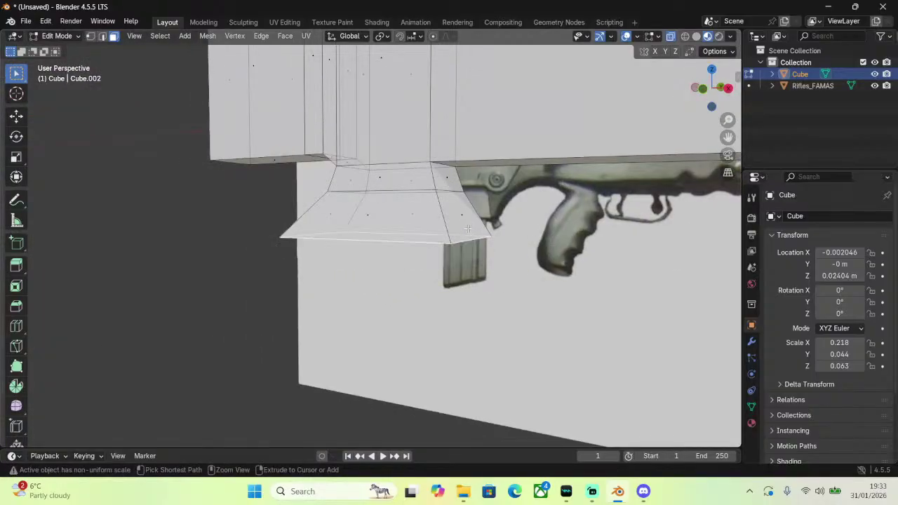
key(ctrl+z)
key(ctrl+z)
key(ctrl+z)
key(ctrl+z)
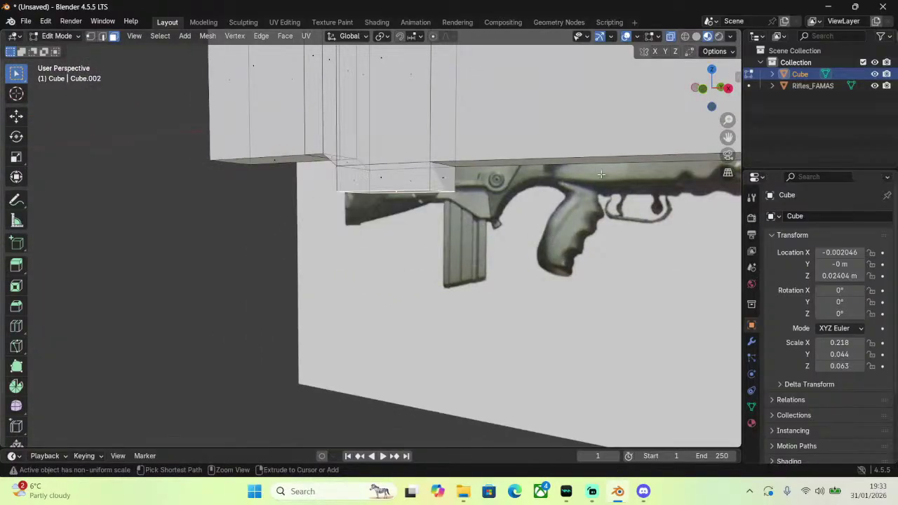
In front view, scale the first grip extrusion's lower face along X only, to about 1.155.
key(KP_1)
key(s)
key(x)
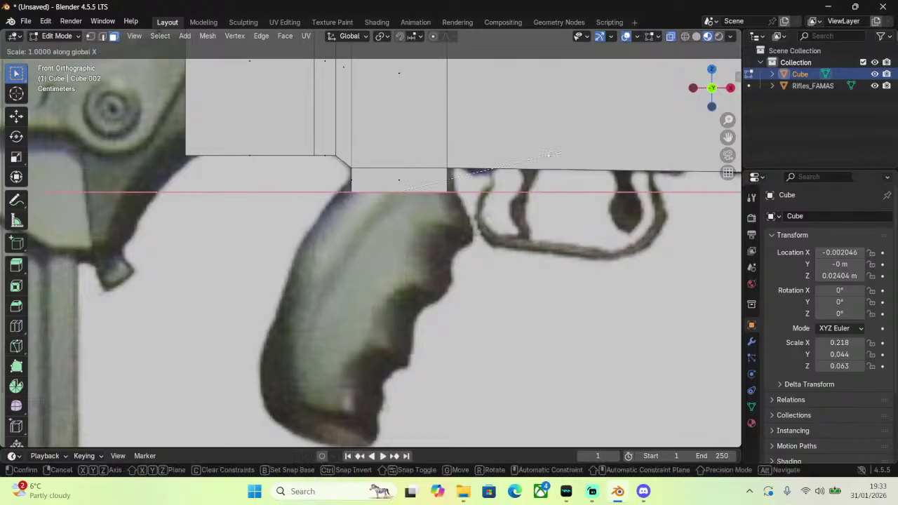
click(576, 151)
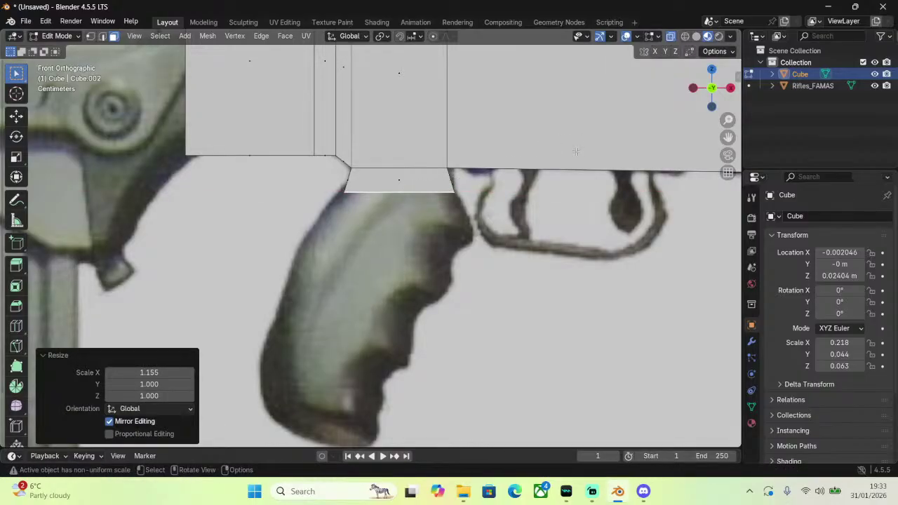
Extrude the grip face about 0.028 m further down and scale its end along X only to about 1.314.
key(e)
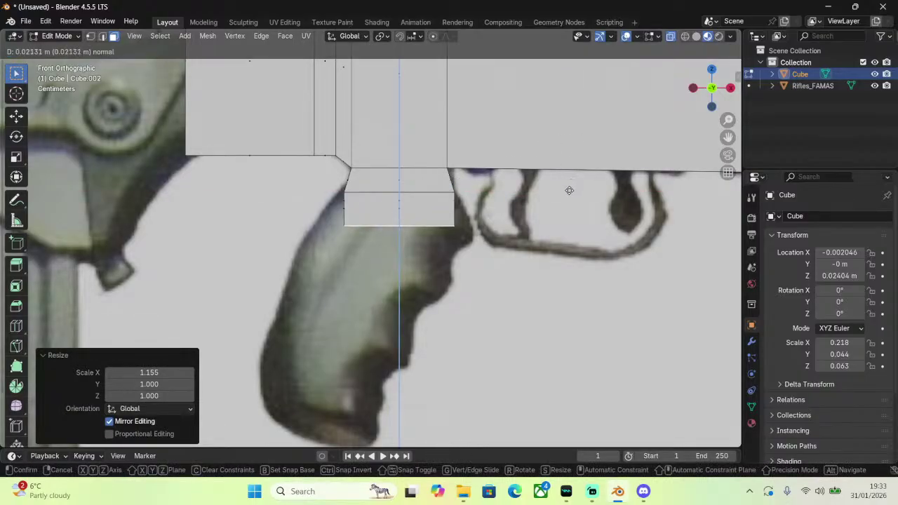
click(566, 197)
key(s)
key(x)
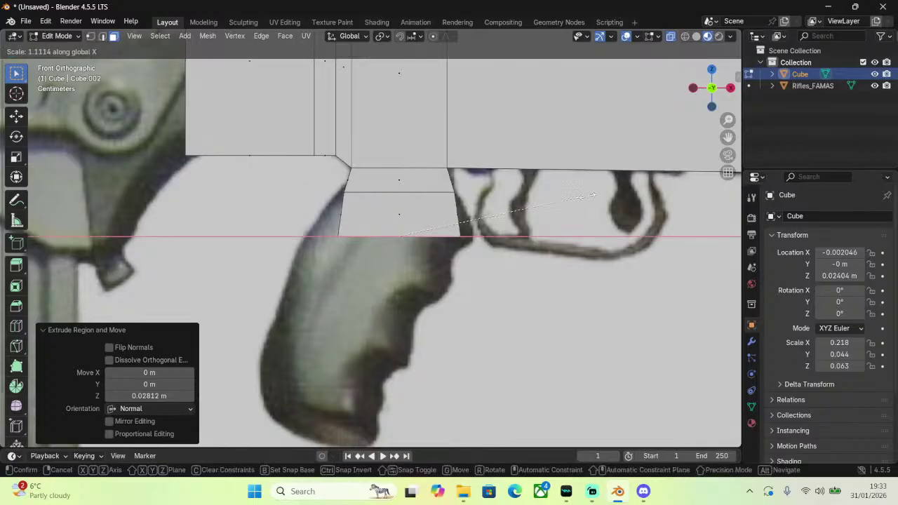
click(621, 197)
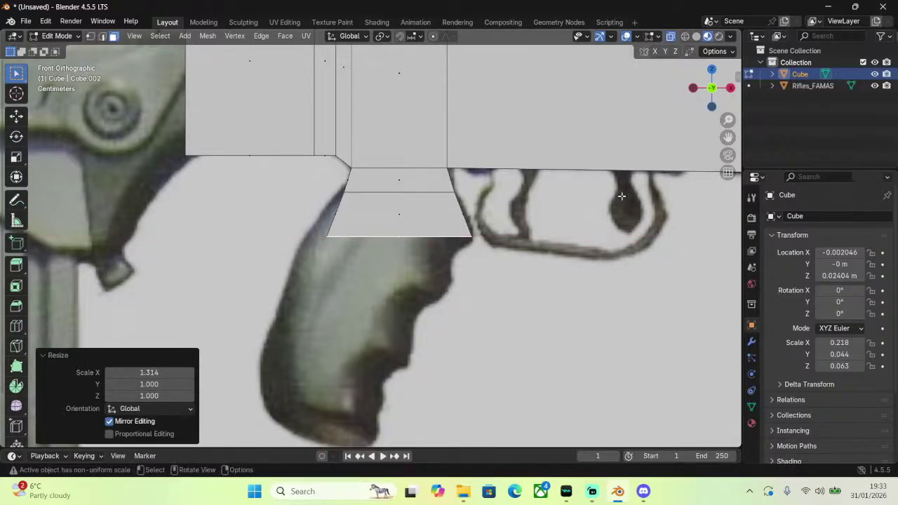
Shift the grip's lower end face about -0.0068 m along X and scale it along X to about 1.170.
key(g)
key(x)
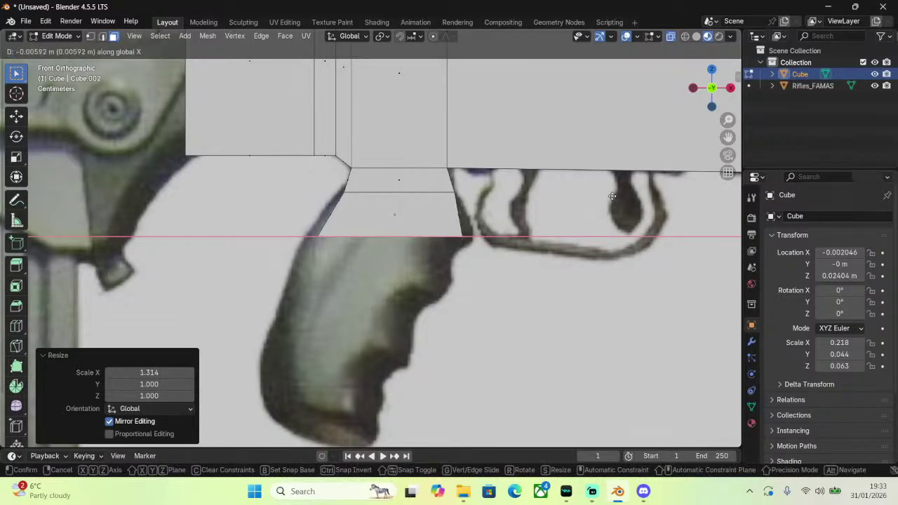
click(611, 196)
key(s)
key(x)
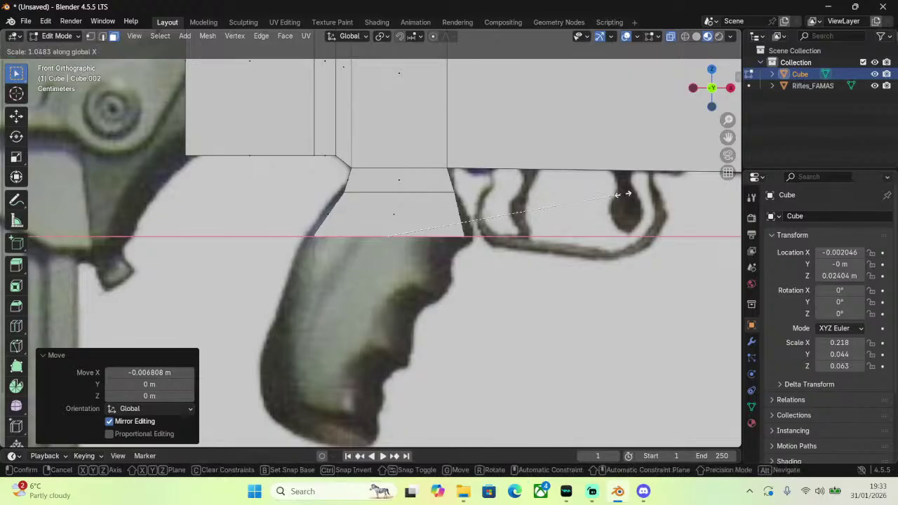
click(653, 195)
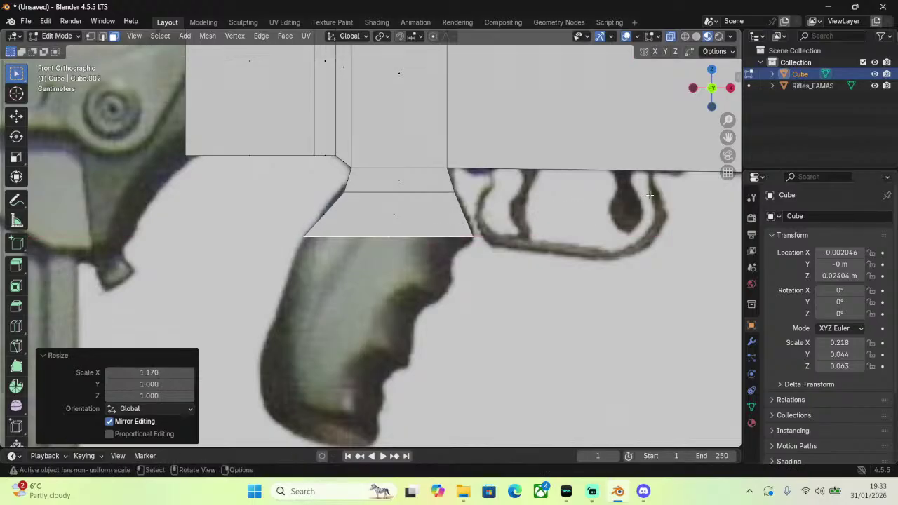
Extrude the grip's end face about 0.012 m further down and scale it along X to about 0.894.
key(e)
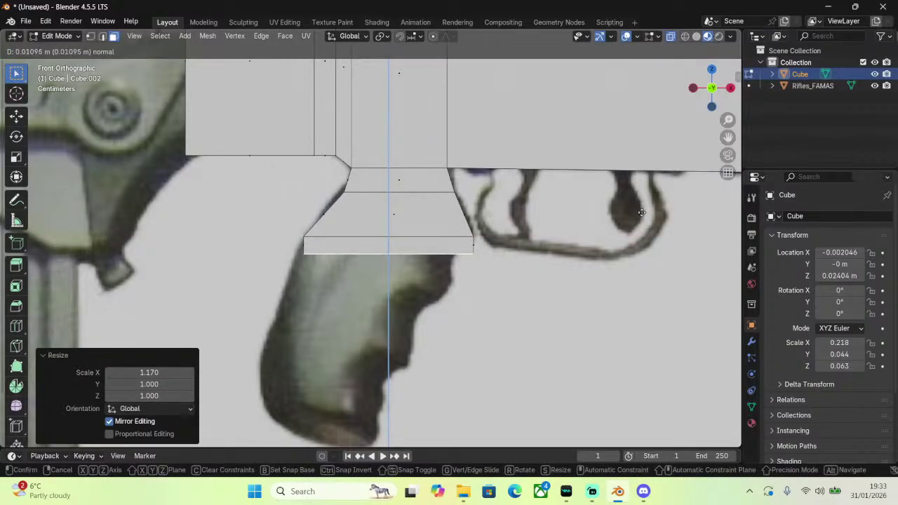
click(639, 212)
key(s)
key(x)
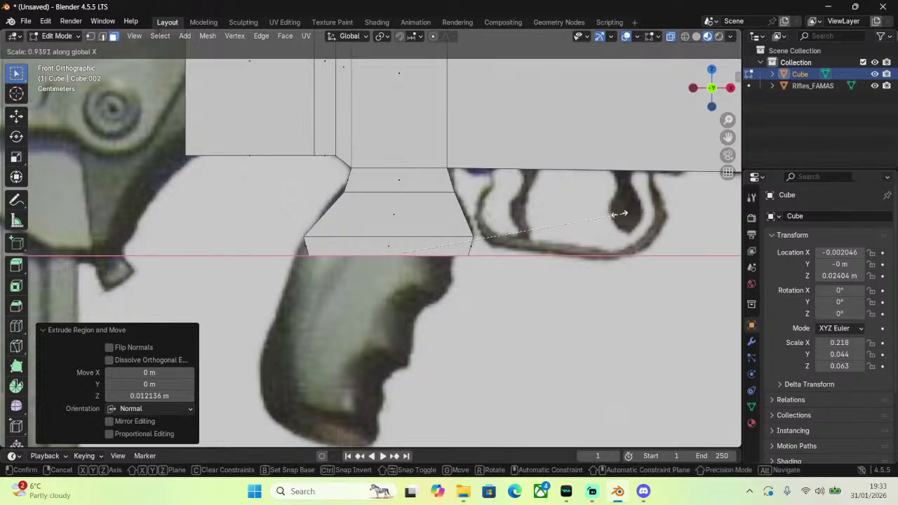
click(614, 213)
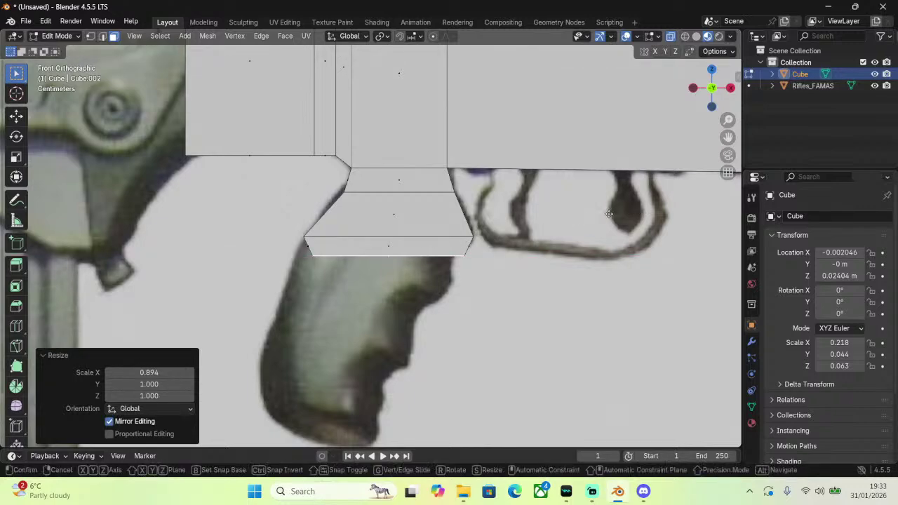
Fit the short section's end face to the reference with X moves of about -0.0077 m and -0.0018 m and an X scale of about 1.051.
key(g)
key(x)
click(601, 216)
key(s)
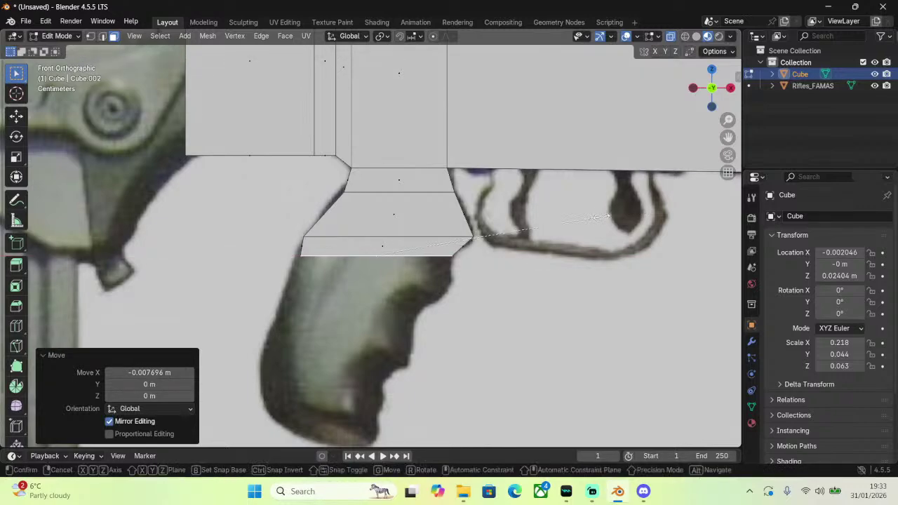
key(x)
click(614, 216)
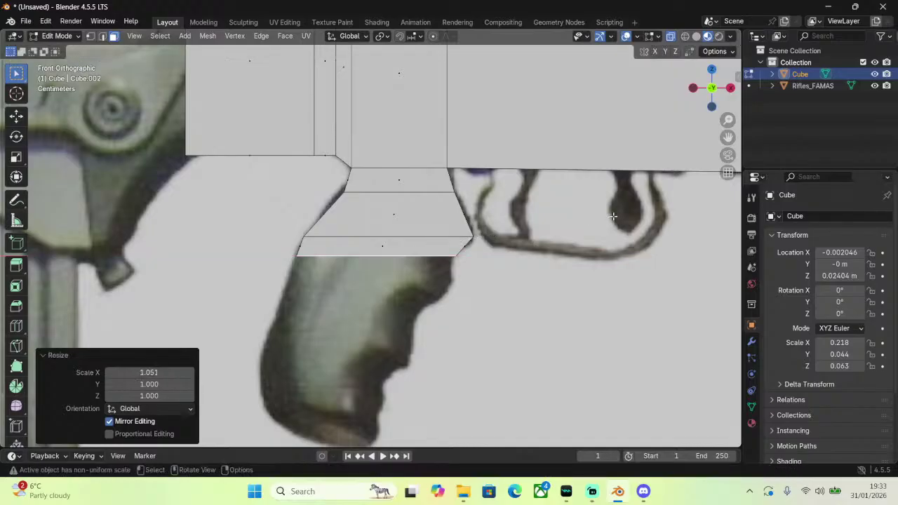
key(g)
key(x)
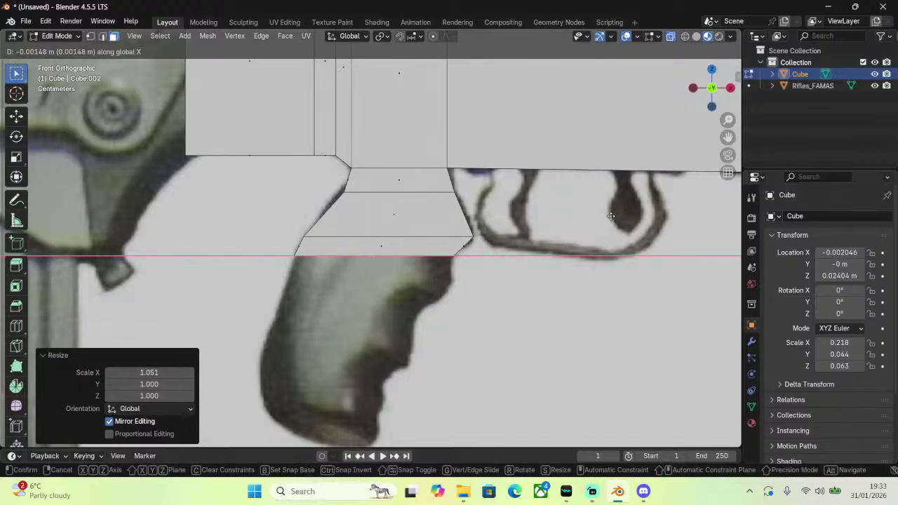
click(609, 216)
Extrude the grip about 0.0255 m down, shift its end about -0.0053 m along X and scale it along X to about 1.007.
key(e)
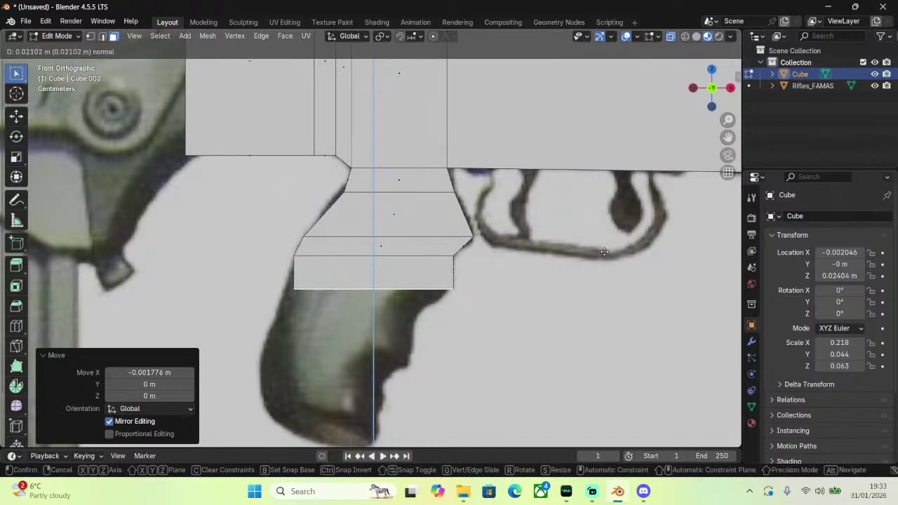
click(604, 256)
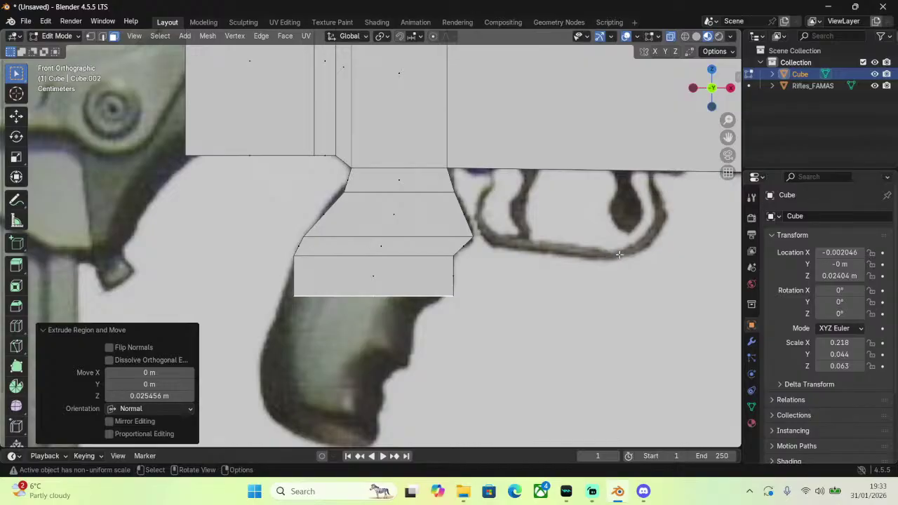
key(g)
key(x)
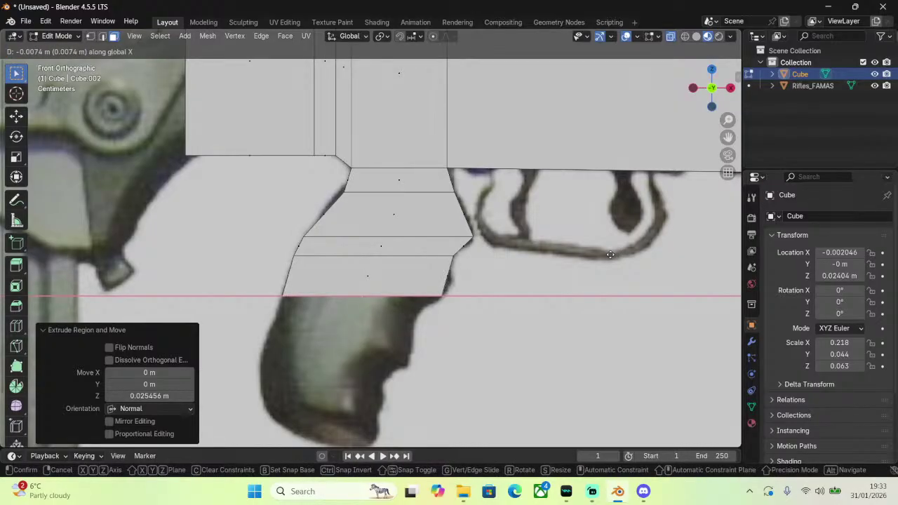
click(611, 254)
key(s)
key(x)
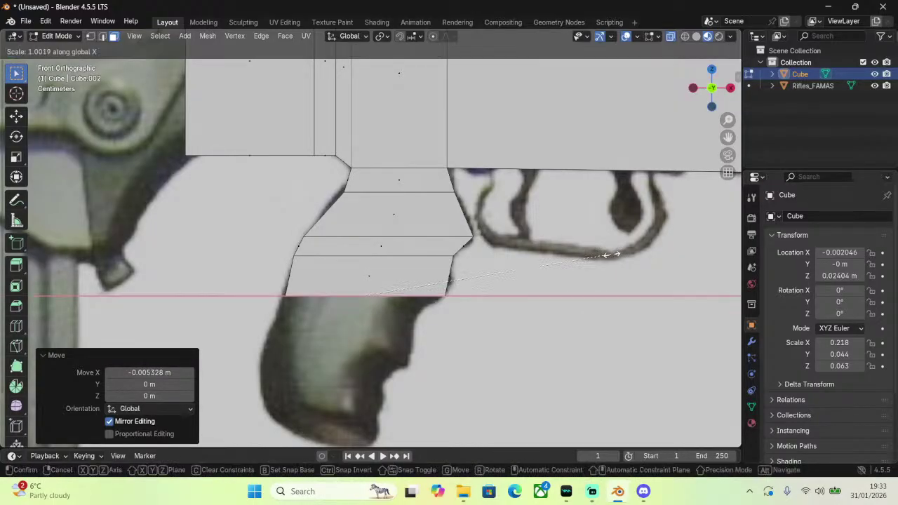
click(610, 255)
Extrude the grip's end face about 0.014 m further down and scale it along X to about 0.915.
key(e)
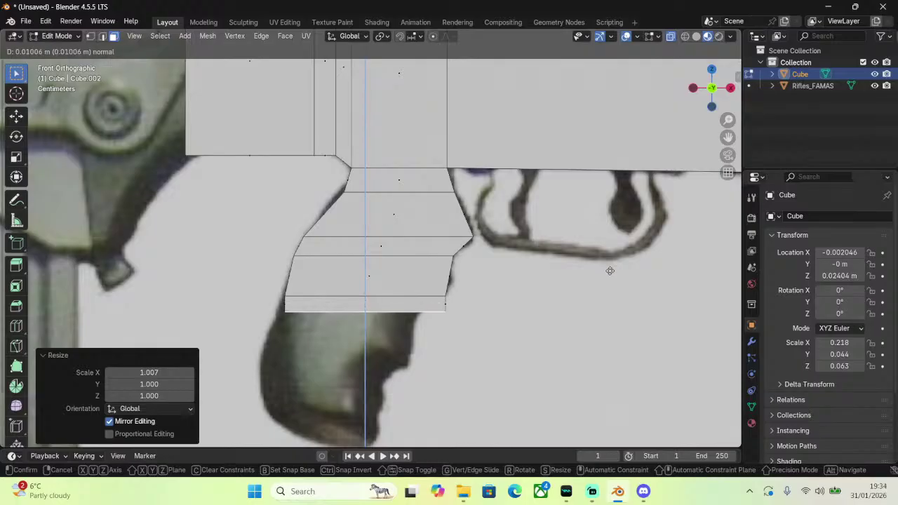
click(611, 276)
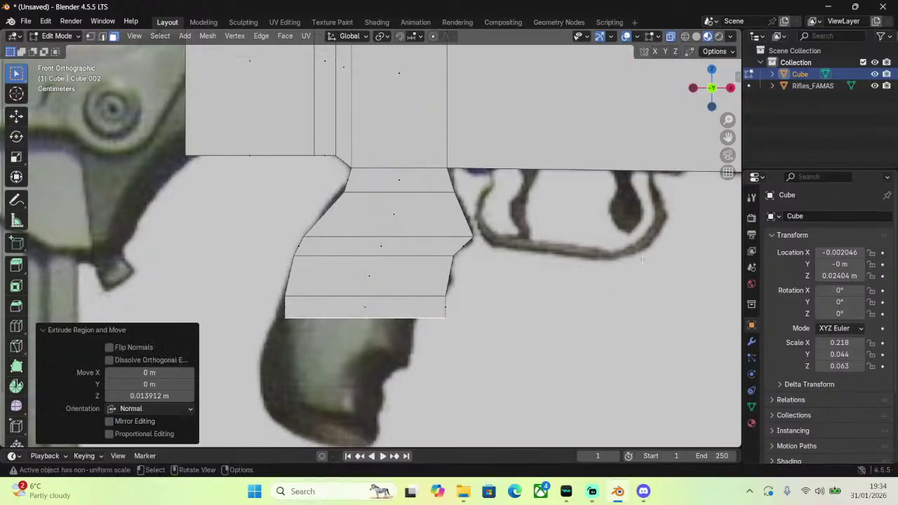
key(s)
key(x)
click(626, 258)
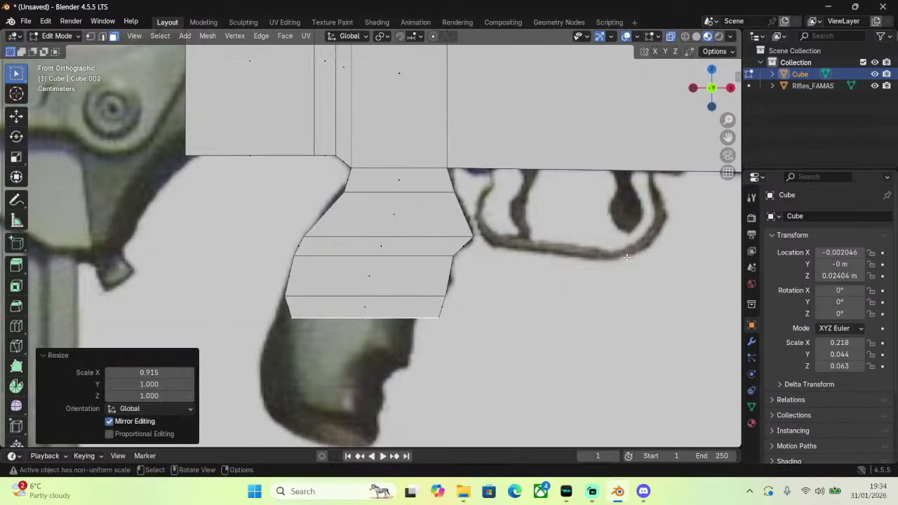
Move the new end face about -0.0133 m along X and scale it along X to about 0.923 to follow the finger groove.
key(g)
key(x)
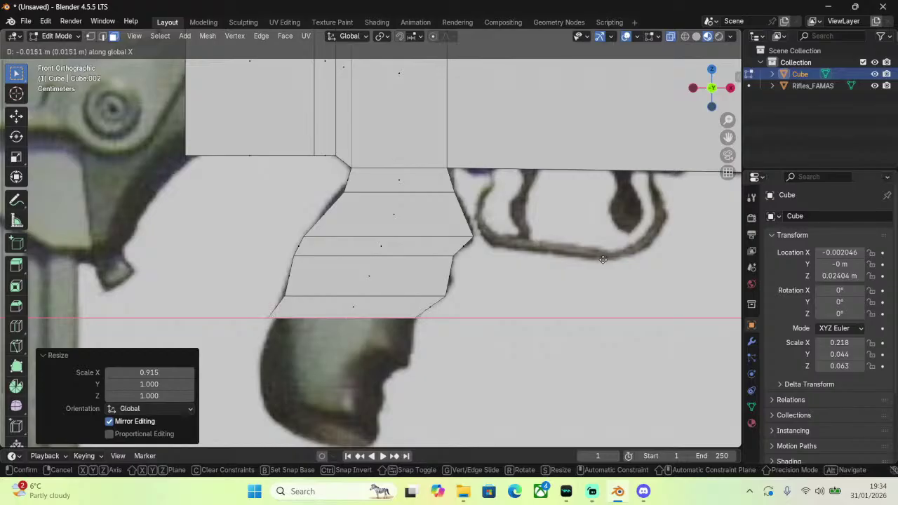
click(608, 260)
key(s)
key(x)
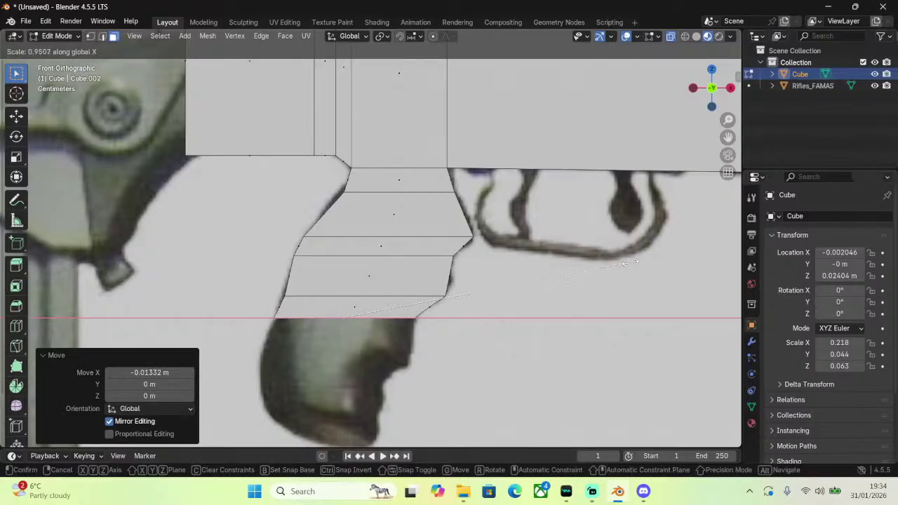
click(624, 265)
Extrude the grip about 0.029 m down, shift its end about -0.0065 m along X and scale it along X to about 1.09.
key(e)
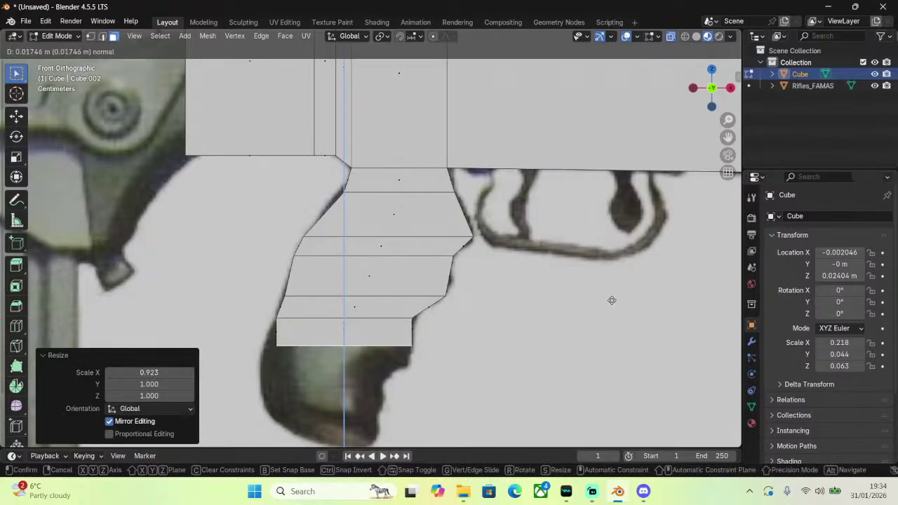
click(608, 312)
key(g)
key(x)
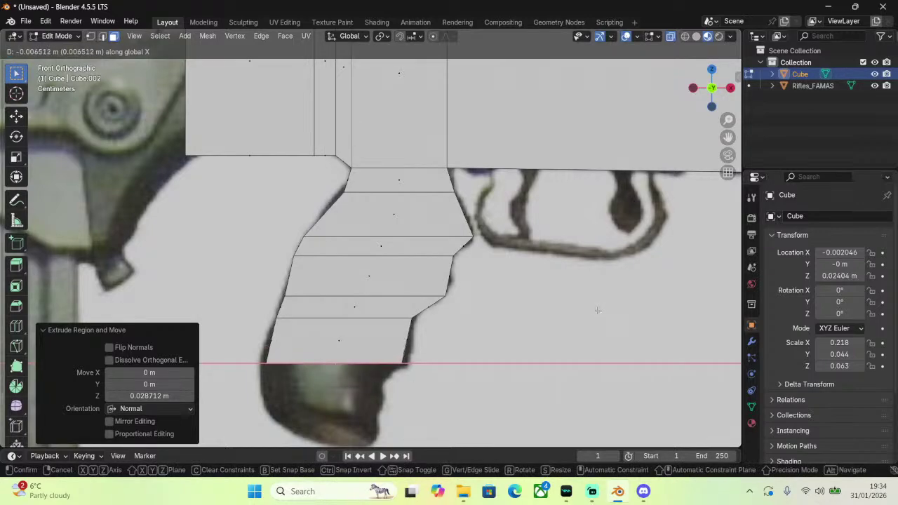
click(597, 310)
key(s)
key(x)
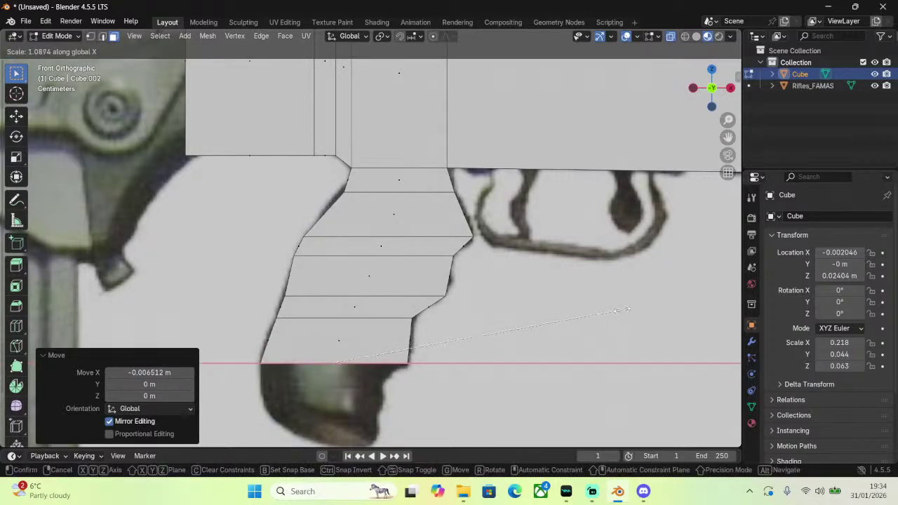
click(617, 309)
Extrude the grip's end face about 0.0145 m further down and scale it along X to about 0.917.
key(e)
click(616, 333)
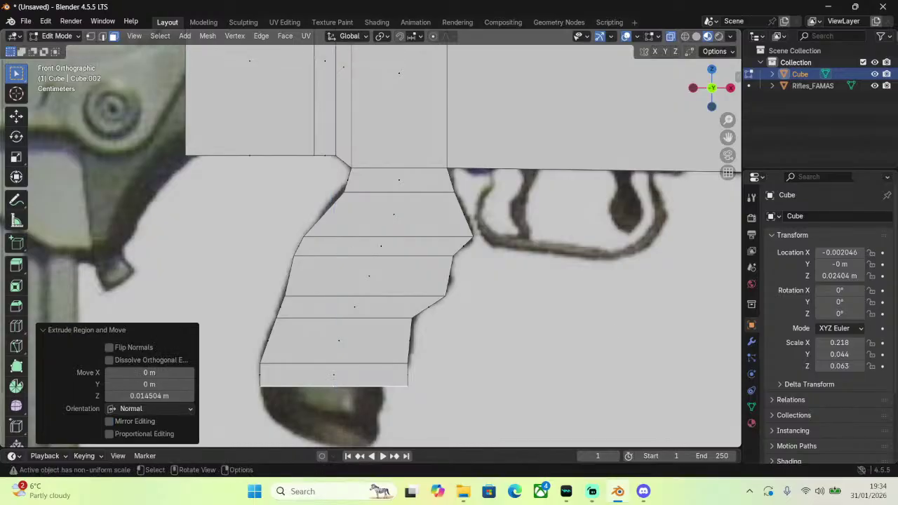
key(s)
key(x)
click(591, 332)
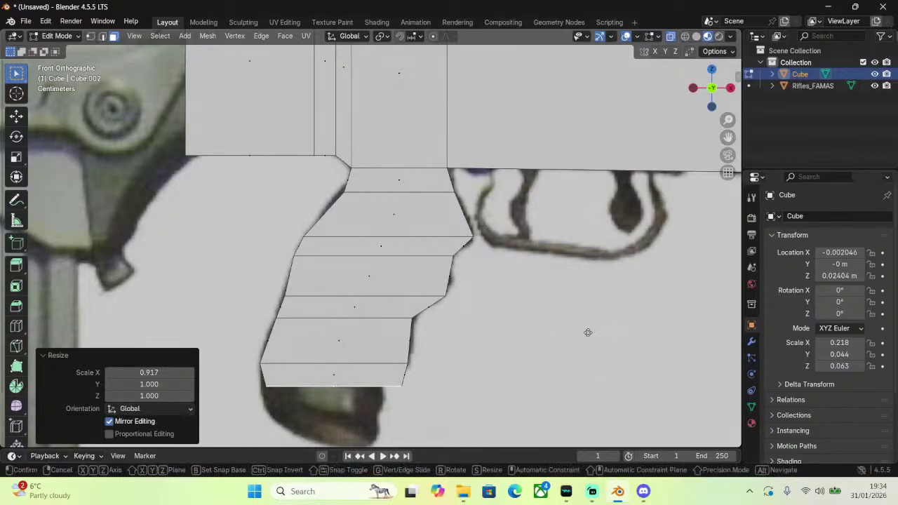
Fit the end face to the grip outline with X moves of about -0.0059 m and -0.0033 m and an X scale of about 0.877.
key(g)
key(x)
click(582, 332)
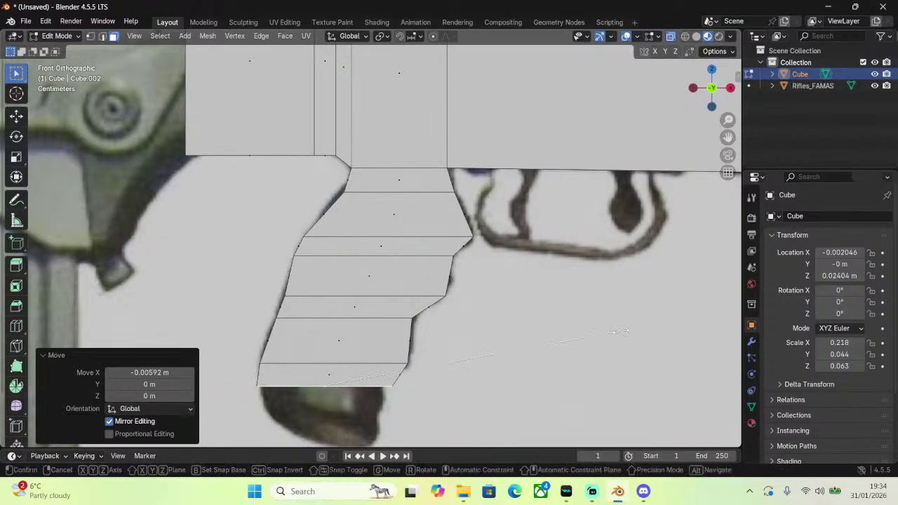
key(s)
key(x)
click(589, 327)
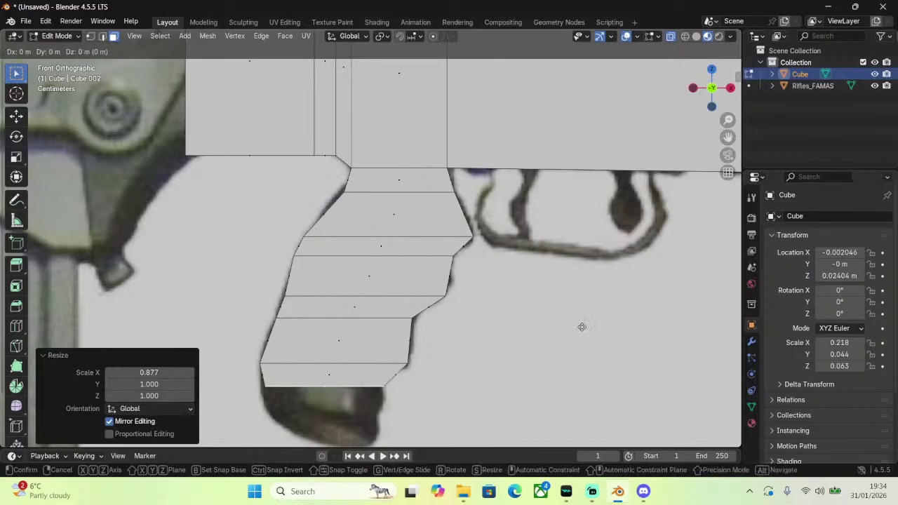
key(g)
key(x)
click(576, 326)
key(e)
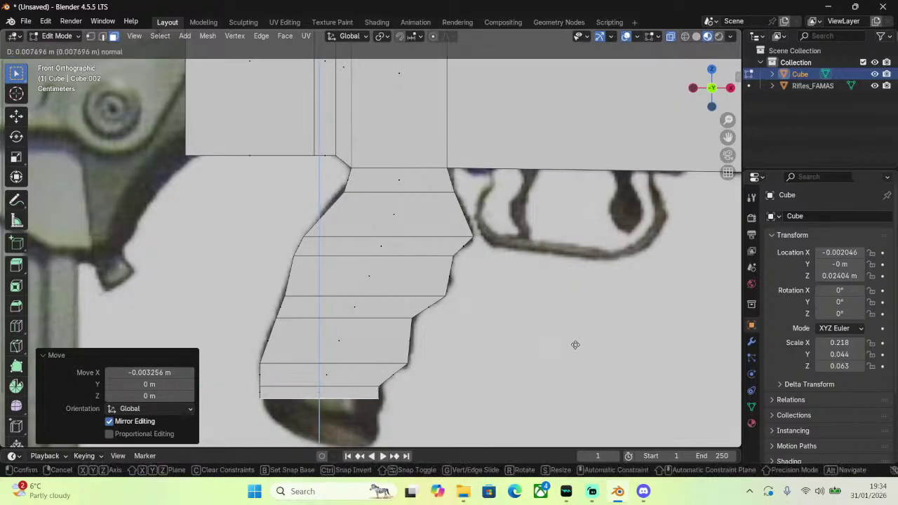
click(575, 347)
key(ctrl+z)
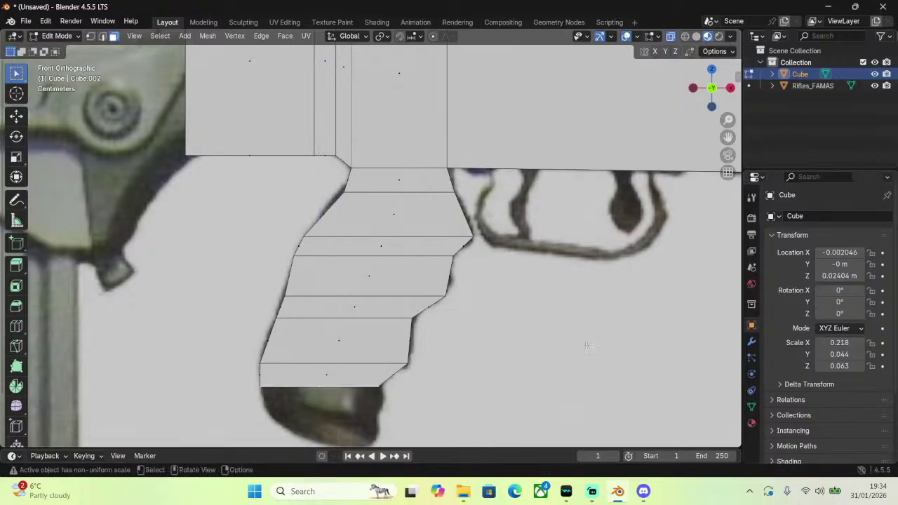
Widen the grip's current end face along X to about 1.051.
key(s)
key(x)
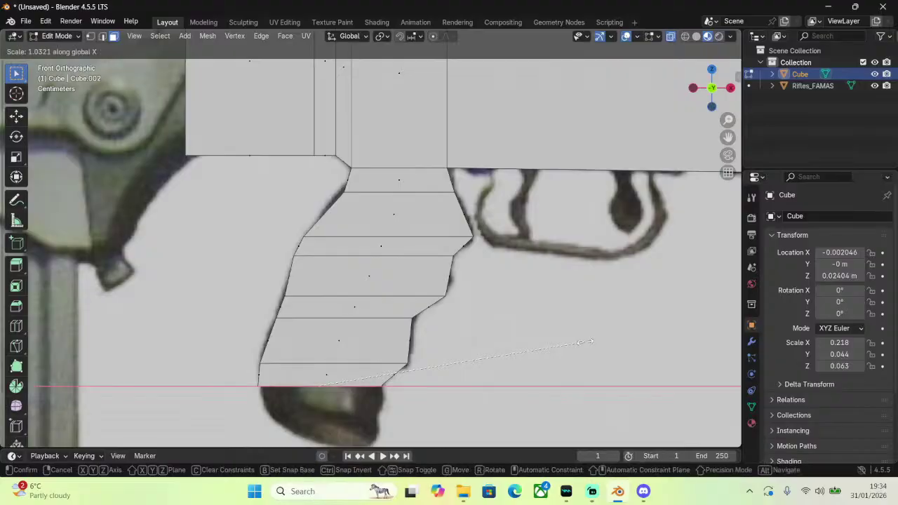
click(590, 339)
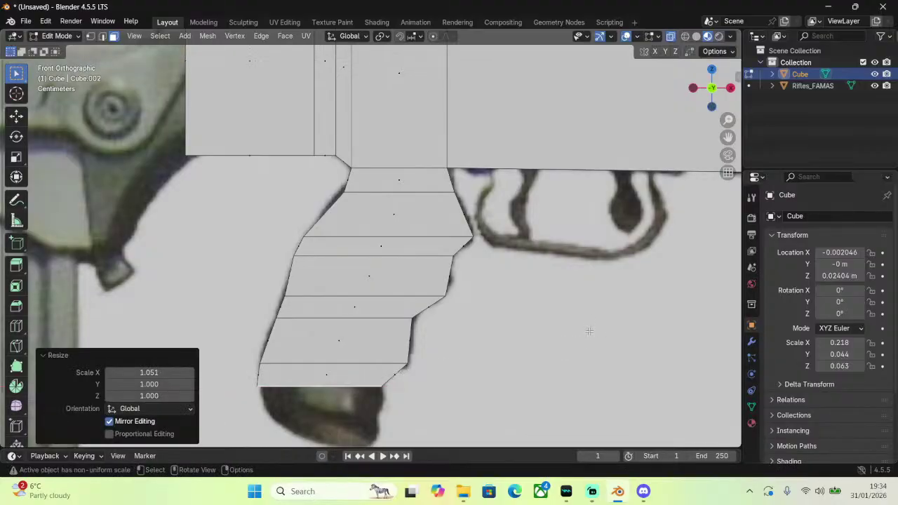
Extrude the grip about 0.0157 m down, scale its end along X to about 0.945 and shift it about 0.0018 m along X.
key(e)
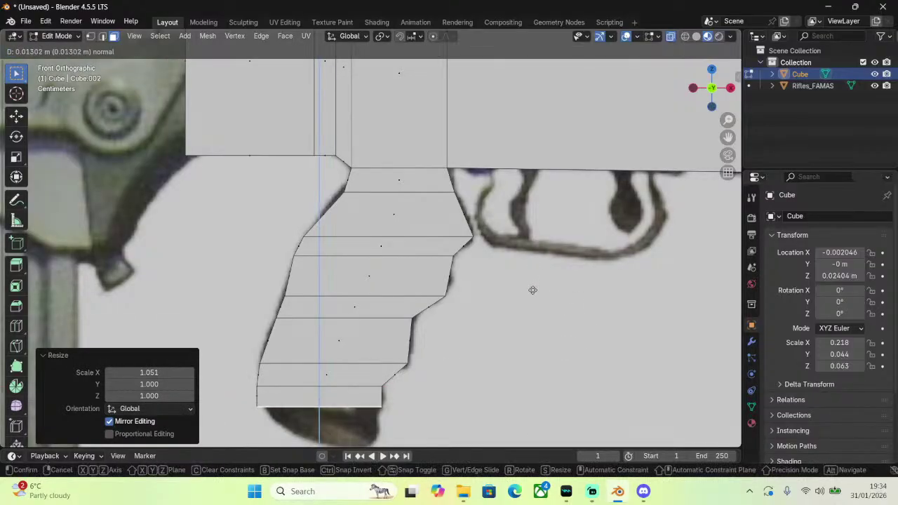
click(535, 290)
key(s)
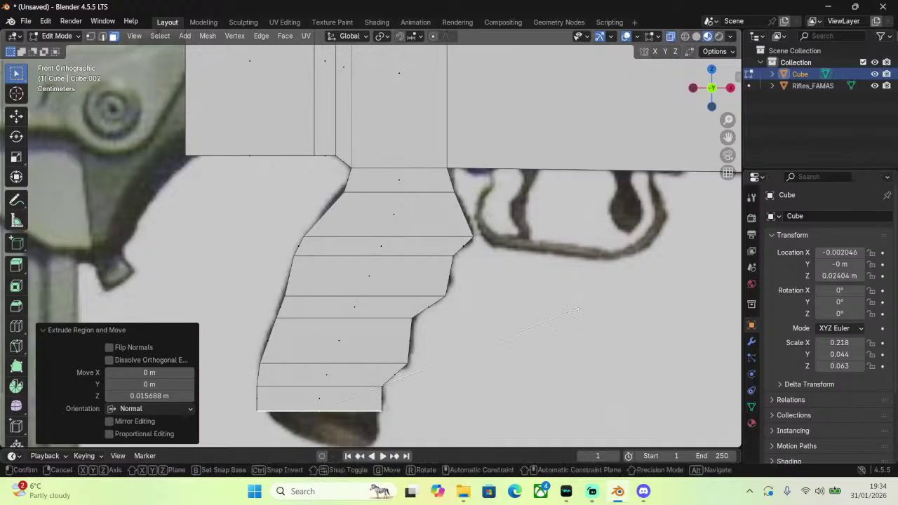
key(x)
click(559, 315)
key(g)
key(x)
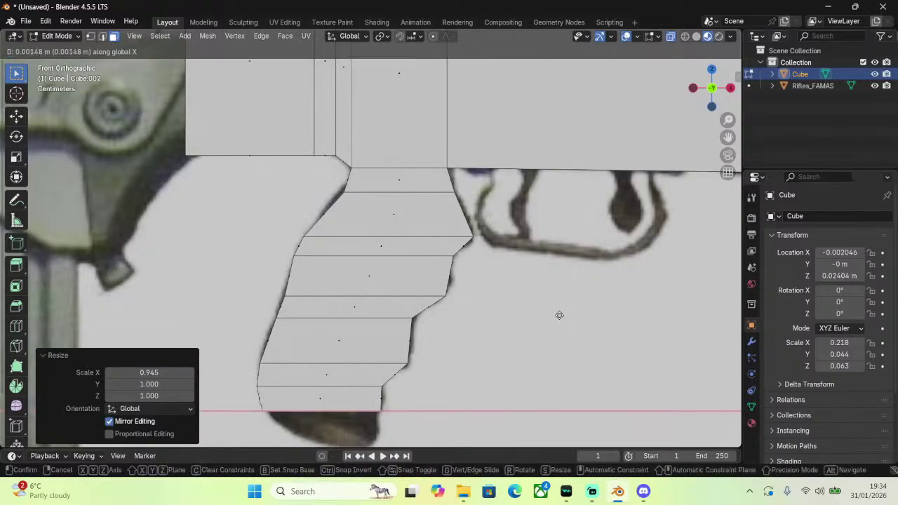
click(559, 315)
Extrude the grip's end face about 0.023 m down to the bottom of the reference grip.
key(e)
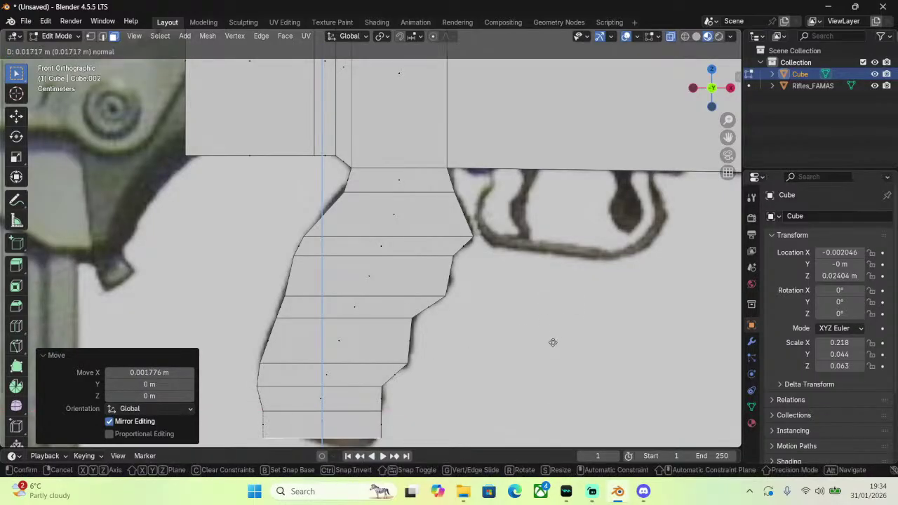
click(548, 350)
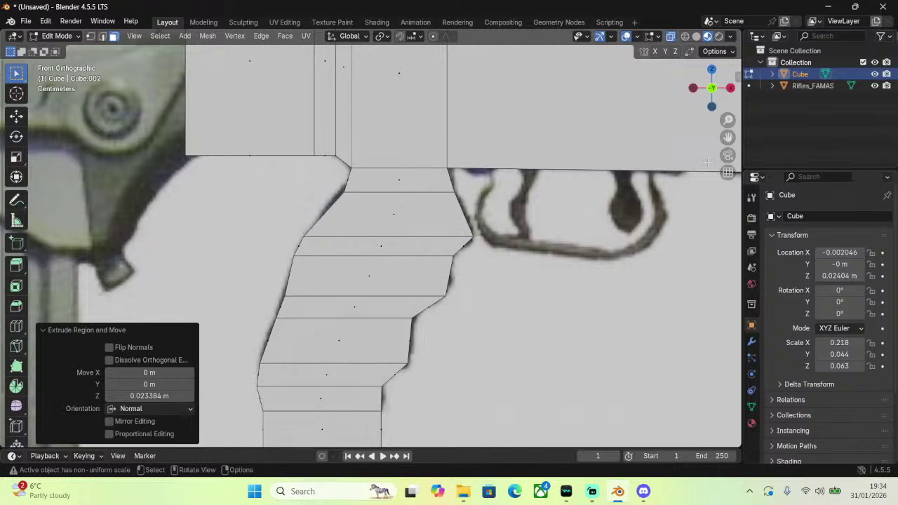
drag(730, 136, 767, 9)
scroll(644, 207, up, 3)
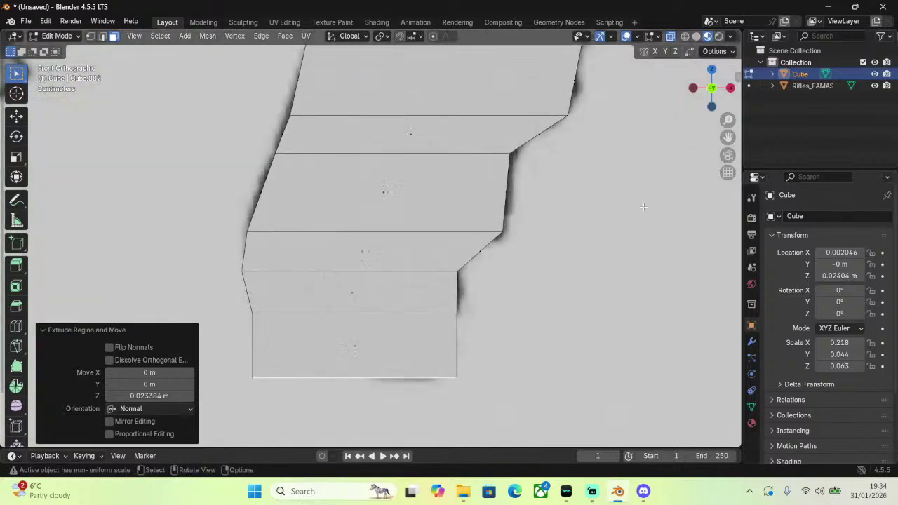
Narrow the grip's bottom face along X to about 0.312 and shift it about 0.0173 m along X.
key(s)
key(x)
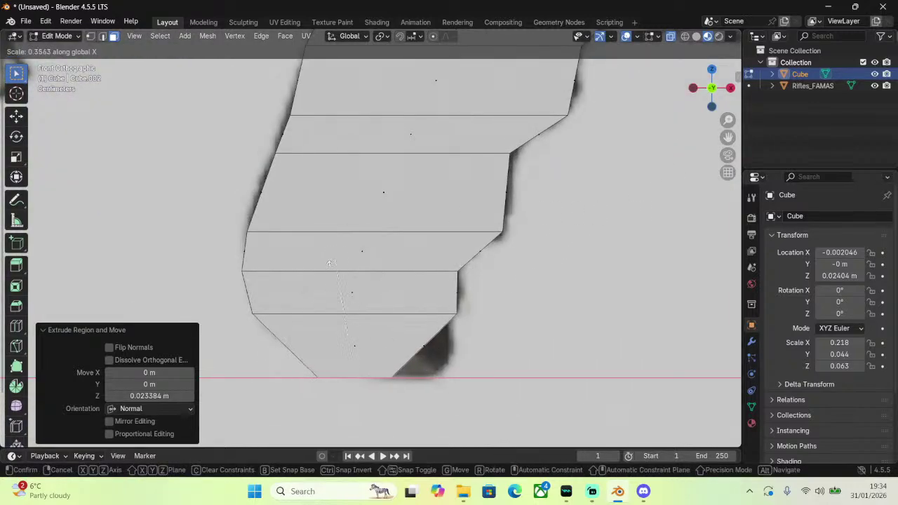
click(325, 277)
key(g)
key(x)
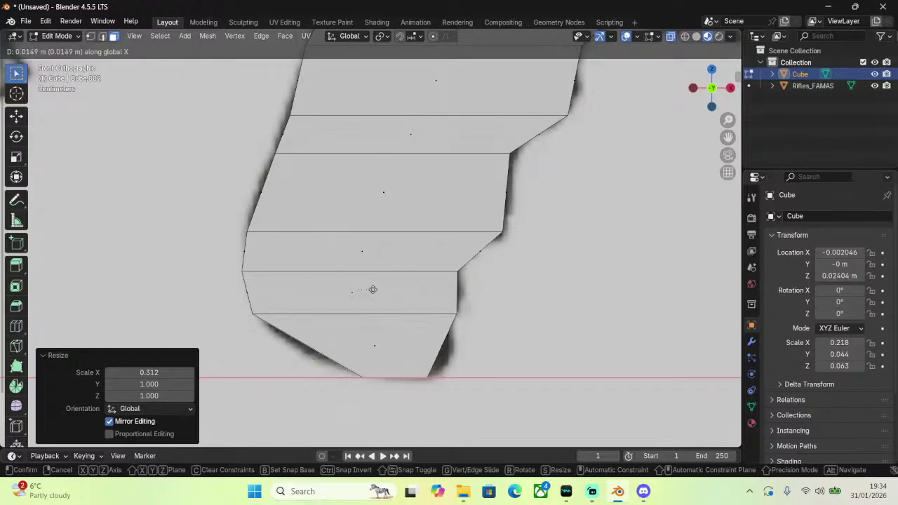
click(373, 290)
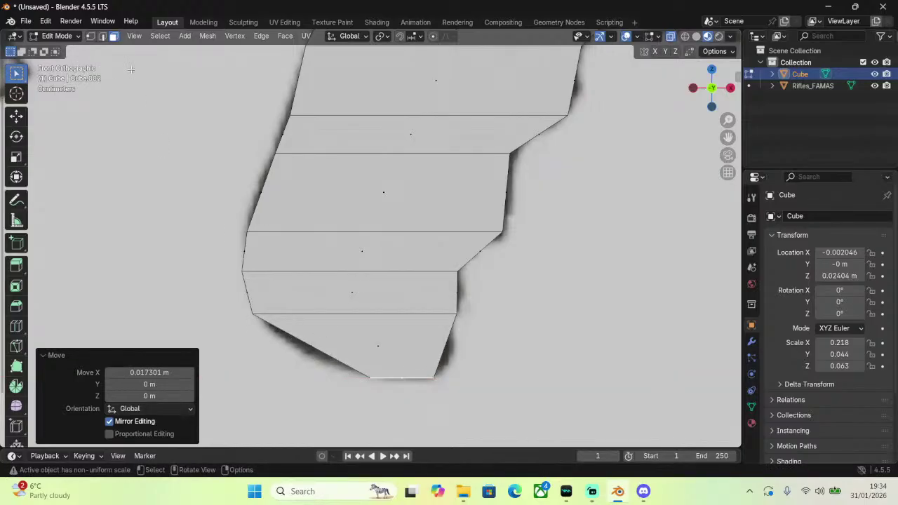
Try to add a single centred loop cut around the grip's lowest section.
click(102, 36)
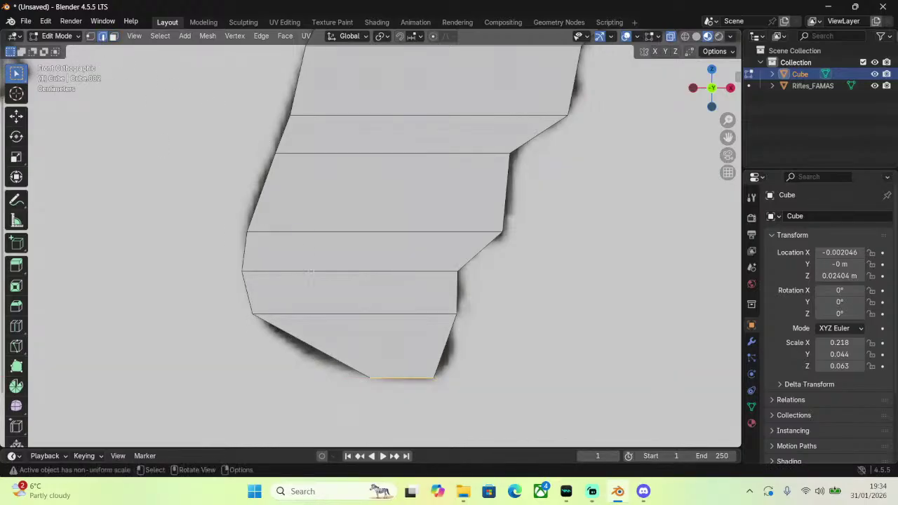
middle_drag(337, 301, 370, 324)
key(ctrl+r)
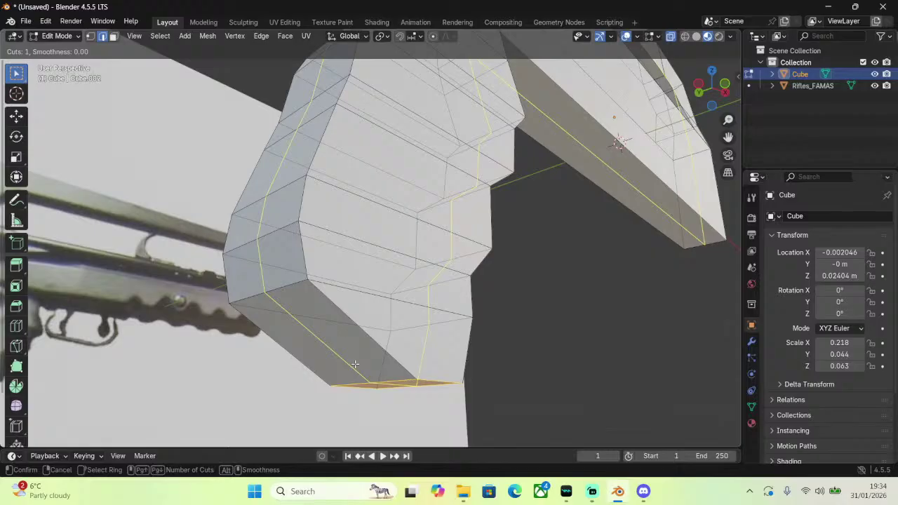
click(300, 355)
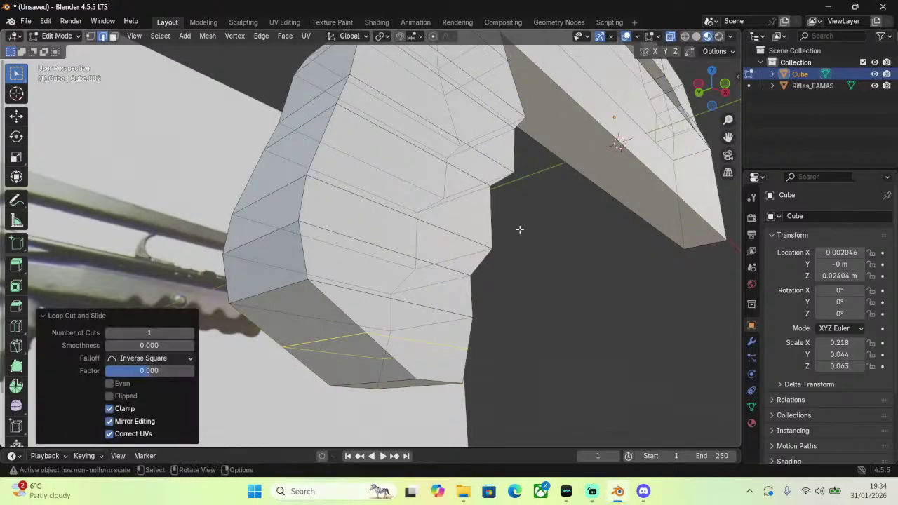
middle_drag(554, 154, 470, 185)
click(470, 184)
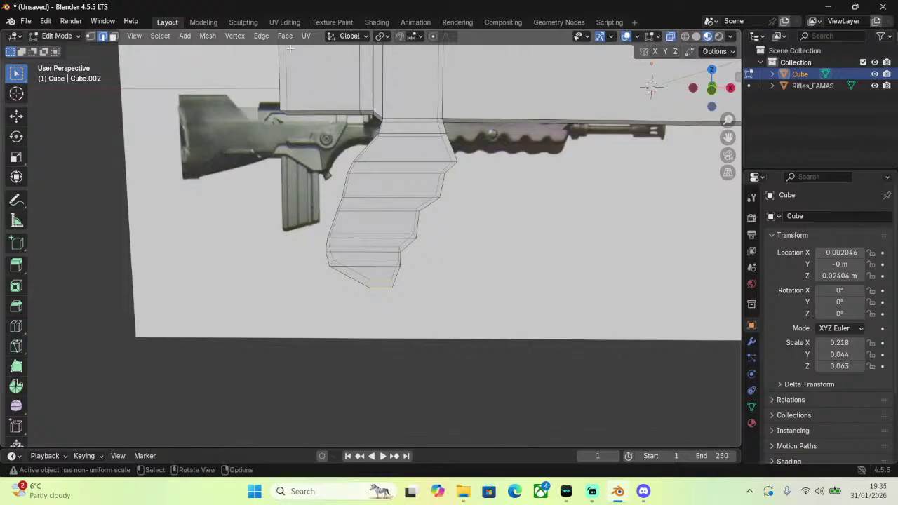
Return to Object Mode and examine the grip's shape against the reference image from the side and front.
click(65, 35)
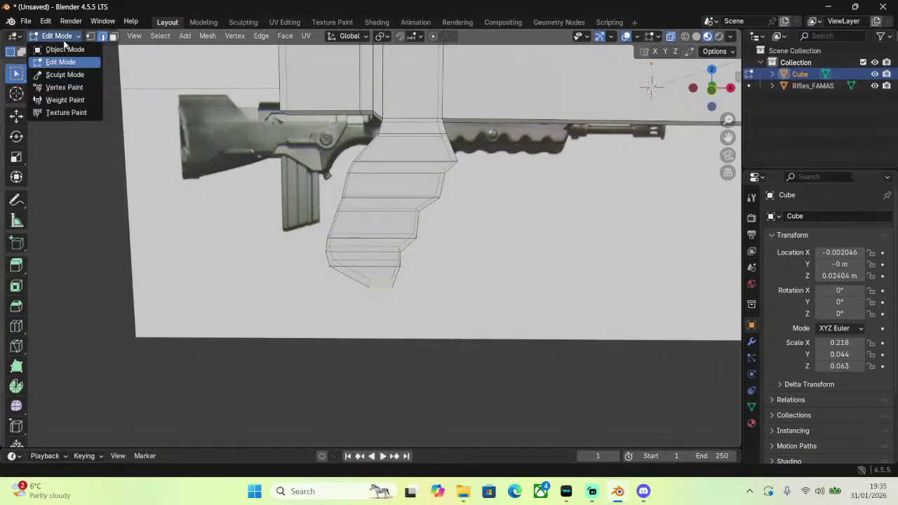
click(65, 35)
click(65, 36)
click(60, 46)
click(67, 262)
middle_drag(67, 262, 655, 103)
key(KP_5)
click(704, 98)
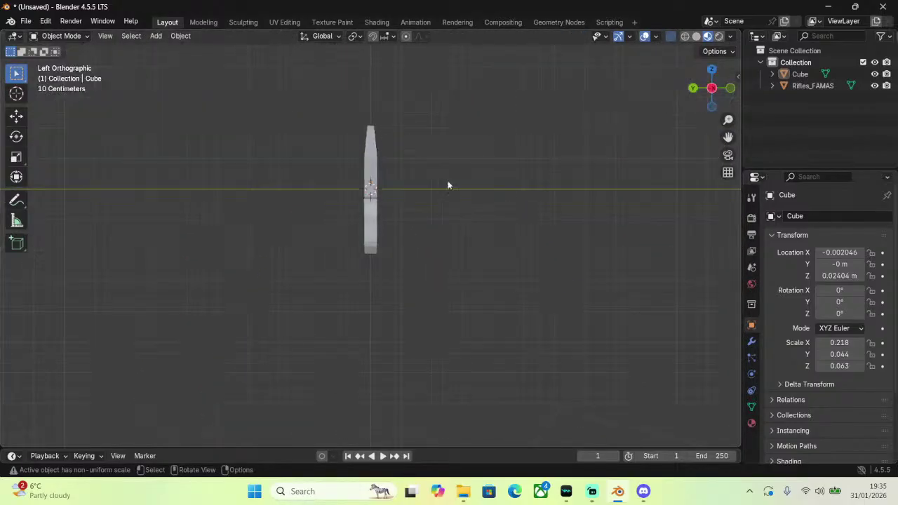
click(727, 90)
click(372, 174)
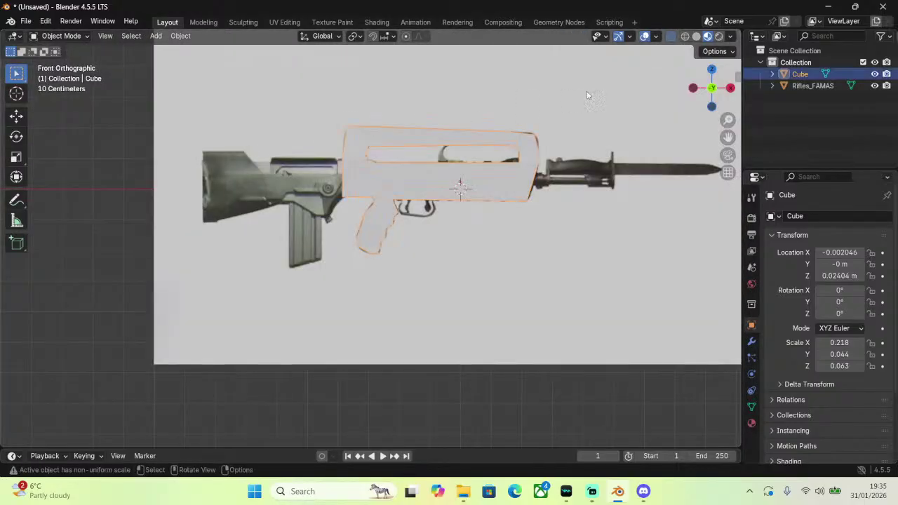
scroll(673, 94, up, 2)
scroll(658, 80, up, 3)
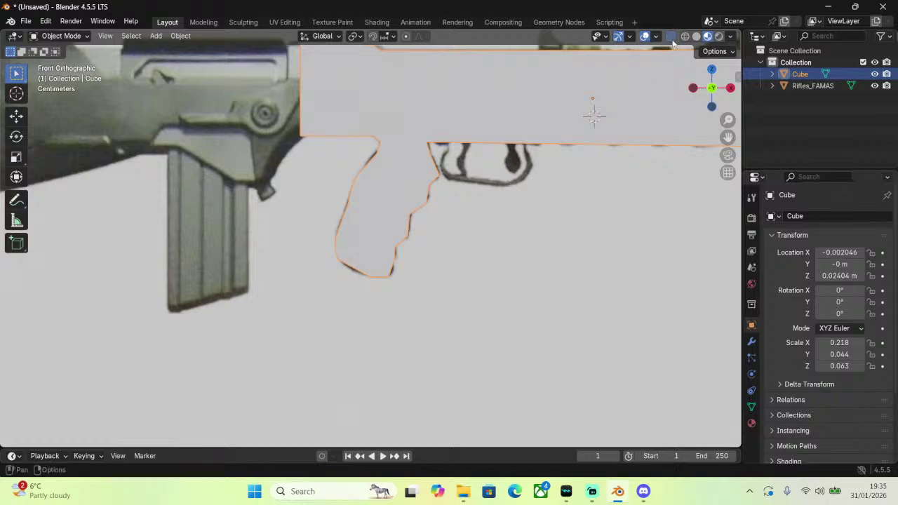
scroll(445, 95, up, 2)
Select all faces of the pistol grip in Edit Mode, using wireframe shading and a side view.
middle_drag(445, 95, 550, 126)
click(58, 36)
click(60, 62)
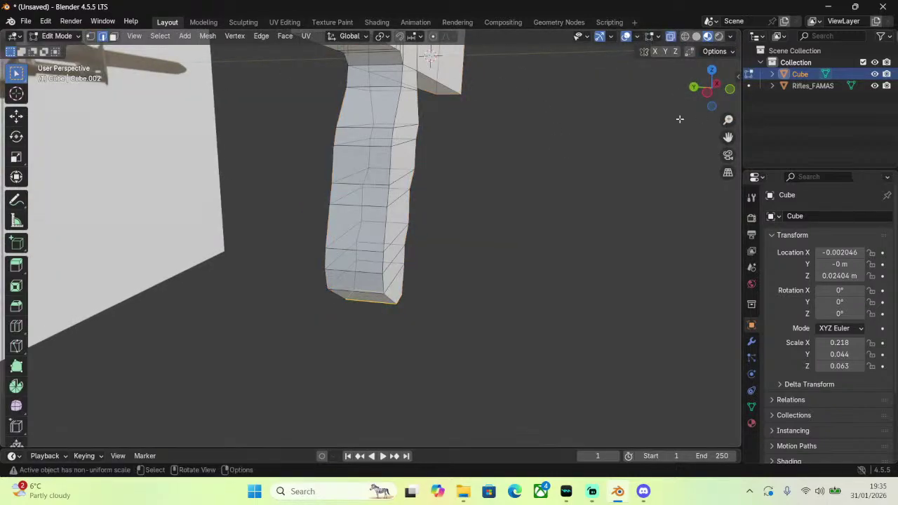
click(707, 92)
click(686, 36)
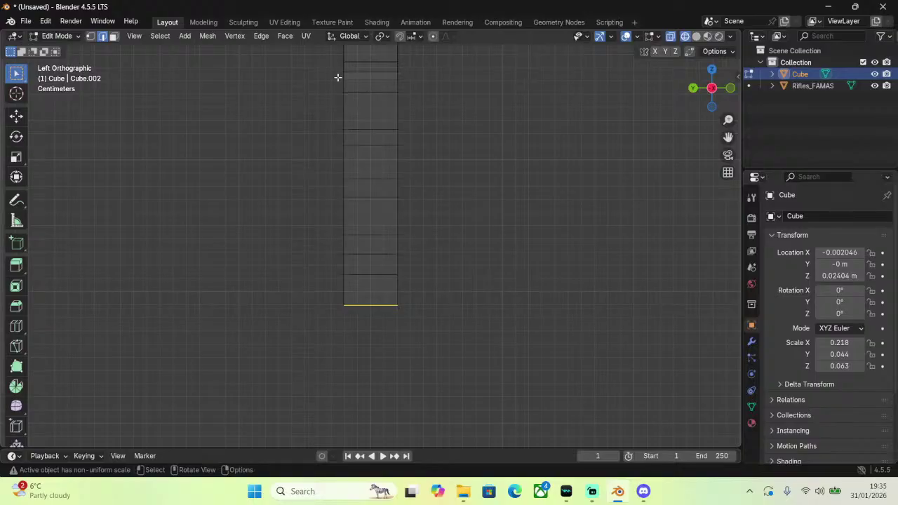
drag(337, 77, 575, 374)
middle_drag(435, 197, 434, 163)
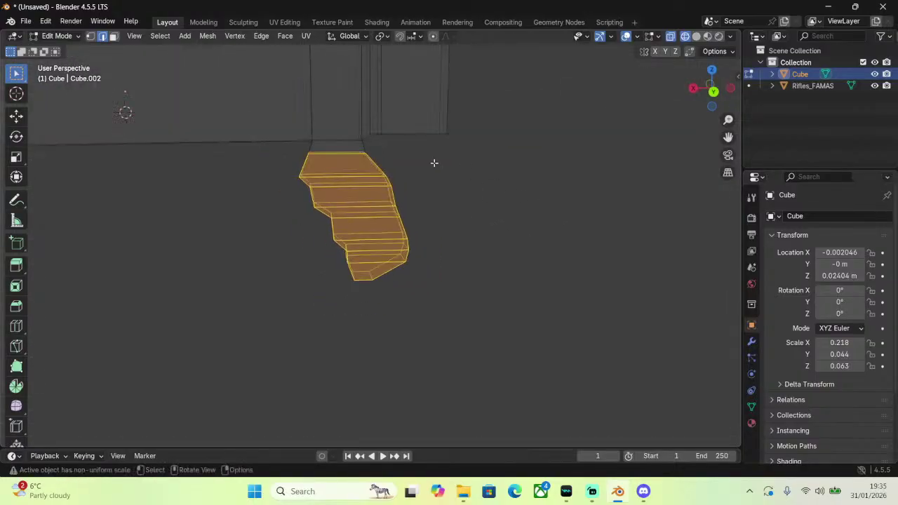
click(113, 36)
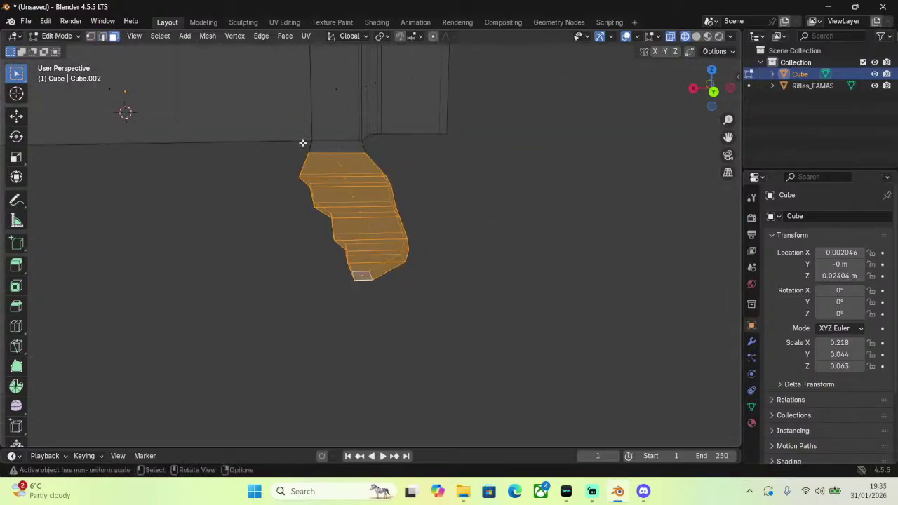
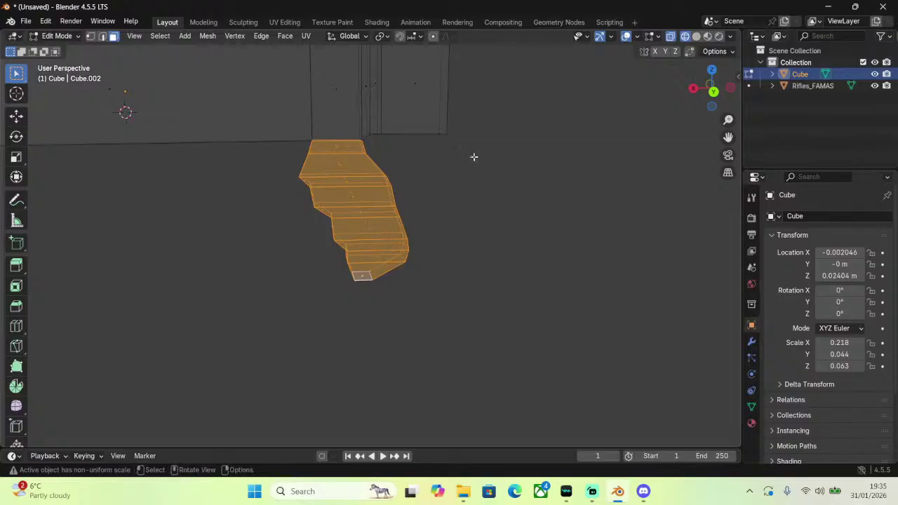
Try to narrow the selected grip faces along the Y axis.
scroll(475, 156, up, 3)
middle_drag(475, 157, 674, 127)
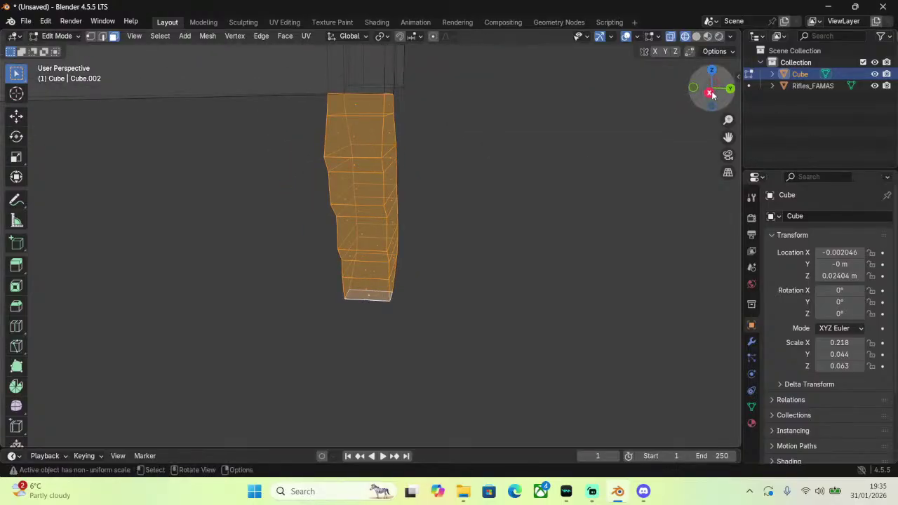
click(711, 88)
key(s)
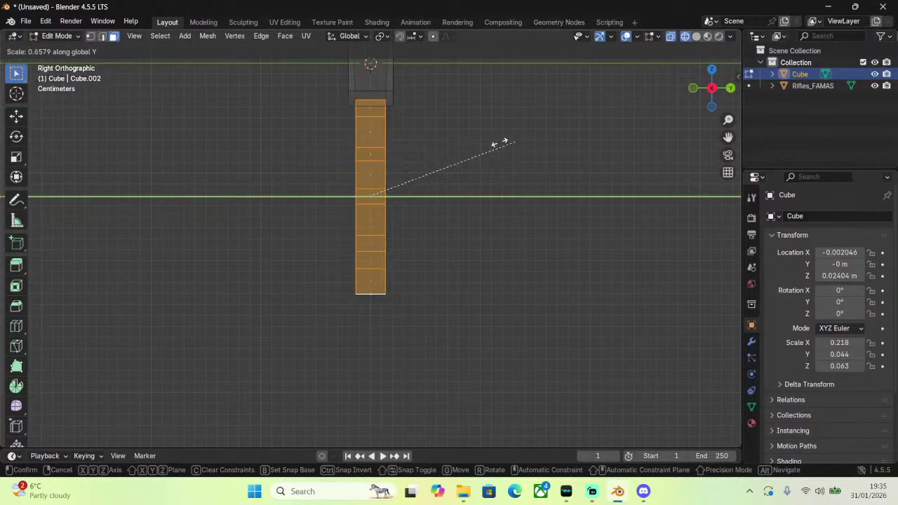
click(485, 140)
middle_drag(485, 140, 414, 116)
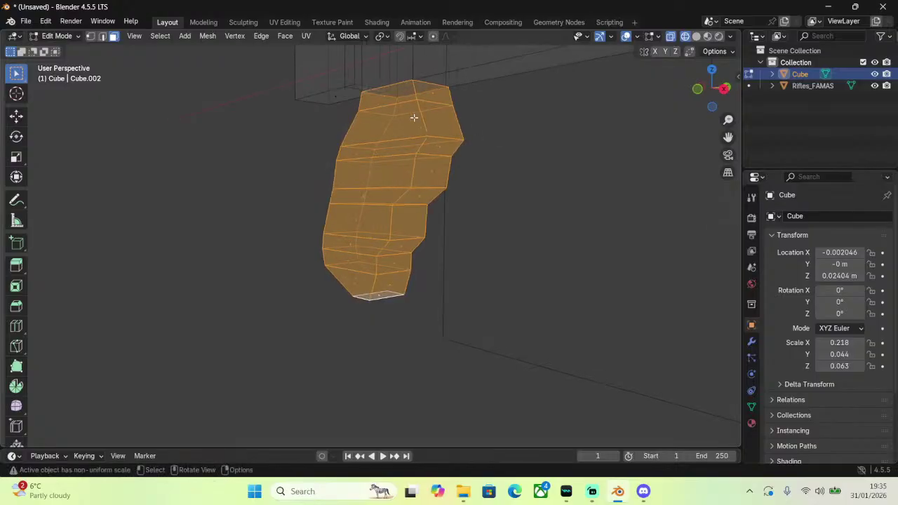
Try to rescale the grip along Y once more and move it along Z.
key(ctrl+f)
middle_drag(475, 100, 622, 130)
key(s)
key(y)
click(463, 84)
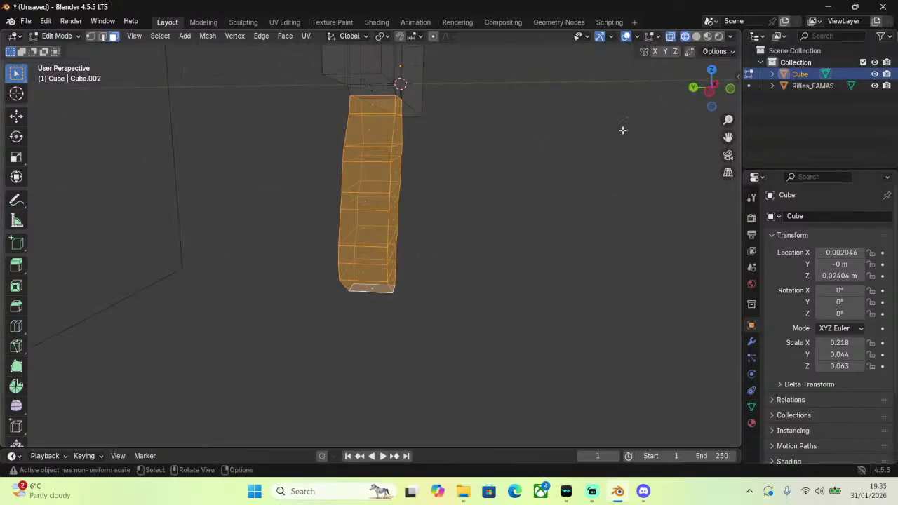
key(g)
key(z)
click(545, 270)
Deselect the grip, return to Object Mode with material preview shading, and check the model against the reference from the front.
middle_drag(545, 270, 495, 175)
scroll(471, 190, down, 3)
click(576, 153)
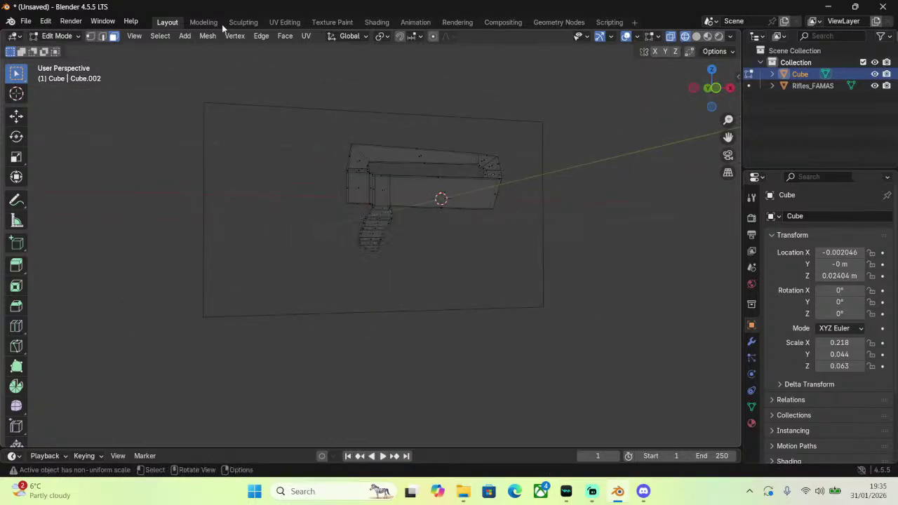
click(70, 37)
click(63, 48)
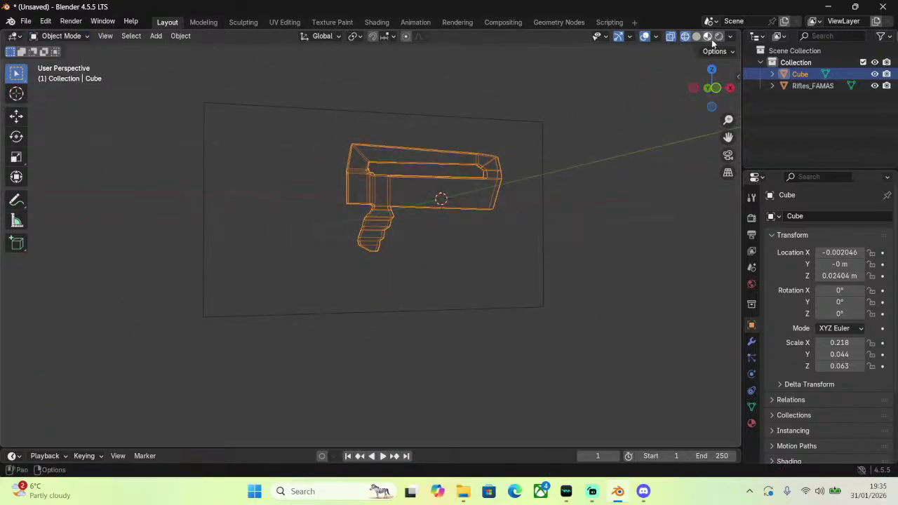
scroll(435, 112, up, 3)
middle_drag(427, 115, 494, 115)
click(718, 92)
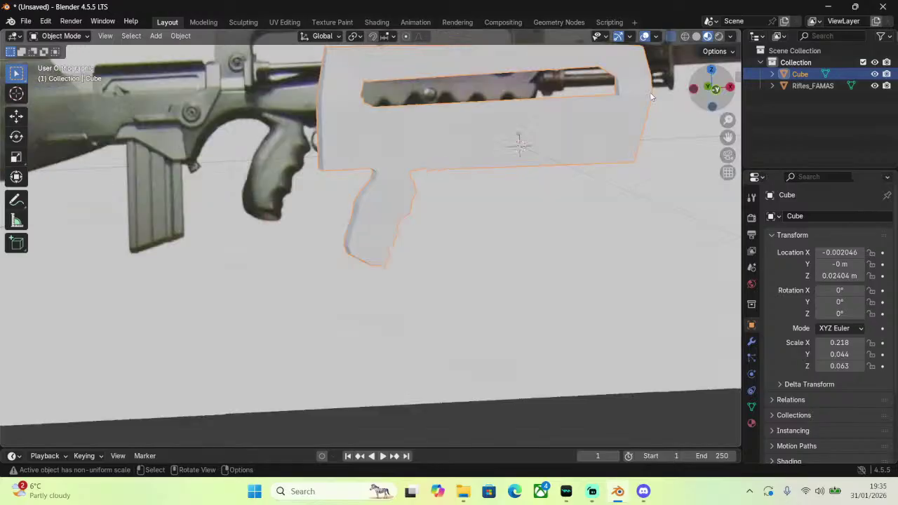
scroll(396, 133, up, 2)
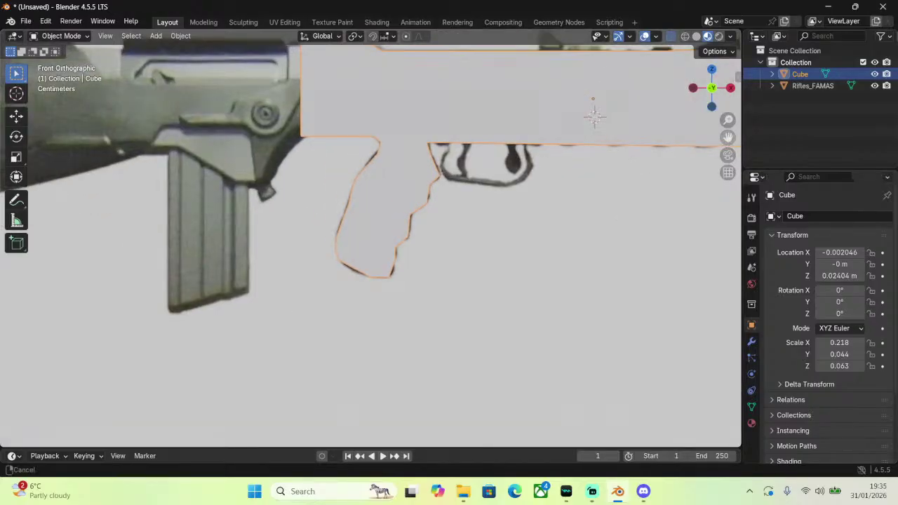
Select the body's lower rear end face in Edit Mode and extrude it about 0.0149 m toward the stock.
drag(728, 137, 727, 146)
click(62, 35)
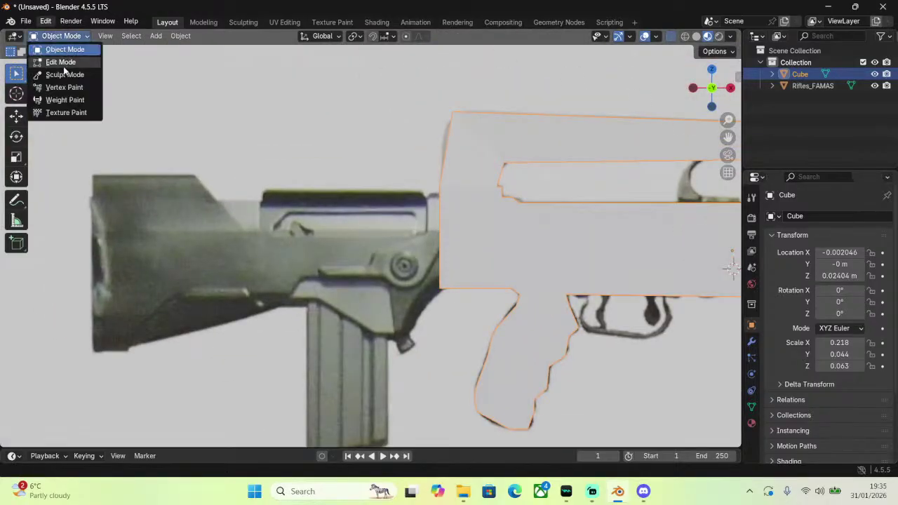
click(63, 60)
middle_drag(294, 133, 421, 140)
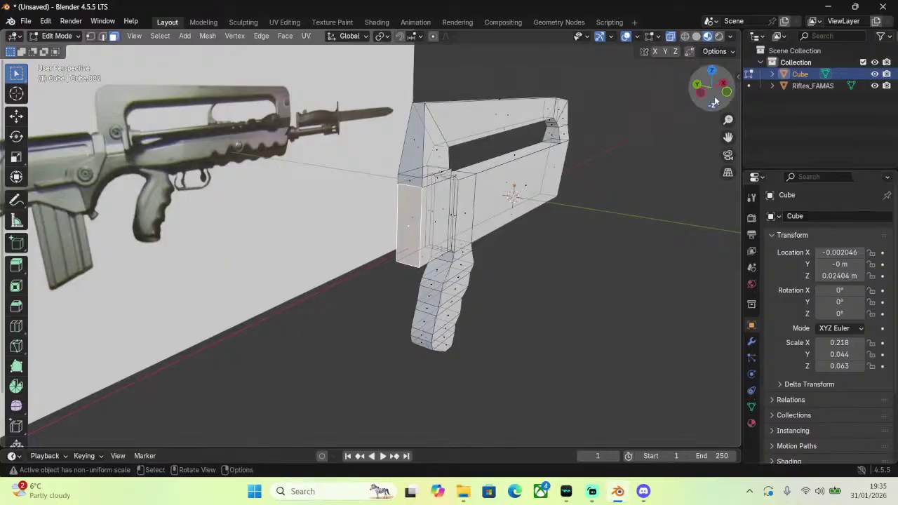
click(710, 90)
click(710, 90)
scroll(387, 118, up, 2)
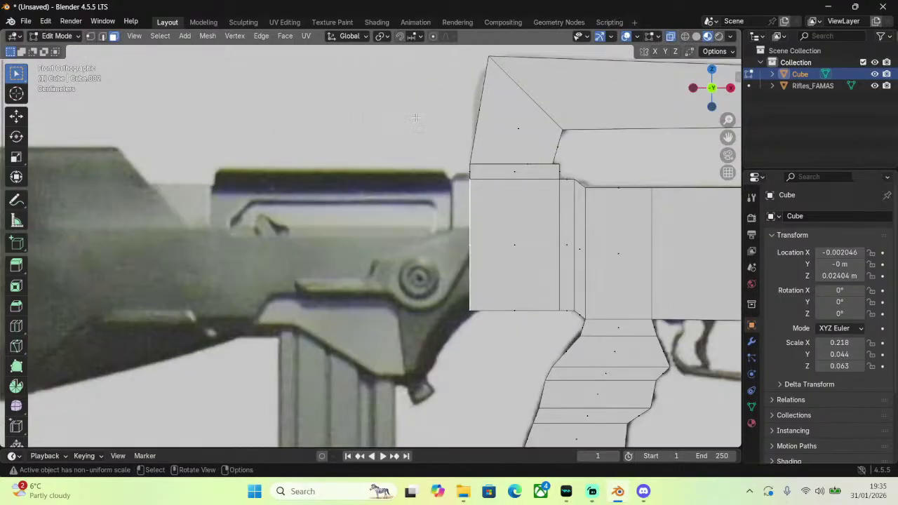
key(e)
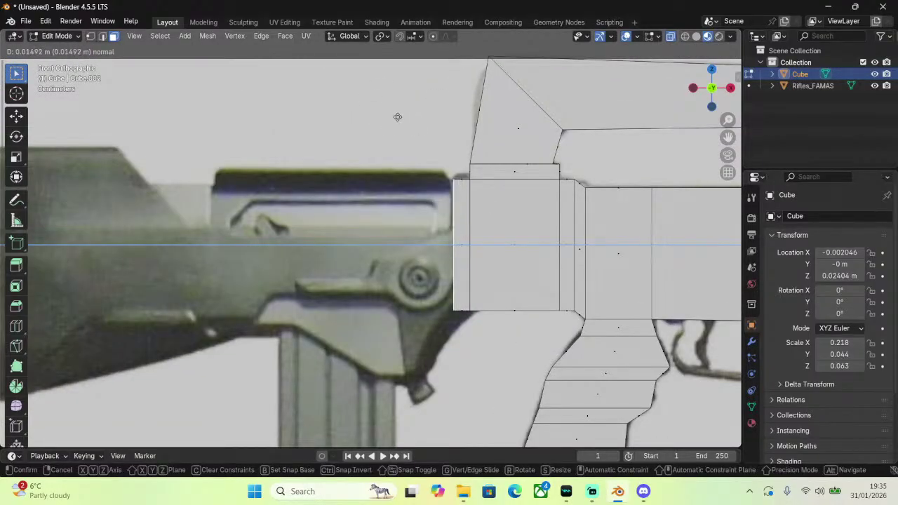
click(398, 117)
Lower the extruded rear face about 0.0094 m along Z and scale it along Z to about 1.239.
key(g)
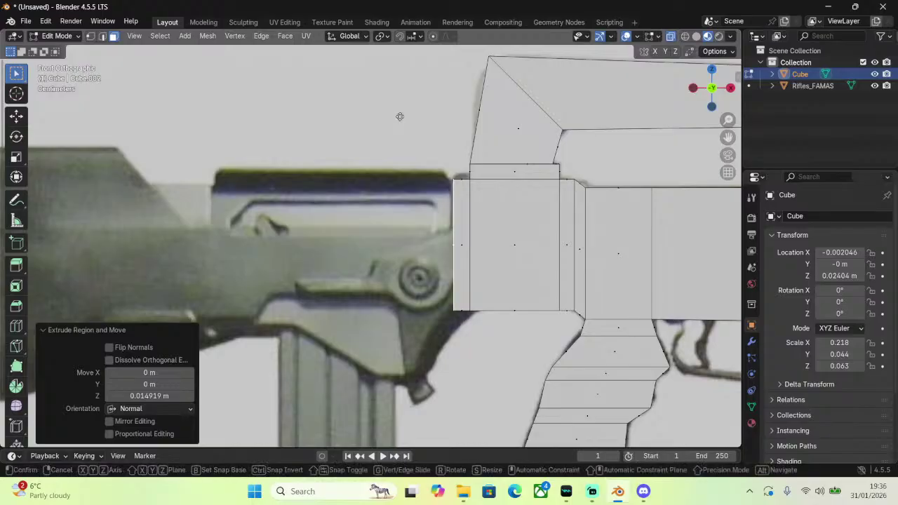
key(z)
click(407, 120)
key(s)
key(z)
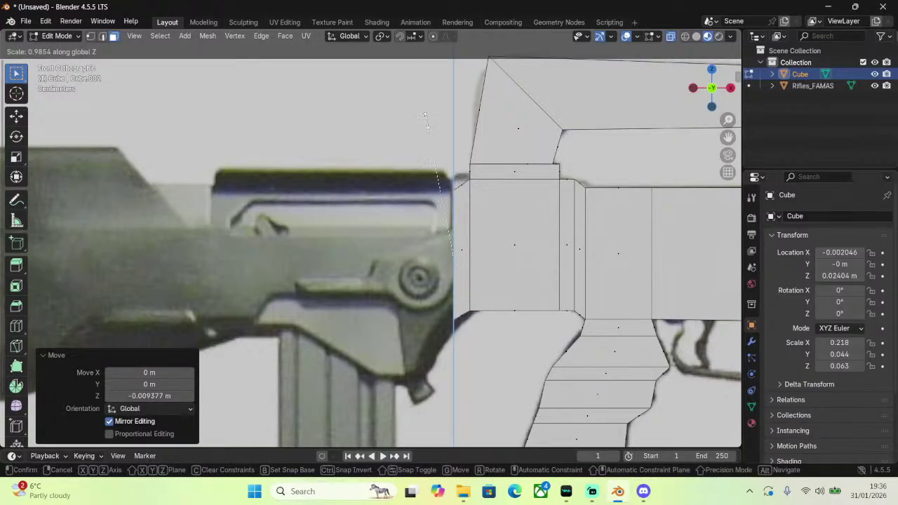
click(389, 89)
Extrude the rear face about 0.2157 m toward the stock and select the underside face of the new block.
key(e)
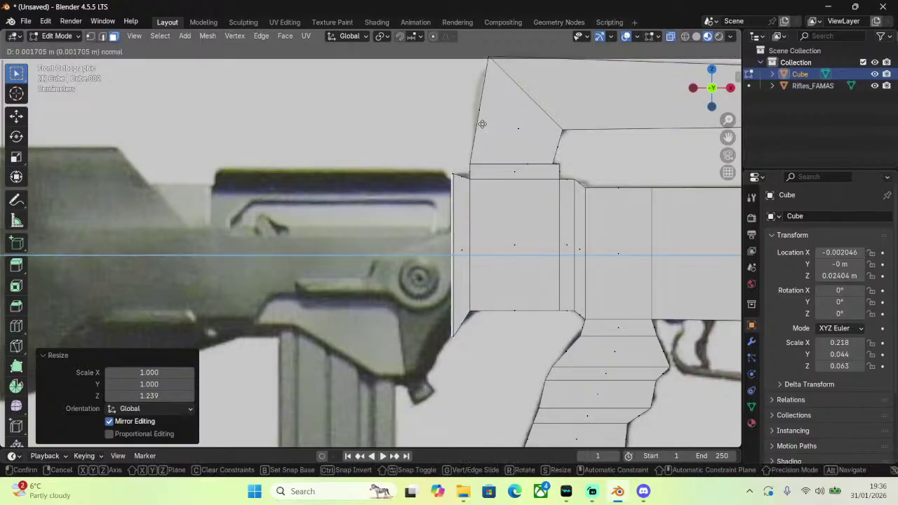
click(273, 139)
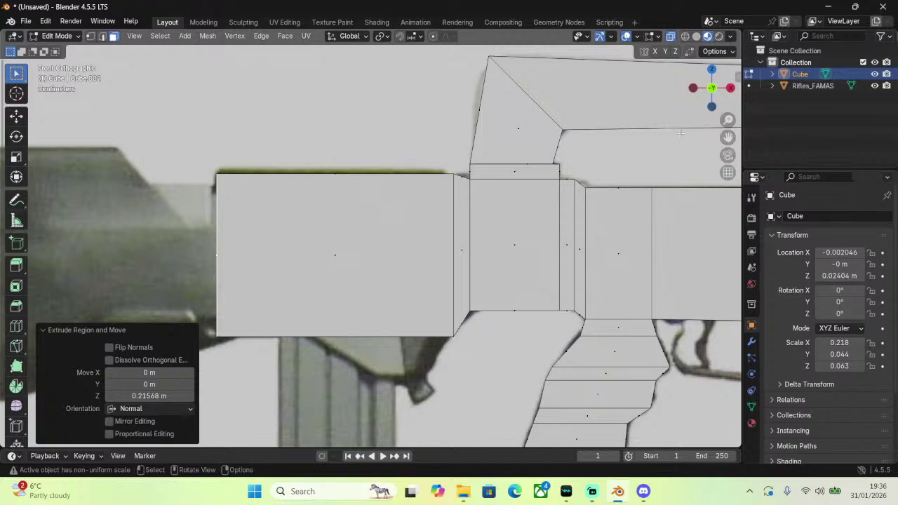
shift+middle_drag(358, 308, 371, 156)
click(340, 209)
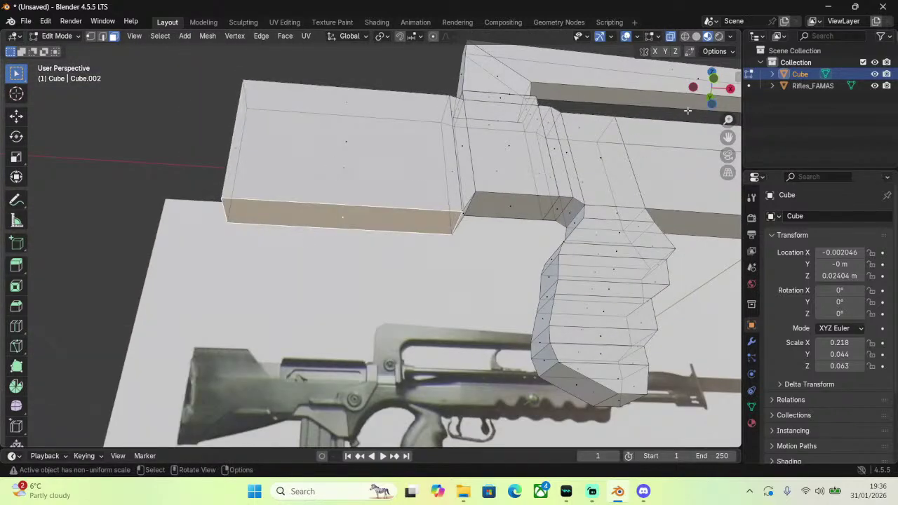
click(713, 100)
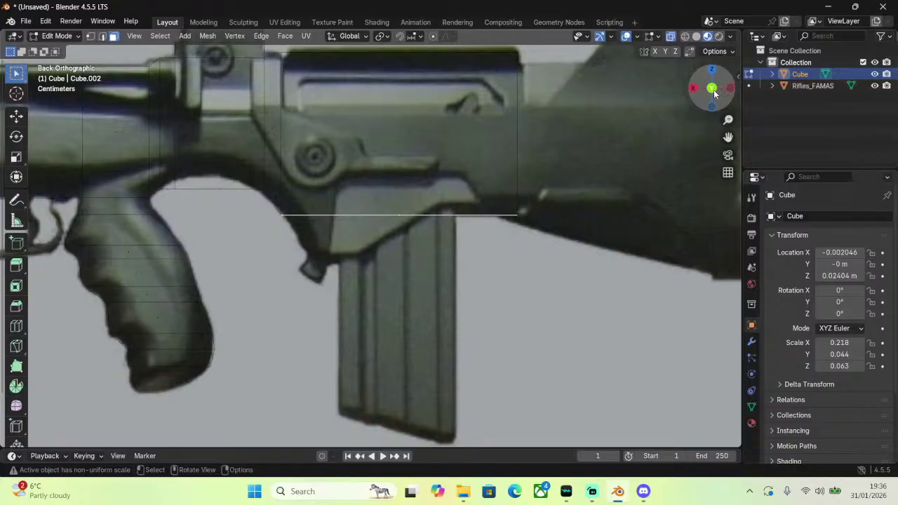
click(713, 90)
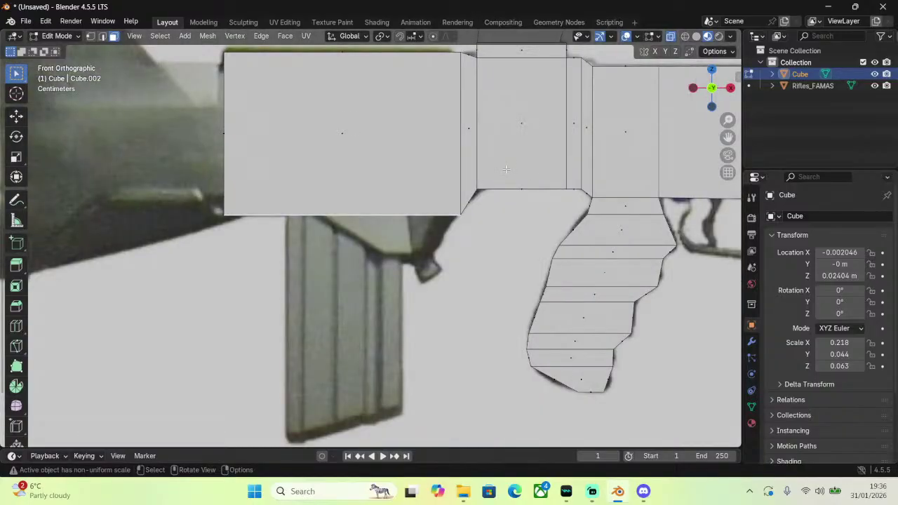
Try to extrude the rear block's underside about 0.0405 m downward and taper it along X, and undo the attempt.
key(e)
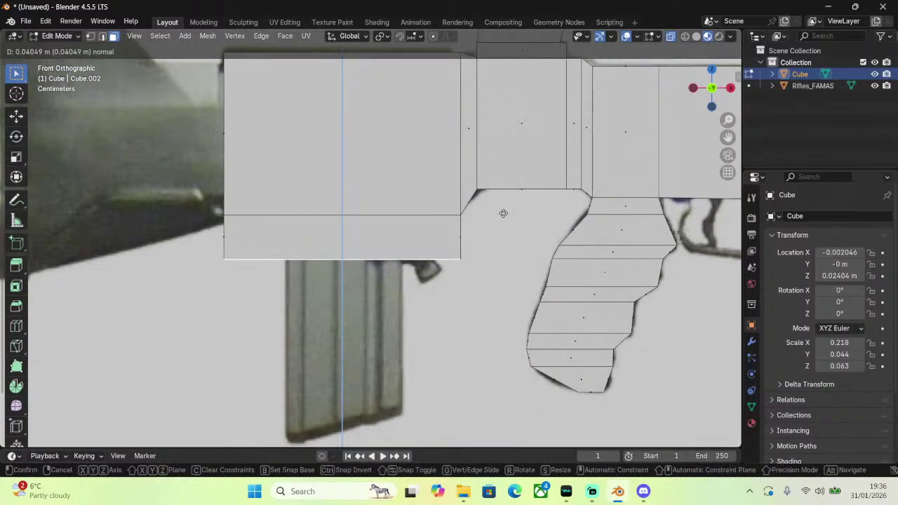
click(503, 212)
key(s)
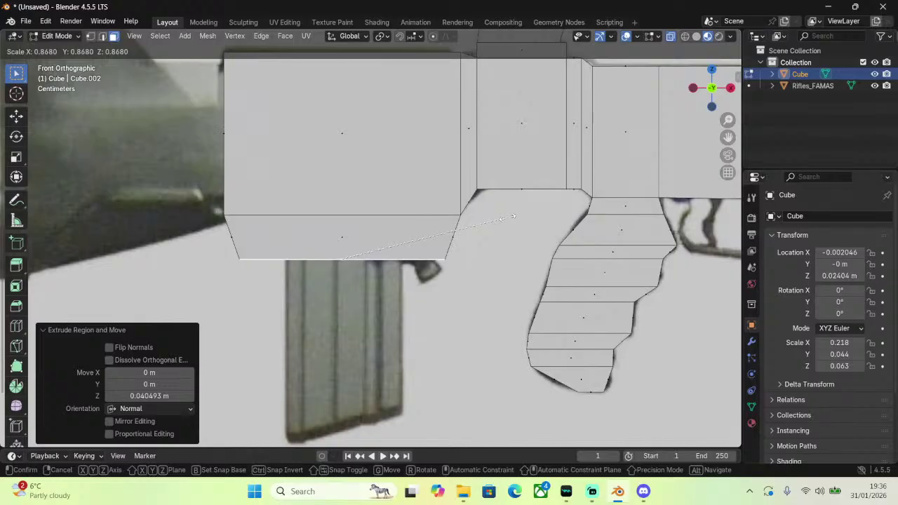
key(z)
click(419, 232)
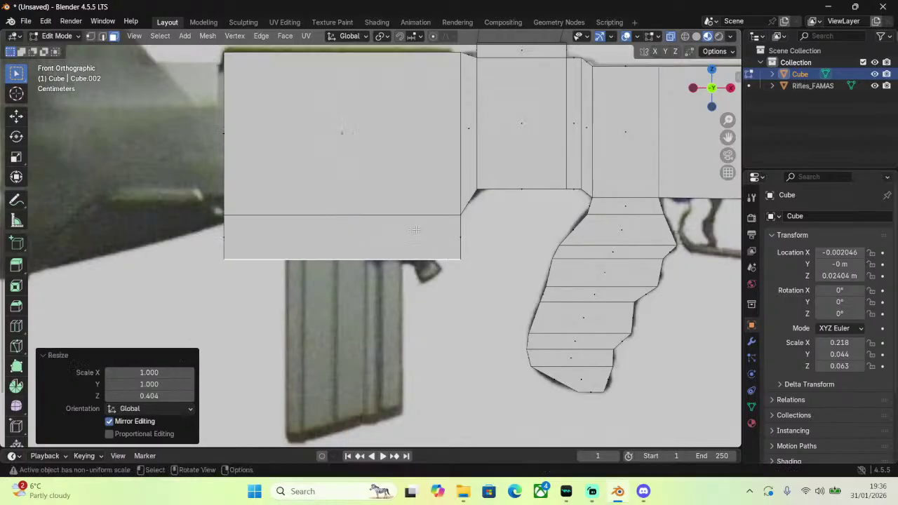
key(s)
key(x)
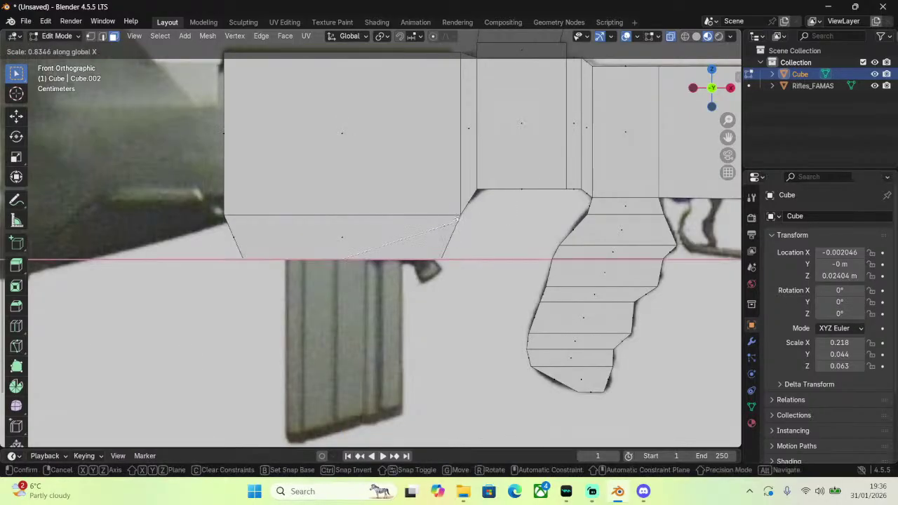
click(417, 225)
key(g)
key(x)
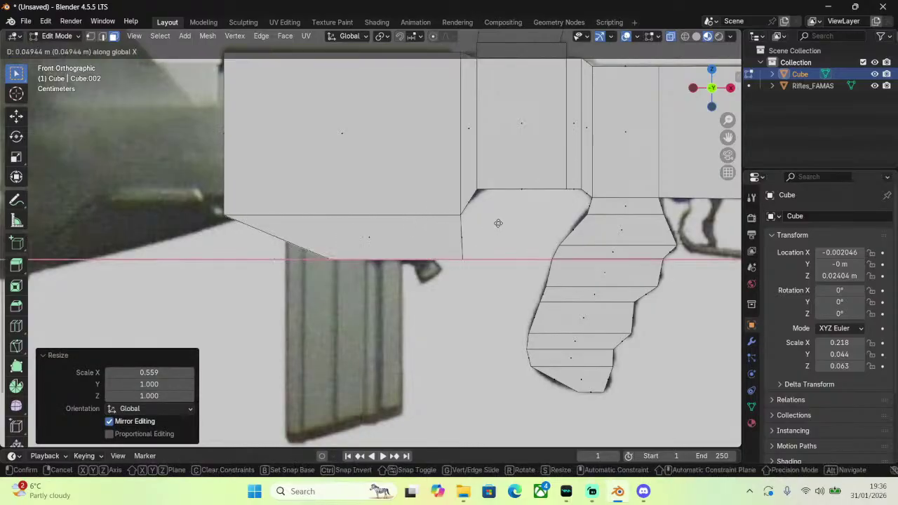
click(337, 193)
key(ctrl+z)
key(ctrl+z)
key(ctrl+z)
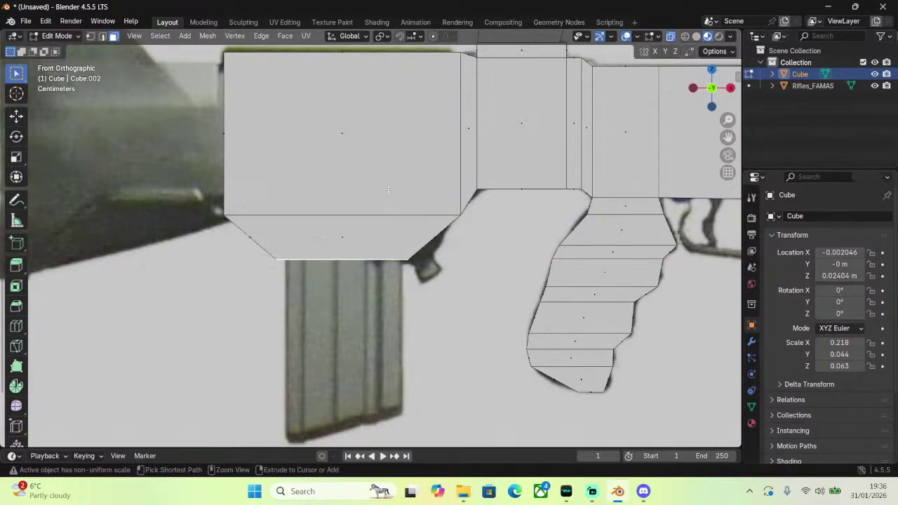
Extrude the rear block's underside face in place, scale it along X to about 0.721 and shift it about 0.0209 m along X.
key(e)
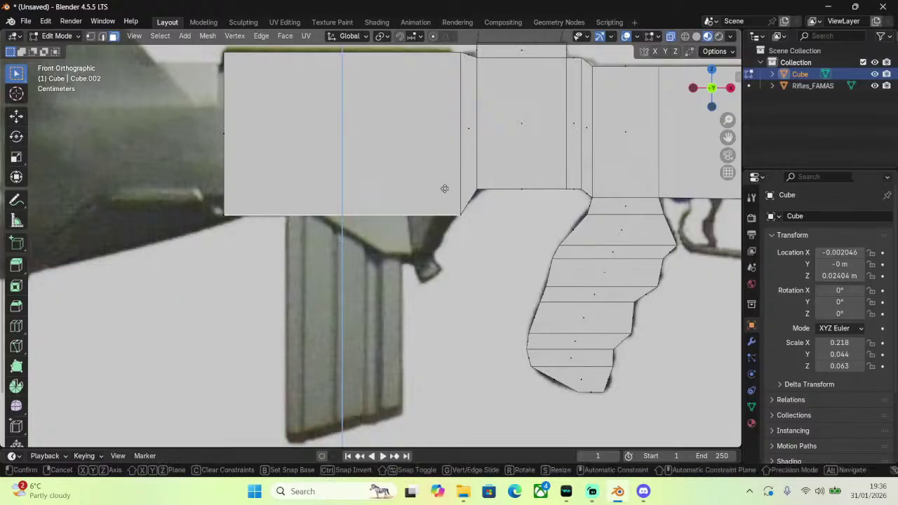
right_click(444, 188)
key(s)
key(x)
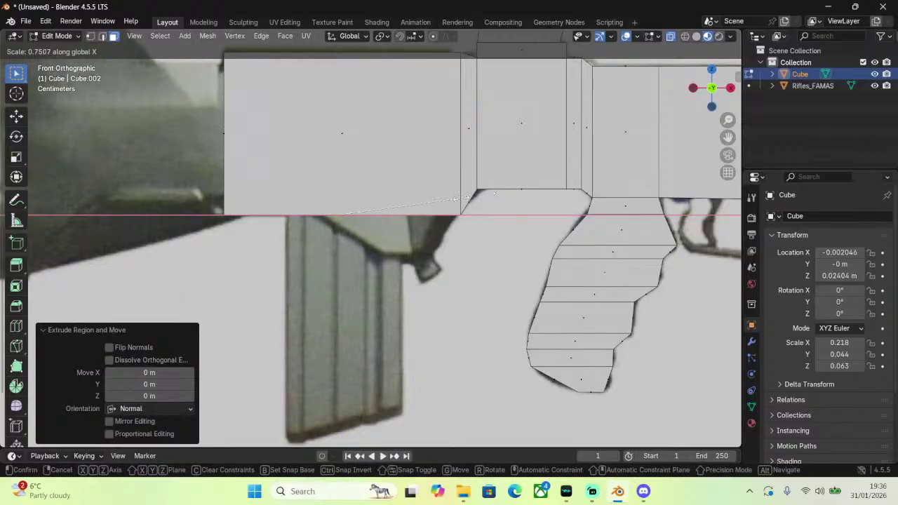
click(459, 200)
key(g)
key(x)
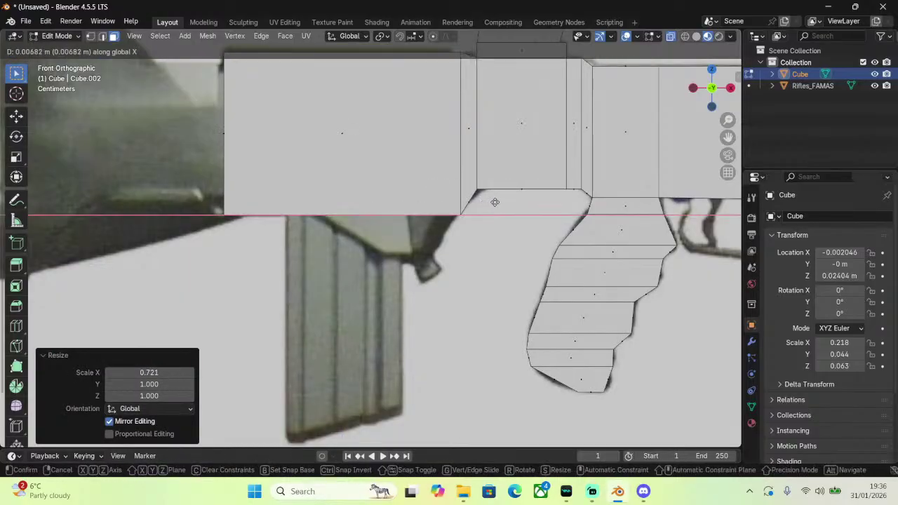
click(505, 200)
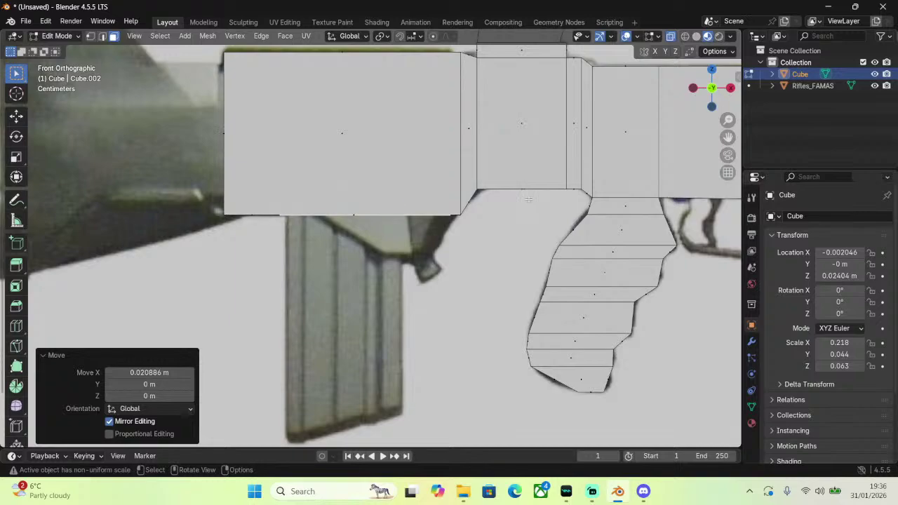
Fine-tune the inset underside face along X over the magazine well, finishing with a -0.0017 m shift and a scale of about 1.008.
key(g)
key(x)
click(538, 197)
key(g)
key(x)
click(538, 196)
key(g)
key(s)
key(x)
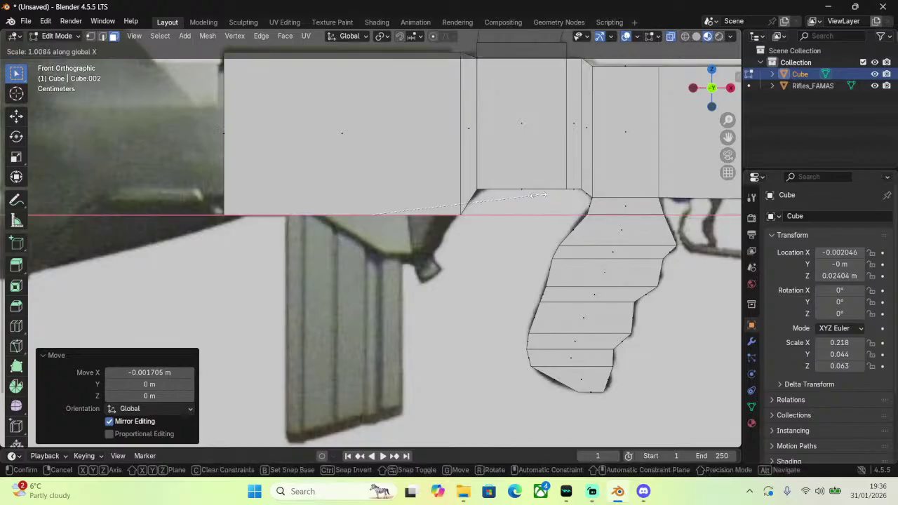
click(538, 195)
Extrude the inset face about 0.0396 m downward, narrow it along X and shift it toward the stock by about 0.0051 m and 0.0047 m.
key(e)
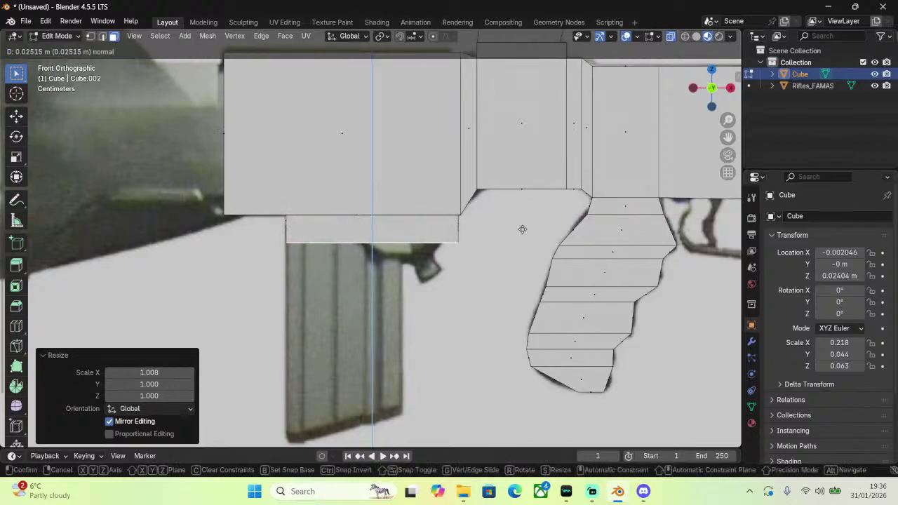
click(519, 239)
key(s)
key(x)
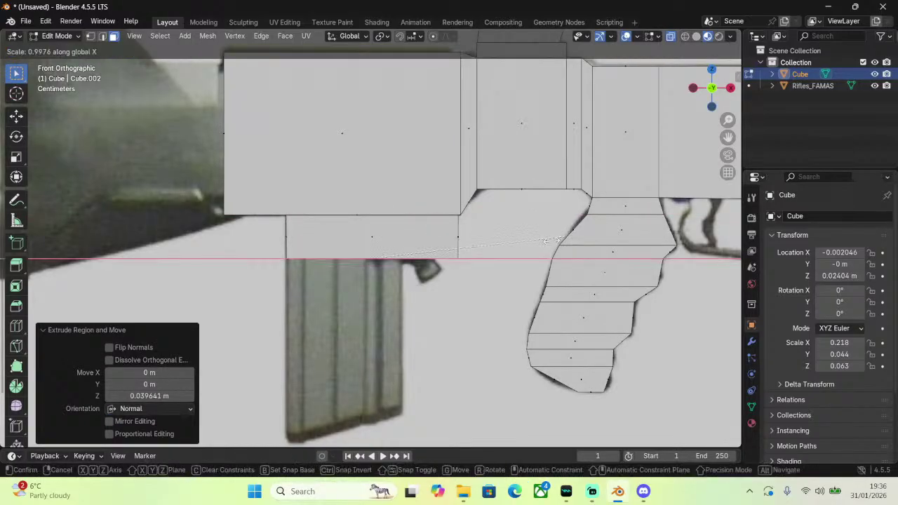
click(544, 243)
key(g)
key(x)
click(535, 245)
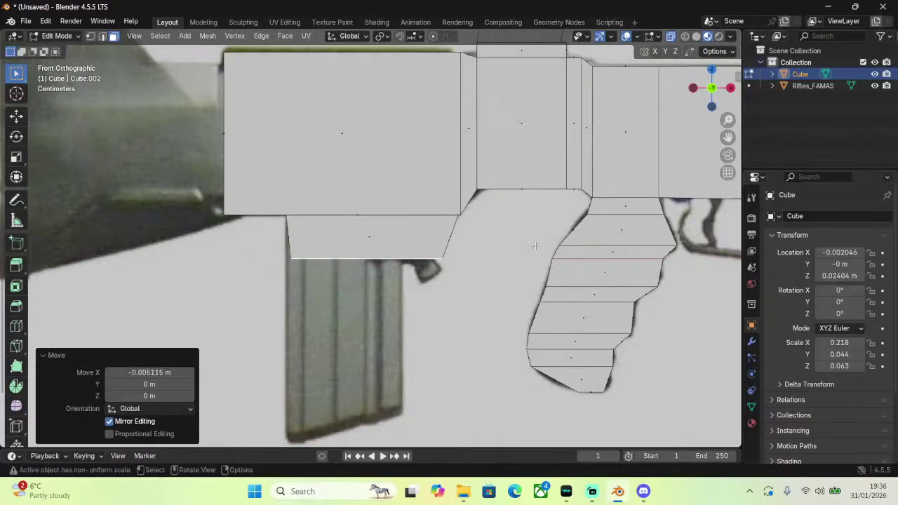
key(g)
key(x)
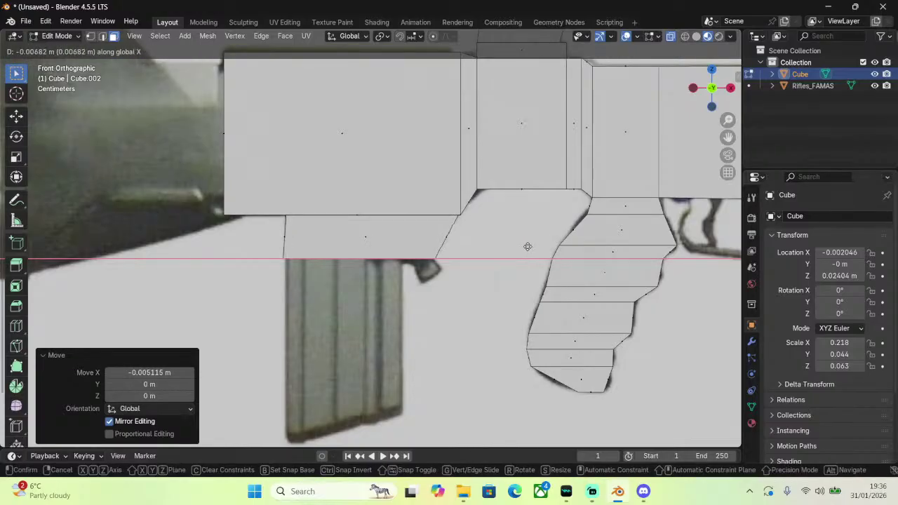
click(530, 246)
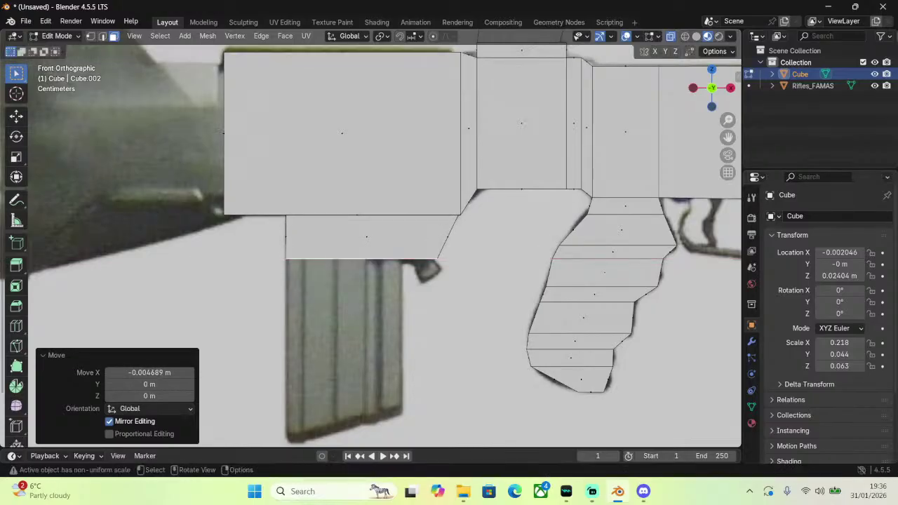
Scale the magazine well's lower face along X to about 0.964 and move it about 0.0026 m toward the stock.
key(s)
key(x)
click(529, 247)
key(g)
key(x)
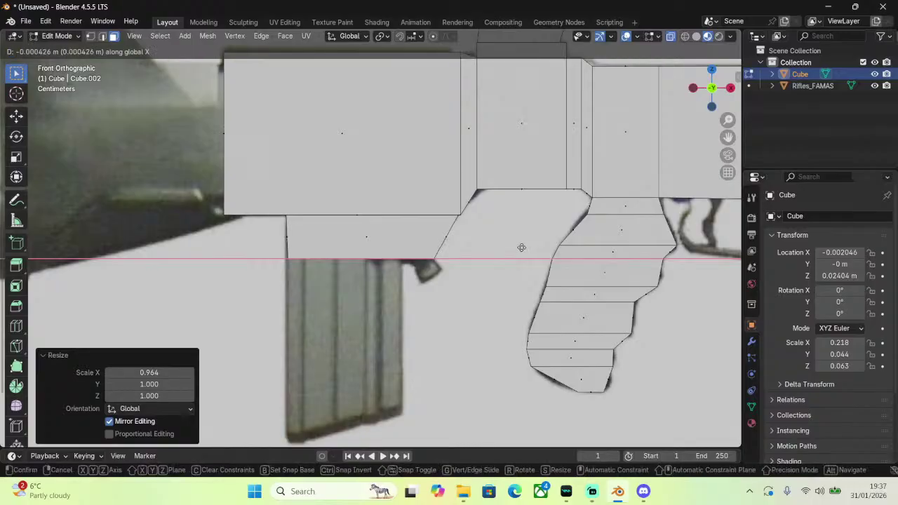
click(519, 248)
Try to extrude the magazine well's lower face about 0.1658 m downward at its full width.
middle_drag(516, 258, 478, 211)
click(712, 85)
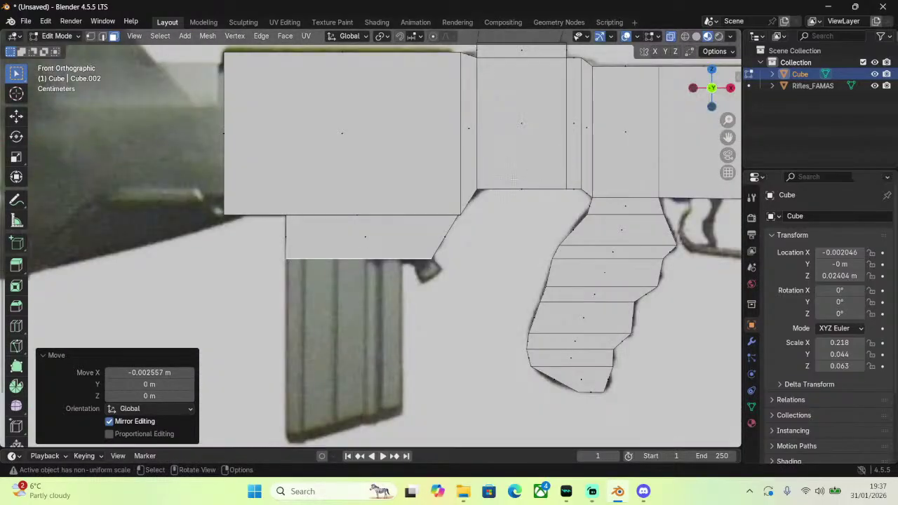
key(e)
click(462, 362)
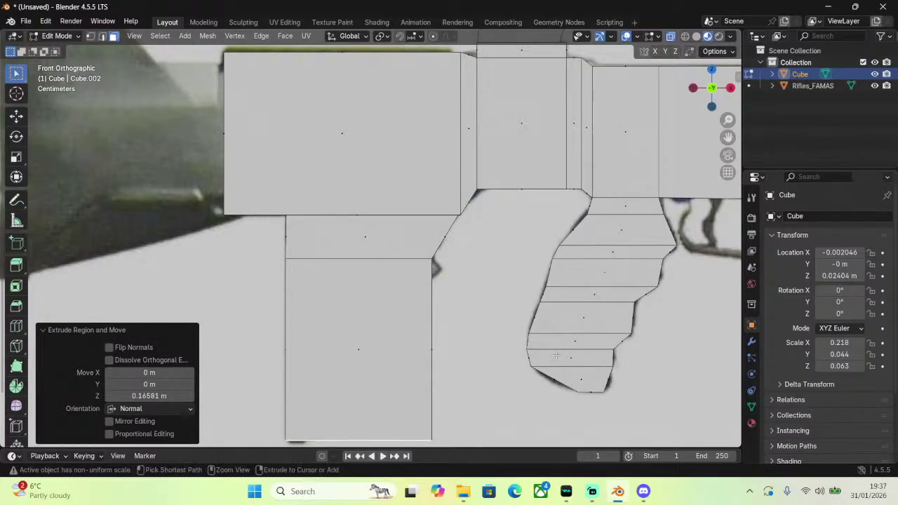
key(ctrl+z)
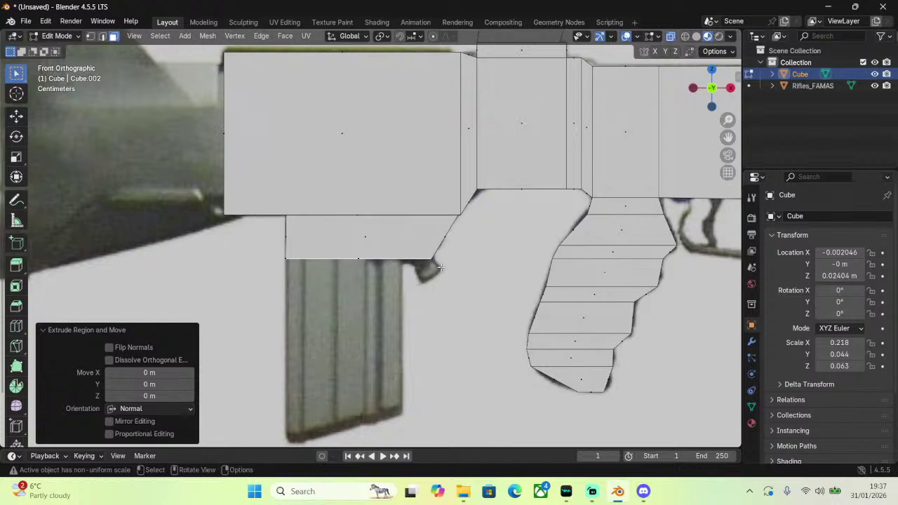
Extrude the magazine well's lower face in place, scale it along X to about 0.884 and move it about 0.0068 m toward the stock.
key(s)
key(x)
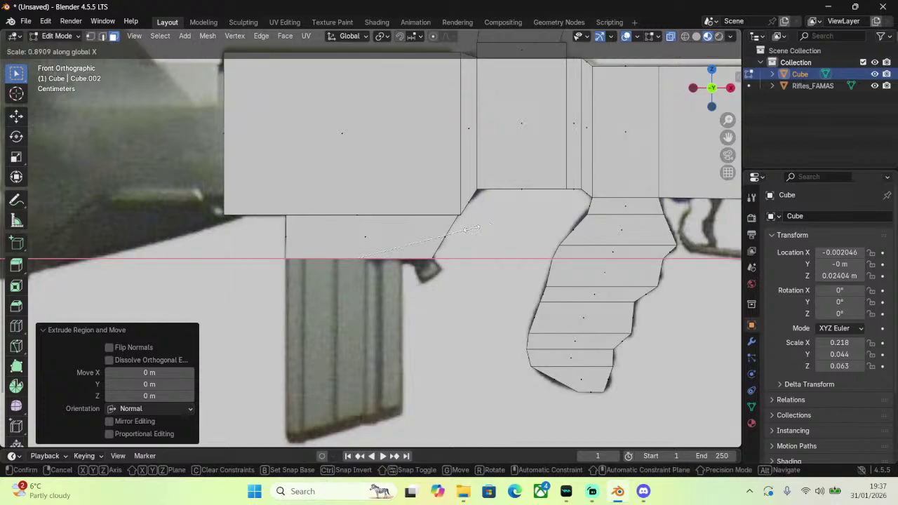
click(486, 234)
key(g)
key(x)
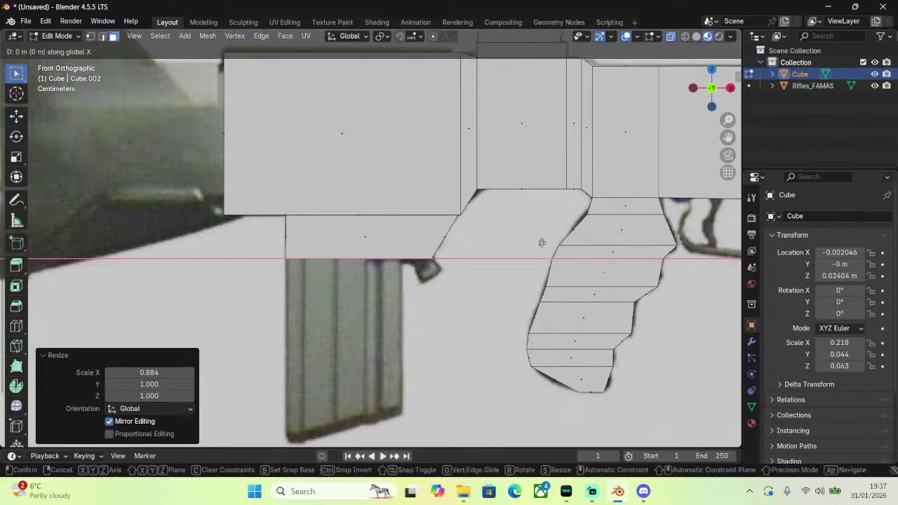
click(573, 251)
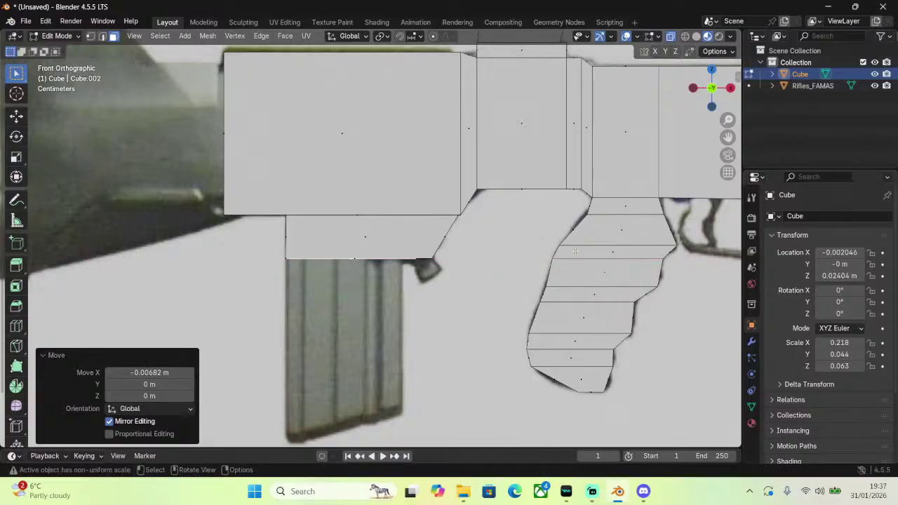
Narrow the inset face to the magazine's width with an X scale of about 0.906 and shift it about 0.0055 m toward the stock.
key(g)
key(x)
key(Escape)
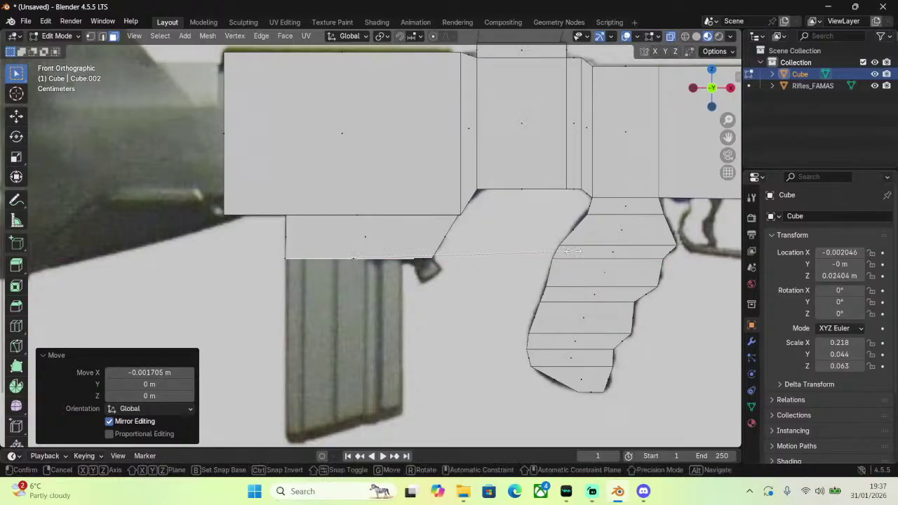
key(s)
key(x)
click(553, 253)
key(g)
key(x)
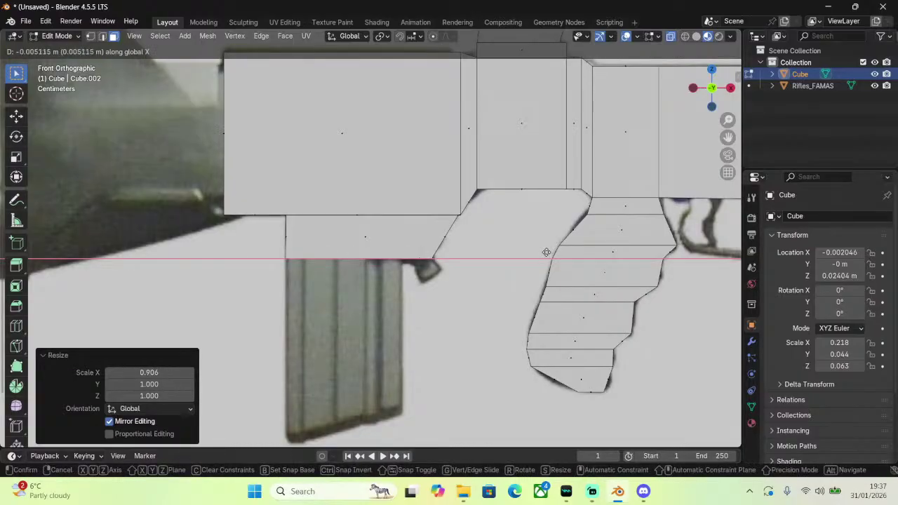
click(546, 252)
Extrude the magazine about 0.1543 m downward and rotate its bottom face about -14.4° to match the slanted base.
key(e)
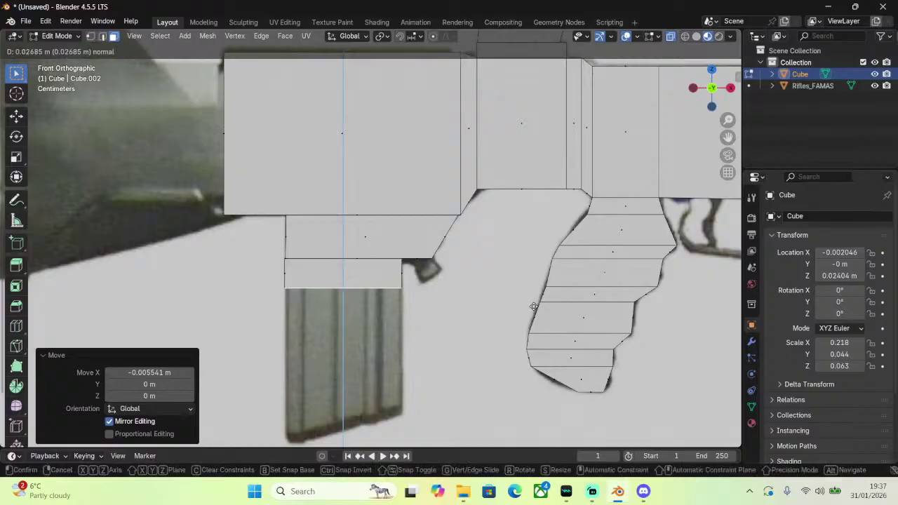
click(526, 391)
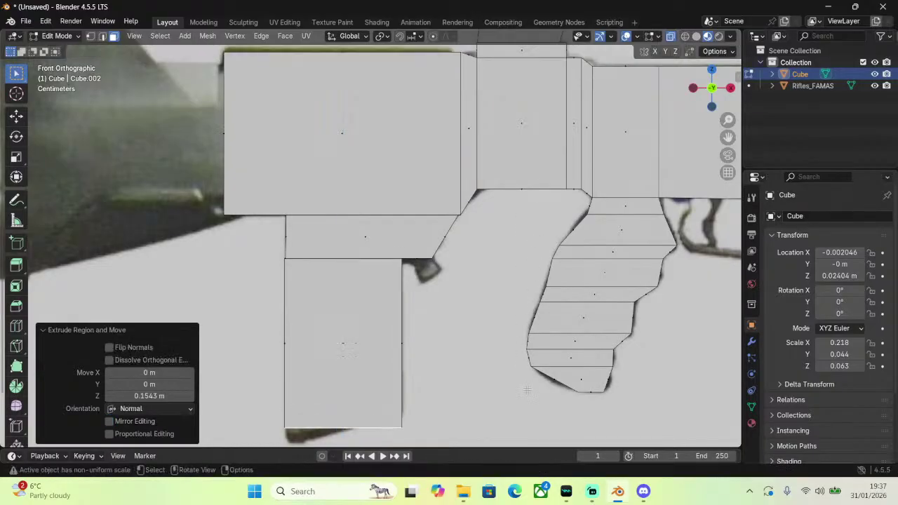
key(r)
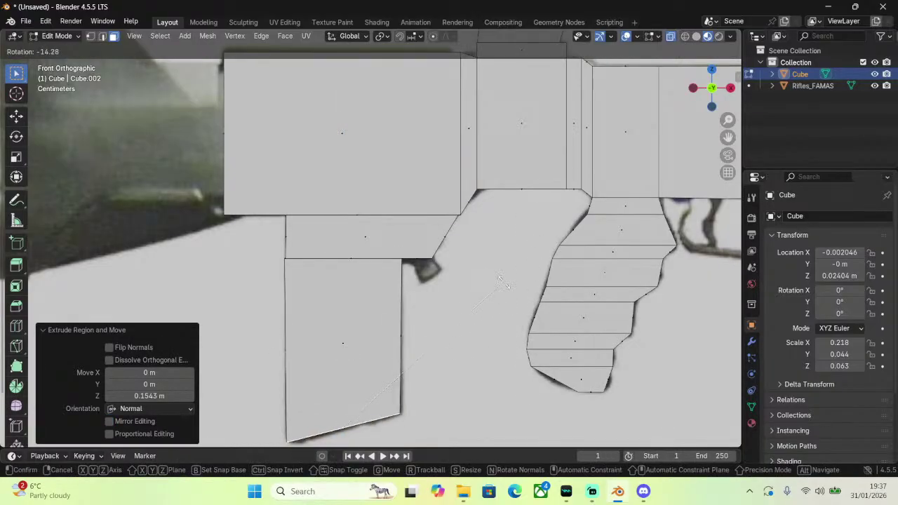
click(500, 280)
Extrude the rear face of the rifle body in place, keeping the new face on top of the original.
scroll(499, 280, down, 5)
middle_drag(500, 280, 417, 239)
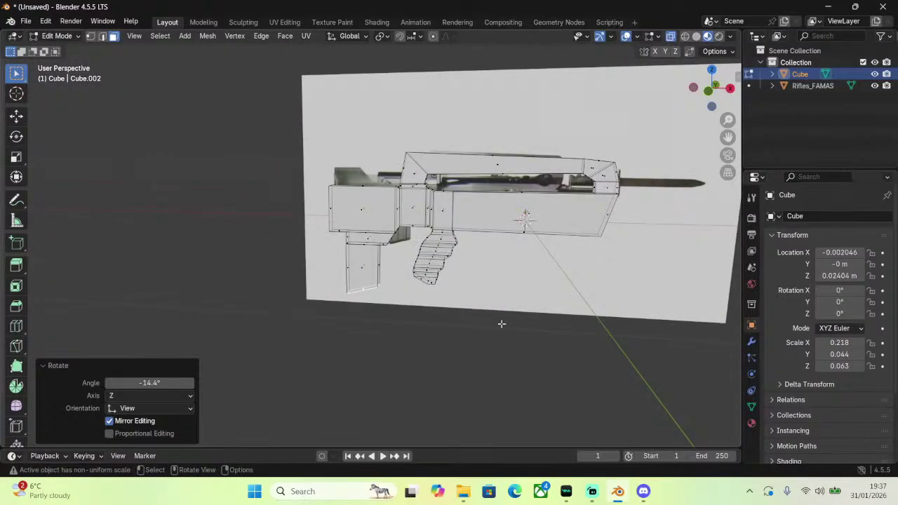
click(711, 98)
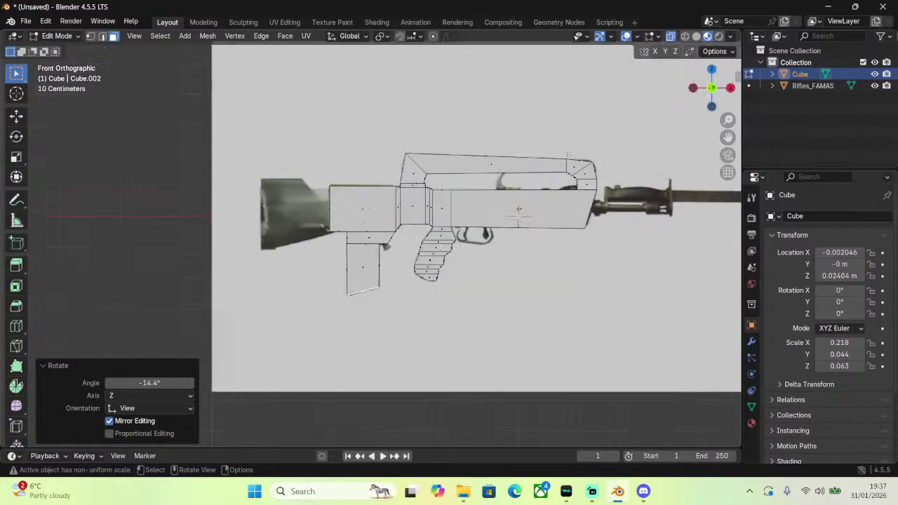
scroll(563, 189, up, 4)
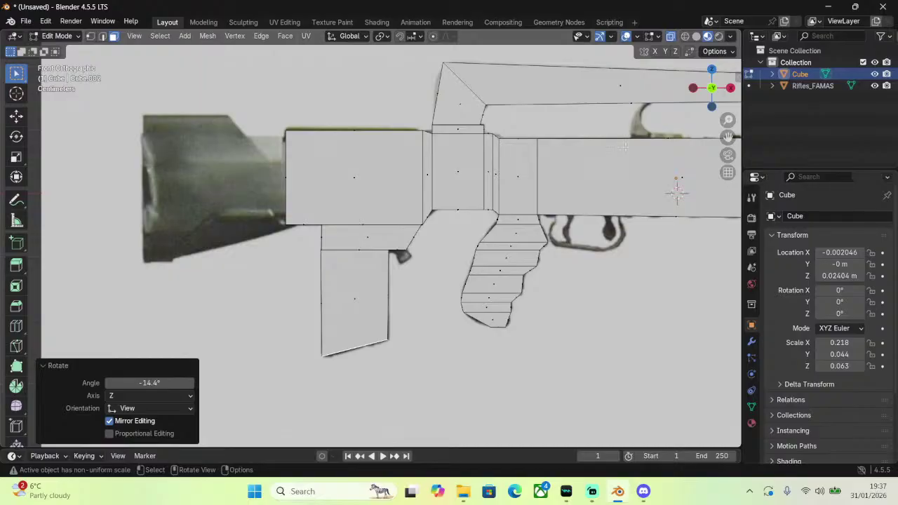
scroll(624, 147, up, 2)
drag(727, 139, 731, 196)
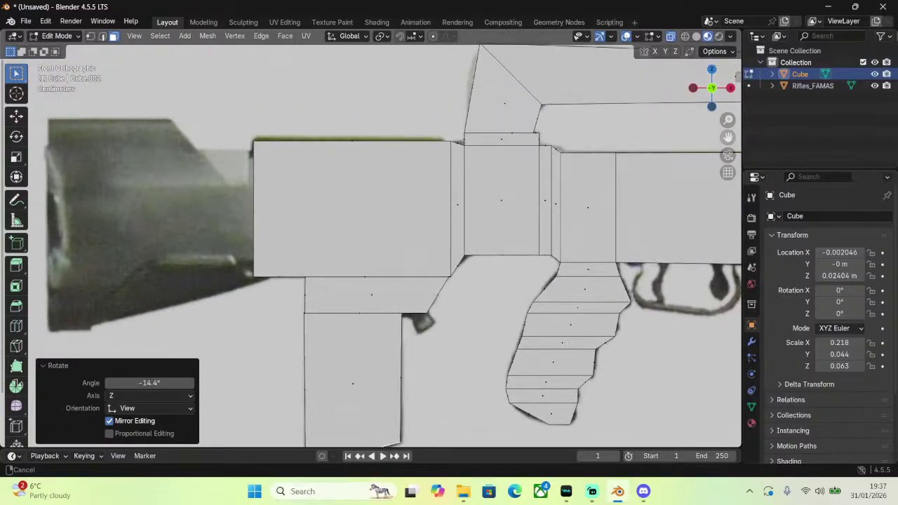
shift+middle_drag(214, 150, 530, 160)
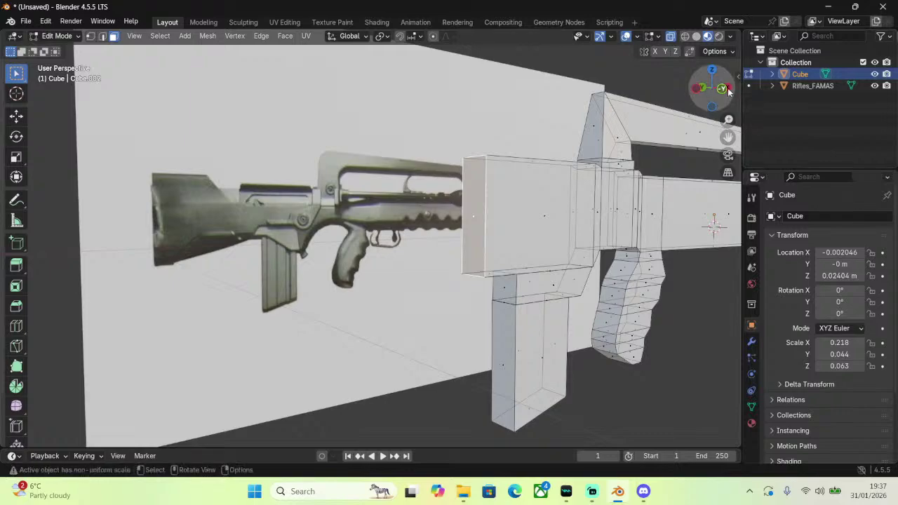
click(709, 90)
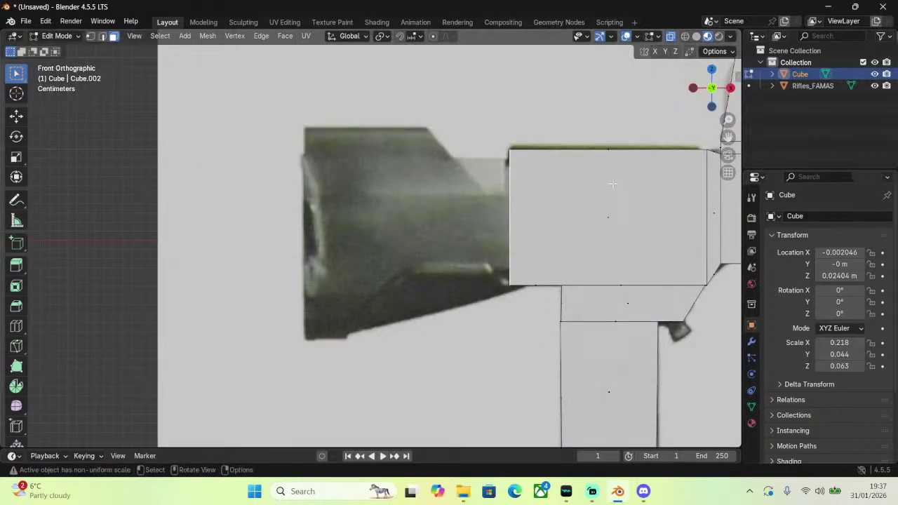
key(e)
right_click(605, 185)
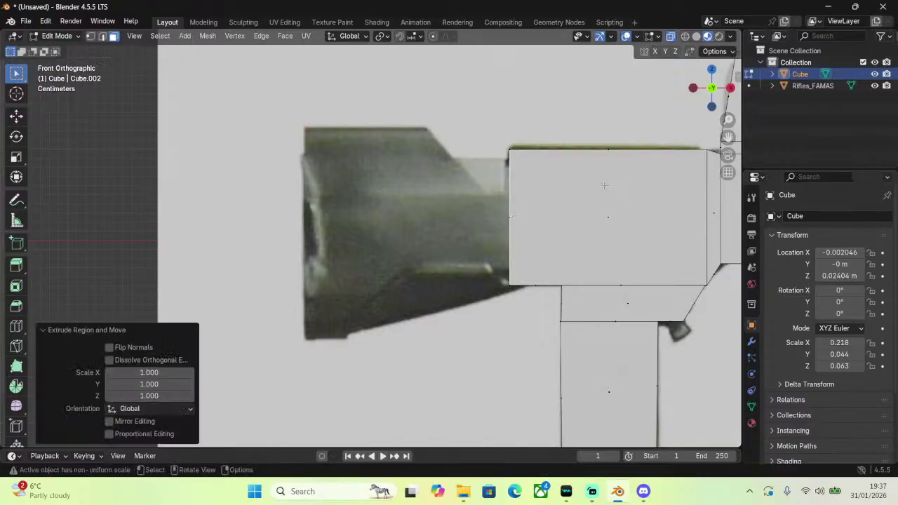
Try to move the extruded rear face about 0.0194 m rearward and 0.0148 m downward, and undo it.
key(g)
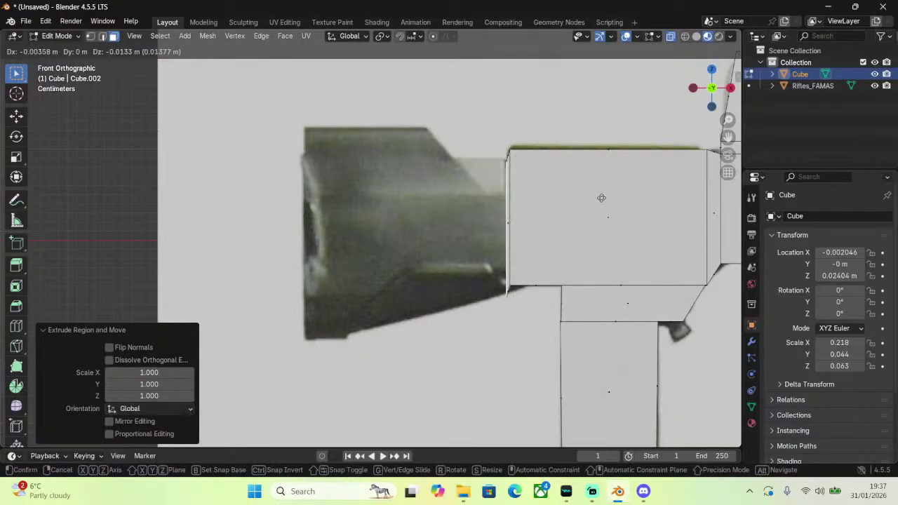
click(554, 200)
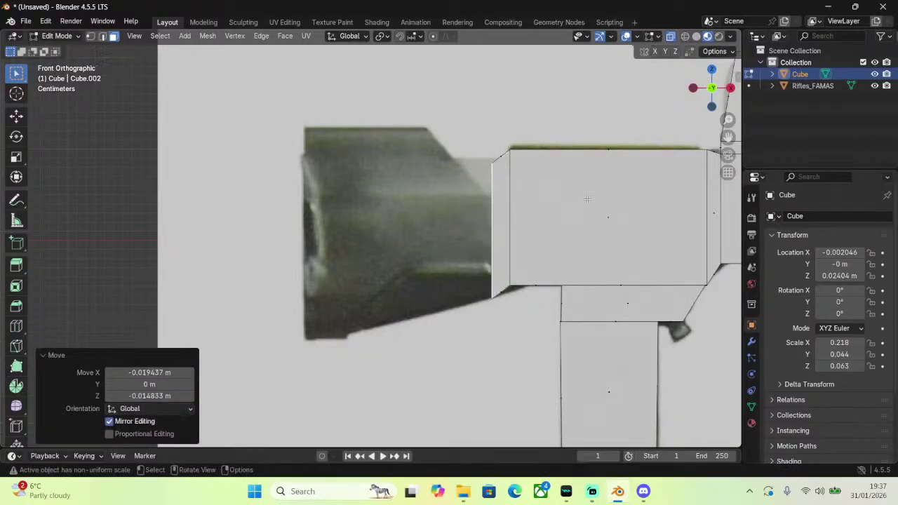
key(ctrl+z)
key(s)
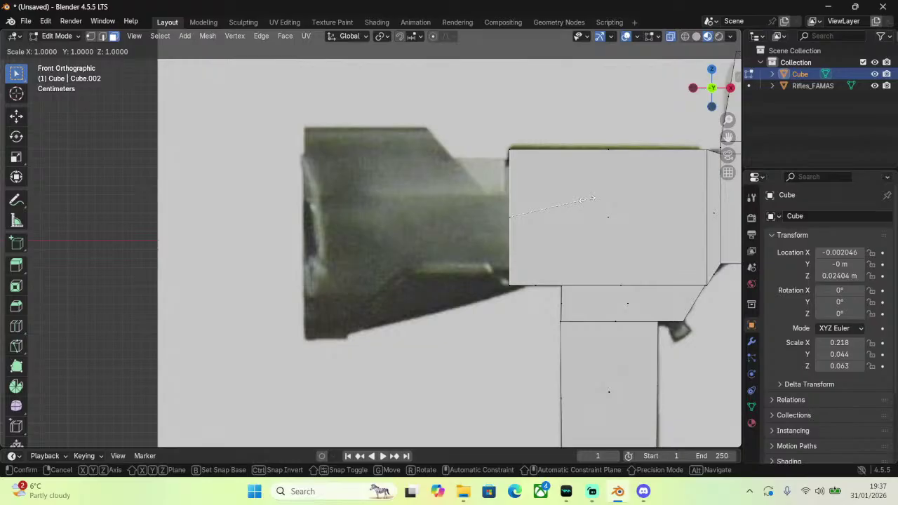
key(Escape)
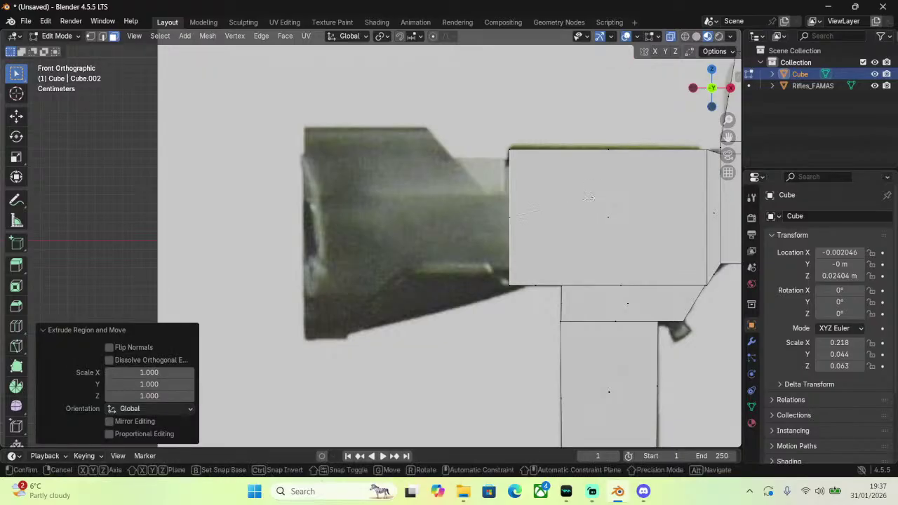
Scale the extruded rear face along Z to about 0.931 and lower it about 0.0051 m to match the stock's neck.
key(s)
key(z)
click(582, 199)
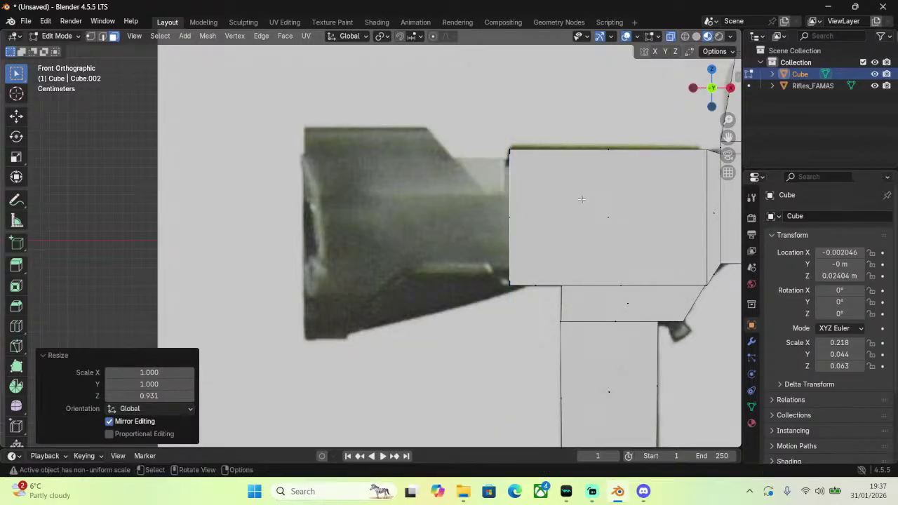
key(g)
key(z)
click(579, 201)
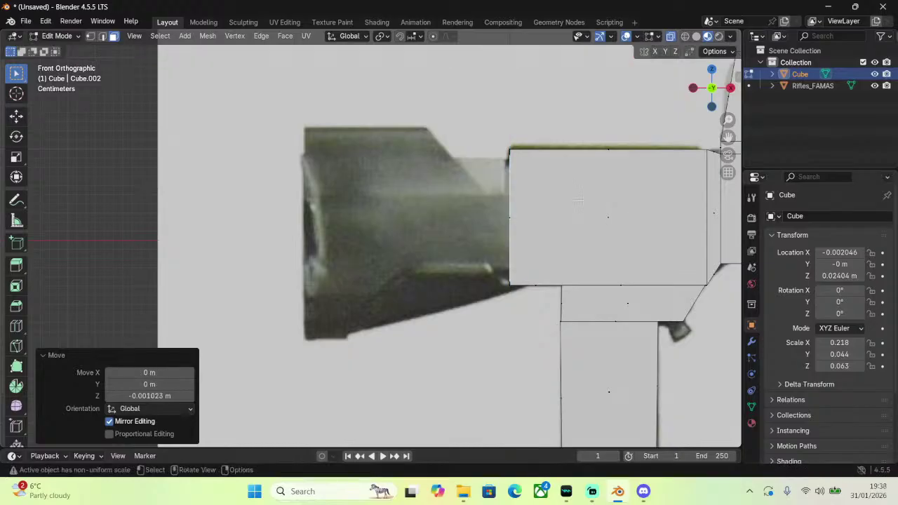
key(g)
key(z)
click(582, 204)
key(g)
key(z)
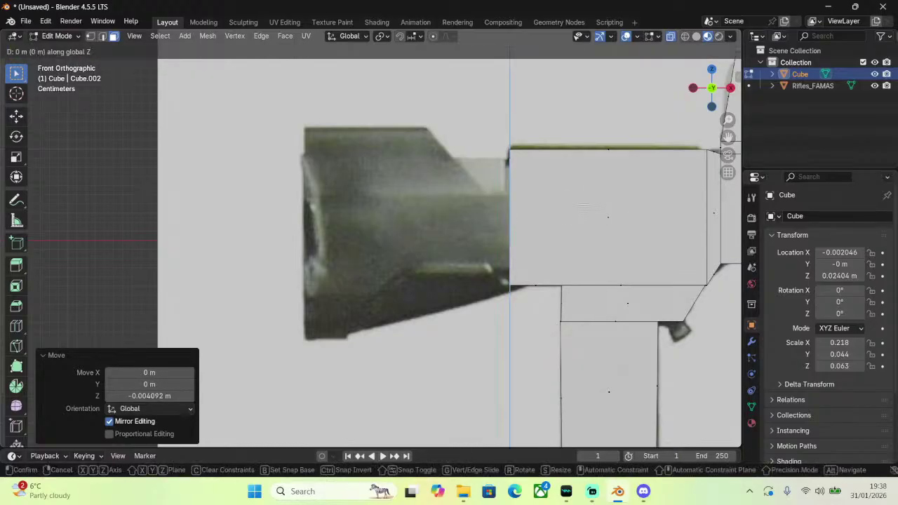
click(583, 203)
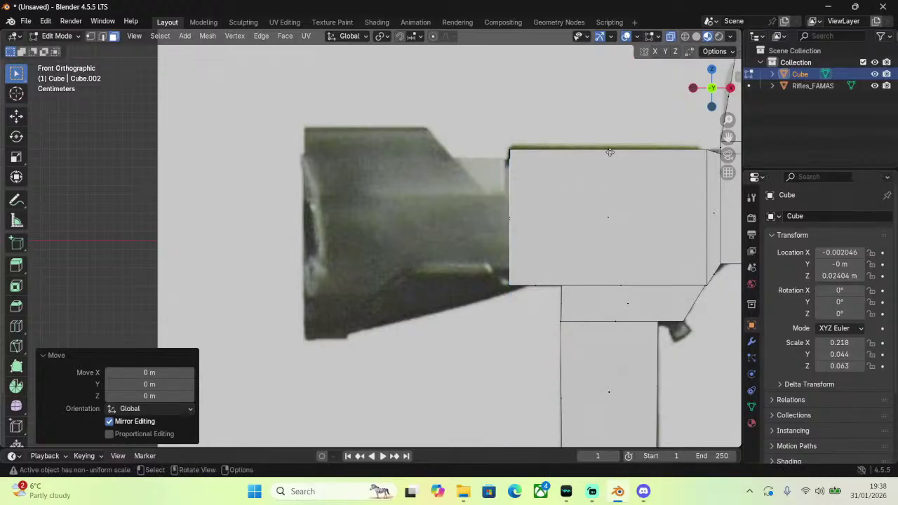
Extrude the neck face about 0.0619 m and again about 0.0348 m rearward, scaling the second end face along Z to about 1.47.
key(e)
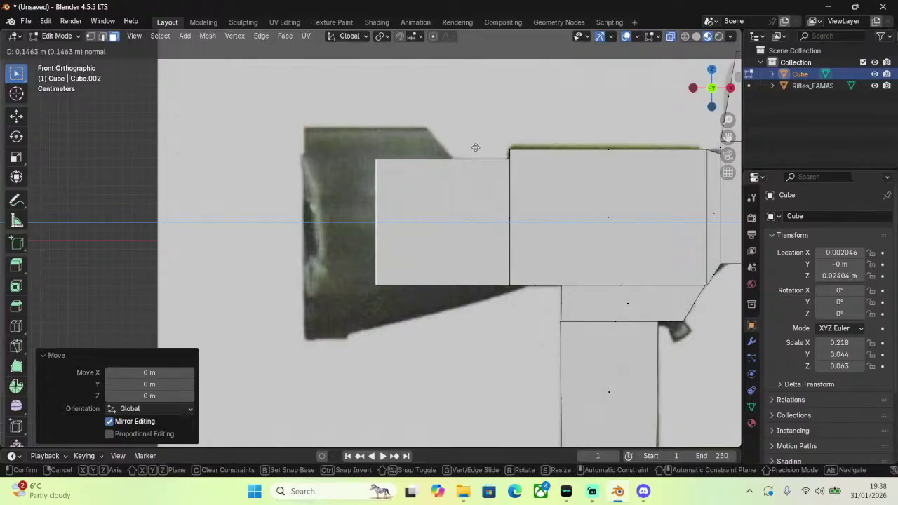
click(551, 143)
key(e)
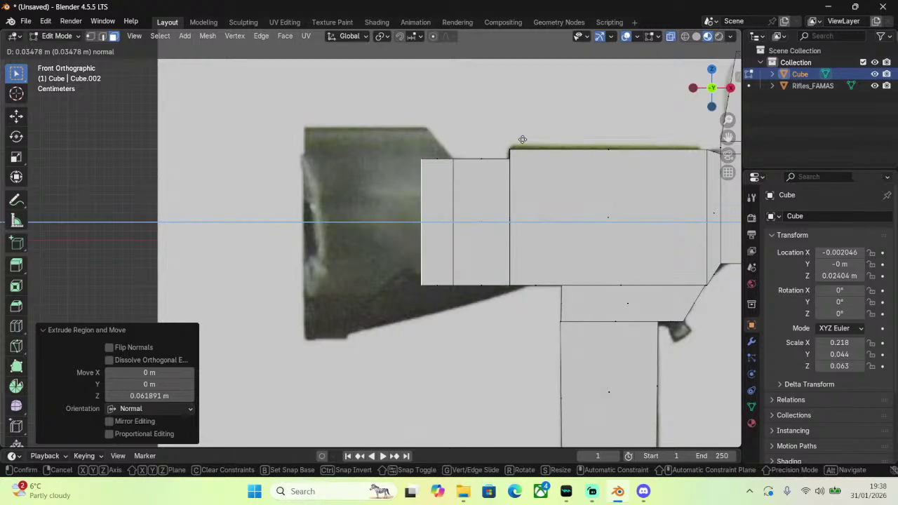
click(522, 139)
key(s)
key(z)
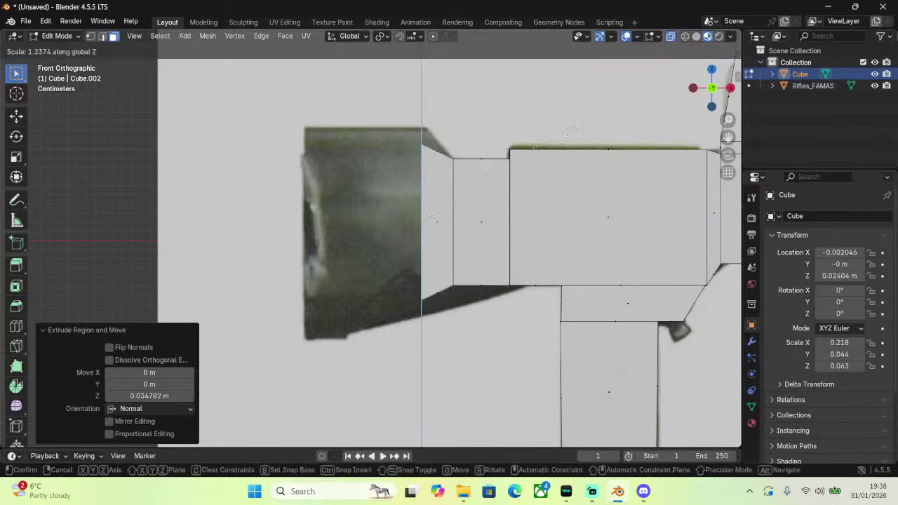
click(589, 128)
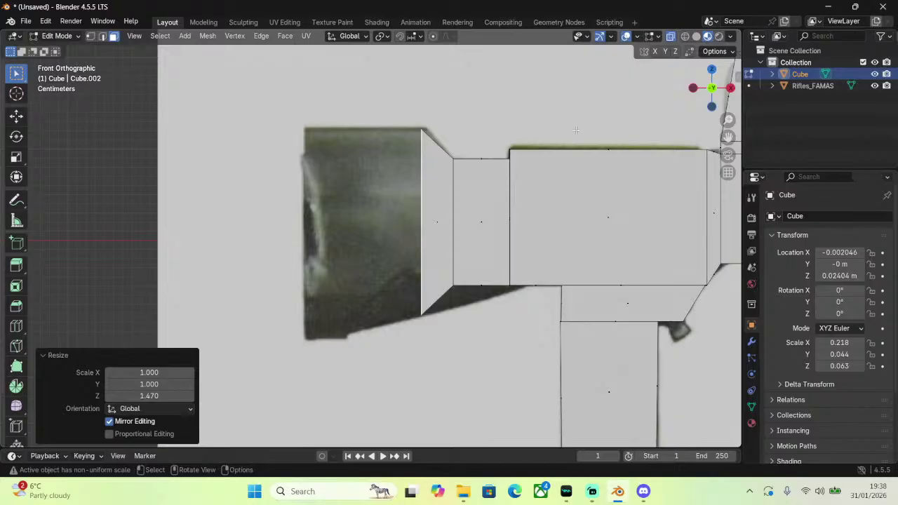
Extrude the widened stock face about 0.1263 m to the stock's rear end and raise the end face about 0.0005 m.
key(e)
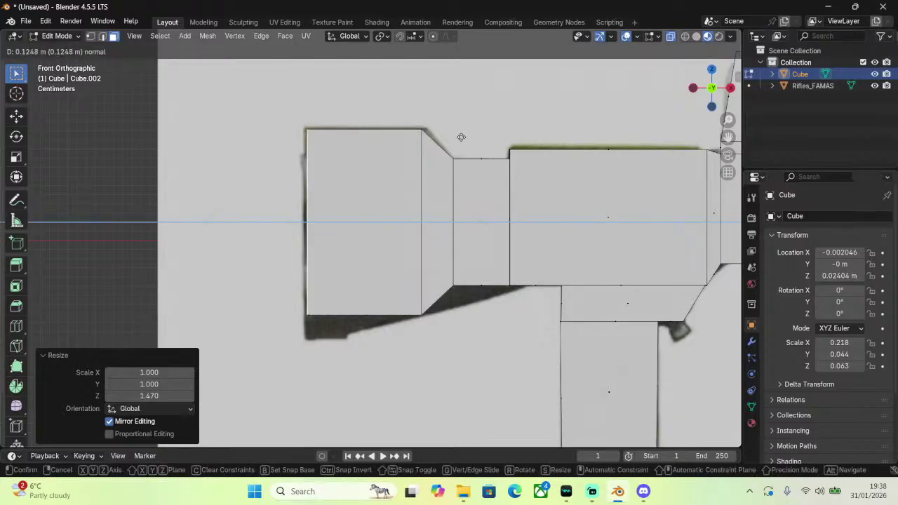
click(460, 137)
key(g)
key(z)
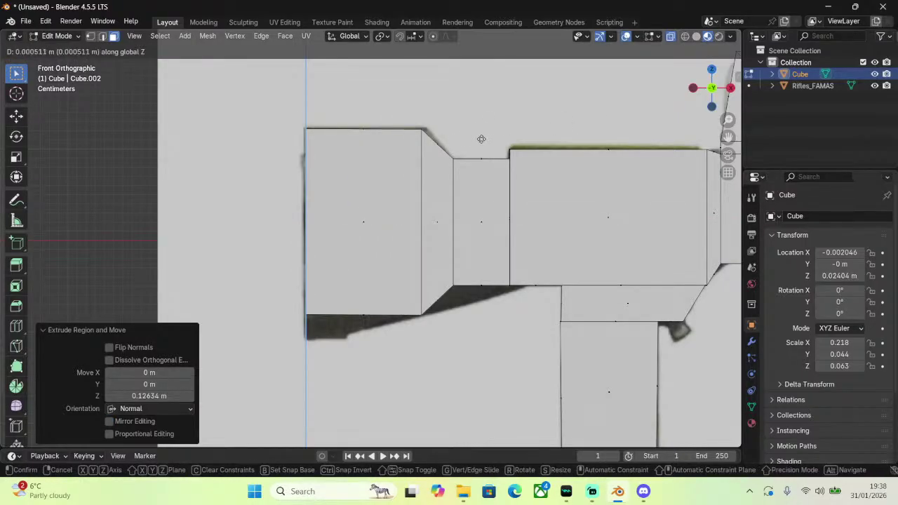
click(481, 139)
Move the lower edge of the stock's rear end about 0.0264 m down along Z to the reference's lowest corner.
middle_drag(481, 139, 421, 98)
click(102, 36)
click(277, 296)
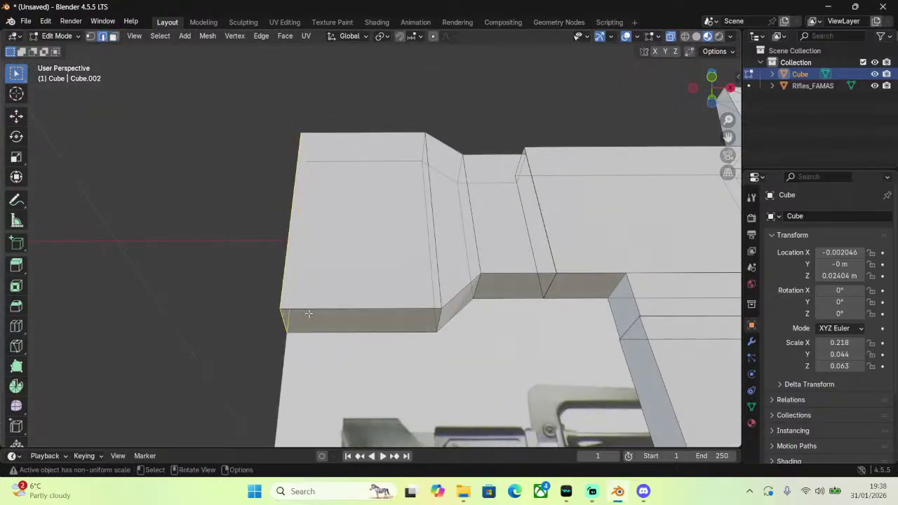
click(713, 85)
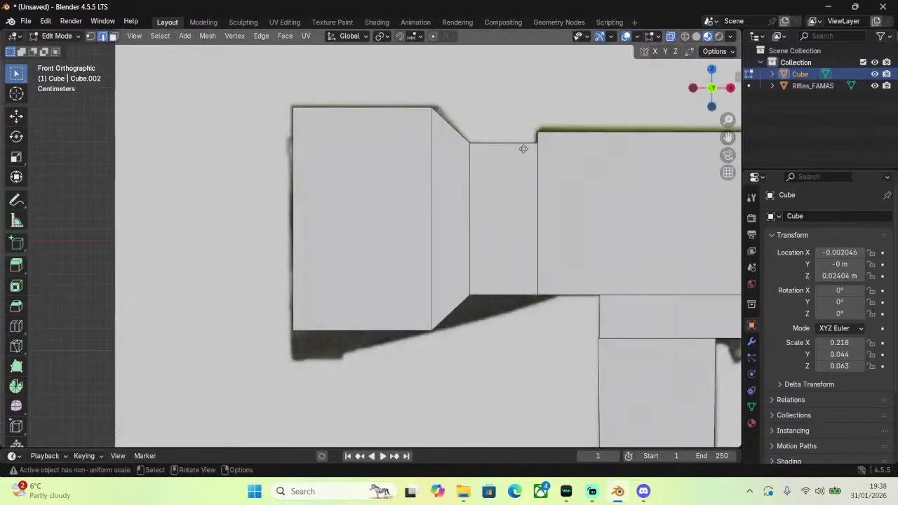
key(g)
key(z)
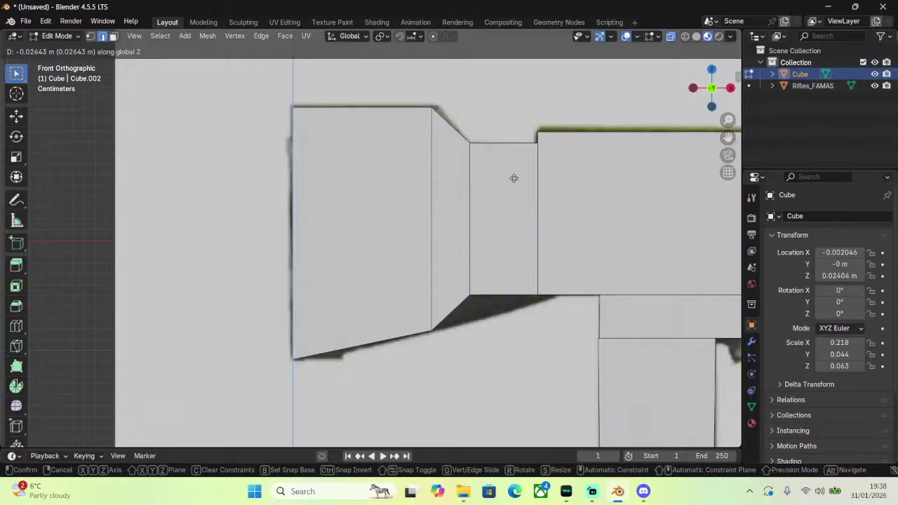
click(514, 179)
Add one vertical loop cut to the stock's rear block, slid to a factor of about -0.301 toward the butt.
key(ctrl+r)
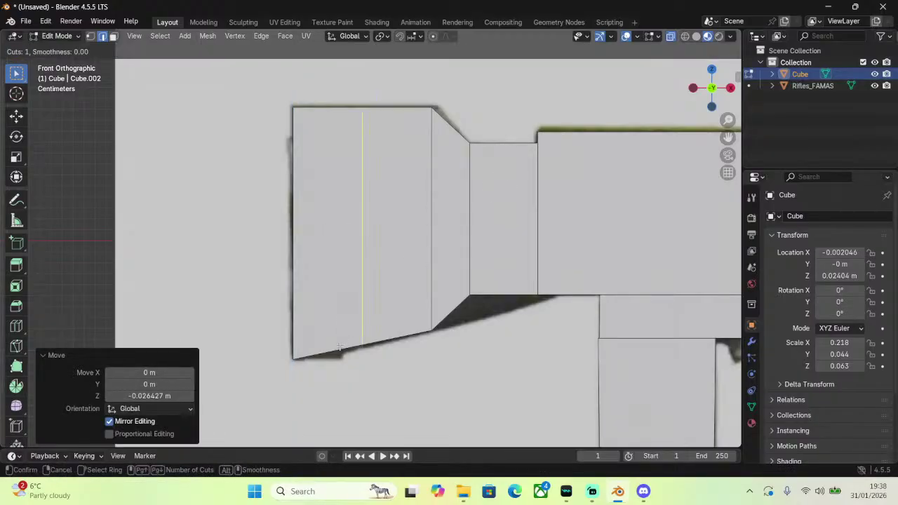
click(339, 346)
click(339, 346)
Move the bottom edge of the new loop cut about 0.0081 m down along Z to flatten the butt's underside.
middle_drag(338, 346, 326, 305)
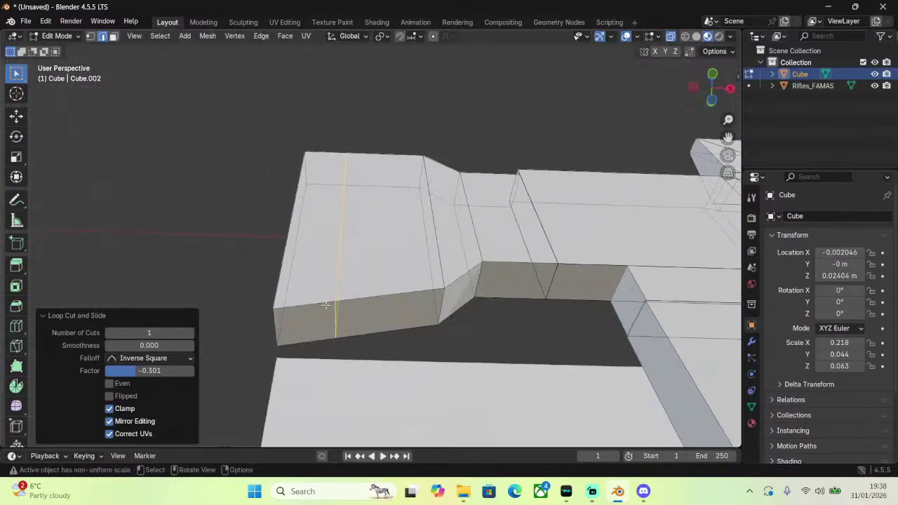
click(332, 325)
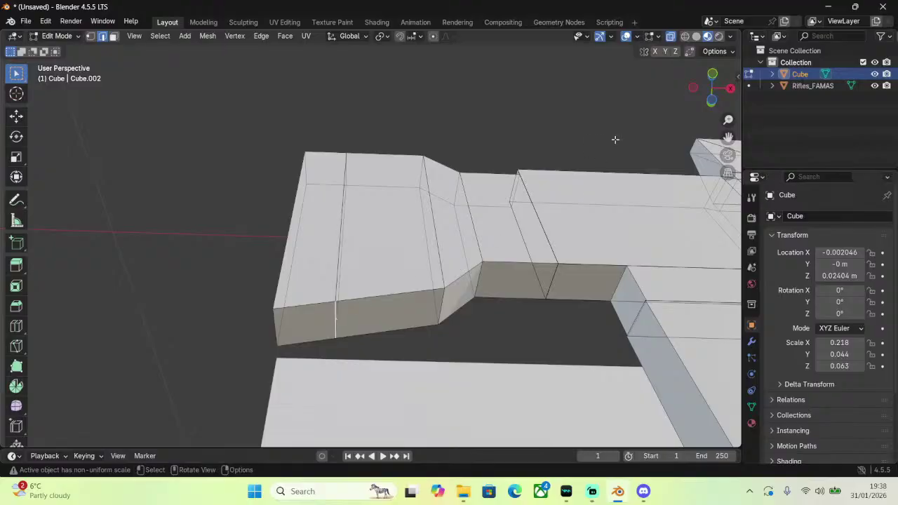
click(714, 74)
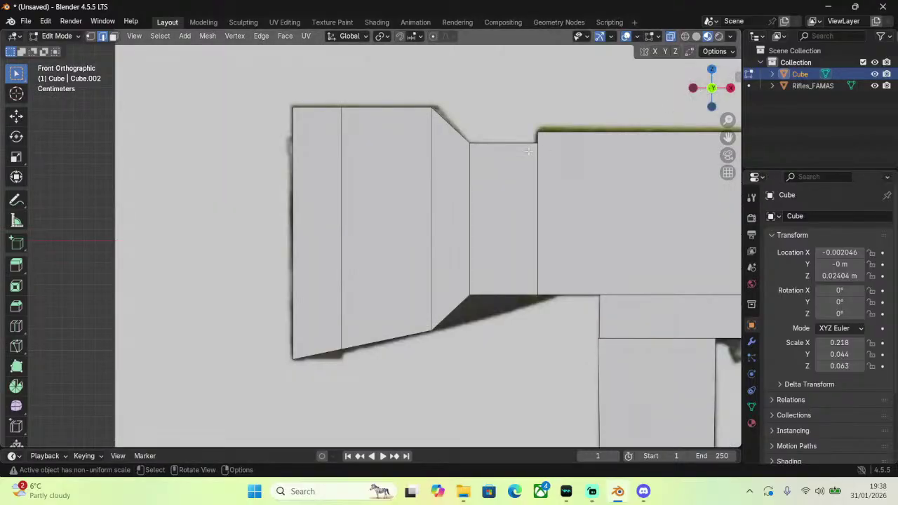
middle_drag(495, 203, 478, 132)
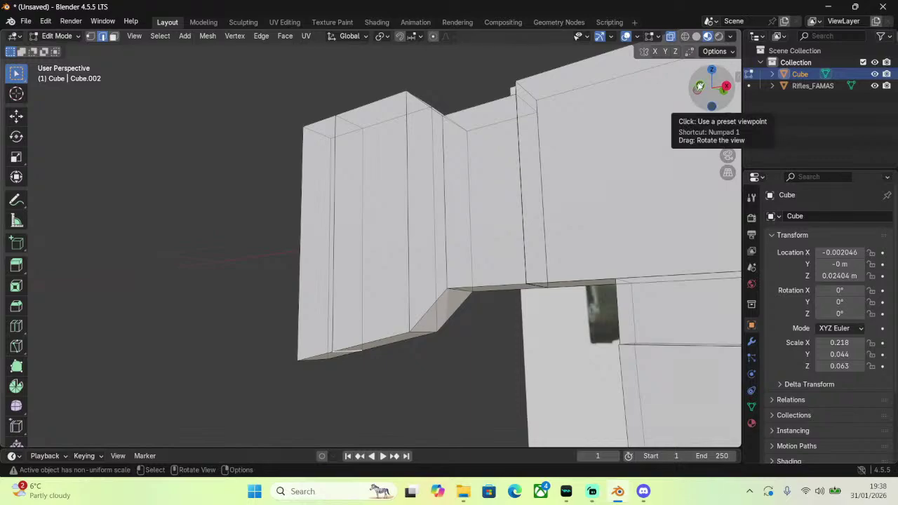
click(699, 85)
key(g)
key(z)
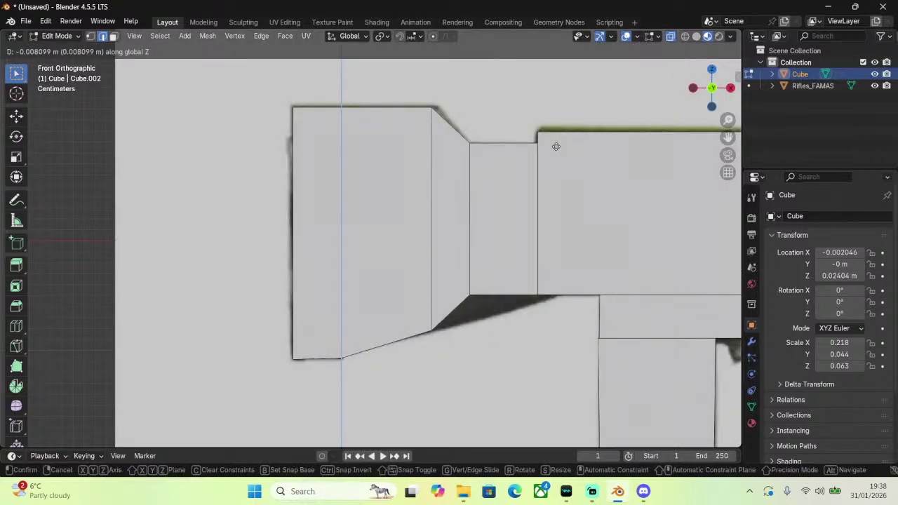
click(556, 146)
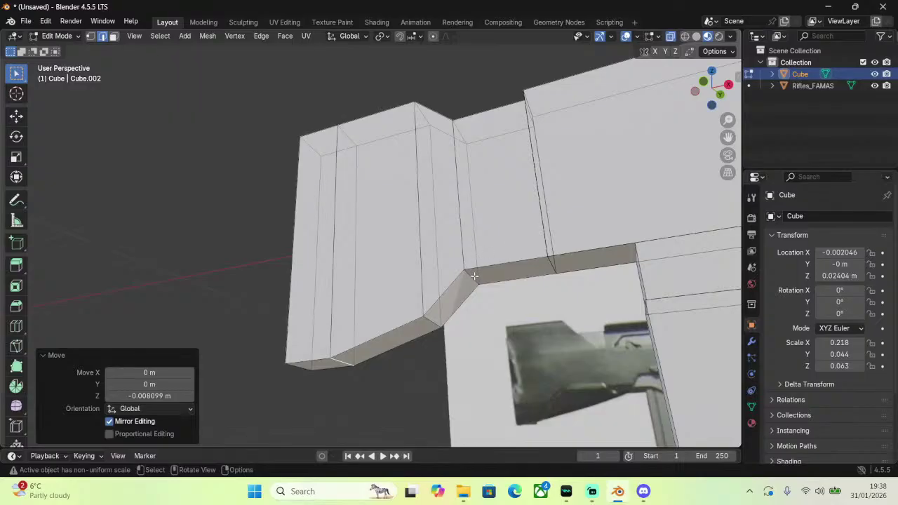
Lower the bottom edge where the stock's neck meets the flare about 0.0243 m along Z to follow the sloped underside.
click(475, 277)
click(711, 71)
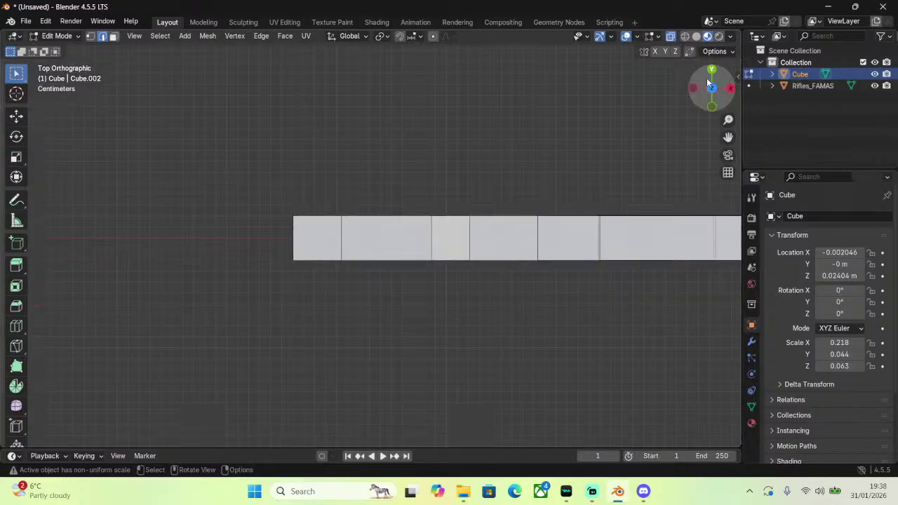
click(711, 70)
click(712, 74)
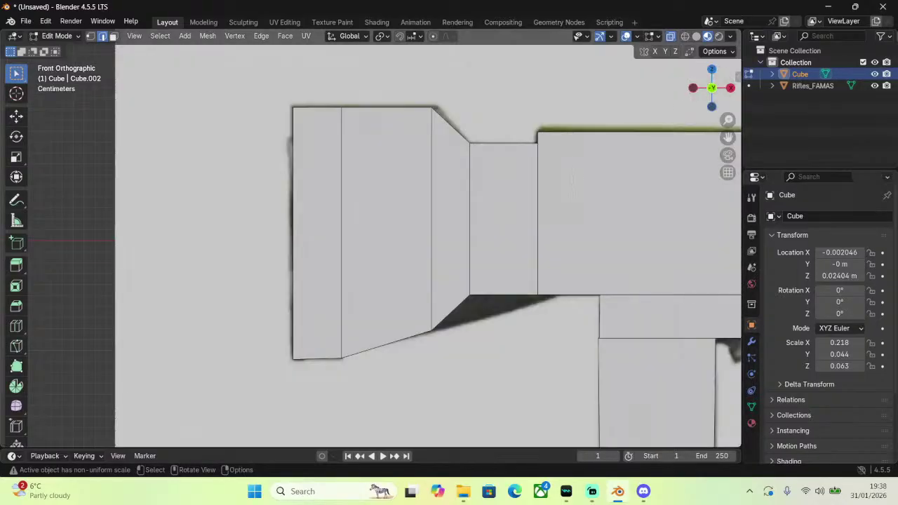
key(g)
key(z)
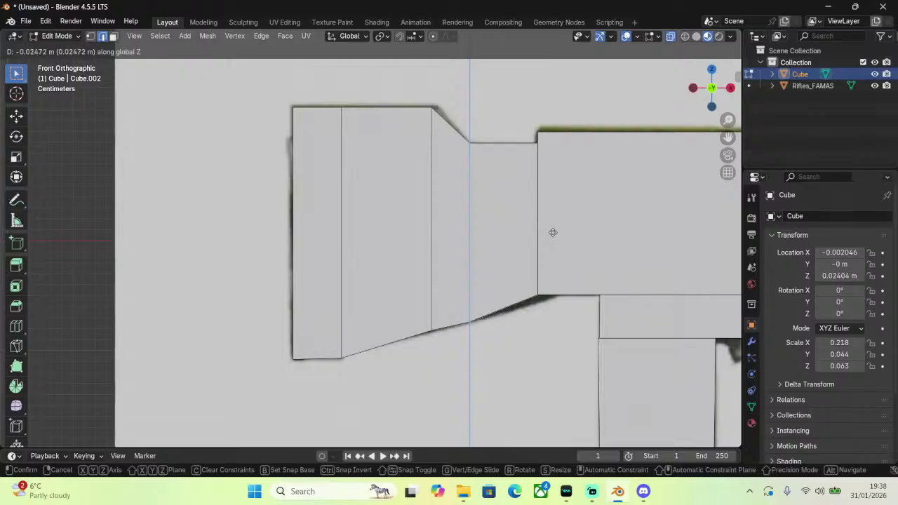
click(553, 232)
middle_drag(553, 231, 551, 236)
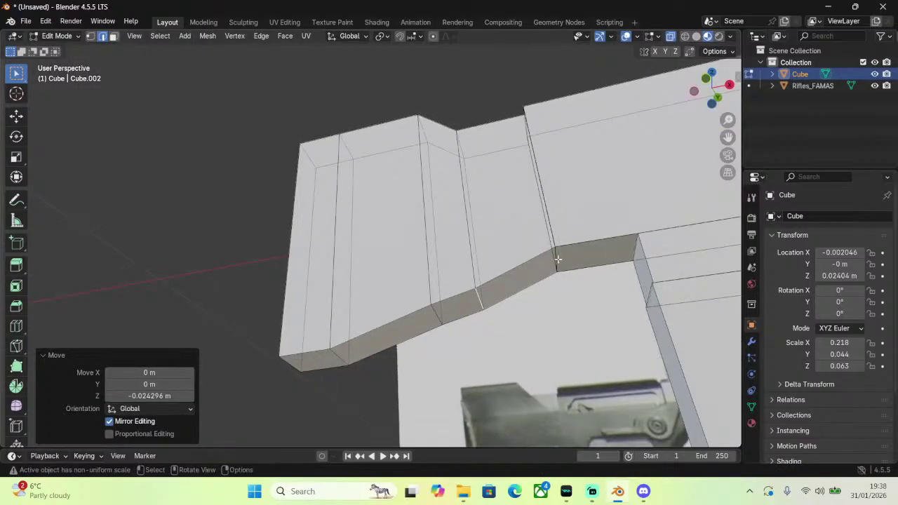
Compare the whole rifle's silhouette with the reference from the front in Object Mode, and return to editing the mesh.
click(633, 161)
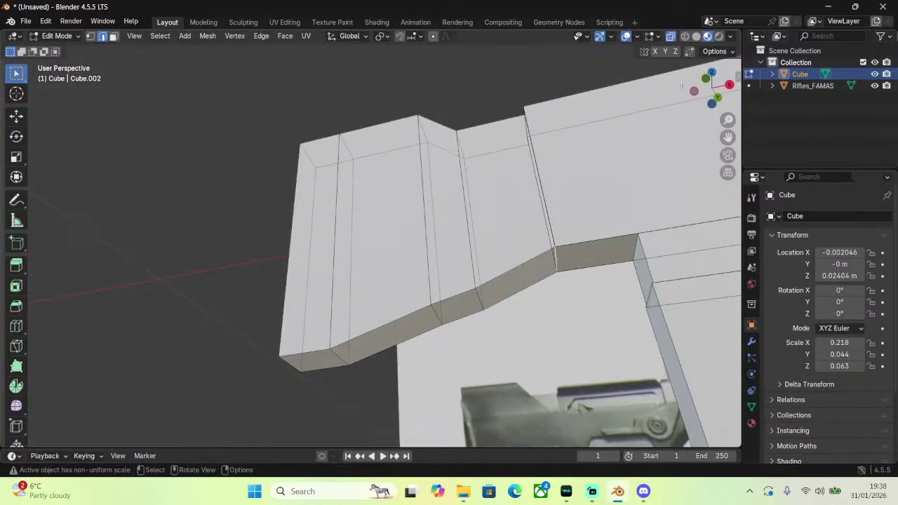
click(708, 70)
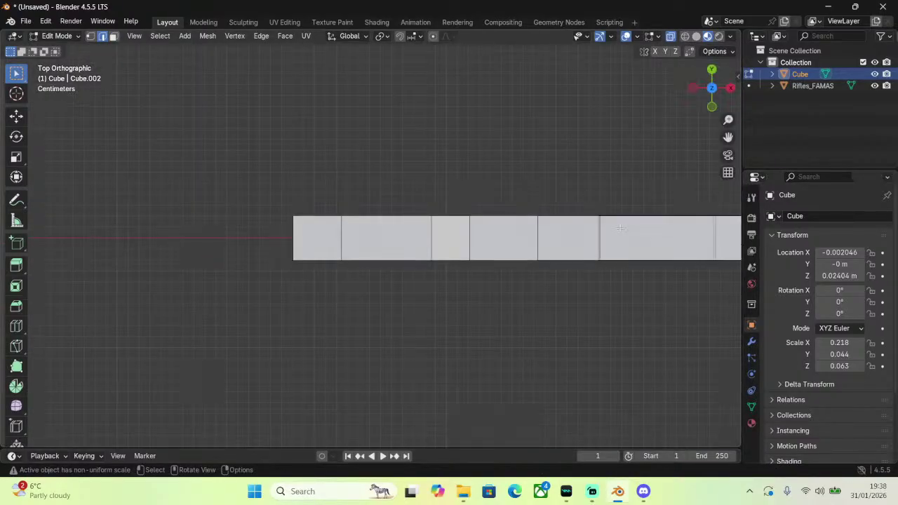
click(711, 106)
scroll(560, 149, down, 4)
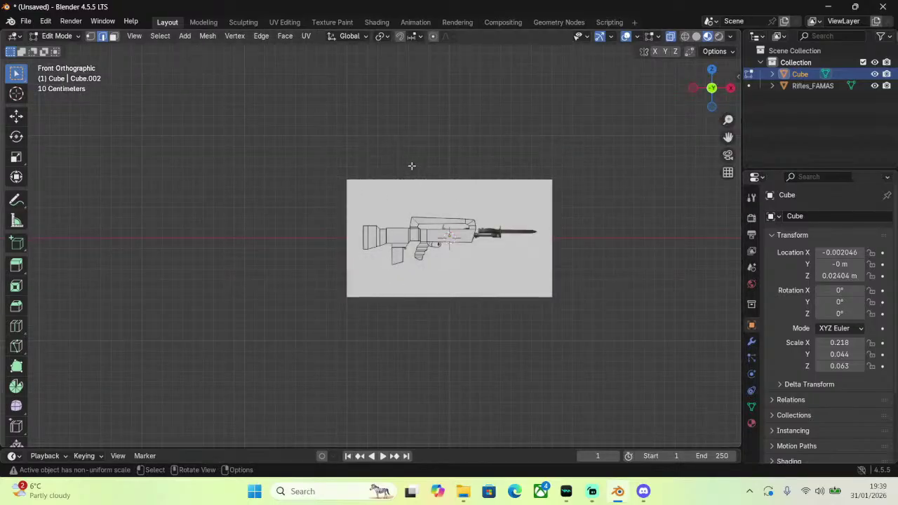
scroll(413, 164, up, 5)
click(52, 36)
click(65, 50)
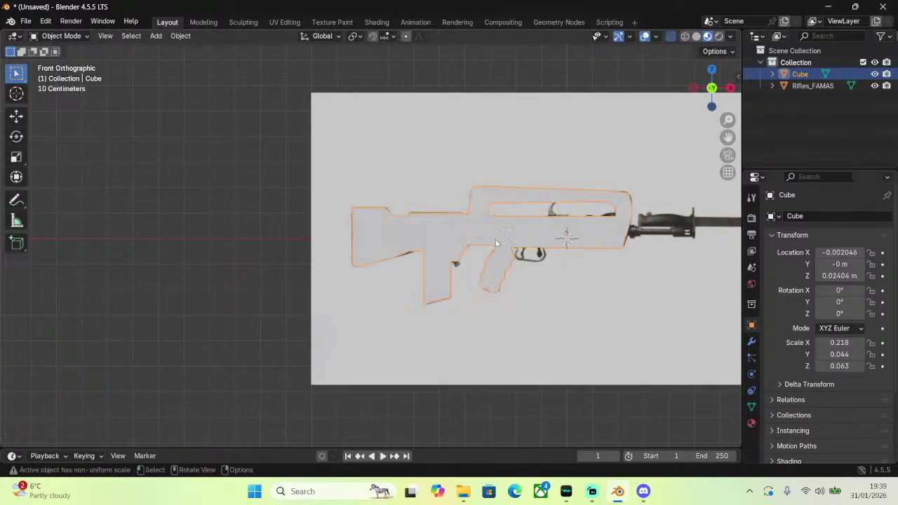
click(56, 36)
click(62, 61)
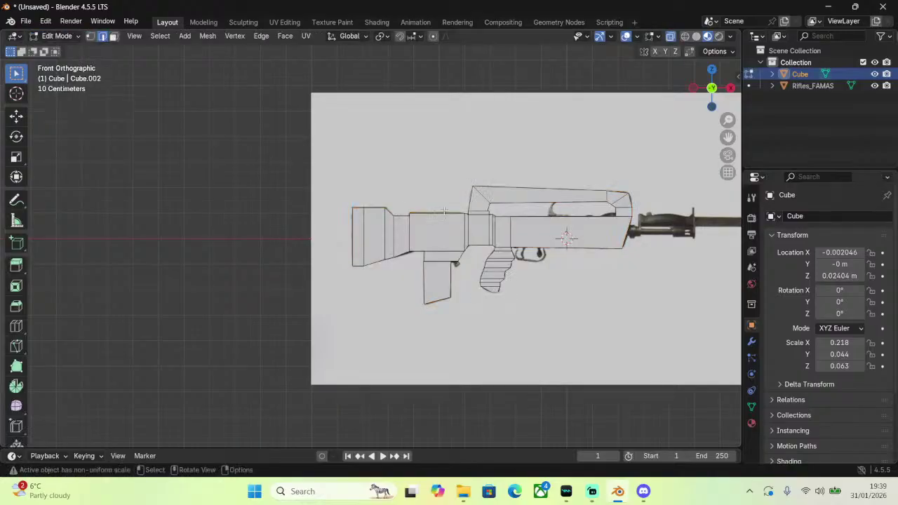
Merge the whole mesh's overlapping vertices by distance with a merge distance of 0.02 m, and clear the selection.
key(m)
click(449, 246)
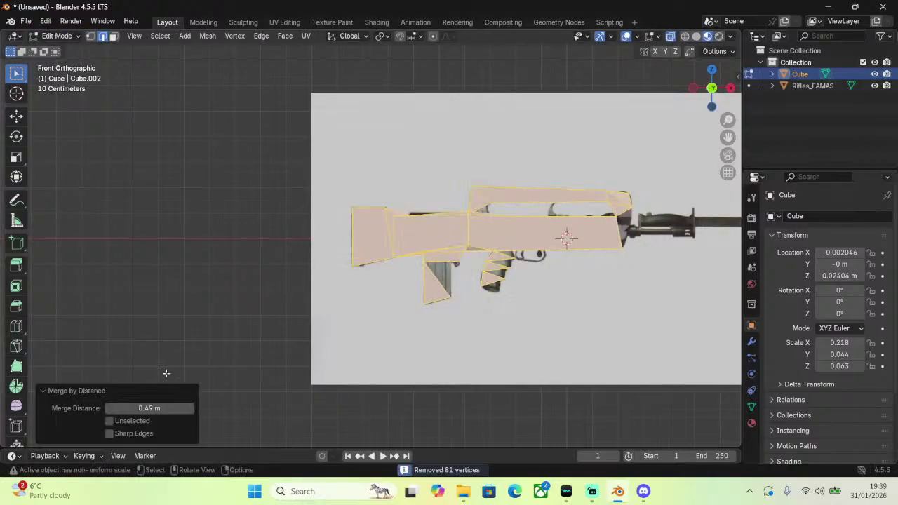
click(142, 408)
text(0.00001)
key(Return)
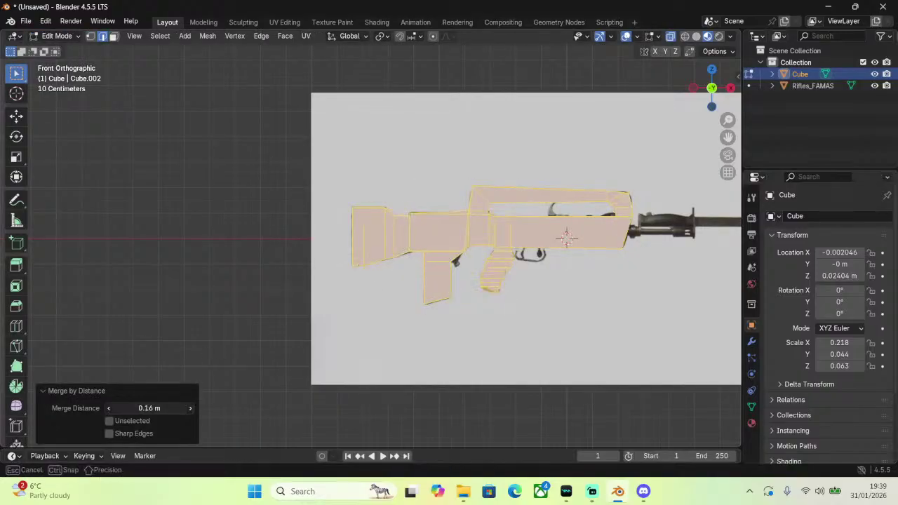
click(190, 411)
click(190, 412)
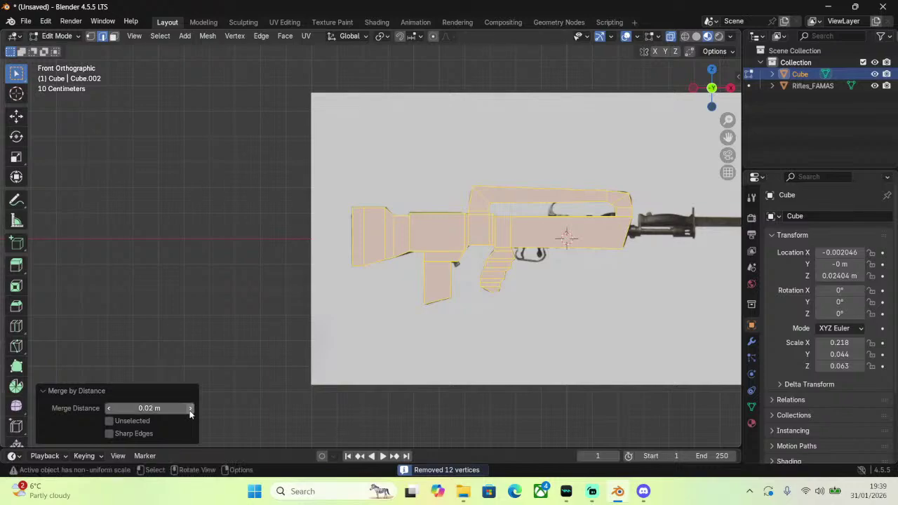
middle_drag(425, 360, 359, 341)
scroll(562, 264, up, 5)
scroll(386, 162, down, 5)
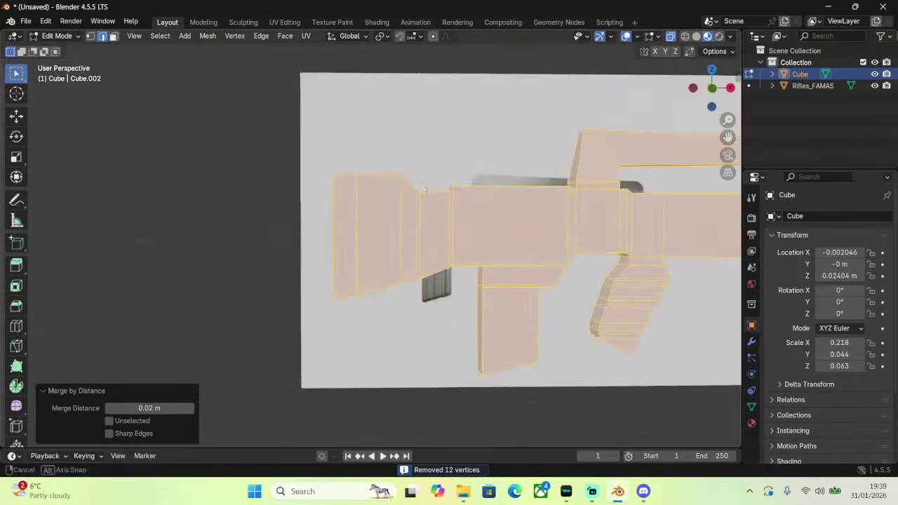
middle_drag(385, 162, 289, 162)
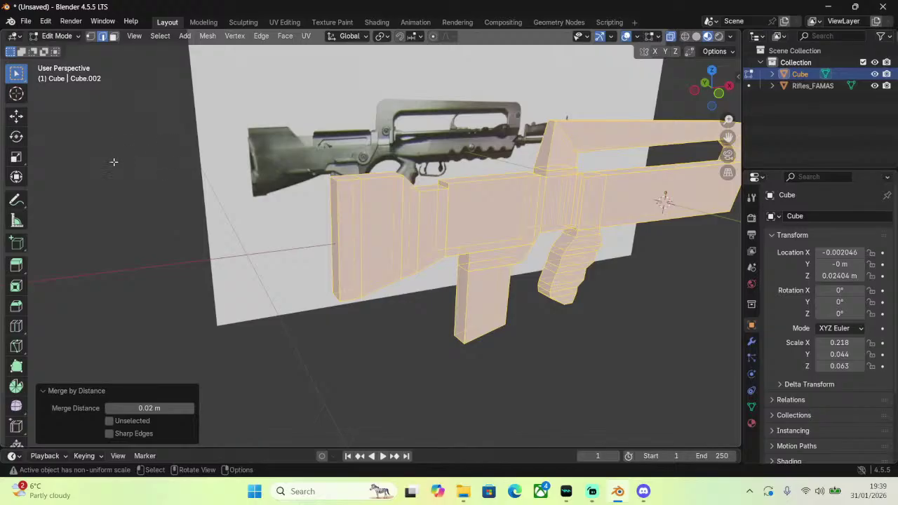
click(322, 162)
Try to lower the bottom edge where the stock's neck meets the body about 0.006 m along Z, and undo the move.
drag(727, 107, 715, 91)
key(KP_1)
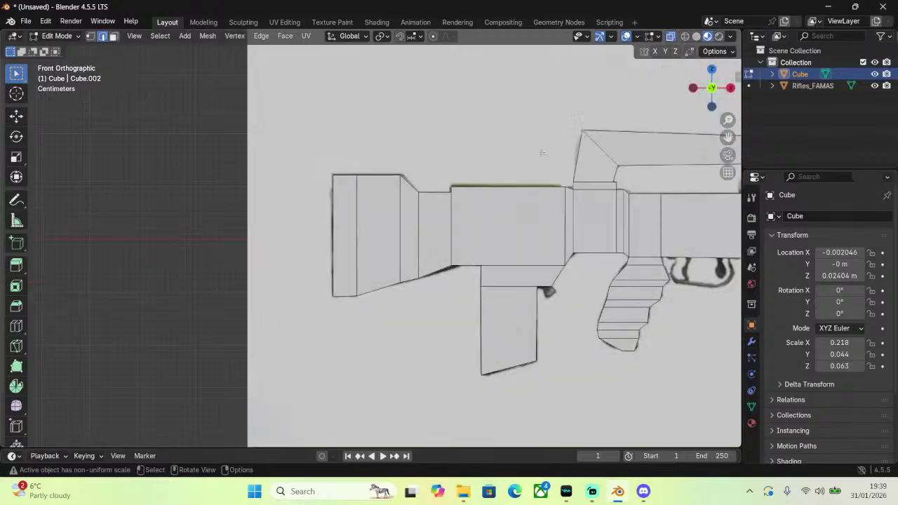
scroll(474, 195, up, 4)
middle_drag(568, 274, 553, 287)
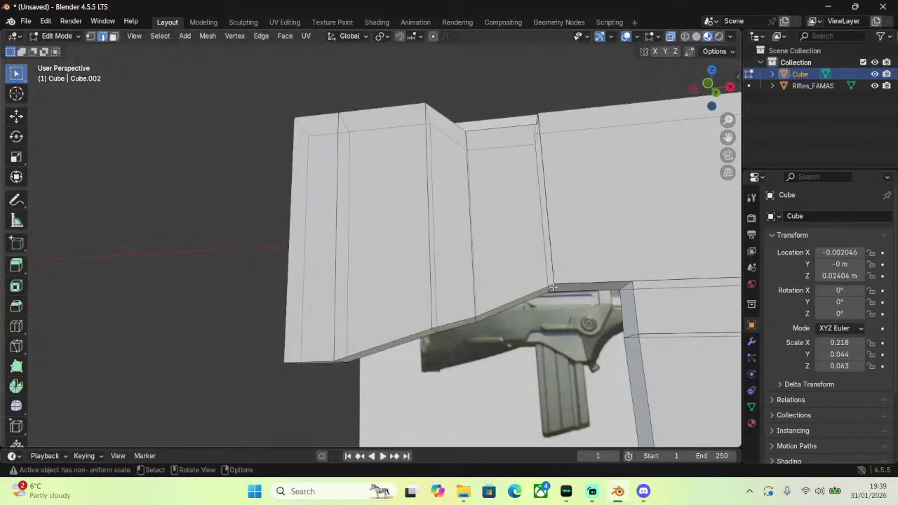
click(710, 84)
key(g)
key(z)
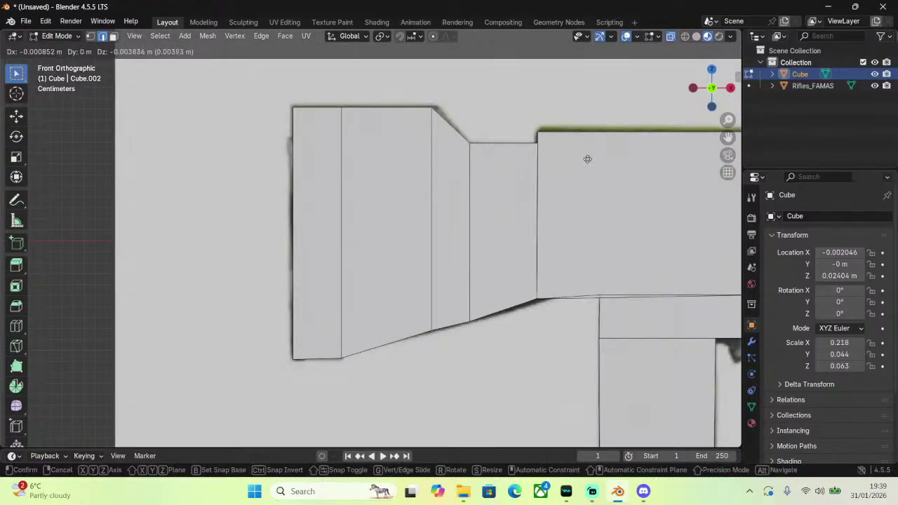
click(588, 161)
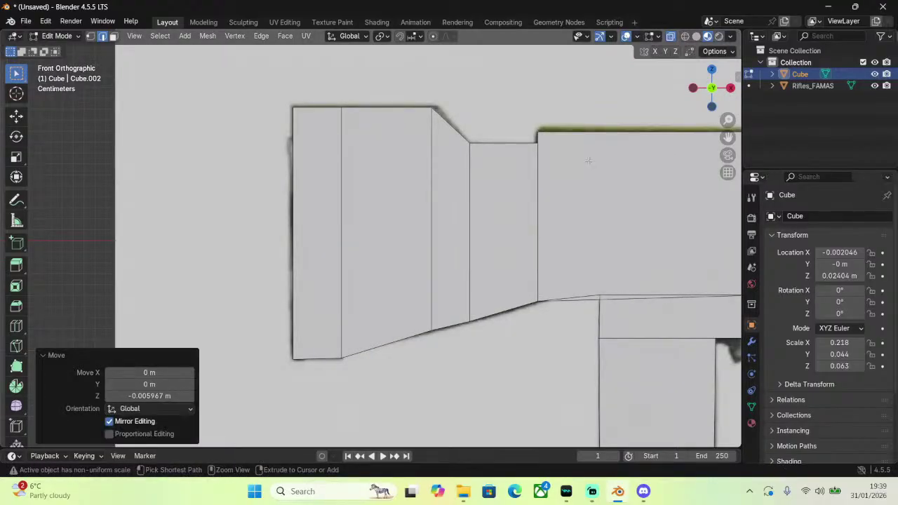
key(ctrl+z)
Try to move the neck-to-body bottom edge about 0.0737 m down along Z to test how its faces connect.
key(g)
key(z)
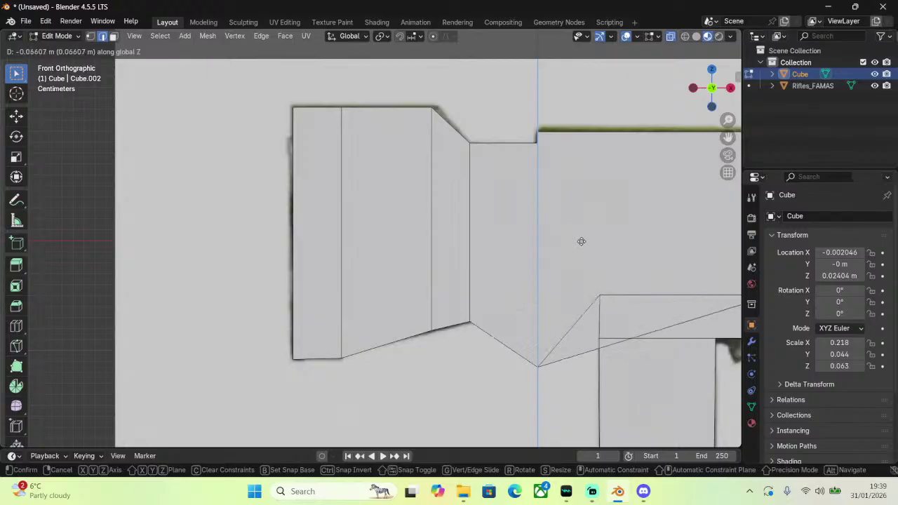
click(582, 243)
middle_drag(581, 243, 618, 208)
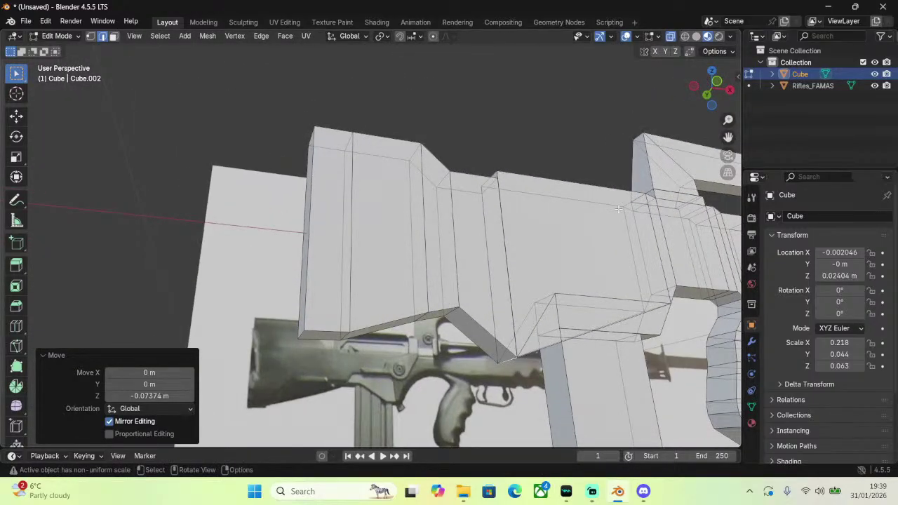
Check the stock and underside silhouette against the reference in Object Mode, and examine the body's front end near the barrel.
scroll(618, 209, down, 8)
middle_drag(618, 209, 717, 144)
click(62, 37)
click(62, 45)
key(KP_1)
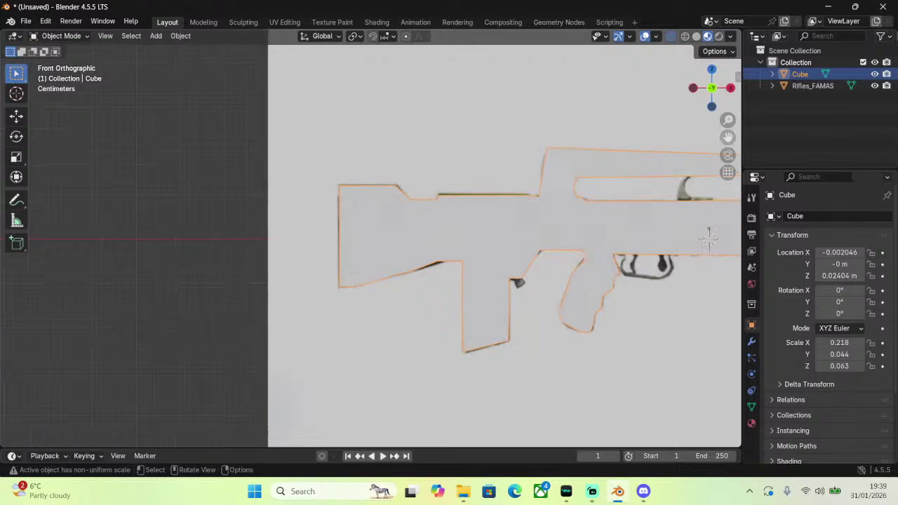
scroll(522, 151, down, 3)
scroll(522, 151, up, 10)
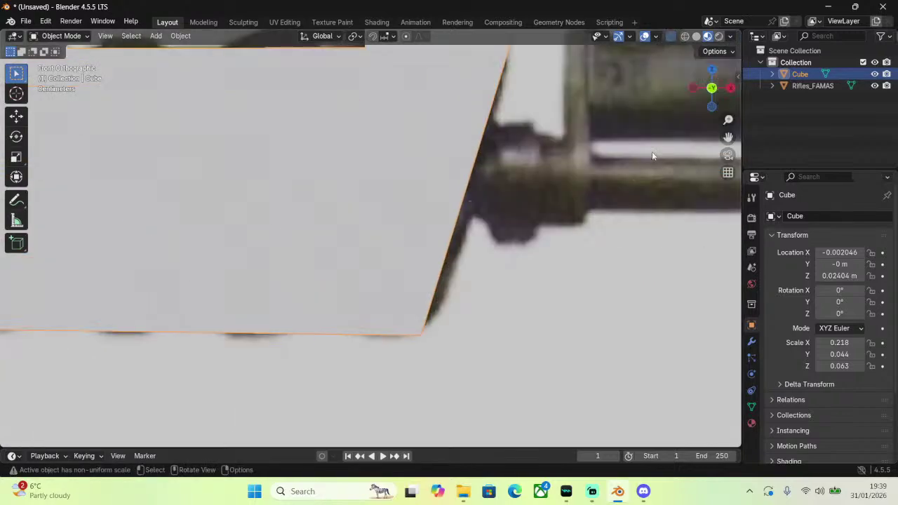
Extrude the body's slanted front face in place and scale the new face to 0.337 for the barrel's base.
click(57, 35)
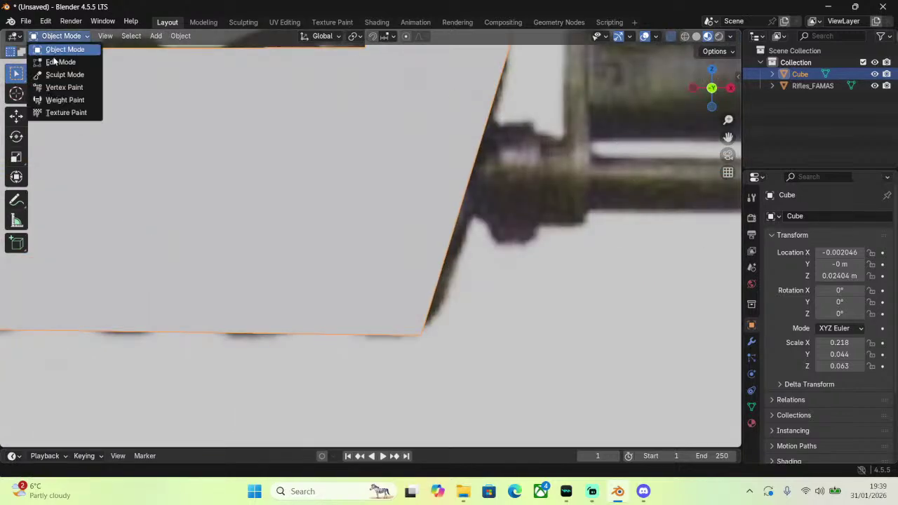
click(56, 62)
middle_drag(463, 174, 504, 174)
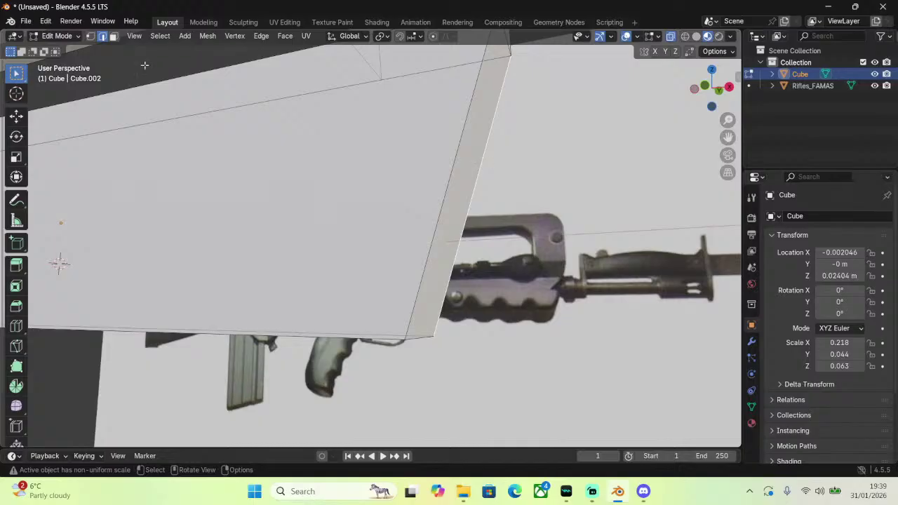
key(3)
click(461, 180)
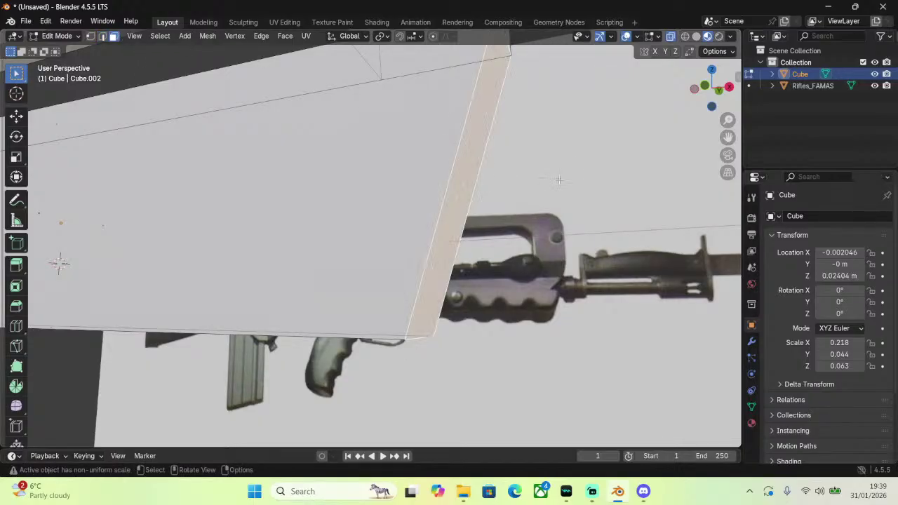
click(707, 88)
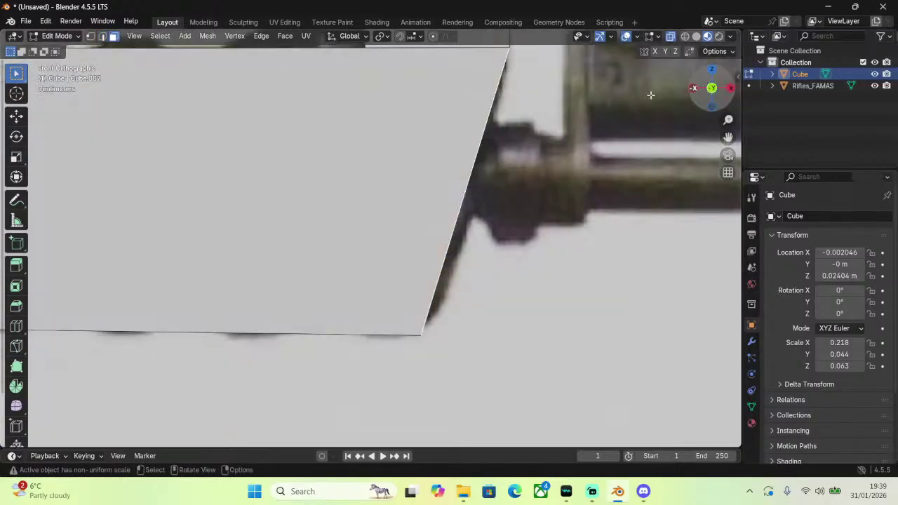
key(s)
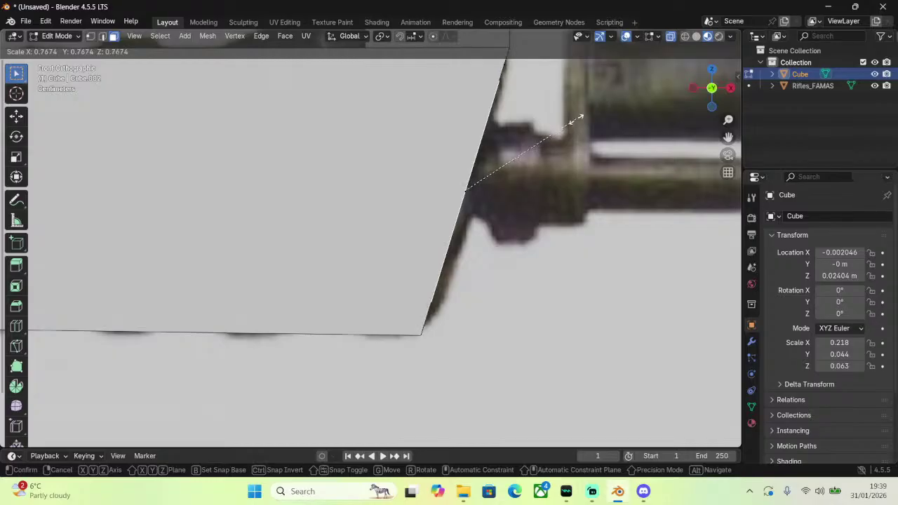
click(523, 159)
Move the small front face about 0.0082 m along X and 0.0088 m up along Z, and rotate it slightly to fit the reference.
key(g)
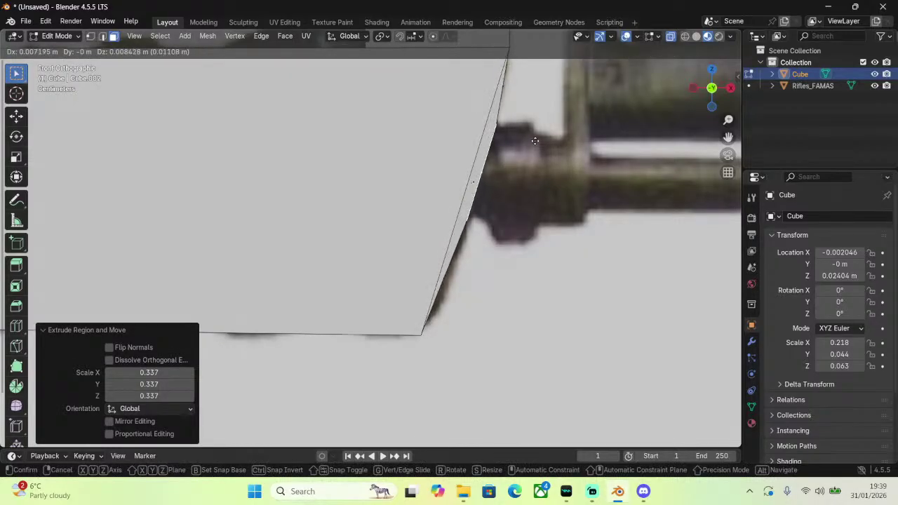
click(547, 144)
key(r)
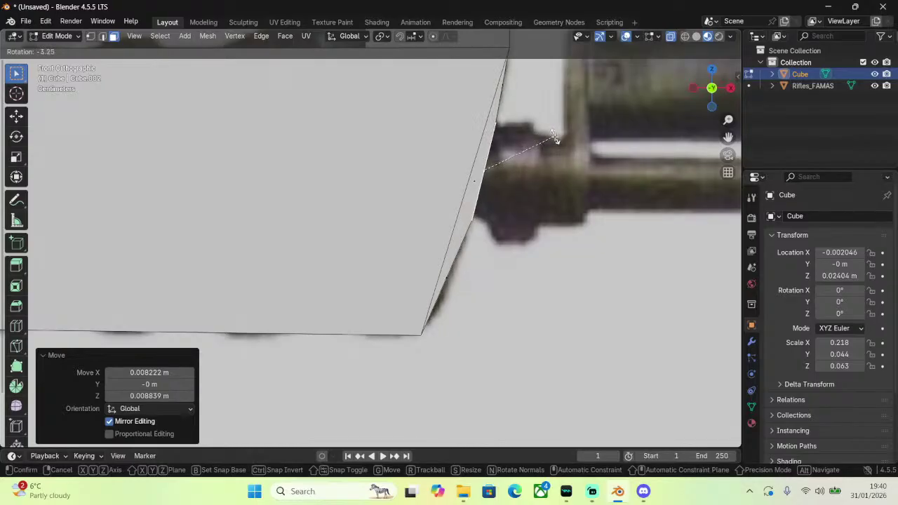
click(555, 138)
Extrude the small front face about 0.0156 m along its normal and rotate its end -12.3° toward vertical.
key(e)
click(574, 149)
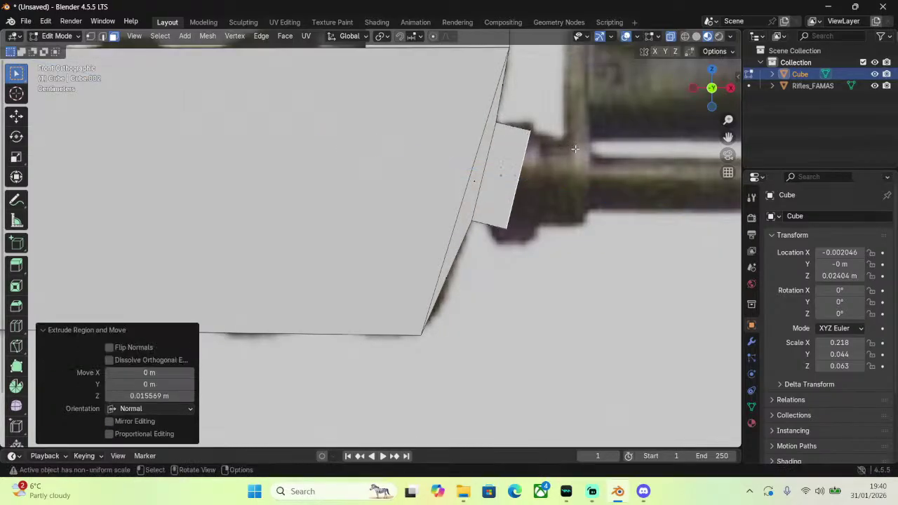
key(r)
click(572, 133)
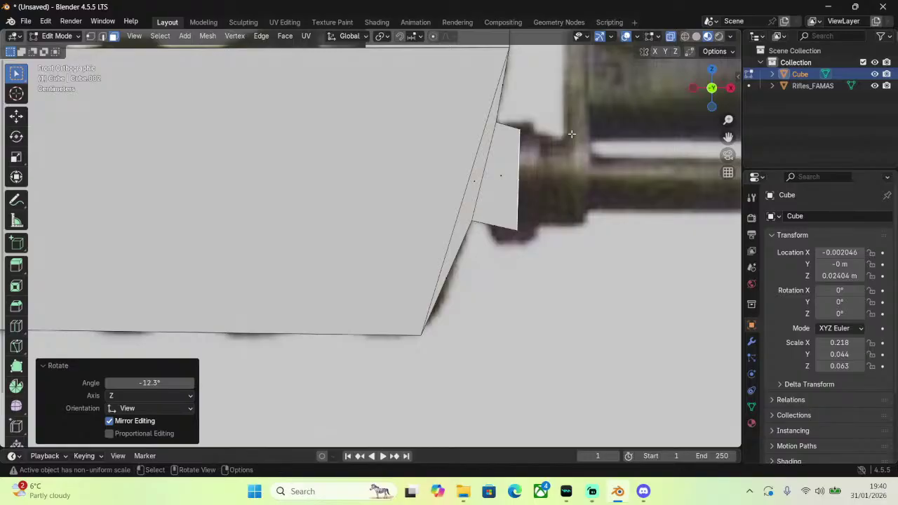
Shift the extruded end about 0.0051 m forward along X and 0.0027 m up, and pull it back about 0.014 m to the collar's start.
key(g)
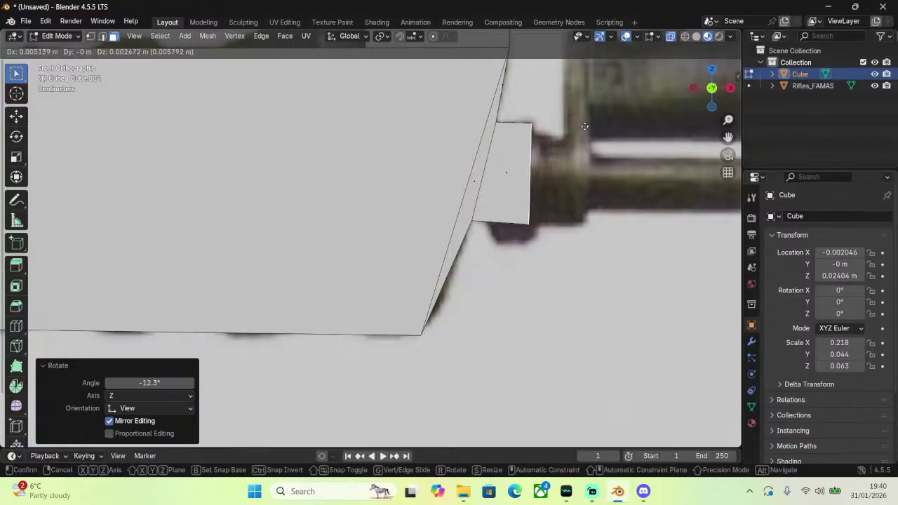
click(584, 127)
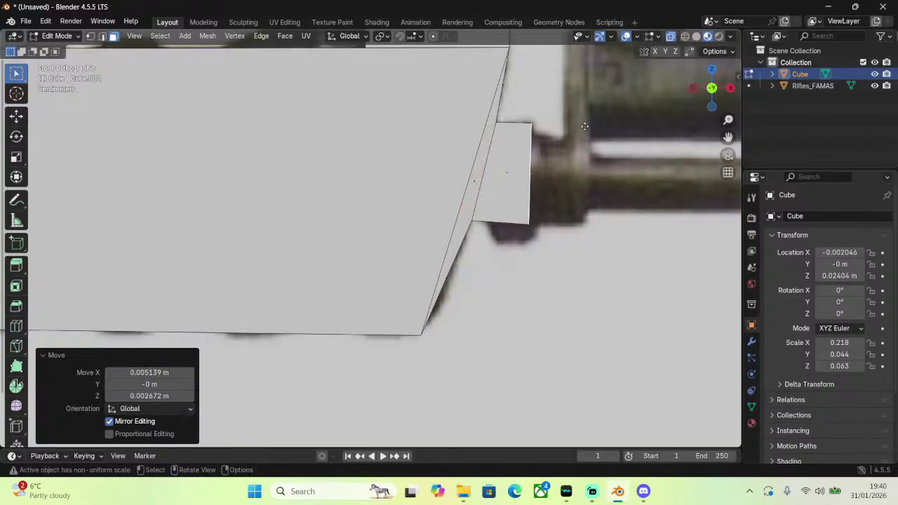
key(g)
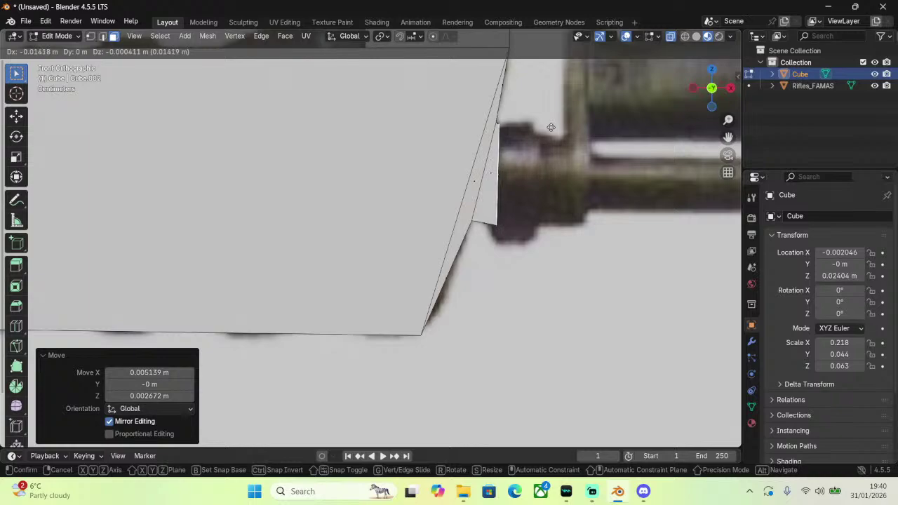
click(553, 125)
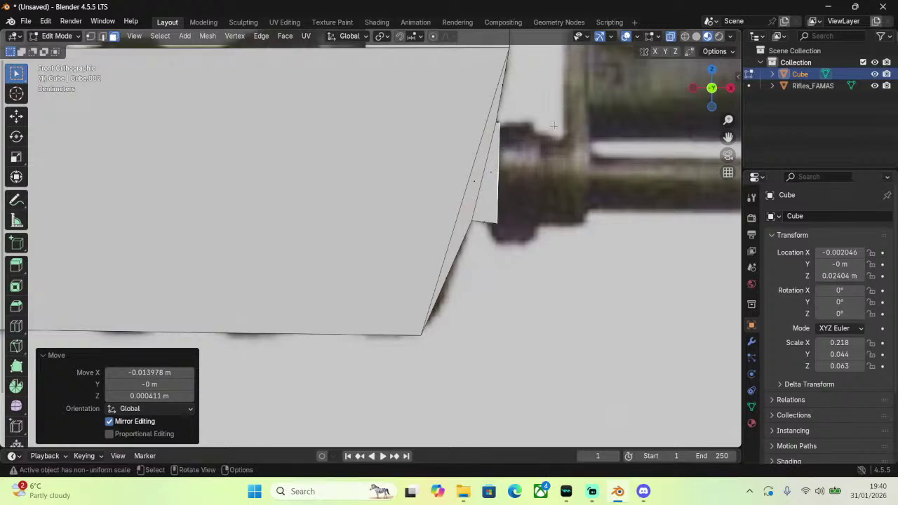
Scale the end face to 1.244 along Z and lower it about 0.0049 m to match the height of the barrel collar.
key(s)
key(z)
click(571, 121)
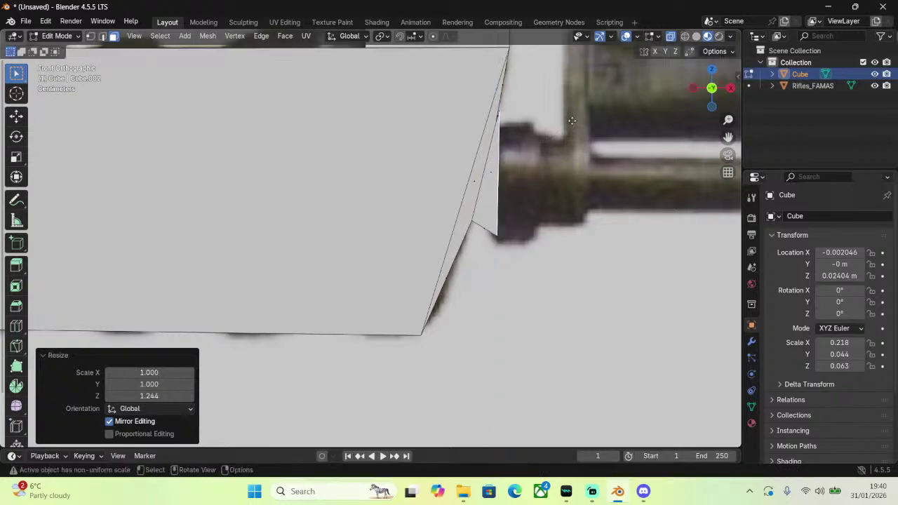
key(g)
key(z)
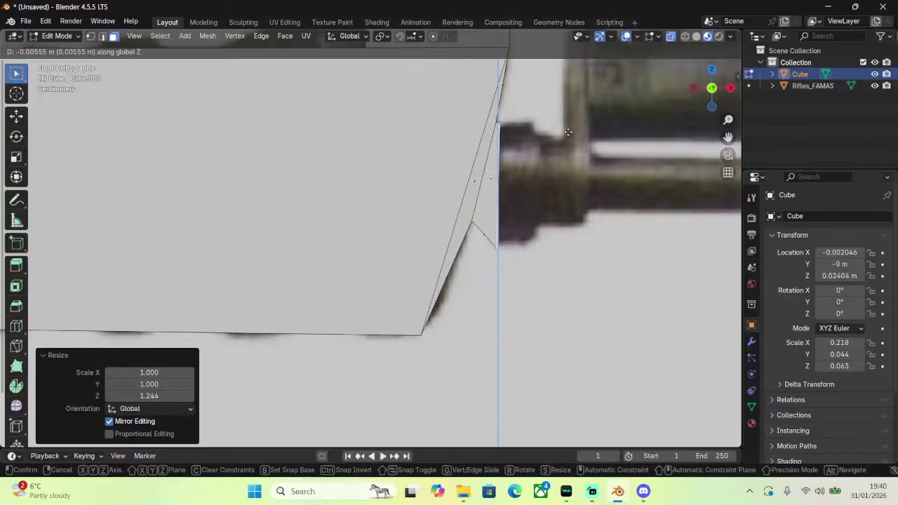
click(568, 131)
Extrude the small front face about 0.0152 m along its normal to form the wide barrel collar.
key(e)
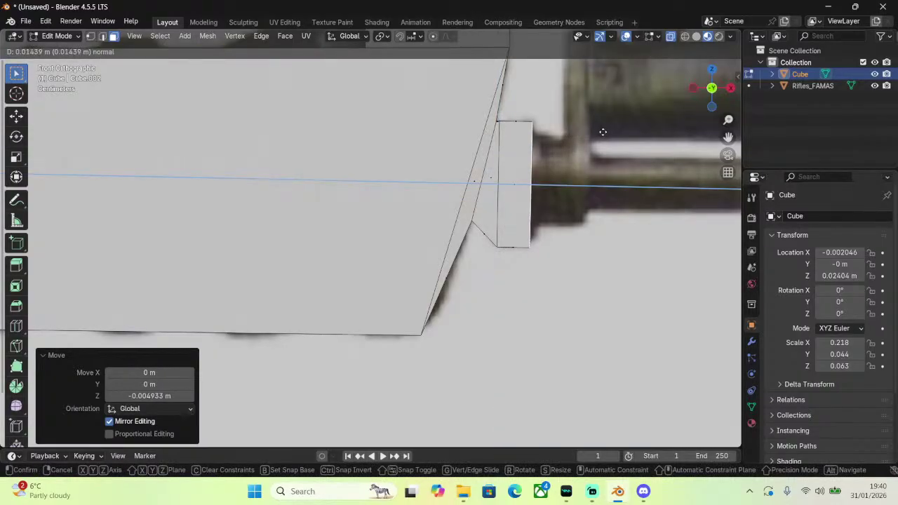
click(602, 132)
key(s)
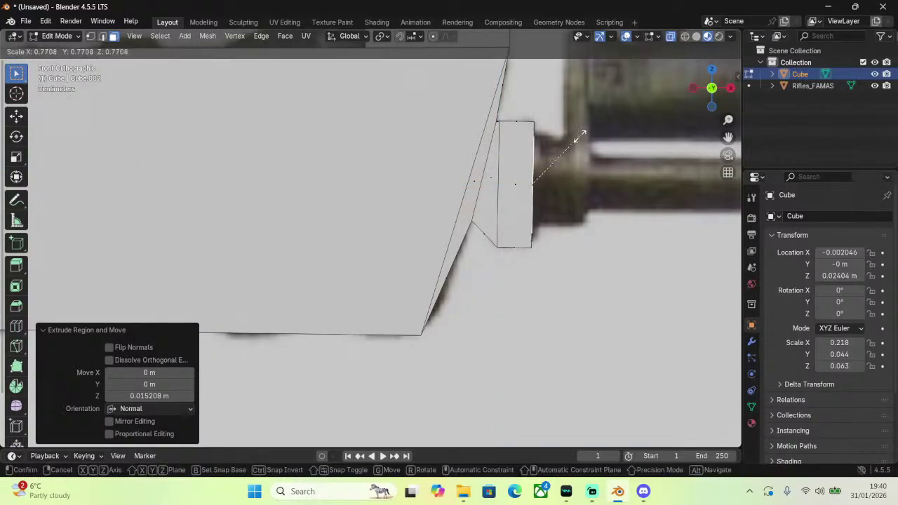
click(593, 131)
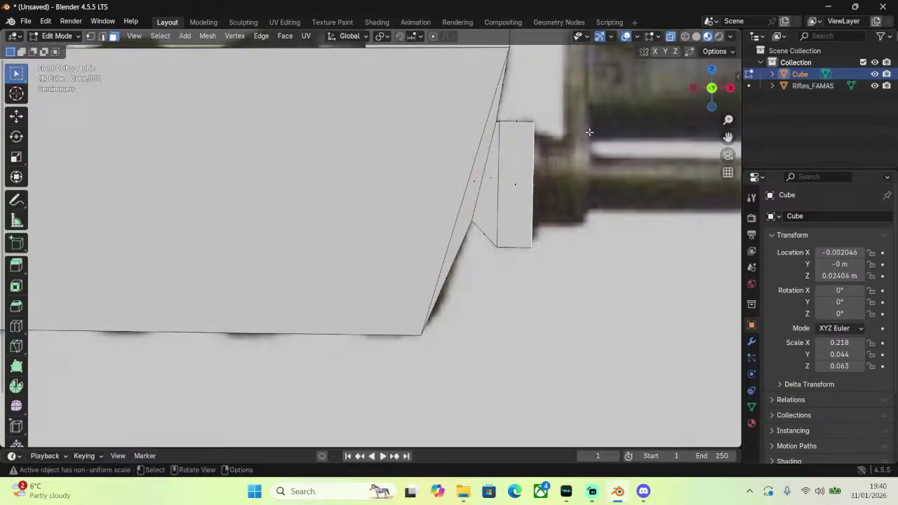
Extrude the collar's end face in place and scale it to 0.841 along Z.
key(e)
right_click(589, 131)
key(s)
key(z)
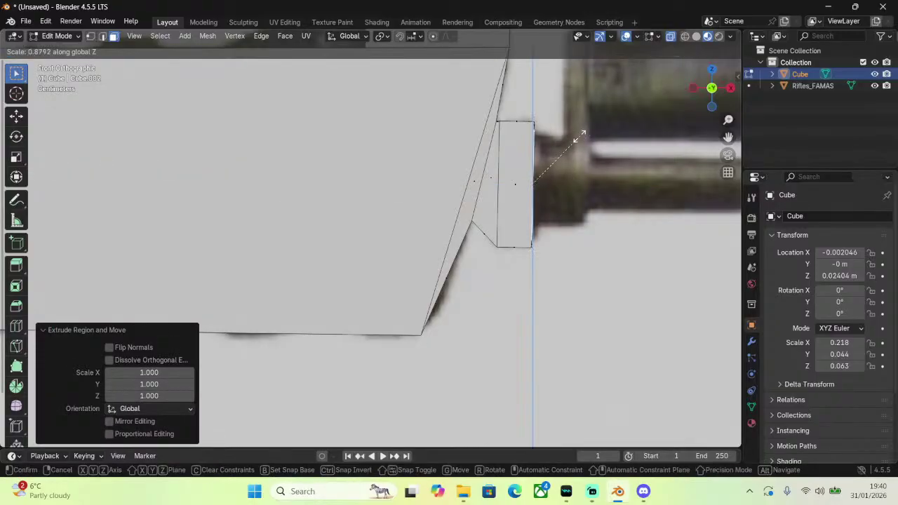
click(579, 134)
key(g)
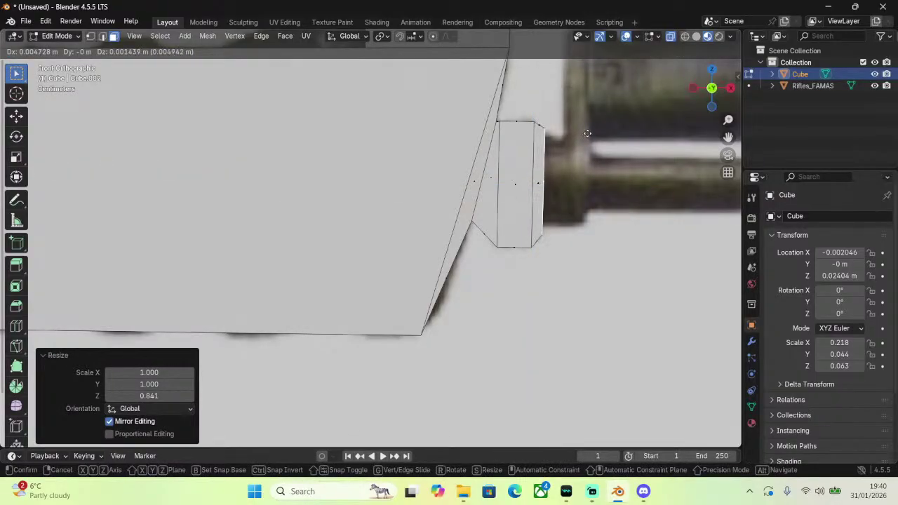
click(587, 133)
key(ctrl+z)
key(s)
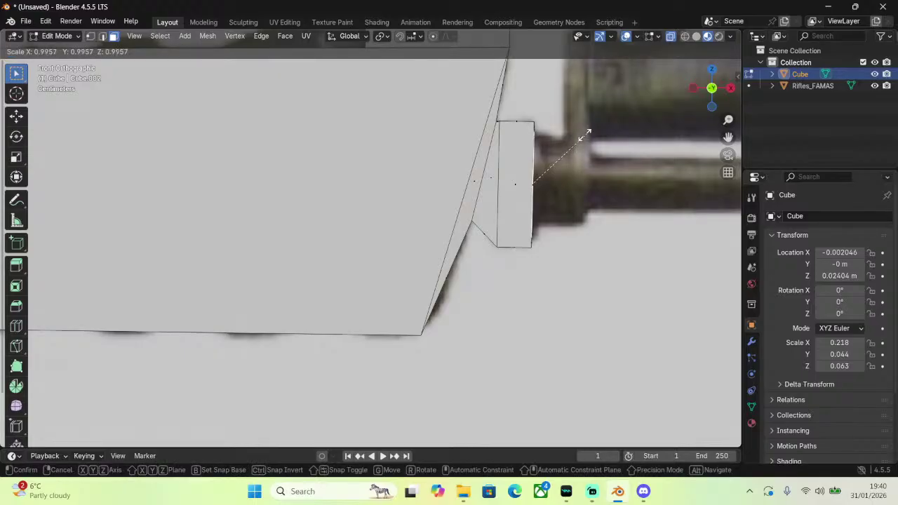
click(579, 134)
key(ctrl+z)
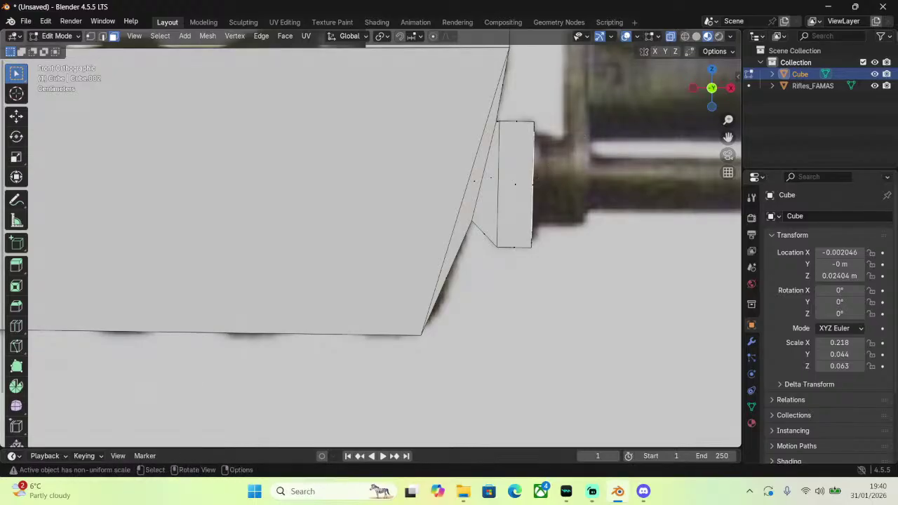
Scale the collar's inner end face to 0.901 along Z and raise it about 0.0016 m to match the reference.
key(s)
key(z)
click(572, 141)
key(g)
key(z)
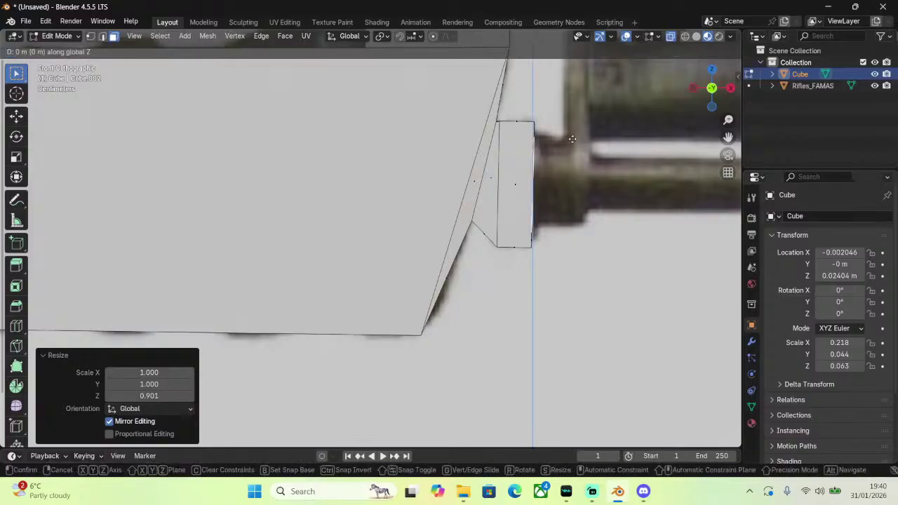
click(573, 136)
Extrude the reduced end face about 0.0234 m along its normal to form the collar's narrower section.
key(e)
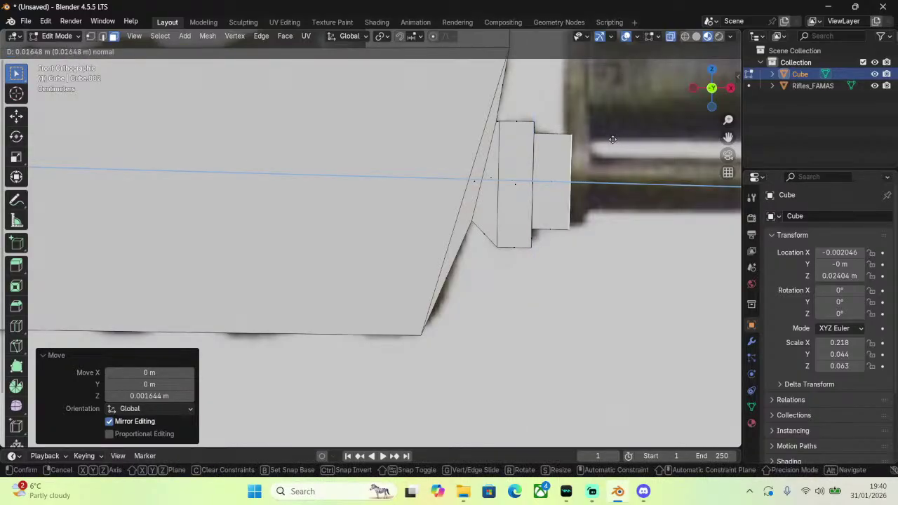
click(628, 137)
scroll(628, 138, down, 5)
scroll(673, 138, up, 5)
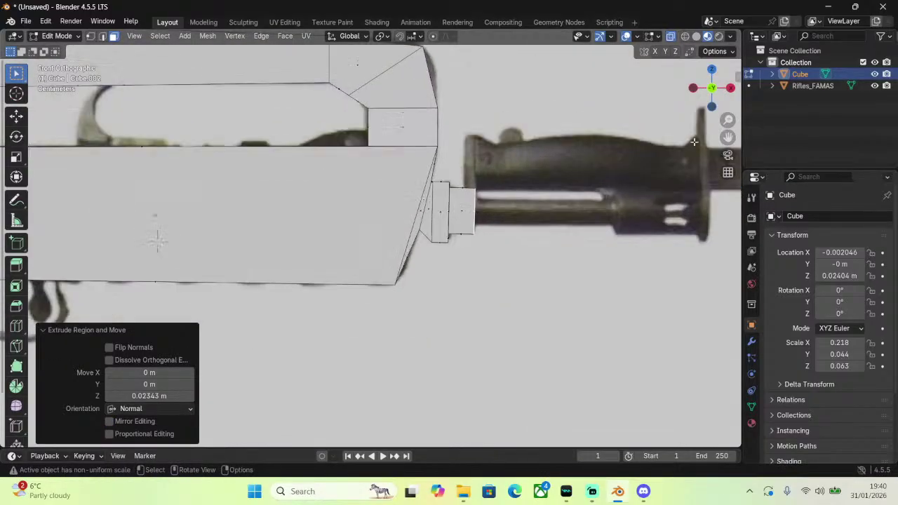
drag(730, 137, 654, 153)
Scale the in-place extruded end face uniformly to 0.636 and extrude it about 0.1304 m along its normal as the thin barrel.
key(s)
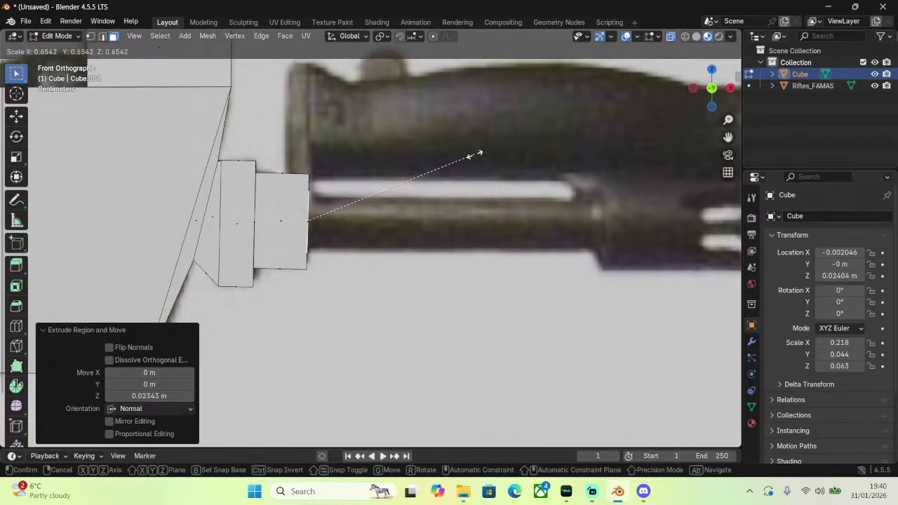
click(470, 155)
middle_drag(470, 154, 421, 157)
scroll(404, 159, up, 3)
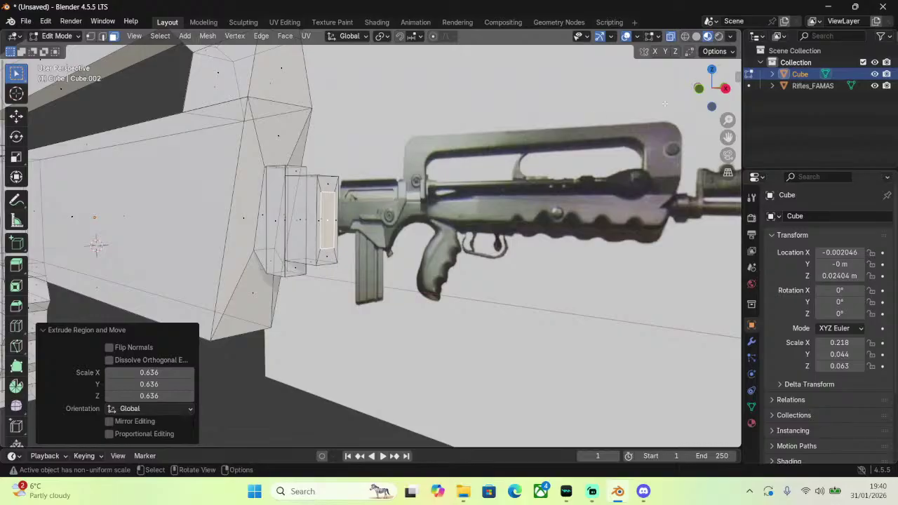
click(699, 89)
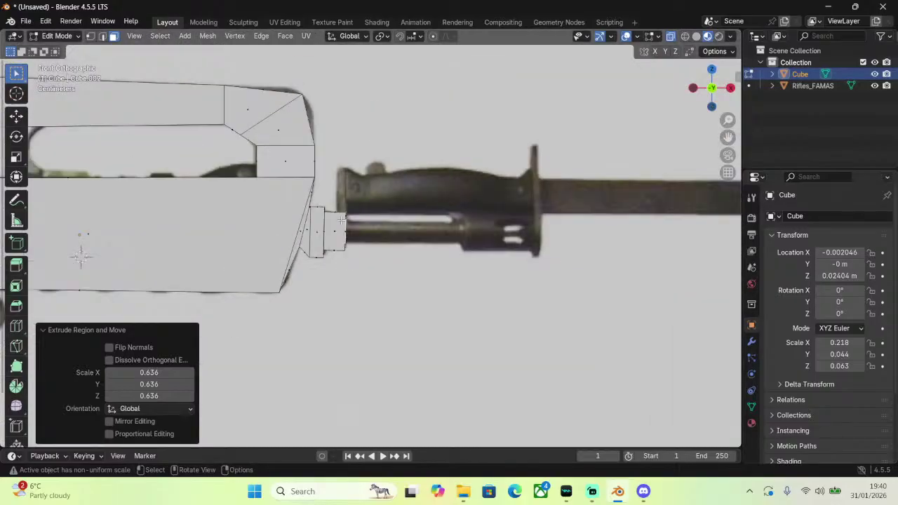
key(e)
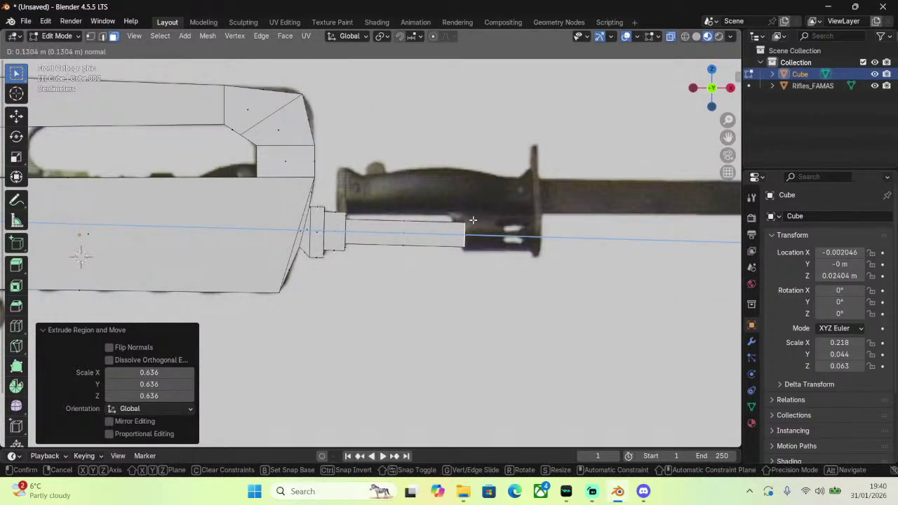
click(473, 220)
Scale the in-place extruded barrel end to 1.494 and move it about 0.0041 m forward along X to form a flare.
key(s)
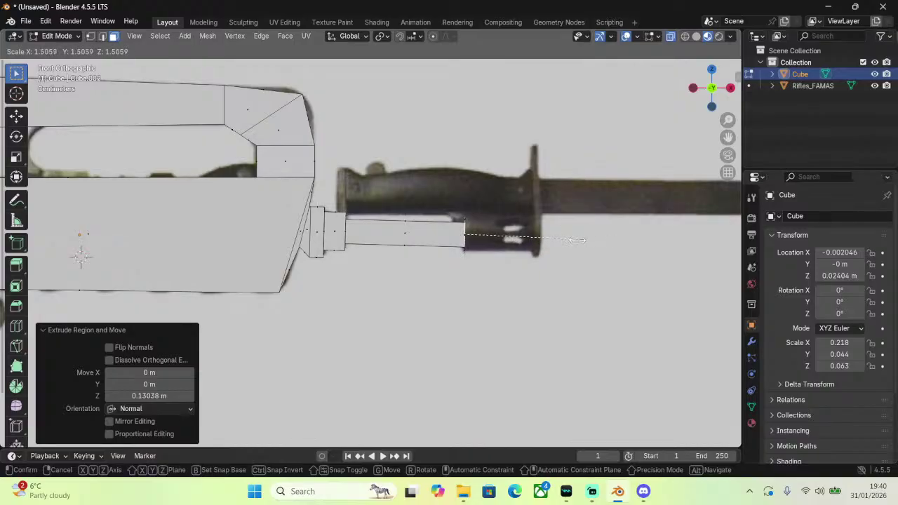
click(576, 240)
scroll(575, 240, up, 3)
key(g)
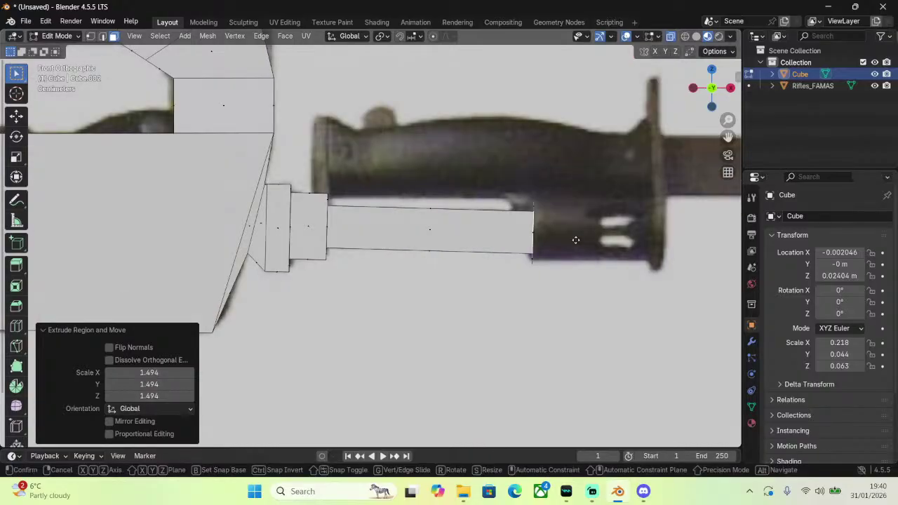
key(x)
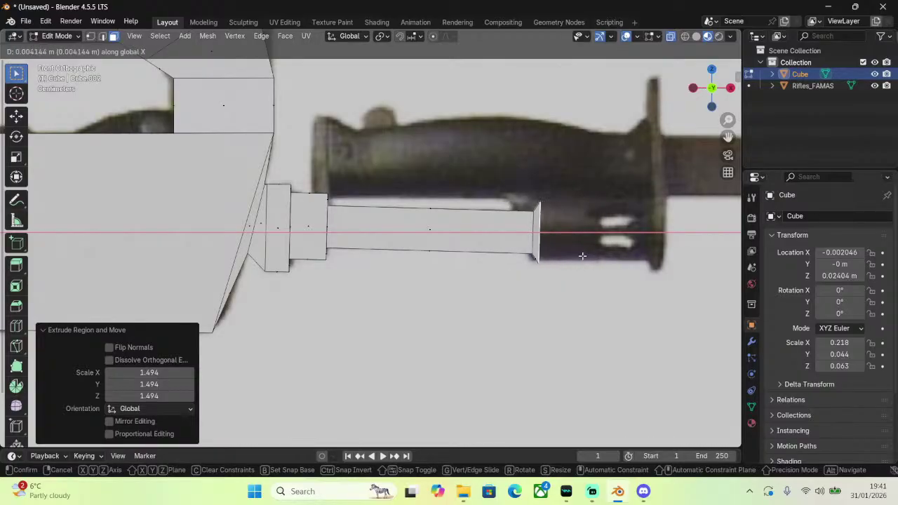
click(583, 257)
Extrude the flared barrel end about 0.0709 m along its normal to form the thick muzzle section.
key(e)
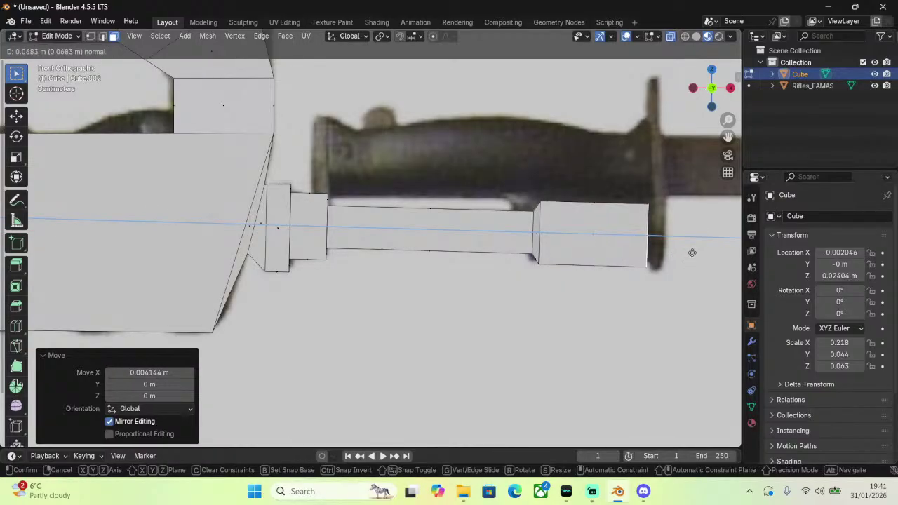
click(695, 252)
scroll(644, 254, down, 8)
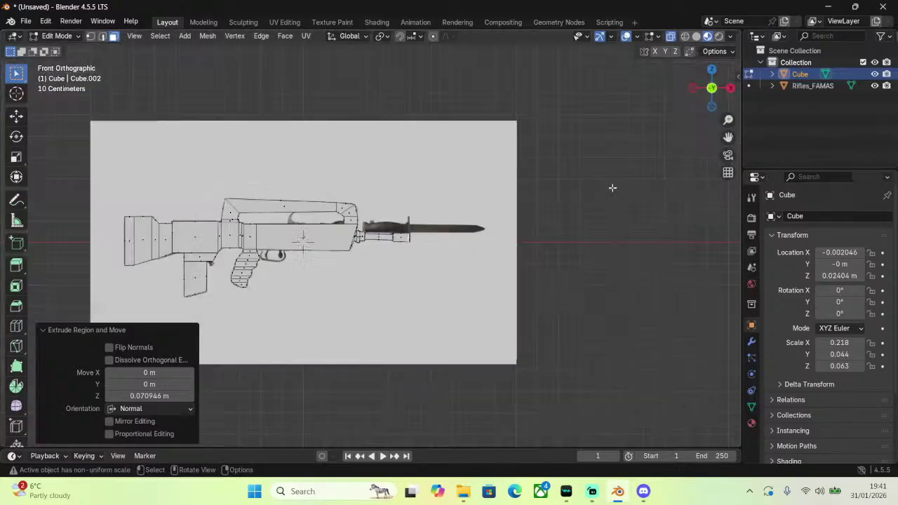
middle_drag(643, 255, 550, 188)
scroll(551, 188, up, 8)
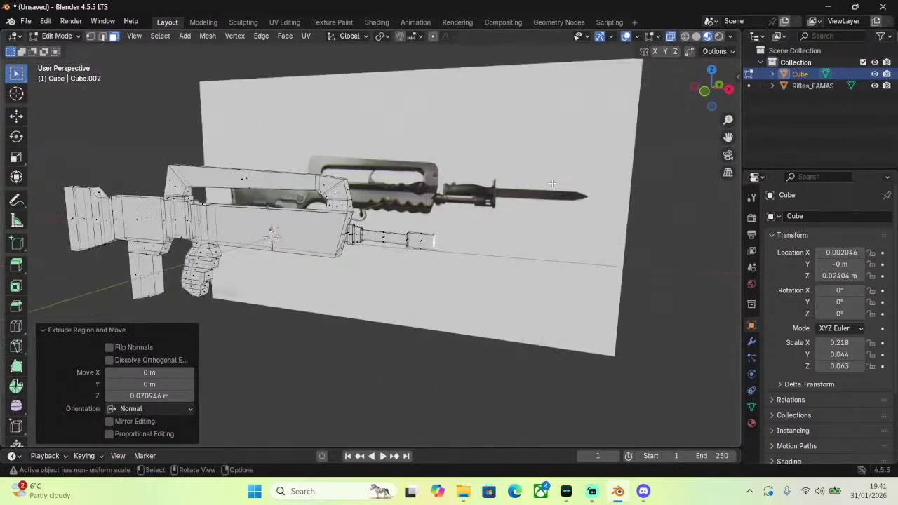
click(710, 91)
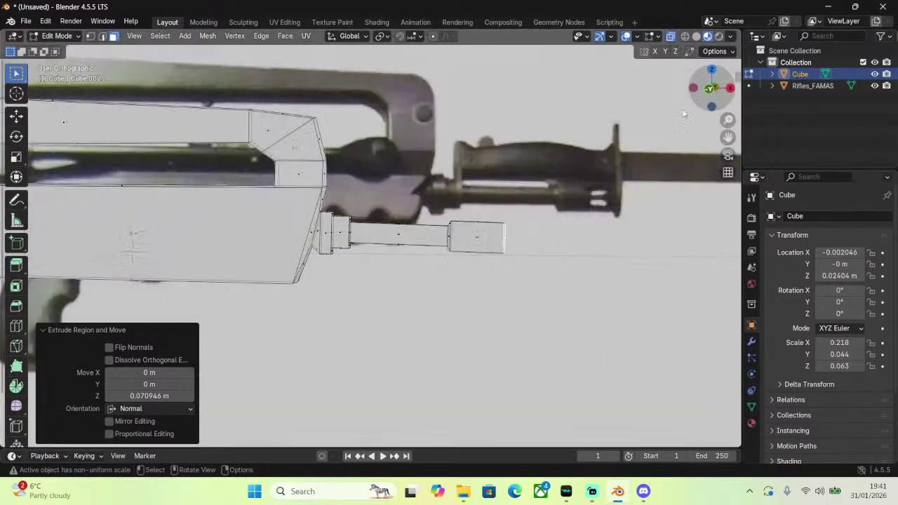
Enlarge the muzzle's end face to about 1.16 and extrude it about 0.0074 m to form the end rim.
key(s)
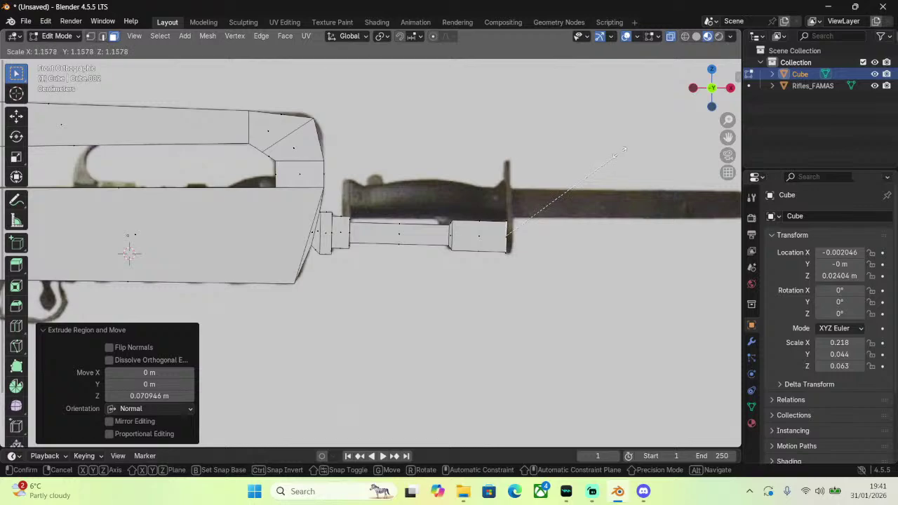
click(623, 152)
key(e)
click(625, 151)
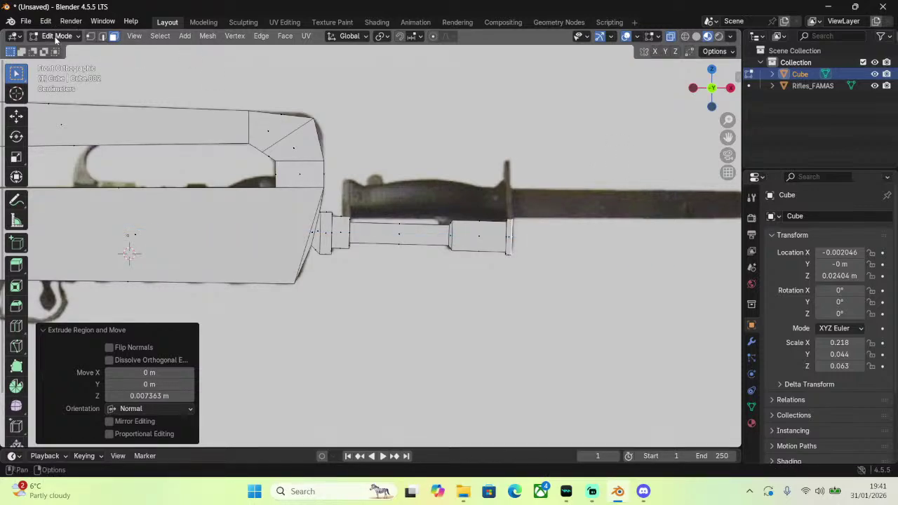
Return to Object Mode, hide the FAMAS reference image, and inspect the rifle model on its own.
click(59, 35)
click(56, 51)
scroll(570, 301, down, 5)
middle_drag(570, 302, 680, 270)
scroll(621, 169, up, 3)
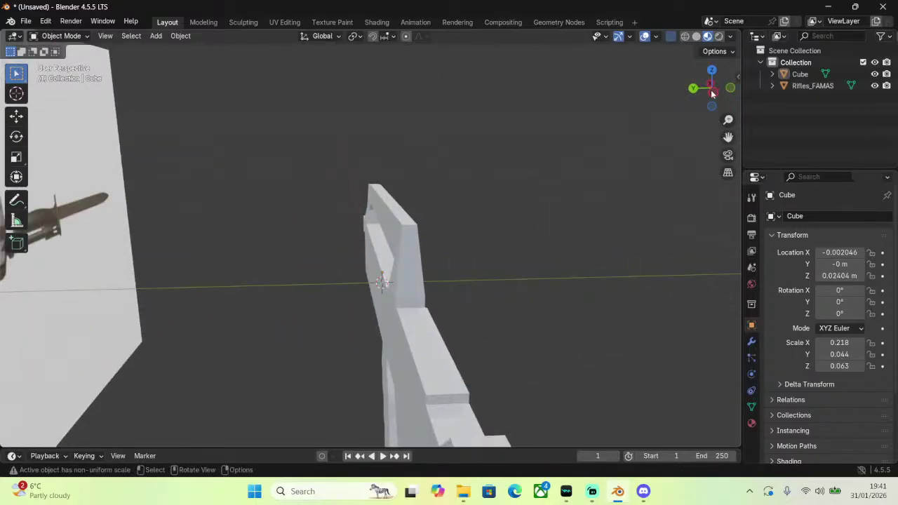
click(94, 202)
key(h)
middle_drag(357, 202, 513, 189)
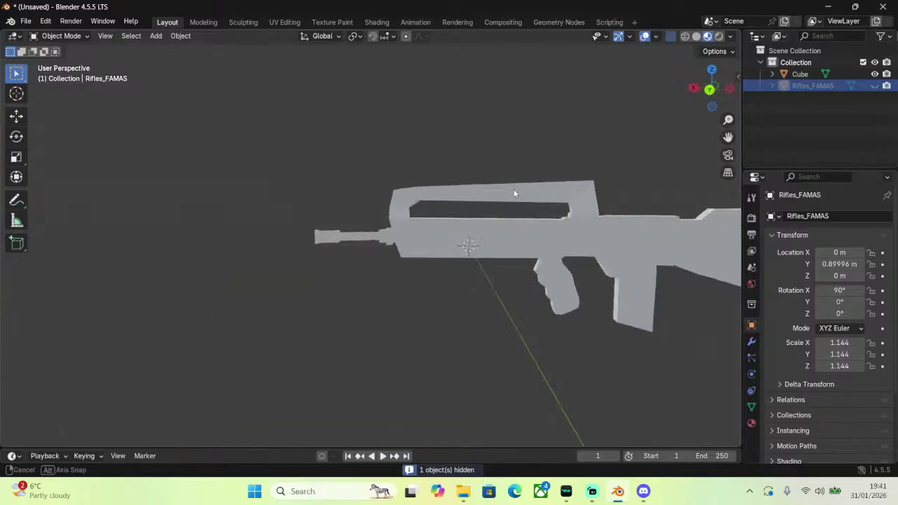
click(709, 90)
drag(728, 137, 537, 191)
middle_drag(537, 191, 347, 247)
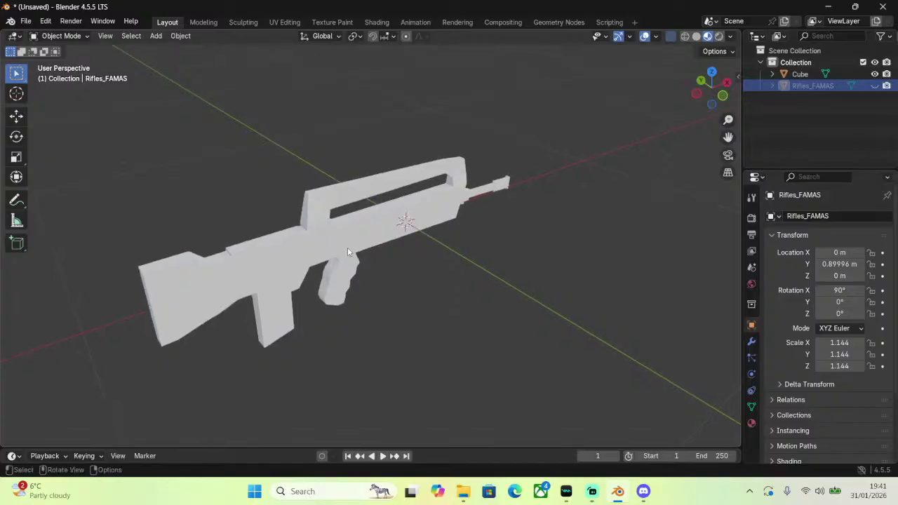
Select the rifle model, show it in wireframe from the front, and enter Edit Mode.
click(347, 247)
click(723, 95)
click(685, 36)
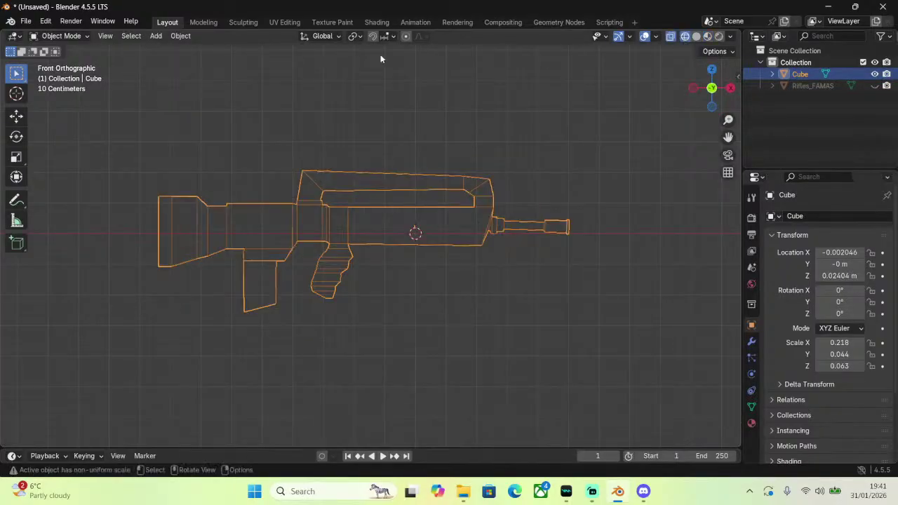
scroll(369, 127, up, 3)
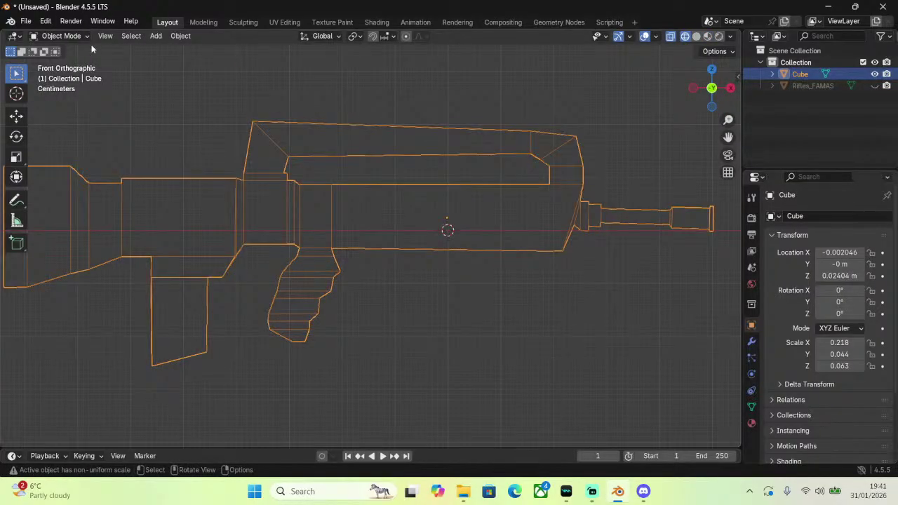
click(57, 36)
click(67, 62)
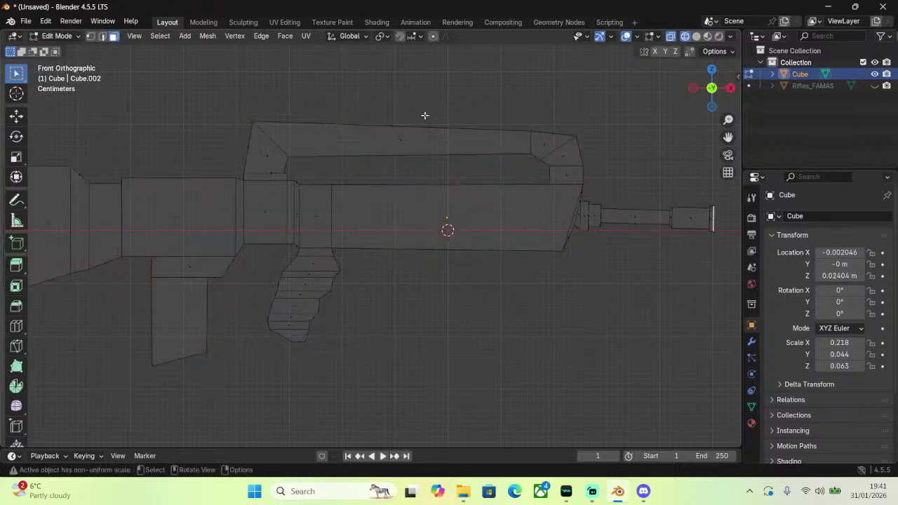
Select all faces of the upper carrying handle, including its rear base, and separate the selection into its own object.
drag(168, 104, 695, 184)
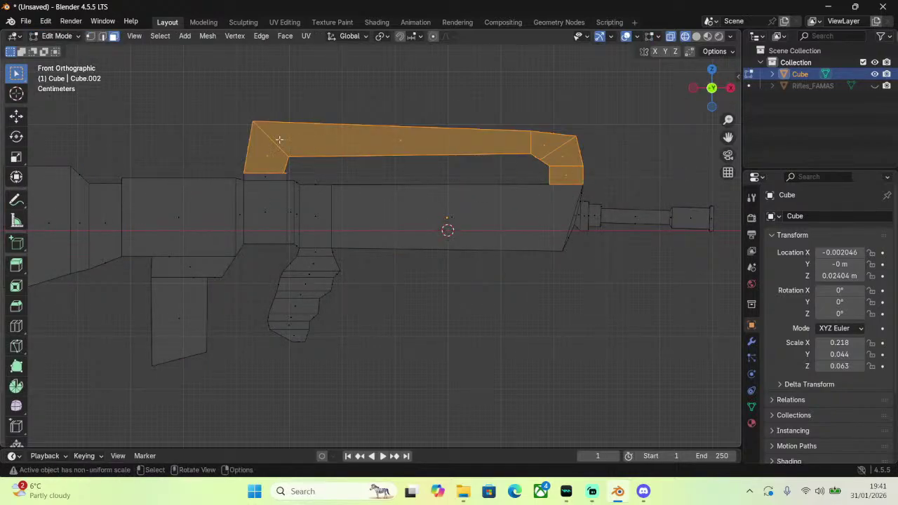
scroll(279, 139, up, 3)
right_click(210, 132)
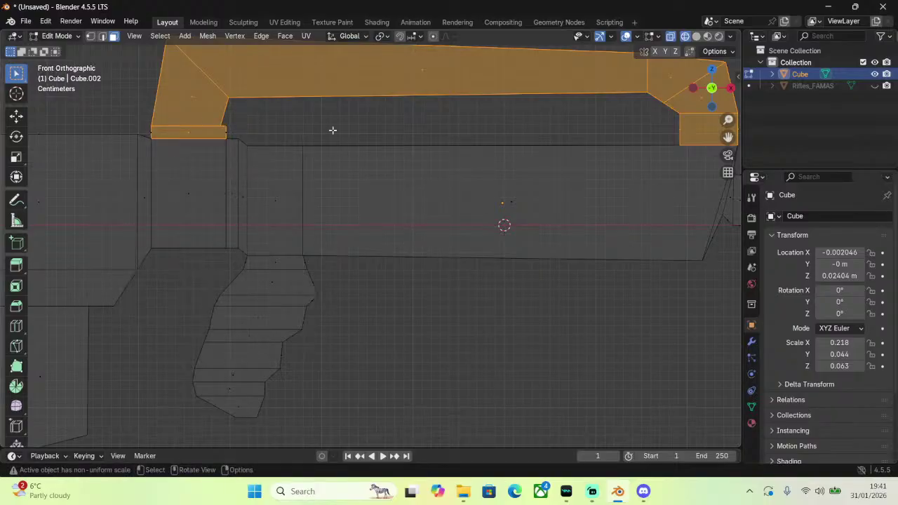
right_click(224, 131)
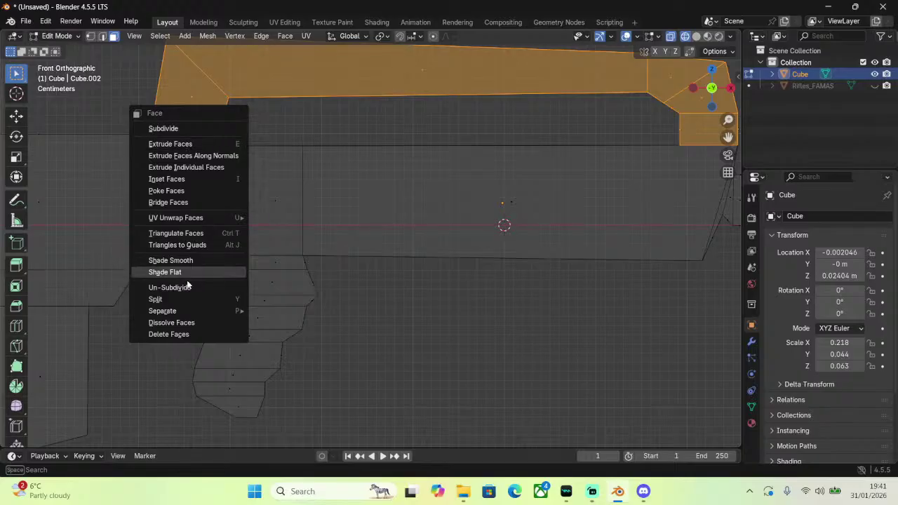
mouse_move(190, 309)
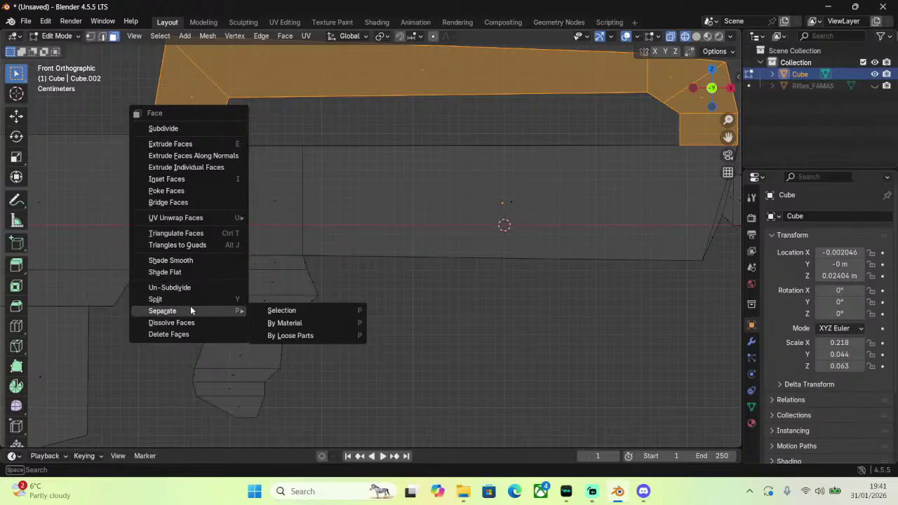
click(273, 311)
Check the junction between the separated handle and the body, and return to Object Mode.
scroll(297, 253, down, 2)
scroll(297, 253, down, 1)
drag(677, 184, 563, 291)
scroll(529, 221, up, 5)
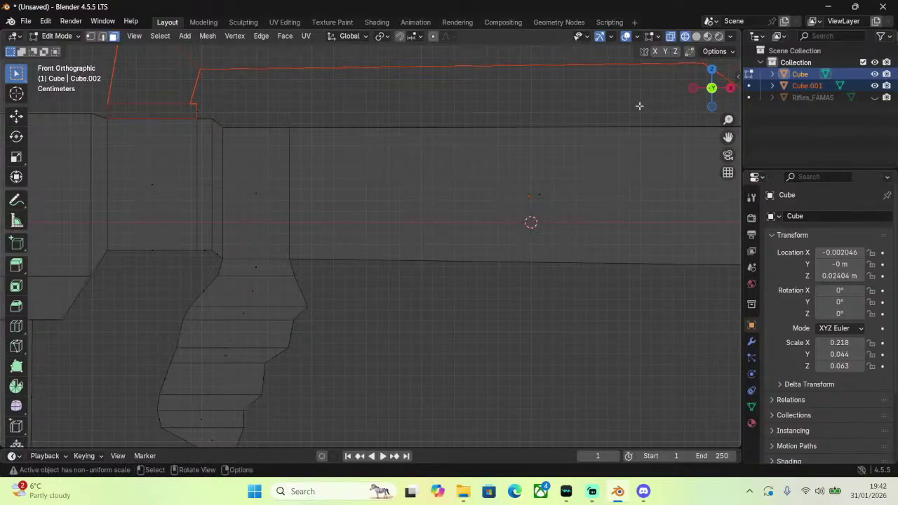
click(58, 35)
click(67, 48)
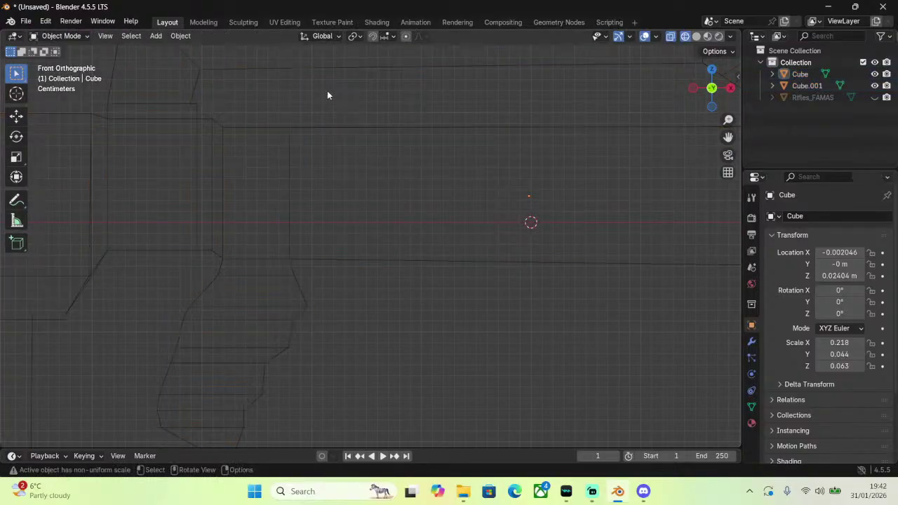
Enter Edit Mode on the rifle body, select all faces of the barrel, and separate the selection into its own object.
click(71, 37)
click(85, 60)
drag(729, 137, 192, 110)
scroll(248, 157, up, 2)
drag(521, 313, 303, 319)
drag(307, 122, 272, 260)
drag(273, 226, 310, 122)
right_click(358, 169)
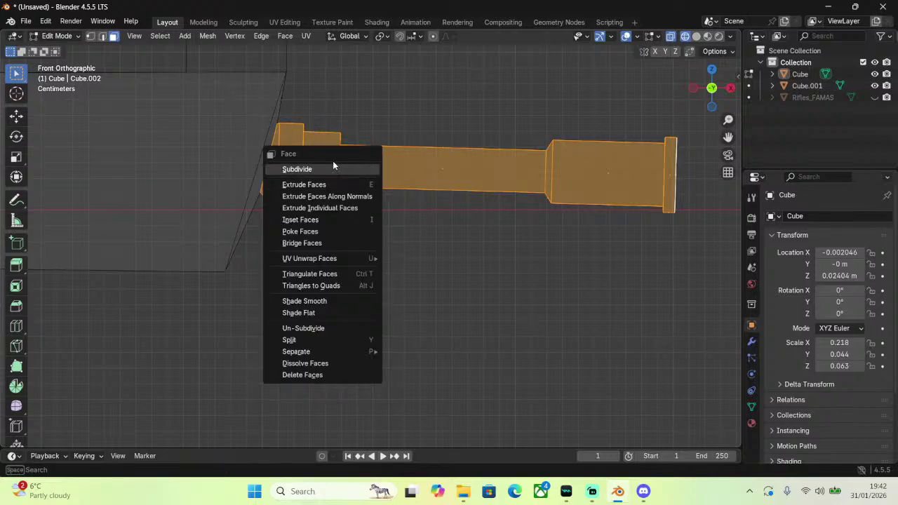
click(335, 169)
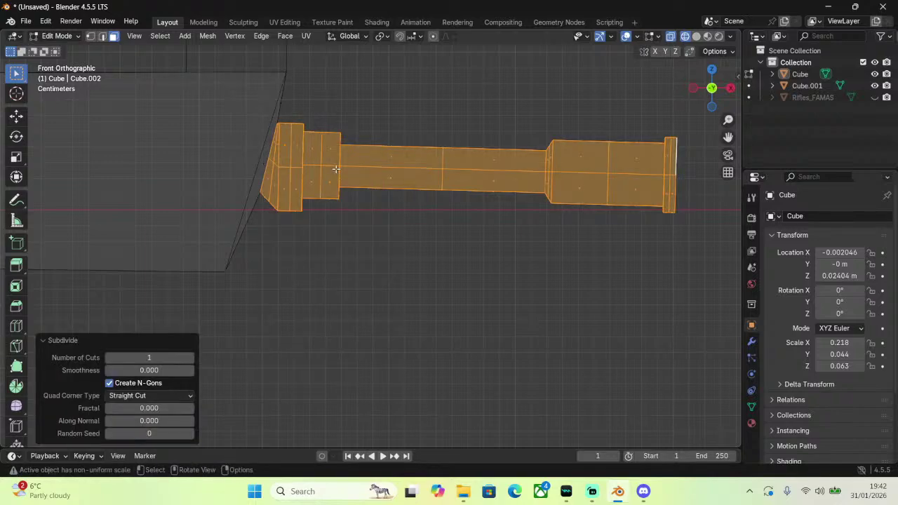
right_click(335, 168)
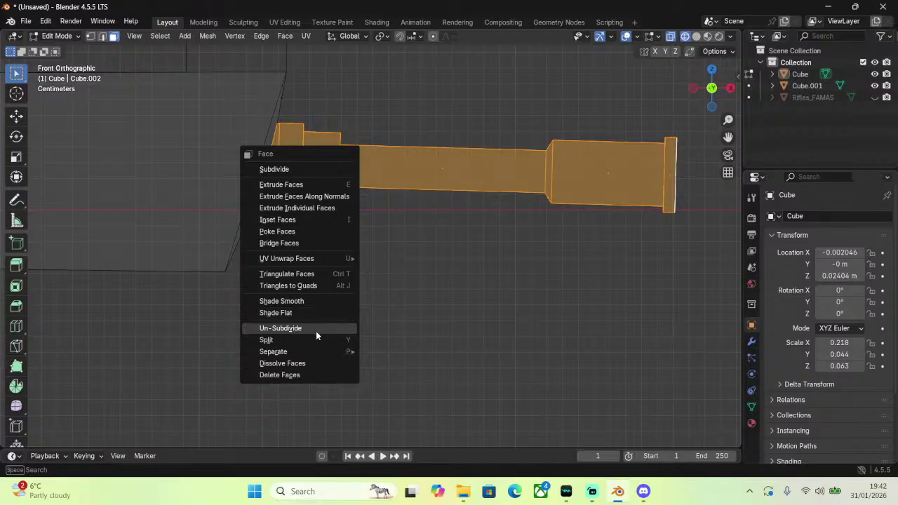
mouse_move(323, 350)
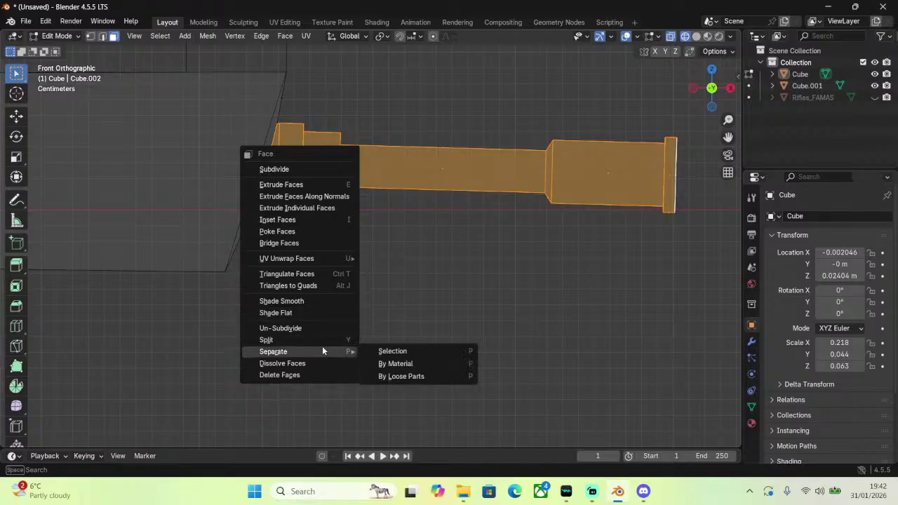
click(382, 350)
Return to Object Mode, select the separated barrel, and display the model in Material Preview shading.
click(56, 35)
click(65, 46)
scroll(326, 180, down, 3)
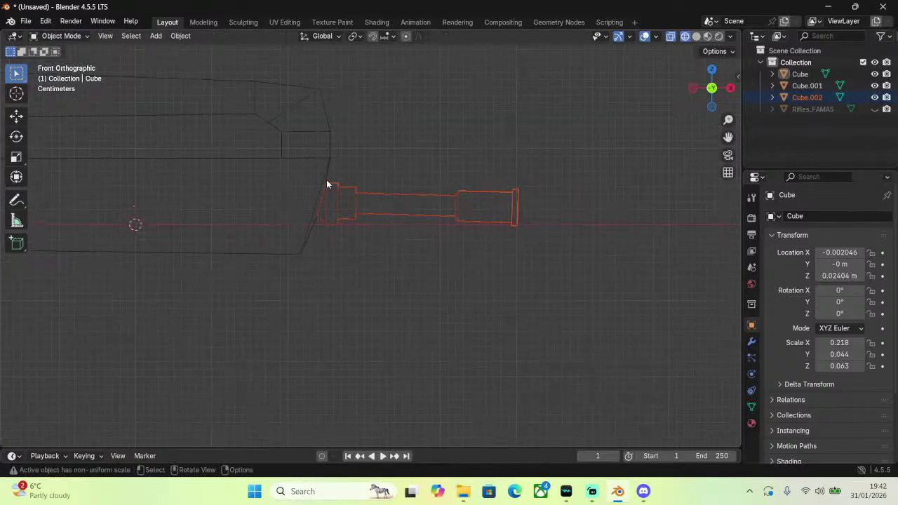
click(279, 115)
click(337, 198)
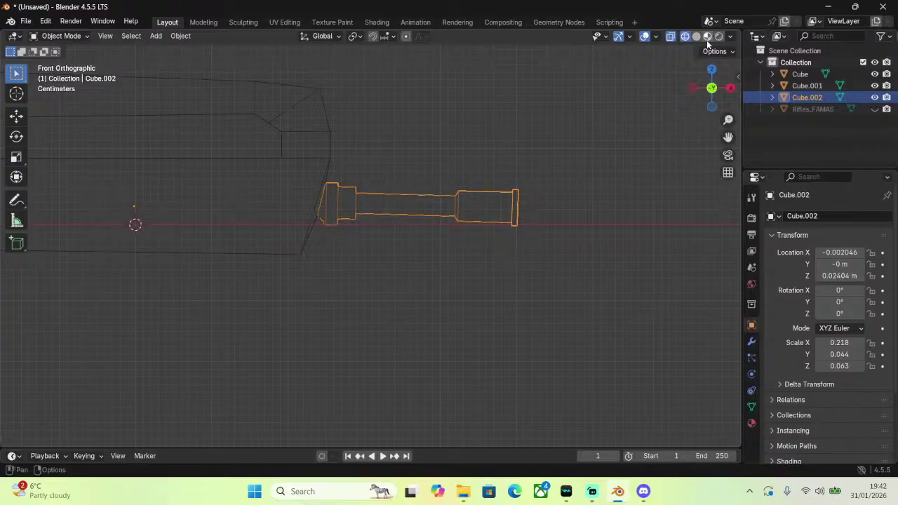
click(707, 36)
Select the rifle body, enter Edit Mode, and display it in wireframe around the magazine and grip.
shift+middle_drag(574, 179, 217, 188)
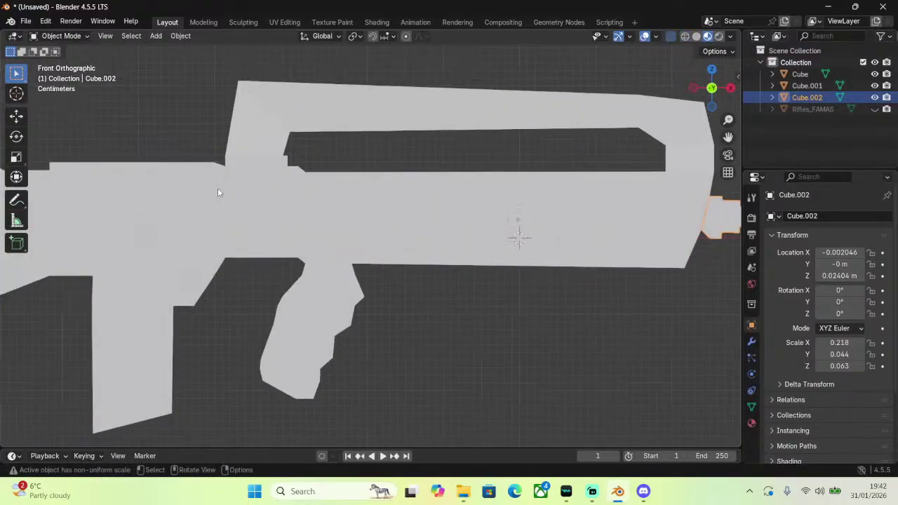
click(217, 188)
scroll(245, 196, down, 5)
scroll(245, 196, up, 4)
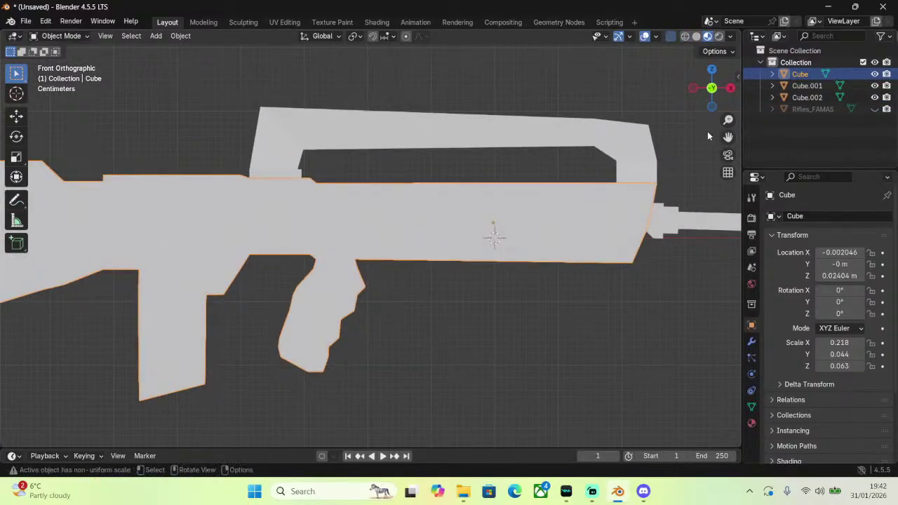
drag(728, 138, 807, 95)
scroll(337, 201, up, 2)
click(57, 36)
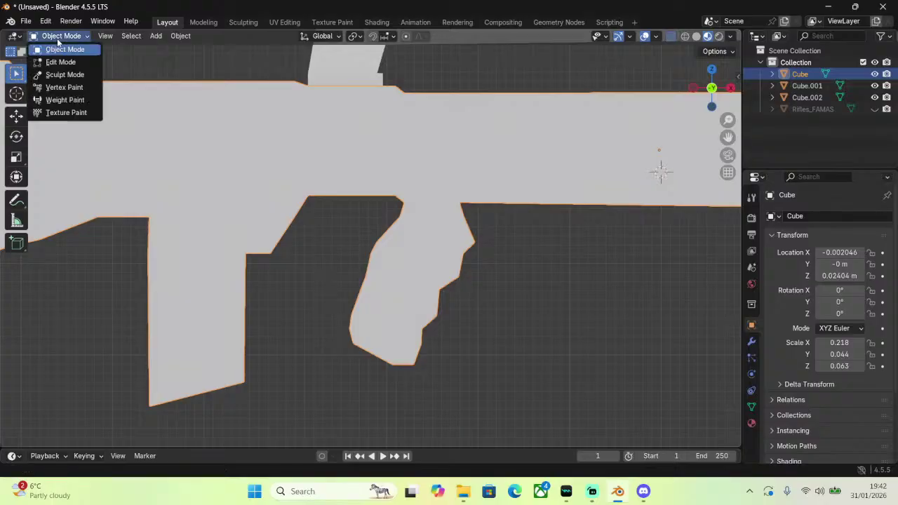
click(64, 63)
click(685, 35)
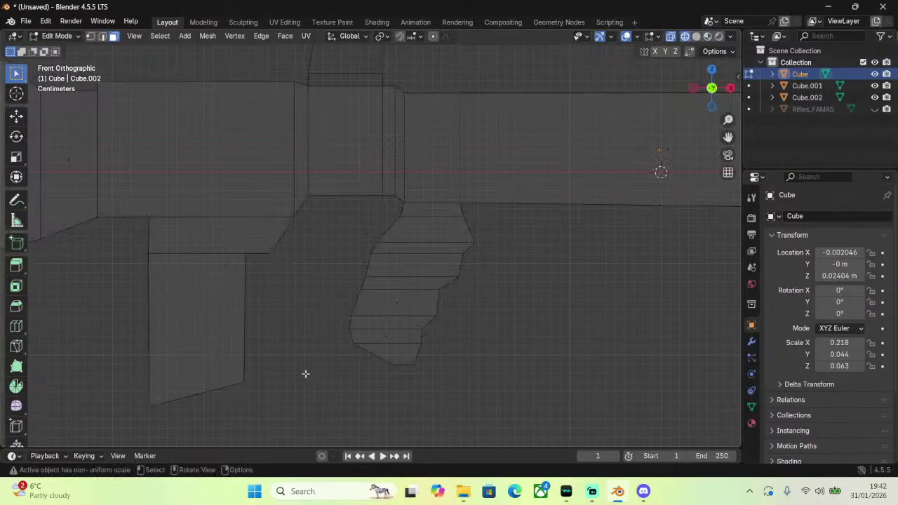
Select the pistol grip's faces below the body, separate the selection into its own object, and return to Object Mode.
drag(303, 376, 547, 205)
drag(369, 202, 533, 399)
right_click(394, 298)
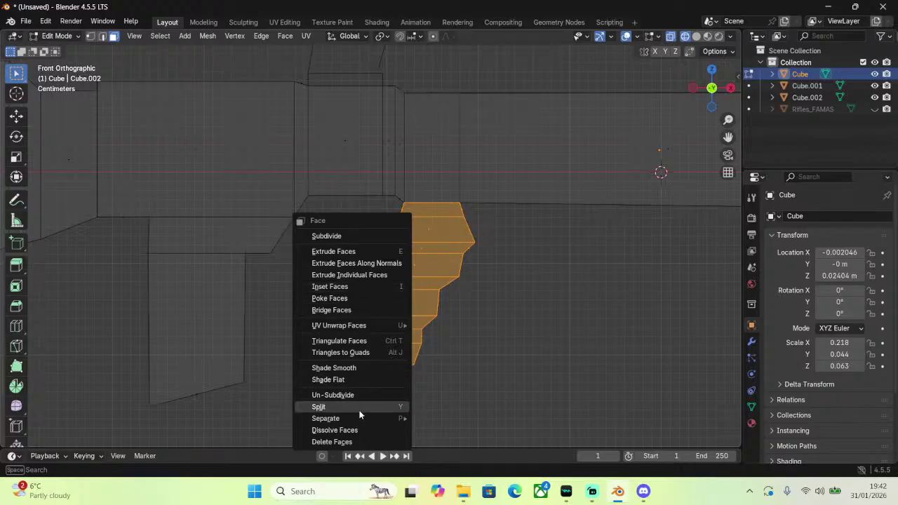
mouse_move(355, 416)
click(437, 418)
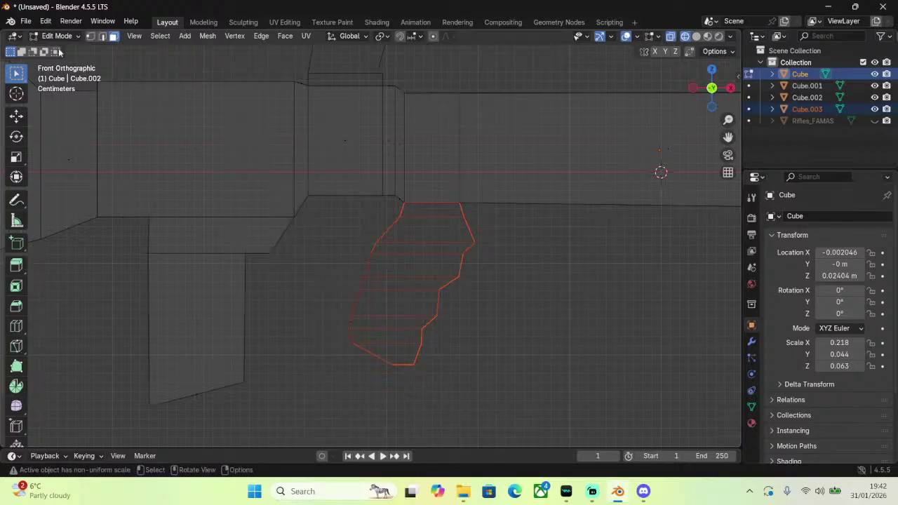
click(56, 36)
click(60, 39)
click(669, 129)
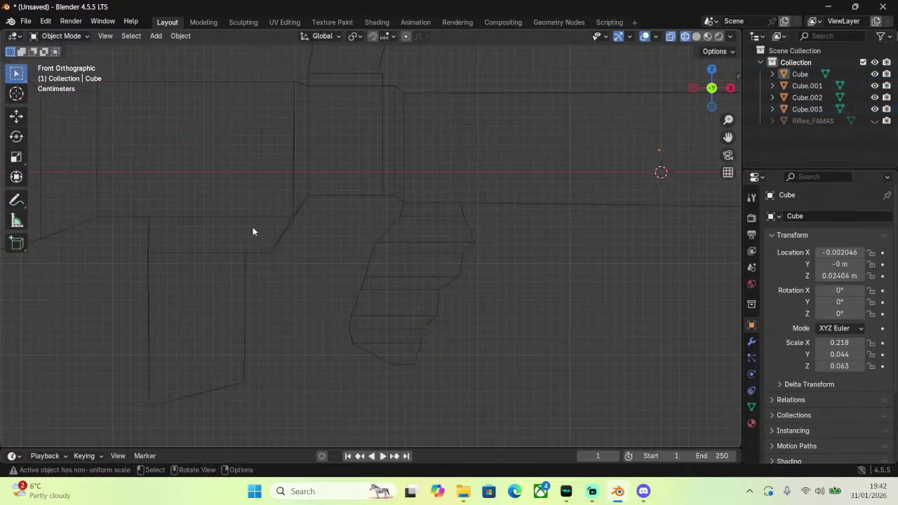
Select the magazine and its upper base on the rifle body, separate those faces into their own object, and return to Object Mode.
click(211, 228)
click(56, 35)
click(50, 61)
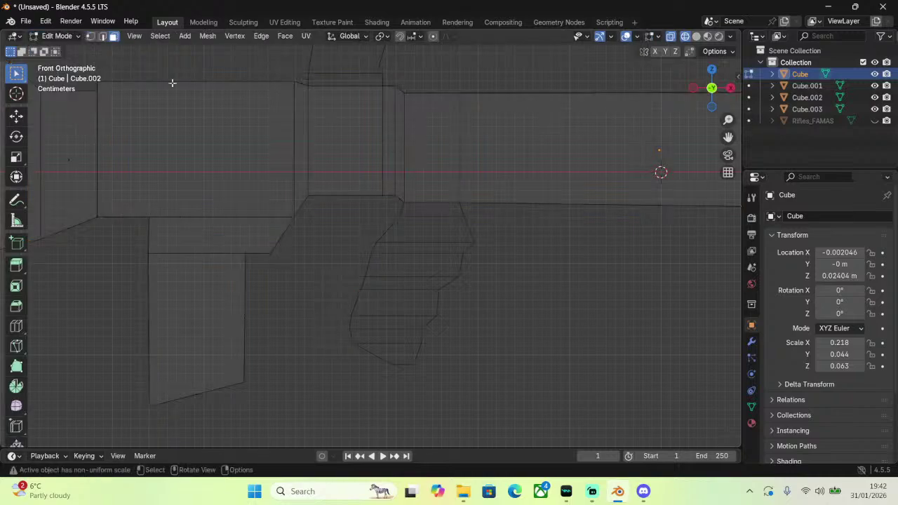
drag(106, 430, 341, 229)
right_click(224, 328)
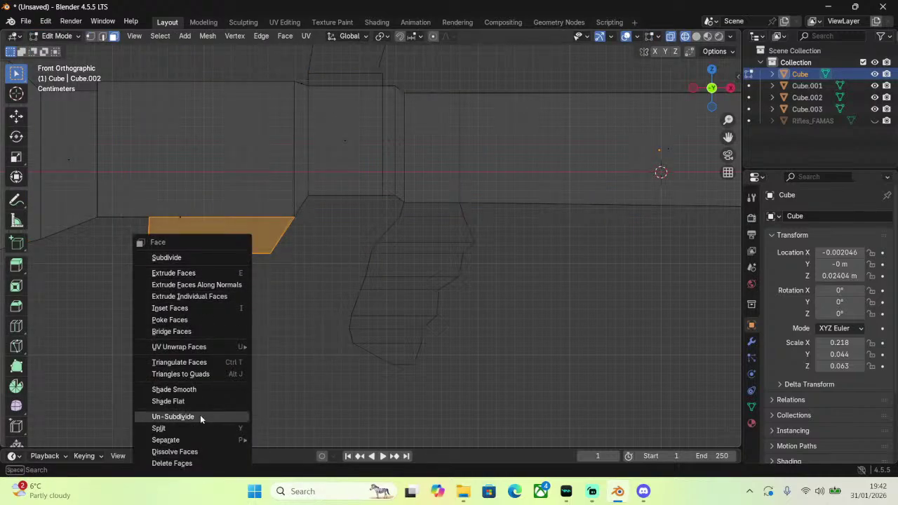
mouse_move(196, 438)
click(284, 413)
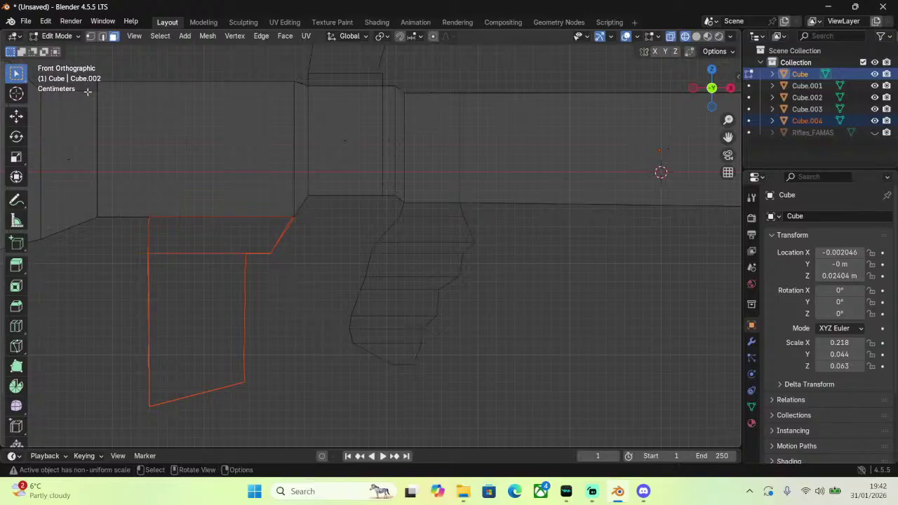
click(56, 35)
click(68, 47)
click(579, 122)
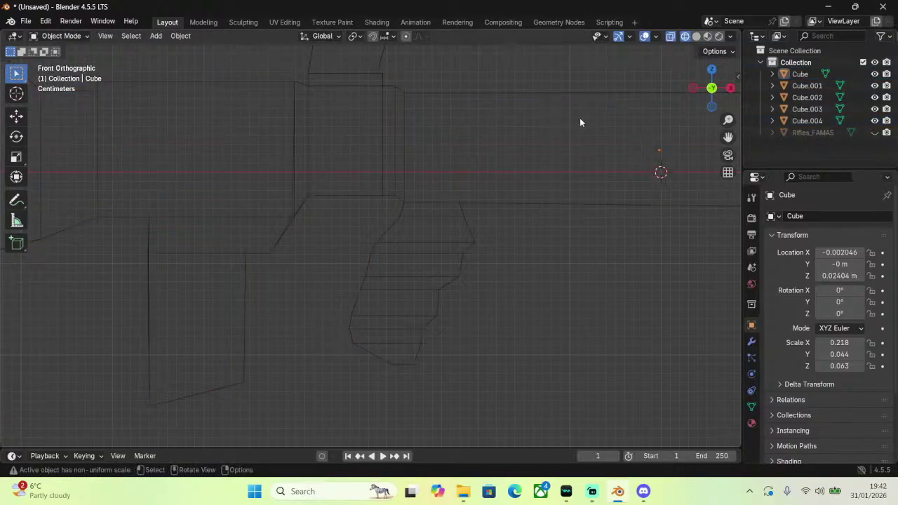
Inspect the remaining rifle body in Material Preview and wireframe, checking in Edit Mode which faces still belong to it.
click(708, 37)
scroll(355, 154, down, 4)
click(267, 167)
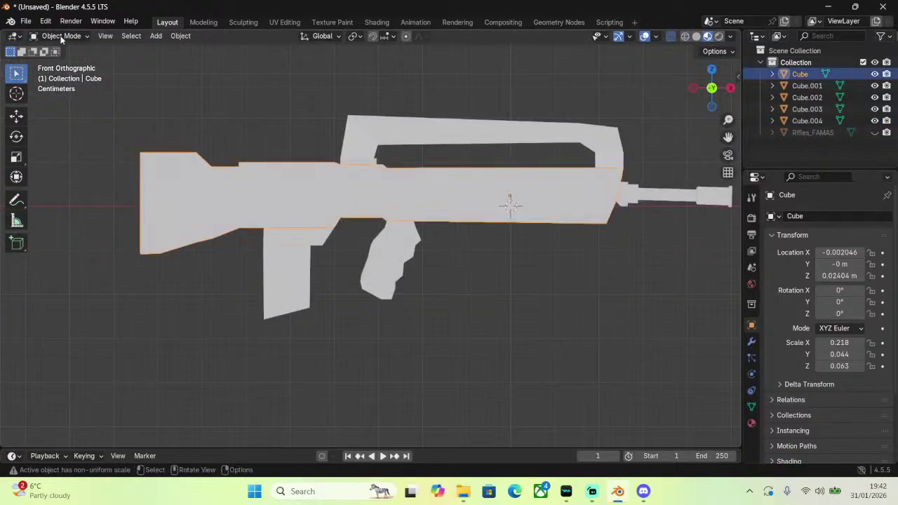
click(61, 36)
click(70, 61)
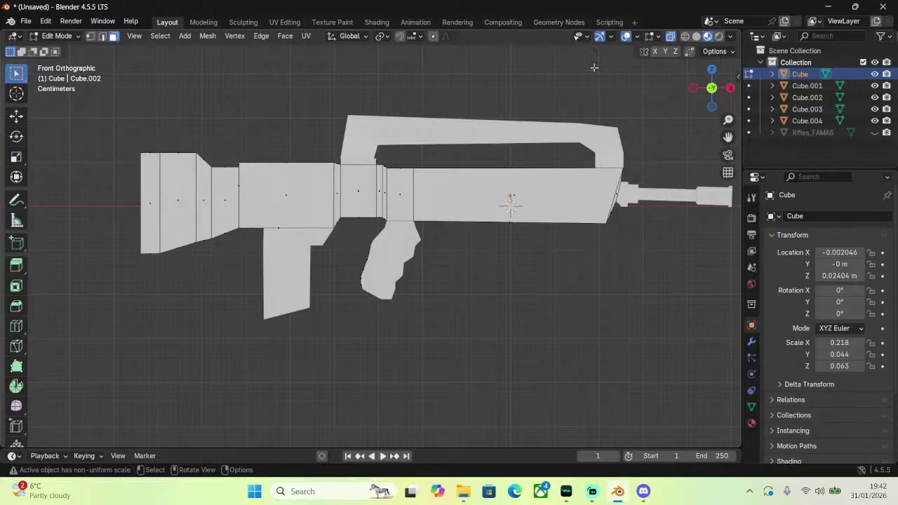
click(686, 37)
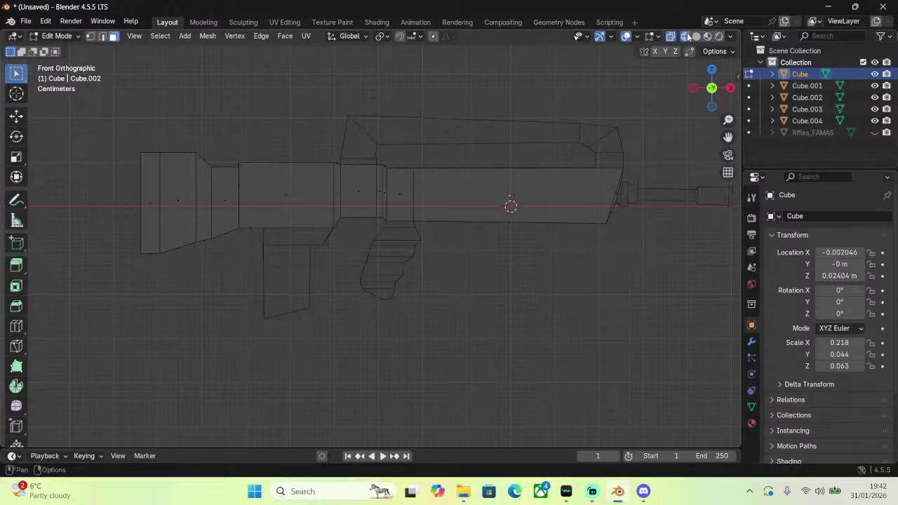
click(57, 37)
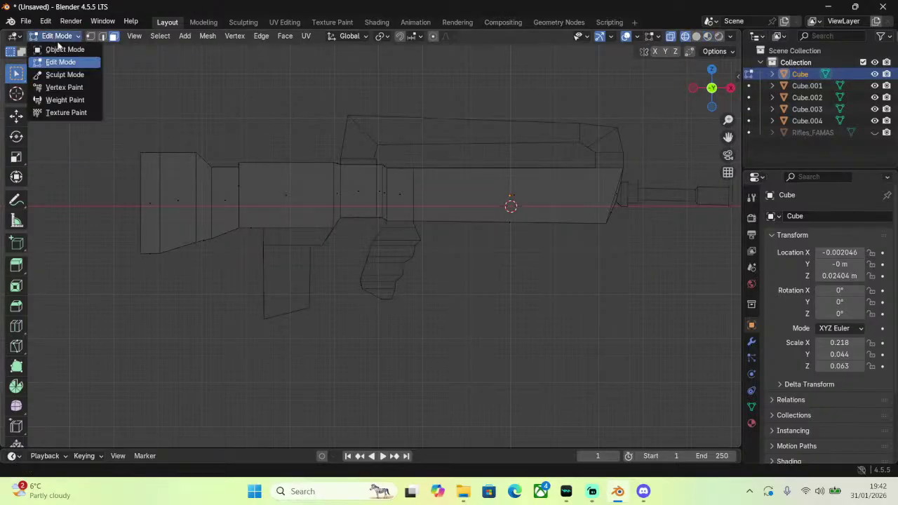
click(62, 49)
Separate the leftover rear faces of the pistol grip from the rifle body into their own object and return to Object Mode.
scroll(370, 237, up, 3)
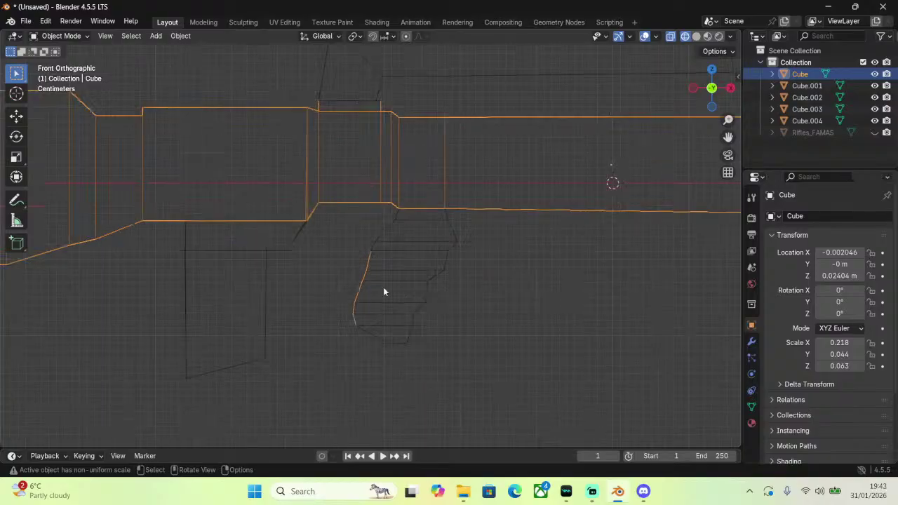
click(58, 36)
click(60, 62)
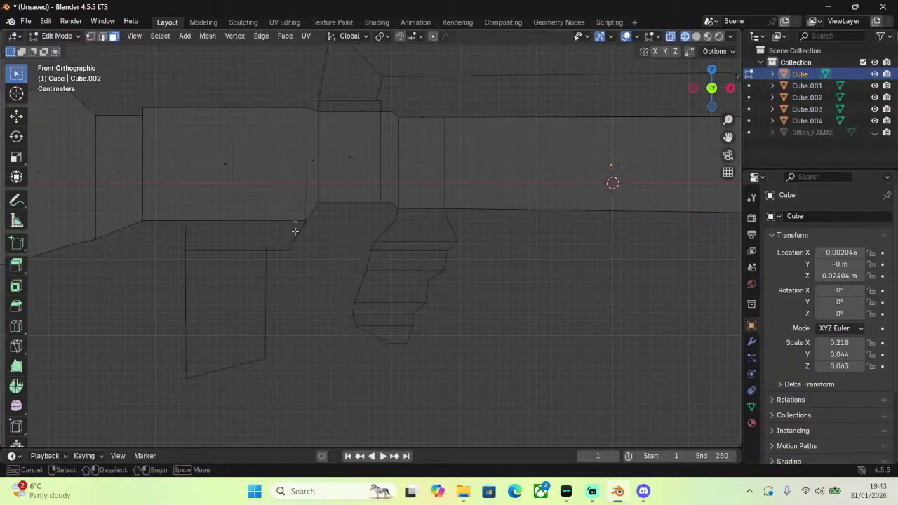
drag(295, 228, 453, 378)
right_click(381, 252)
mouse_move(329, 431)
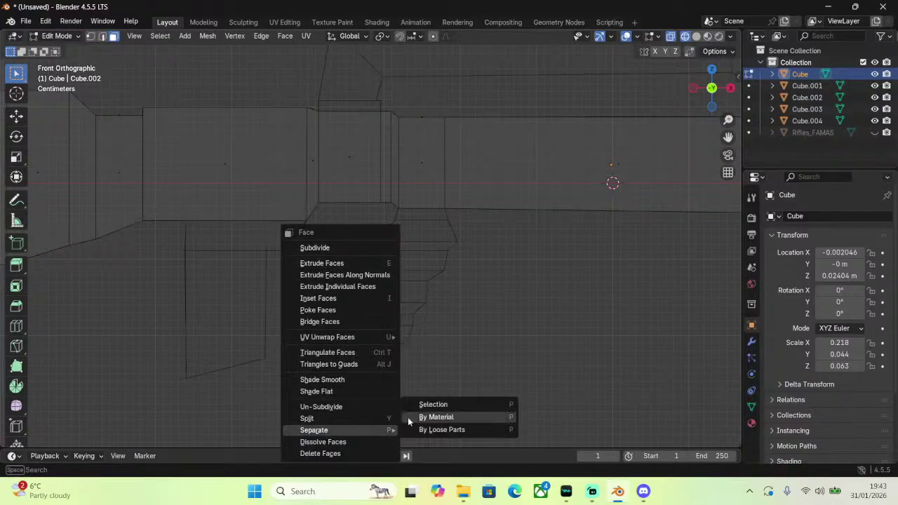
click(449, 405)
click(58, 35)
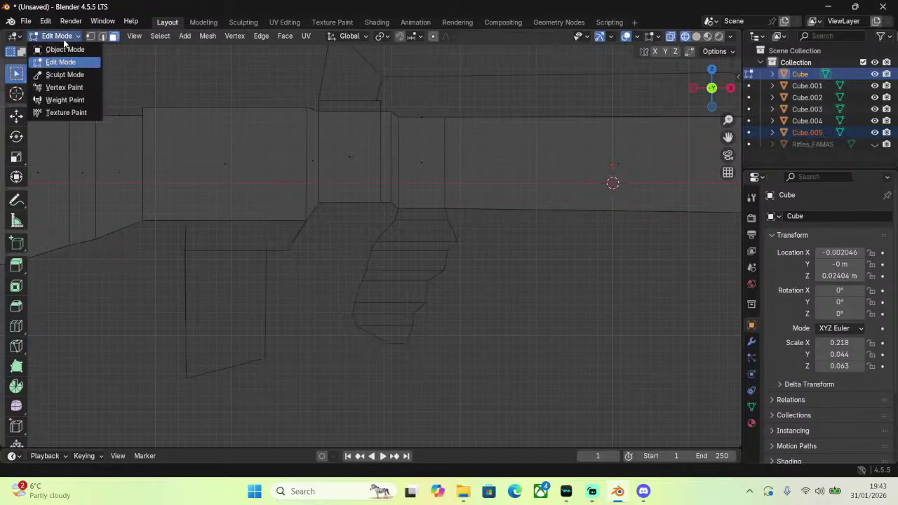
click(60, 48)
Try to join the two pistol grip pieces, and check their faces from an angle in Edit Mode.
drag(284, 392, 459, 290)
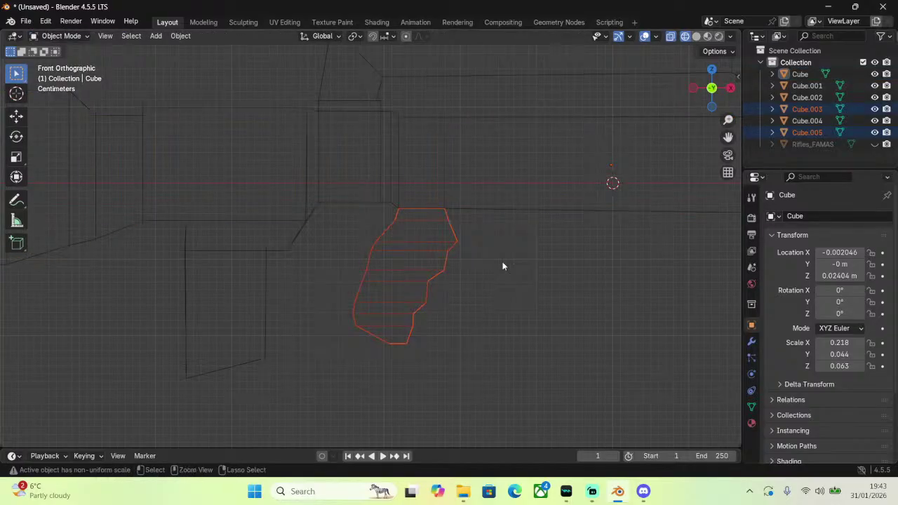
key(ctrl+j)
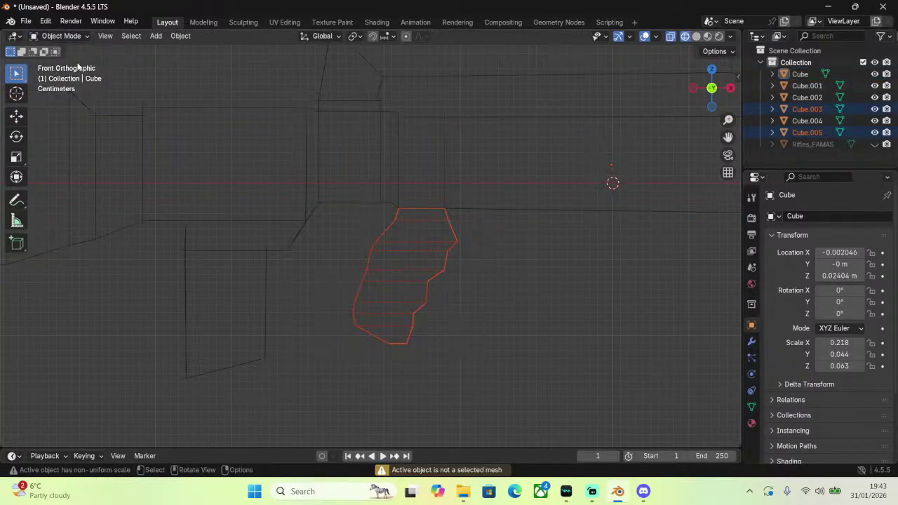
click(62, 36)
click(61, 61)
middle_drag(211, 127, 265, 136)
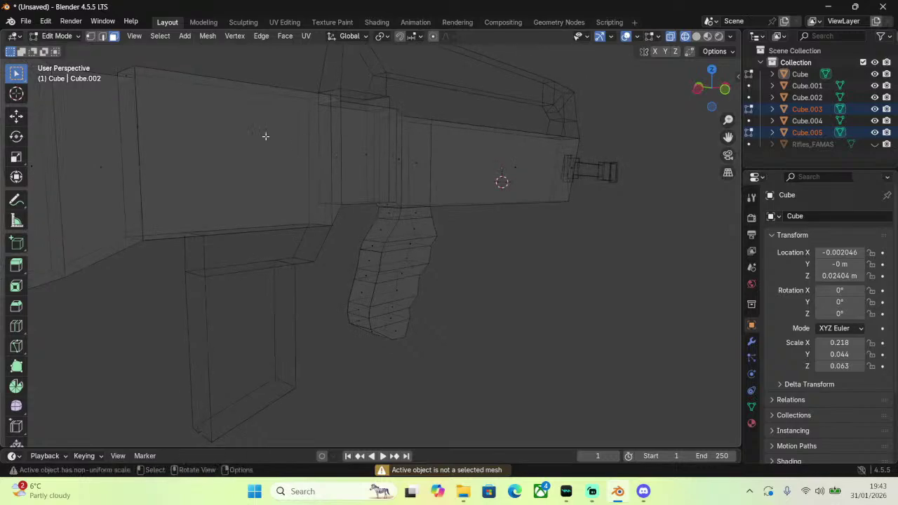
click(57, 36)
click(60, 47)
Select the main pistol grip piece and its rear face strip, join them into one object, and clear the selection.
scroll(383, 360, up, 4)
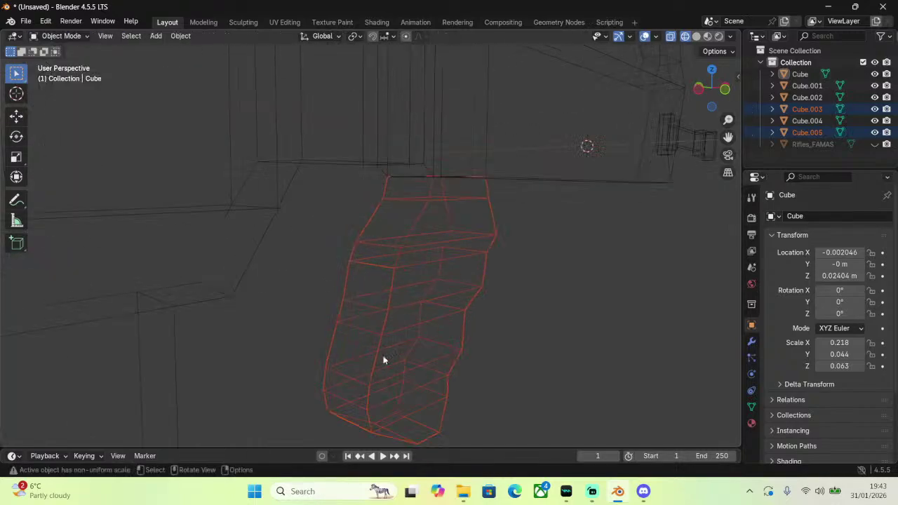
click(382, 286)
click(383, 306)
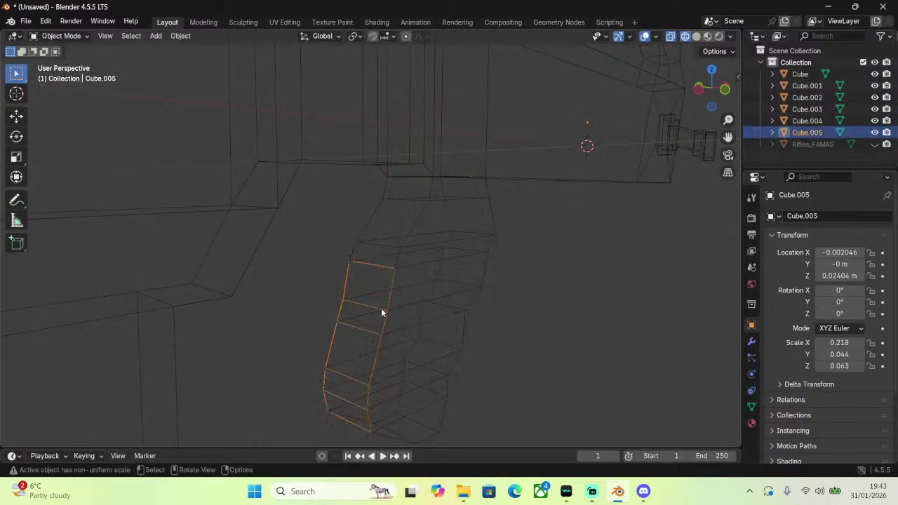
click(447, 254)
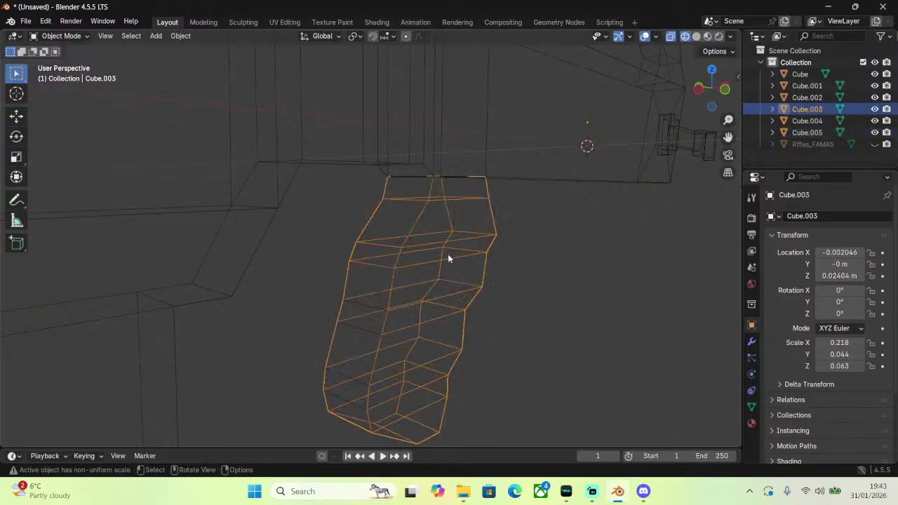
shift+click(352, 302)
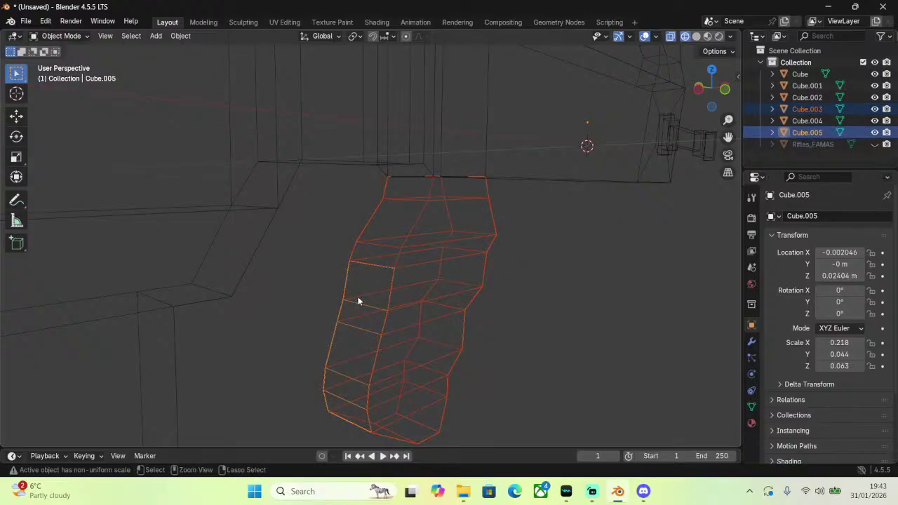
key(ctrl+j)
scroll(576, 279, down, 3)
middle_drag(580, 279, 537, 297)
click(569, 286)
Give the pistol grip a new material with a pink base color and show the rifle in Material Preview shading.
scroll(570, 287, down, 4)
scroll(534, 293, down, 2)
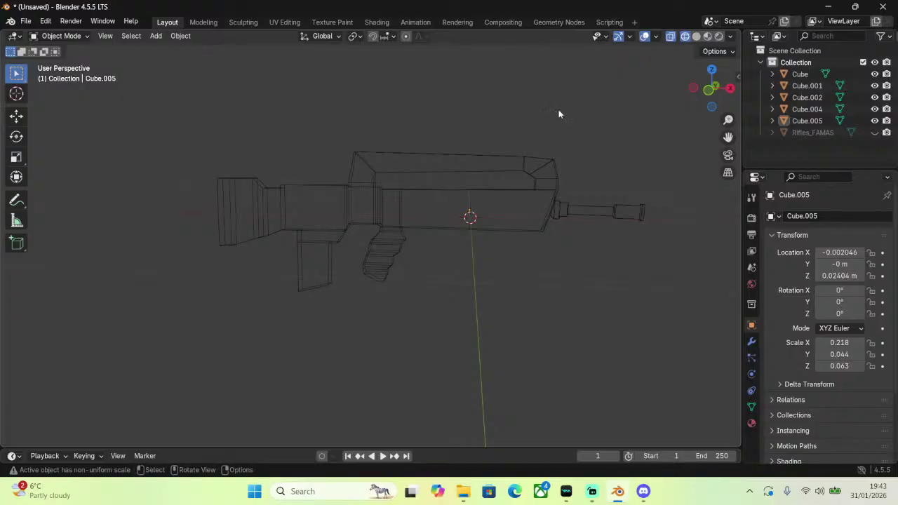
click(696, 35)
click(529, 209)
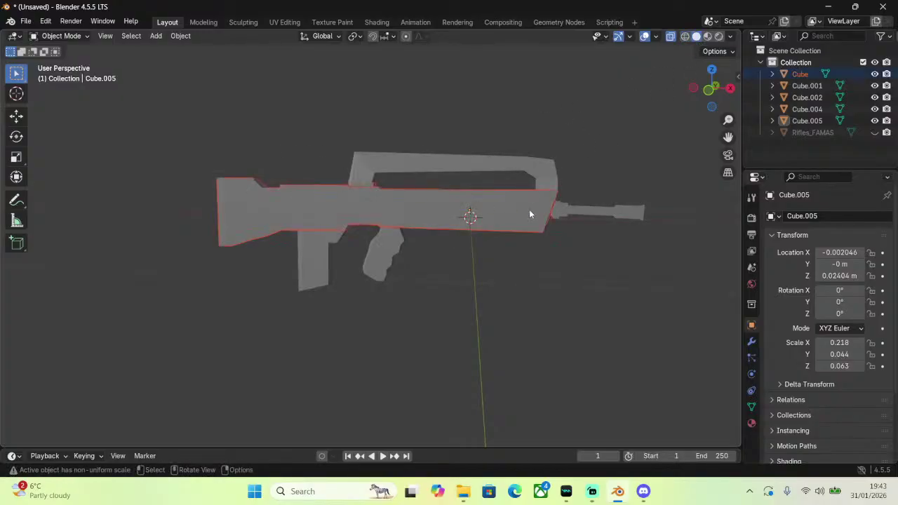
click(750, 422)
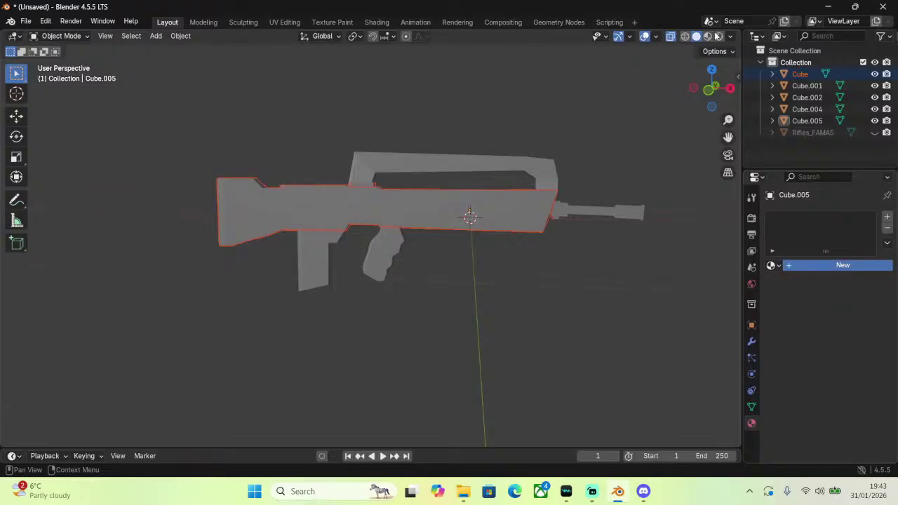
click(842, 264)
click(707, 35)
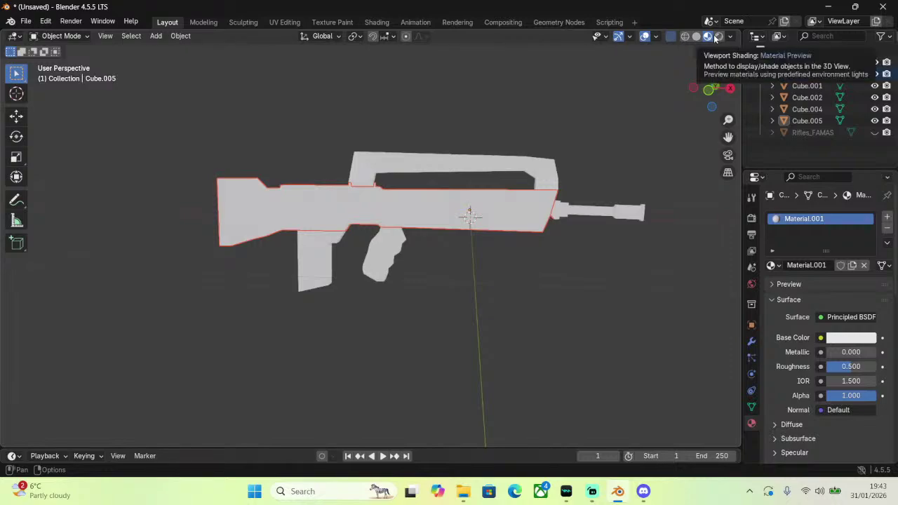
click(853, 338)
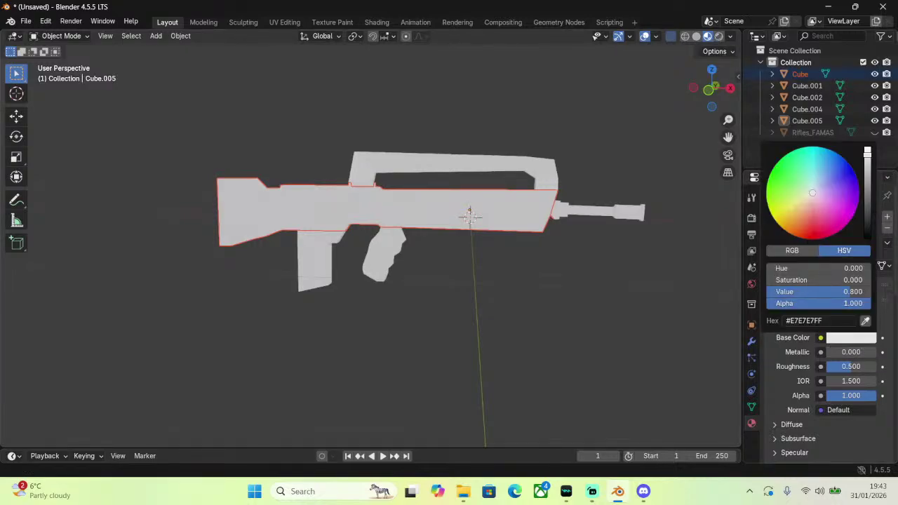
click(834, 205)
Select the rifle body, give it a new material with a light green base color, and clear the selection.
click(554, 214)
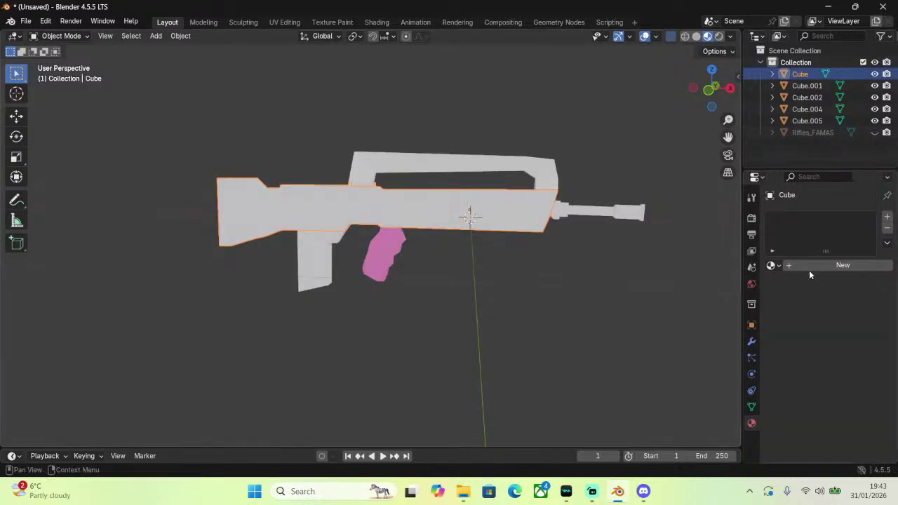
click(843, 265)
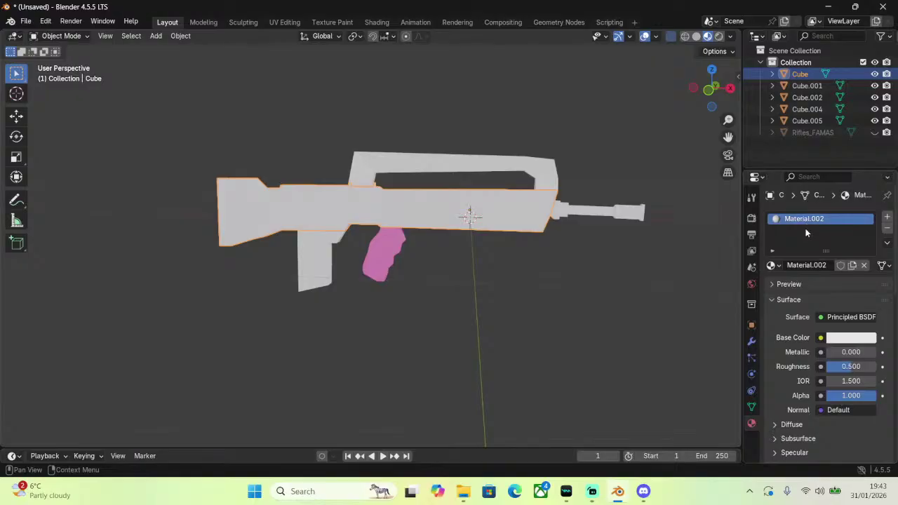
click(851, 337)
click(797, 168)
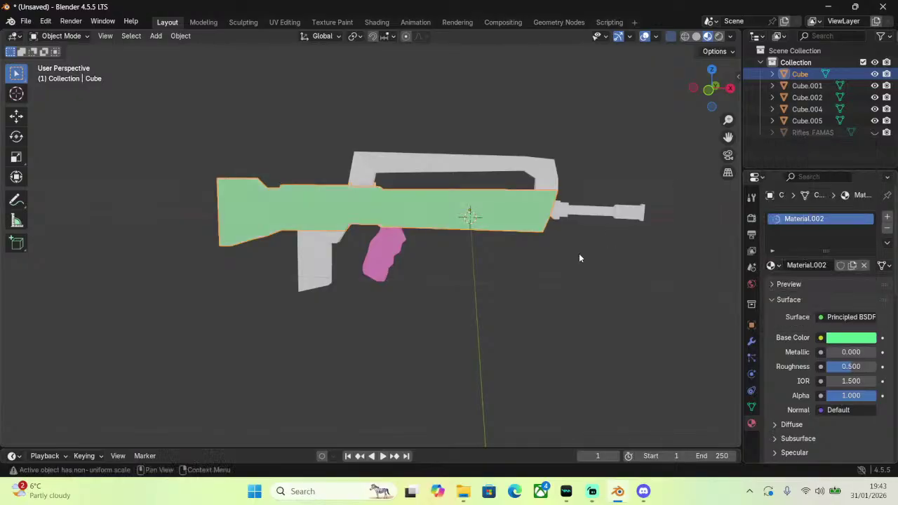
click(580, 254)
Select the barrel and give it a new material with a blue base color.
click(593, 214)
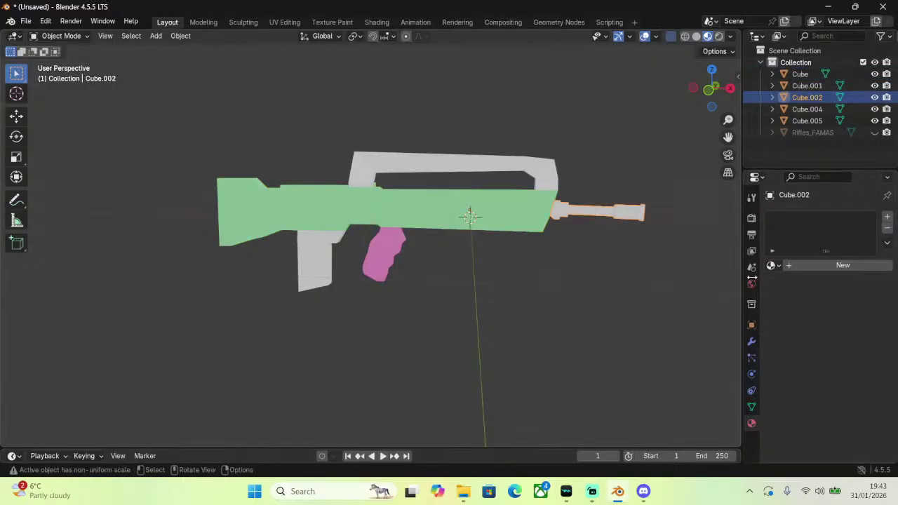
click(843, 266)
click(851, 337)
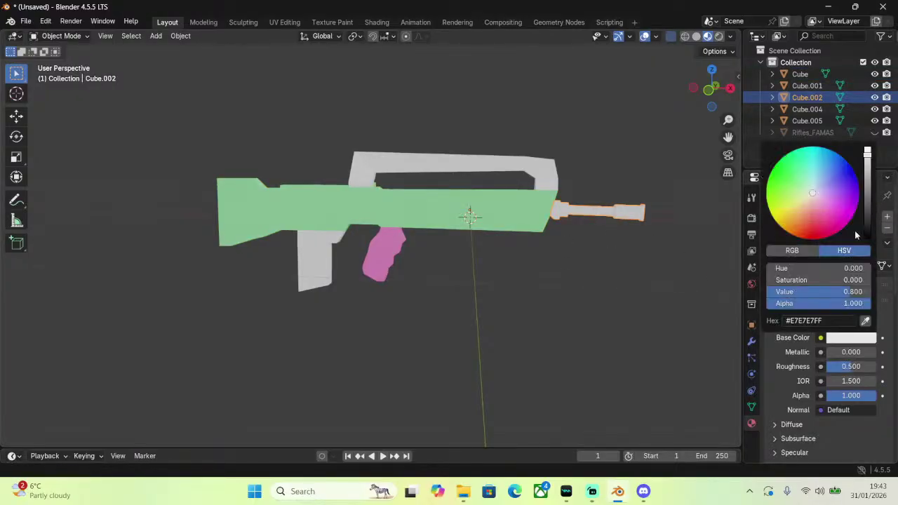
click(833, 170)
click(630, 268)
Select the carrying handle and give it a new material with a yellow base color.
click(552, 171)
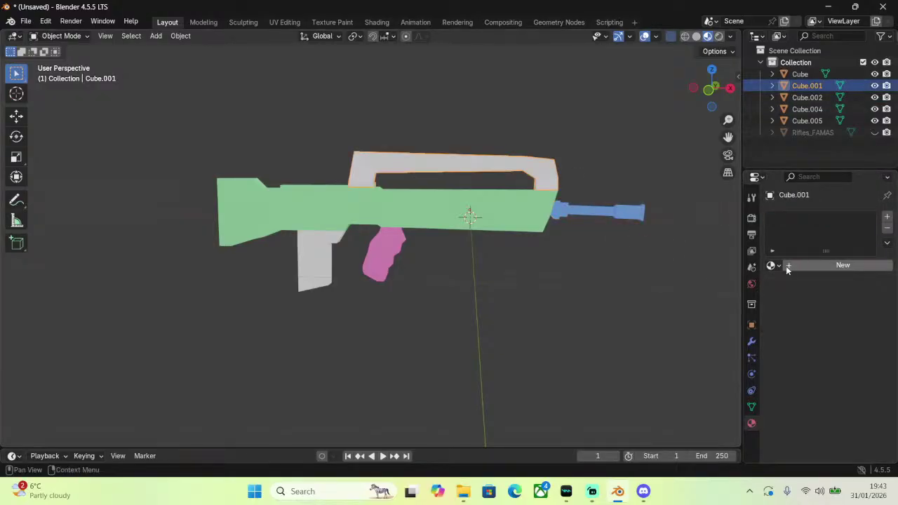
click(787, 266)
click(840, 338)
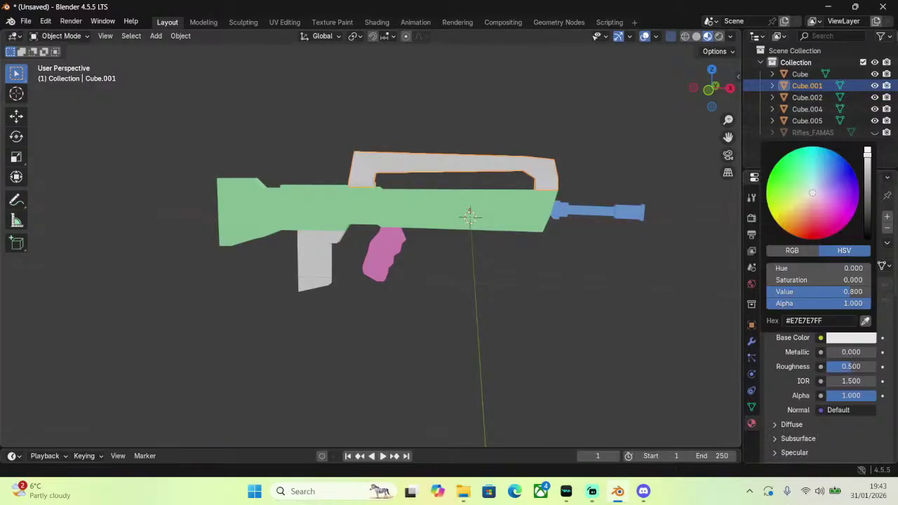
click(823, 210)
click(573, 287)
Select the magazine and give it a new material with a red base color.
click(302, 242)
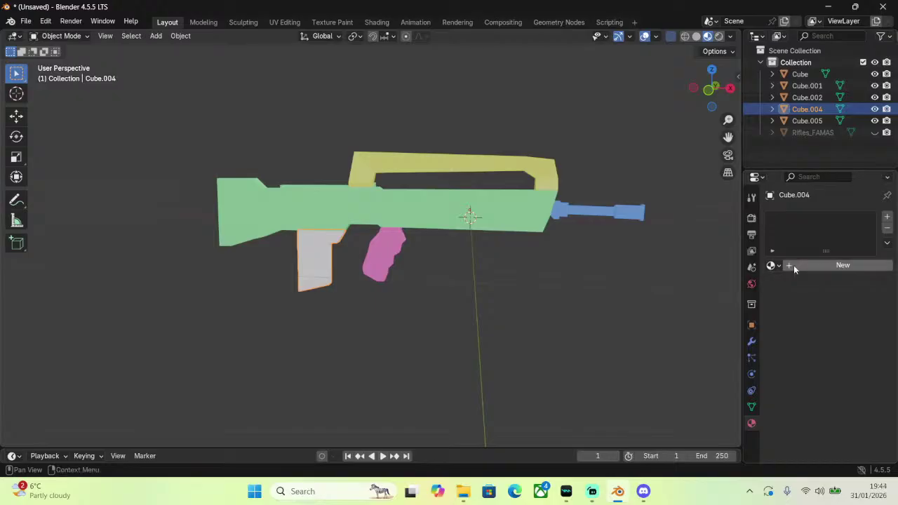
click(794, 266)
click(846, 337)
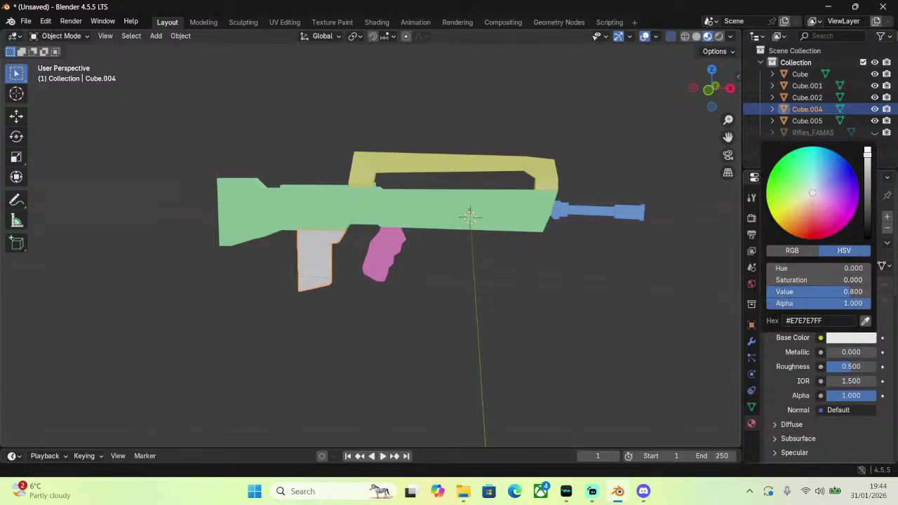
click(809, 234)
click(510, 306)
Unhide the Rifles_FAMAS reference image and compare the colored rifle with it from several angles and the front.
middle_drag(647, 256, 161, 254)
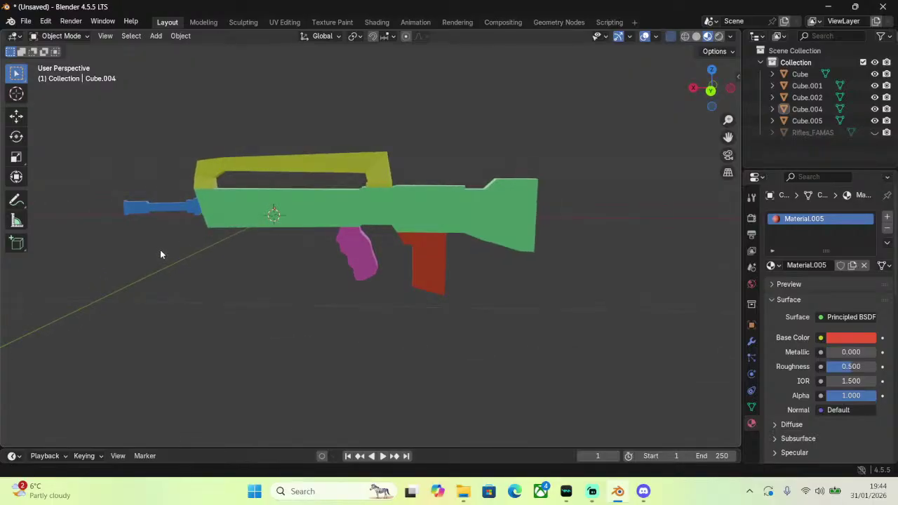
click(711, 89)
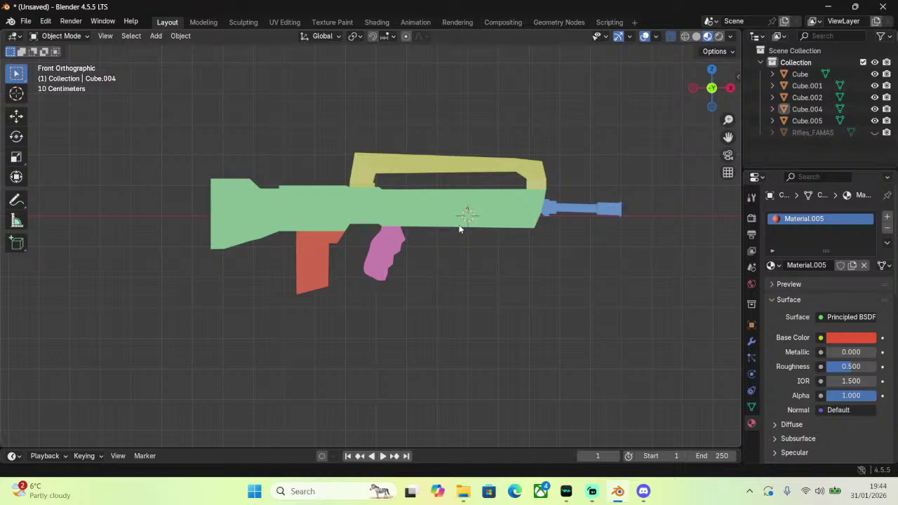
middle_drag(496, 209, 449, 295)
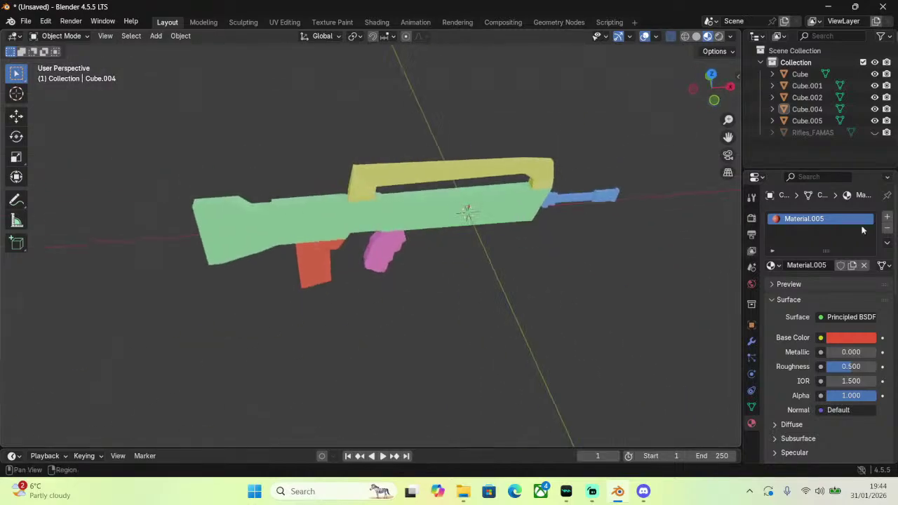
click(874, 132)
middle_drag(553, 210, 302, 245)
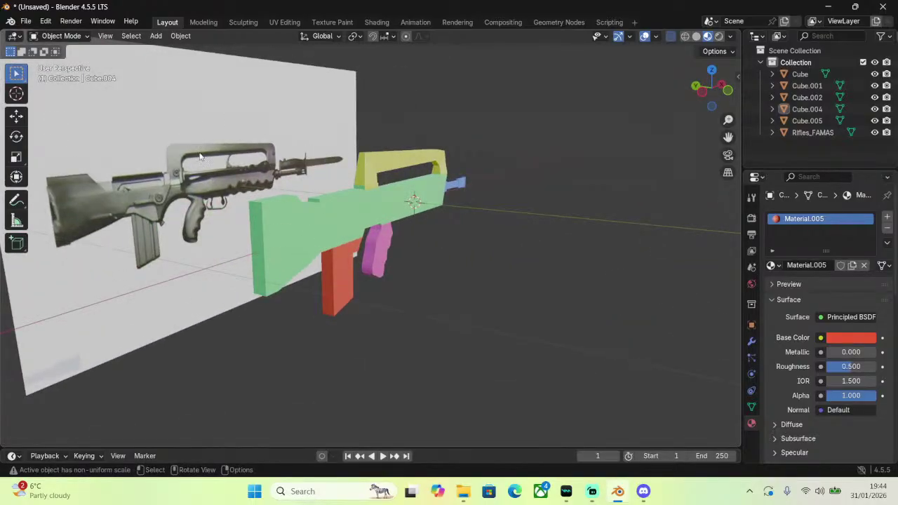
middle_drag(161, 180, 98, 207)
click(702, 97)
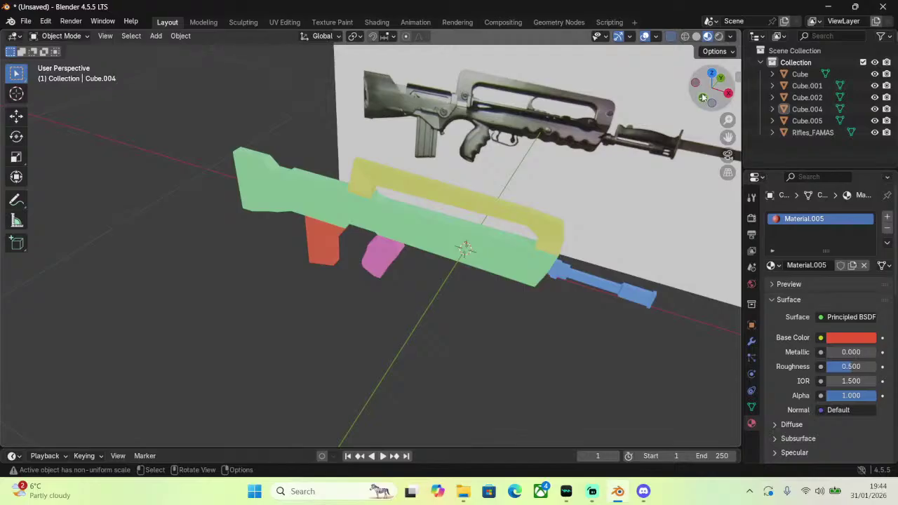
scroll(610, 116, up, 5)
click(451, 121)
scroll(499, 268, down, 4)
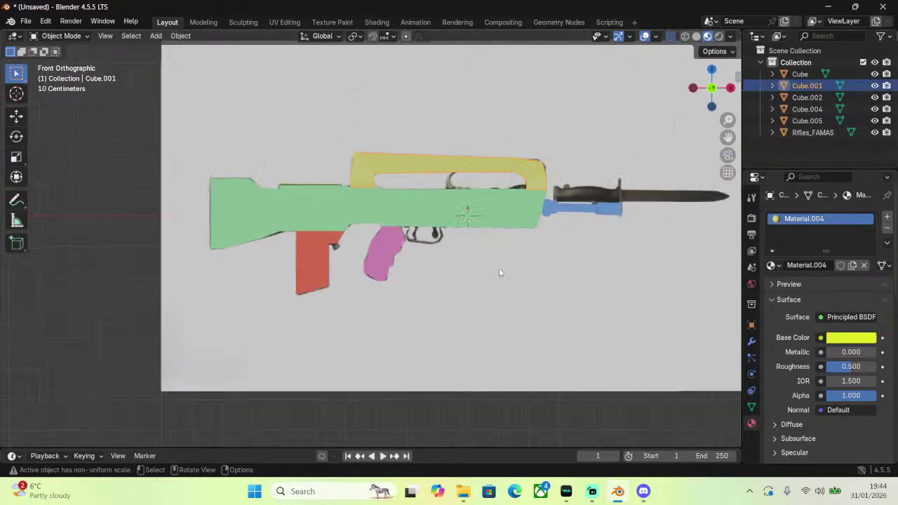
click(471, 234)
Select all five rifle parts and move them about -1.58 m along X, clear of the reference image.
middle_drag(585, 224, 423, 127)
drag(453, 100, 303, 372)
middle_drag(366, 295, 532, 256)
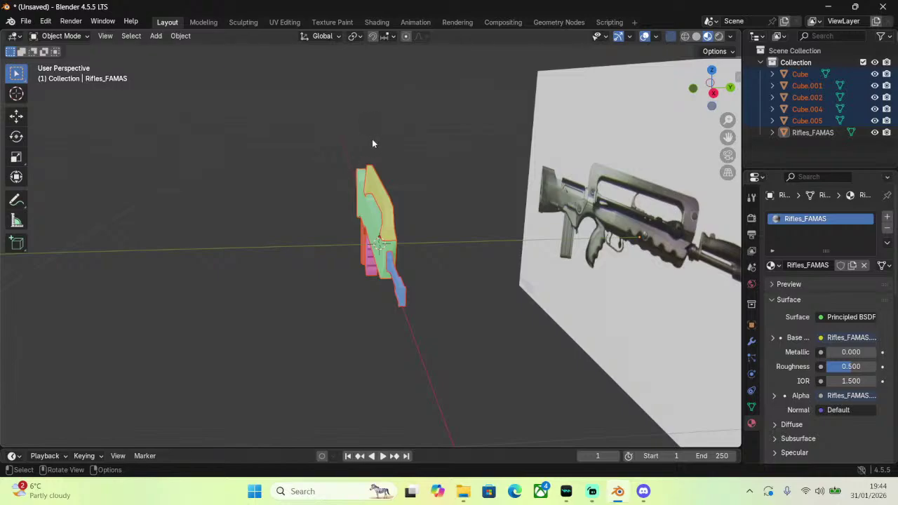
middle_drag(373, 142, 425, 200)
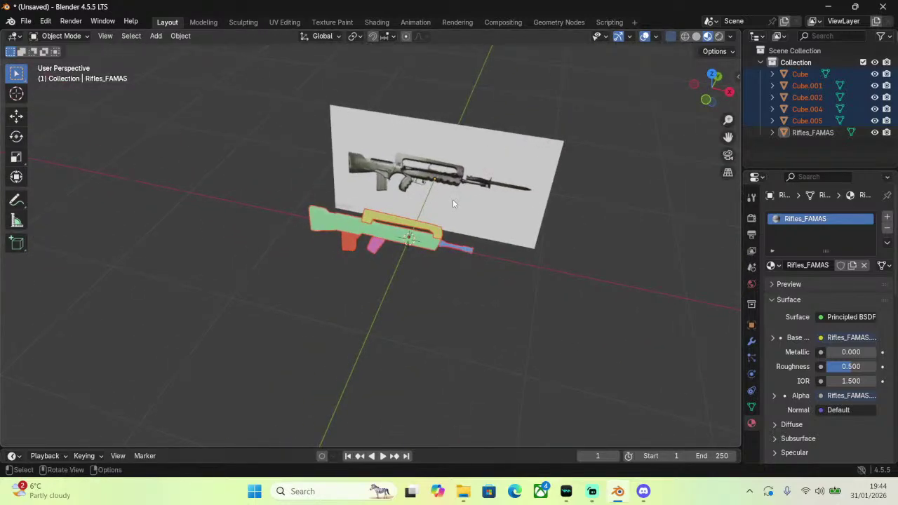
key(g)
key(x)
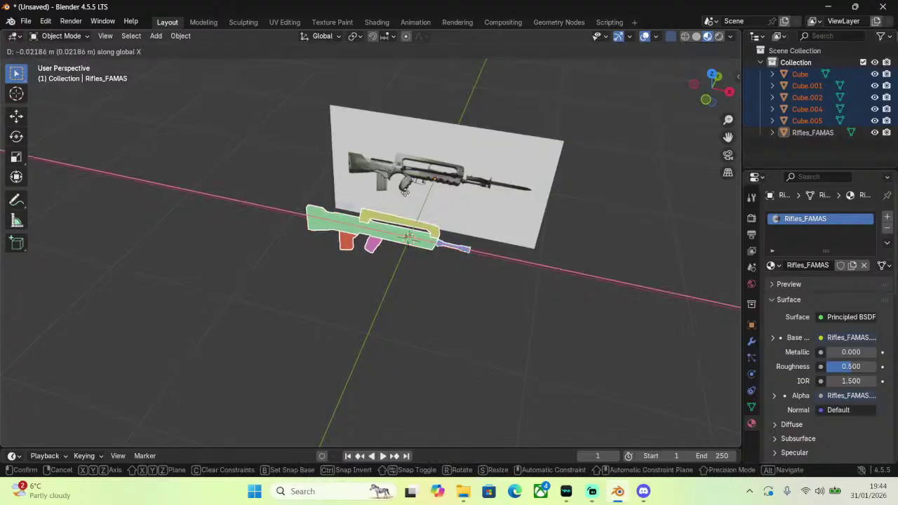
click(316, 197)
middle_drag(316, 194, 372, 171)
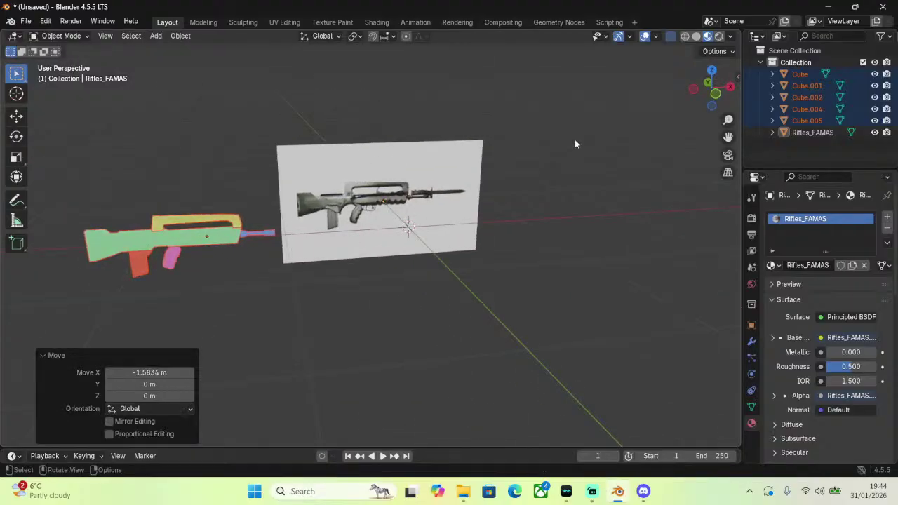
click(713, 92)
scroll(280, 281, down, 4)
click(205, 184)
scroll(225, 207, up, 6)
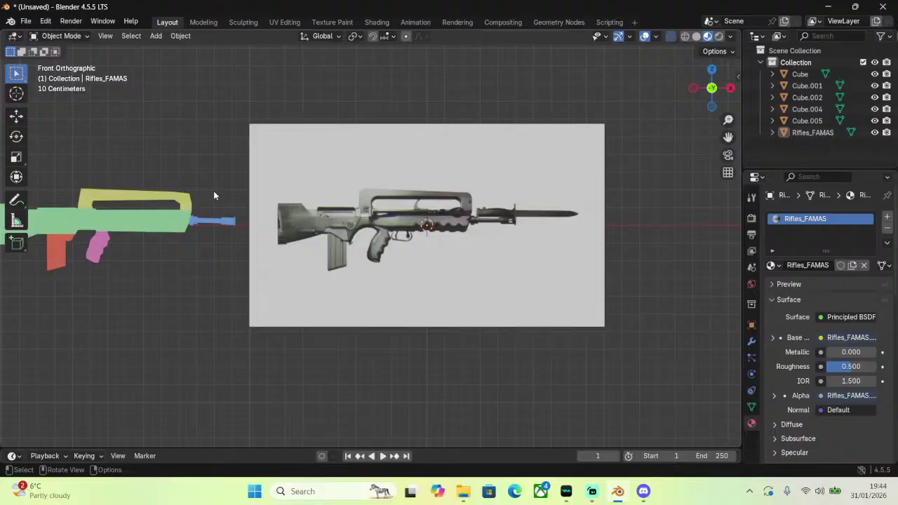
click(184, 225)
scroll(184, 225, down, 2)
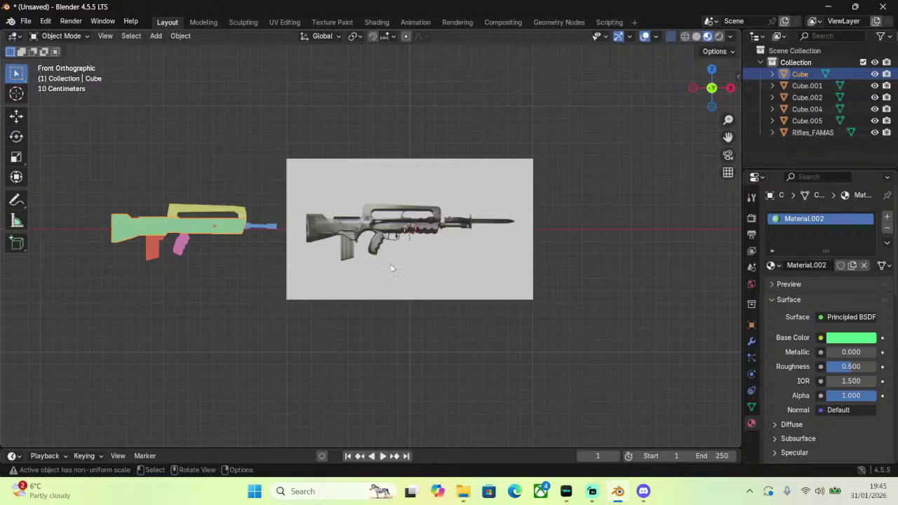
Try adding a cube at the world origin over the reference image, scaled down by a factor of 0.055.
key(Caps_Lock)
scroll(413, 259, up, 6)
key(Caps_Lock)
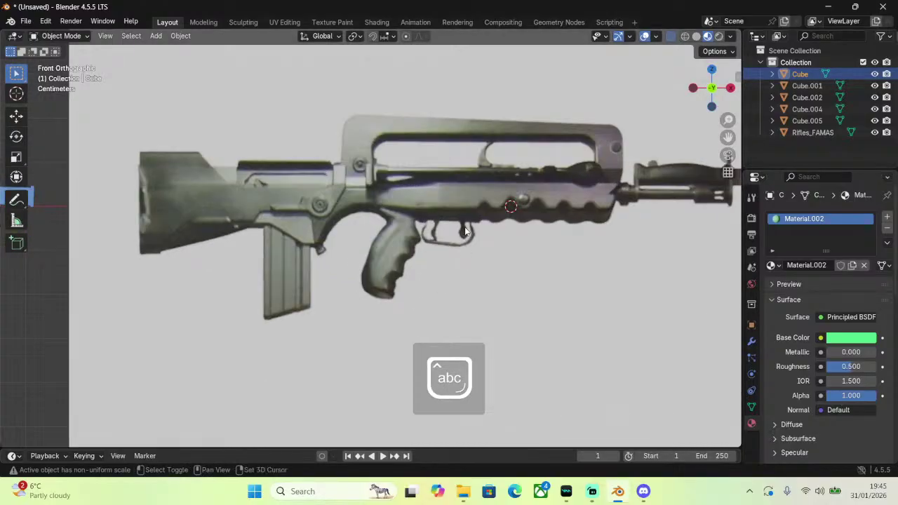
key(shift+a)
mouse_move(455, 230)
click(525, 239)
scroll(652, 221, down, 4)
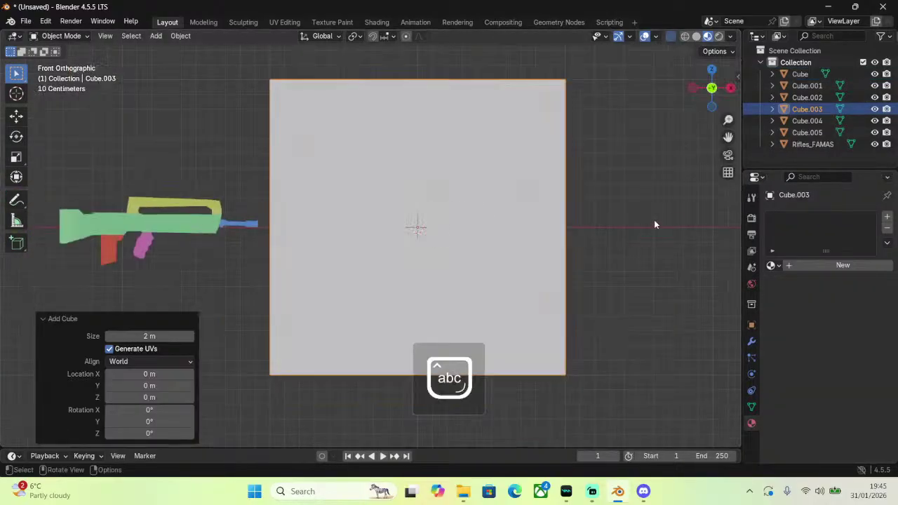
key(s)
click(429, 224)
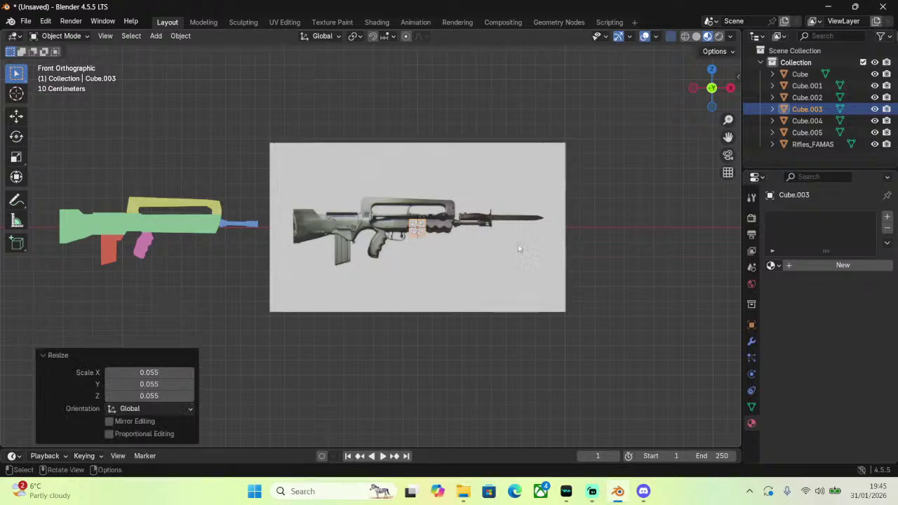
scroll(520, 248, up, 3)
right_click(571, 239)
click(538, 255)
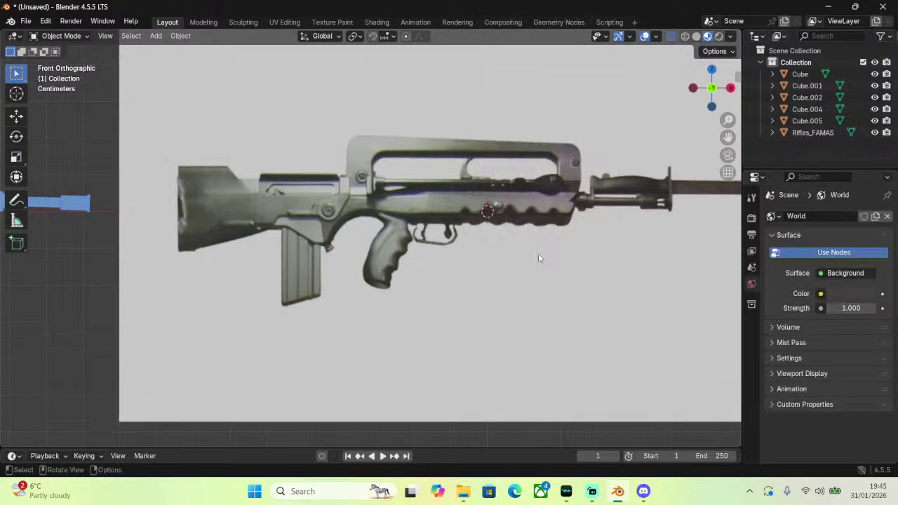
Select the green rifle body and enter Edit Mode on it.
middle_drag(538, 253, 512, 228)
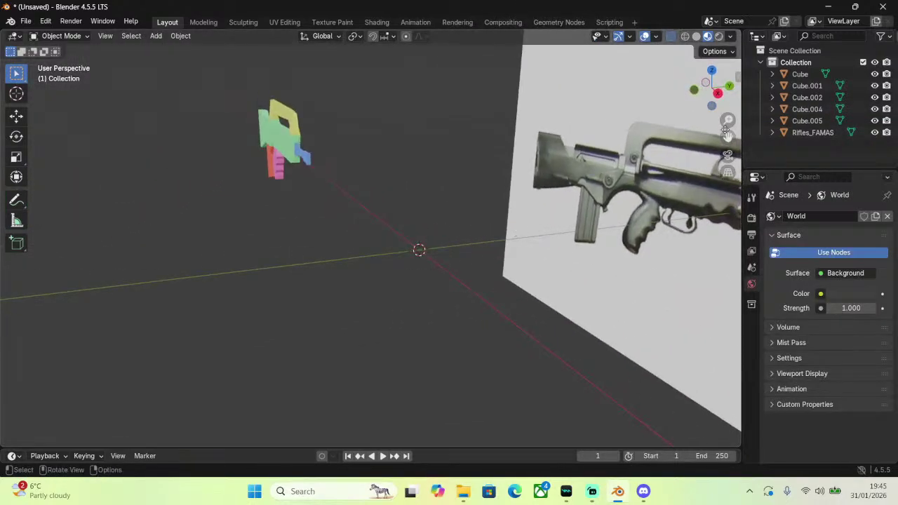
click(693, 90)
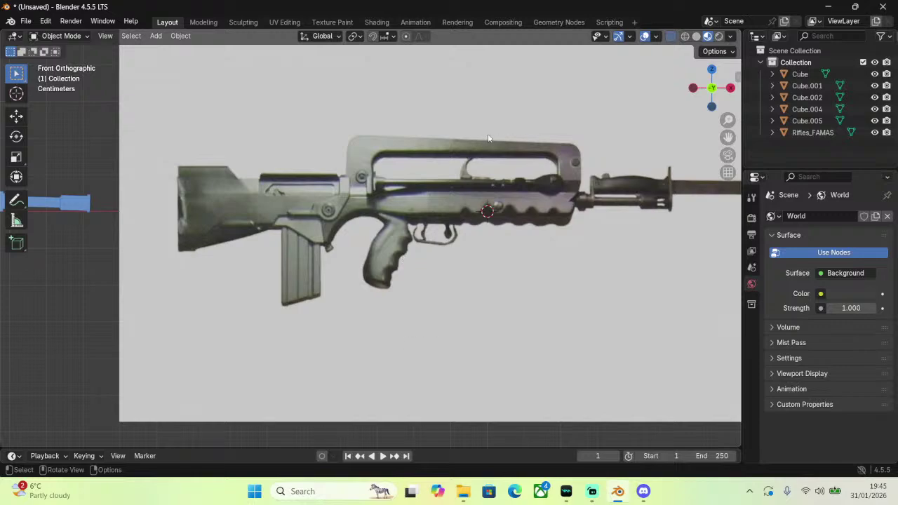
middle_drag(488, 138, 295, 156)
click(304, 133)
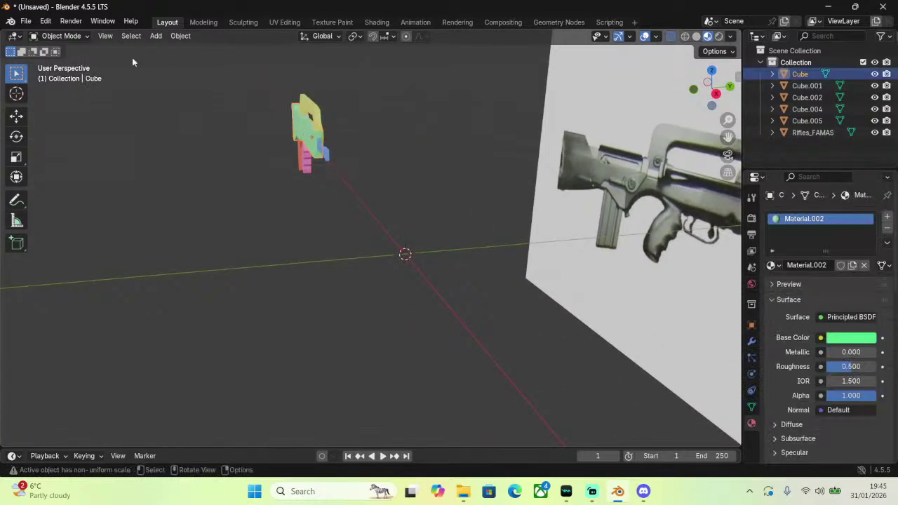
click(62, 36)
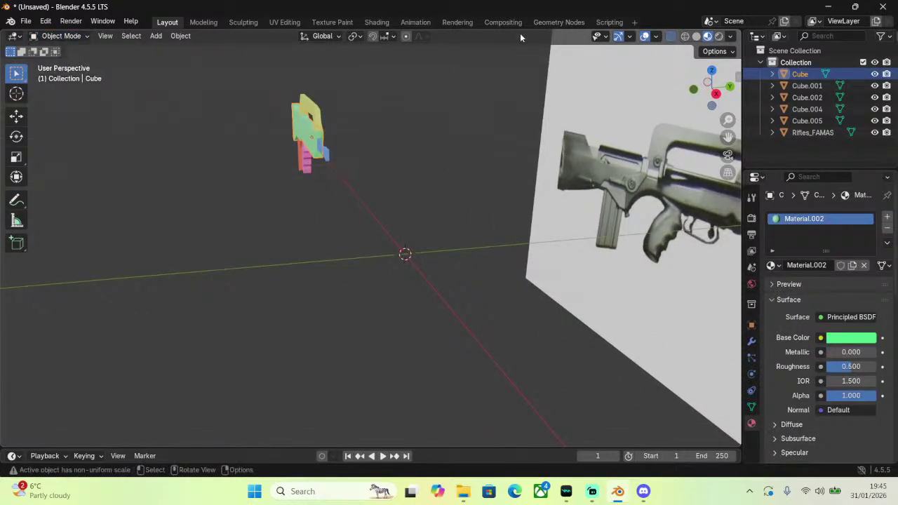
click(62, 36)
click(57, 61)
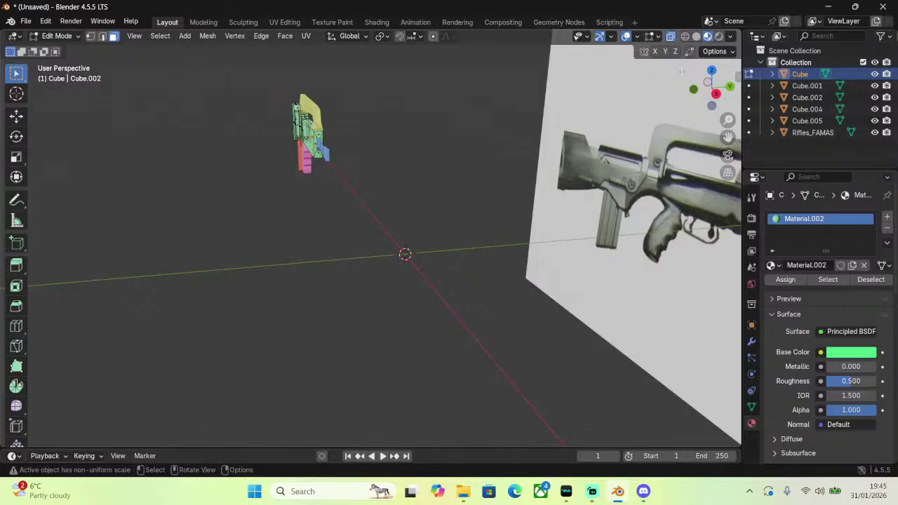
Try narrowing the upper and tapered faces of the rifle body to about 0.557 along Y in a wireframe side view.
click(716, 94)
click(684, 36)
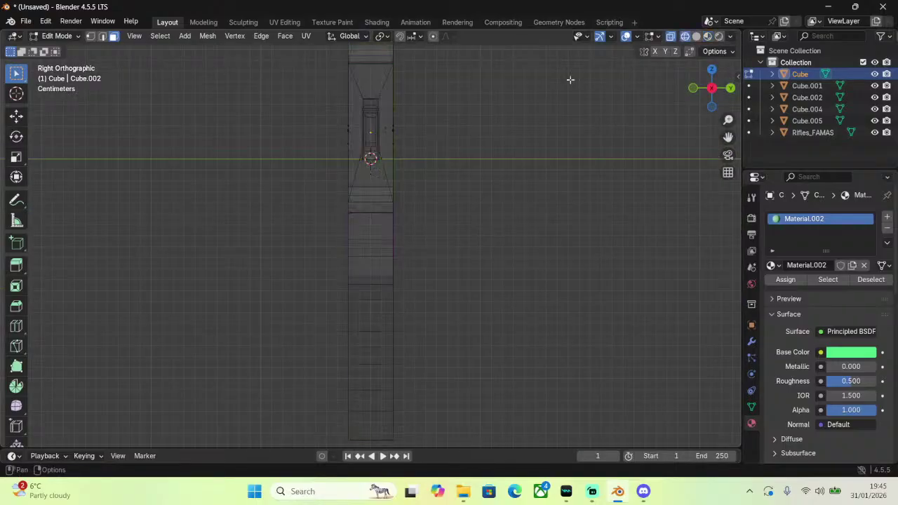
scroll(306, 58, down, 2)
drag(307, 59, 497, 141)
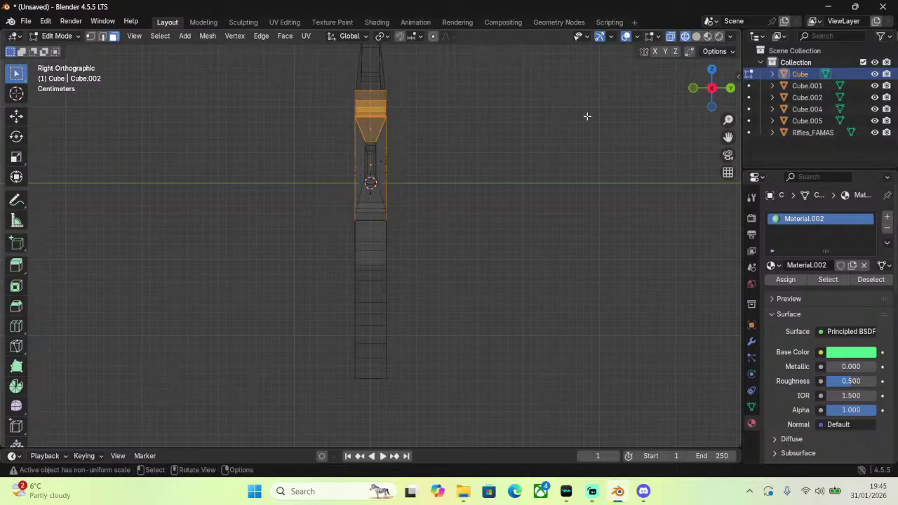
click(526, 119)
drag(327, 75, 525, 132)
key(s)
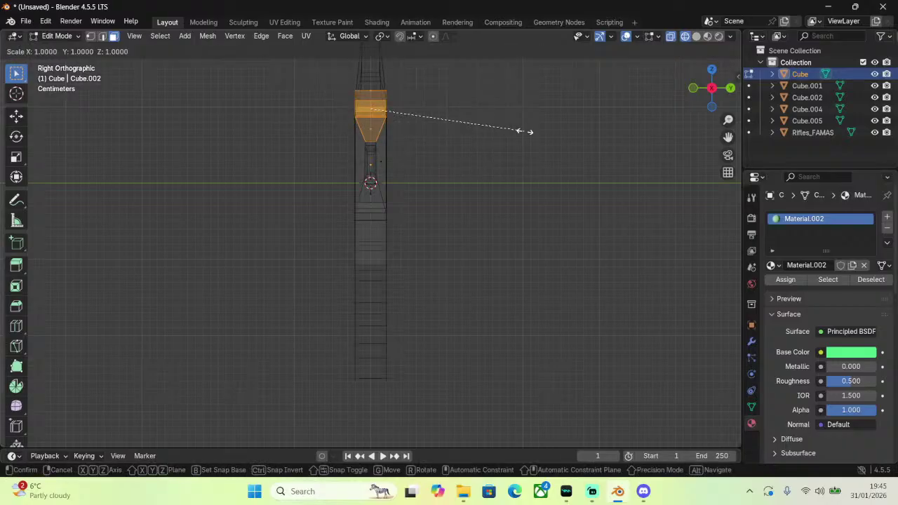
key(y)
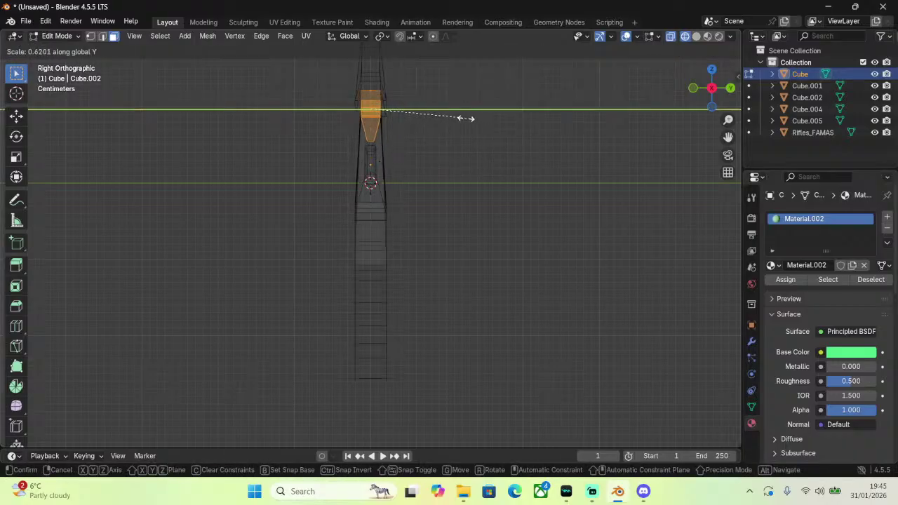
click(457, 118)
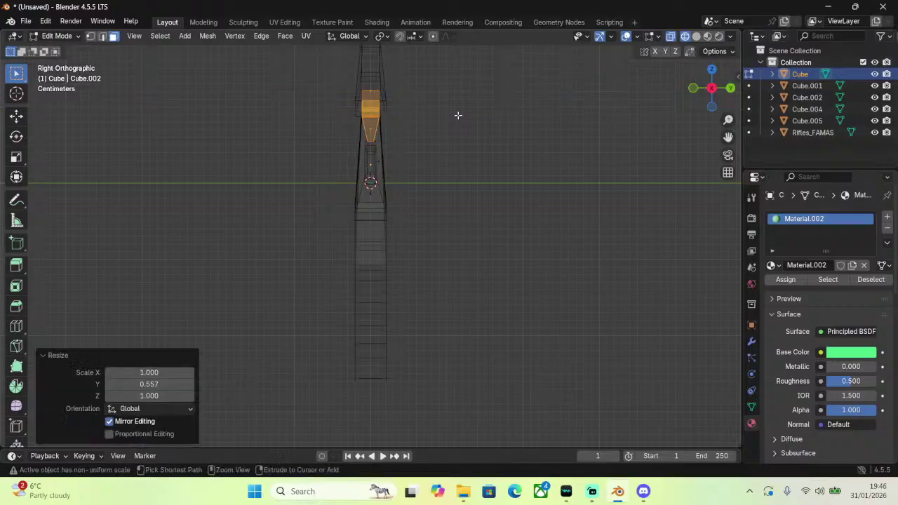
key(ctrl+z)
Try narrowing only the uppermost faces of the rifle body along Y, leaving out the tapered section.
drag(317, 70, 460, 112)
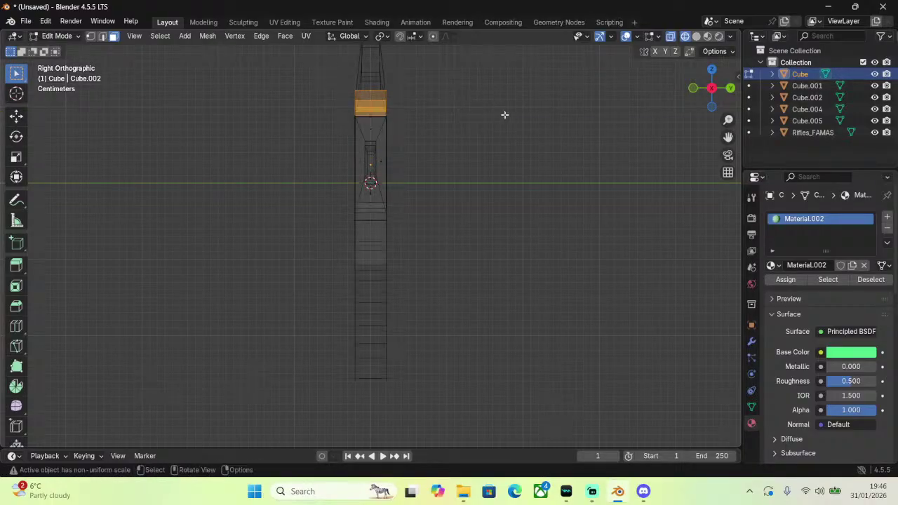
key(s)
key(y)
click(441, 104)
middle_drag(441, 104, 467, 131)
key(ctrl+z)
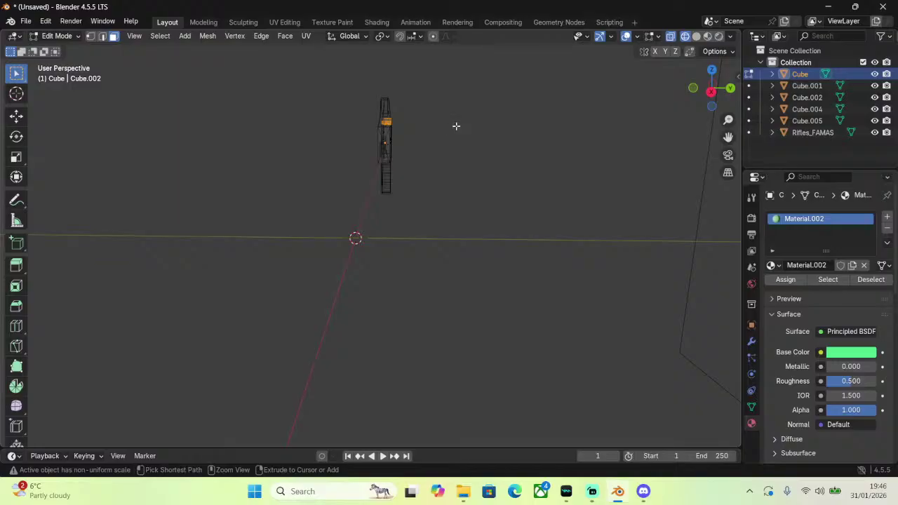
Return to Object Mode, use Material Preview shading, and face the reference image in front orthographic view.
click(457, 126)
click(56, 36)
click(67, 48)
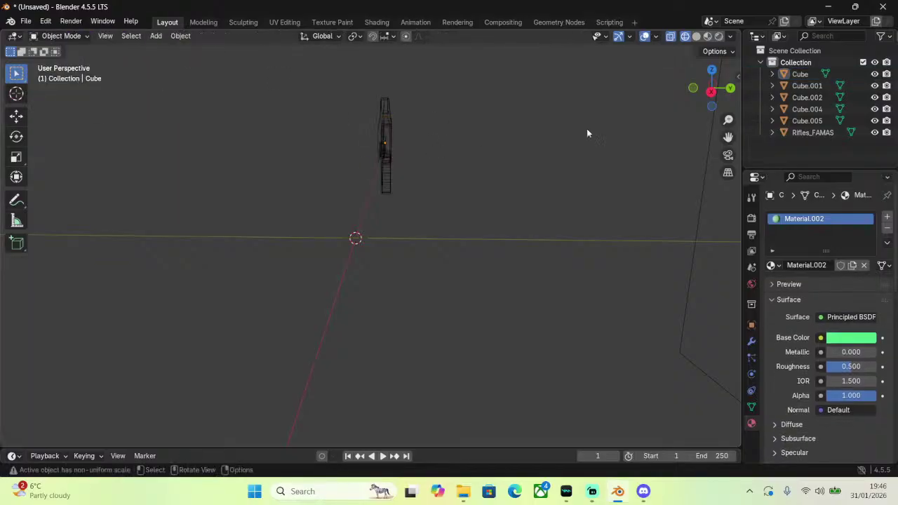
click(712, 91)
click(696, 37)
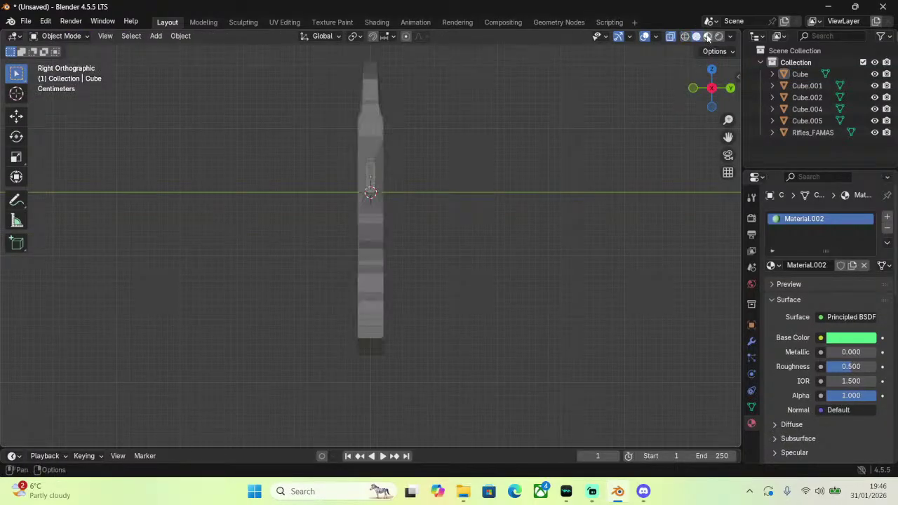
click(707, 36)
middle_drag(397, 135, 715, 108)
click(713, 100)
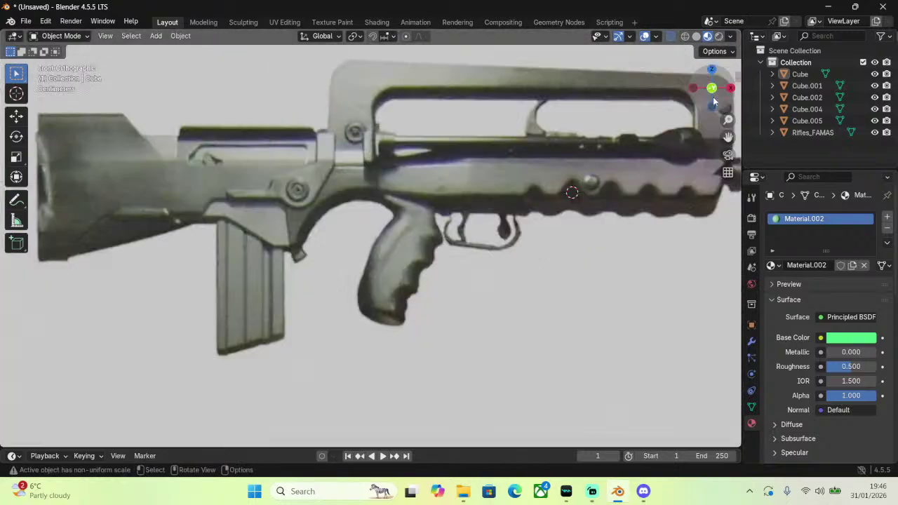
Add a mesh cube at the world origin and scale it uniformly by about 0.133.
scroll(533, 152, down, 1)
key(shift+a)
mouse_move(534, 152)
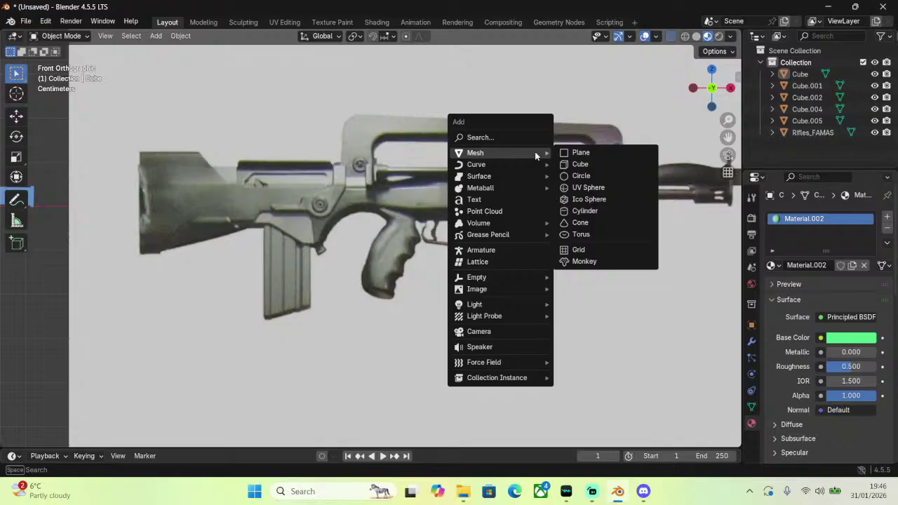
click(579, 164)
key(s)
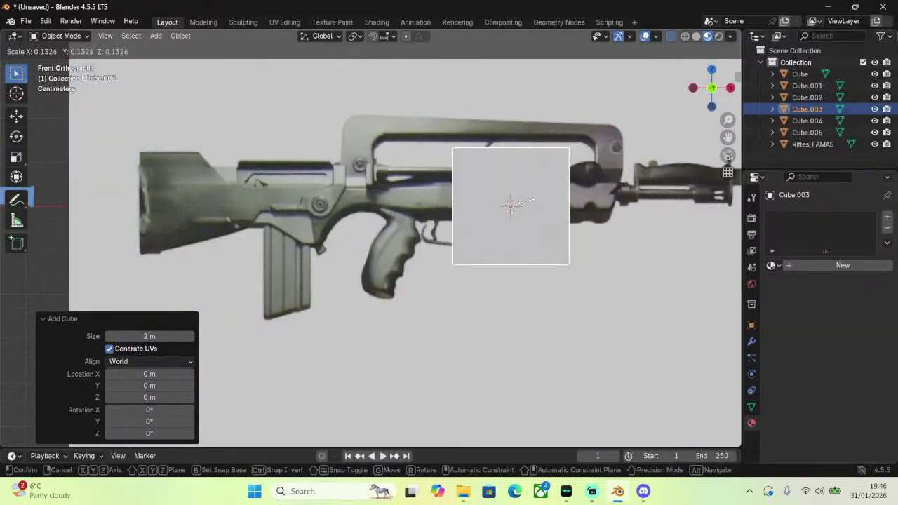
click(528, 199)
Scale the new cube by a further 0.338 and move it about 0.173 m along X and 0.023 m along Z onto the front handguard.
scroll(616, 200, up, 3)
drag(728, 137, 455, 137)
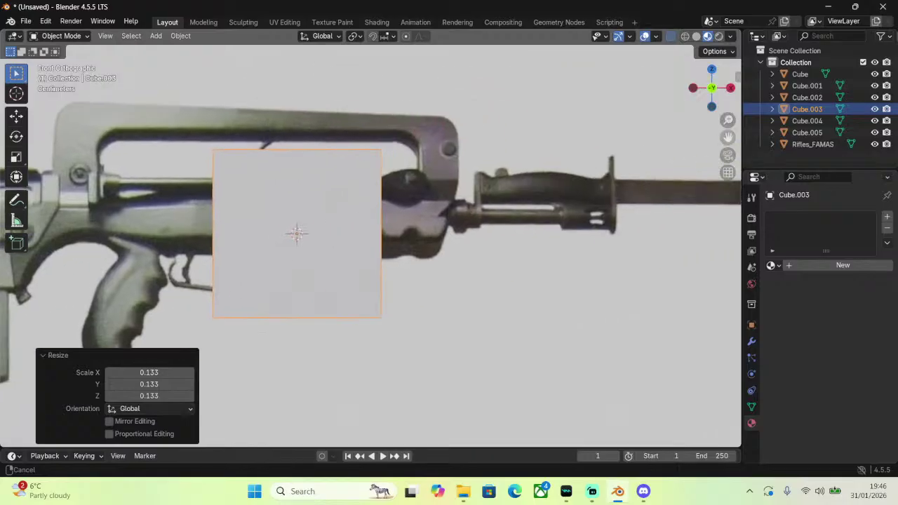
scroll(633, 179, up, 3)
key(s)
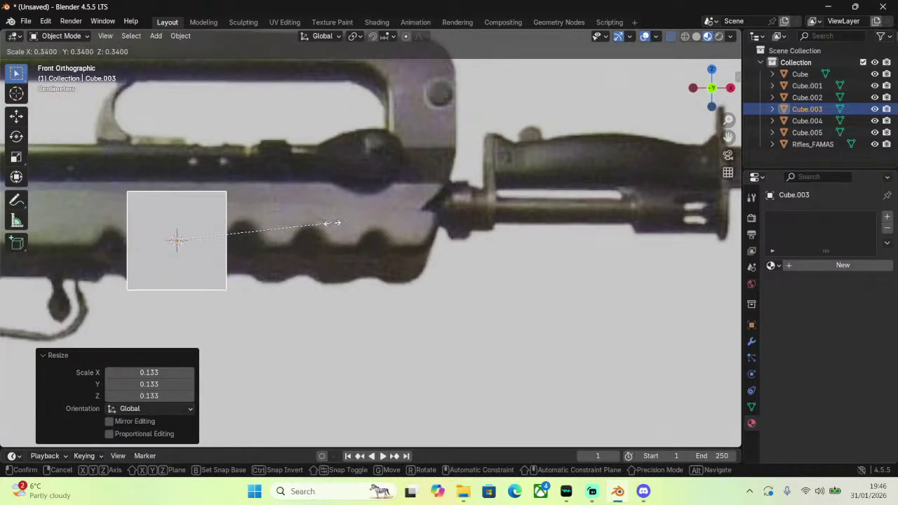
click(332, 226)
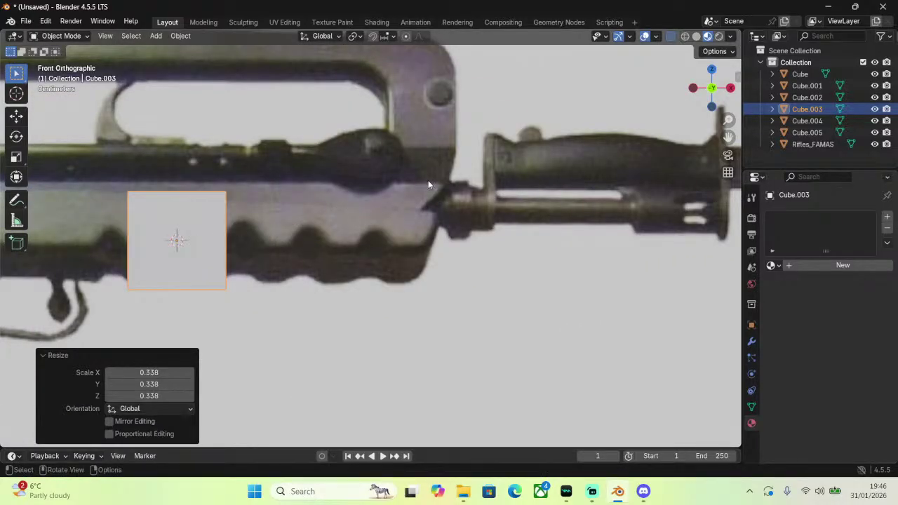
key(g)
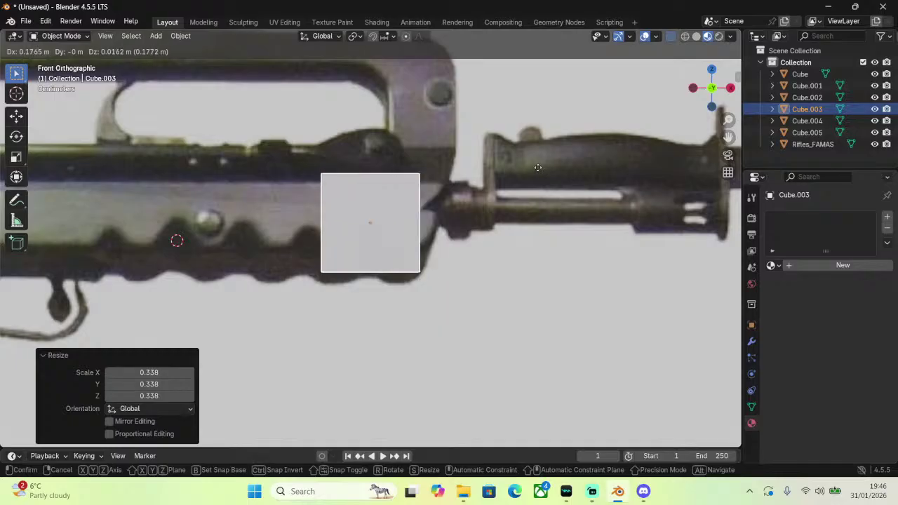
click(532, 162)
Fine-tune the cube over the handguard, moving it about -0.0175 m along Z and -0.014 m along X.
scroll(530, 160, down, 3)
middle_drag(531, 159, 687, 110)
click(706, 97)
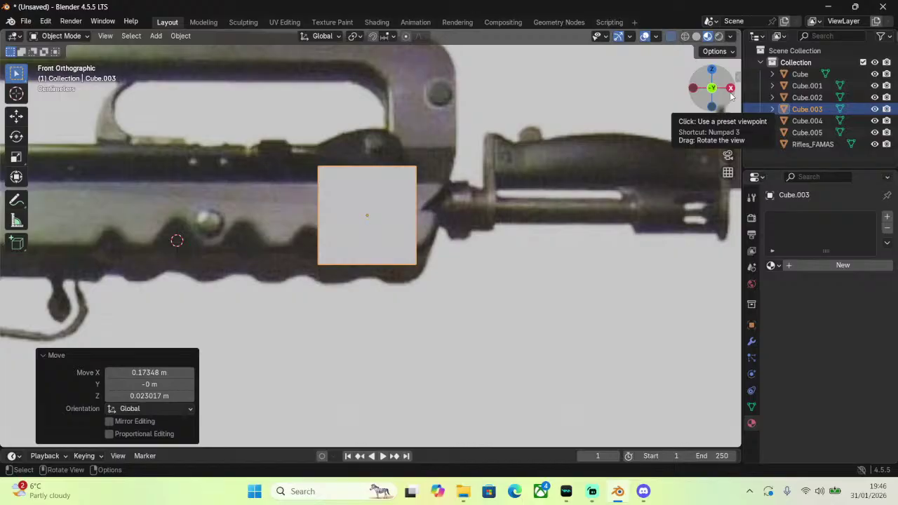
key(g)
key(z)
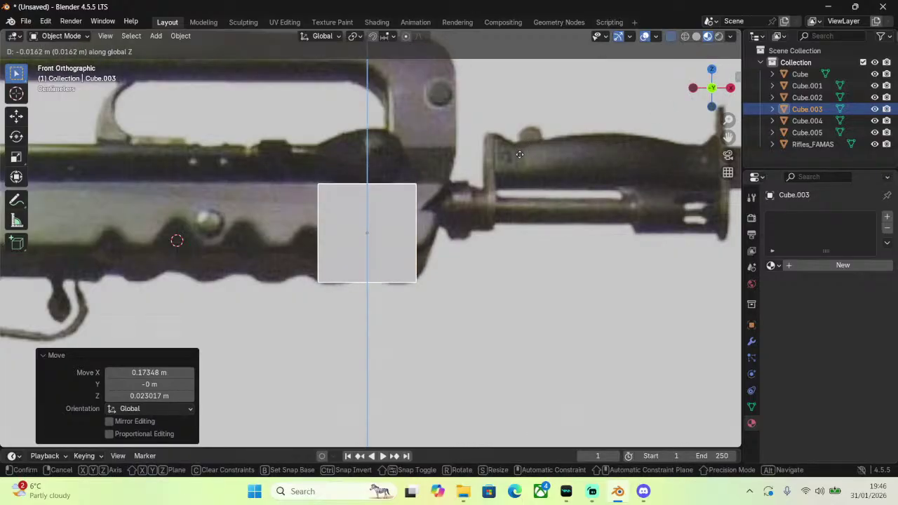
click(519, 153)
key(g)
key(x)
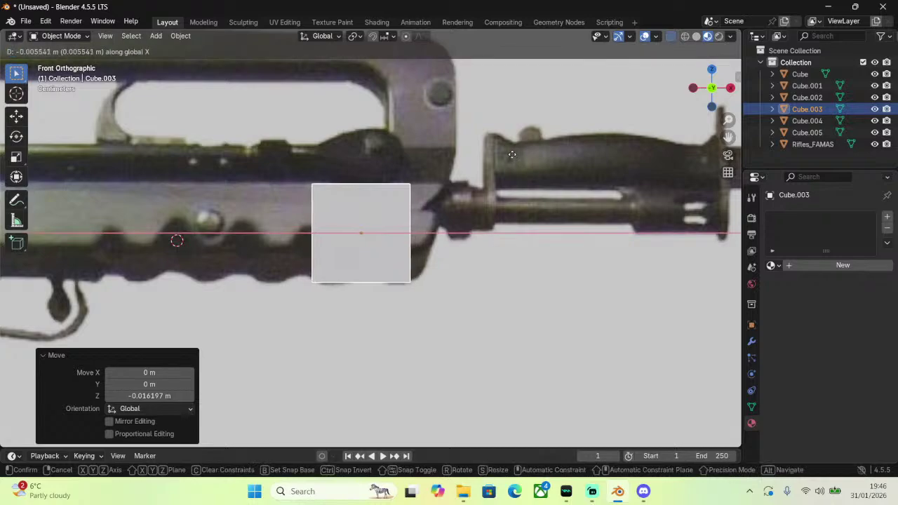
click(504, 155)
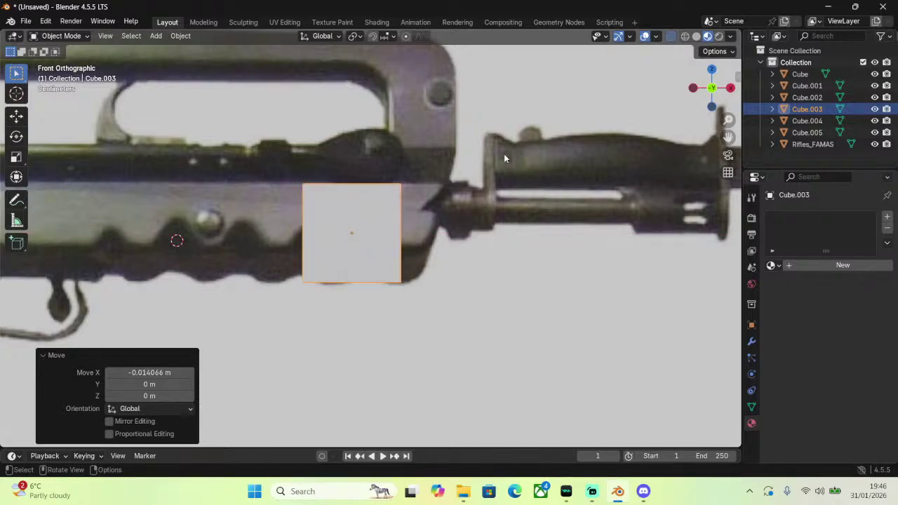
key(g)
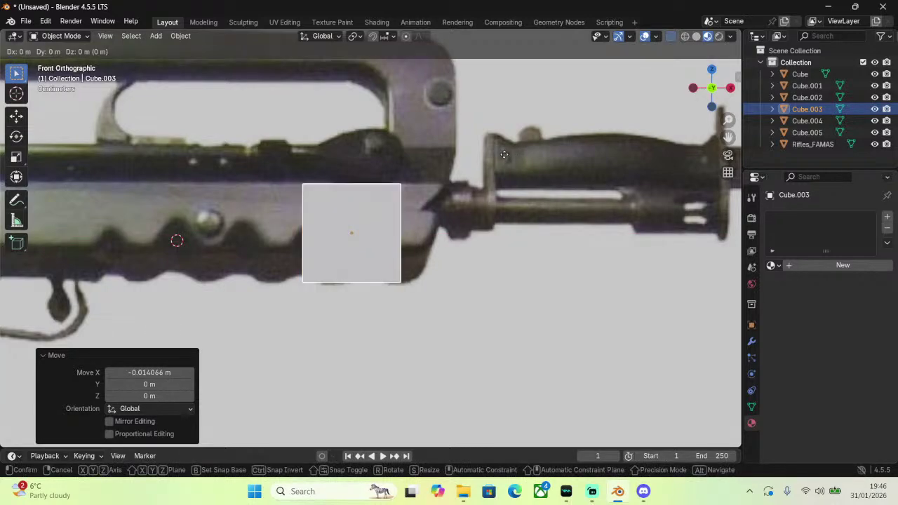
key(z)
click(512, 156)
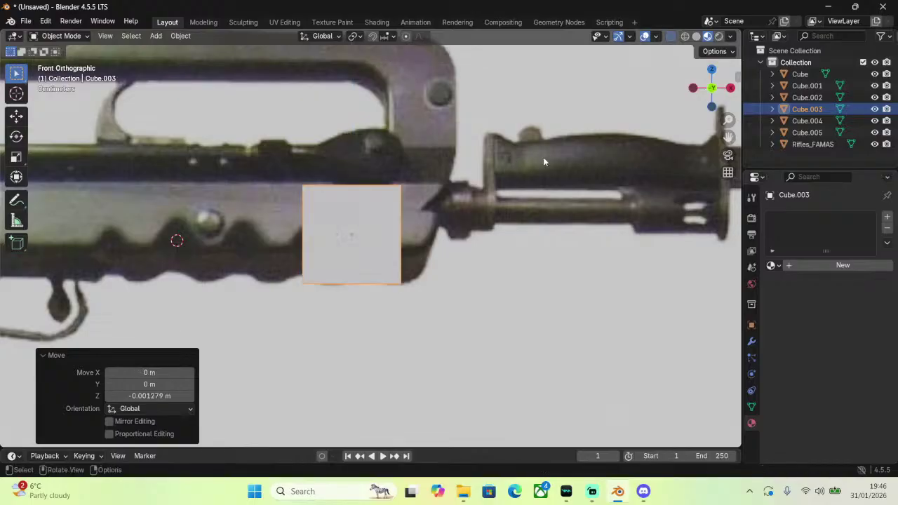
Thin the cube to about 0.101 along X and move the strip about 0.043 m along X toward the handguard's front end.
key(s)
key(x)
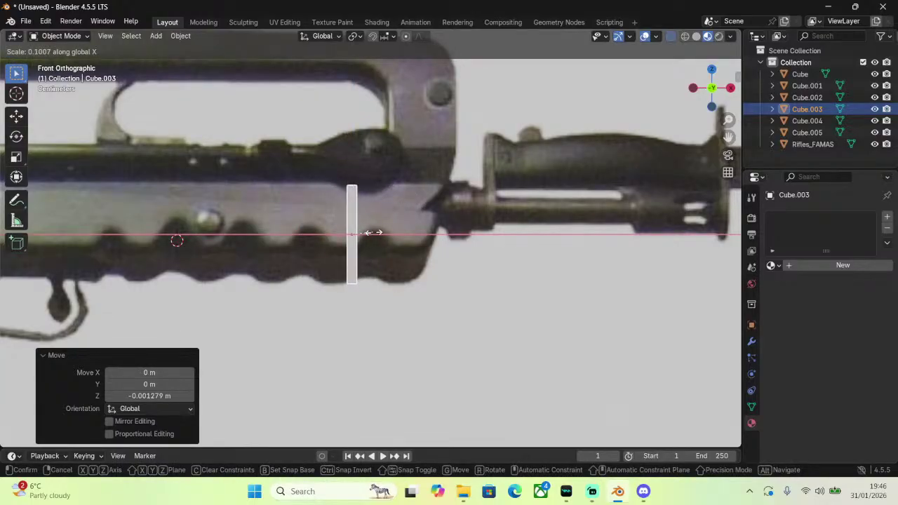
click(373, 231)
key(g)
key(x)
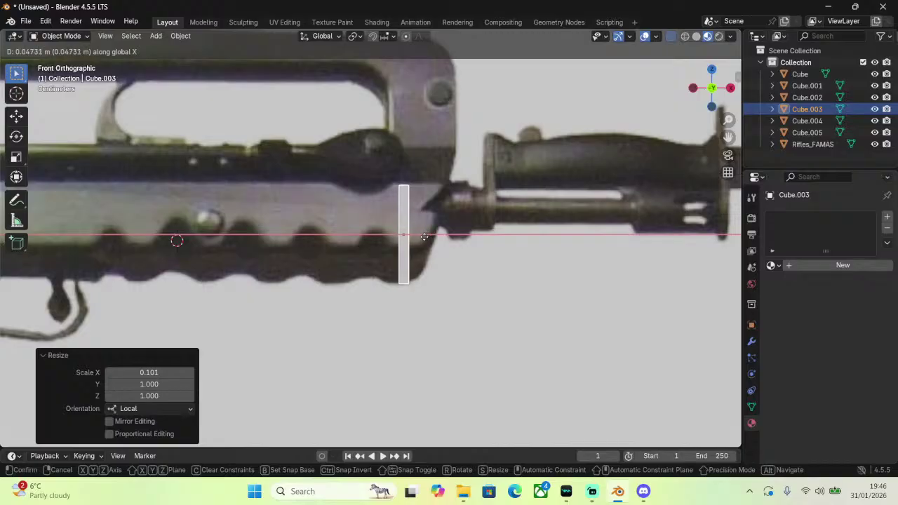
click(421, 237)
scroll(263, 164, up, 5)
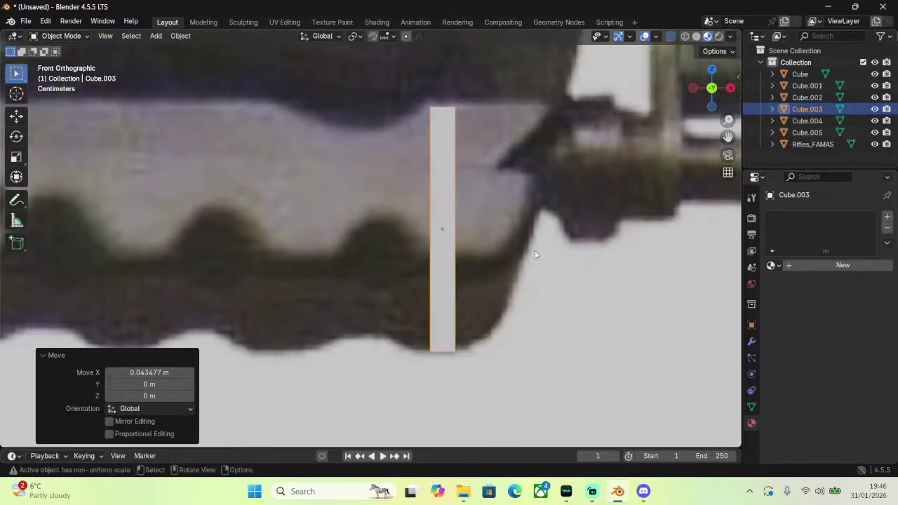
Try widening the thin strip by about 5.708 along X and moving it up along Z.
key(s)
key(x)
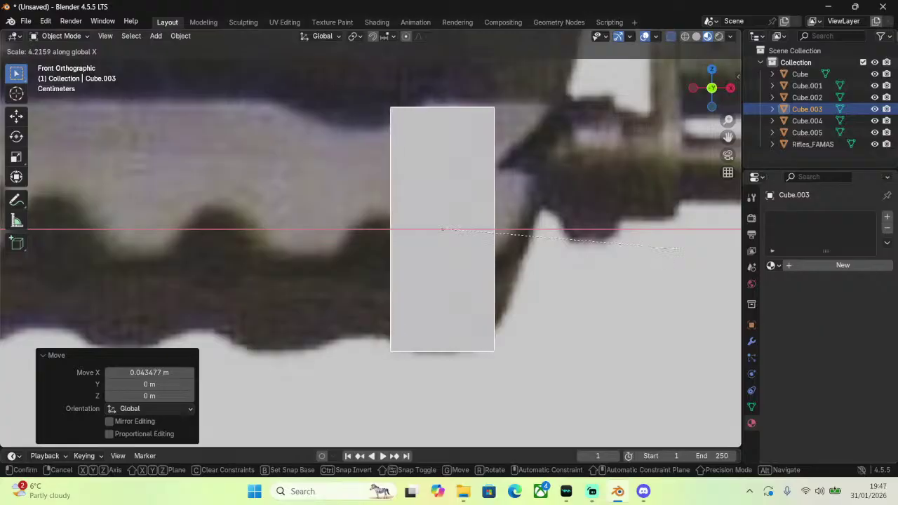
key(x)
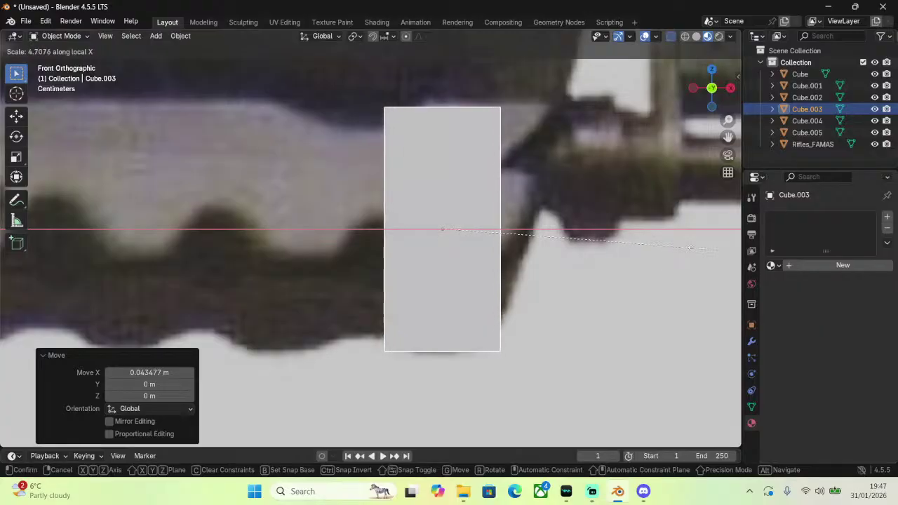
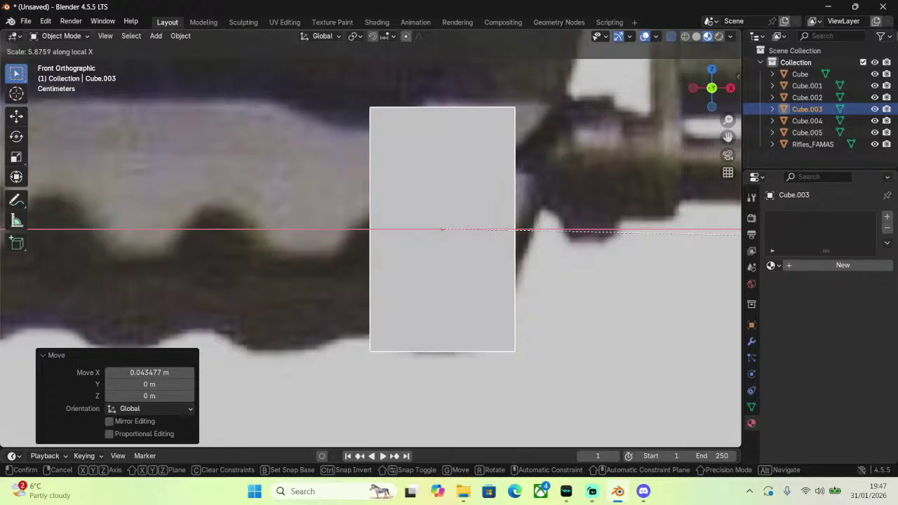
click(52, 237)
key(g)
key(x)
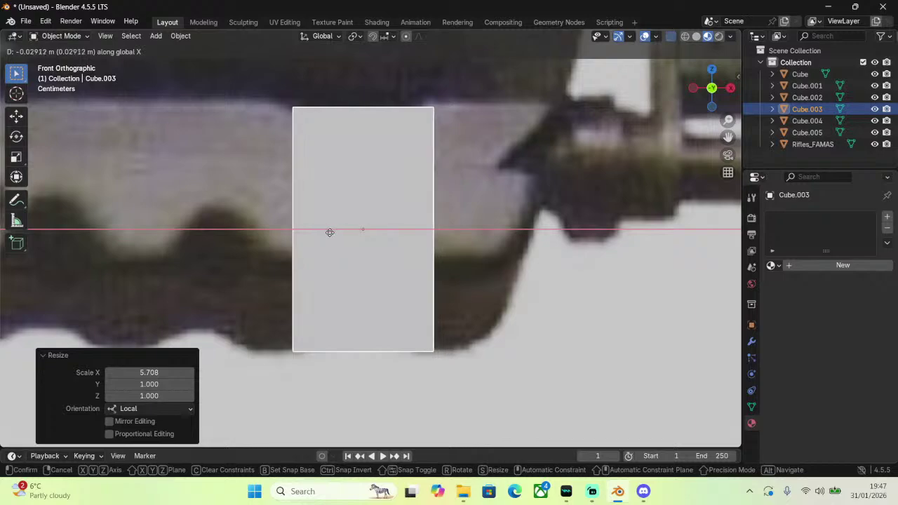
key(z)
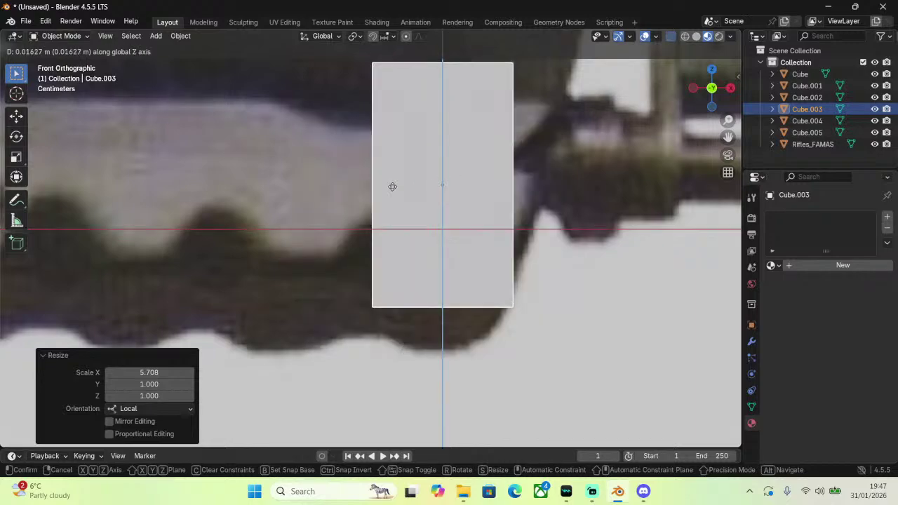
click(390, 186)
key(ctrl+z)
key(ctrl+z)
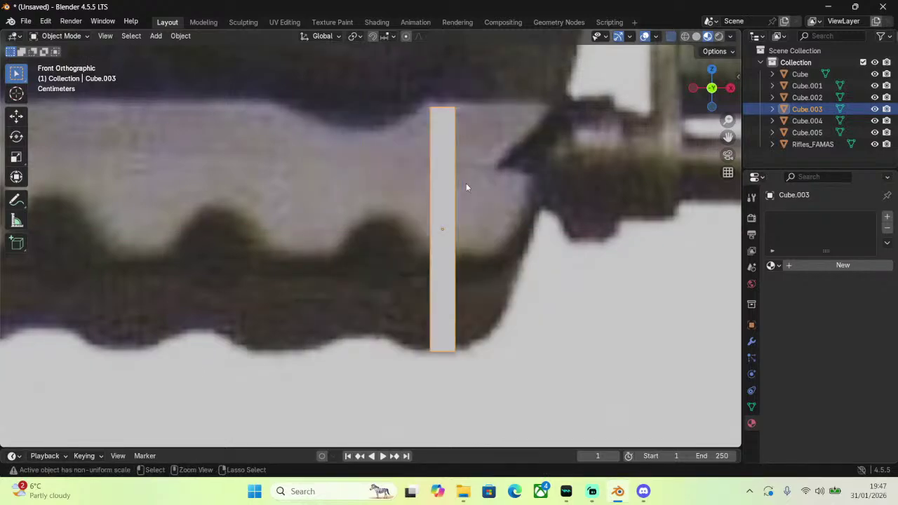
Widen the thin strip about 4.1 times along X and move it about -0.028 m along X over the handguard.
key(s)
key(x)
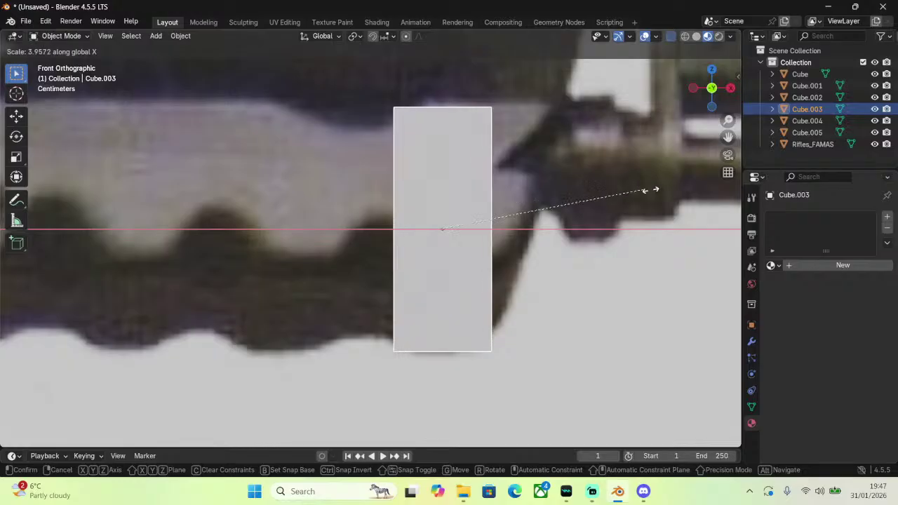
click(652, 191)
key(g)
key(z)
click(608, 192)
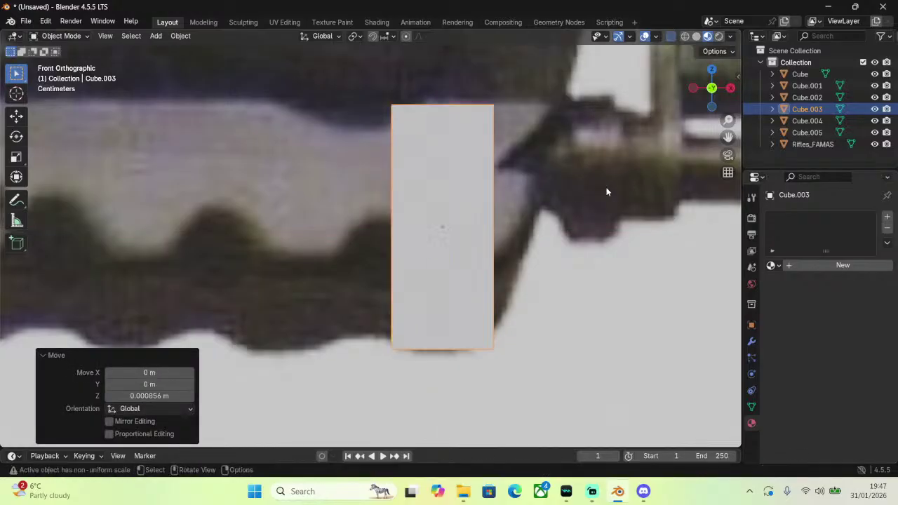
key(g)
key(x)
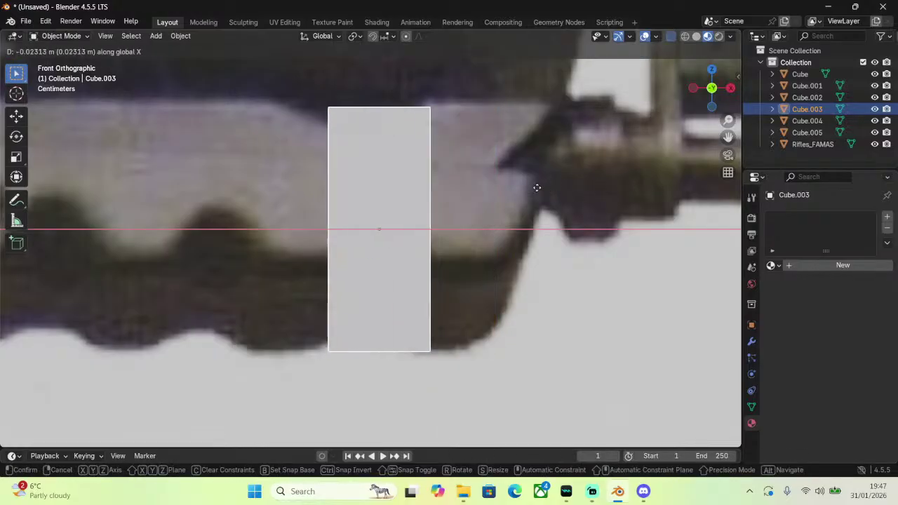
click(529, 187)
scroll(526, 196, down, 5)
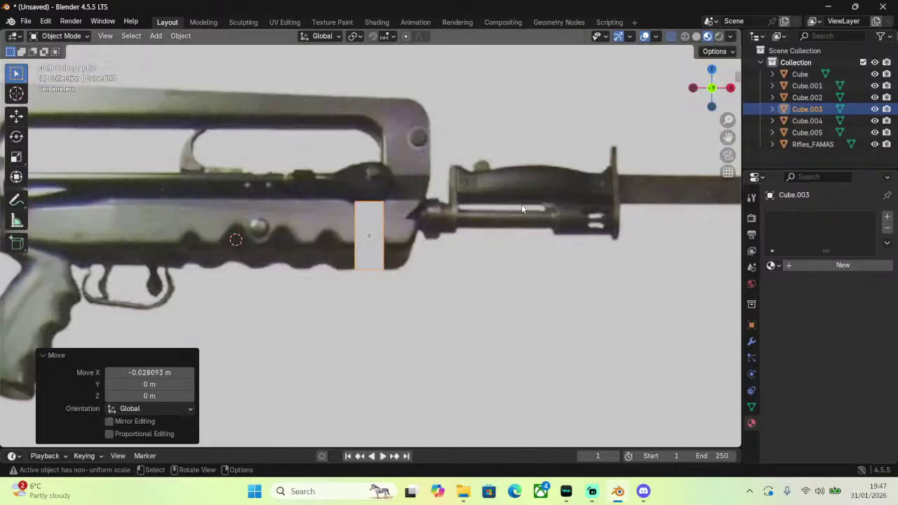
Rotate the rifle reference image by about -0.61° in the front view to level it with the handguard strip.
click(522, 208)
key(r)
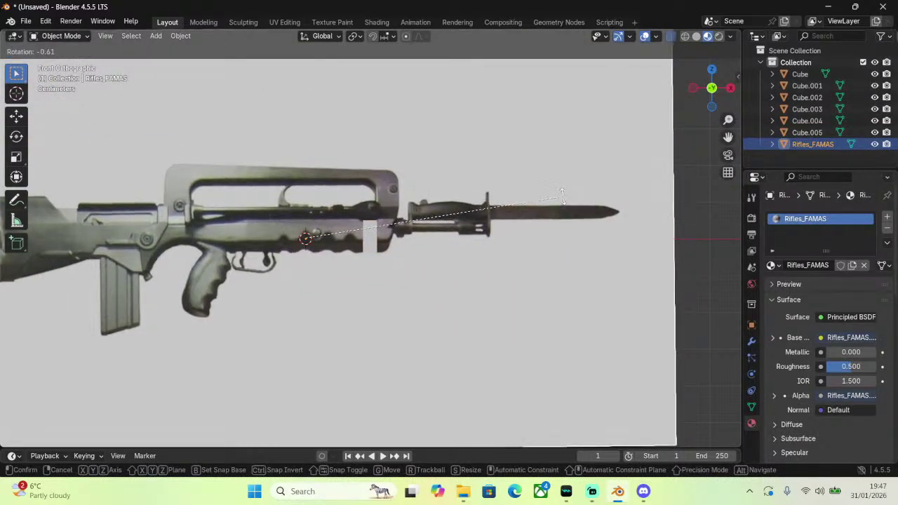
click(563, 201)
scroll(441, 197, up, 10)
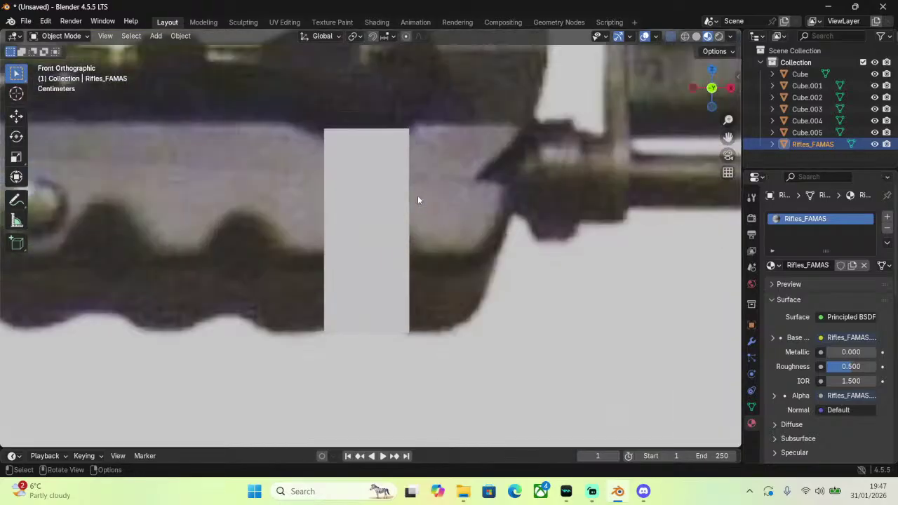
Try duplicating the handguard strip and moving the copy about -0.063 m along X to the next groove.
click(375, 204)
scroll(376, 209, up, 2)
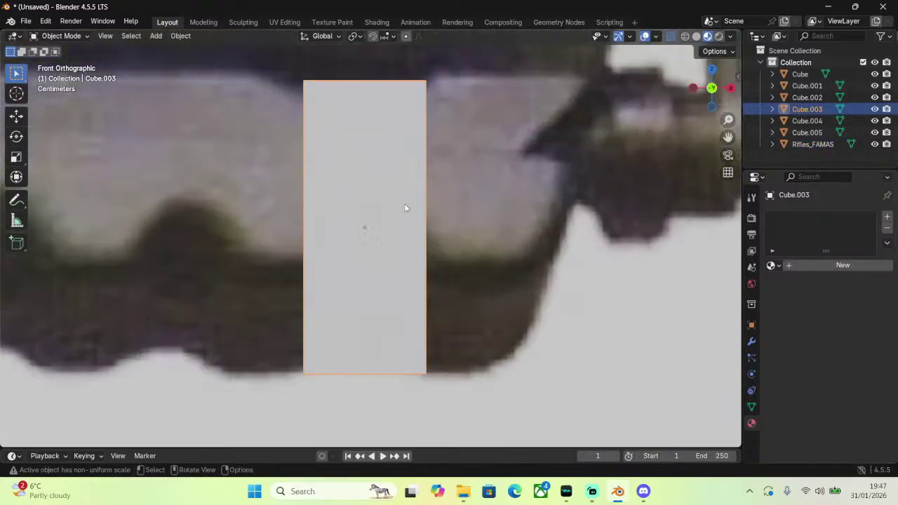
scroll(405, 208, down, 3)
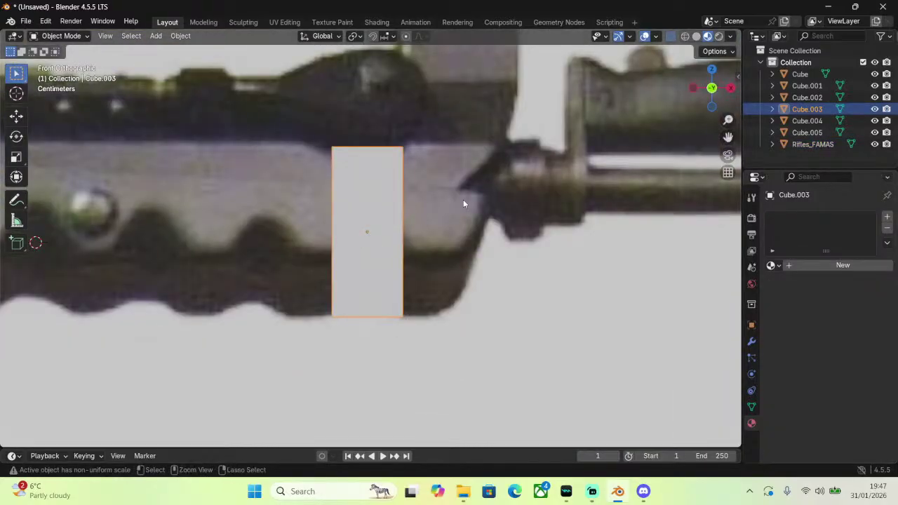
key(shift+d)
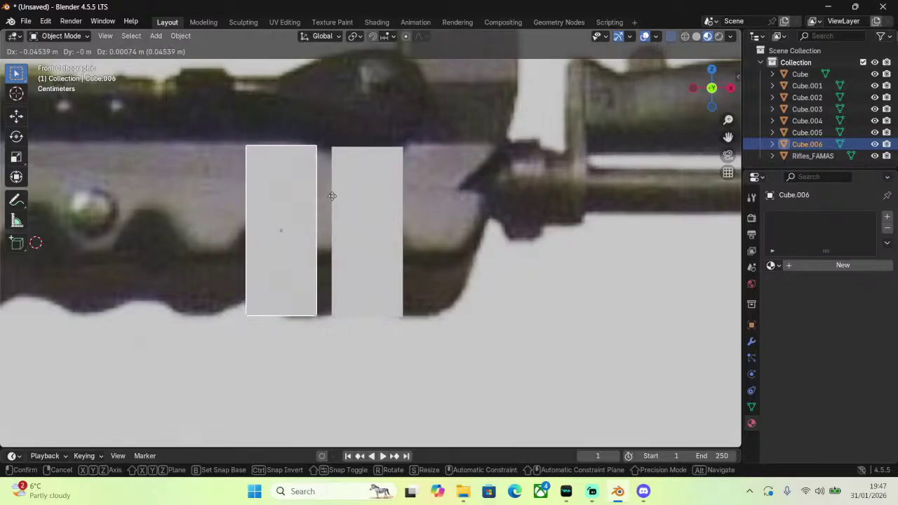
key(x)
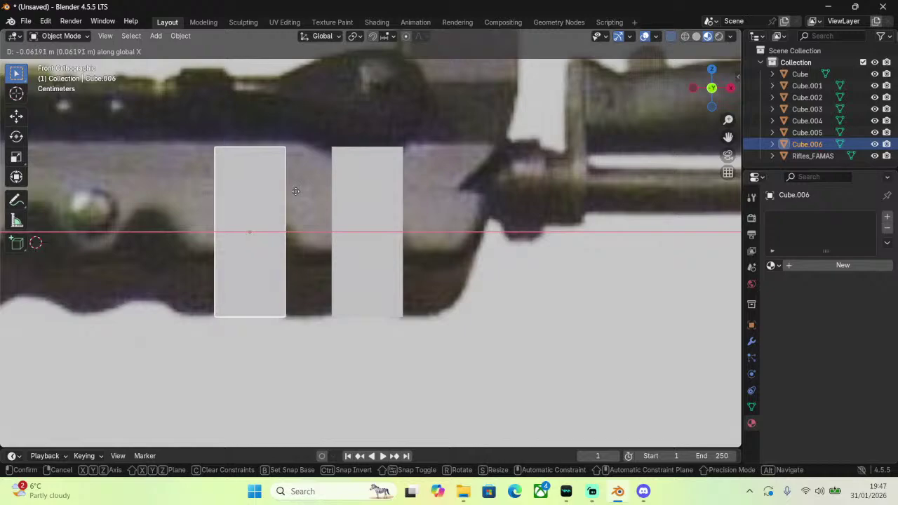
click(322, 194)
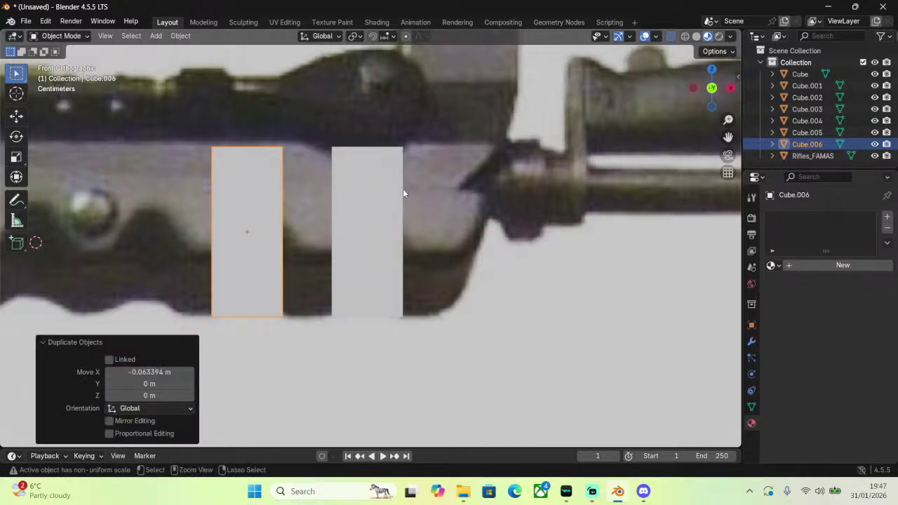
Try adding another strip copy about -0.056 m further along X over the handguard.
key(shift+d)
key(Escape)
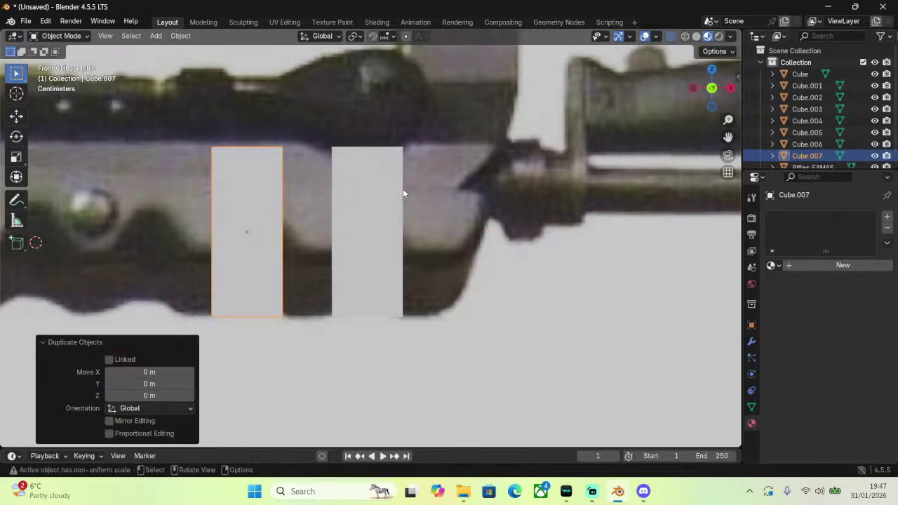
key(g)
key(x)
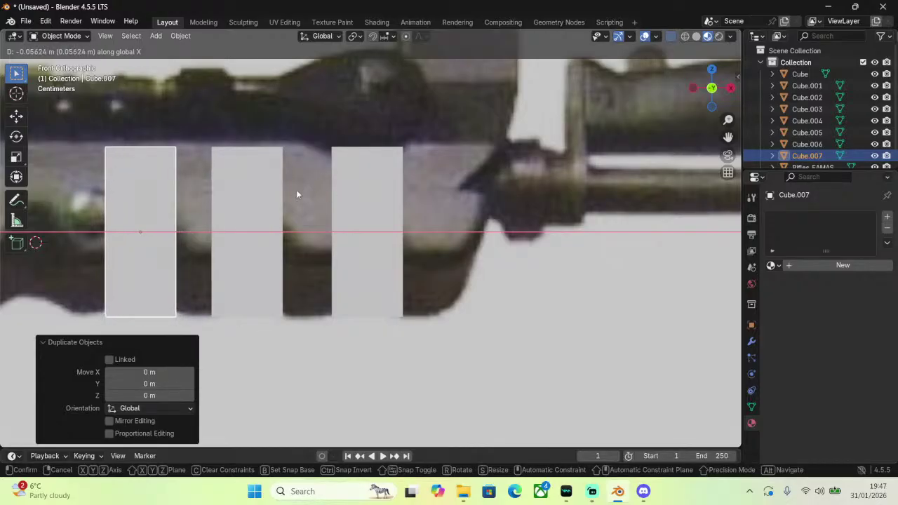
click(296, 189)
Rotate the reference image by another -0.388° in the front view.
click(461, 196)
key(r)
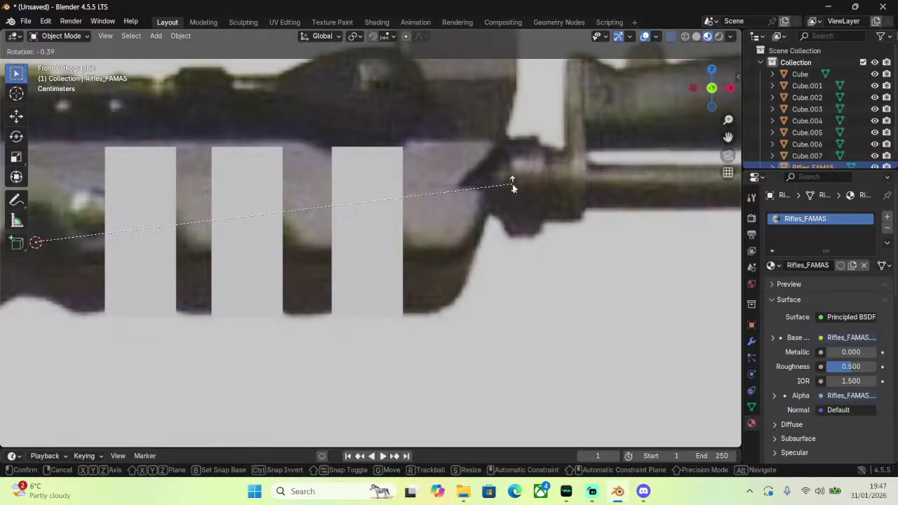
click(512, 186)
scroll(281, 185, down, 12)
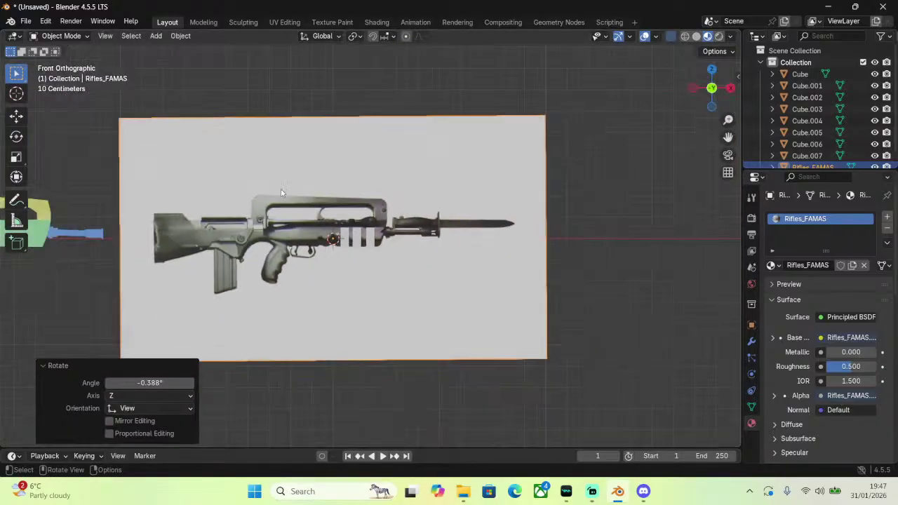
ctrl+middle_drag(615, 197, 614, 143)
scroll(357, 191, up, 6)
Delete the two duplicated strips from the handguard.
click(349, 205)
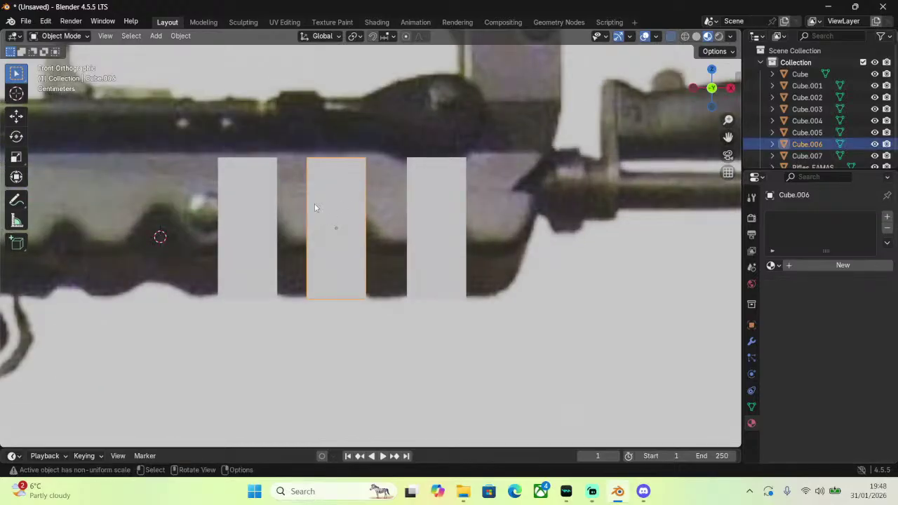
click(225, 208)
right_click(242, 206)
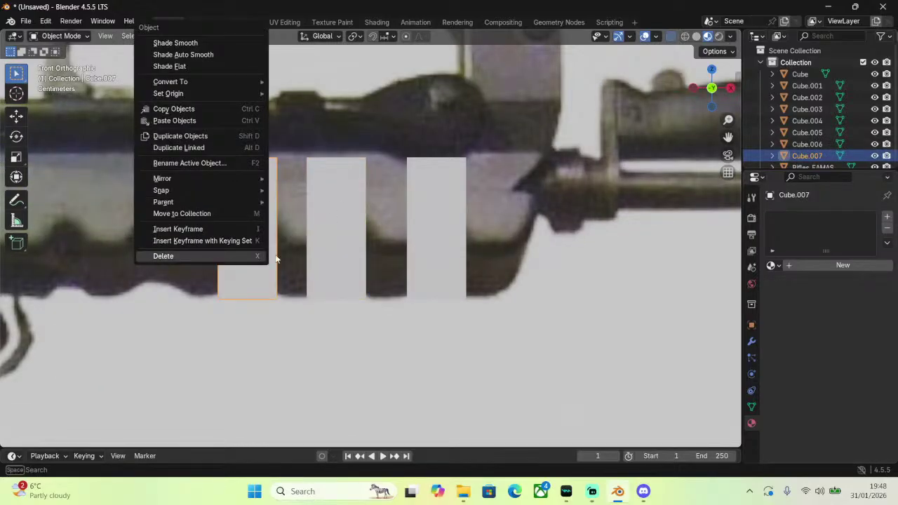
click(211, 257)
click(322, 242)
right_click(322, 243)
click(304, 256)
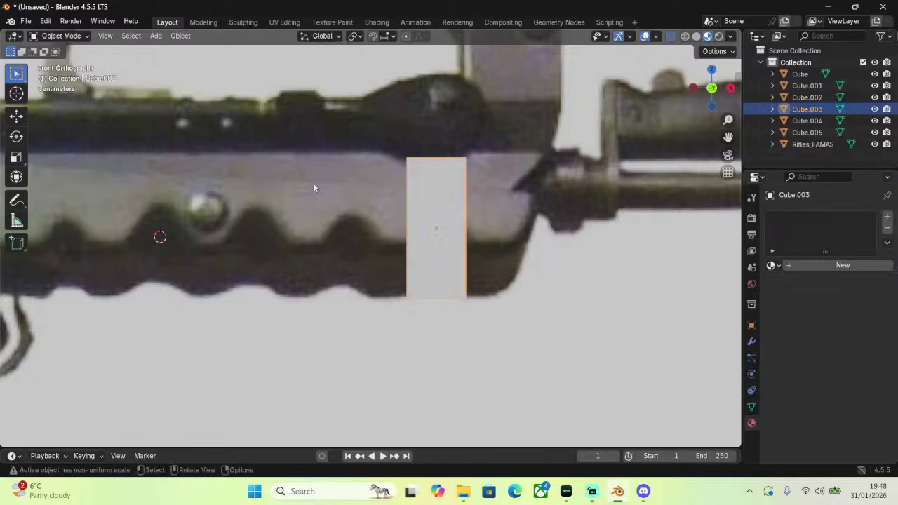
Enter Edit Mode on the remaining handguard strip and add one centred vertical loop cut.
click(61, 36)
click(56, 61)
scroll(556, 160, up, 2)
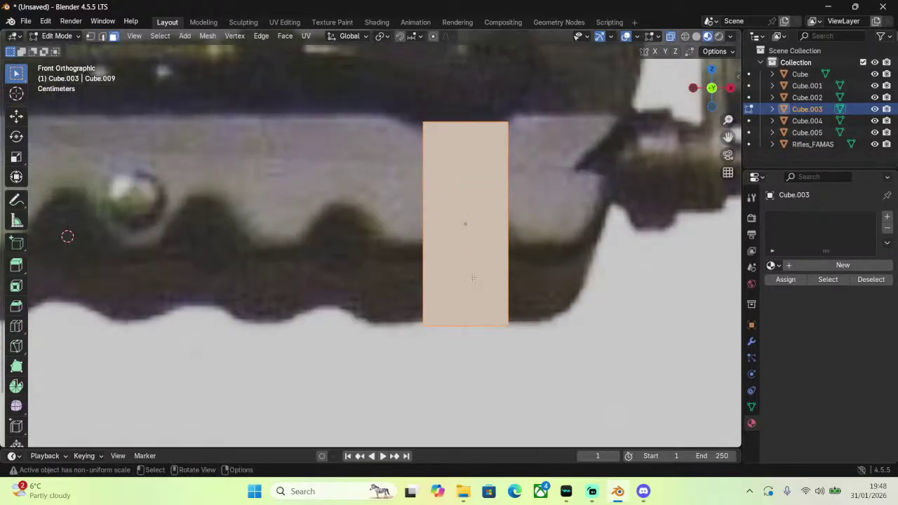
key(ctrl+r)
click(459, 307)
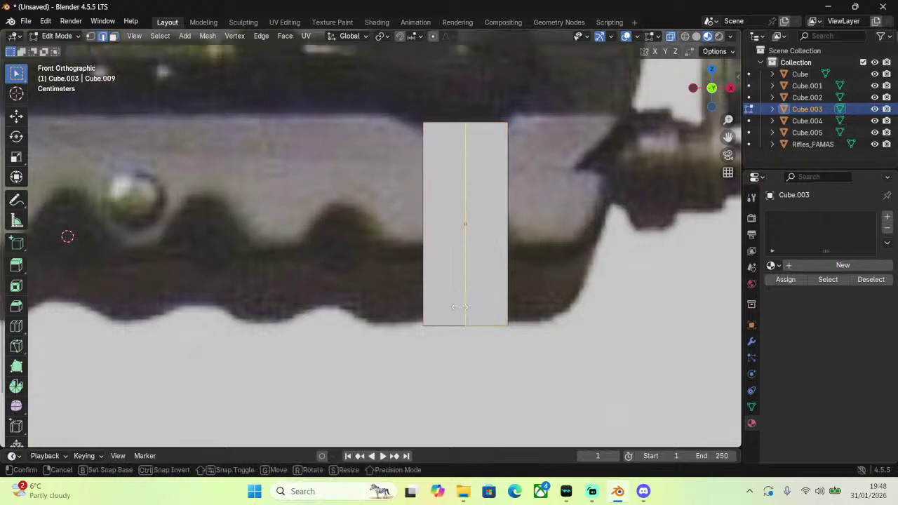
click(460, 307)
Move the strip's bottom middle vertices up about 0.0066 m along Z to form the handguard's lower notch.
click(81, 35)
click(99, 37)
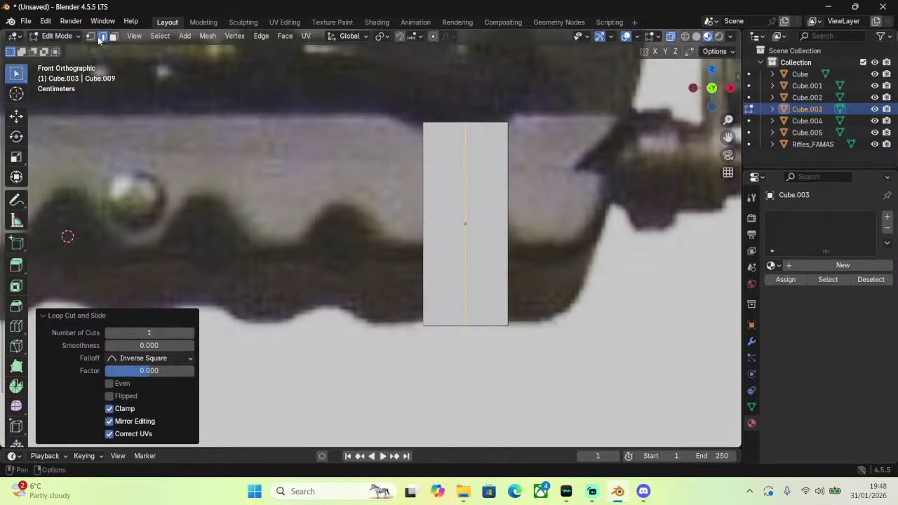
click(91, 37)
key(alt+z)
drag(458, 338, 484, 307)
click(707, 36)
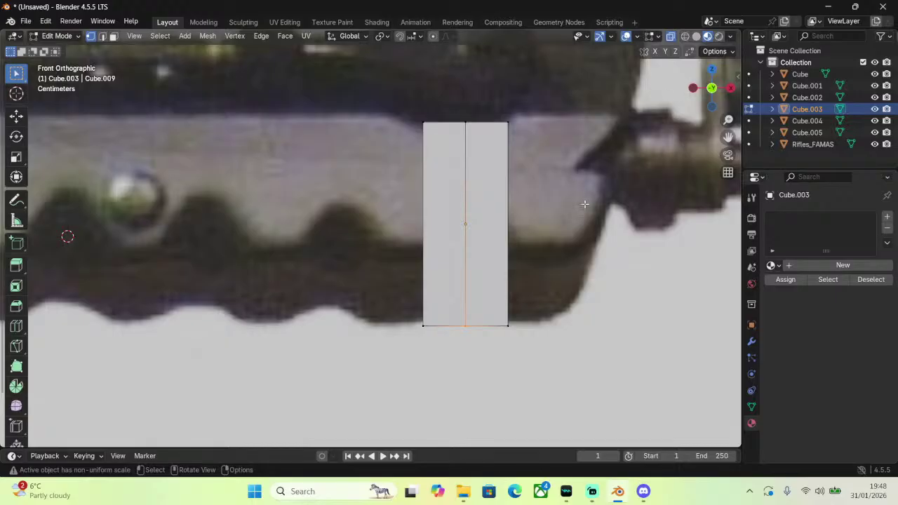
key(g)
key(z)
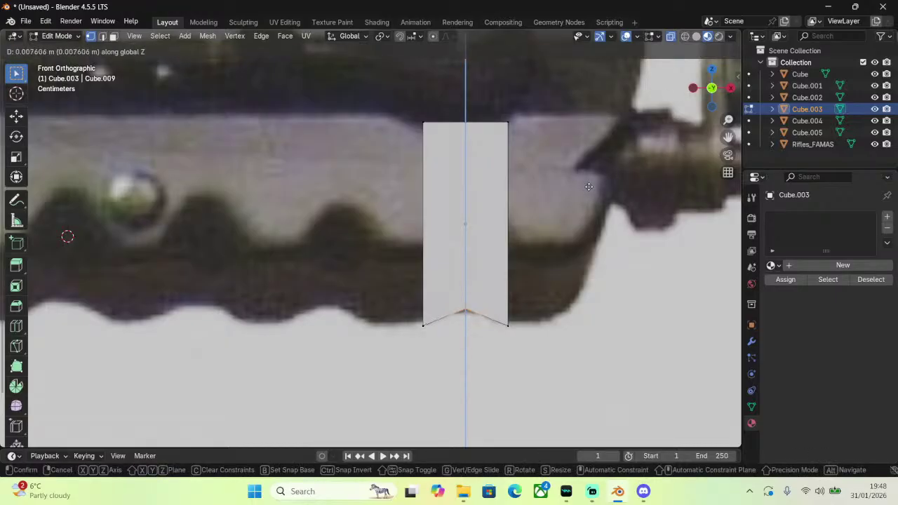
click(580, 195)
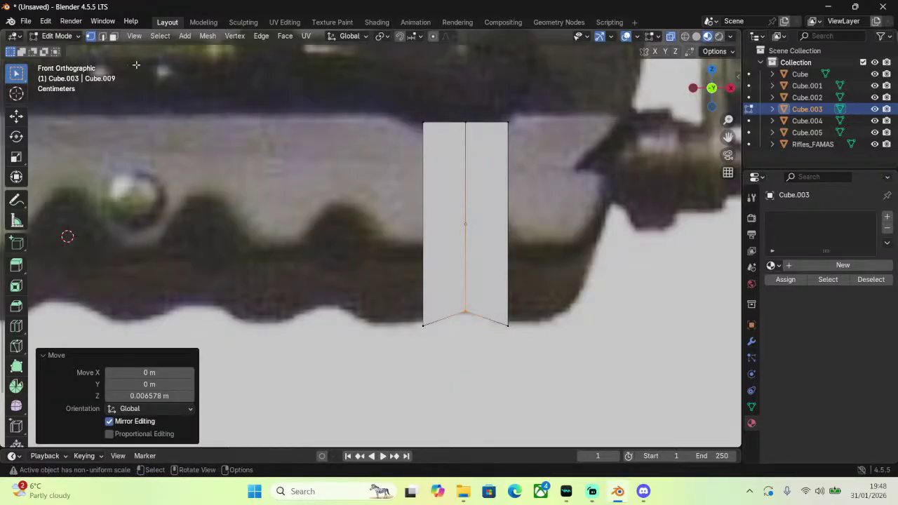
Extrude the strip's muzzle-side face about 0.019 m toward the handguard's front end.
click(113, 36)
middle_drag(224, 210, 510, 220)
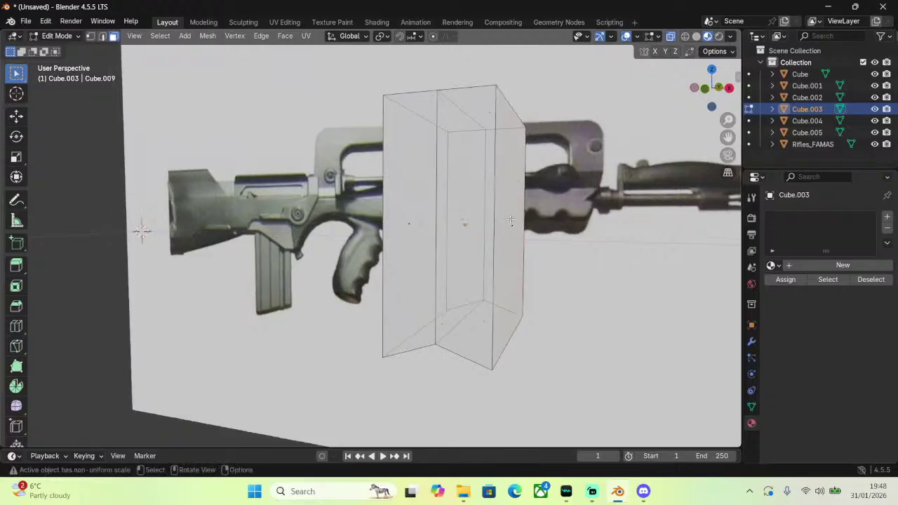
click(551, 203)
click(694, 88)
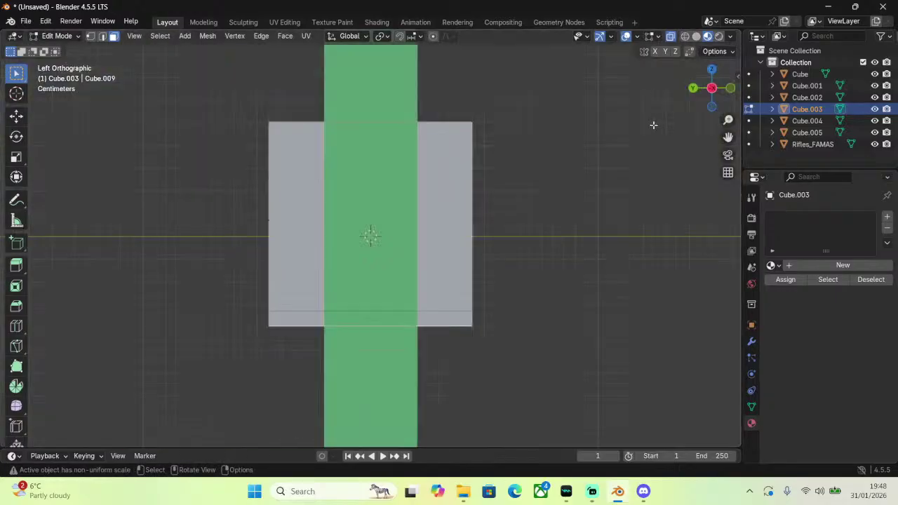
click(693, 88)
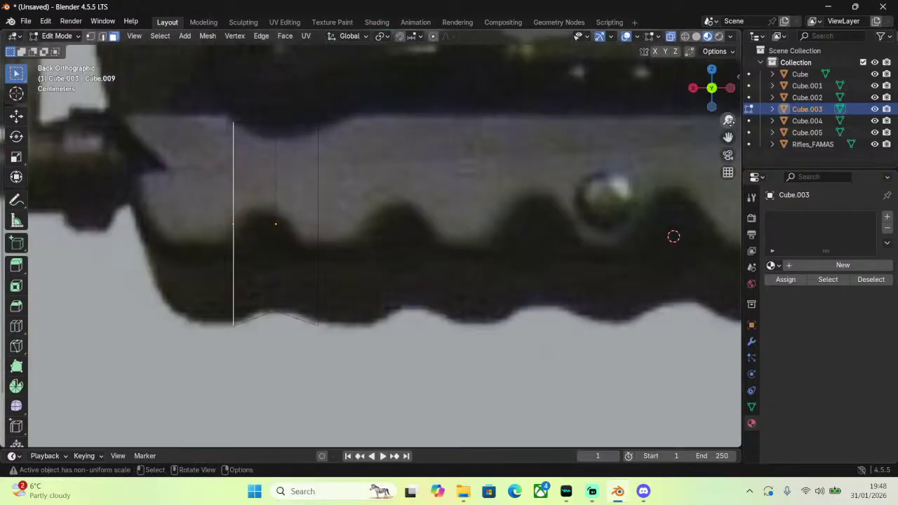
click(694, 87)
click(693, 88)
drag(727, 136, 718, 137)
key(e)
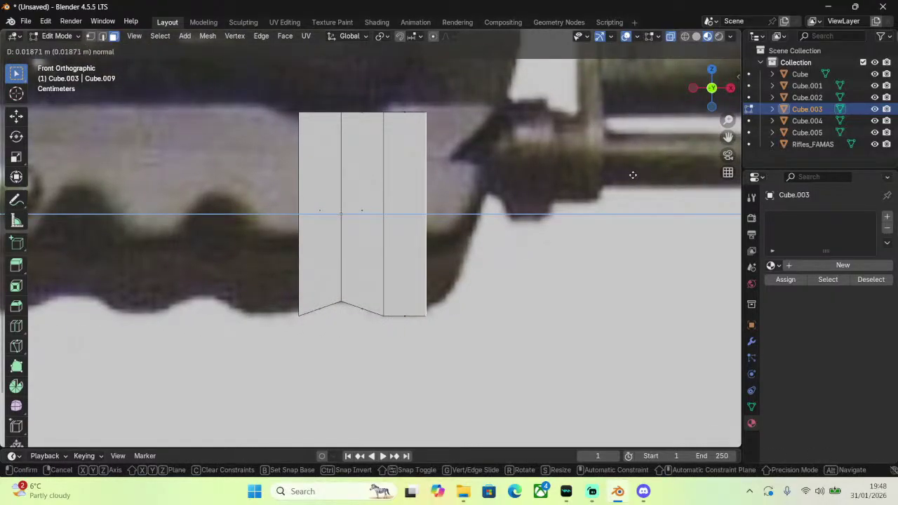
click(633, 174)
Select the strip's top faces and raise them about 0.0038 m along Z to the handguard's upper edge.
middle_drag(402, 97, 375, 110)
click(376, 110)
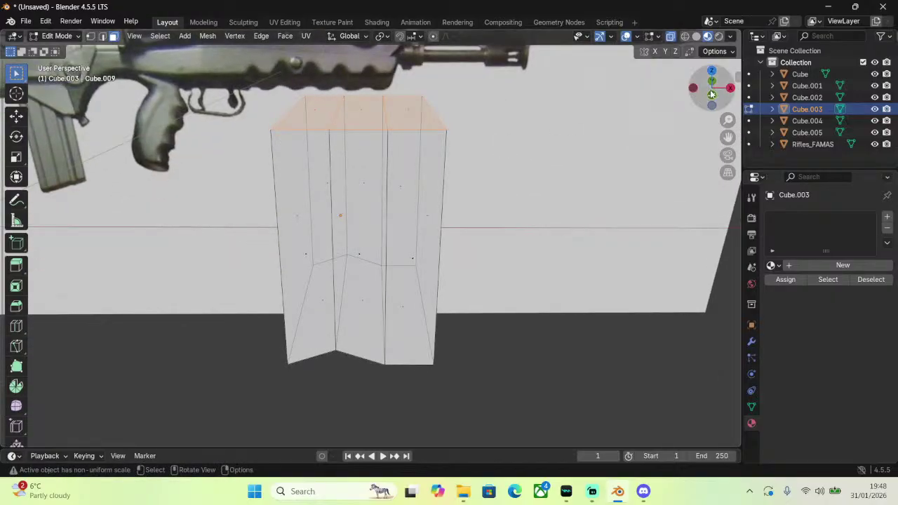
click(712, 95)
scroll(525, 140, down, 4)
key(e)
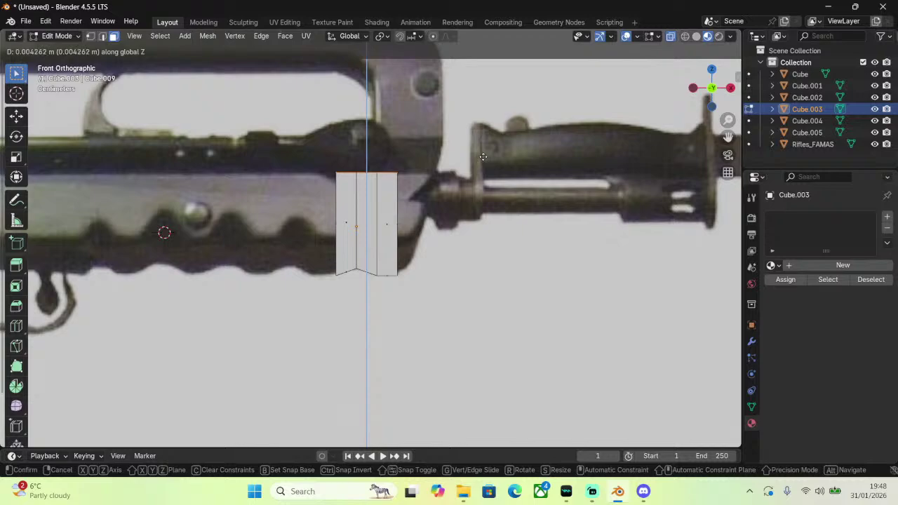
click(258, 157)
scroll(379, 160, up, 2)
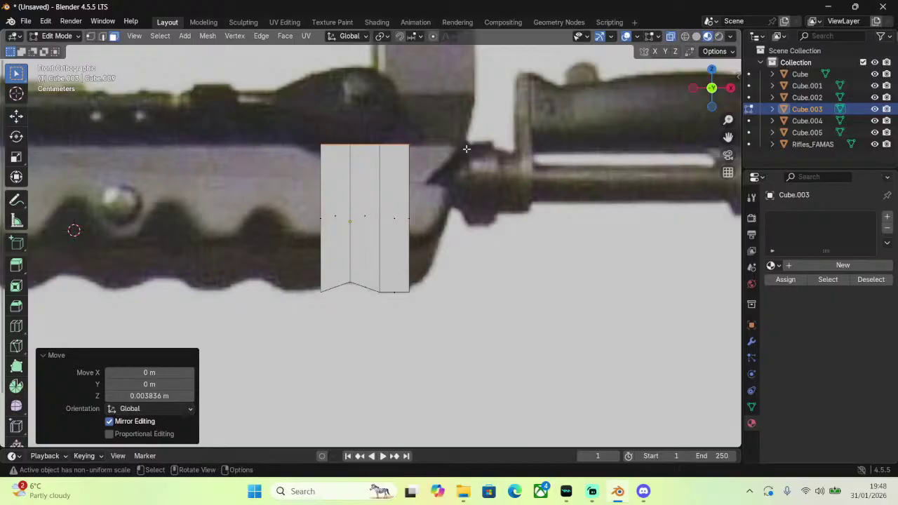
Lower the block's top faces by about 0.0009 m along Z and select the block's front end face.
key(g)
key(z)
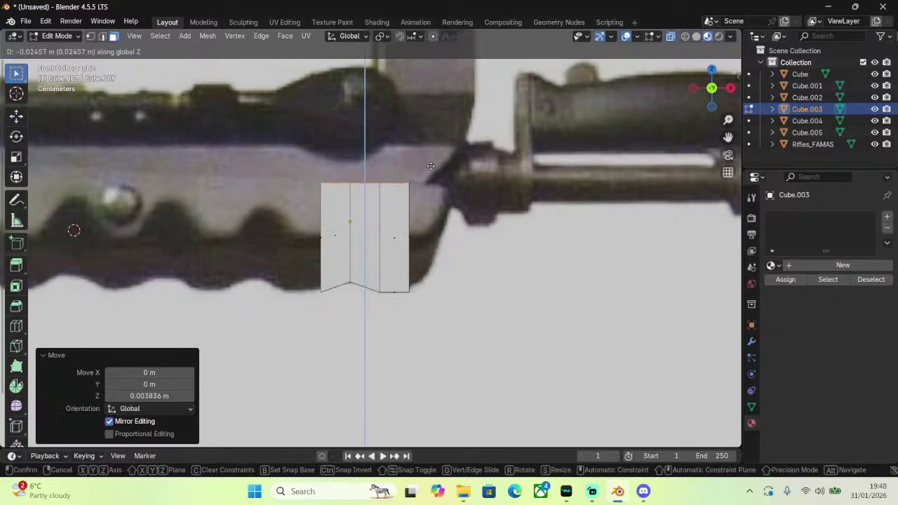
click(437, 130)
scroll(454, 134, up, 1)
middle_drag(500, 158, 417, 192)
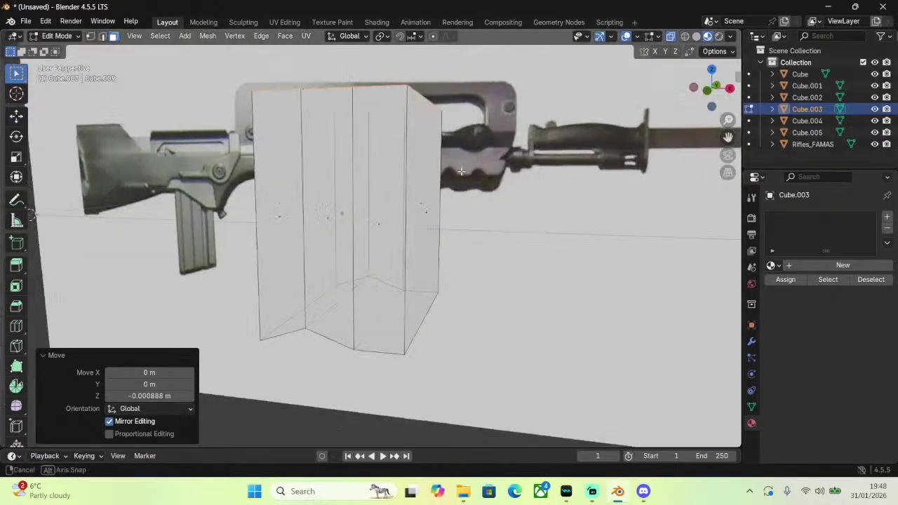
click(426, 206)
click(708, 96)
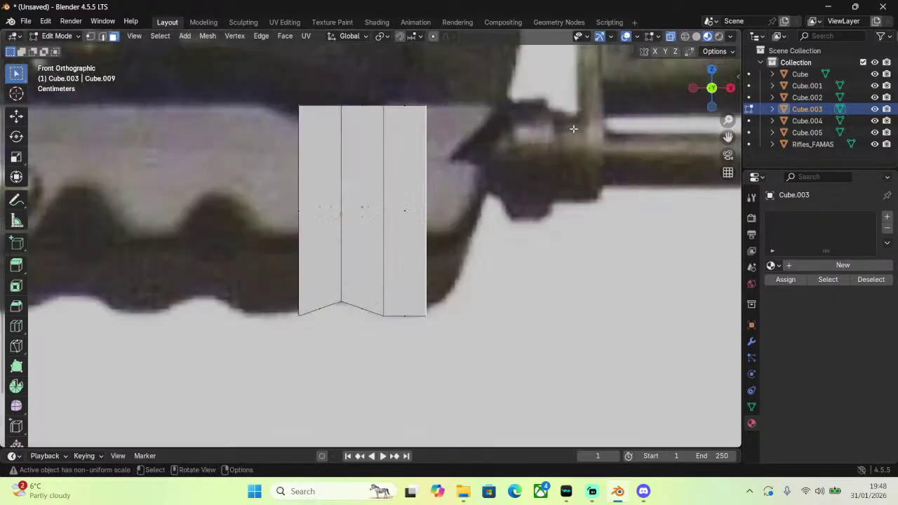
Try to extrude the front end face about 0.03 m and rotate it about 13.4° to follow the handguard's sloped front.
key(e)
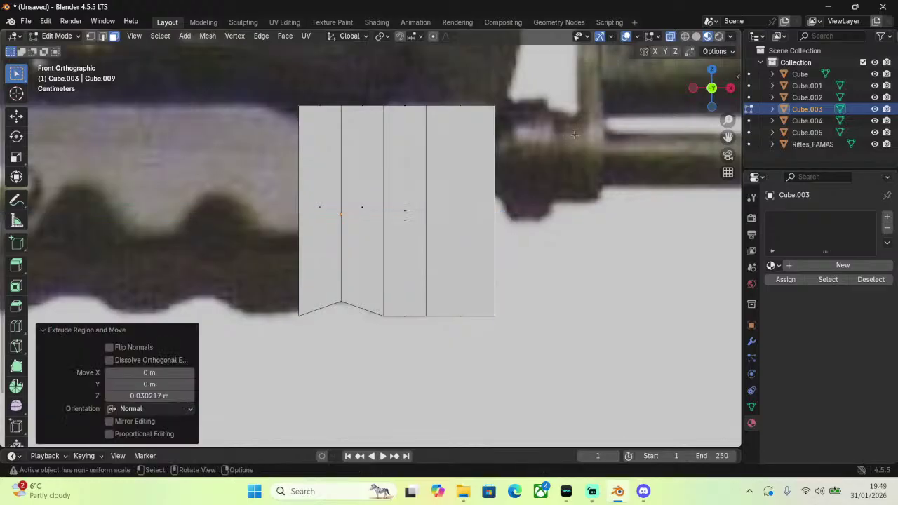
click(579, 137)
key(r)
click(559, 131)
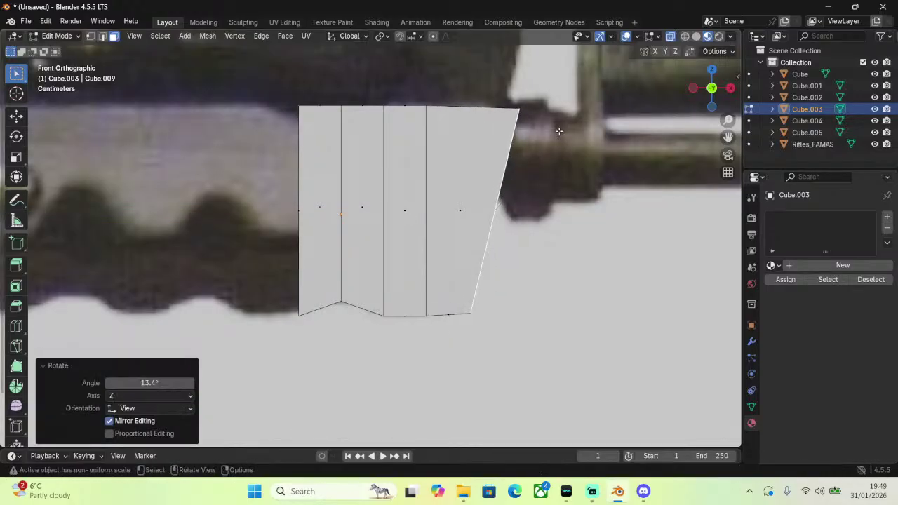
key(ctrl+z)
key(ctrl+z)
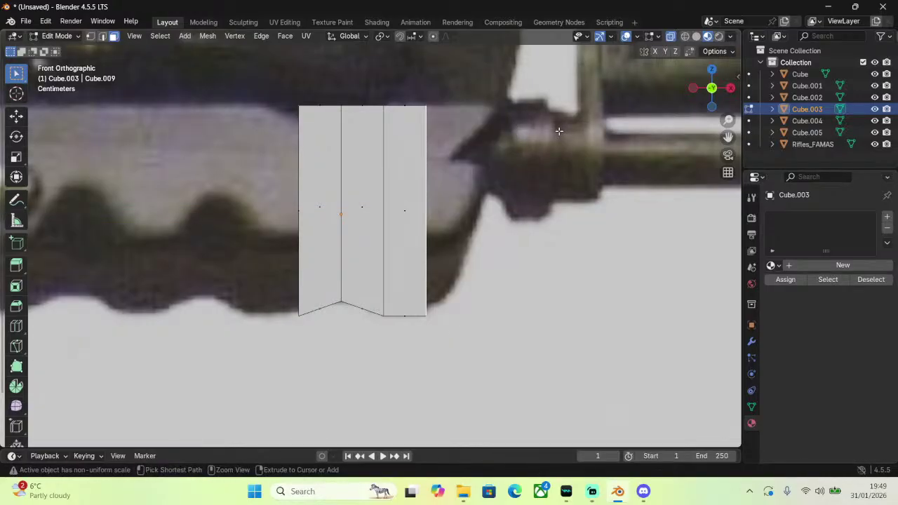
middle_drag(479, 126, 465, 124)
key(e)
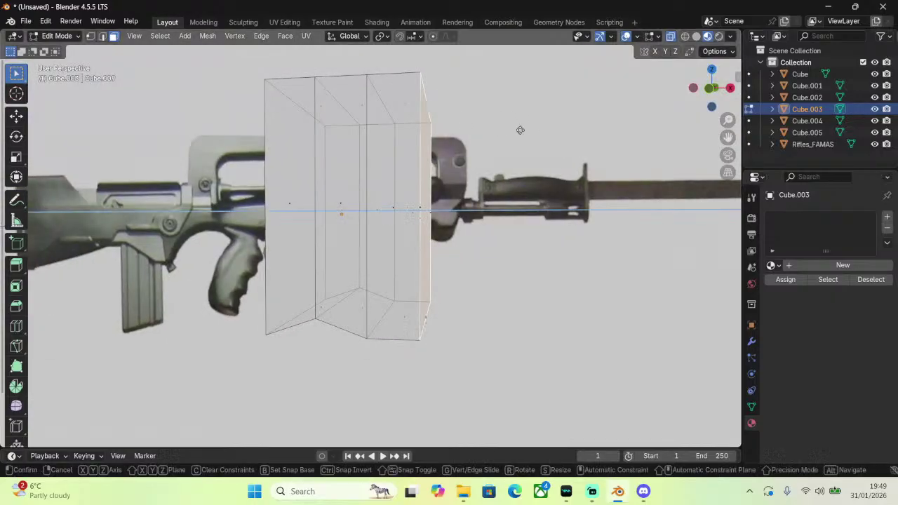
right_click(528, 130)
click(712, 89)
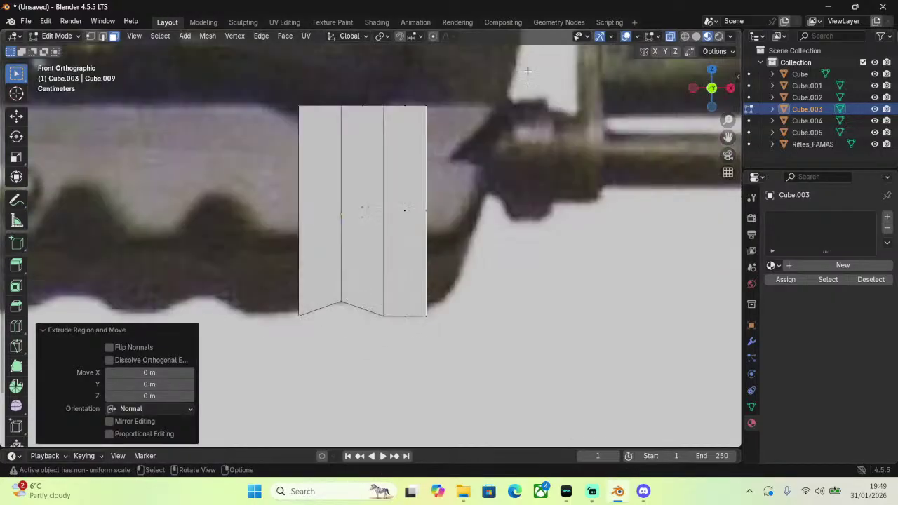
Extrude the front end's vertices along X out to the upper front tip of the handguard in the reference image.
click(91, 35)
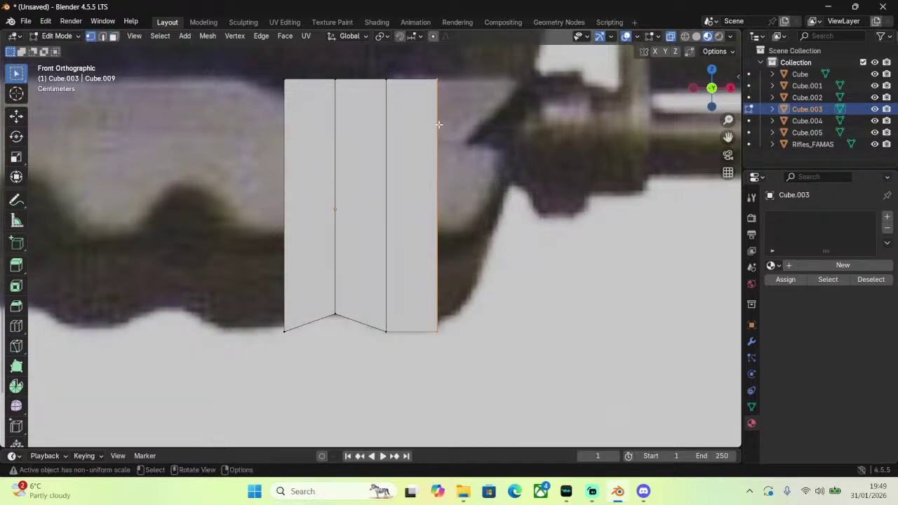
key(e)
key(x)
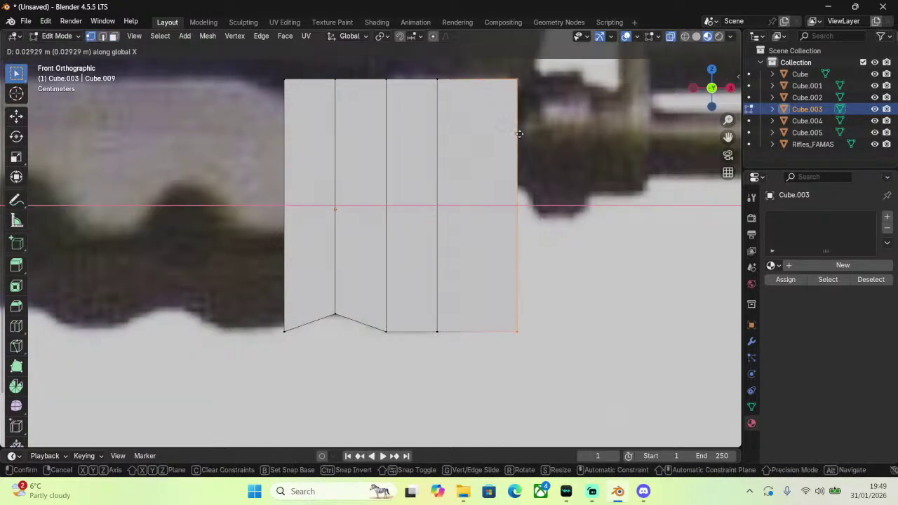
click(534, 134)
Delete the lower vertices of the newly extruded front section.
drag(574, 279, 433, 422)
right_click(490, 439)
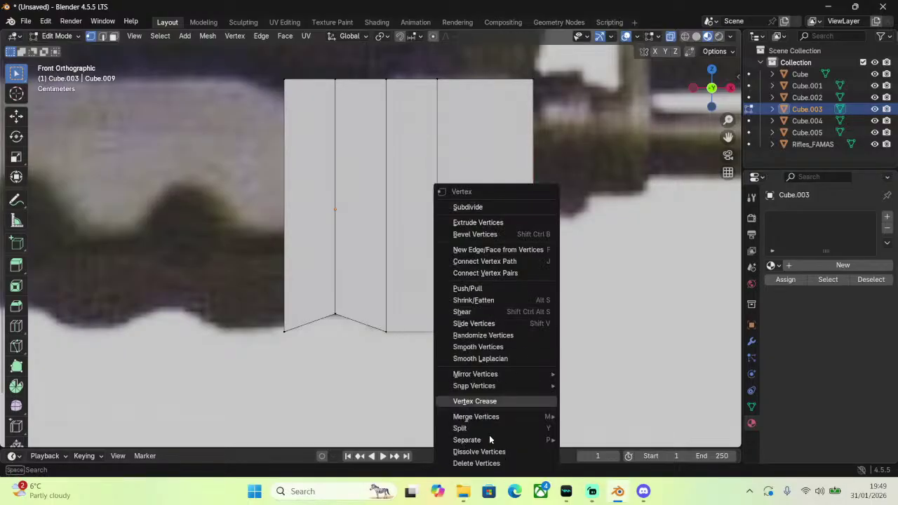
click(479, 463)
Create a triangular side face between the upper front tip, the adjacent top vertex and the lower front corner.
key(b)
drag(578, 76, 693, 271)
middle_drag(491, 245, 443, 191)
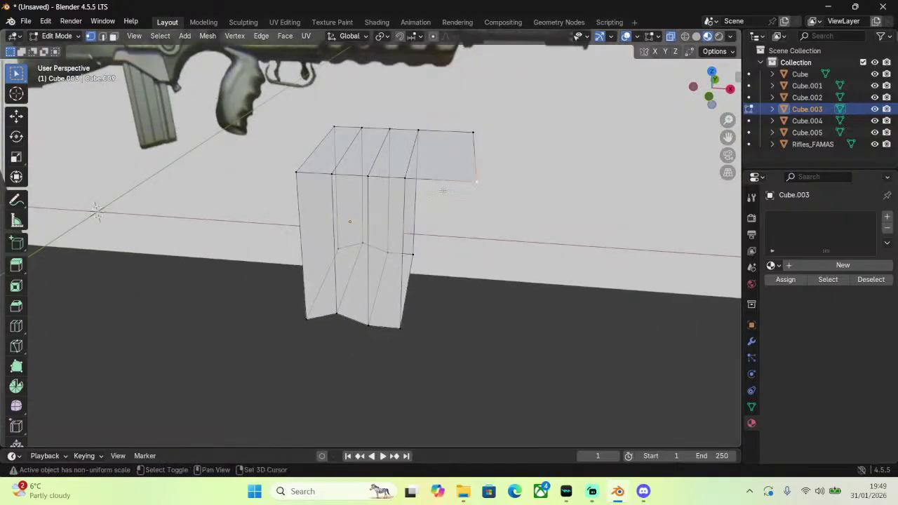
shift+click(395, 183)
shift+click(397, 324)
key(ctrl+v)
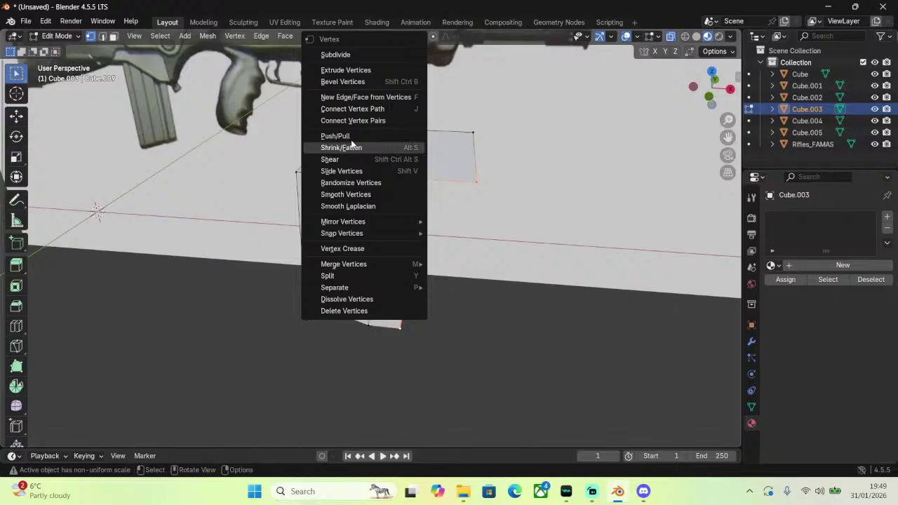
click(366, 97)
Fill the sloped front face between the two lower front corners and the two upper tip vertices.
middle_drag(392, 231, 363, 218)
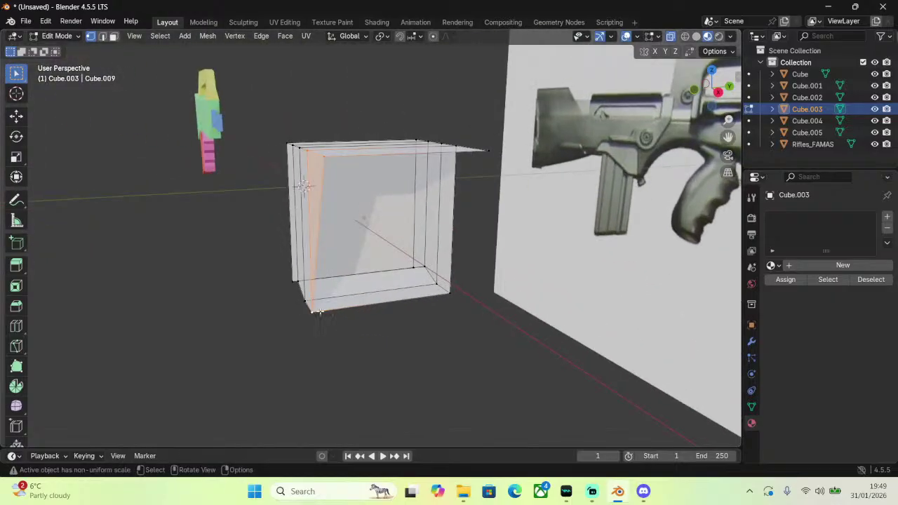
click(314, 311)
shift+click(452, 289)
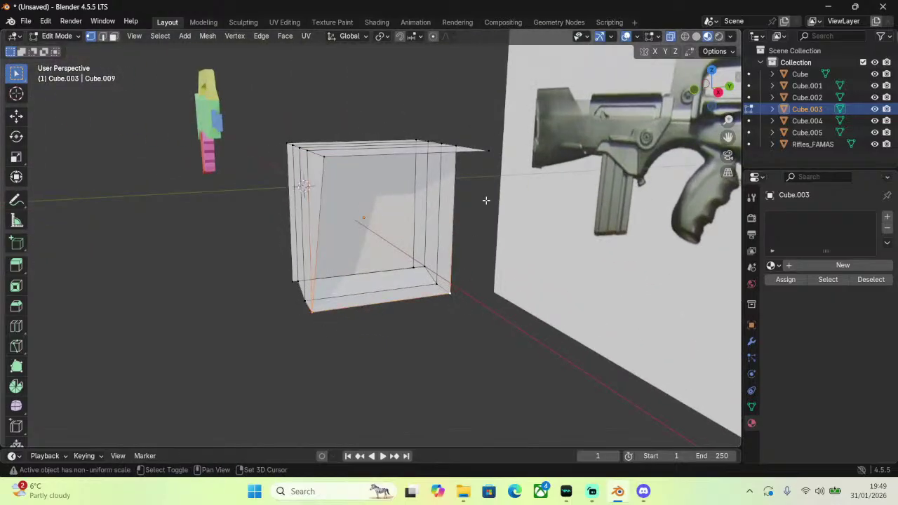
shift+click(492, 150)
key(f)
middle_drag(491, 150, 285, 211)
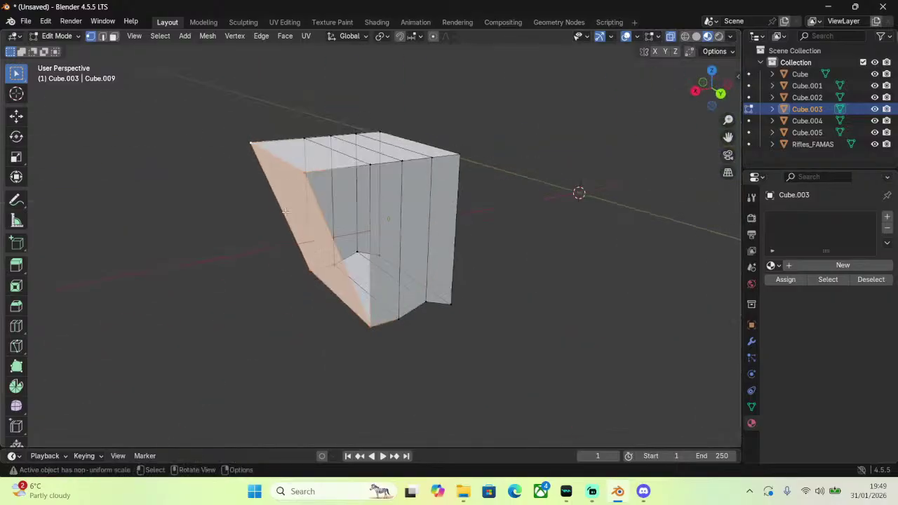
Try to fill the opposite side opening by adding its top vertex to the sloped face's selected vertices.
shift+click(369, 326)
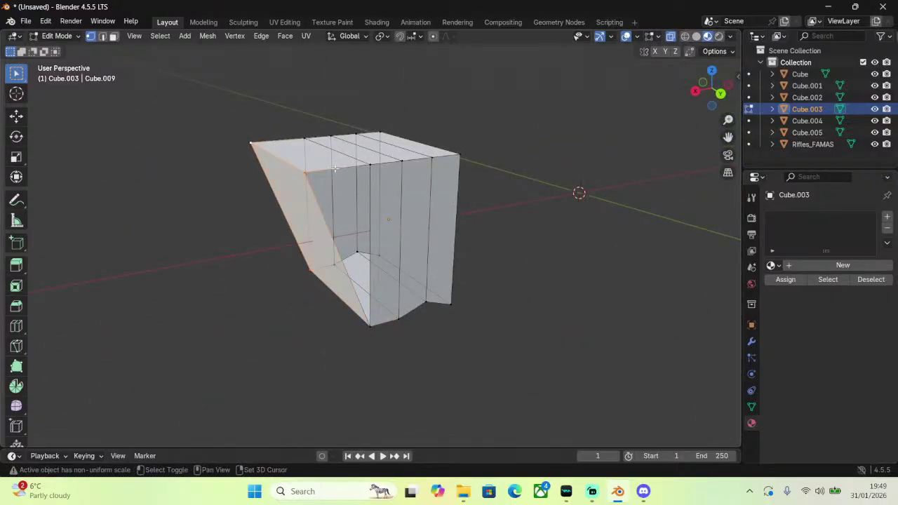
shift+click(369, 164)
key(f)
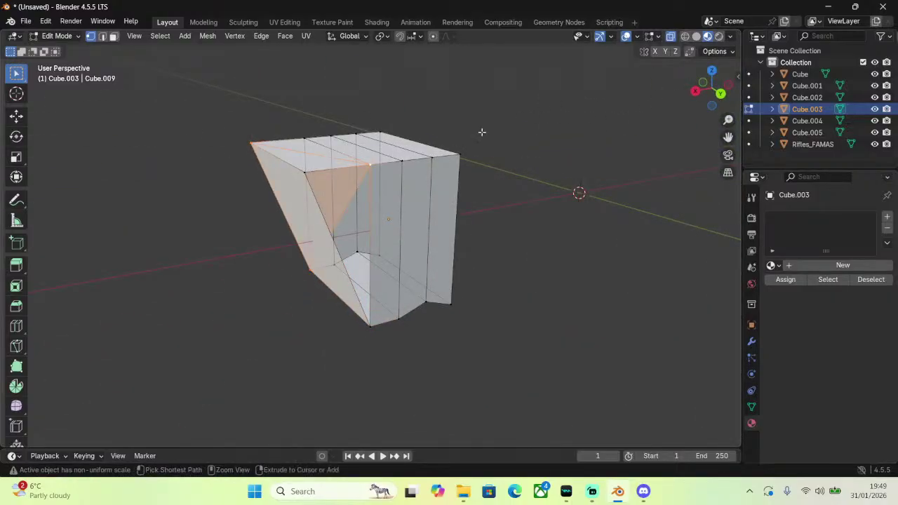
key(ctrl+z)
Create the opposite triangular side face from the lower corner, upper tip and adjacent top vertices, and return to the front view.
click(369, 327)
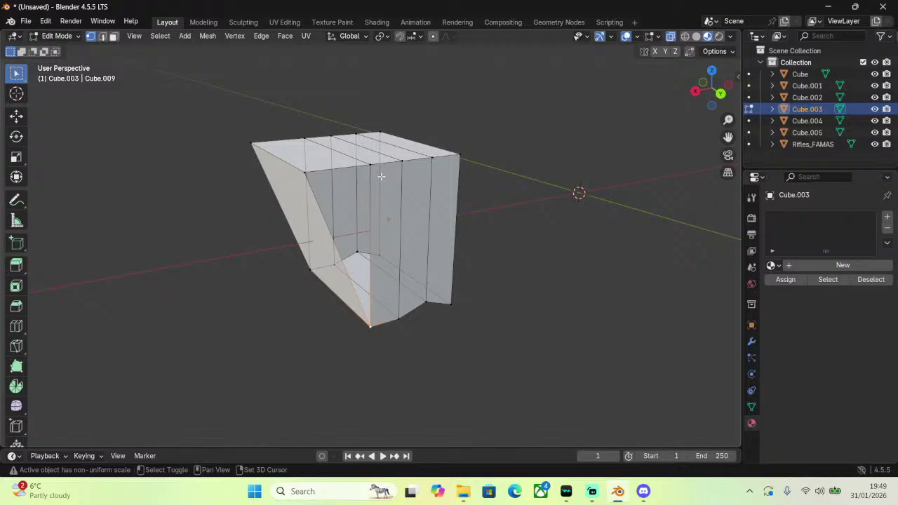
shift+click(305, 172)
shift+click(370, 164)
key(f)
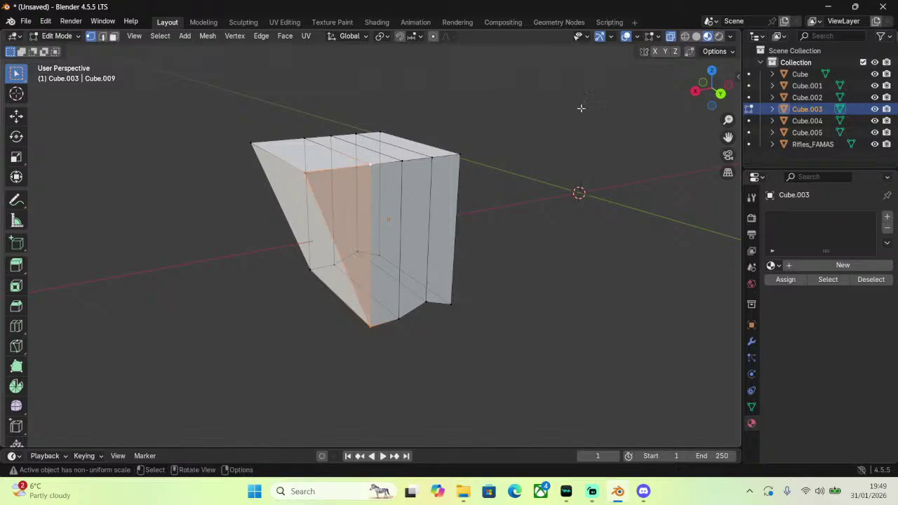
click(701, 84)
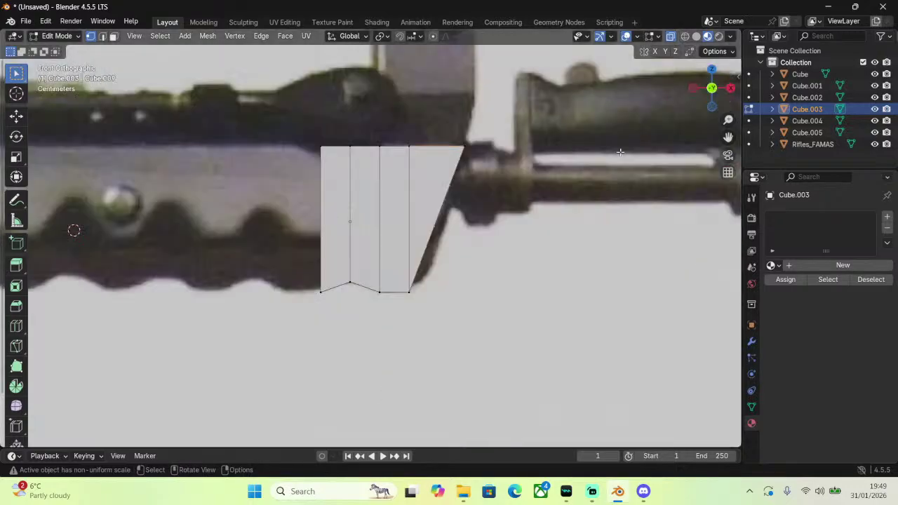
scroll(495, 239, up, 2)
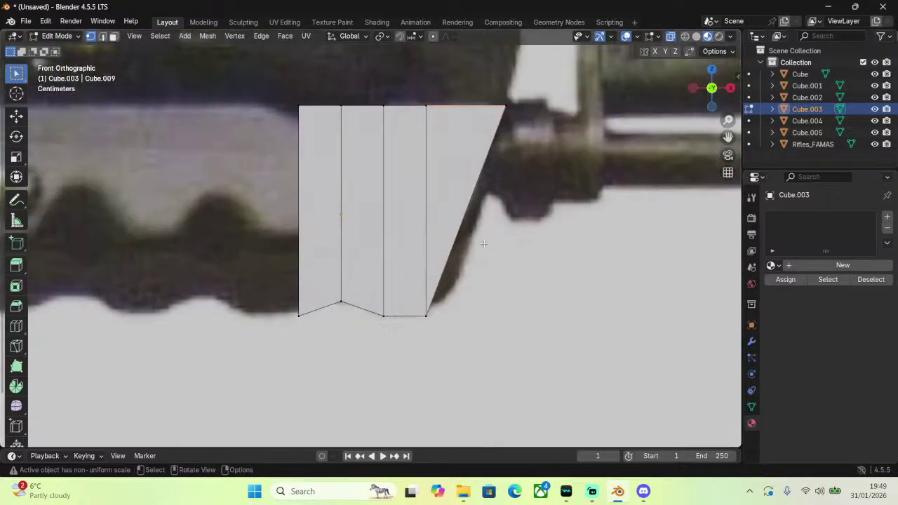
Try to move the block's lower front corner slightly up and back toward the handguard's outline.
click(447, 301)
key(g)
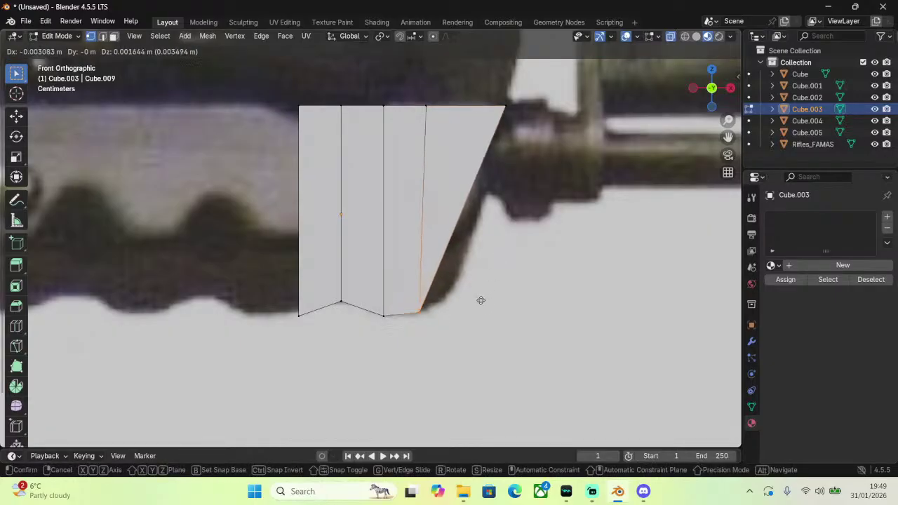
click(485, 297)
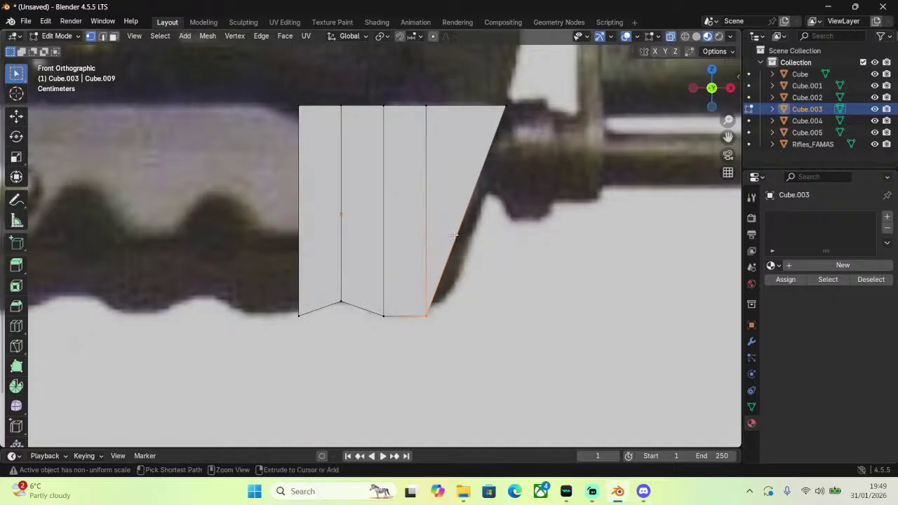
Add one loop cut across the sloped front face and slide it toward the lower end with a factor of 0.593.
key(ctrl+r)
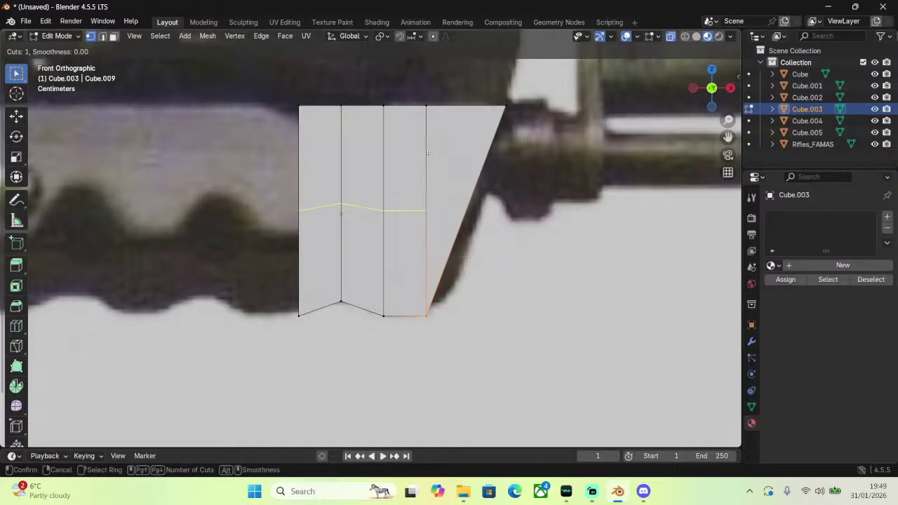
click(470, 204)
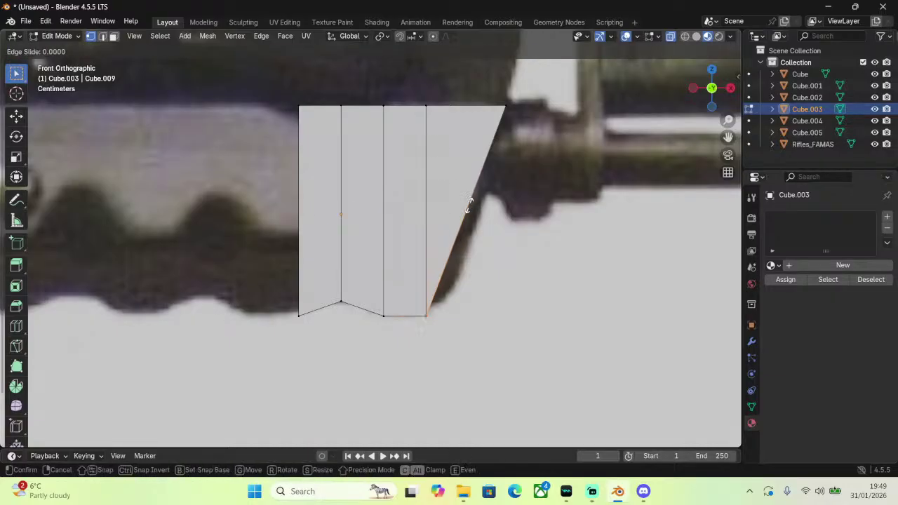
click(472, 275)
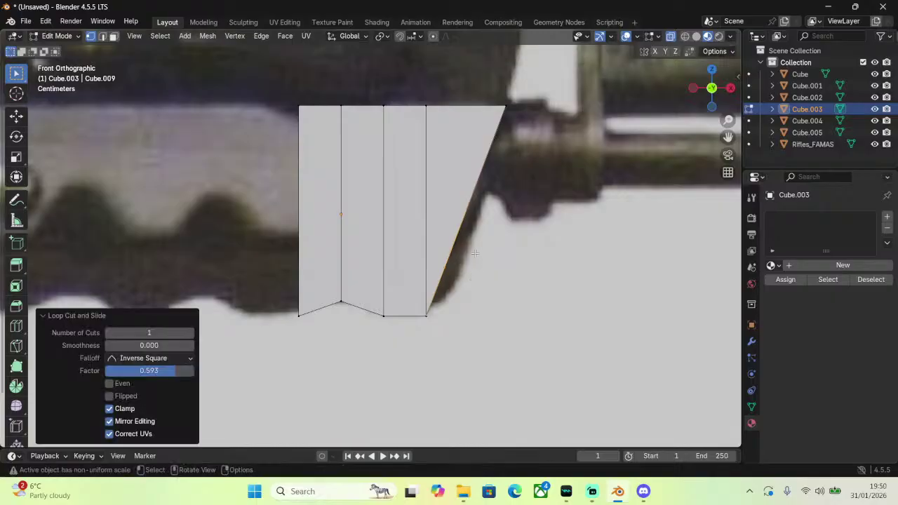
Move the new cut about 0.0058 m along X and -0.0062 m along Z onto the handguard's curved front outline.
middle_drag(473, 275, 491, 316)
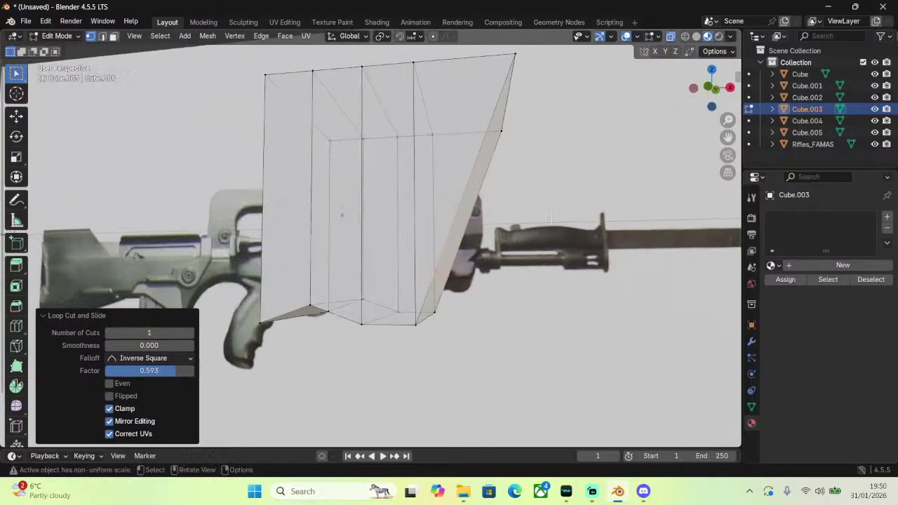
click(708, 86)
key(g)
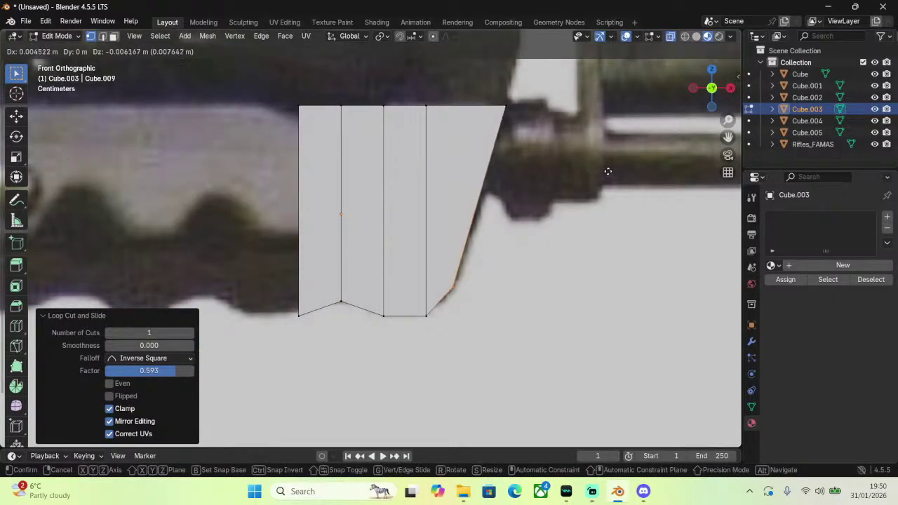
click(501, 275)
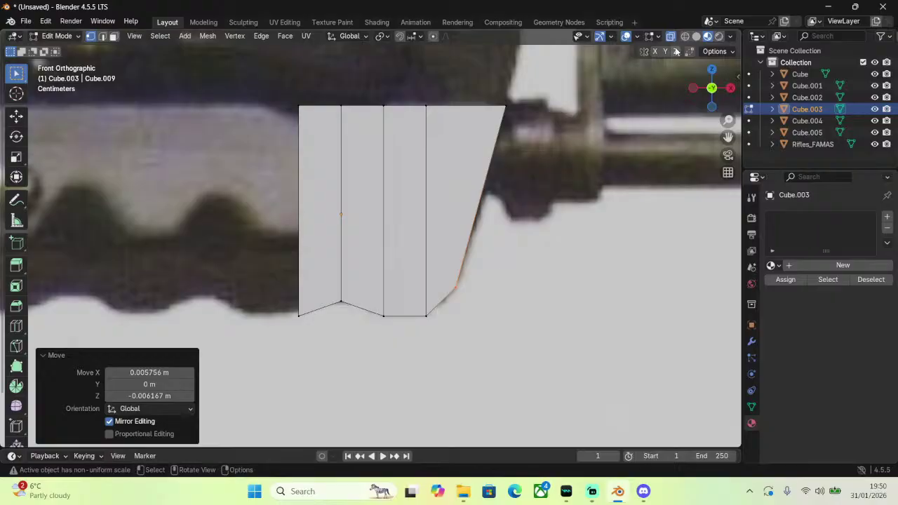
Move the block's lower front corner up about 0.0031 m along Z to round off the bottom outline.
key(shift+z)
click(423, 327)
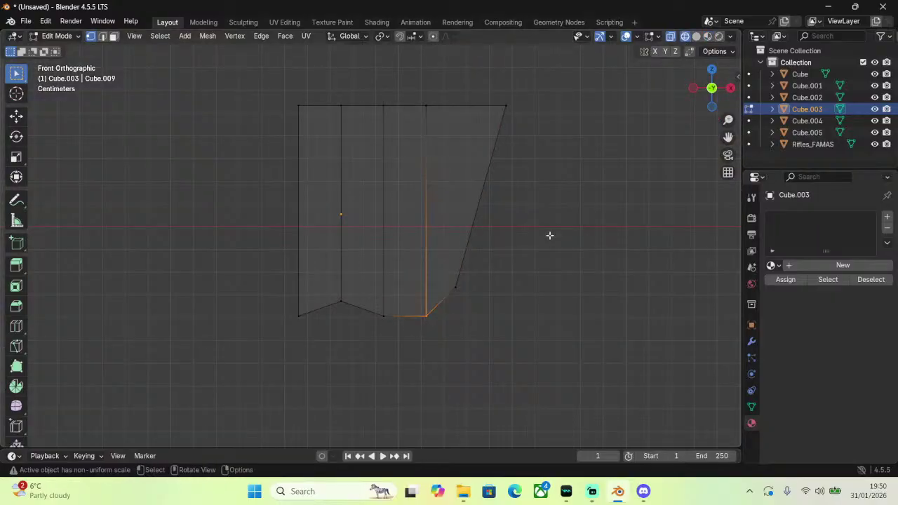
click(707, 35)
key(g)
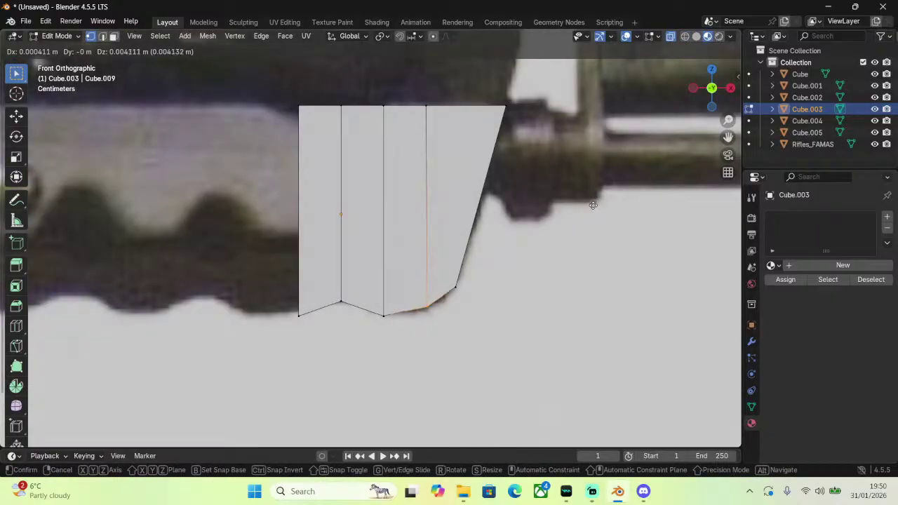
click(593, 205)
Compare the reshaped front section with the whole rifle reference, ending in the back view.
scroll(593, 206, down, 5)
scroll(593, 206, down, 2)
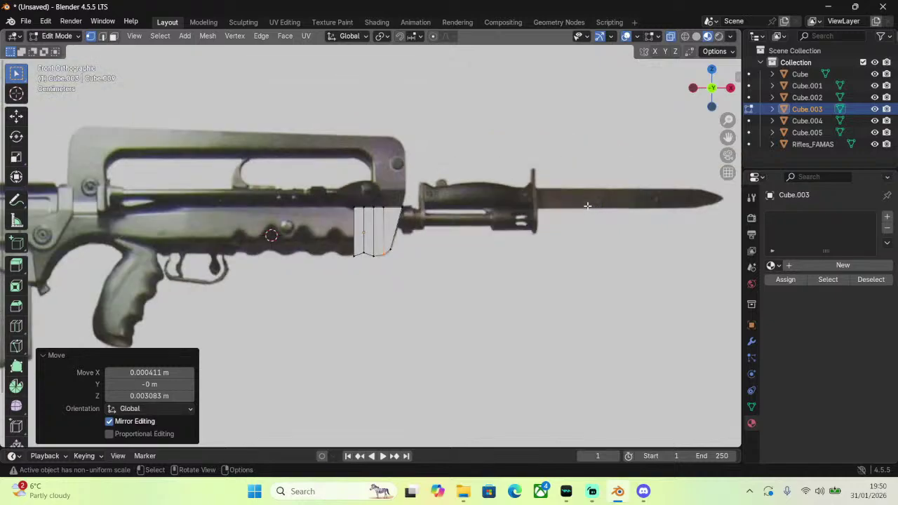
middle_drag(428, 208, 484, 184)
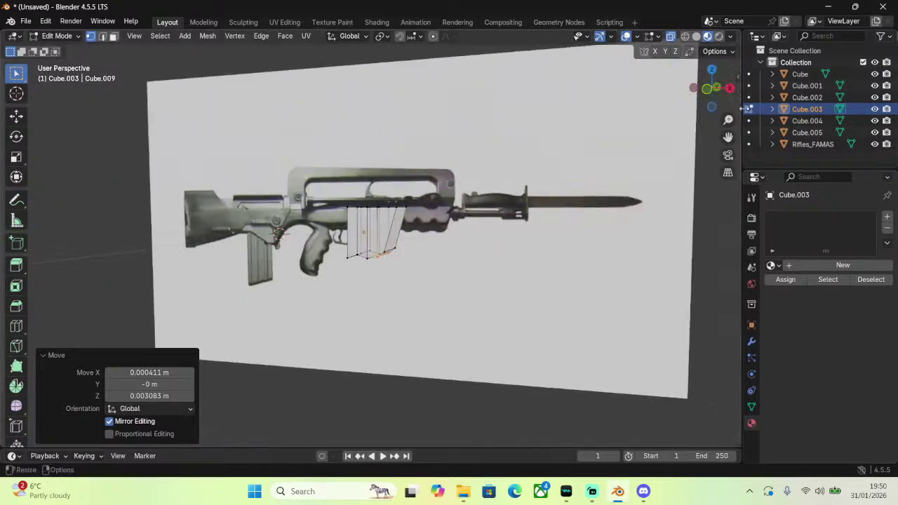
click(693, 89)
click(693, 88)
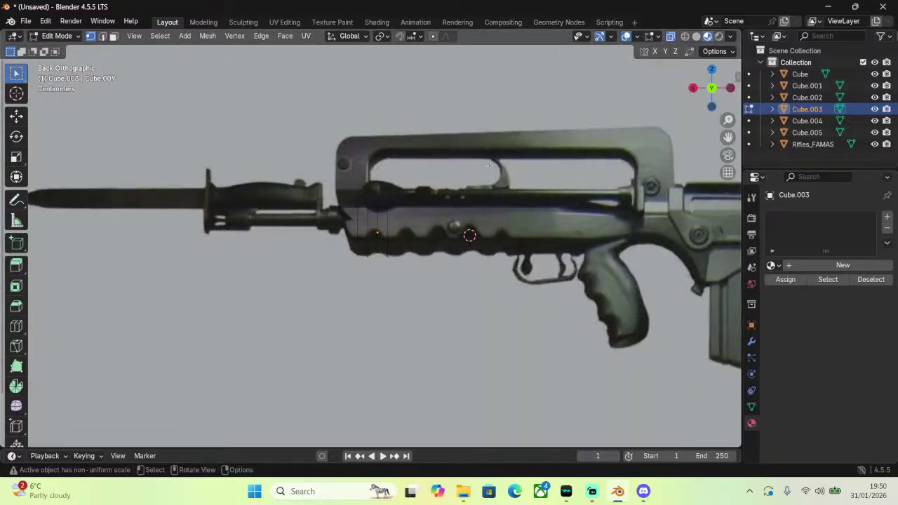
Raise the block's entire lower outline 0.037 m along Z to the lower edge of the handguard's grey panel.
click(695, 90)
click(694, 88)
scroll(477, 194, up, 5)
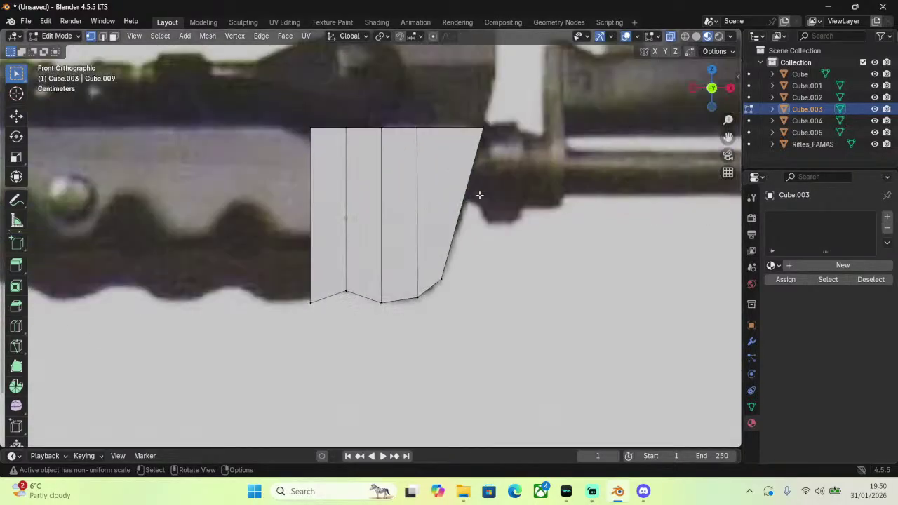
click(696, 37)
drag(277, 224, 469, 354)
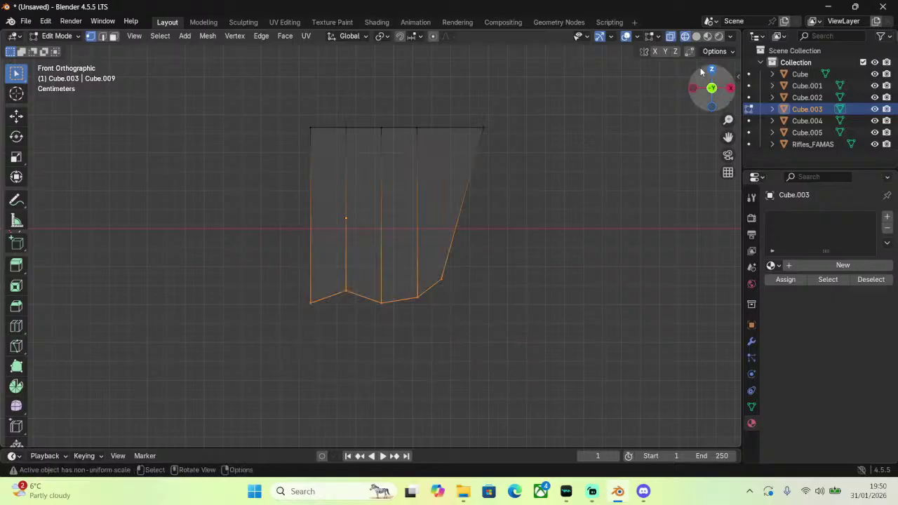
click(707, 36)
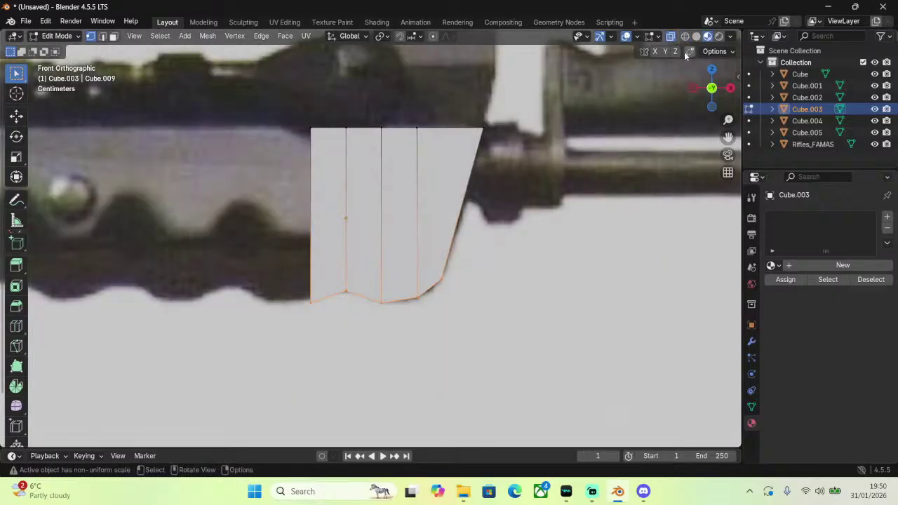
key(g)
key(z)
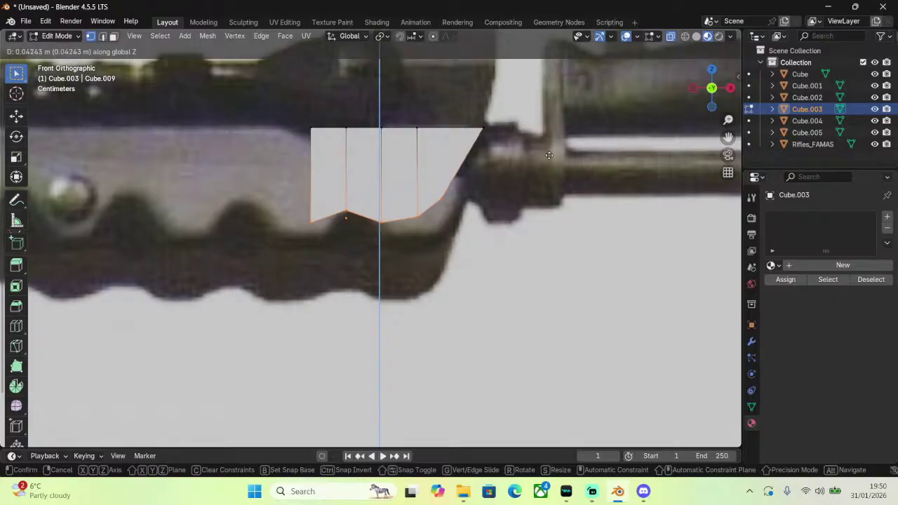
click(547, 162)
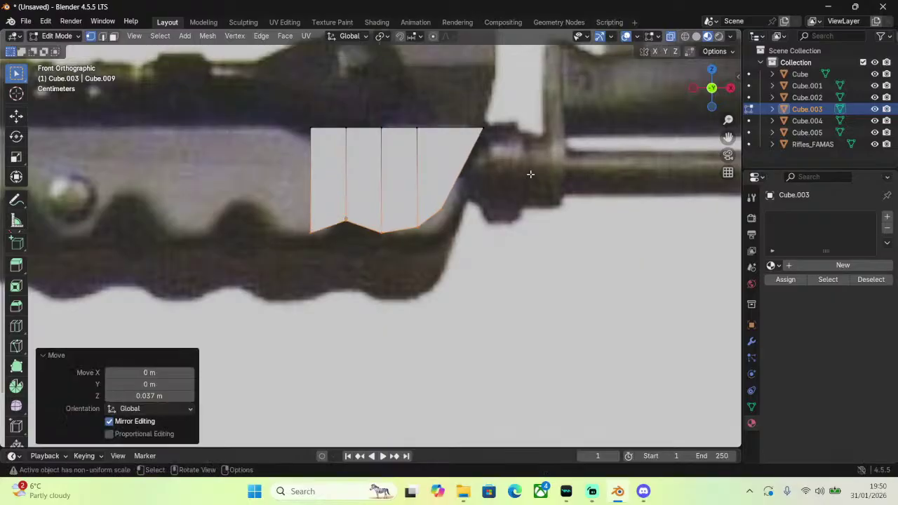
Reposition the lower front vertices of the block onto the curved front edge of the grey panel.
scroll(652, 89, up, 2)
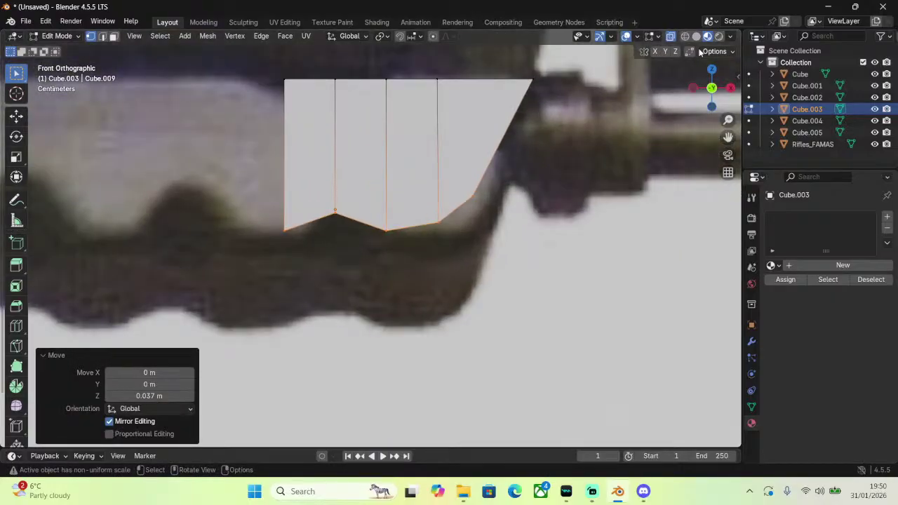
drag(548, 152, 424, 247)
key(g)
click(408, 260)
key(g)
click(480, 243)
key(g)
click(423, 249)
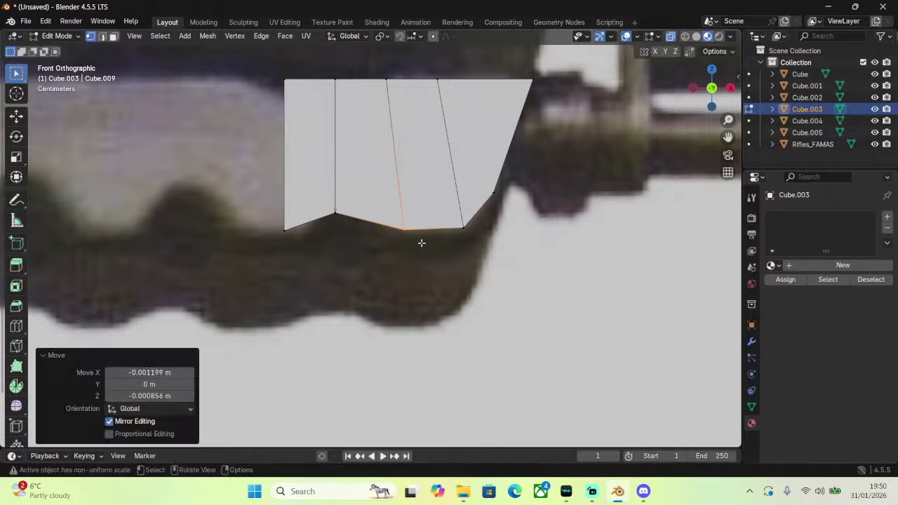
drag(455, 219, 471, 237)
key(g)
click(469, 238)
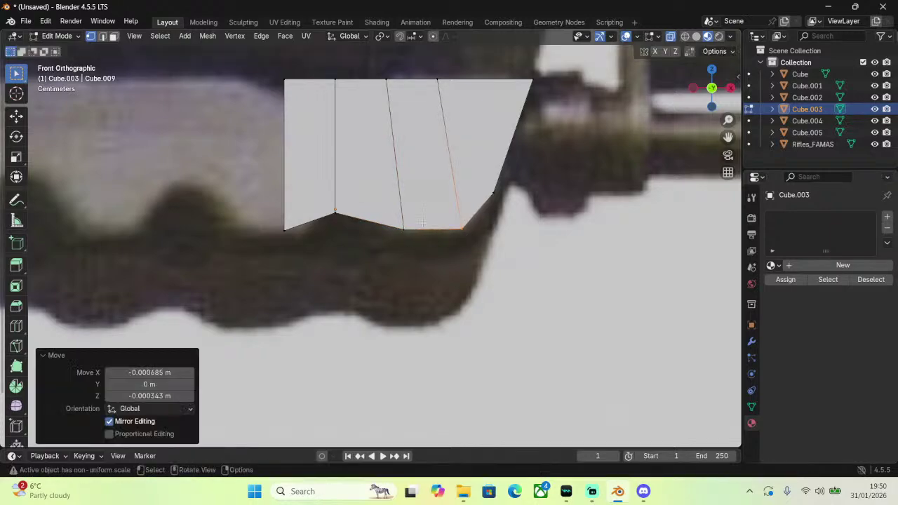
Move the notch vertex about 0.0055 m along X and 0.0074 m along Z, and the lower rear corner 0.007 m along X.
drag(328, 208, 358, 231)
key(g)
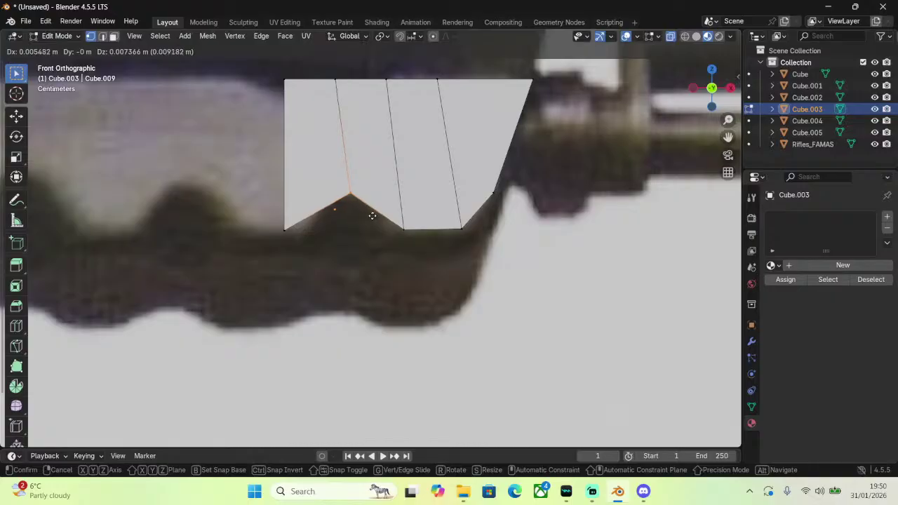
click(372, 214)
click(311, 245)
drag(262, 211, 304, 246)
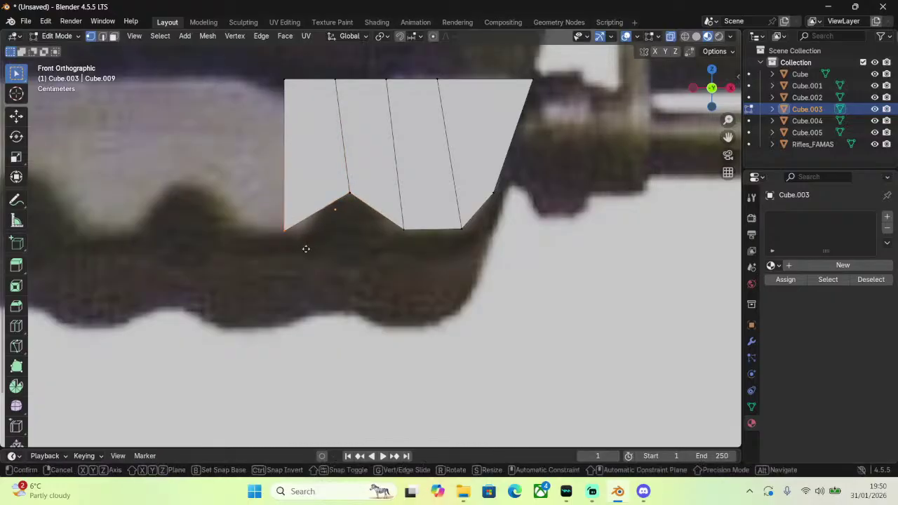
key(g)
click(325, 249)
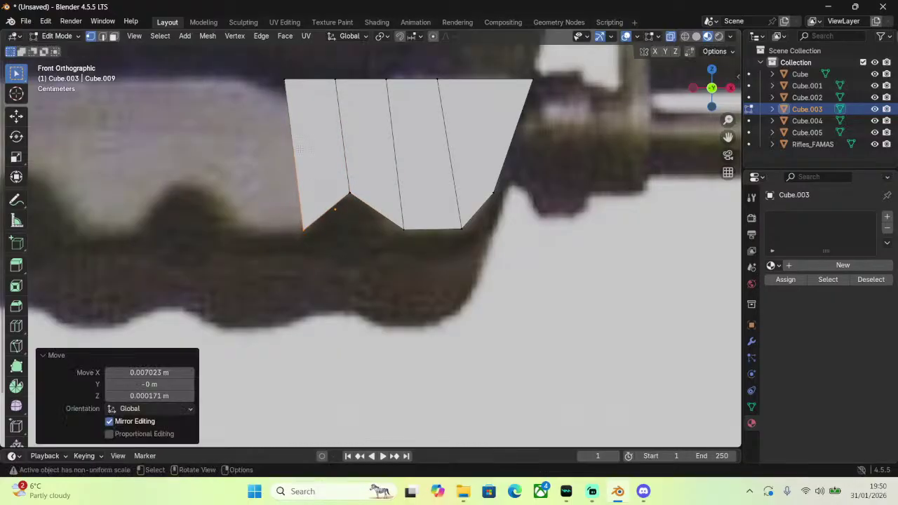
Shift the block's upper vertices, except the front corner, about 0.005 m along X, and the upper rear corner about 0.001 m further.
drag(274, 75, 503, 103)
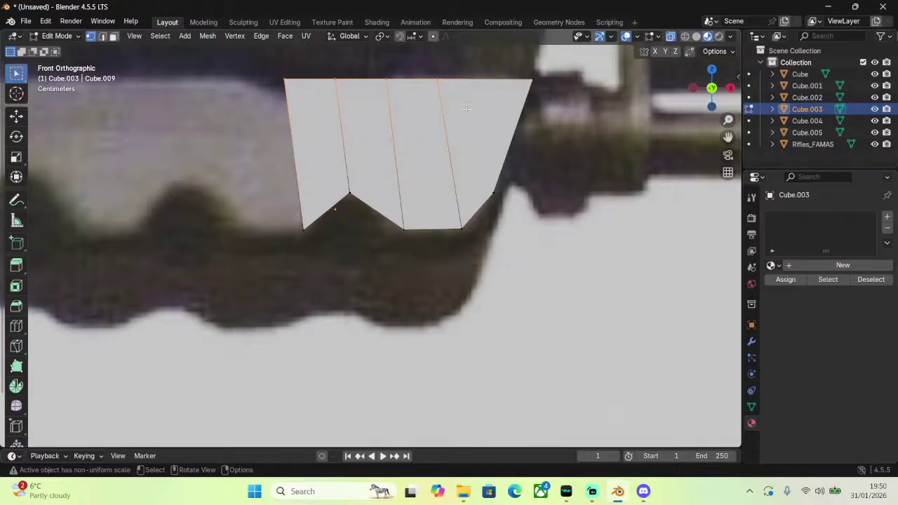
key(g)
key(x)
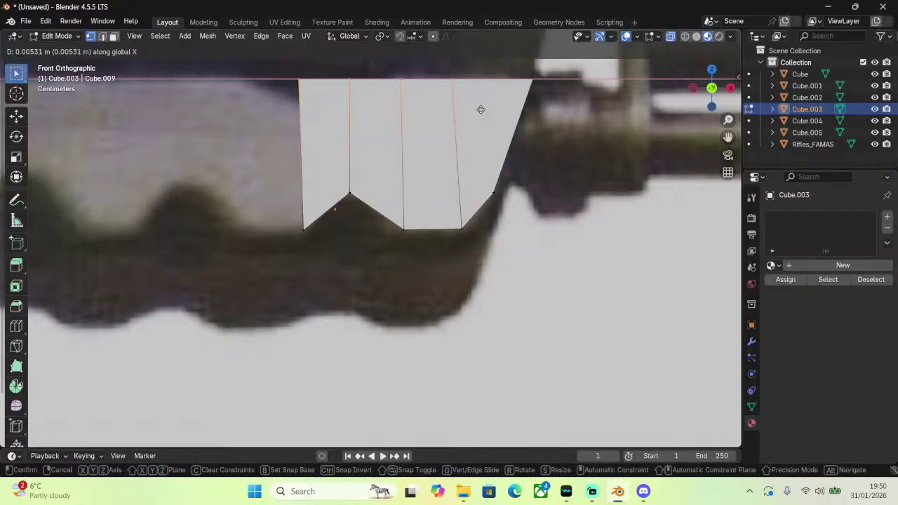
click(478, 111)
click(315, 91)
key(g)
key(x)
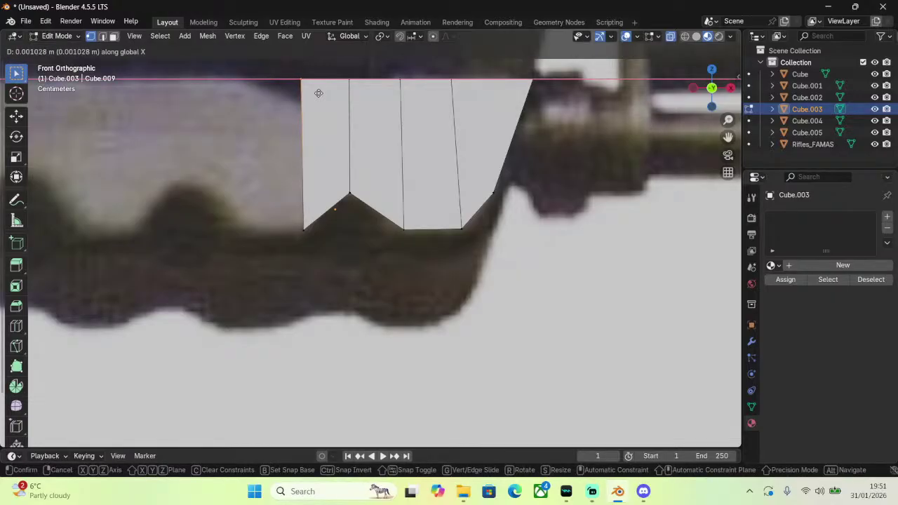
click(319, 93)
Return to Object Mode and delete the handguard front block.
click(58, 35)
click(56, 47)
right_click(510, 161)
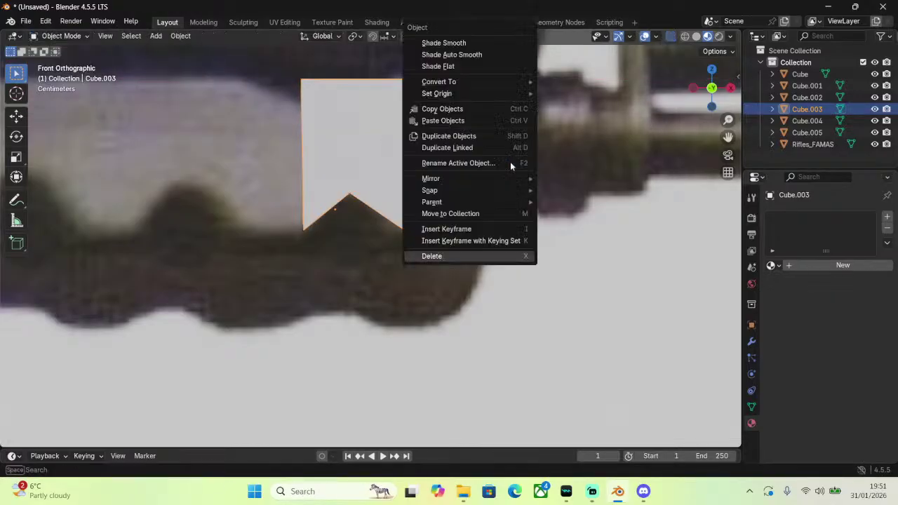
click(454, 258)
scroll(452, 258, up, 2)
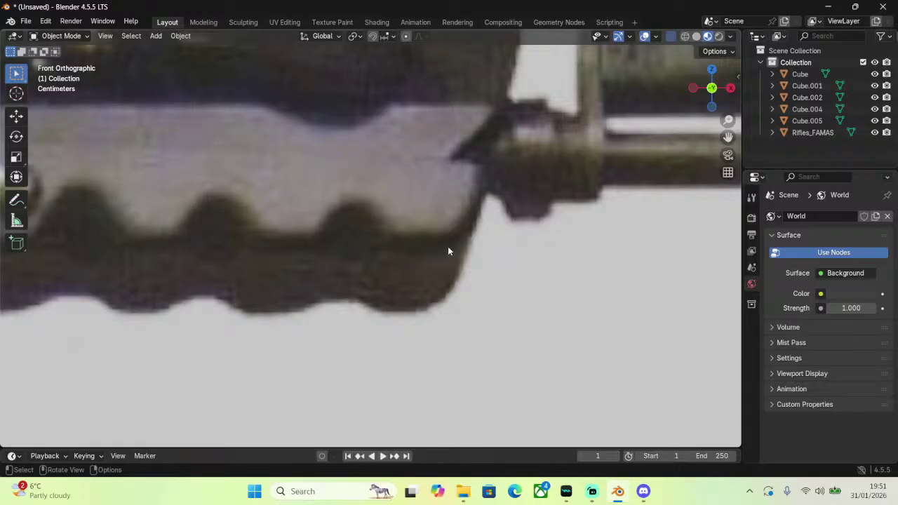
key(shift+a)
mouse_move(452, 239)
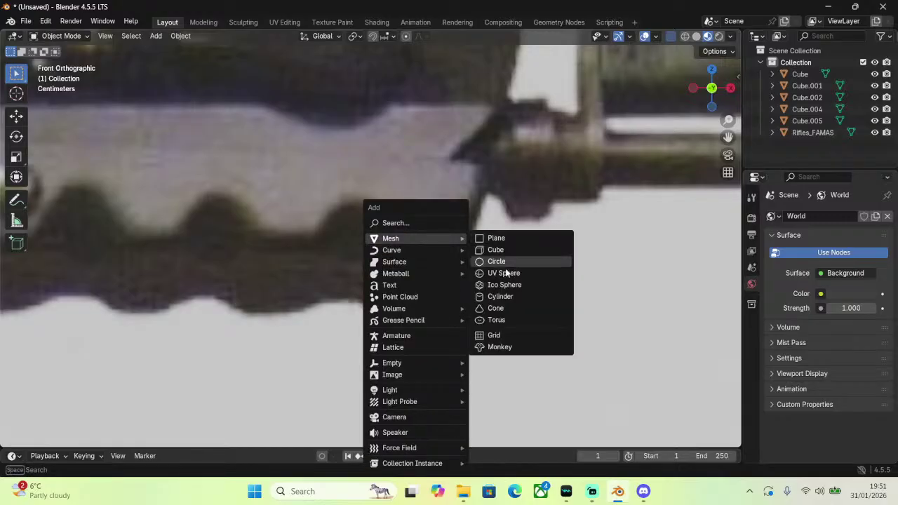
mouse_move(535, 188)
middle_down()
mouse_move(517, 202)
mouse_move(531, 202)
middle_up()
scroll(534, 203, down, 5)
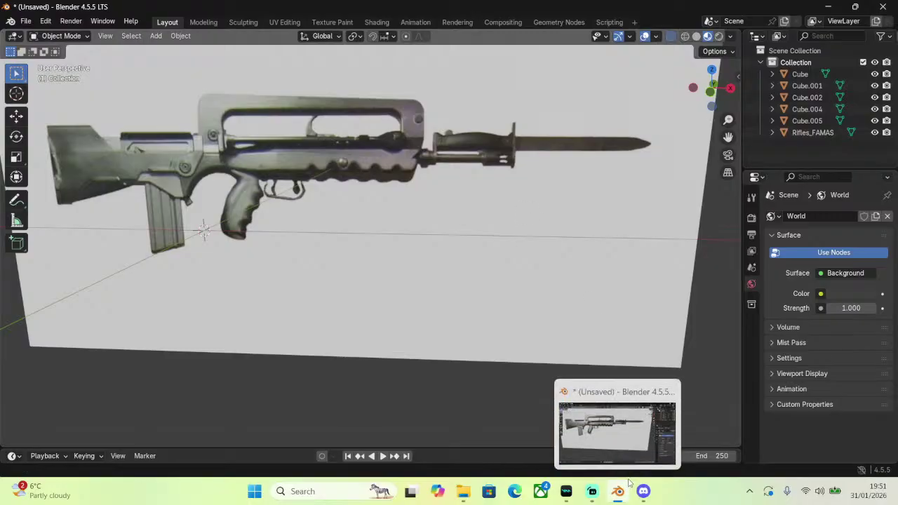
Switch to Streamlabs Desktop and activate the STREAM PAUSED scene.
mouse_move(635, 489)
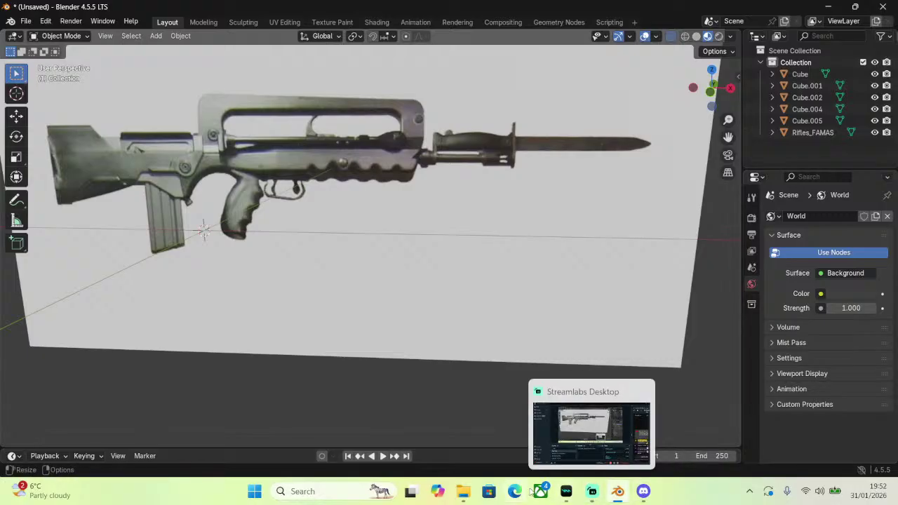
click(602, 495)
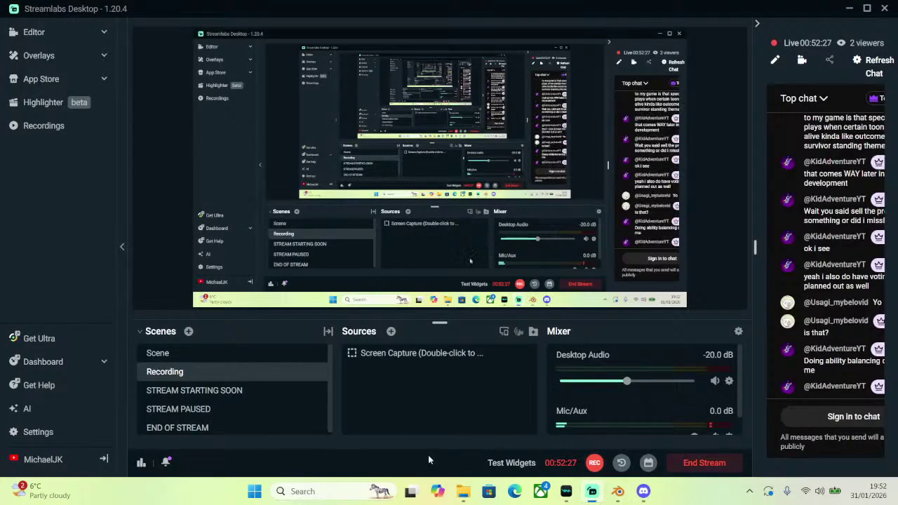
click(177, 409)
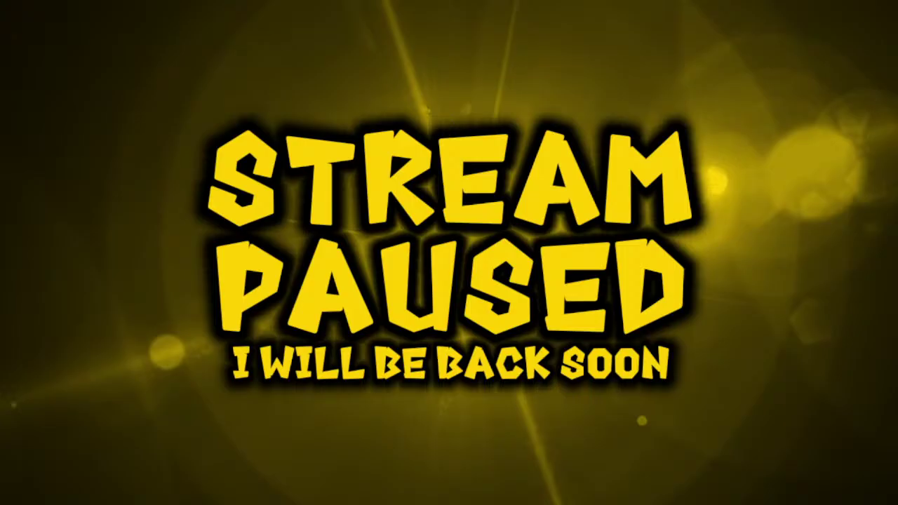
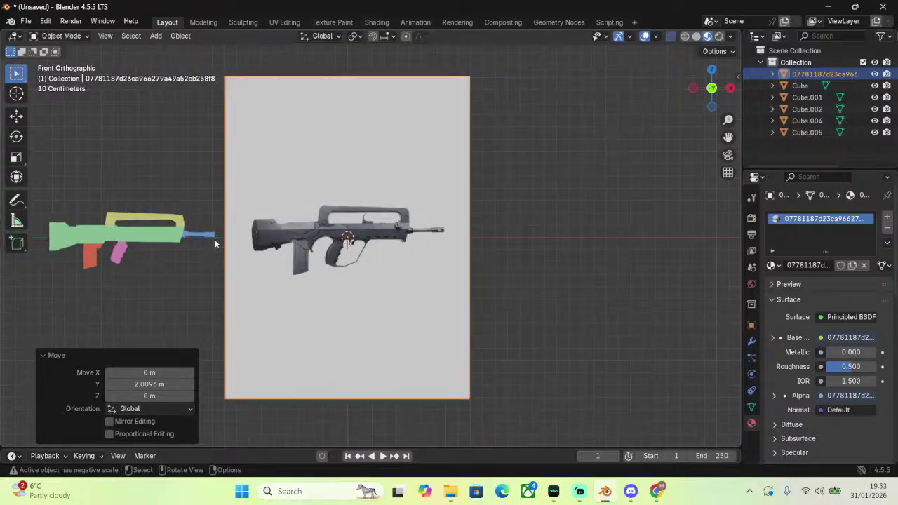
Place a new cube scaled to 0.059 over the handguard's front end, about 0.438 m along X and 0.0125 m along Z.
scroll(721, 212, up, 6)
scroll(488, 249, up, 6)
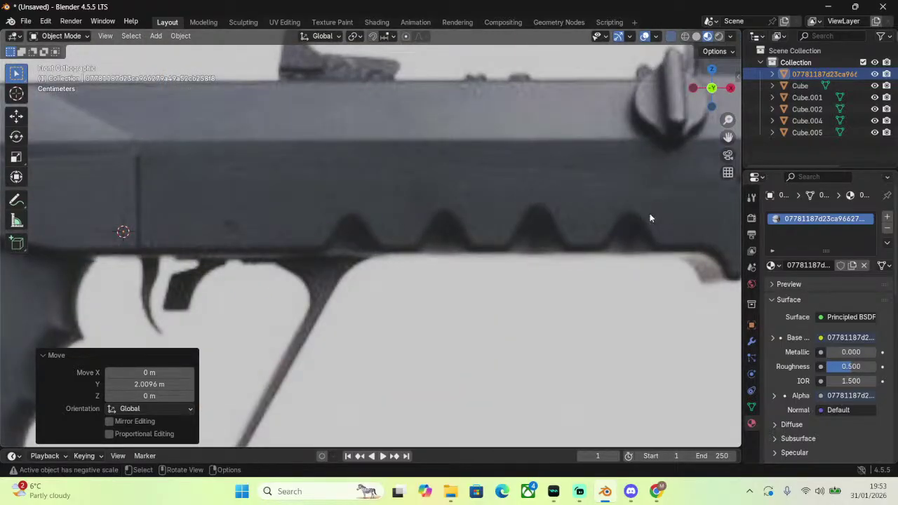
scroll(650, 218, down, 8)
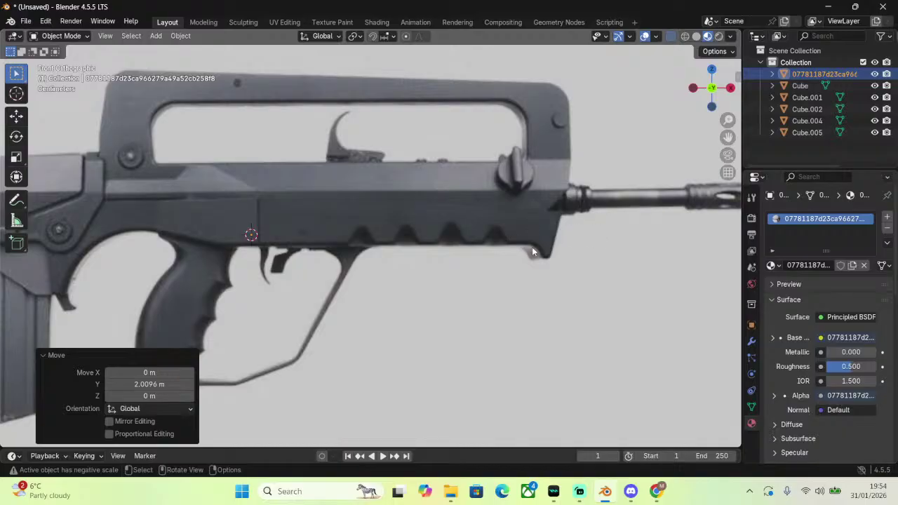
key(shift+a)
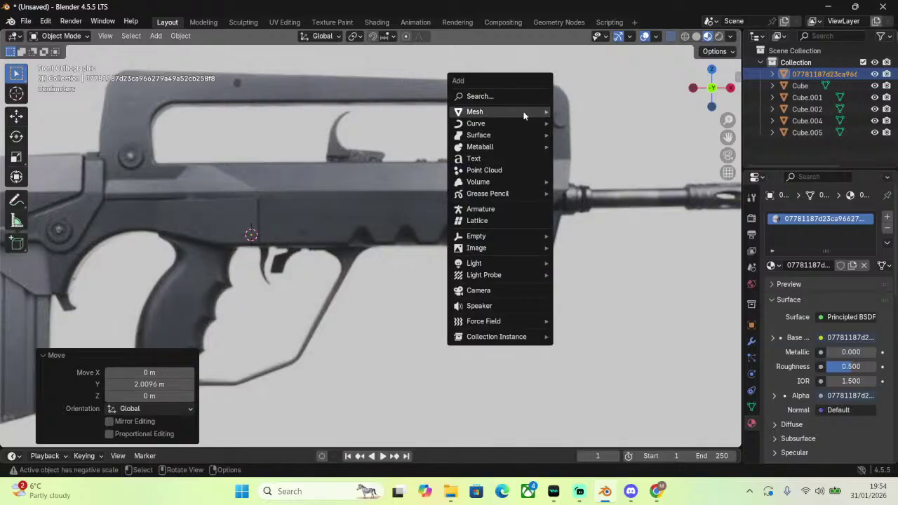
mouse_move(527, 112)
click(576, 126)
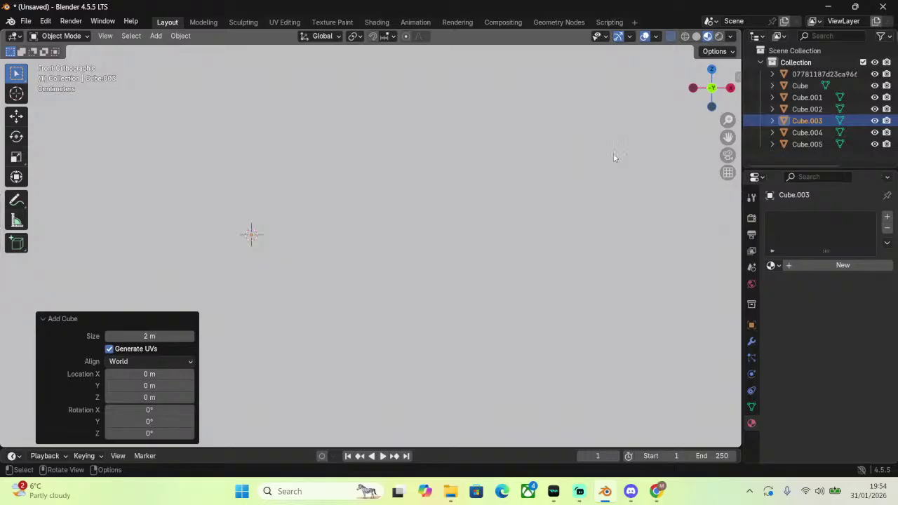
key(s)
click(274, 245)
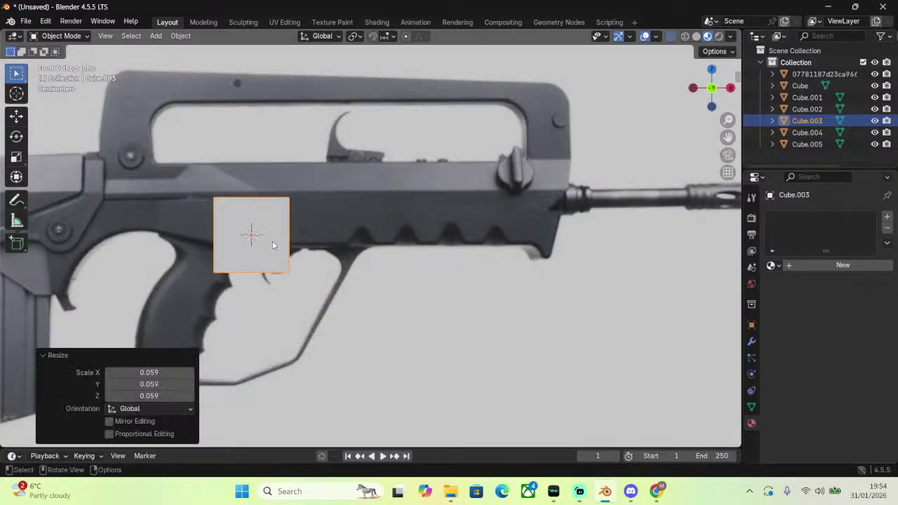
key(g)
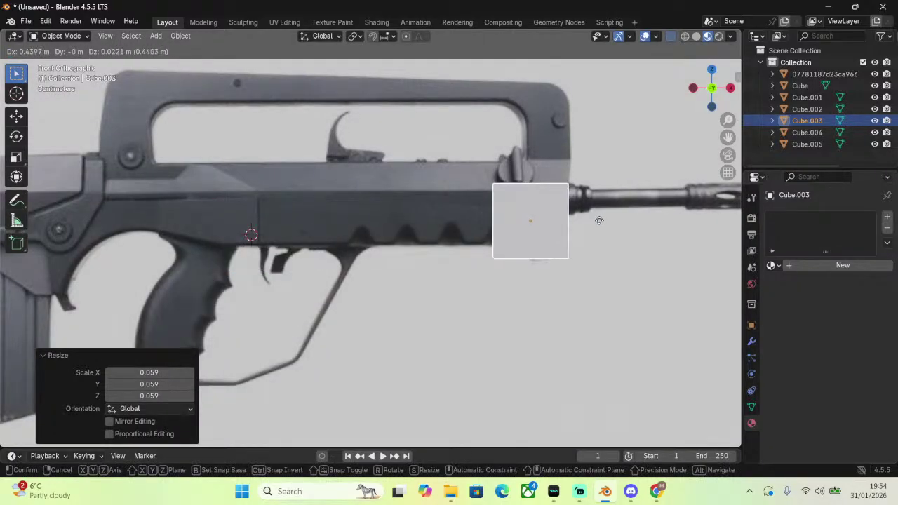
click(599, 223)
Enter Edit Mode on the new cube at the handguard's front end.
scroll(646, 186, up, 5)
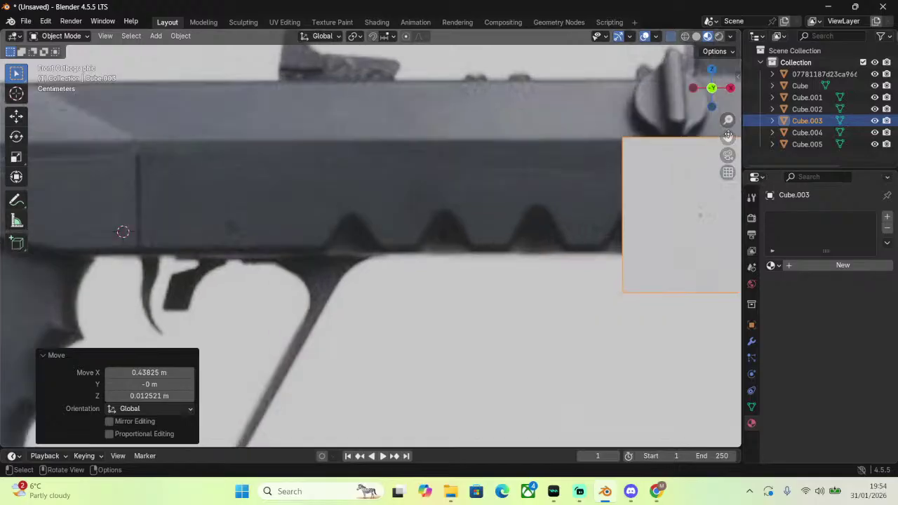
shift+middle_drag(526, 155, 645, 186)
click(62, 36)
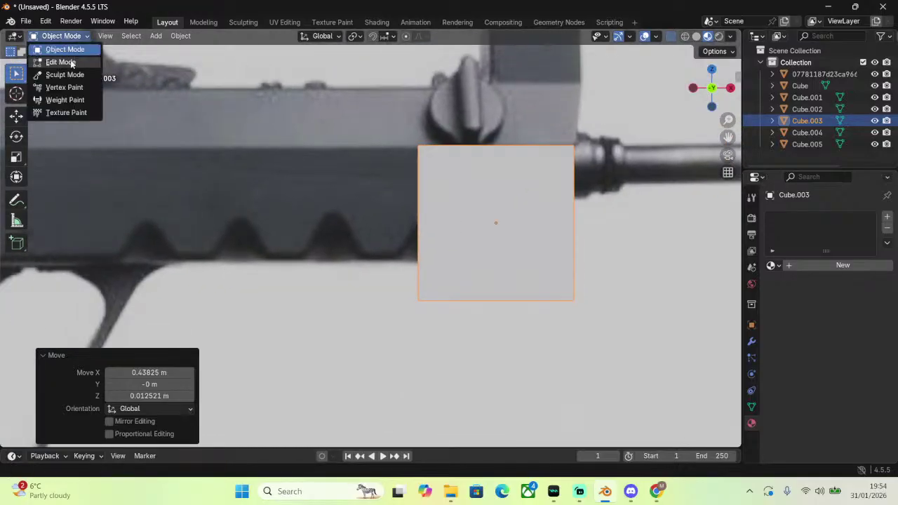
click(49, 61)
Try moving the cube's lower front corner about -0.035 m along X and 0.017 m along Z towards the sloped front edge, and undo it.
click(685, 36)
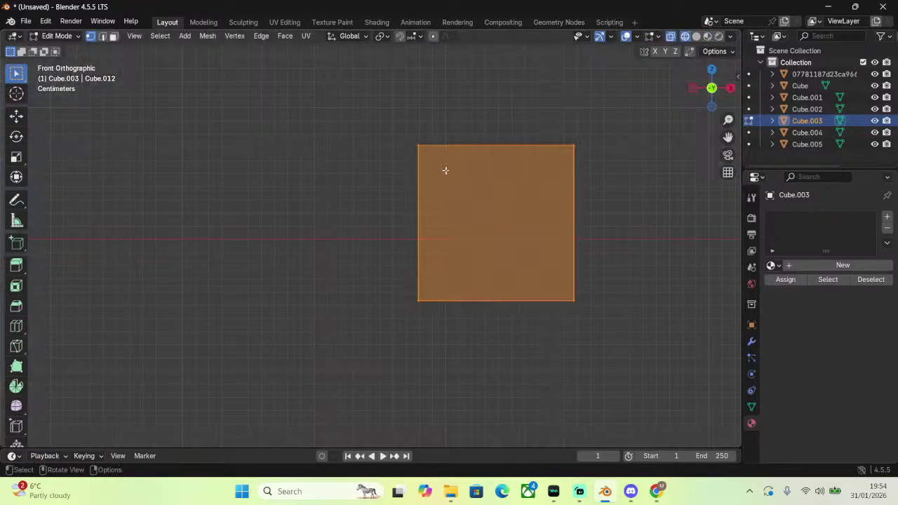
drag(340, 175, 489, 239)
drag(331, 46, 447, 302)
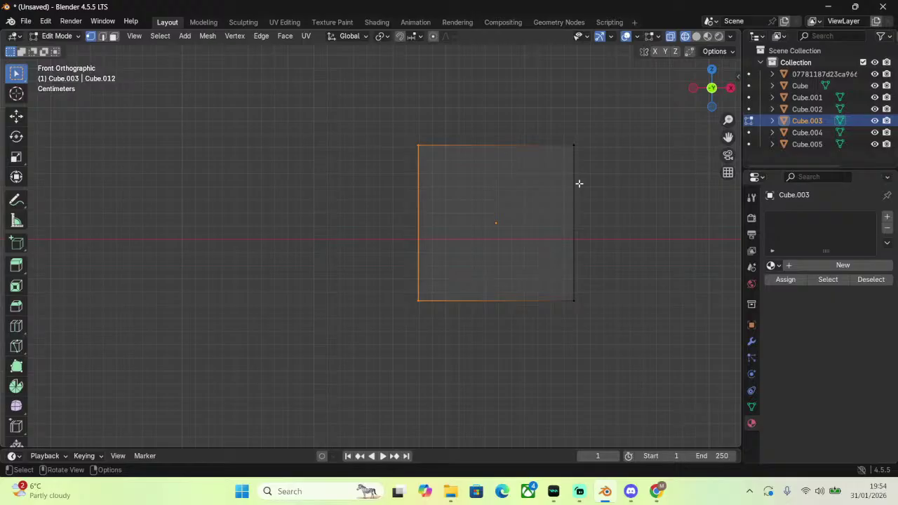
click(707, 37)
drag(603, 119, 534, 357)
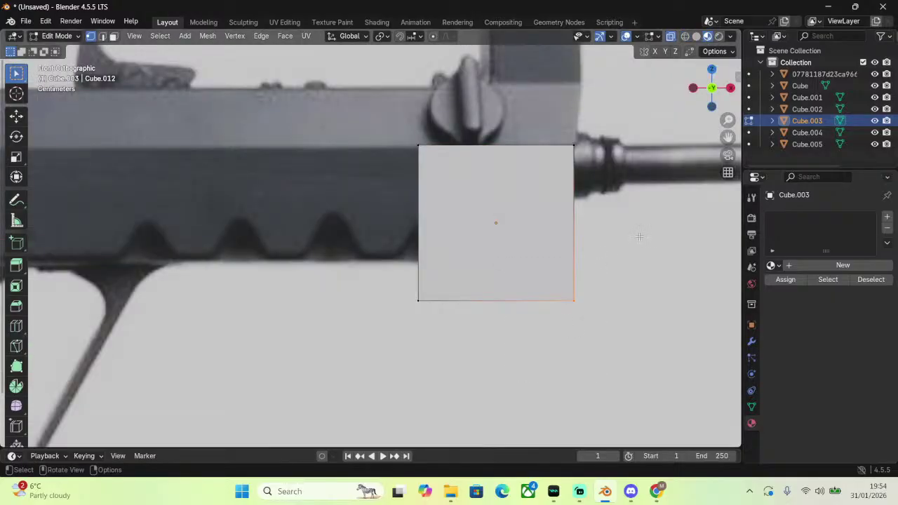
key(g)
click(593, 214)
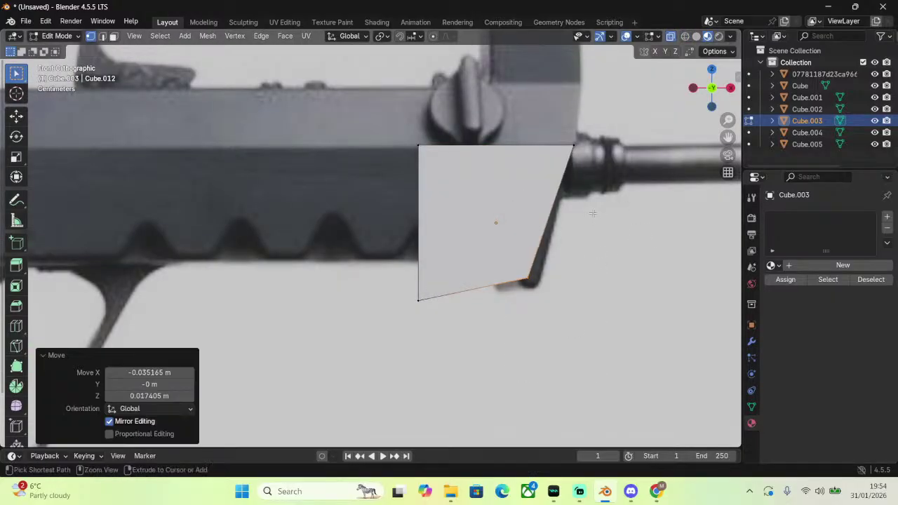
key(ctrl+z)
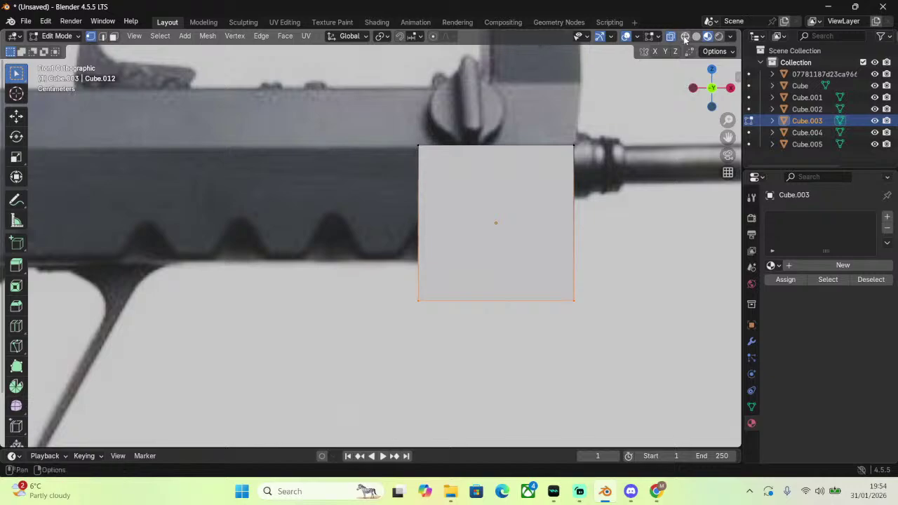
Raise the cube's bottom edge to the handguard's lowest point, finishing with a move of about 0.0043 m along Z.
key(g)
key(z)
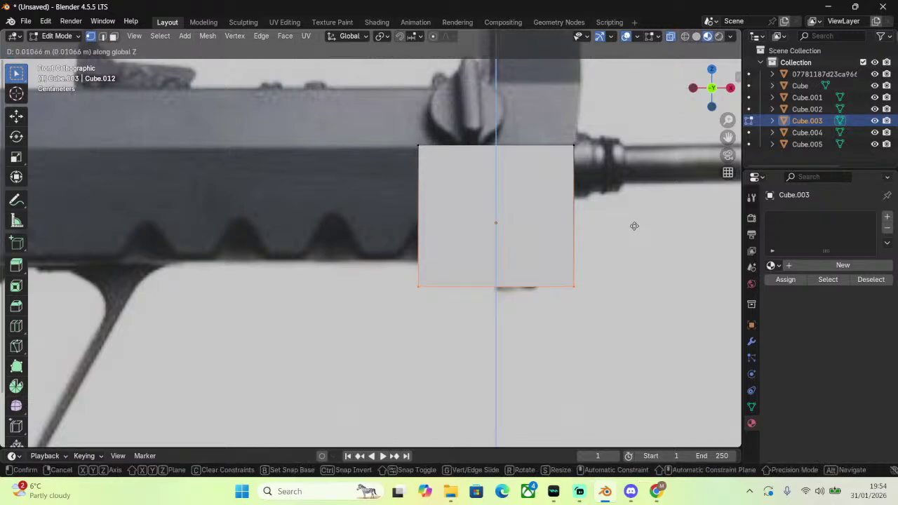
key(g)
click(613, 264)
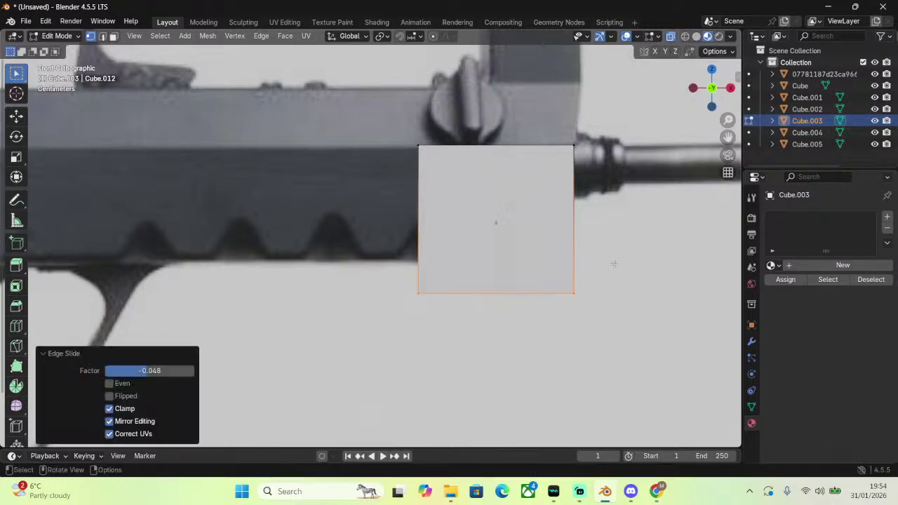
key(g)
key(z)
click(597, 258)
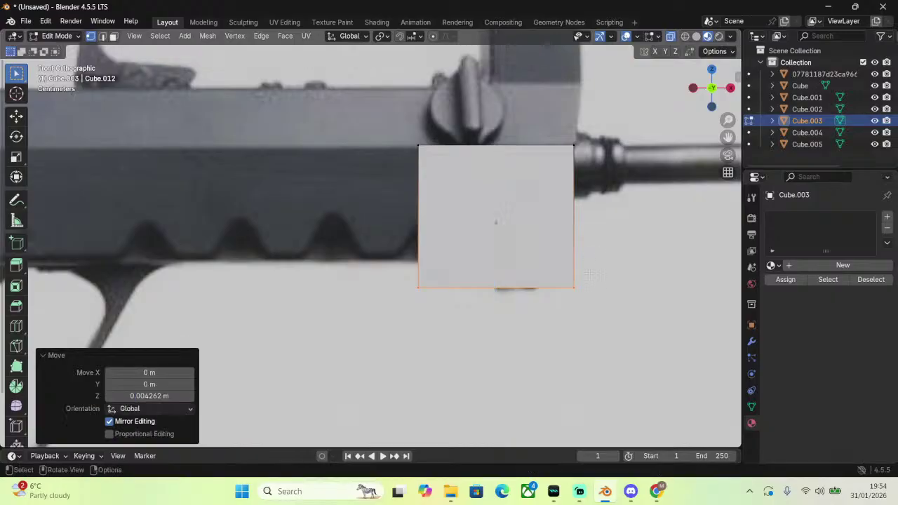
Move the cube's lower front corner back along X to match the foot of the handguard's sloped front edge.
click(559, 314)
key(g)
key(x)
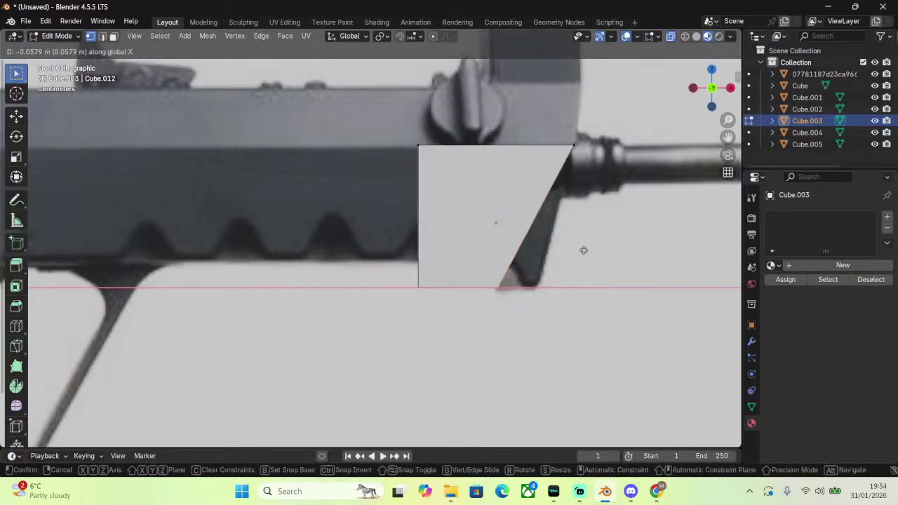
click(621, 250)
Try moving only the cube's lower rear corner about 0.080 m along X, and undo it.
drag(395, 272, 458, 314)
key(g)
key(x)
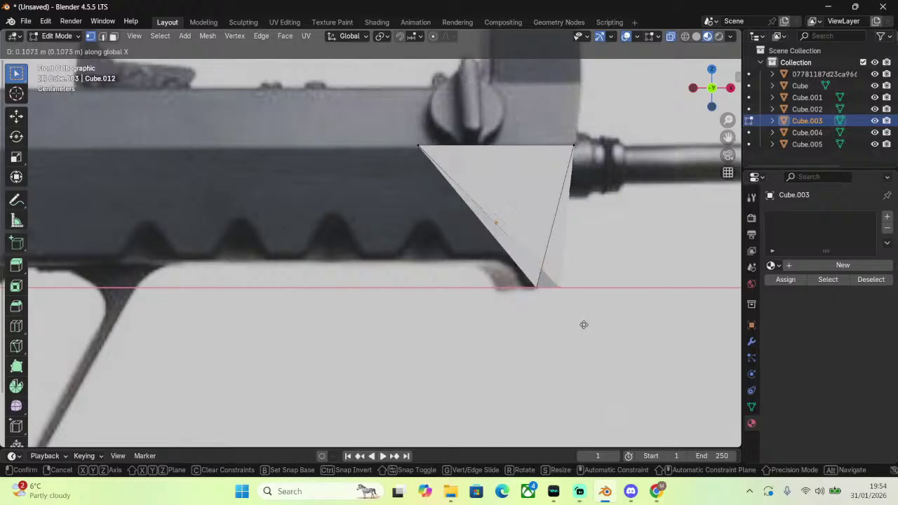
click(562, 322)
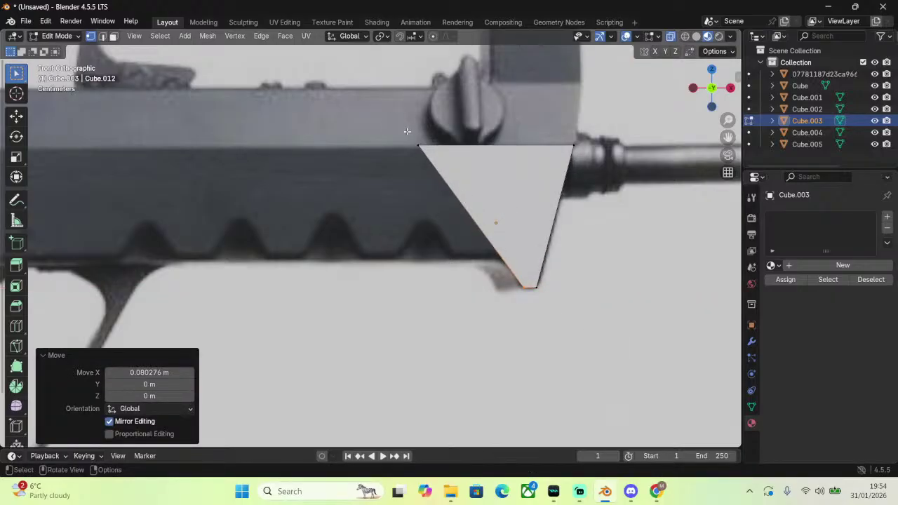
drag(406, 129, 447, 159)
key(ctrl+z)
key(ctrl+z)
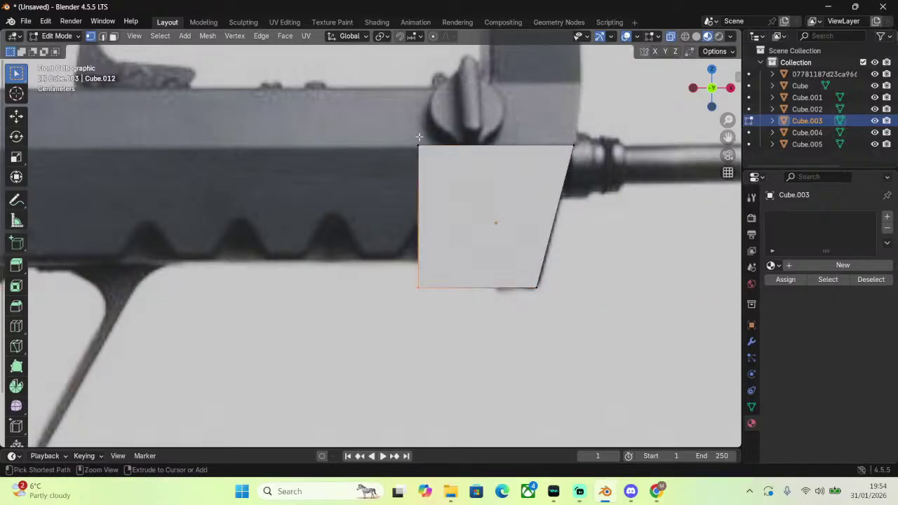
Move the cube's whole rear side, upper and lower corners together, about 0.0785 m along X.
ctrl+click(419, 139)
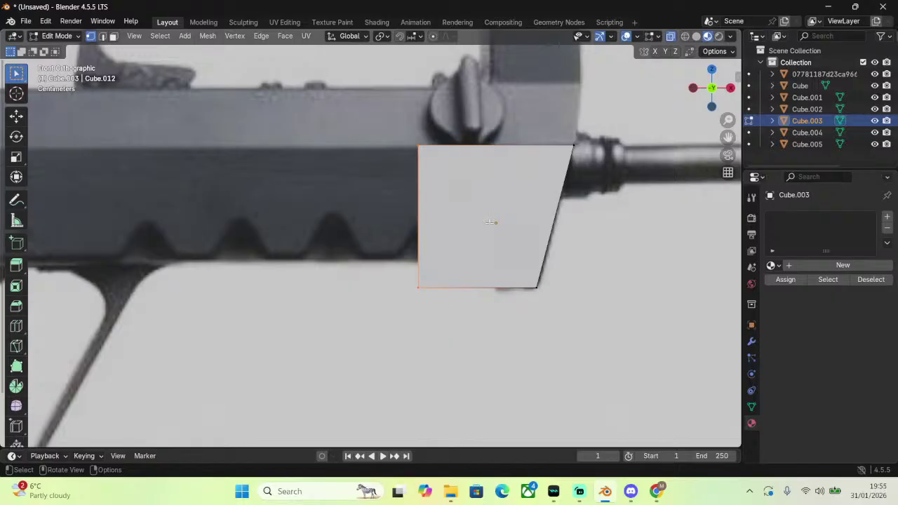
key(g)
key(x)
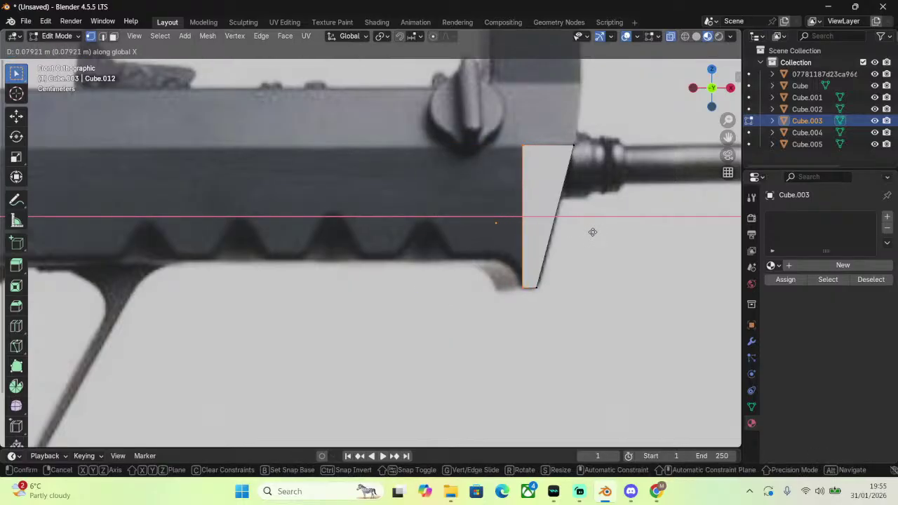
click(592, 233)
Extrude the rear face about 0.019 m and raise its lower corner about 0.023 m along Z to the handguard's underside.
key(e)
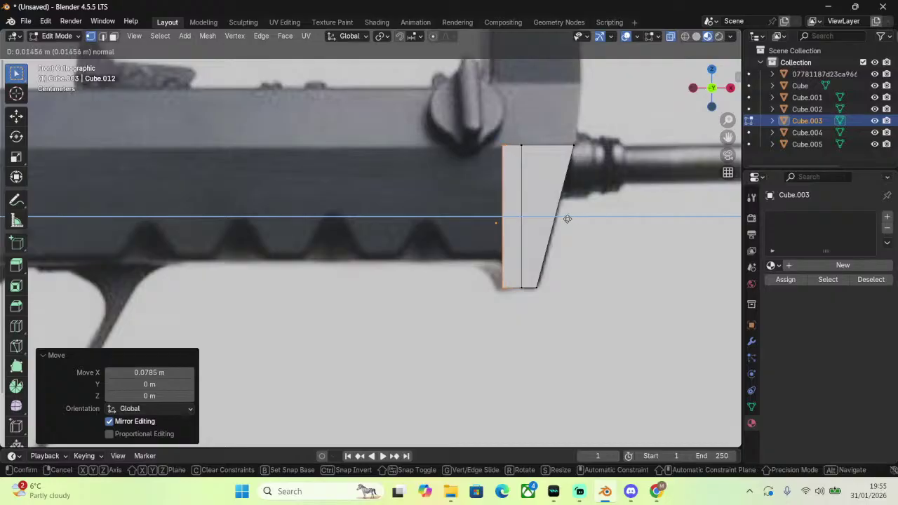
click(564, 219)
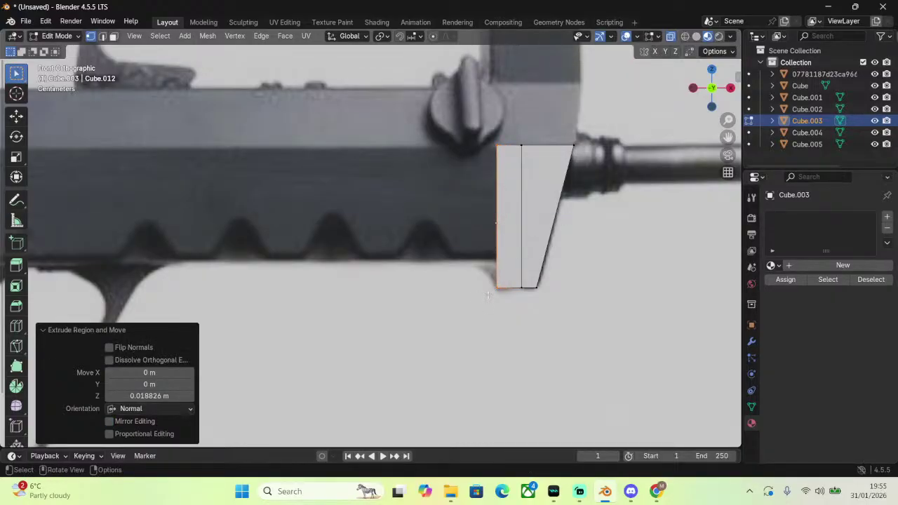
click(515, 277)
key(g)
key(z)
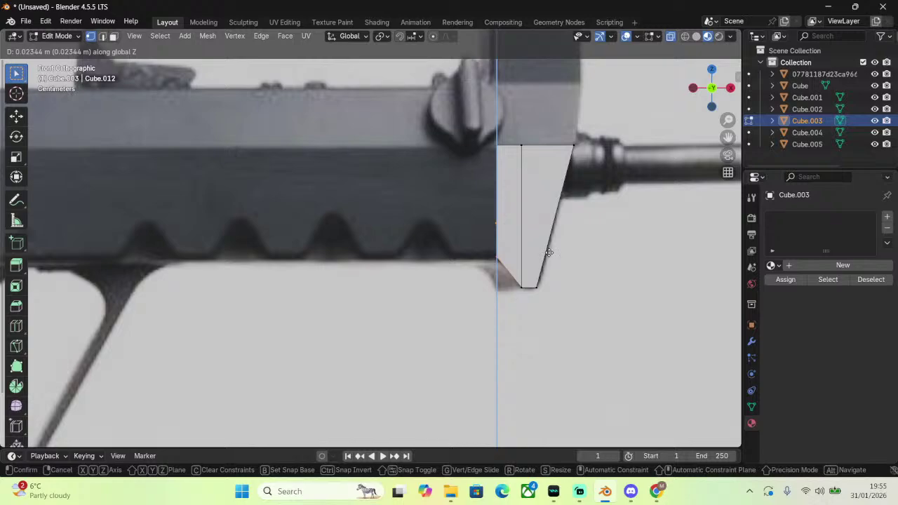
click(549, 253)
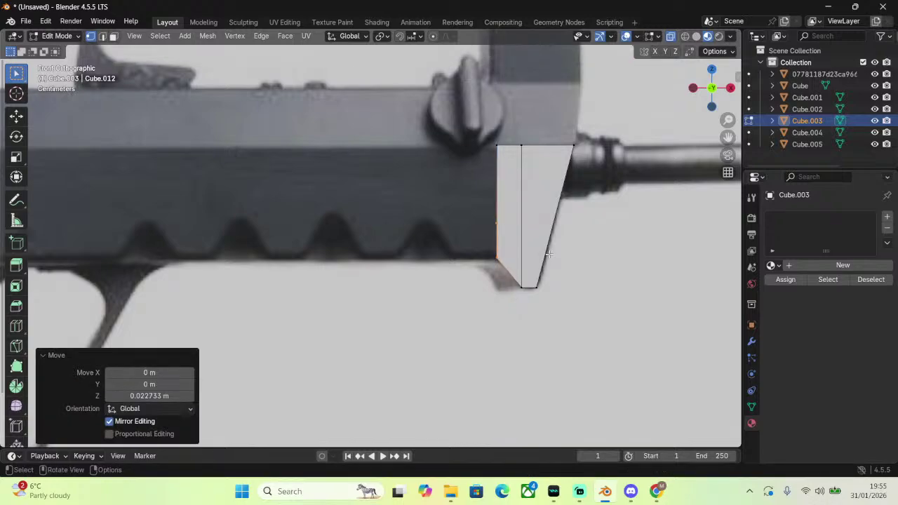
Extrude the rear face twice, about 0.033 m and 0.021 m, to reach the peak of the first notch.
drag(485, 127, 512, 280)
key(e)
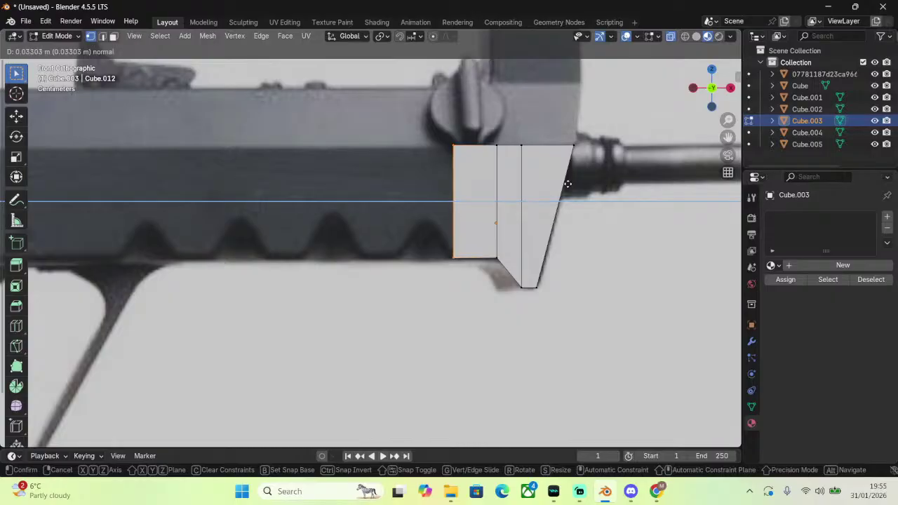
click(567, 184)
key(e)
click(422, 230)
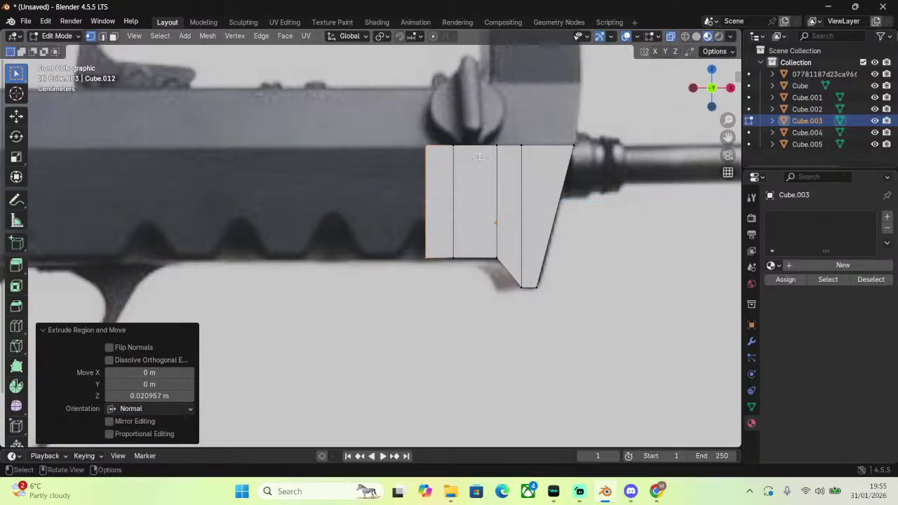
Raise the rear lower corner about 0.028 m along Z and shift the rear edge about 0.0014 m along X to fit the notch.
drag(423, 258, 441, 239)
key(g)
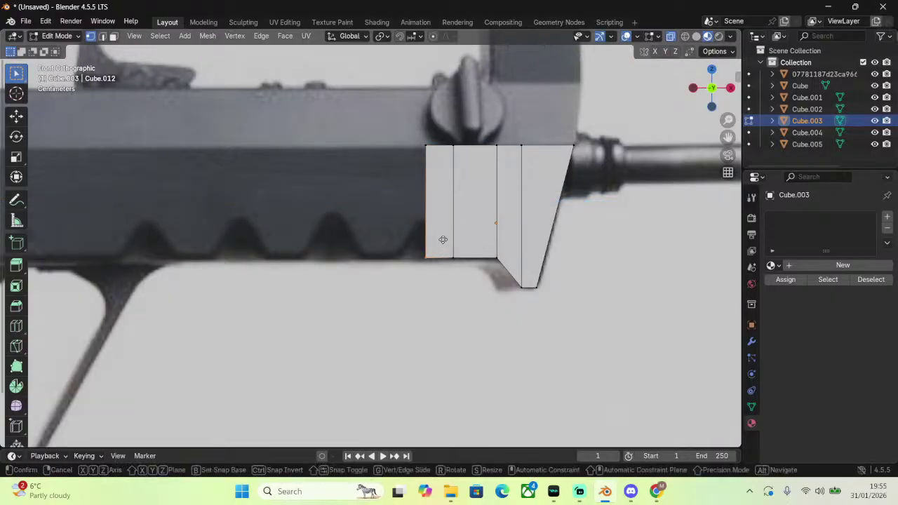
key(z)
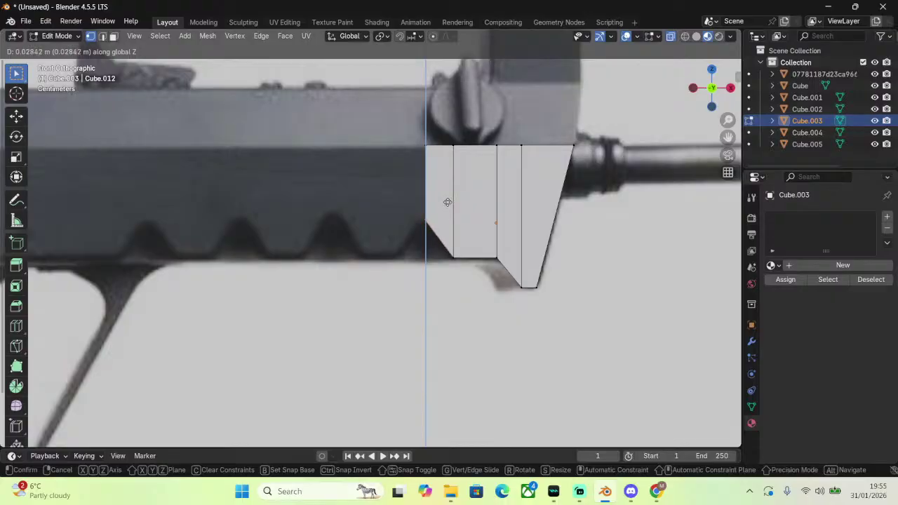
click(448, 202)
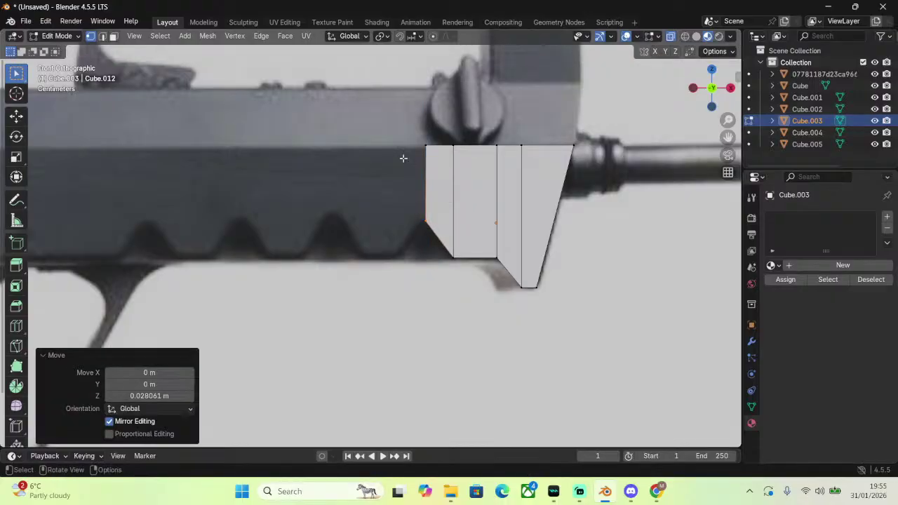
drag(360, 116, 427, 241)
key(g)
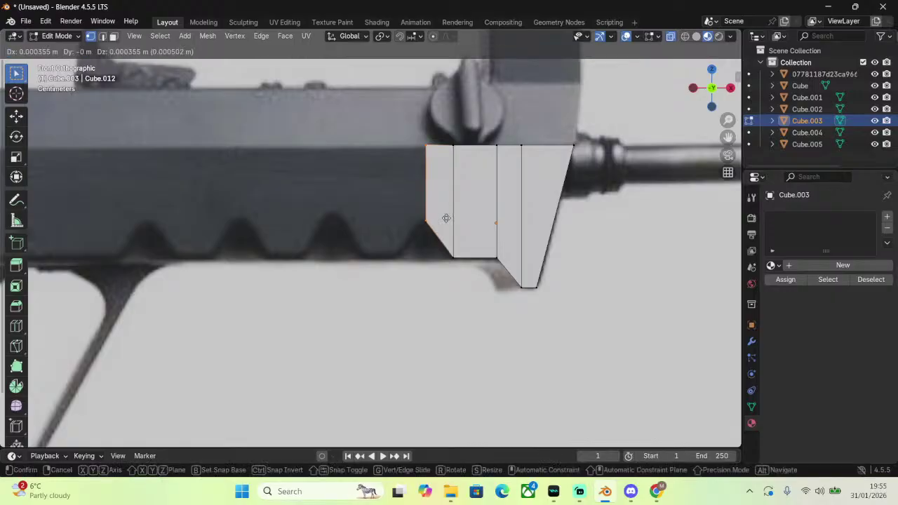
key(x)
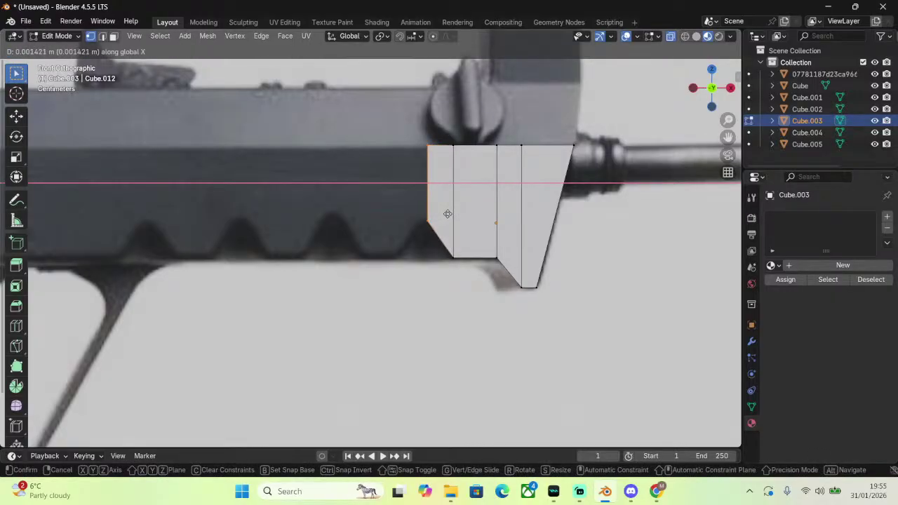
click(447, 213)
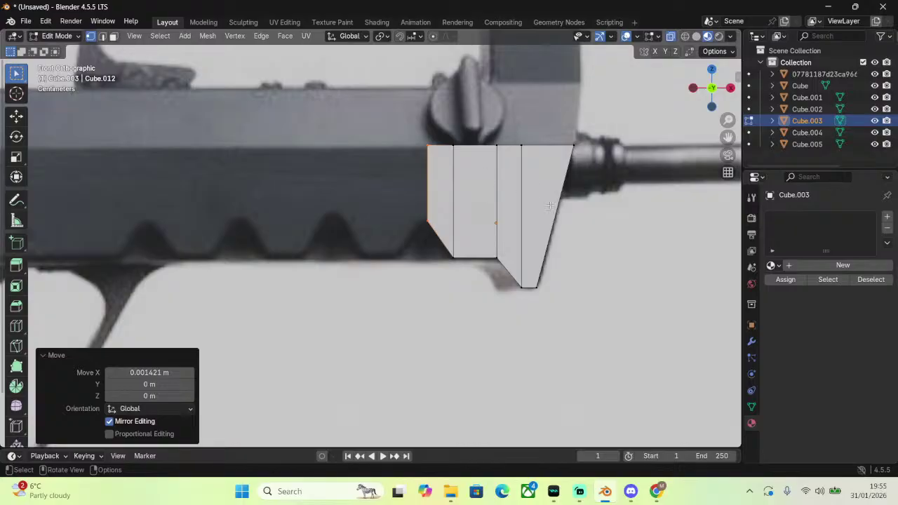
Extrude the rear face about 0.214 m backwards along the handguard to the peak of the rearmost notch.
scroll(547, 215, down, 2)
key(e)
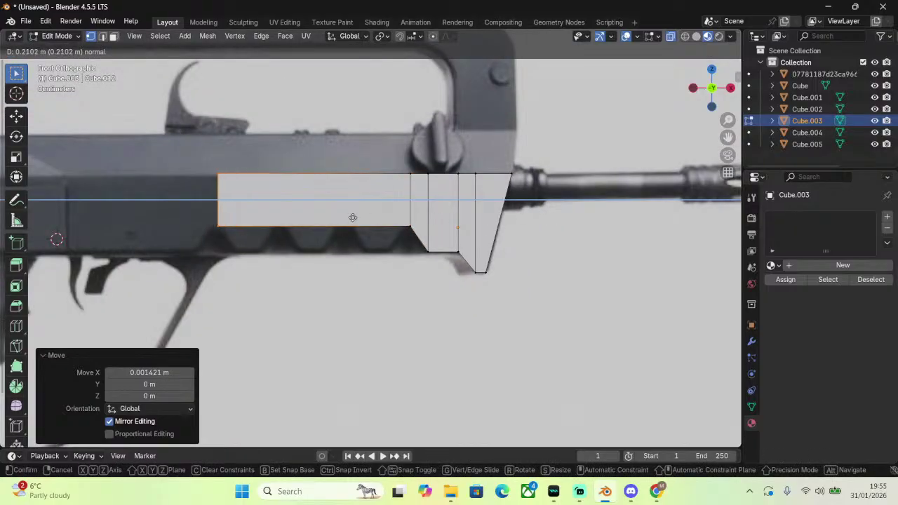
click(350, 218)
Add a centred loop cut across the long rear section and bevel it 0.249 m wide over the middle tooth.
scroll(350, 218, up, 3)
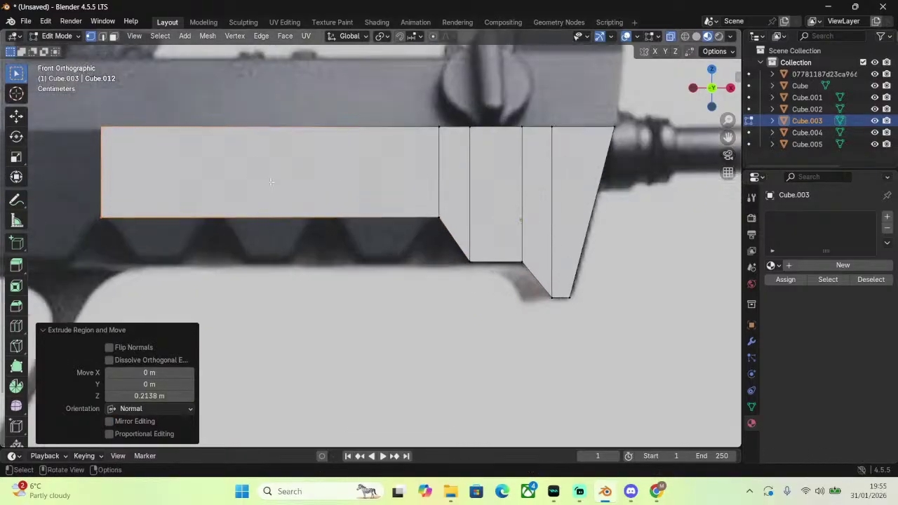
key(ctrl+r)
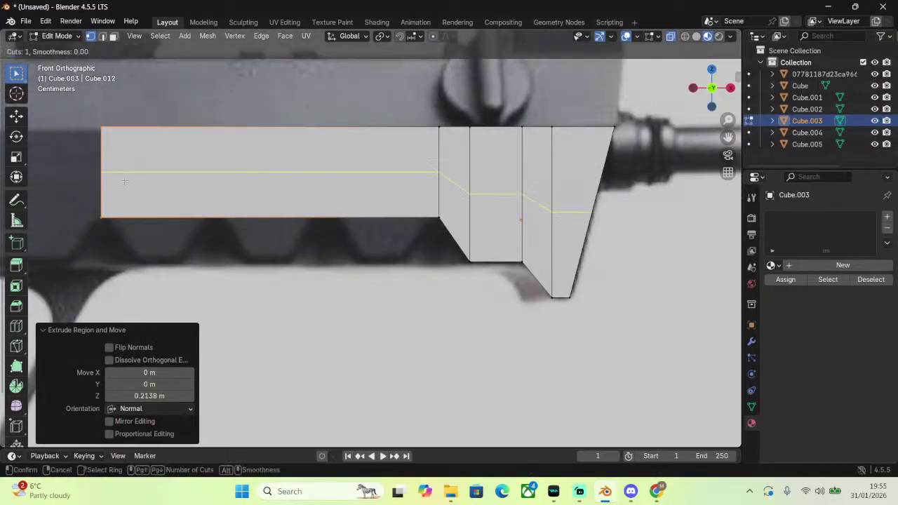
click(148, 218)
right_click(148, 219)
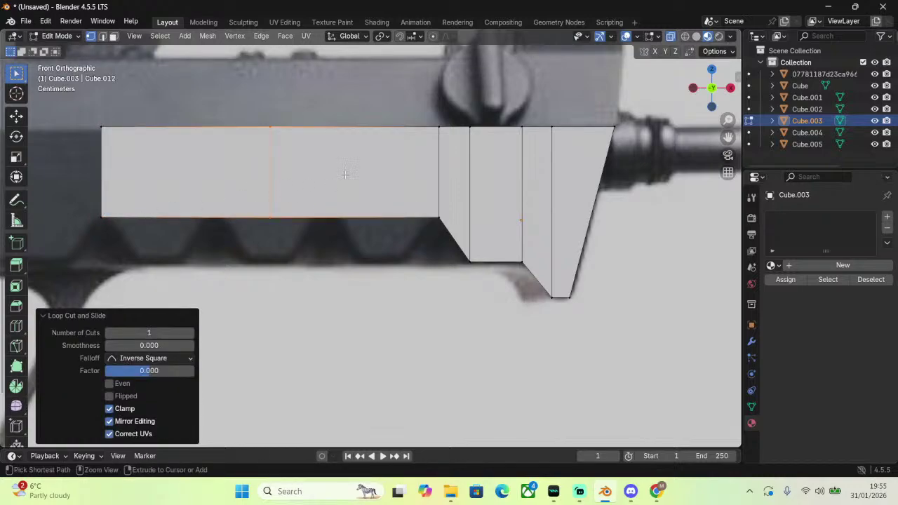
key(ctrl+b)
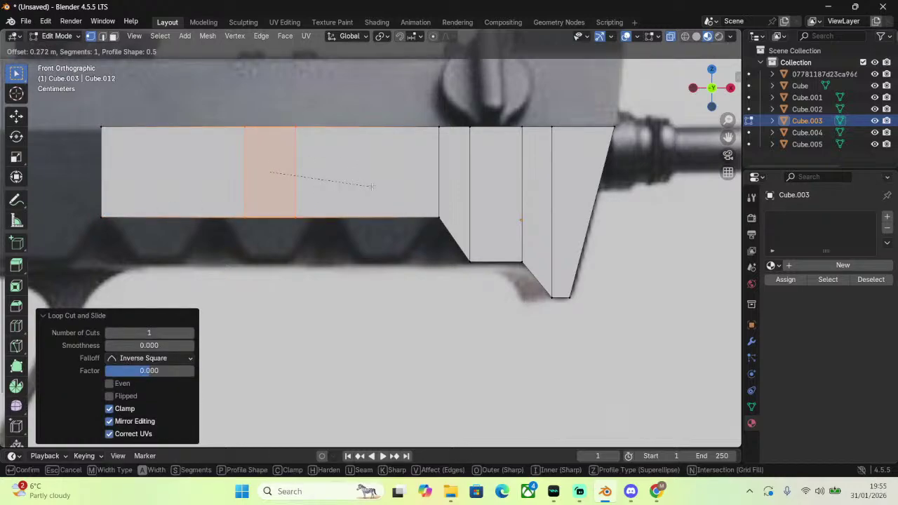
click(369, 188)
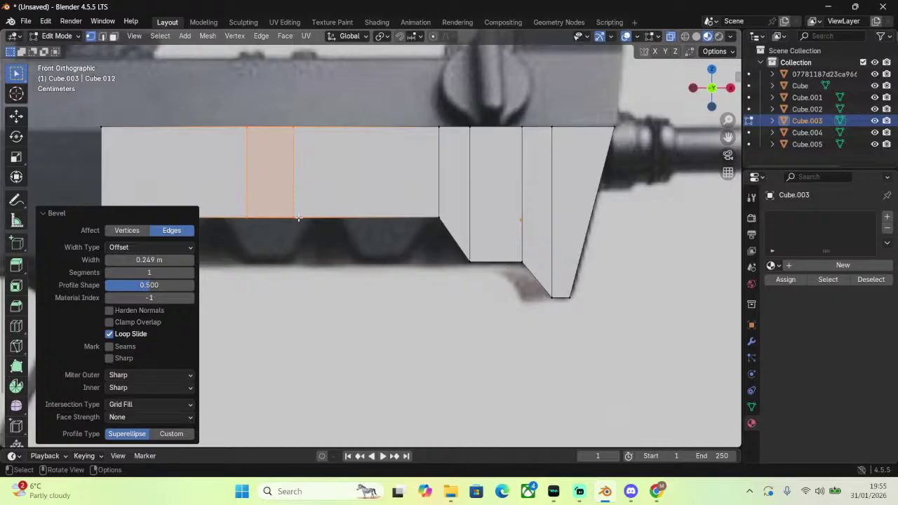
Shift the bevelled strip about -0.0006 m along X to align it with the middle tooth.
key(g)
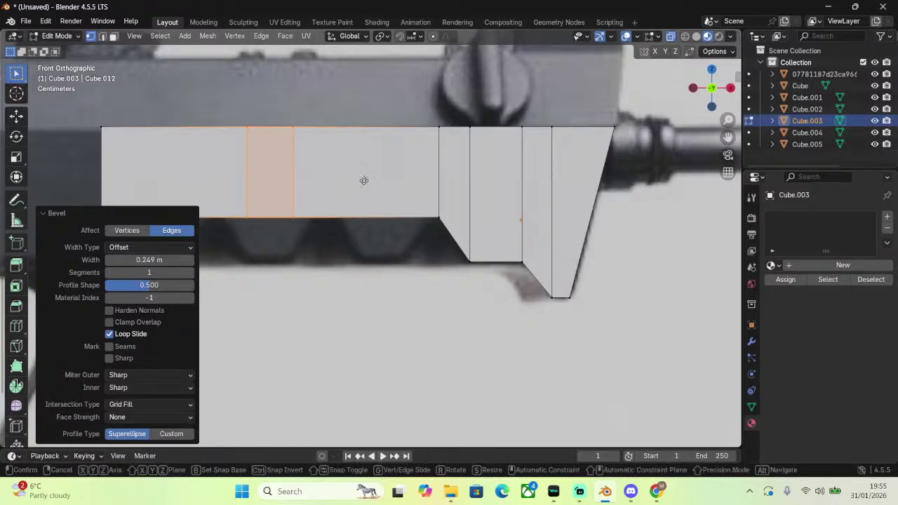
key(x)
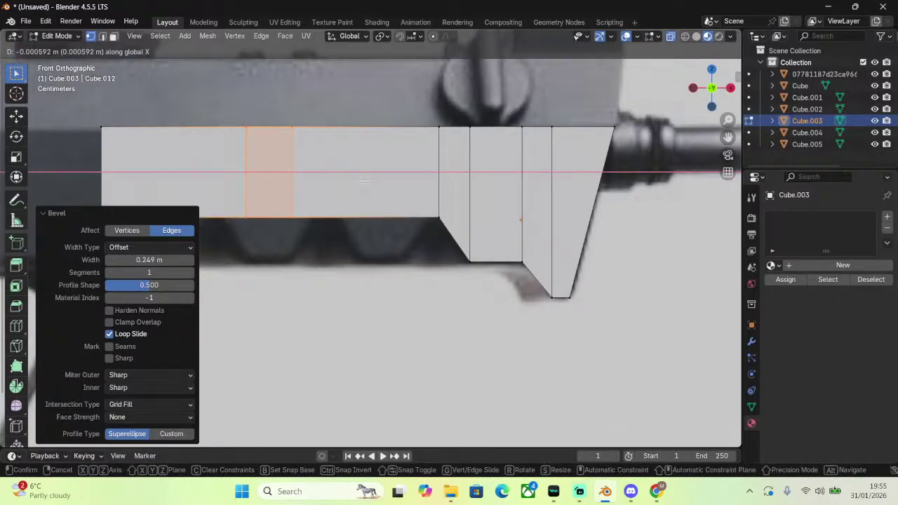
click(363, 182)
Try lowering the bevelled strip's bottom edge about 0.025 m along Z, and undo it.
drag(230, 225, 308, 200)
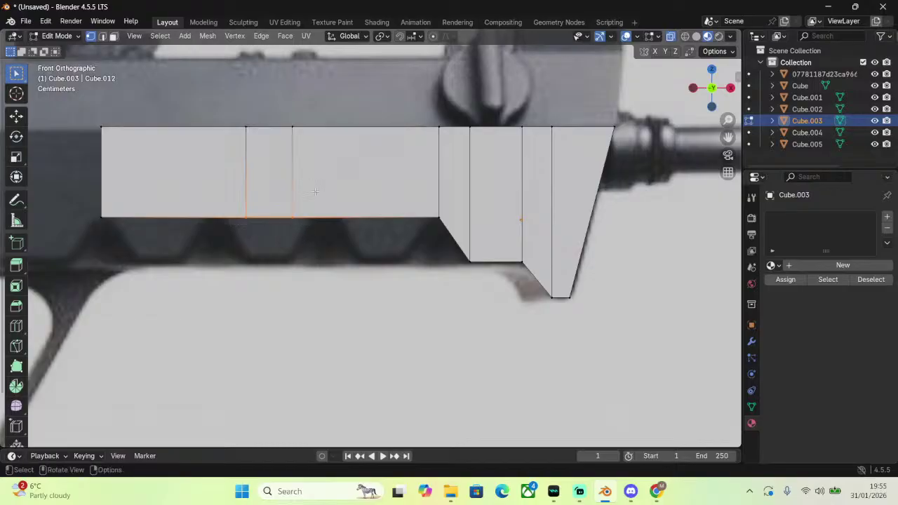
key(g)
key(z)
click(313, 231)
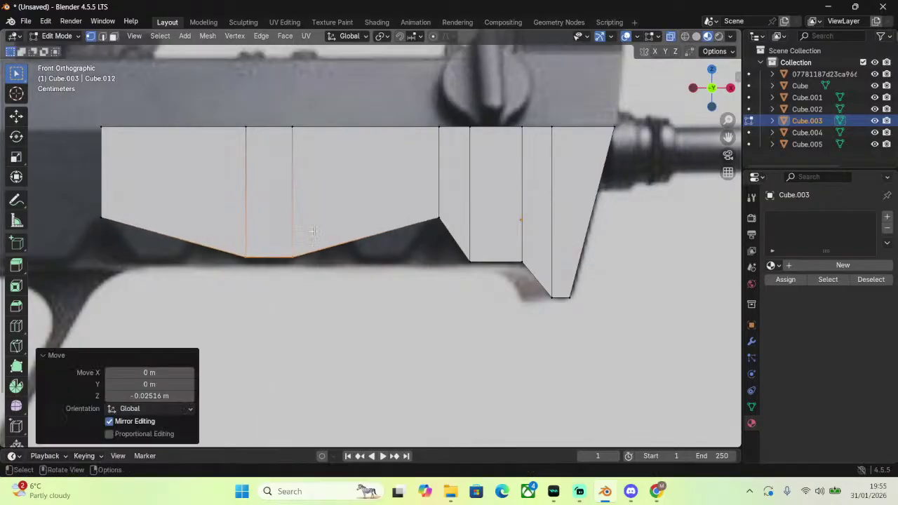
key(ctrl+z)
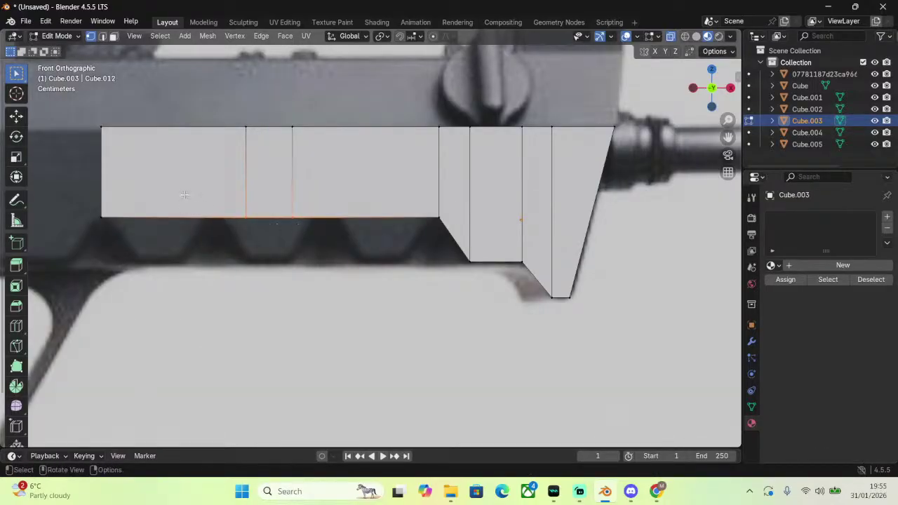
Add loop cuts at the notch peaks behind and ahead of the middle tooth, slid to factors of about 0.594 and -0.529.
key(ctrl+r)
click(219, 198)
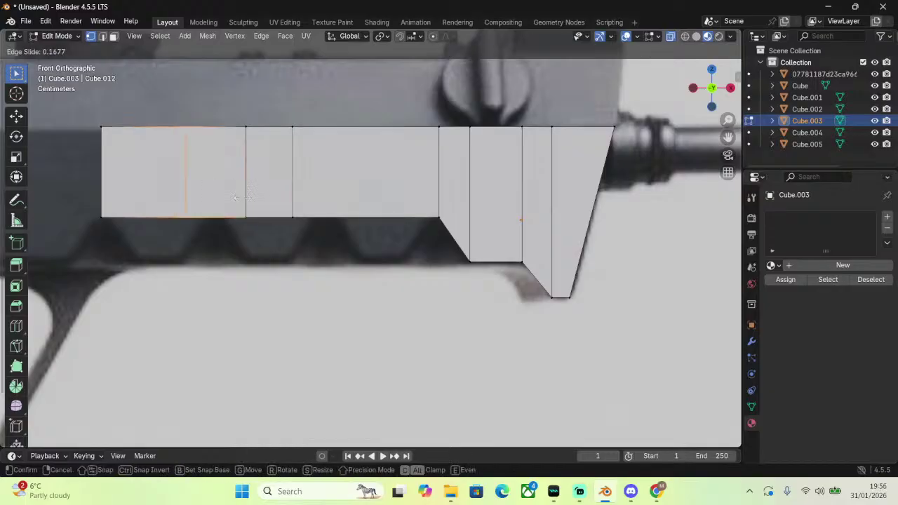
click(259, 197)
key(ctrl+r)
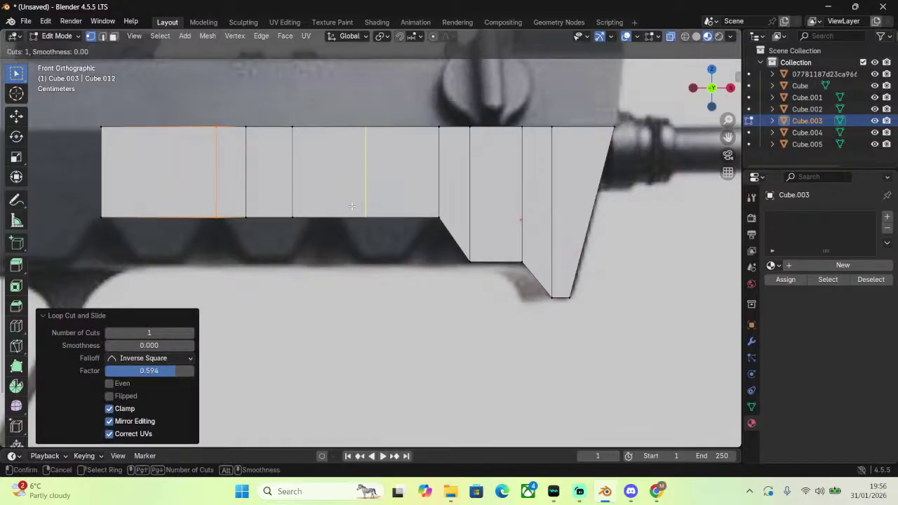
click(317, 203)
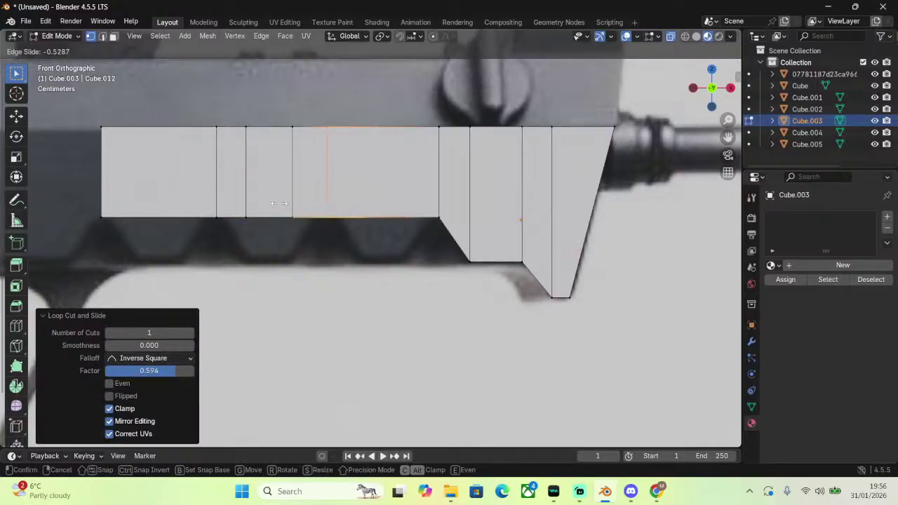
click(279, 203)
Add two evenly spaced loop cuts in the section ahead of the middle tooth and scale them about 1.339 along X.
key(ctrl+r)
scroll(367, 201, up, 1)
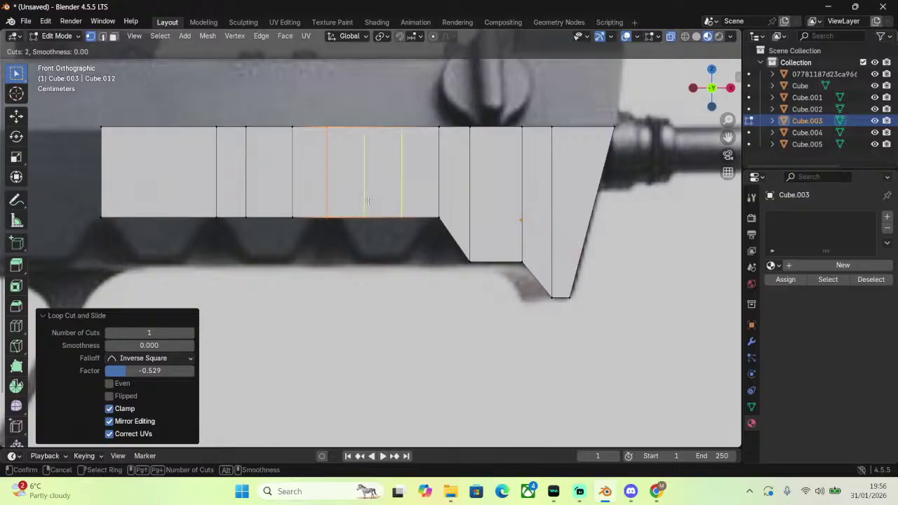
click(368, 200)
right_click(368, 201)
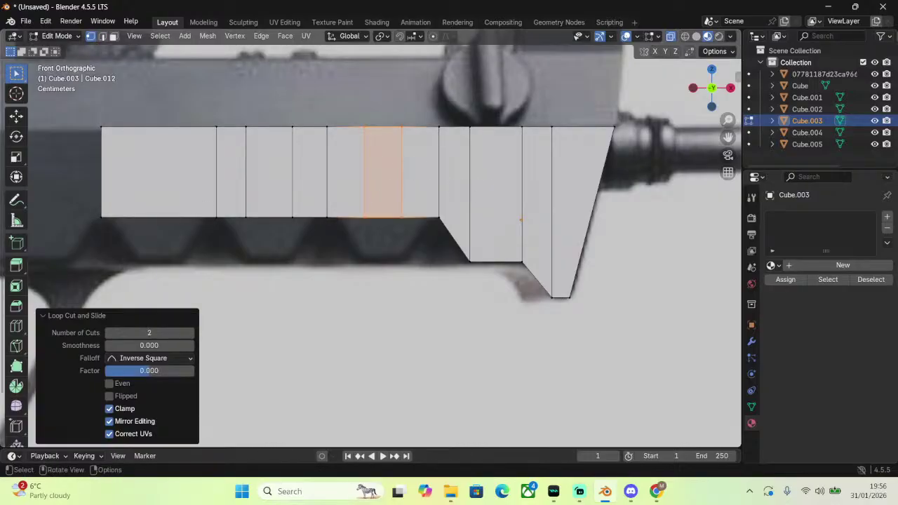
key(s)
key(x)
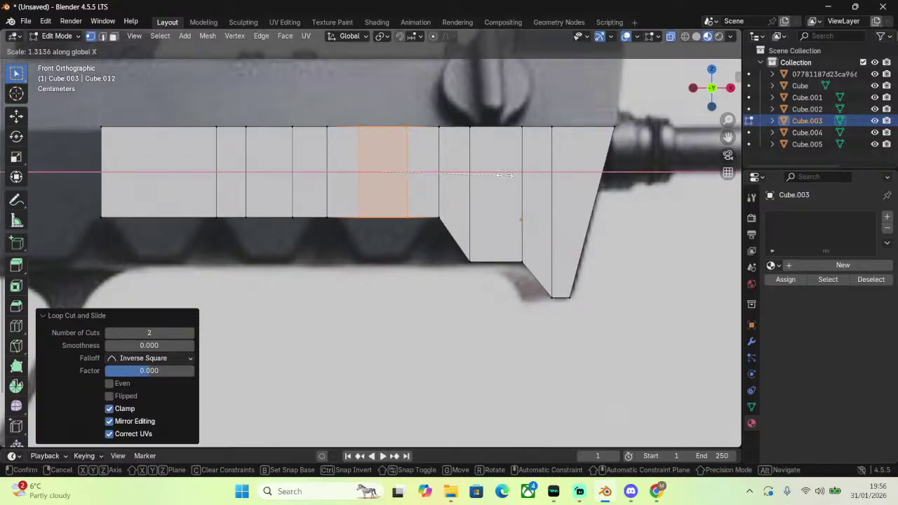
click(508, 175)
key(ctrl+r)
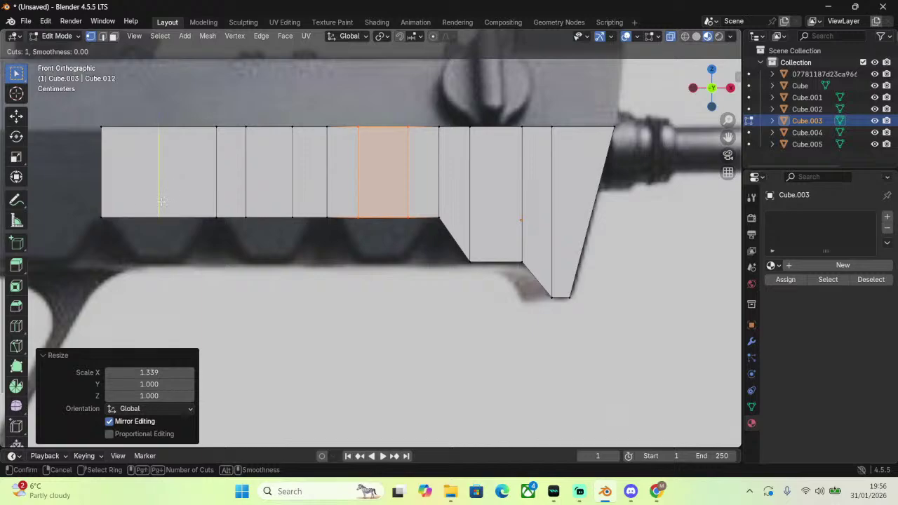
click(160, 202)
click(160, 202)
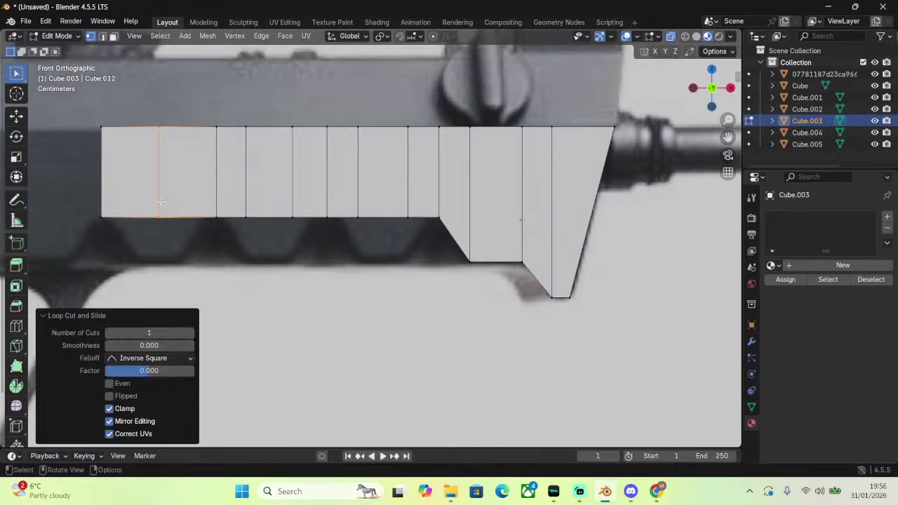
key(ctrl+z)
Add two evenly spaced loop cuts in the rearmost section and scale them about 1.19 along X to match the rear tooth.
key(ctrl+r)
scroll(162, 201, up, 1)
click(162, 201)
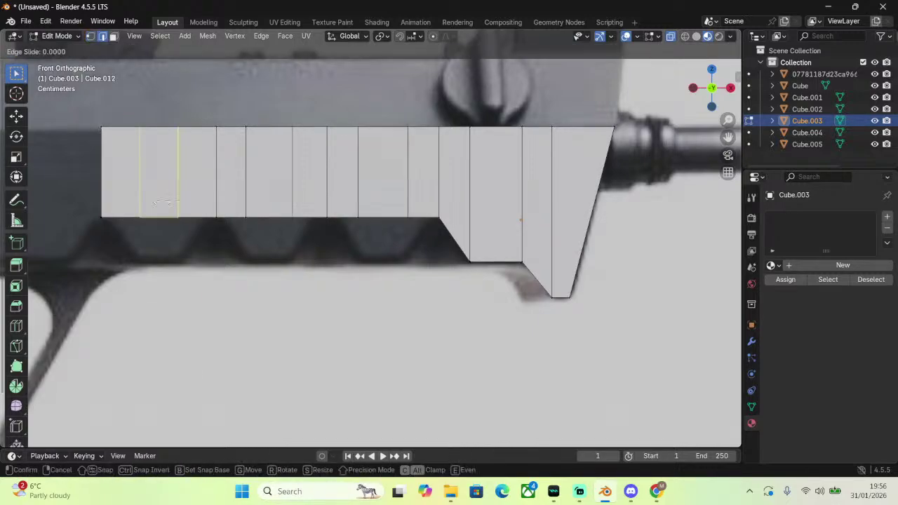
click(162, 201)
key(s)
key(x)
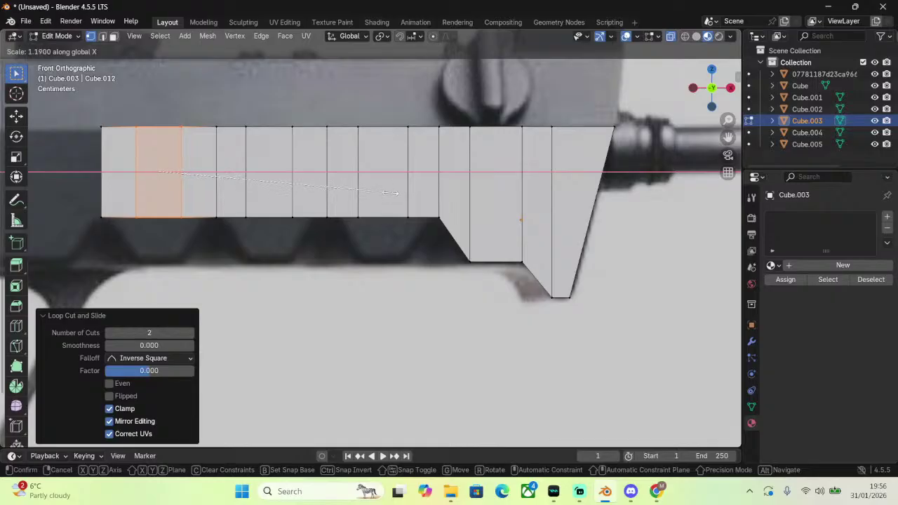
click(390, 193)
Lower the bottom edges of the three tooth strips about 0.0284 m along Z to form the handguard's notched underside.
drag(124, 225, 302, 210)
shift+drag(354, 223, 419, 209)
key(g)
key(z)
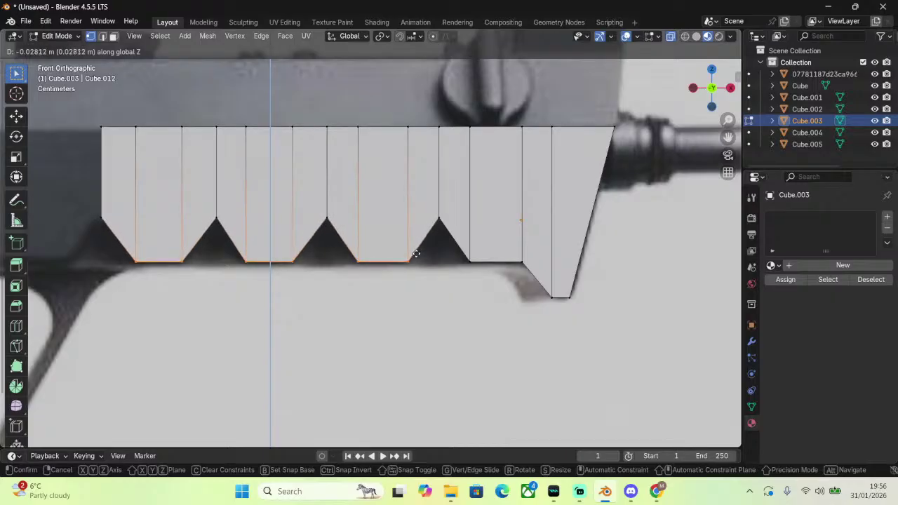
click(417, 254)
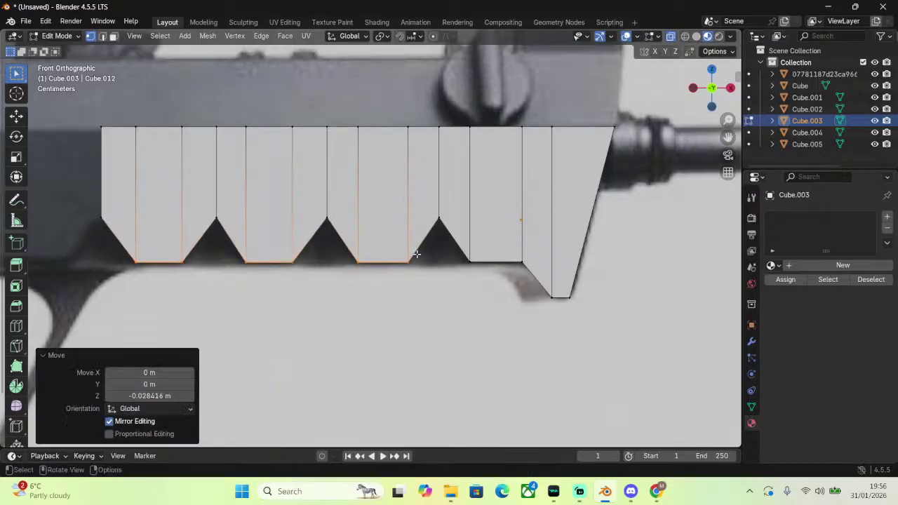
Select the handguard's rear end face at the peak of the rearmost notch.
scroll(416, 254, down, 3)
scroll(616, 263, down, 3)
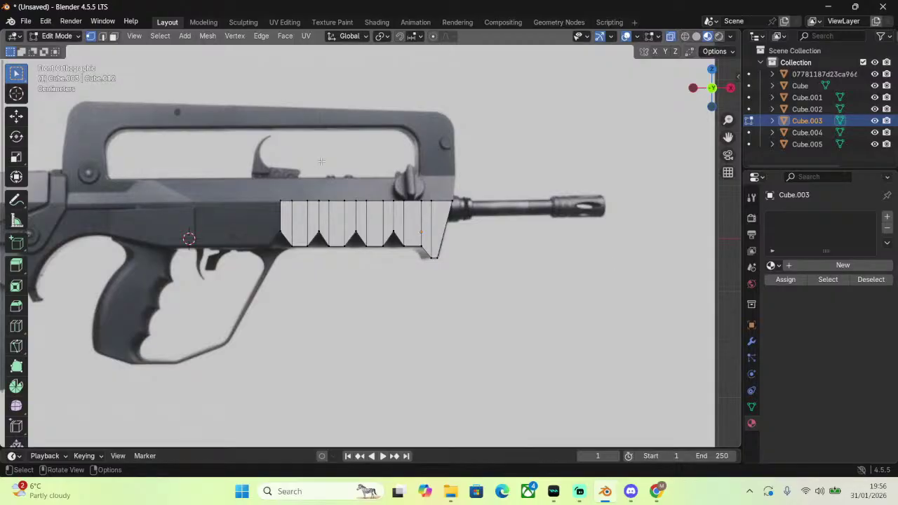
scroll(322, 162, up, 3)
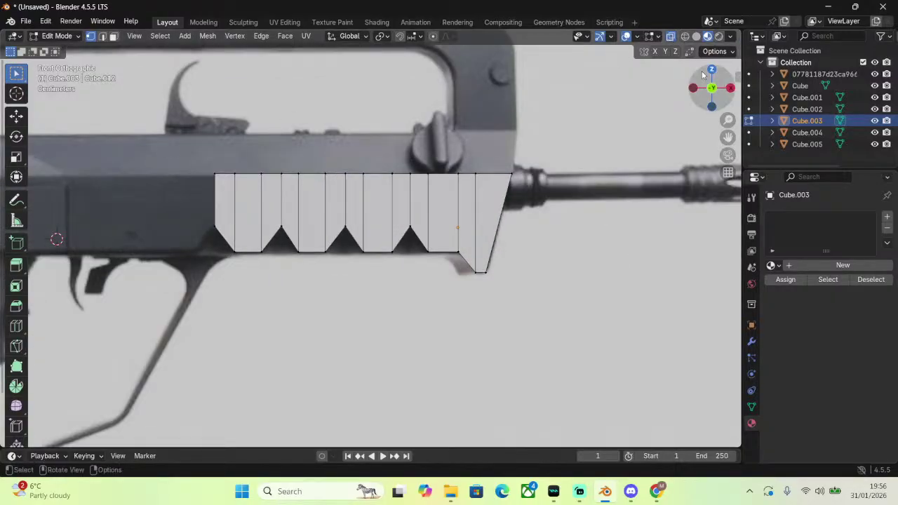
shift+middle_drag(337, 158, 606, 153)
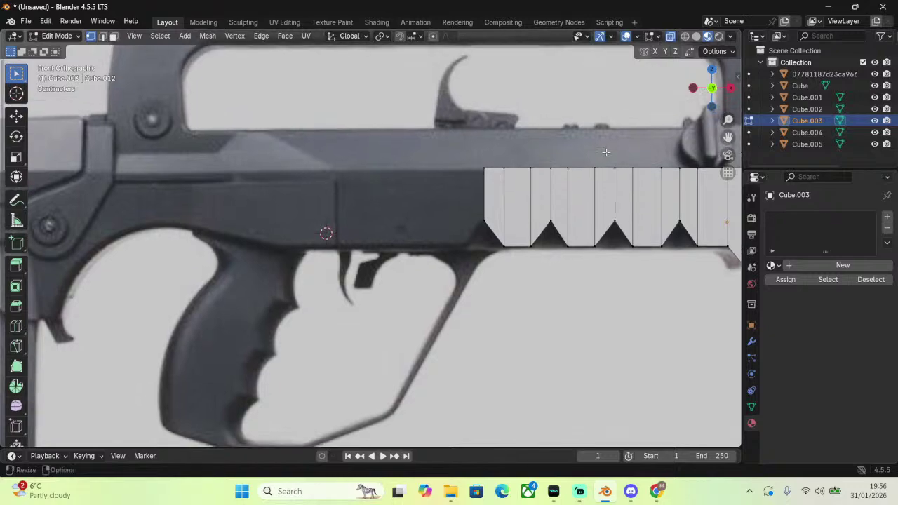
scroll(606, 152, up, 2)
drag(484, 132, 555, 240)
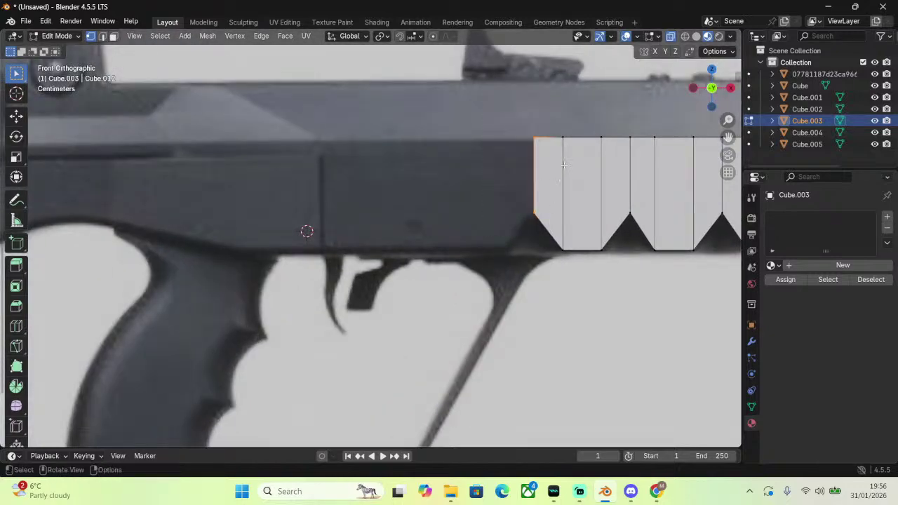
Try extruding the rear end face about 0.348 m backwards along the receiver, and undo it.
key(e)
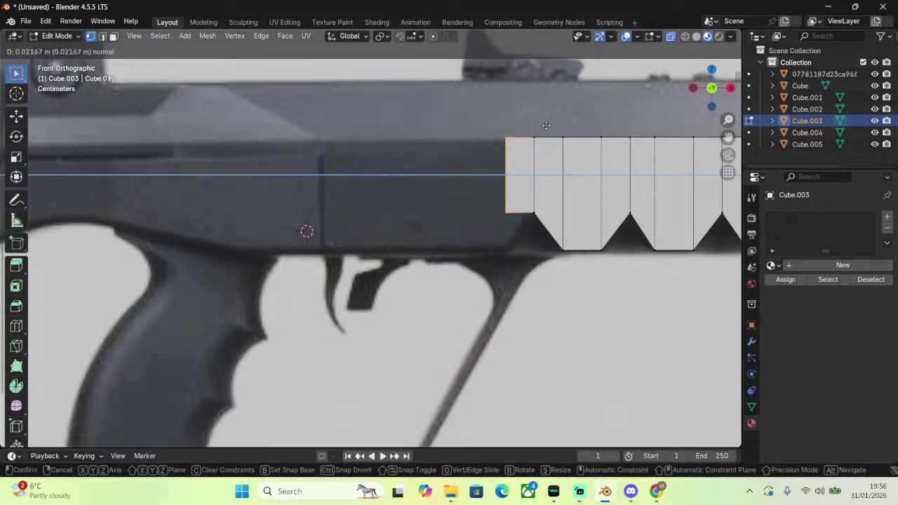
click(121, 128)
scroll(122, 128, down, 5)
scroll(153, 174, down, 2)
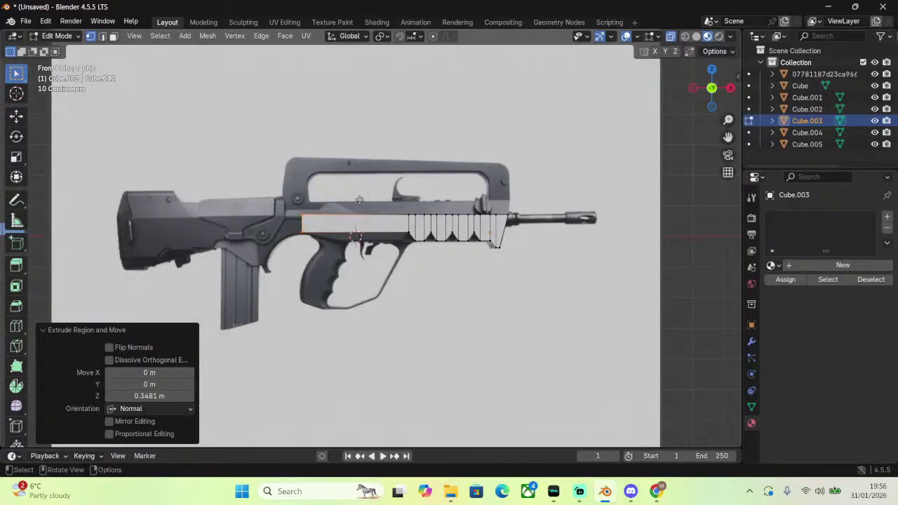
key(e)
click(259, 200)
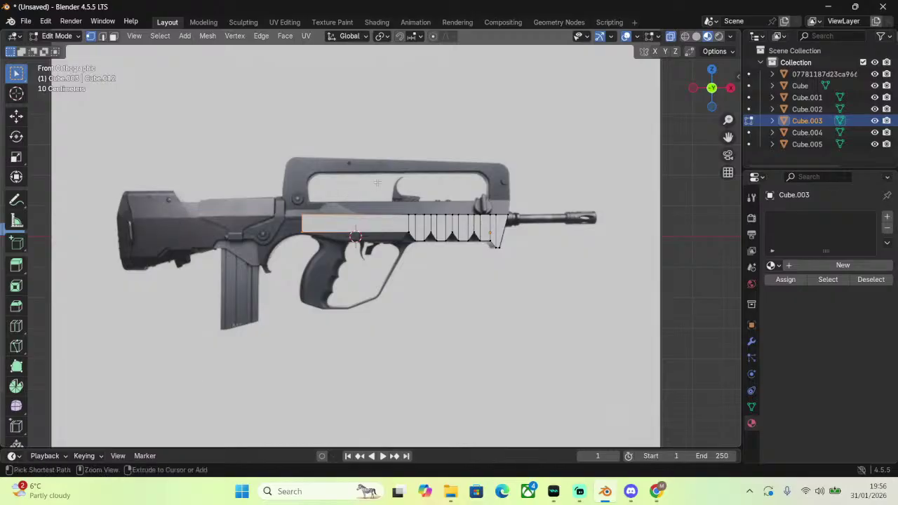
scroll(375, 181, up, 4)
key(ctrl+z)
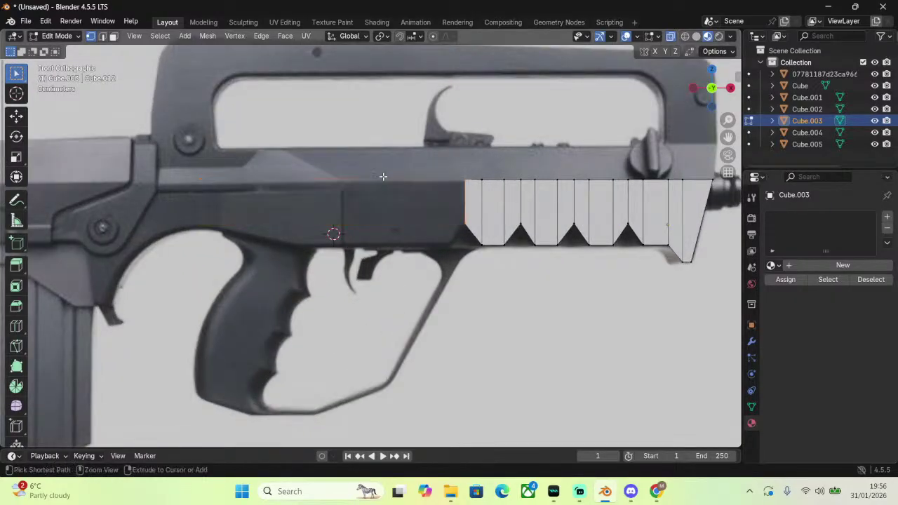
Extrude the rear end face about 0.224 m backwards to just above the pistol grip.
key(e)
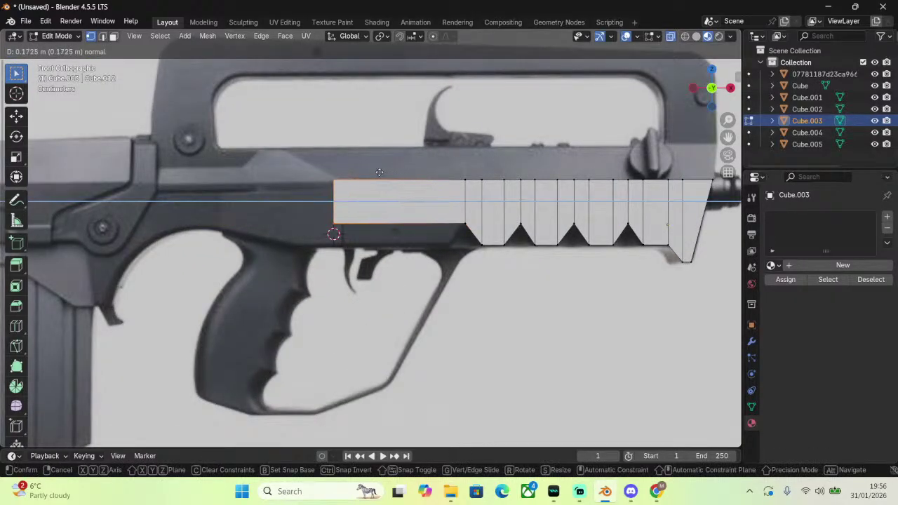
click(349, 174)
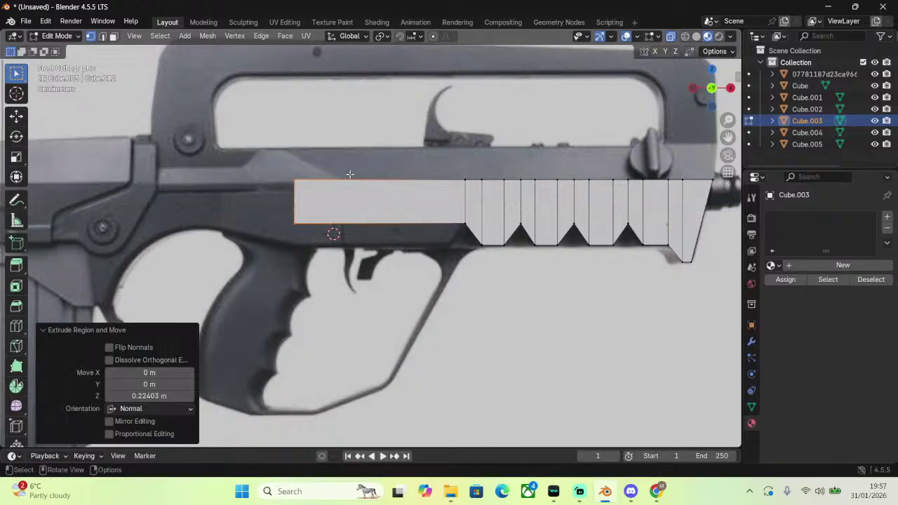
scroll(349, 174, up, 3)
click(273, 230)
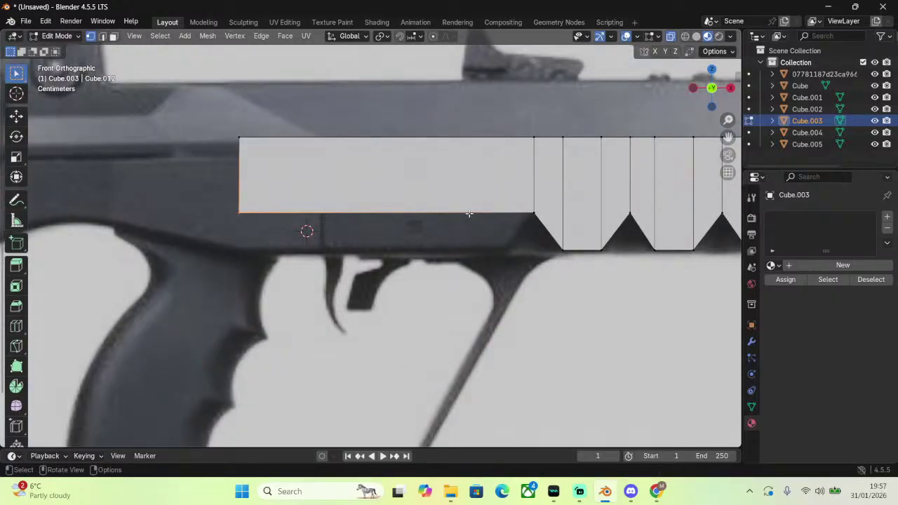
Add a loop cut across the new rear section and slid it forward to a factor of about 0.801, near the rearmost notch.
key(ctrl+r)
click(386, 204)
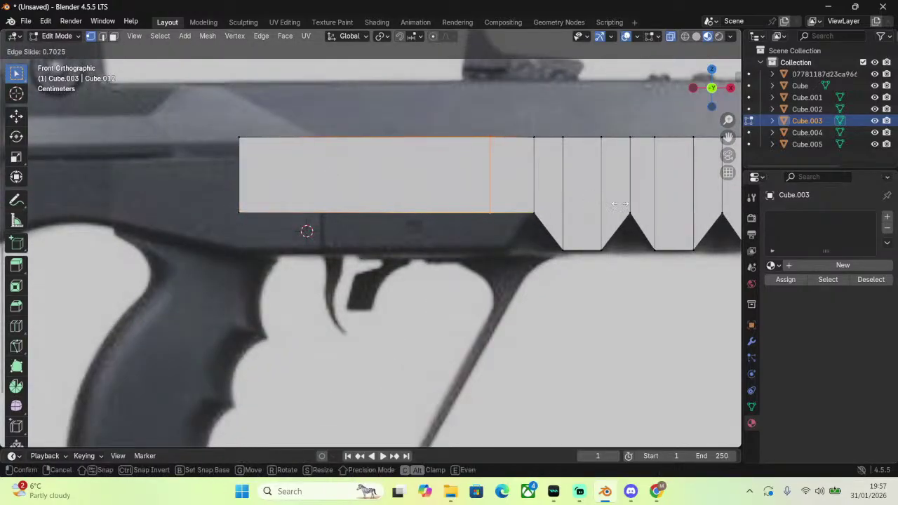
click(631, 205)
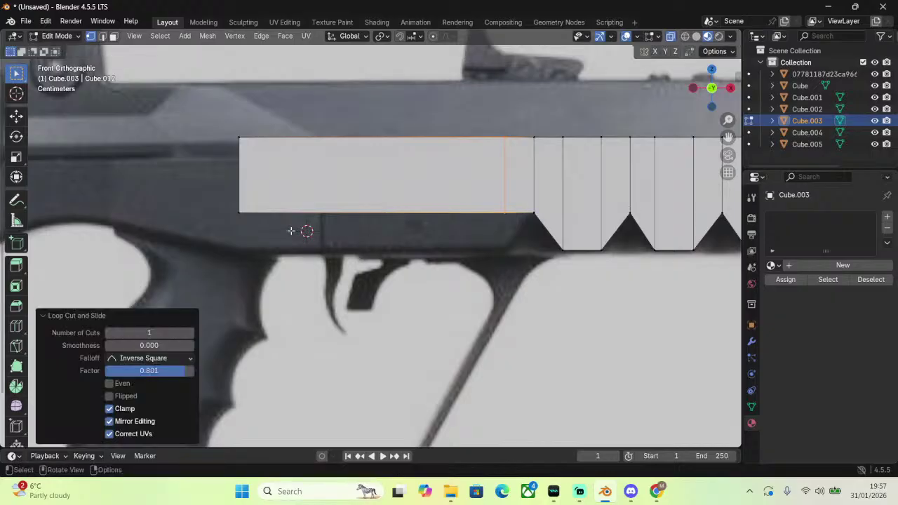
Lower the rear section's bottom edge behind the new cut about 0.0313 m along Z to meet the receiver's underside.
drag(226, 224, 519, 204)
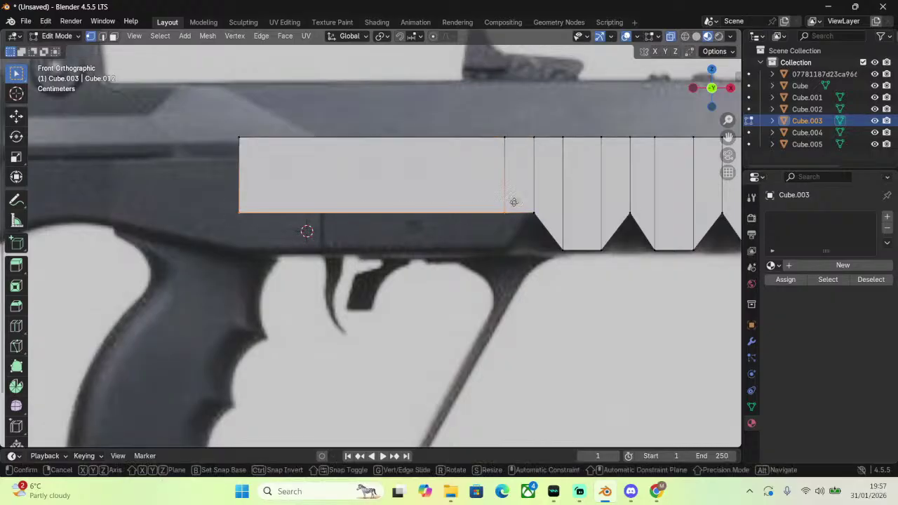
key(g)
key(z)
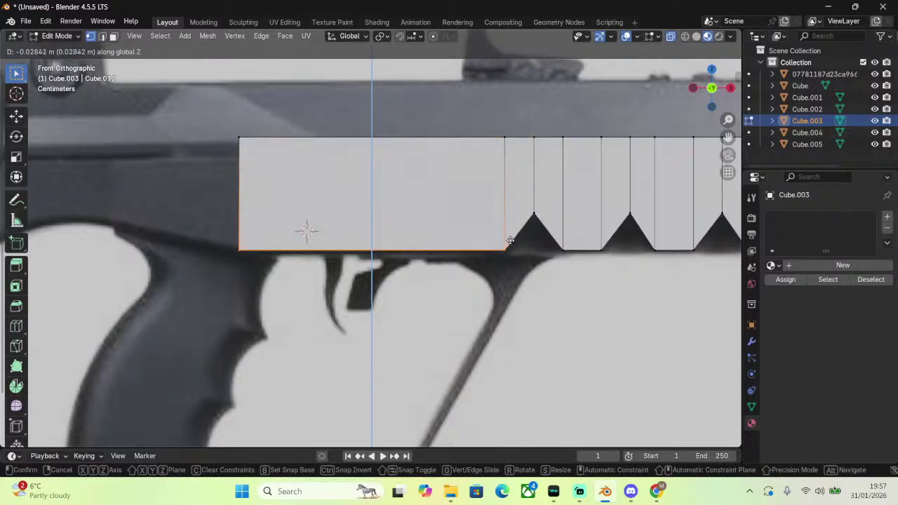
key(g)
key(g)
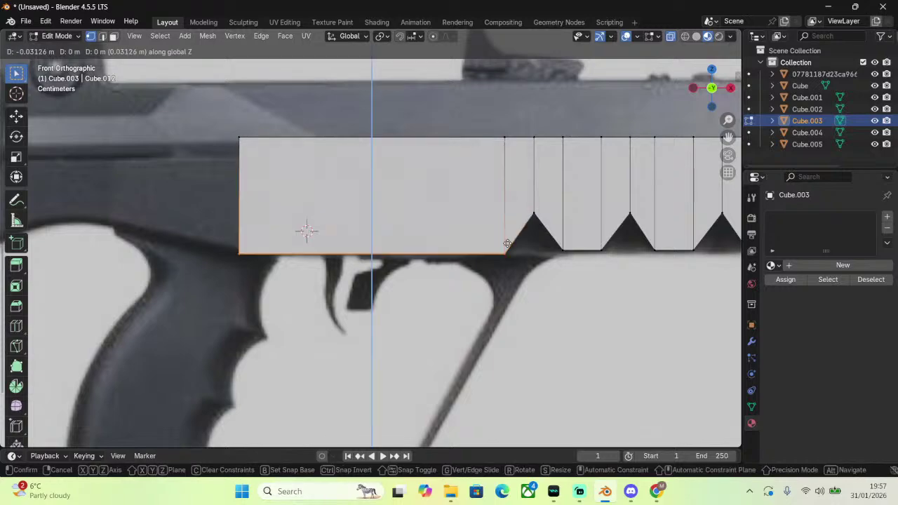
key(z)
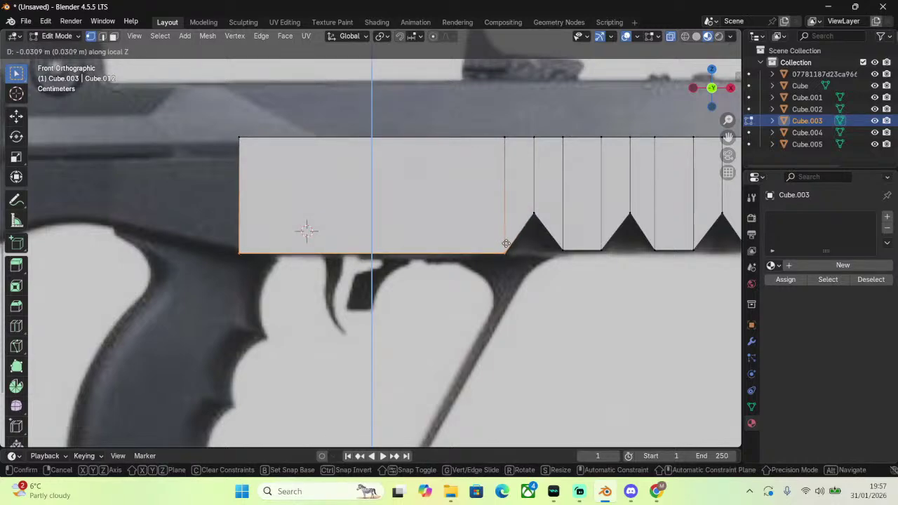
click(506, 242)
Examine the extended handguard from the side, at an angle and from the front against the reference image.
middle_drag(506, 241, 370, 185)
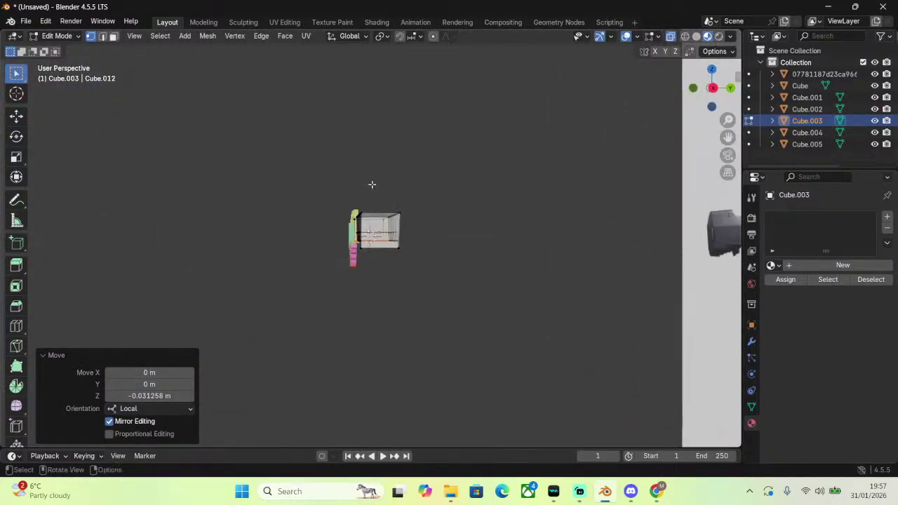
click(694, 90)
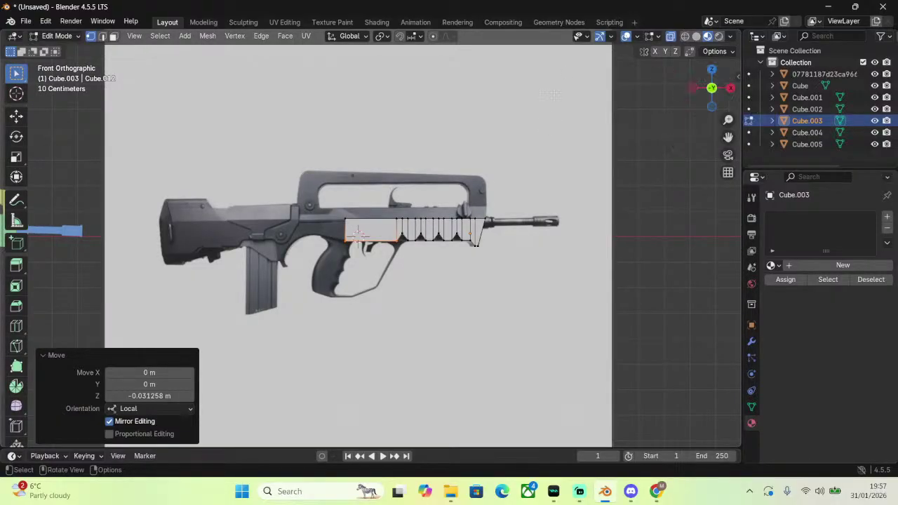
scroll(479, 150, up, 5)
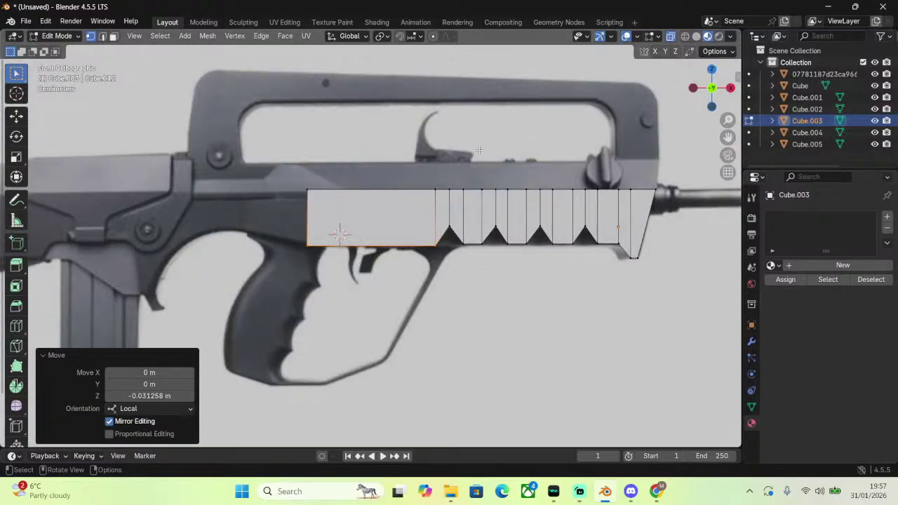
middle_drag(539, 117, 703, 115)
click(726, 95)
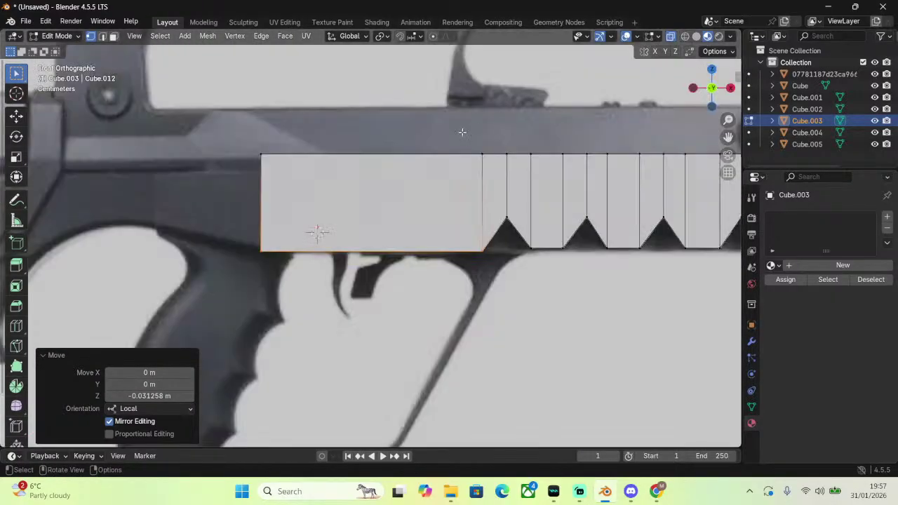
scroll(462, 131, down, 7)
middle_drag(520, 123, 475, 131)
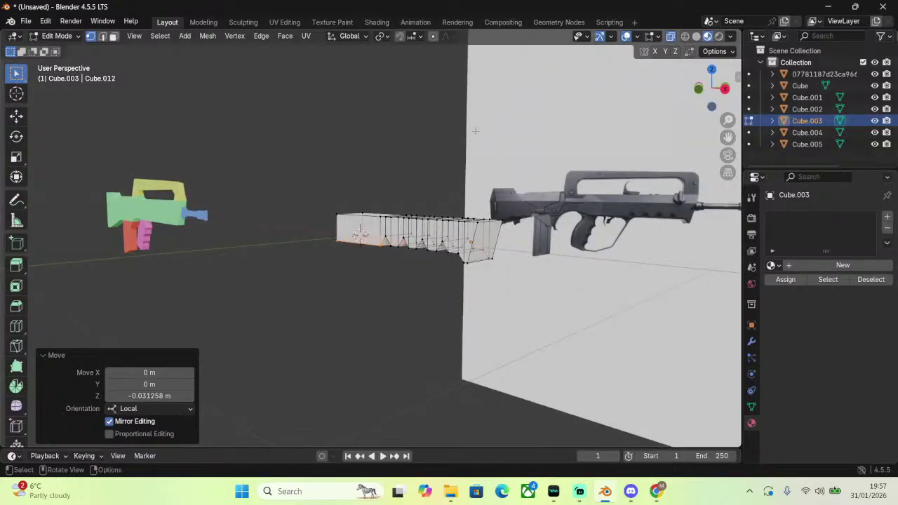
click(699, 89)
scroll(409, 168, up, 2)
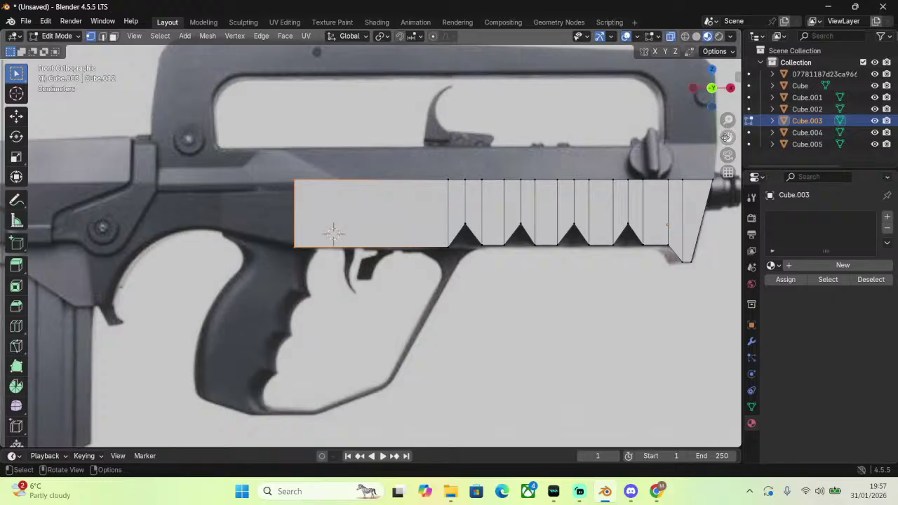
Extrude the receiver's rear end face about 0.124 m backwards, past the top of the pistol grip.
drag(728, 137, 897, 148)
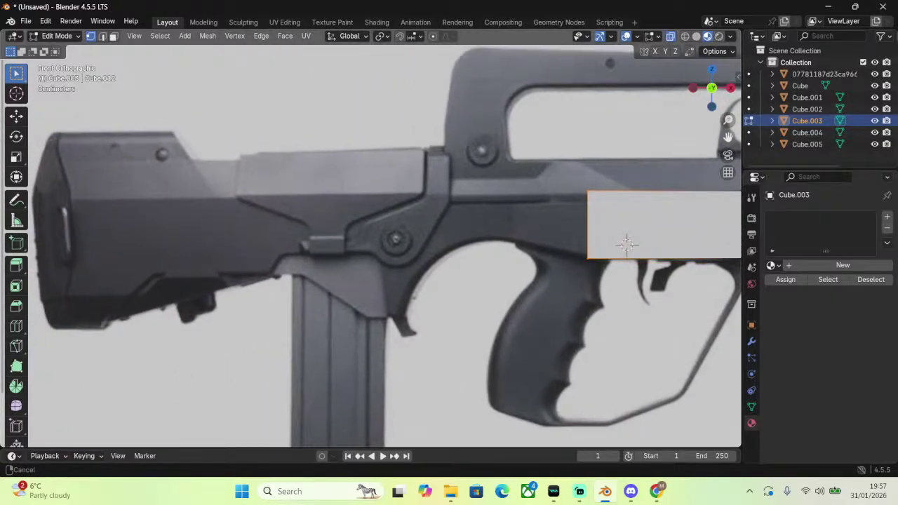
drag(728, 137, 728, 137)
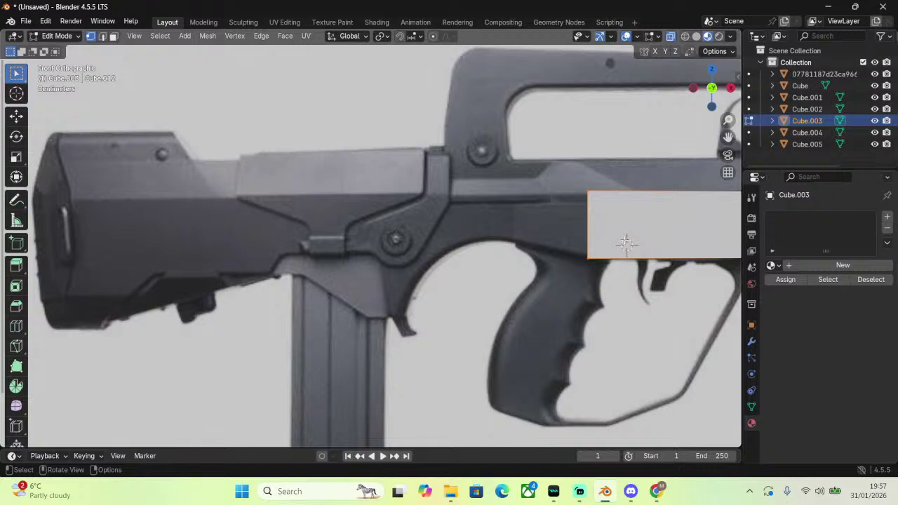
key(e)
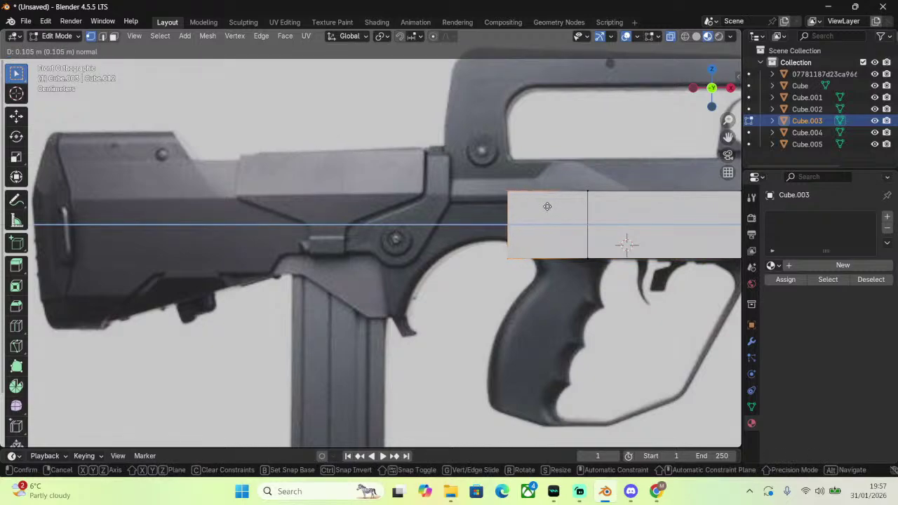
click(536, 206)
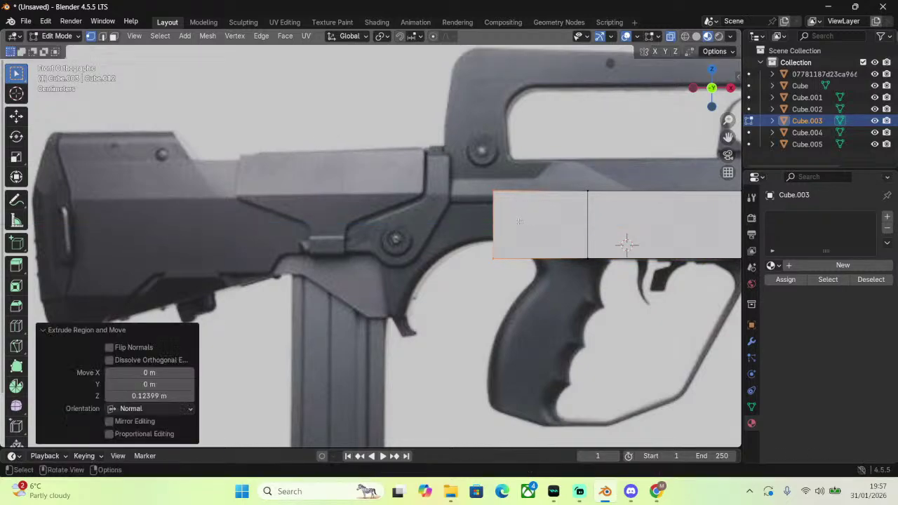
Raise the bottom edge of the rear end face about 0.026 m along Z to follow the sloped underside behind the grip.
scroll(554, 231, up, 2)
drag(519, 280, 589, 266)
key(g)
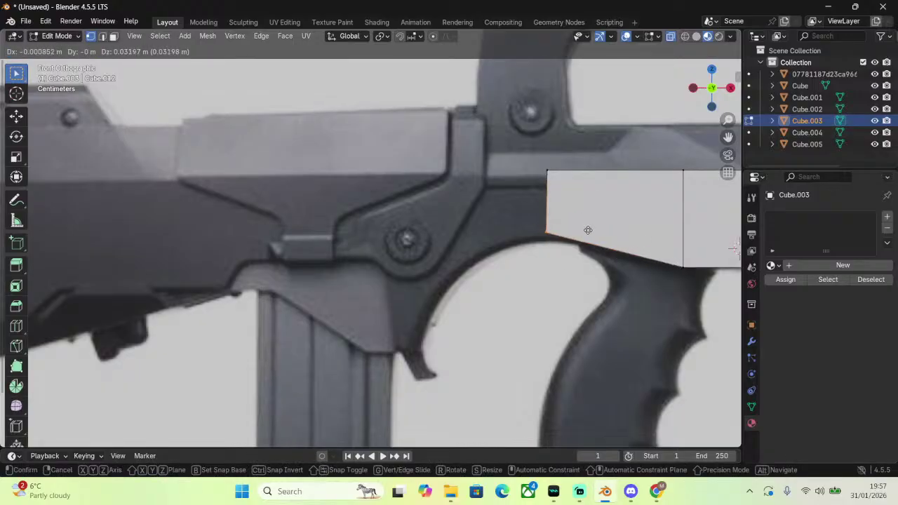
key(z)
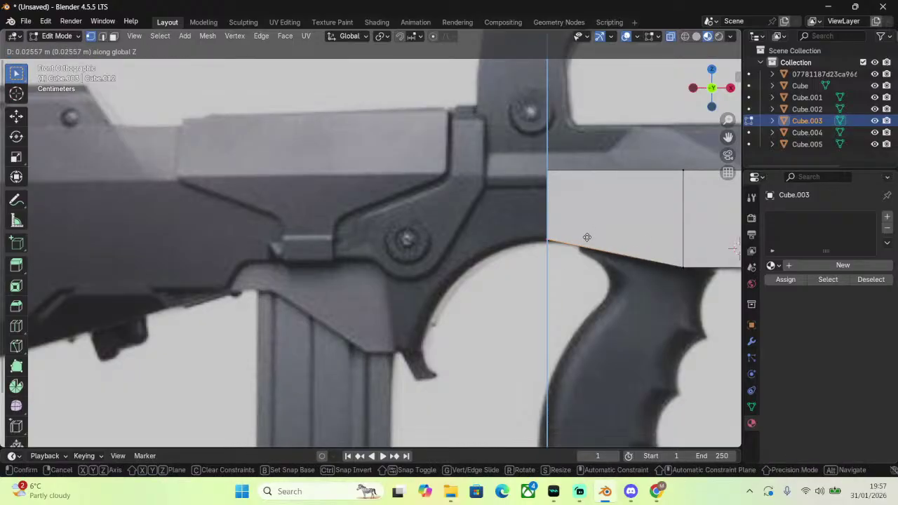
click(587, 237)
Extrude the rear end face about 0.11 m backwards and lower its bottom edge about 0.1 m along Z towards the magazine catch.
click(621, 247)
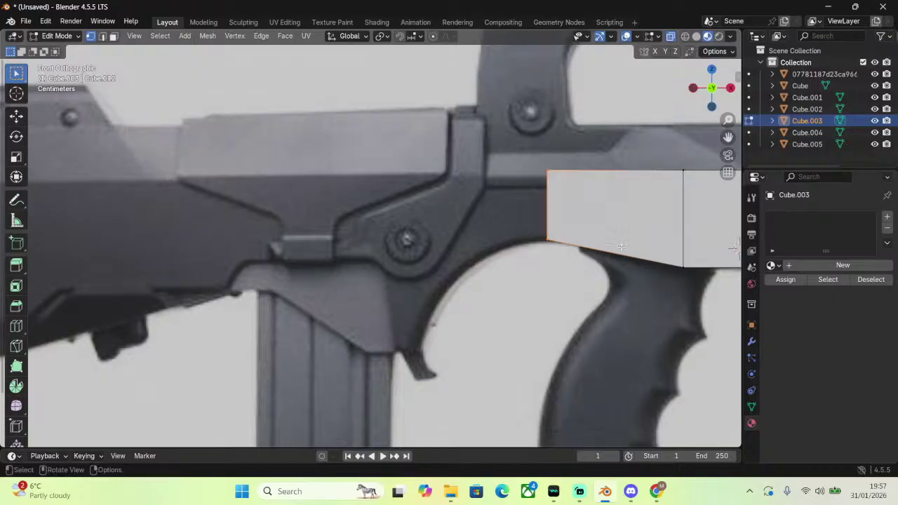
key(e)
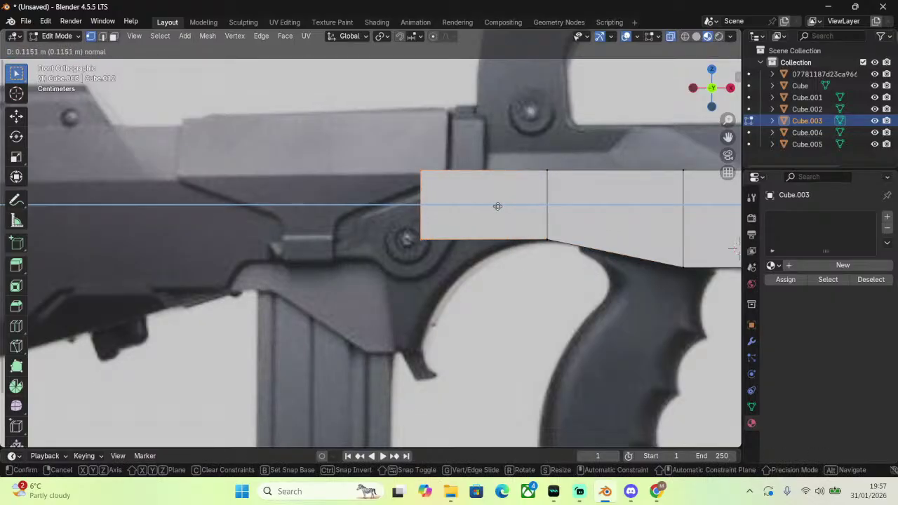
click(496, 205)
click(475, 235)
key(g)
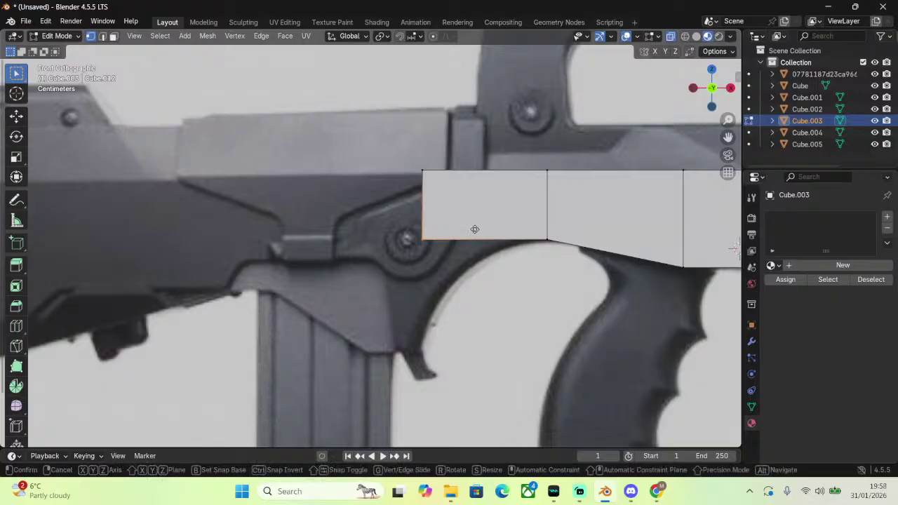
key(z)
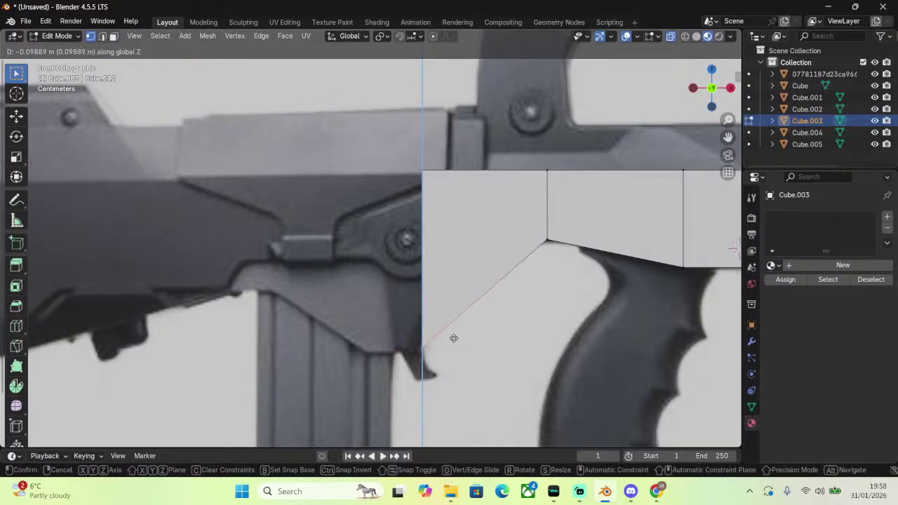
click(451, 337)
Shift the rear end face about 0.00085 m backwards along X and extrude it about 0.024 m to the magazine's front edge.
click(467, 186)
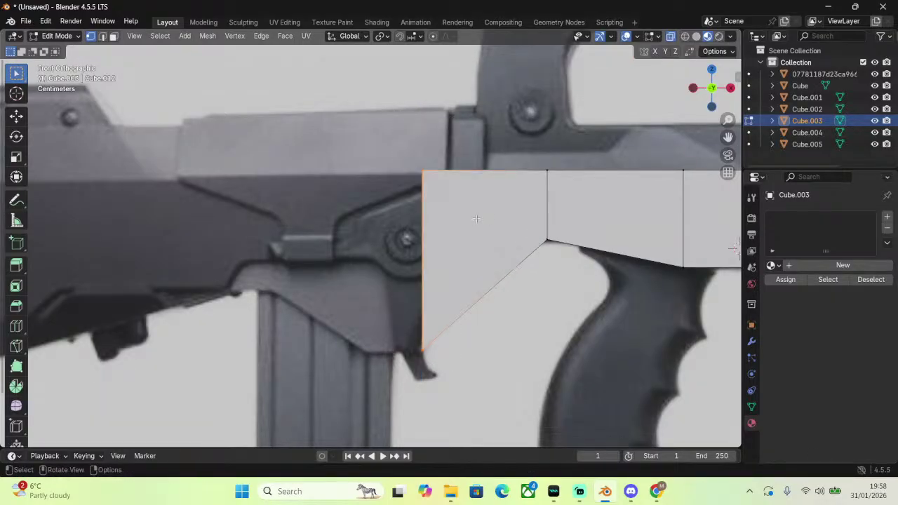
key(g)
key(x)
click(413, 300)
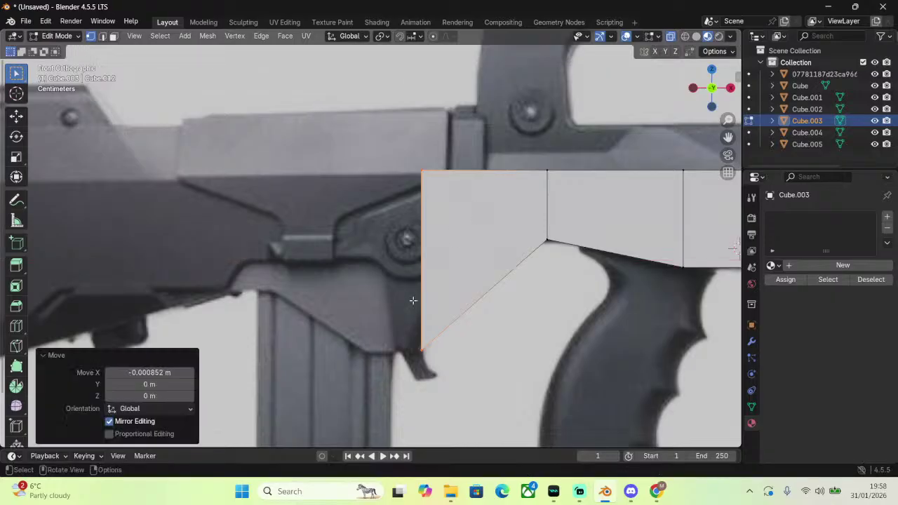
click(471, 170)
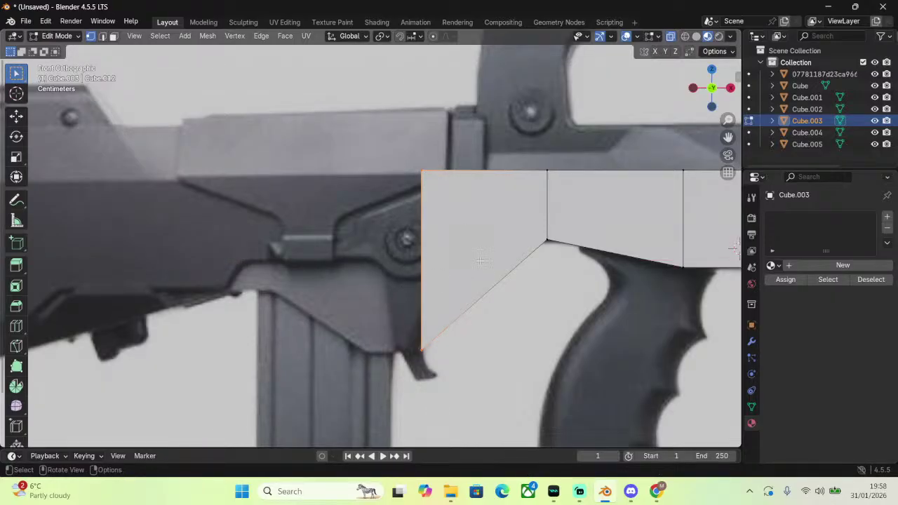
key(e)
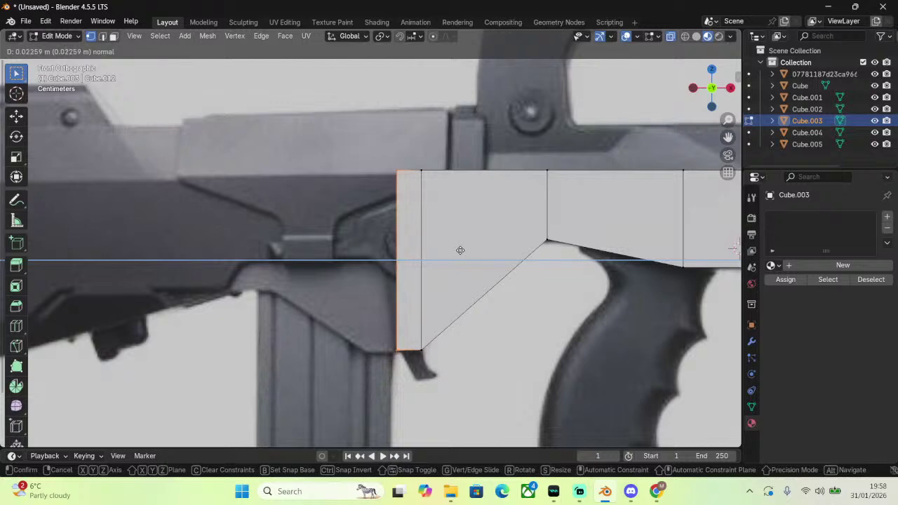
click(459, 251)
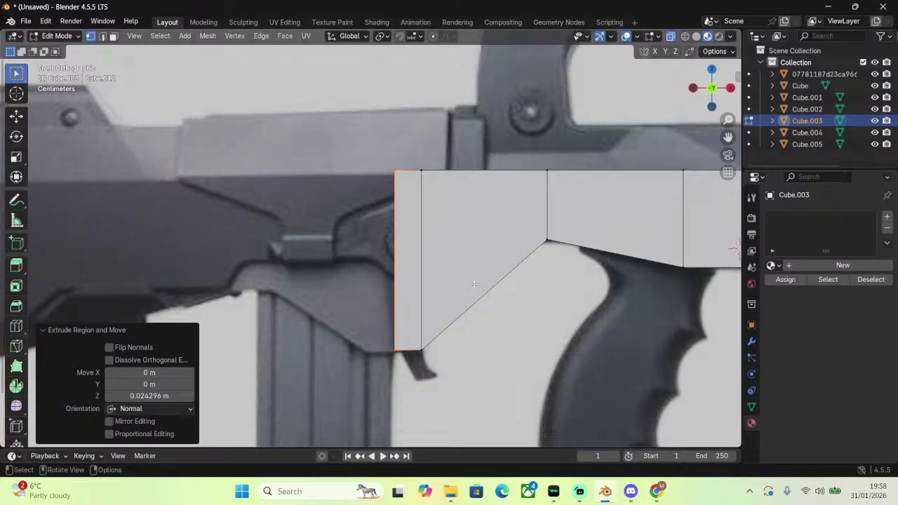
key(e)
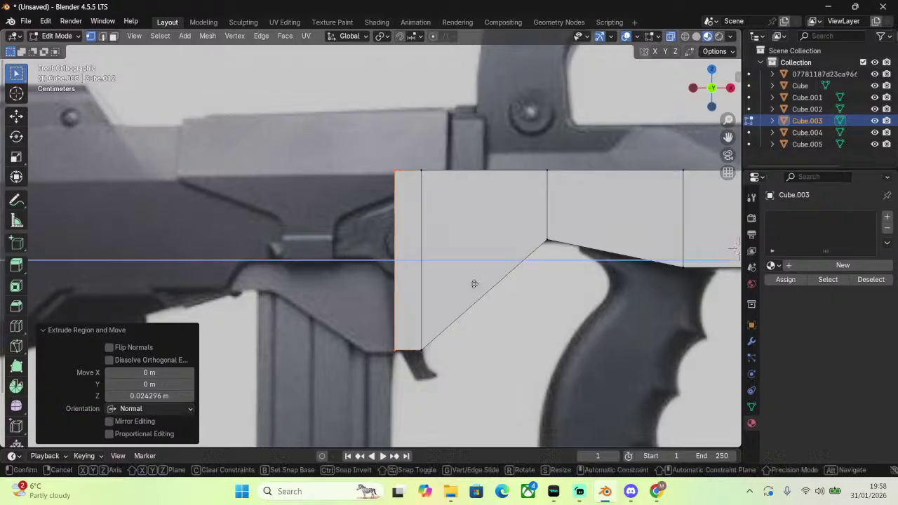
key(Escape)
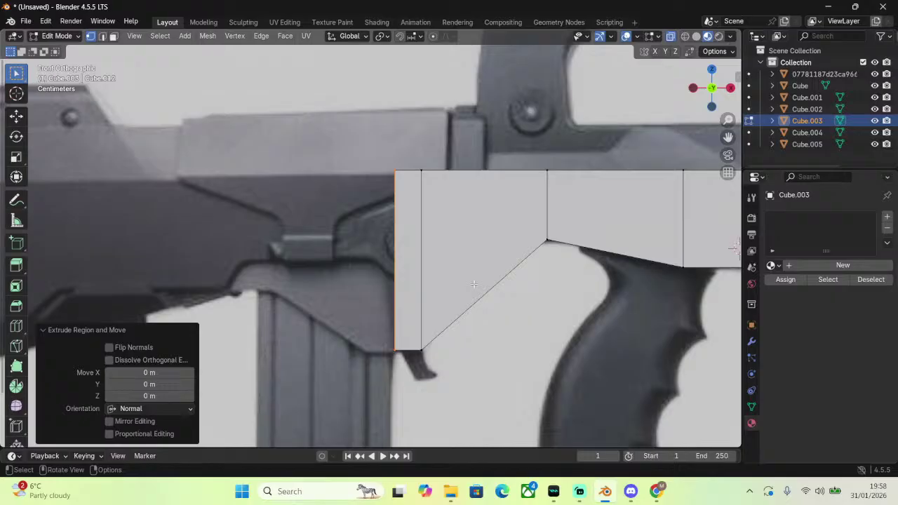
key(e)
click(475, 284)
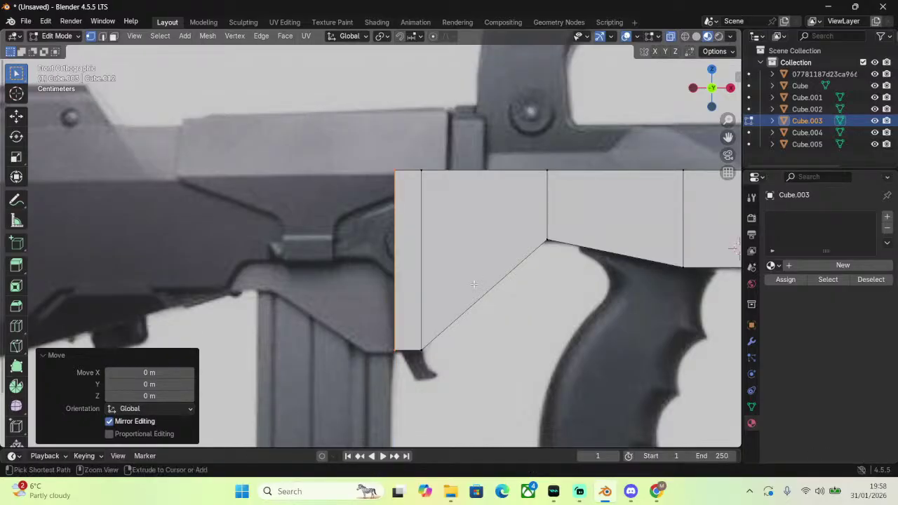
key(ctrl+z)
middle_drag(414, 211, 456, 210)
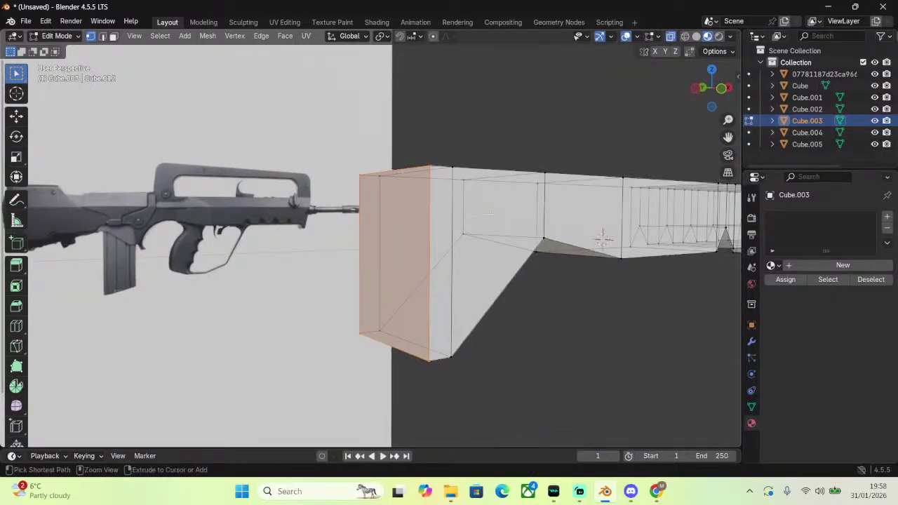
click(718, 91)
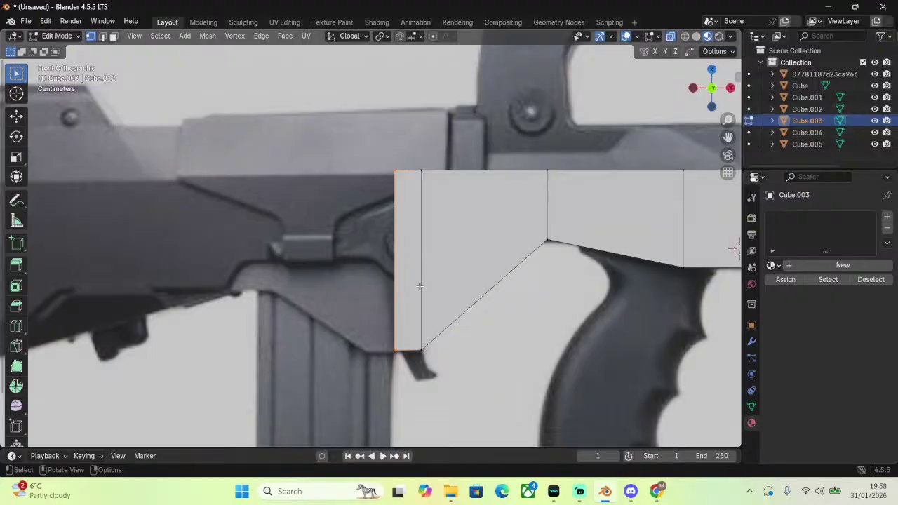
Try extruding the rear end face about 0.023 m over the magazine and raising its bottom edge along Z, and undo both changes.
scroll(378, 237, down, 2)
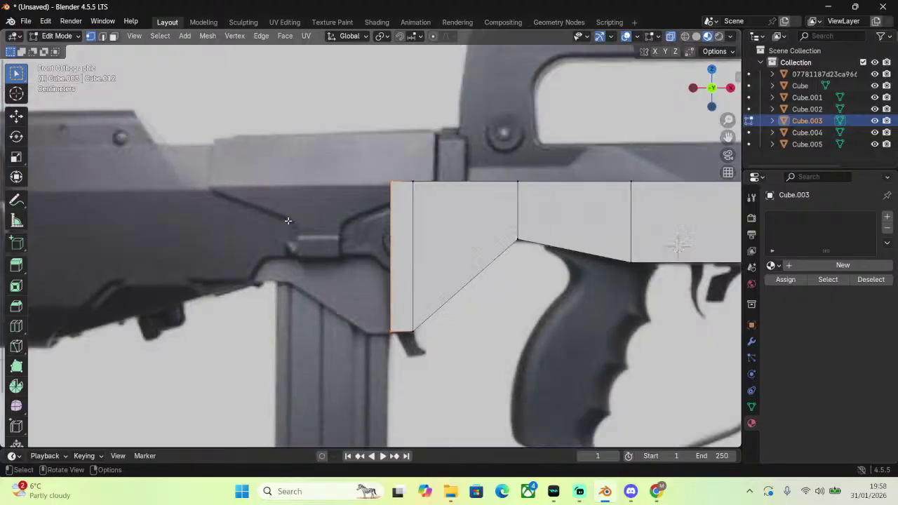
scroll(456, 195, up, 1)
key(e)
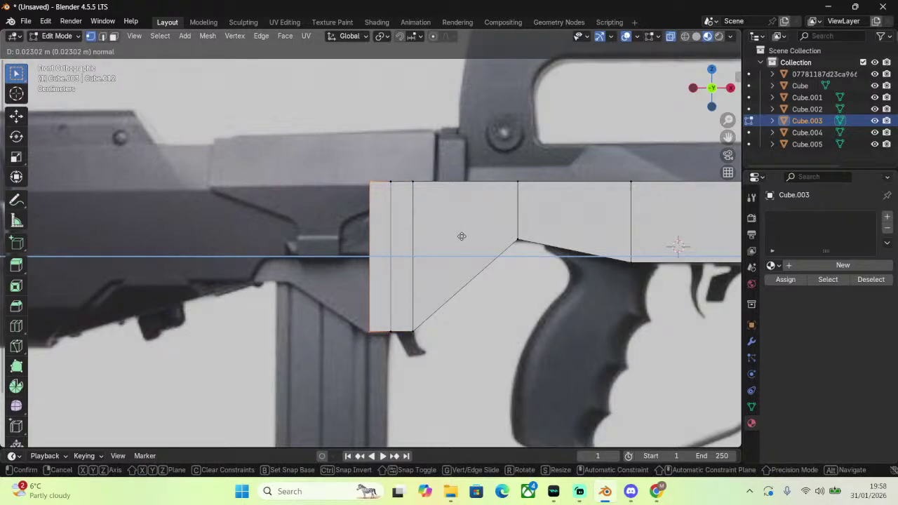
click(461, 237)
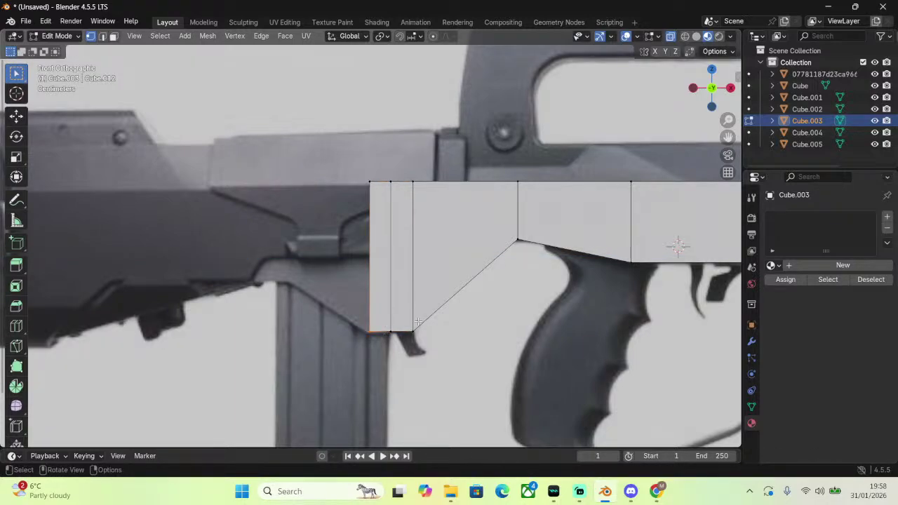
key(g)
key(z)
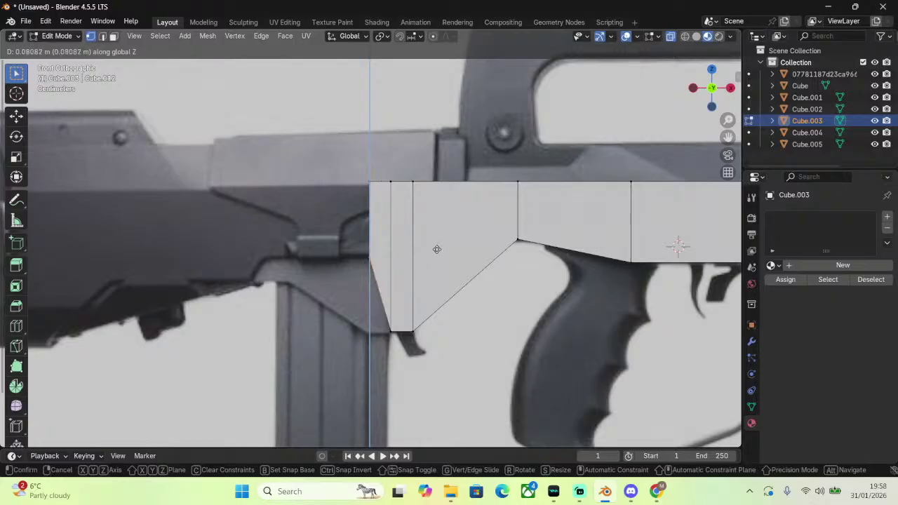
click(437, 241)
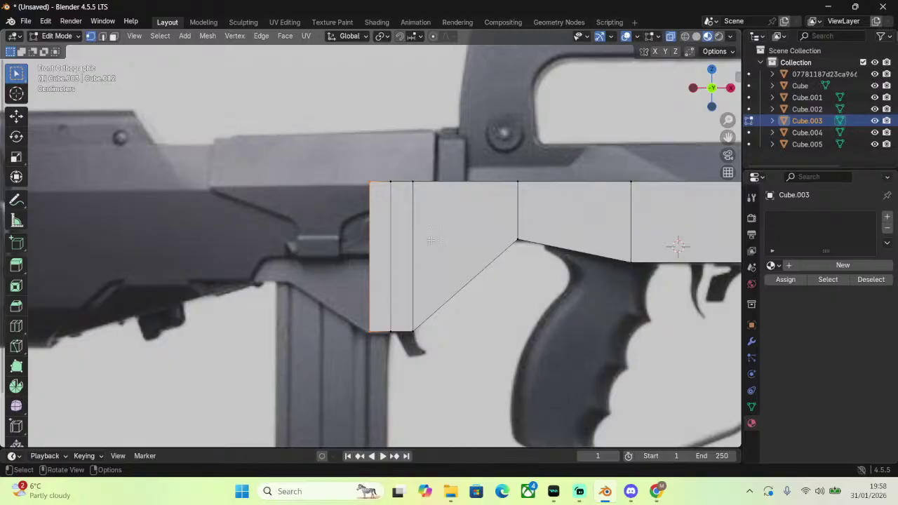
key(ctrl+z)
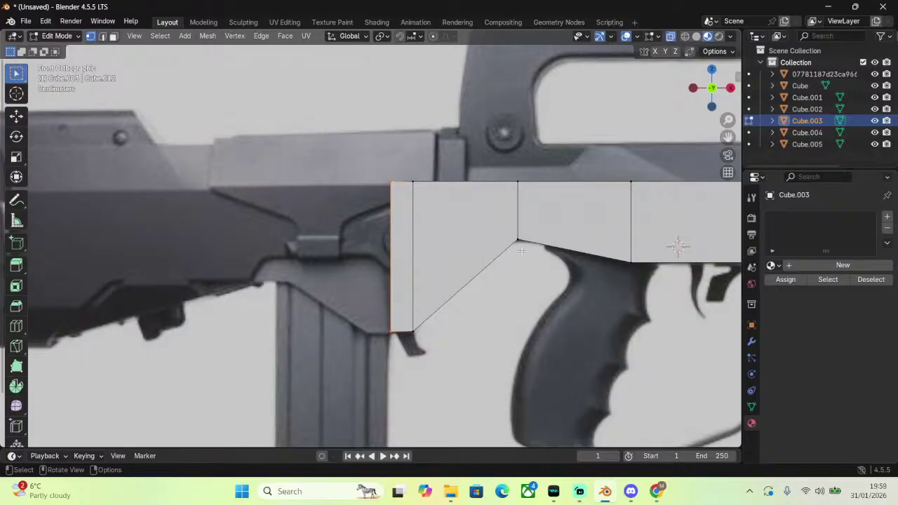
Try a single extrusion of the rear end face about 0.158 m backwards over the magazine well, and undo it.
key(e)
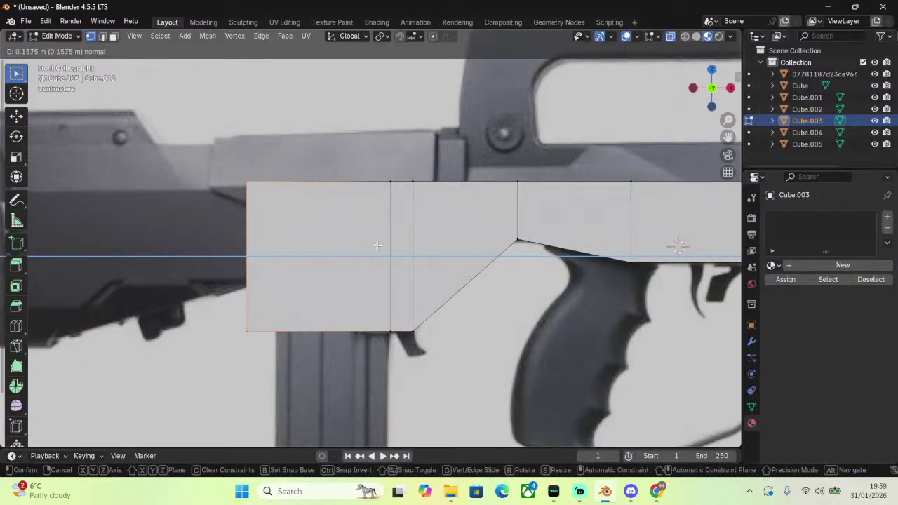
click(381, 245)
scroll(712, 105, up, 2)
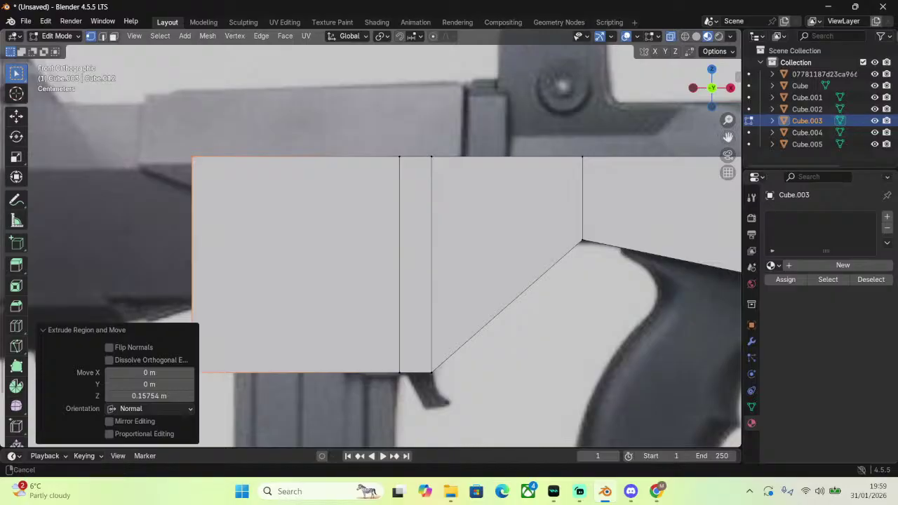
drag(728, 137, 827, 84)
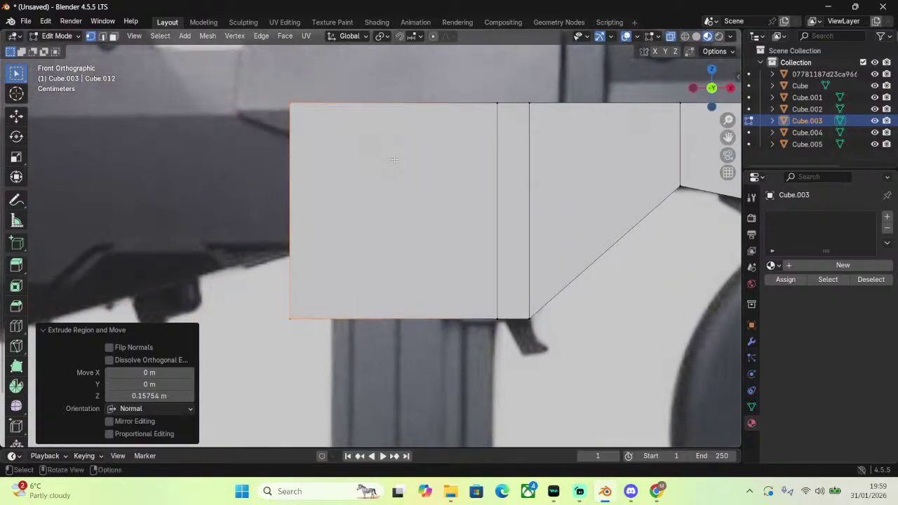
middle_drag(482, 130, 528, 130)
key(KP_1)
key(ctrl+z)
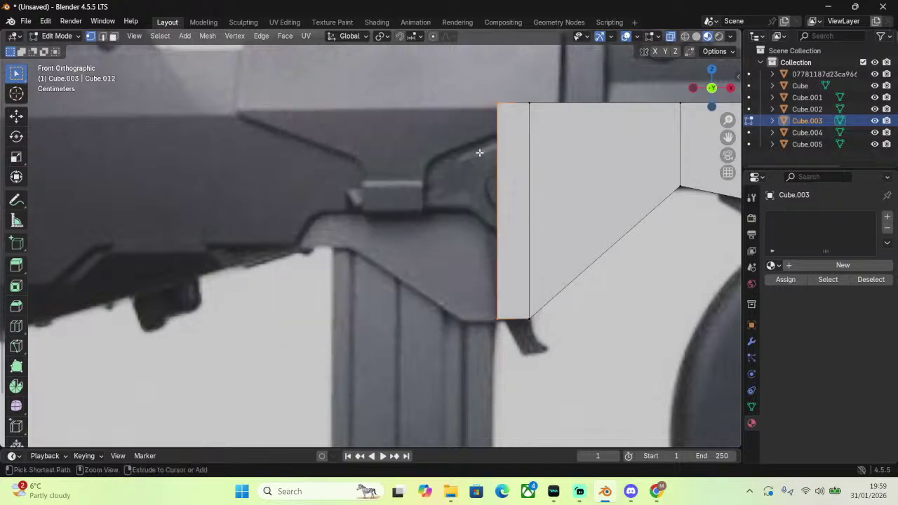
Extrude the rear end face backwards over the magazine well in three consecutive sections of about 0.022 m, 0.115 m and 0.021 m.
key(e)
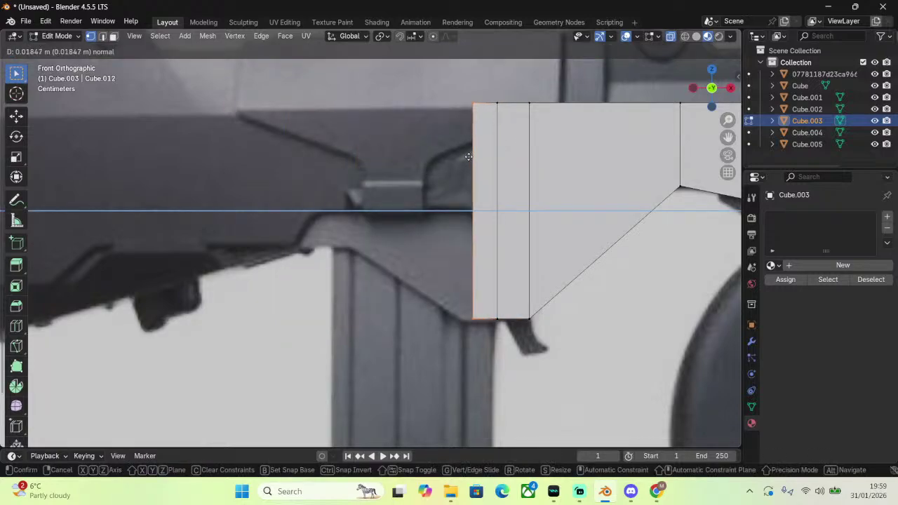
click(463, 161)
key(e)
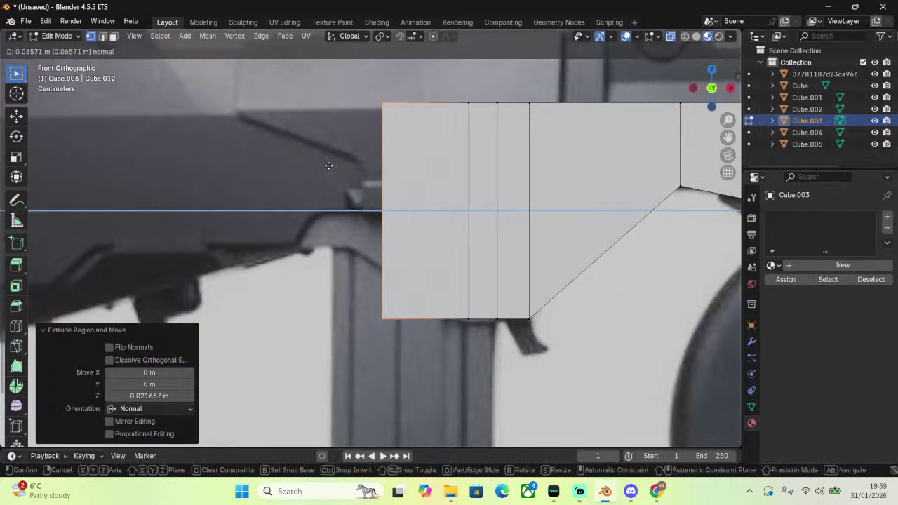
click(309, 170)
key(e)
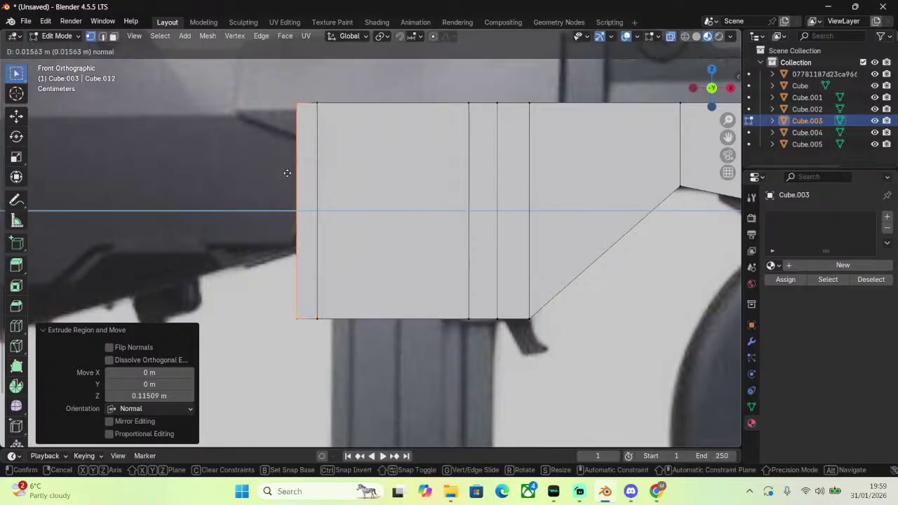
click(277, 174)
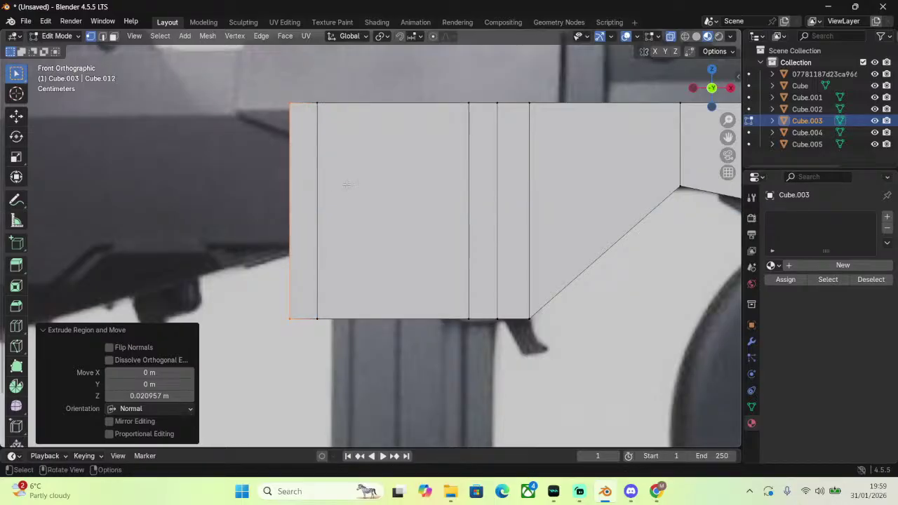
Try a knife cut over the magazine well, from the rear edge diagonally up to the second vertical edge and along X to the third.
key(k)
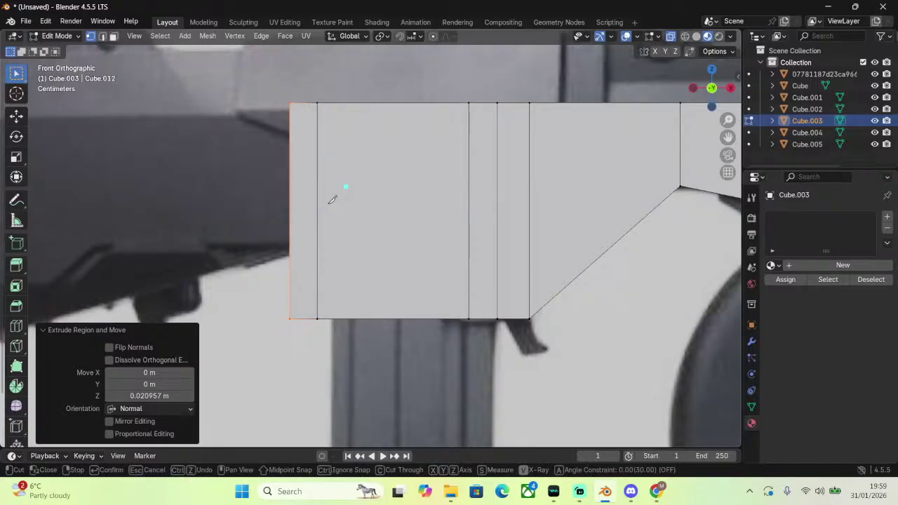
click(290, 249)
click(317, 222)
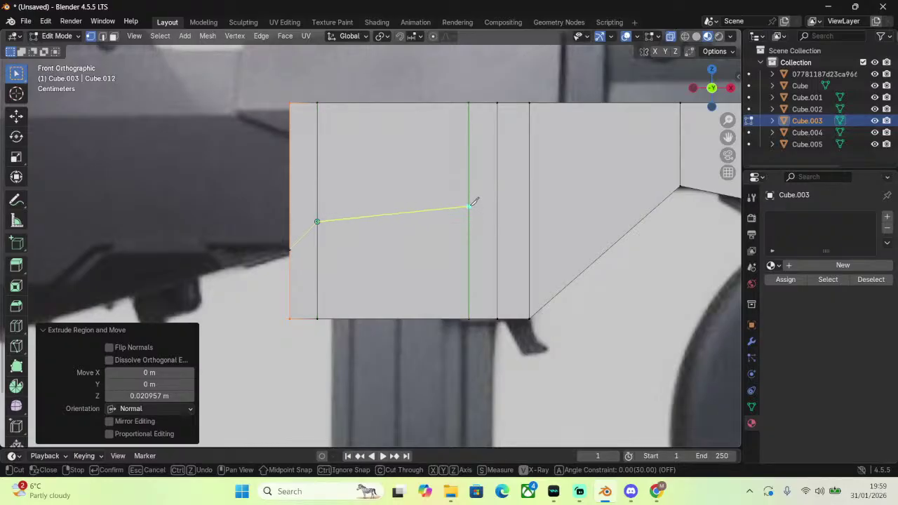
key(x)
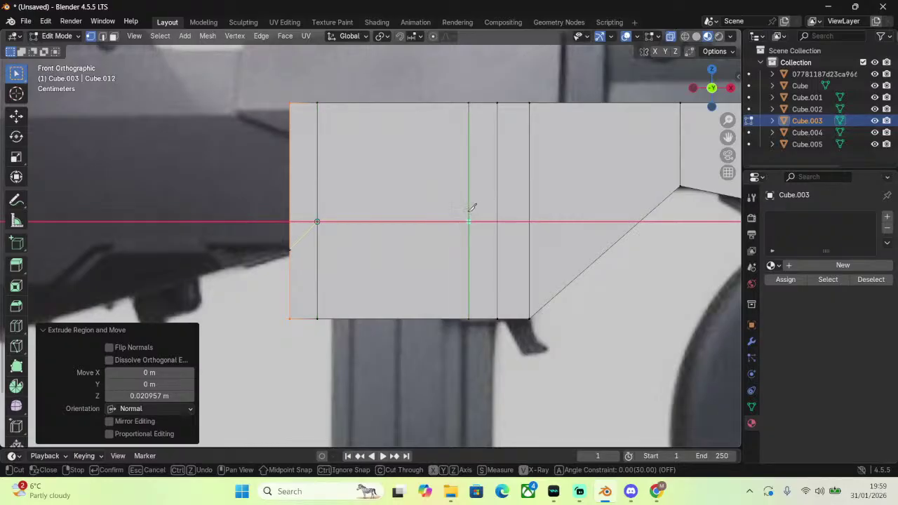
click(472, 207)
key(x)
key(z)
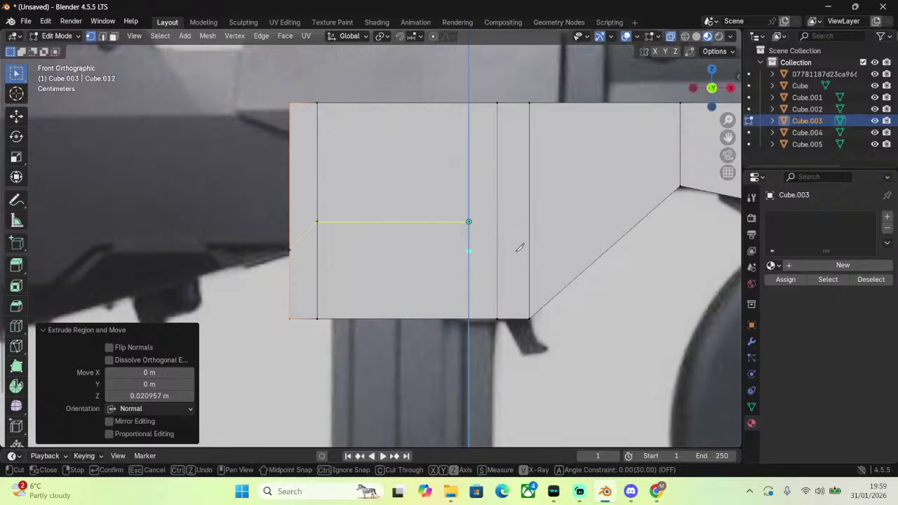
click(470, 247)
right_click(544, 287)
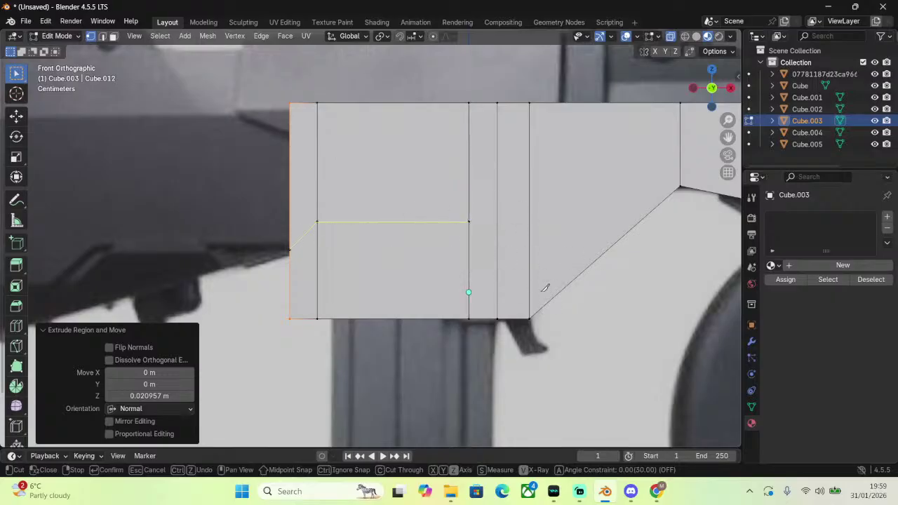
Try another knife segment starting on the fourth vertical edge, and take back the last cut points.
key(ctrl+z)
key(z)
key(z)
click(498, 245)
key(x)
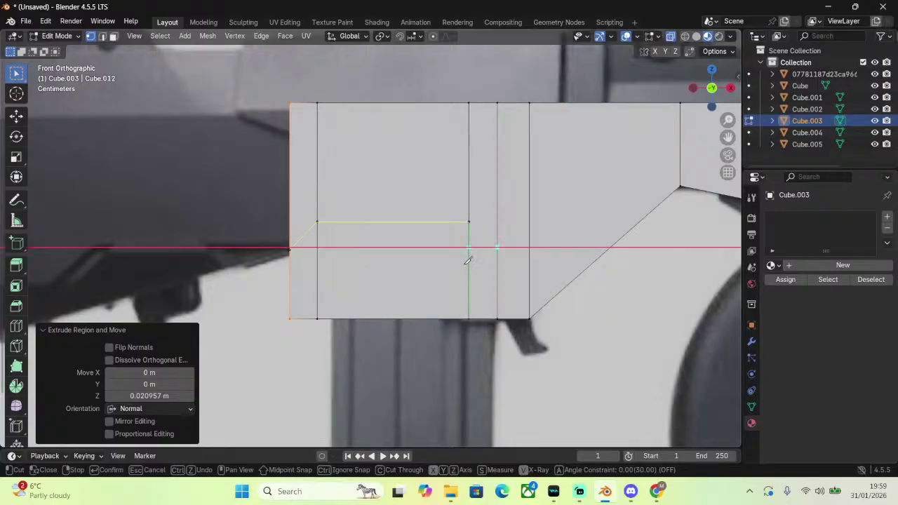
key(x)
key(x)
key(z)
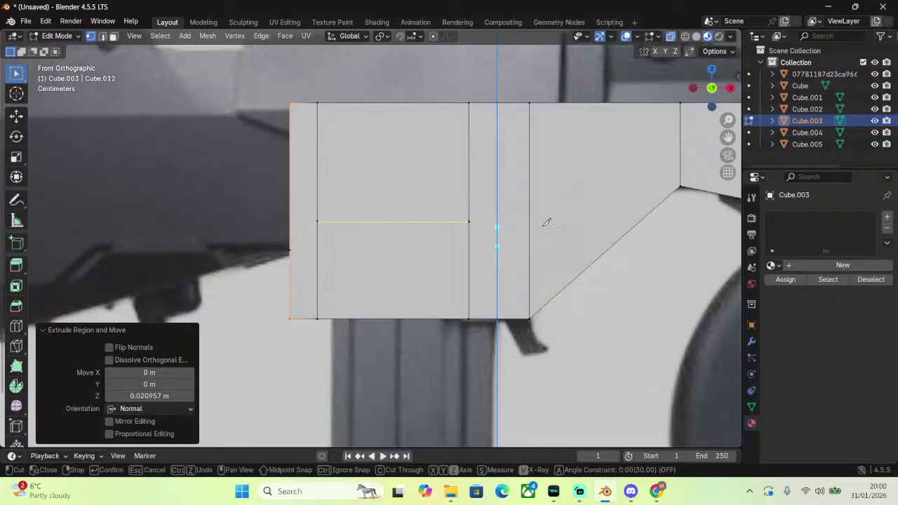
key(ctrl+z)
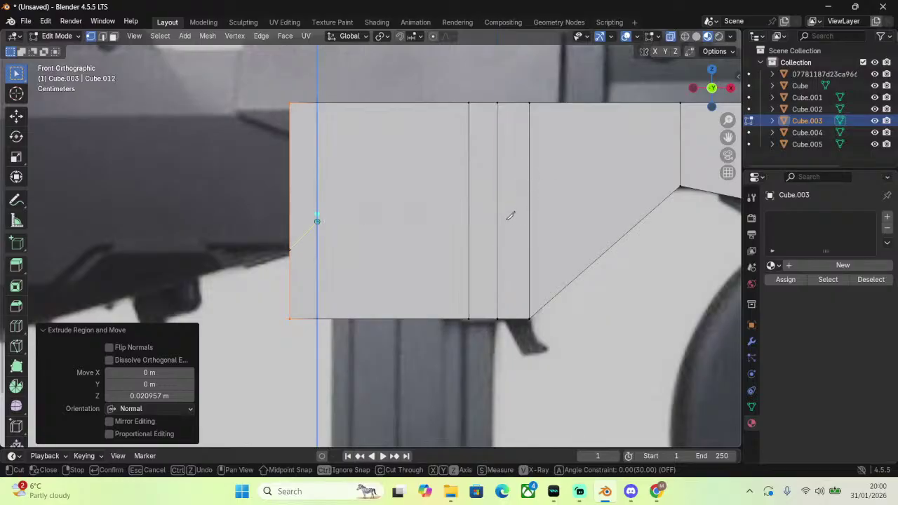
Try redoing the horizontal knife segment along X from the second to the third vertical edge.
key(x)
click(470, 212)
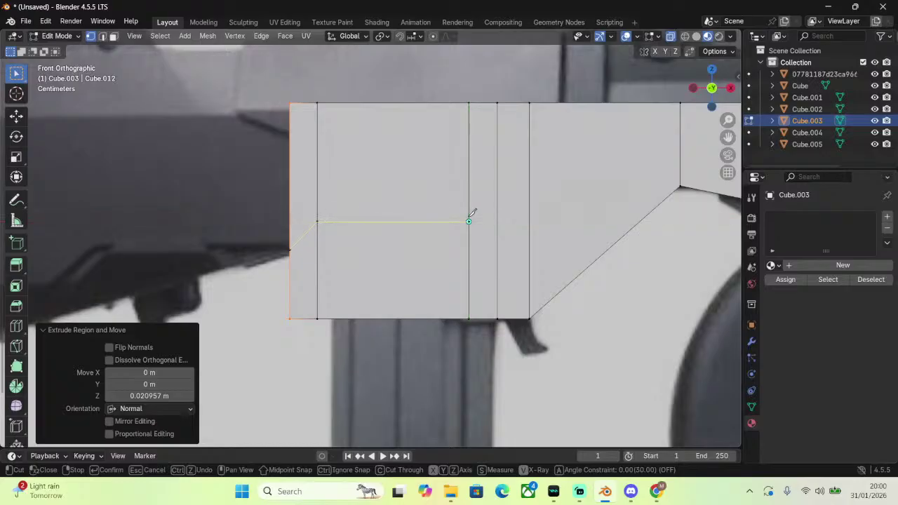
key(x)
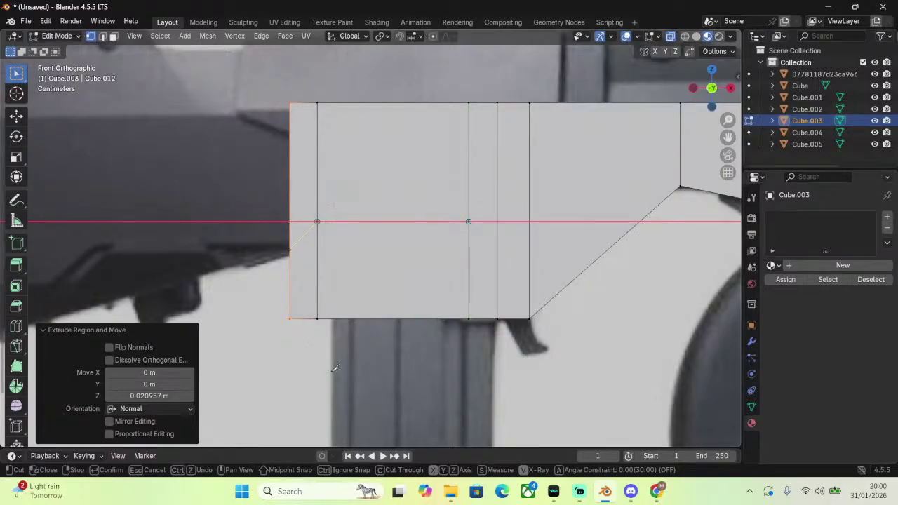
key(x)
key(x)
click(519, 223)
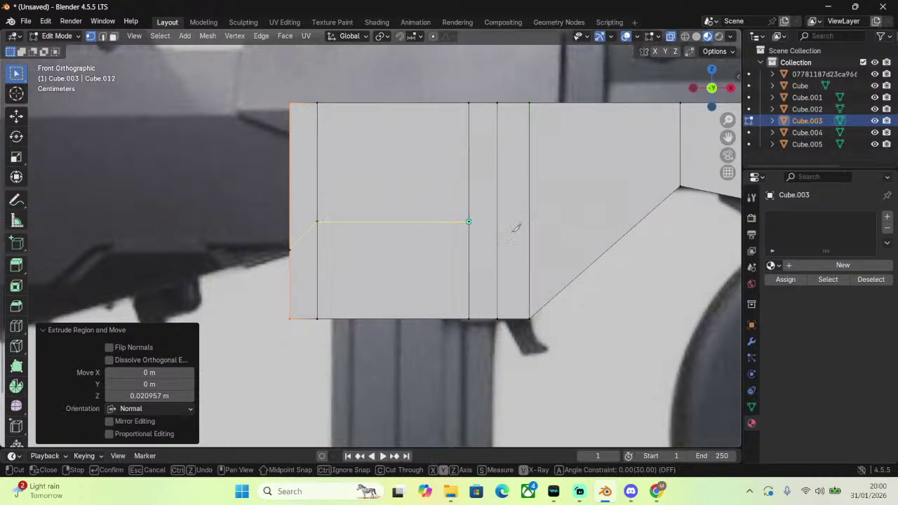
Try extending the knife cut from the third vertical edge with a Z constraint and distance and angle measurements displayed.
key(y)
key(z)
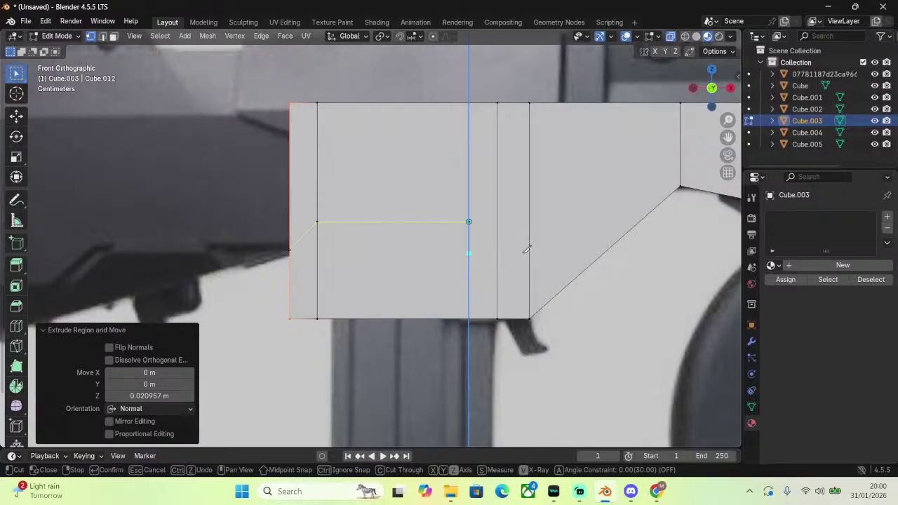
key(s)
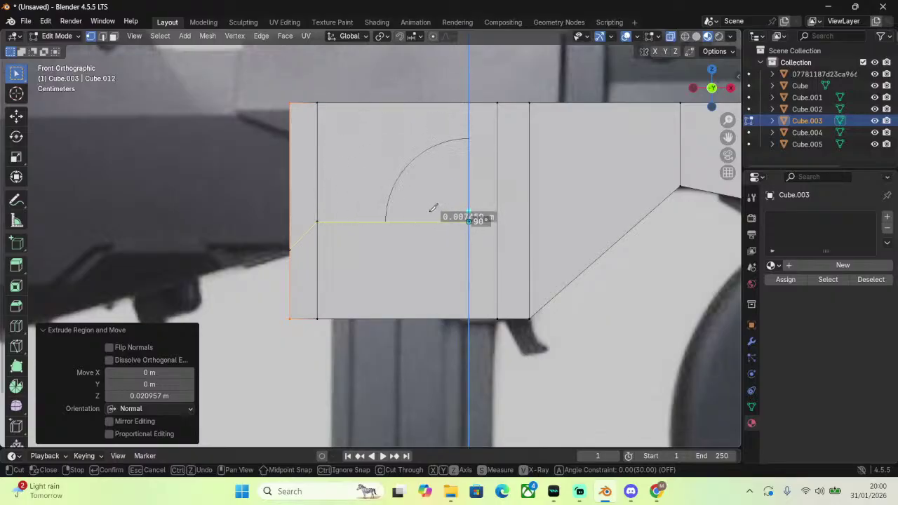
key(s)
key(s)
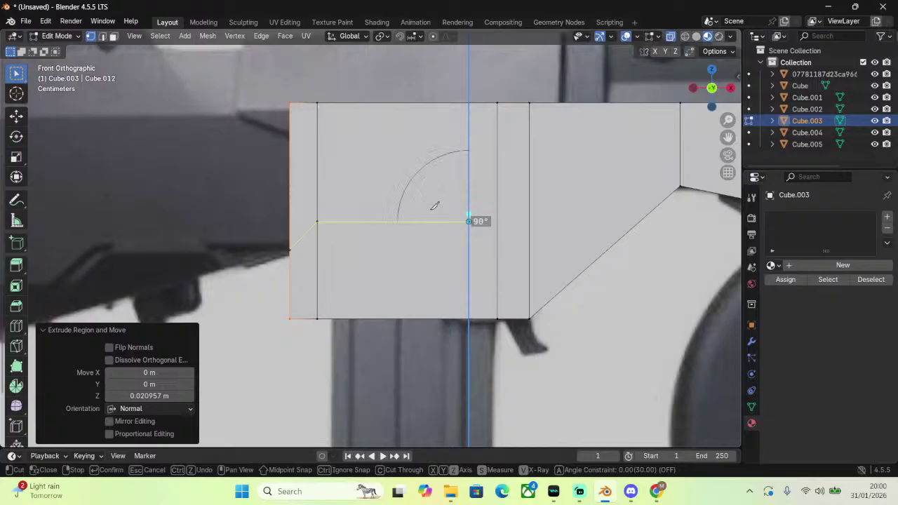
click(431, 210)
key(z)
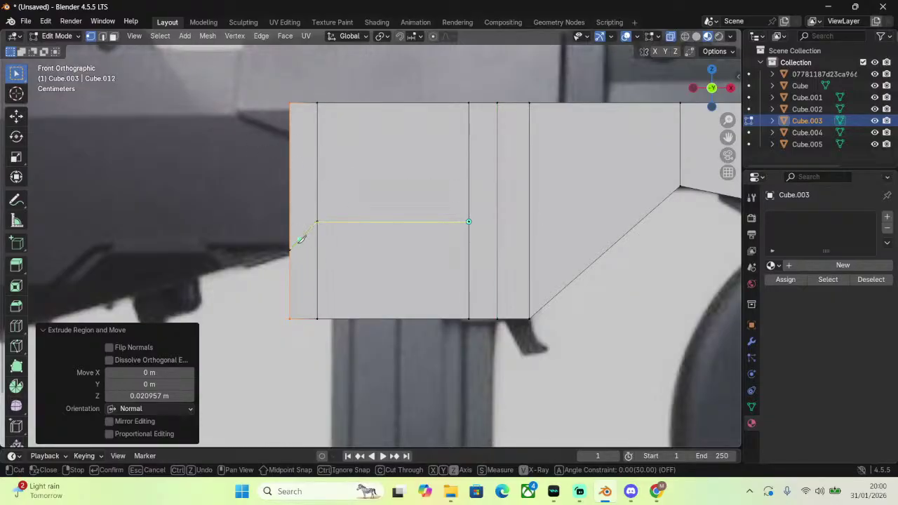
click(496, 247)
click(521, 249)
click(469, 222)
key(z)
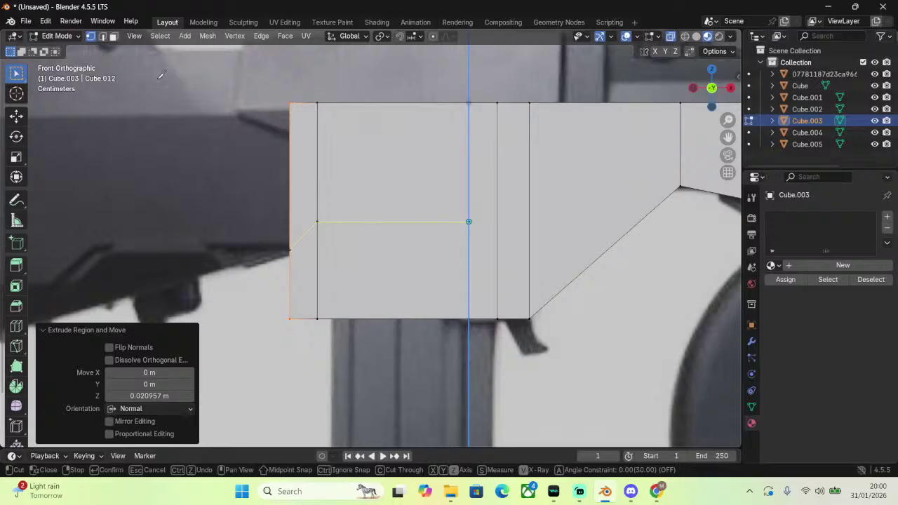
Try continuing the knife cut with Z and Y constraints from angled views, and cancel the whole cut.
scroll(20, 319, down, 3)
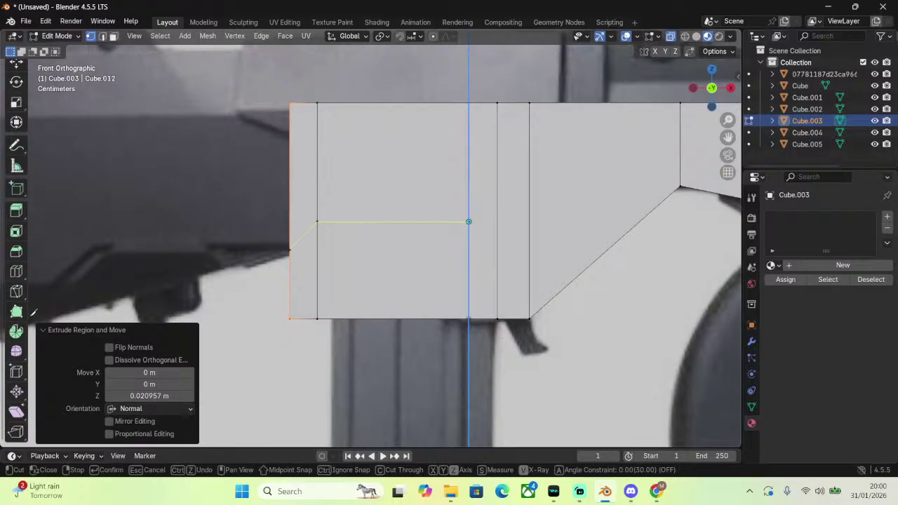
scroll(52, 270, up, 5)
scroll(298, 164, down, 4)
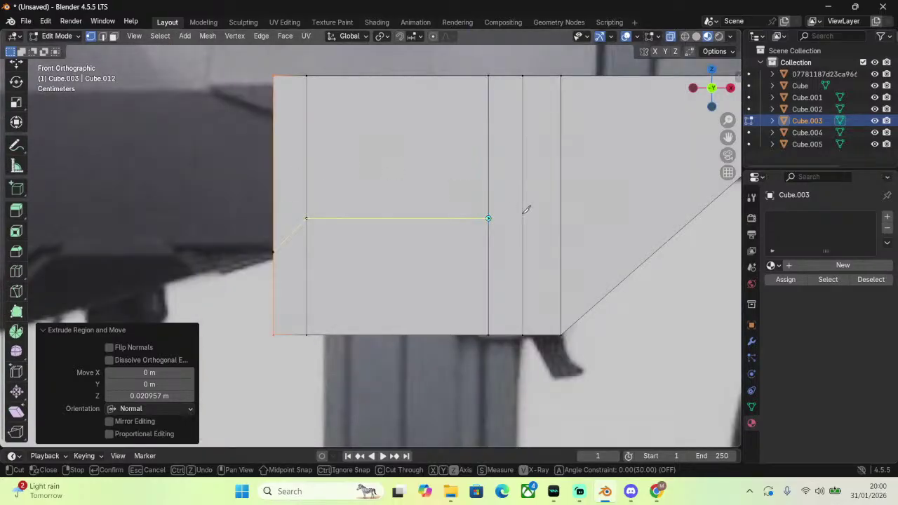
key(z)
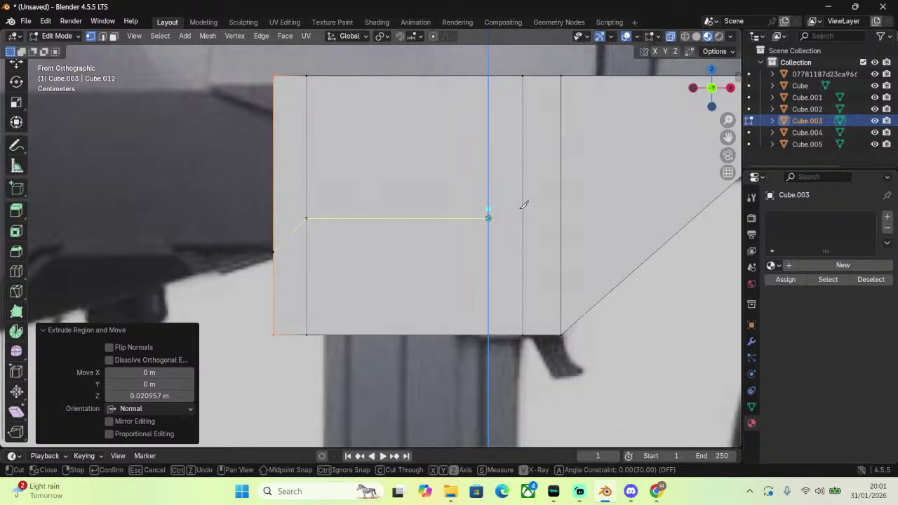
key(shift)
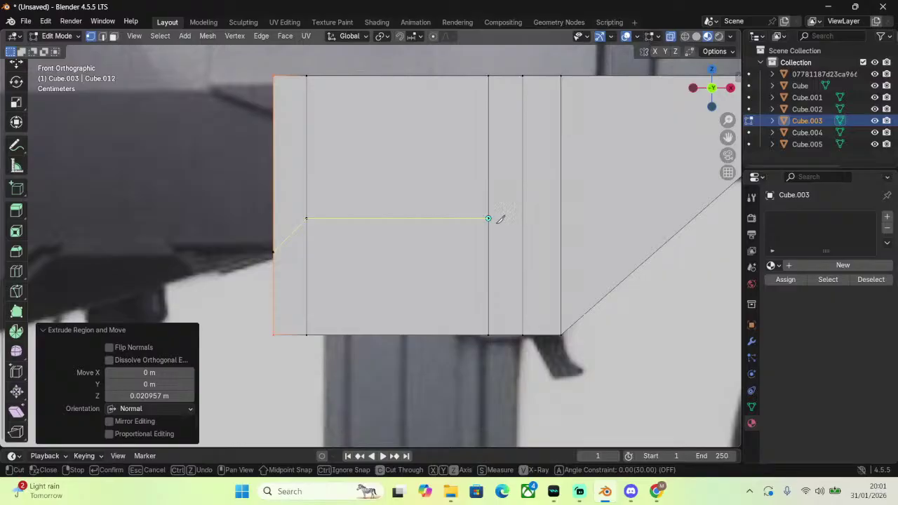
key(z)
middle_drag(421, 208, 481, 209)
key(z)
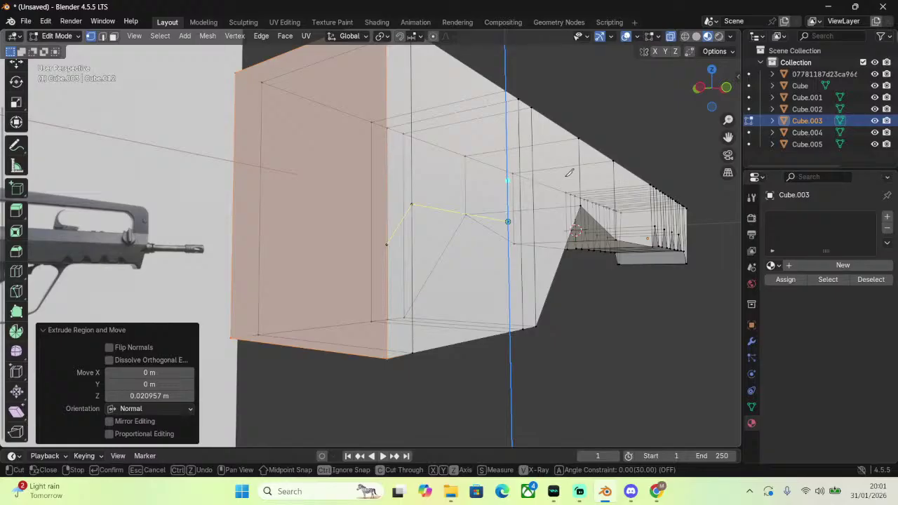
middle_drag(574, 185, 527, 212)
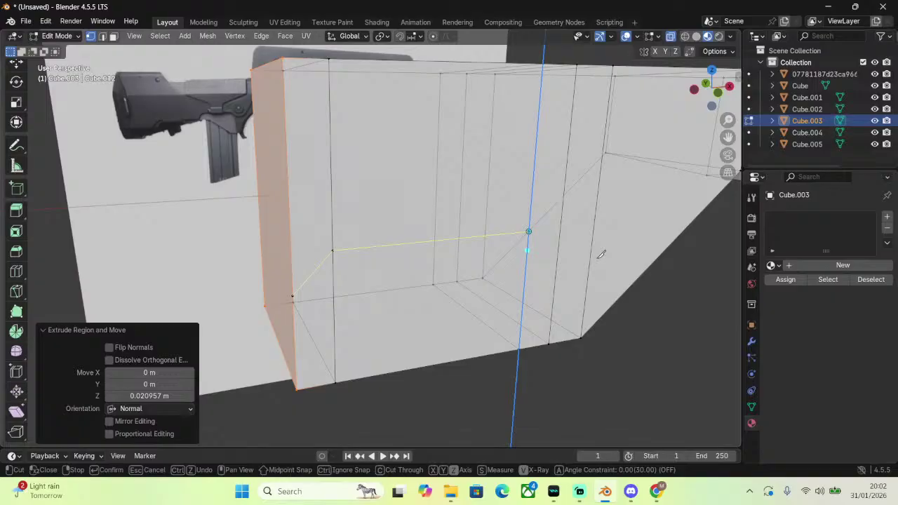
key(z)
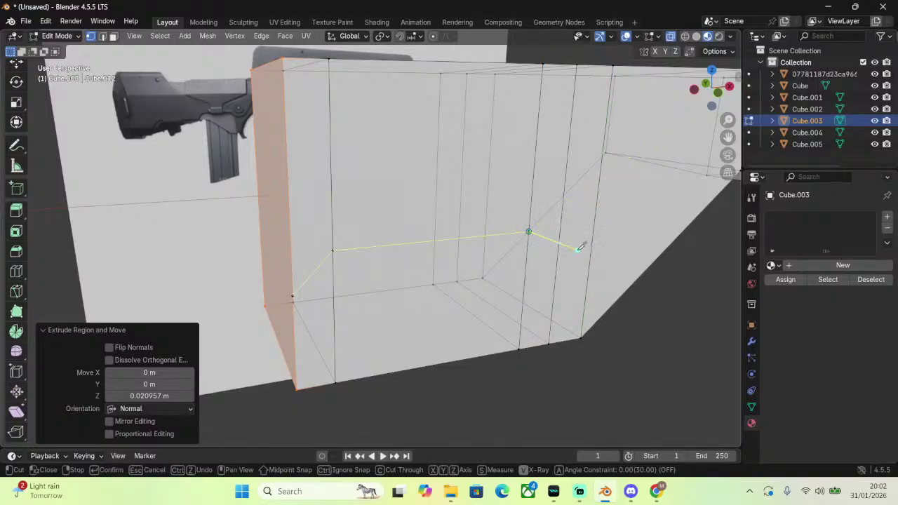
middle_drag(502, 217, 495, 224)
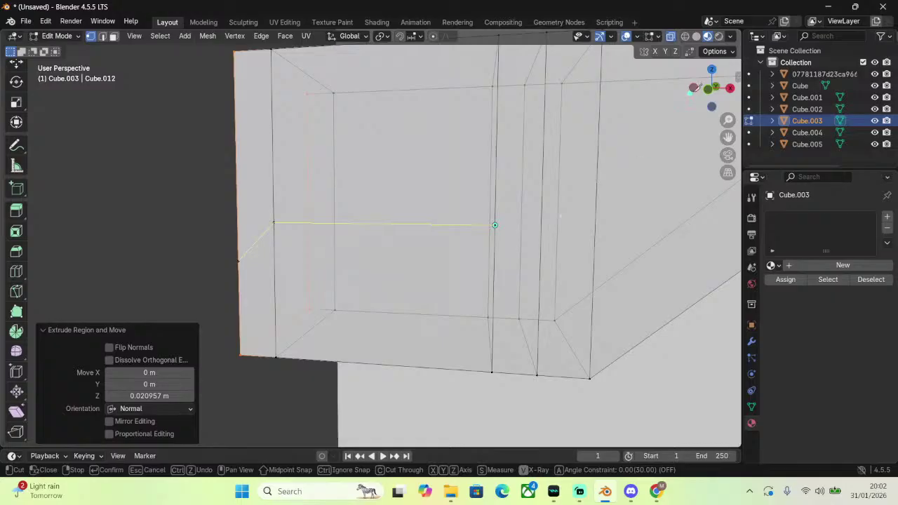
middle_drag(611, 199, 590, 250)
key(y)
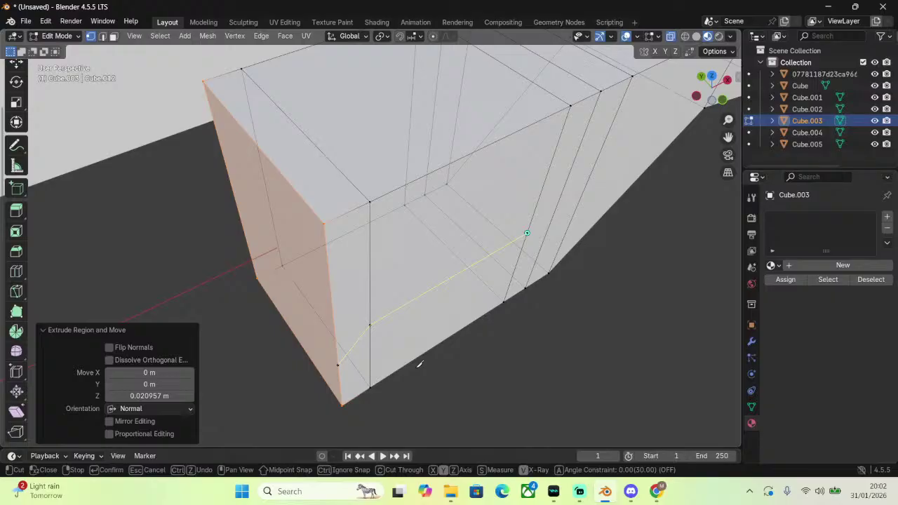
key(y)
key(Escape)
right_click(531, 277)
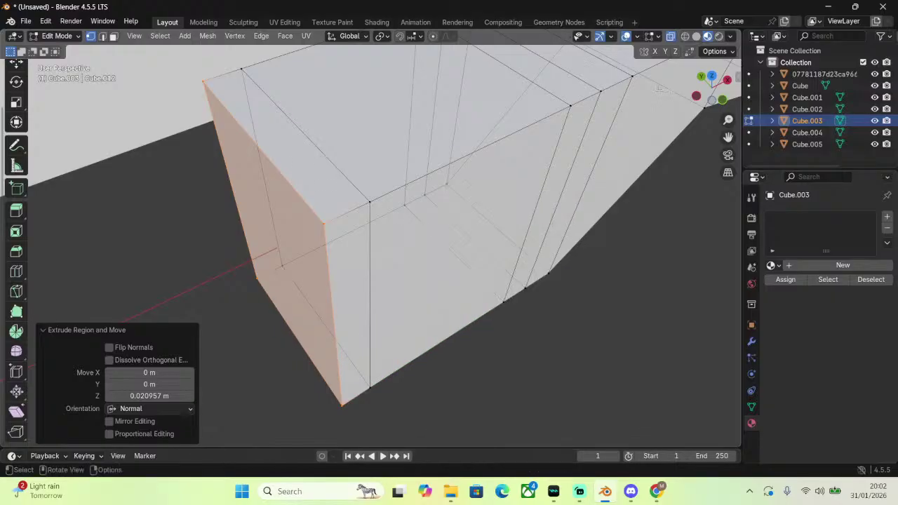
Flatten the entire receiver mesh onto its centre plane by scaling all its vertices to 0.001 along Y from the left view.
click(722, 99)
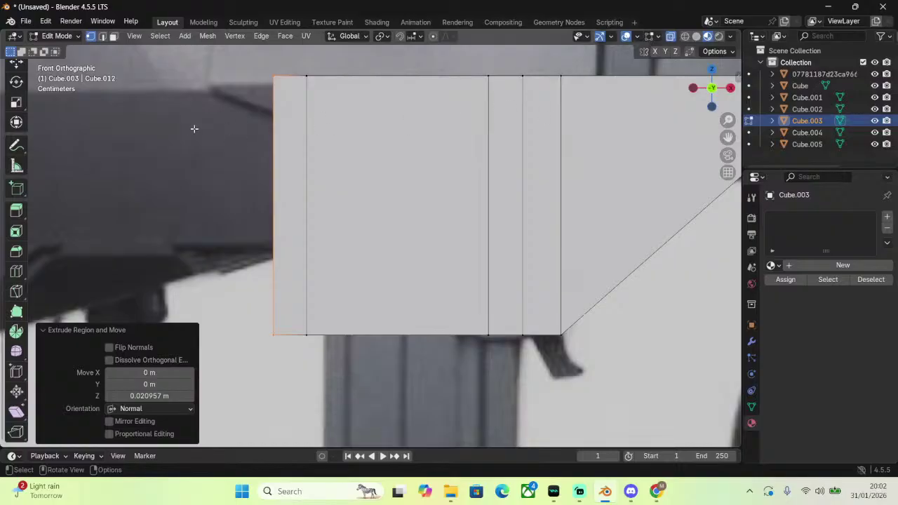
middle_drag(414, 204, 672, 191)
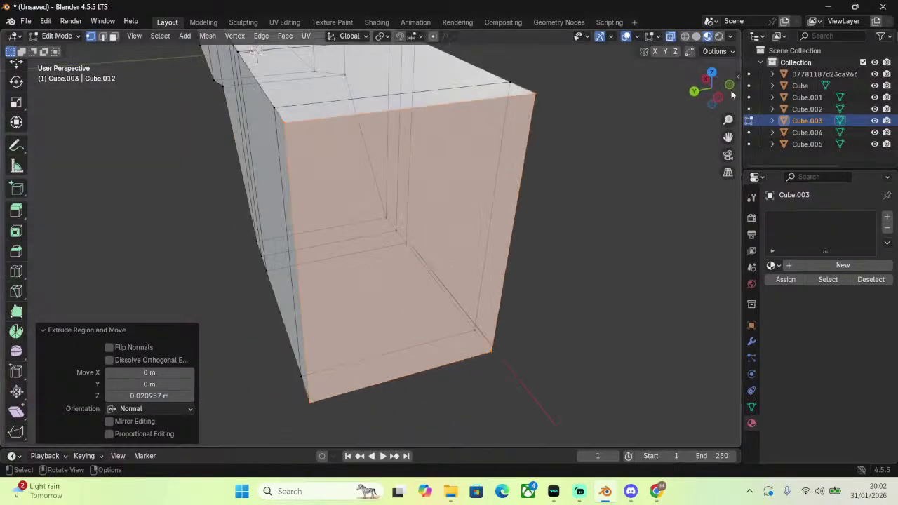
click(719, 102)
drag(288, 123, 360, 321)
right_click(360, 321)
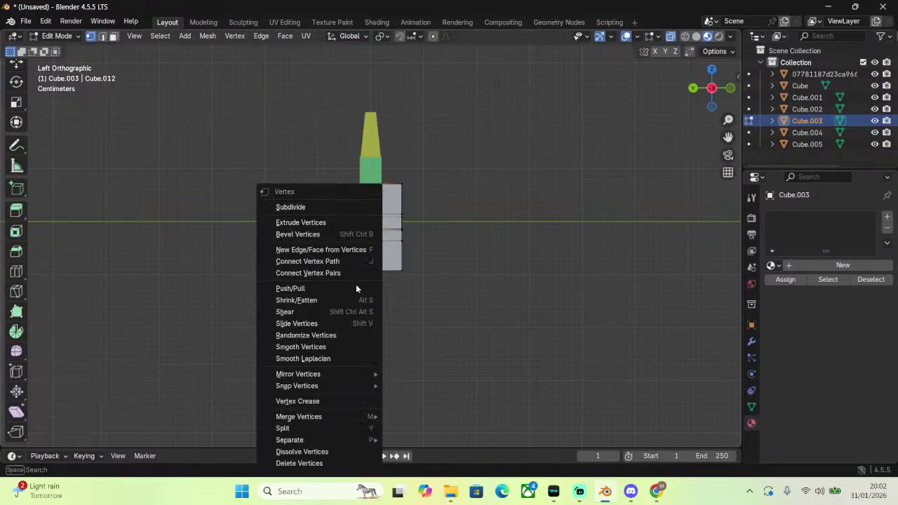
drag(293, 73, 525, 271)
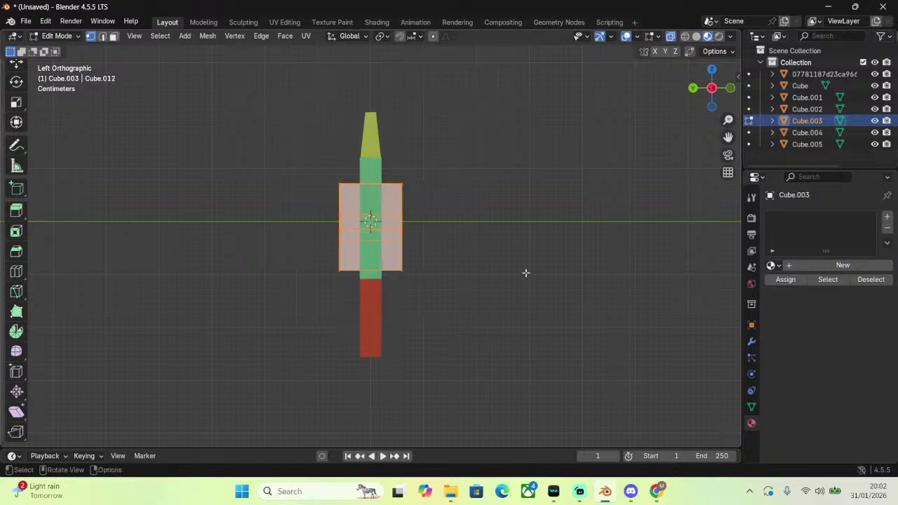
scroll(547, 239, up, 4)
scroll(615, 191, up, 2)
key(s)
key(y)
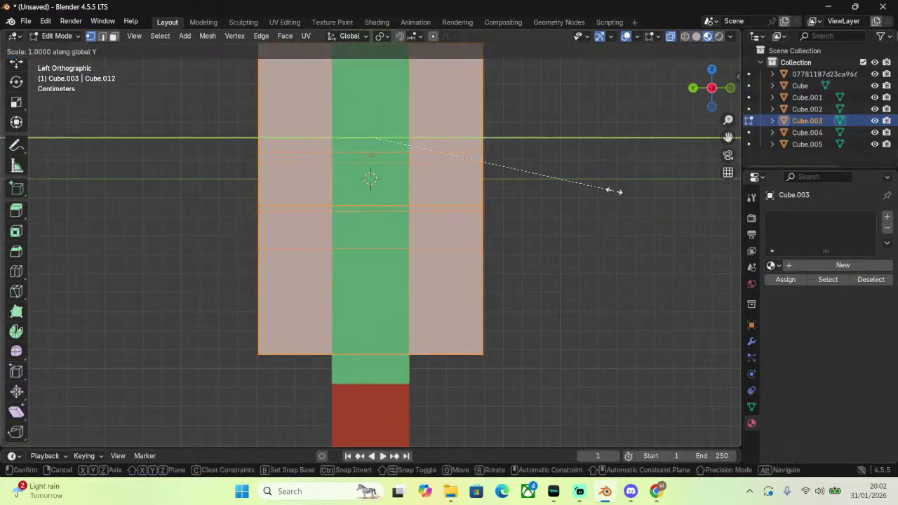
click(370, 139)
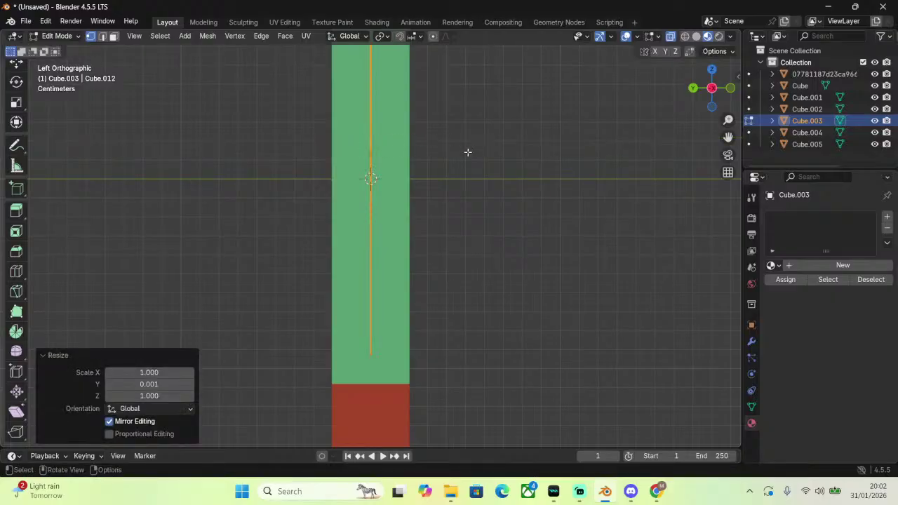
Merge the flattened mesh's overlapping vertices by distance, with a merge distance of 0.01 m.
key(m)
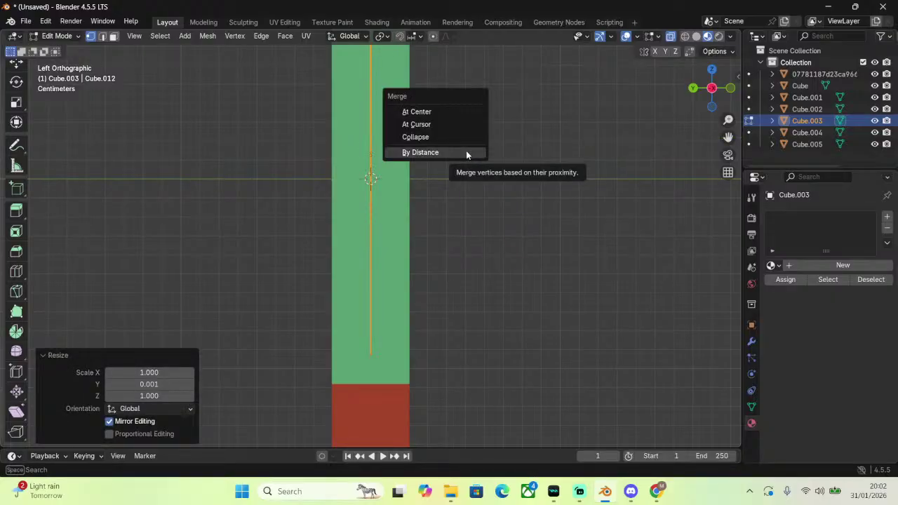
click(414, 153)
middle_drag(315, 152, 208, 400)
drag(150, 407, 221, 407)
click(147, 408)
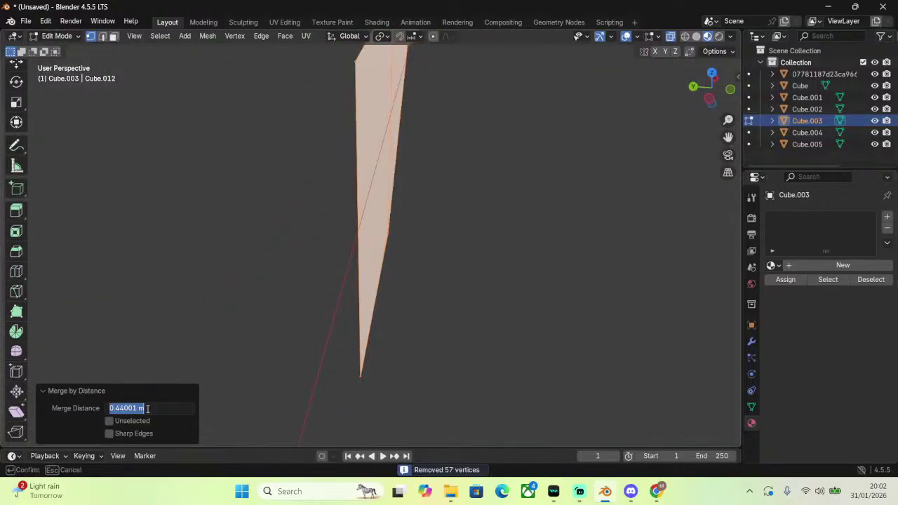
text(.1)
key(BackSpace)
text(01)
key(Return)
Deselect the flattened mesh and select its upper rear corner to check the merged vertices.
middle_drag(509, 352, 381, 150)
click(513, 158)
drag(325, 161, 351, 201)
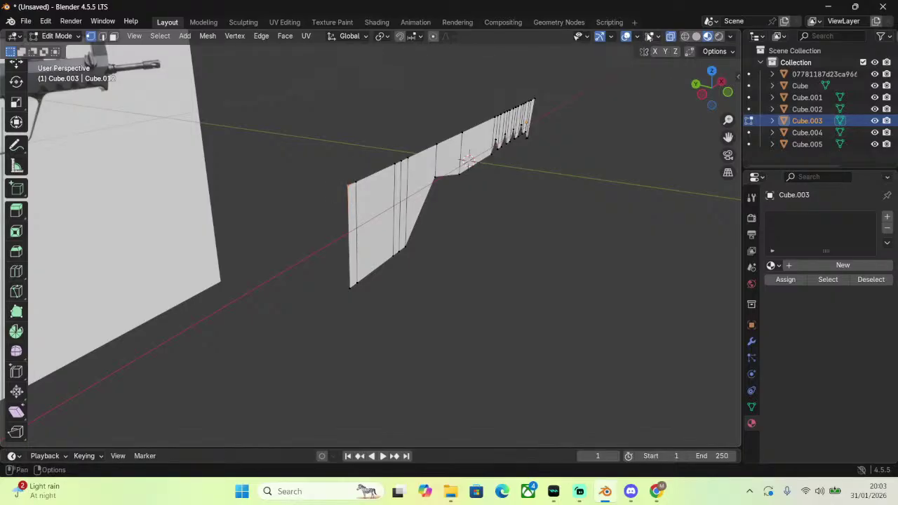
Enable the Statistics overlay for the viewport, deselect the corner vertex and return to the front view.
click(637, 36)
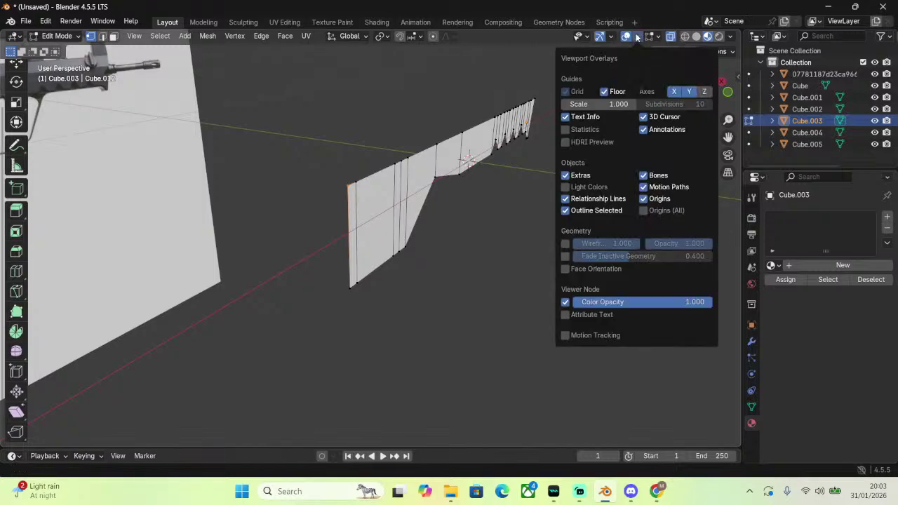
click(566, 130)
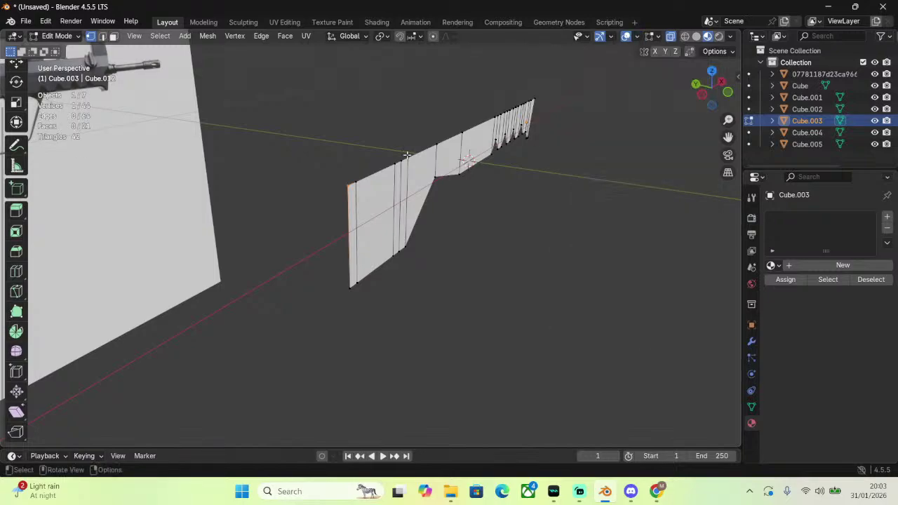
scroll(260, 91, up, 4)
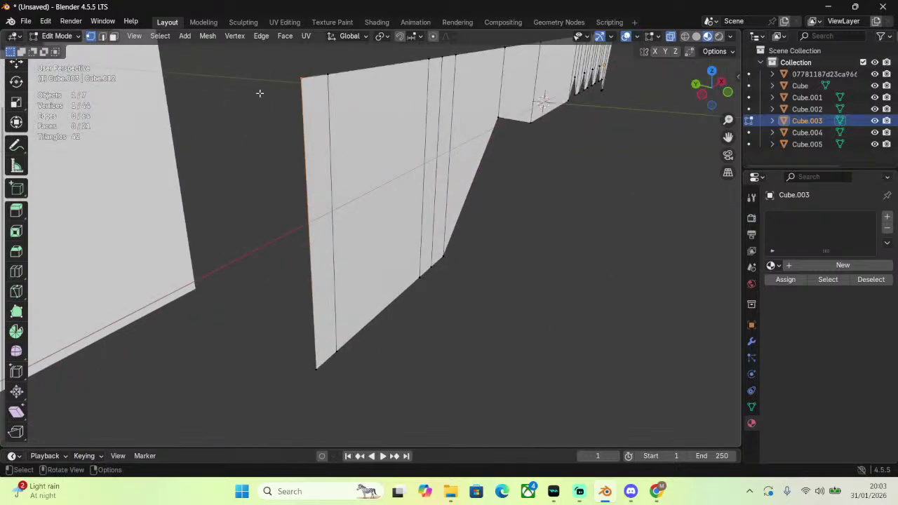
click(567, 227)
click(723, 97)
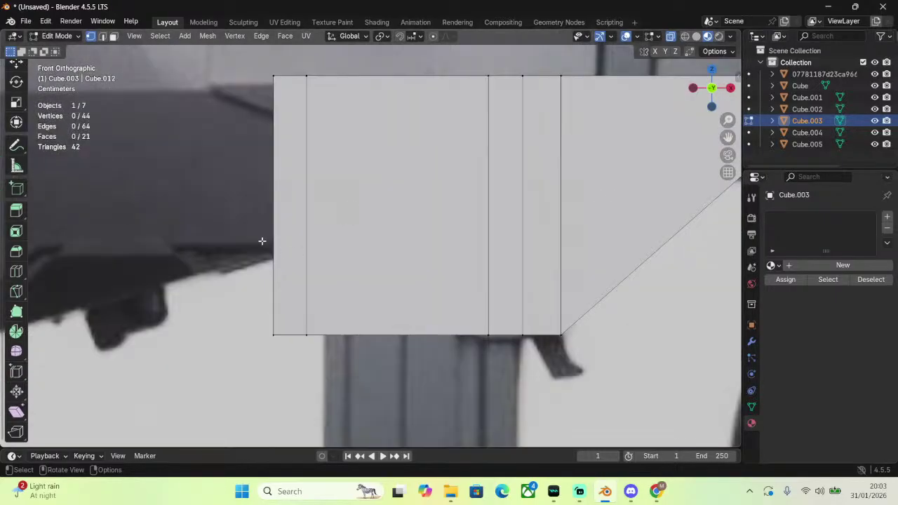
middle_drag(262, 241, 330, 228)
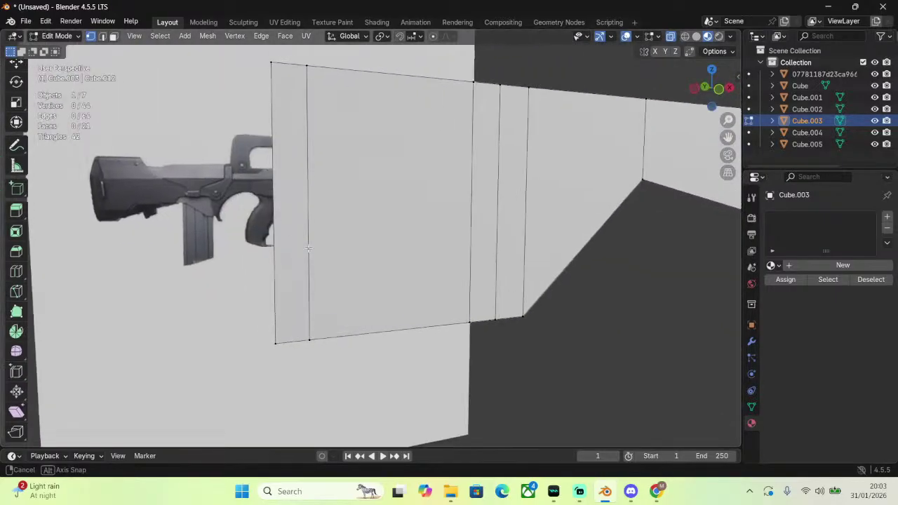
click(717, 92)
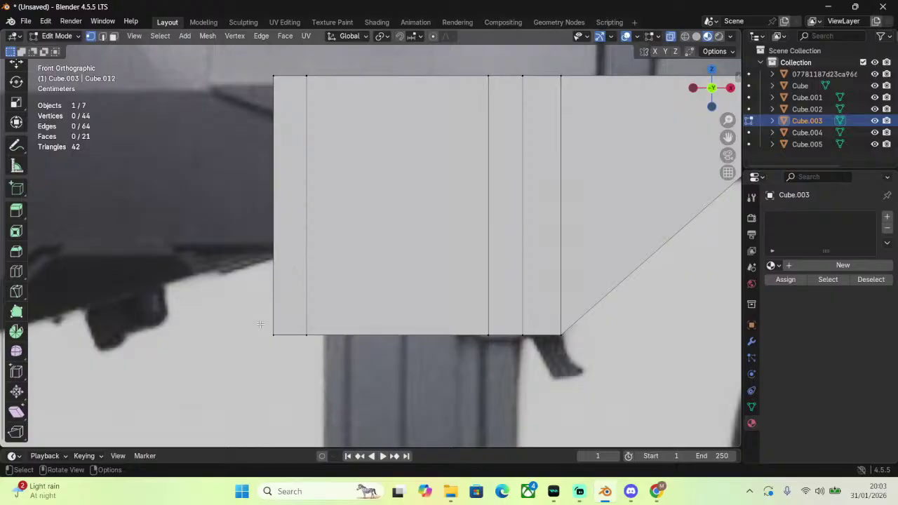
Raise the two lower rear vertices of the flattened receiver about 0.05 m along Z.
drag(260, 324, 342, 370)
key(g)
key(z)
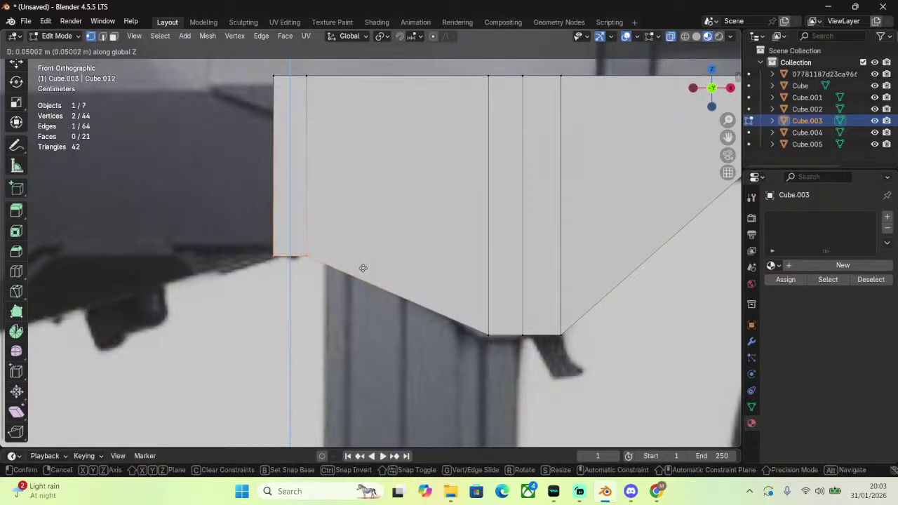
click(363, 268)
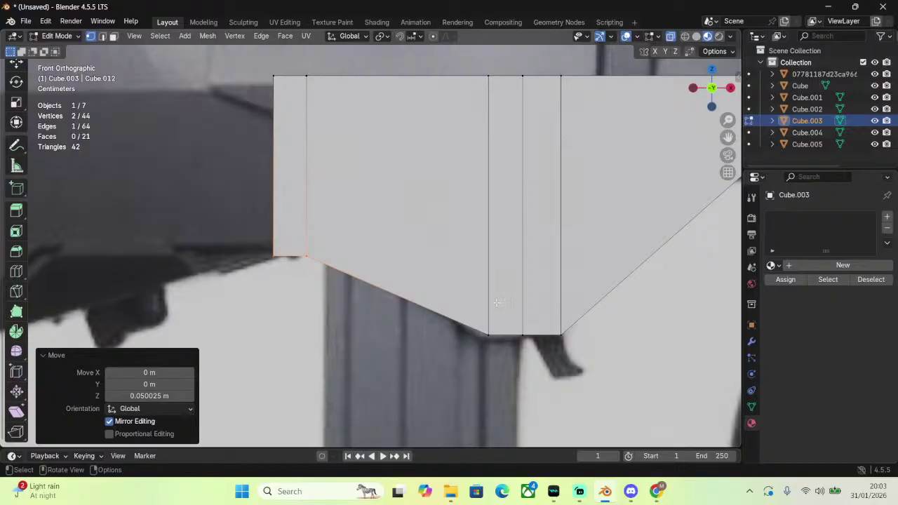
Try raising the next lower vertex about 0.166 m along Z, and undo the move and its selection.
drag(465, 326, 493, 356)
key(g)
key(z)
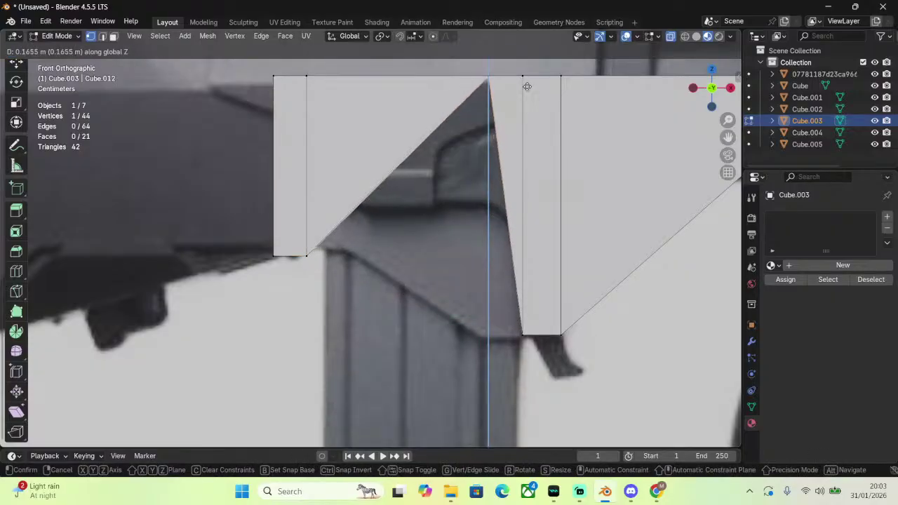
click(527, 86)
key(ctrl+z)
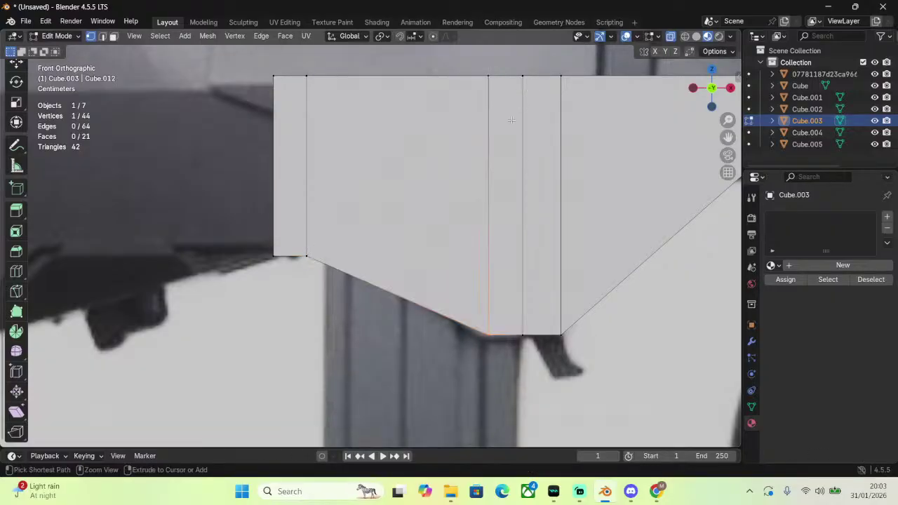
key(ctrl+z)
Raise the two lower rear vertices about another 0.008 m along Z.
key(g)
key(z)
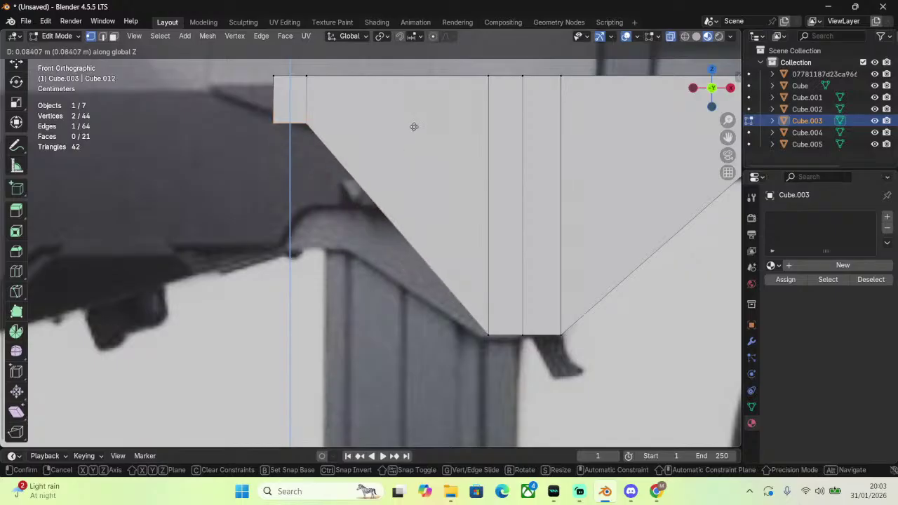
click(412, 260)
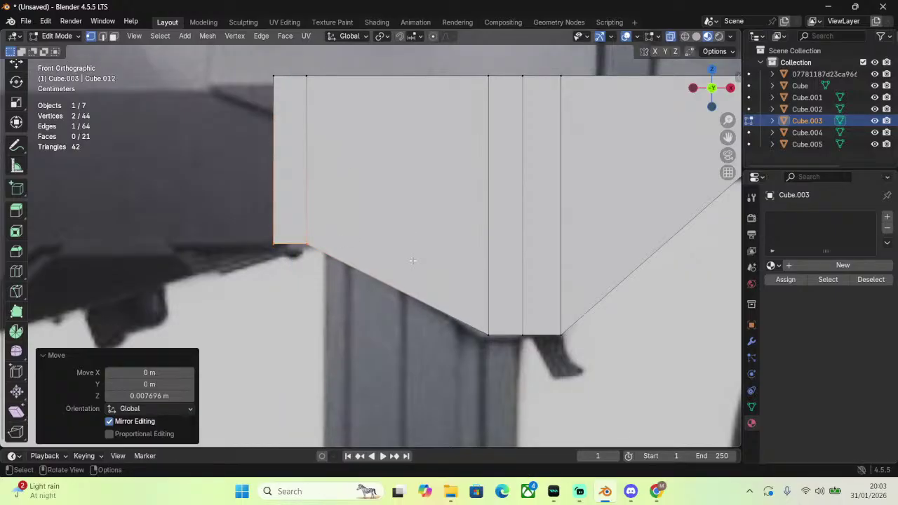
Try raising only the second lower vertex from the rear along Z, and undo the move.
click(306, 245)
key(g)
key(z)
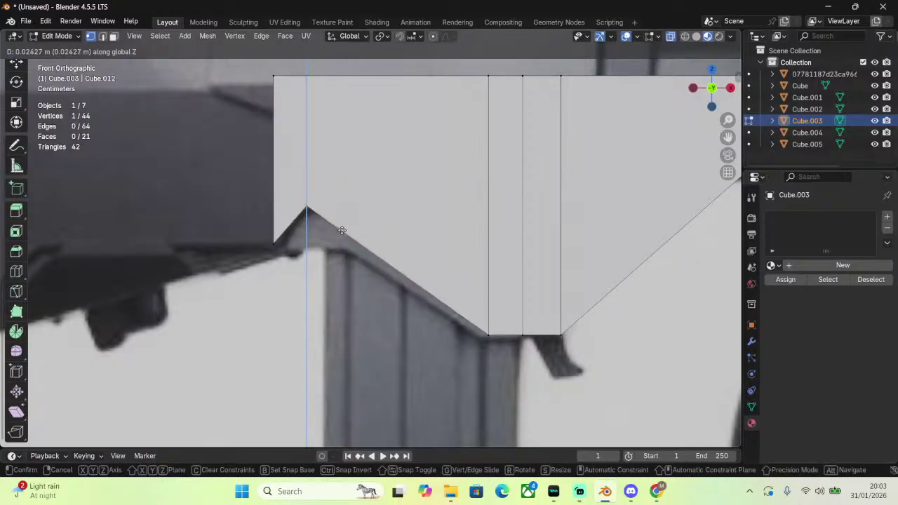
click(342, 226)
key(ctrl+z)
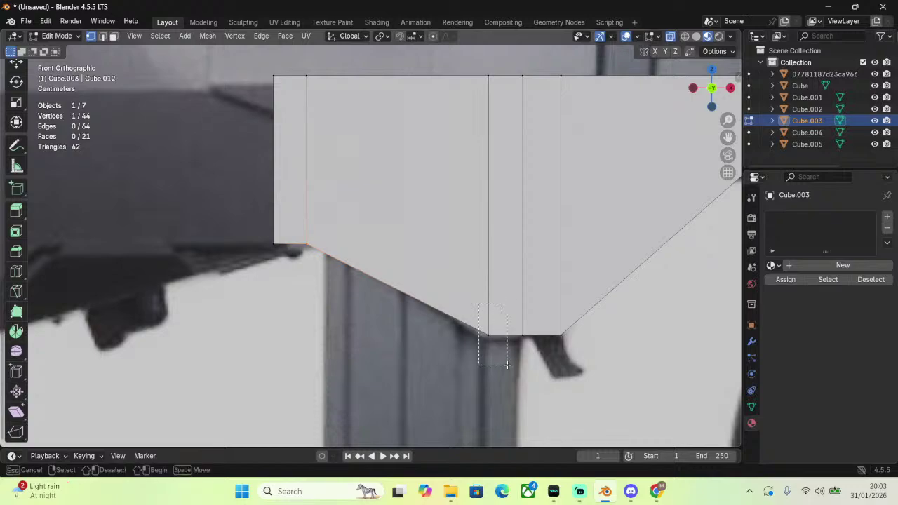
Try raising the lower vertex ahead of the magazine along Z, and undo back to the straight lower edge.
shift+click(498, 356)
key(g)
key(z)
click(510, 230)
key(ctrl+z)
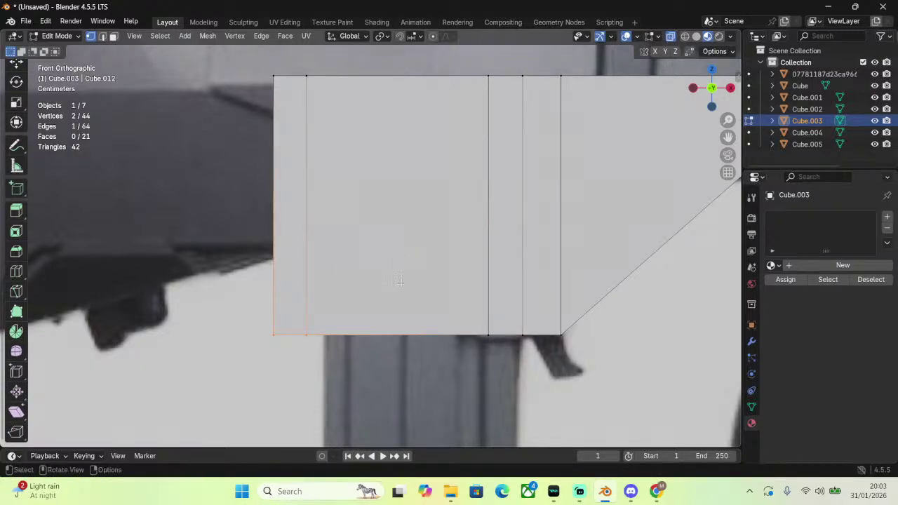
Raise the three rearmost vertices of the receiver's lower edge about 0.082 m along Z.
drag(453, 315, 508, 352)
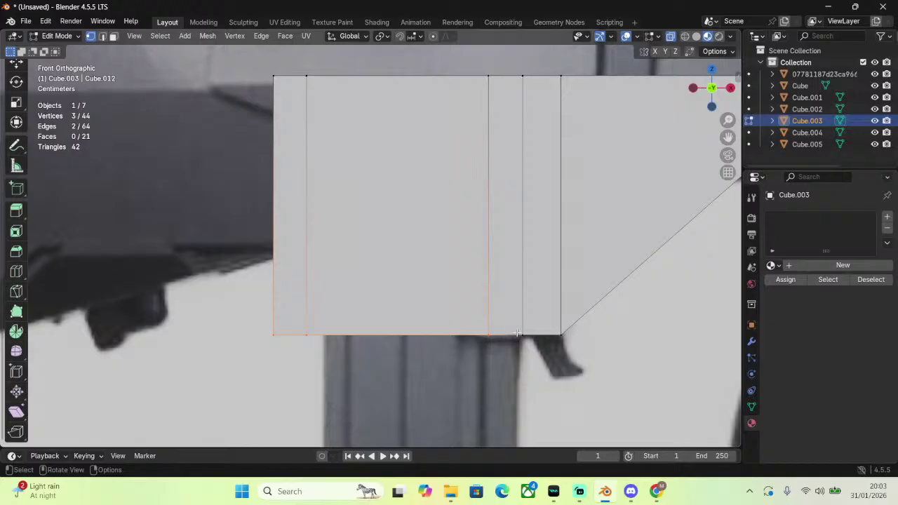
key(g)
key(z)
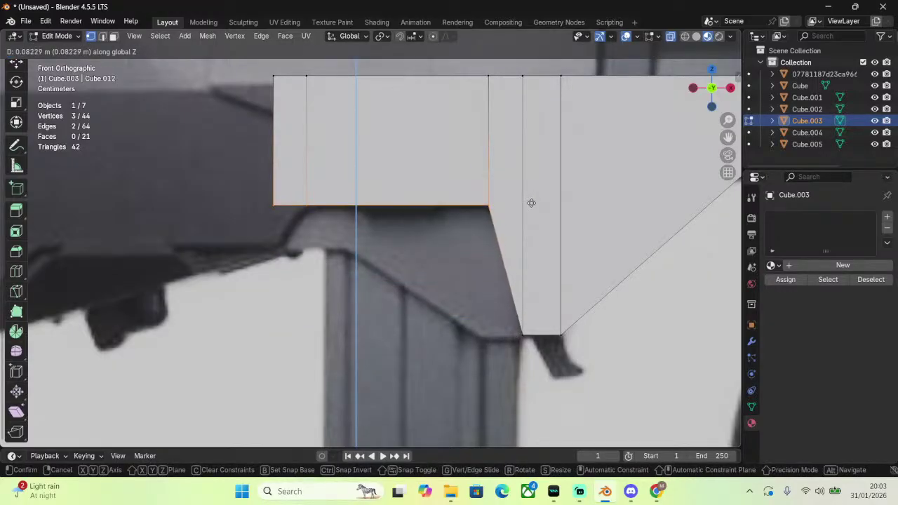
click(531, 203)
Lower the rearmost bottom corner vertex about 0.028 m along Z to slope the rear edge.
click(273, 205)
key(g)
key(z)
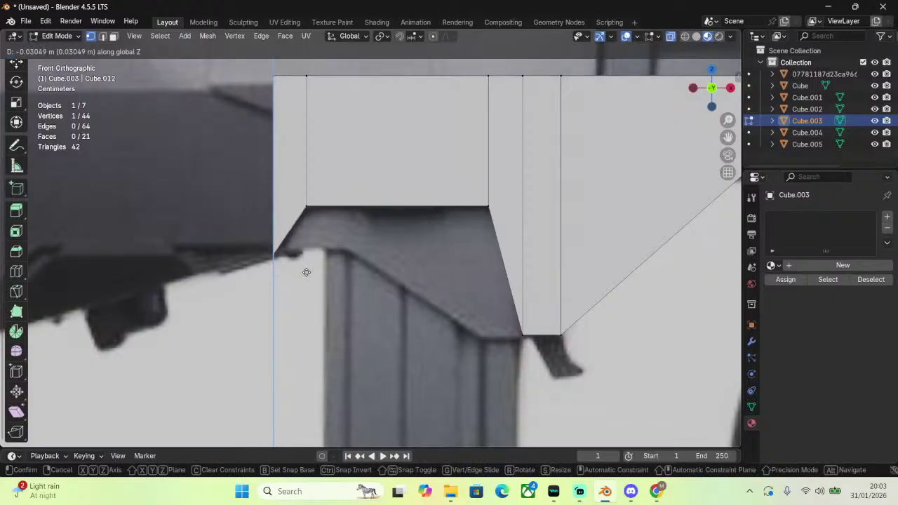
click(306, 267)
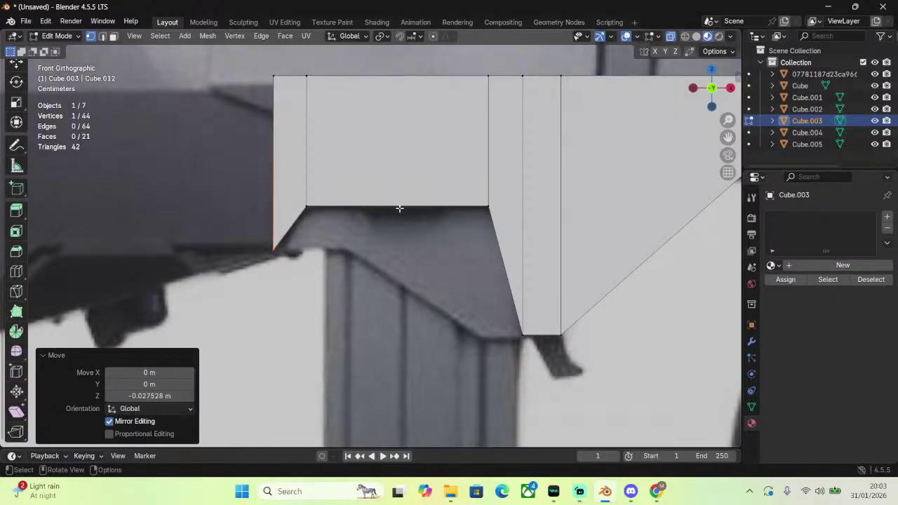
Add two vertical loop cuts across the raised section, scale them 1.378 along X and shift them about 0.004 m along X.
key(ctrl+r)
scroll(403, 186, up, 1)
click(403, 186)
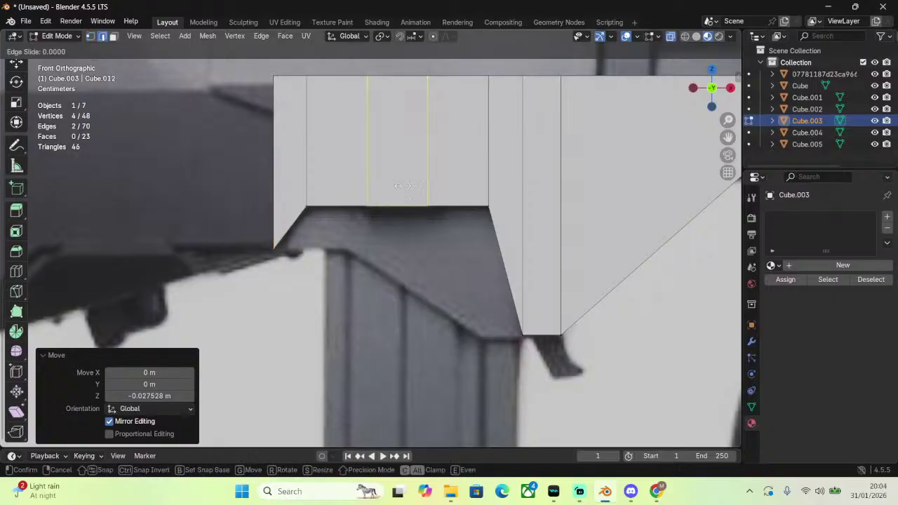
right_click(402, 186)
key(s)
key(x)
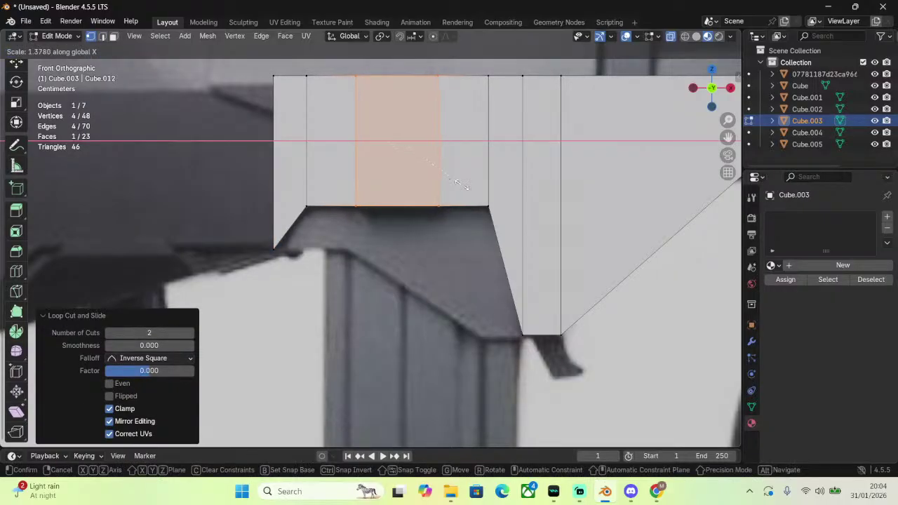
click(460, 184)
key(g)
key(x)
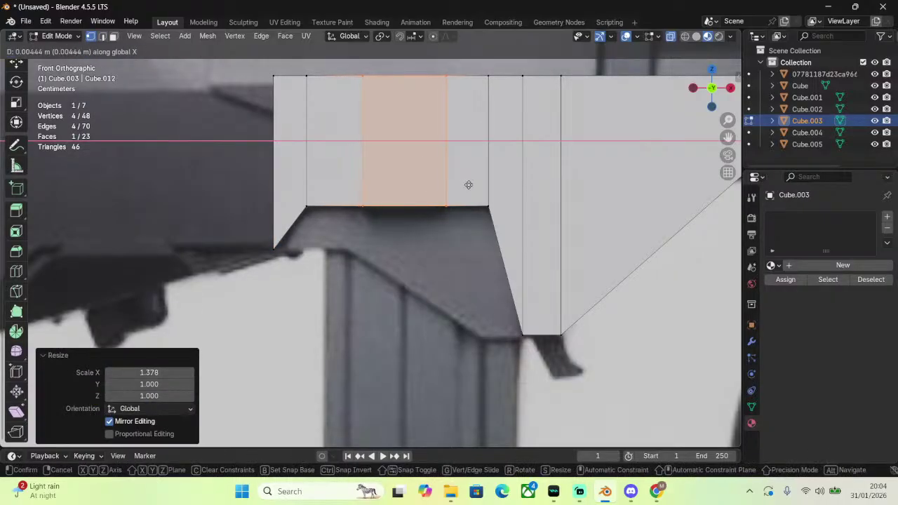
click(469, 184)
Extrude the lower edge between the loop cuts down about 0.012 m, scale it to 0.814 along X and raise it about 0.001 m.
drag(350, 202, 475, 243)
key(e)
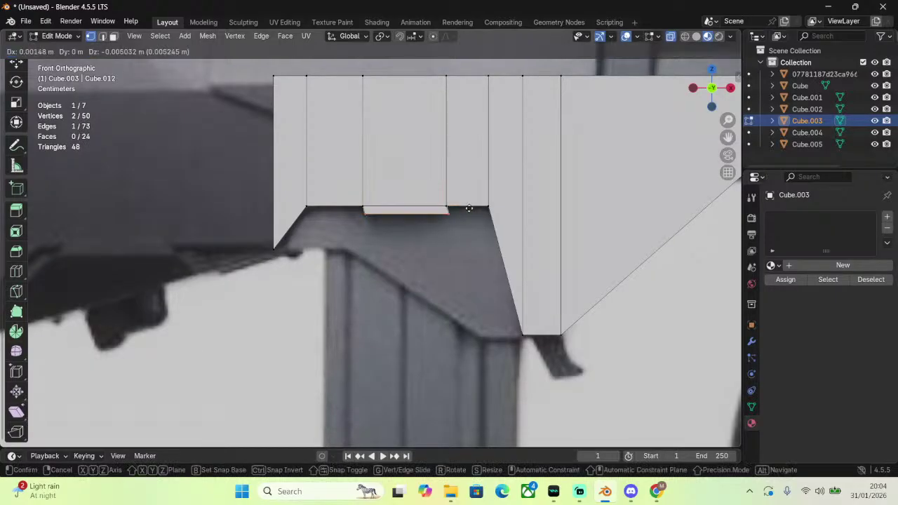
key(z)
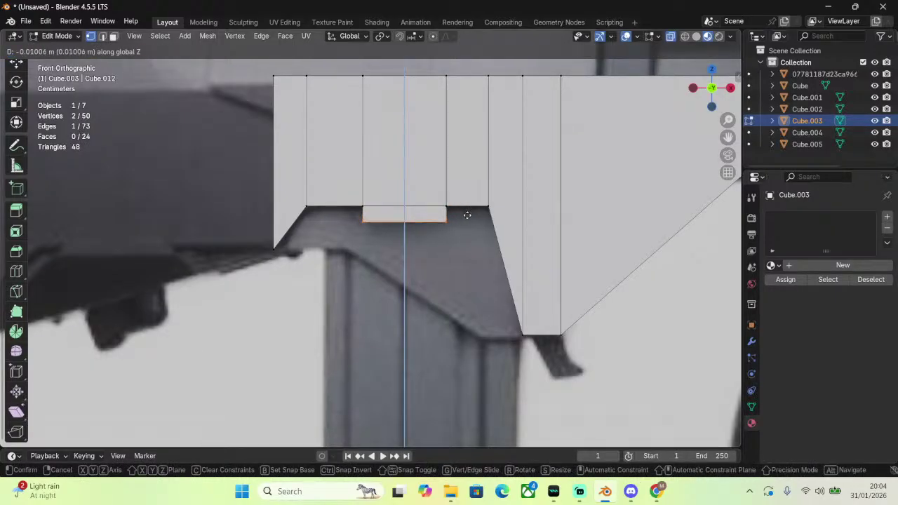
click(467, 215)
key(s)
key(x)
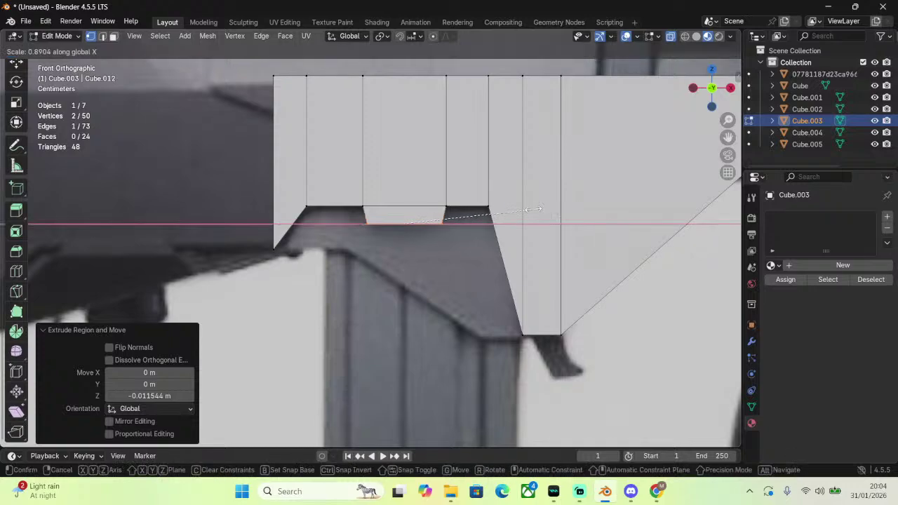
click(528, 210)
key(g)
key(z)
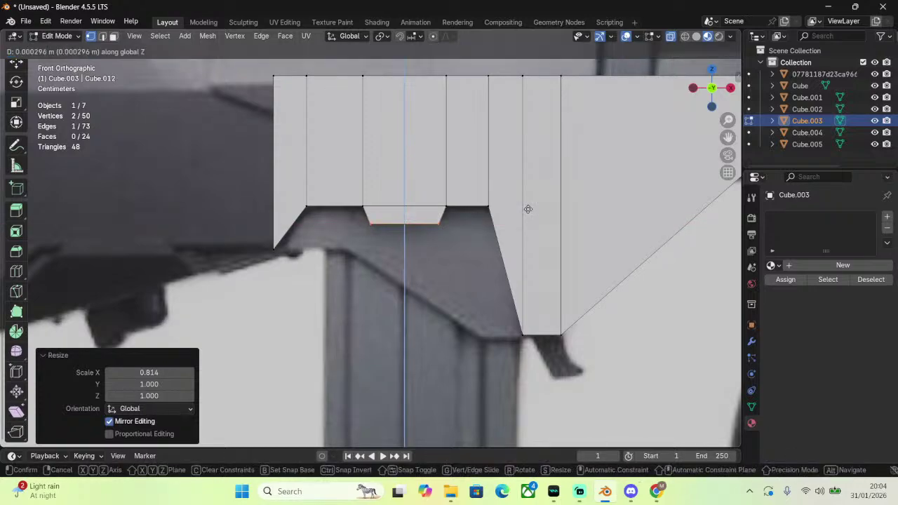
click(528, 208)
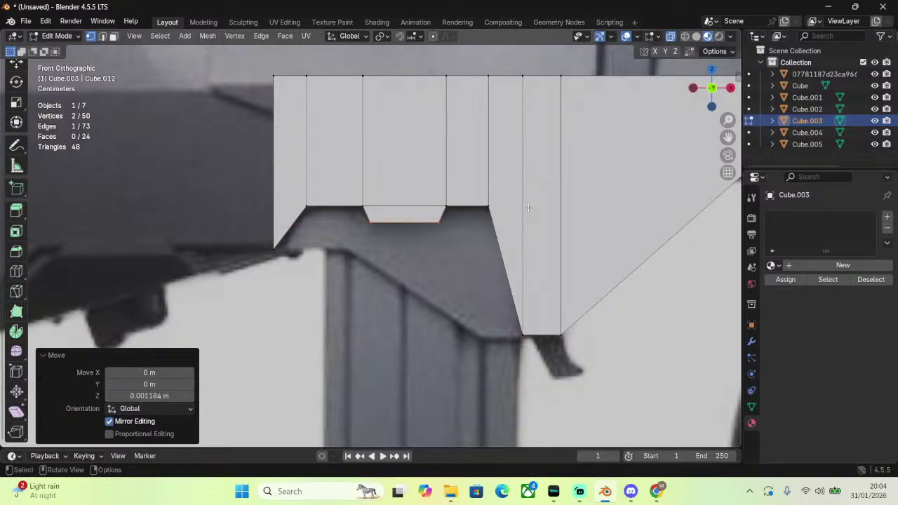
Knife a diagonal cut from the raised section's lower front corner to the next vertical edge ahead of it.
middle_drag(432, 207, 531, 211)
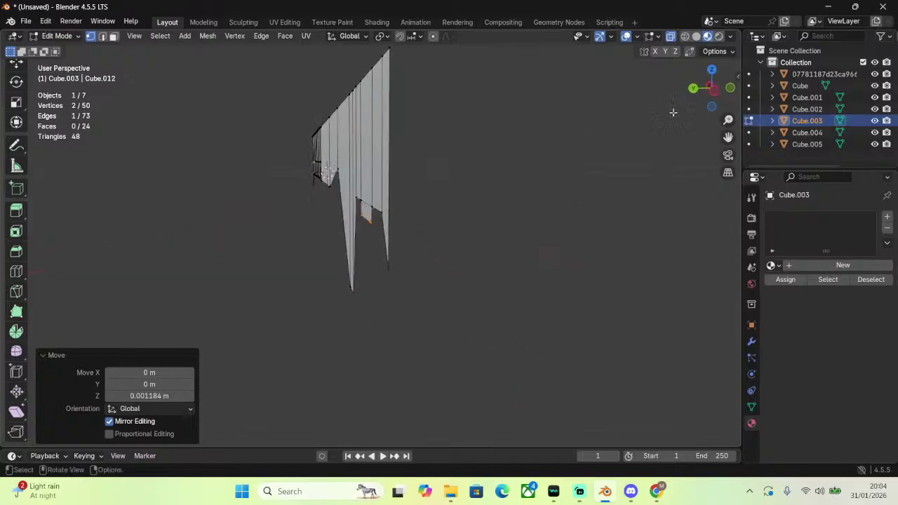
click(731, 89)
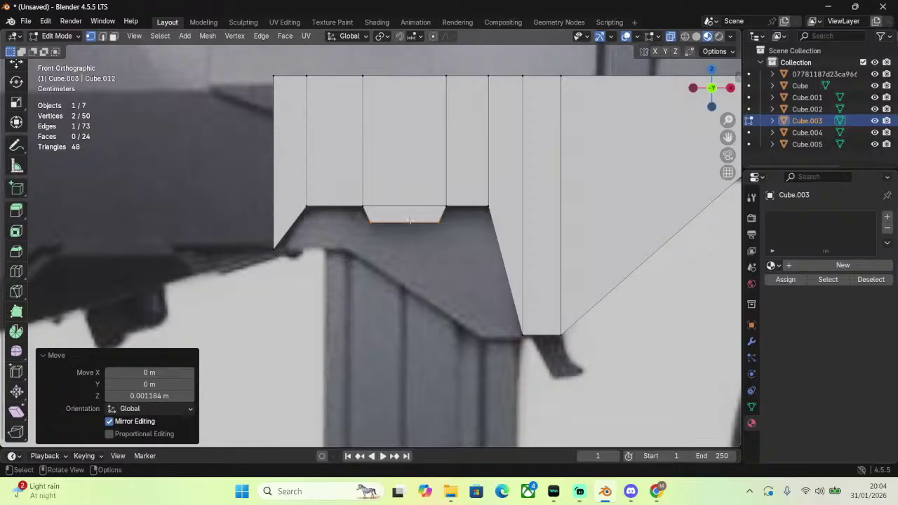
key(k)
click(489, 205)
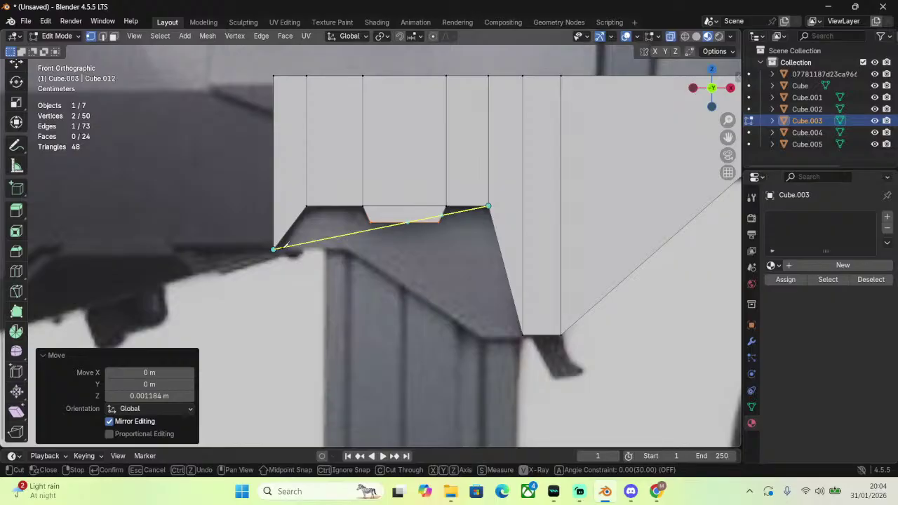
click(523, 242)
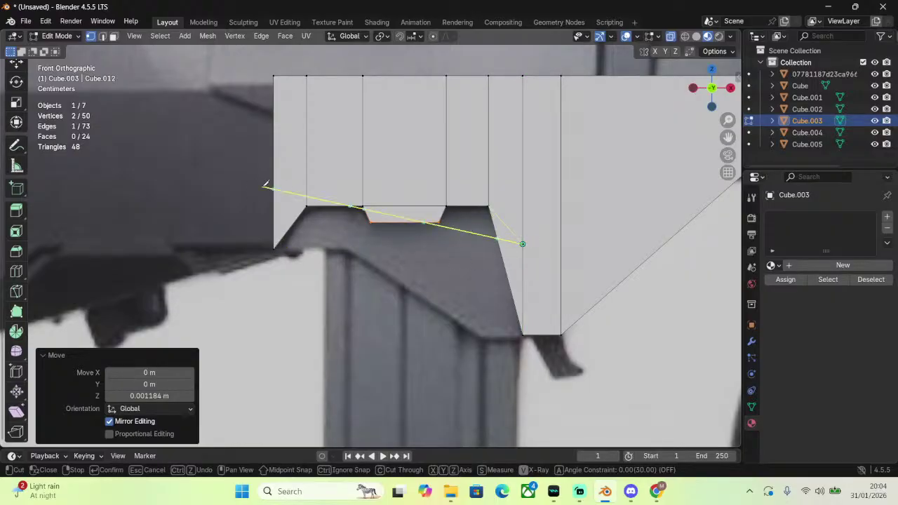
click(373, 220)
key(Return)
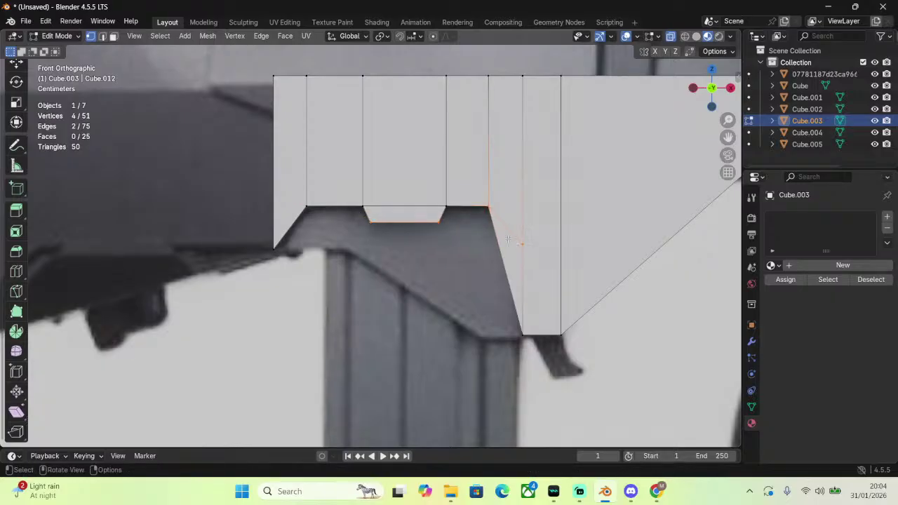
Delete the triangular face below the diagonal cut and return to vertex selection.
key(alt+a)
key(3)
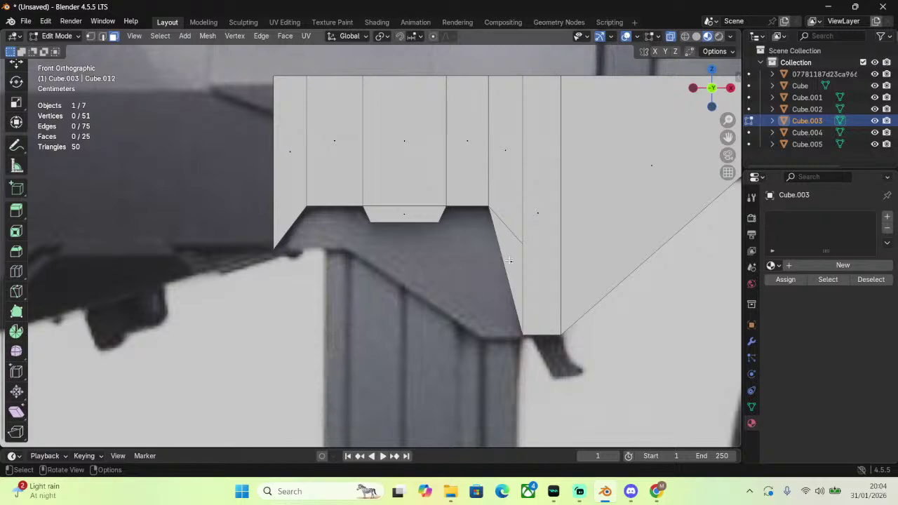
click(509, 260)
right_click(509, 261)
click(491, 455)
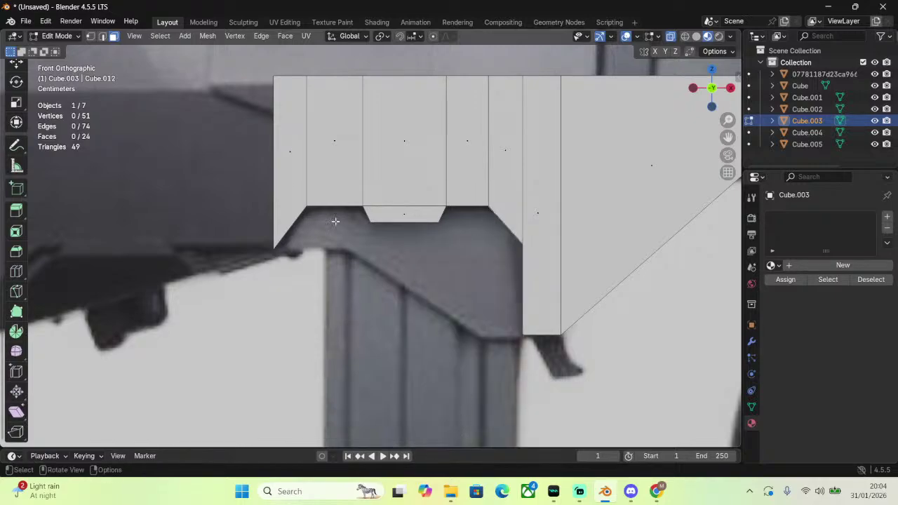
click(90, 36)
middle_drag(540, 130, 552, 127)
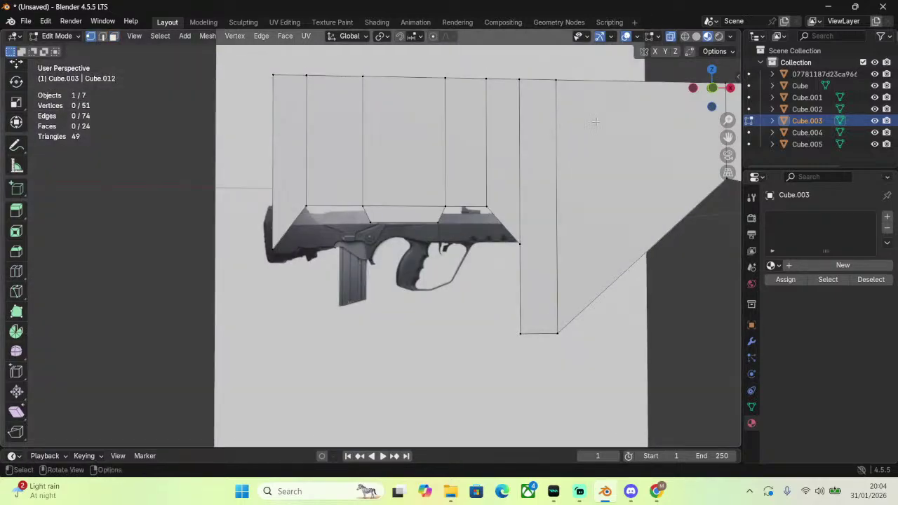
In front view, raise the vertex at the lower end of the magazine-well recess's front diagonal about 0.008 m along Z.
click(712, 88)
click(521, 238)
scroll(555, 239, up, 2)
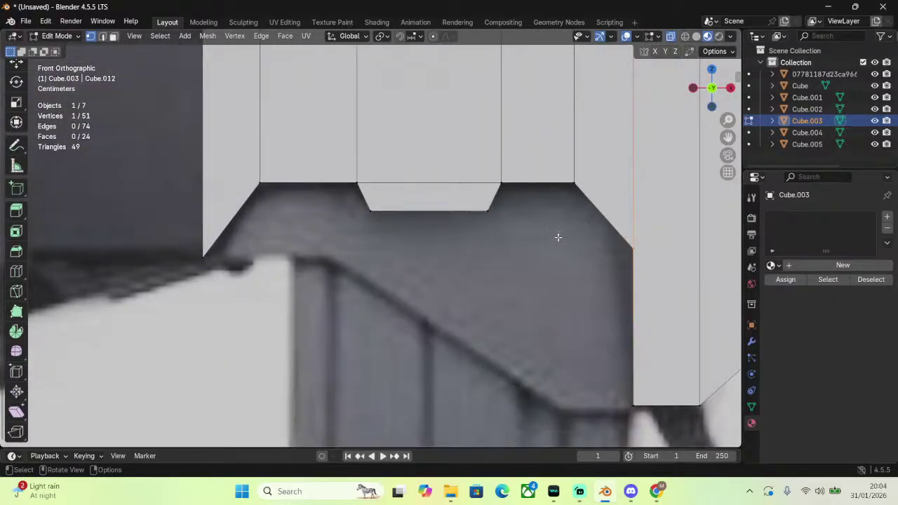
key(g)
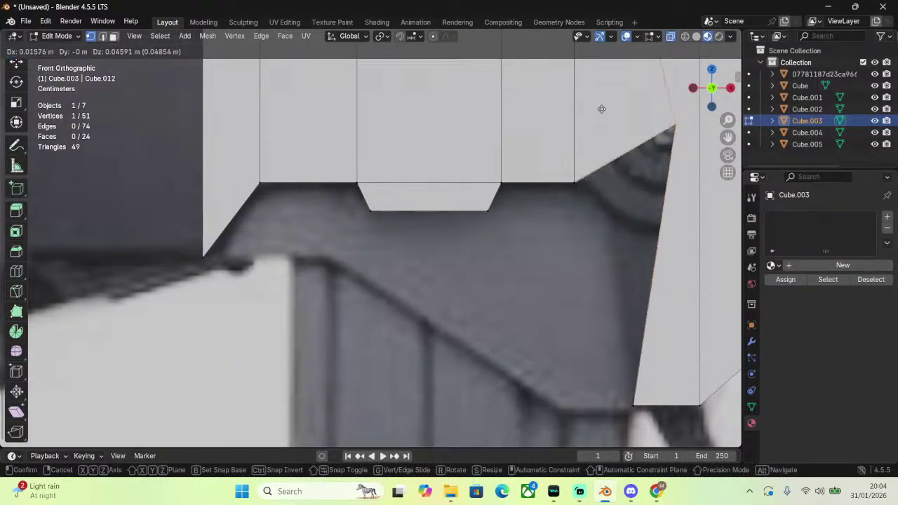
click(602, 109)
key(ctrl+z)
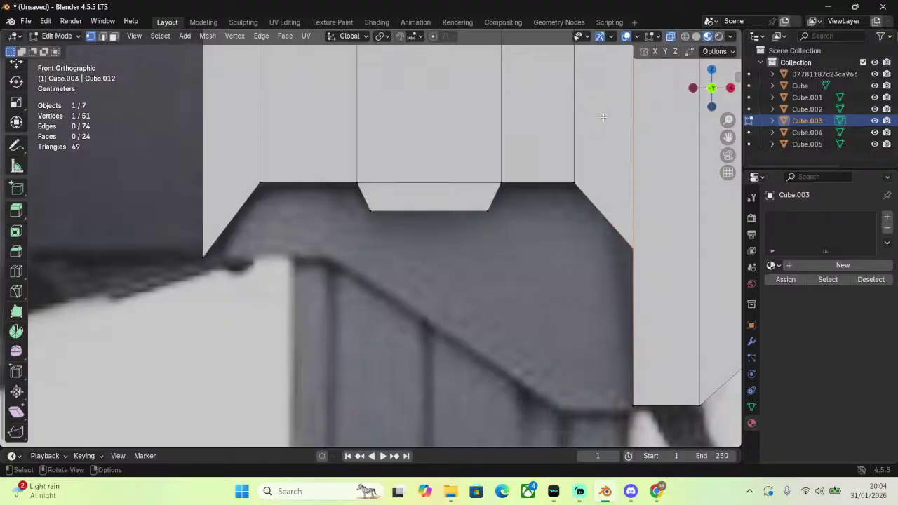
key(g)
key(z)
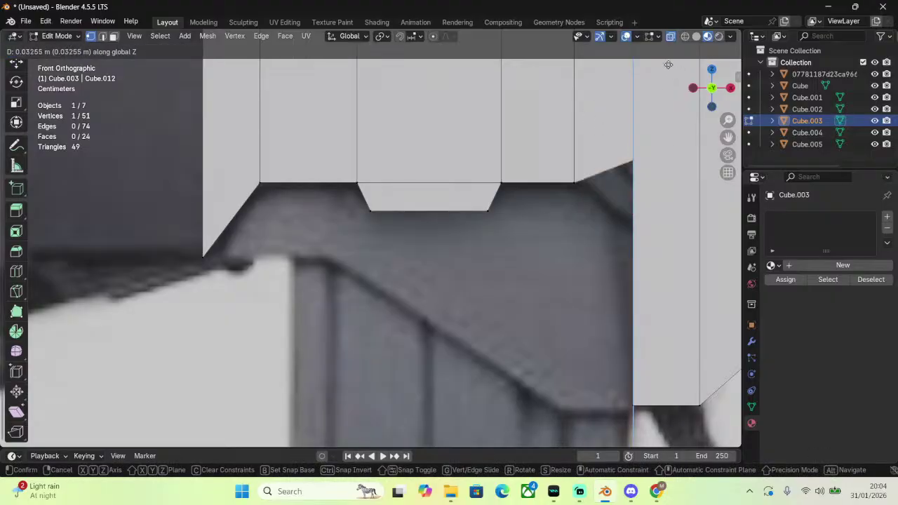
click(655, 131)
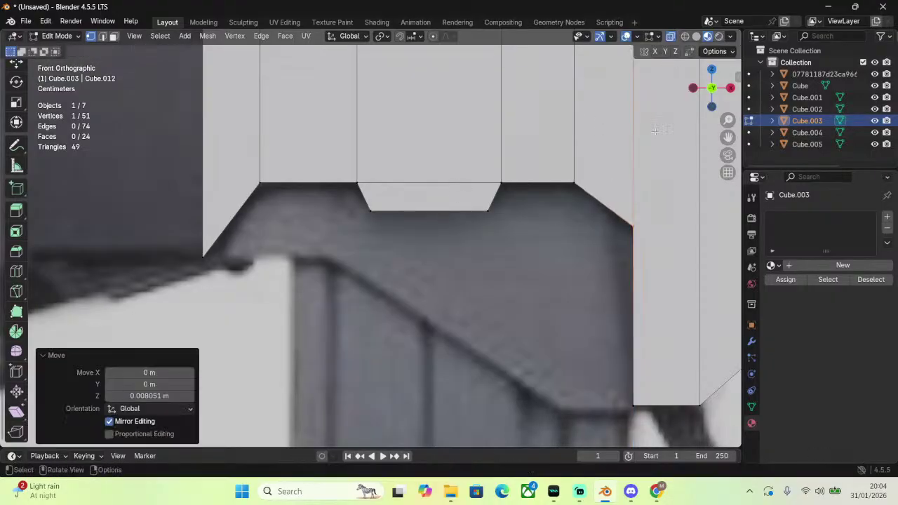
Move the profile's rearmost vertical edge, both top and bottom vertices, about 0.005 m forward along X.
click(205, 255)
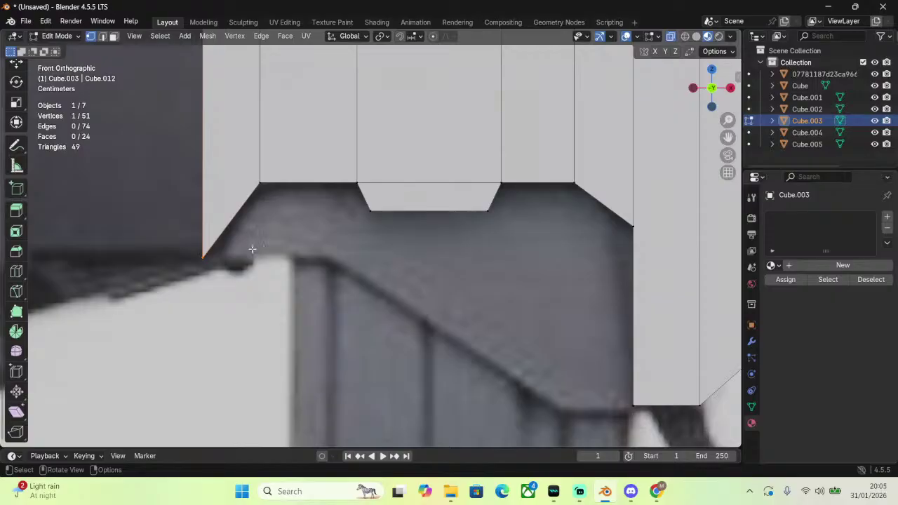
scroll(245, 123, down, 3)
shift+click(254, 71)
scroll(307, 263, up, 3)
key(g)
key(x)
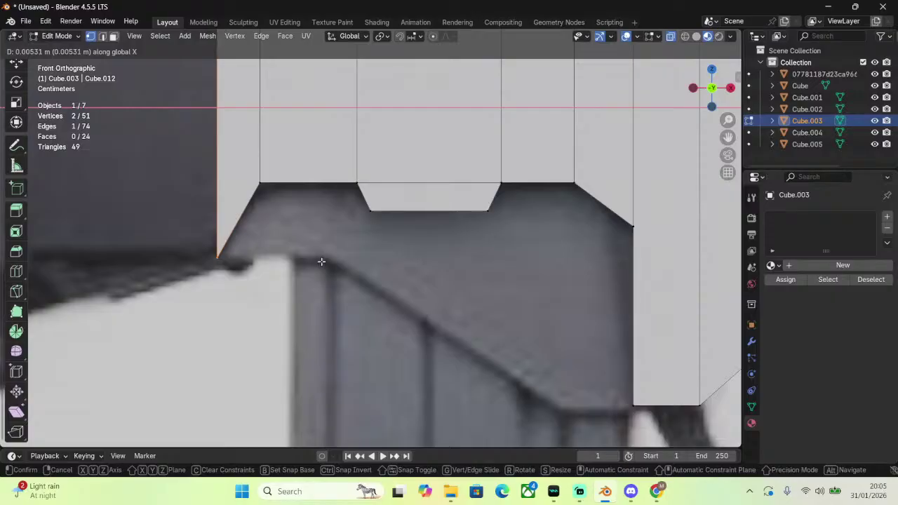
click(321, 261)
Lower the recess's rear upper corner about 0.003 m along Z, and lower its front upper corner slightly to match the reference.
click(285, 191)
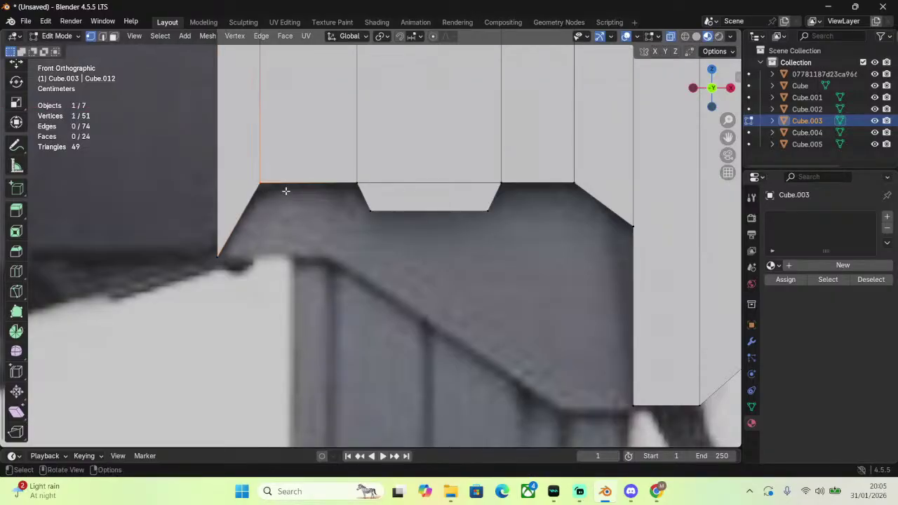
key(g)
key(z)
click(290, 201)
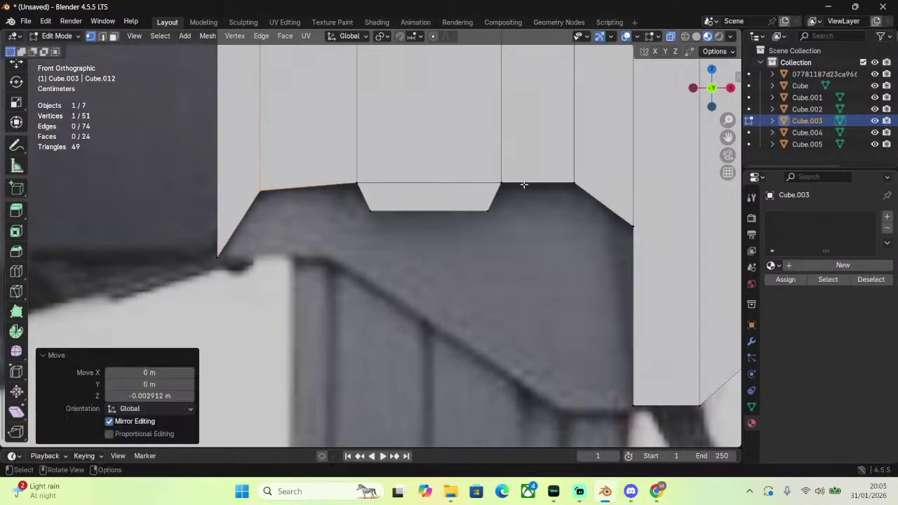
key(b)
drag(571, 171, 634, 248)
key(g)
key(z)
click(585, 195)
Try to shift only the lower vertex of the recess's front diagonal about 0.005 m backward along X.
key(b)
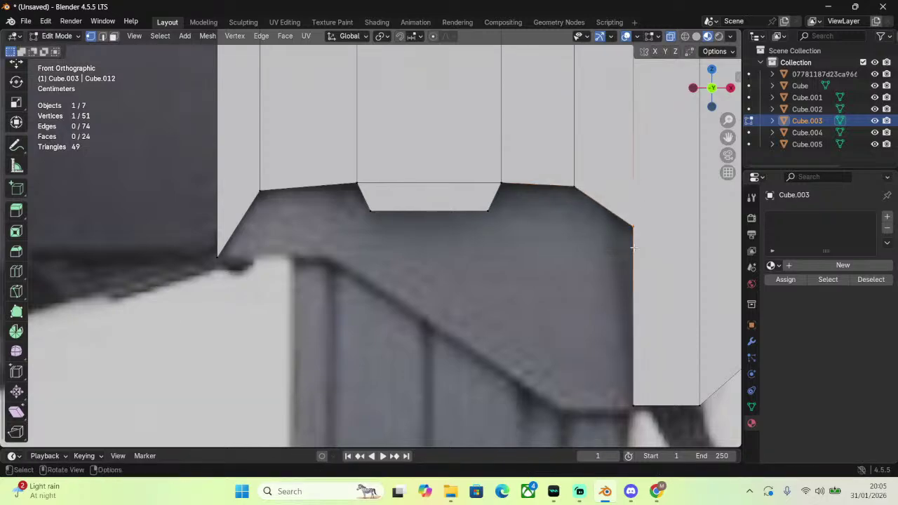
key(g)
key(x)
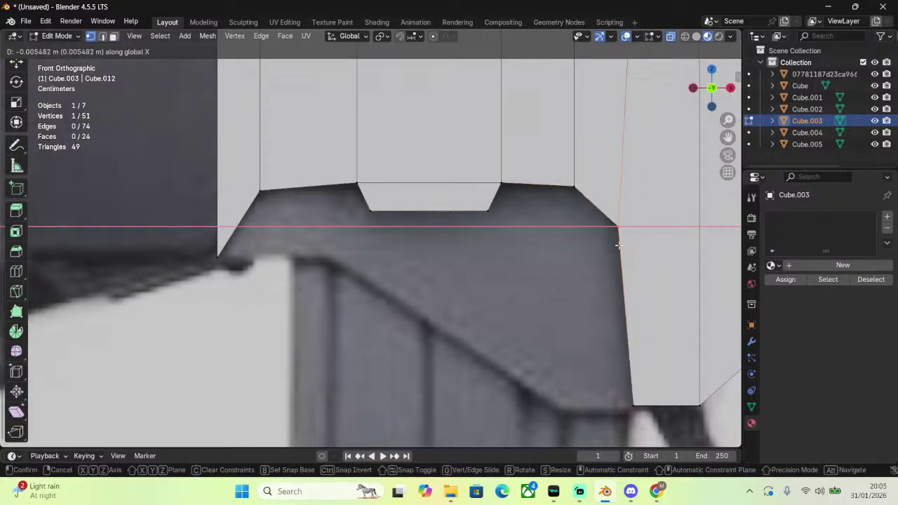
click(618, 244)
scroll(618, 244, down, 5)
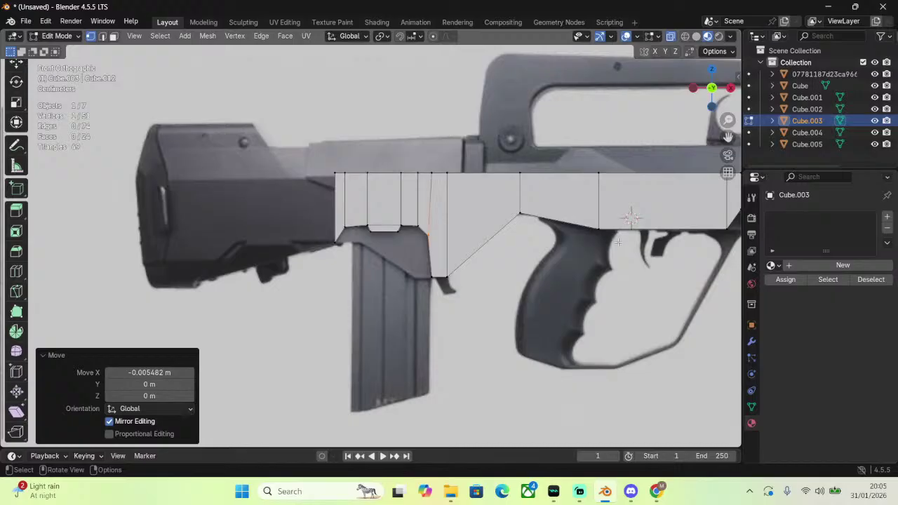
key(alt+a)
Move the whole vertical edge at the recess's front, top and bottom vertices together, about 0.004 m backward along X.
click(439, 173)
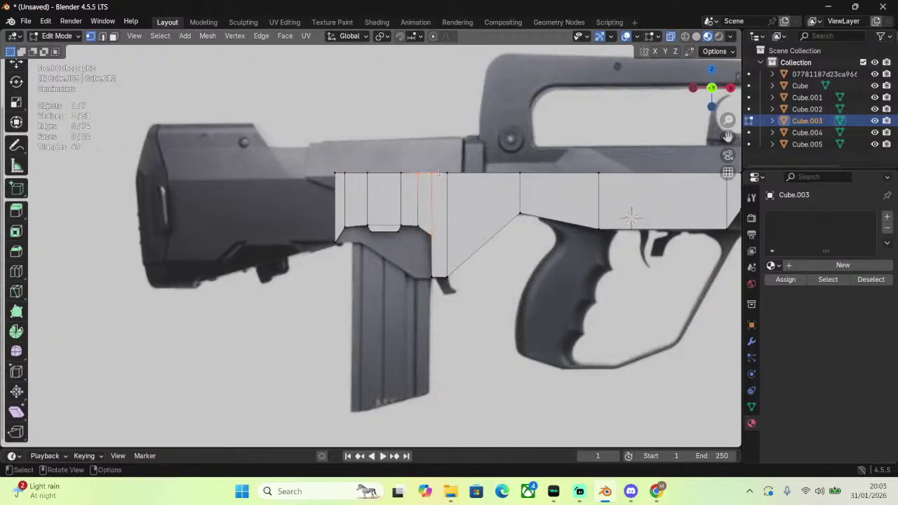
key(b)
drag(436, 248, 437, 248)
scroll(437, 248, up, 5)
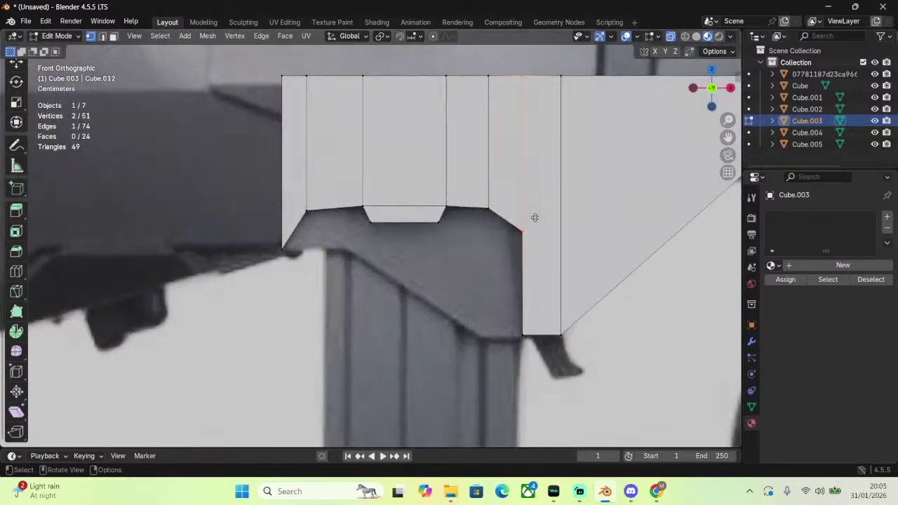
key(g)
key(z)
click(527, 217)
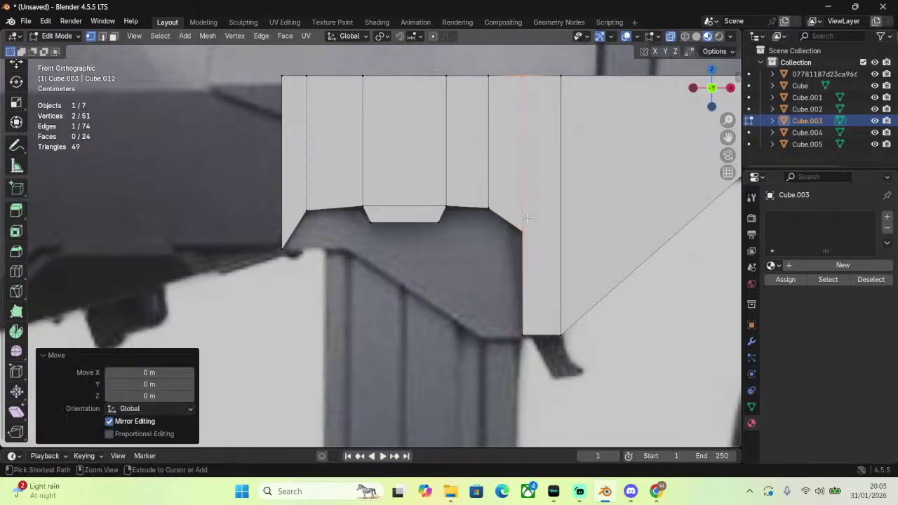
key(g)
key(x)
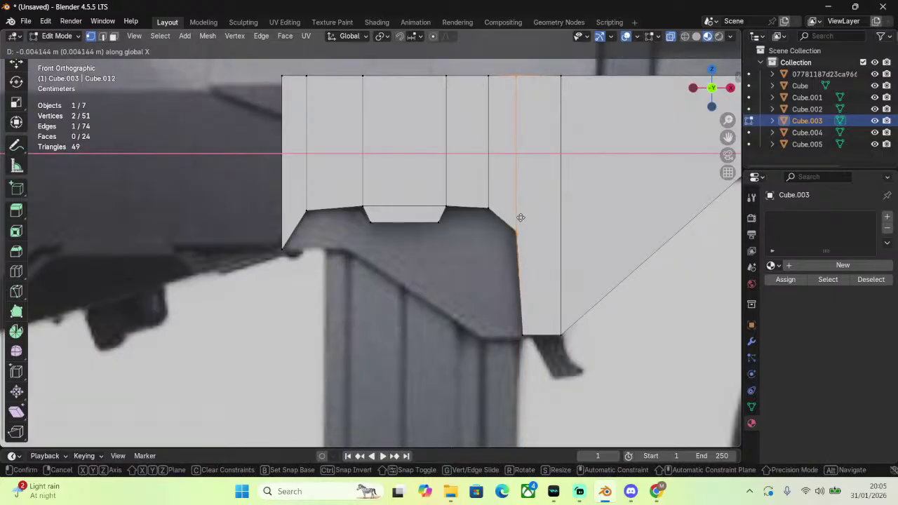
click(521, 217)
scroll(565, 266, down, 4)
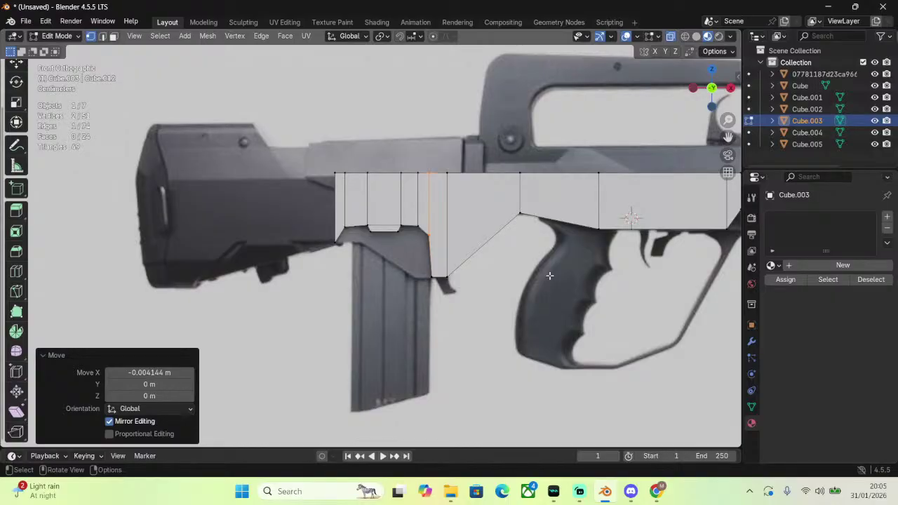
Examine the flattened profile from an angle and compare the recess outline with the reference image in front view.
scroll(512, 260, up, 4)
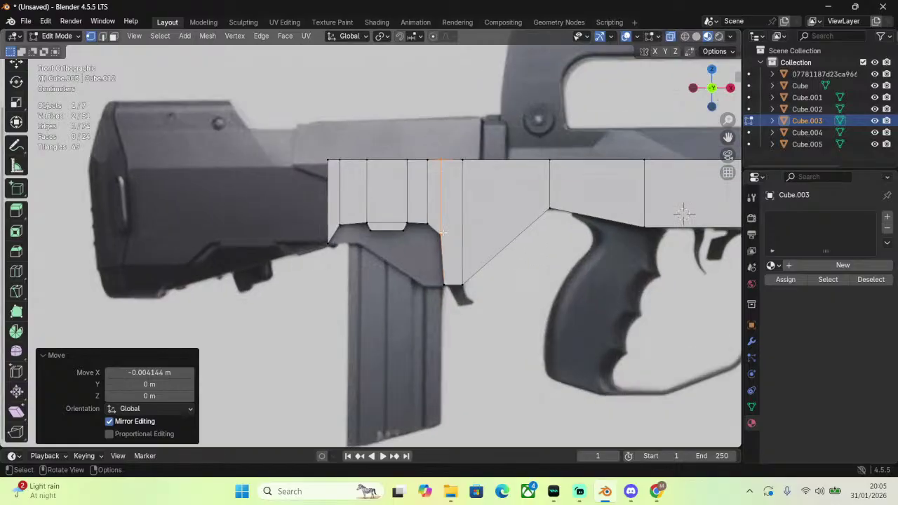
middle_drag(459, 253, 598, 300)
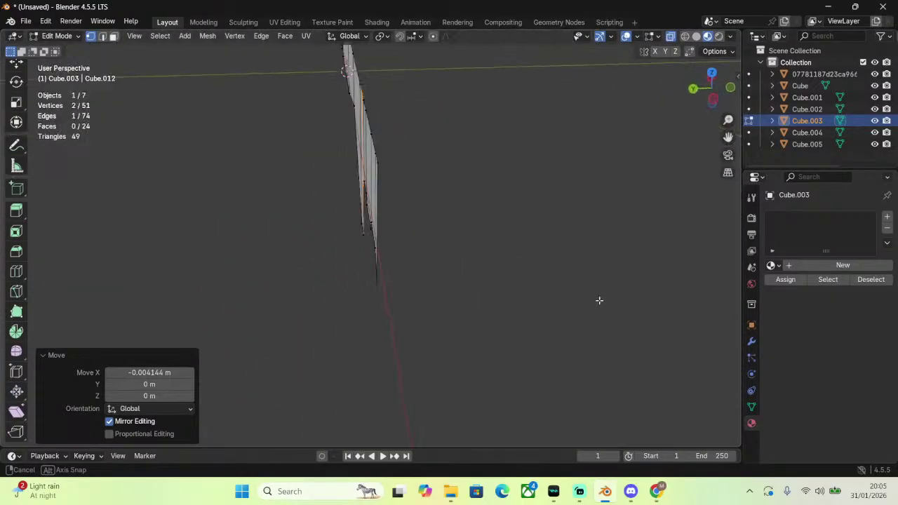
click(730, 92)
scroll(623, 145, down, 4)
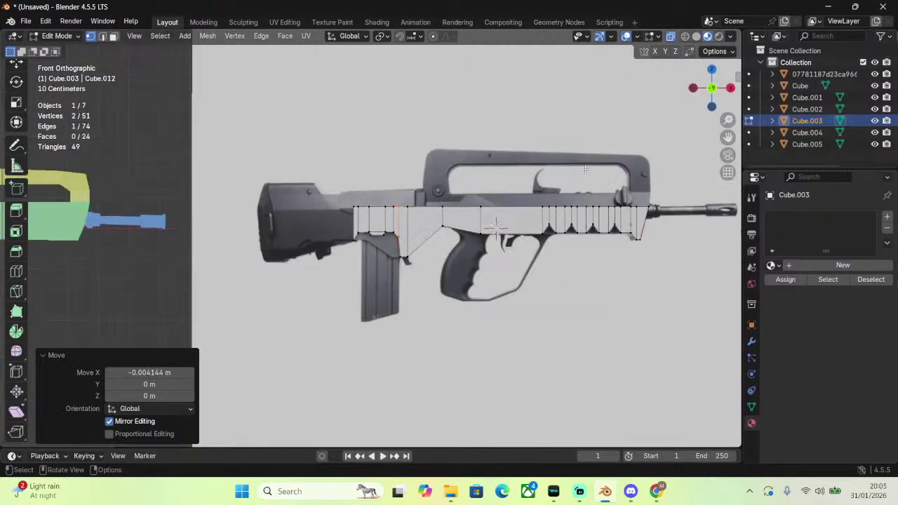
scroll(581, 180, up, 3)
scroll(581, 180, down, 4)
scroll(426, 243, up, 7)
scroll(301, 190, up, 3)
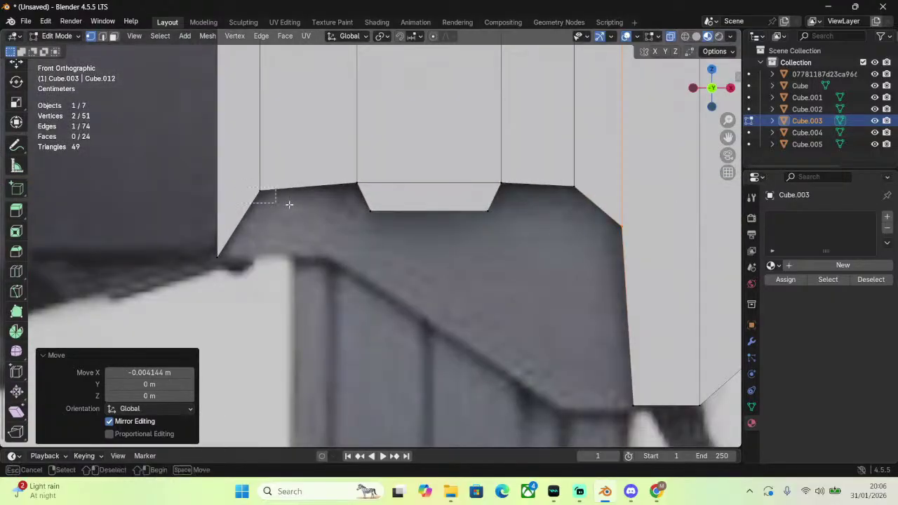
Try to bevel the vertex at the recess's rear upper corner.
click(287, 203)
key(ctrl+b)
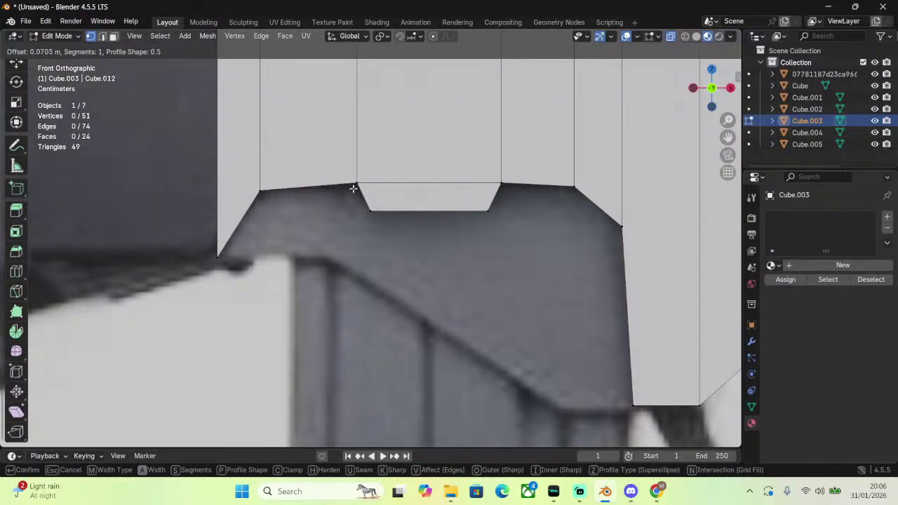
click(354, 188)
key(ctrl+z)
Try to bevel the two edges meeting at the recess's rear upper corner, and restore vertex selection.
click(105, 38)
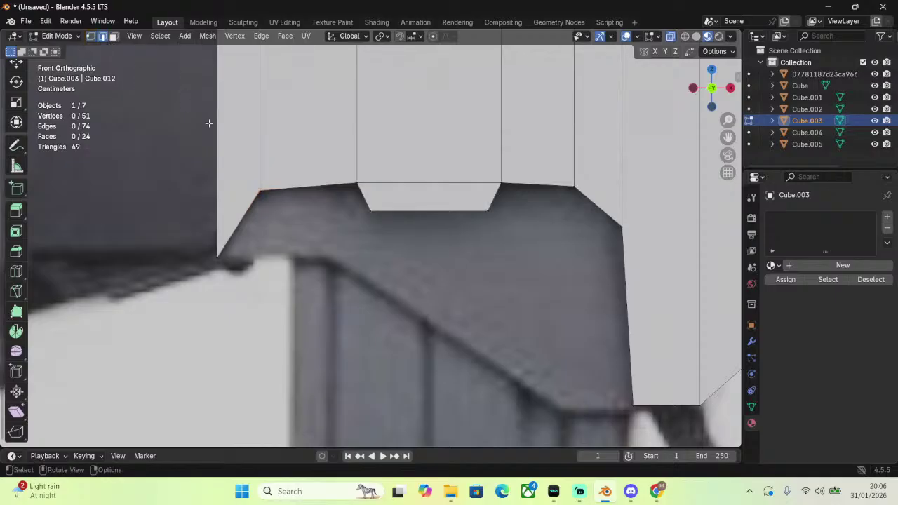
click(256, 197)
shift+click(309, 187)
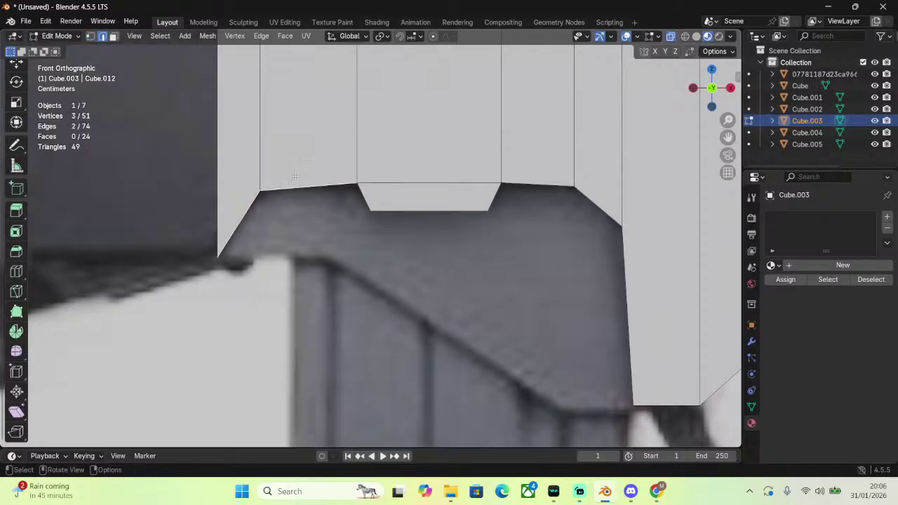
key(ctrl+b)
click(333, 166)
key(ctrl+z)
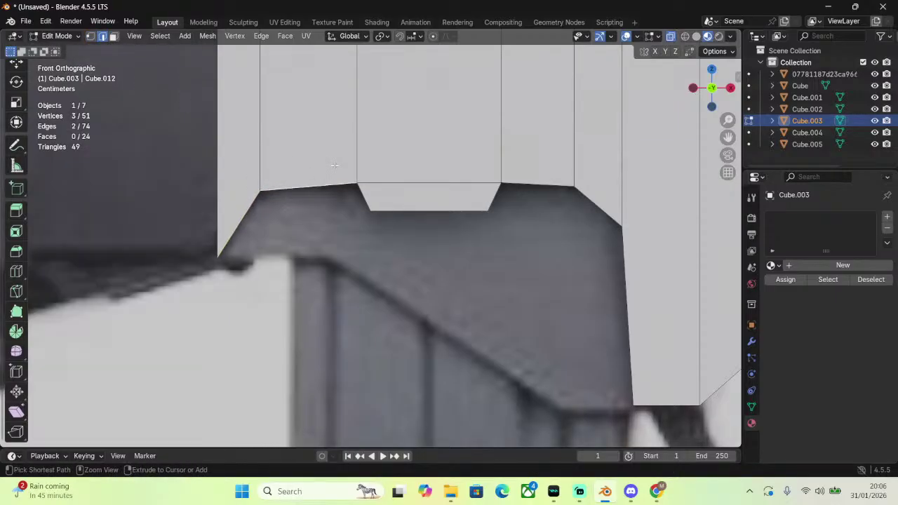
middle_drag(334, 166, 227, 102)
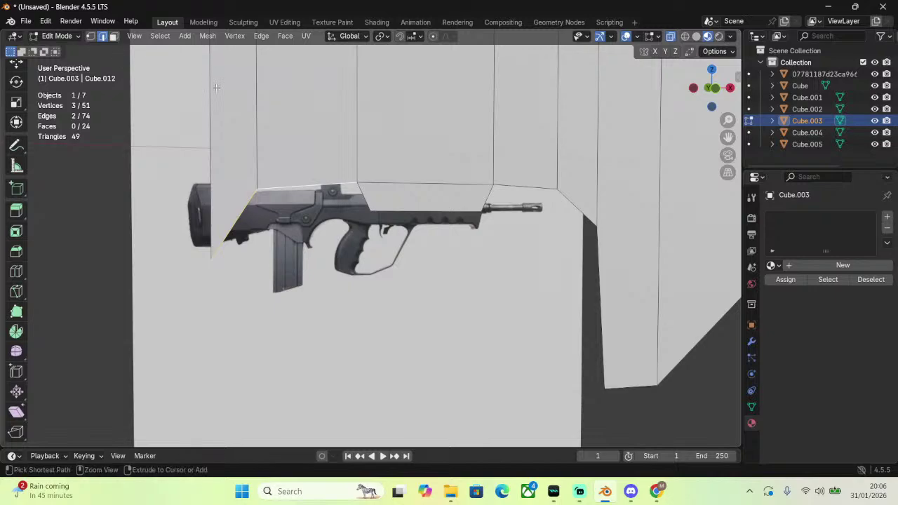
key(ctrl+z)
key(ctrl+z)
click(90, 36)
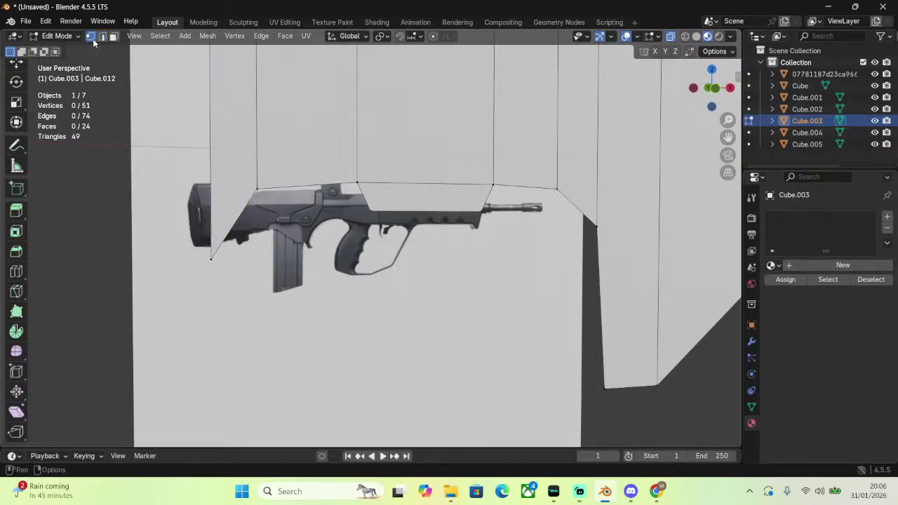
In front view, select both vertices of the profile's rearmost vertical edge next to the stock.
click(713, 87)
scroll(503, 241, up, 5)
scroll(503, 241, down, 4)
scroll(420, 224, up, 4)
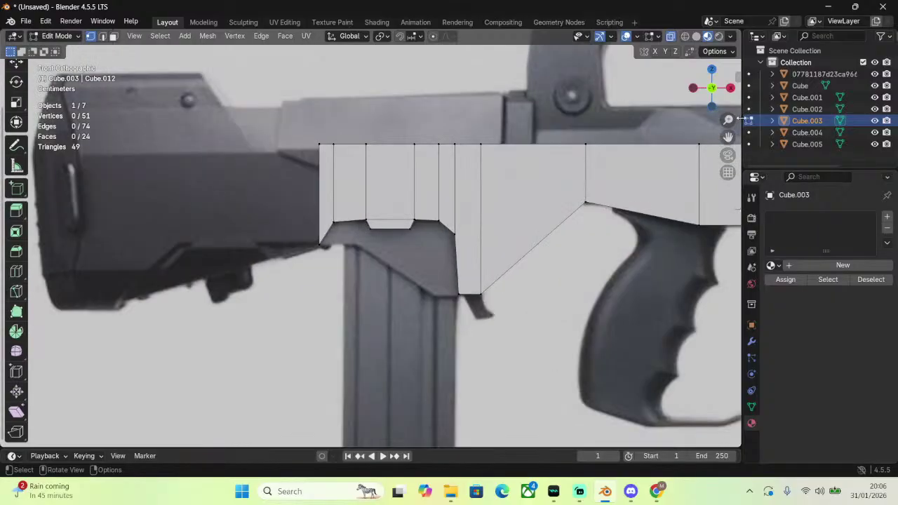
drag(728, 136, 897, 152)
scroll(610, 131, up, 2)
drag(566, 166, 575, 295)
Try extruding the rearmost edge about 0.286 m backward along X over the stock.
key(e)
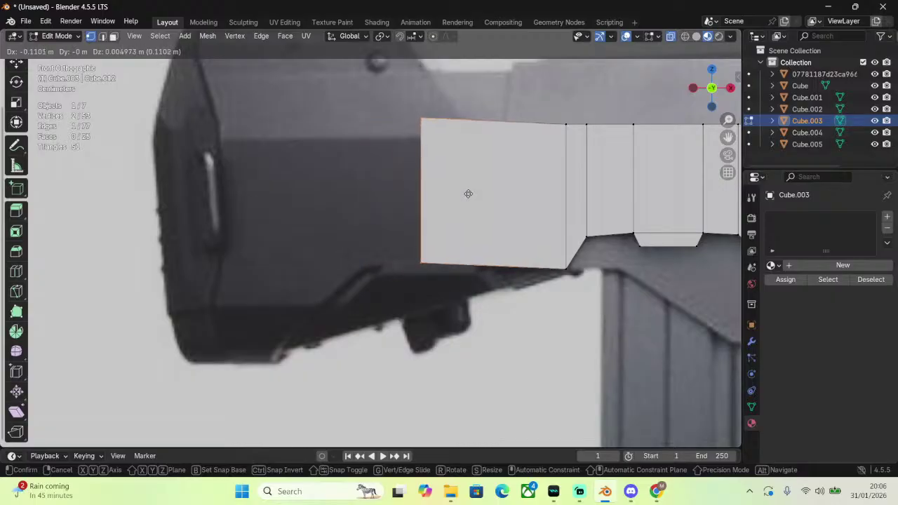
key(x)
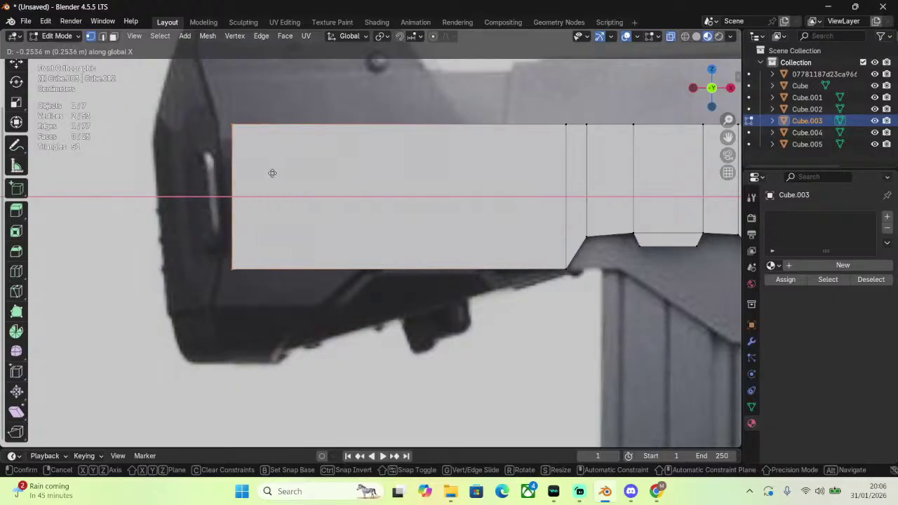
click(237, 171)
scroll(249, 121, down, 2)
scroll(277, 200, down, 2)
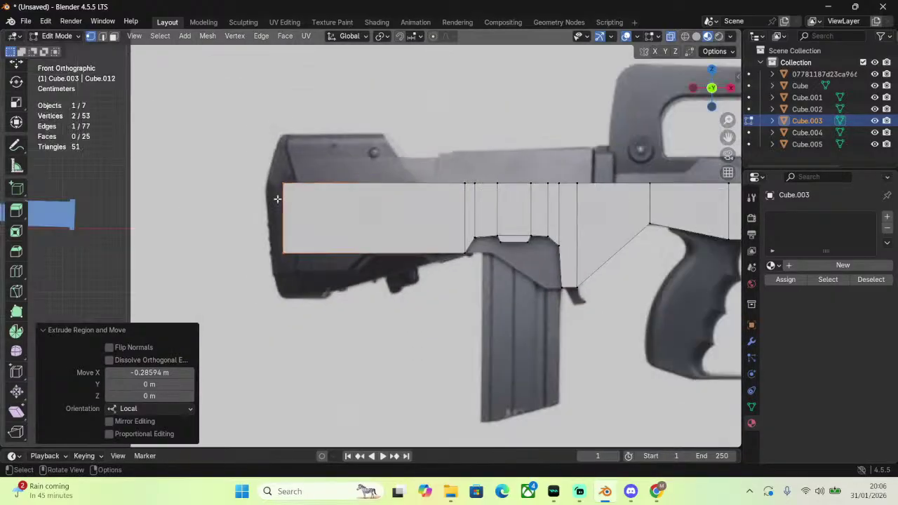
scroll(339, 182, down, 8)
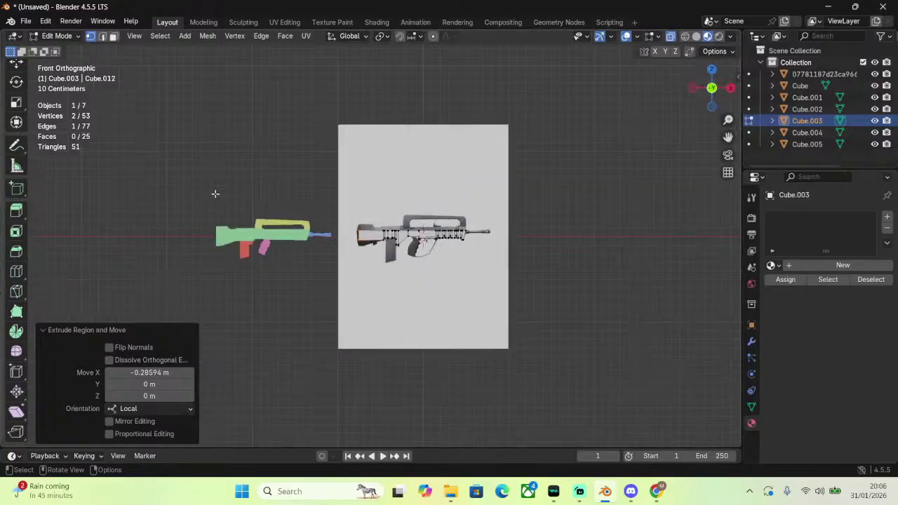
scroll(215, 194, up, 8)
scroll(354, 261, up, 2)
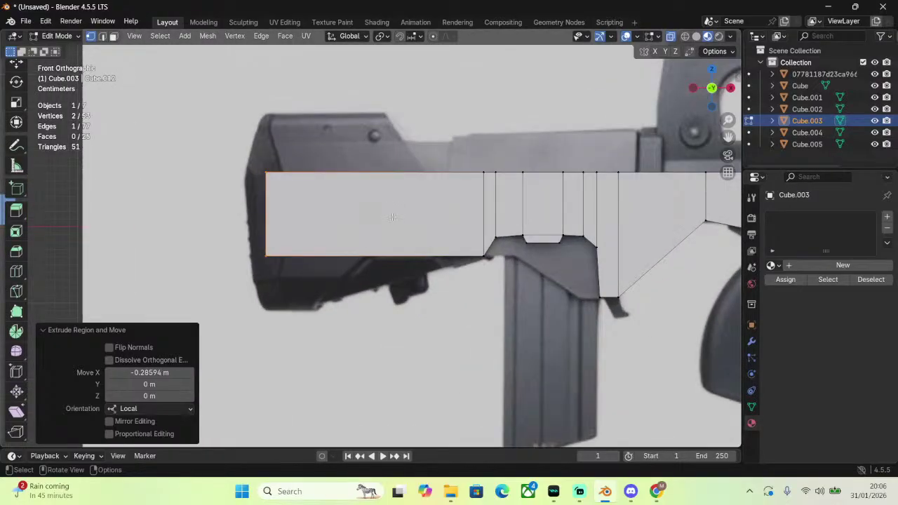
key(ctrl+z)
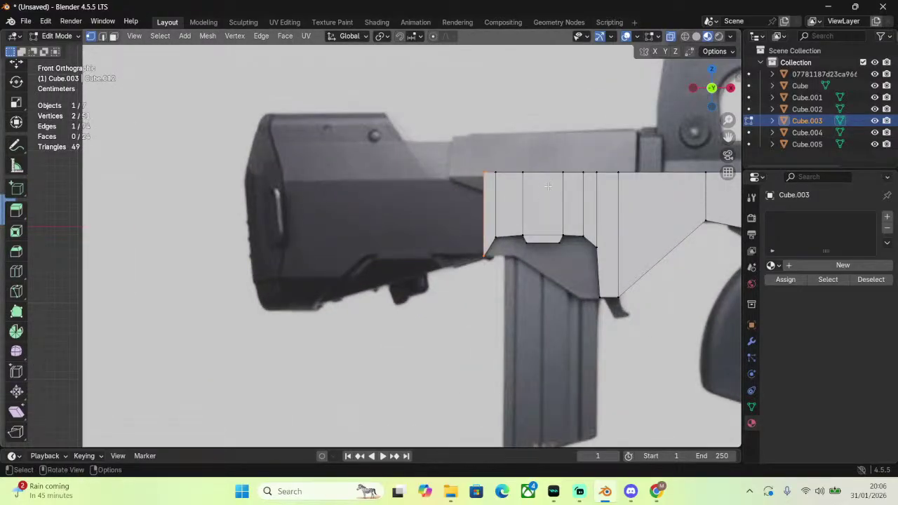
Extrude the profile's rearmost edge about 0.314 m backward along X to the stock's rear end.
key(e)
key(x)
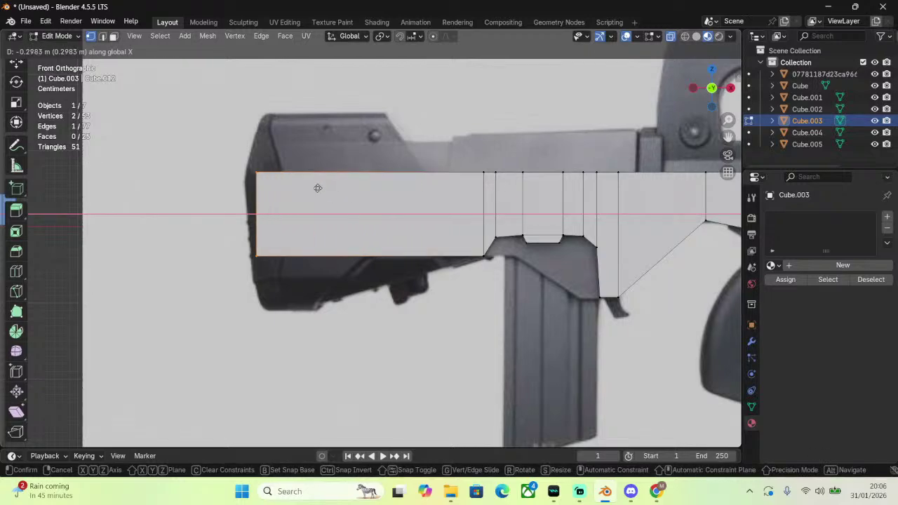
click(309, 188)
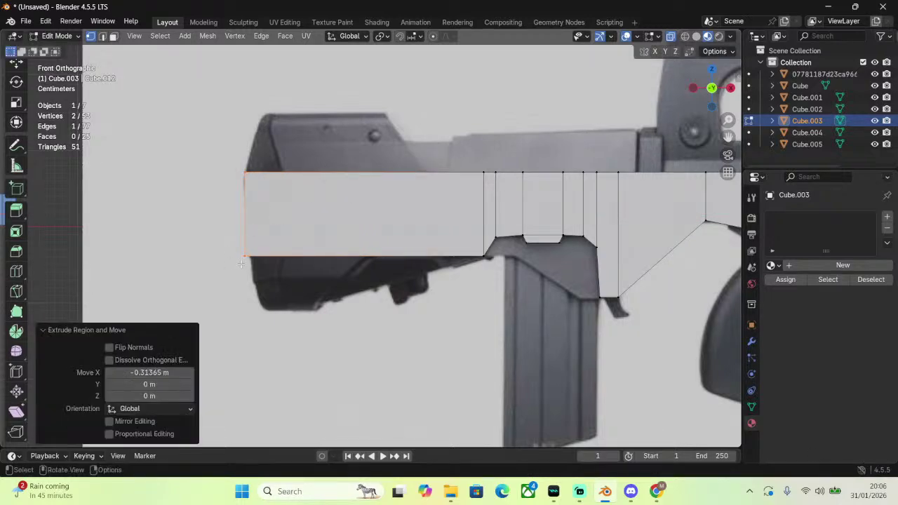
Select the lower edge of the rear stock section and extrude it about 0.073 m downward along Z in front view.
middle_drag(301, 258, 330, 164)
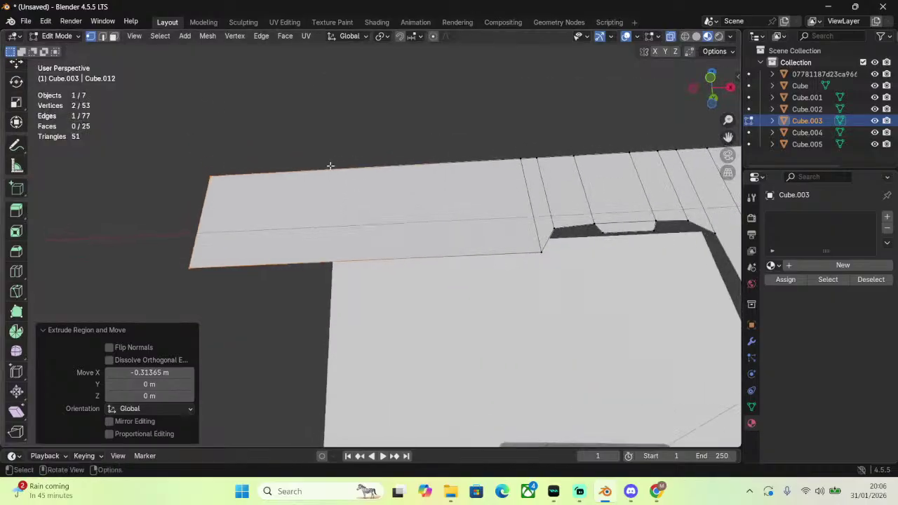
click(107, 39)
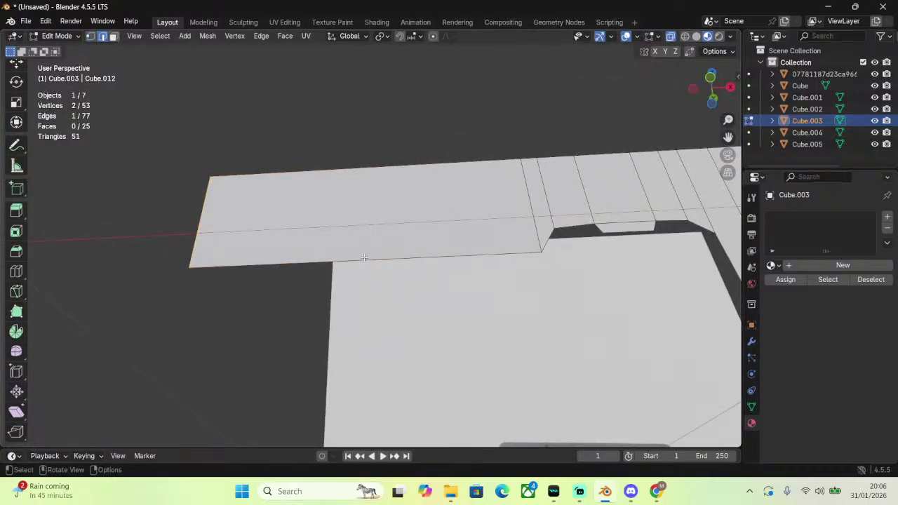
click(364, 258)
click(708, 106)
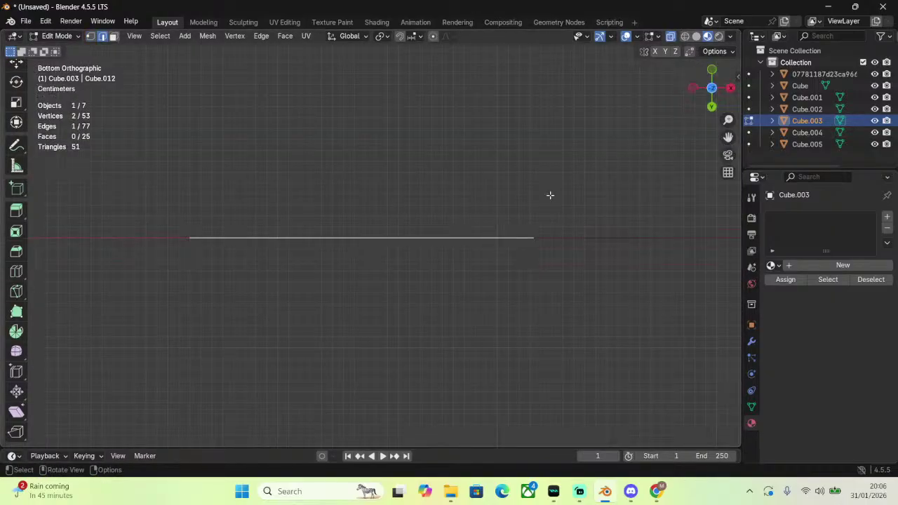
click(711, 70)
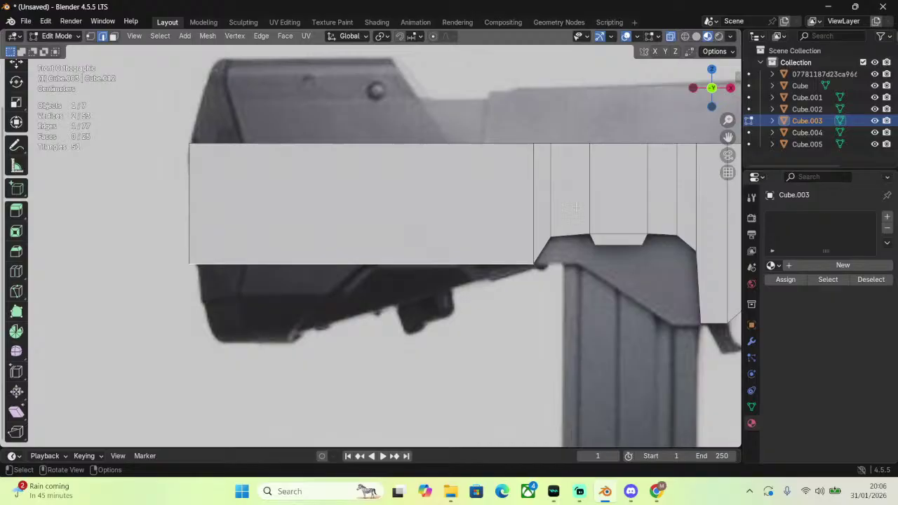
key(e)
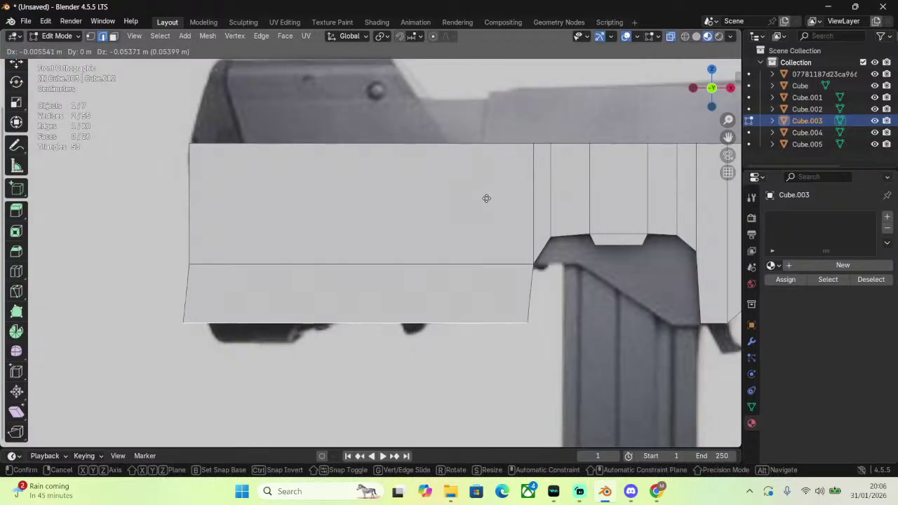
key(z)
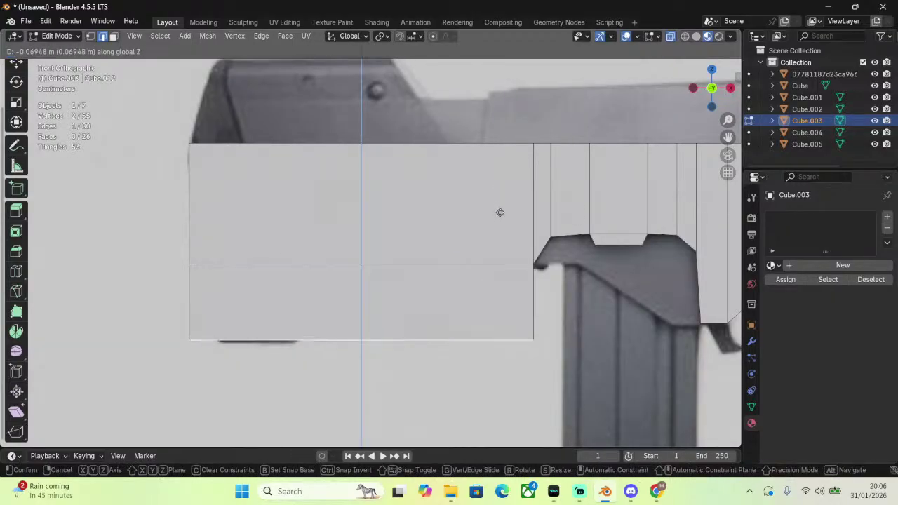
click(499, 216)
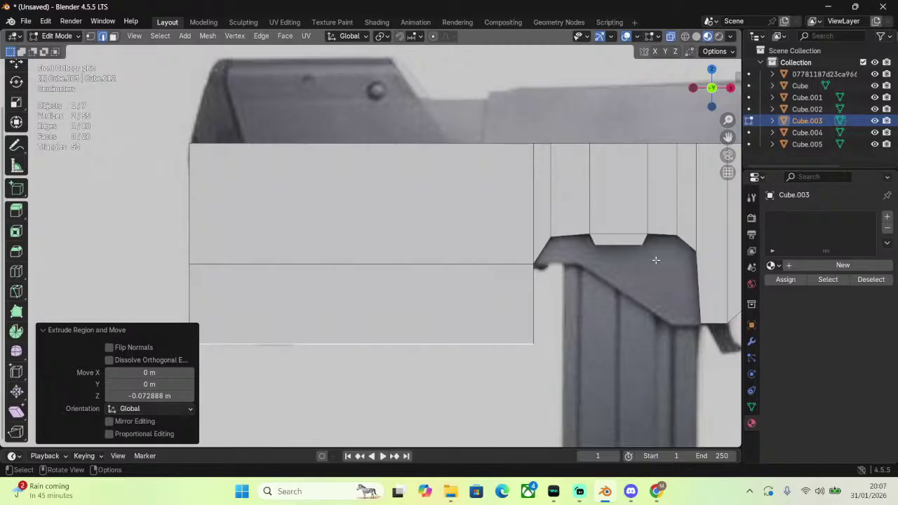
Scale the stock's bottom edge to about 0.311 and move it about 0.106 m backward along X.
key(s)
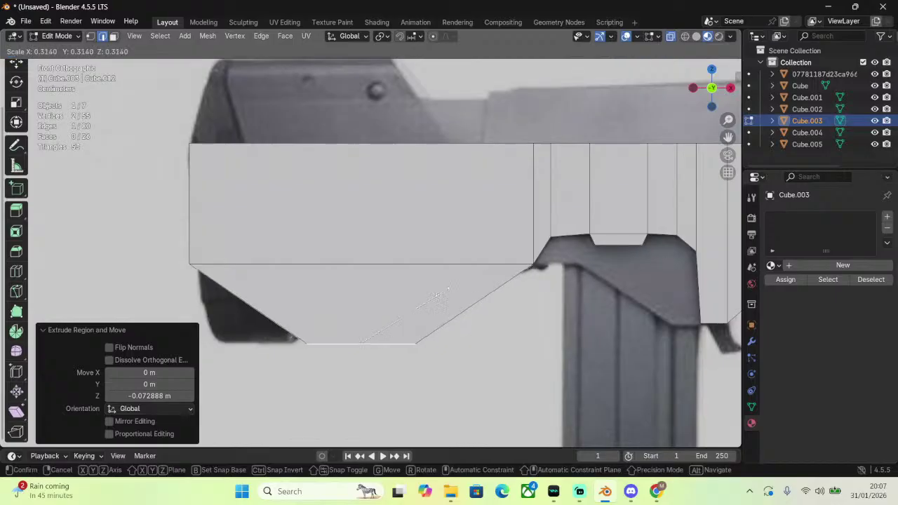
click(435, 296)
key(g)
key(x)
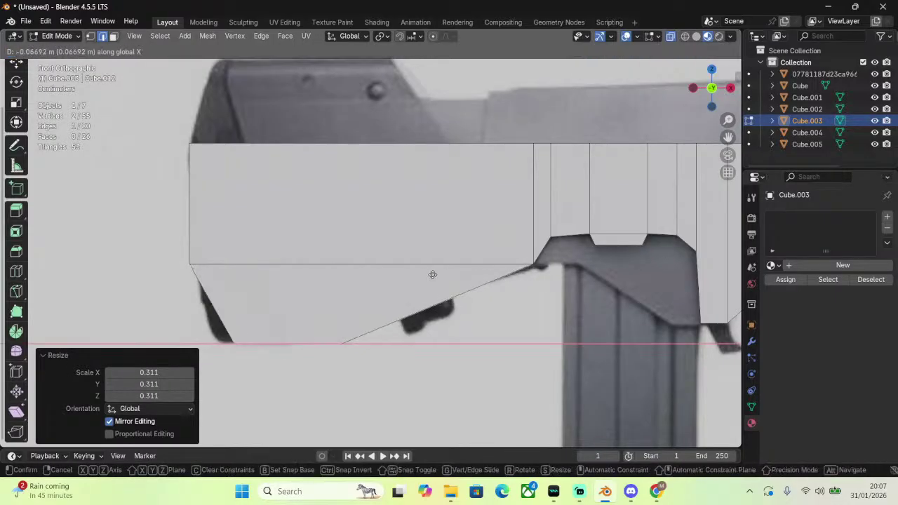
click(411, 265)
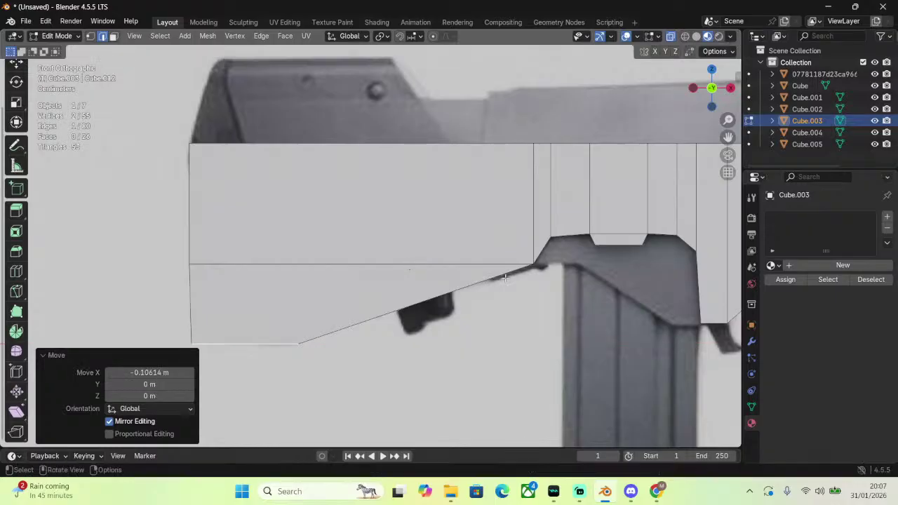
Scale the stock's bottom edge to about 0.578 along X and move its front vertex about 0.014 m forward along X.
key(s)
key(x)
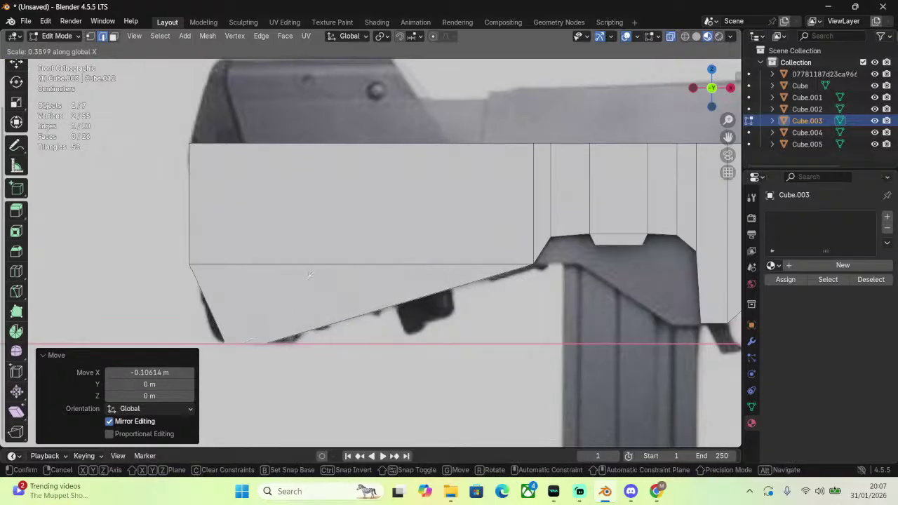
click(391, 272)
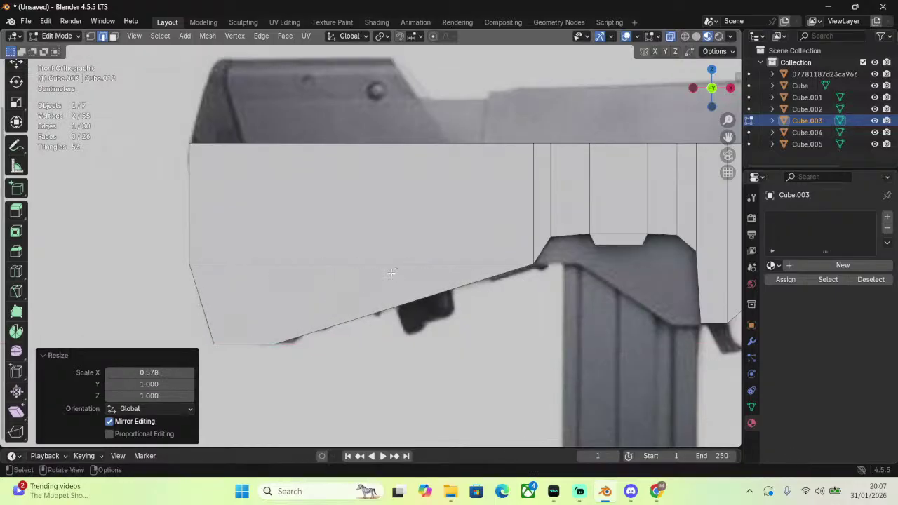
click(90, 36)
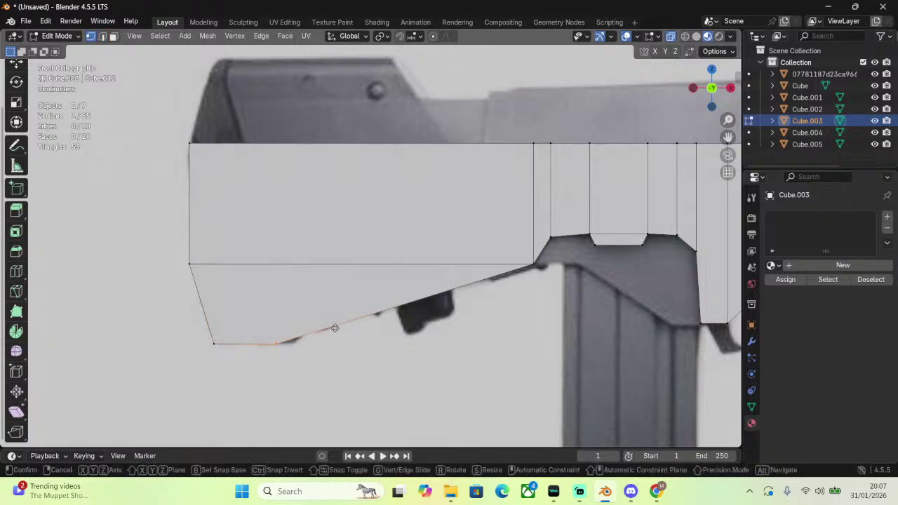
key(g)
key(x)
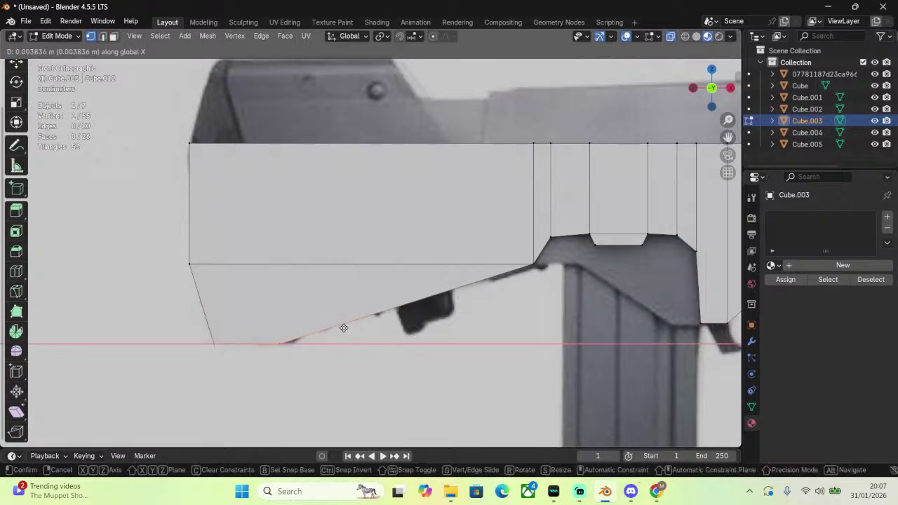
click(408, 279)
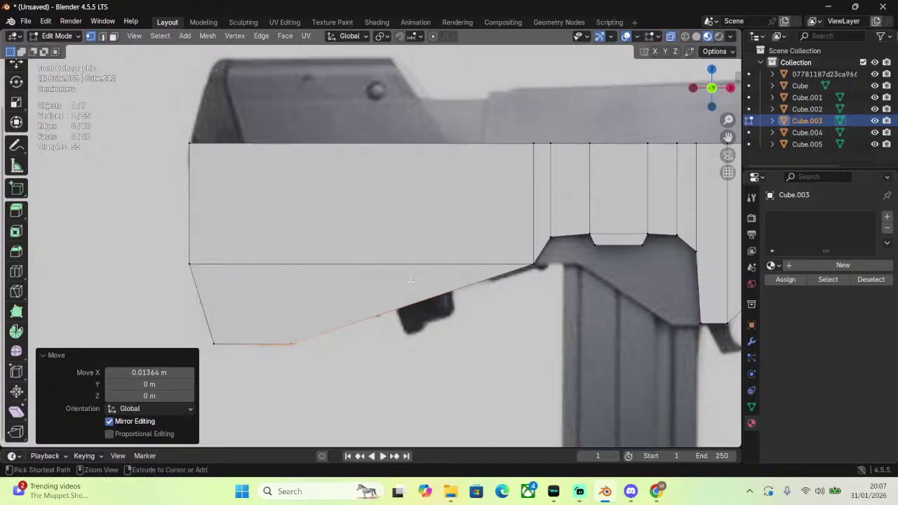
Try adding a centred vertical loop cut across the rear stock section.
key(ctrl+r)
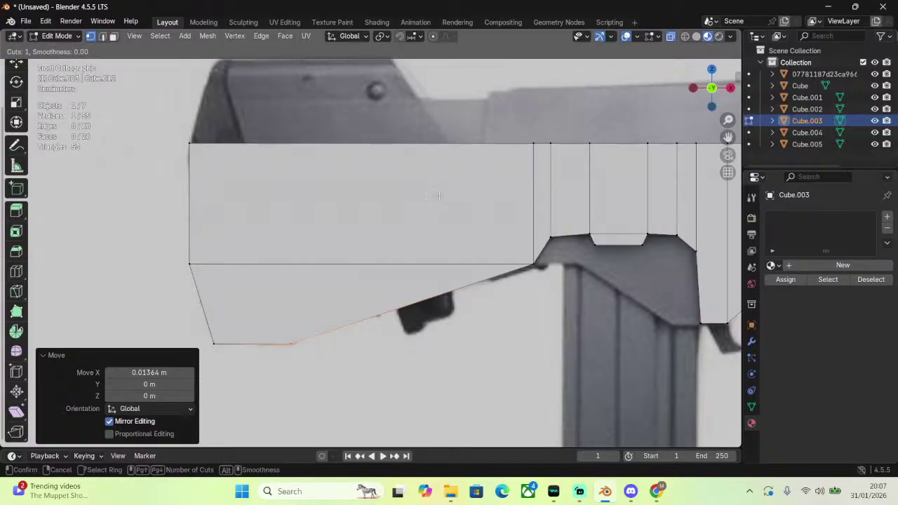
click(442, 228)
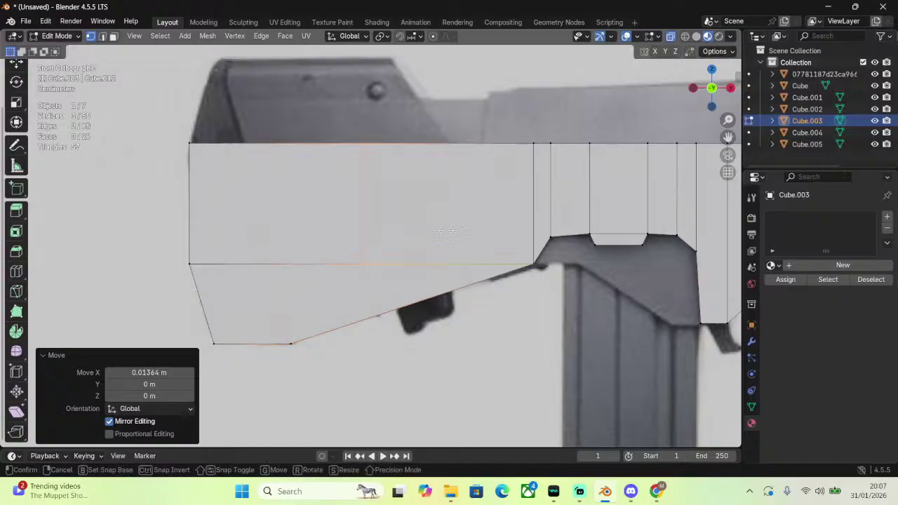
right_click(446, 230)
Select all vertices of the flat profile from the right side view in wireframe shading.
middle_drag(446, 231, 739, 103)
click(731, 88)
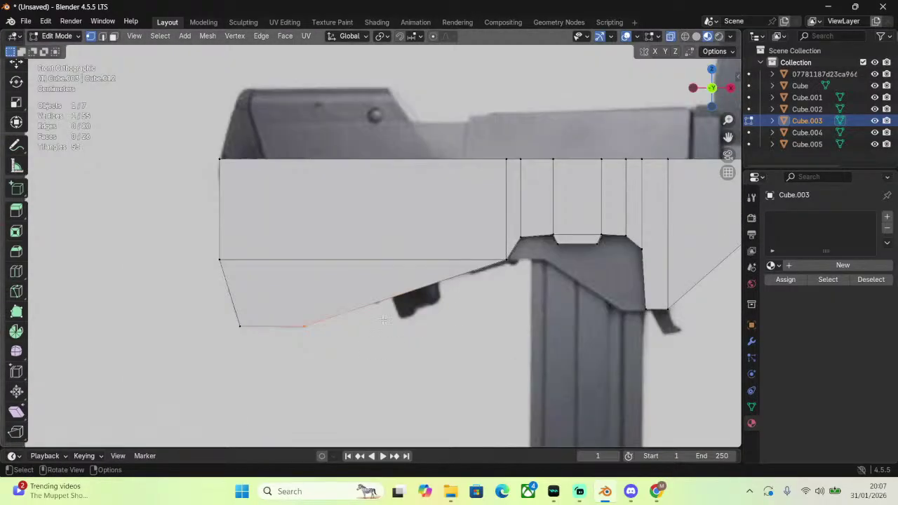
middle_drag(424, 287, 734, 101)
click(711, 69)
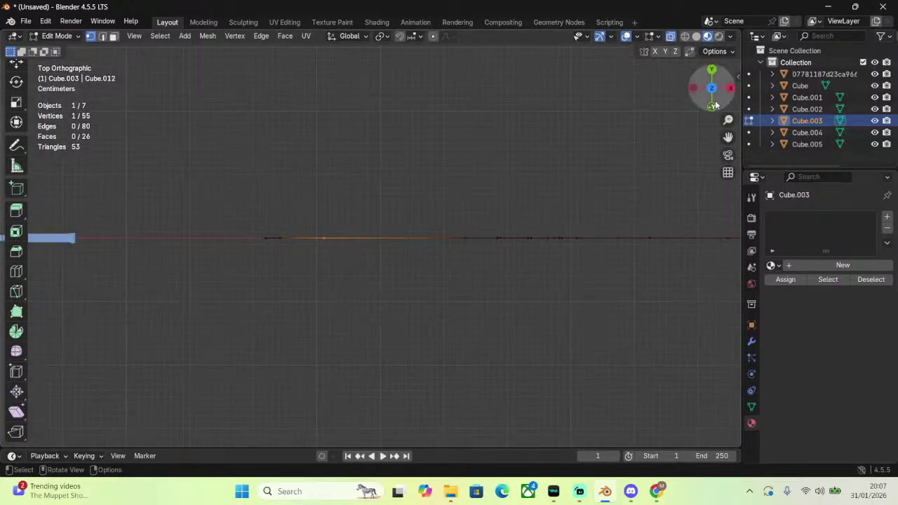
key(KP_1)
scroll(372, 238, down, 7)
scroll(372, 238, up, 5)
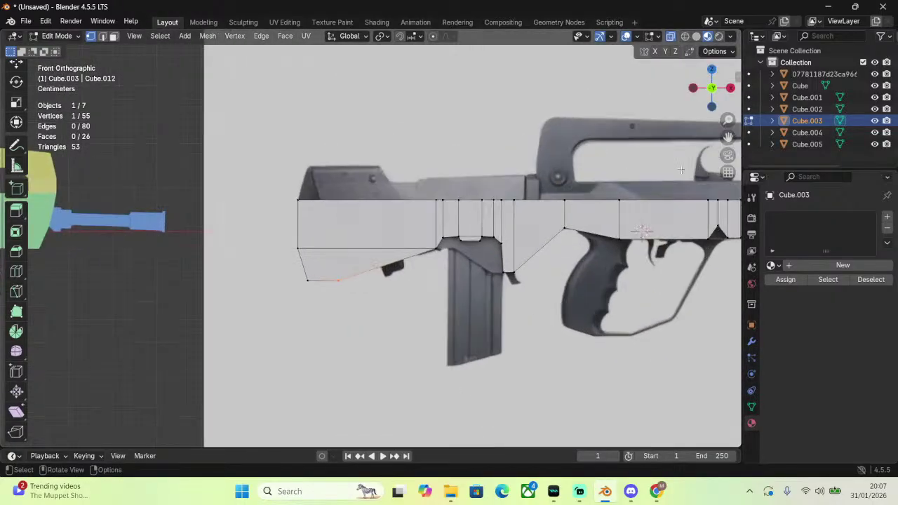
drag(728, 137, 428, 146)
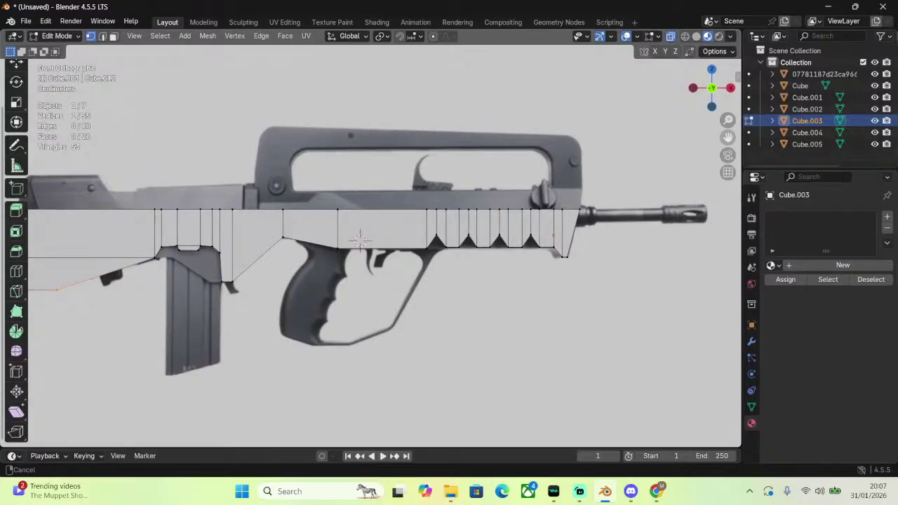
click(730, 88)
click(684, 38)
drag(289, 181, 422, 327)
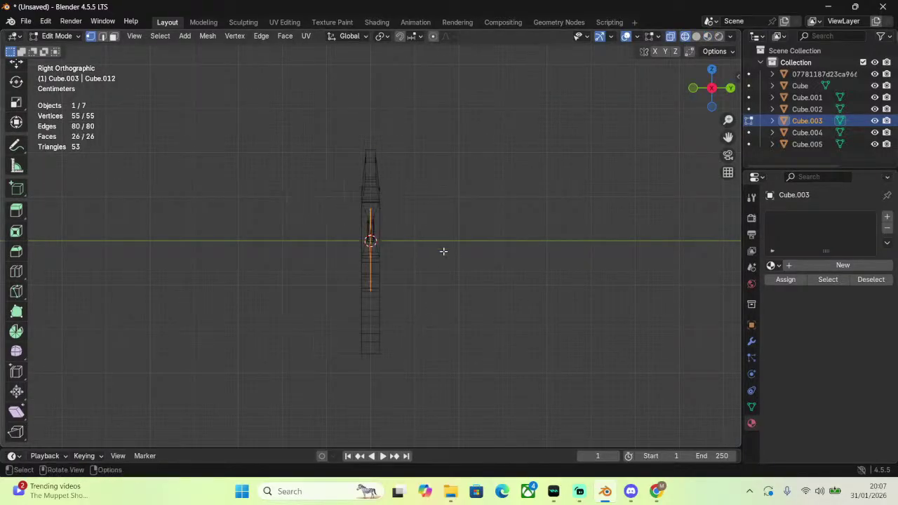
scroll(449, 242, up, 3)
scroll(453, 237, up, 2)
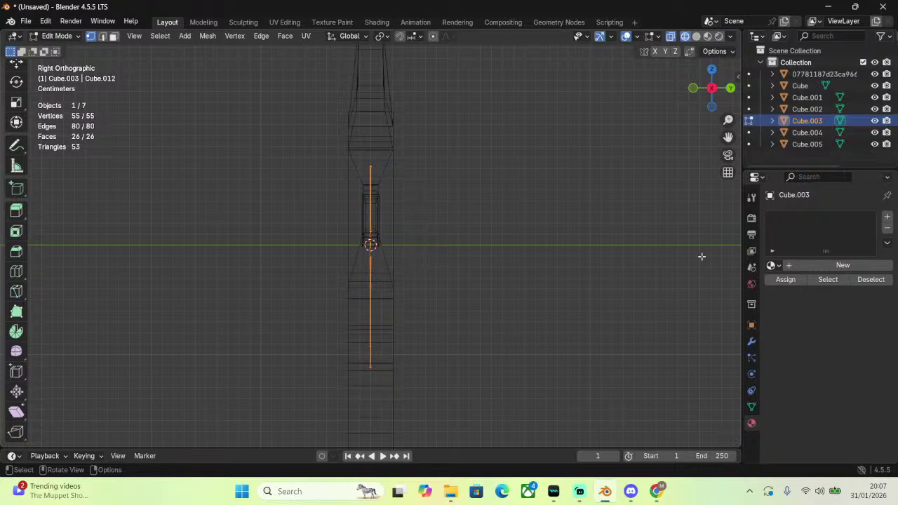
Extrude the whole flat profile along Y with a distance of 0.05 m.
key(e)
key(y)
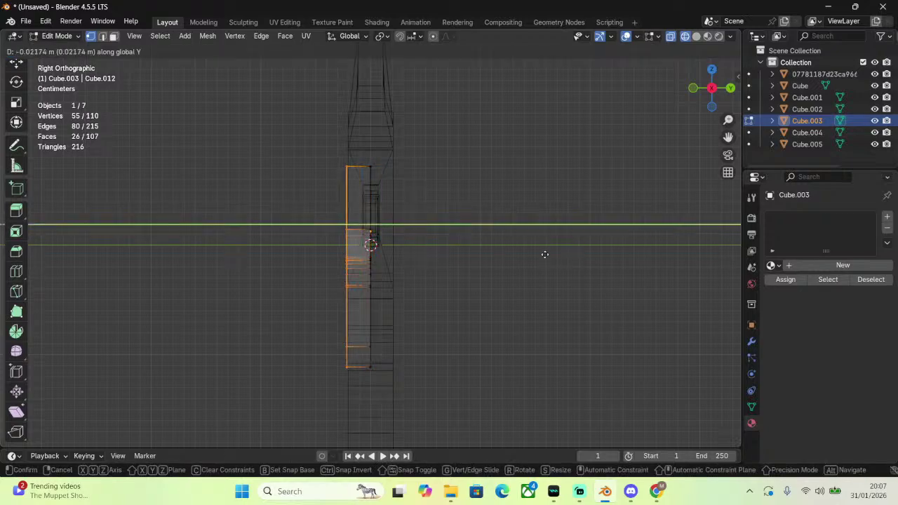
click(512, 254)
middle_drag(512, 255, 449, 260)
double_click(157, 384)
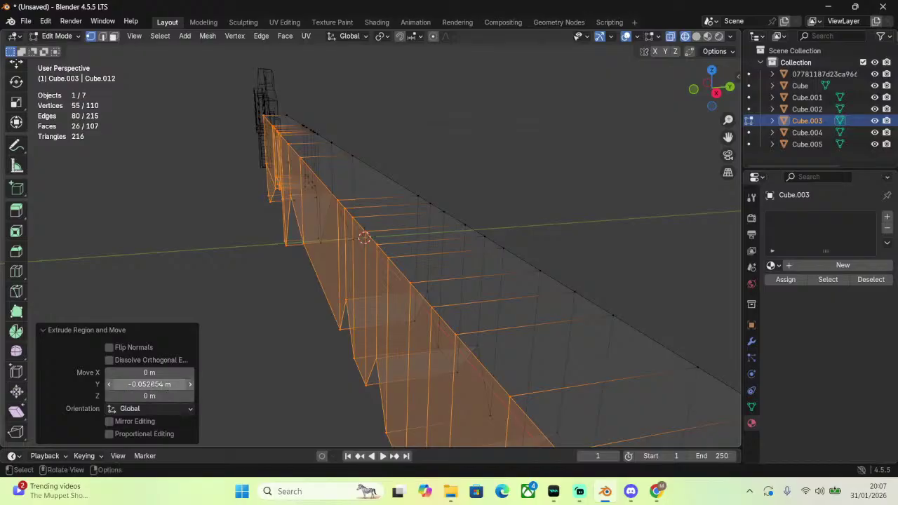
key(BackSpace)
text(0.05)
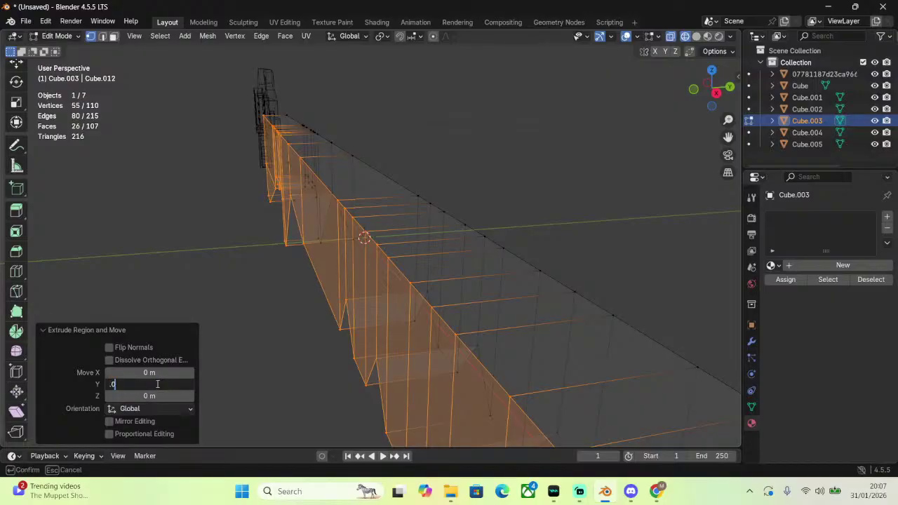
key(Return)
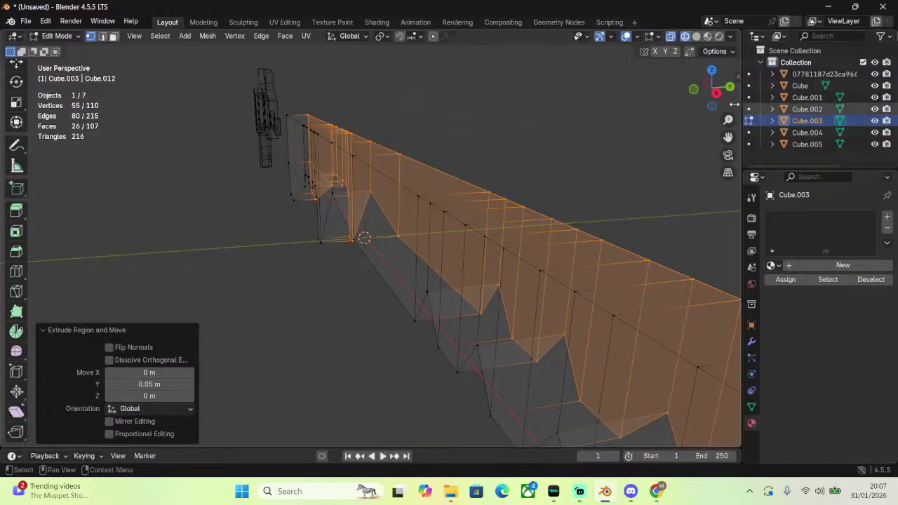
Return to Object Mode and display the extruded body in Material Preview shading.
click(57, 36)
key(Tab)
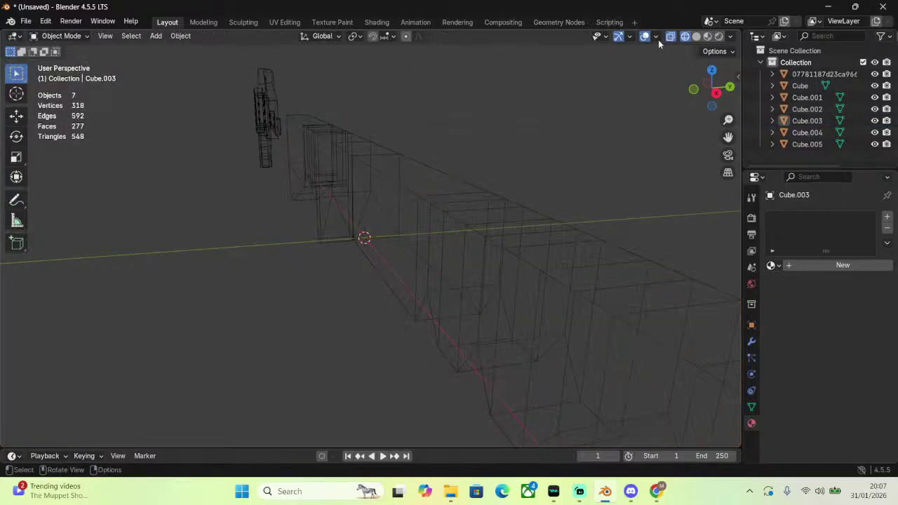
click(706, 36)
middle_drag(629, 71, 438, 193)
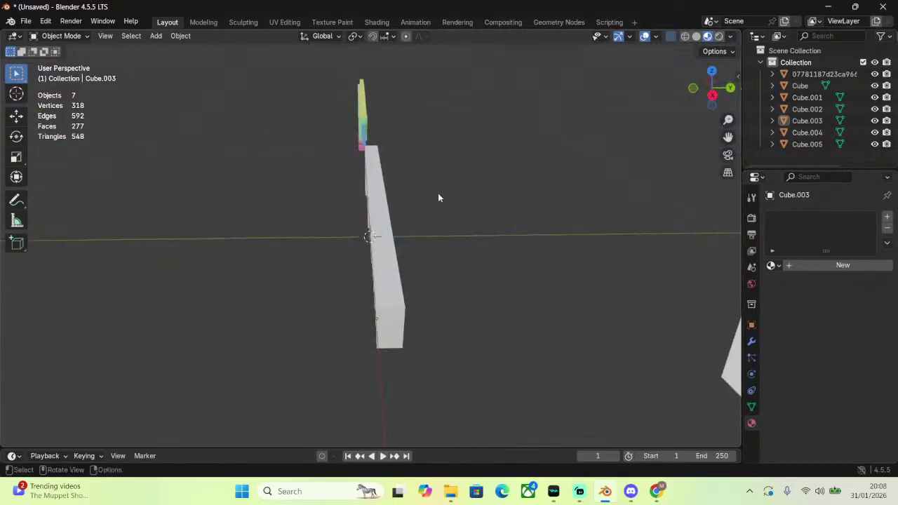
Scale the extruded body along Y to 1.25 and view it from the right side.
click(392, 217)
key(s)
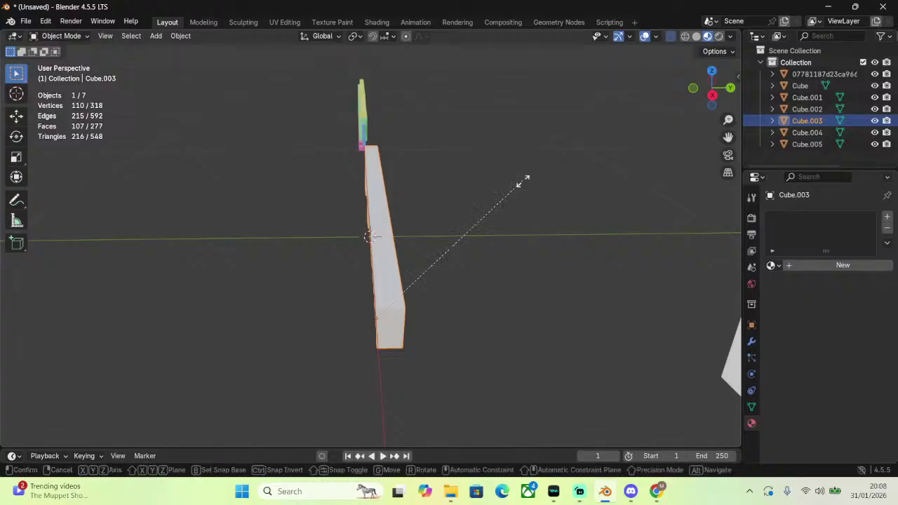
key(y)
click(551, 175)
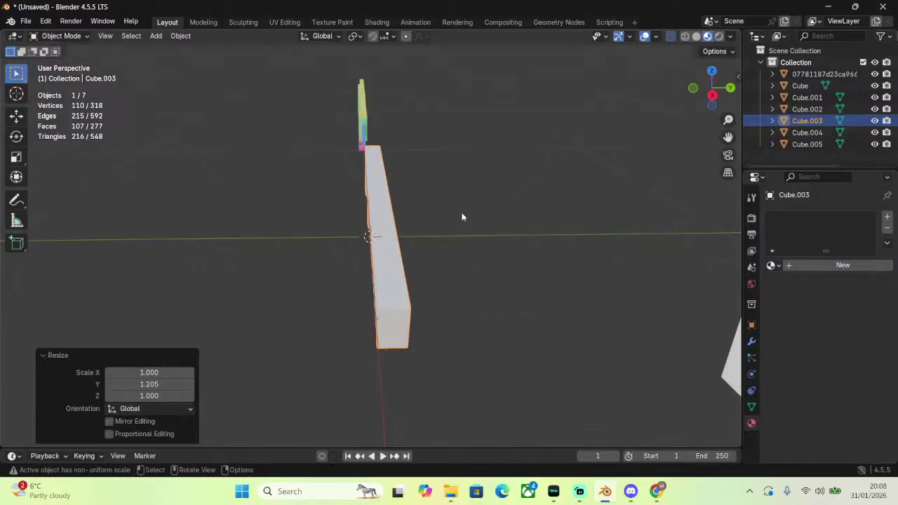
click(160, 382)
text(1.25)
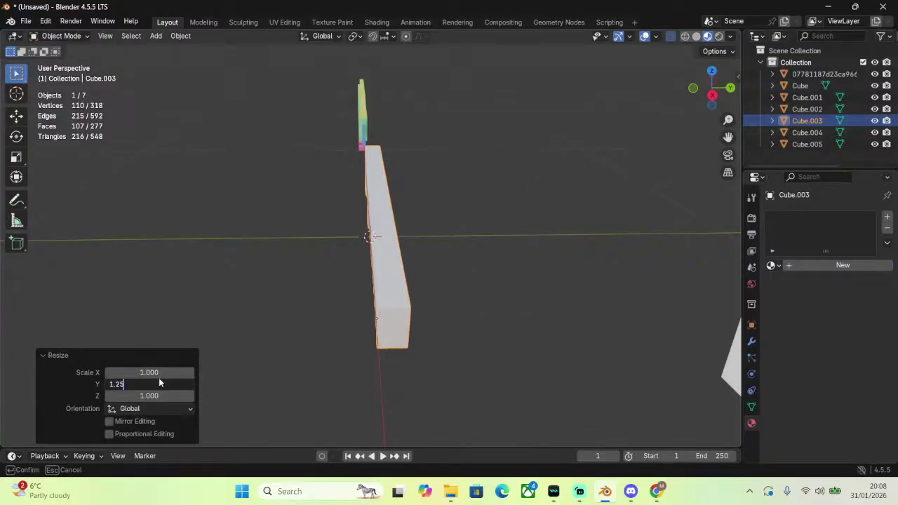
key(Return)
click(712, 95)
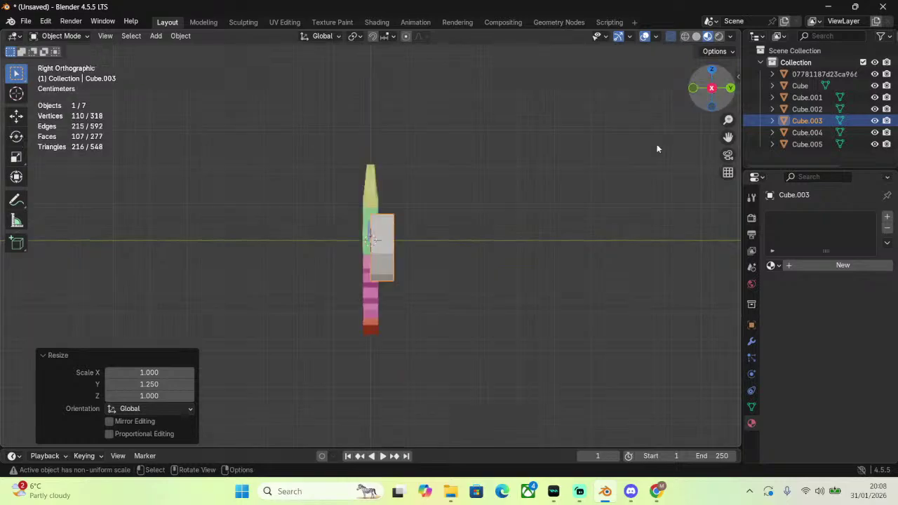
Move the extruded body along Y by -0.03 m to bring it towards the centre line.
key(g)
key(y)
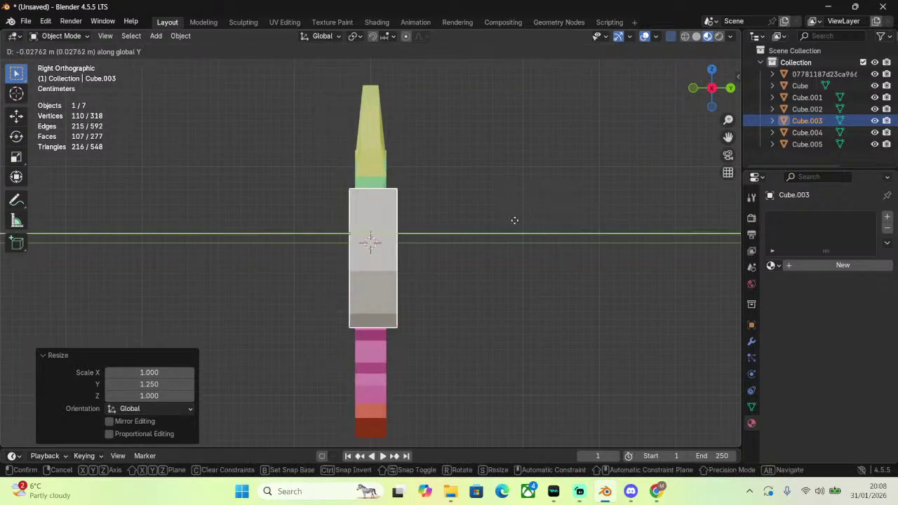
click(514, 220)
click(155, 385)
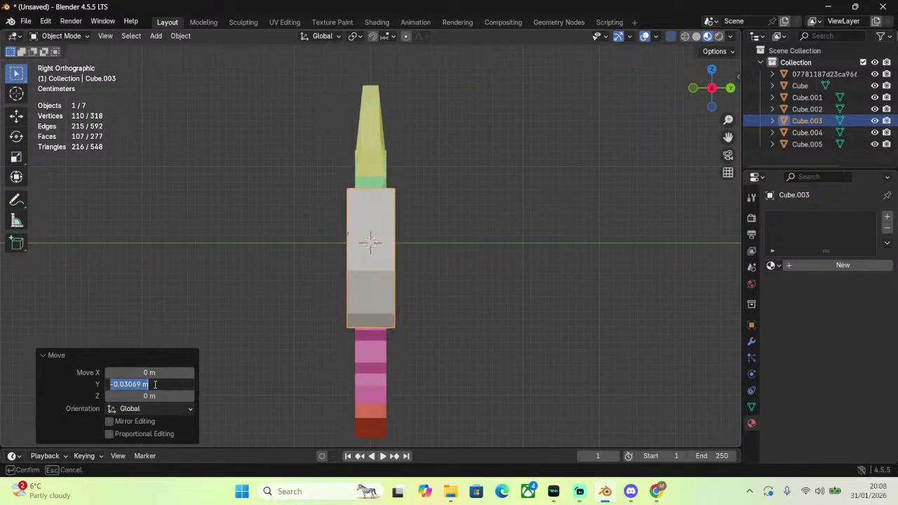
text(-0.02)
key(Return)
scroll(438, 290, up, 8)
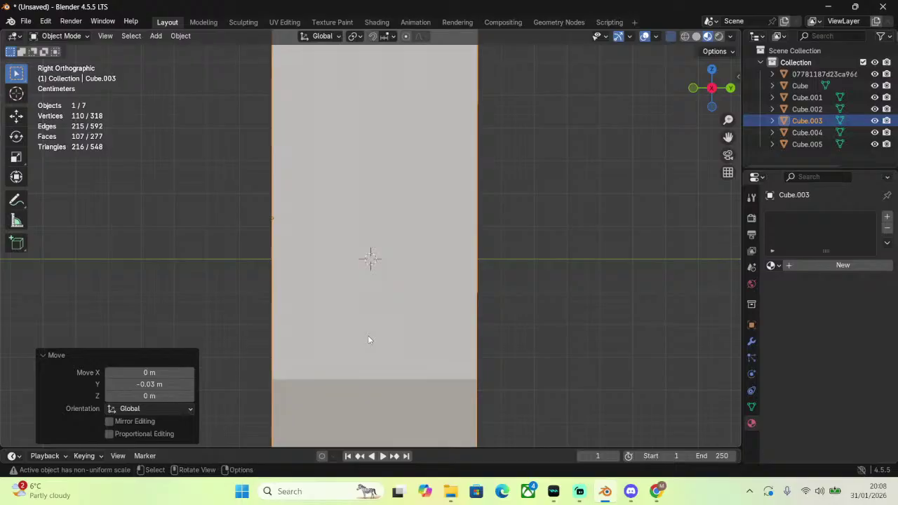
scroll(490, 261, down, 4)
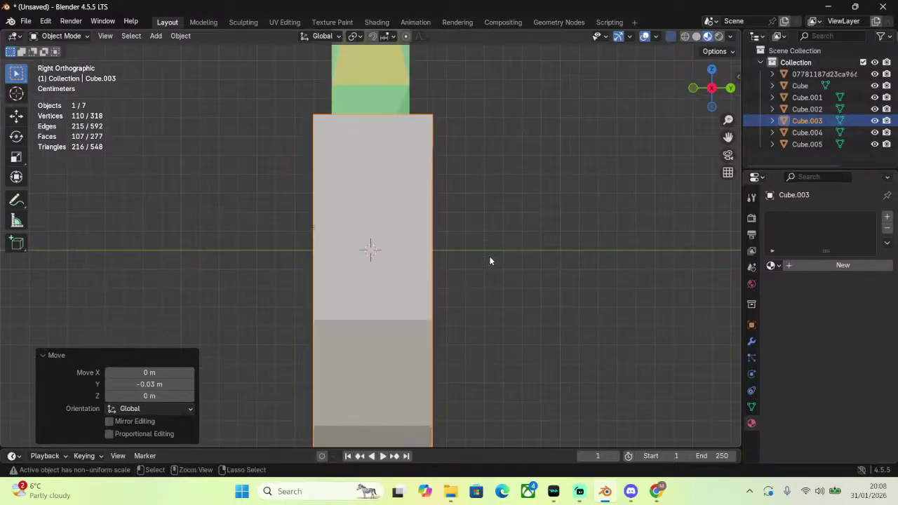
Undo the body's extrusion to get back to the flat profile in Edit Mode.
key(Tab)
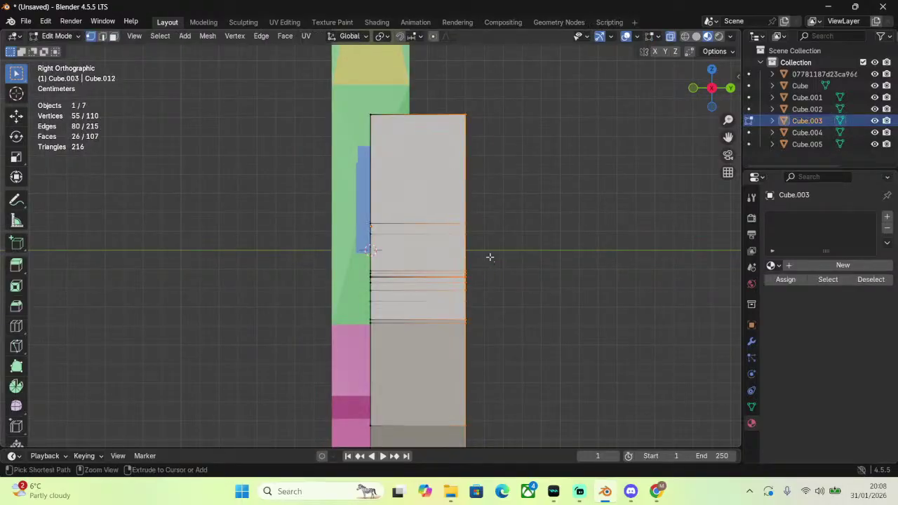
key(s)
key(y)
key(0)
key(Return)
key(g)
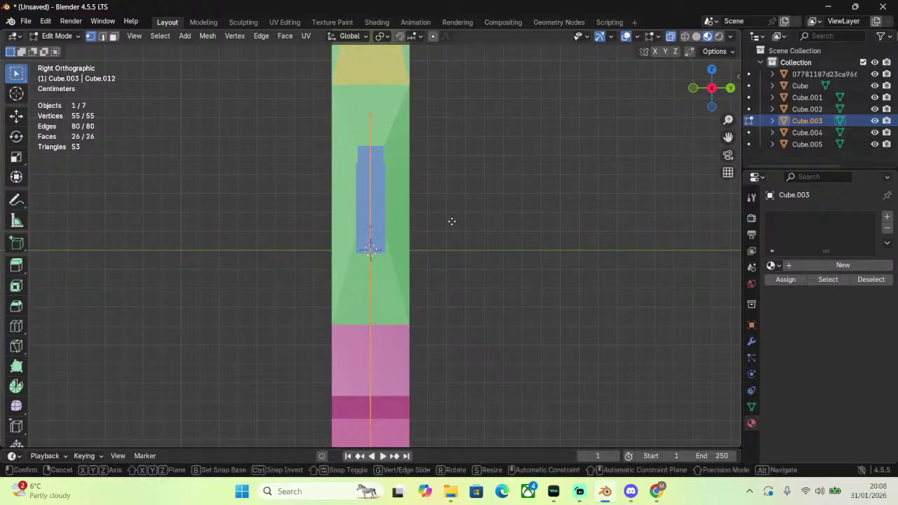
key(y)
click(523, 218)
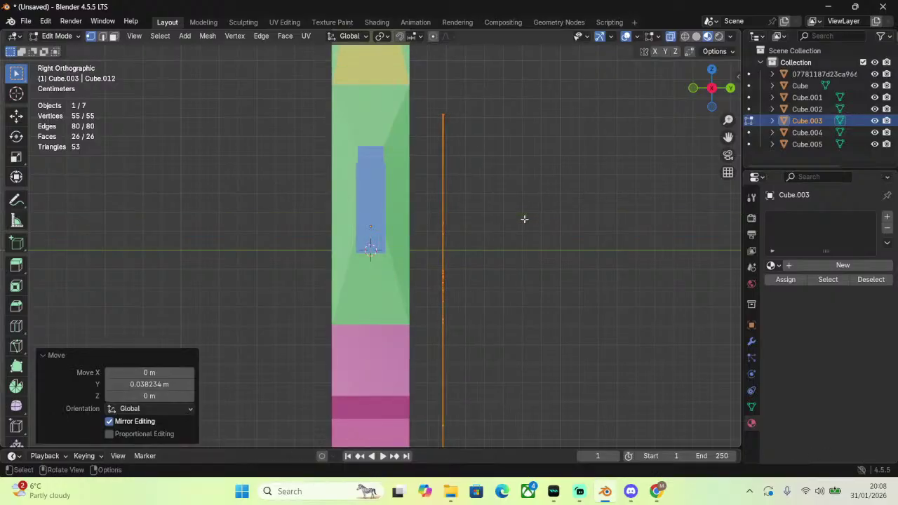
key(ctrl+z)
key(s)
key(y)
click(55, 221)
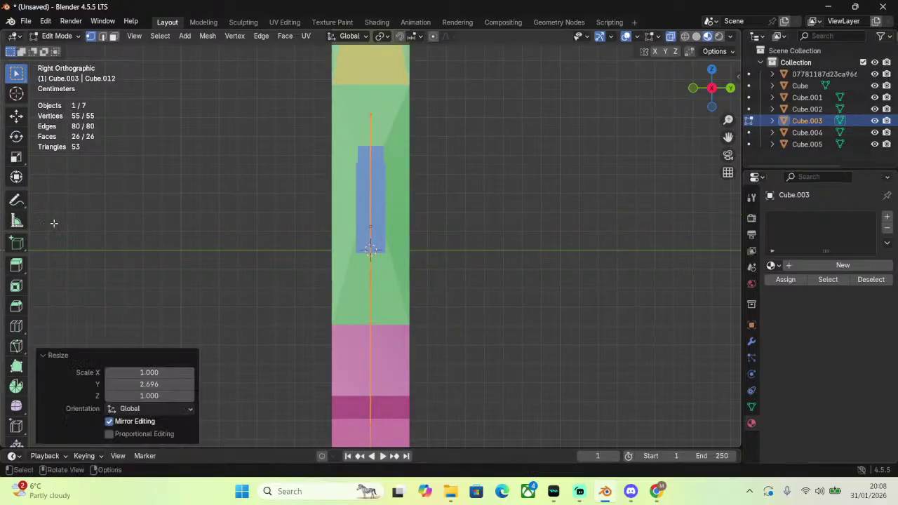
key(ctrl+z)
Extrude the flat profile along its normal with a distance of 0.075 m.
key(e)
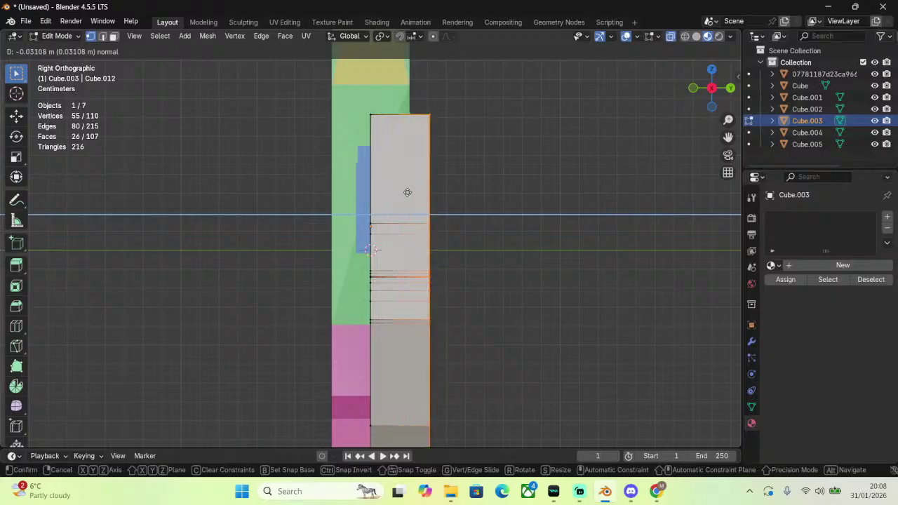
click(433, 194)
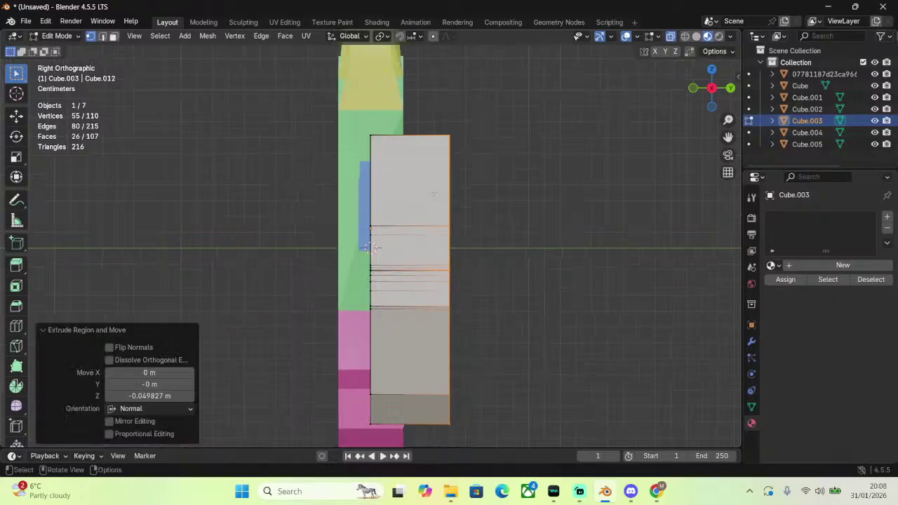
scroll(434, 194, down, 3)
double_click(155, 396)
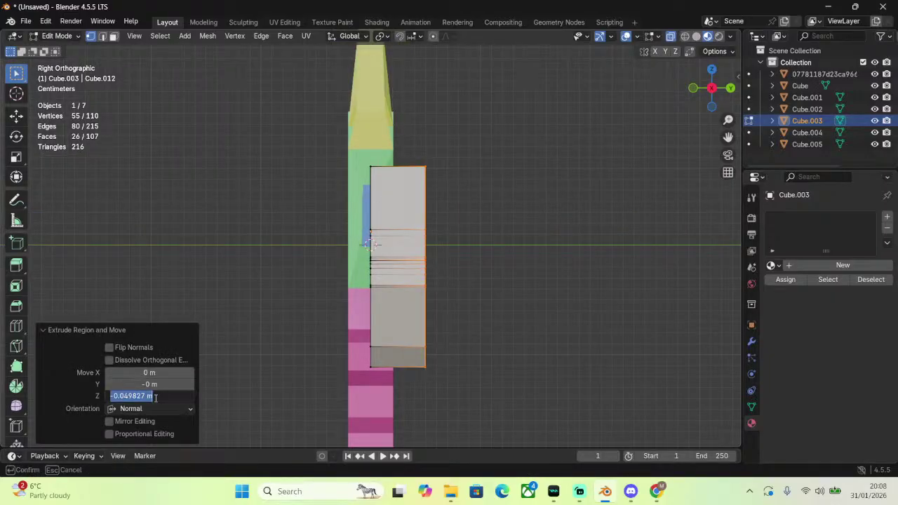
text(-)
key(BackSpace)
text(0)
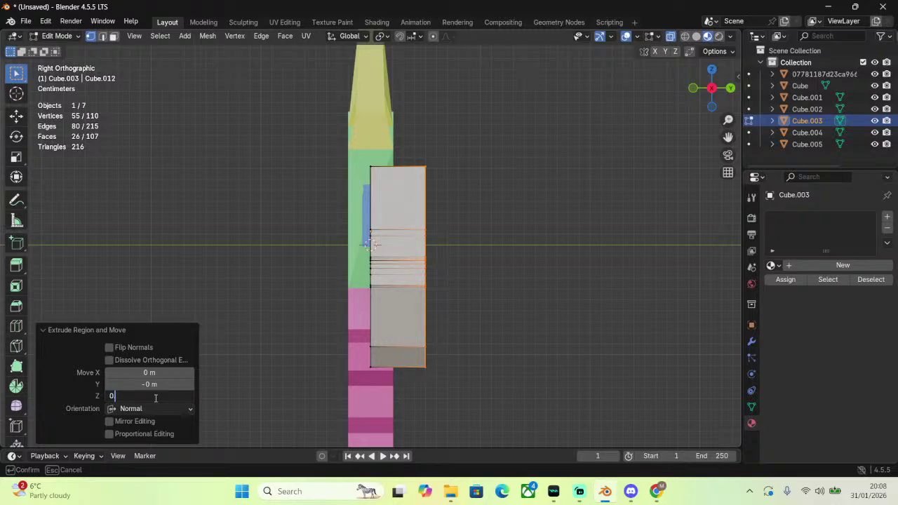
key(Num_Lock)
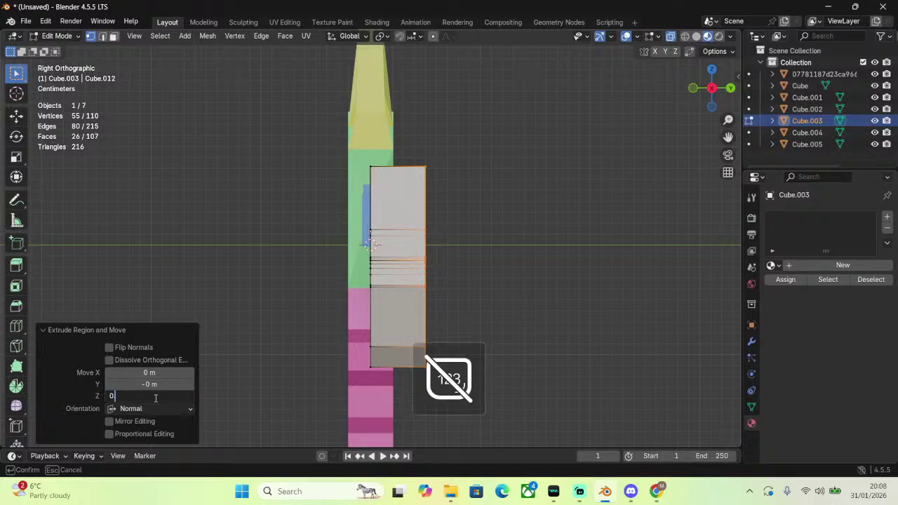
key(BackSpace)
text(0.075)
key(Return)
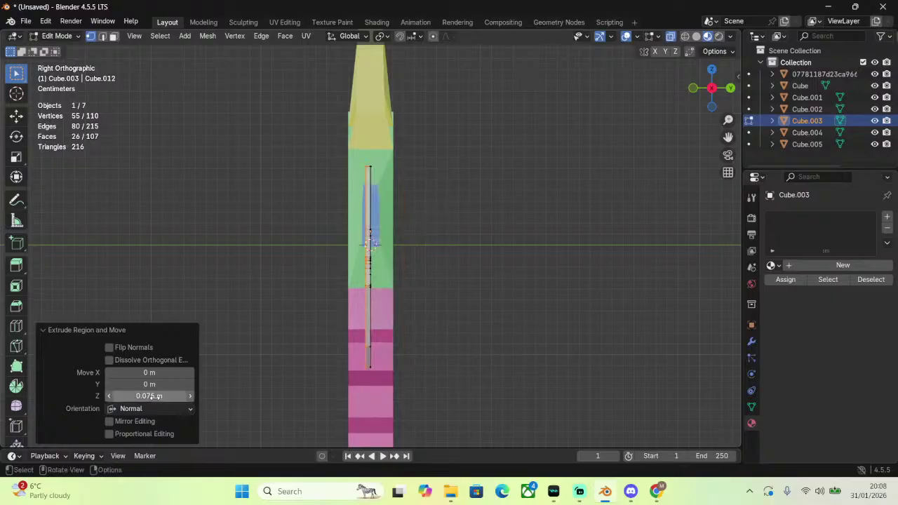
Set the extrusion distance along the normal to 0.75 m.
click(148, 397)
click(120, 396)
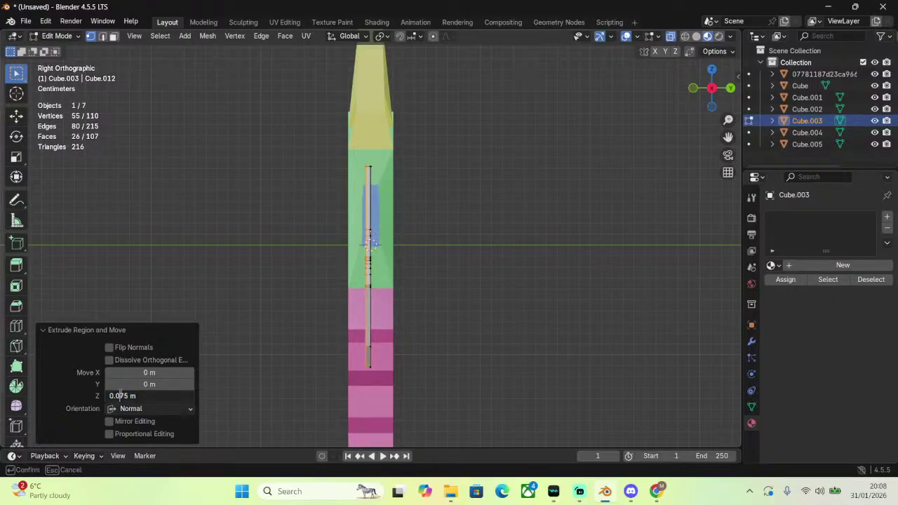
key(BackSpace)
key(Return)
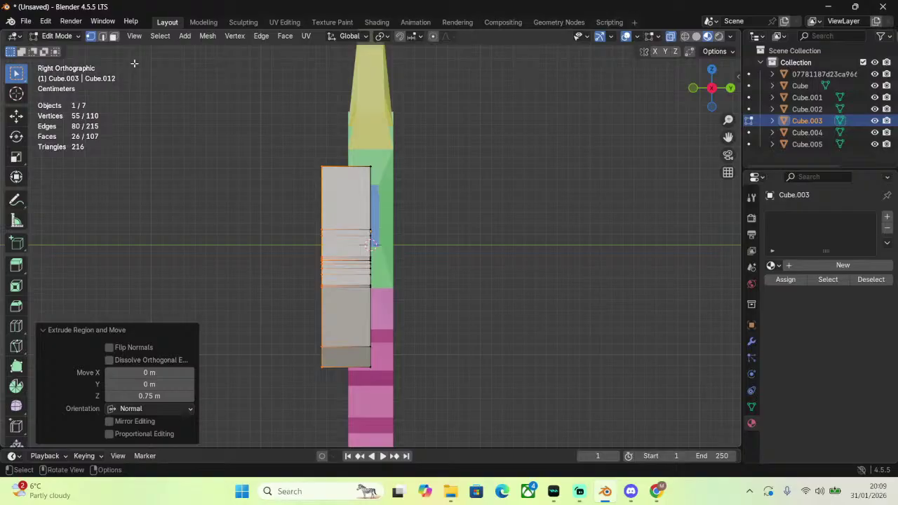
Select all vertices of the extruded body in wireframe shading and move them along Y by about 0.023 m.
click(687, 36)
mouse_move(276, 91)
mouse_down()
mouse_move(371, 361)
mouse_move(419, 419)
mouse_up()
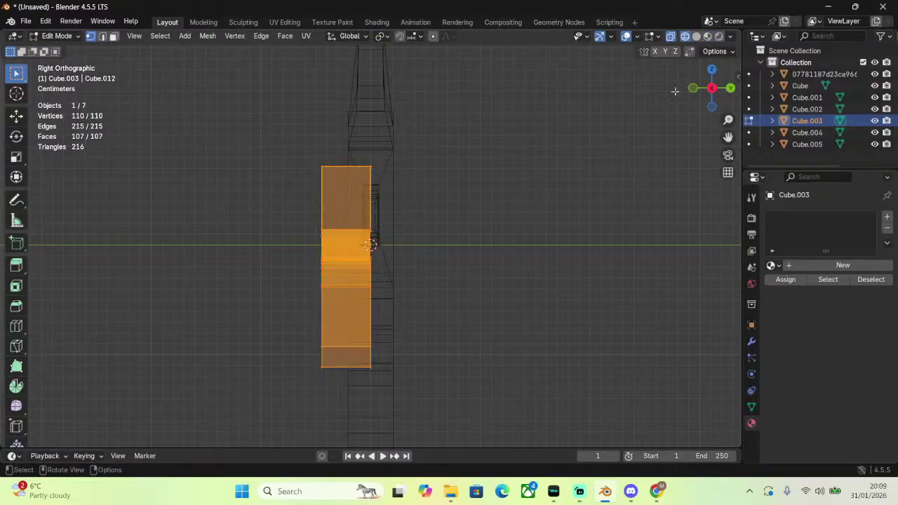
key(g)
key(y)
click(508, 179)
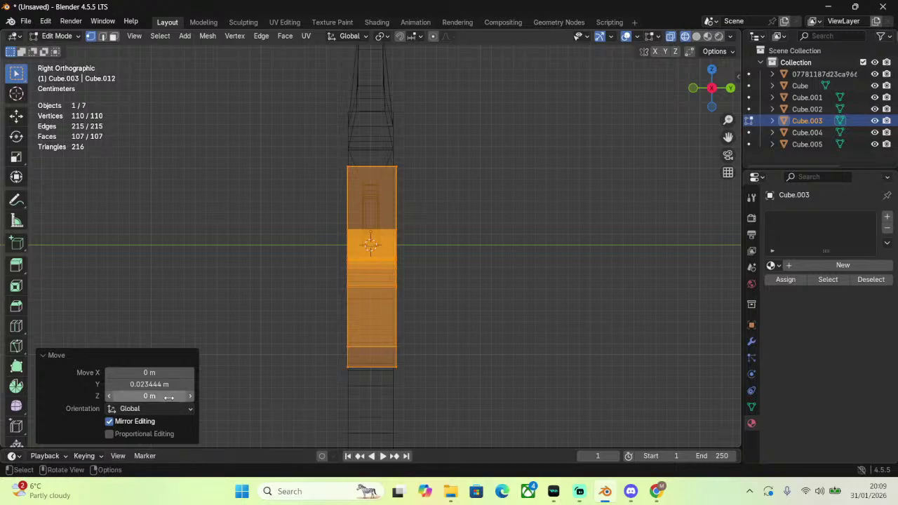
Set the vertices' move distance along Y to 0.375 m.
click(150, 384)
text(.0)
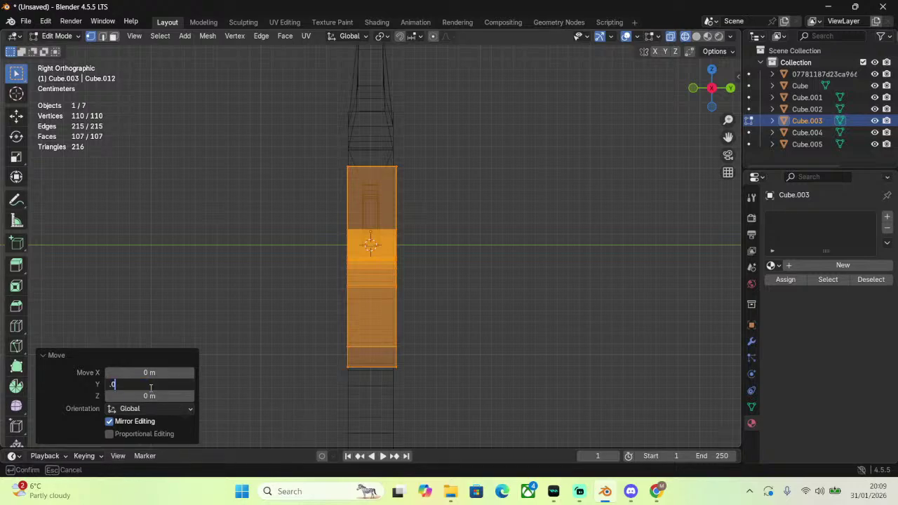
text(37)
key(BackSpace)
key(BackSpace)
key(BackSpace)
text(375)
key(Return)
Set the Y move distance to 0.0375 m and check the body's alignment with the centre line.
click(149, 385)
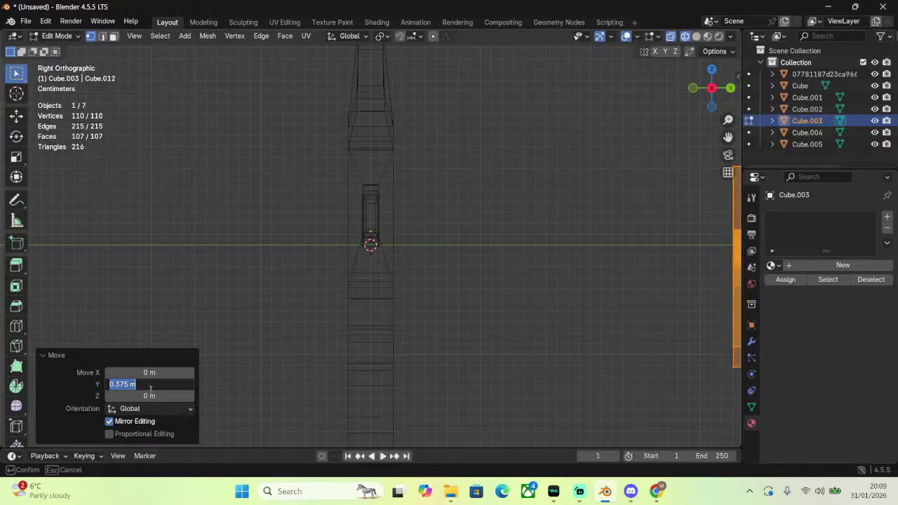
text(.0.375)
key(Return)
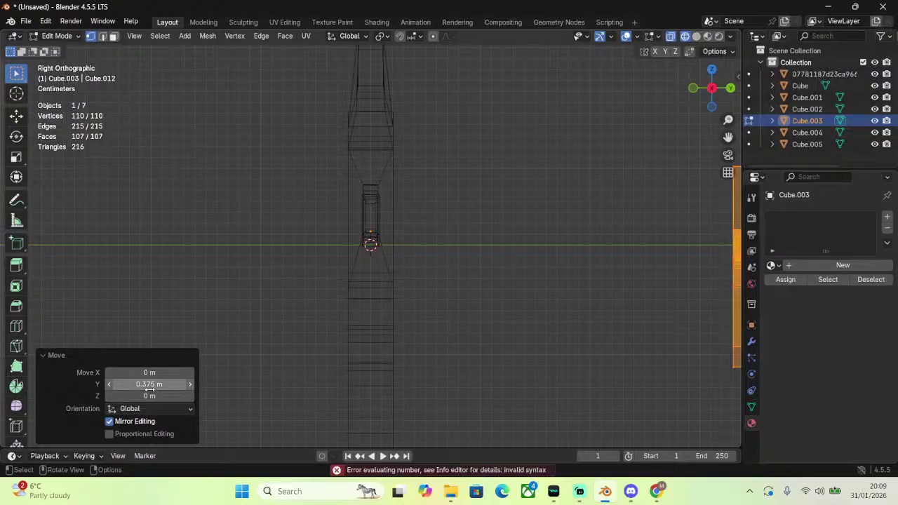
double_click(149, 384)
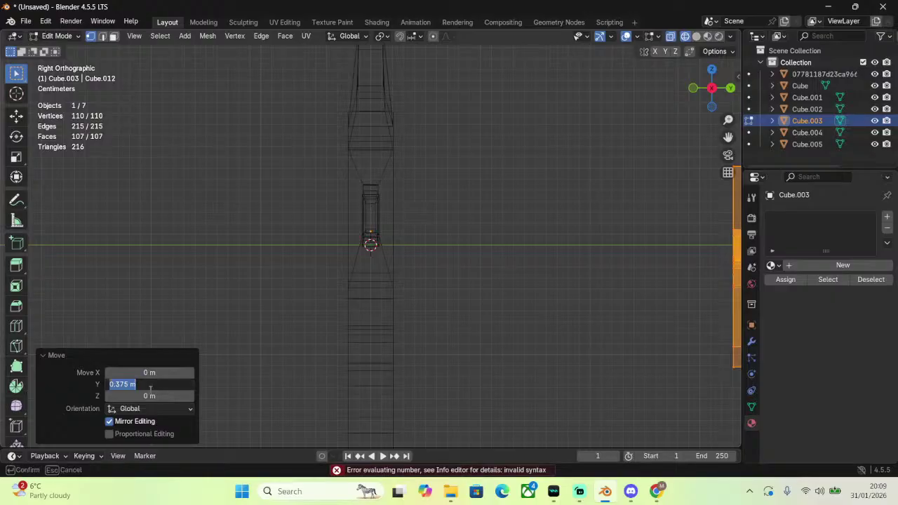
text(.0)
key(Num_Lock)
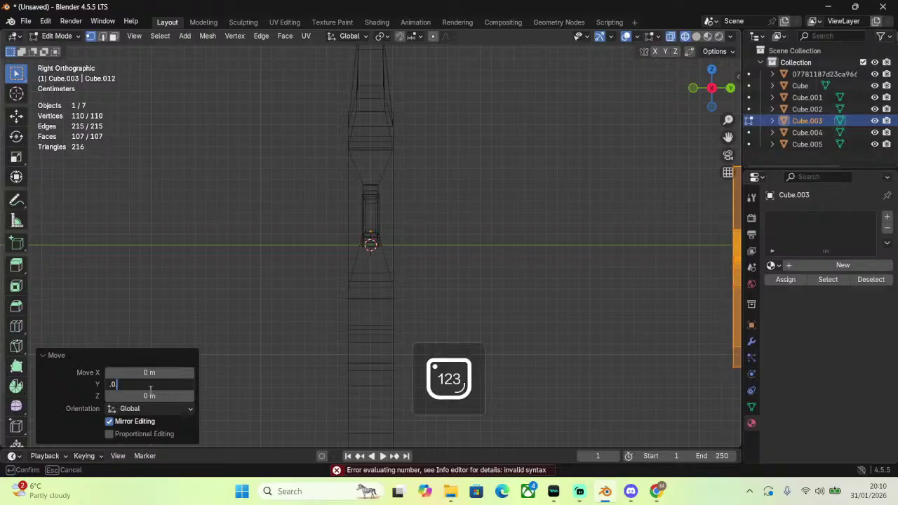
text(375)
key(Return)
scroll(369, 254, up, 4)
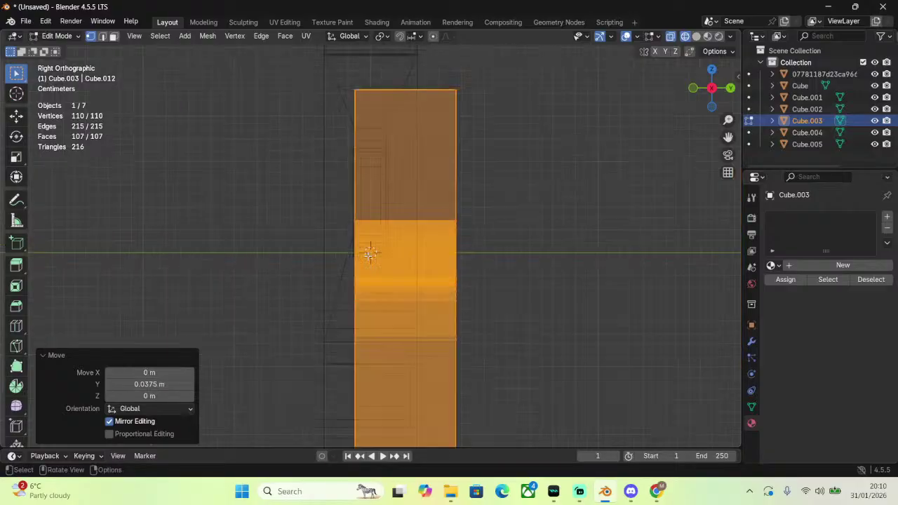
Try Y move distances of 0.0175 m and 0.075 m for the body.
click(109, 385)
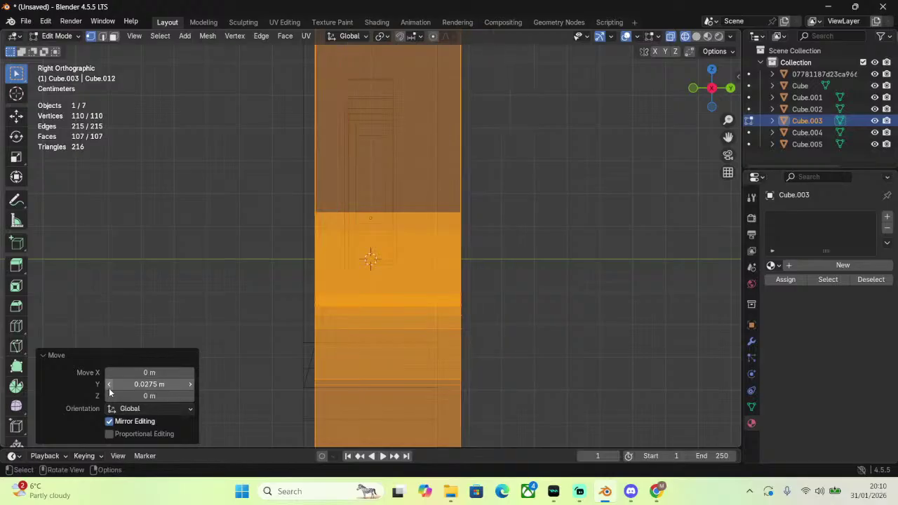
click(110, 386)
click(132, 385)
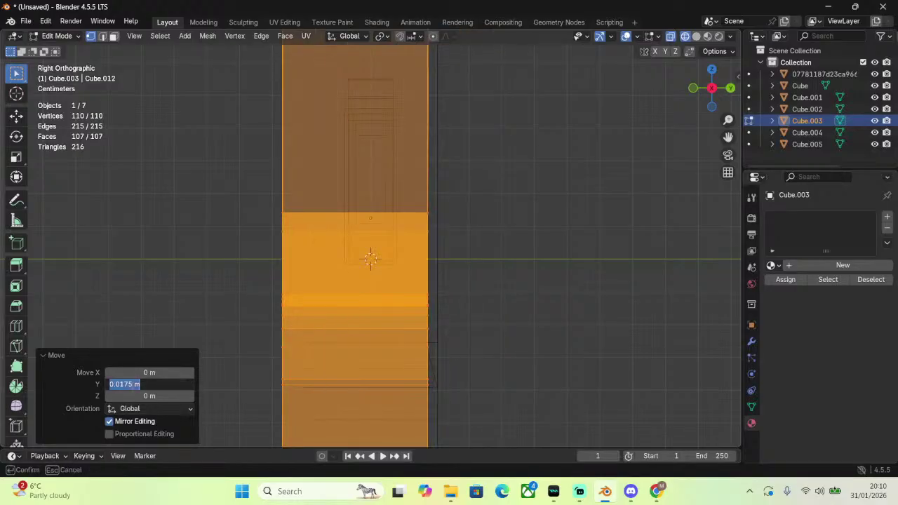
key(BackSpace)
text(.075)
key(Return)
Try Y move distances of 0.01 m, 0.02 m and 0.025 m for the body.
click(130, 385)
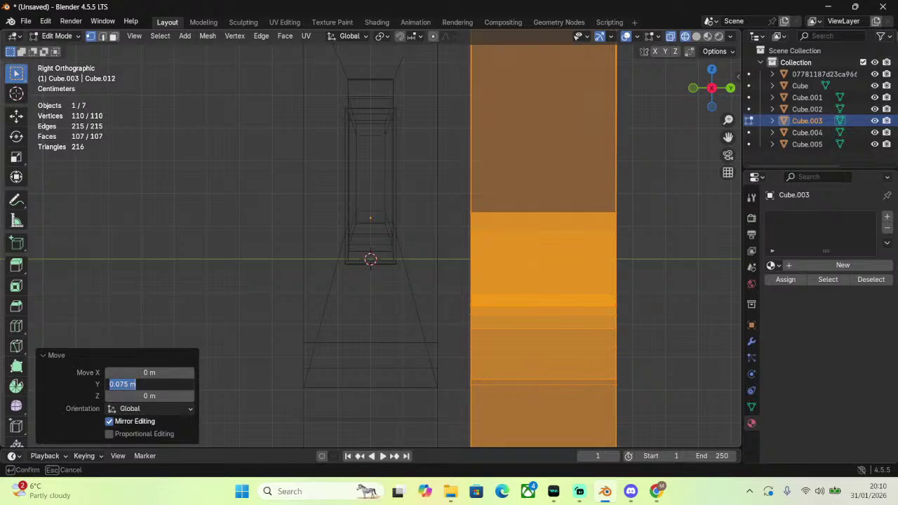
key(BackSpace)
text(-0.01)
key(Return)
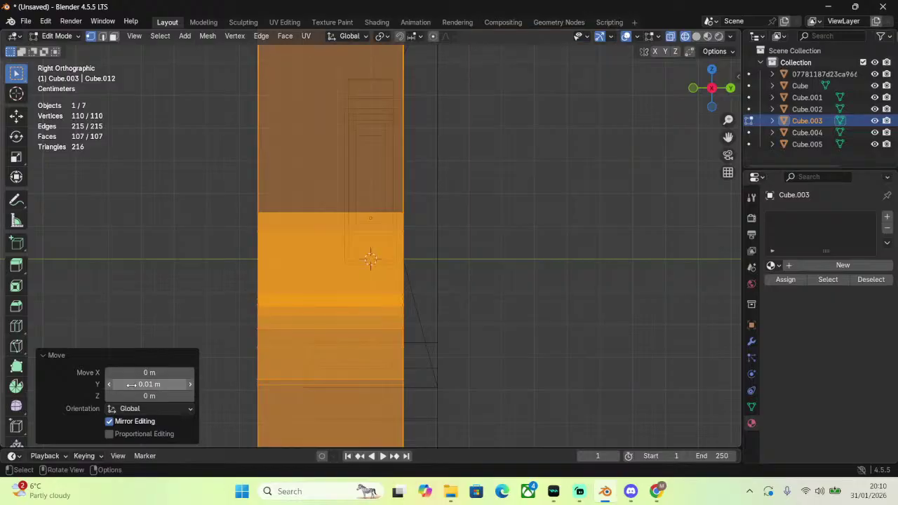
click(190, 385)
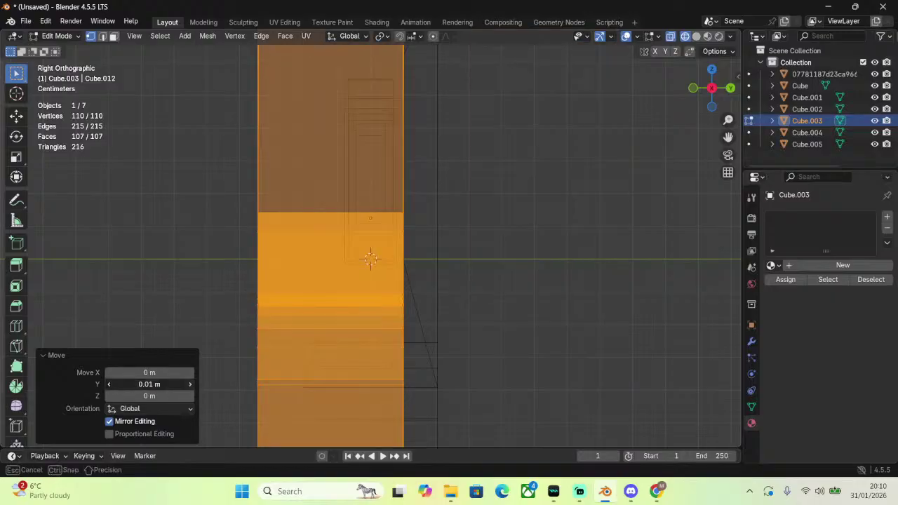
click(190, 386)
click(109, 385)
click(136, 384)
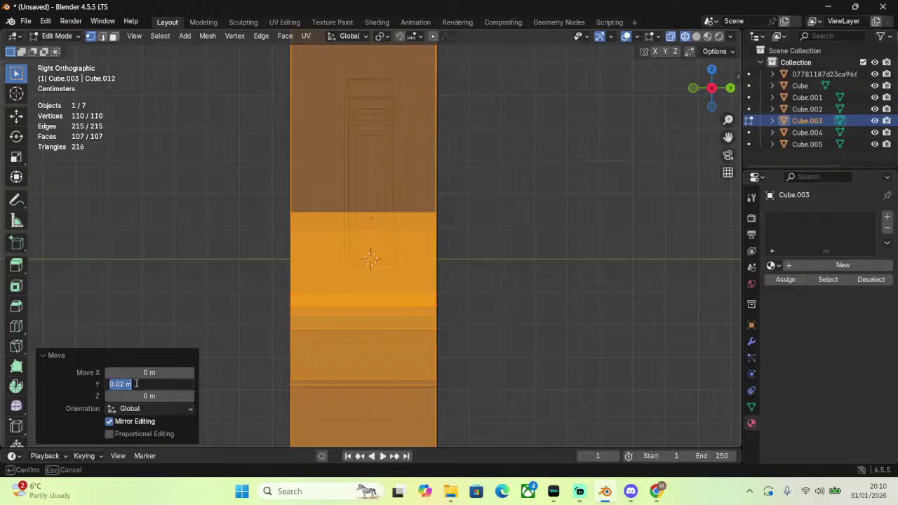
text(0.025)
key(Return)
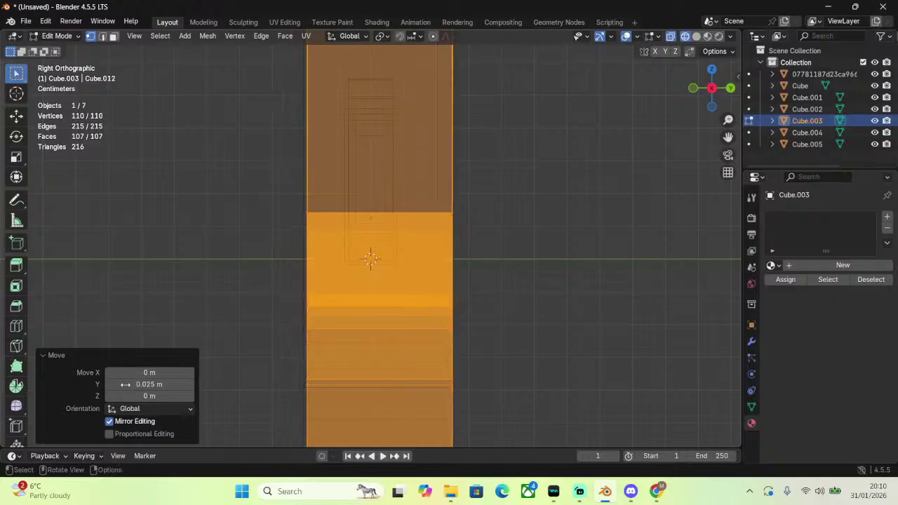
Set the Y move distance to 0.0225 m to centre the body on the rifle's axis.
click(125, 385)
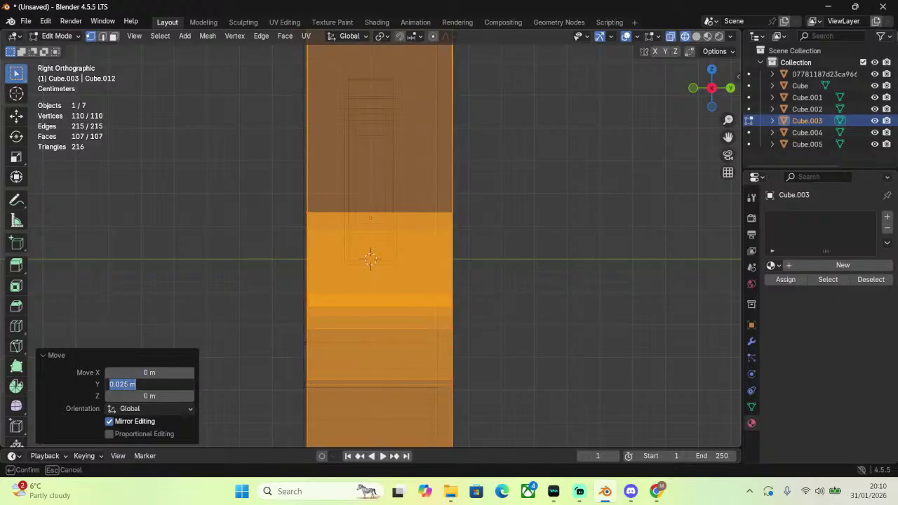
click(126, 383)
text(2)
key(Return)
Return to Object Mode and apply the body's location, rotation and scale.
scroll(561, 216, down, 3)
middle_drag(561, 217, 478, 215)
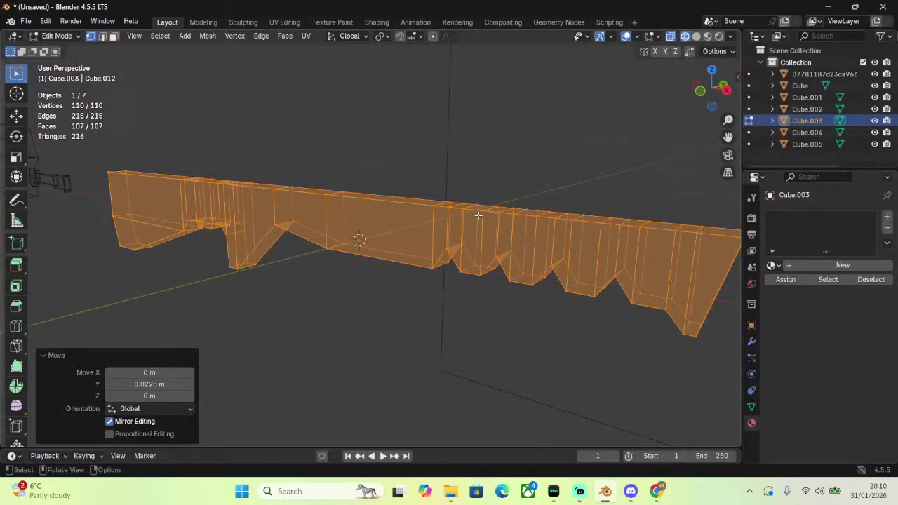
click(62, 36)
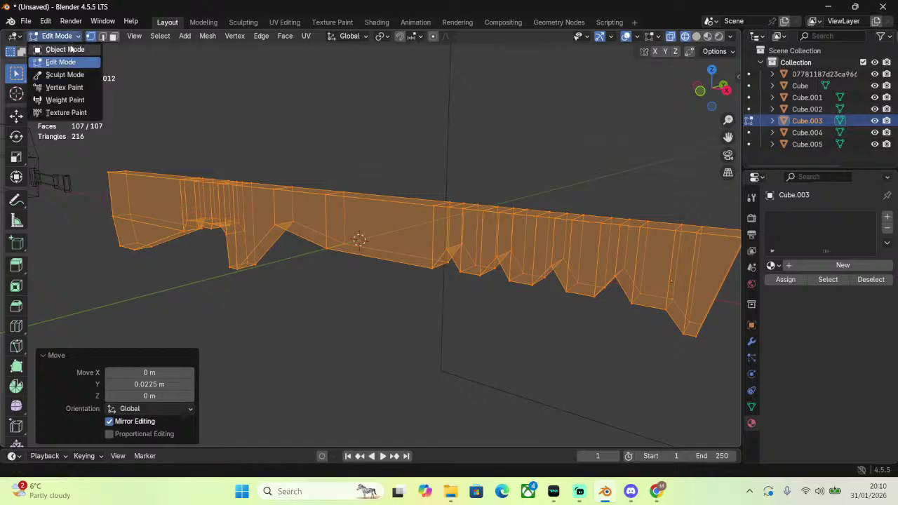
click(70, 49)
key(ctrl+a)
click(425, 199)
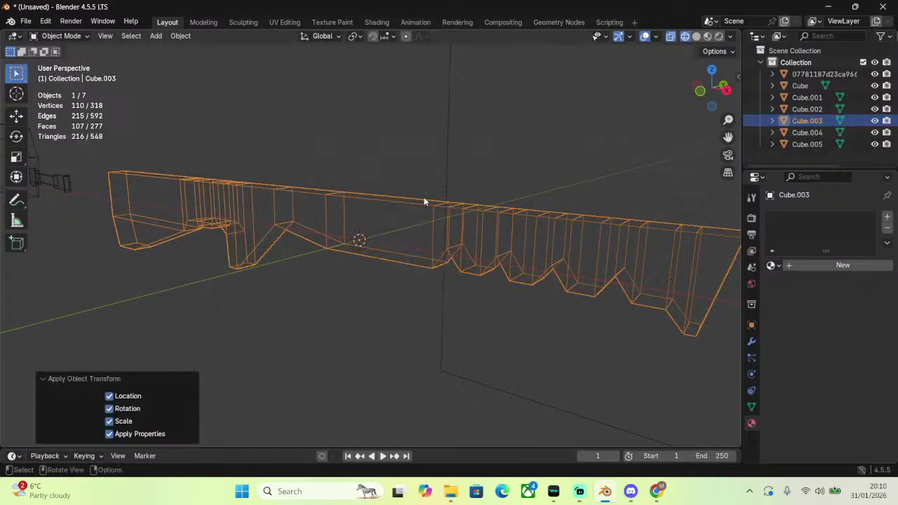
Turn off the wireframe display and examine the body from several angles against the reference image.
middle_drag(425, 202, 496, 171)
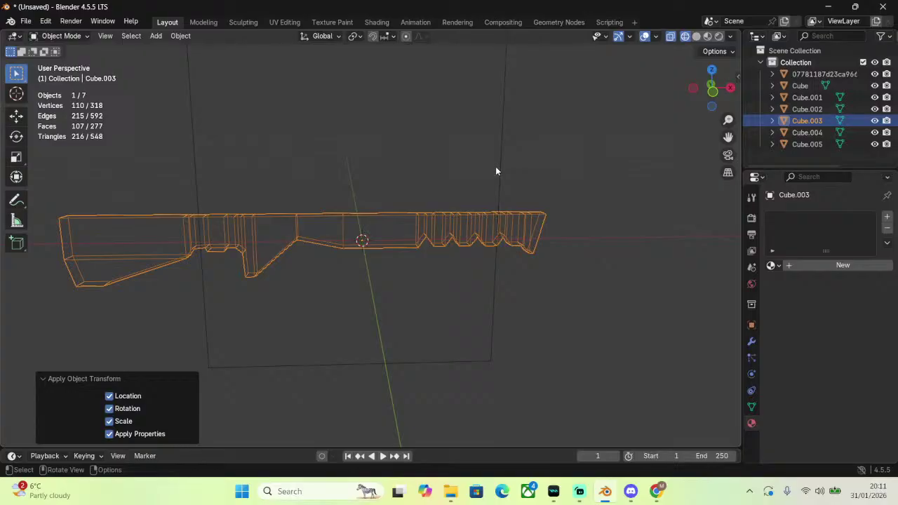
right_click(586, 167)
mouse_move(428, 188)
middle_down()
mouse_move(587, 222)
mouse_move(658, 200)
middle_up()
key(shift+z)
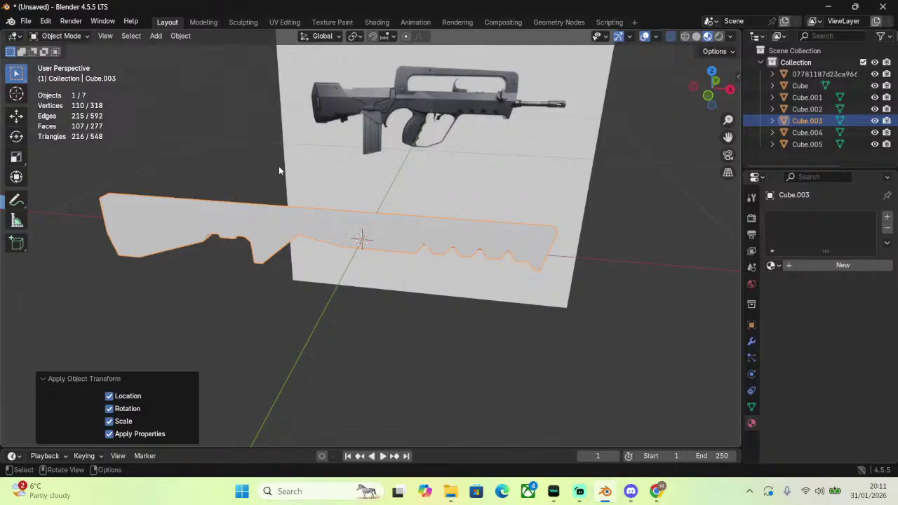
middle_drag(404, 168, 388, 153)
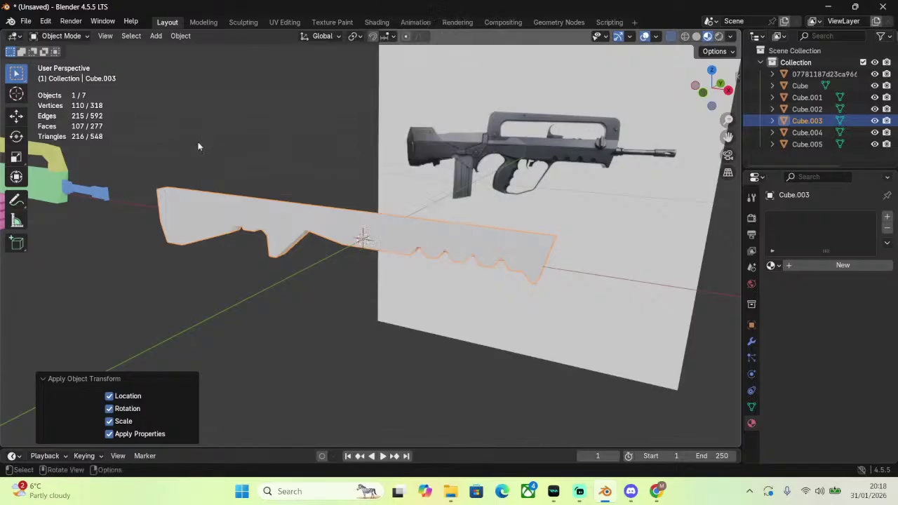
Align the view to the front of the rifle and enter Edit Mode on the body.
middle_drag(201, 144, 350, 169)
click(704, 93)
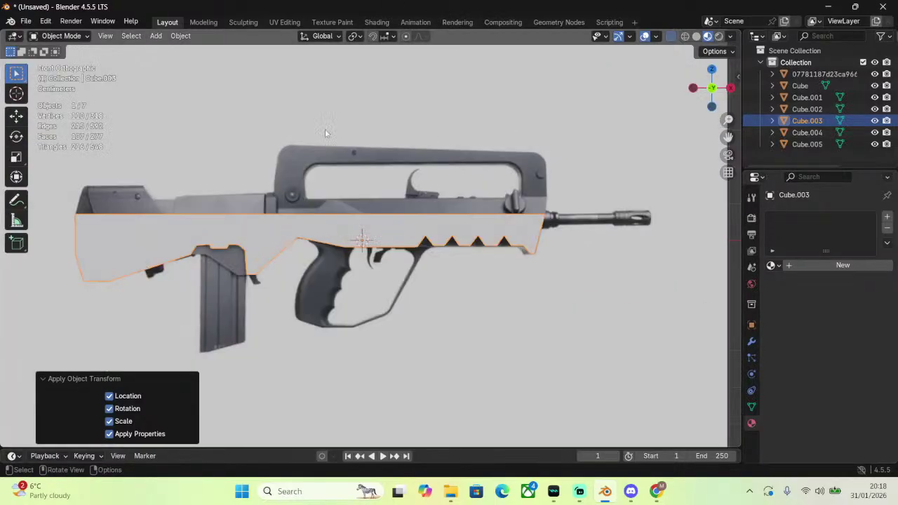
click(63, 39)
click(64, 63)
Select only the vertices along the body's top edge, working in a wireframe side view.
middle_drag(294, 169, 683, 125)
click(723, 97)
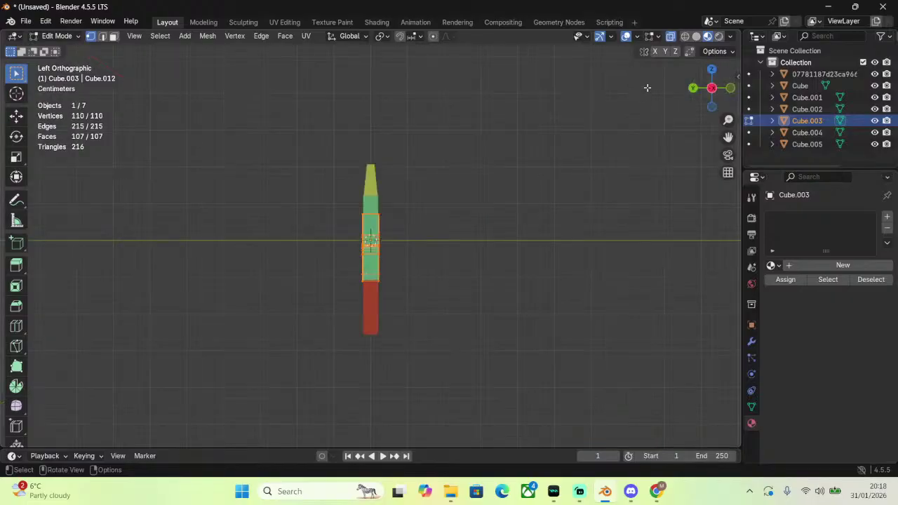
click(685, 37)
scroll(371, 242, up, 3)
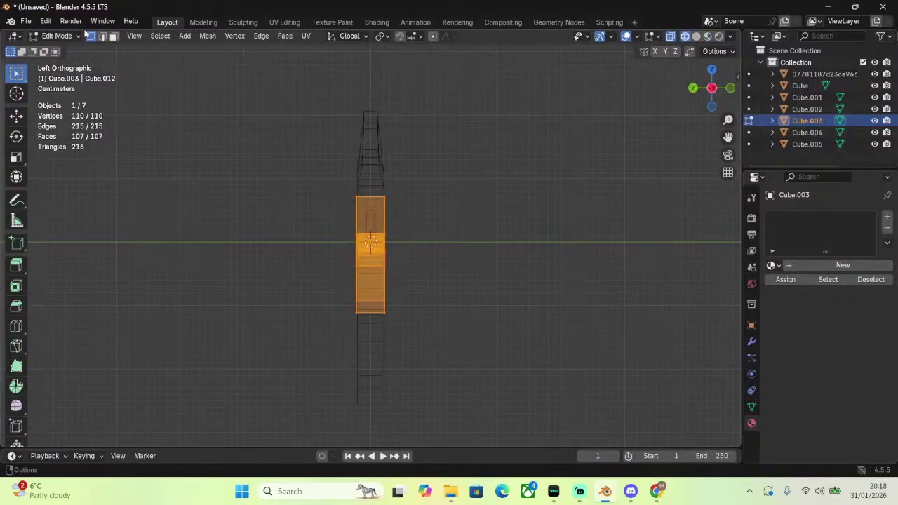
key(b)
drag(349, 188, 500, 234)
middle_drag(568, 164, 577, 188)
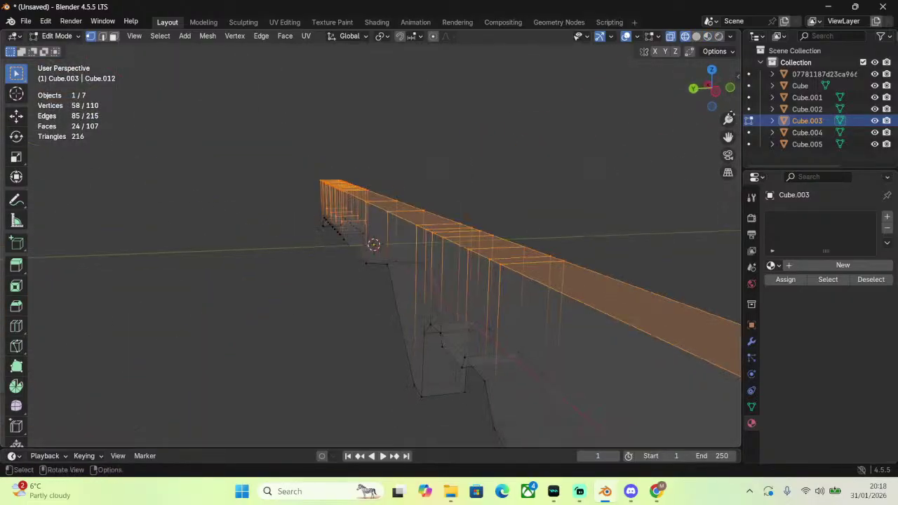
click(716, 93)
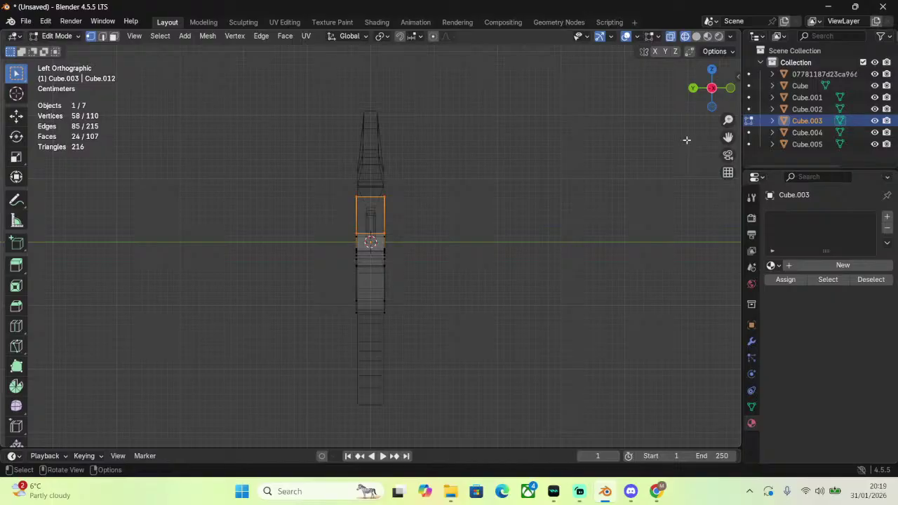
middle_drag(482, 213, 531, 219)
click(712, 95)
middle_drag(515, 155, 698, 112)
click(723, 87)
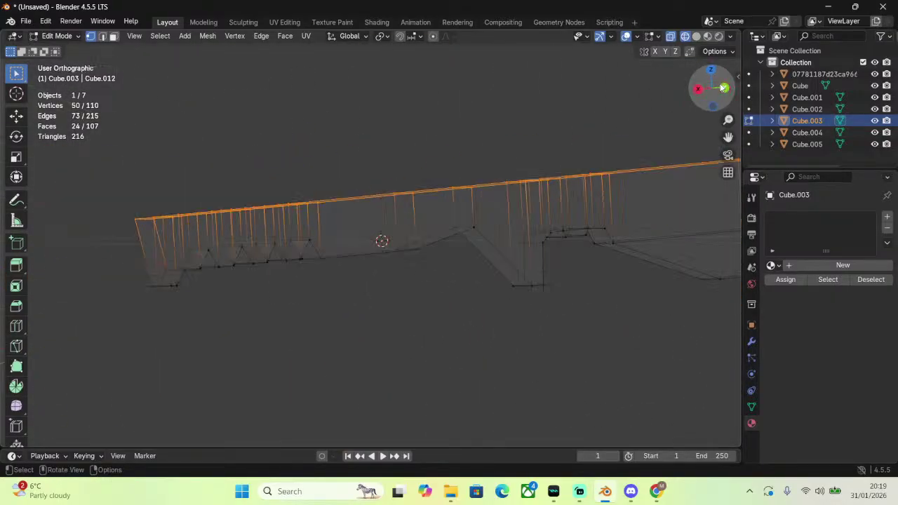
Compare the body's top edge with the reference image in back, side and front views.
click(696, 38)
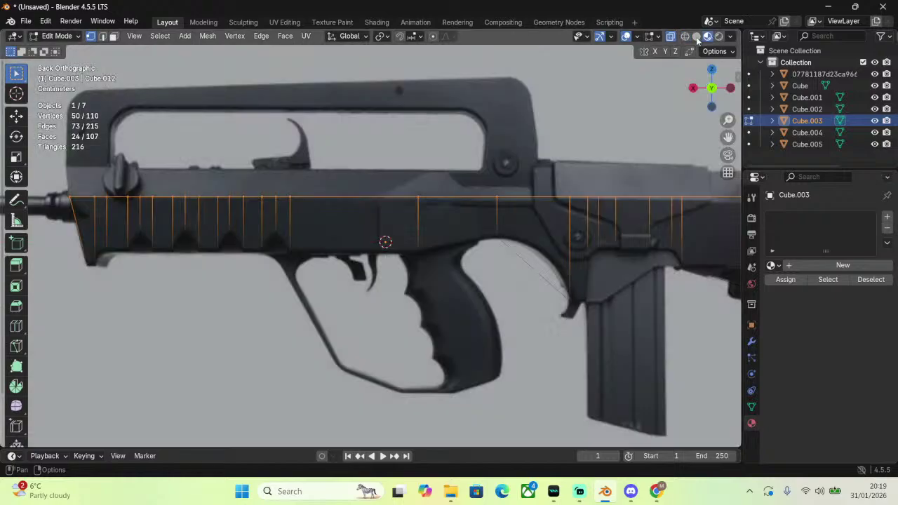
click(685, 36)
click(693, 87)
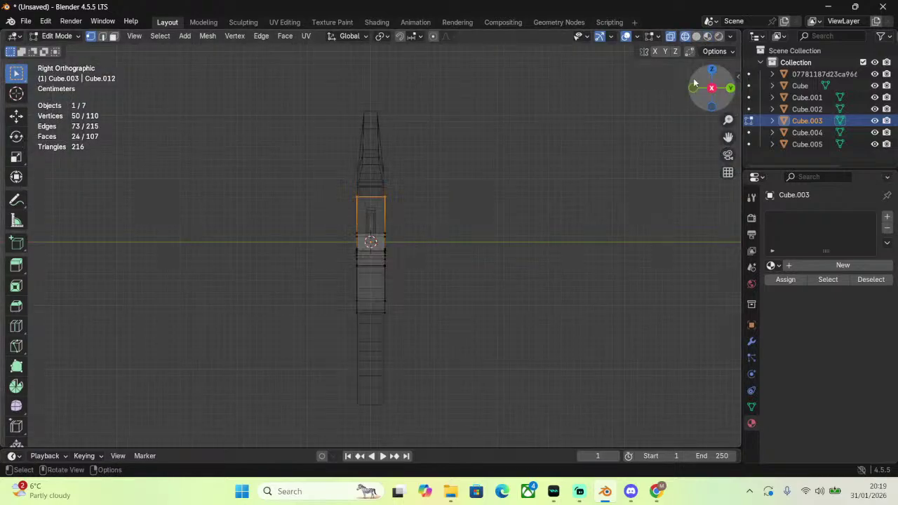
click(694, 87)
click(707, 38)
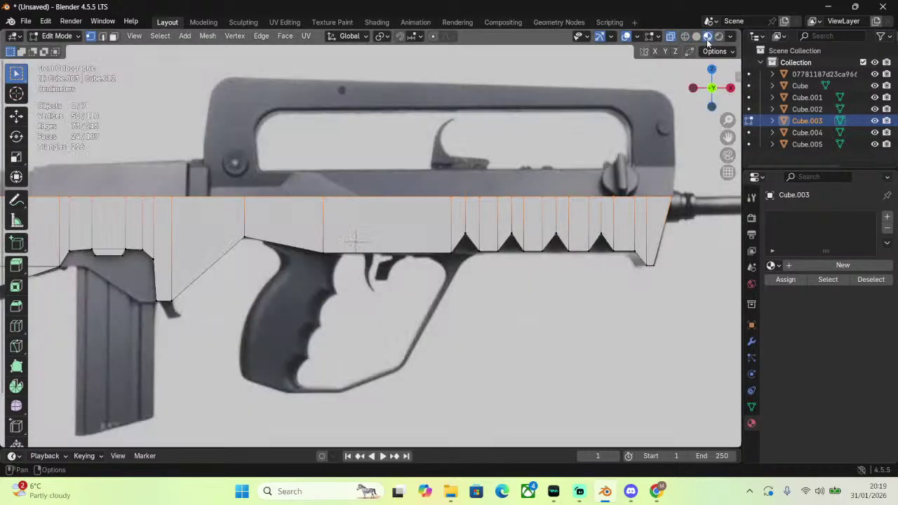
drag(710, 86, 716, 104)
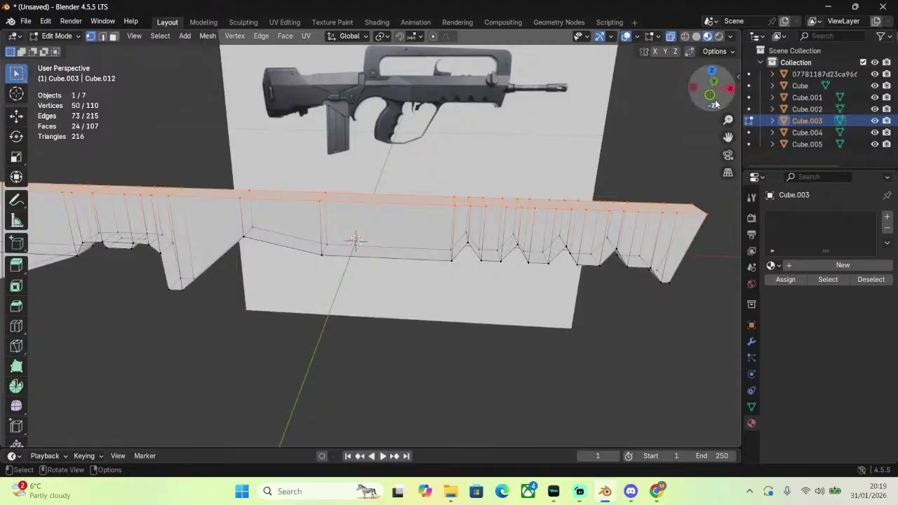
Select the long top face of the stock at the rear of the body in face mode.
click(710, 95)
scroll(716, 117, up, 3)
drag(728, 137, 436, 139)
middle_drag(315, 168, 177, 79)
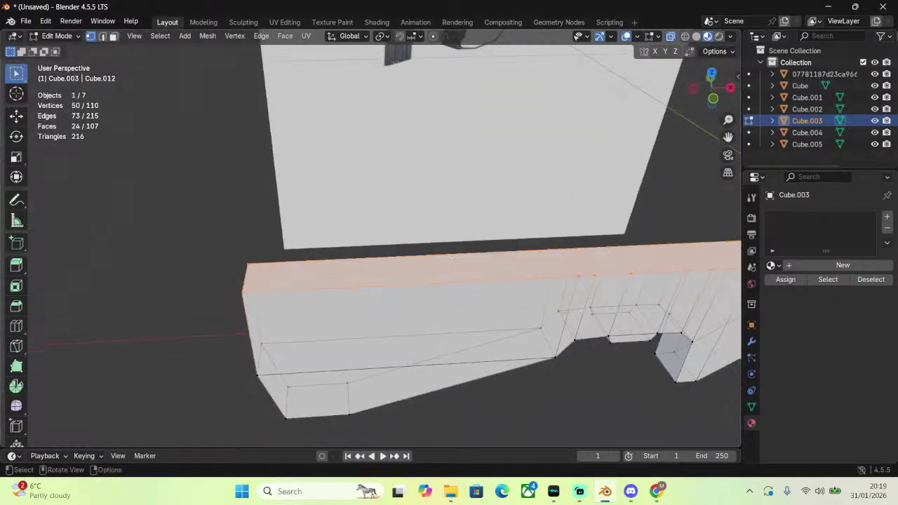
click(115, 36)
click(414, 271)
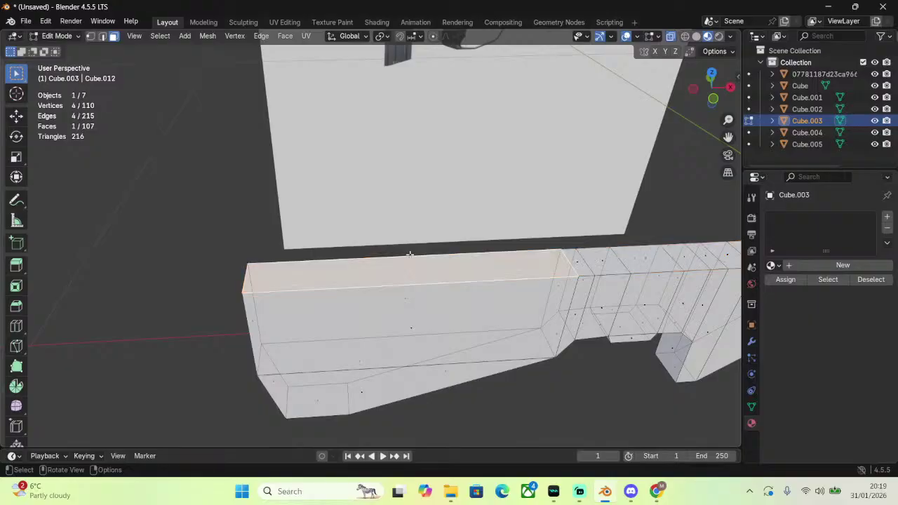
Try extruding the stock's top face upward by about 0.076 m in front view.
click(712, 99)
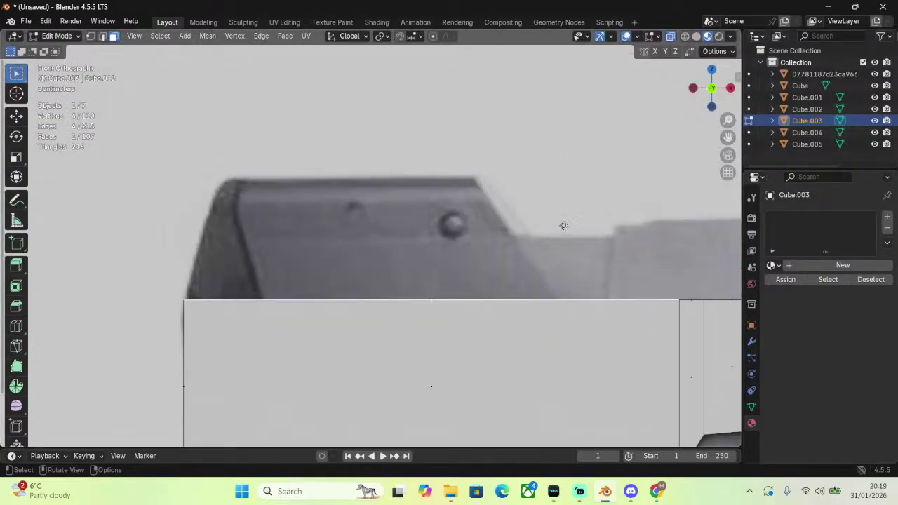
key(e)
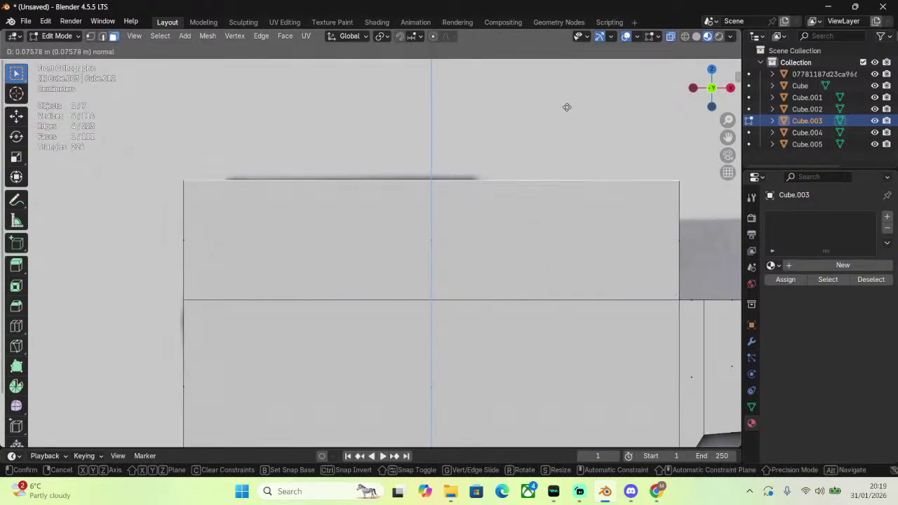
click(566, 106)
Try a vertical loop cut near the middle of the raised stock, and undo both the cut and the extrusion.
key(ctrl+r)
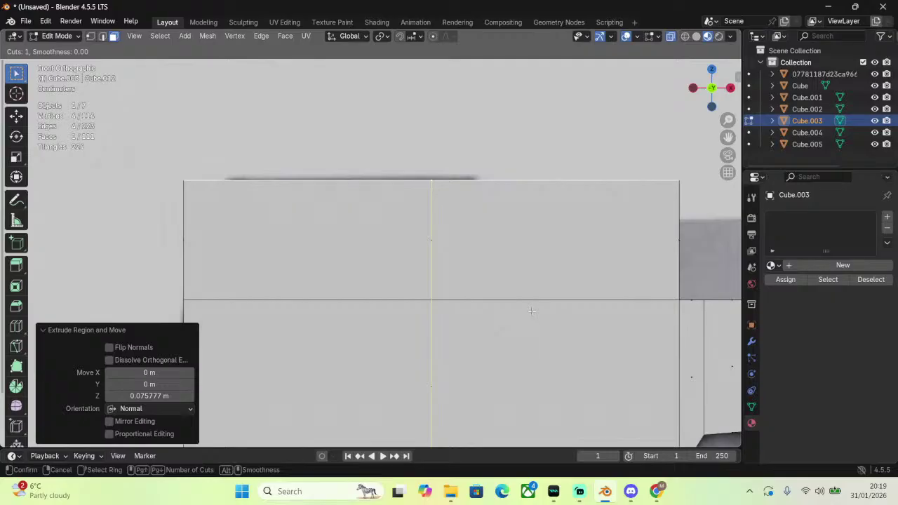
click(533, 298)
click(538, 272)
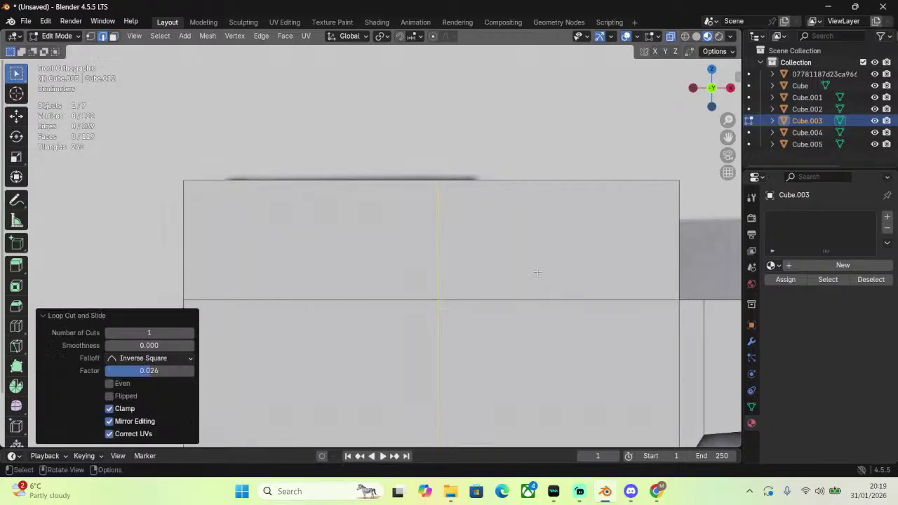
key(ctrl+z)
key(ctrl+z)
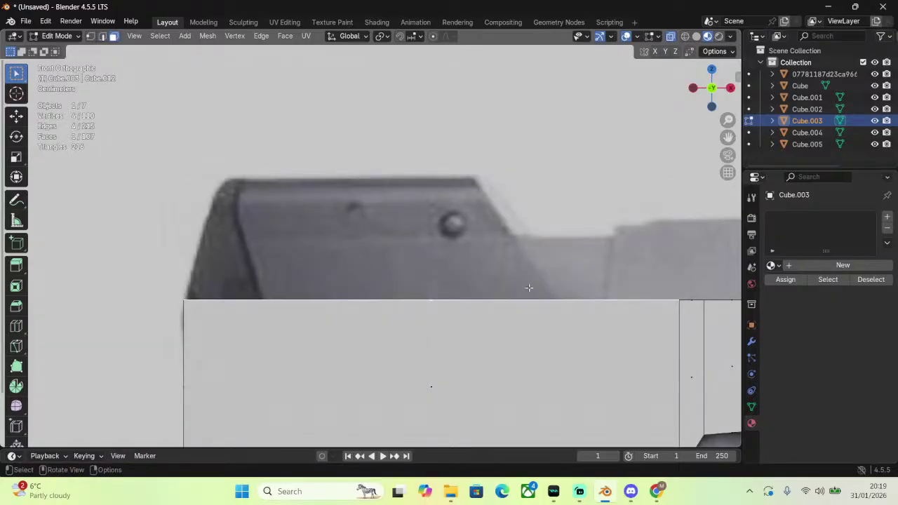
Extrude the stock's top face upward by about 0.077 m to the height of the reference stock.
key(ctrl)
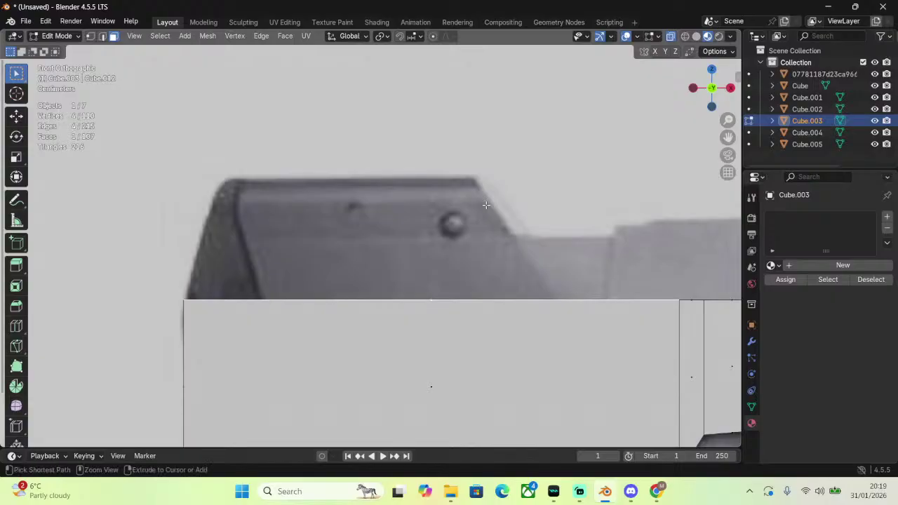
middle_drag(482, 213, 474, 260)
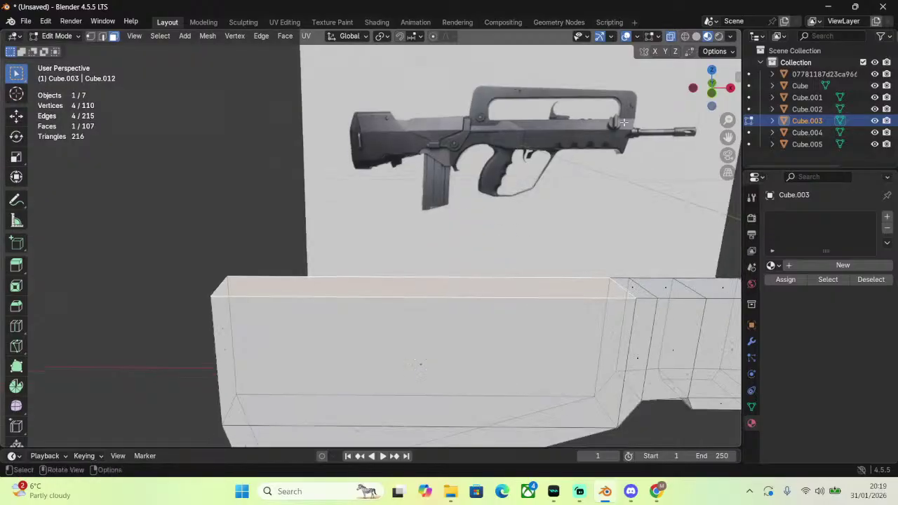
click(710, 102)
key(e)
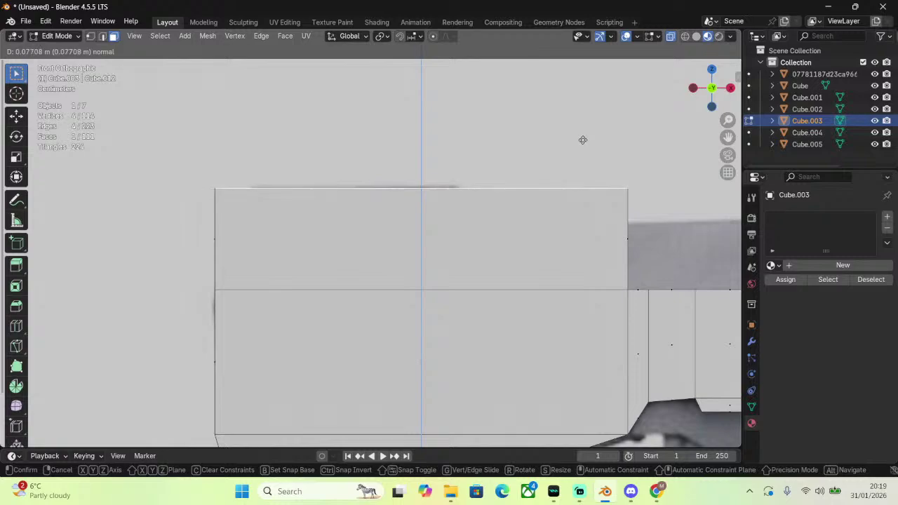
click(583, 140)
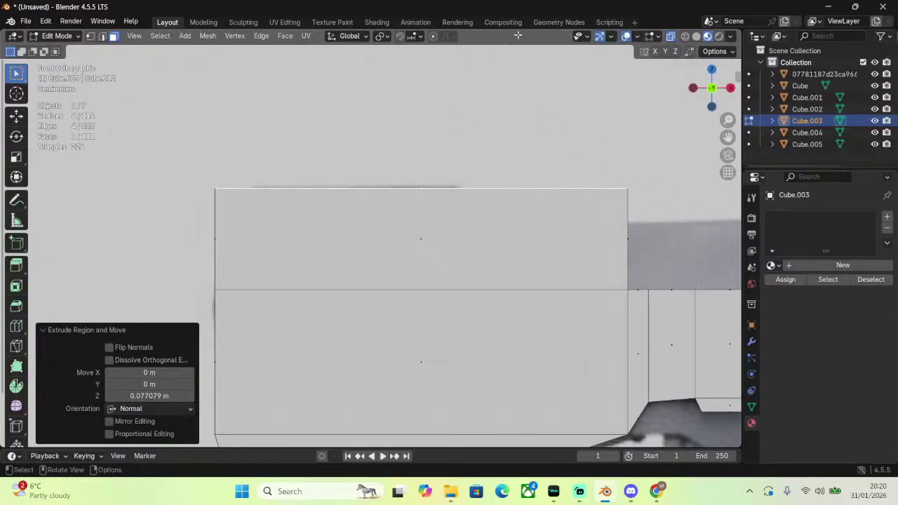
Knife-cut a vertical line down the raised stock's side face, from the end of the reference's flat top to the seam.
middle_drag(491, 121, 586, 105)
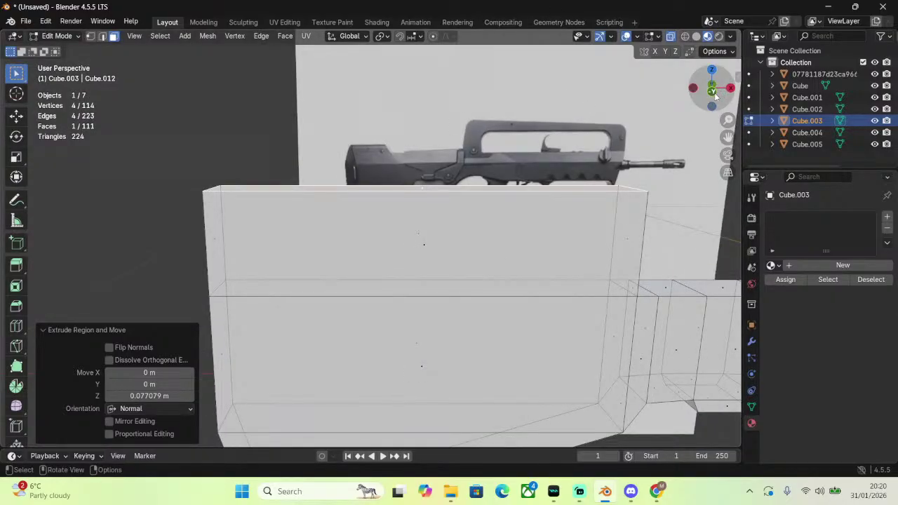
click(713, 92)
scroll(504, 168, up, 2)
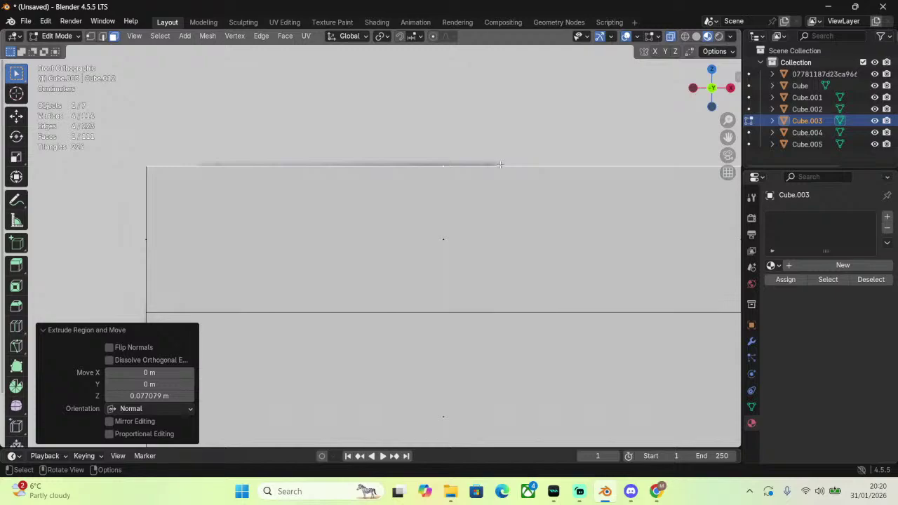
key(k)
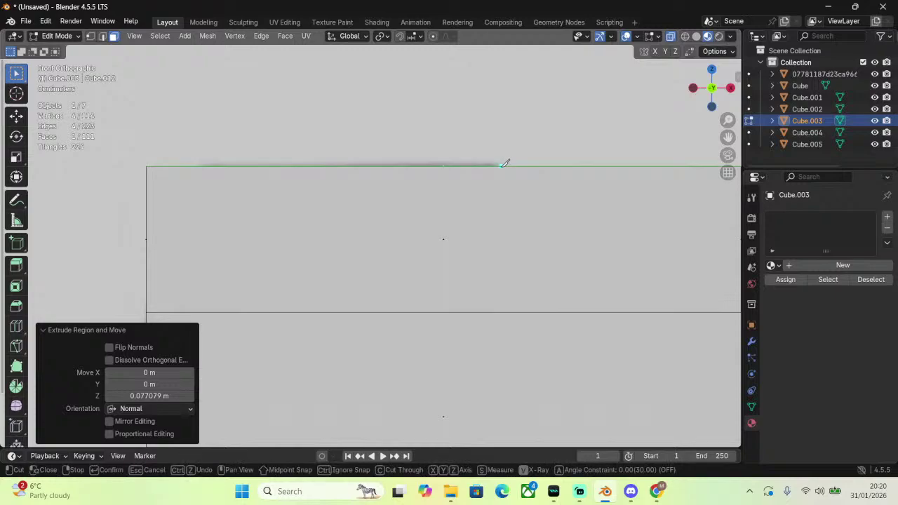
click(502, 165)
key(z)
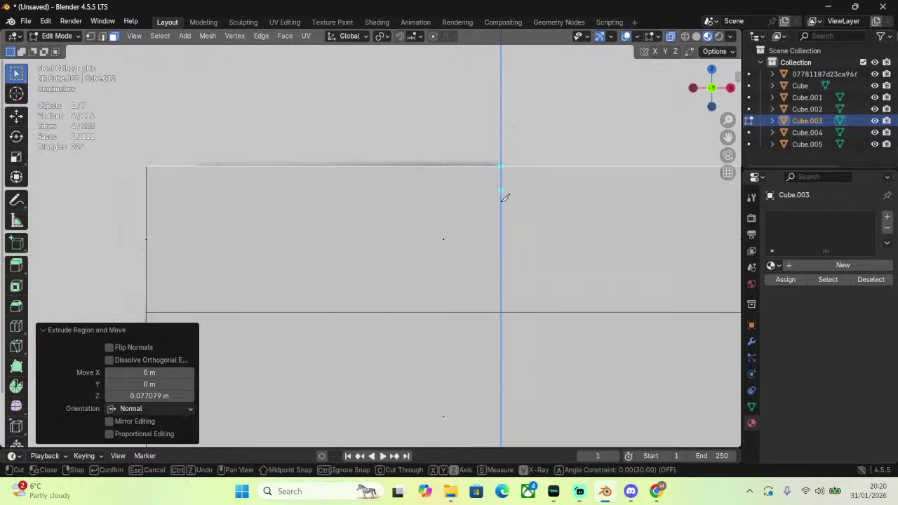
click(502, 312)
key(Return)
middle_drag(488, 208, 547, 166)
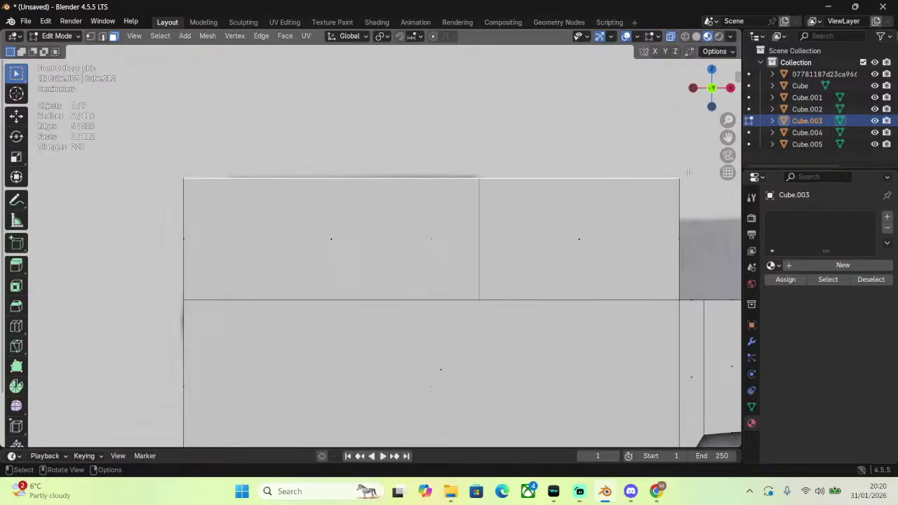
Try moving the raised stock's front upper corner vertices in front view.
click(91, 37)
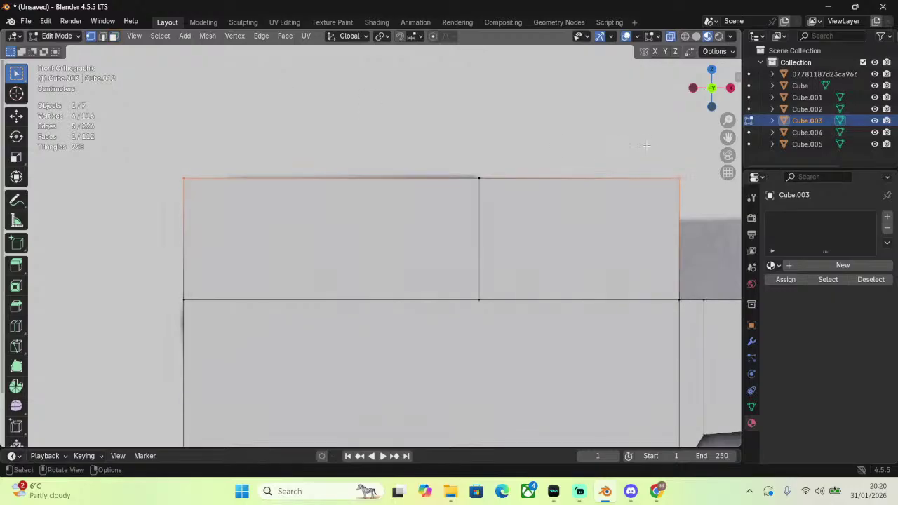
drag(605, 176, 679, 210)
key(g)
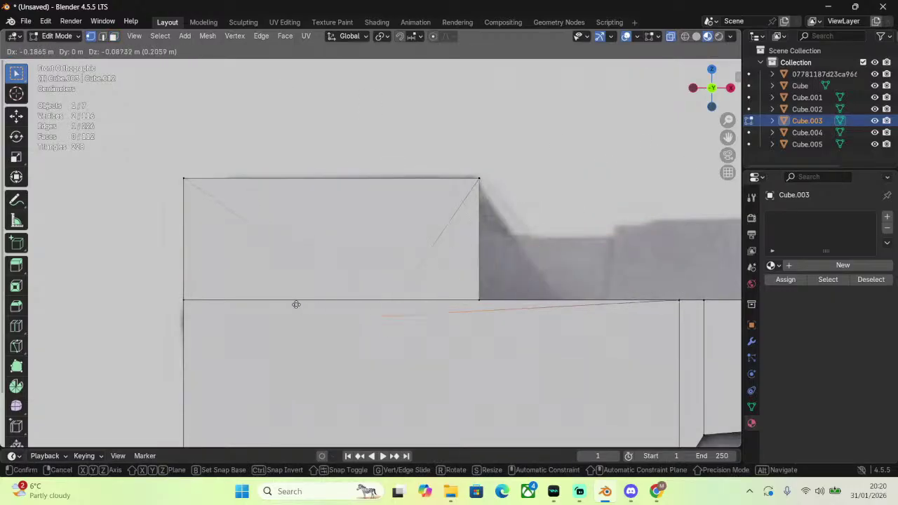
click(498, 204)
Inspect the raised stock from both sides and undo the vertex move, knife cut and extrusion.
middle_drag(498, 203, 461, 227)
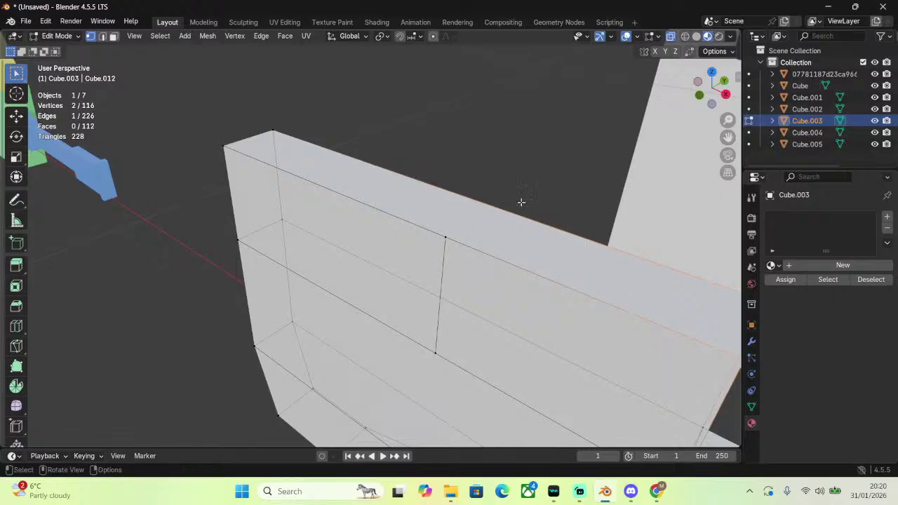
middle_drag(462, 176, 666, 153)
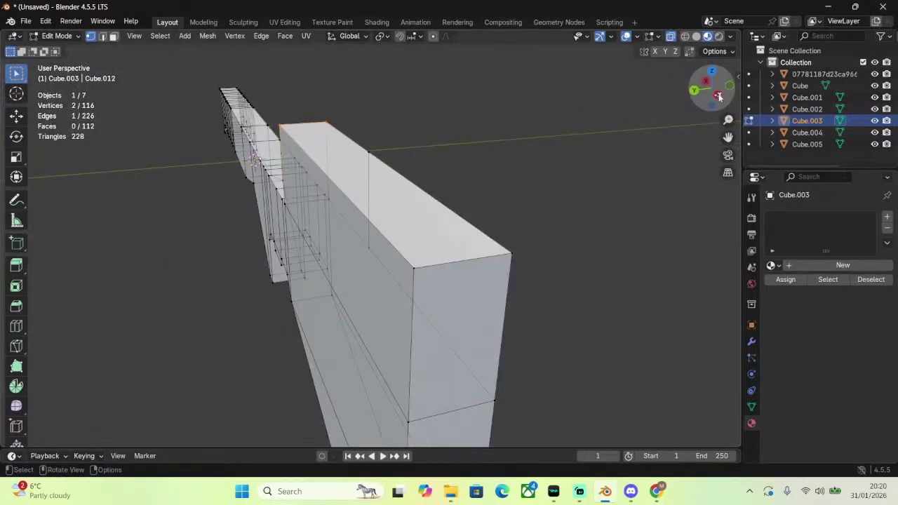
click(721, 96)
middle_drag(571, 154, 537, 184)
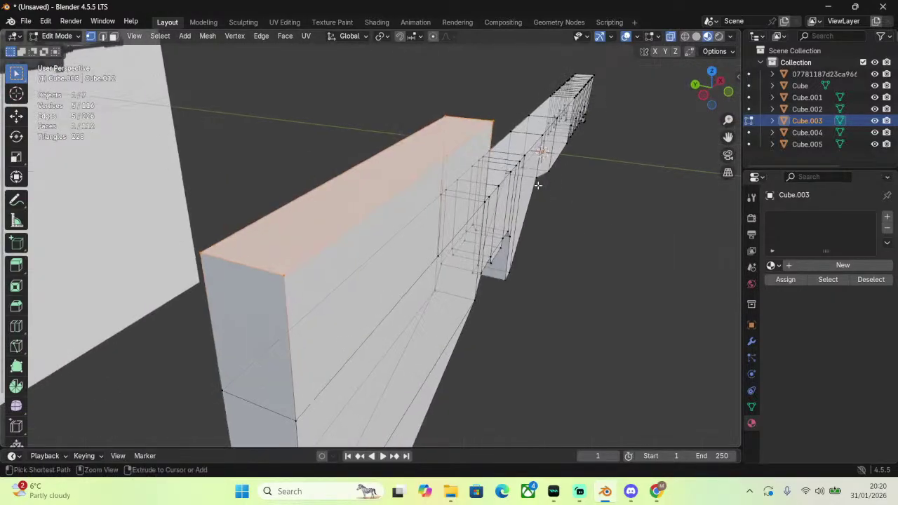
key(3)
key(ctrl+z)
key(a)
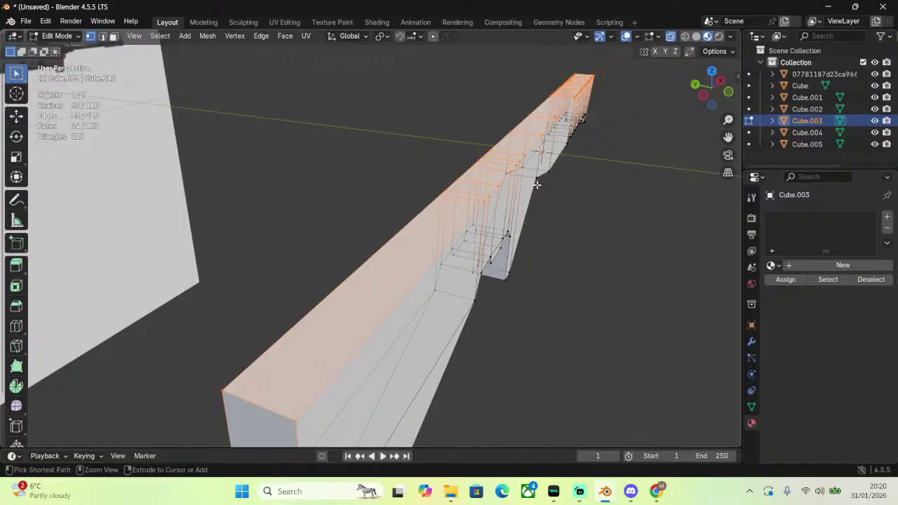
Undo back to the flat stock profile without its thickness and return to the front orthographic view.
key(ctrl+z)
key(ctrl+z)
key(ctrl+z)
key(ctrl+z)
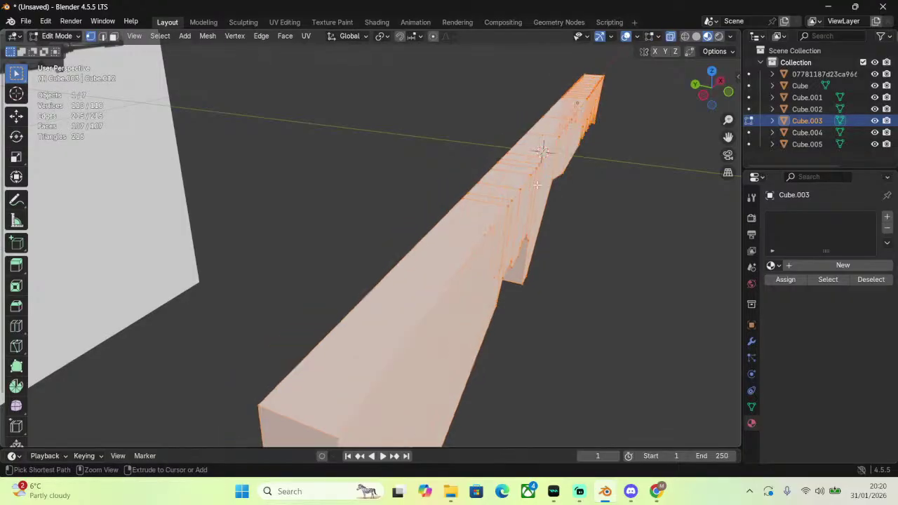
key(ctrl+z)
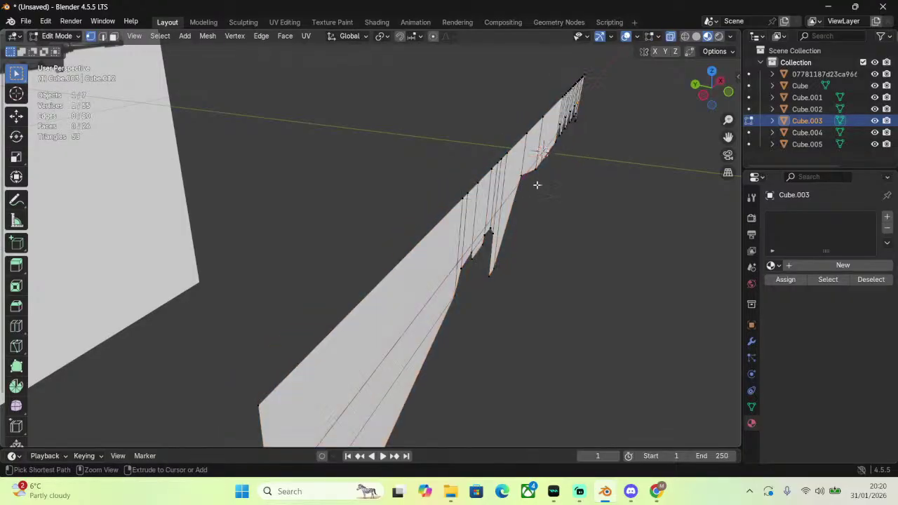
key(KP_5)
click(728, 92)
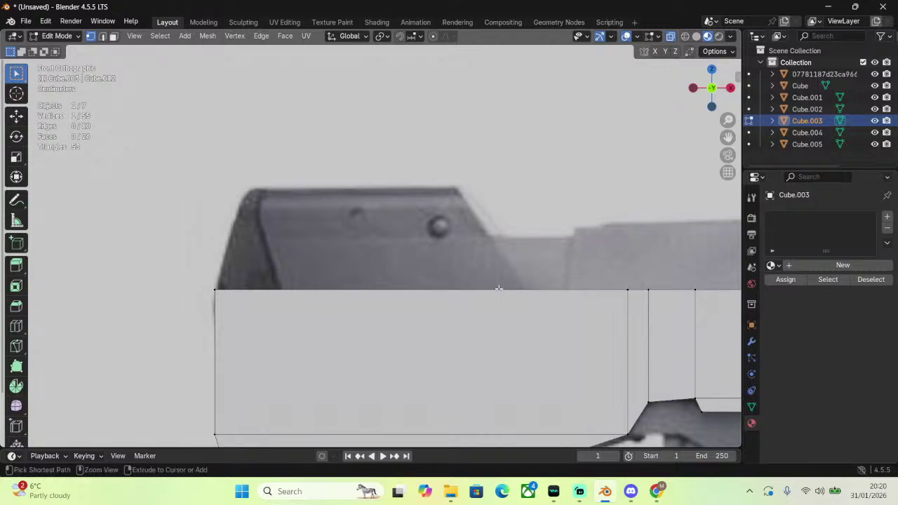
Try a vertical loop cut through the stock's rear rectangular face and undo it.
key(ctrl+r)
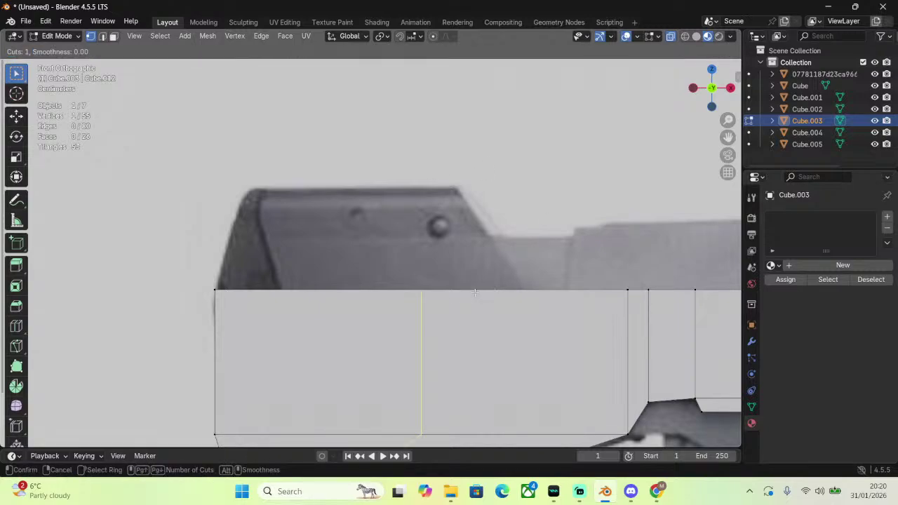
click(474, 313)
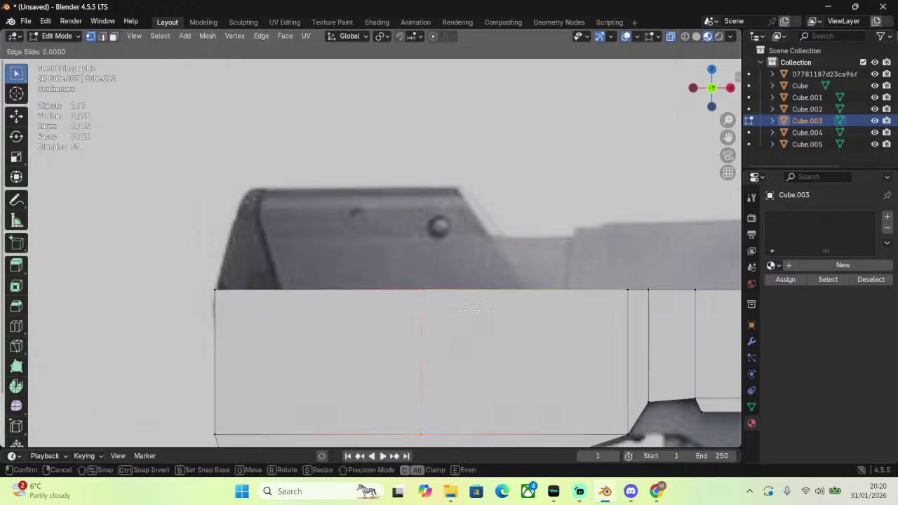
click(473, 316)
key(ctrl+z)
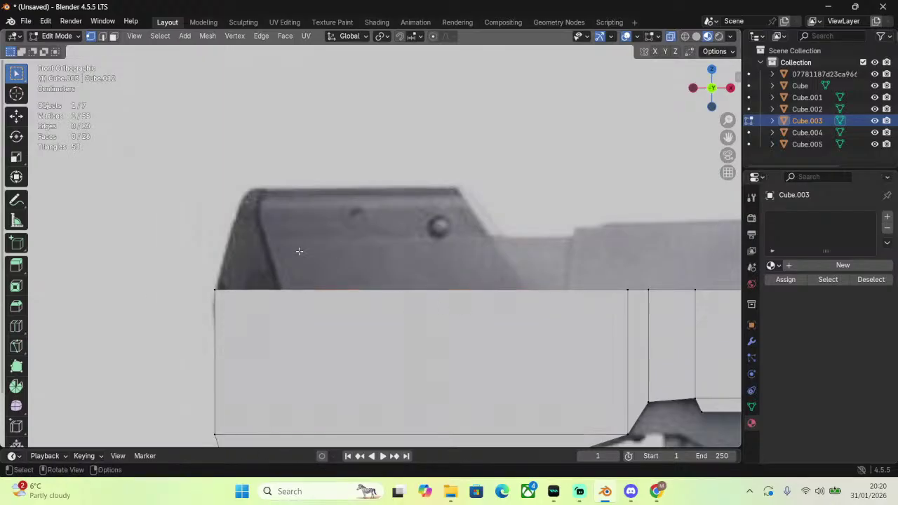
Extrude the flat stock profile's rear top edge upward along Z by about 0.077 m to the reference stock's top.
click(103, 37)
drag(193, 257, 465, 331)
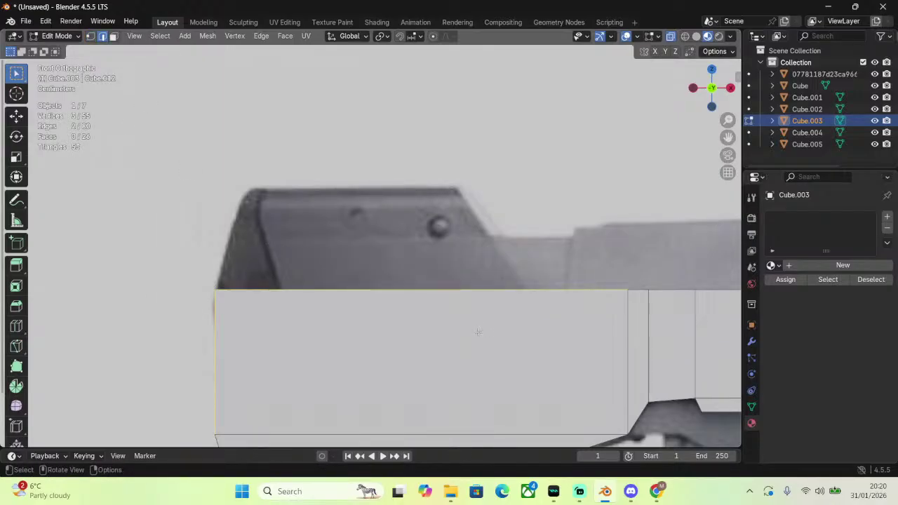
key(e)
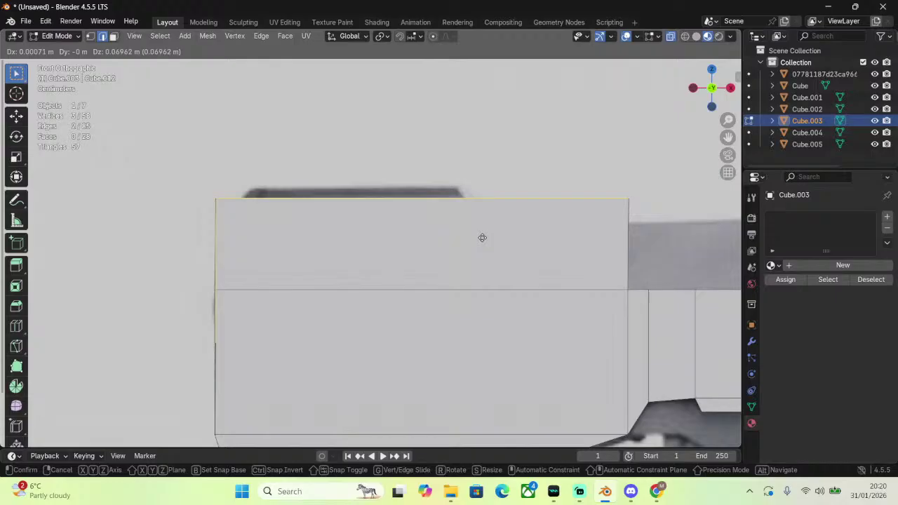
key(z)
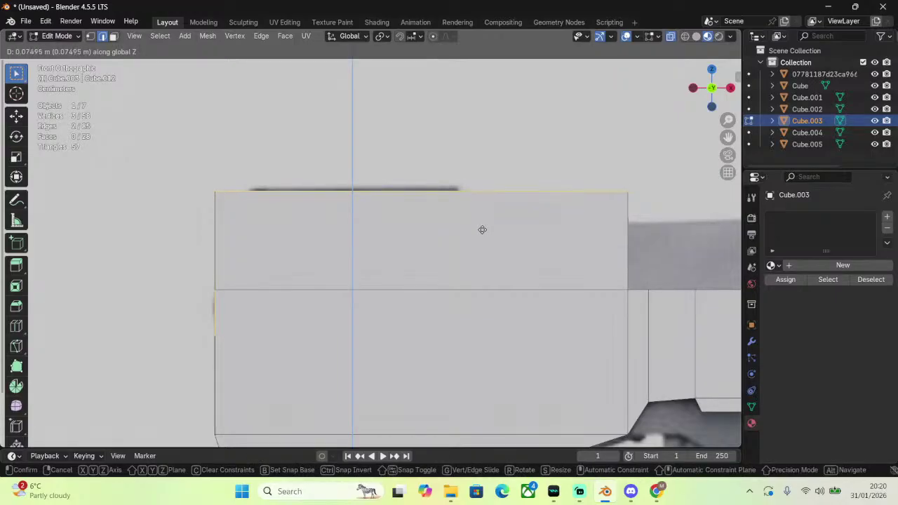
click(482, 228)
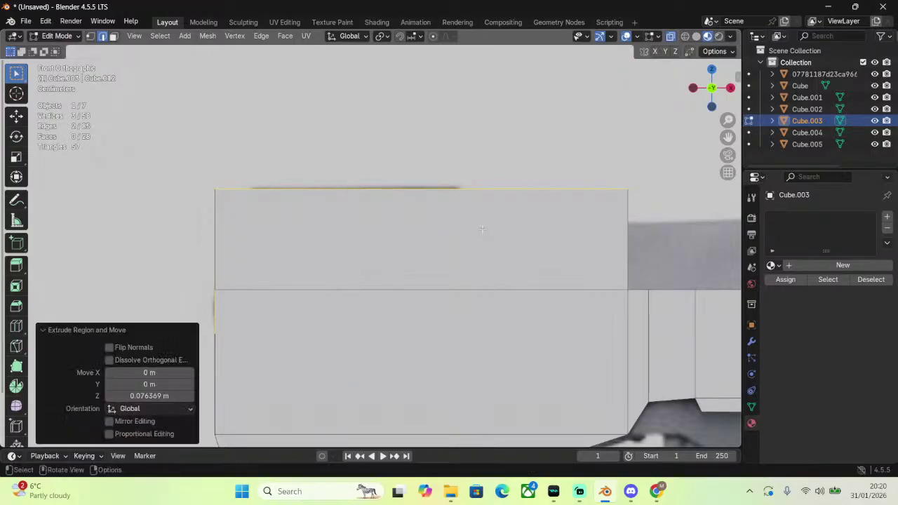
key(g)
key(z)
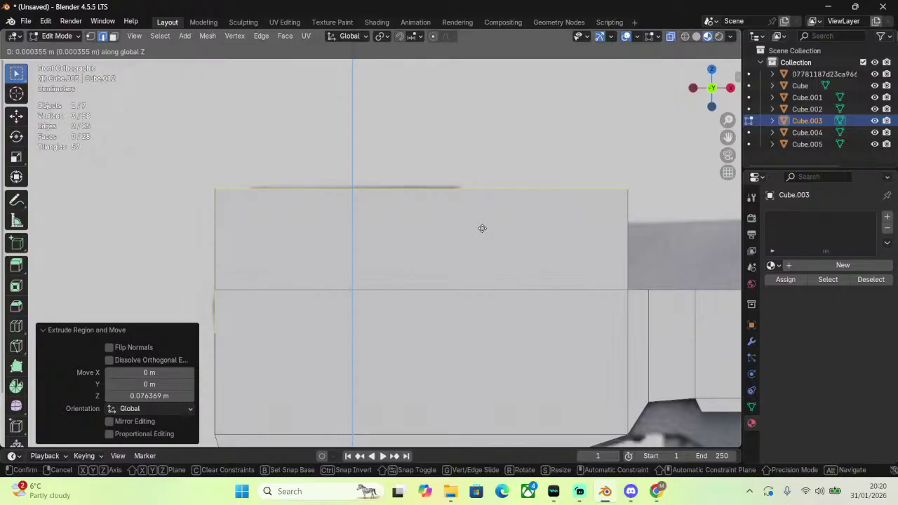
click(482, 229)
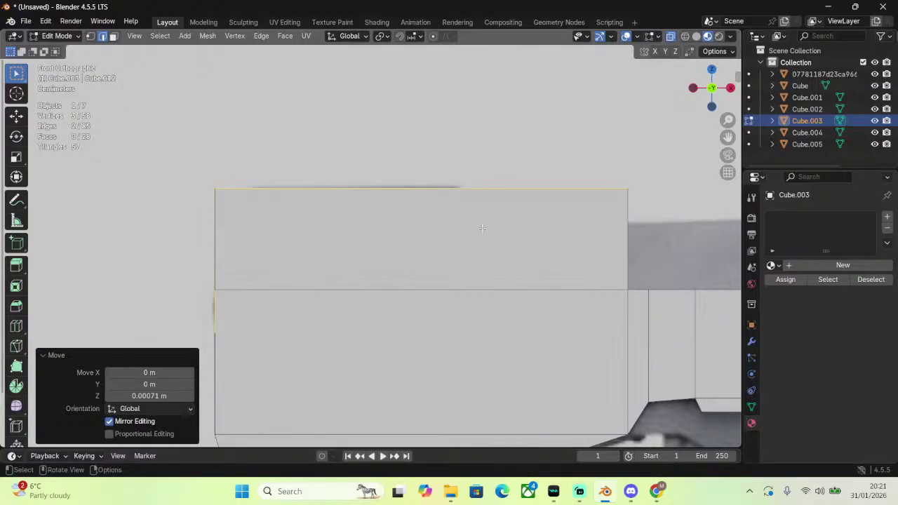
Undo the top edge's upward extrusion and height adjustment, and return to vertex selection in front view.
click(90, 36)
click(252, 199)
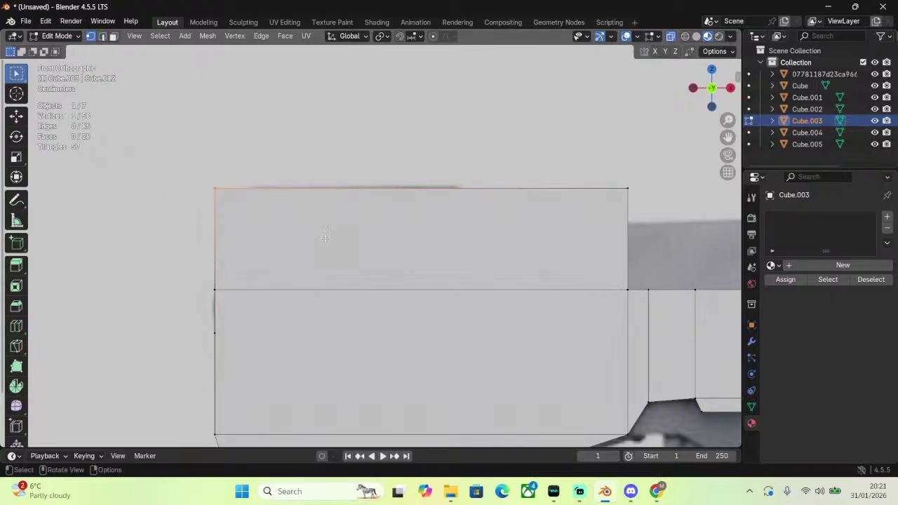
key(ctrl+z)
key(ctrl+z)
key(ctrl+z)
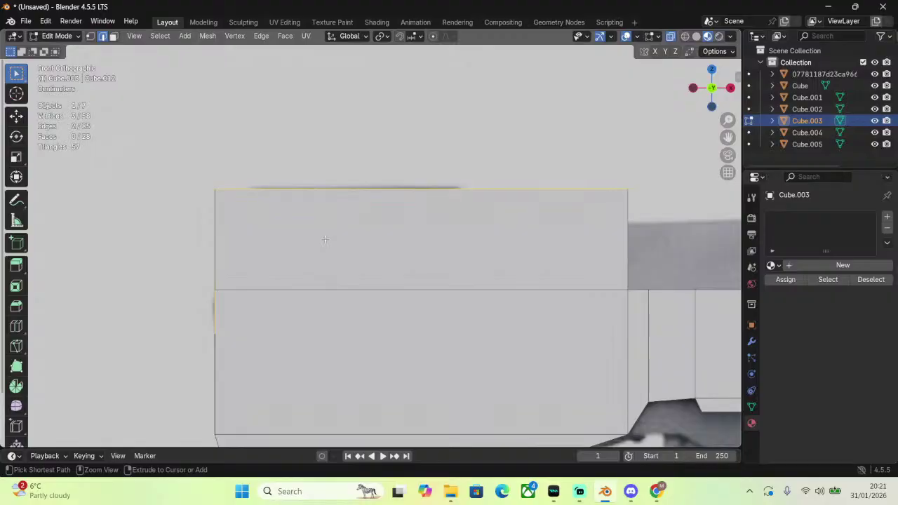
key(ctrl+z)
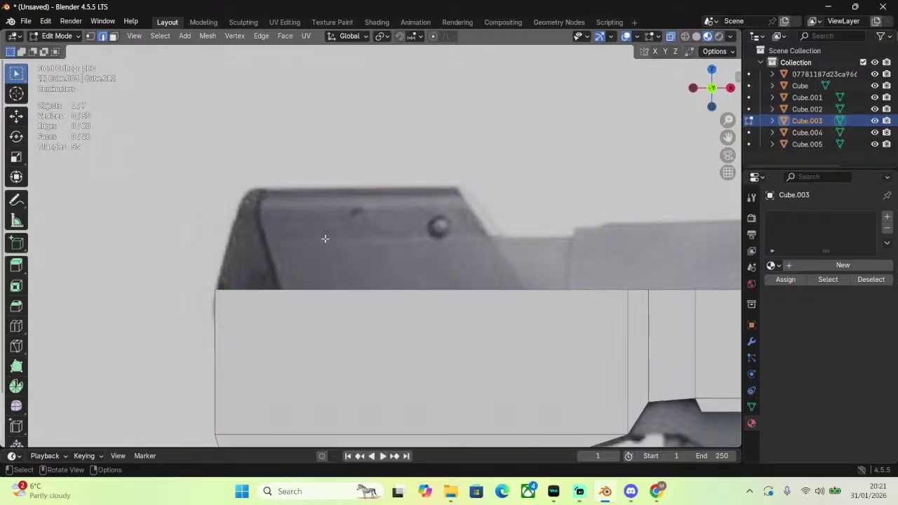
key(1)
middle_drag(325, 239, 465, 271)
click(725, 100)
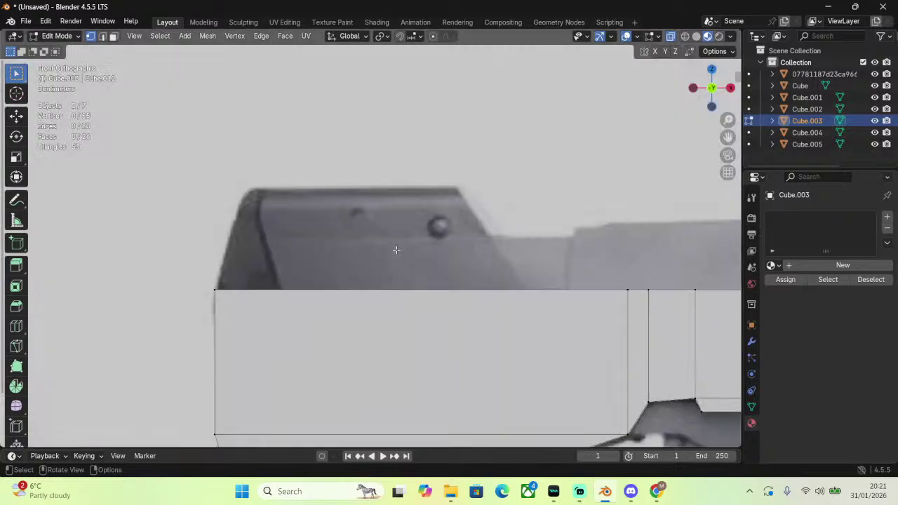
Extrude the top edge of the stock's rear face upward about 0.078 m along Z to the top of the reference block.
scroll(397, 249, down, 5)
scroll(402, 251, up, 5)
drag(187, 281, 631, 312)
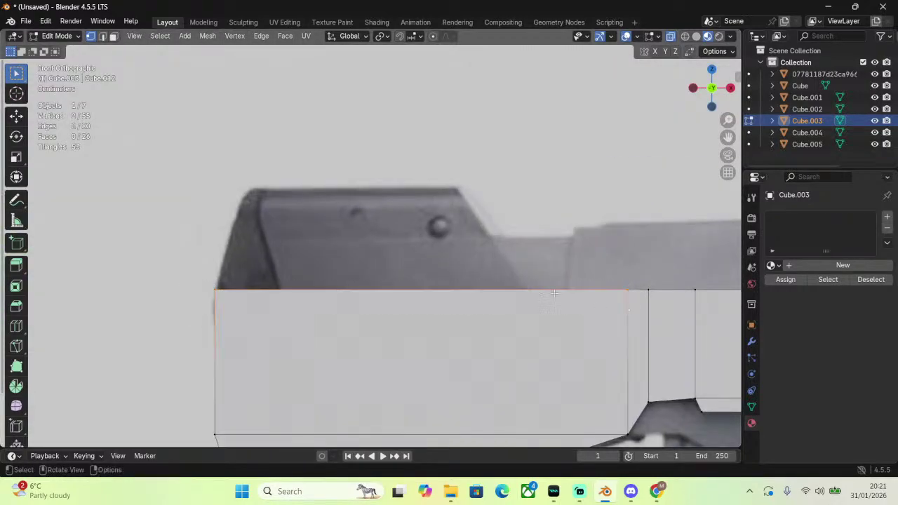
key(e)
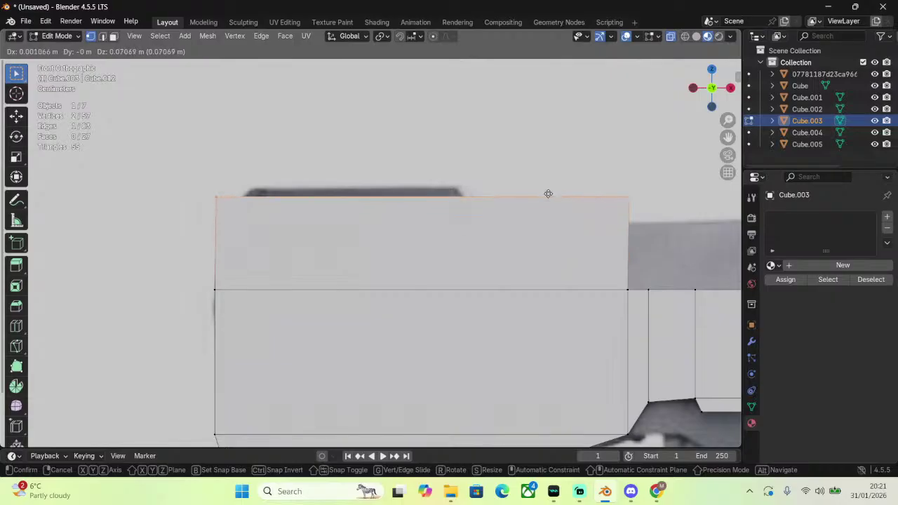
key(z)
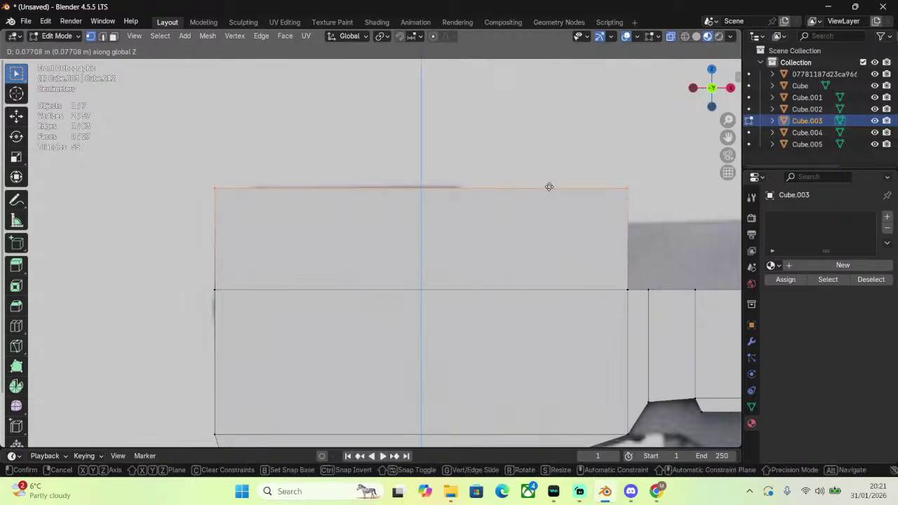
click(549, 186)
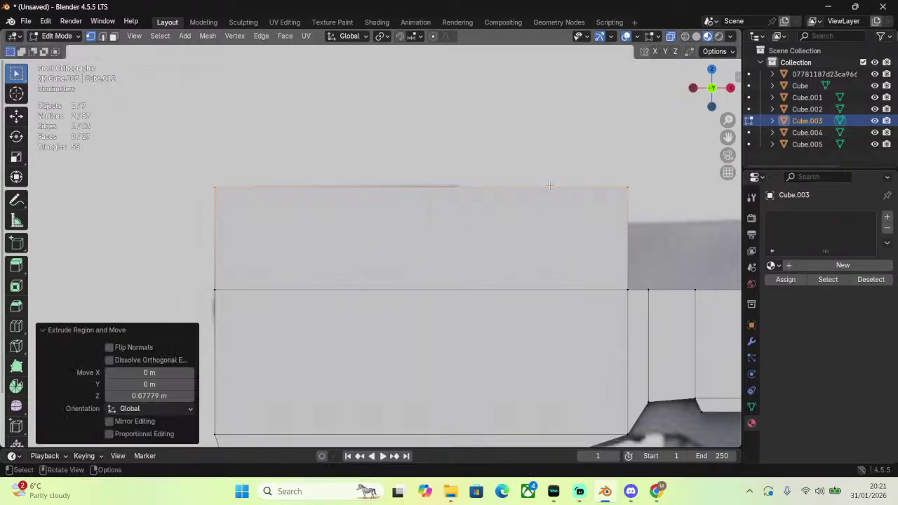
Move the extruded face's upper rear corner vertex about 0.023 m along X to match the slanted reference outline.
scroll(549, 186, up, 2)
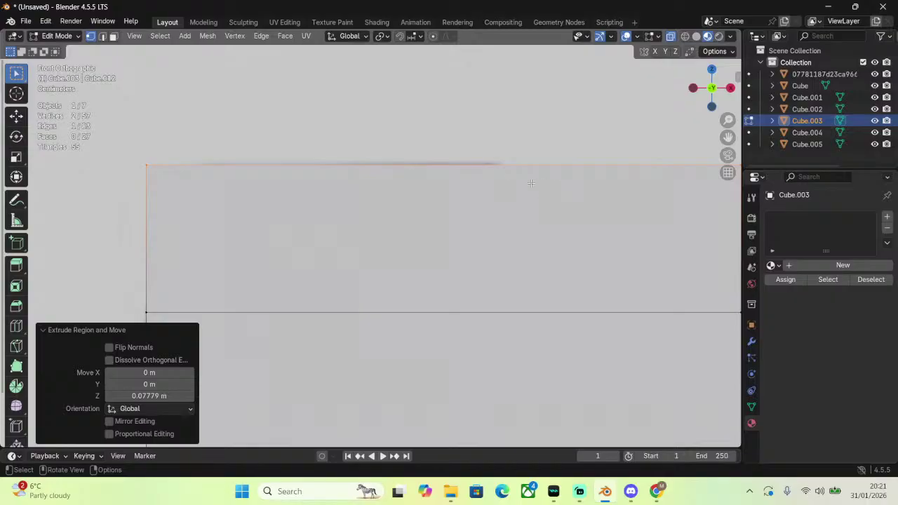
click(178, 189)
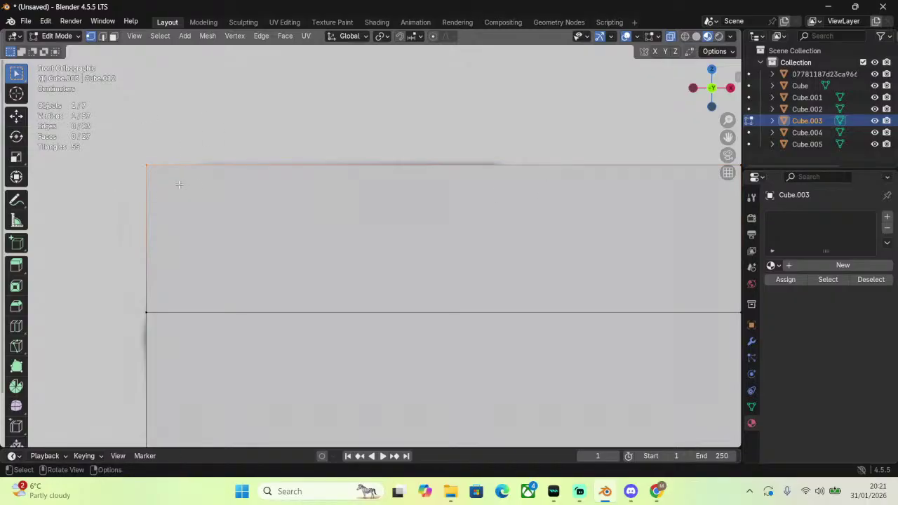
key(g)
key(x)
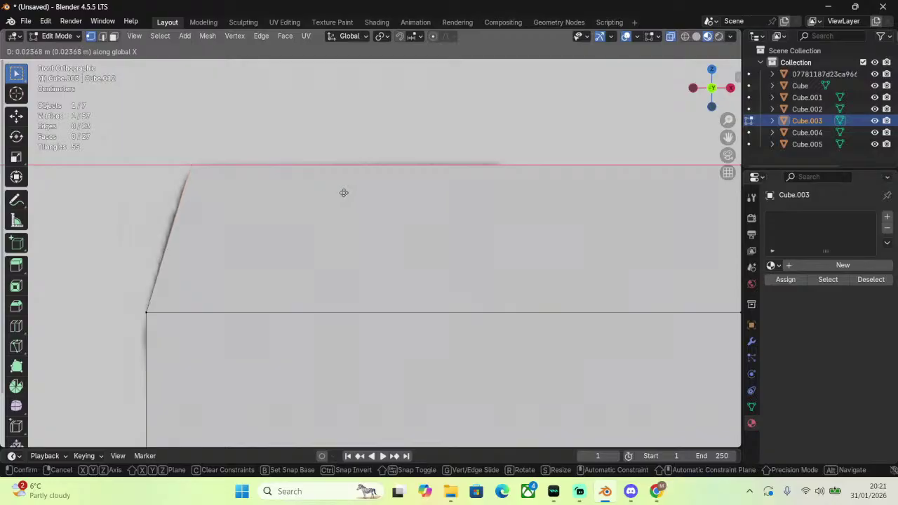
click(343, 192)
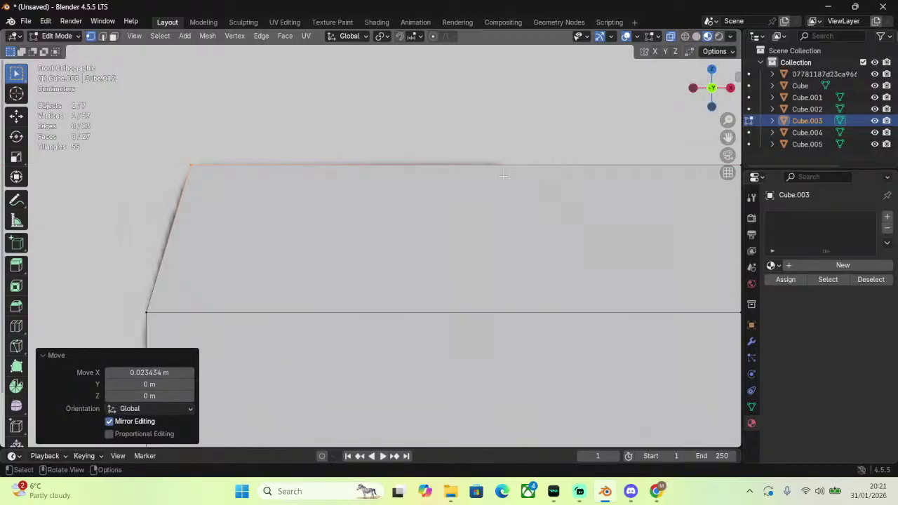
Knife a vertical cut through the extruded face where the reference block's flat top ends.
key(k)
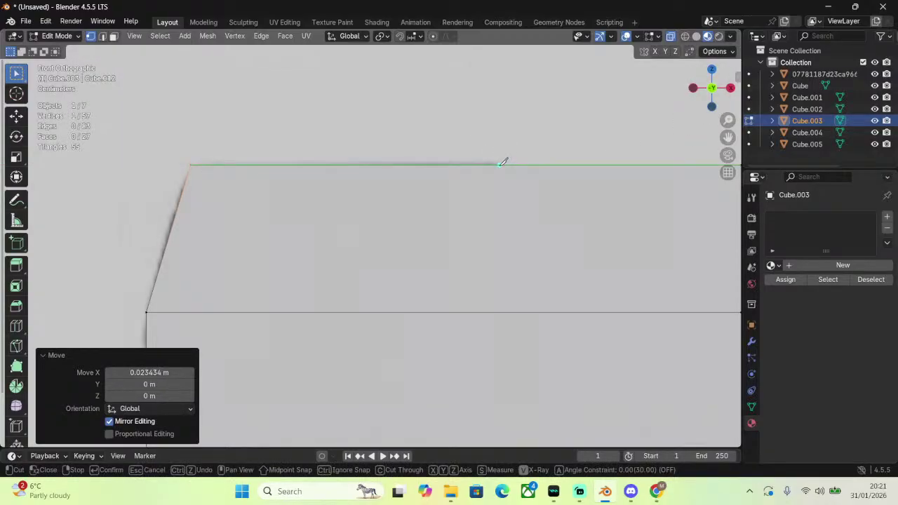
click(499, 165)
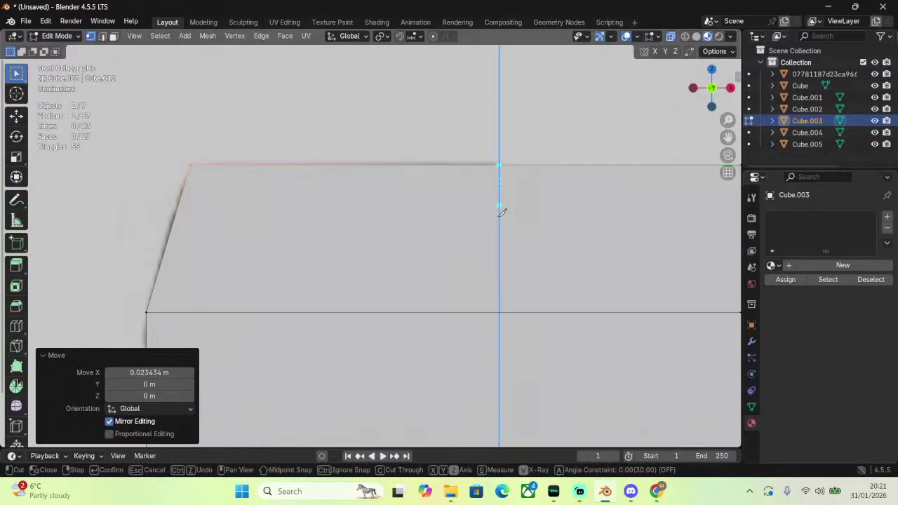
click(499, 312)
key(z)
key(Return)
Try to lower the extruded face's upper front corner vertex along Z and by vertex slide, and undo it.
drag(727, 136, 628, 212)
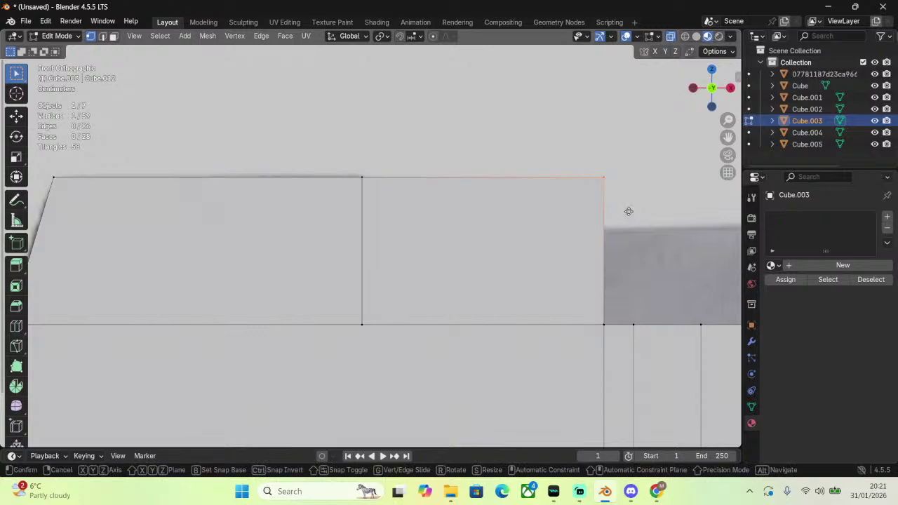
key(g)
key(z)
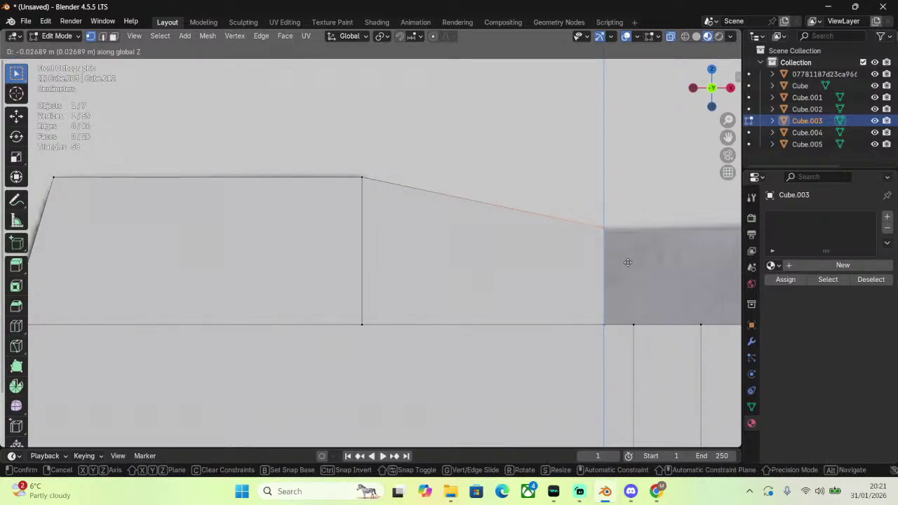
key(g)
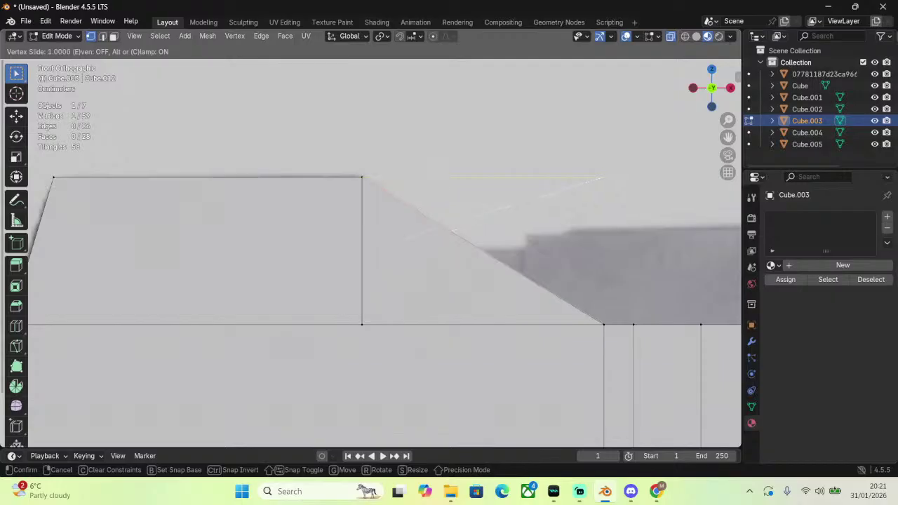
click(363, 268)
key(ctrl+z)
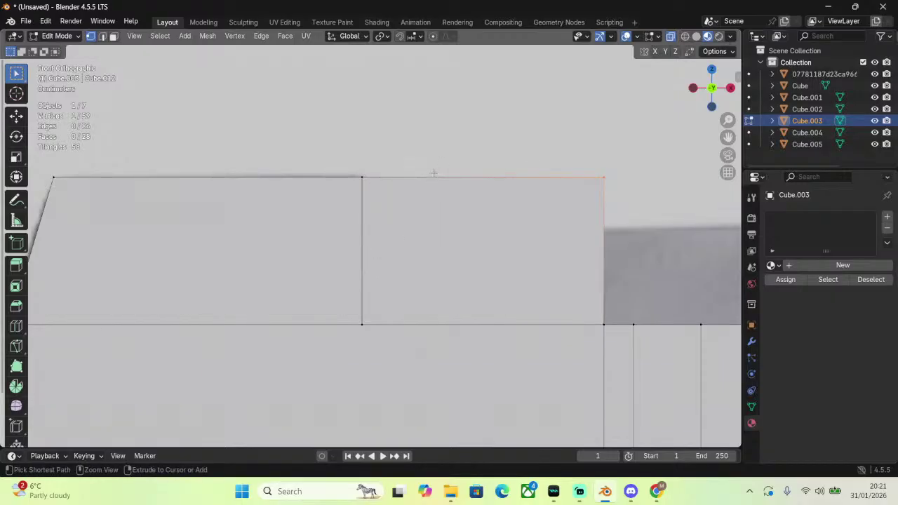
Knife a second vertical cut through the extruded face where the reference slope behind the receiver bottoms out.
key(k)
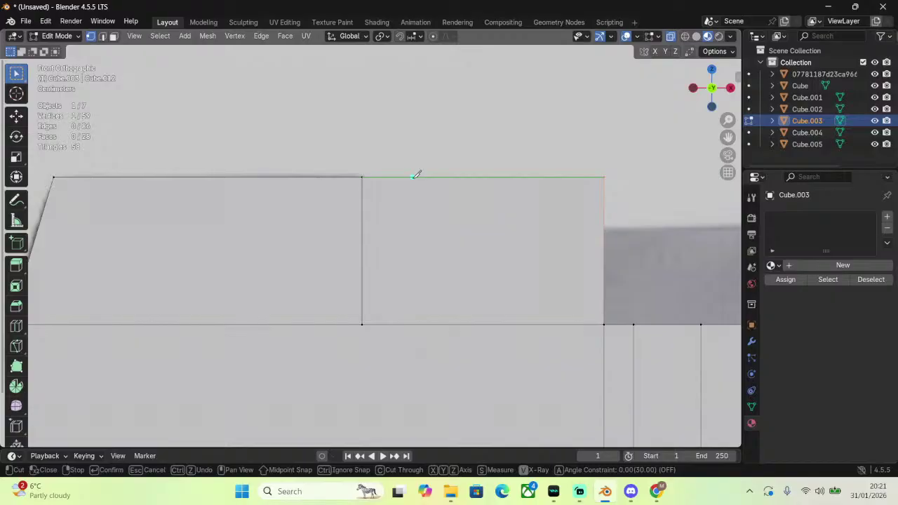
click(416, 175)
key(z)
click(413, 324)
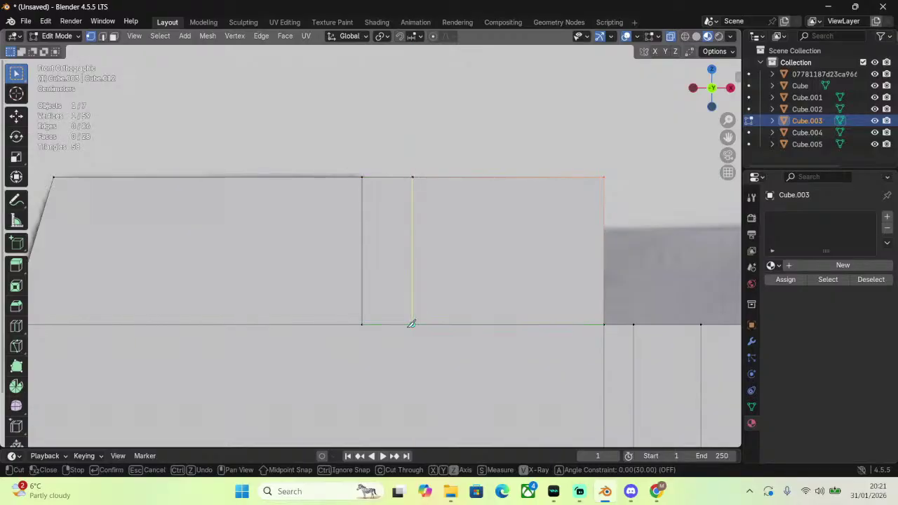
key(z)
key(Return)
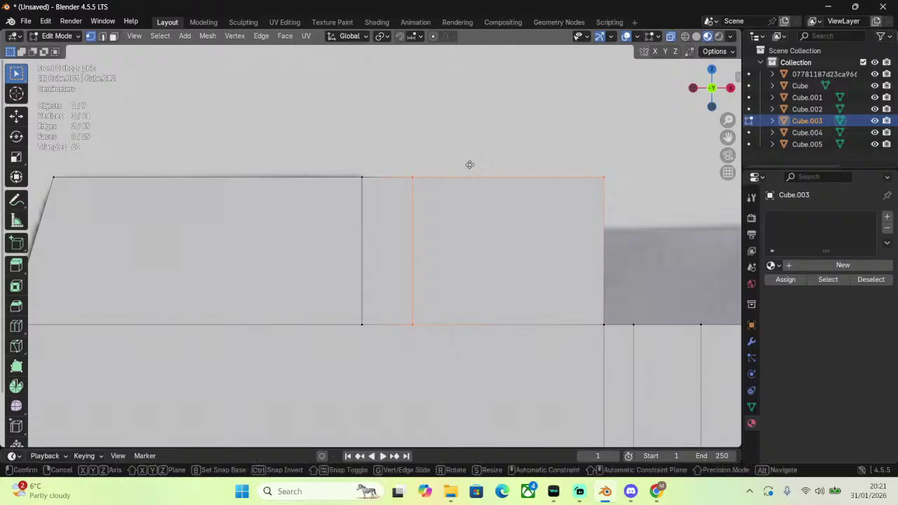
Try to move the top edge in front of the second cut along Z and along X.
key(g)
key(z)
click(468, 251)
key(ctrl+z)
key(g)
key(x)
click(600, 314)
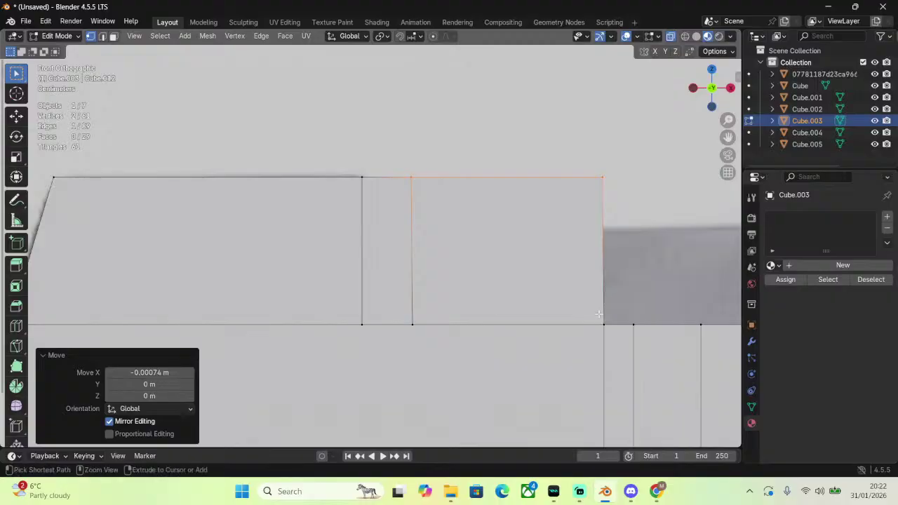
Lower the top edge in front of the second cut about 0.036 m along Z to the reference's low section.
key(g)
key(z)
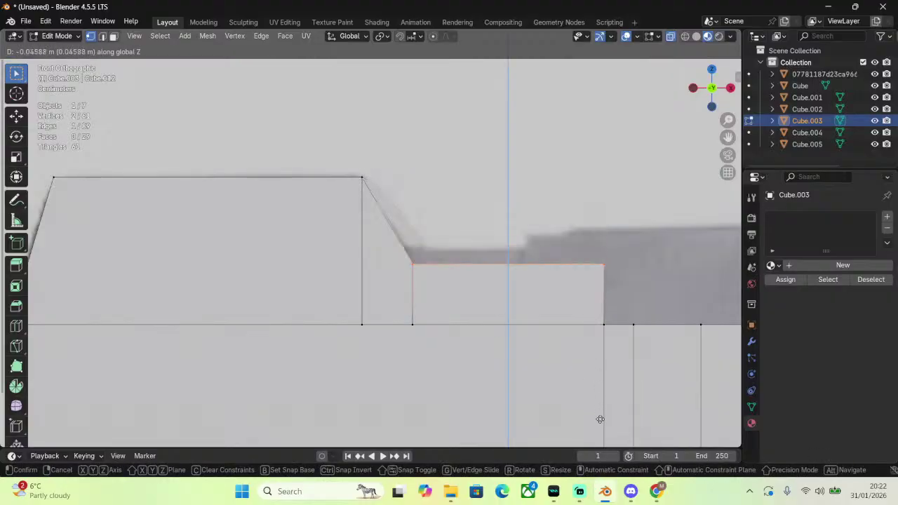
click(604, 382)
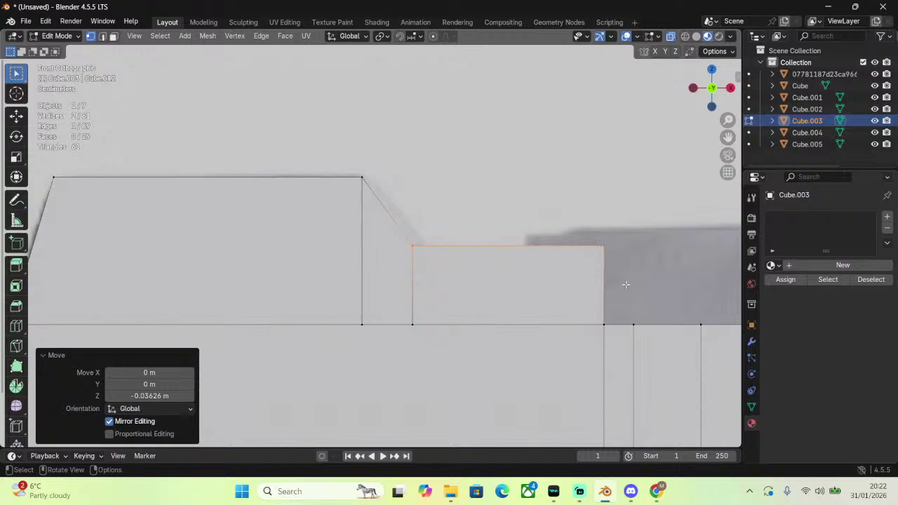
Knife a vertical cut through the lowered face where the reference steps up to the receiver cover.
key(k)
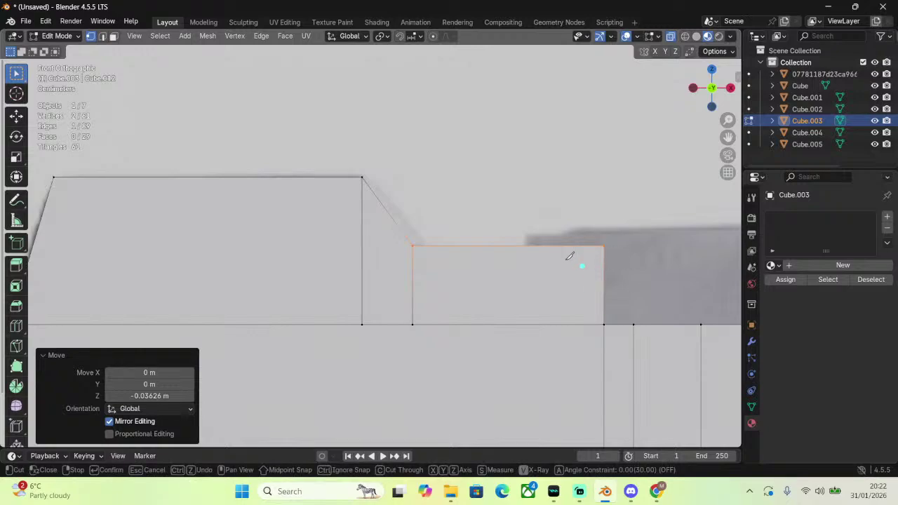
click(526, 244)
key(z)
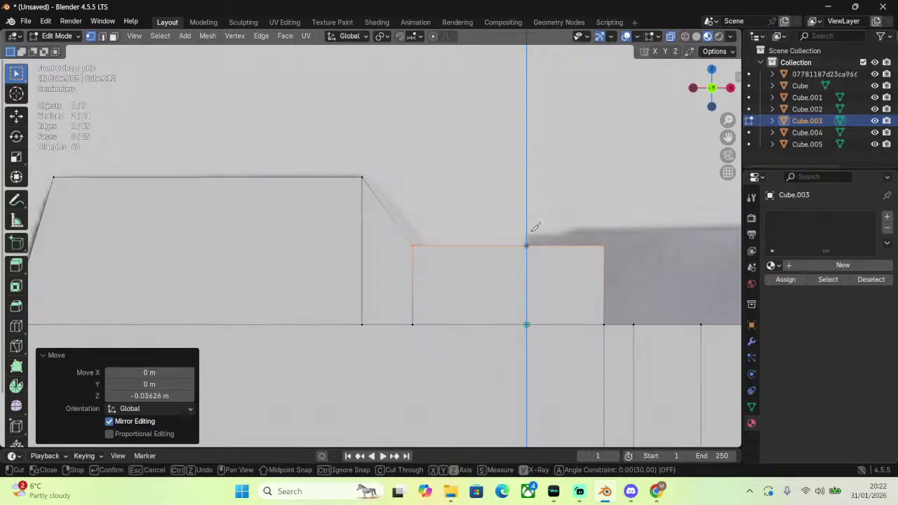
key(Return)
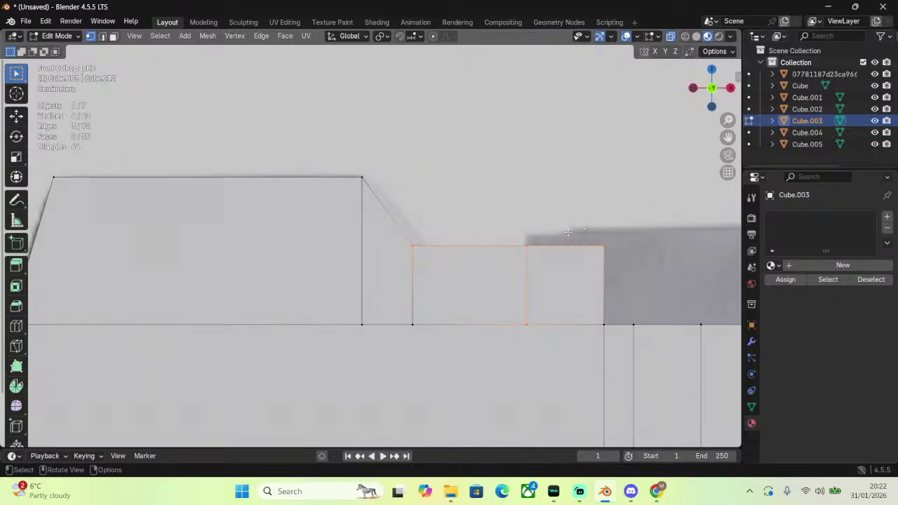
Extrude the top edge of the frontmost lowered segment upward about 0.01 m along Z.
click(643, 264)
key(e)
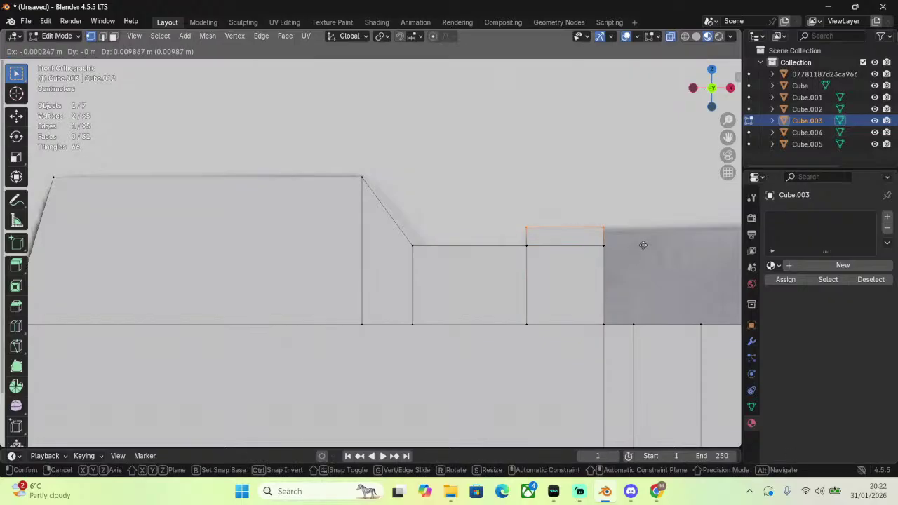
key(z)
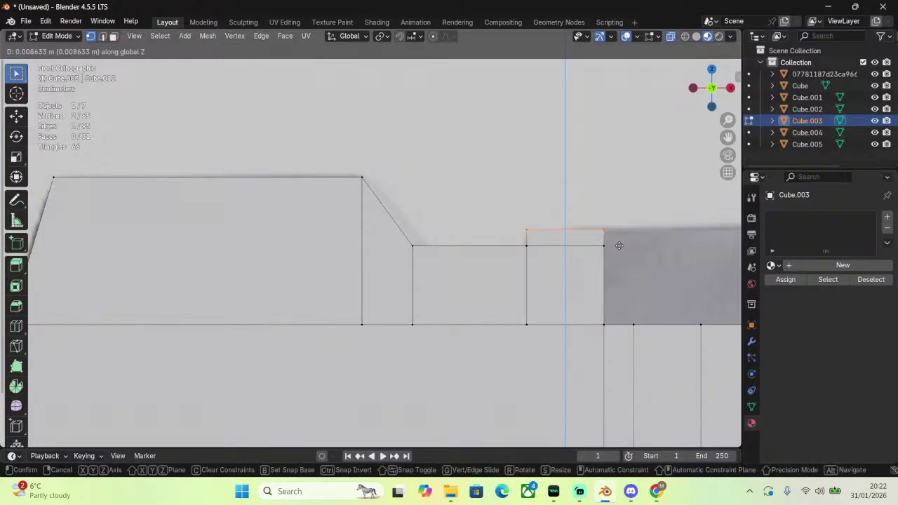
click(619, 245)
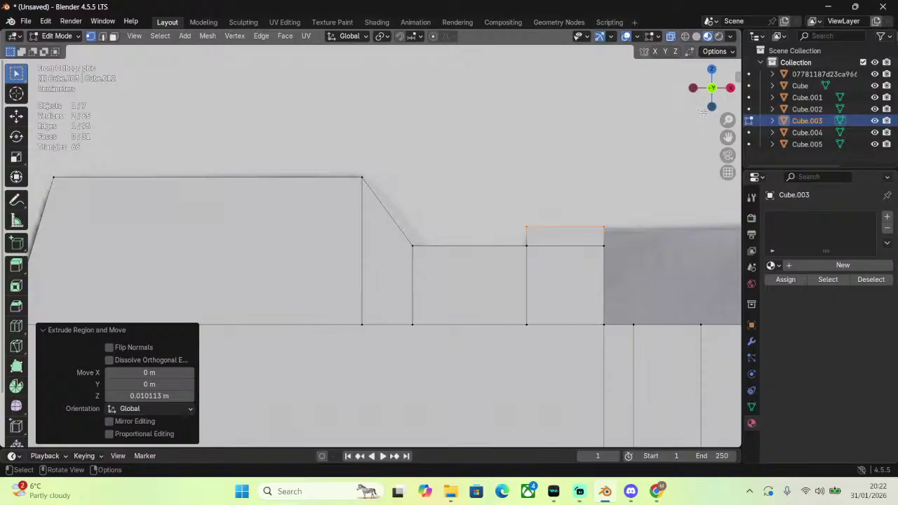
Delete the raised strip's top vertices and the upper front corner vertex to remove the segment covering the receiver cover.
drag(727, 137, 463, 192)
scroll(463, 193, down, 10)
middle_drag(467, 182, 477, 198)
scroll(477, 197, up, 9)
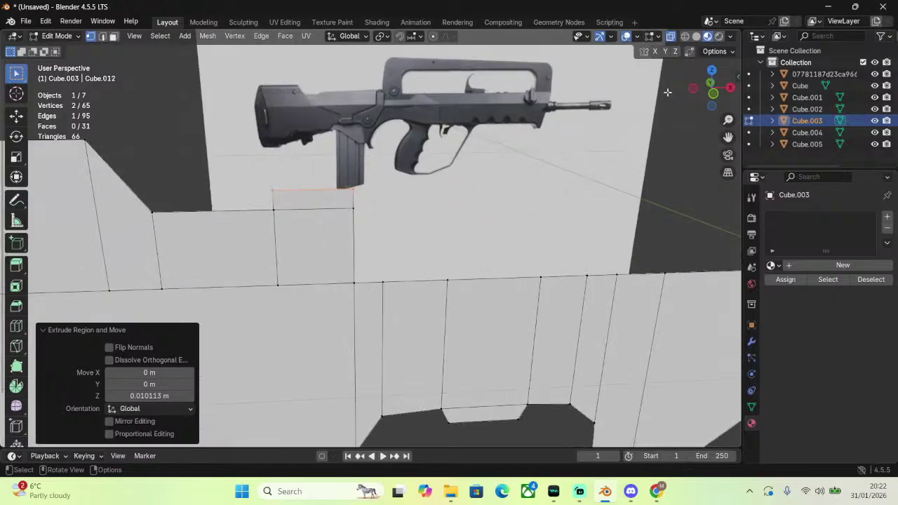
click(714, 94)
scroll(520, 209, down, 5)
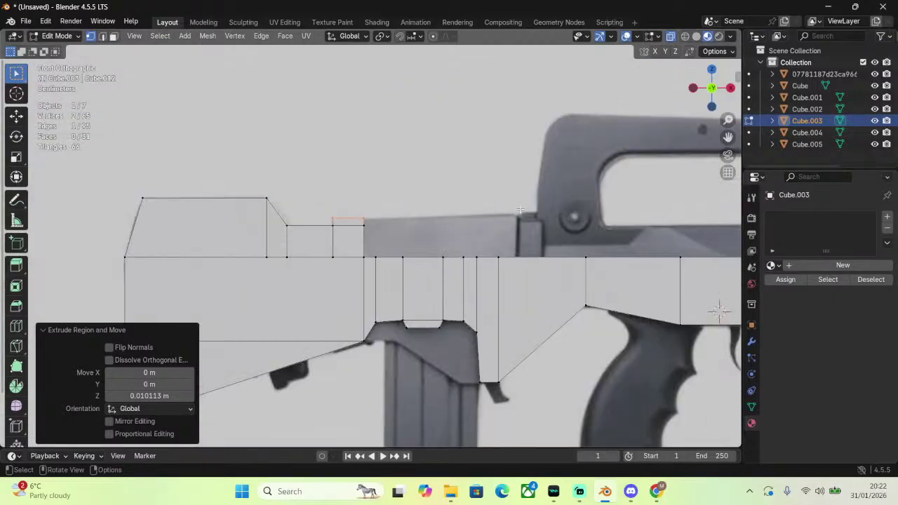
scroll(525, 208, up, 2)
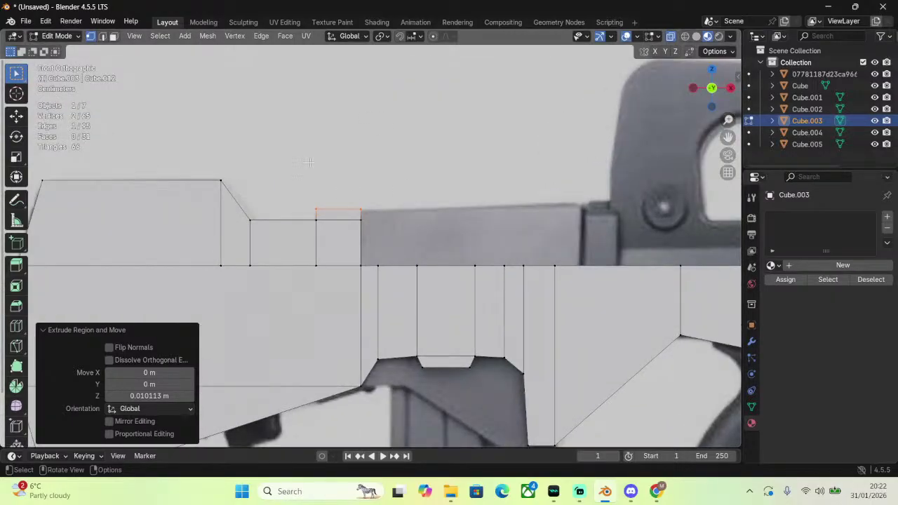
scroll(312, 163, up, 2)
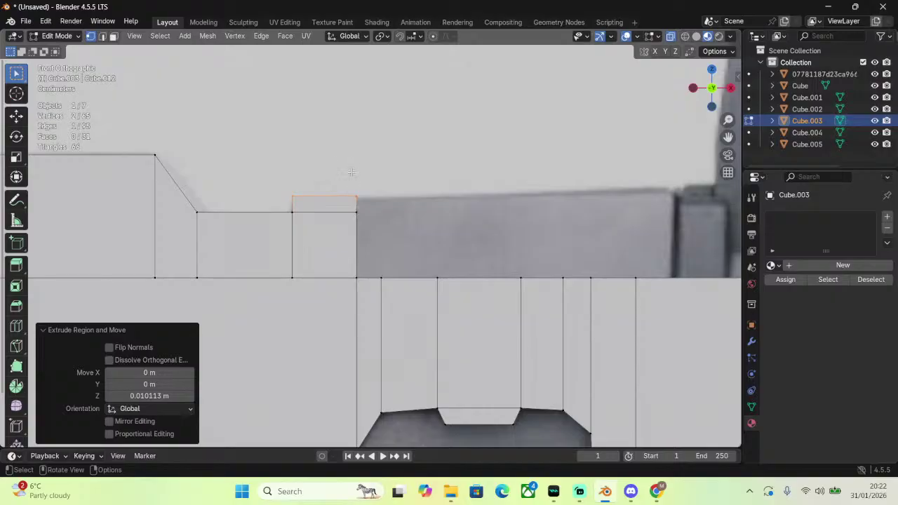
shift+click(356, 211)
right_click(321, 202)
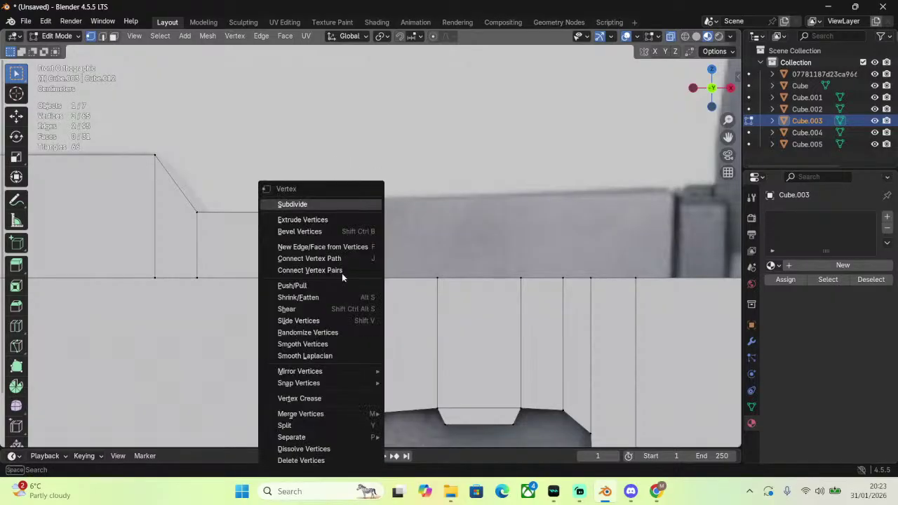
click(304, 462)
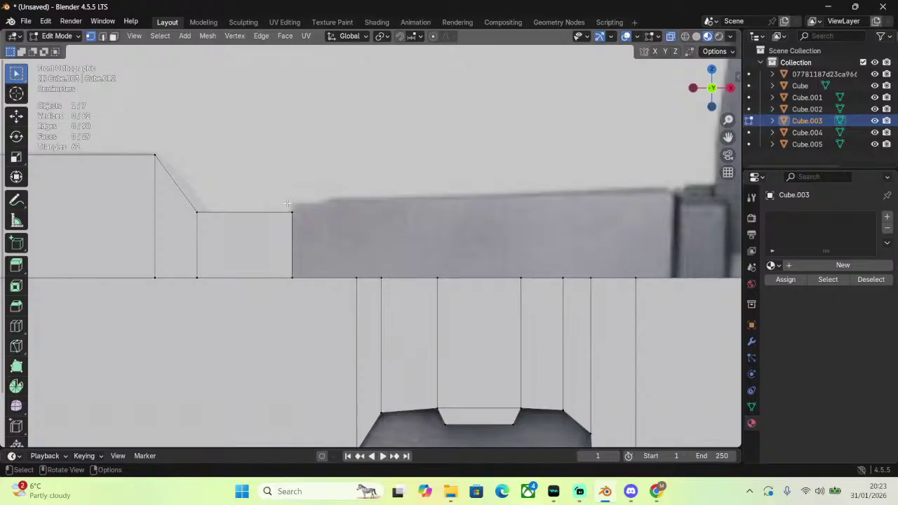
scroll(287, 204, down, 8)
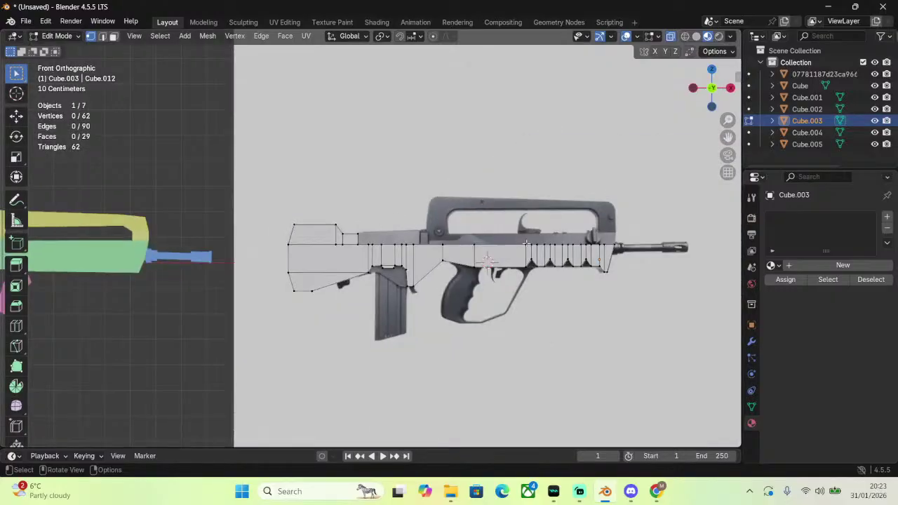
scroll(648, 235, up, 7)
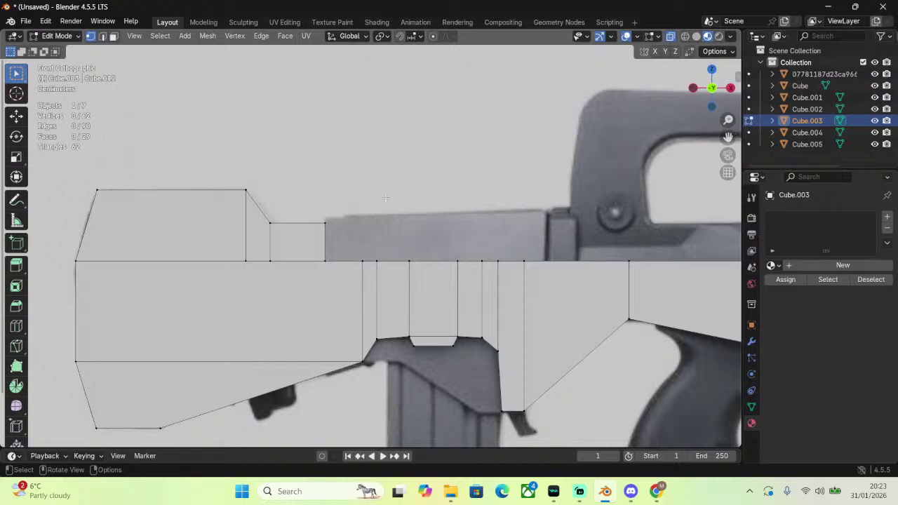
scroll(276, 243, up, 4)
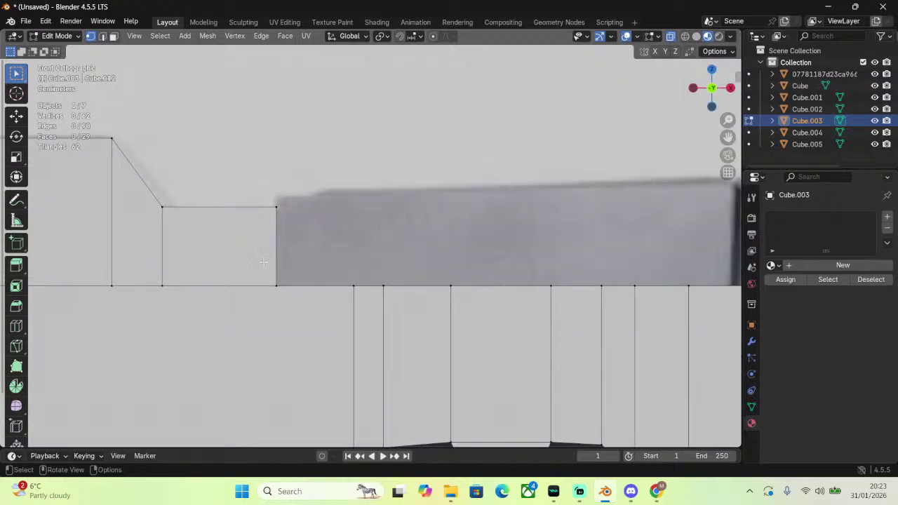
Extrude the body's top edges beneath the receiver cover, ahead of the low segment, upward about 0.041 m along Z.
scroll(279, 280, down, 3)
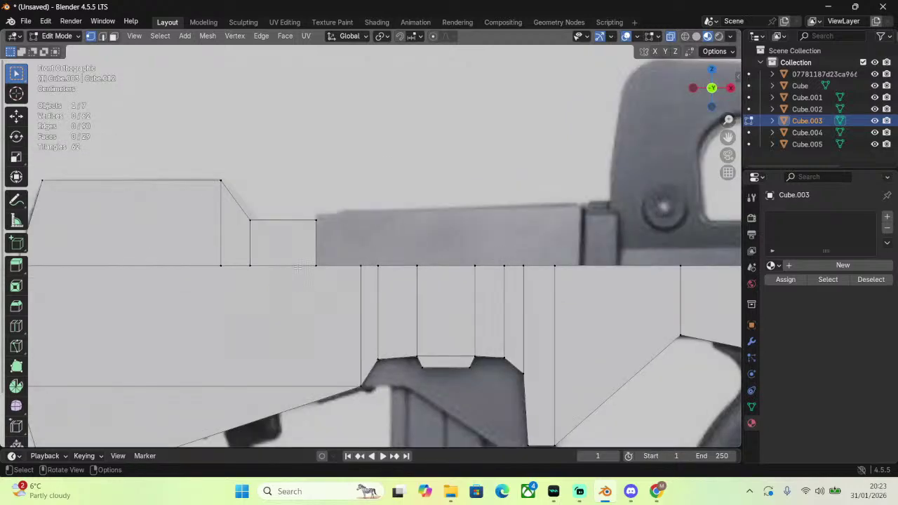
drag(295, 266, 622, 234)
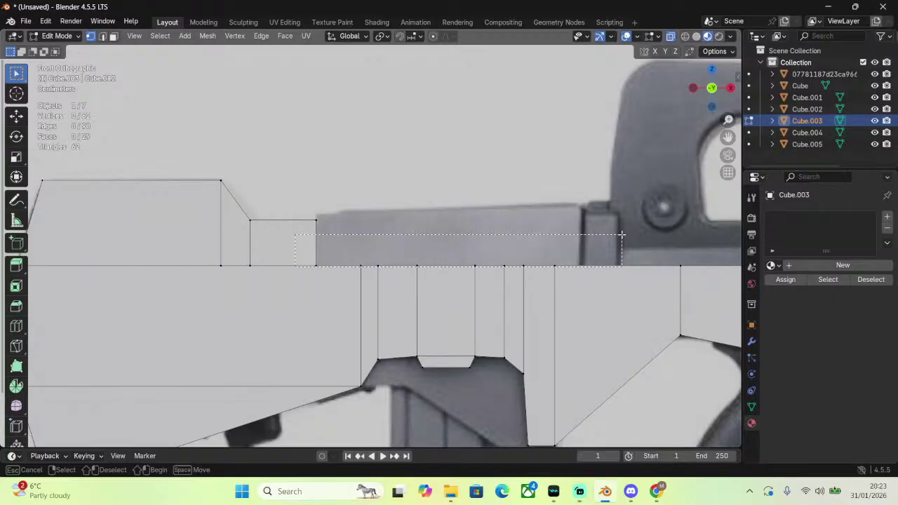
drag(621, 235, 622, 234)
scroll(579, 254, up, 2)
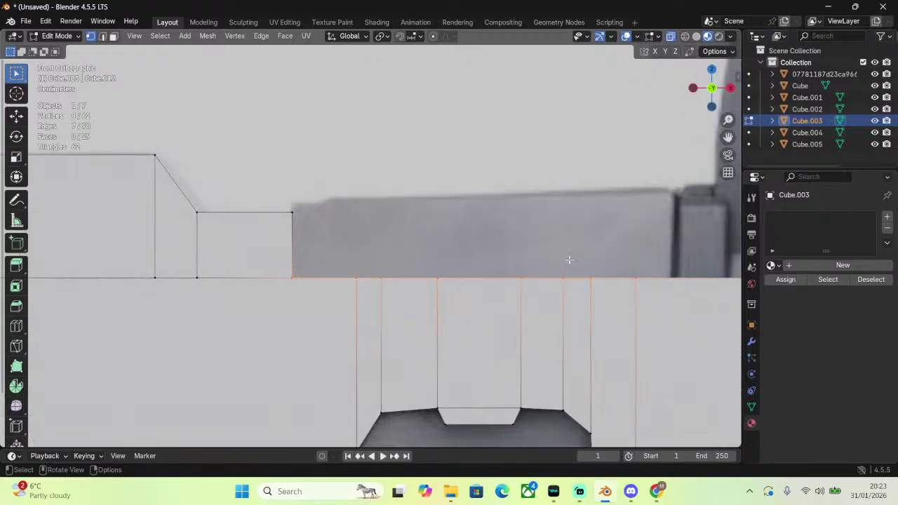
key(e)
key(z)
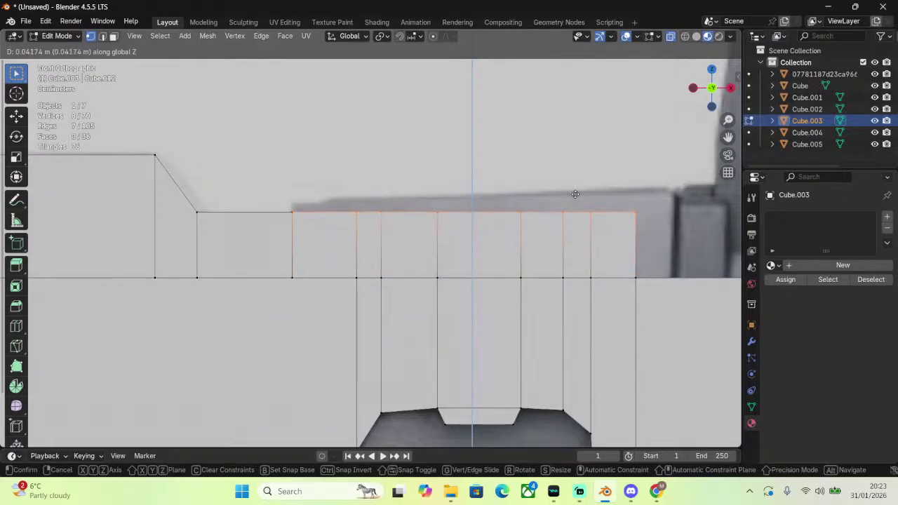
click(530, 198)
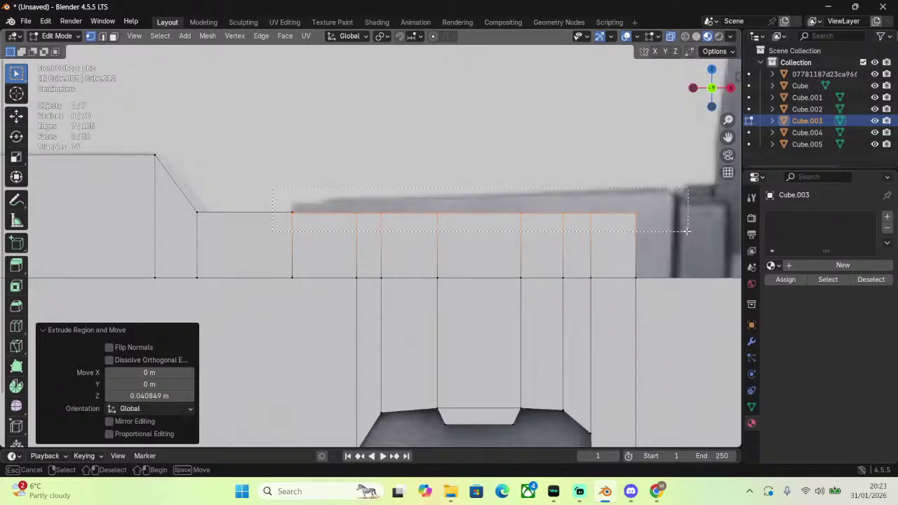
Try to merge the extruded top vertices with the low segment's corner by distance at 0.01 m.
key(m)
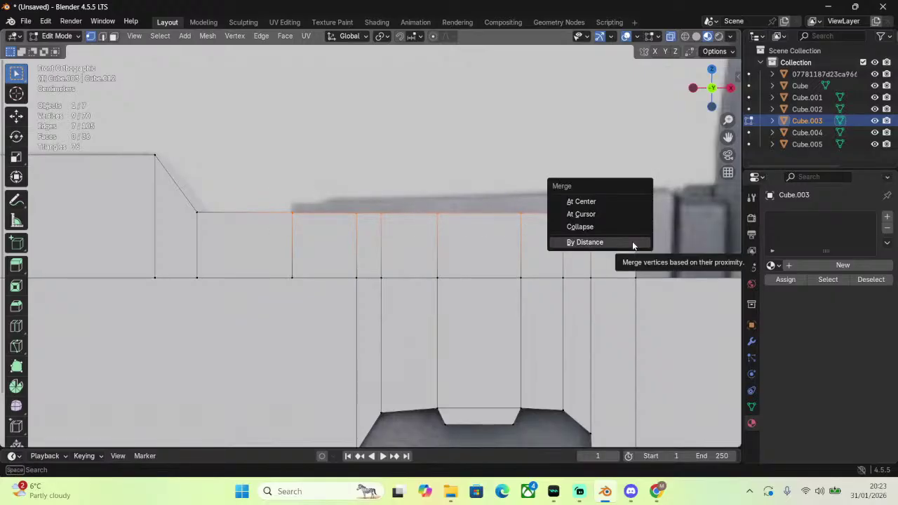
click(633, 242)
scroll(489, 273, up, 4)
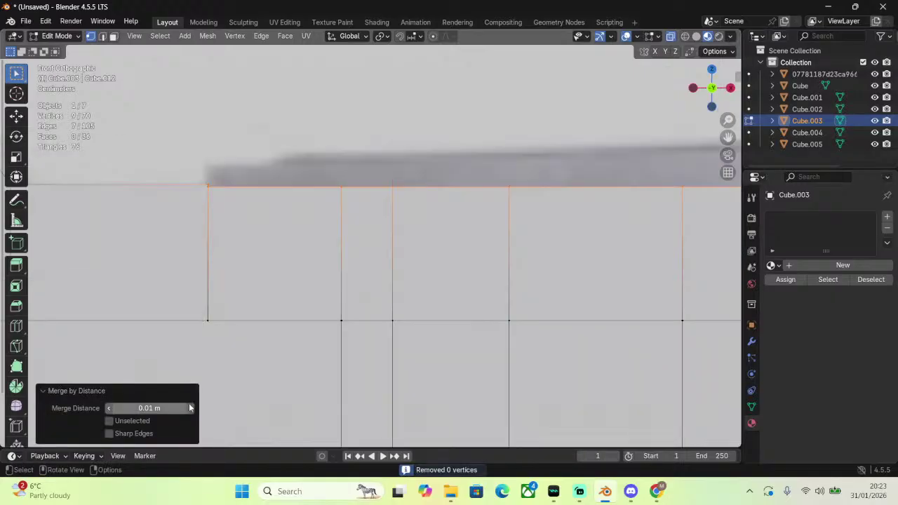
click(207, 187)
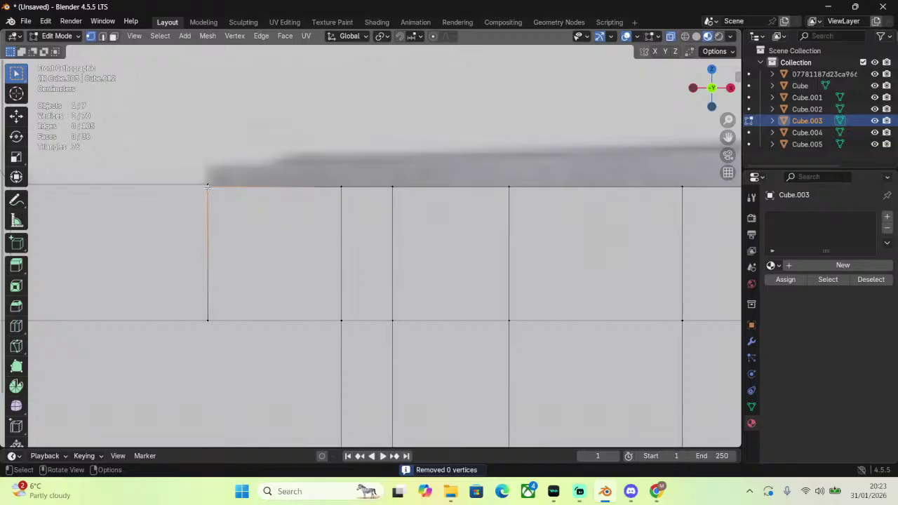
scroll(387, 188, down, 3)
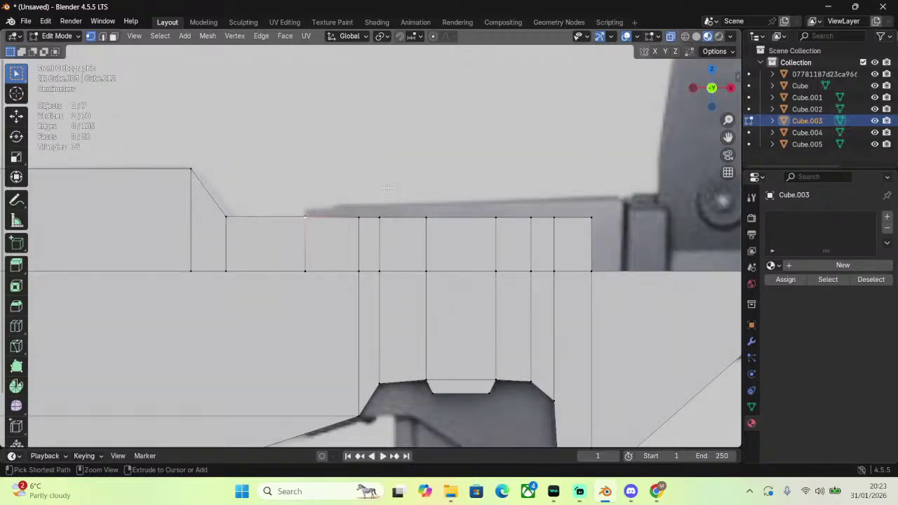
Raise the extruded top edges about 0.0006 m along Z to align with the low segment's top edge.
ctrl+click(344, 176)
scroll(343, 176, up, 3)
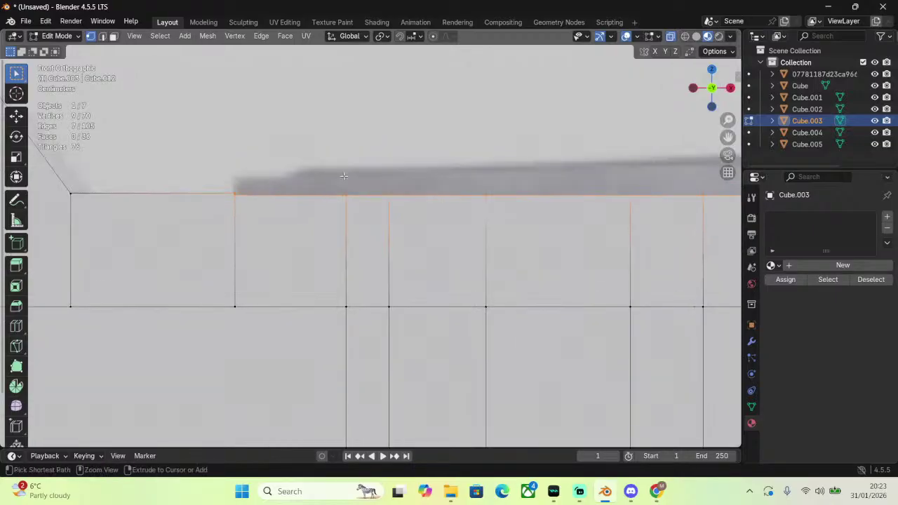
scroll(307, 167, up, 2)
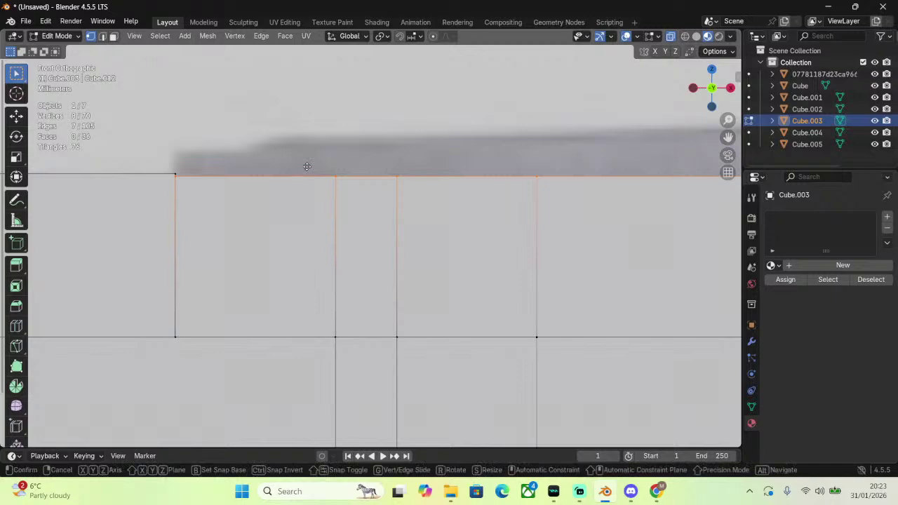
key(g)
key(z)
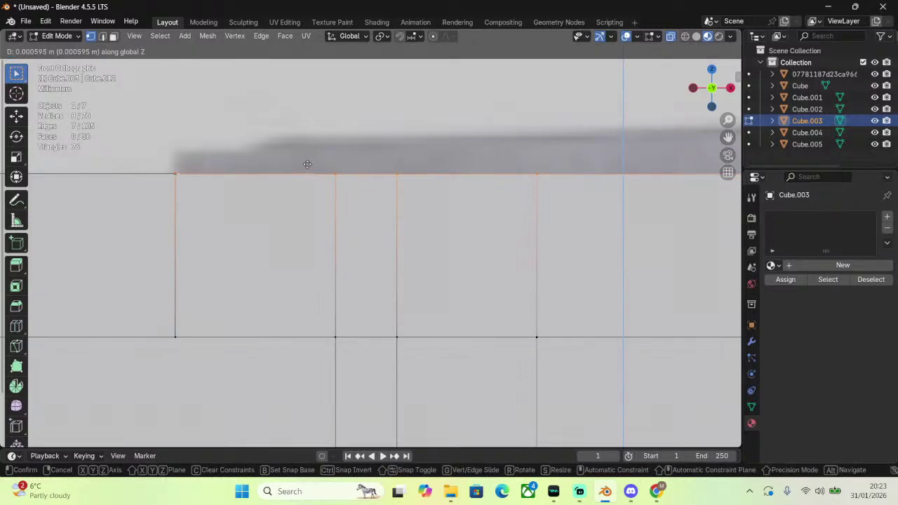
click(307, 164)
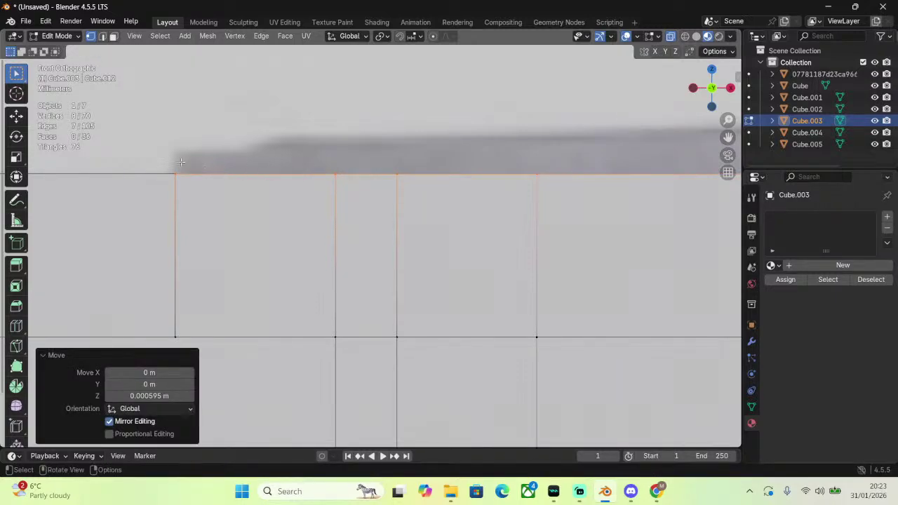
Merge the overlapping vertices at the cover segment's rear top corner by distance at 0.01 m.
drag(166, 165, 190, 173)
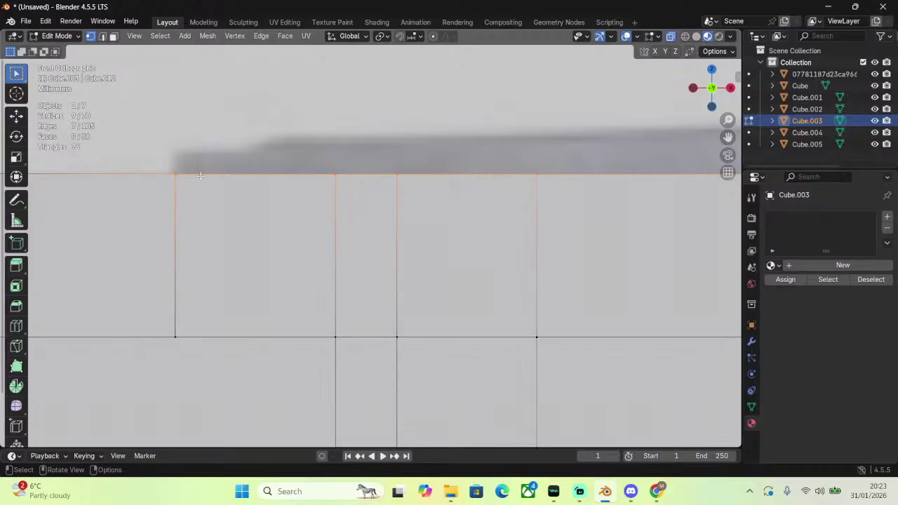
key(m)
click(200, 177)
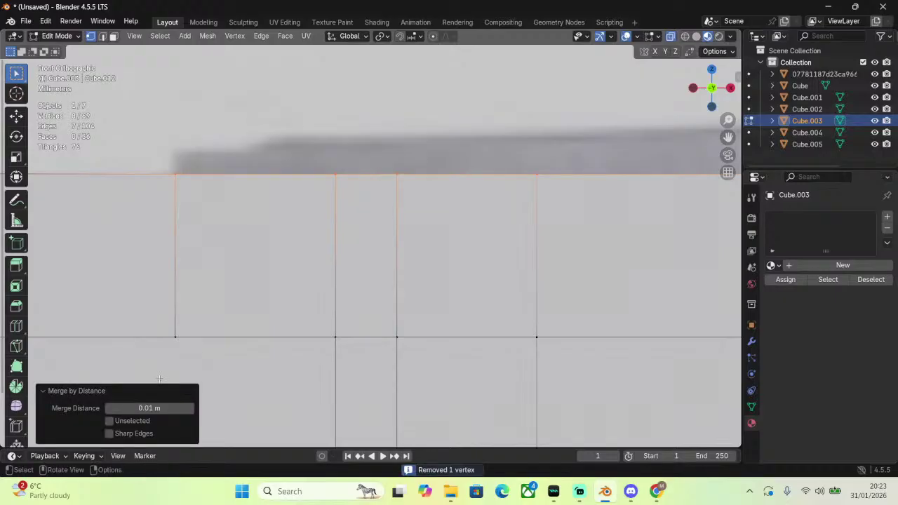
scroll(146, 169, up, 2)
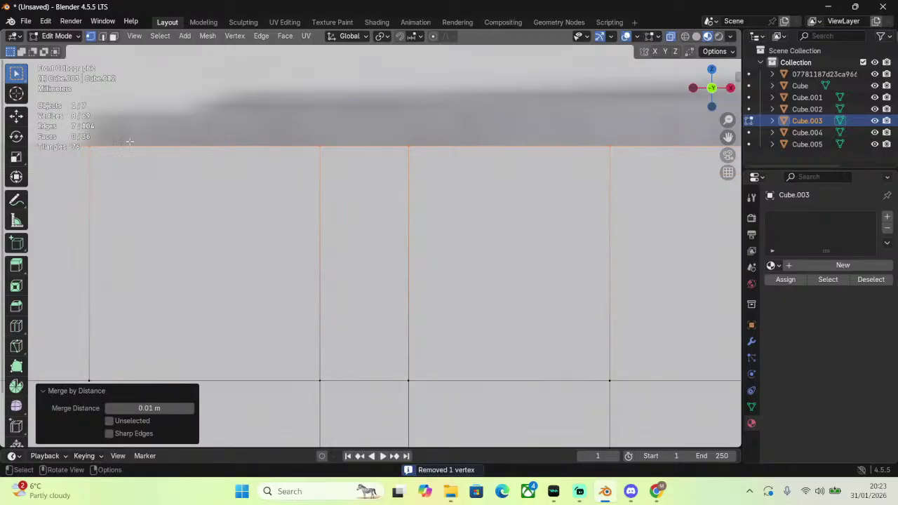
Dissolve the intermediate vertices along the cover segment's top edge to leave one continuous face.
drag(728, 137, 254, 208)
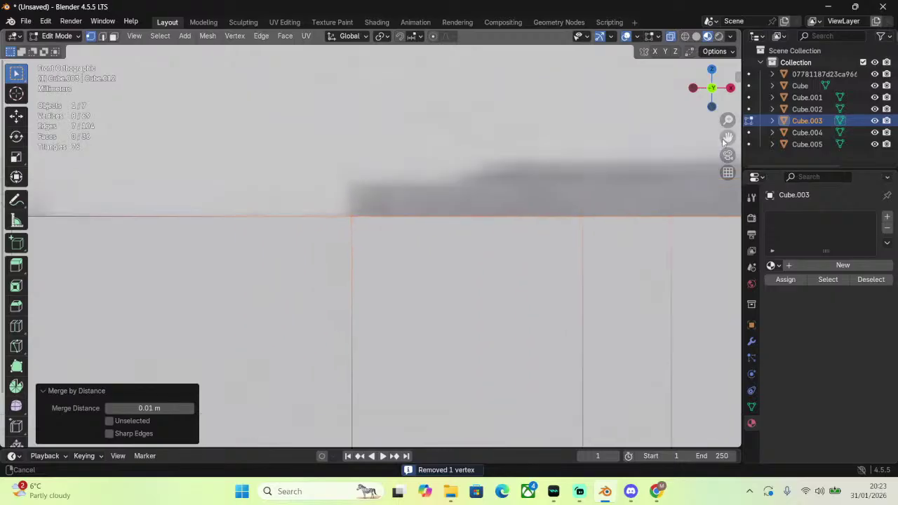
scroll(387, 129, up, 6)
scroll(387, 129, down, 8)
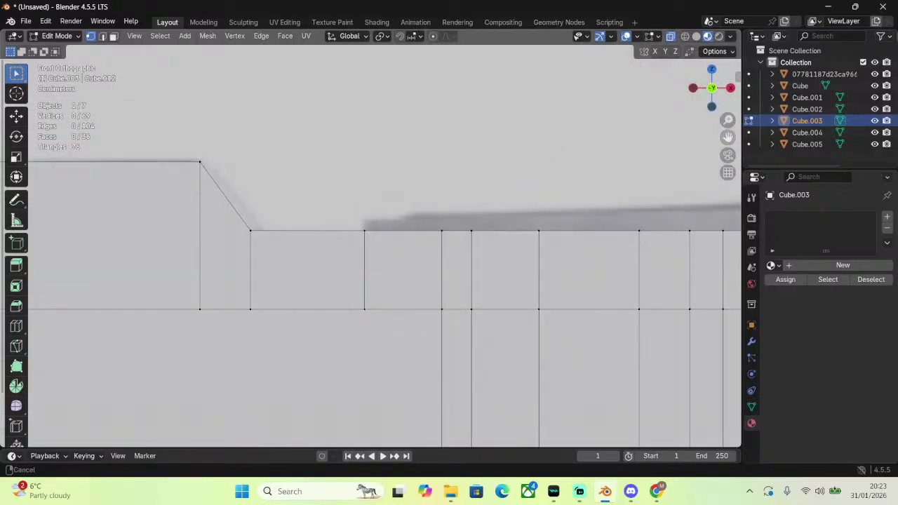
drag(727, 137, 331, 223)
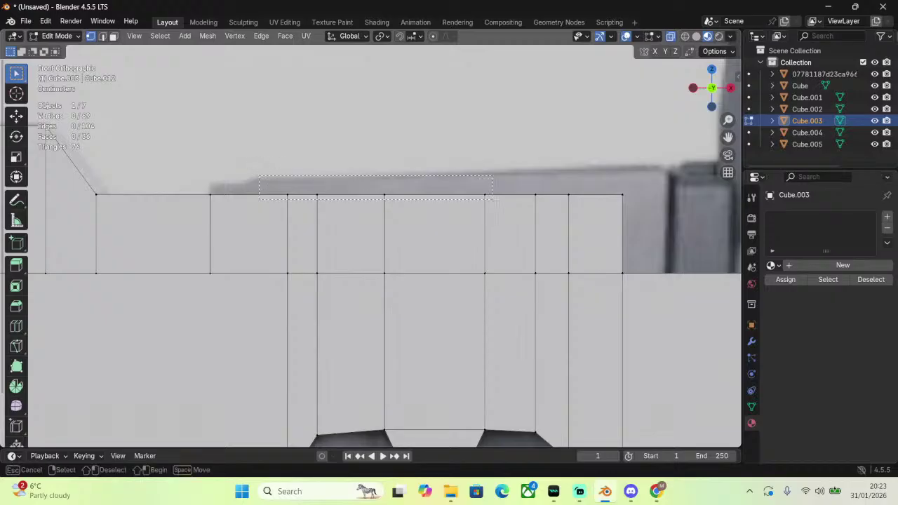
drag(259, 175, 590, 211)
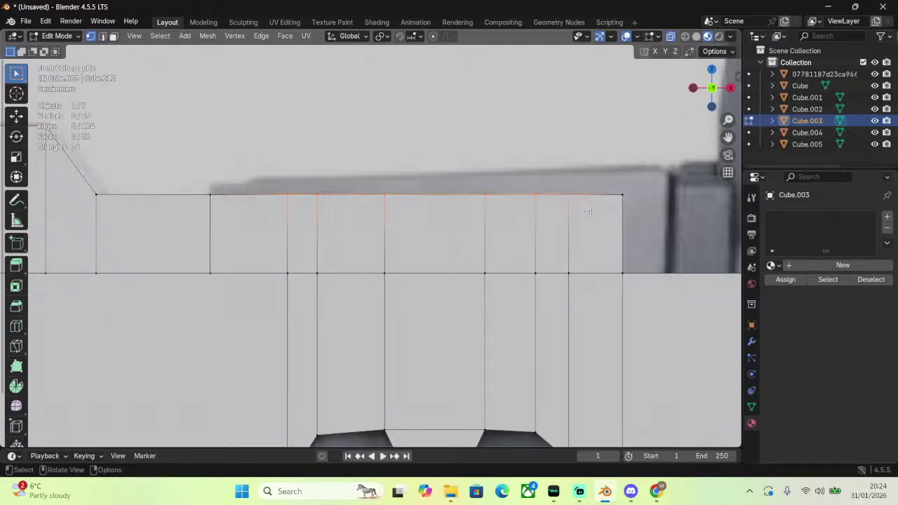
right_click(480, 209)
click(449, 287)
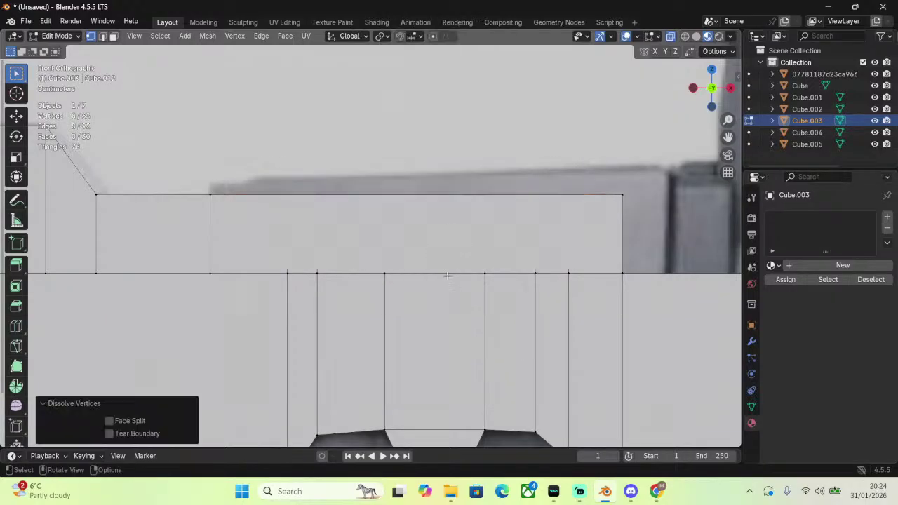
Try moving the cover face freely in perspective to test its attachment, undo the move, and return to the front view.
click(113, 36)
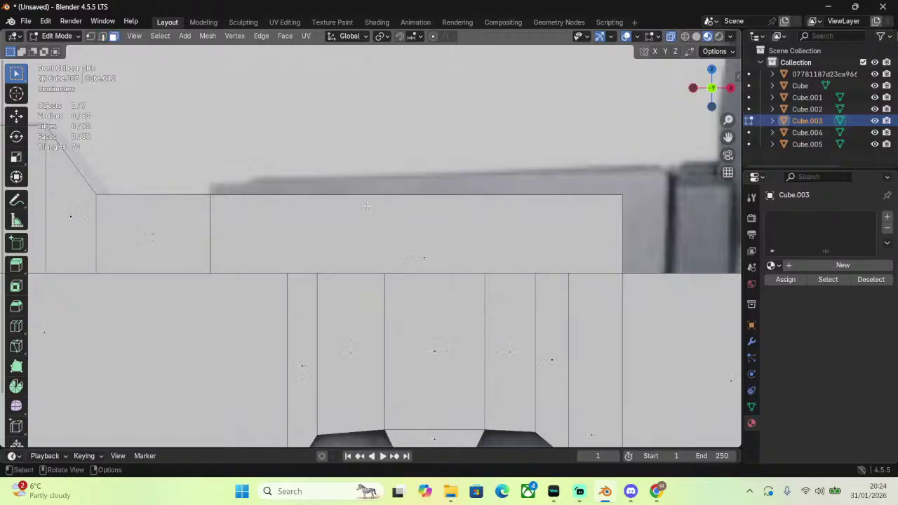
click(420, 257)
middle_drag(421, 257, 420, 204)
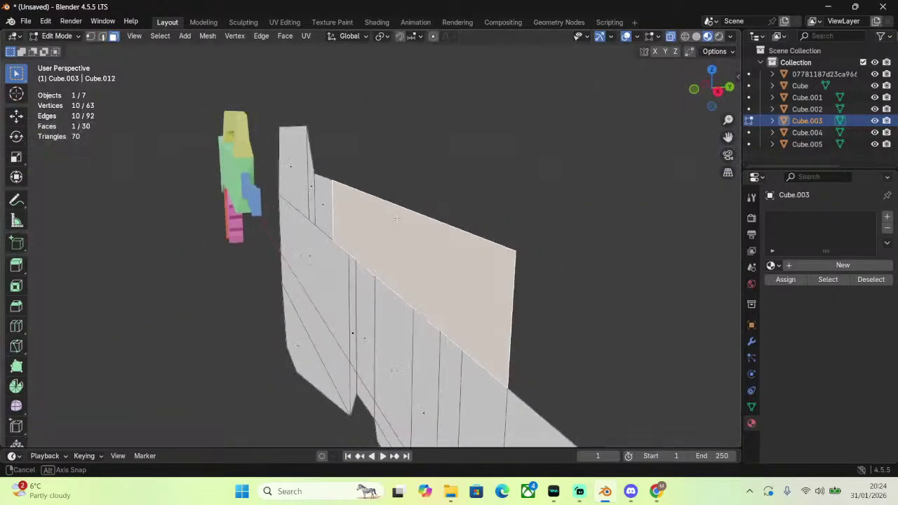
key(g)
click(474, 181)
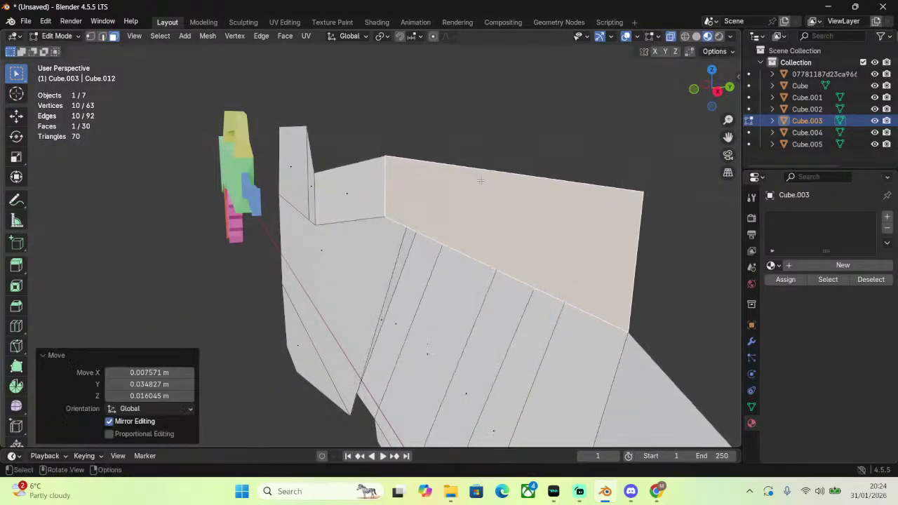
key(ctrl+z)
click(694, 91)
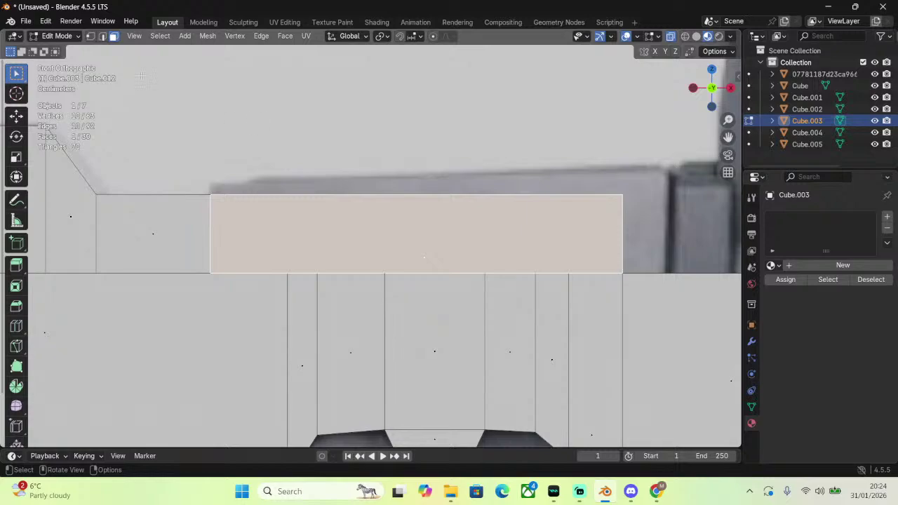
Try raising the cover face's top edge along Z, undo it, and extrude that edge upward 0.0074 m instead.
key(2)
click(282, 194)
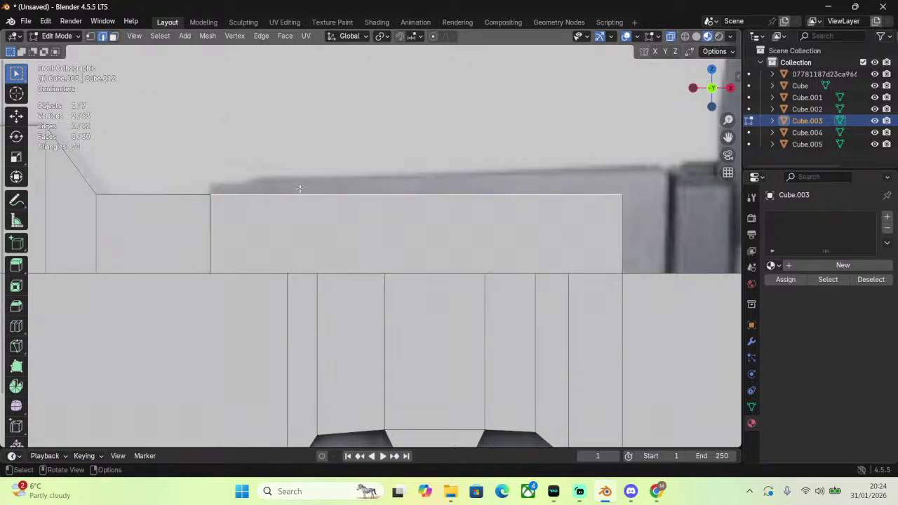
key(g)
key(z)
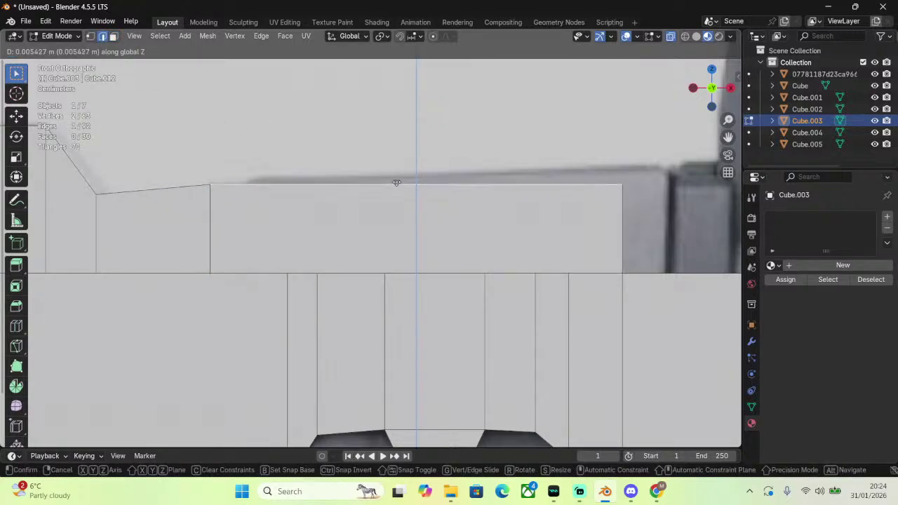
click(396, 181)
key(ctrl+z)
key(e)
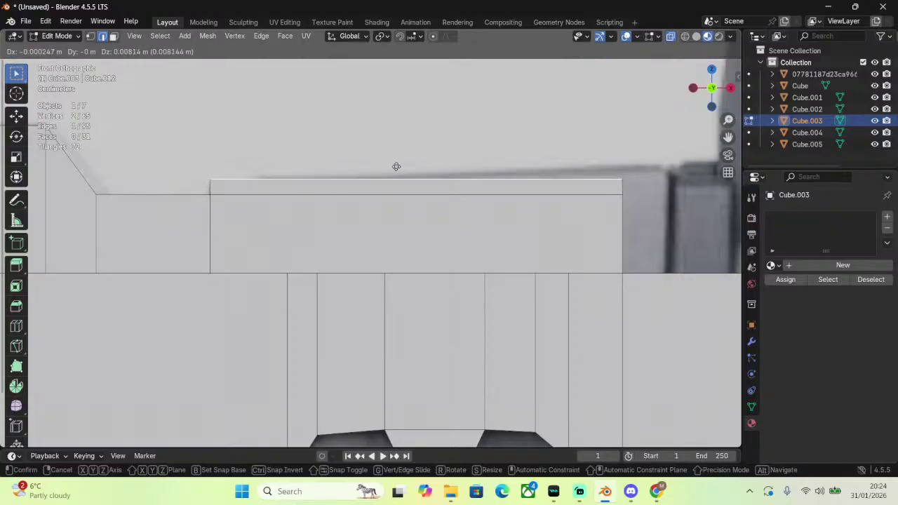
key(z)
click(396, 168)
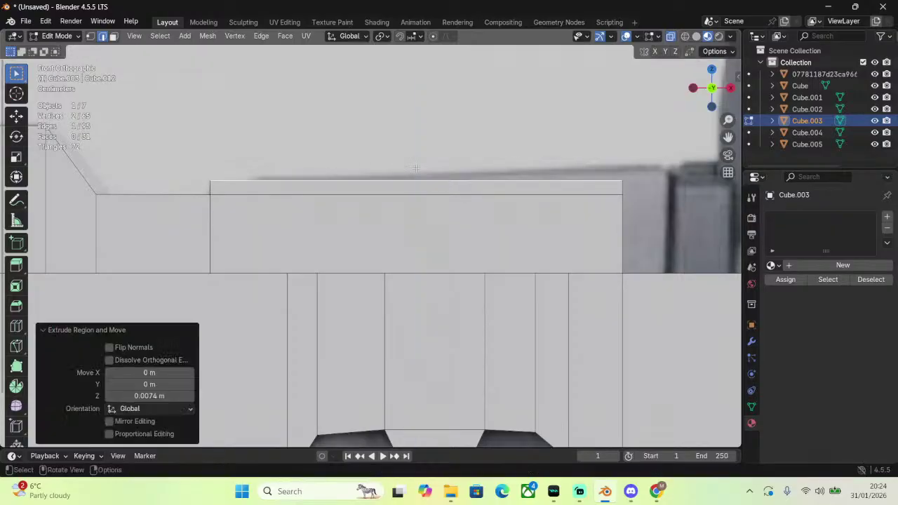
drag(729, 137, 489, 134)
scroll(485, 181, down, 4)
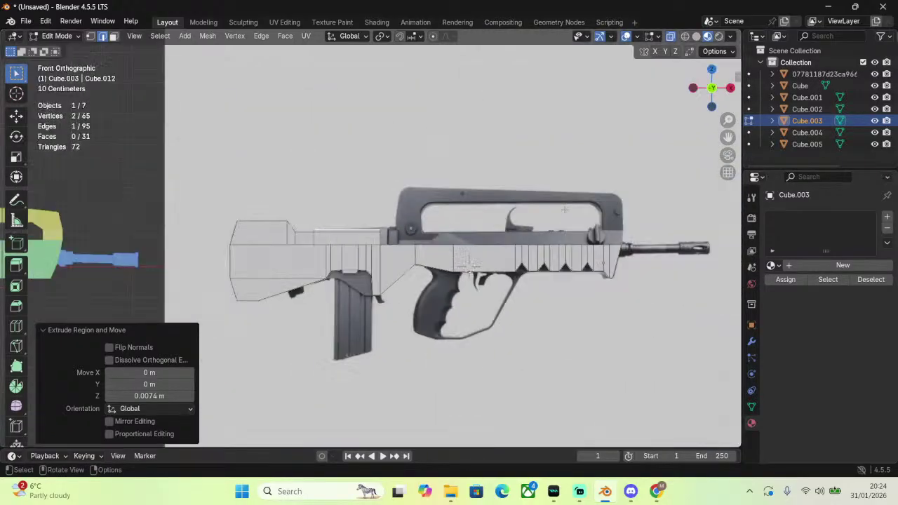
scroll(486, 181, up, 3)
scroll(485, 181, up, 2)
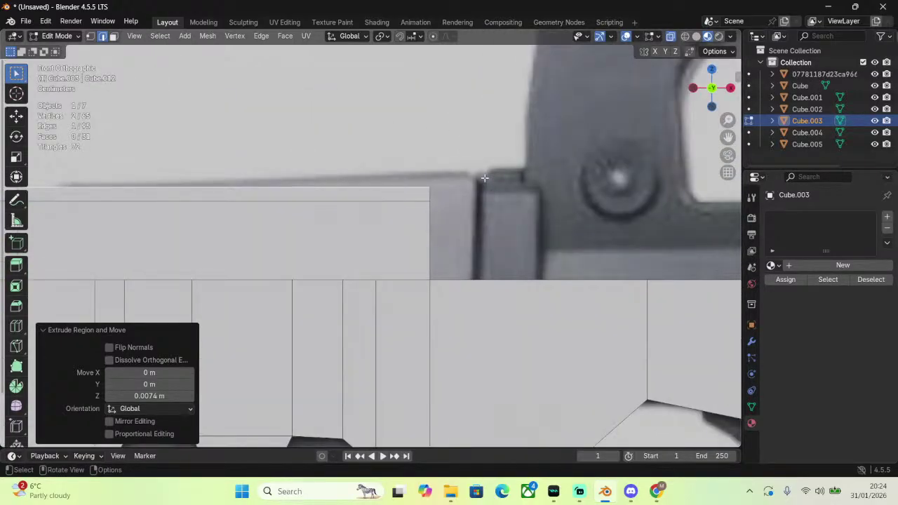
scroll(501, 216, down, 2)
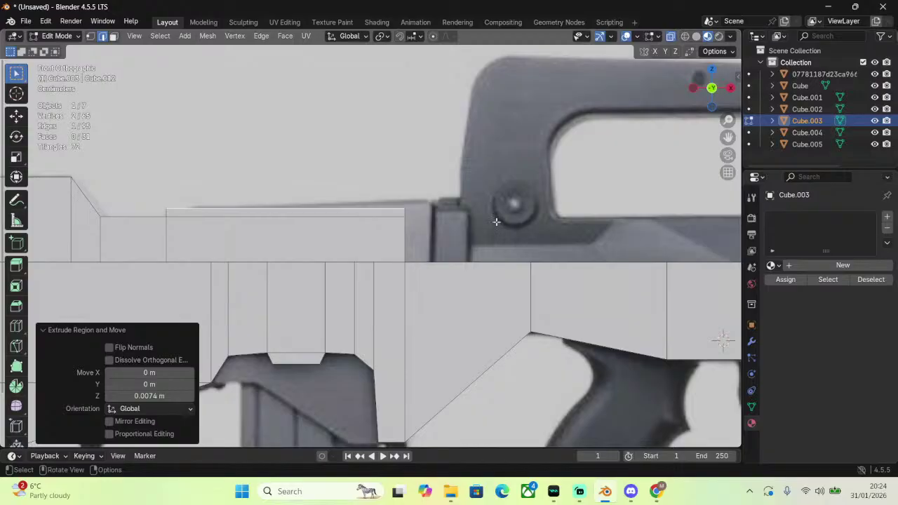
scroll(497, 220, down, 4)
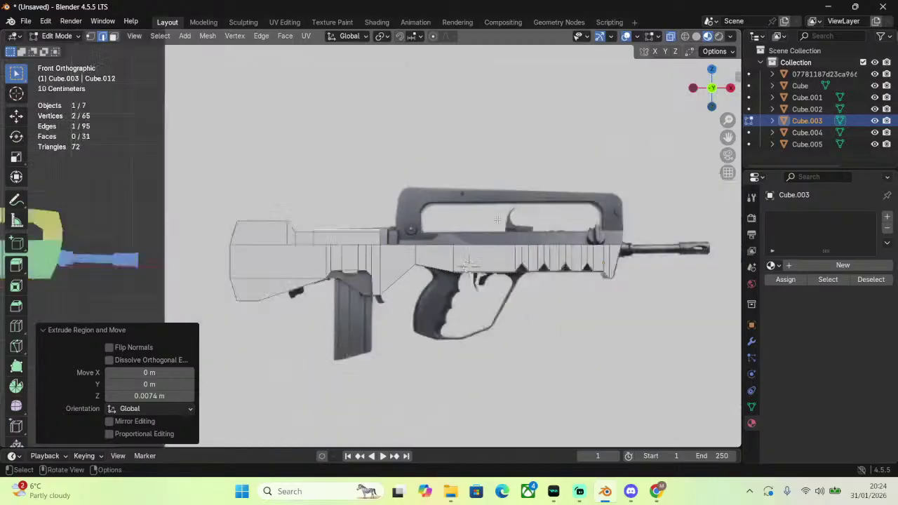
scroll(497, 220, up, 3)
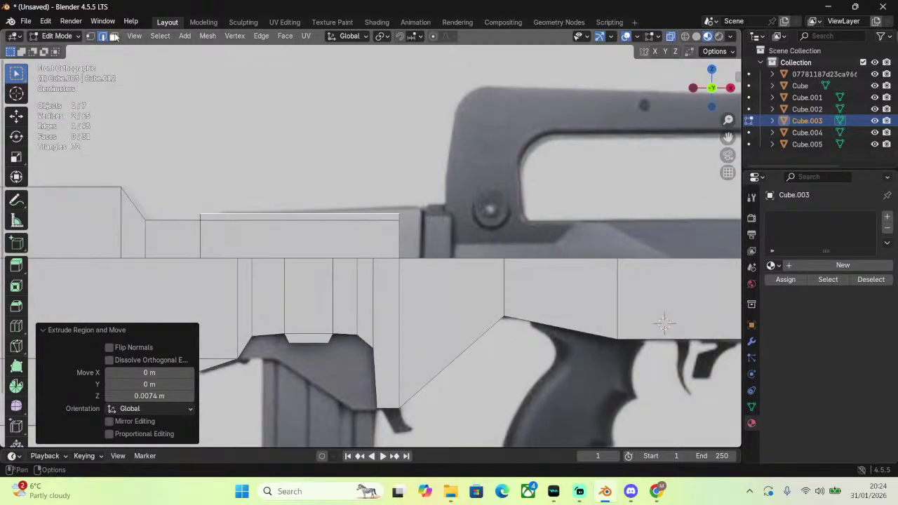
Try moving the rear body face freely in perspective to test its attachment, undo the moves, and return to the front view.
key(3)
click(139, 285)
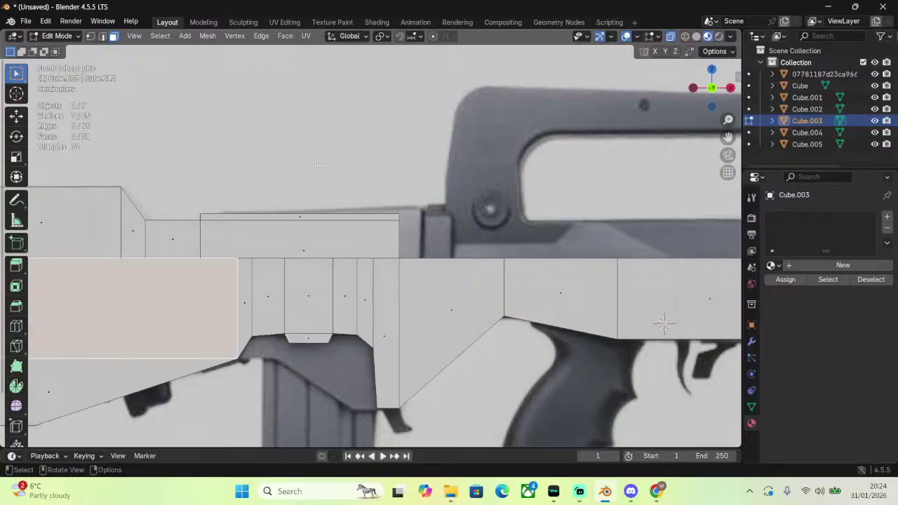
middle_drag(138, 285, 369, 176)
key(g)
click(353, 192)
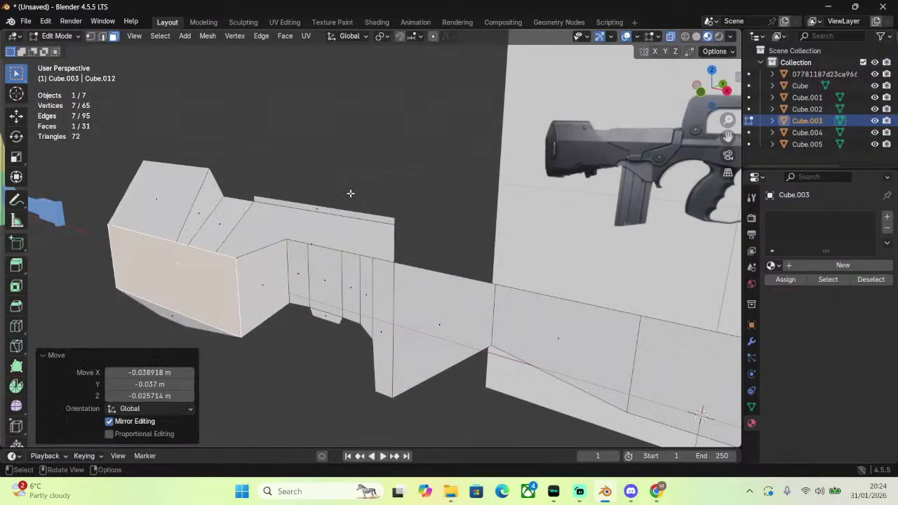
middle_drag(423, 182, 605, 131)
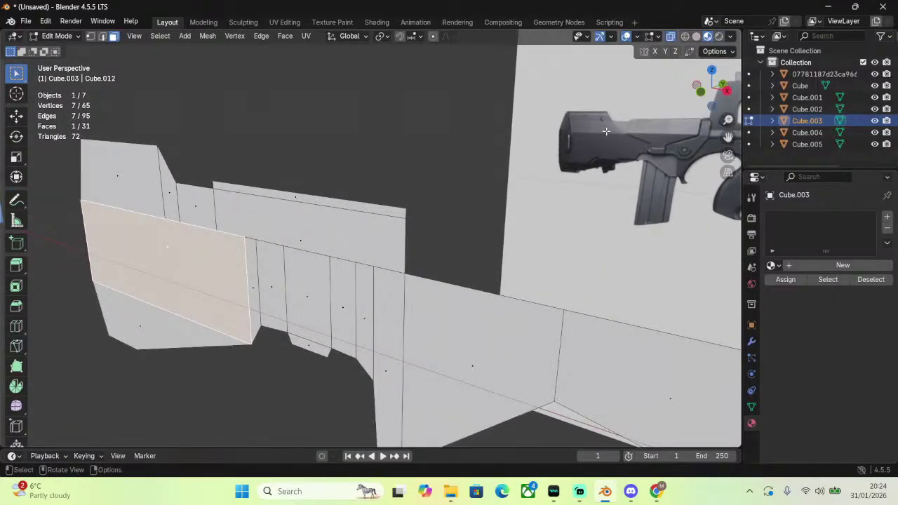
key(g)
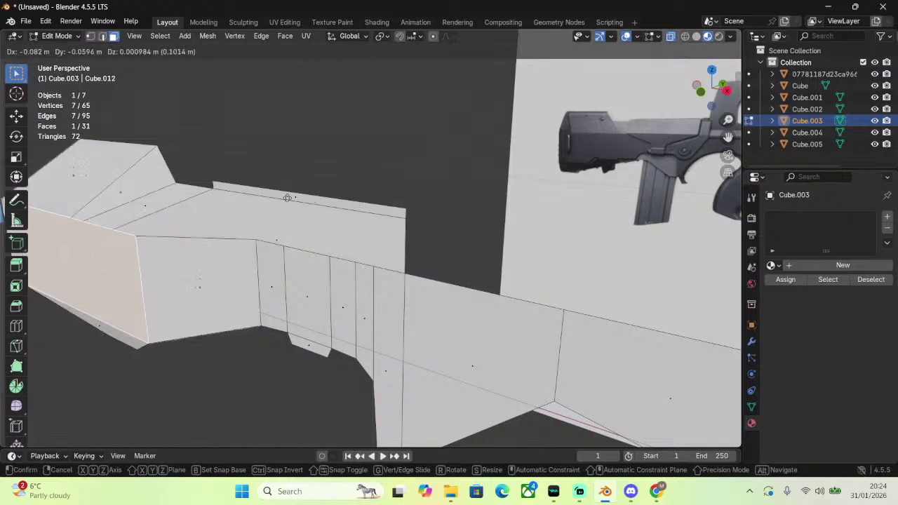
click(280, 202)
key(ctrl+z)
key(g)
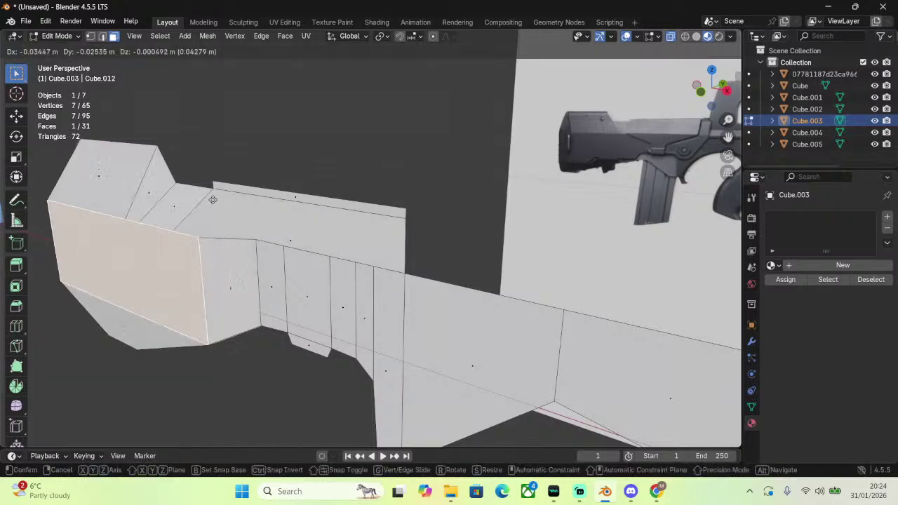
click(224, 211)
middle_drag(224, 211, 517, 179)
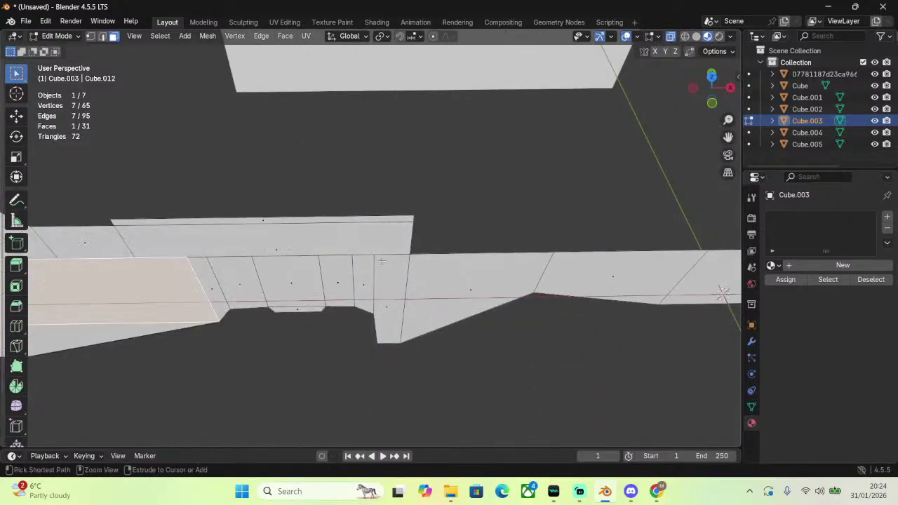
click(712, 103)
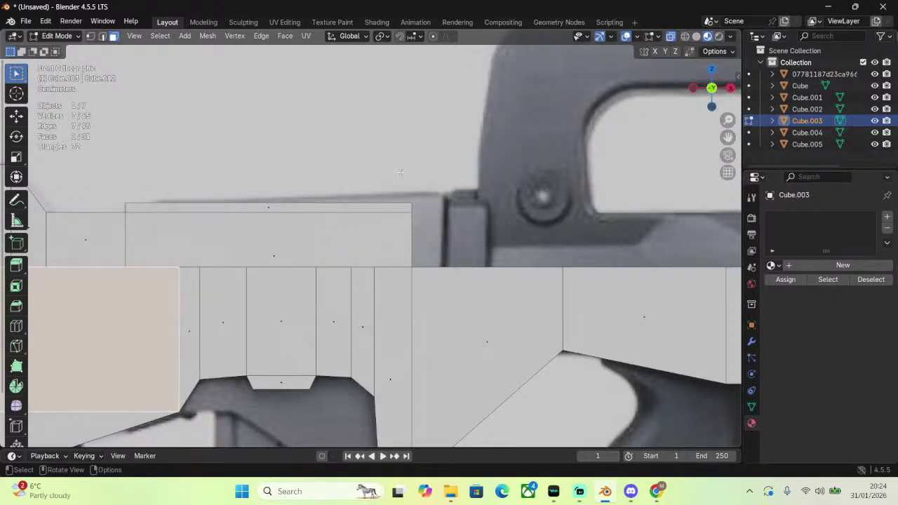
Raise the cover's front top corner vertex 0.008584 m along Z to follow the sloping edge in the reference.
scroll(322, 152, up, 1)
key(1)
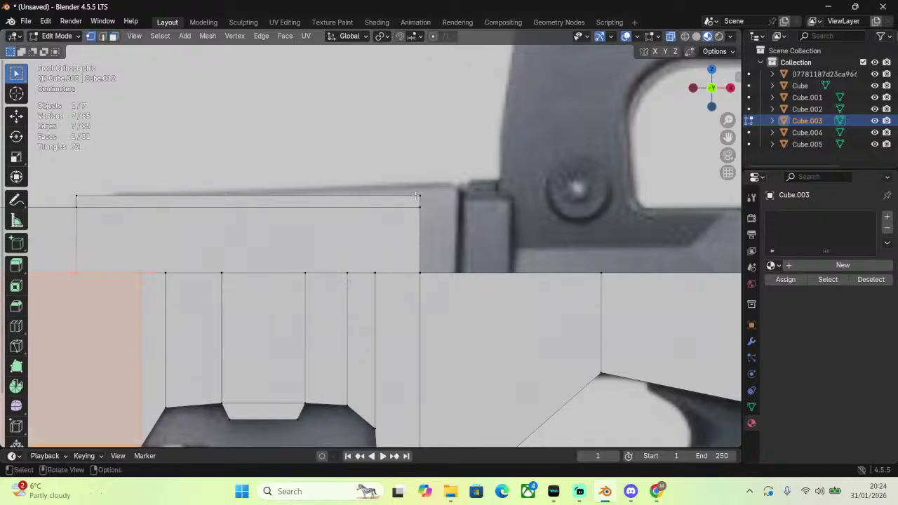
click(418, 197)
key(g)
key(z)
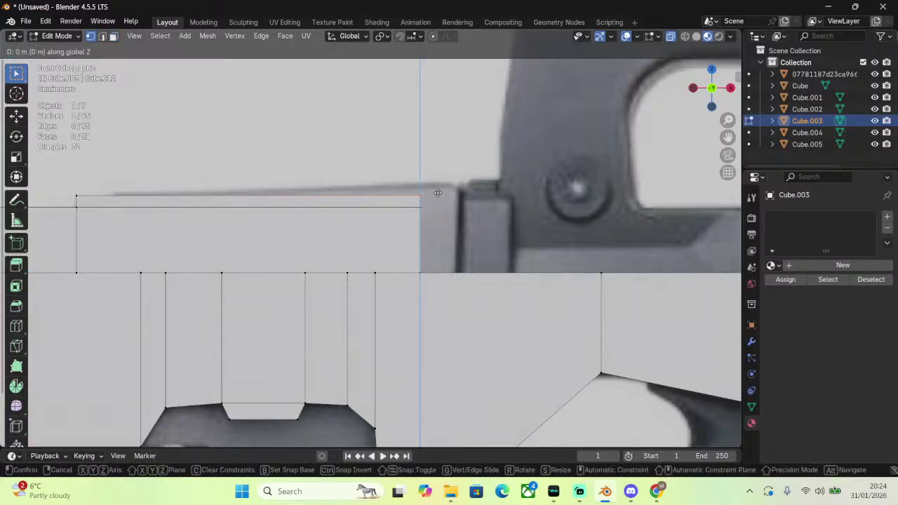
click(439, 185)
scroll(440, 184, down, 5)
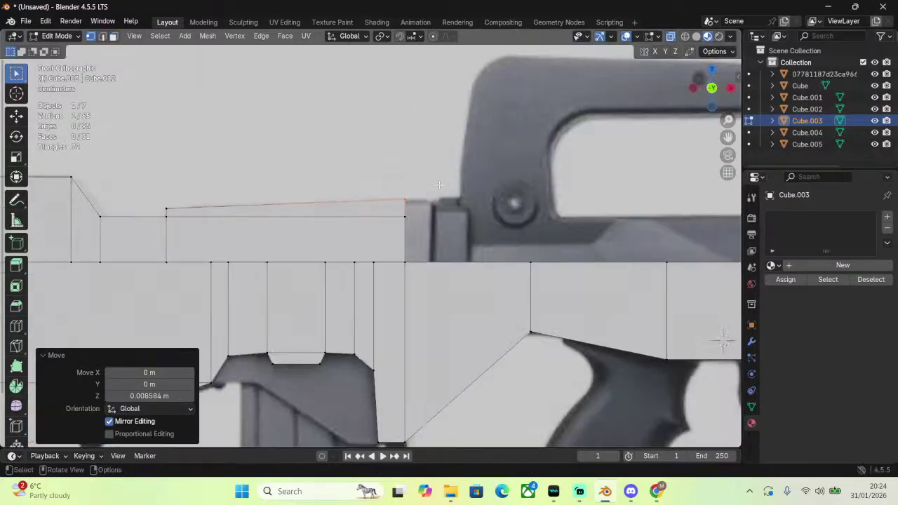
Add one vertical loop cut to the body section in front of the magazine well, slid to factor -0.569 at the dark seam.
scroll(519, 116, up, 7)
drag(526, 115, 438, 303)
scroll(569, 266, down, 4)
scroll(561, 264, up, 1)
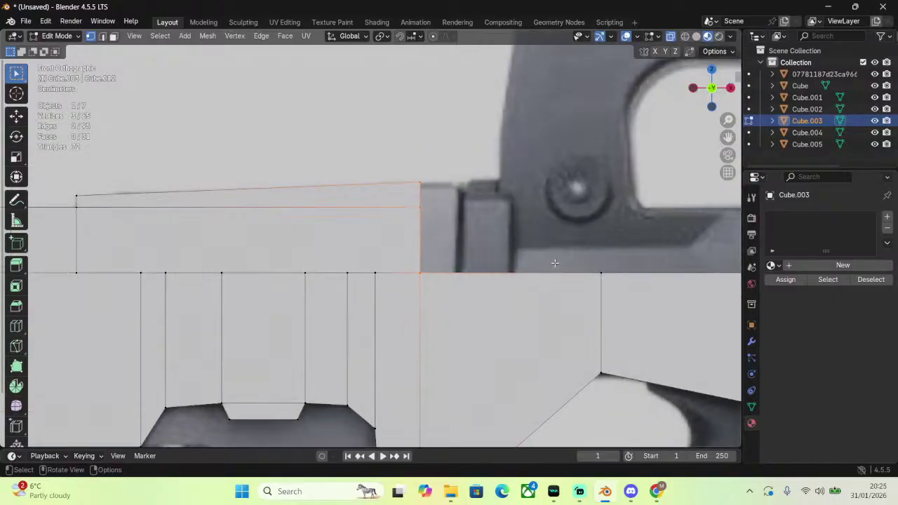
scroll(510, 308, down, 5)
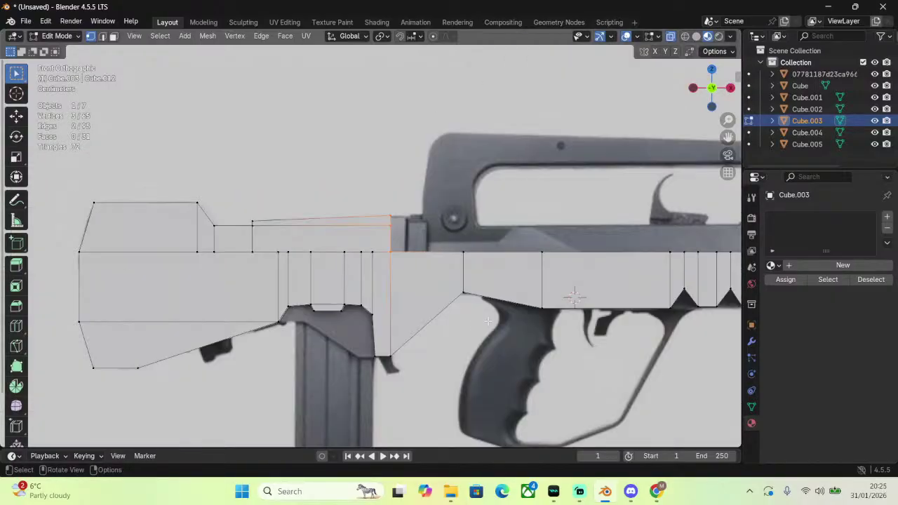
key(ctrl+r)
click(422, 318)
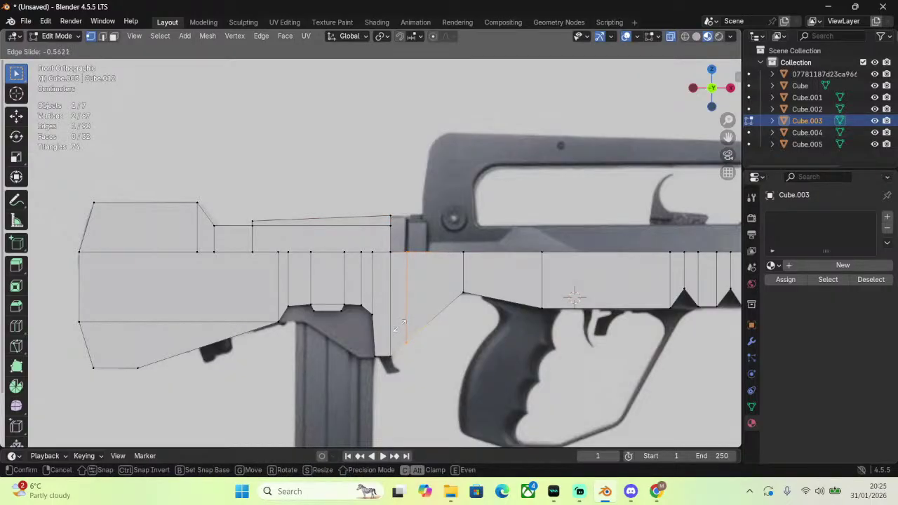
click(403, 325)
scroll(404, 325, up, 4)
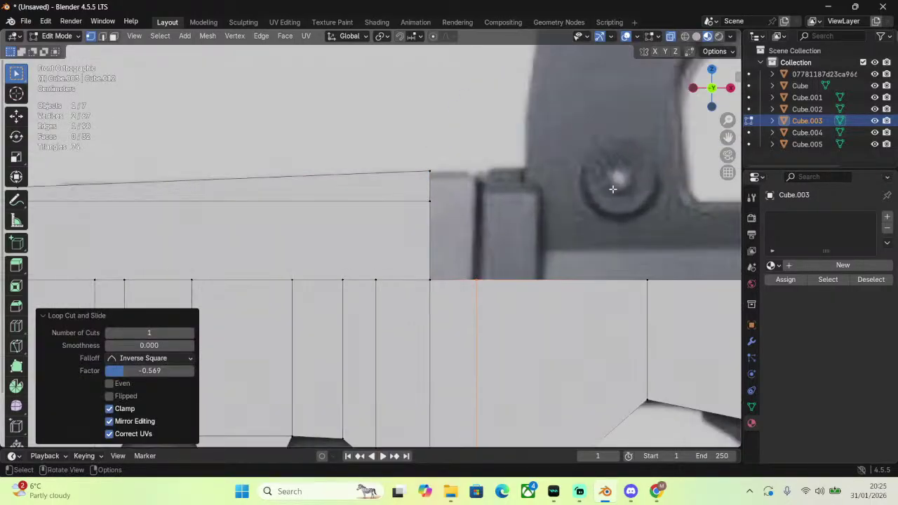
scroll(728, 137, up, 3)
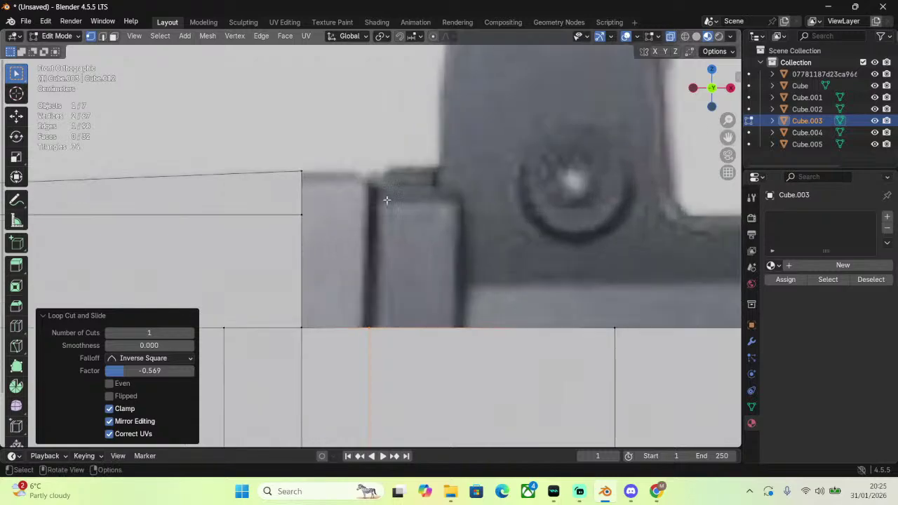
click(312, 223)
scroll(344, 231, down, 4)
scroll(611, 331, up, 3)
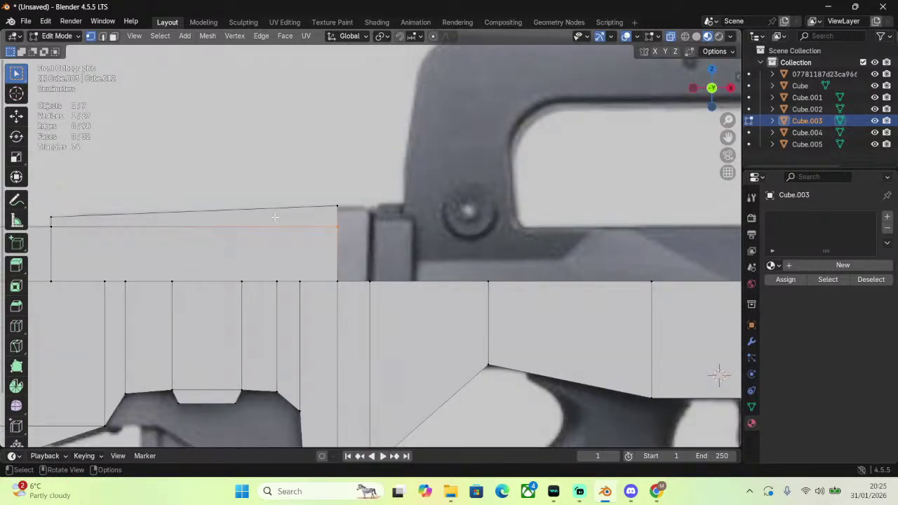
scroll(416, 221, up, 4)
drag(291, 149, 395, 344)
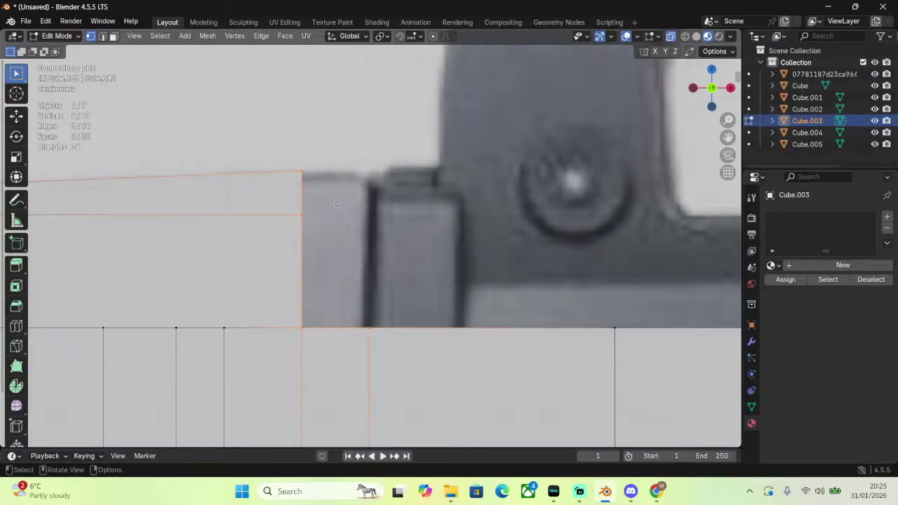
drag(288, 163, 339, 234)
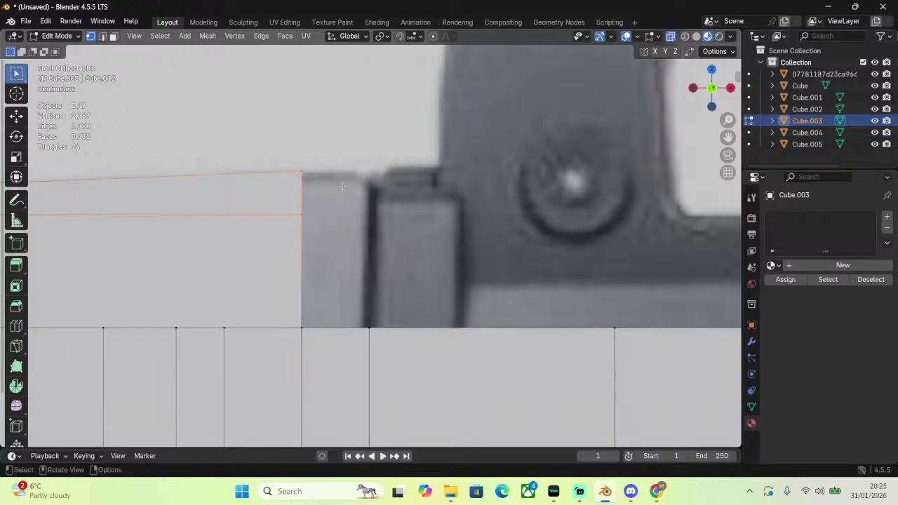
Try extruding the cover's front top corner vertex freely, undo it, and extrude it 0.025352 m along X instead.
click(298, 168)
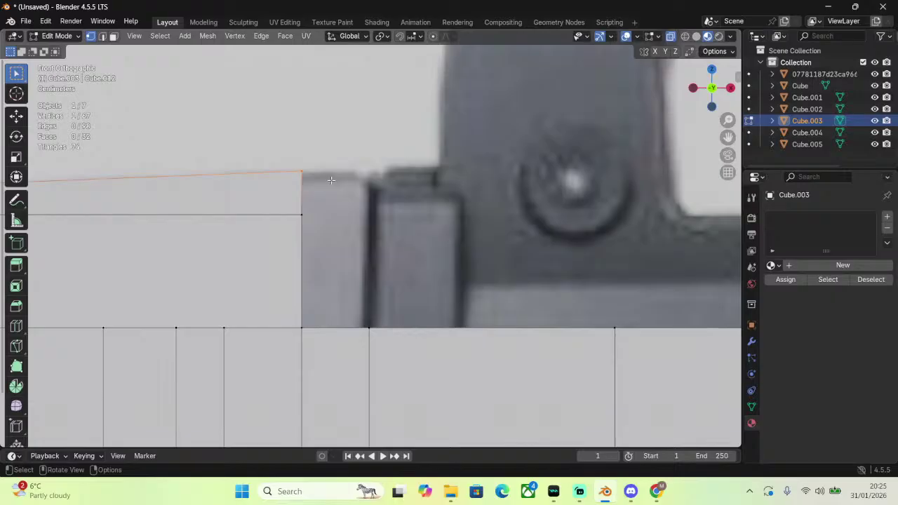
key(e)
click(339, 180)
key(e)
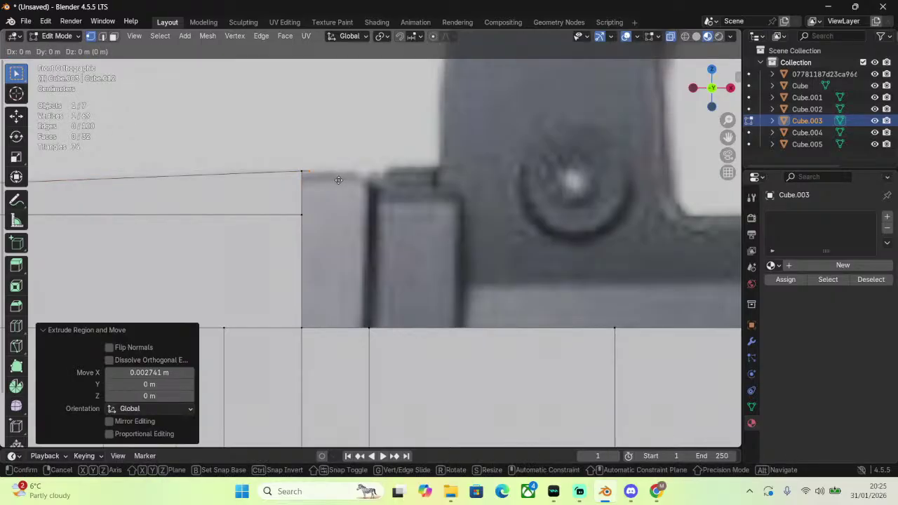
key(Escape)
key(ctrl+z)
key(ctrl+z)
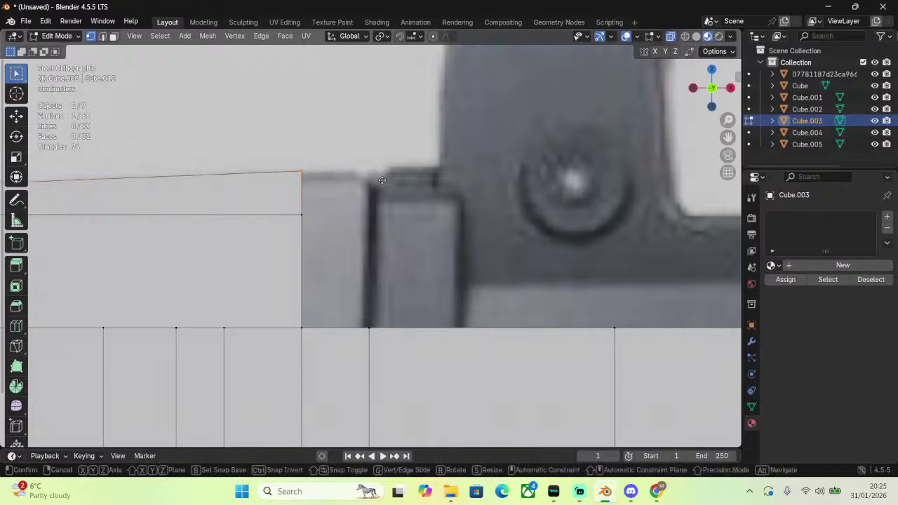
key(e)
key(x)
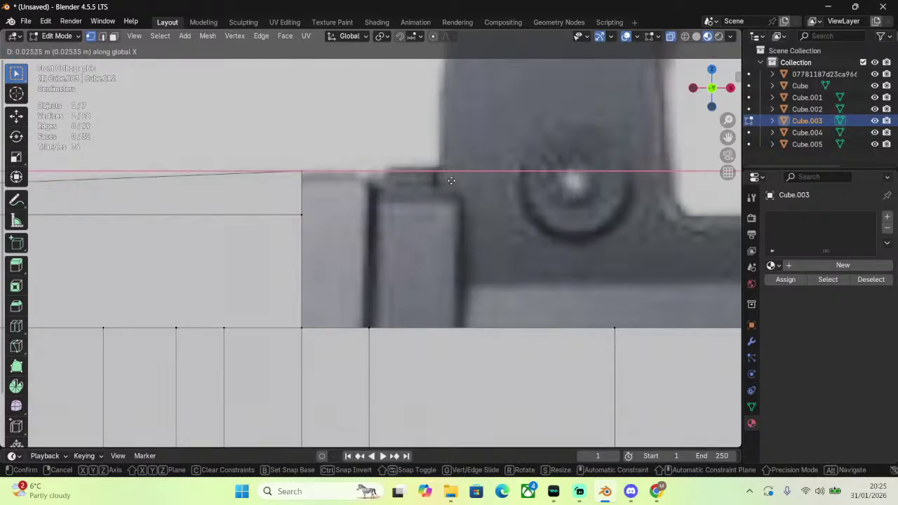
click(451, 180)
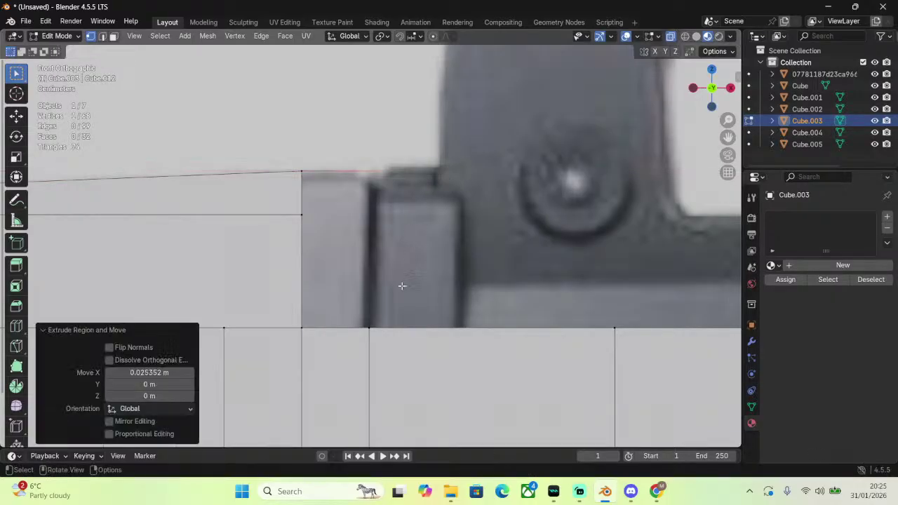
Extrude the body's top vertex at the new loop cut 0.057556 m upward along Z.
click(369, 328)
key(e)
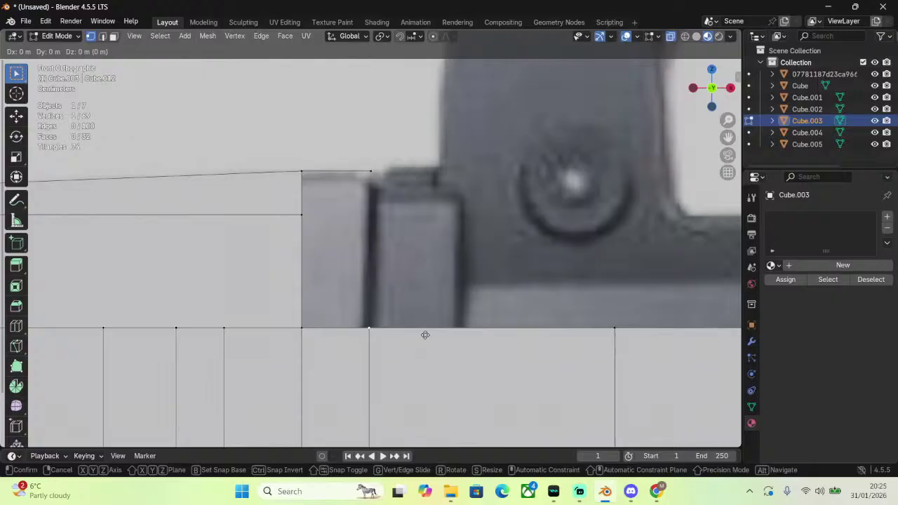
key(z)
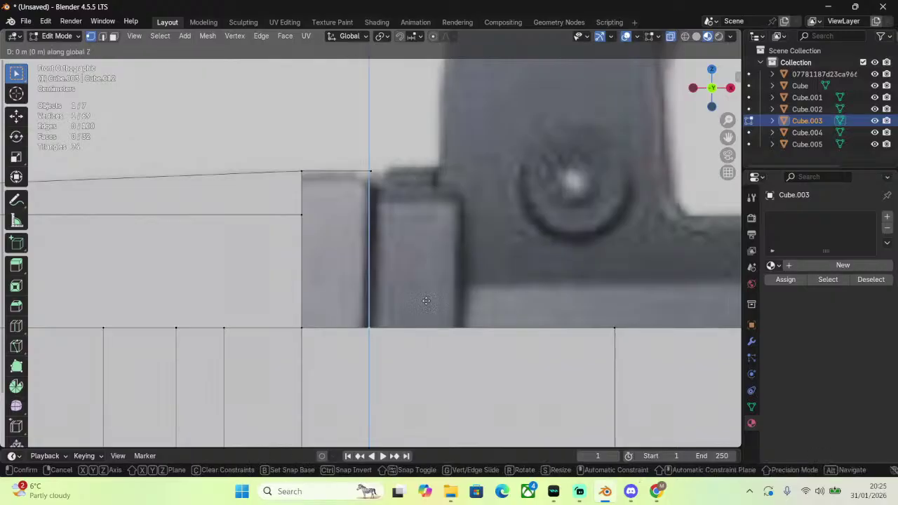
click(393, 176)
Lower the raised vertex about 0.00009 m along Z to line it up with the cover's extruded horizontal edge.
scroll(393, 177, up, 5)
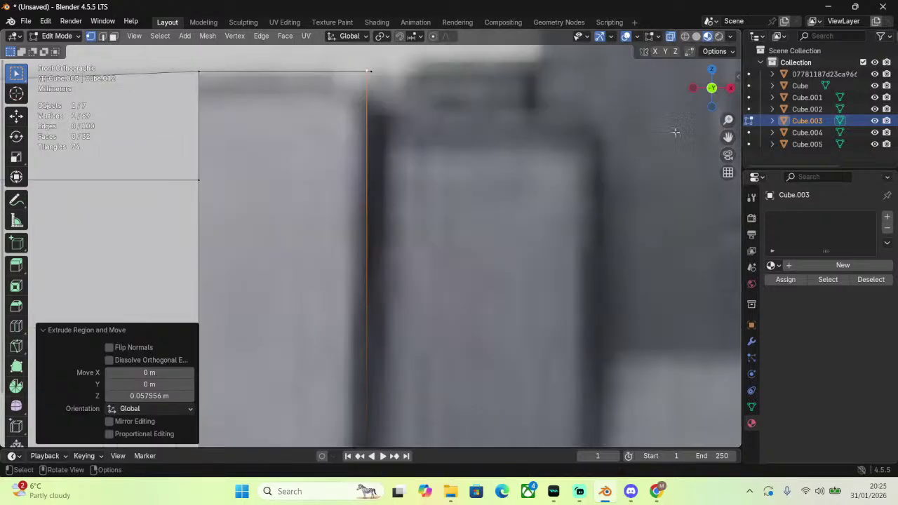
drag(728, 138, 567, 145)
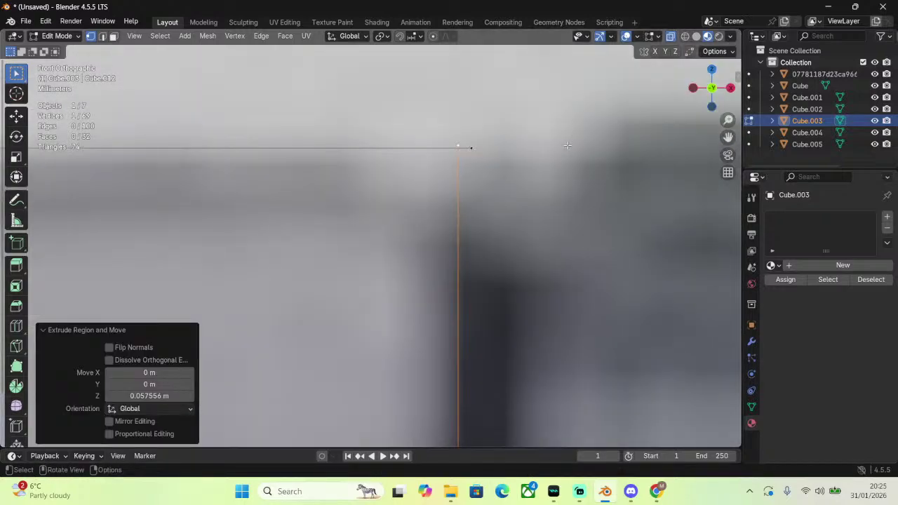
key(g)
key(z)
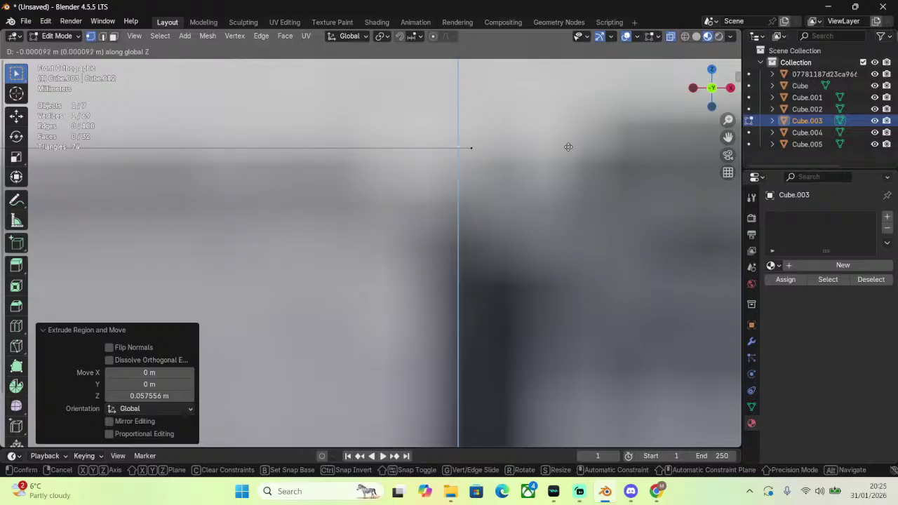
click(568, 147)
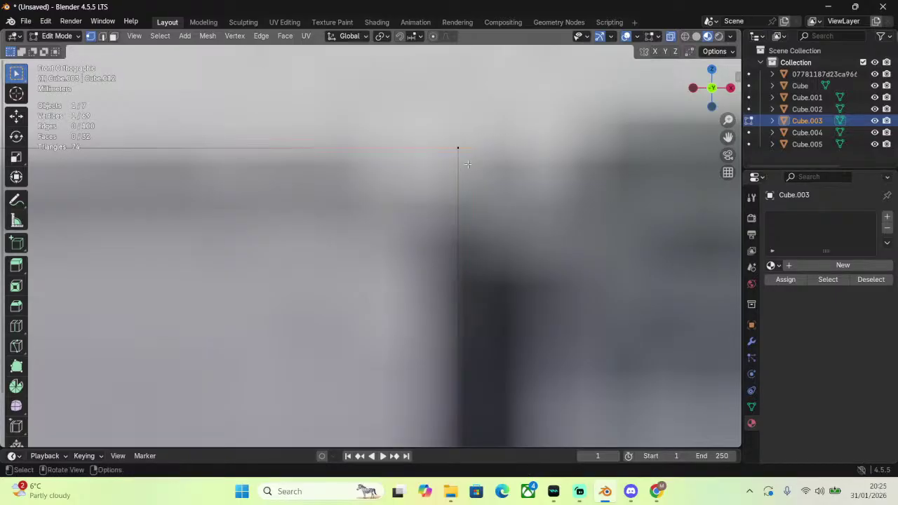
Delete the surplus end vertex of the cover's horizontal extrusion, keeping the vertical edge at the seam.
key(ctrl+v)
click(449, 249)
scroll(464, 214, down, 5)
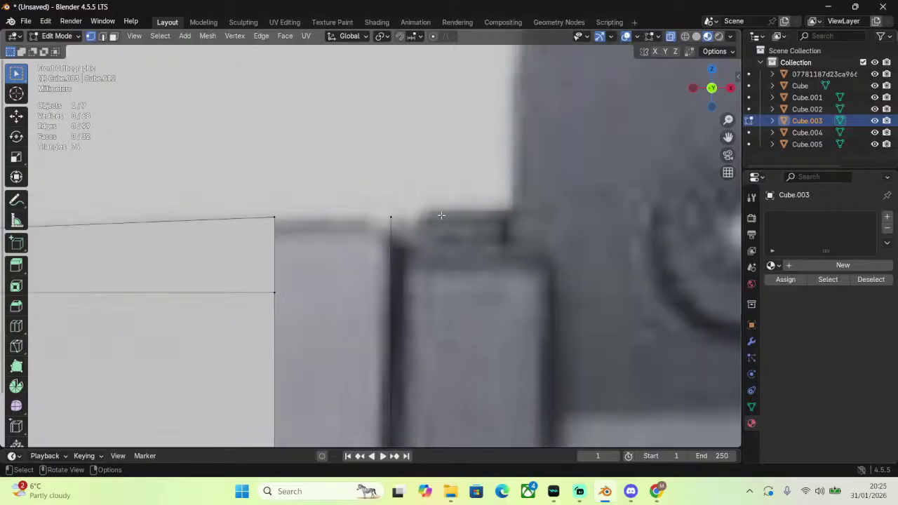
Fill a face between the cover's front edge and the vertical seam edge, including the cover's mid-height vertex among the five boundary vertices.
drag(729, 137, 746, 65)
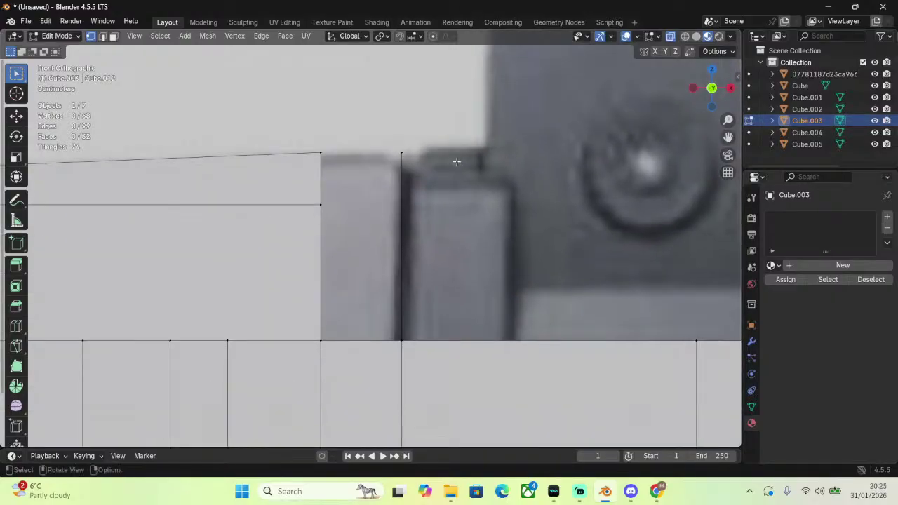
scroll(456, 162, up, 2)
scroll(442, 166, up, 1)
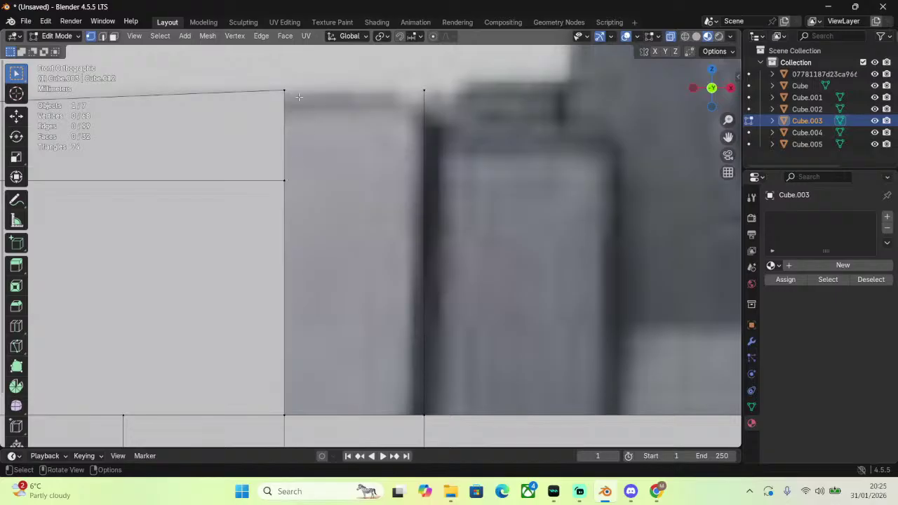
scroll(269, 74, down, 1)
drag(267, 77, 303, 114)
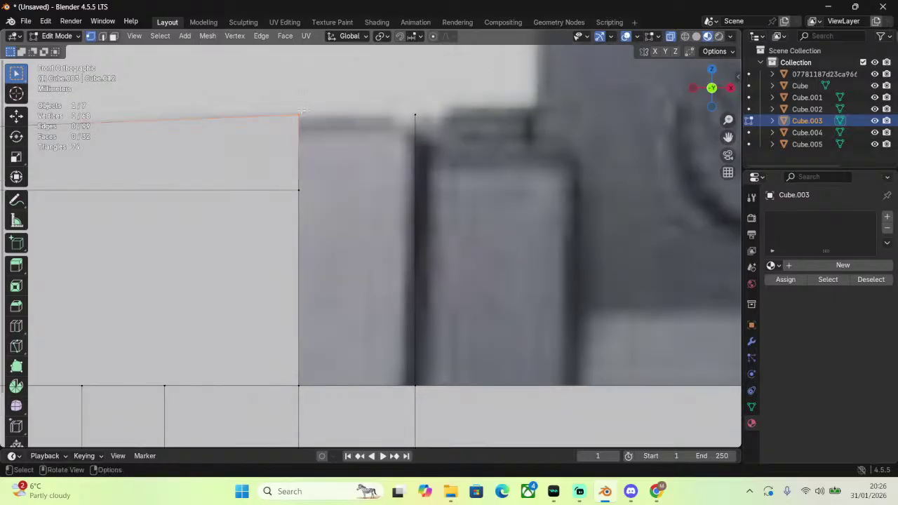
shift+click(414, 115)
shift+click(415, 385)
shift+click(298, 385)
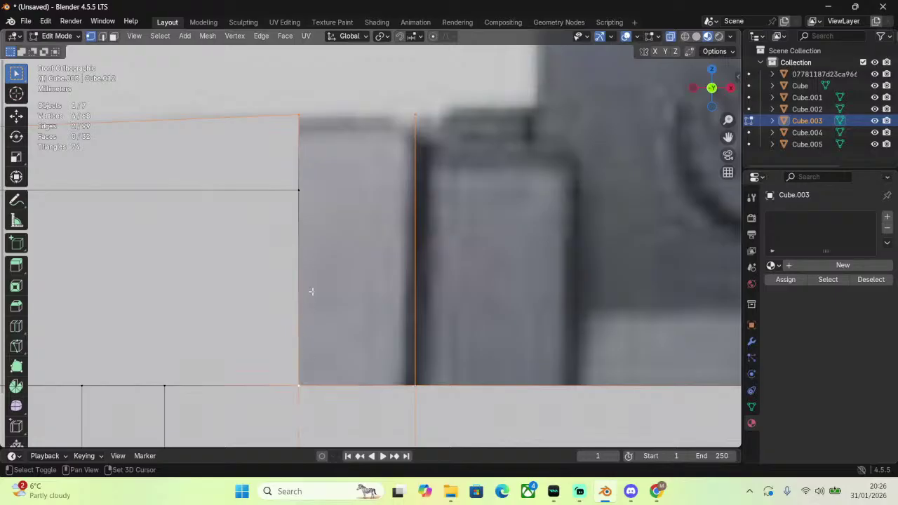
key(ctrl+v)
key(Escape)
shift+click(302, 191)
key(ctrl+v)
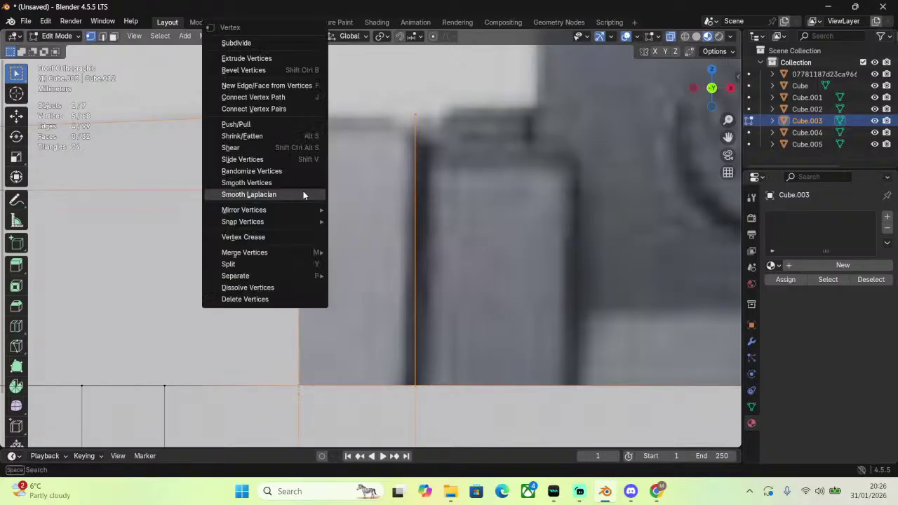
click(261, 85)
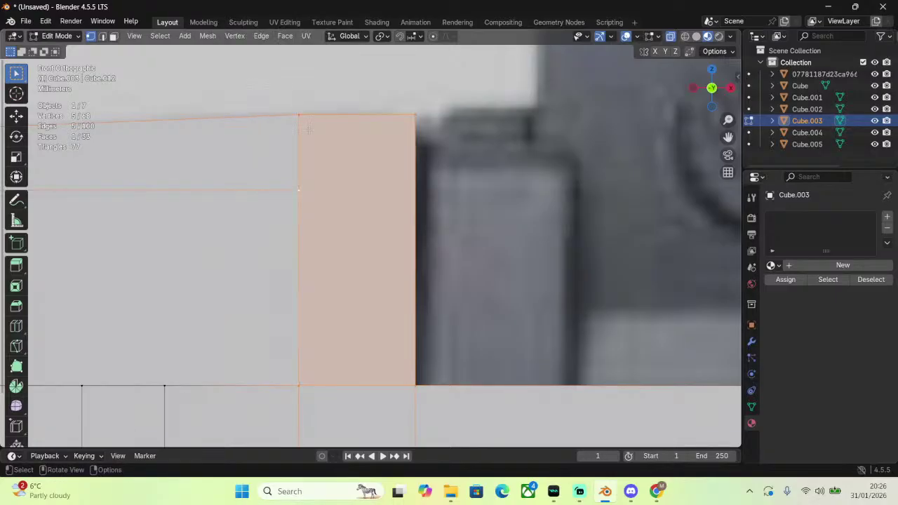
Knife-cut the new face horizontally along X from the cover's mid-height vertex to the face's front edge.
click(299, 187)
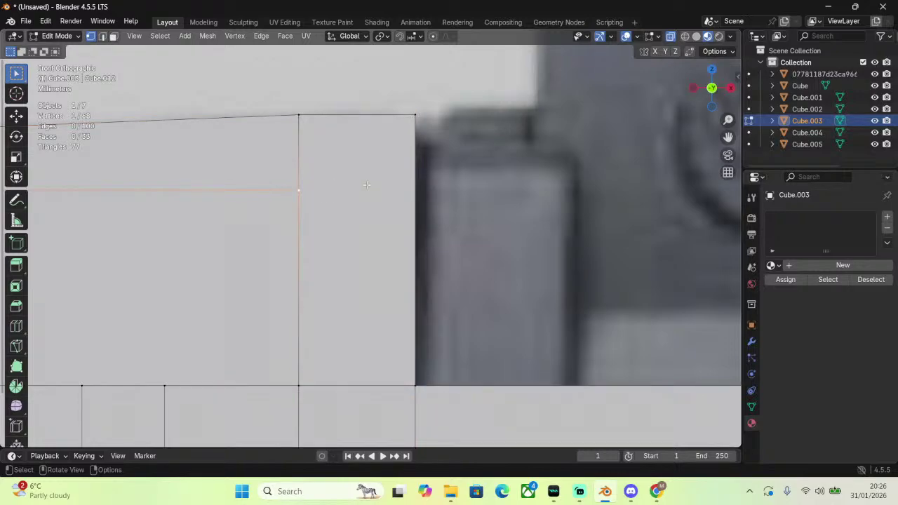
shift+click(387, 152)
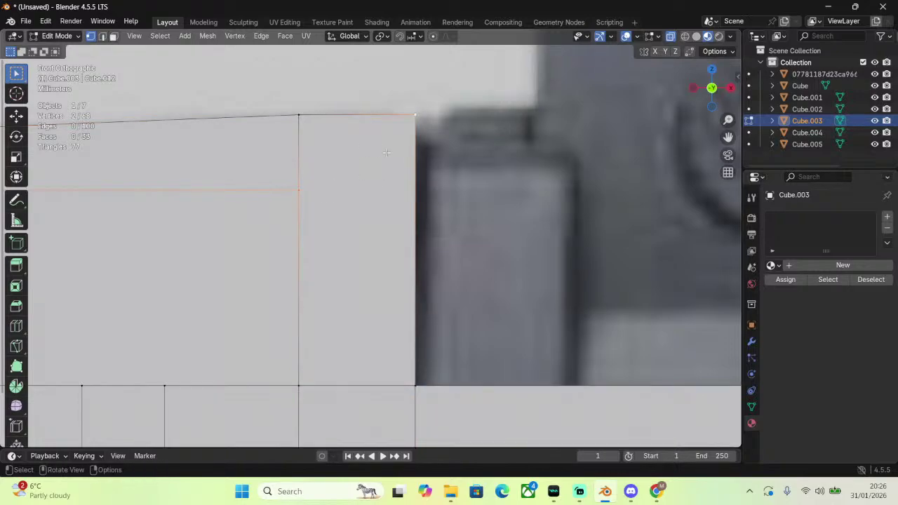
click(300, 188)
scroll(301, 186, up, 2)
key(k)
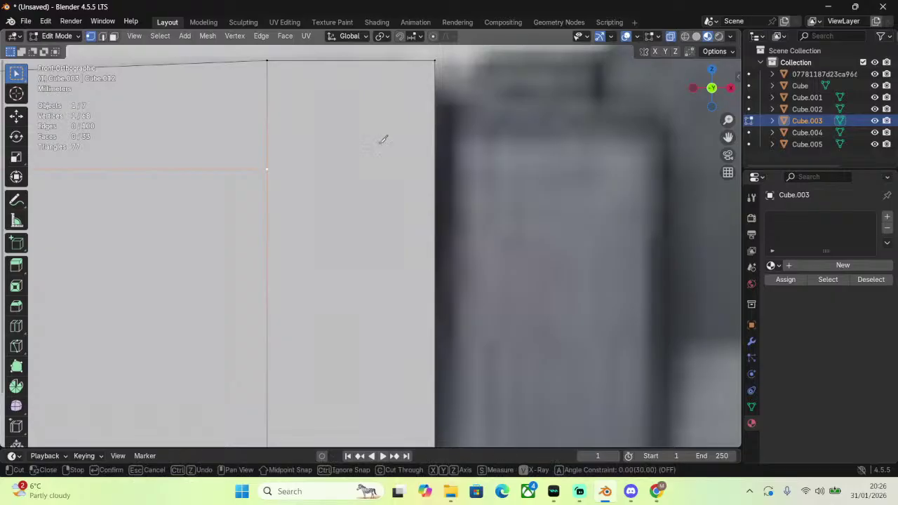
click(268, 169)
key(x)
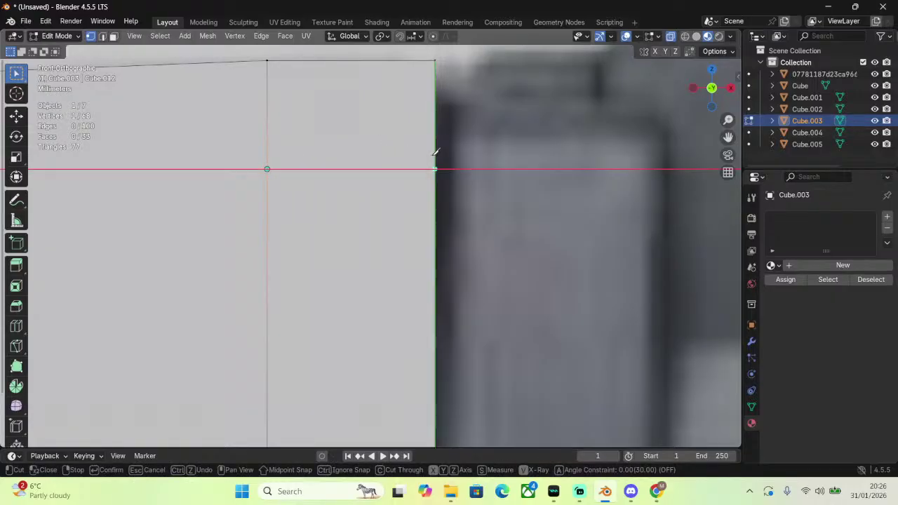
click(435, 152)
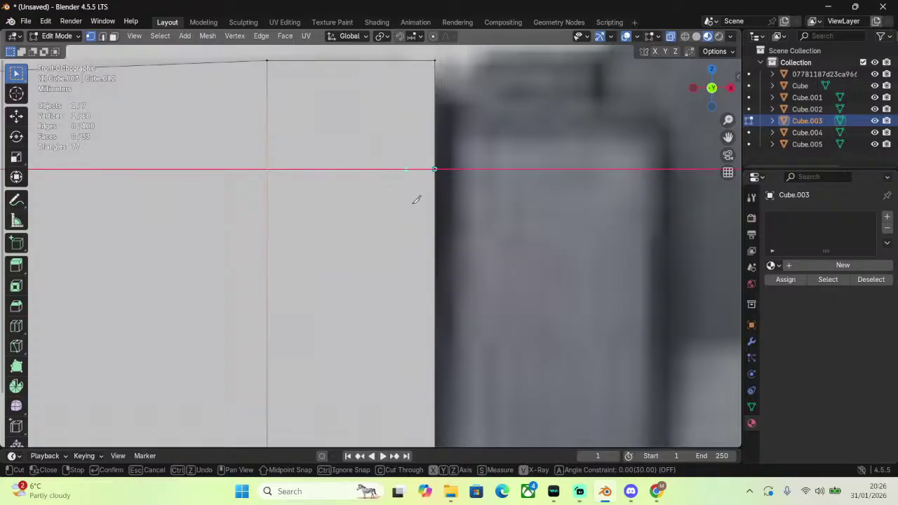
key(Return)
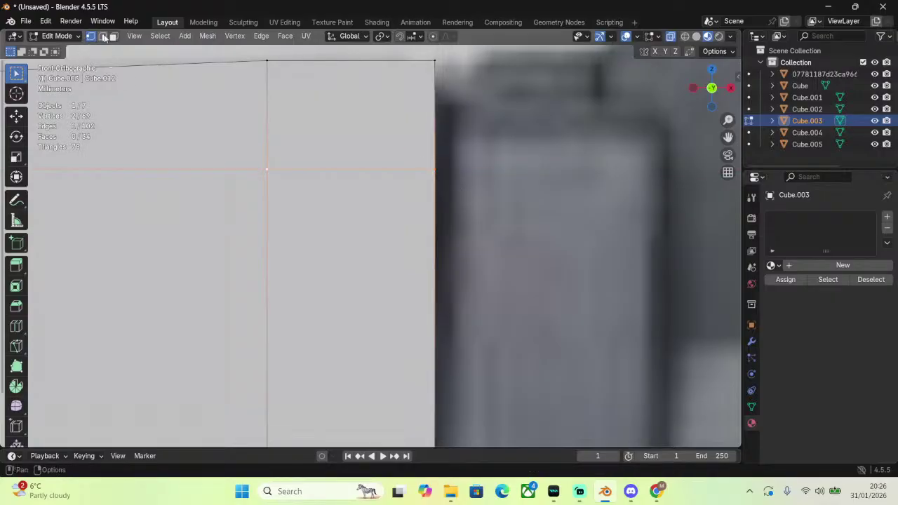
Check the two split faces and examine the whole body mesh in perspective and front view.
key(3)
click(347, 305)
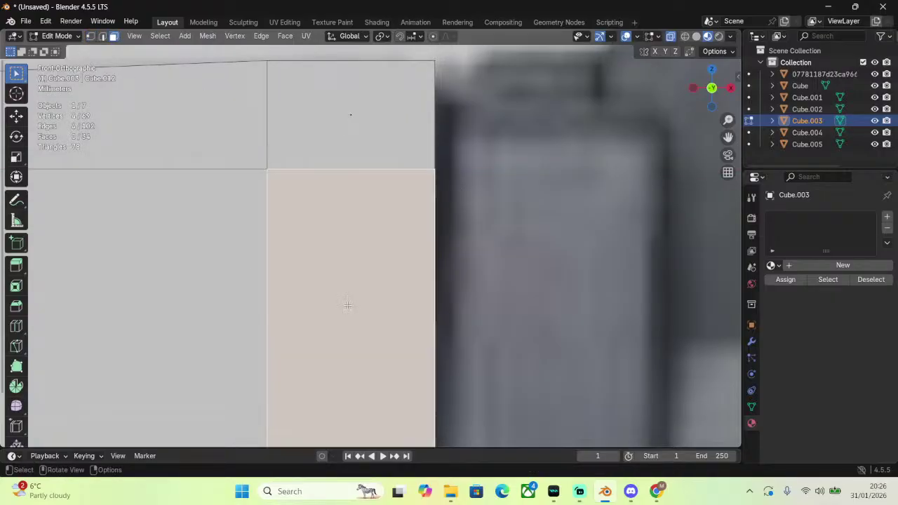
click(348, 133)
scroll(369, 224, down, 6)
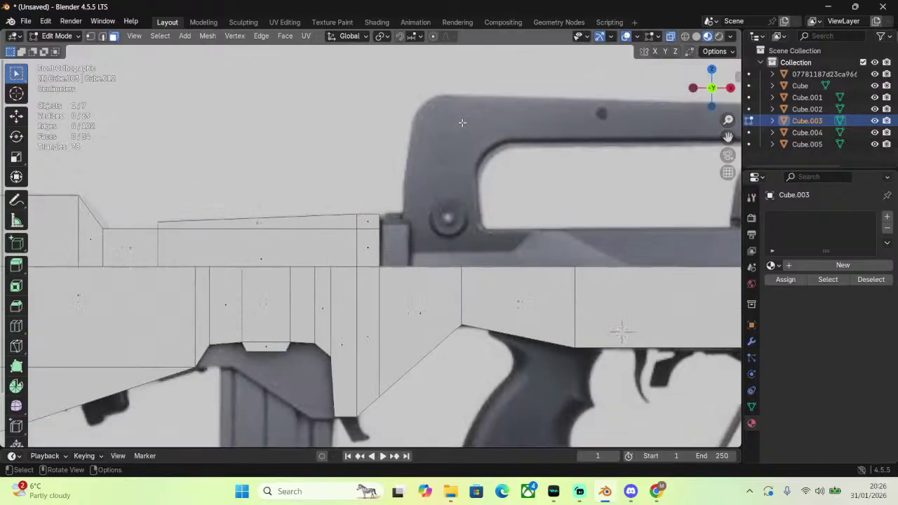
middle_drag(369, 224, 449, 175)
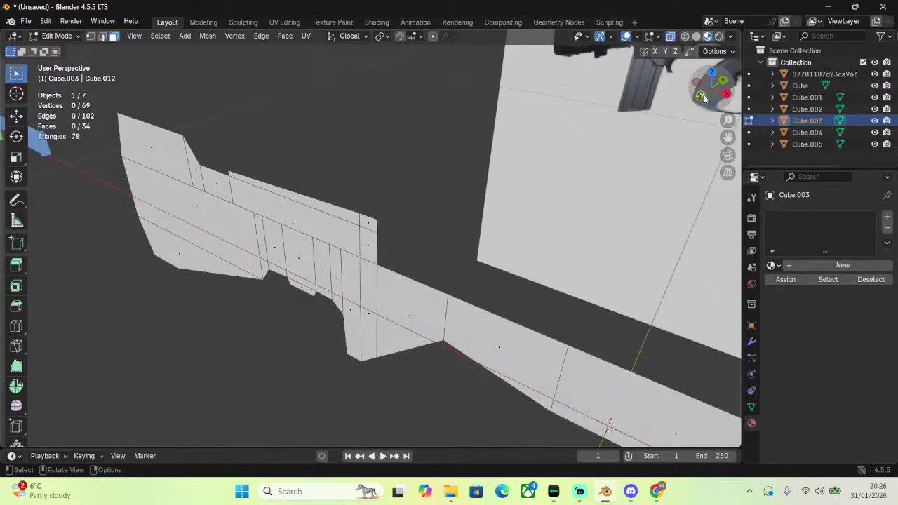
click(706, 99)
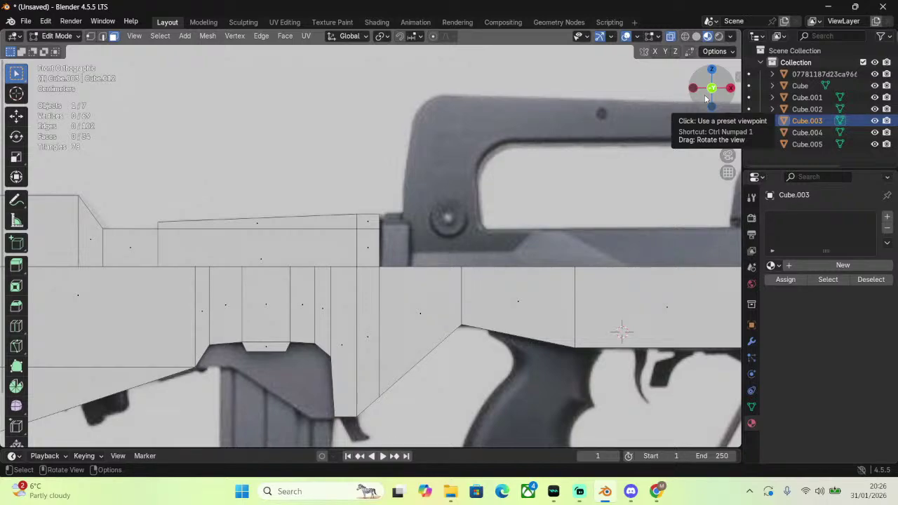
drag(707, 98, 661, 131)
key(KP_1)
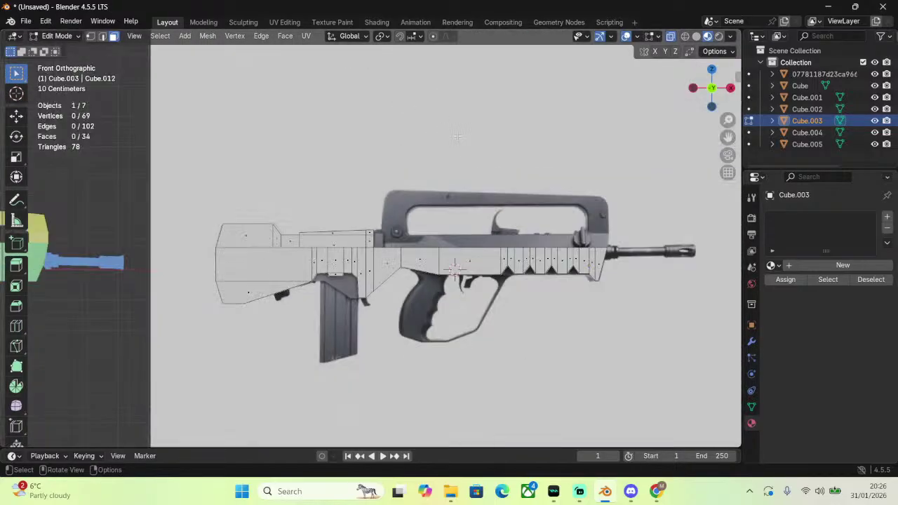
key(a)
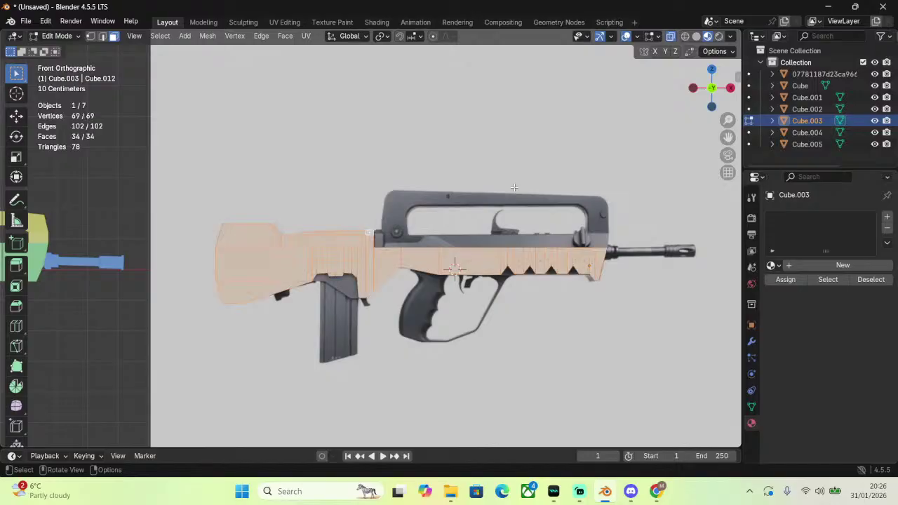
click(126, 196)
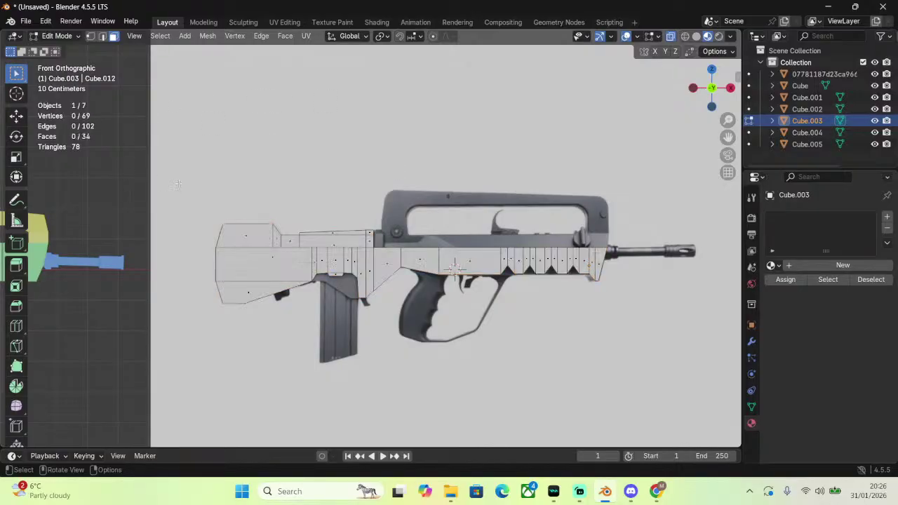
Add one vertical loop cut through the body section ahead of the cover, slid to factor -0.245 at the reference block's front edge.
scroll(222, 183, down, 7)
scroll(590, 198, up, 7)
scroll(590, 198, up, 8)
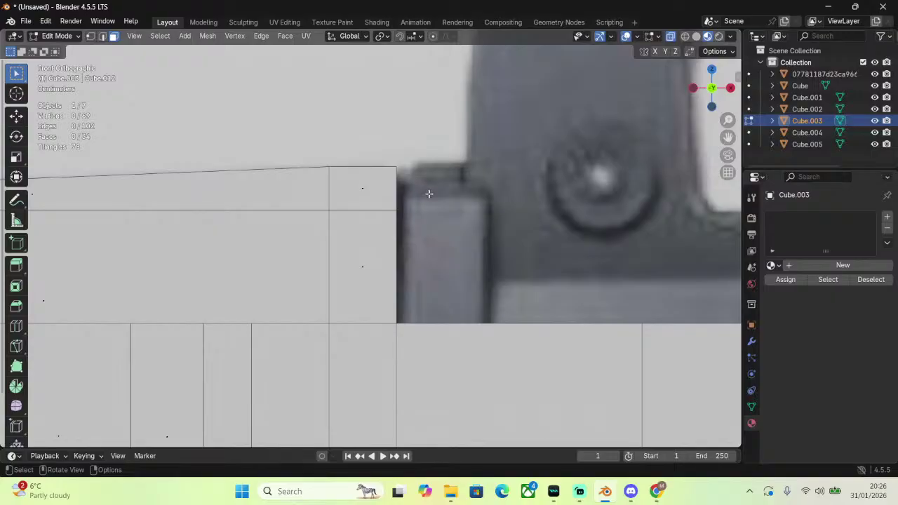
click(102, 36)
scroll(427, 272, down, 4)
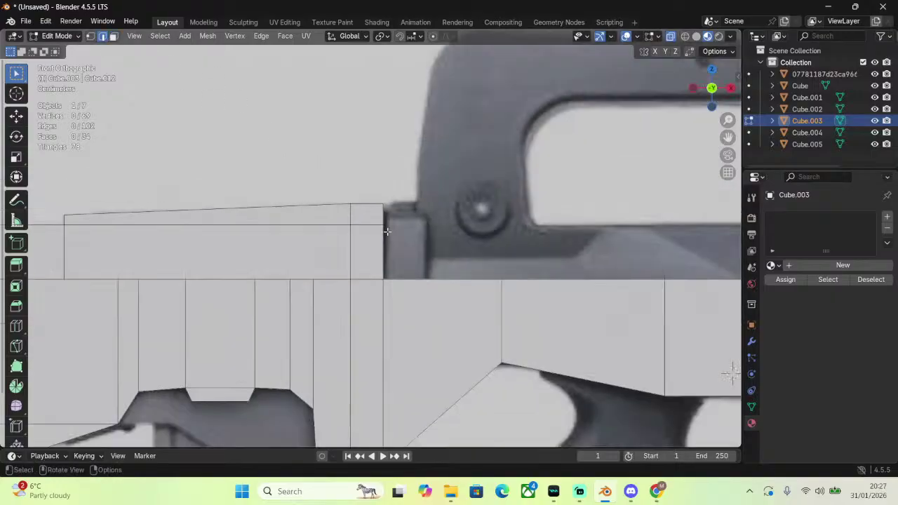
click(457, 278)
scroll(599, 243, down, 6)
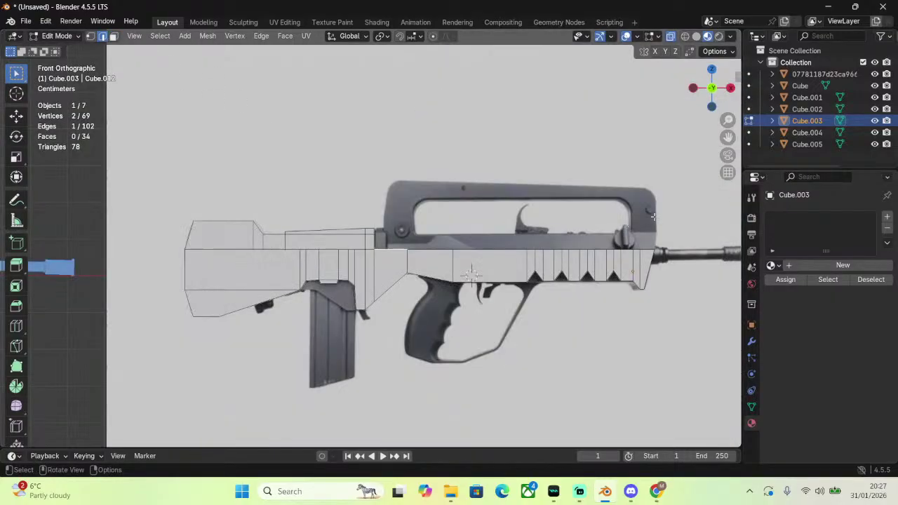
scroll(613, 185, up, 8)
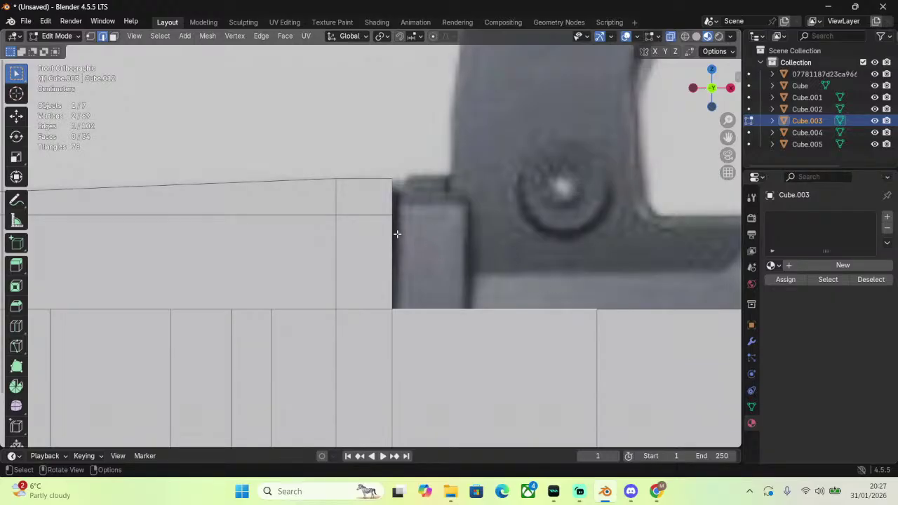
scroll(497, 291, down, 2)
key(ctrl+r)
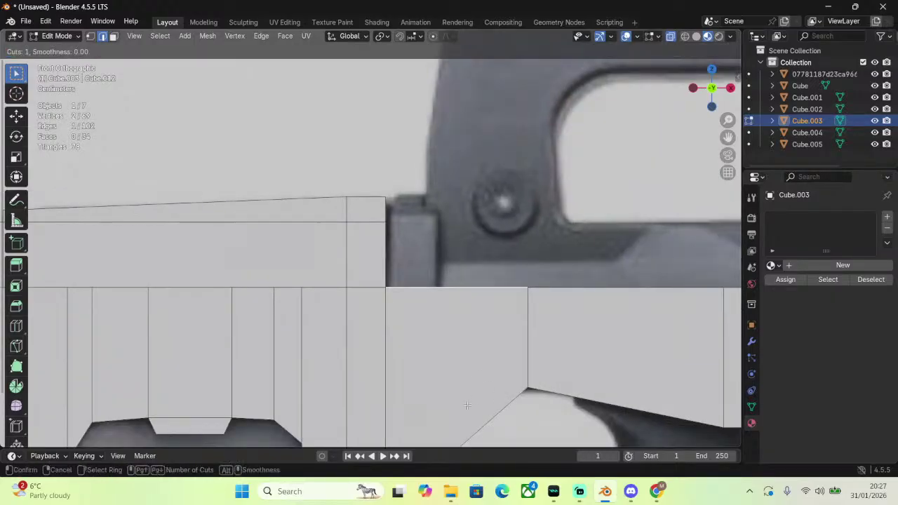
click(468, 426)
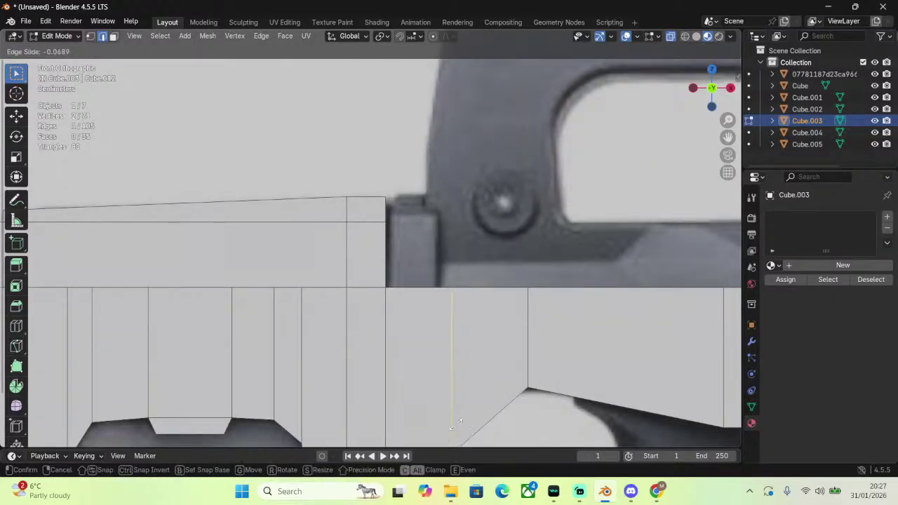
click(415, 411)
Extrude the body's top edge between the cover and the new loop cut 0.049391 m upward along Z.
scroll(426, 289, up, 4)
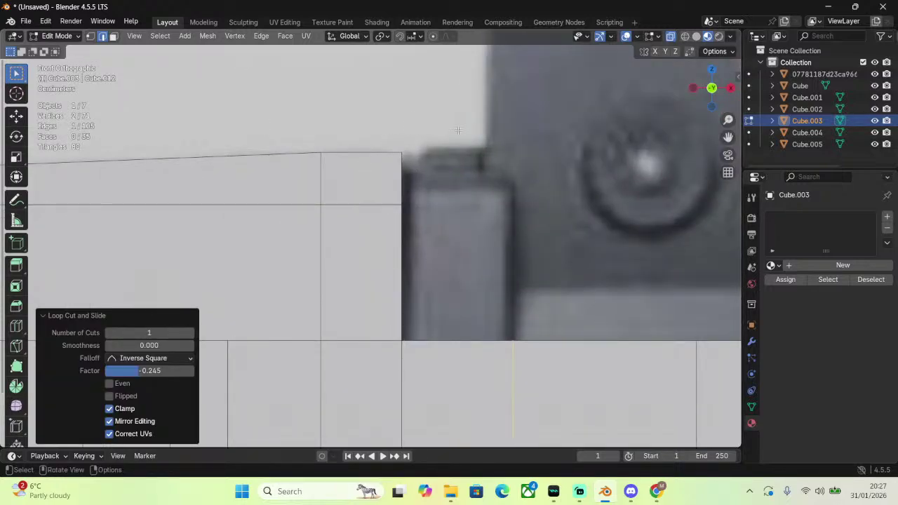
middle_drag(458, 130, 652, 98)
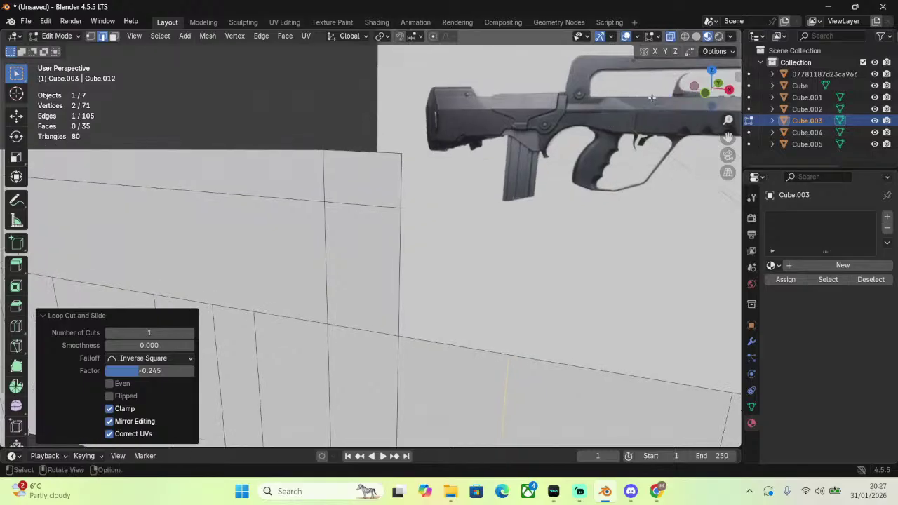
click(712, 97)
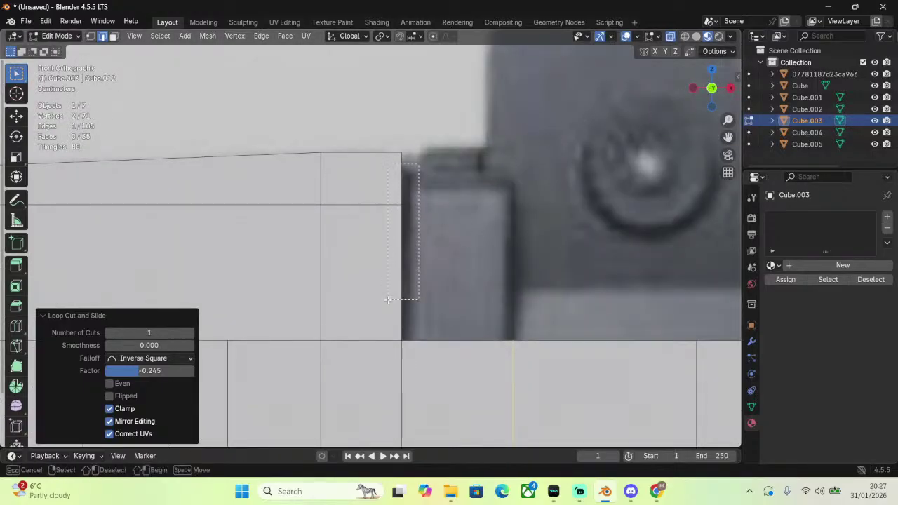
click(415, 286)
click(390, 136)
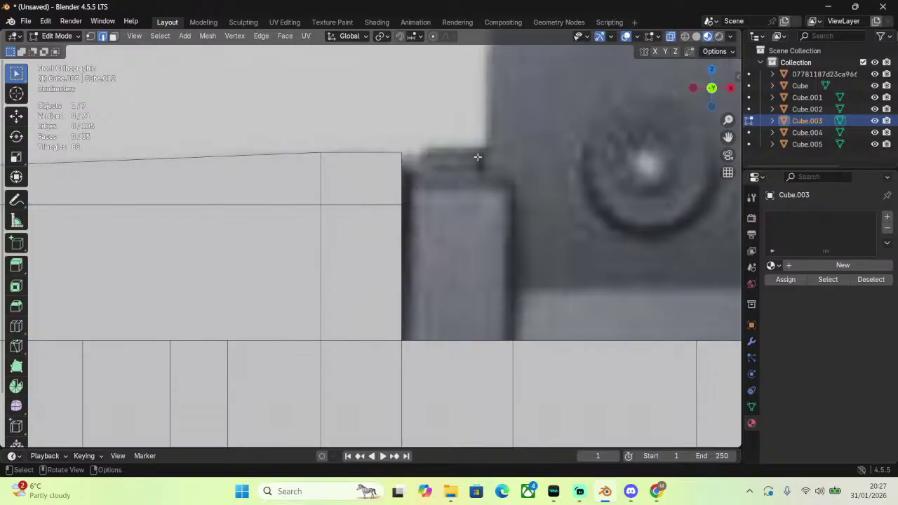
click(443, 340)
key(e)
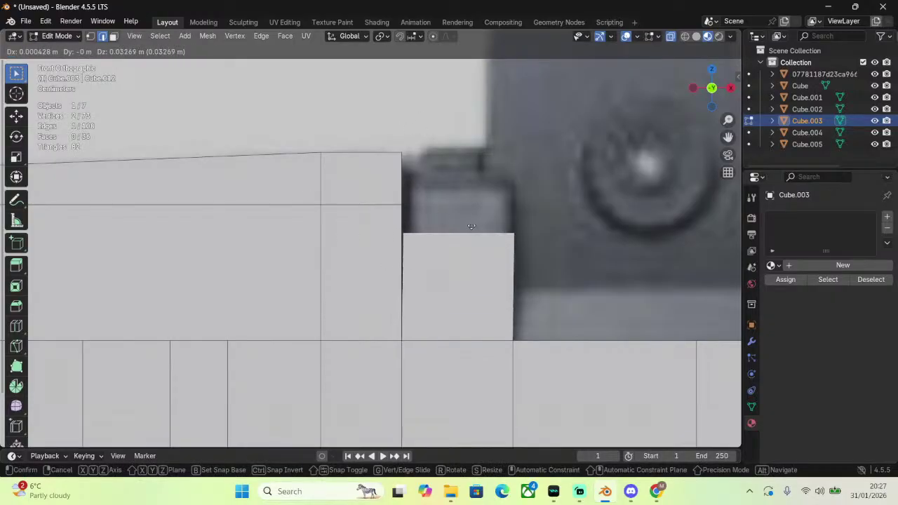
key(z)
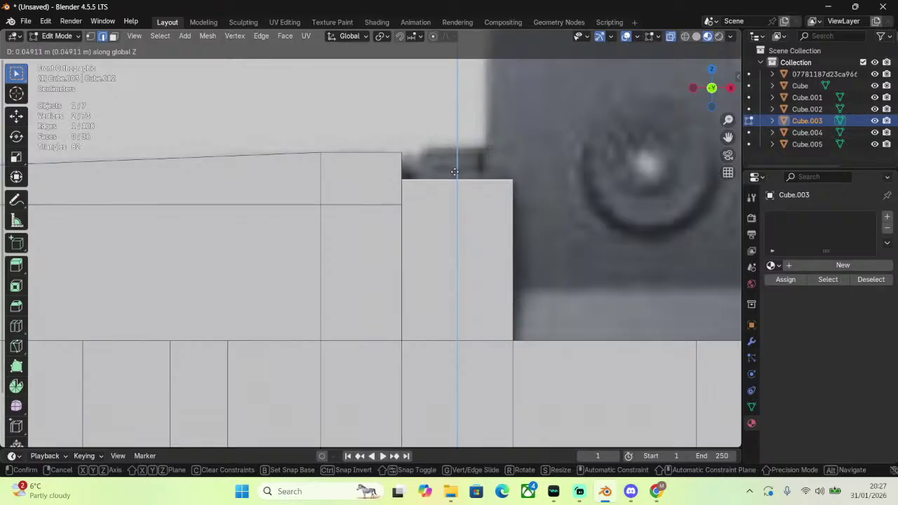
click(455, 171)
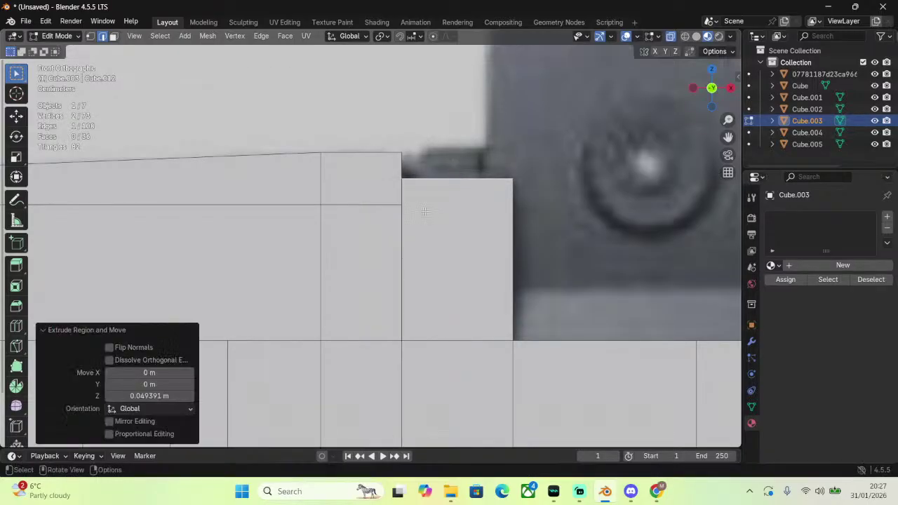
Try moving the newly extruded block face freely, and undo the move.
key(3)
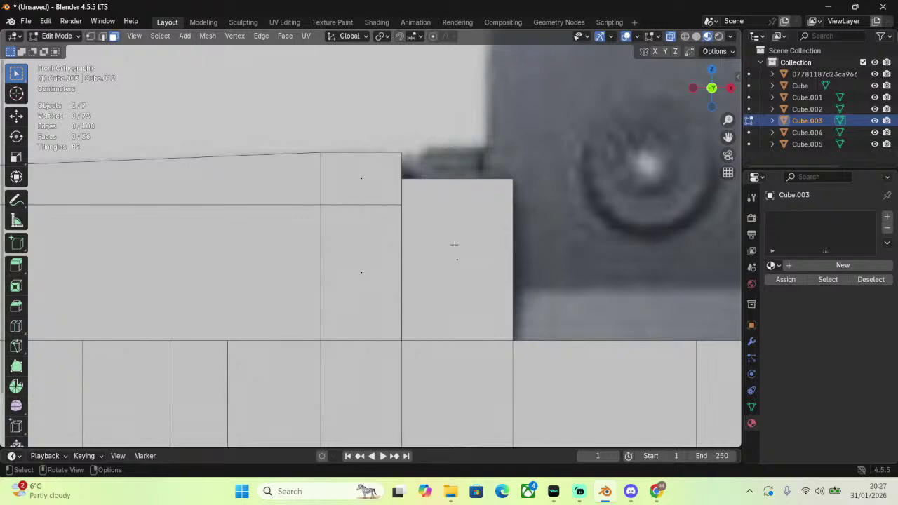
click(463, 244)
key(g)
click(527, 243)
key(ctrl+z)
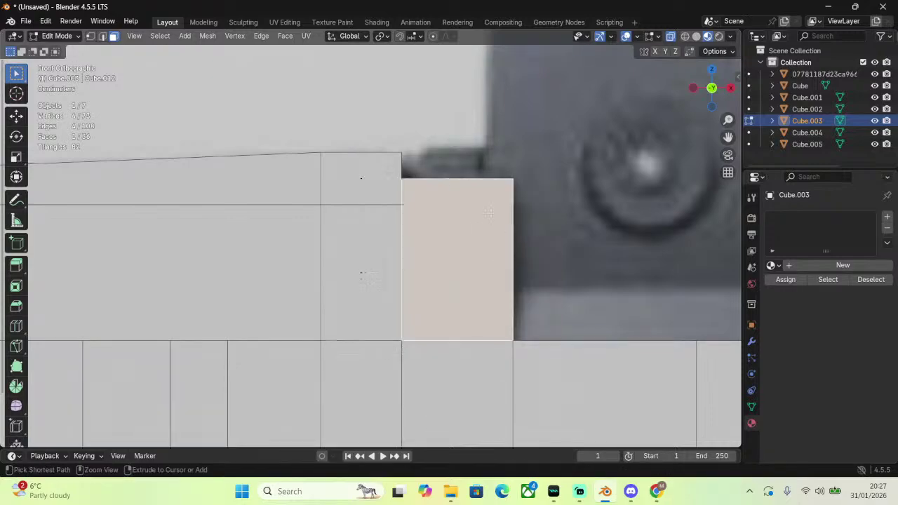
scroll(489, 212, up, 4)
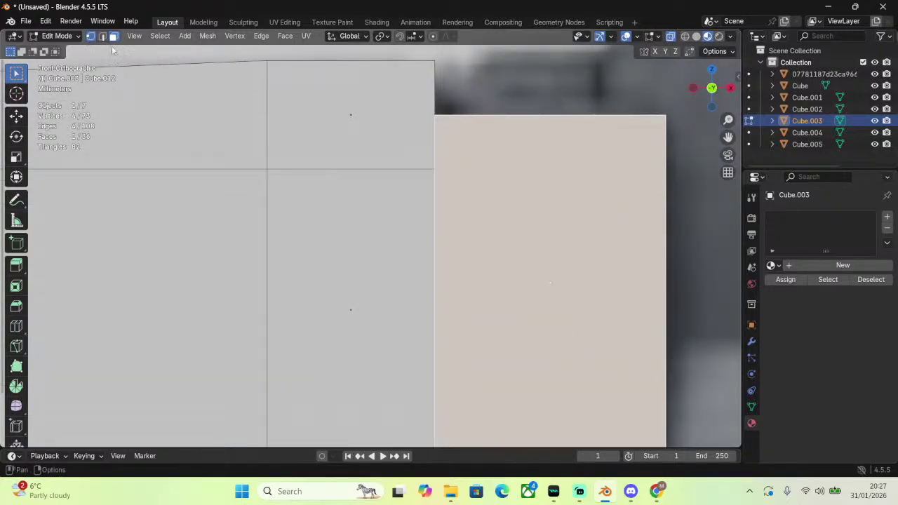
Raise the vertex on the cover section's front edge about 0.0079 m along Z to meet the block's upper corner.
key(1)
click(433, 166)
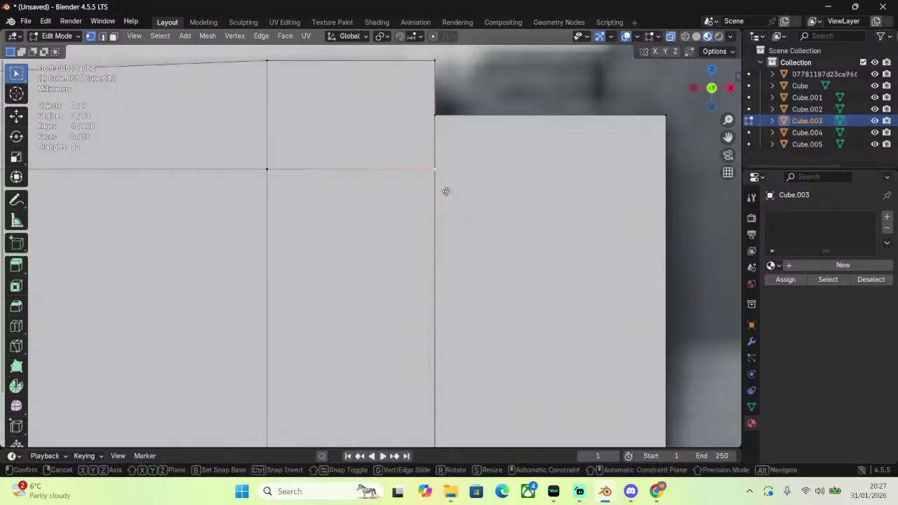
key(g)
key(z)
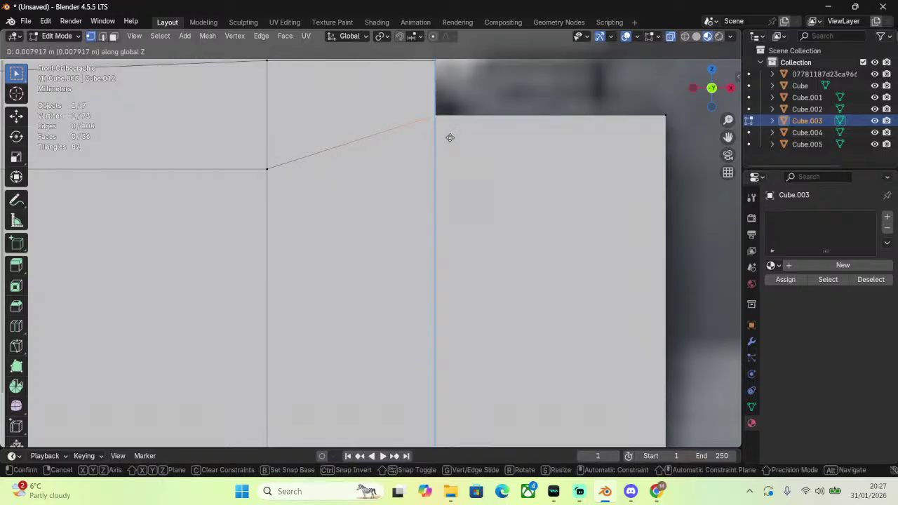
click(449, 136)
Merge the raised vertex with the block's upper rear corner using At Last, and check the joined mesh in perspective.
shift+click(435, 111)
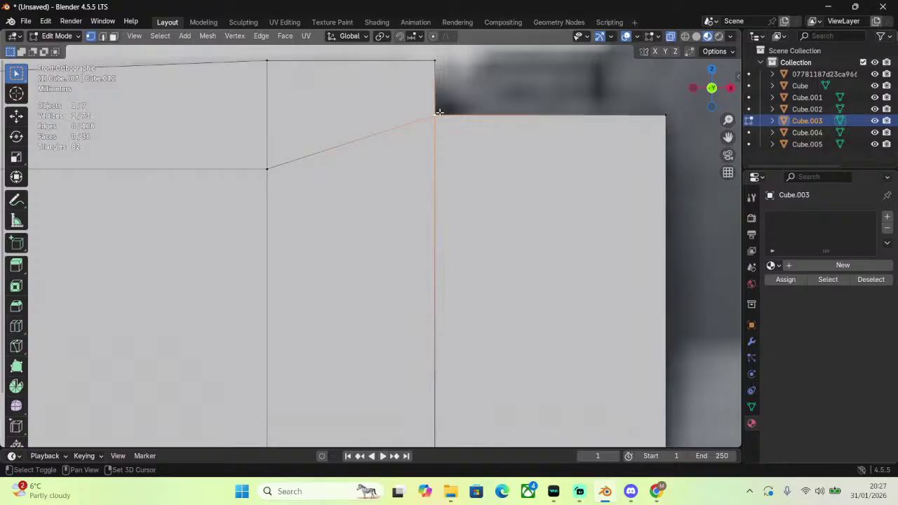
key(ctrl+v)
key(Escape)
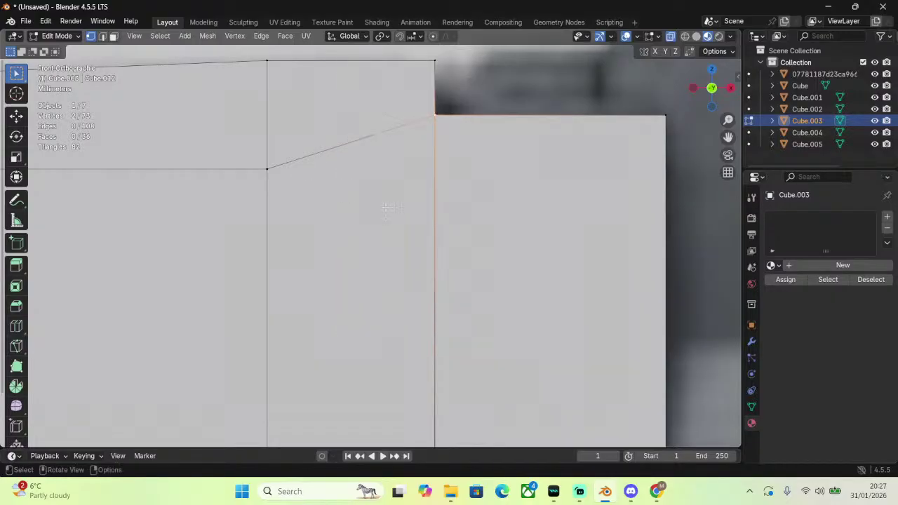
key(m)
click(400, 220)
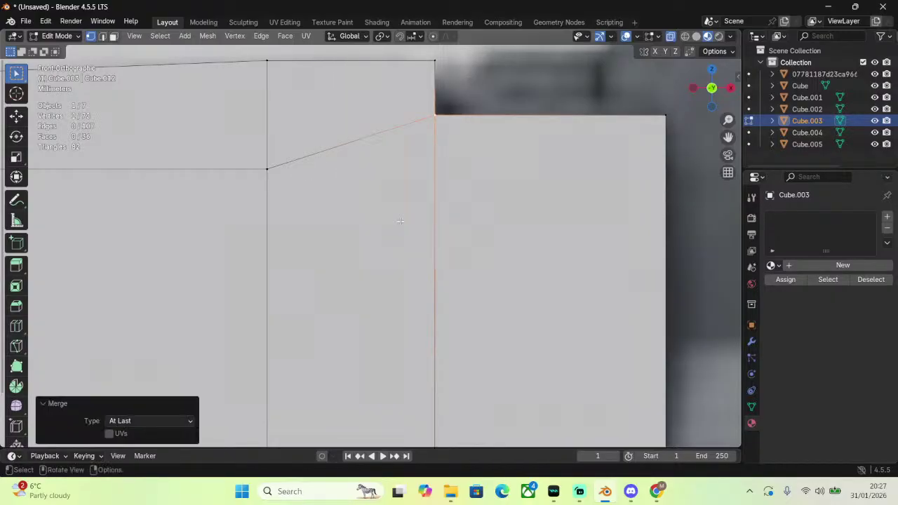
scroll(430, 214, down, 5)
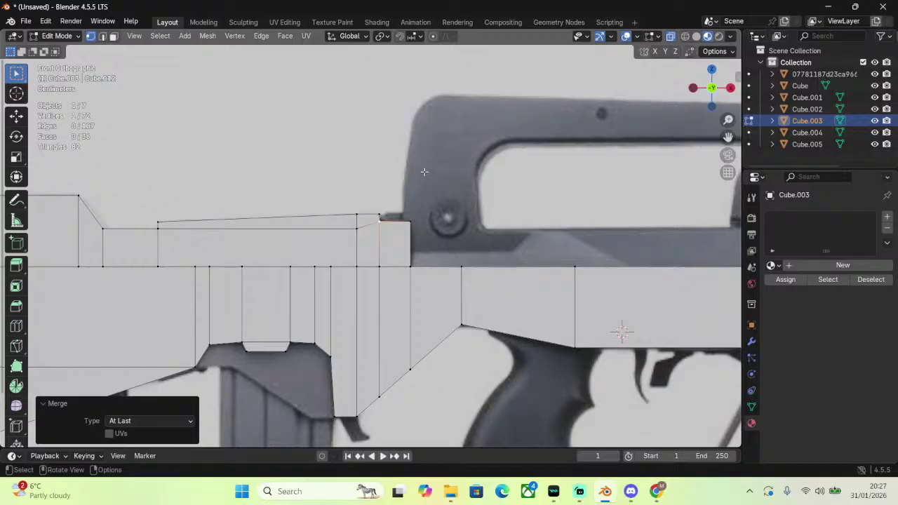
click(424, 171)
middle_drag(423, 172, 562, 141)
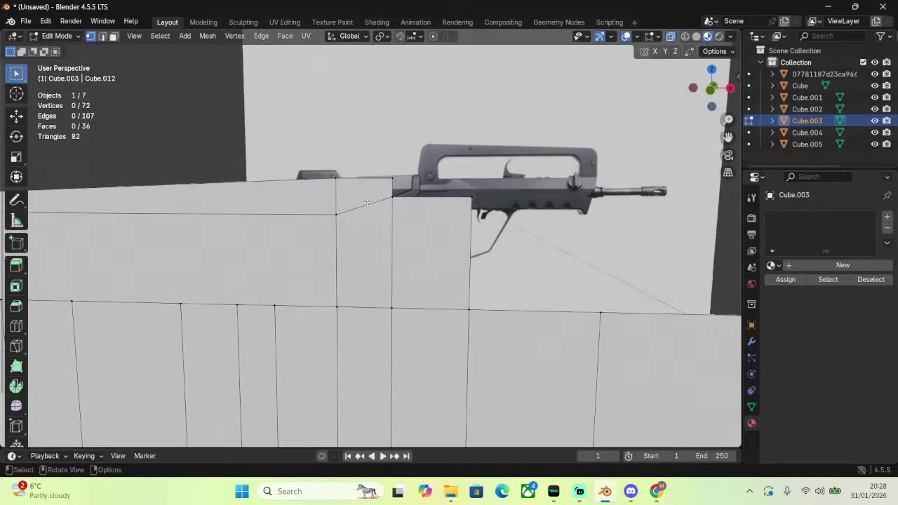
click(712, 88)
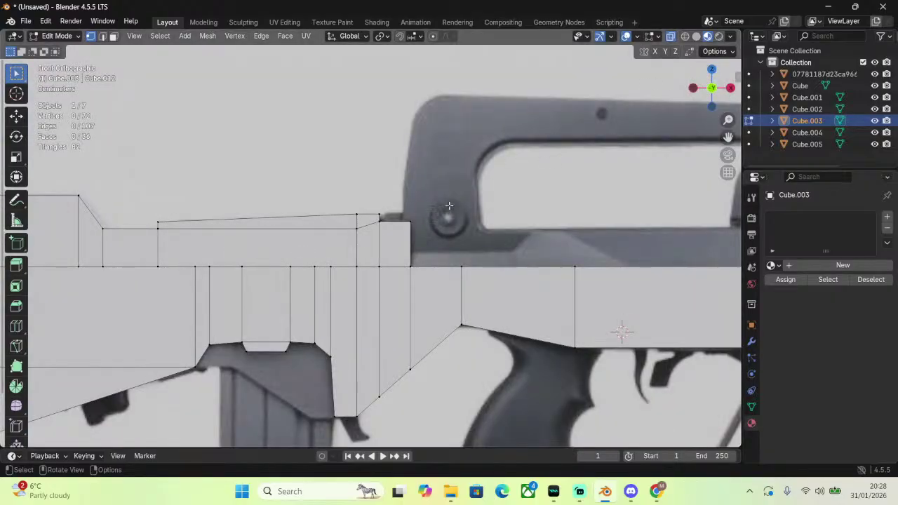
Extrude the top edge of the block ahead of the cover about 0.0098 m upward along Z.
scroll(449, 205, up, 6)
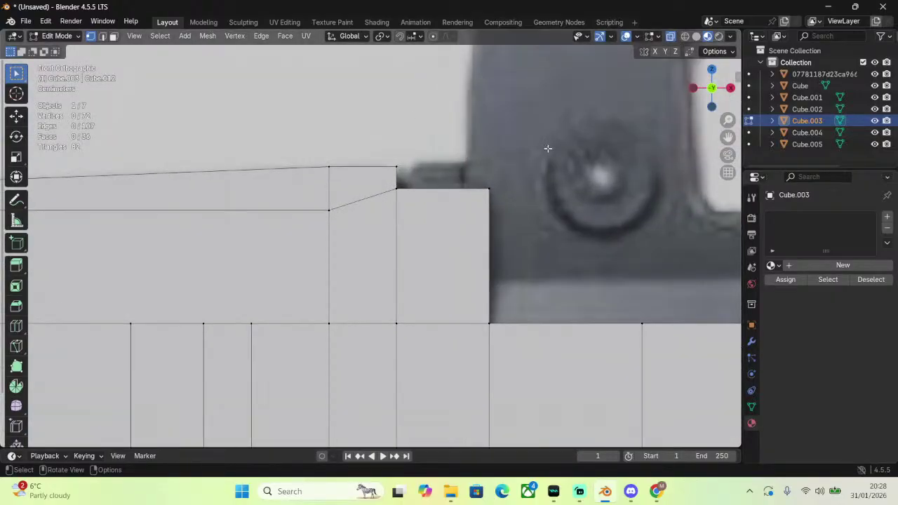
scroll(485, 153, up, 3)
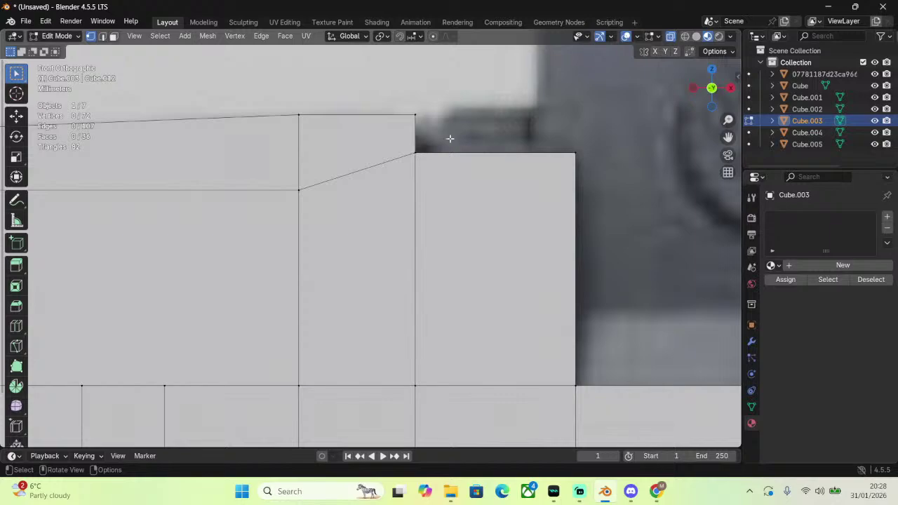
click(416, 154)
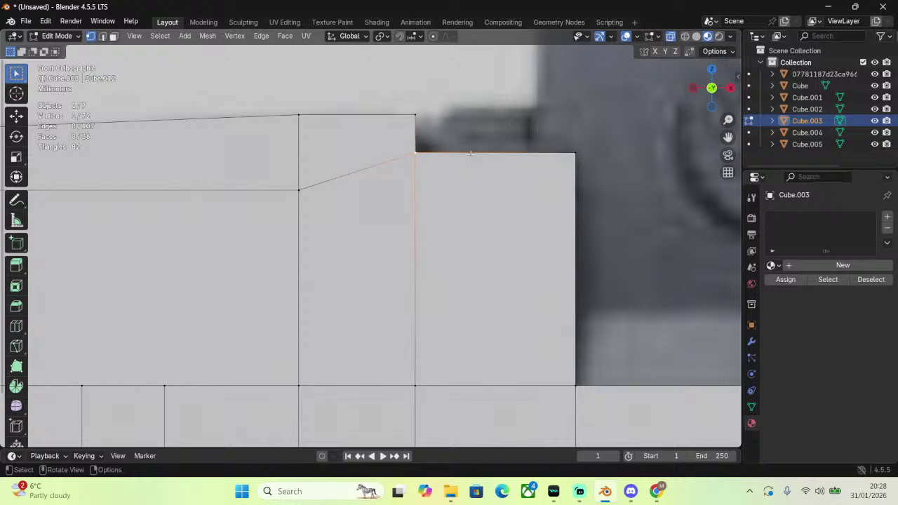
shift+click(573, 155)
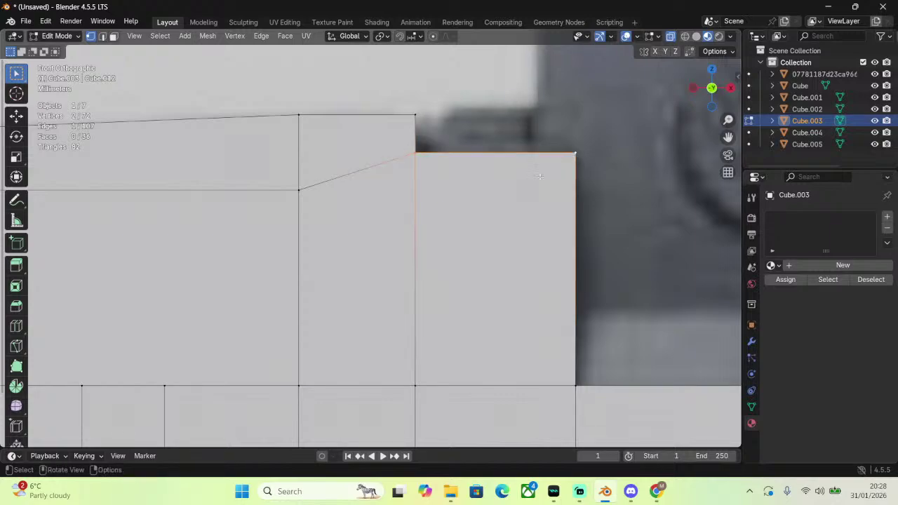
key(e)
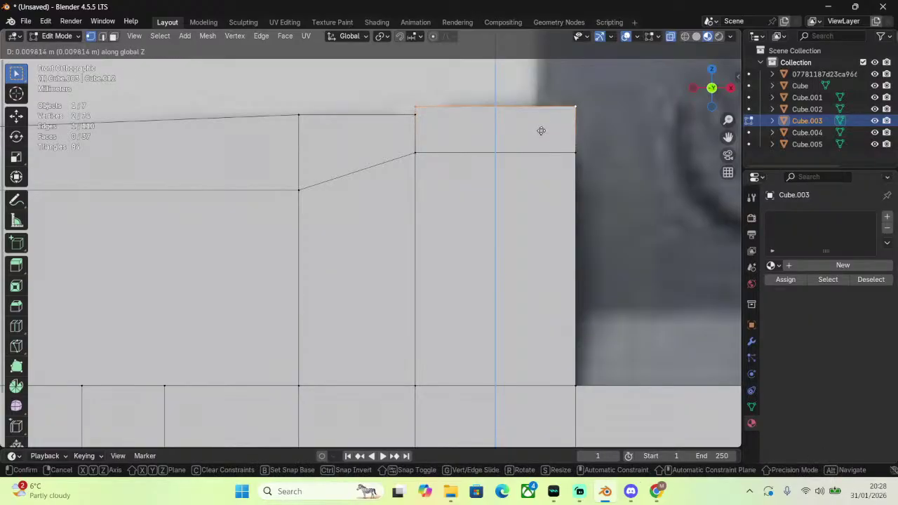
click(539, 134)
Move the extruded strip's upper rear vertex 0.007336 m forward along X.
click(423, 108)
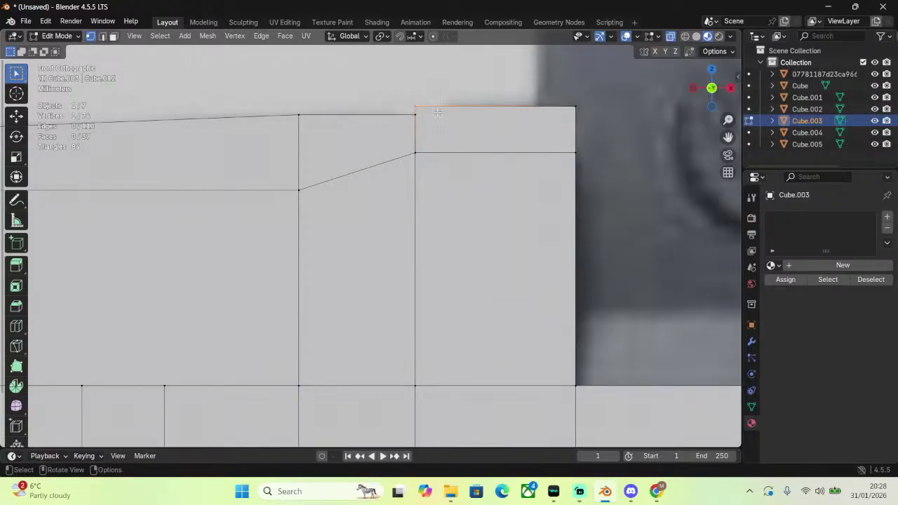
key(g)
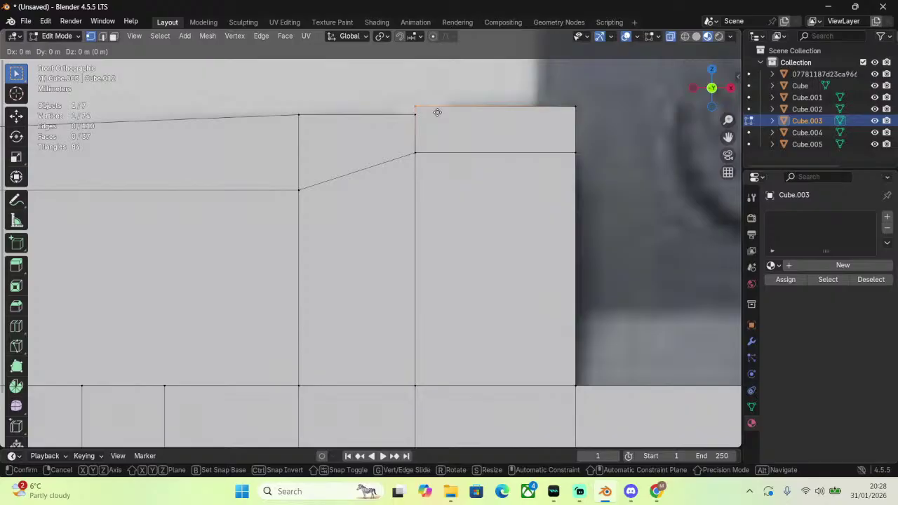
key(x)
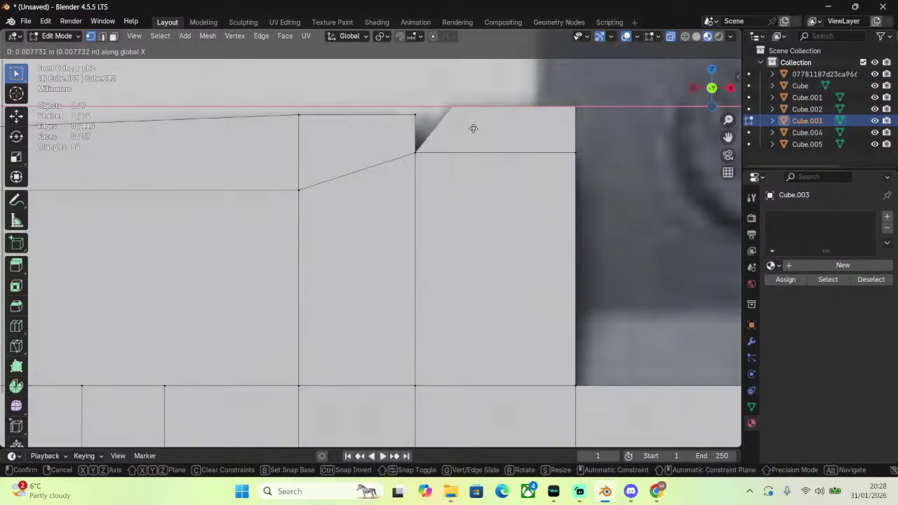
click(474, 129)
Try a horizontal loop cut through the block ahead of the cover, and undo the last vertex move.
scroll(474, 129, down, 5)
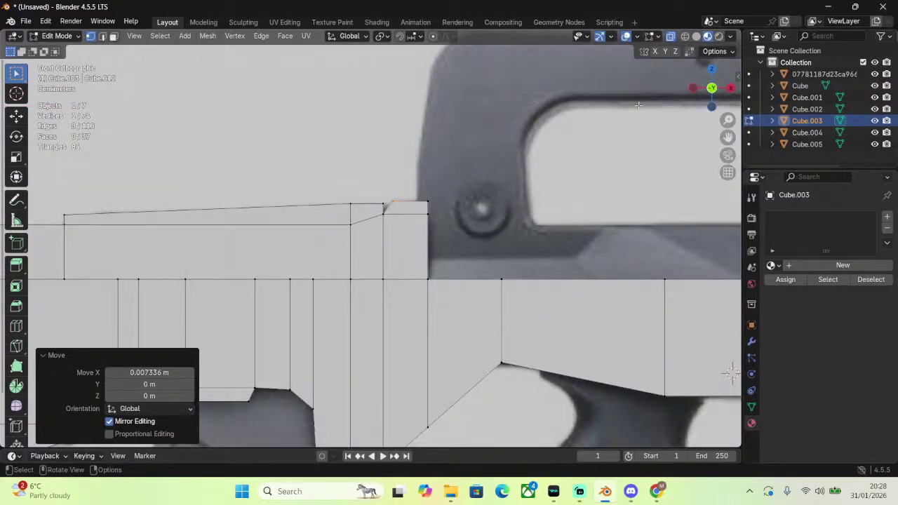
drag(728, 137, 632, 327)
scroll(388, 219, up, 2)
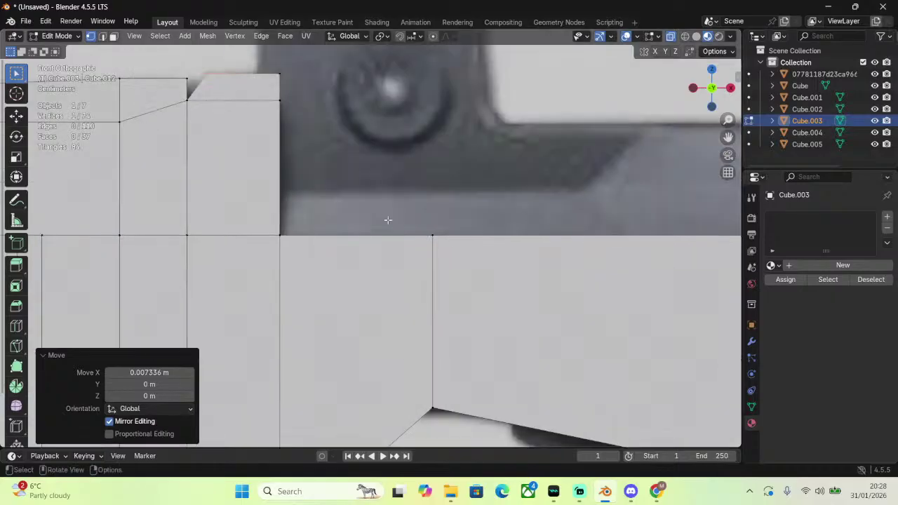
key(ctrl+r)
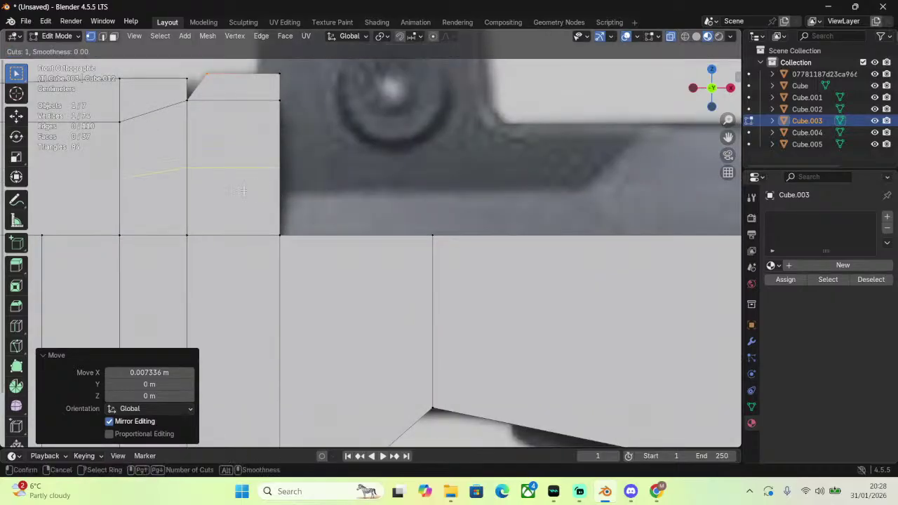
key(Escape)
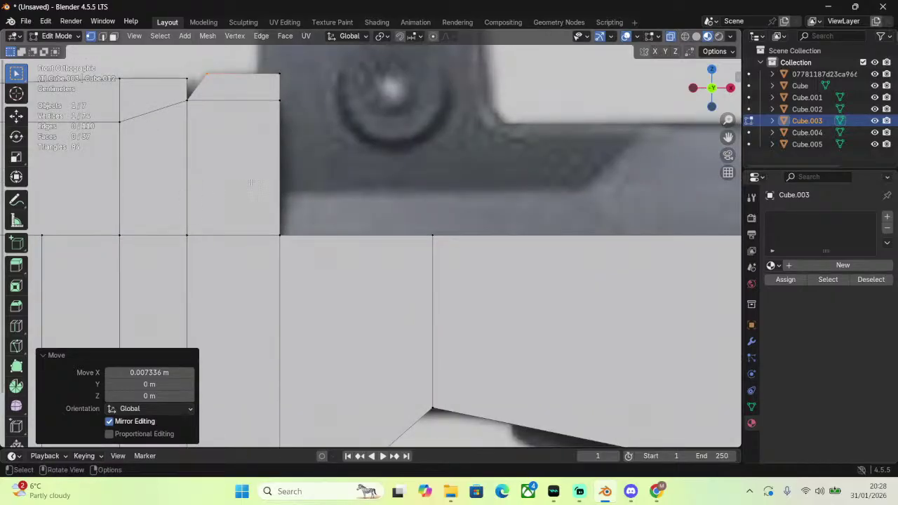
key(ctrl+z)
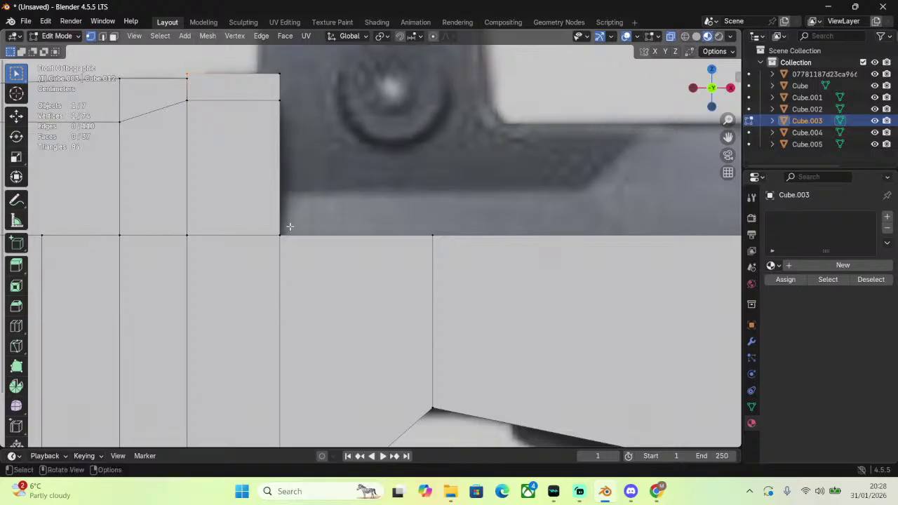
Slope the rear of the block's top strip by moving its upper rear vertex 0.007195 m forward along X.
key(g)
key(x)
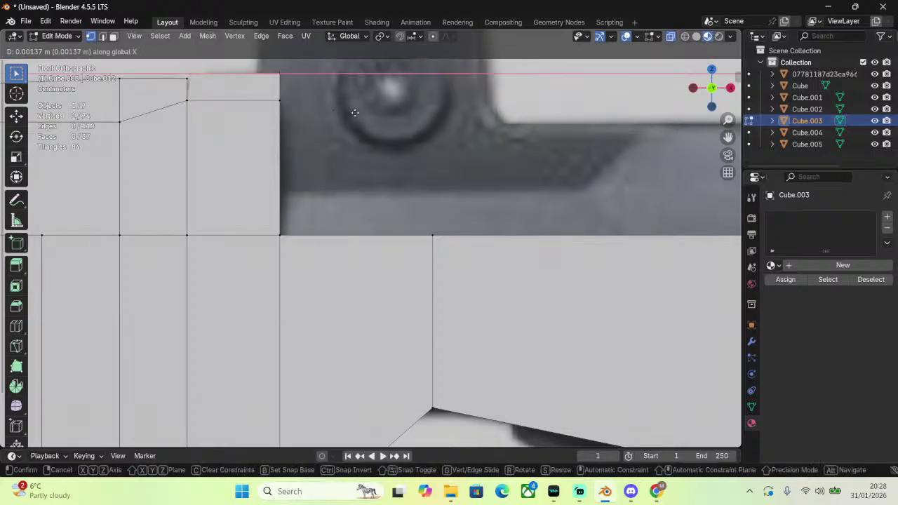
click(350, 114)
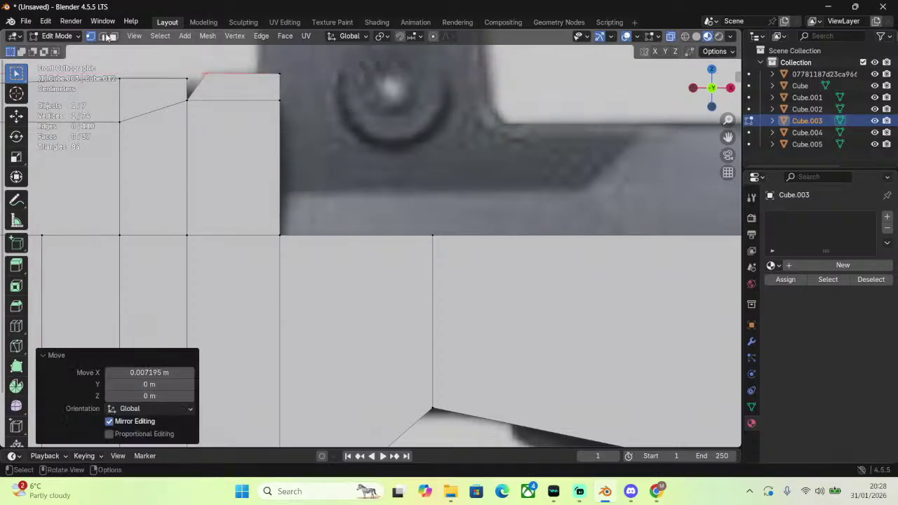
Extrude the block's front vertical edge 0.11152 m forward along X, above the body's top edge.
click(112, 36)
click(103, 37)
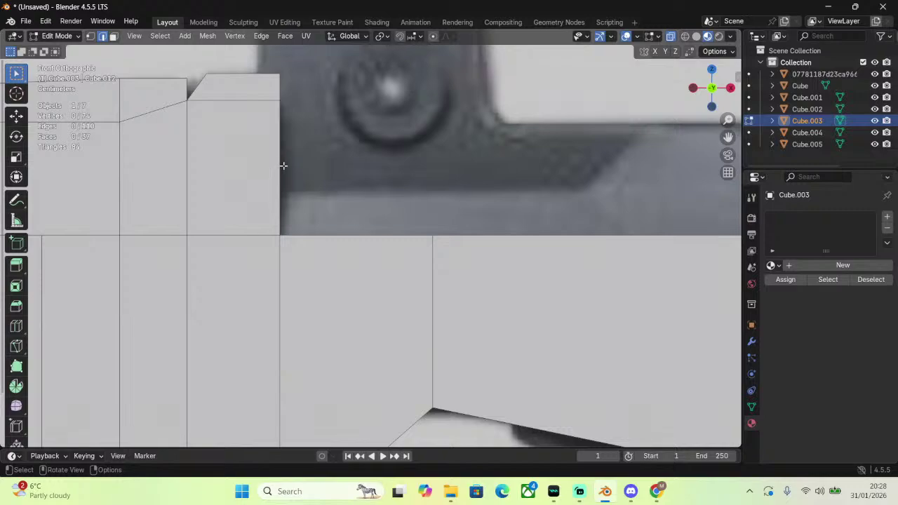
click(283, 166)
key(g)
click(411, 176)
key(ctrl+z)
key(e)
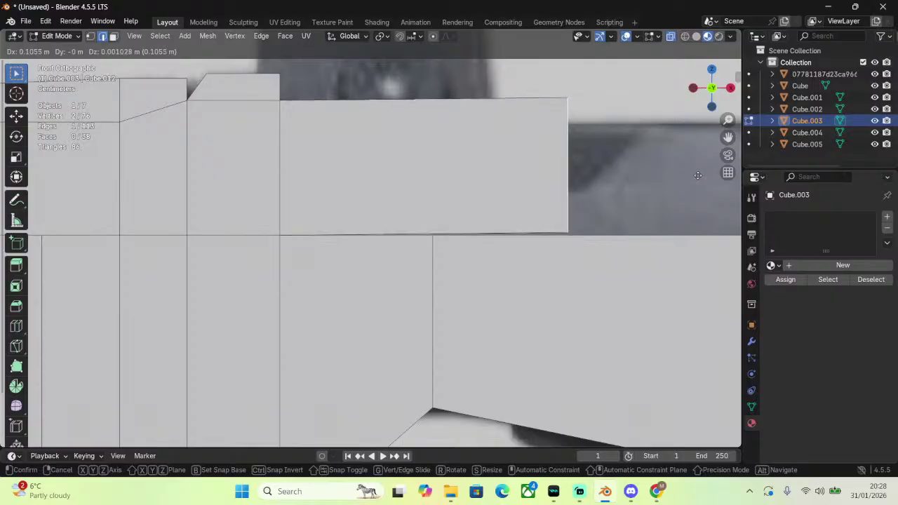
key(x)
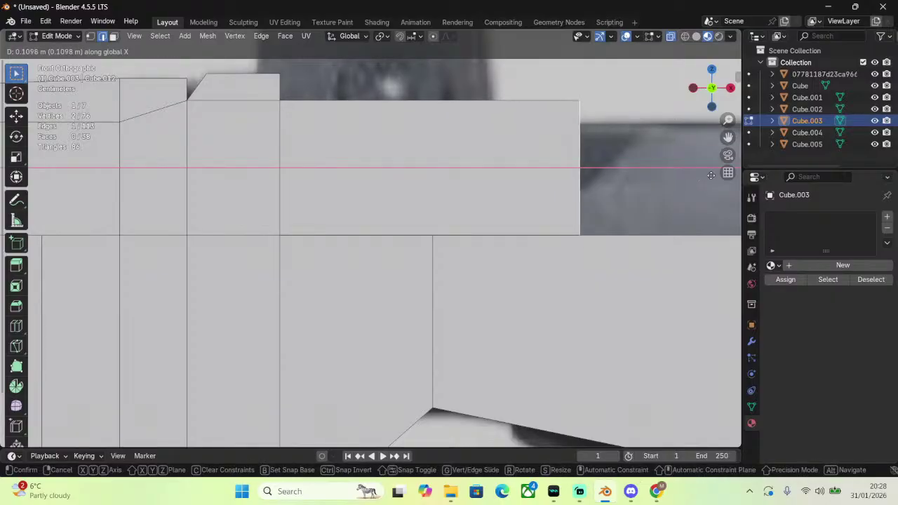
click(713, 174)
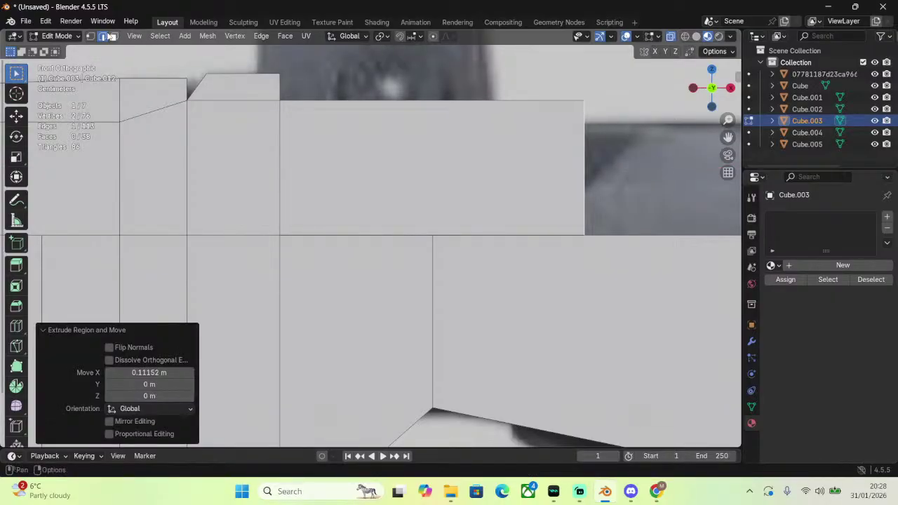
Lower the new face's top edge about 0.033 m along Z to the reference's ledge line, and check the adjoining block faces.
click(343, 100)
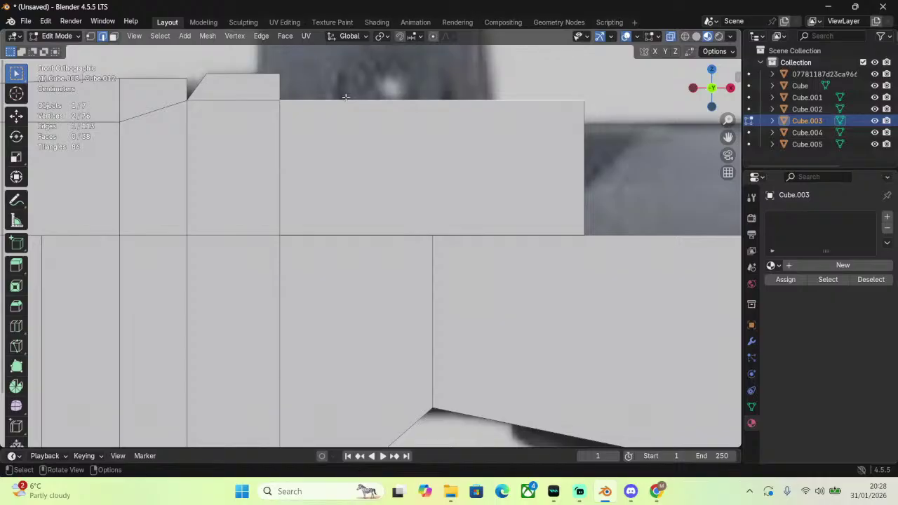
key(g)
key(z)
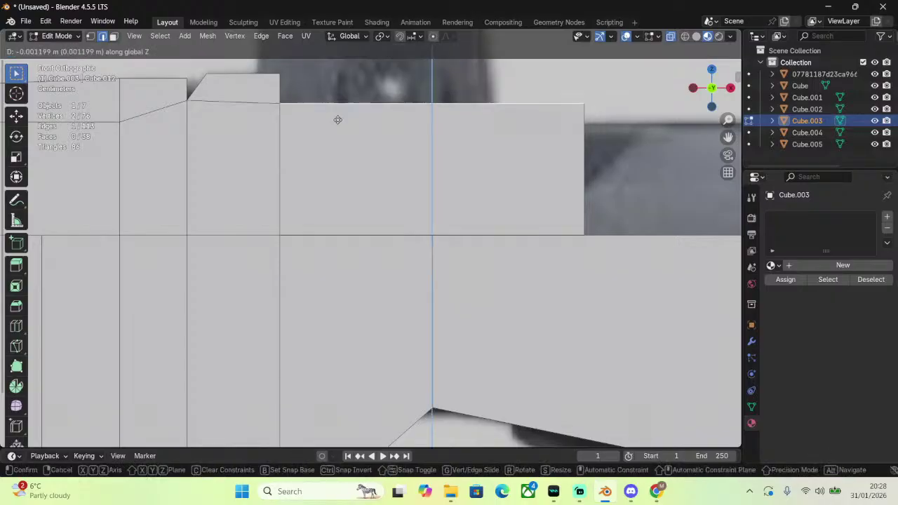
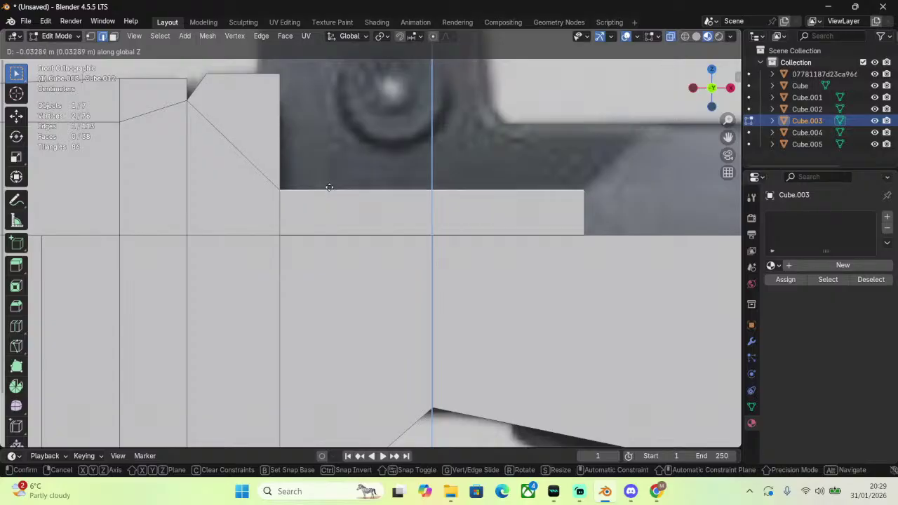
click(327, 189)
click(113, 35)
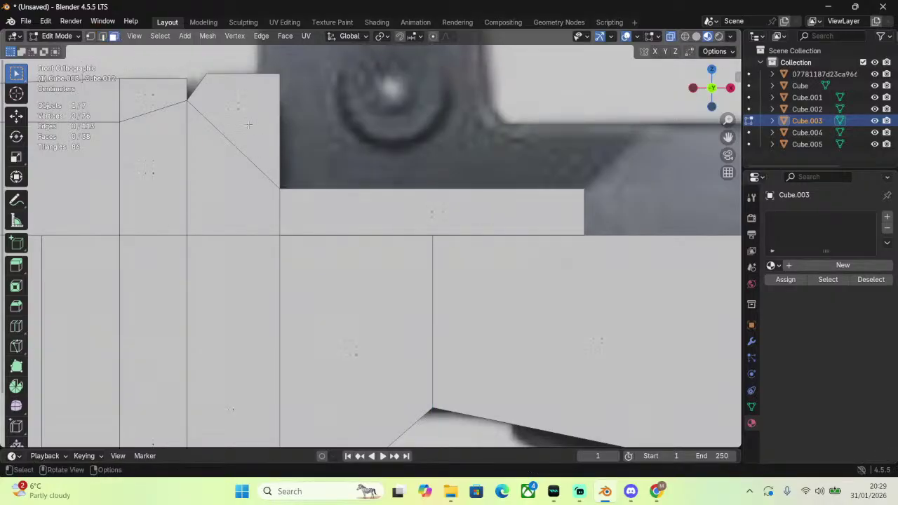
click(240, 117)
click(233, 194)
click(309, 119)
Try to knife-cut the low strip vertically along Z from the body's top vertex beneath it up to the strip's top edge.
click(92, 36)
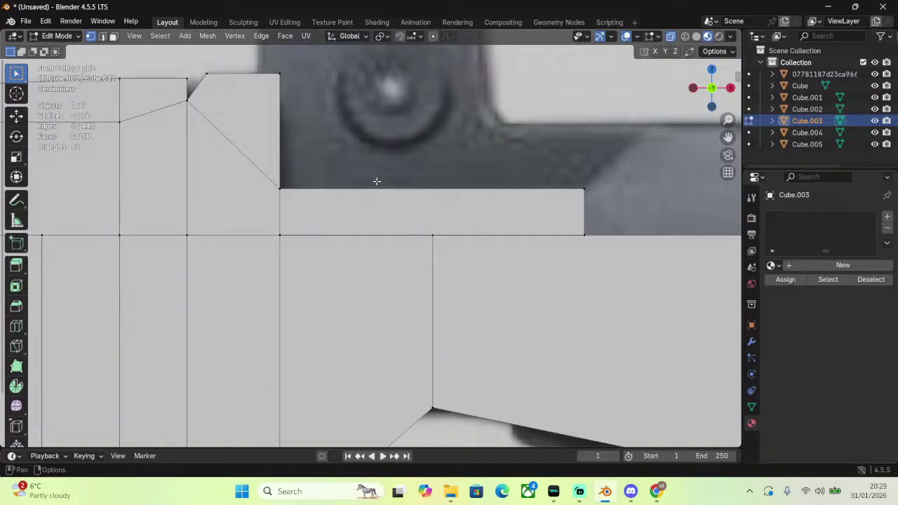
click(433, 234)
scroll(471, 216, up, 1)
key(k)
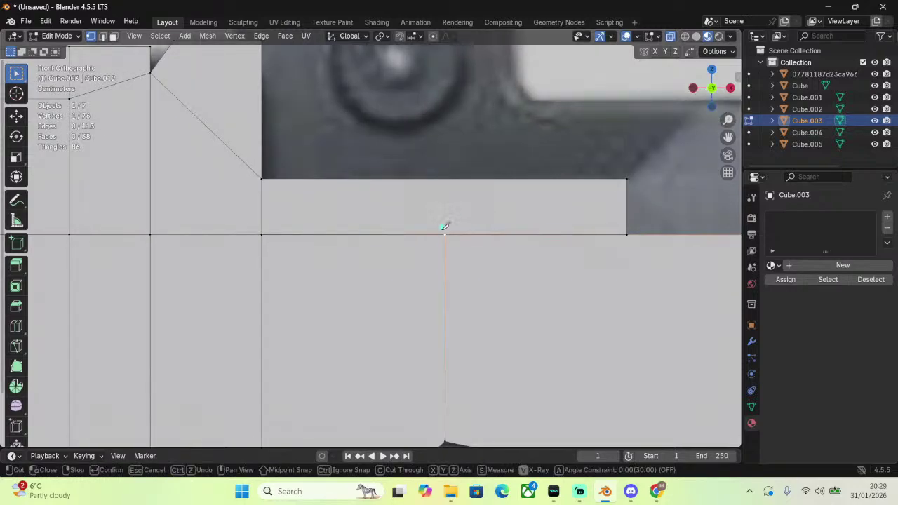
click(444, 234)
key(z)
click(445, 178)
key(z)
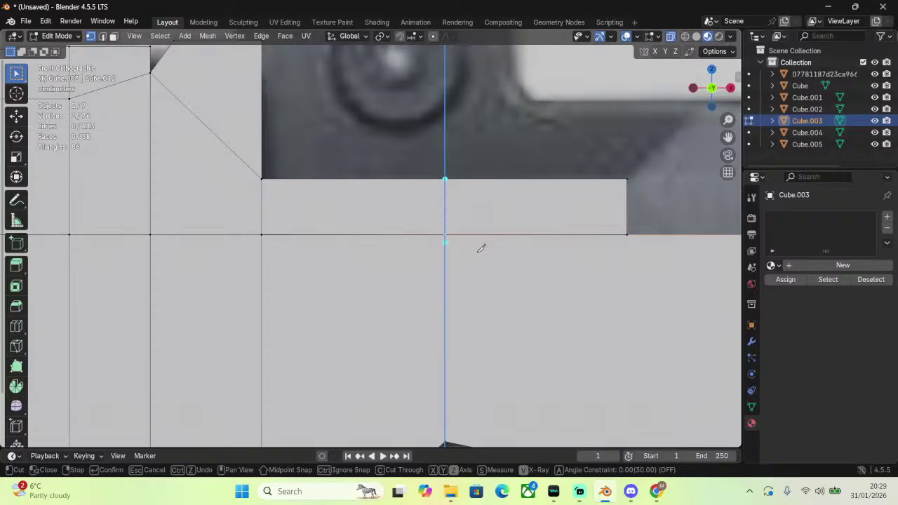
click(482, 226)
key(z)
key(Return)
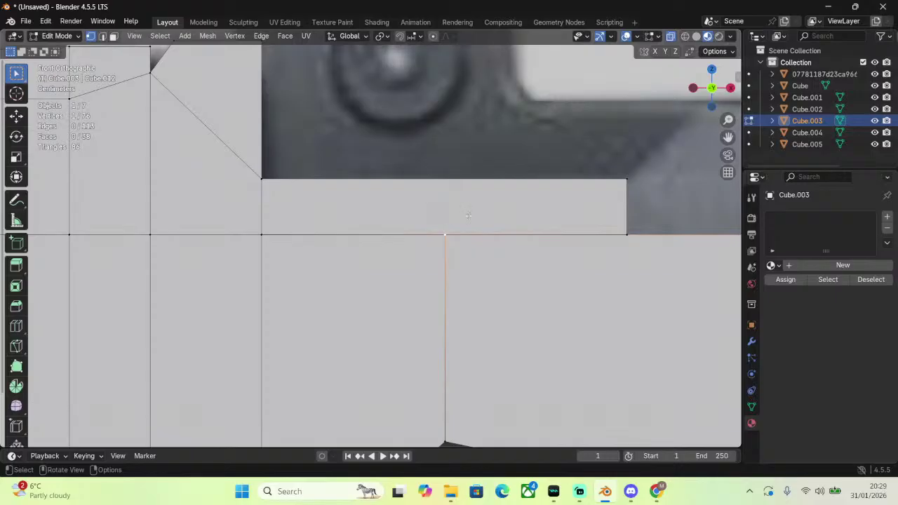
Loop-cut the low strip vertically above the body vertex beneath it, with a slide factor of -0.005.
key(ctrl+r)
click(439, 215)
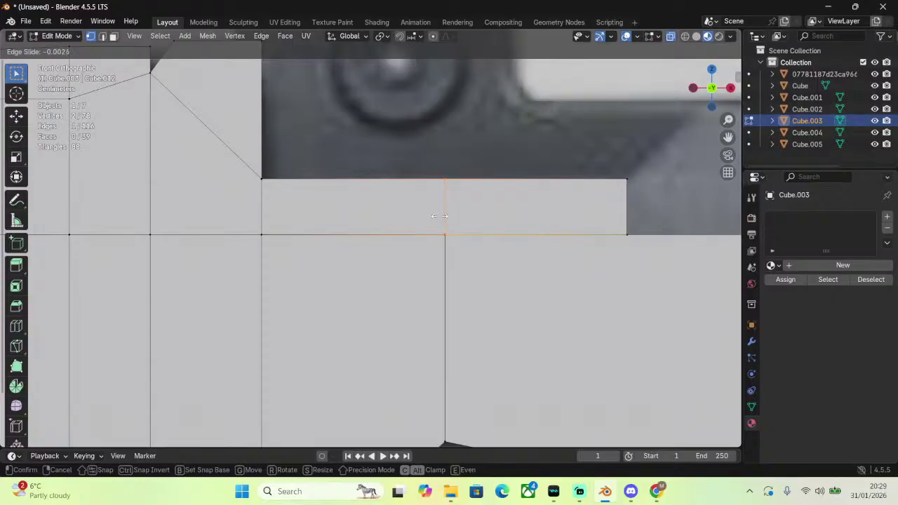
click(440, 215)
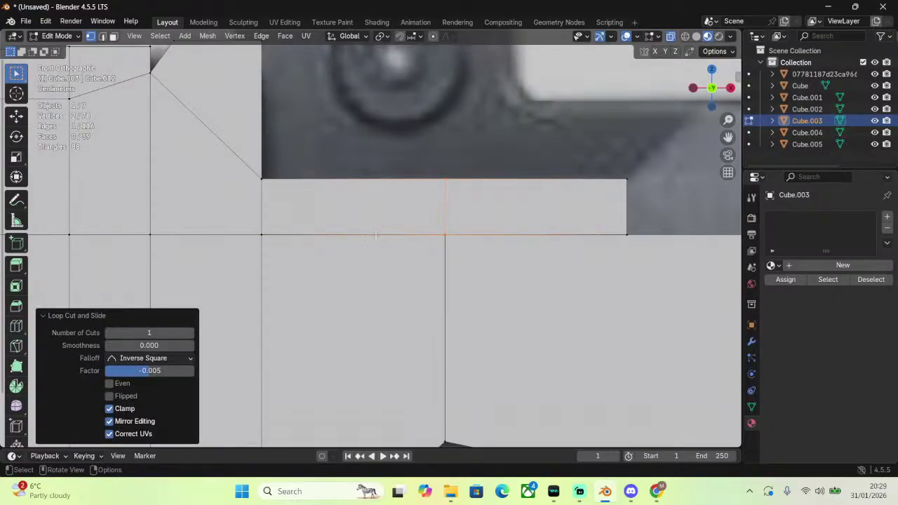
Loop-cut the body panel below the low strip's front end, sliding the cut to a factor of -0.104 to align with that end.
click(643, 258)
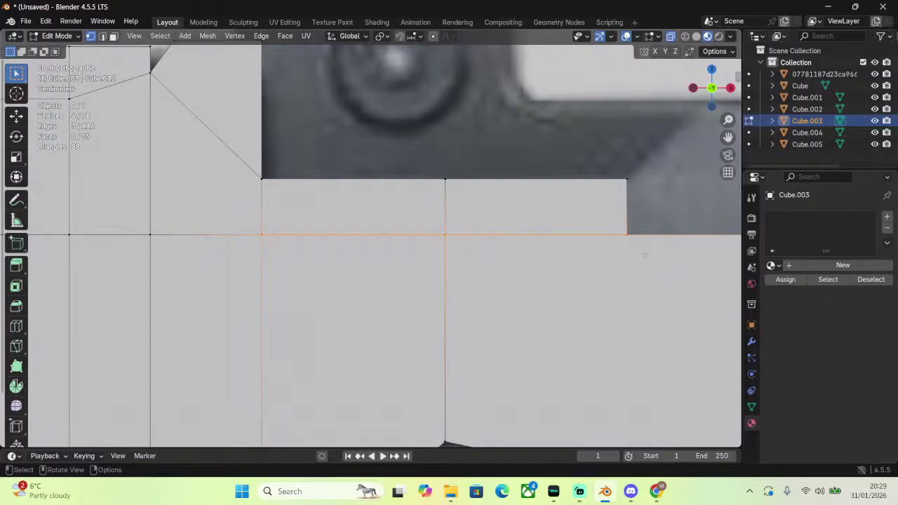
scroll(644, 255, down, 1)
key(ctrl+r)
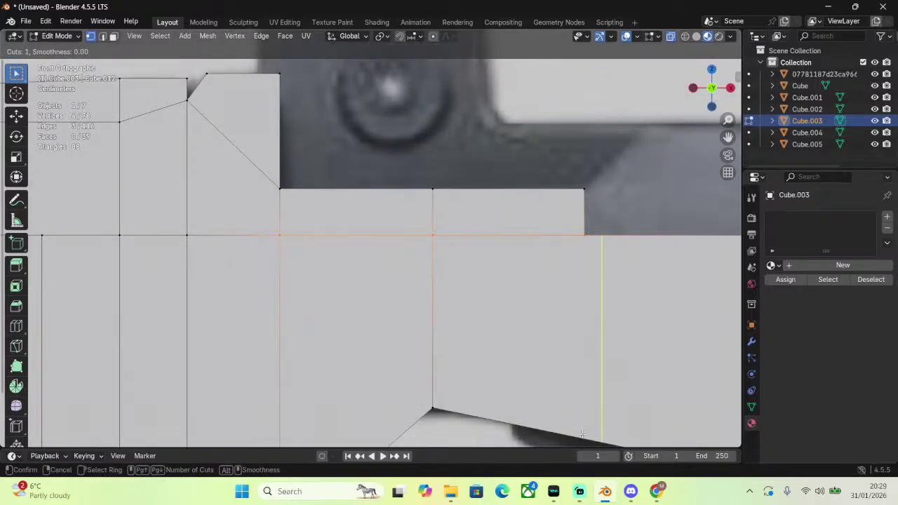
click(579, 430)
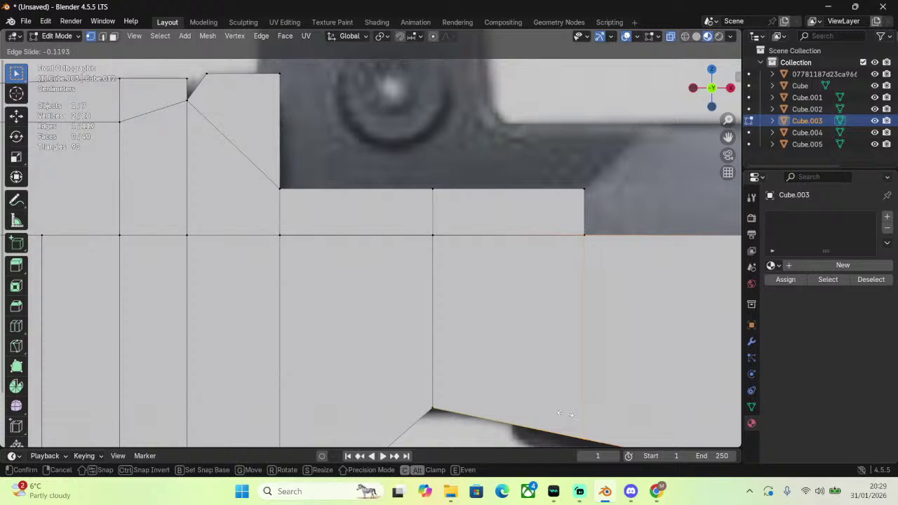
click(569, 414)
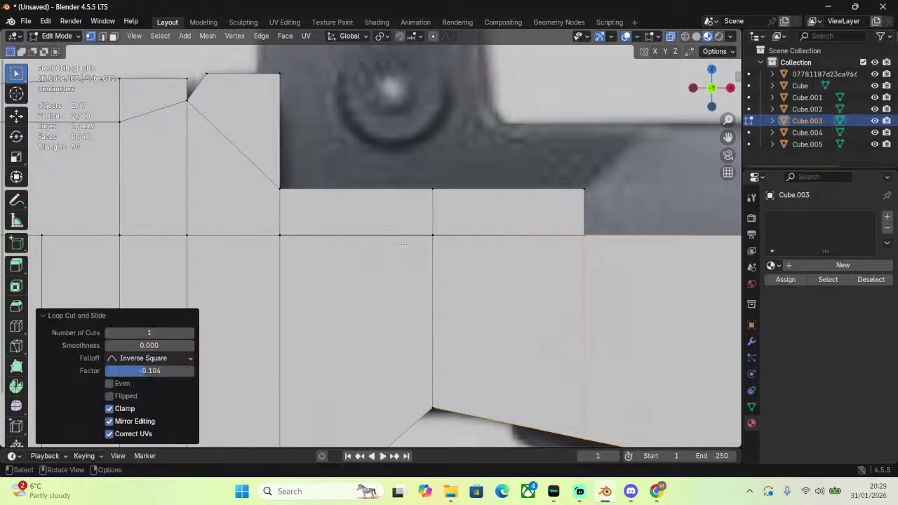
Merge the vertices along the seam between the low strip and the body by distance, using 0.01 m.
drag(648, 216, 225, 268)
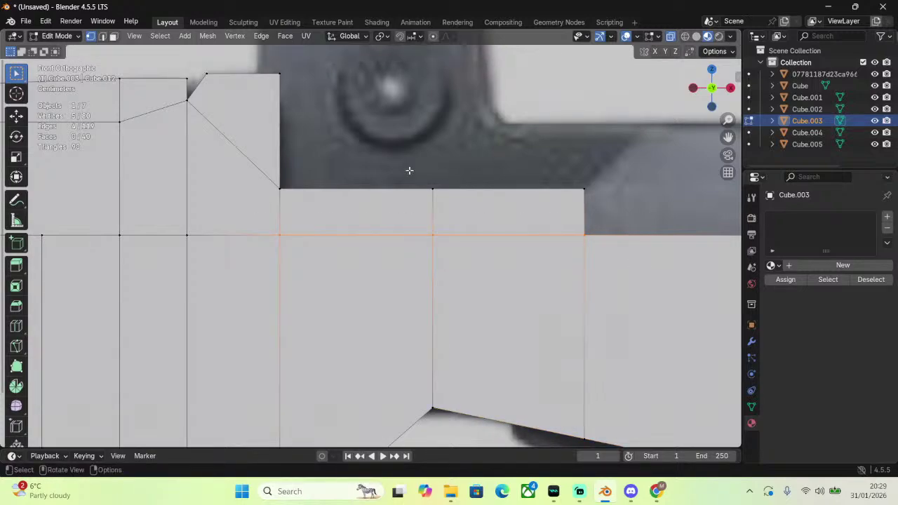
key(m)
click(375, 208)
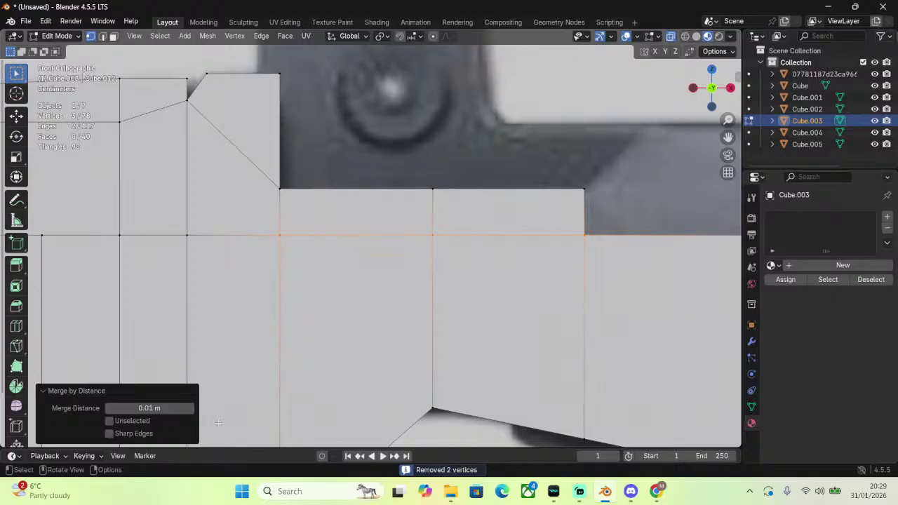
scroll(443, 208, up, 3)
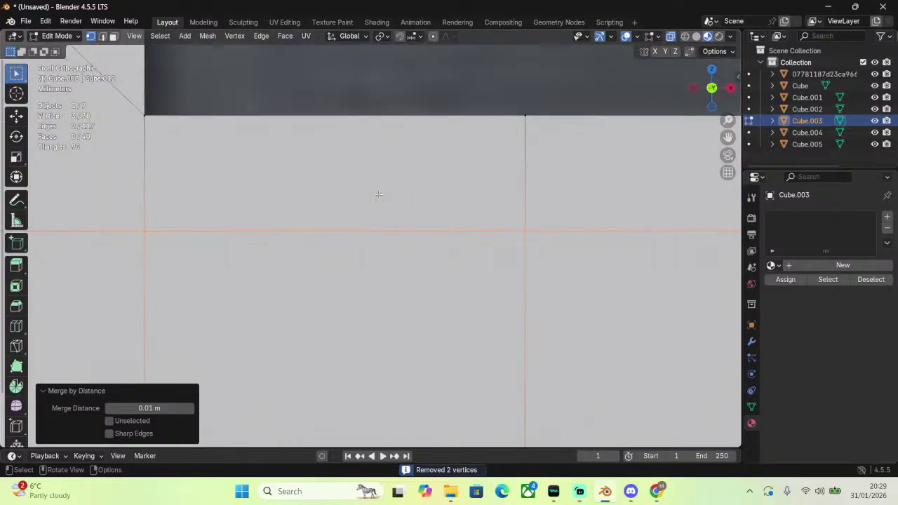
scroll(414, 198, down, 4)
Extrude the low strip's upper front vertex 0.022269 m along X and 0.02284 m along Z, following the reference's slope.
click(620, 140)
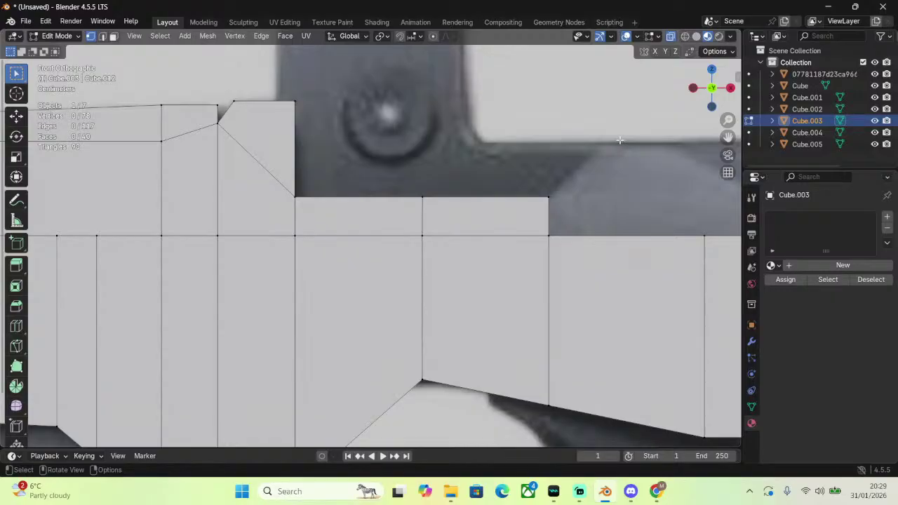
drag(542, 179, 619, 202)
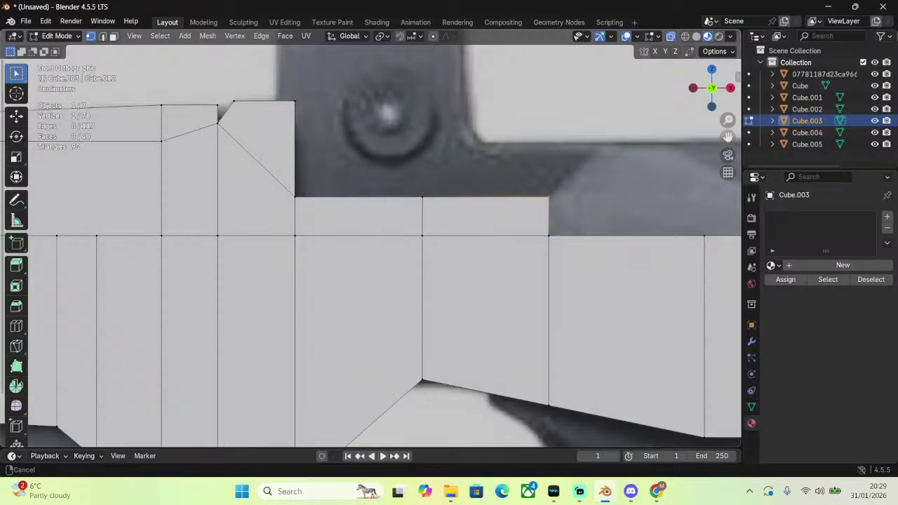
shift+middle_drag(733, 402, 553, 411)
scroll(490, 129, up, 3)
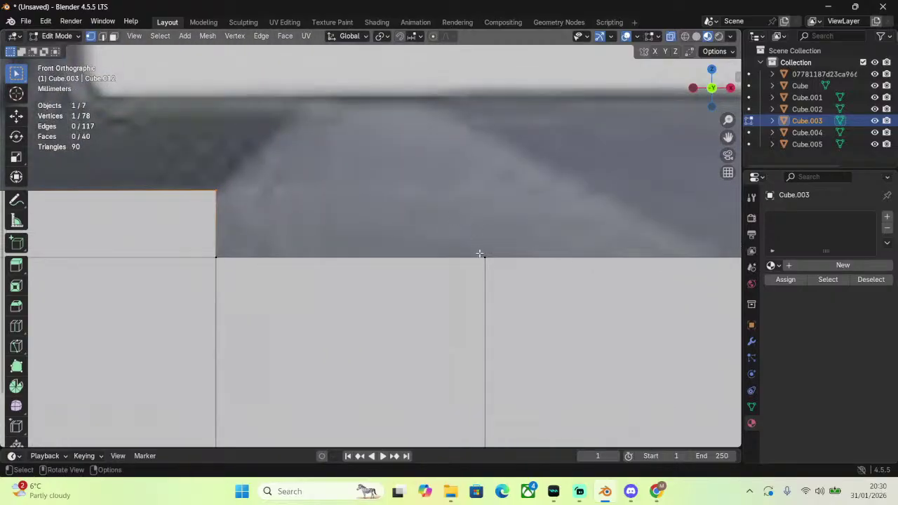
scroll(480, 254, down, 7)
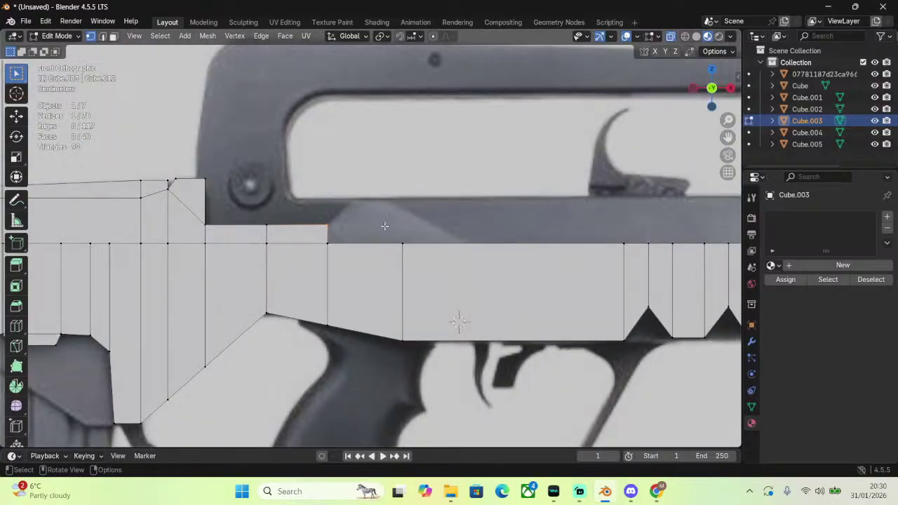
scroll(384, 225, up, 4)
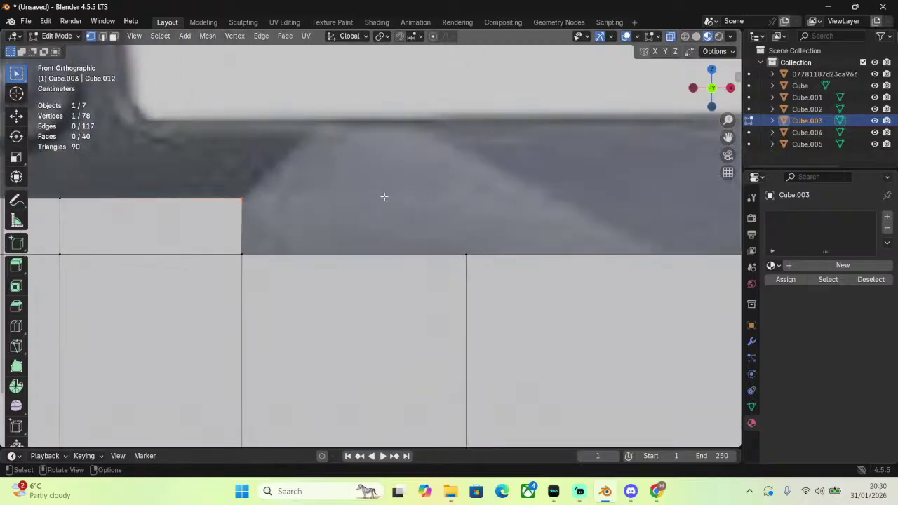
key(e)
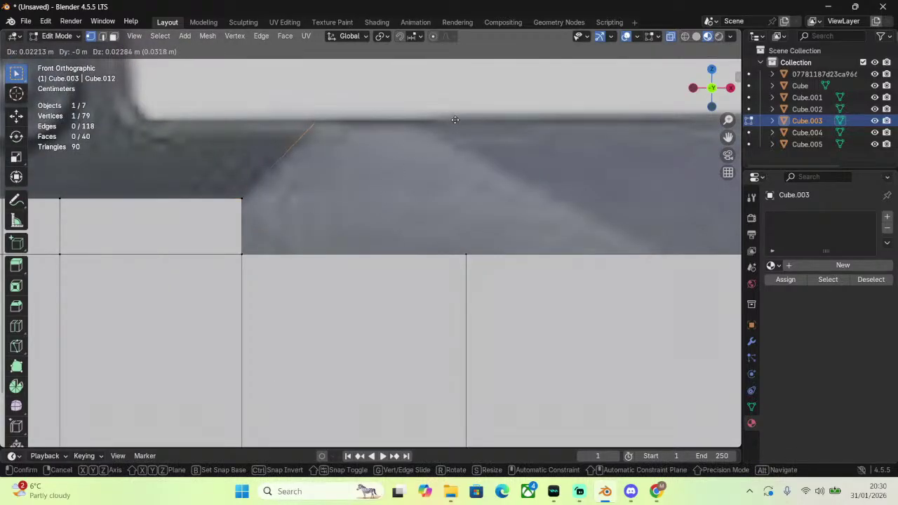
click(455, 120)
Try to extrude the slope's top vertex 0.031405 m forward along X.
key(e)
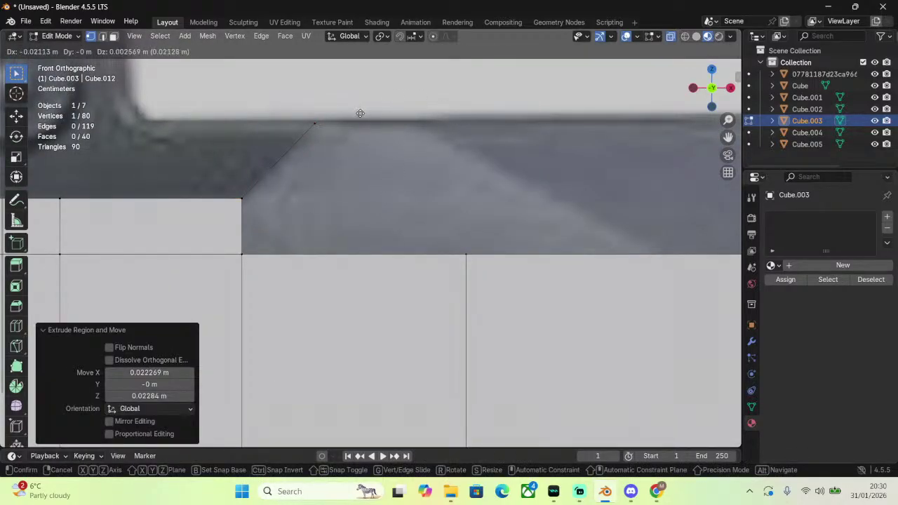
key(x)
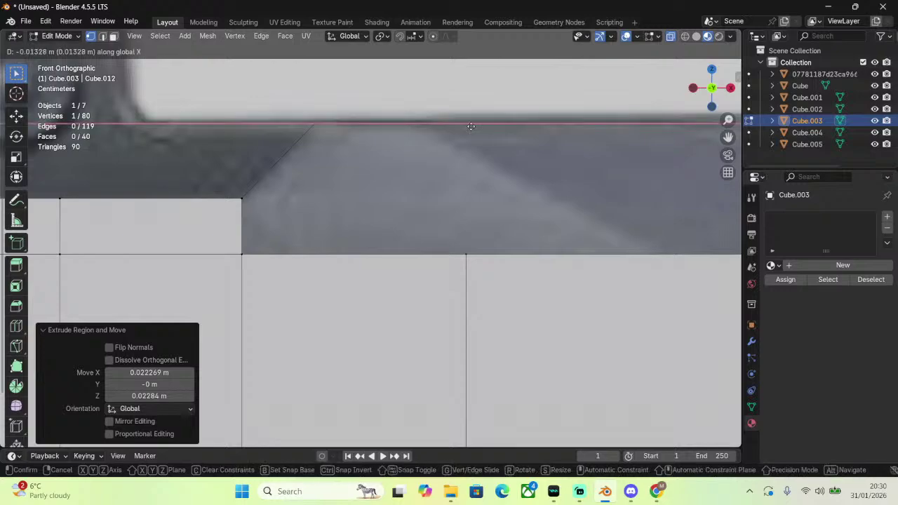
click(558, 132)
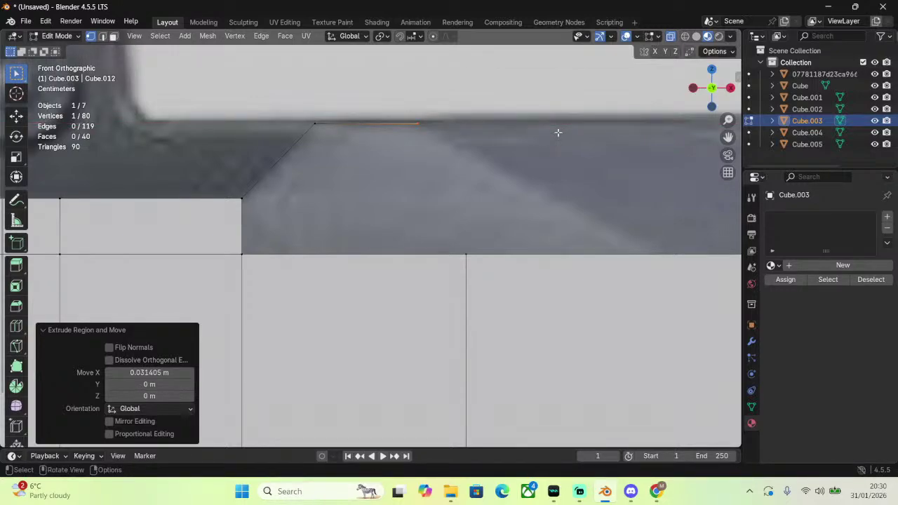
scroll(526, 119, down, 6)
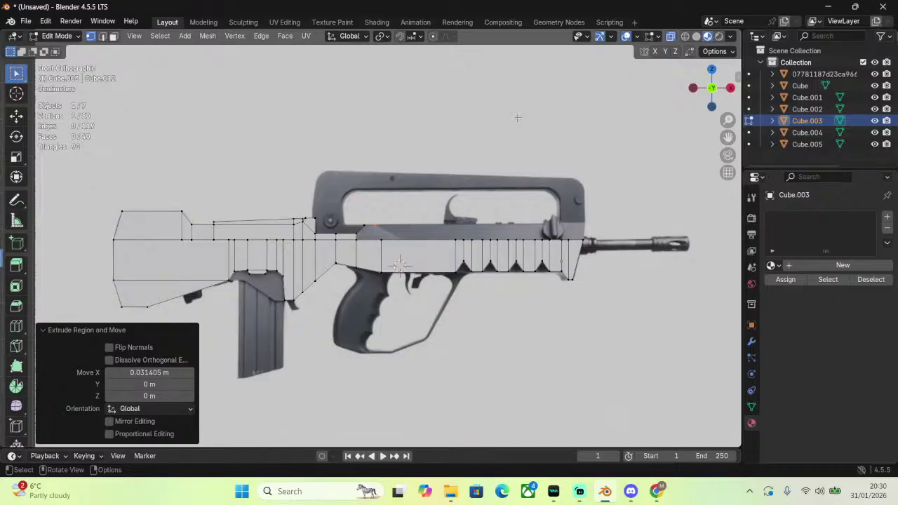
scroll(517, 117, up, 4)
key(ctrl+z)
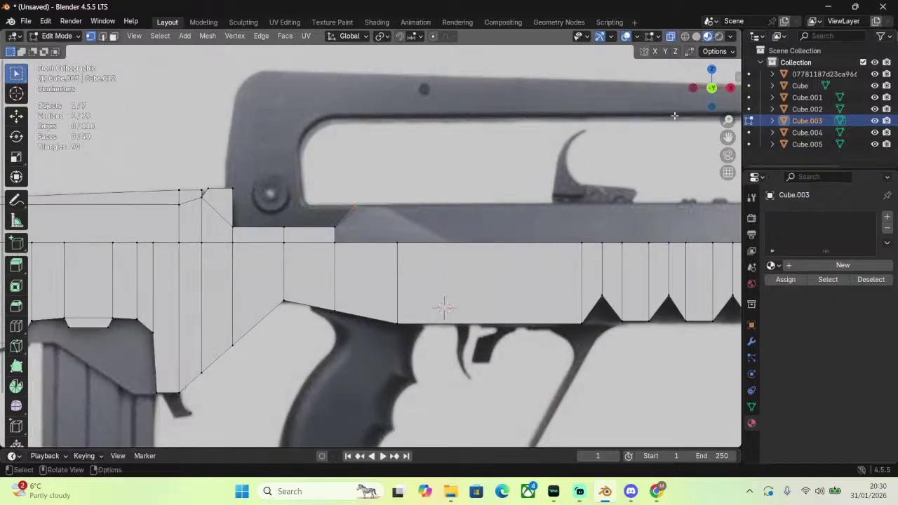
Extrude the slope's top vertex 0.6005 m forward along X to the receiver's front, and raise the new end vertex 0.007137 m along Z.
drag(728, 135, 457, 166)
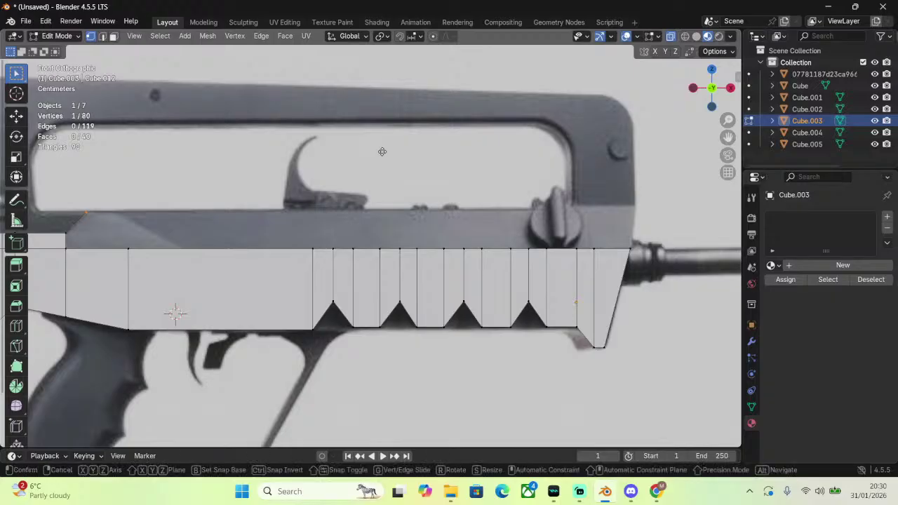
key(e)
key(x)
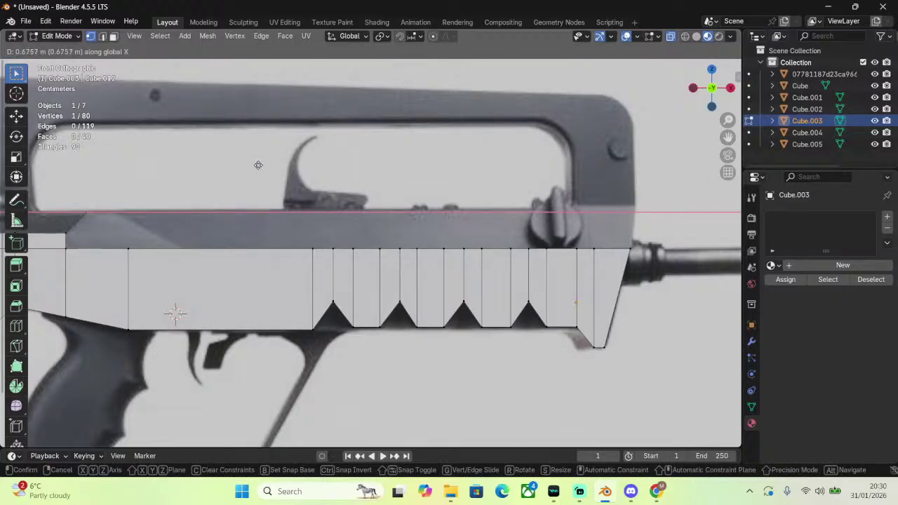
scroll(193, 156, up, 5)
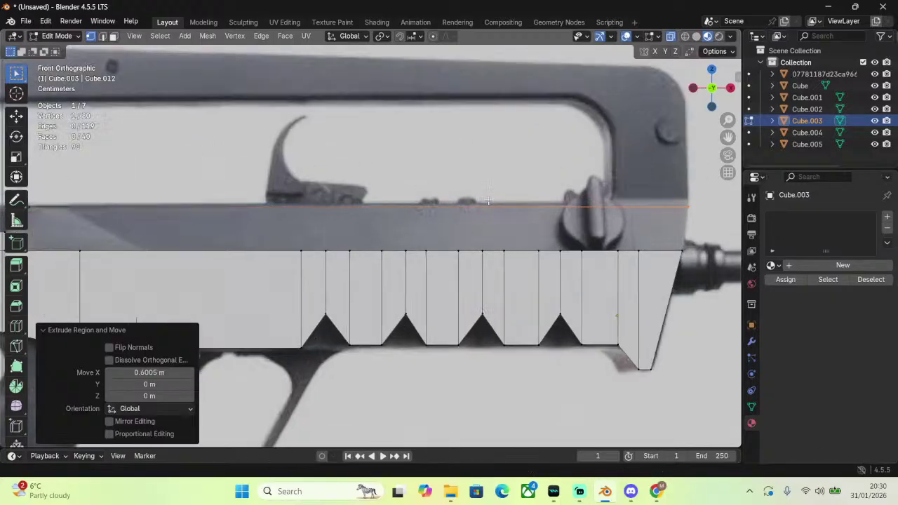
drag(728, 137, 623, 151)
scroll(623, 150, up, 2)
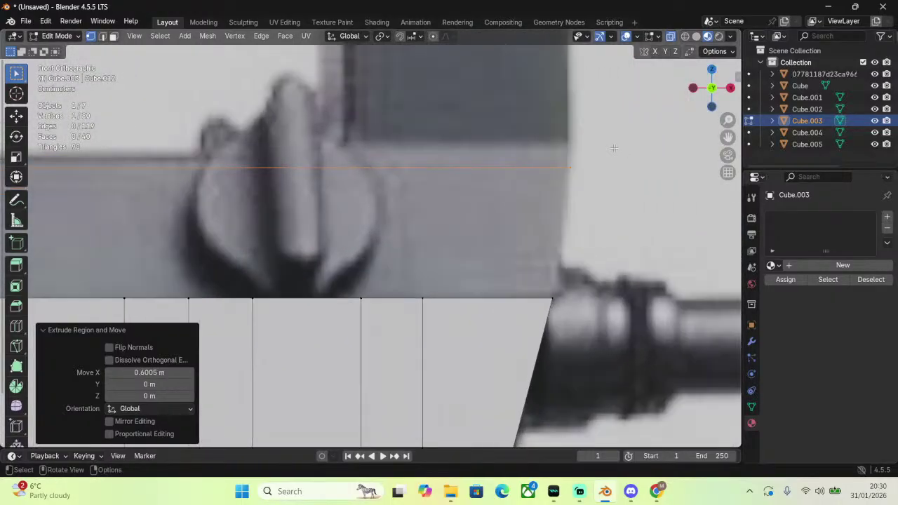
key(g)
key(z)
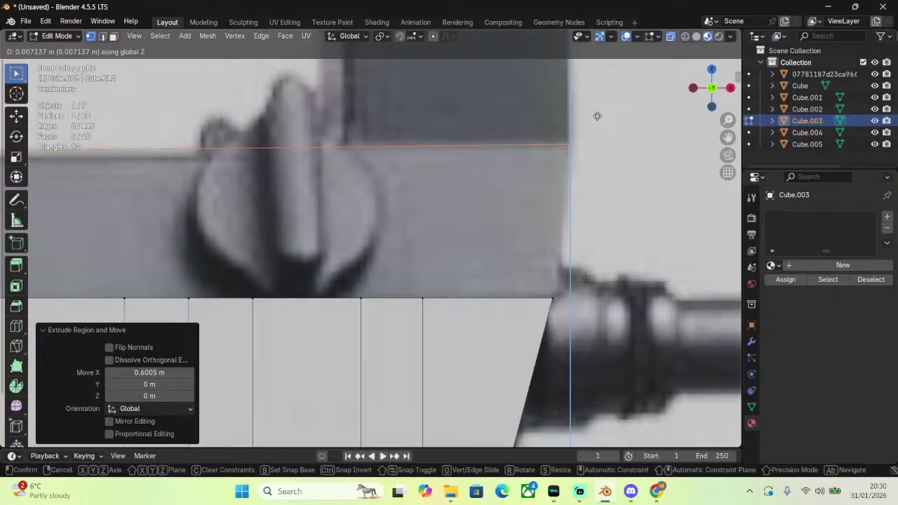
click(597, 116)
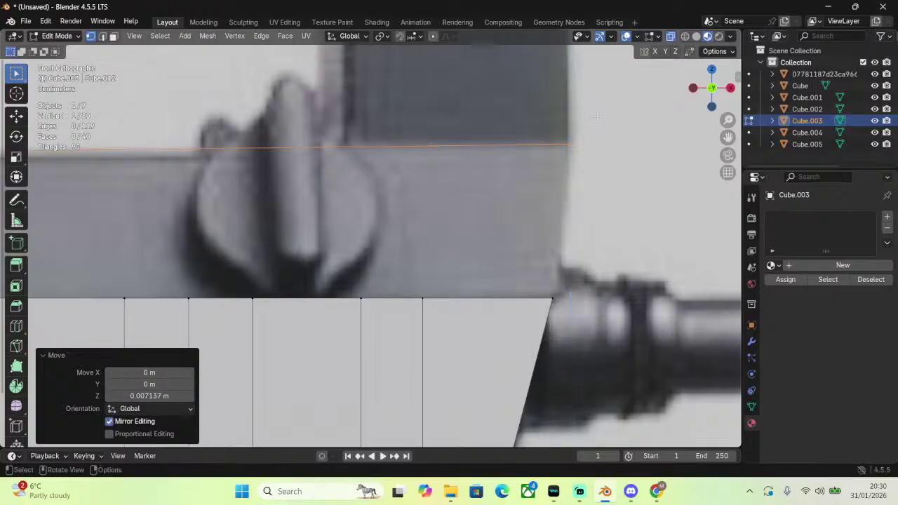
Delete the two extruded vertices of the slope and long top line above the body.
shift+click(562, 293)
click(570, 191)
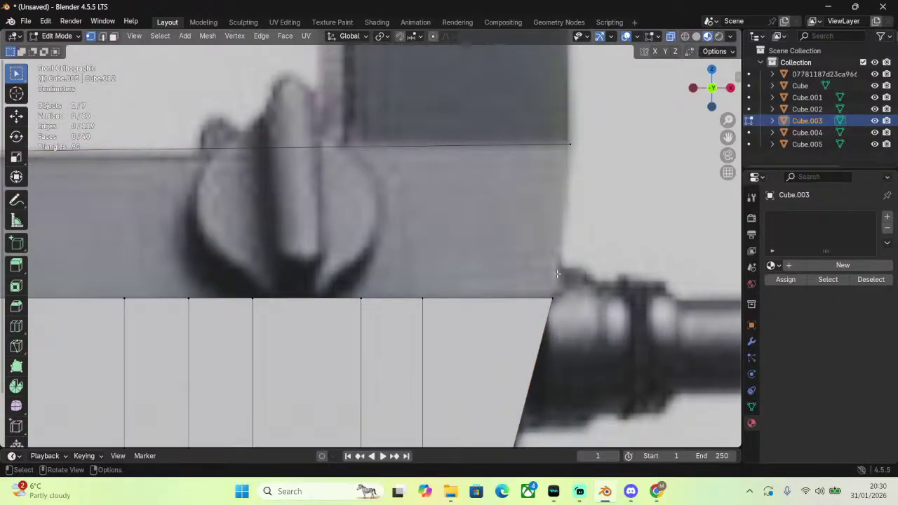
click(571, 148)
scroll(729, 140, down, 6)
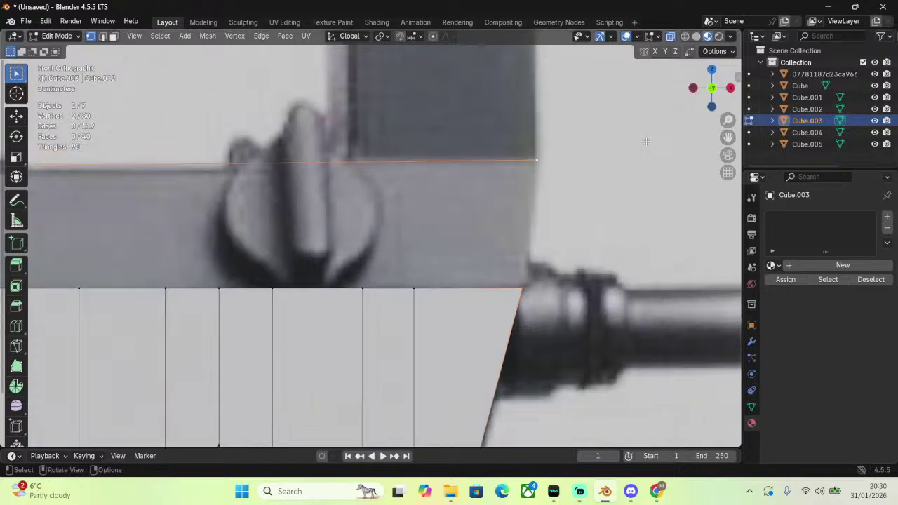
drag(730, 141, 891, 114)
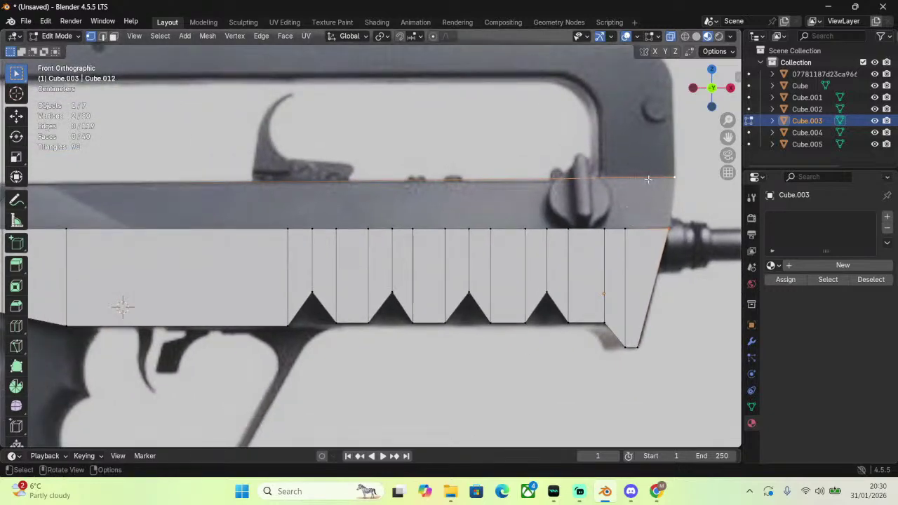
ctrl+middle_drag(648, 179, 670, 136)
drag(556, 181, 231, 229)
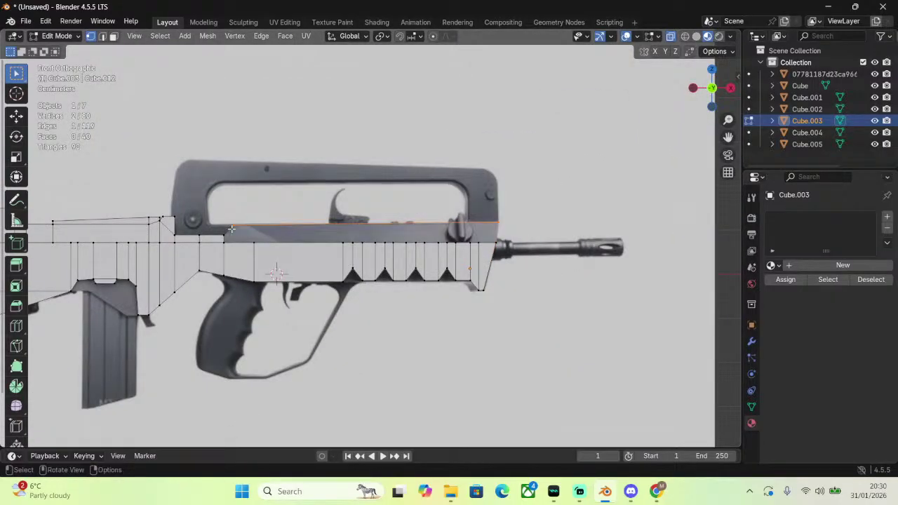
right_click(232, 229)
click(182, 441)
Try to extrude the top edges of the notched front section 0.004297 m along X and 0.045421 m up along Z.
scroll(380, 166, up, 3)
alt+click(612, 261)
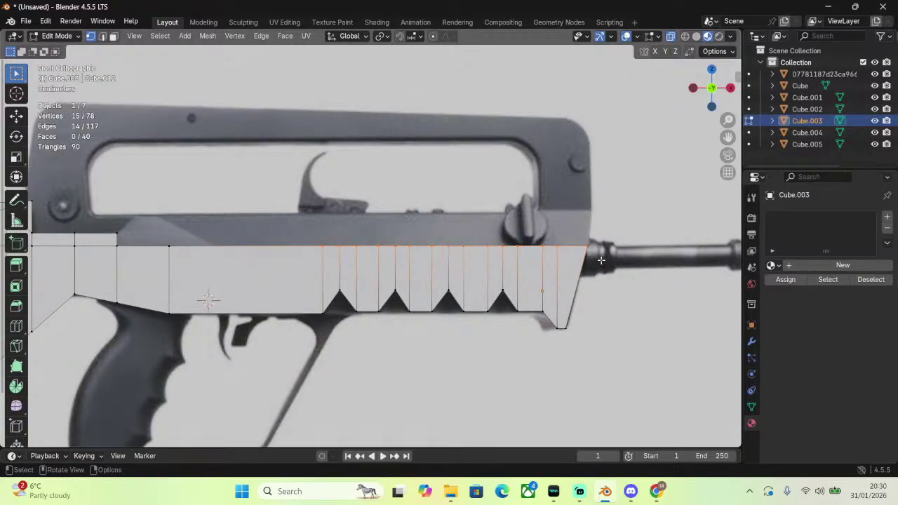
key(e)
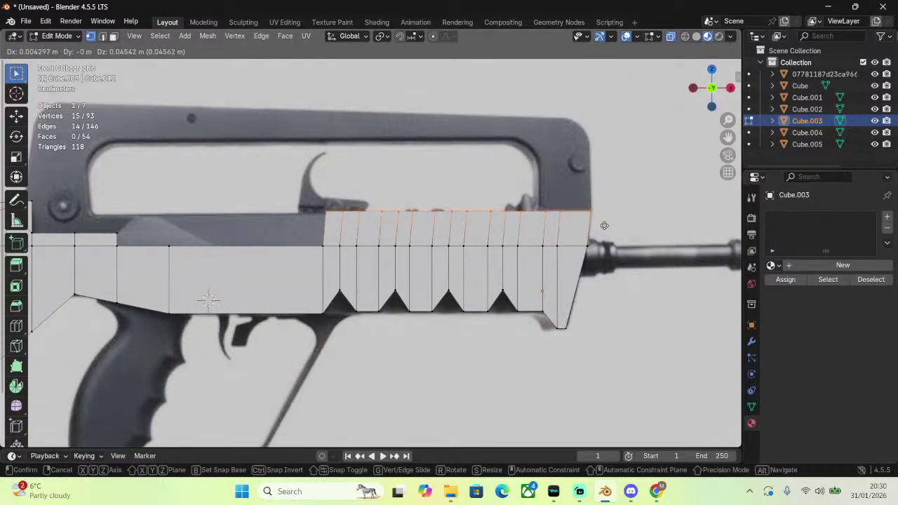
click(604, 226)
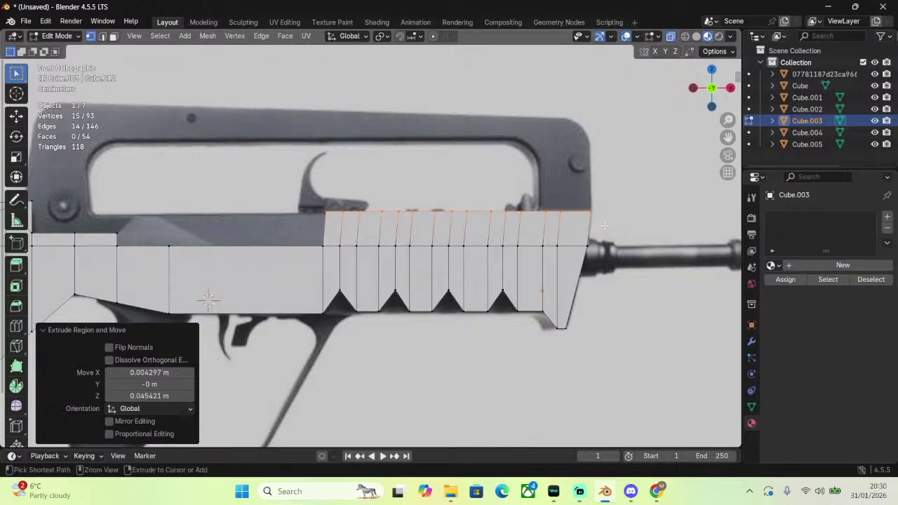
key(ctrl+z)
scroll(363, 187, up, 1)
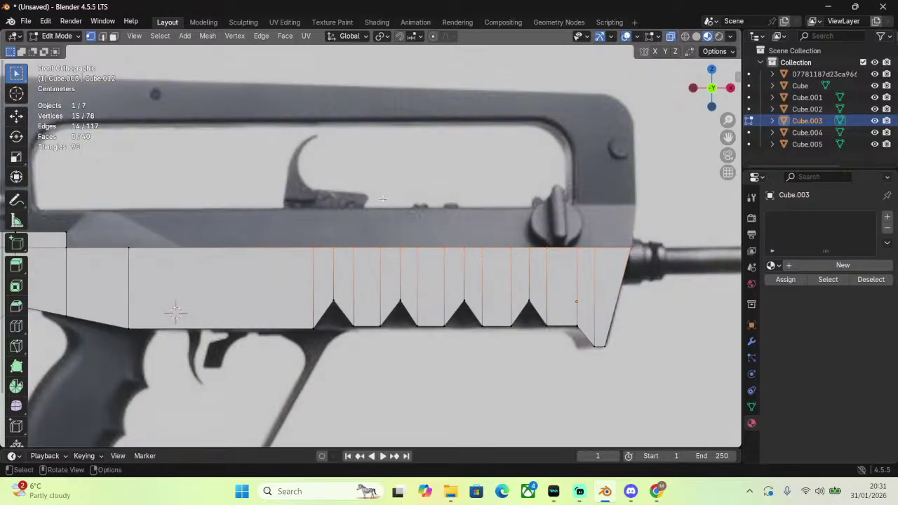
key(b)
drag(287, 246, 642, 258)
click(300, 218)
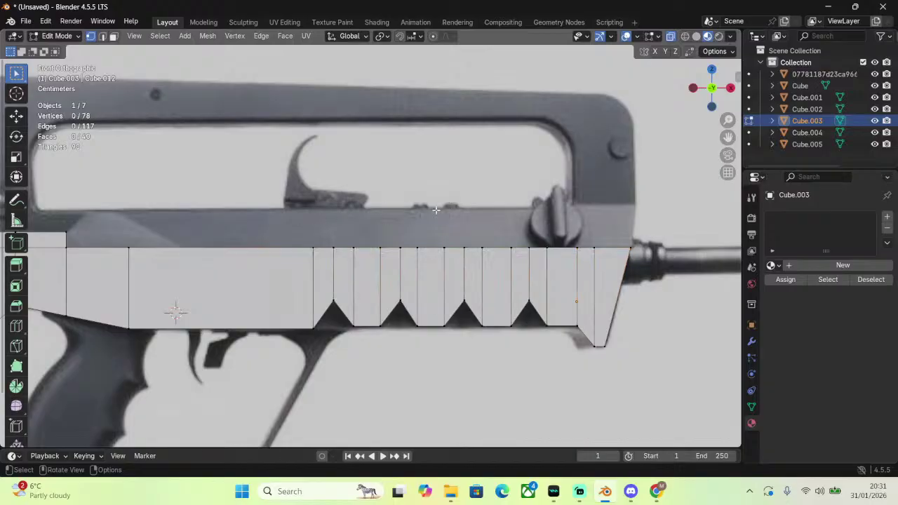
Try to move the body's top vertex in front of the rear ledge 0.01473 m backward along X.
scroll(363, 212, down, 8)
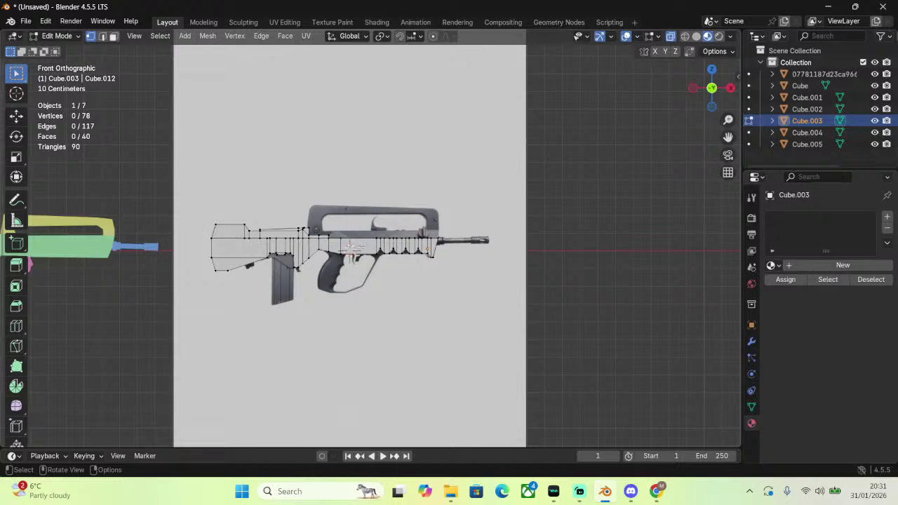
scroll(261, 238, up, 6)
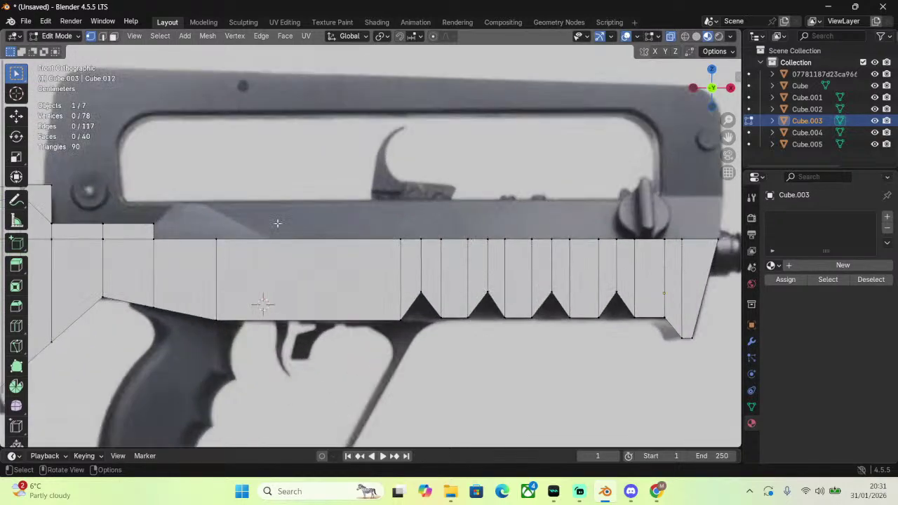
scroll(151, 231, up, 2)
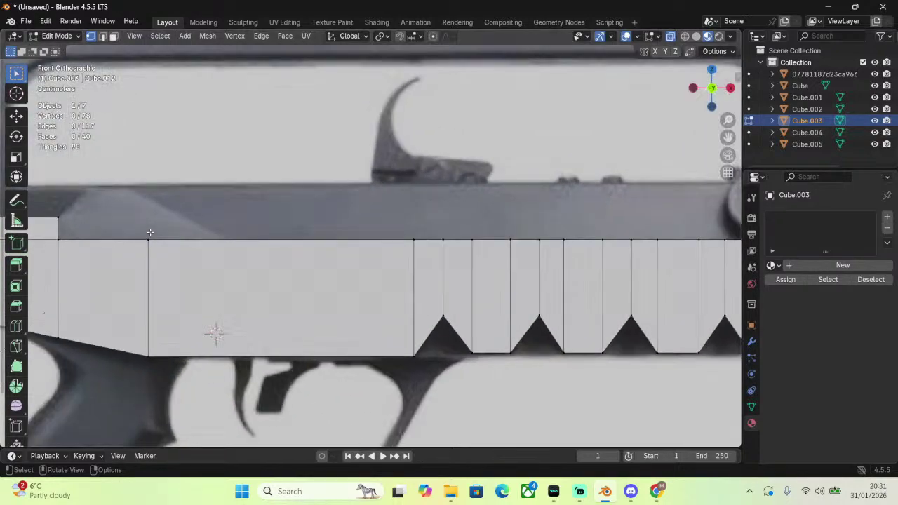
click(149, 239)
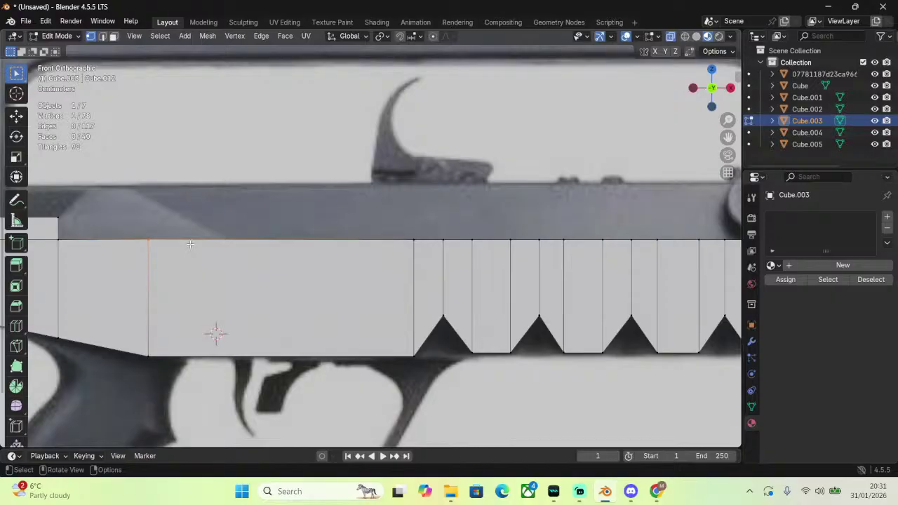
scroll(271, 200, up, 2)
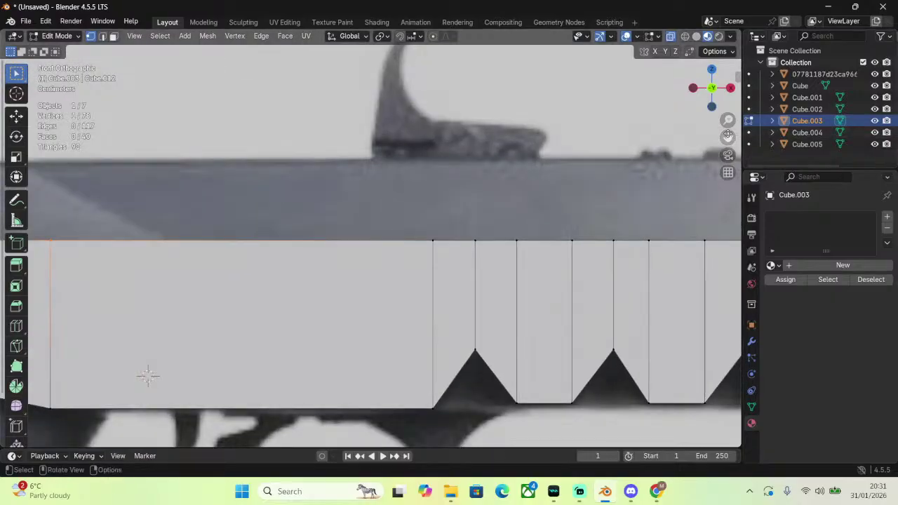
shift+middle_drag(271, 200, 703, 221)
scroll(647, 154, up, 2)
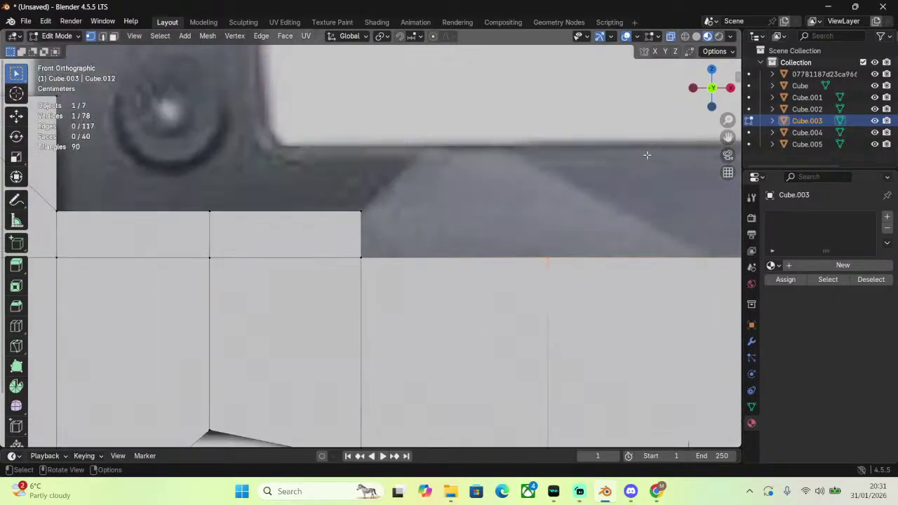
key(g)
key(x)
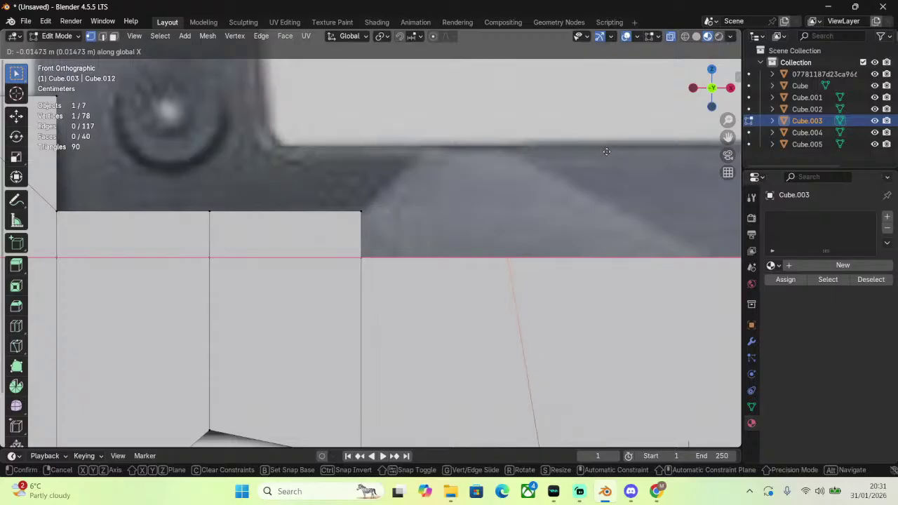
click(607, 152)
Try to extrude the top edge just in front of the ledge 0.017301 m along X and 0.04094 m up along Z.
shift+click(362, 257)
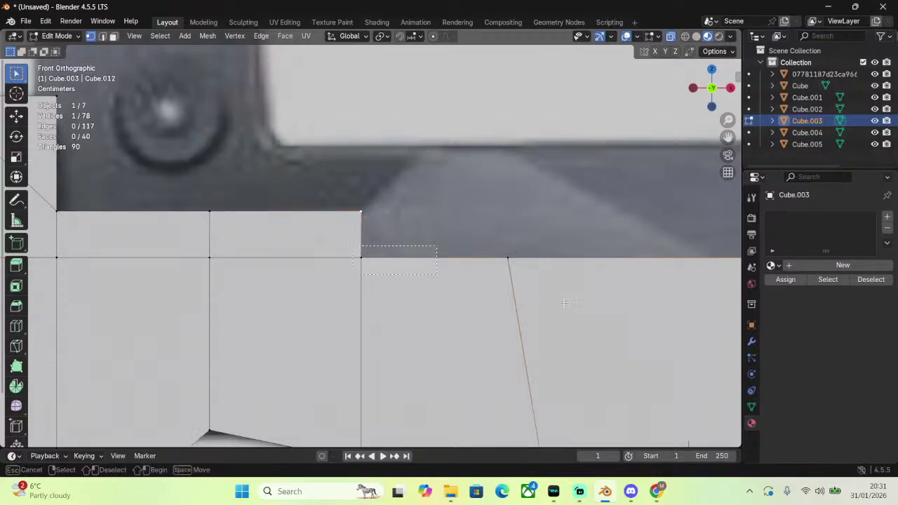
key(e)
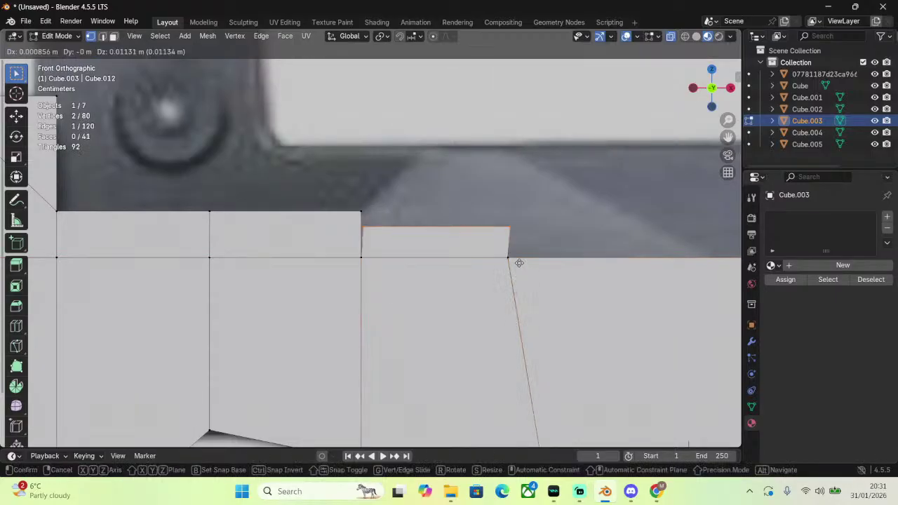
click(560, 211)
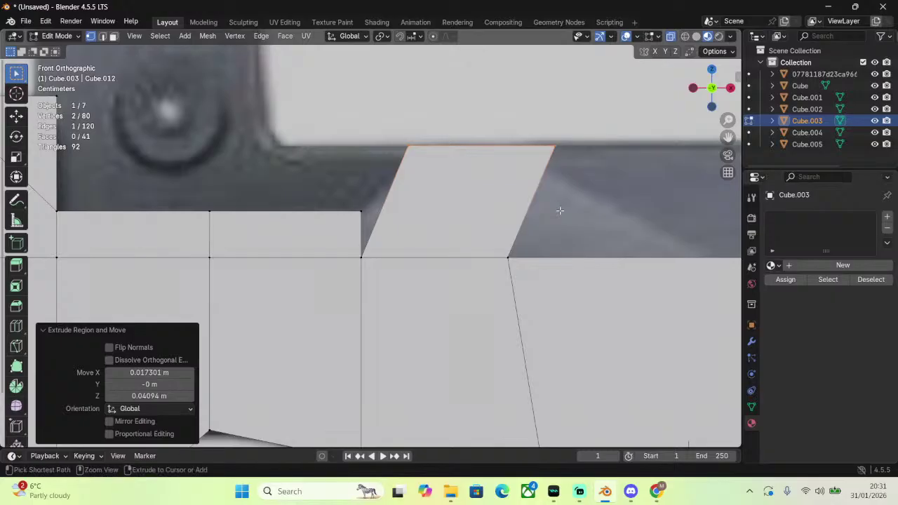
key(ctrl+z)
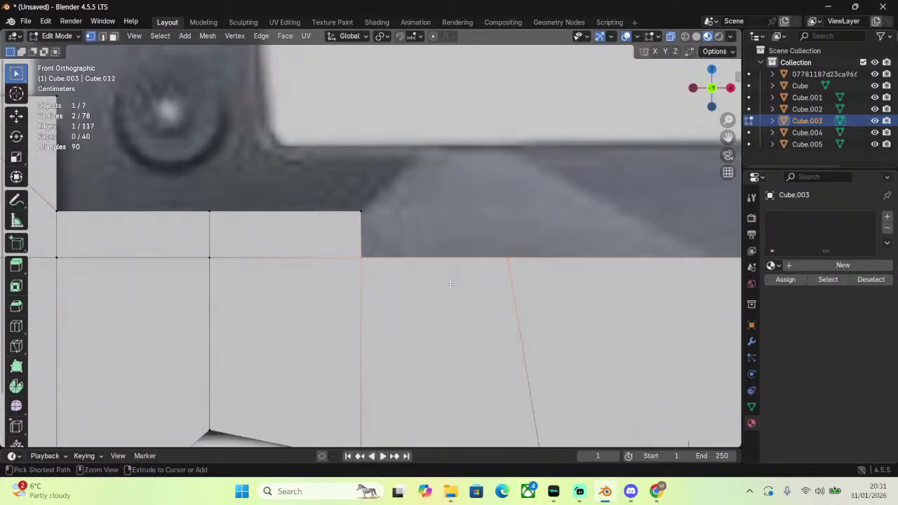
Try to extrude the ledge's front top vertex 0.022269 m along X and 0.023125 m along Z, and undo the earlier body vertex move.
click(361, 213)
key(e)
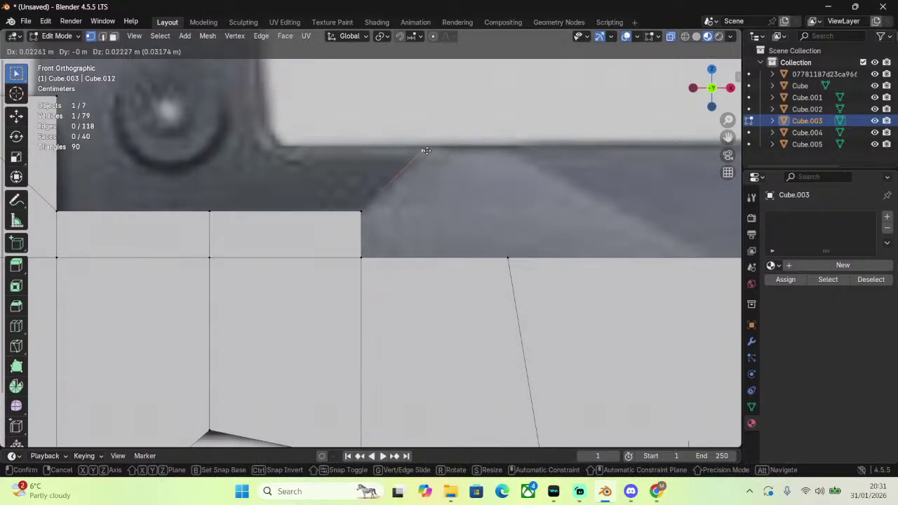
click(422, 150)
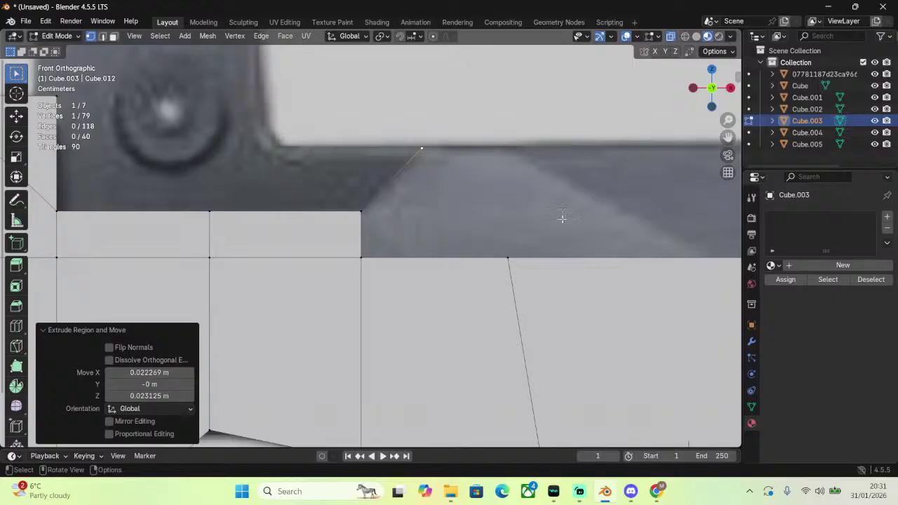
click(505, 251)
key(ctrl+z)
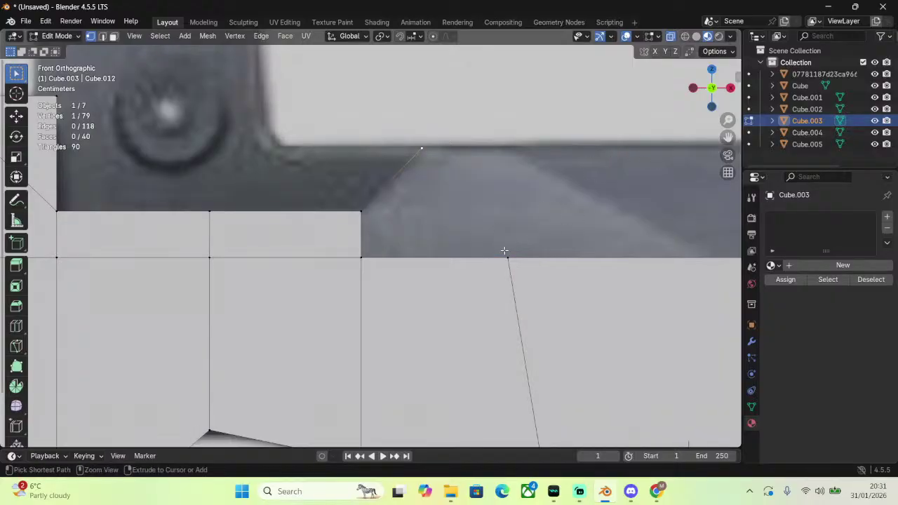
key(ctrl+z)
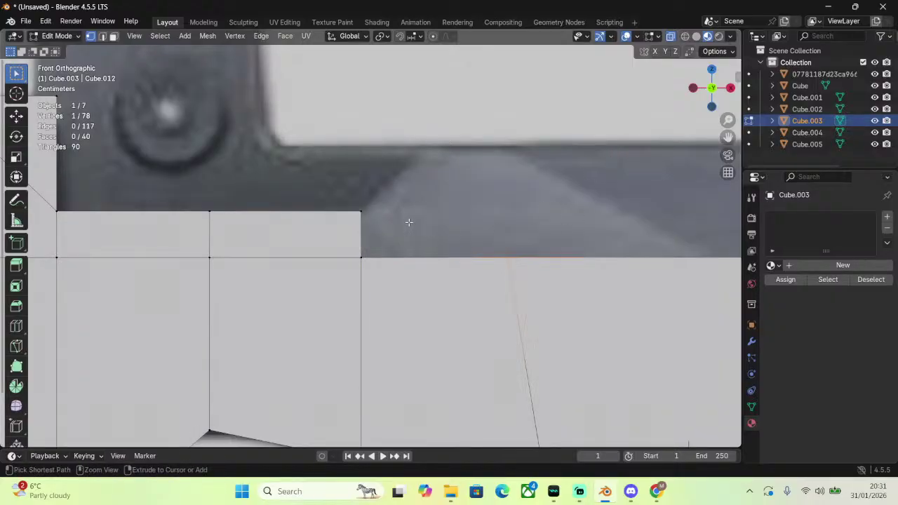
key(ctrl+z)
Extrude the ledge's front top vertex 0.023982 m along X and 0.023639 m up, and the new vertex 0.59794 m along X and 0.006649 m up.
key(e)
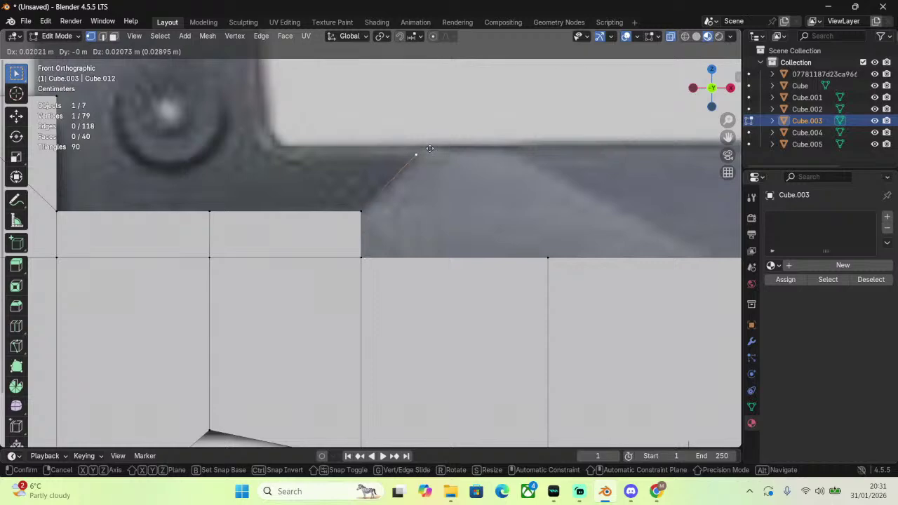
click(444, 145)
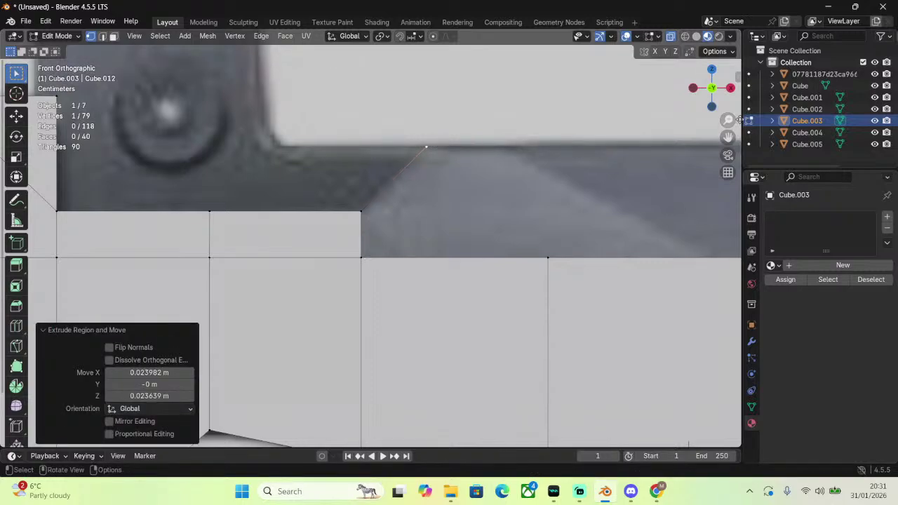
middle_drag(727, 136, 500, 157)
click(705, 91)
scroll(498, 150, down, 5)
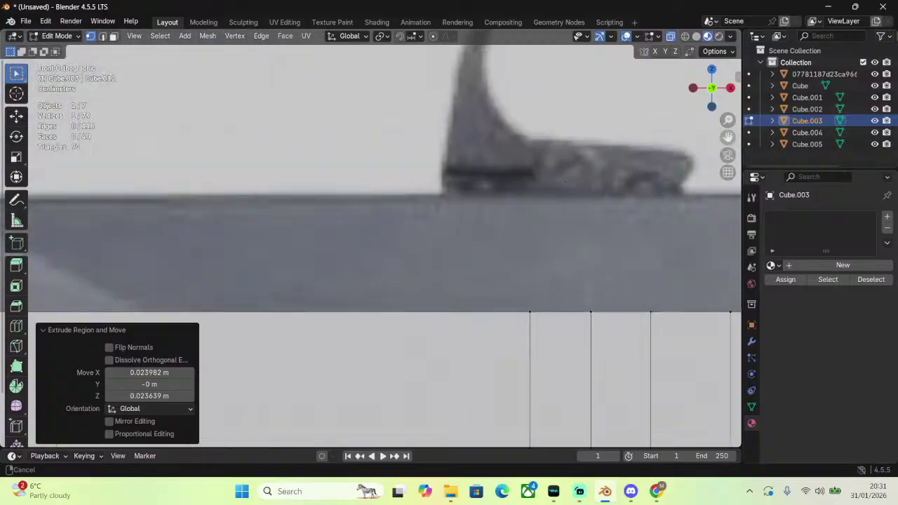
key(e)
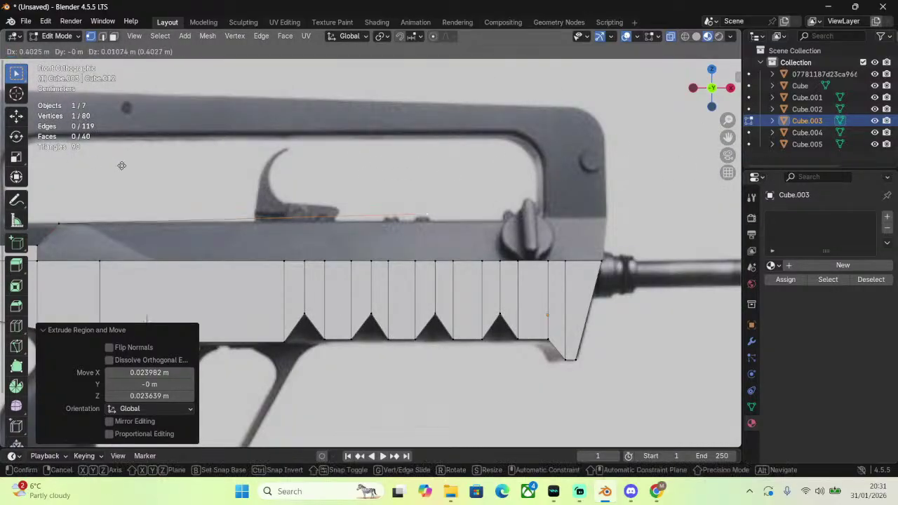
click(172, 166)
Connect the long top line's front end vertex to the front section's upper front corner with an edge.
scroll(171, 166, up, 3)
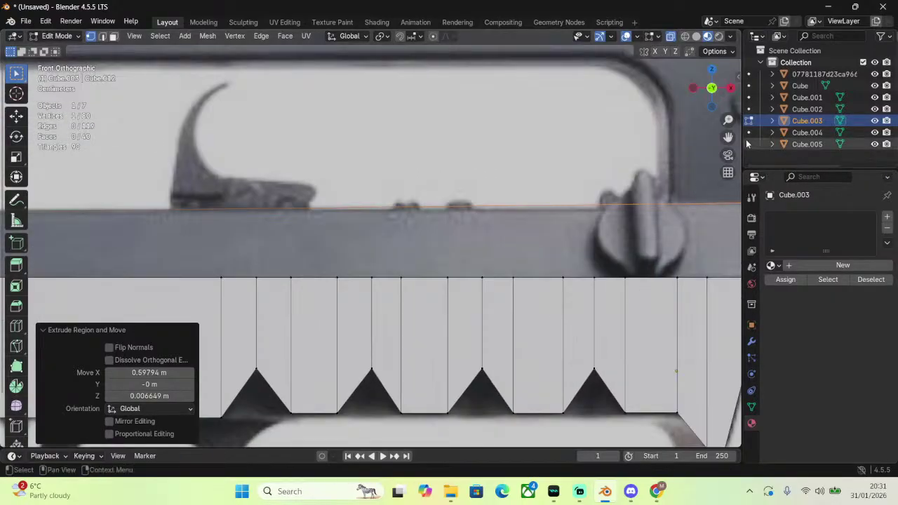
drag(728, 137, 511, 114)
scroll(503, 104, up, 3)
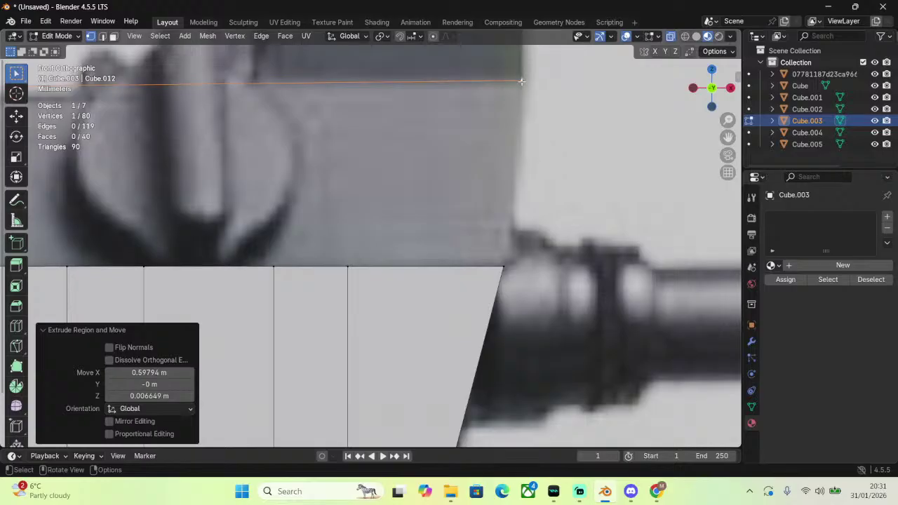
shift+click(502, 266)
key(ctrl+v)
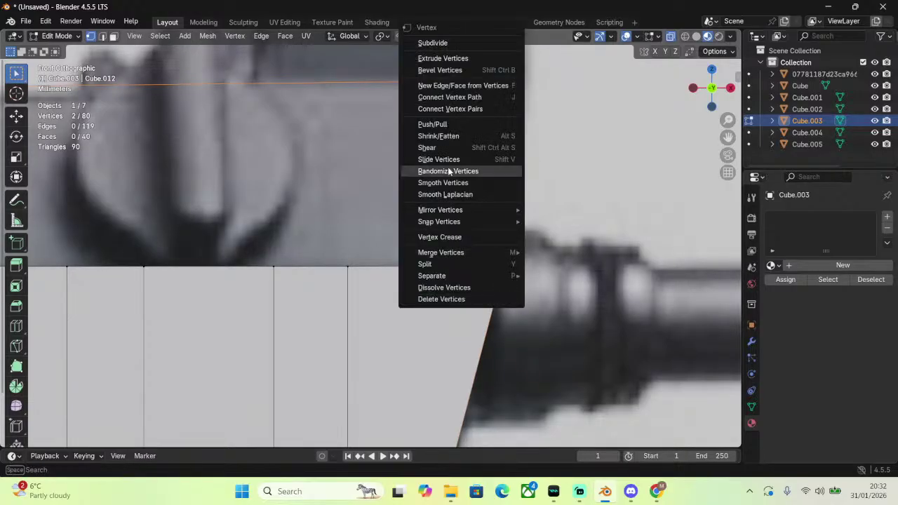
click(441, 96)
scroll(376, 116, down, 4)
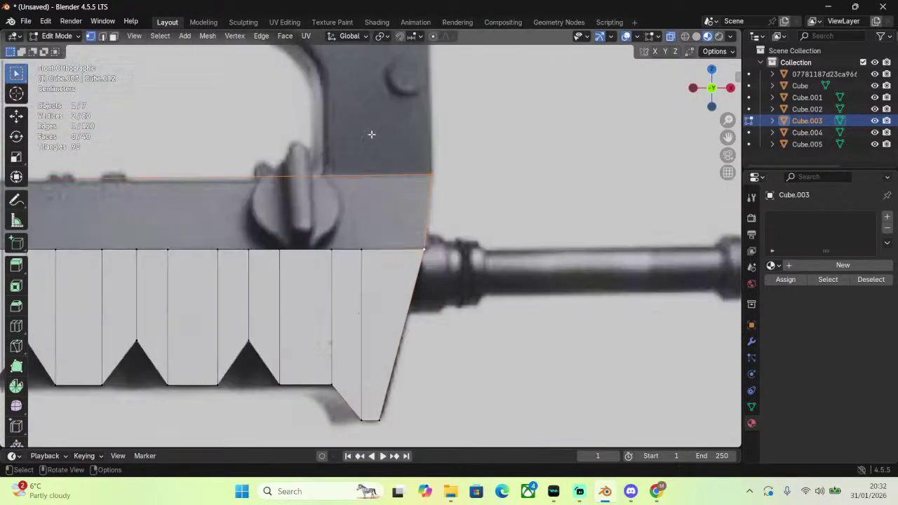
Extrude the top vertex behind the front corner 0.04696 m up along Z and fill the front quad of the receiver strip.
scroll(372, 237, up, 2)
click(361, 249)
scroll(372, 237, up, 2)
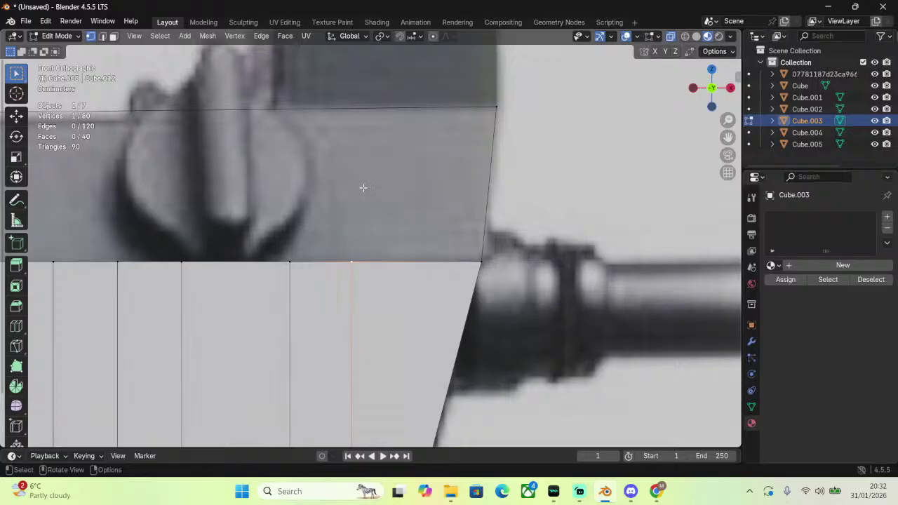
key(e)
key(z)
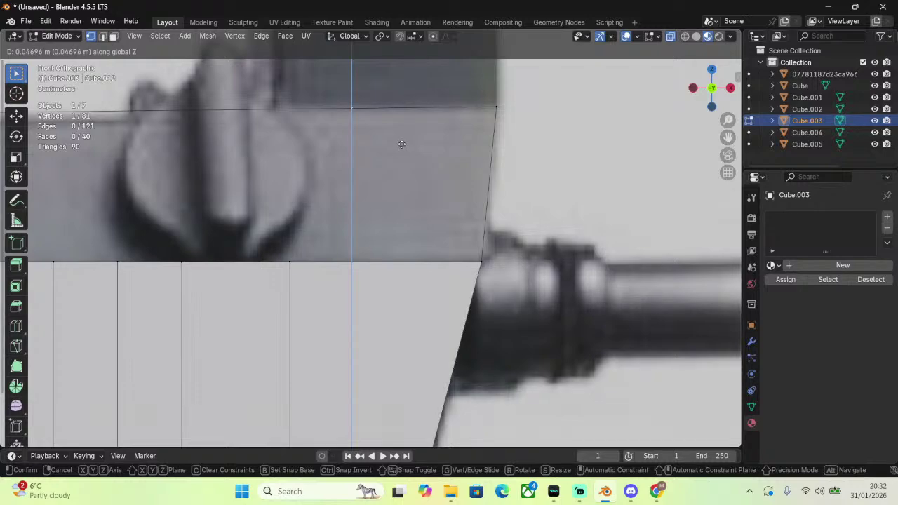
click(400, 145)
drag(330, 91, 496, 186)
key(f)
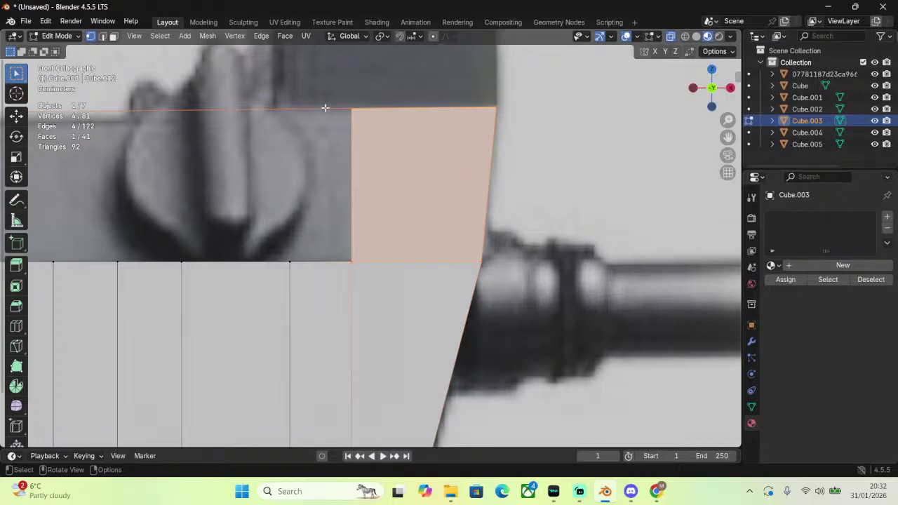
Delete the long top edge running from the slope to the receiver's front.
click(113, 36)
click(208, 108)
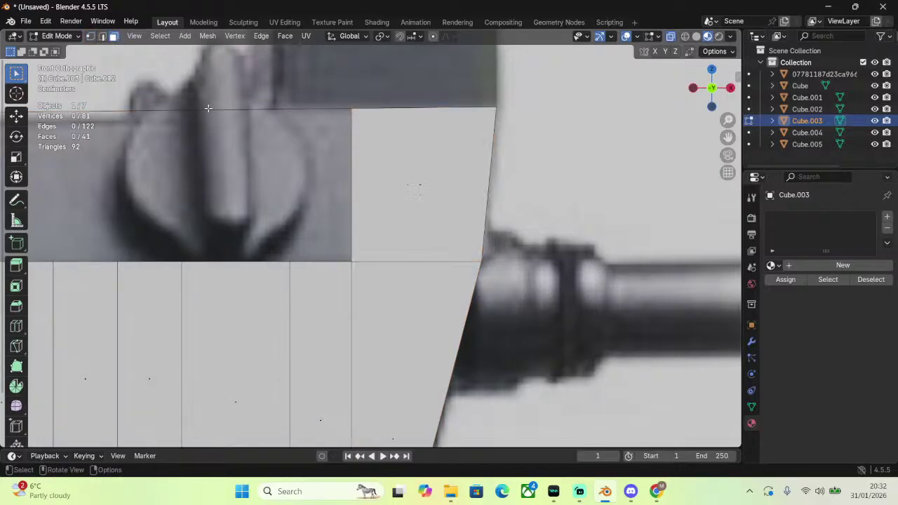
click(102, 36)
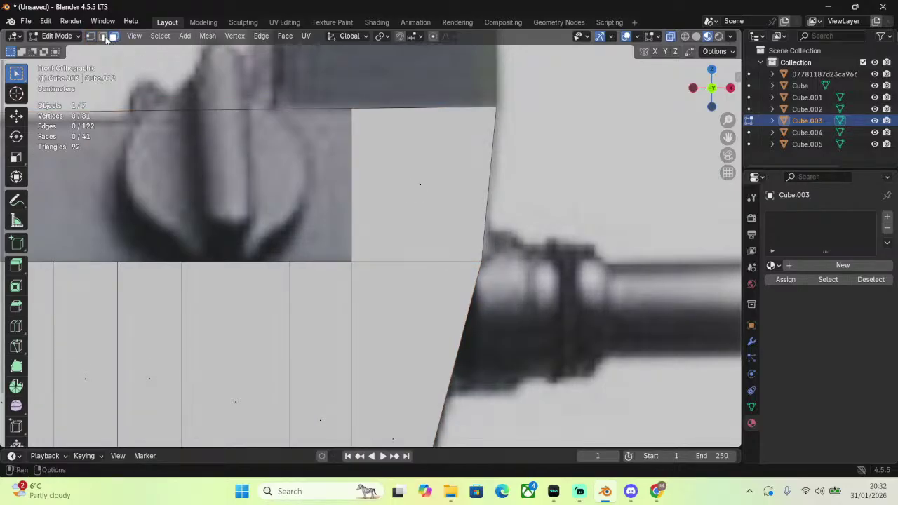
click(182, 109)
right_click(181, 109)
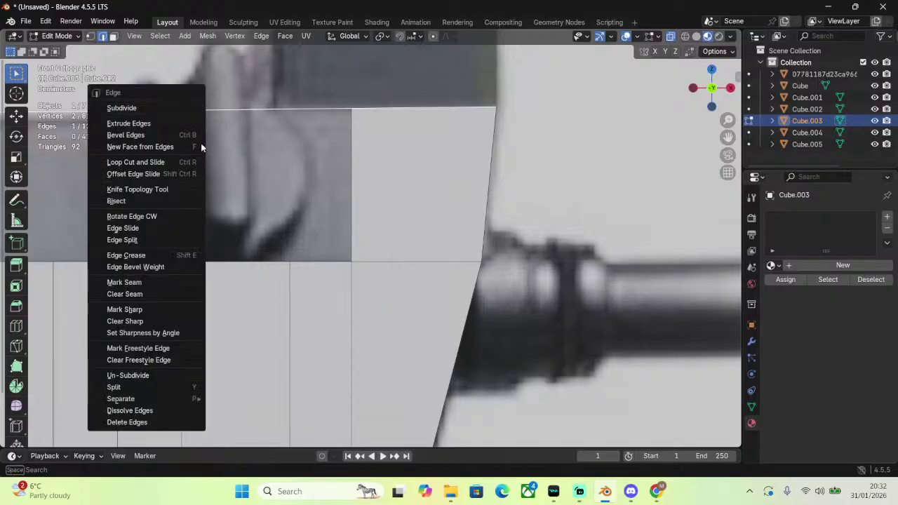
drag(728, 137, 448, 133)
right_click(425, 143)
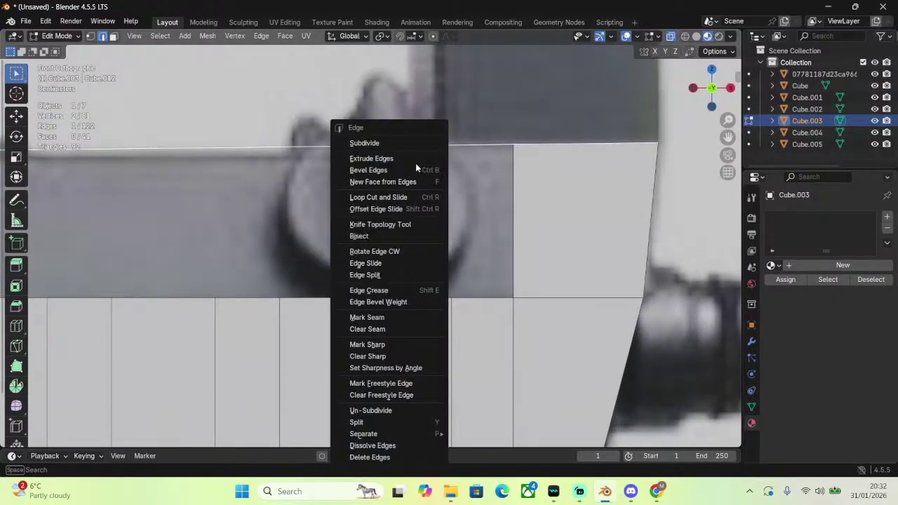
click(369, 456)
Extrude the next top vertex behind the front quad 0.04597 m up along Z and fill the face between them.
key(1)
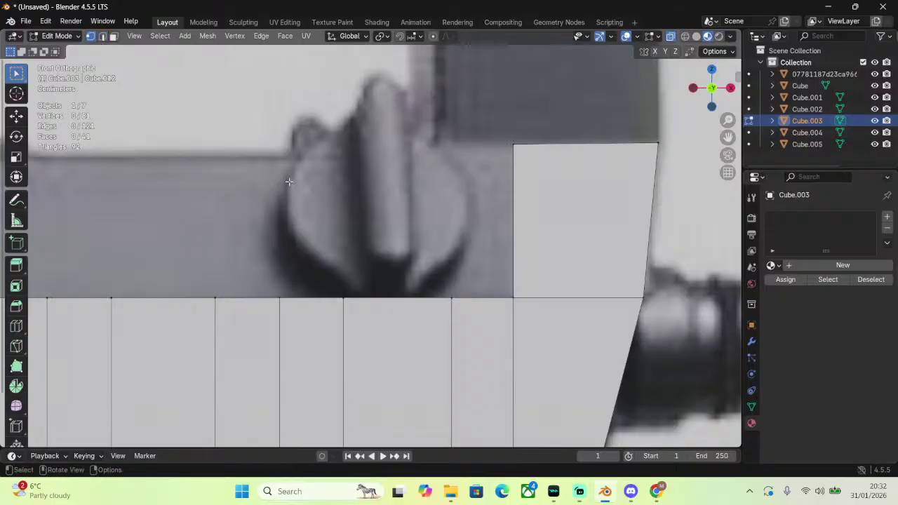
click(450, 298)
shift+click(513, 298)
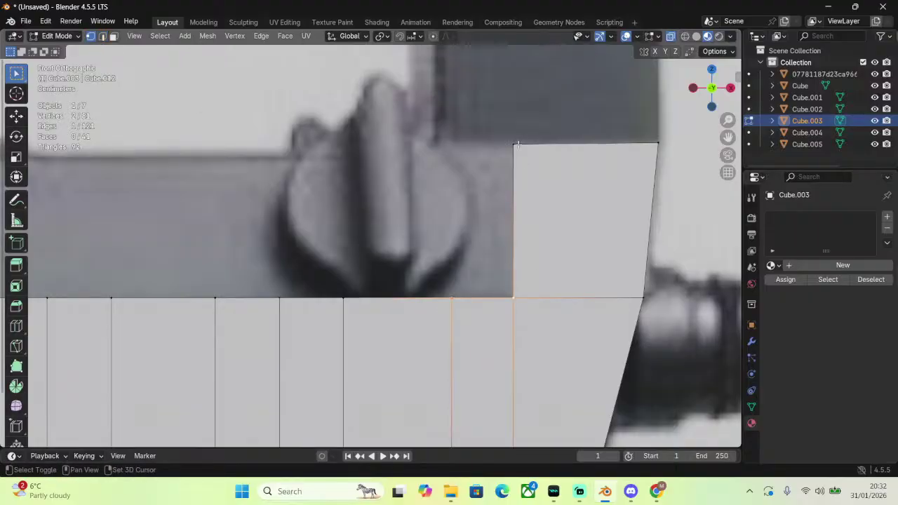
click(450, 297)
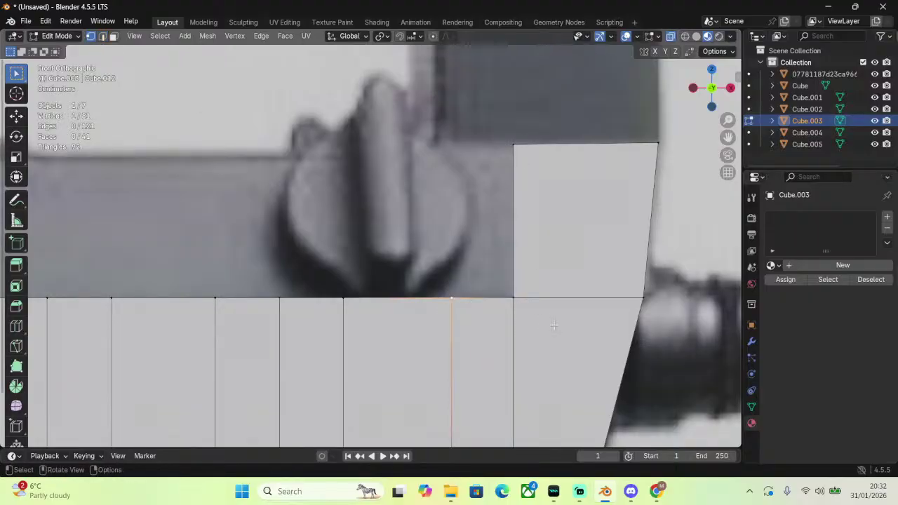
key(e)
key(z)
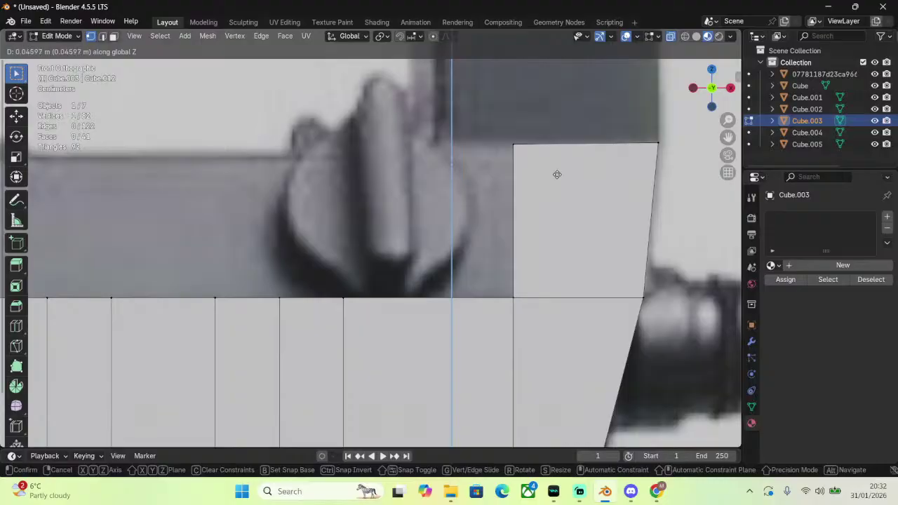
click(556, 174)
drag(561, 125, 431, 302)
key(f)
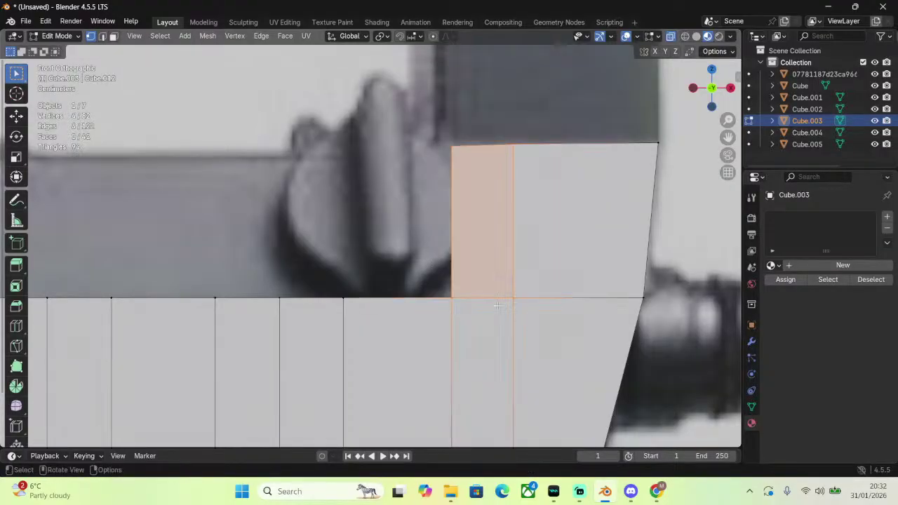
Extrude the handguard's top vertex behind the receiver strip's second quad 0.044538 m up along Z.
click(343, 298)
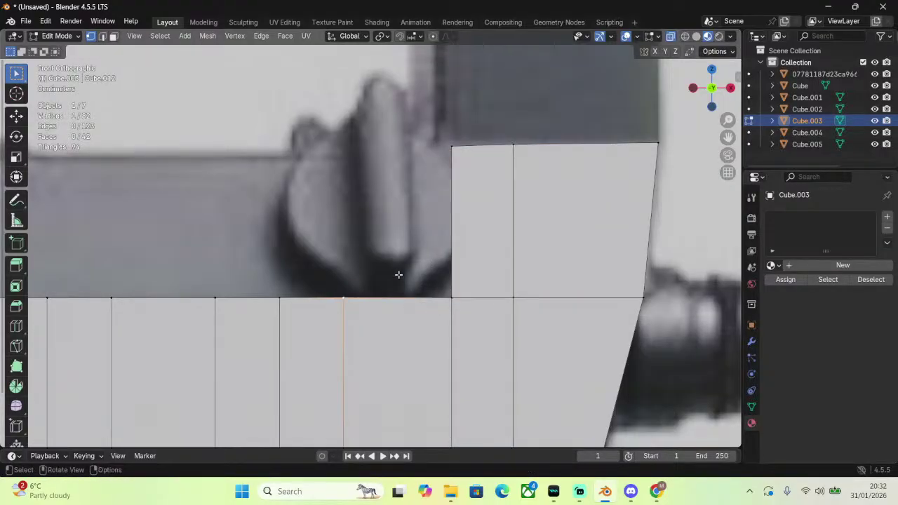
key(e)
key(z)
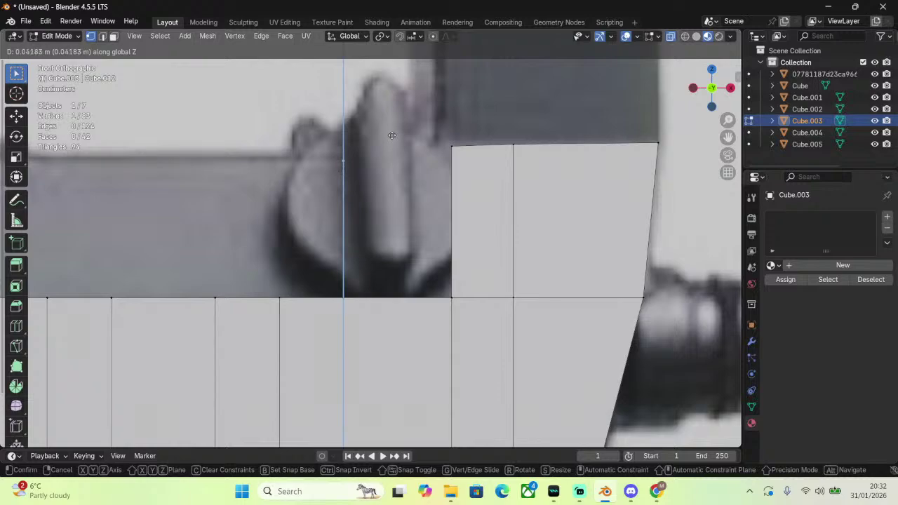
click(381, 131)
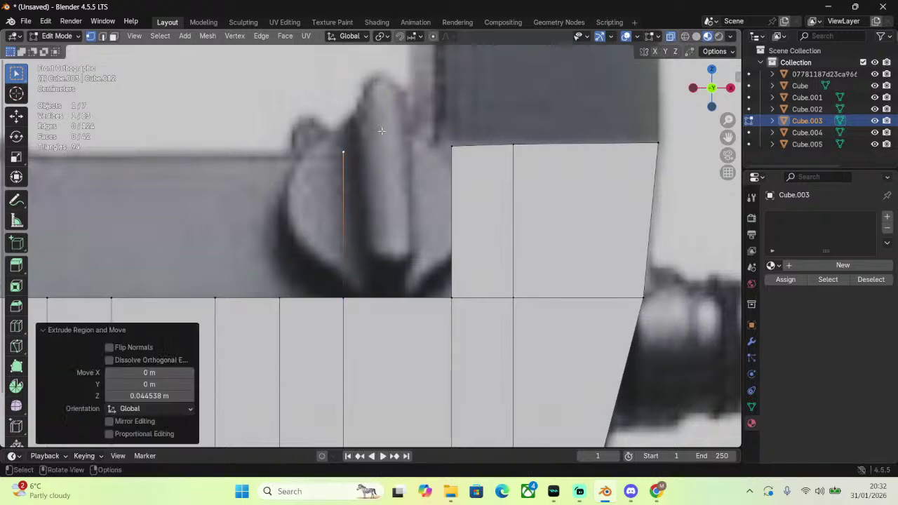
key(e)
right_click(378, 134)
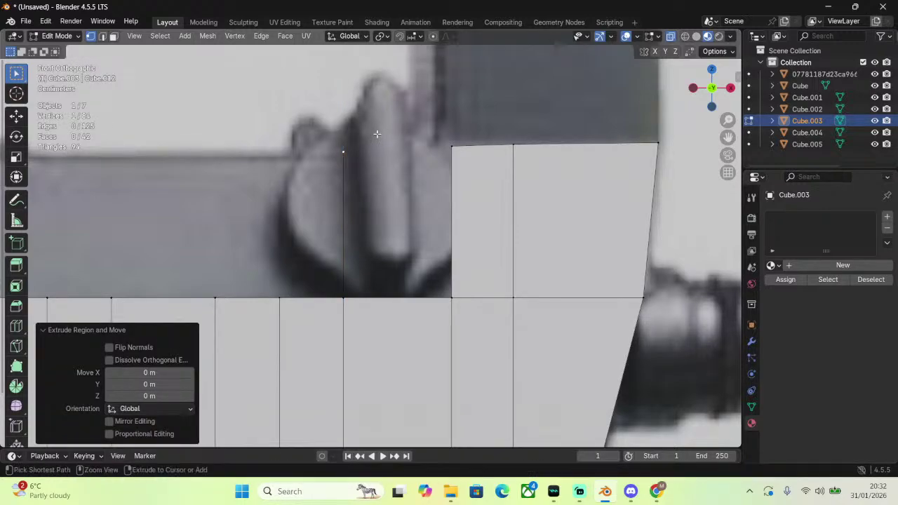
key(ctrl+z)
key(e)
key(z)
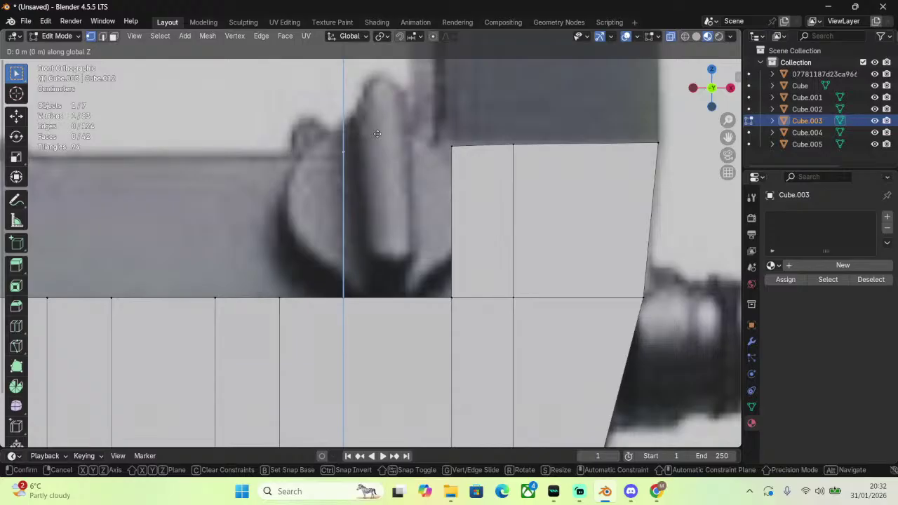
right_click(378, 134)
Fill the strip's third quad between the new vertical edge and the second quad.
drag(341, 137, 484, 336)
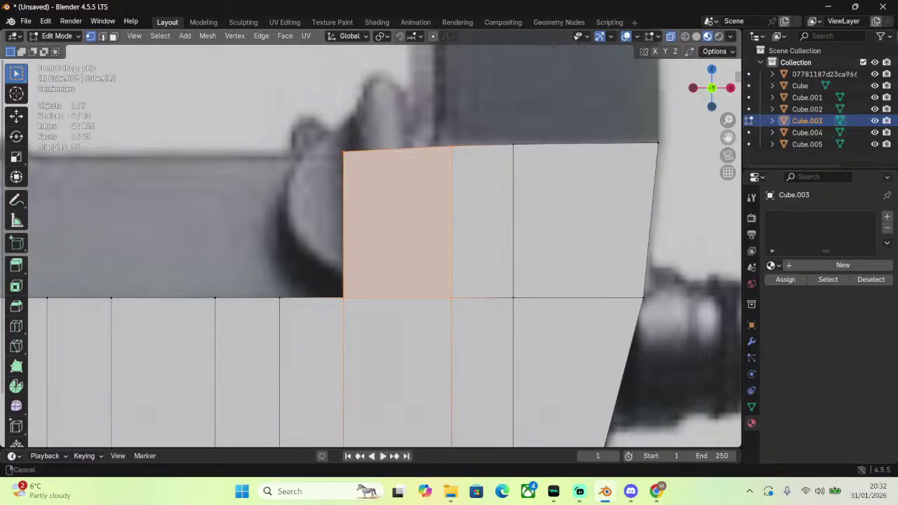
Extrude the top vertex behind the third quad 0.043824 m up along Z and fill the strip's fourth quad.
drag(728, 137, 768, 136)
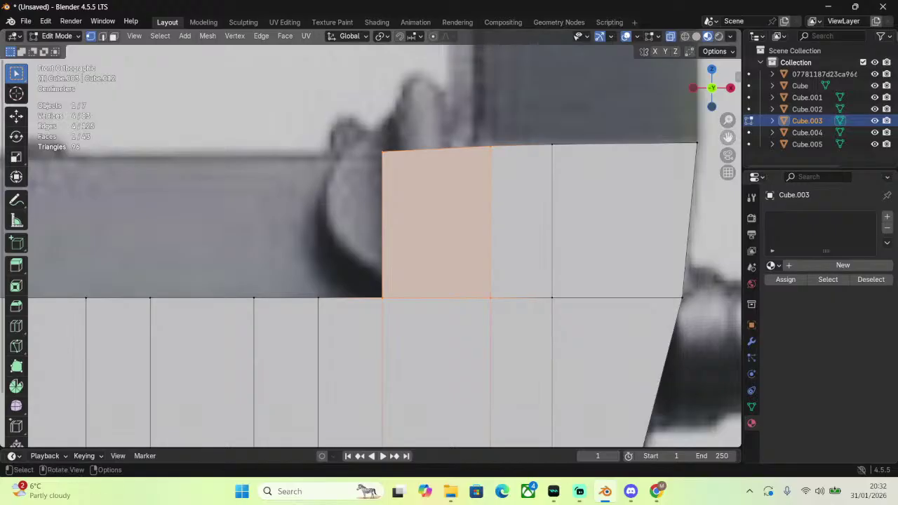
drag(729, 137, 897, 141)
click(514, 300)
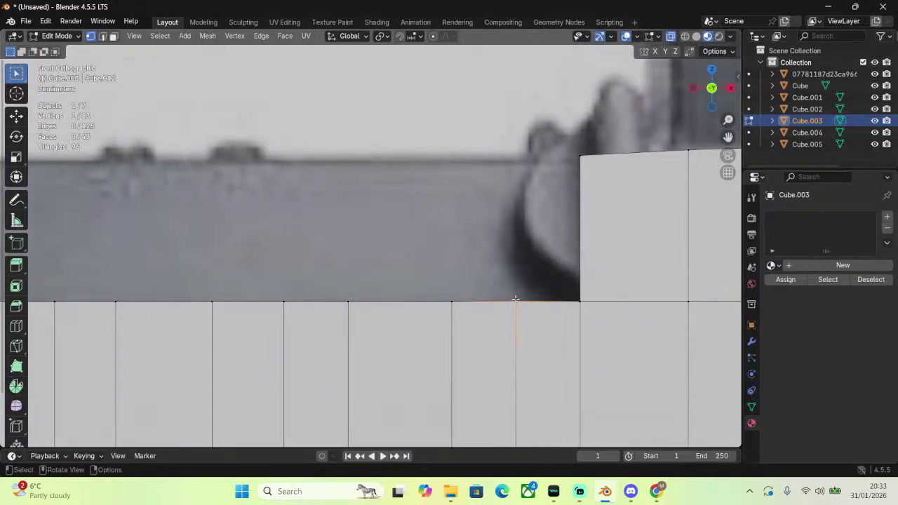
key(e)
key(z)
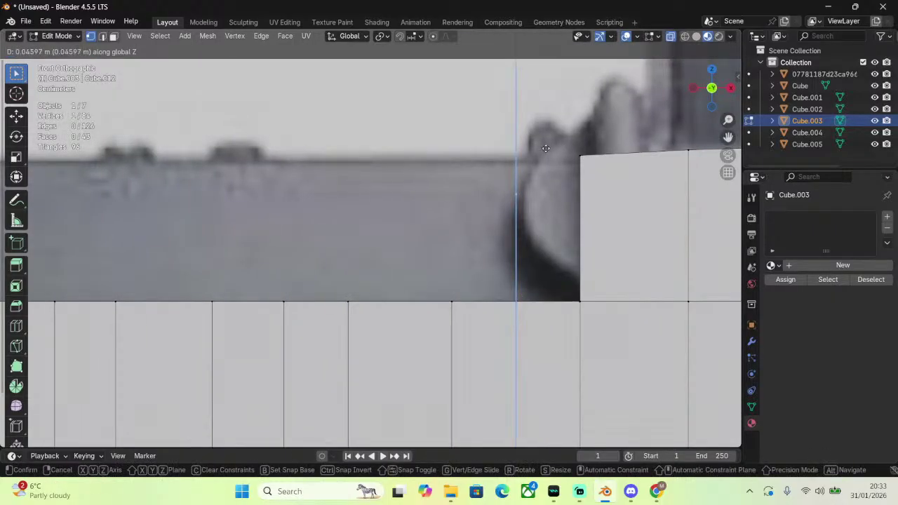
click(546, 155)
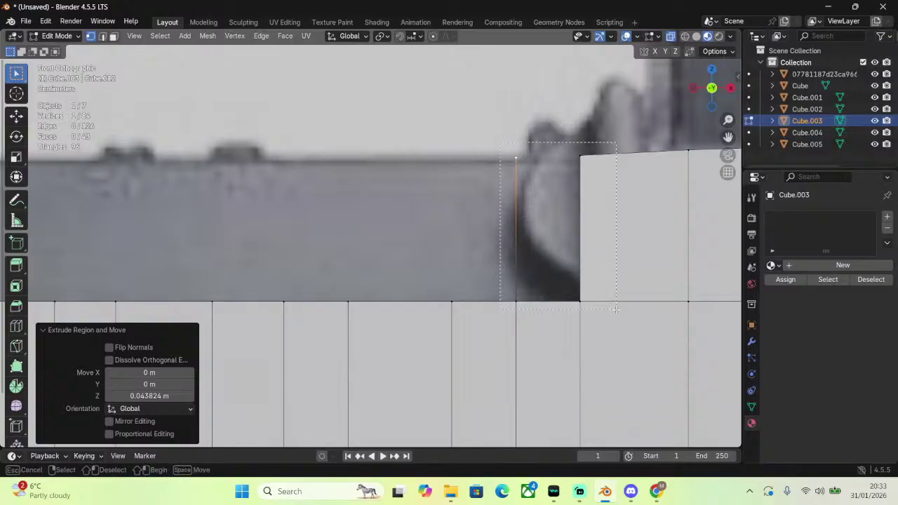
key(f)
click(452, 295)
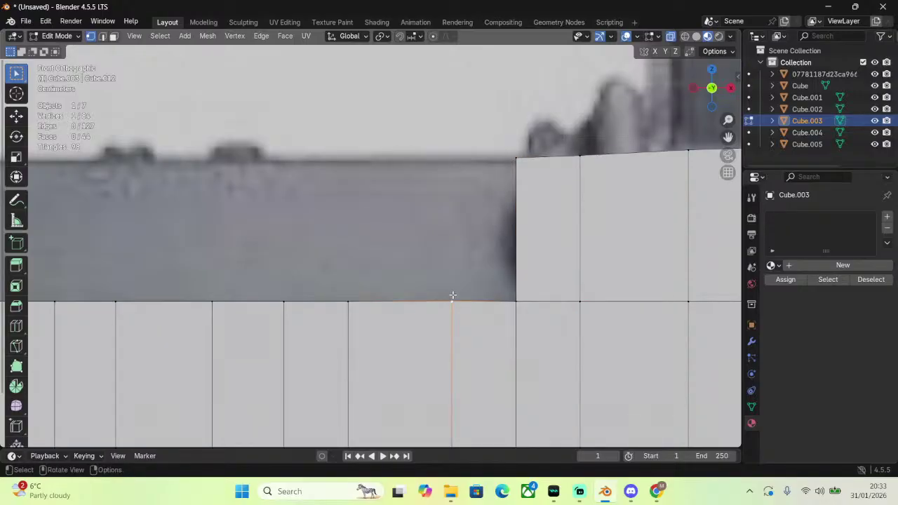
key(e)
key(z)
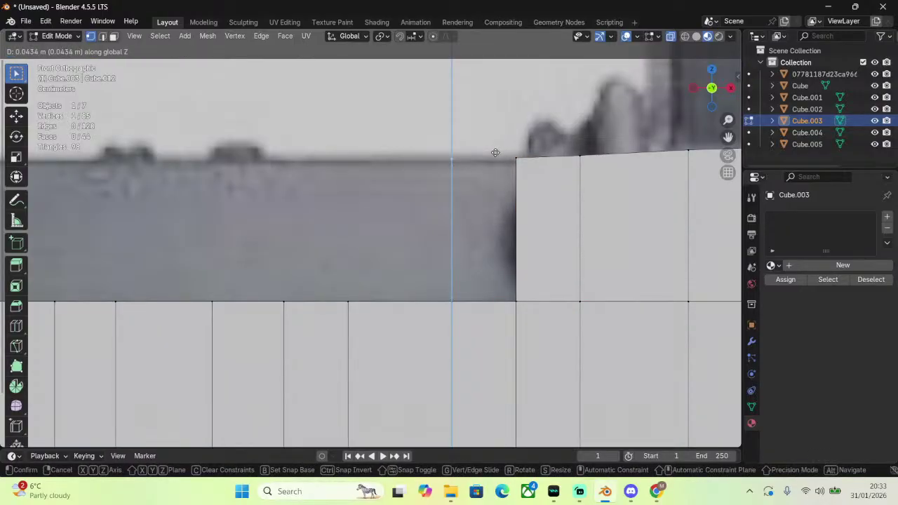
click(489, 154)
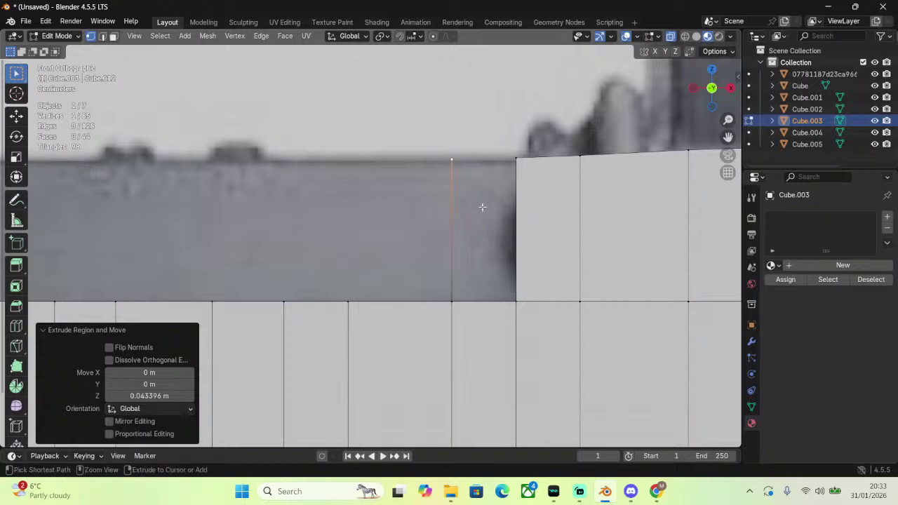
key(ctrl+z)
Extrude the top vertex behind the fourth quad 0.043681 m up along Z and fill the strip's fifth quad.
key(e)
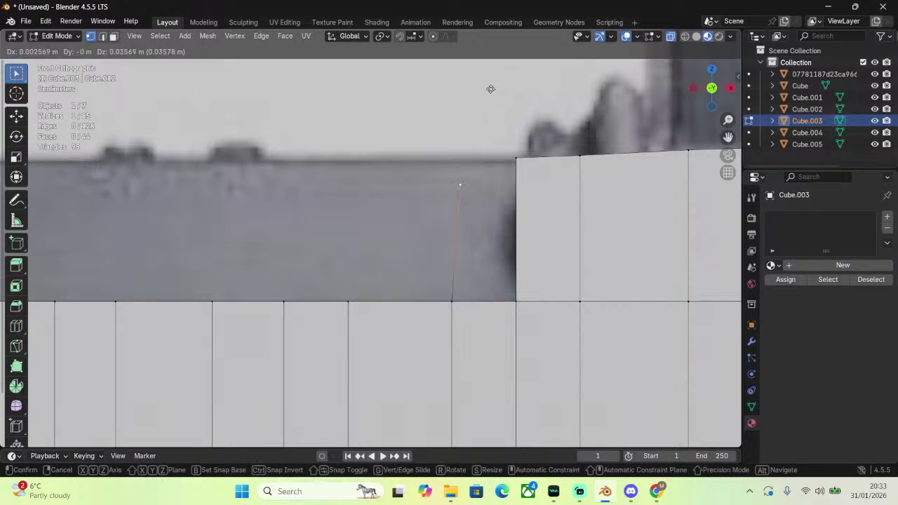
key(z)
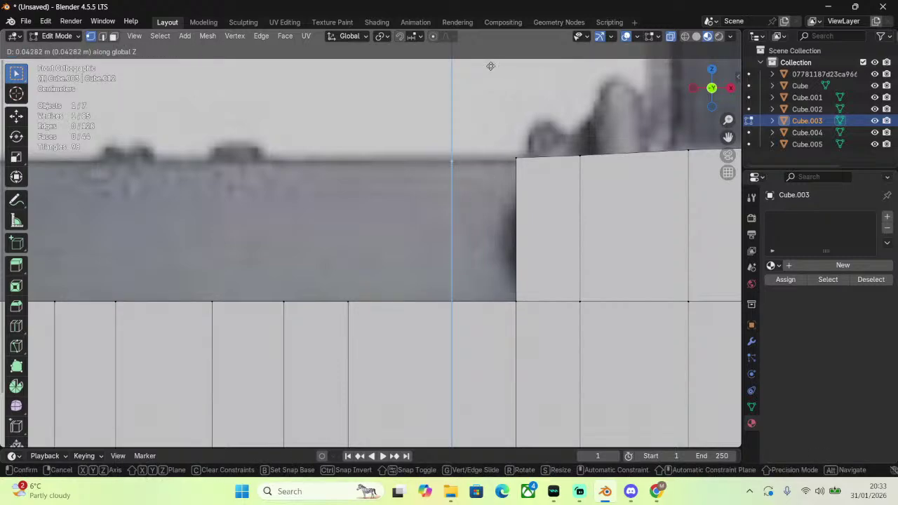
click(490, 64)
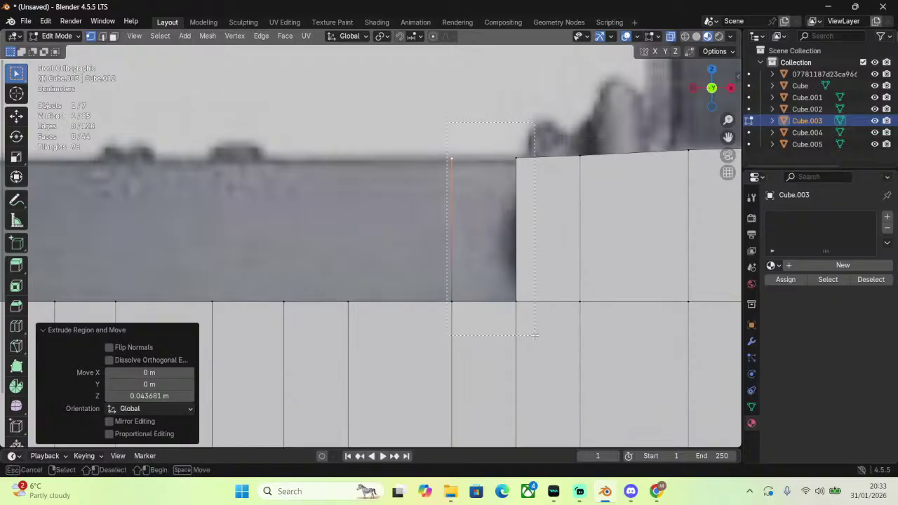
click(510, 273)
key(r)
click(564, 234)
key(ctrl+z)
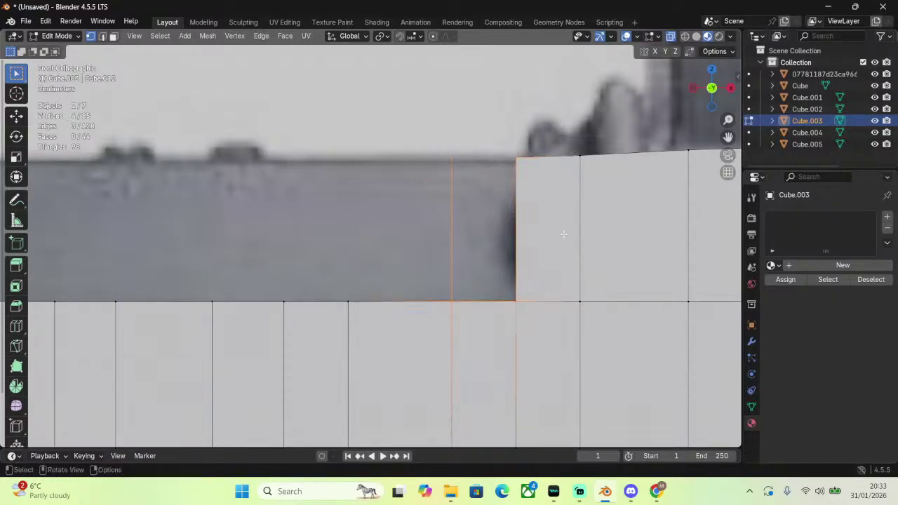
key(f)
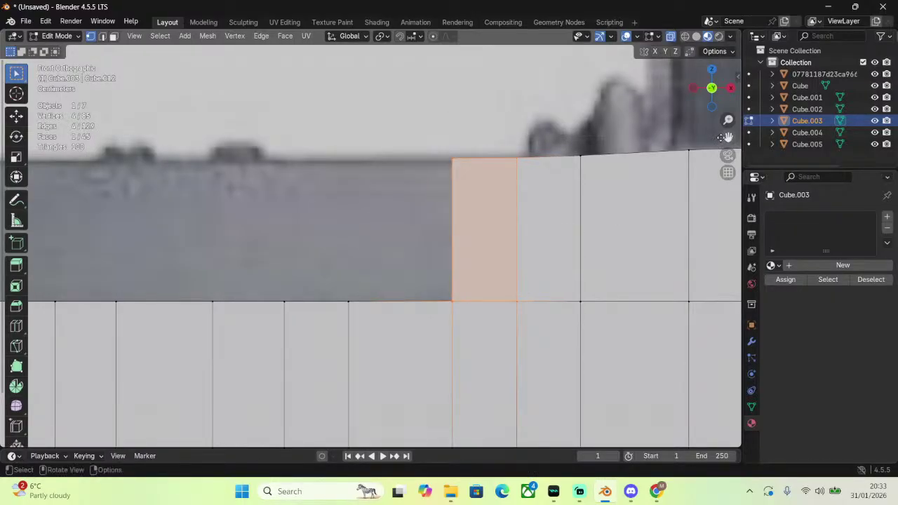
Extrude the top vertex behind the fifth quad about 0.043 m up along Z and fill the strip's sixth quad.
drag(727, 137, 515, 263)
click(481, 302)
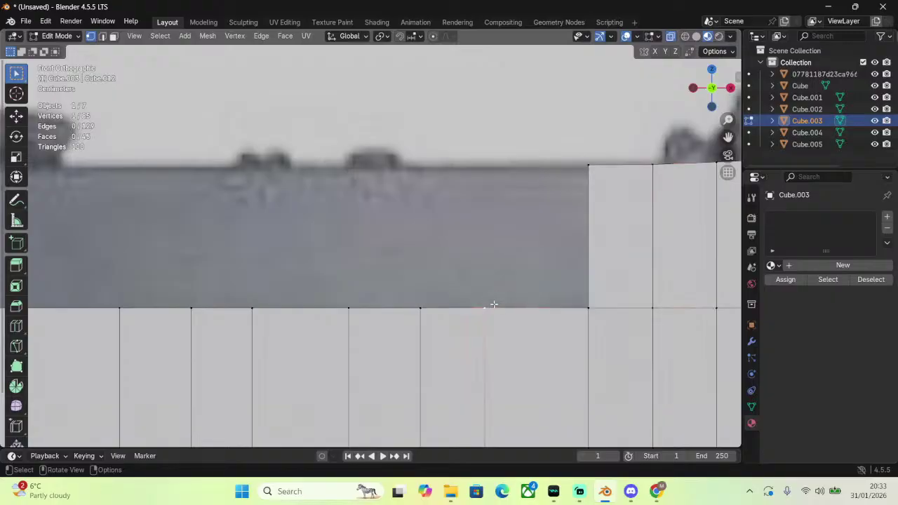
key(e)
key(z)
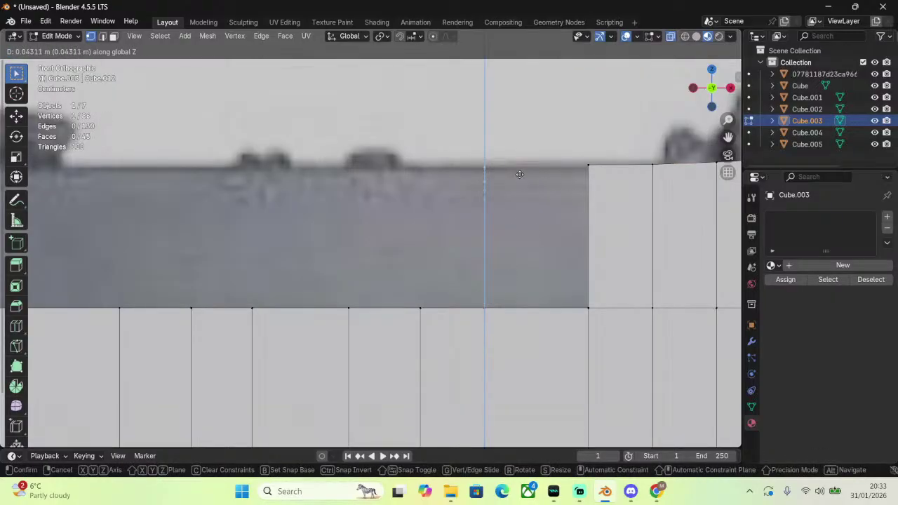
click(520, 174)
key(f)
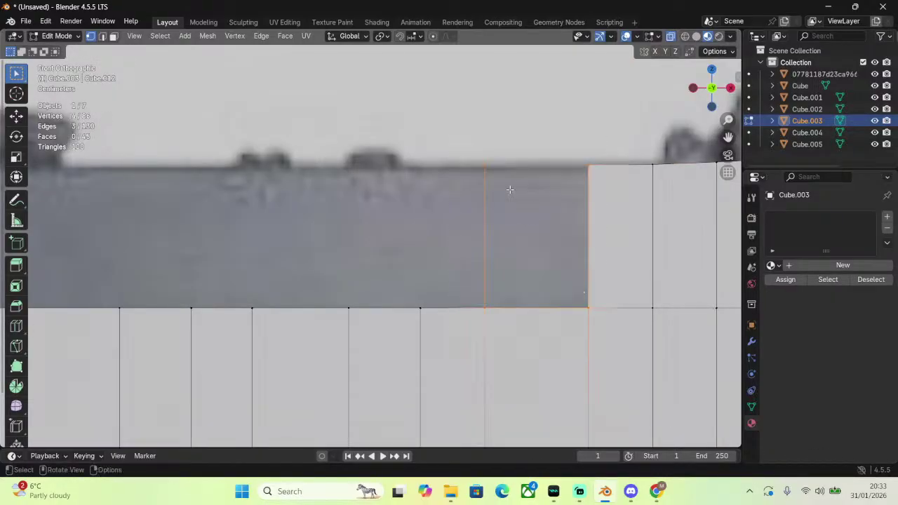
Extrude the top vertex behind the sixth quad along Z up to the receiver's top line and fill the seventh quad.
shift+middle_drag(479, 266, 603, 273)
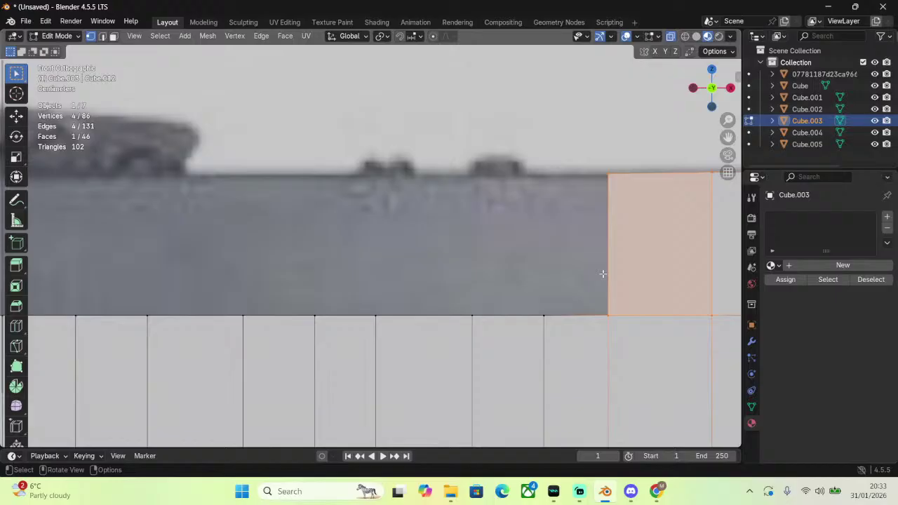
click(550, 314)
key(e)
key(z)
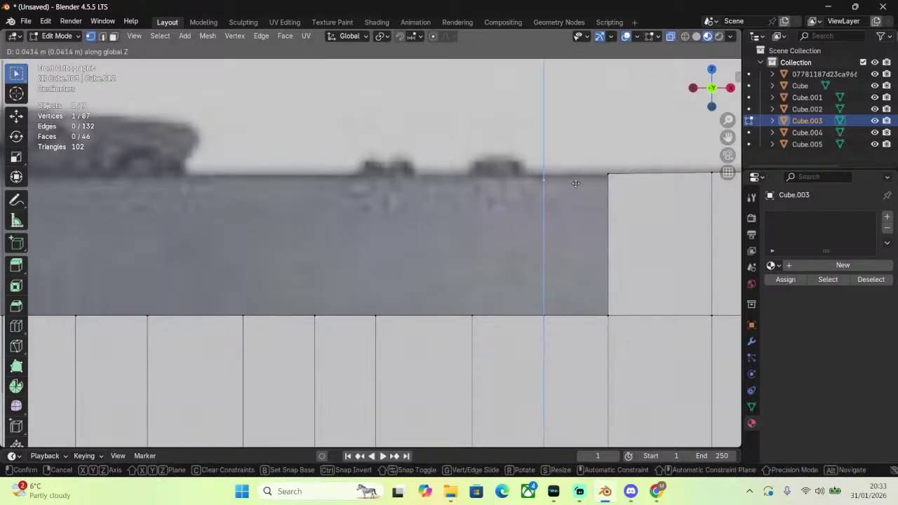
click(577, 189)
drag(528, 169, 640, 327)
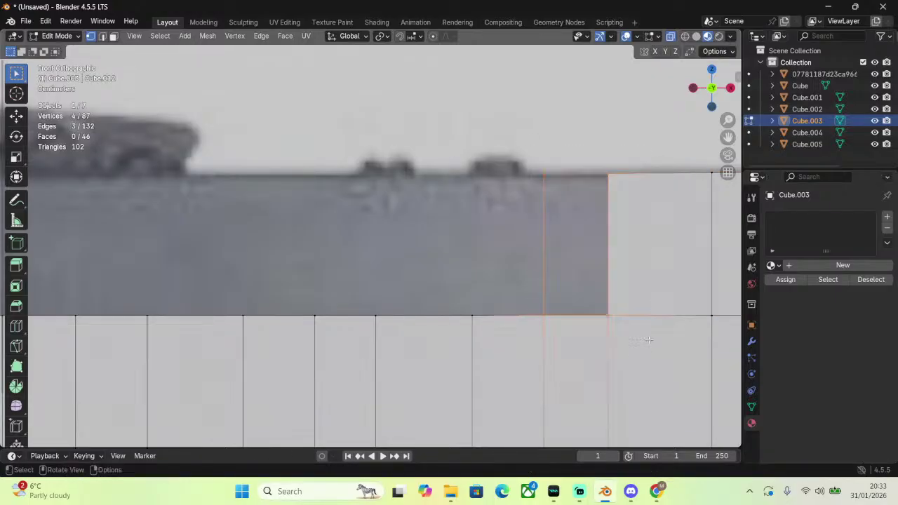
key(f)
Extrude the top vertex behind the seventh quad 0.042682 m up along Z and fill the strip's eighth quad.
click(475, 315)
key(e)
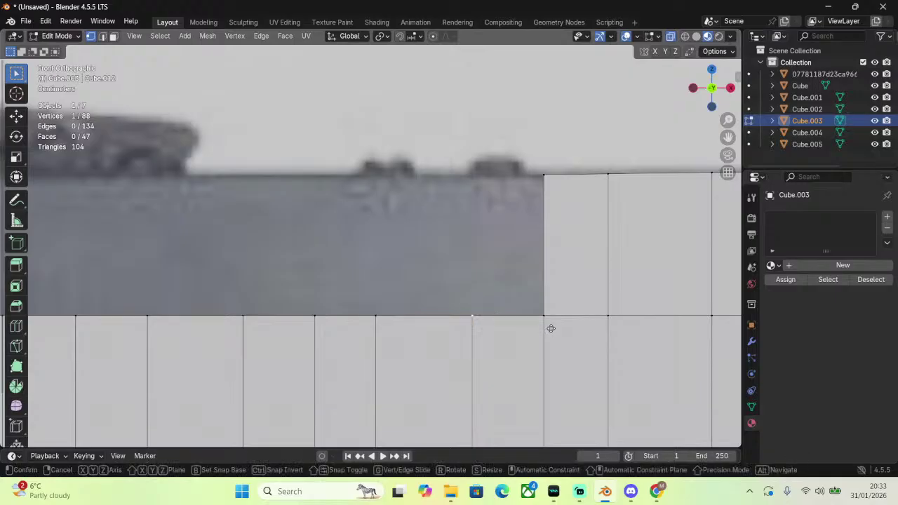
key(z)
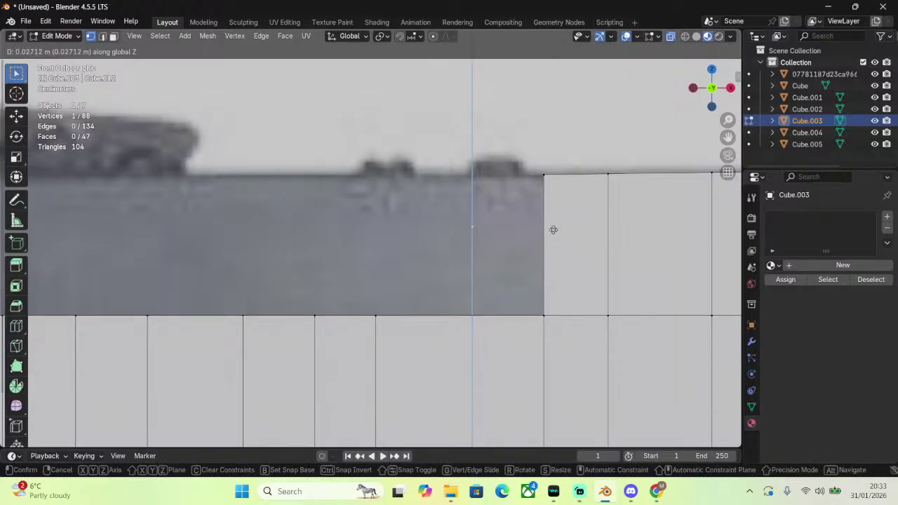
click(552, 190)
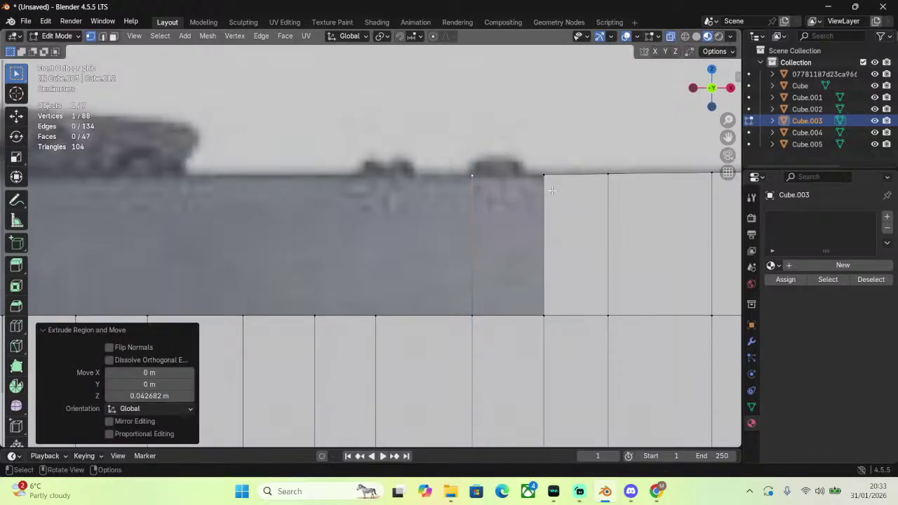
drag(462, 153, 565, 354)
key(f)
Extrude the top vertex behind the eighth quad about 0.042 m up along Z and fill the strip's ninth quad.
click(375, 315)
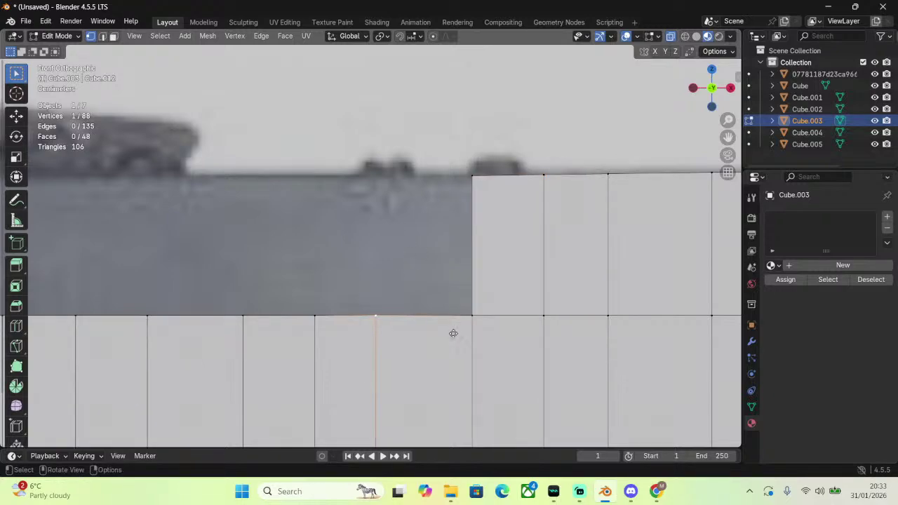
key(e)
key(z)
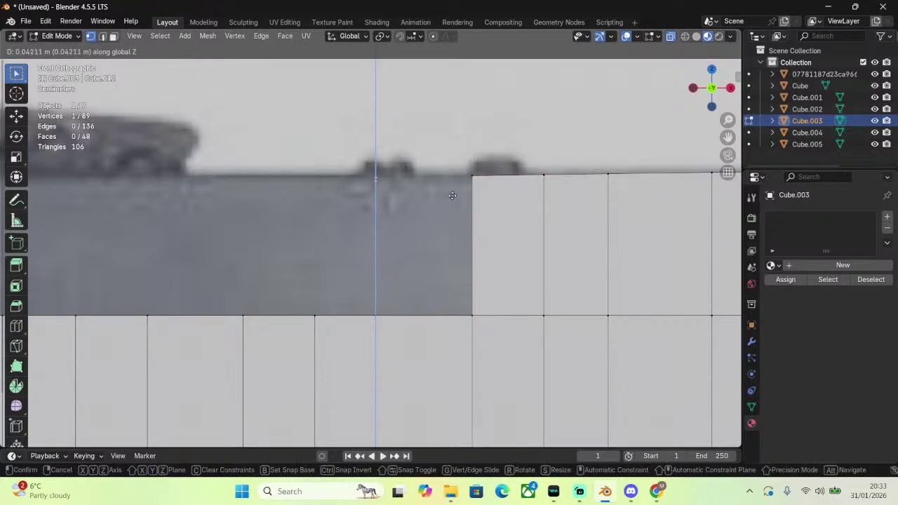
click(453, 195)
drag(365, 155, 507, 325)
drag(494, 354, 493, 354)
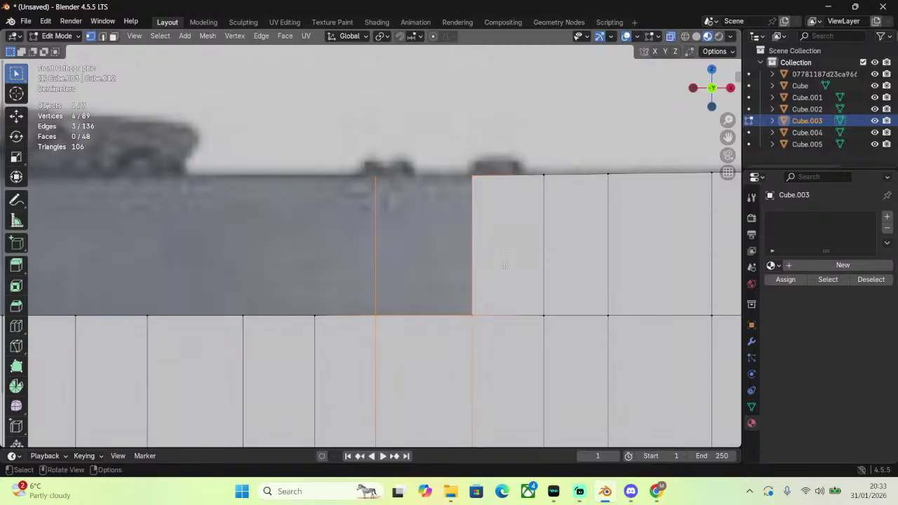
Extrude the top vertex behind the ninth quad along Z up toward the receiver's top line.
drag(729, 137, 717, 147)
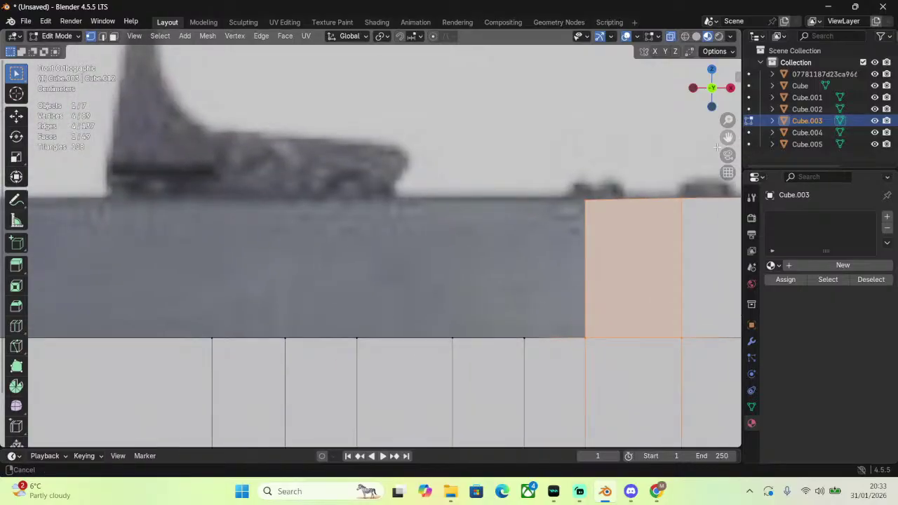
click(526, 340)
key(e)
key(z)
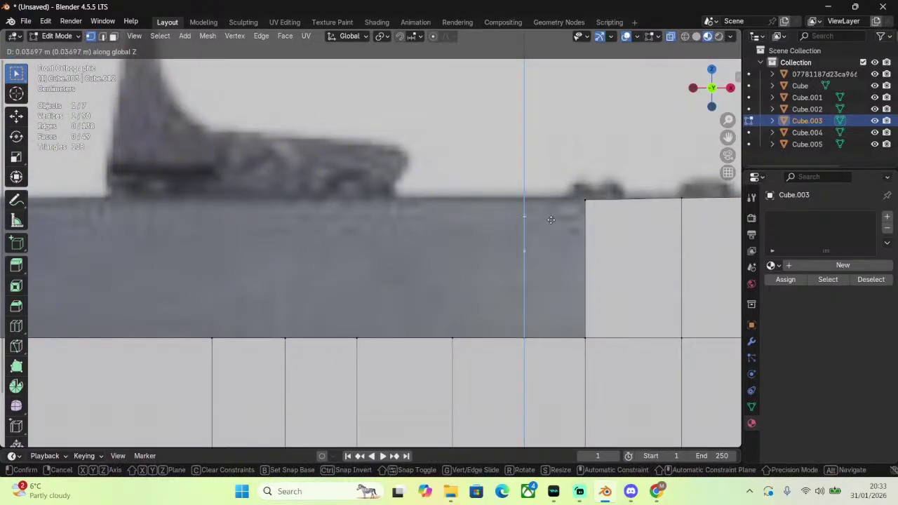
click(551, 210)
Undo the vertex extrusions and face fills added behind the receiver strip's fourth quad from the front.
scroll(551, 211, down, 5)
key(ctrl+z)
key(ctrl+z)
key(ctrl+z)
key(ctrl+z)
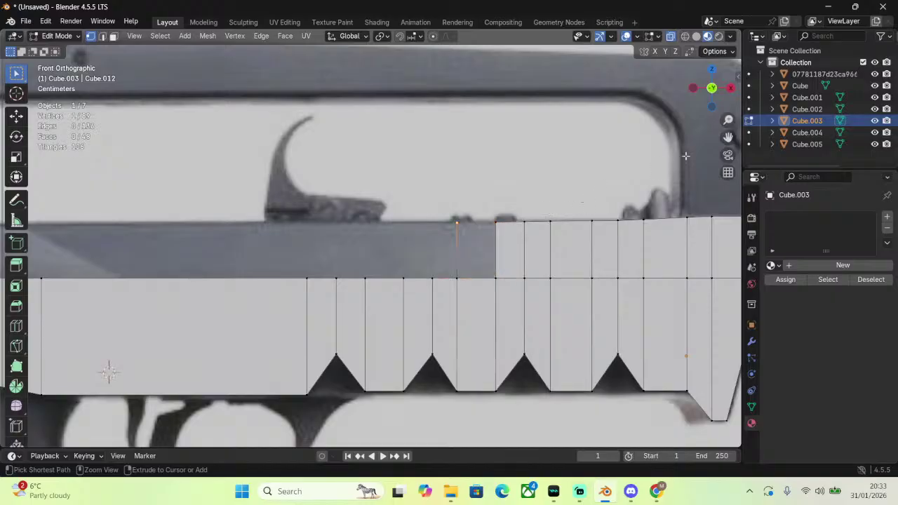
drag(728, 137, 682, 149)
key(ctrl+z)
key(ctrl+z)
key(ctrl+z)
key(ctrl+z)
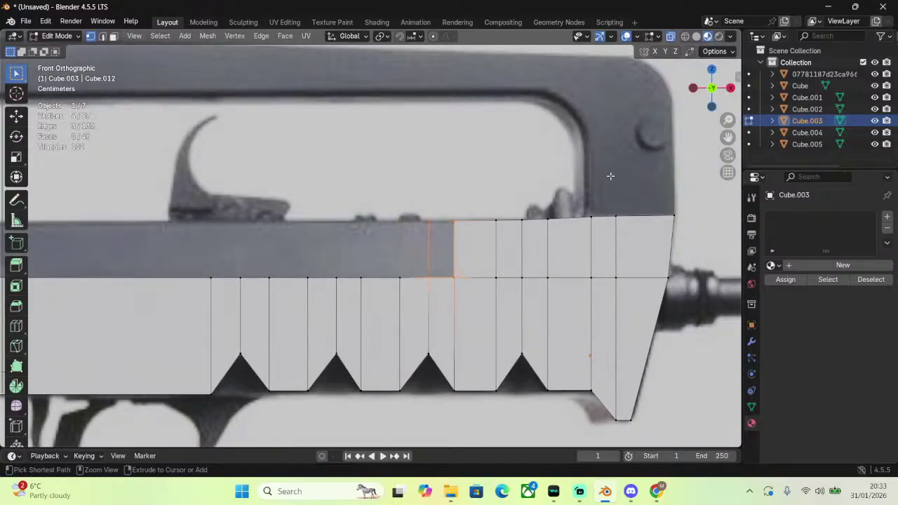
key(ctrl+z)
key(ctrl+z)
key(ctrl+z)
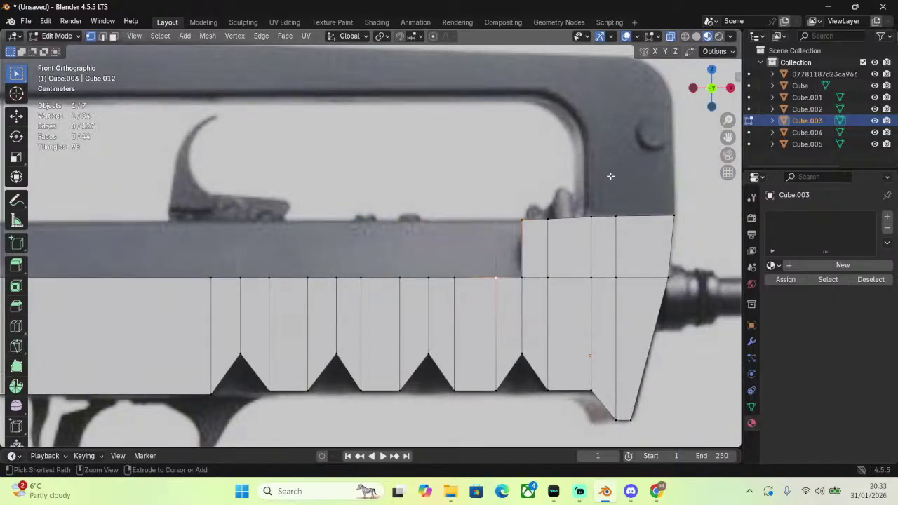
Undo the remaining vertex extrusions and face fills behind the receiver strip's frontmost quads.
key(ctrl+z)
key(ctrl+z)
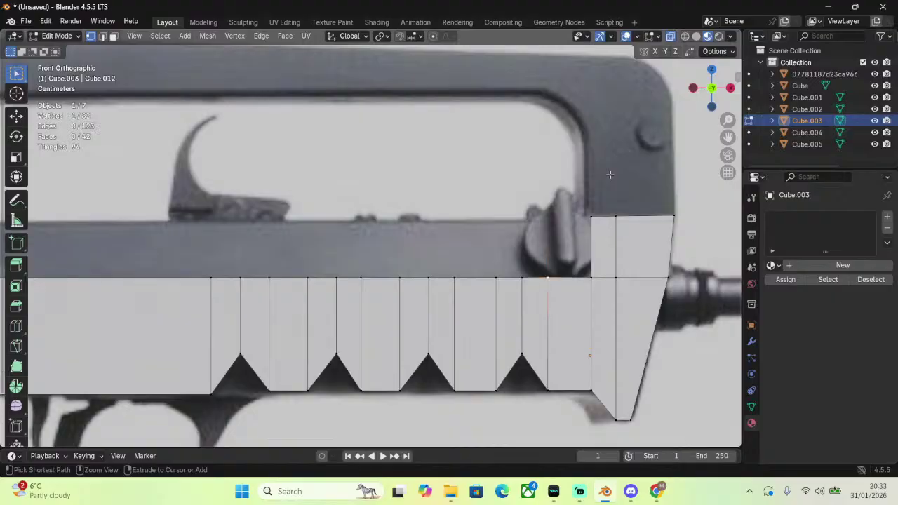
key(ctrl+z)
Delete the remaining raised top vertices at the receiver strip's front end, above the handguard's nose.
right_click(619, 223)
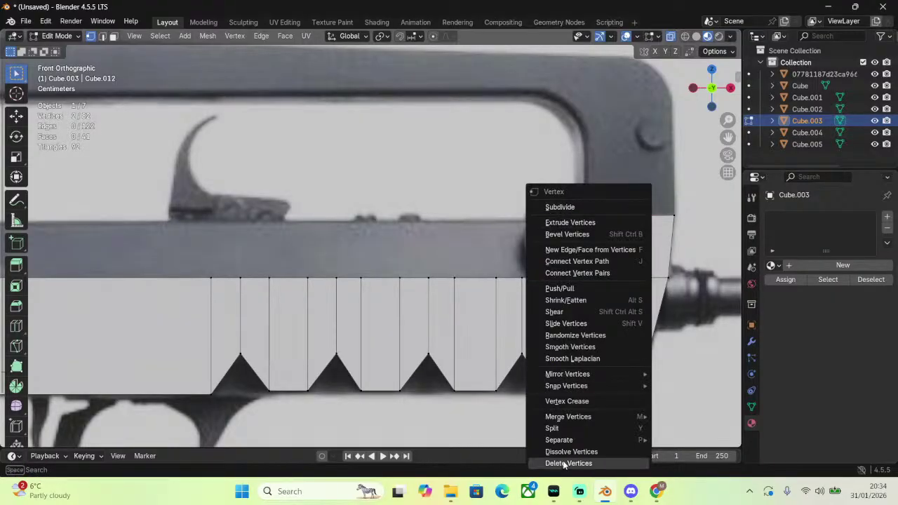
click(566, 463)
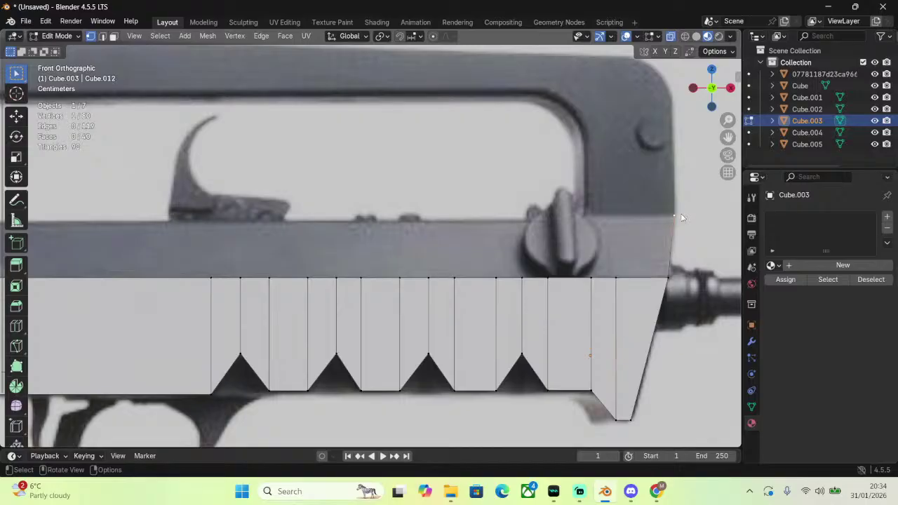
right_click(657, 223)
click(652, 248)
scroll(697, 258, down, 3)
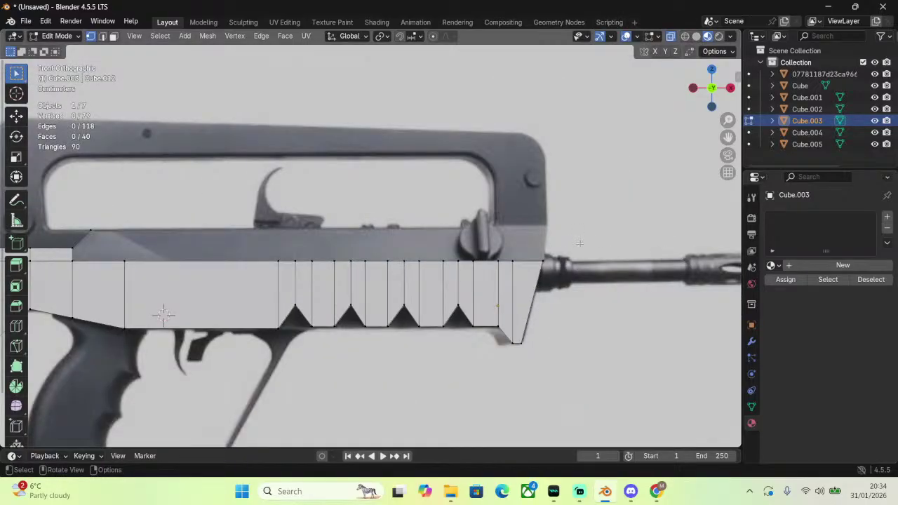
click(547, 258)
shift+click(500, 261)
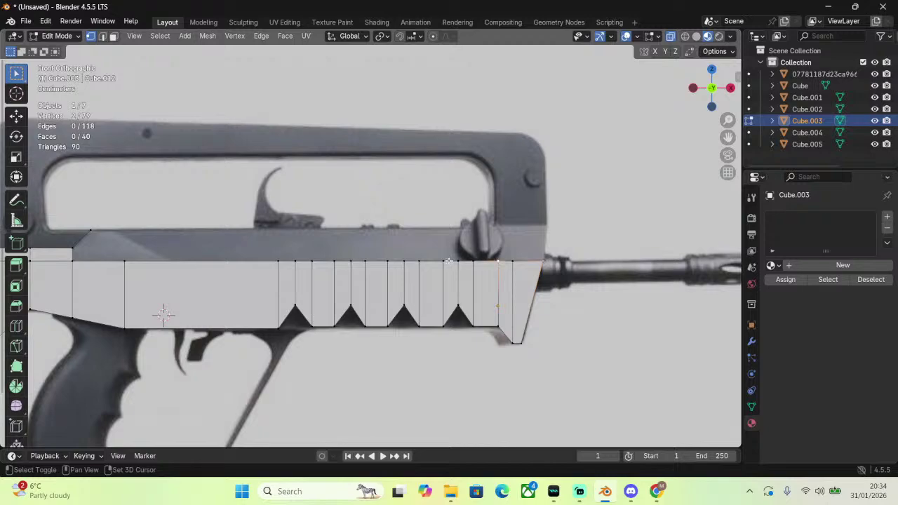
shift+click(457, 259)
shift+click(418, 260)
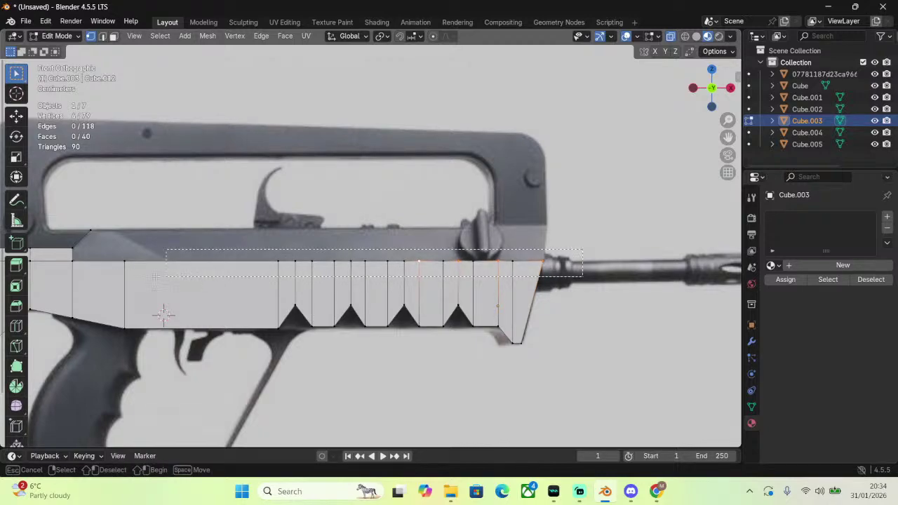
ctrl+click(125, 260)
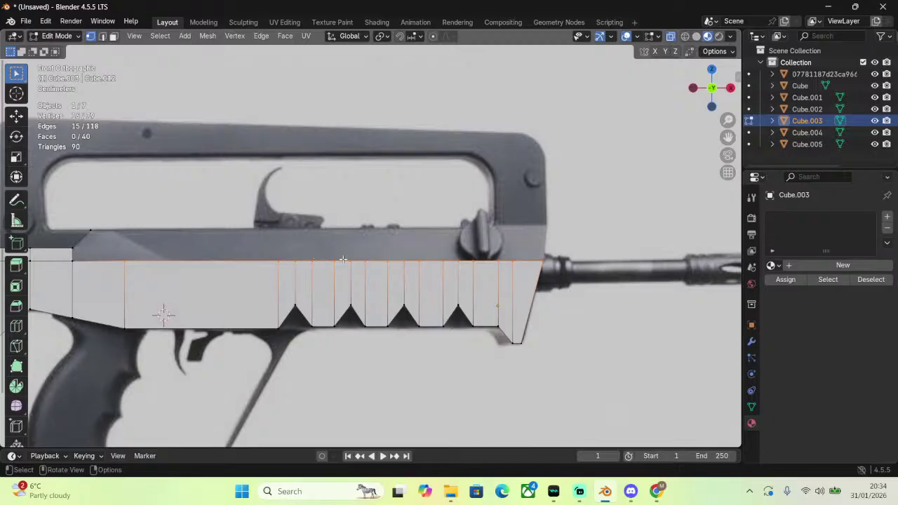
Delete the stray vertex on the receiver's top line above the rear of the pistol grip.
click(89, 228)
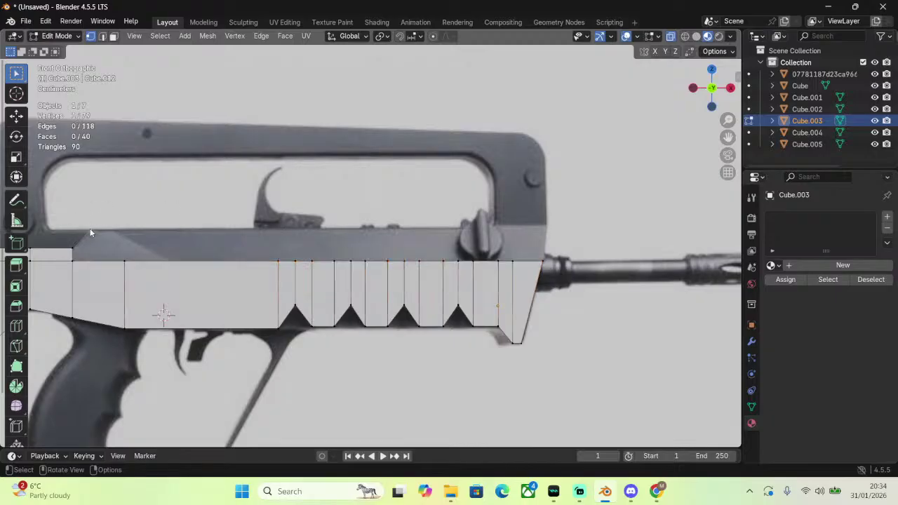
right_click(90, 229)
click(100, 250)
Extrude the body's upper edge from above the grip to the front end 0.047262 m up along Z.
drag(100, 248, 633, 294)
key(e)
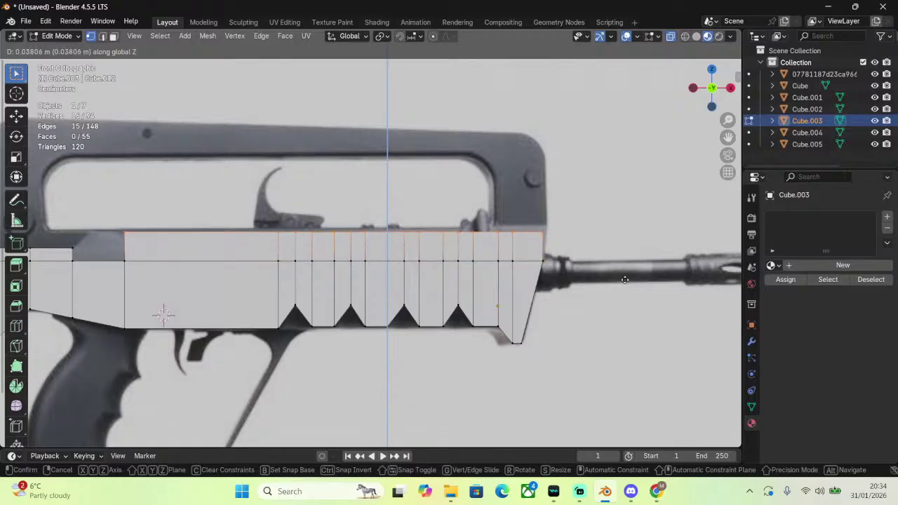
click(625, 275)
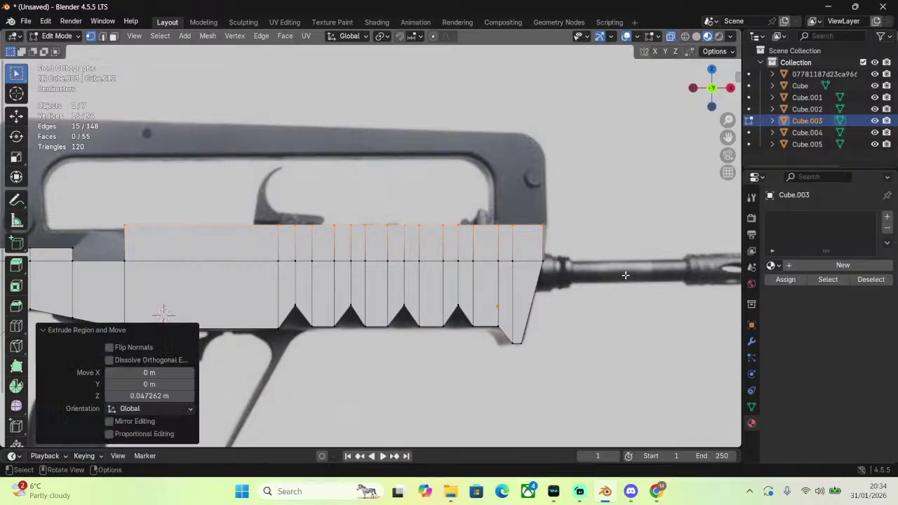
Add one vertical loop cut through the body quad above the pistol grip's rear, slid rearward with factor -0.375.
scroll(627, 270, up, 4)
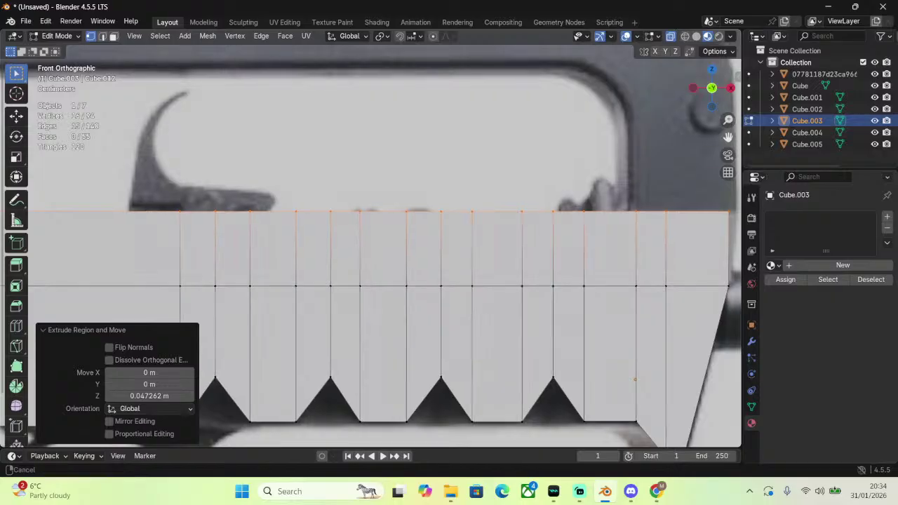
shift+middle_drag(681, 398, 517, 383)
scroll(357, 224, up, 4)
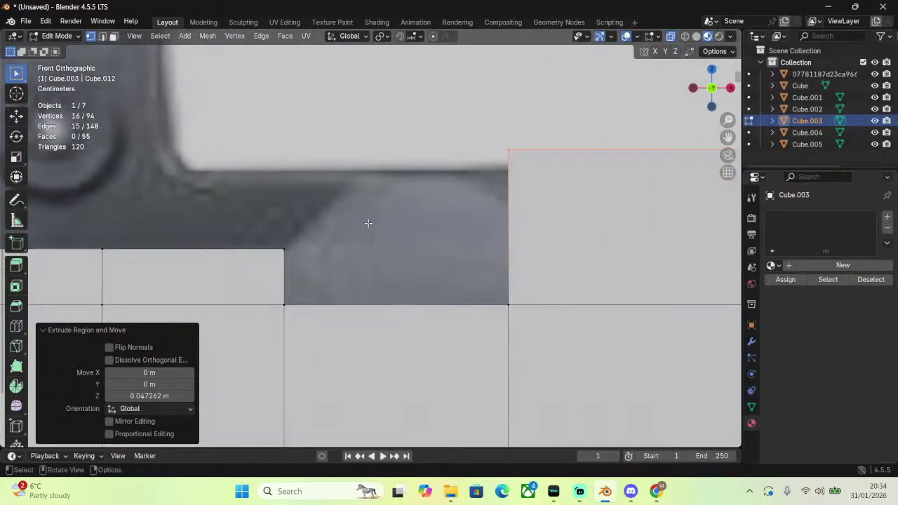
click(285, 244)
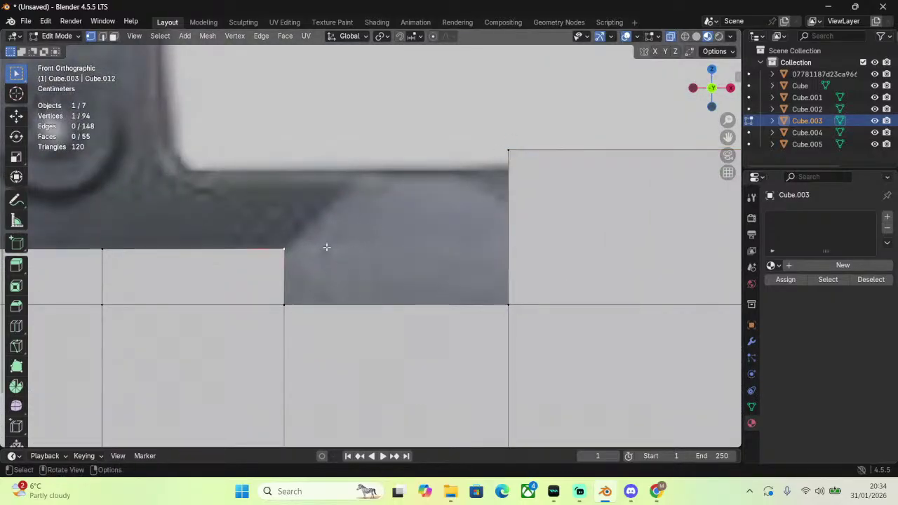
scroll(377, 305, down, 3)
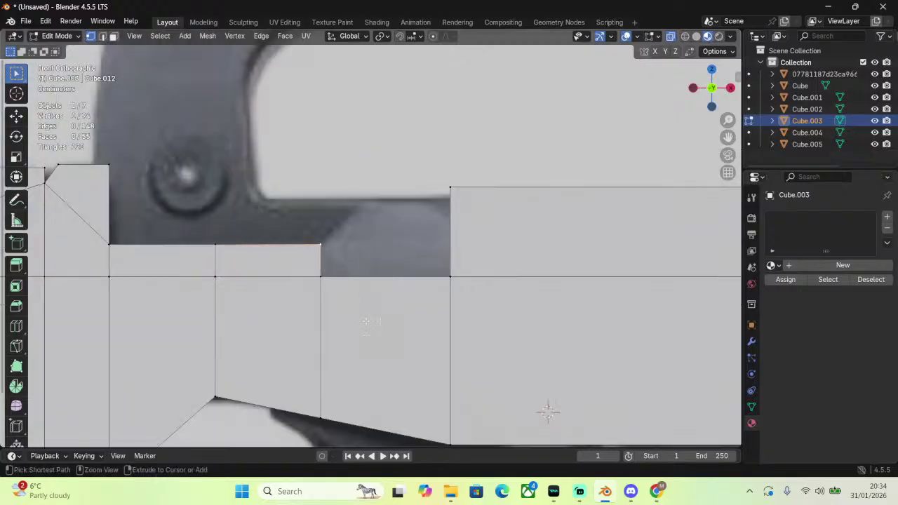
key(ctrl+r)
click(548, 411)
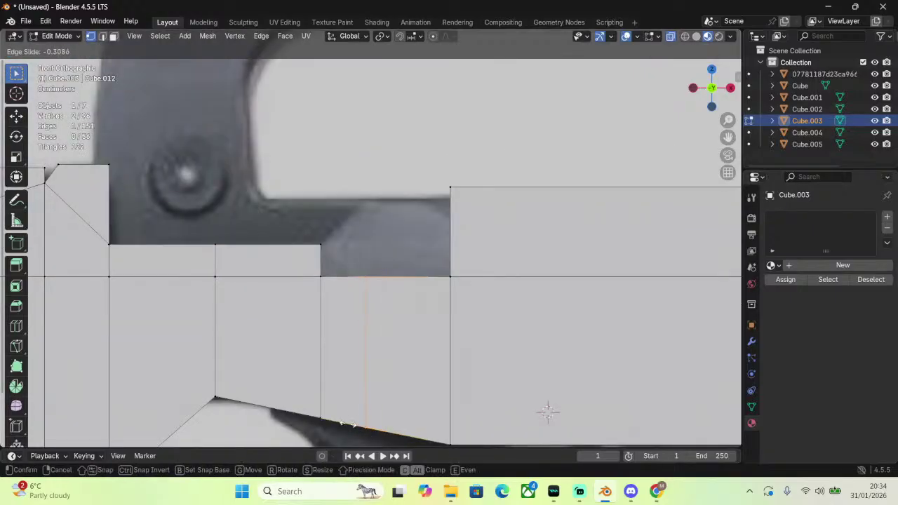
click(545, 411)
Delete the raised row of top vertices above the handguard and receiver body.
scroll(353, 272, up, 2)
key(b)
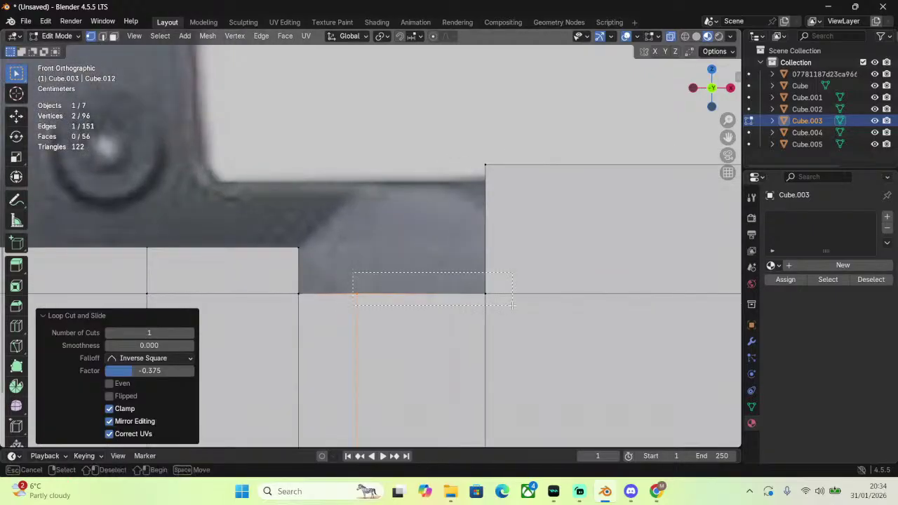
scroll(353, 272, down, 8)
drag(363, 198, 681, 234)
right_click(462, 257)
click(477, 303)
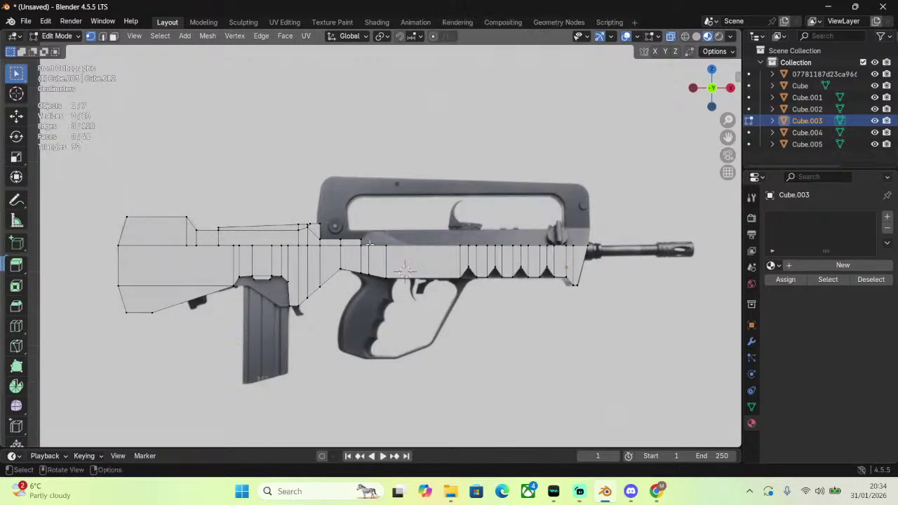
Extrude the body's upper edge from the new loop cut to the front end 0.041738 m up along Z.
key(b)
drag(362, 246, 642, 247)
scroll(642, 246, up, 4)
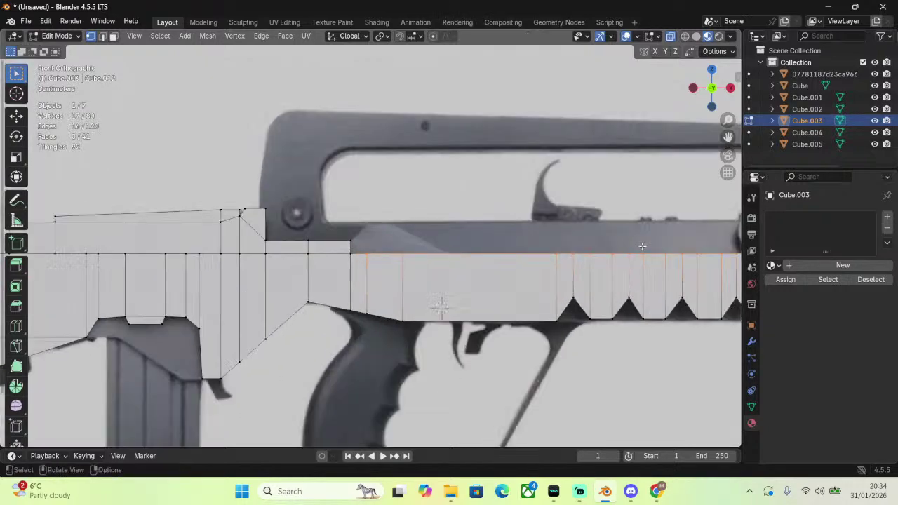
key(e)
key(z)
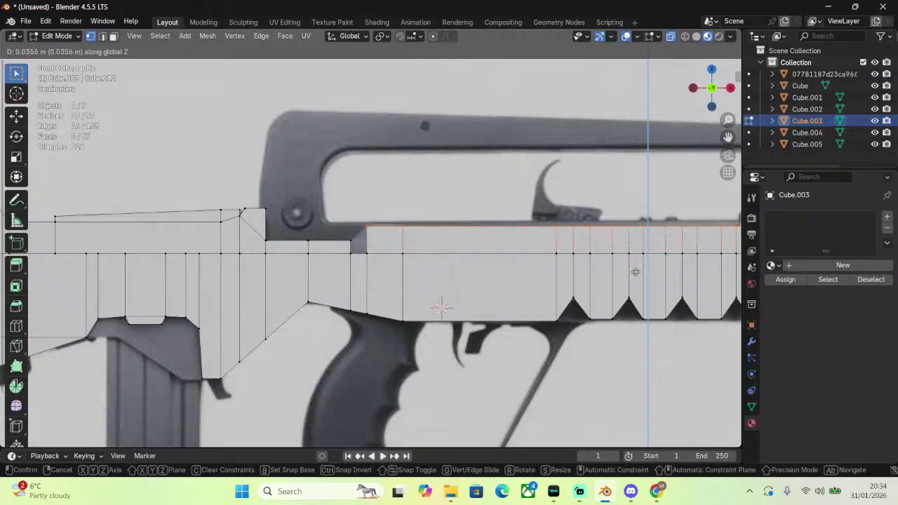
click(636, 270)
Fill the gap between the lower rear strip and the raised receiver strip with a slanted four-vertex face.
scroll(370, 238, up, 5)
key(b)
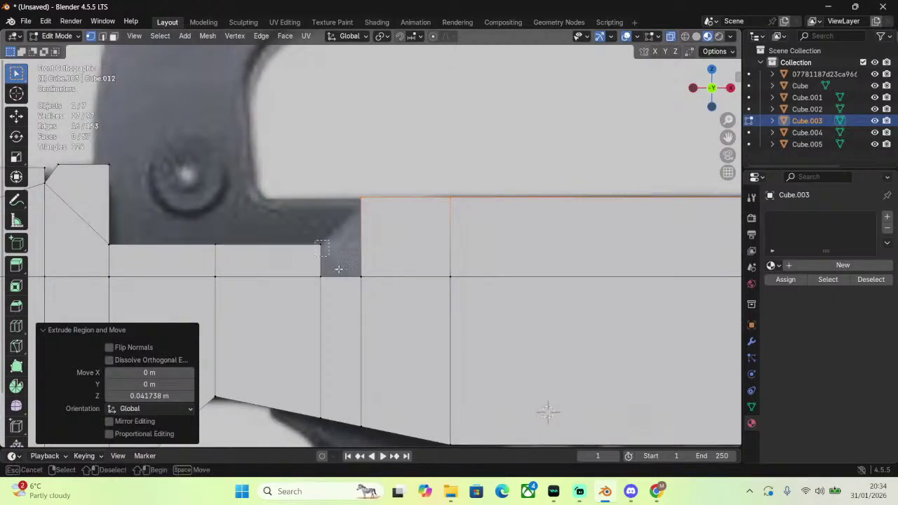
drag(315, 241, 376, 306)
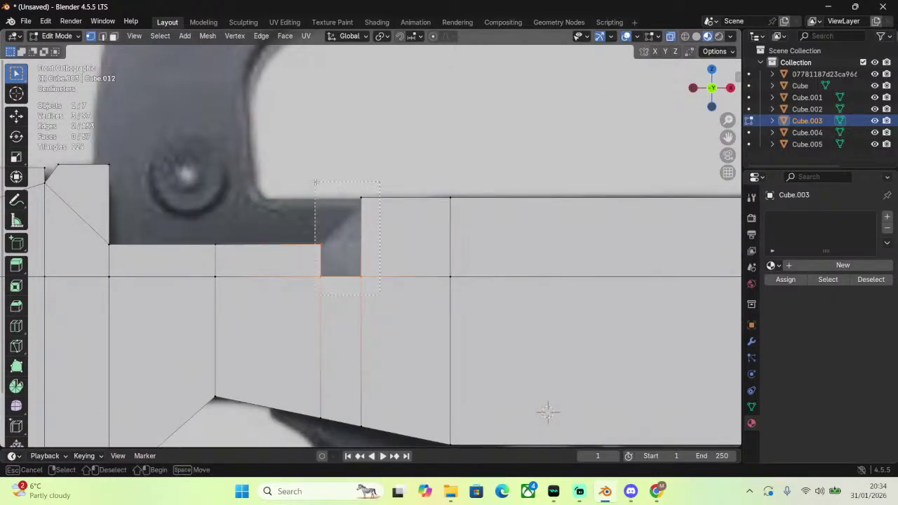
key(f)
Rotate the raised receiver strip's whole top edge by -0.524° to follow the reference's top line.
scroll(464, 198, down, 4)
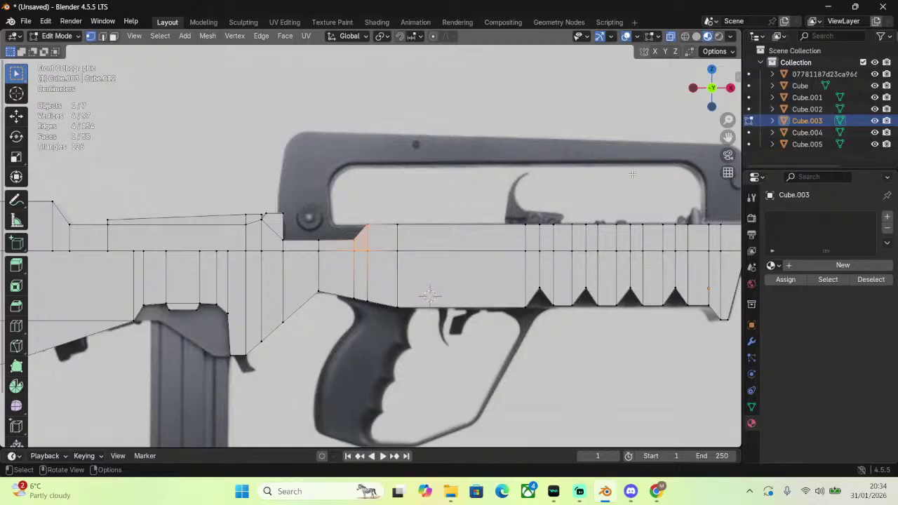
shift+middle_drag(613, 215, 504, 221)
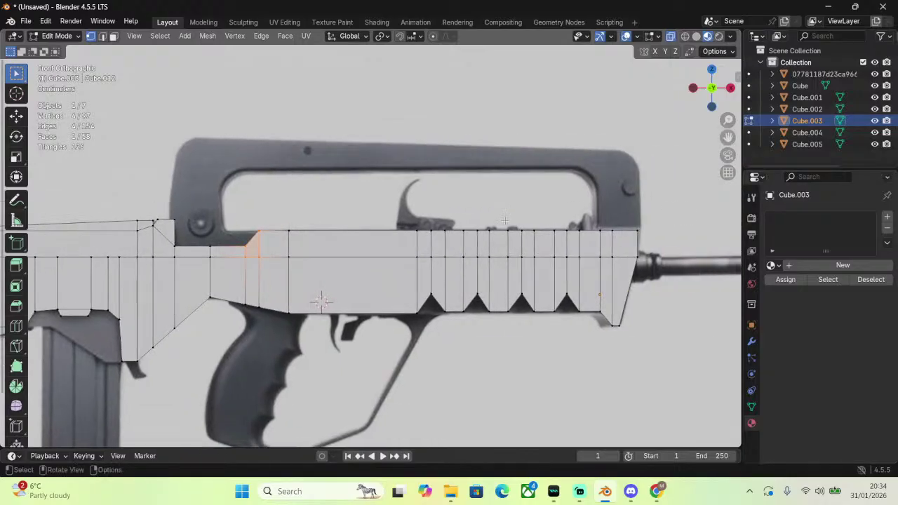
alt+click(533, 229)
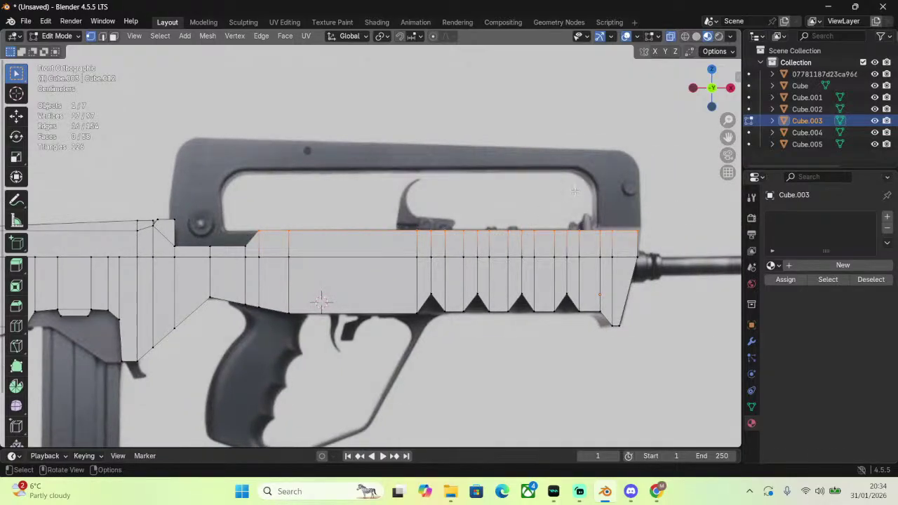
key(r)
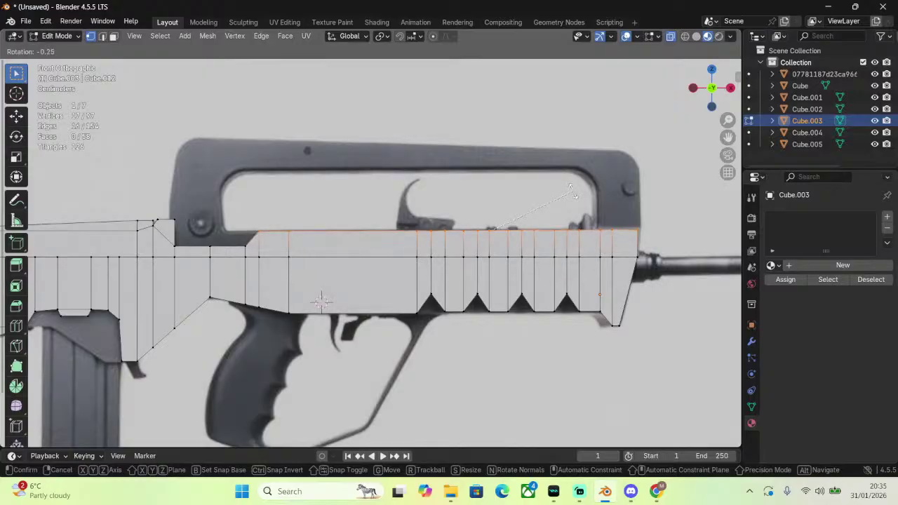
click(572, 190)
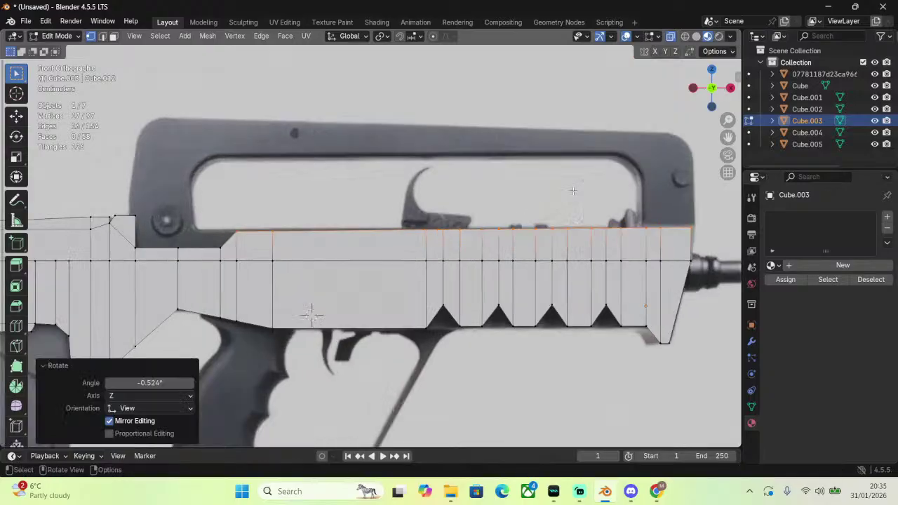
Move the receiver strip's top edge 0.002984 m up along Z.
scroll(531, 204, up, 3)
key(g)
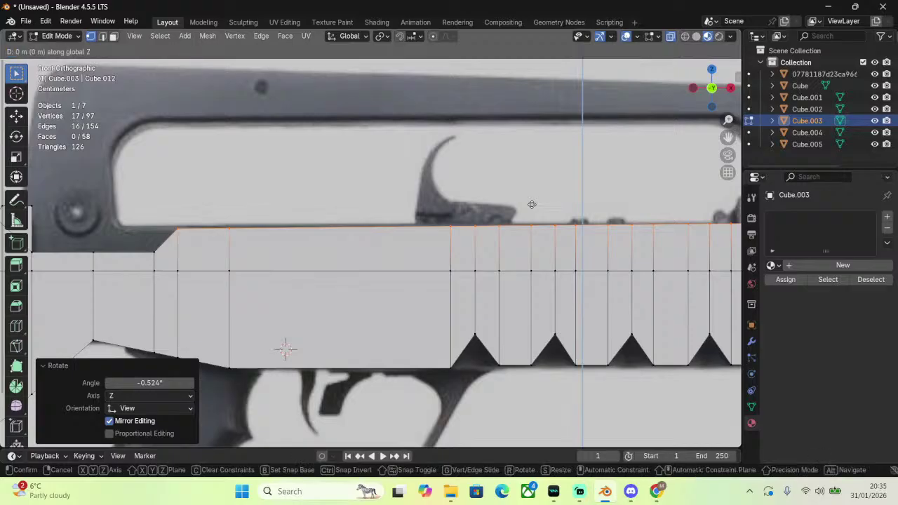
key(z)
click(532, 202)
Move the receiver strip's front top corner vertex 0.004568 m forward along X to the reference's front edge.
scroll(534, 200, down, 4)
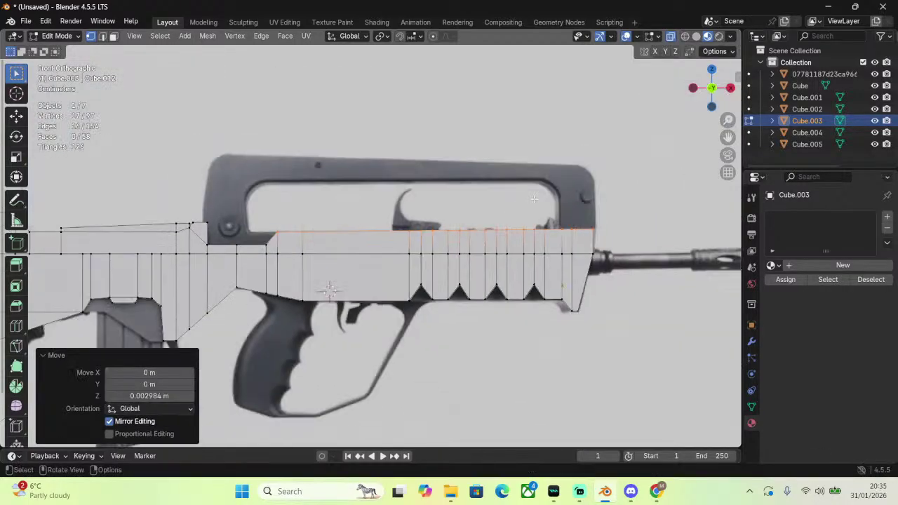
shift+middle_drag(667, 167, 424, 167)
scroll(424, 167, up, 3)
scroll(424, 167, up, 7)
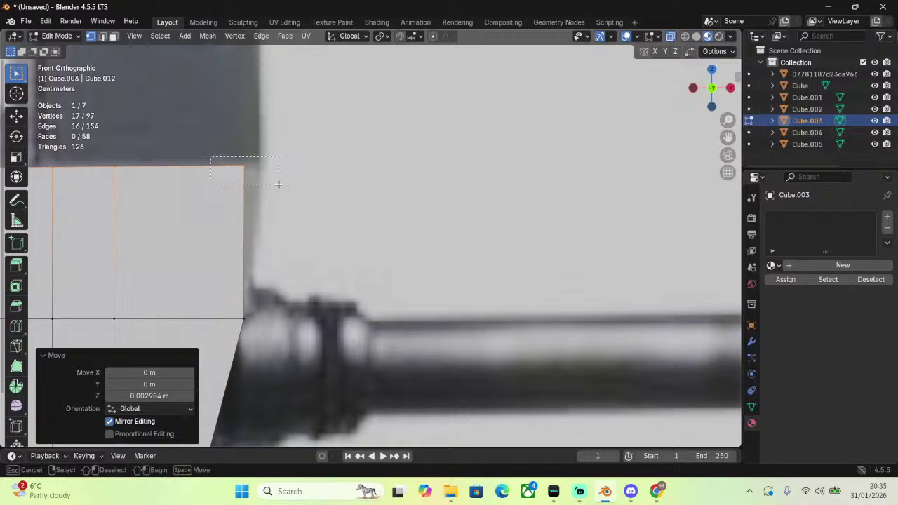
click(278, 184)
key(g)
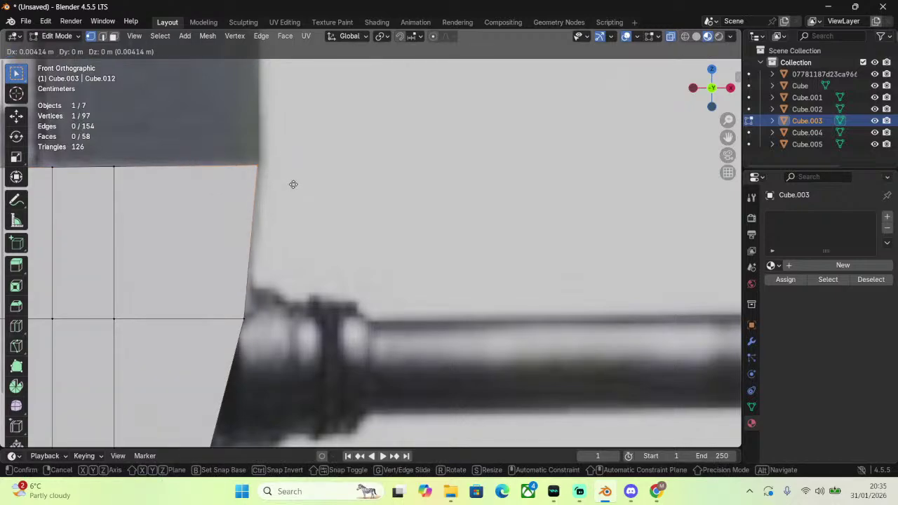
click(293, 185)
Delete the two top vertices of the small raised block just behind the carrying handle.
scroll(293, 184, down, 10)
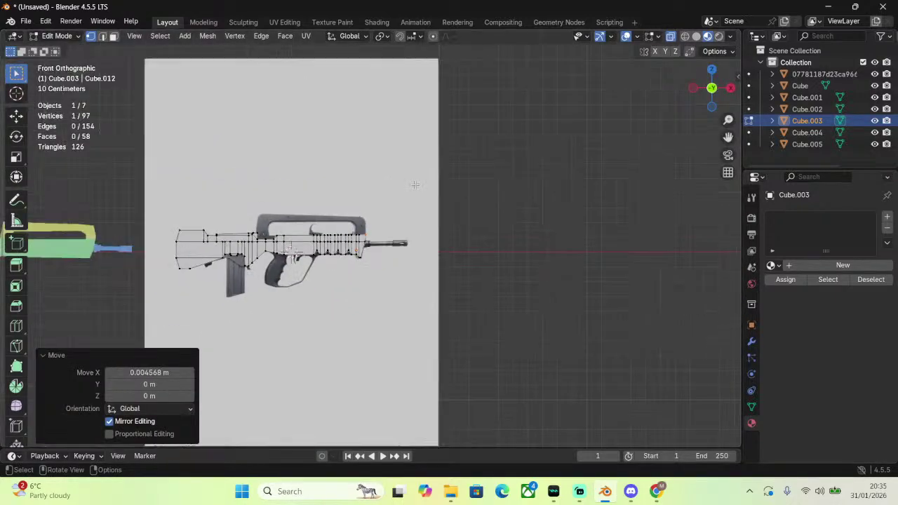
click(416, 184)
scroll(282, 145, up, 3)
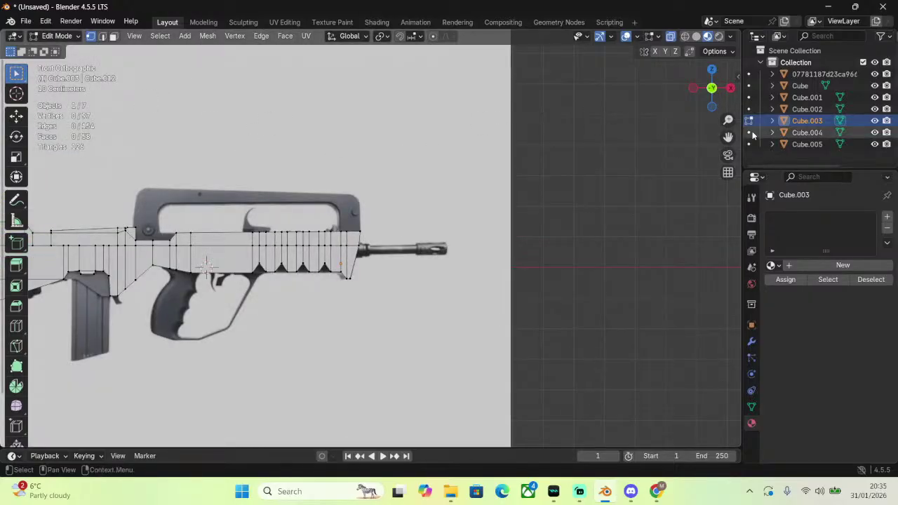
drag(728, 137, 553, 177)
scroll(554, 177, up, 5)
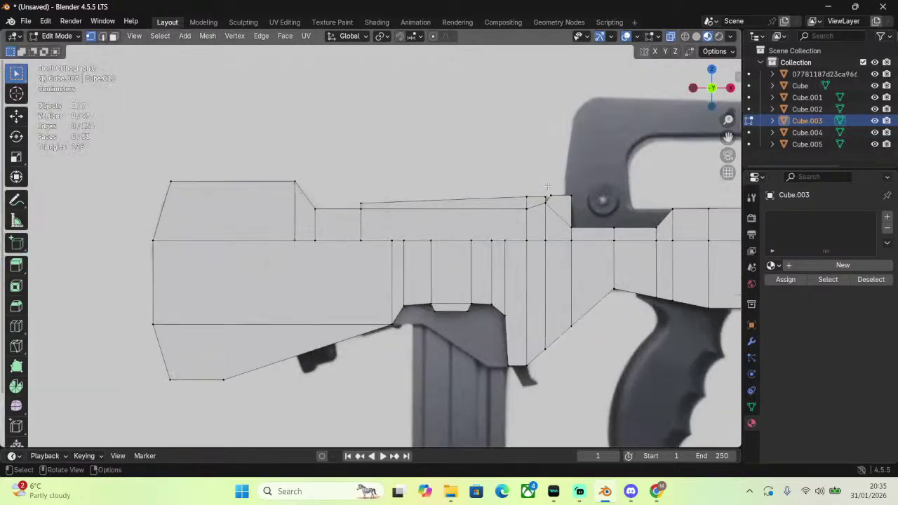
scroll(551, 203, up, 5)
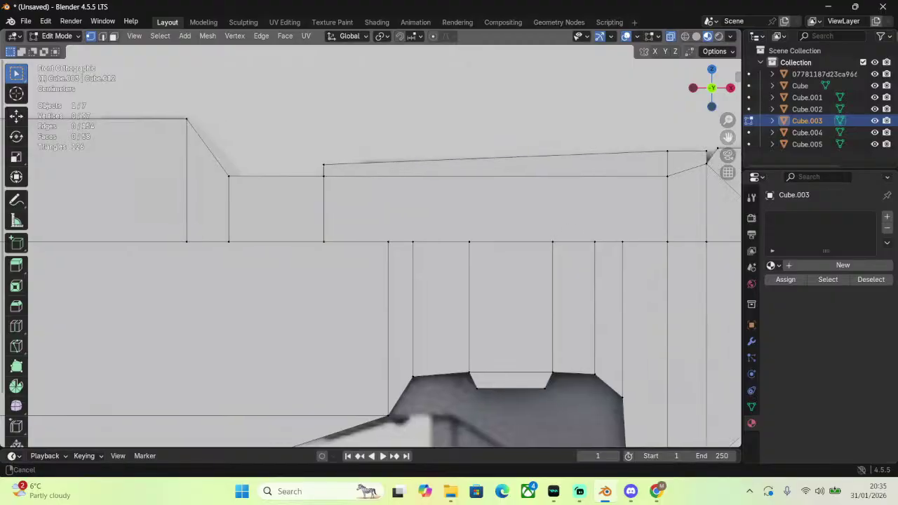
drag(727, 136, 595, 152)
scroll(392, 203, up, 5)
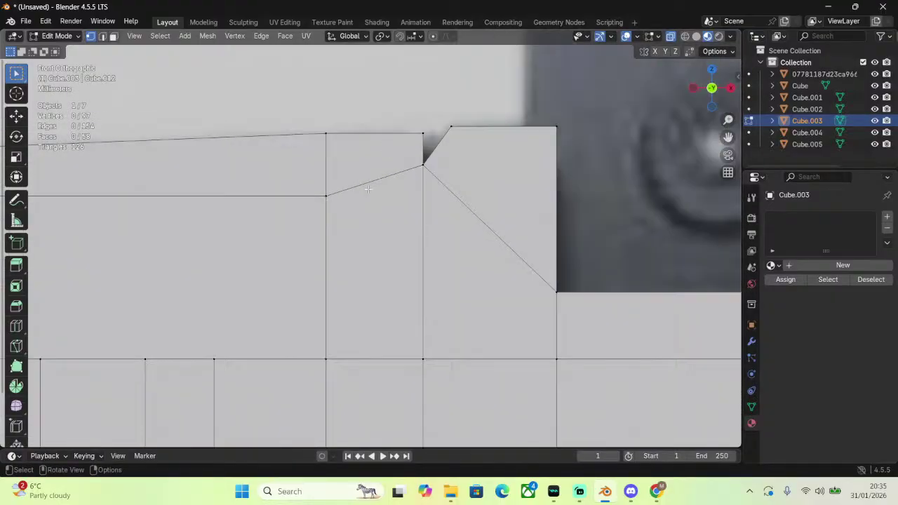
click(423, 131)
middle_drag(531, 104, 519, 133)
click(715, 94)
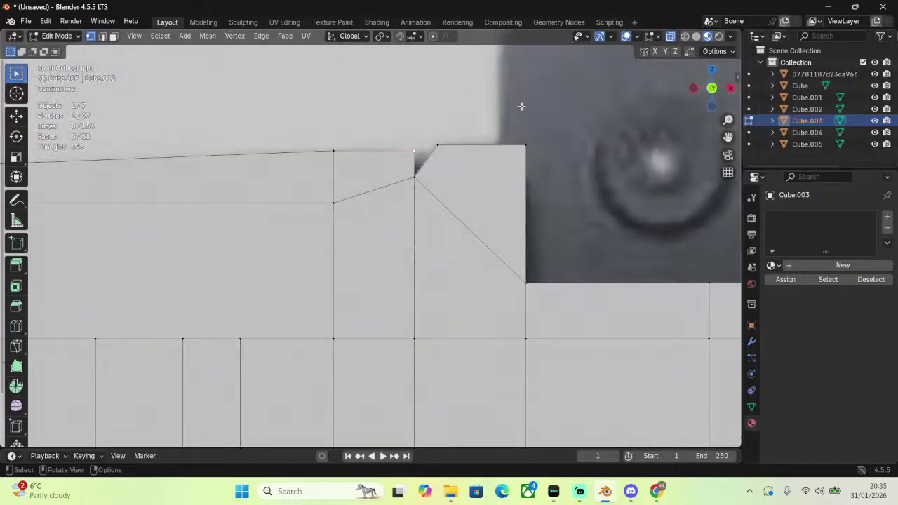
shift+drag(501, 124, 582, 163)
right_click(533, 209)
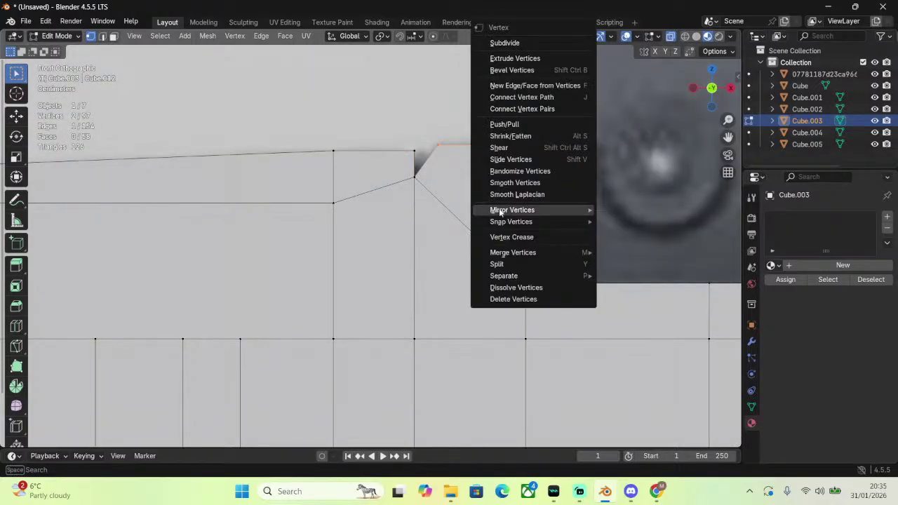
click(511, 298)
Delete the two stacked vertices at the front end of the rear receiver strip, beside the removed block.
drag(411, 139, 433, 175)
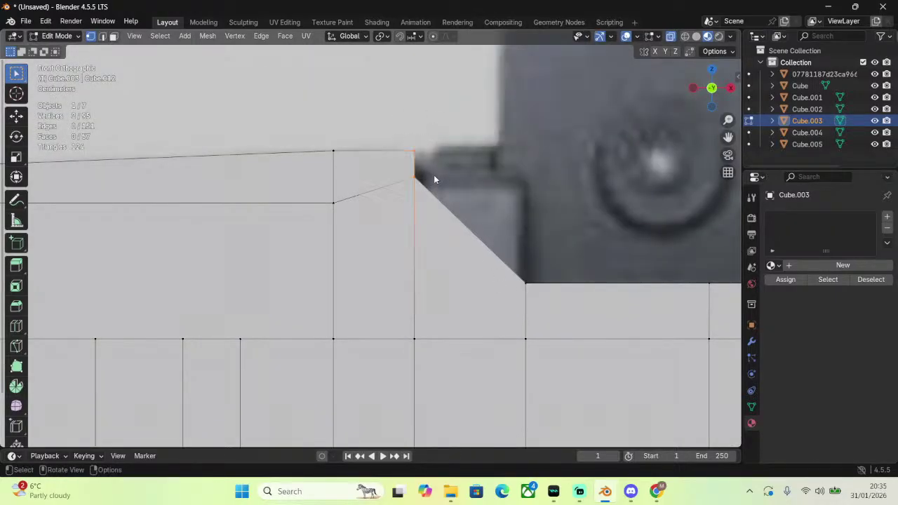
right_click(433, 174)
click(409, 302)
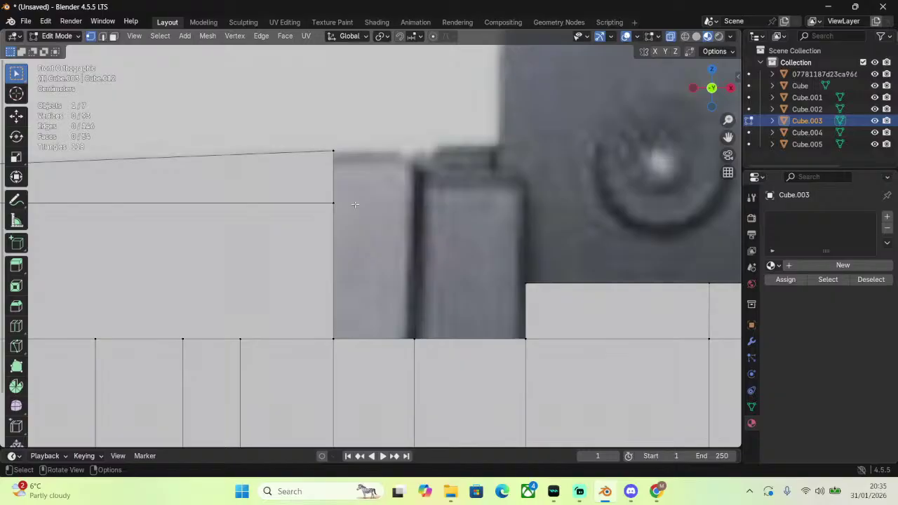
Extrude the rear receiver strip's short vertical front edge 0.025409 m forward along X.
scroll(349, 158, down, 2)
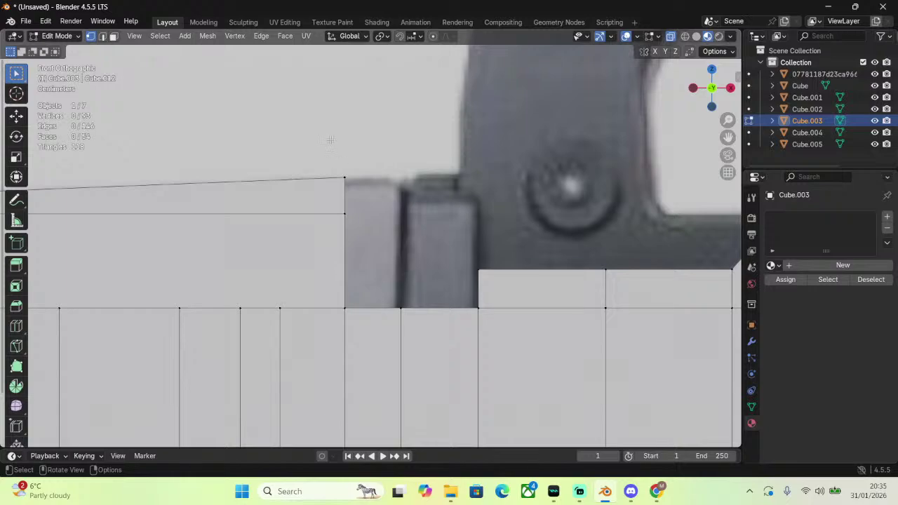
click(348, 180)
scroll(457, 221, up, 2)
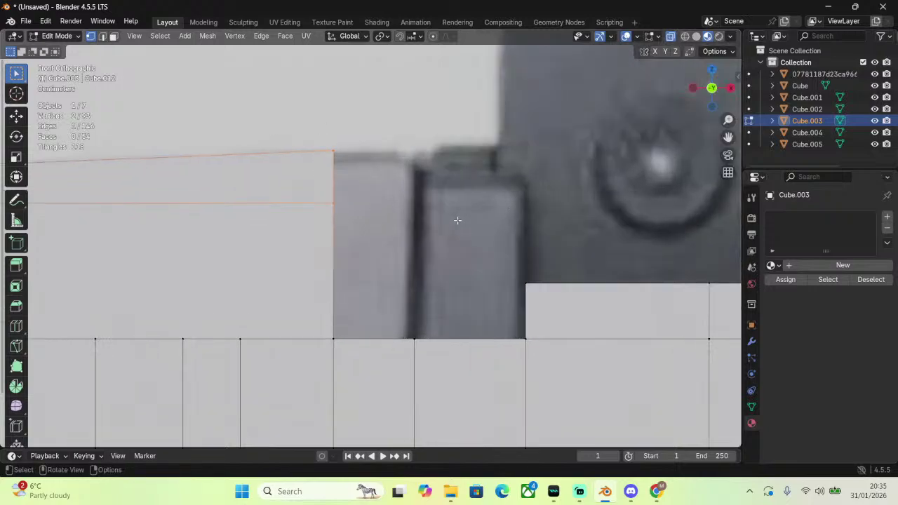
key(e)
key(x)
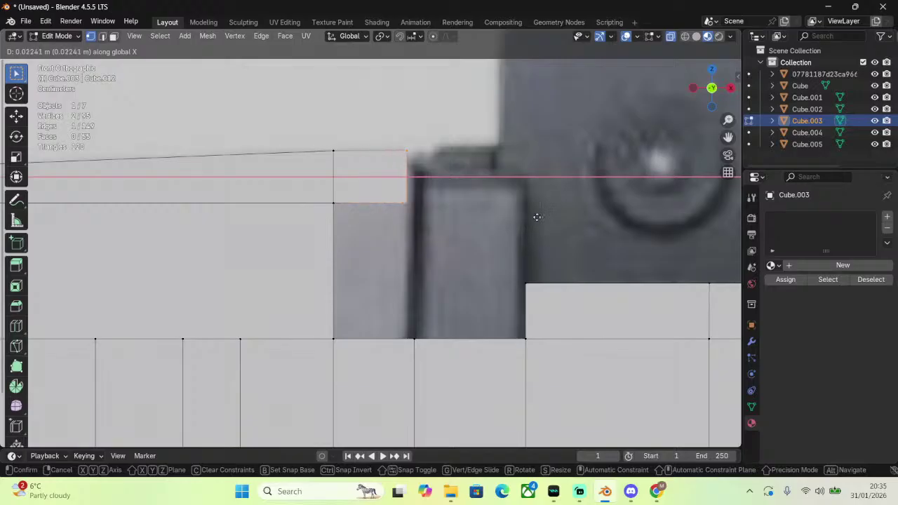
click(540, 217)
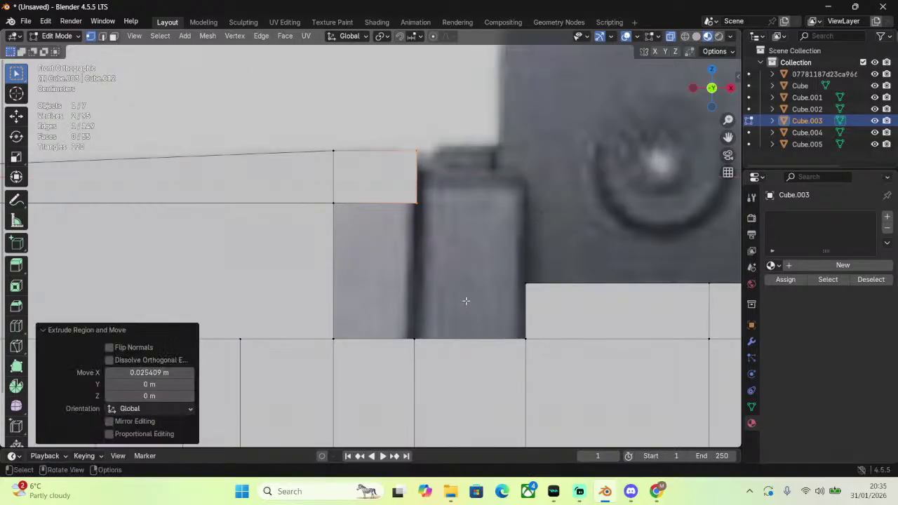
Fill the gap beneath the extruded section with a four-vertex face and move the section's front edge -0.000571 m along X.
drag(311, 354, 450, 190)
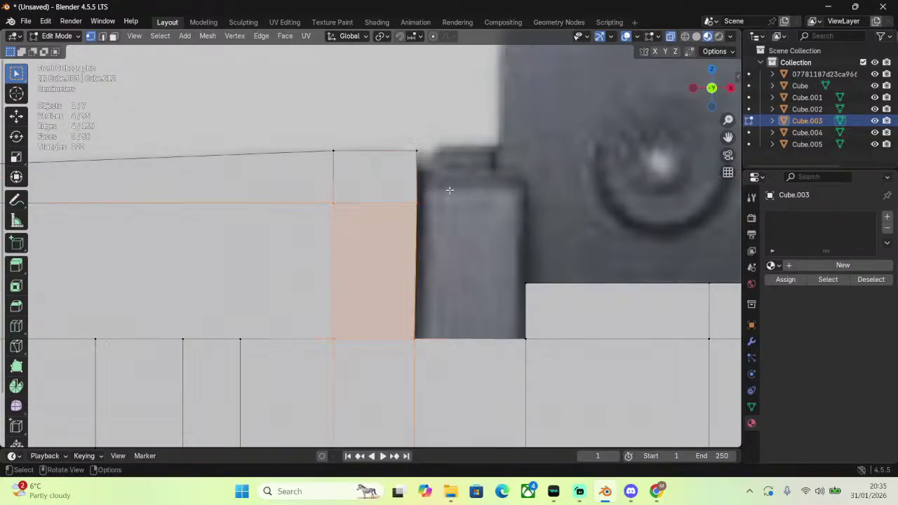
click(404, 200)
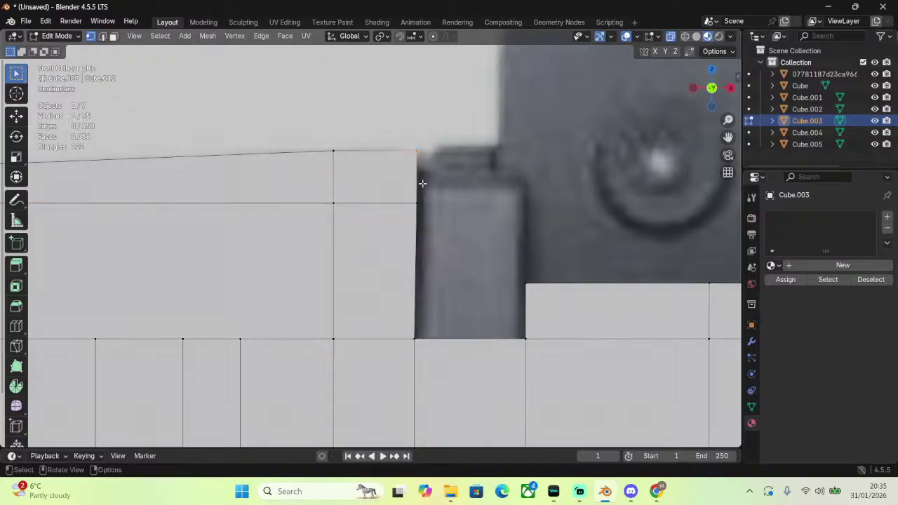
drag(403, 133, 461, 221)
key(g)
key(x)
click(500, 213)
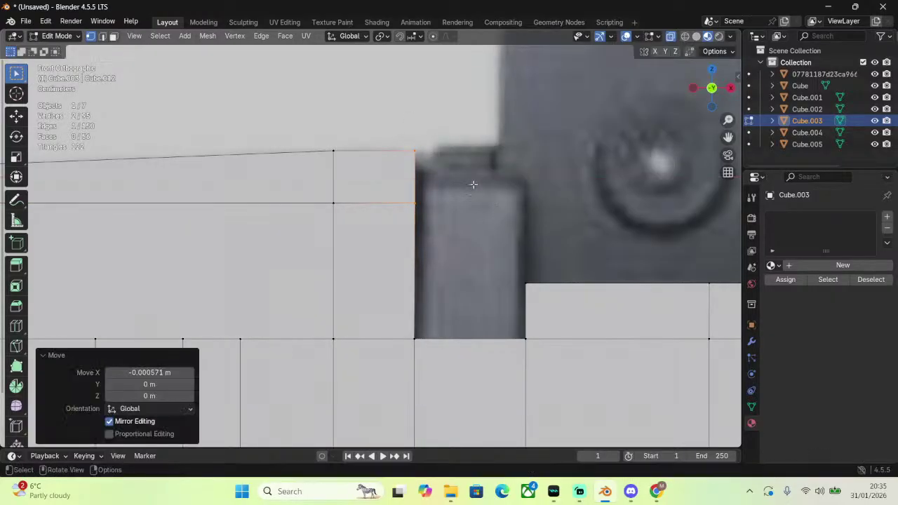
Move the section's front edge together with the vertex below it 0.001428 m forward along X.
shift+click(419, 341)
key(g)
key(x)
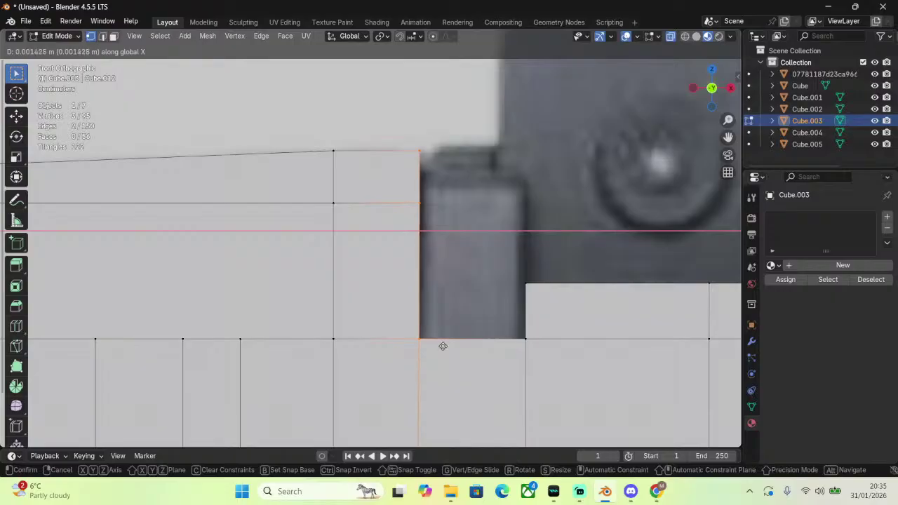
click(443, 346)
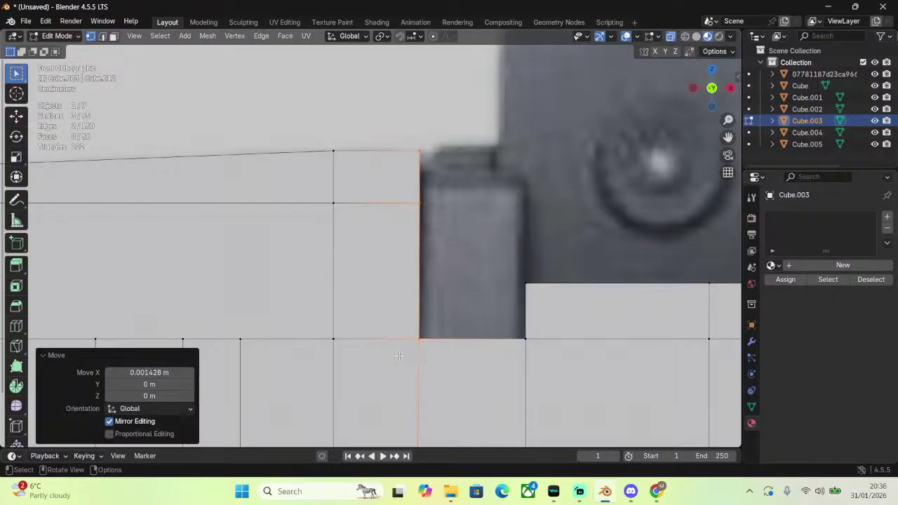
Extrude the rear top corner vertex of the lower strip under the carrying handle 0.024838 m up along Z.
click(545, 293)
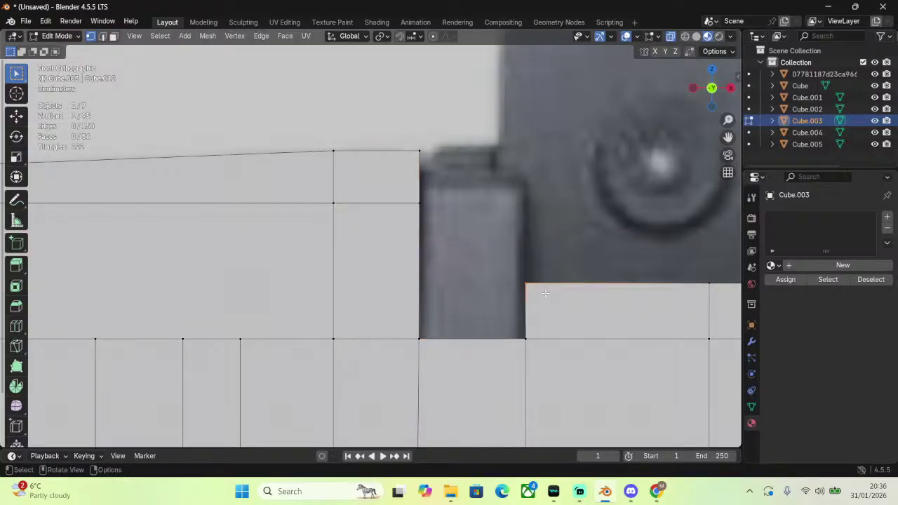
key(e)
key(z)
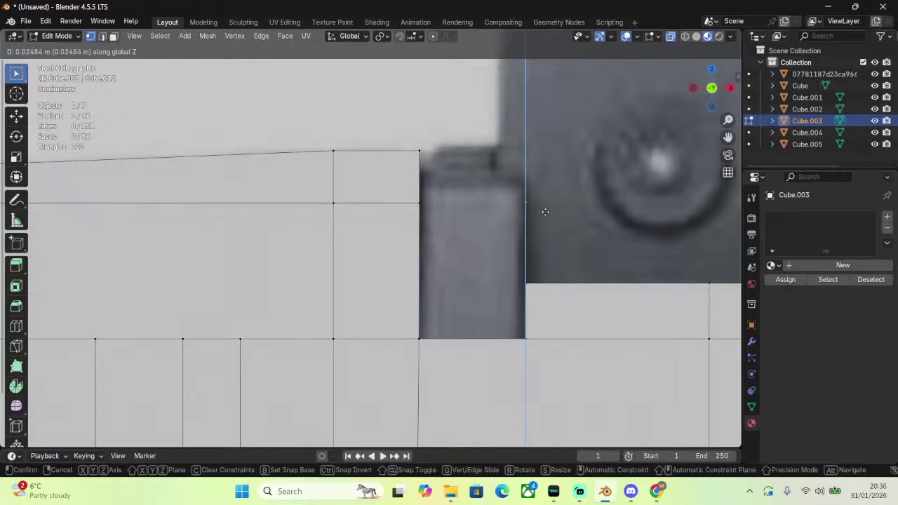
click(545, 211)
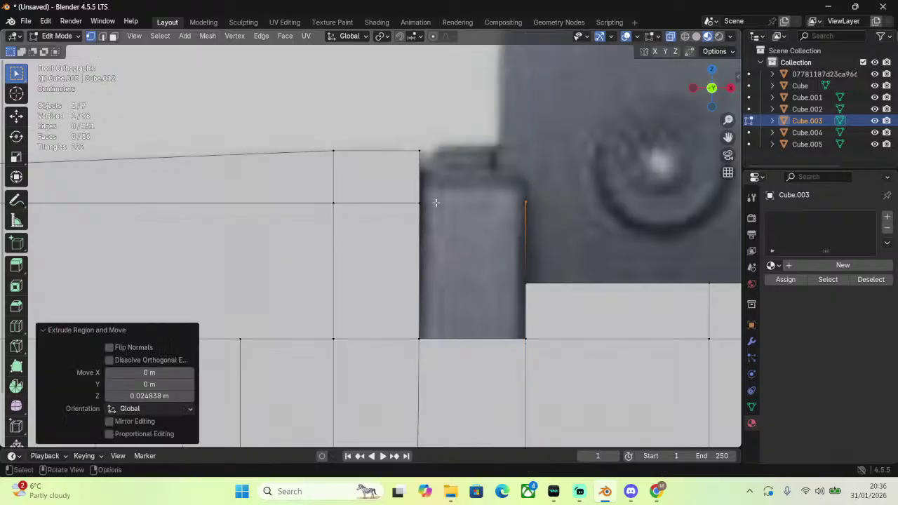
Move the extruded vertex 0.00575 m further up along Z to the top of the reference's small block.
drag(415, 197, 468, 207)
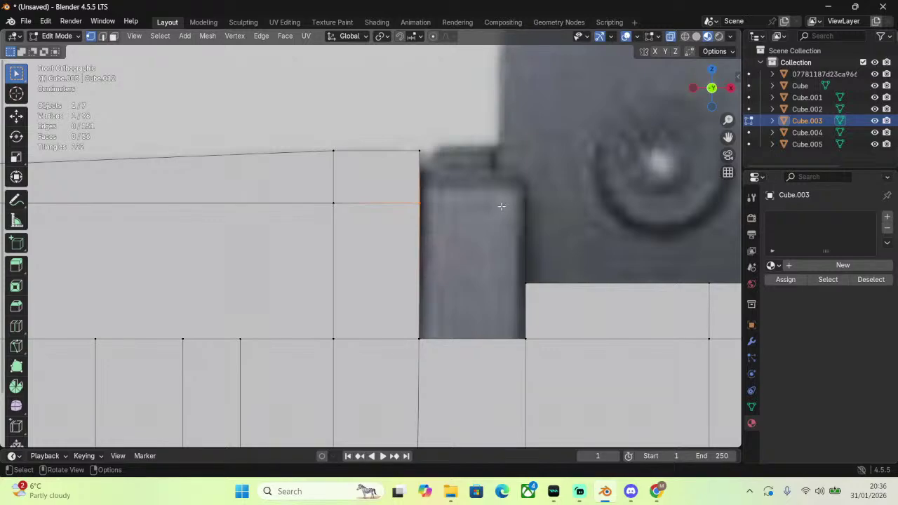
scroll(505, 204, down, 6)
scroll(506, 205, up, 4)
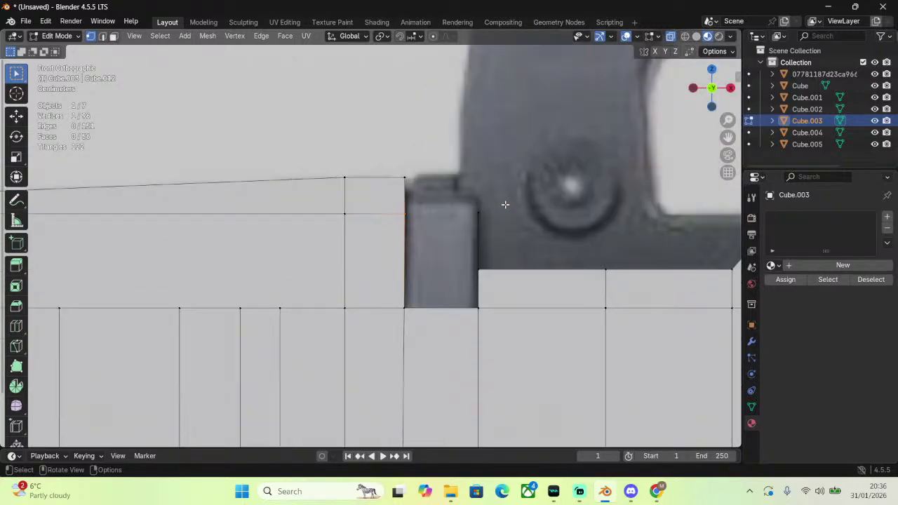
scroll(505, 205, up, 4)
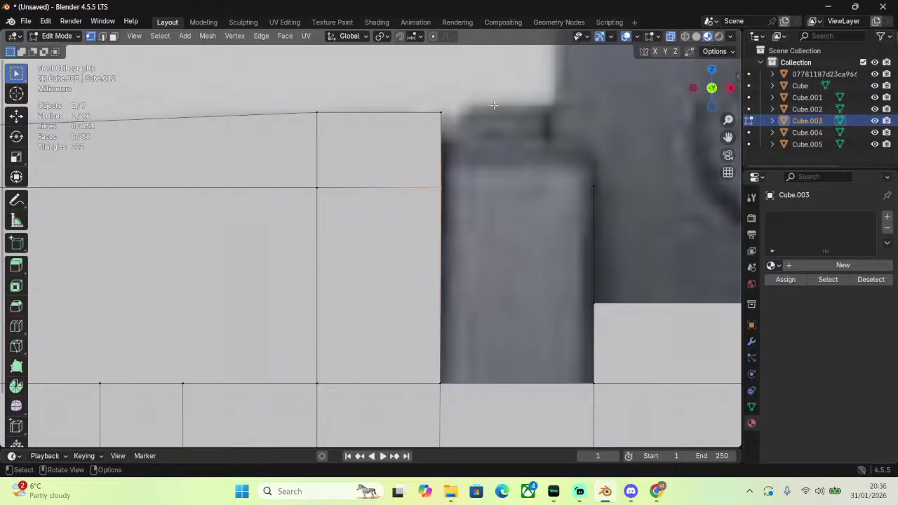
drag(588, 176, 622, 202)
key(g)
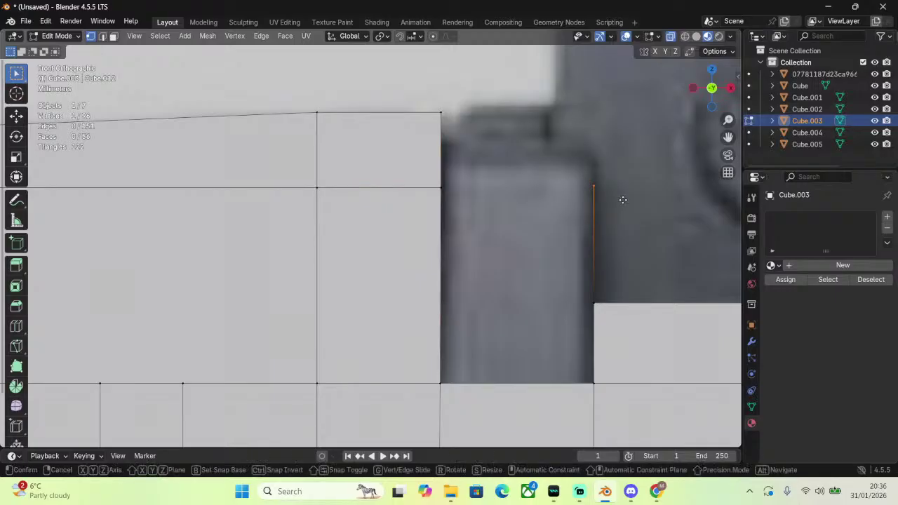
key(z)
click(624, 174)
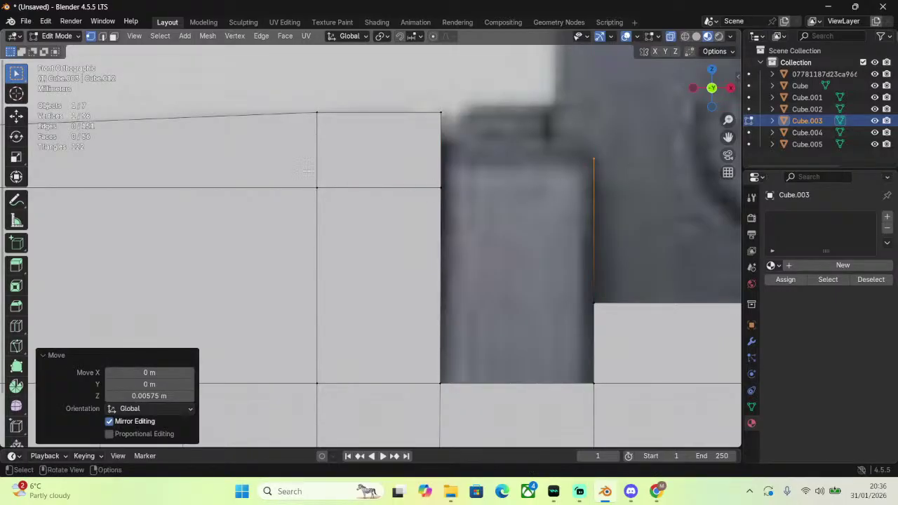
Raise the two middle vertices of the extruded rear section along Z, roughly level with the small block's top.
drag(308, 171, 493, 212)
key(g)
key(z)
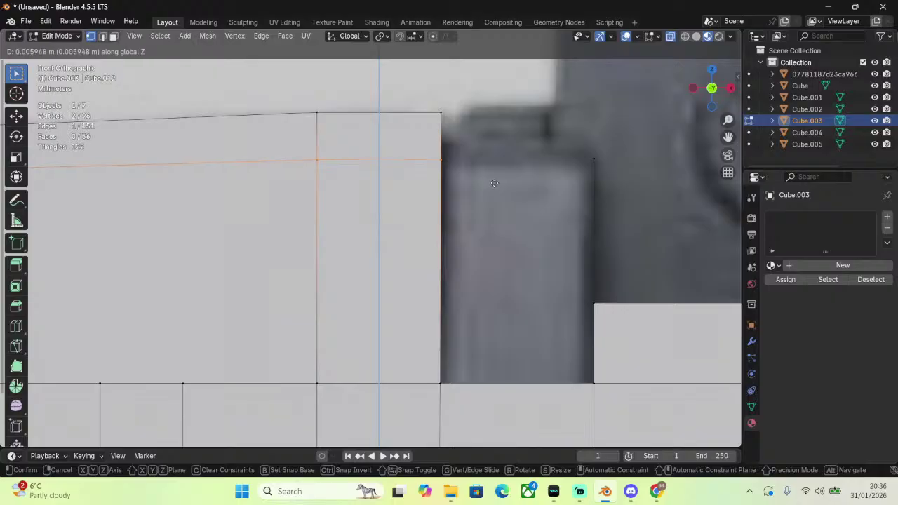
click(495, 180)
Extrude the section's middle front vertex 0.03242 m forward along X across the top of the small block.
click(501, 170)
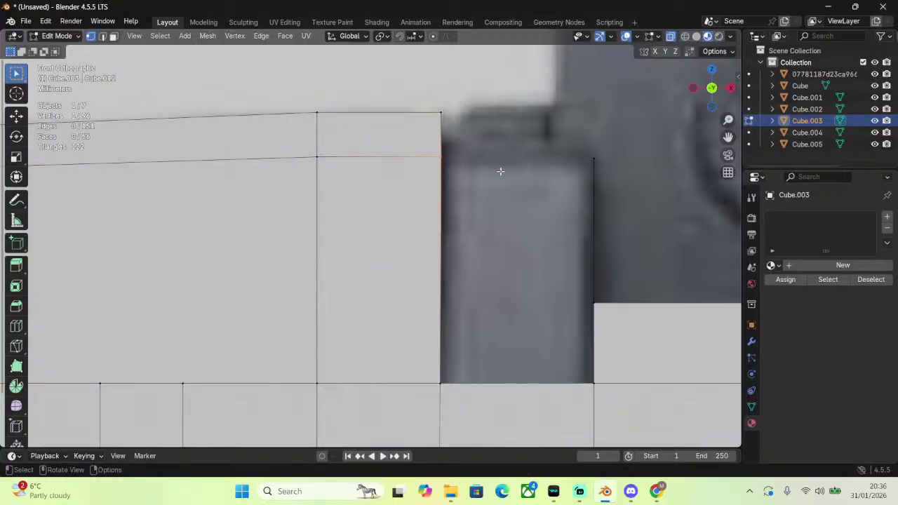
key(e)
key(z)
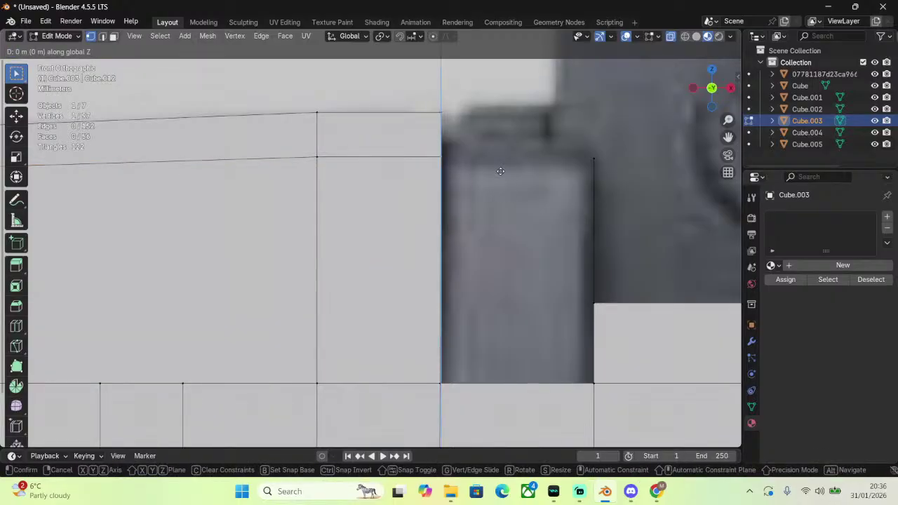
key(x)
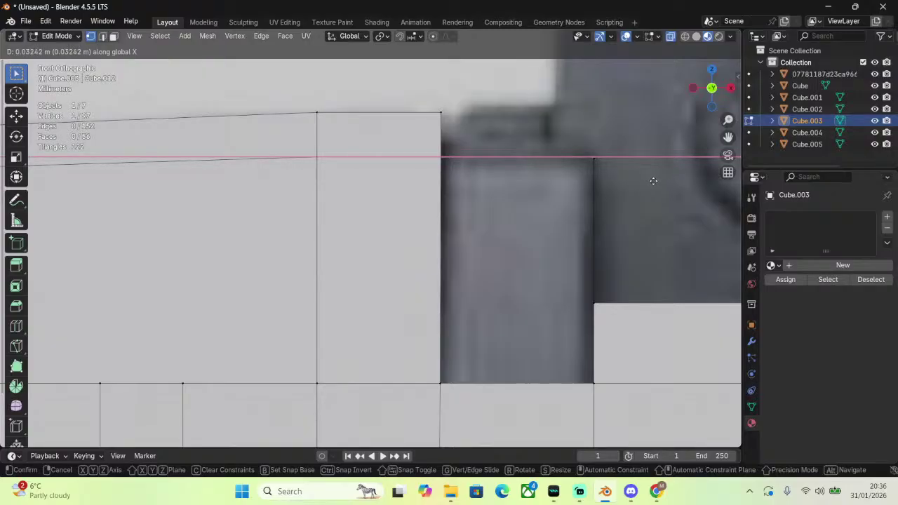
click(653, 181)
shift+click(572, 176)
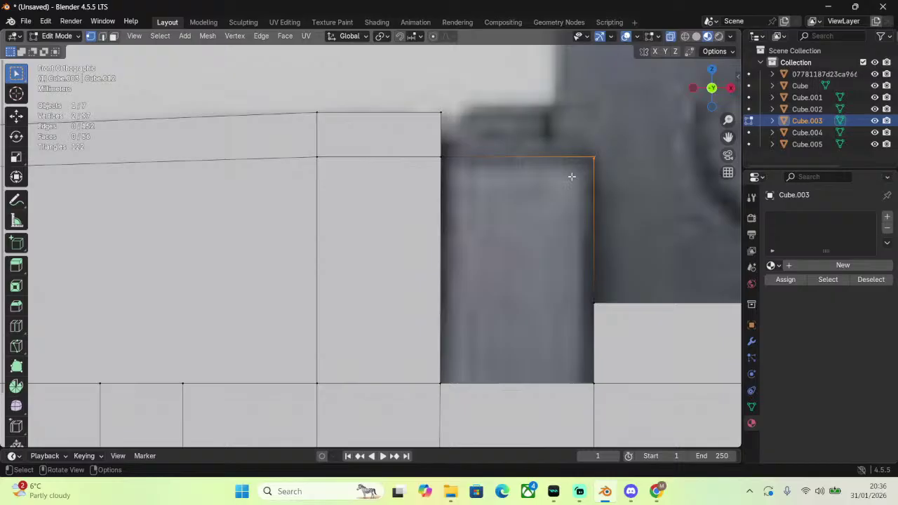
Move the front end vertex of the new horizontal edge -0.000115 m along X, in line with the vertical edge.
click(598, 151)
scroll(701, 124, up, 3)
drag(728, 137, 635, 146)
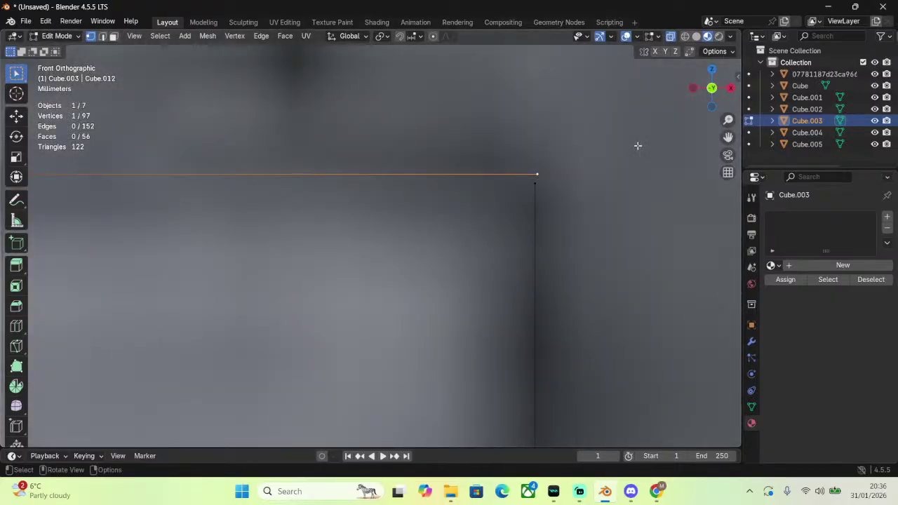
key(g)
key(x)
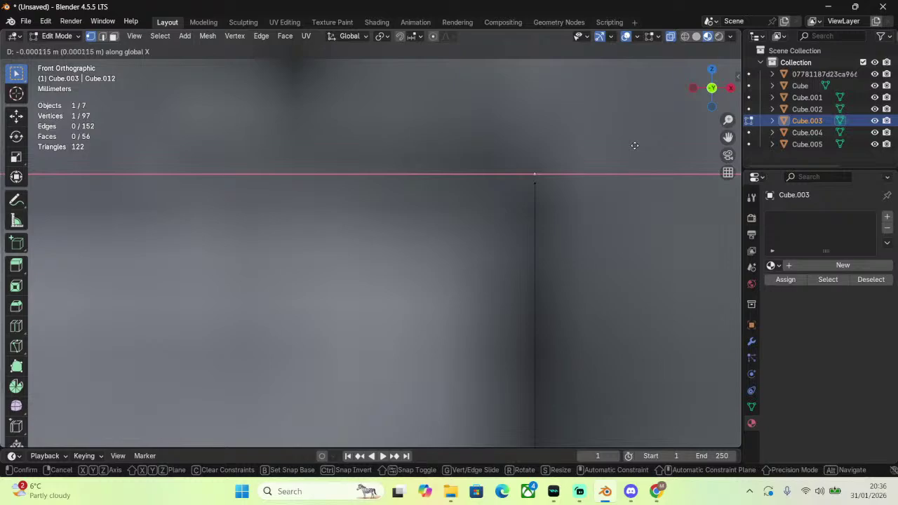
key(Return)
Delete the vertical edge's redundant top vertex and select the corner vertex of the lower strip beneath it.
right_click(535, 187)
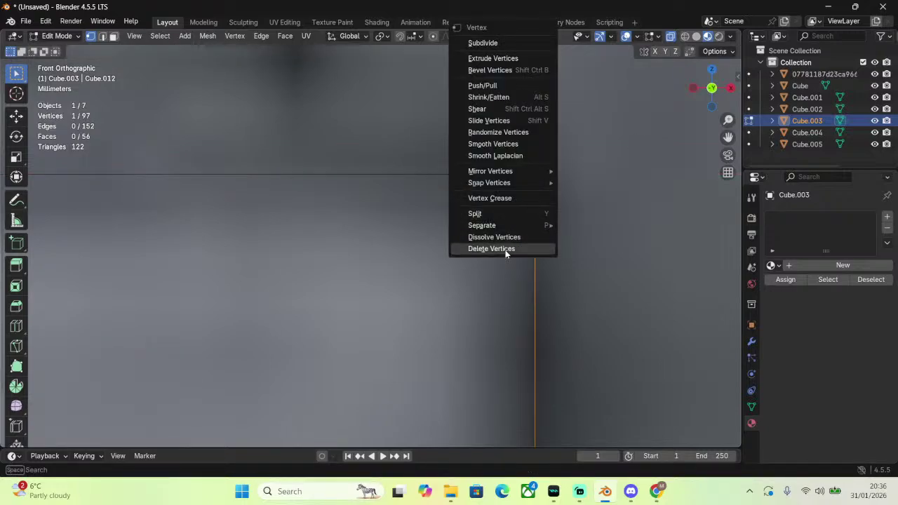
click(506, 251)
scroll(507, 259, down, 5)
click(409, 397)
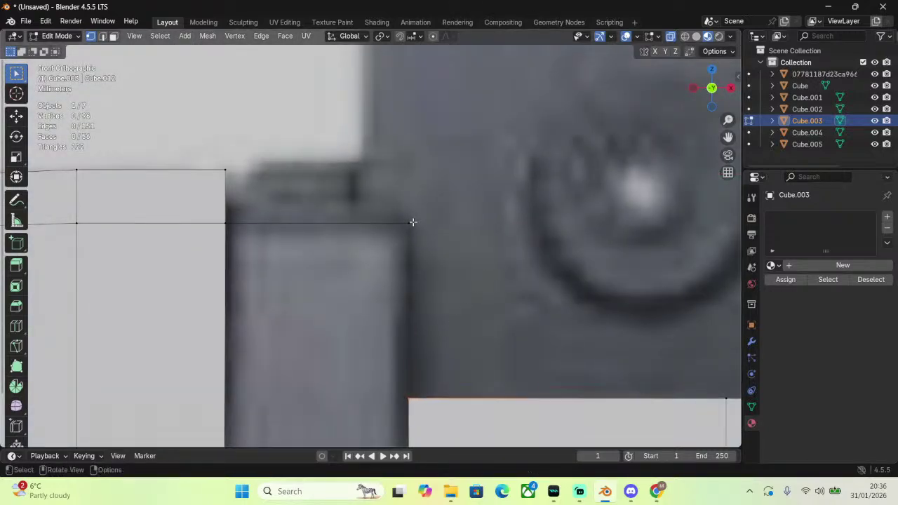
Fill the area over the small block with a triangular face and a four-sided face joining the neighbouring receiver sections.
shift+click(411, 222)
scroll(412, 220, down, 5)
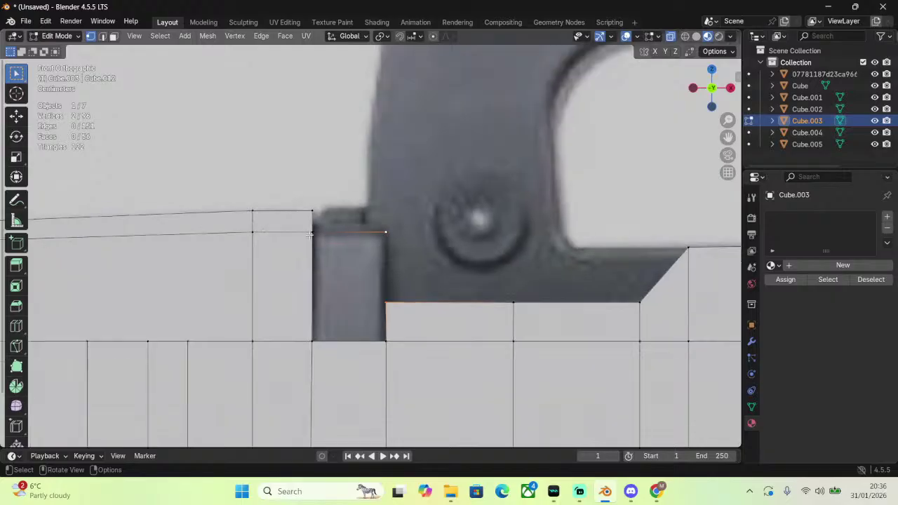
key(f)
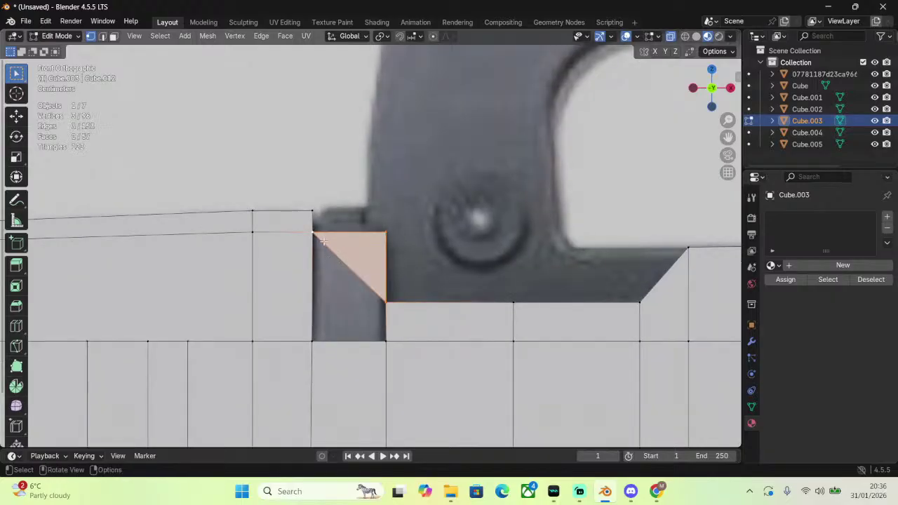
click(313, 235)
shift+click(311, 339)
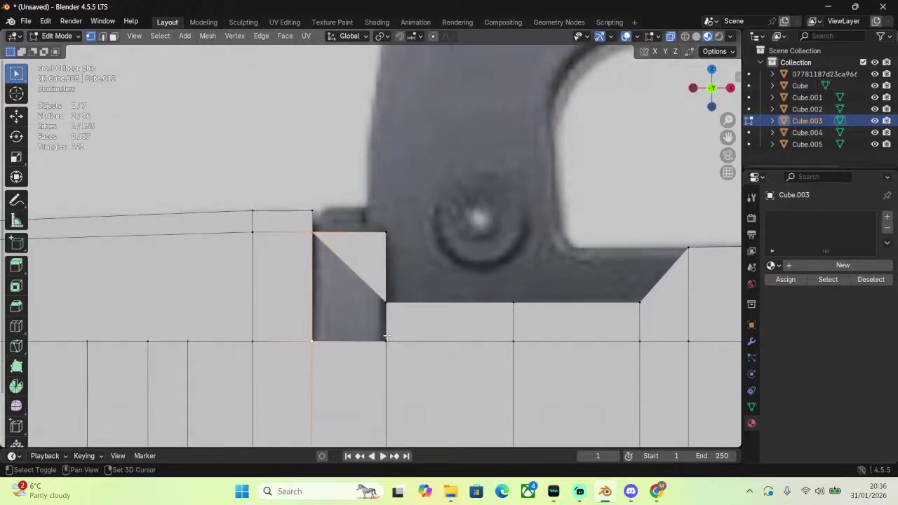
shift+click(387, 336)
key(f)
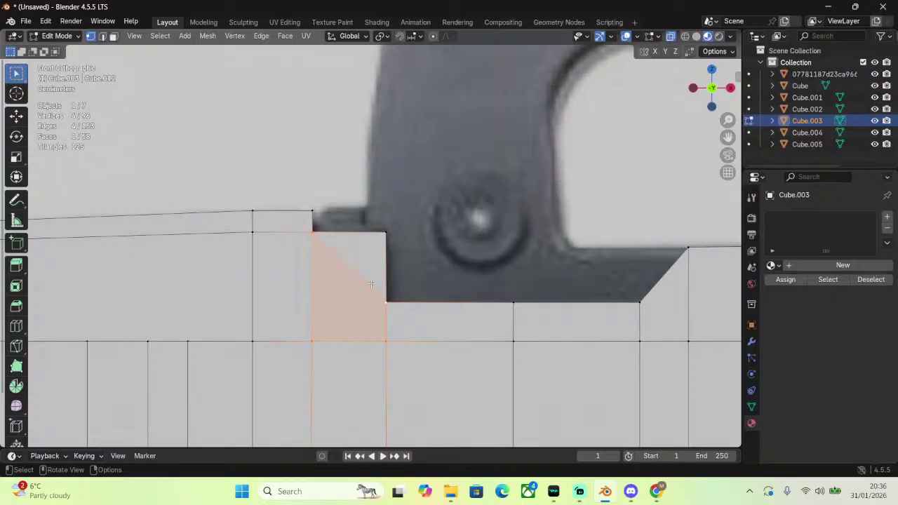
Examine the body outline from several angles, leaving Edit Mode briefly and returning to it.
scroll(406, 227, down, 6)
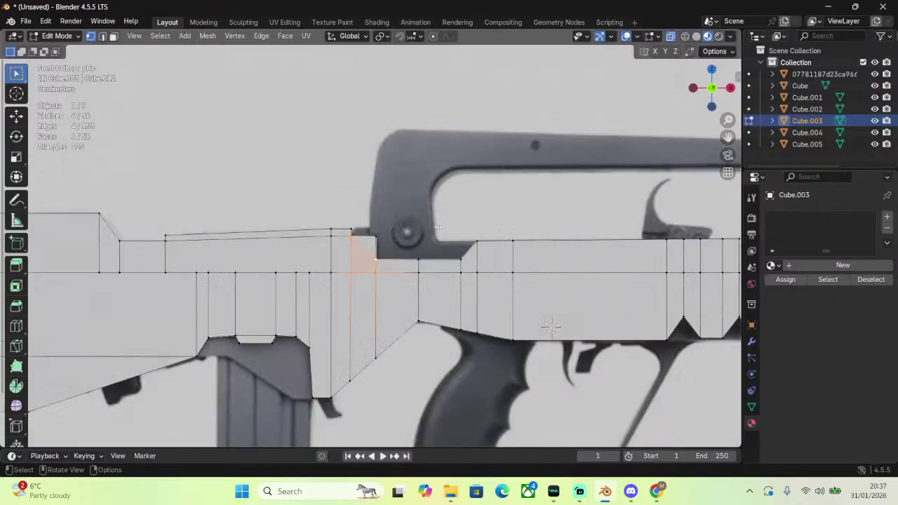
middle_drag(406, 227, 548, 145)
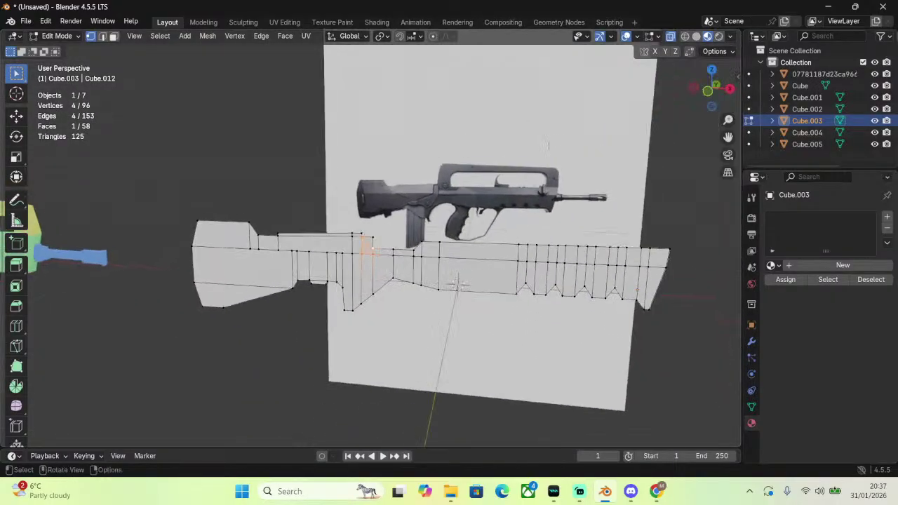
click(708, 91)
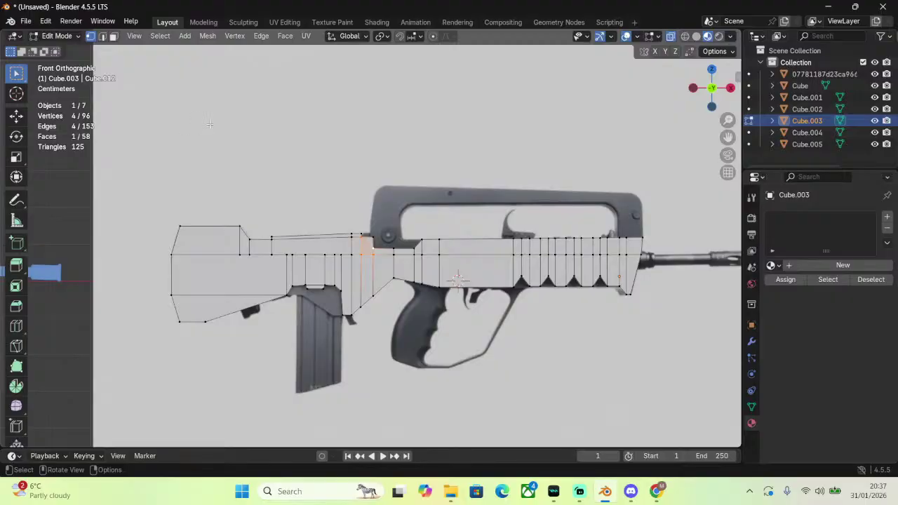
click(52, 36)
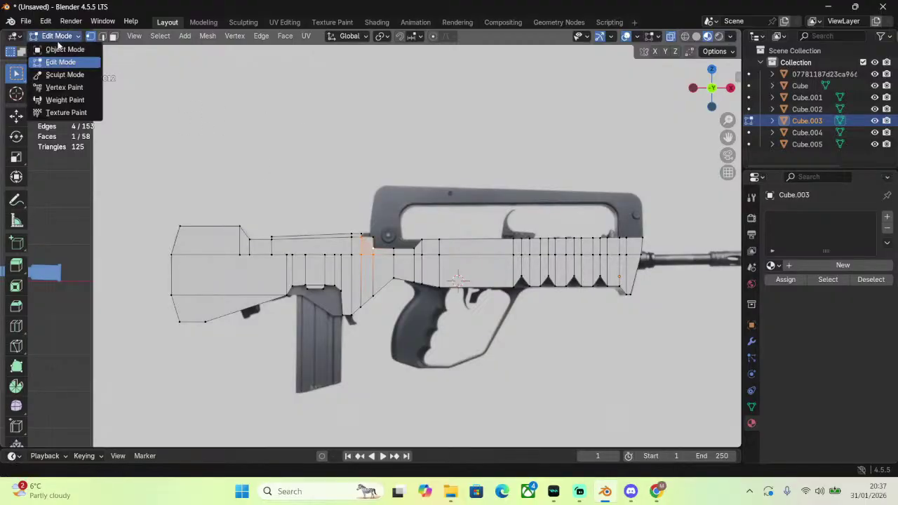
click(62, 48)
middle_drag(449, 184, 409, 234)
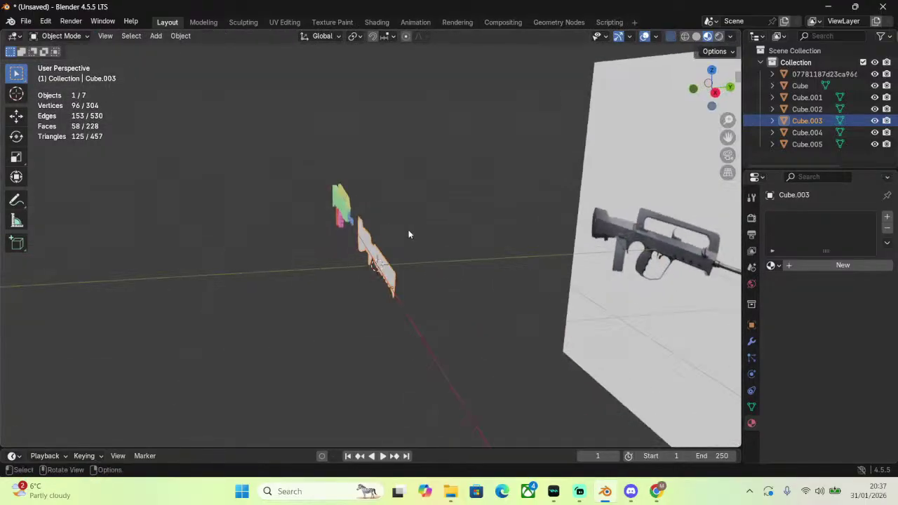
click(715, 93)
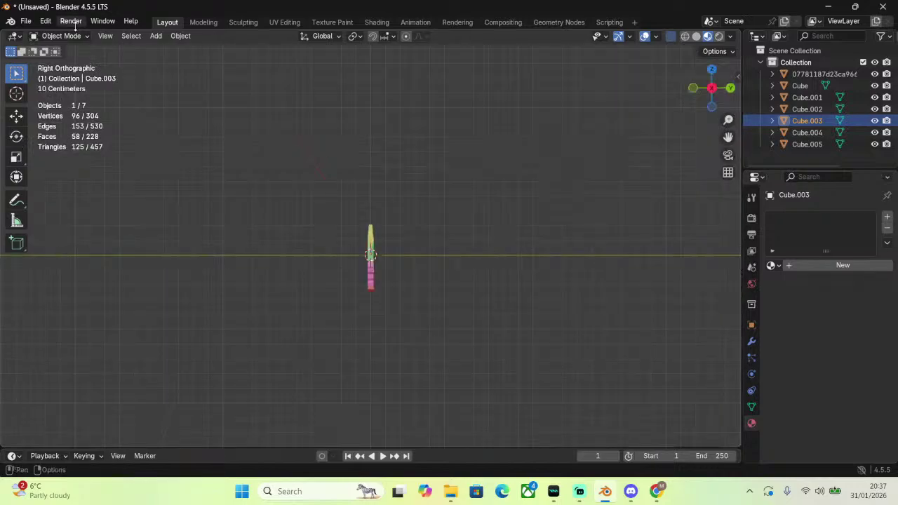
click(53, 37)
click(62, 62)
middle_drag(267, 183, 301, 163)
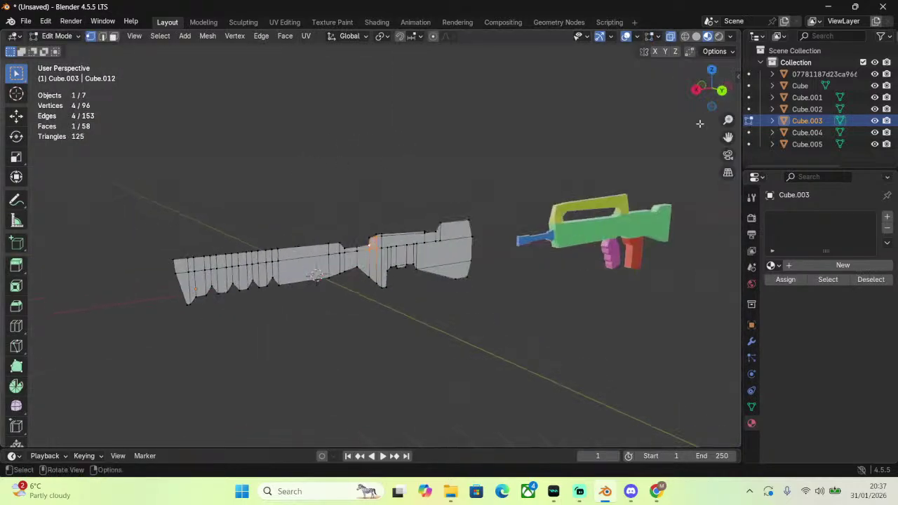
Display the model as wireframe from the side and extrude the entire flat body mesh 0.08 m along Y.
click(697, 90)
click(685, 36)
drag(583, 131, 283, 392)
scroll(425, 281, up, 3)
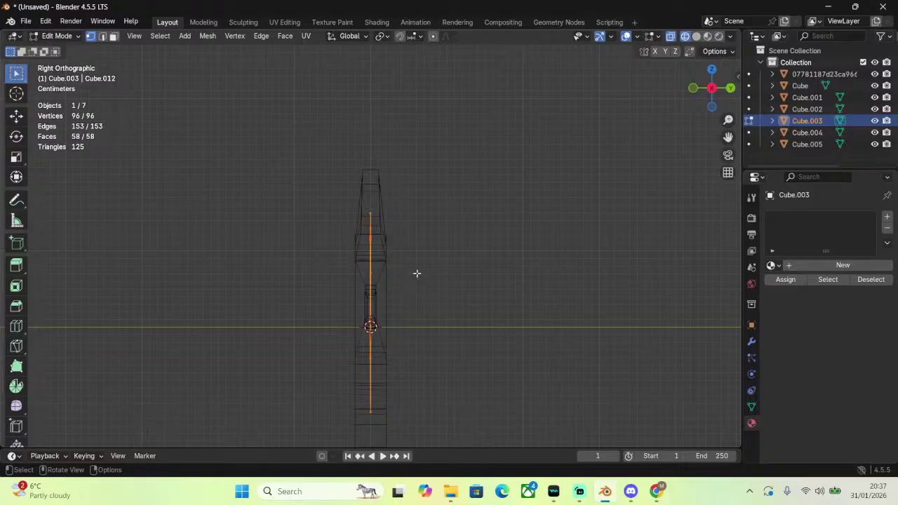
key(e)
key(y)
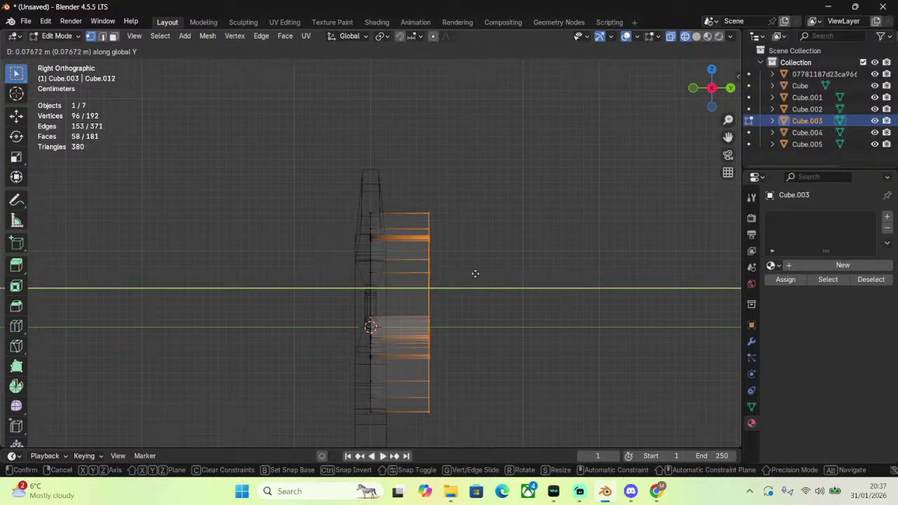
click(475, 273)
click(137, 383)
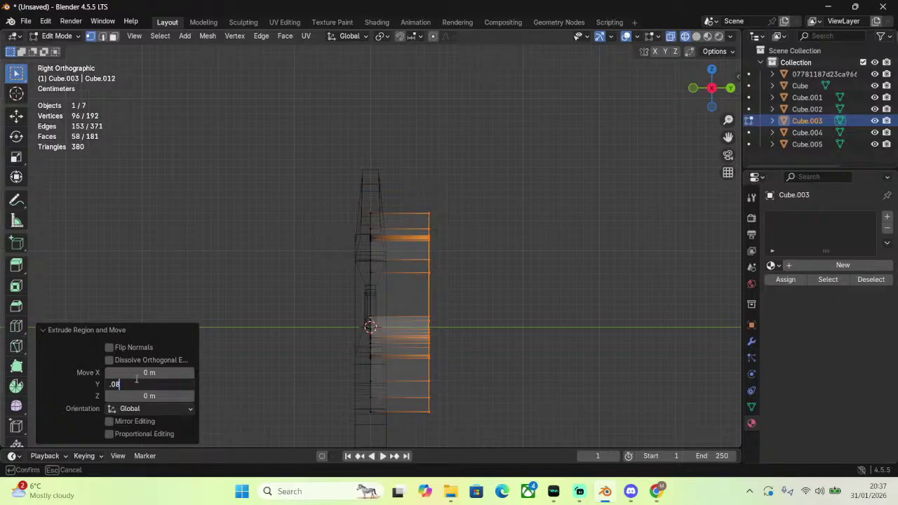
text(.06)
key(Return)
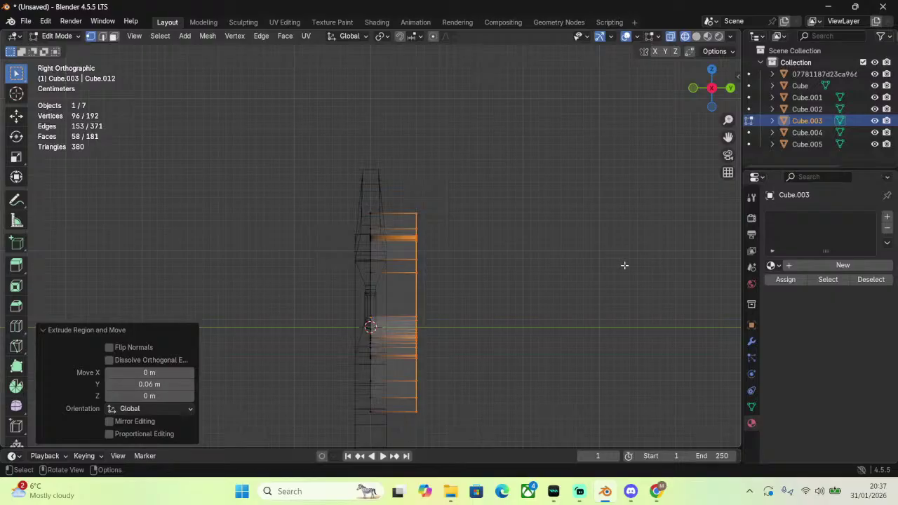
click(145, 384)
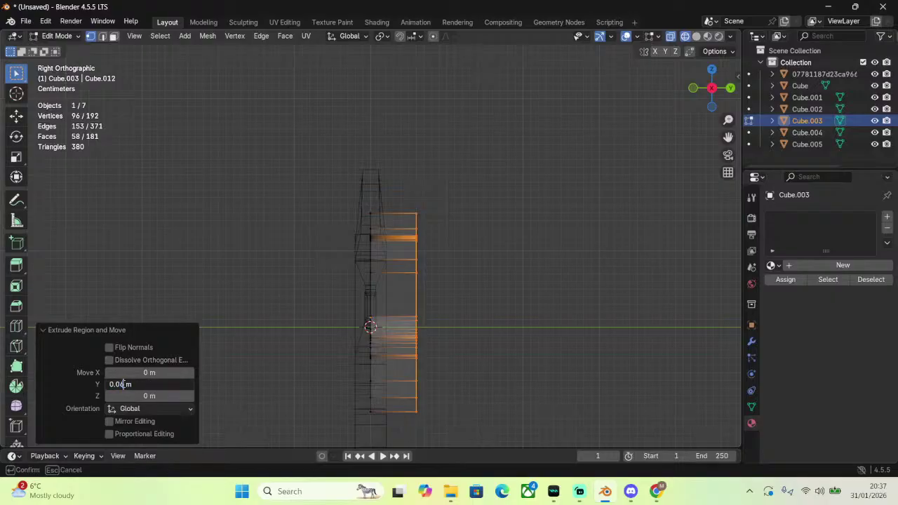
key(Return)
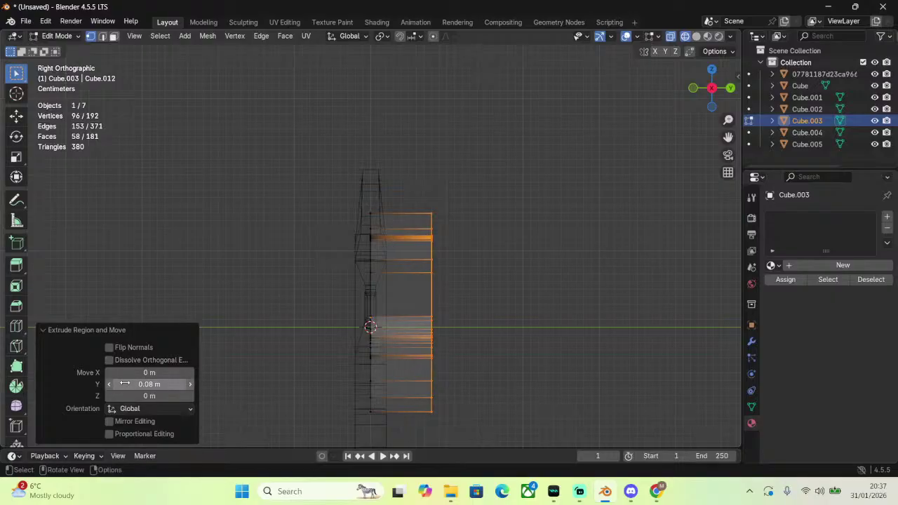
Box-select the extruded body's upper and lower sections in turn and check from an angle which parts each selection covers.
middle_drag(636, 279, 674, 179)
click(715, 92)
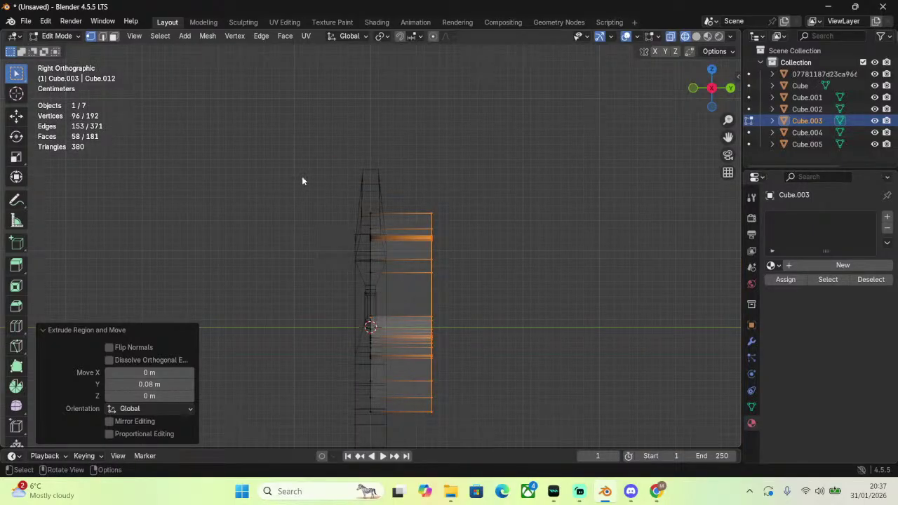
drag(302, 181, 502, 281)
middle_drag(501, 282, 505, 231)
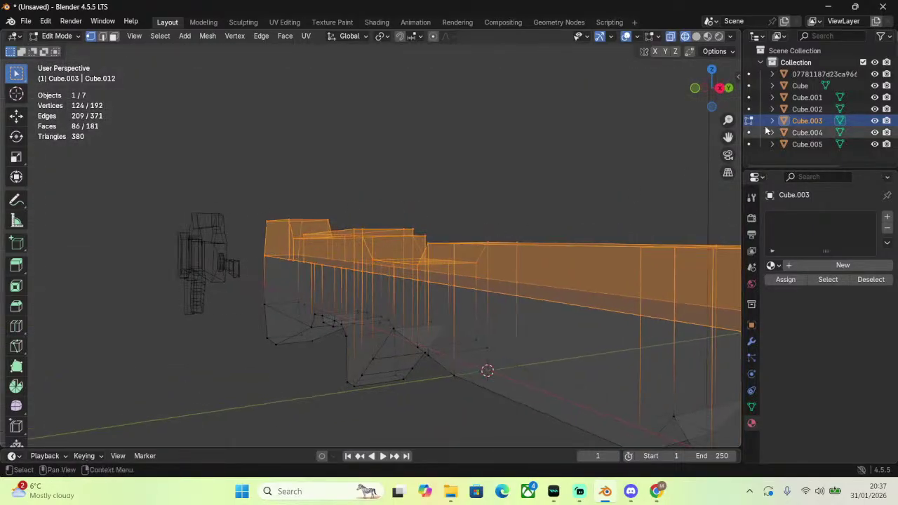
click(719, 87)
drag(302, 156, 517, 288)
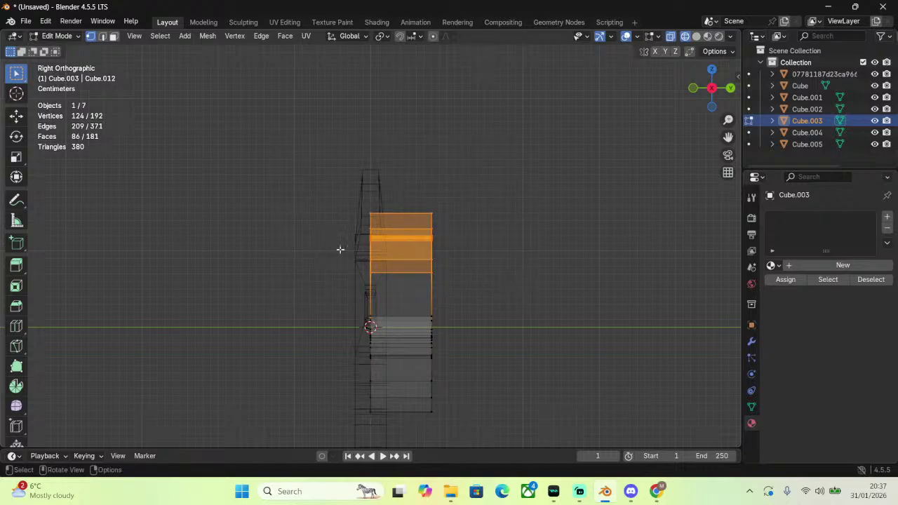
drag(333, 265, 579, 424)
middle_drag(475, 287, 509, 272)
click(710, 95)
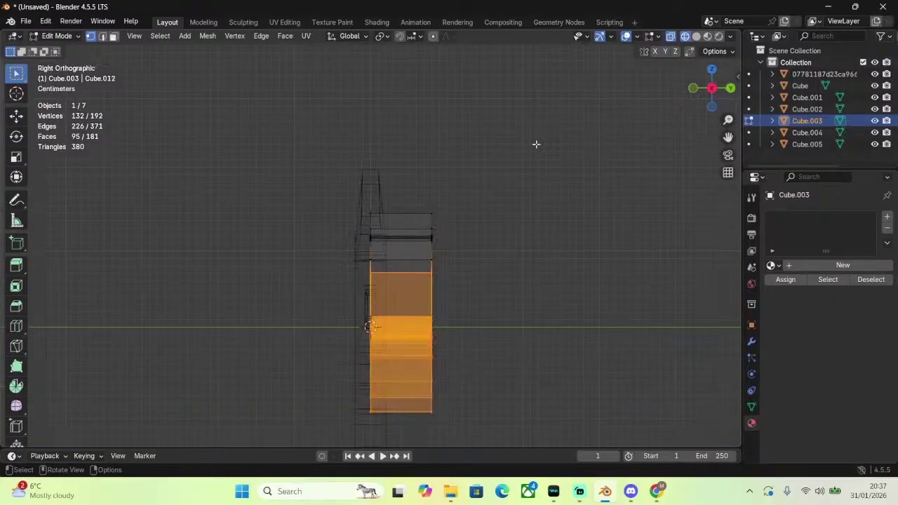
Try scaling the body's upper vertices down uniformly to about 0.91, and undo it.
drag(282, 163, 530, 264)
key(s)
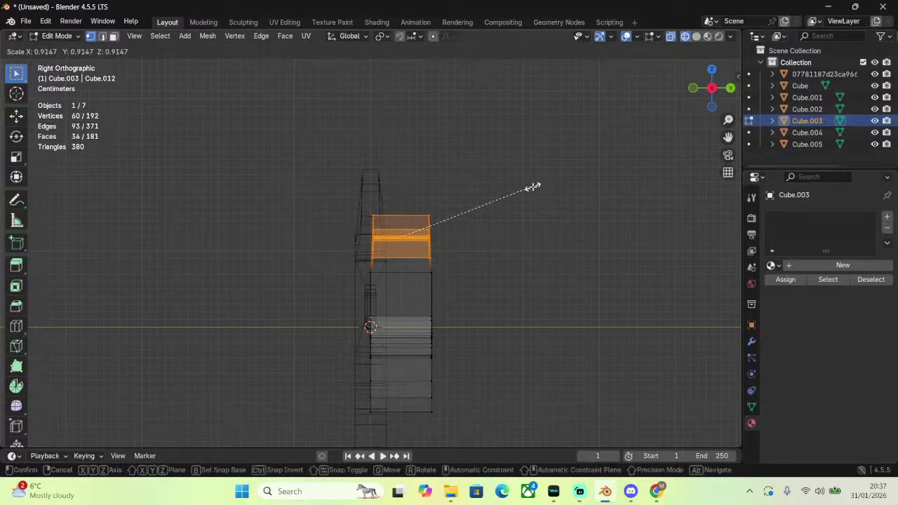
click(531, 187)
key(ctrl+z)
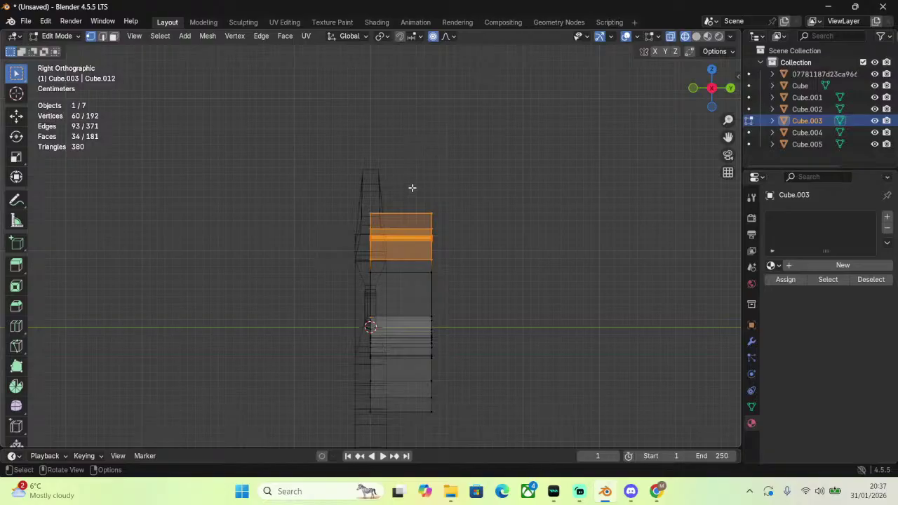
Try scaling the upper vertices uniformly to 0.439 with smooth proportional editing of size 1, and undo it.
middle_drag(411, 190, 624, 233)
key(s)
click(582, 224)
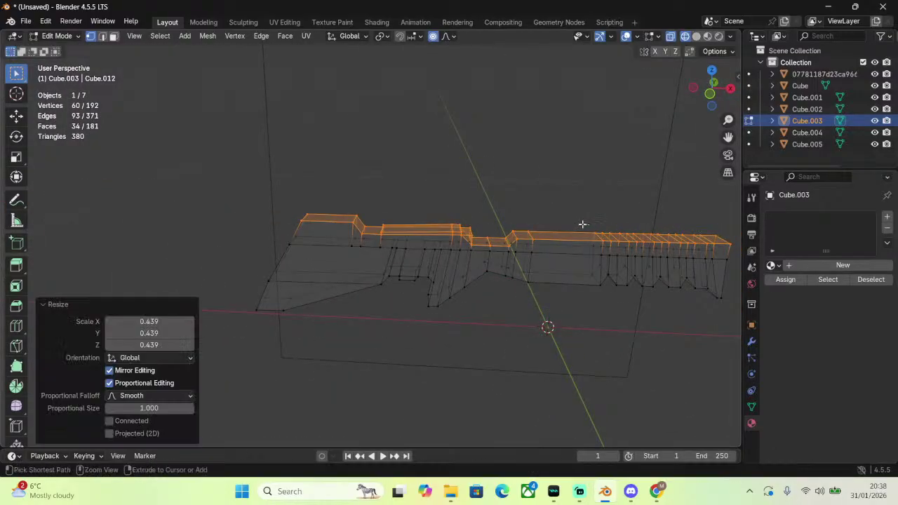
key(ctrl+z)
Try narrowing the upper vertices along Y to 0.619 with the proportional size reduced to 0.069, and undo it.
click(731, 90)
key(s)
key(y)
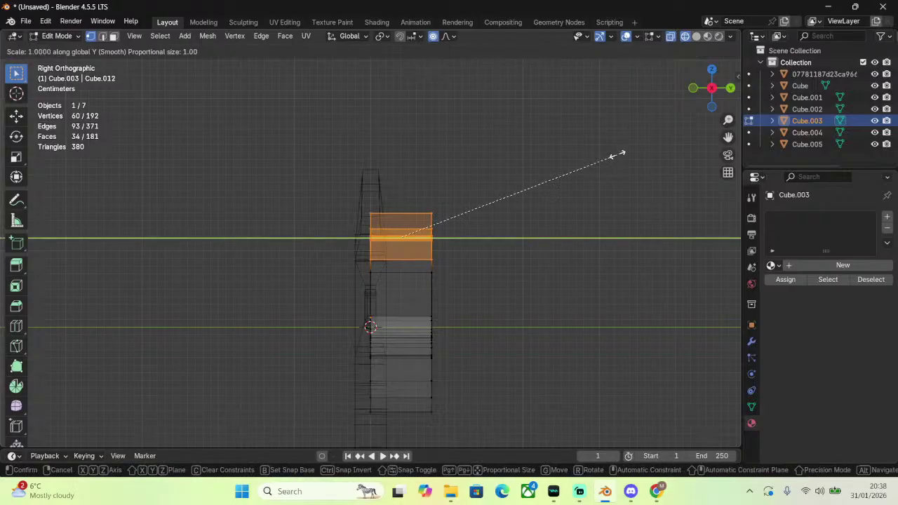
click(537, 157)
key(ctrl+z)
key(s)
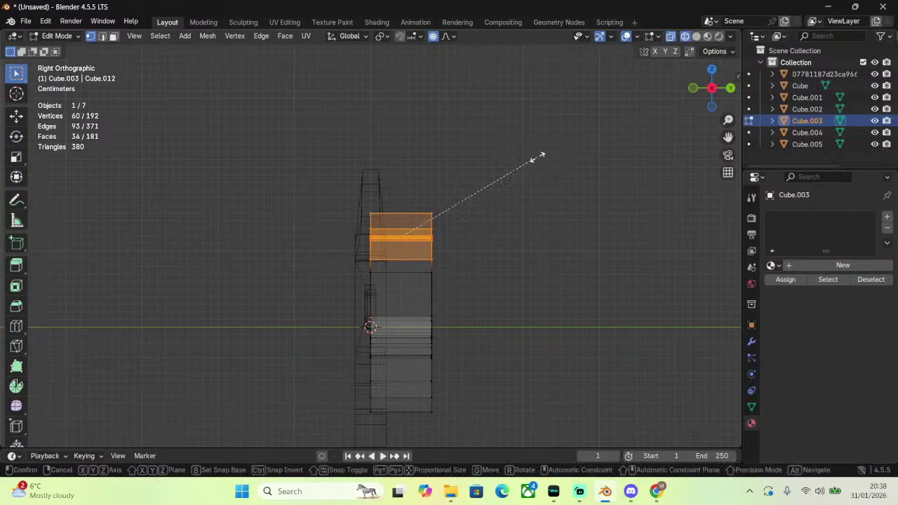
key(y)
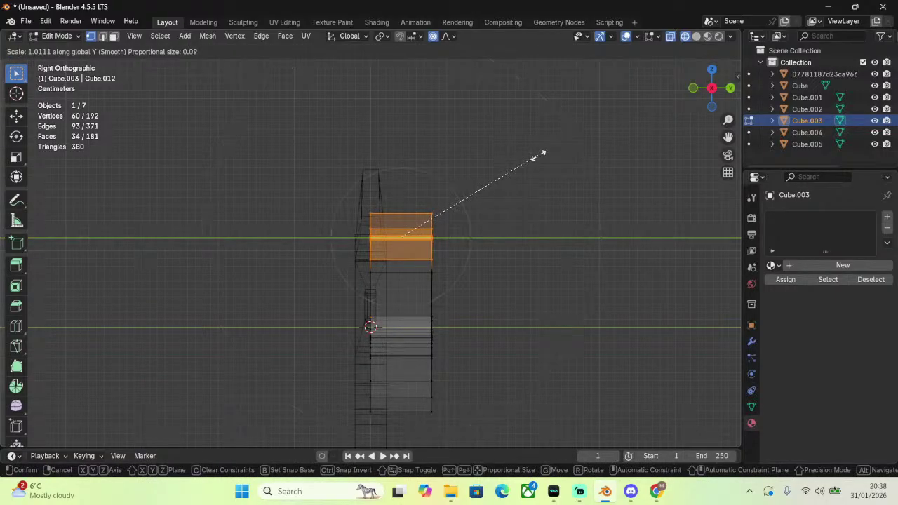
click(463, 161)
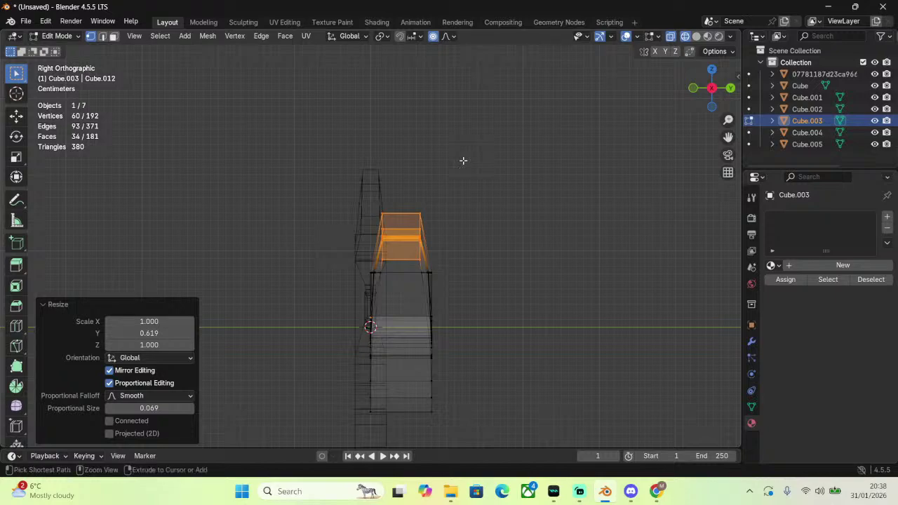
key(ctrl+z)
Scale the body's lower section along Y to 1.697 with smooth proportional editing of size 0.102, tapering the upper sides.
drag(352, 267, 511, 428)
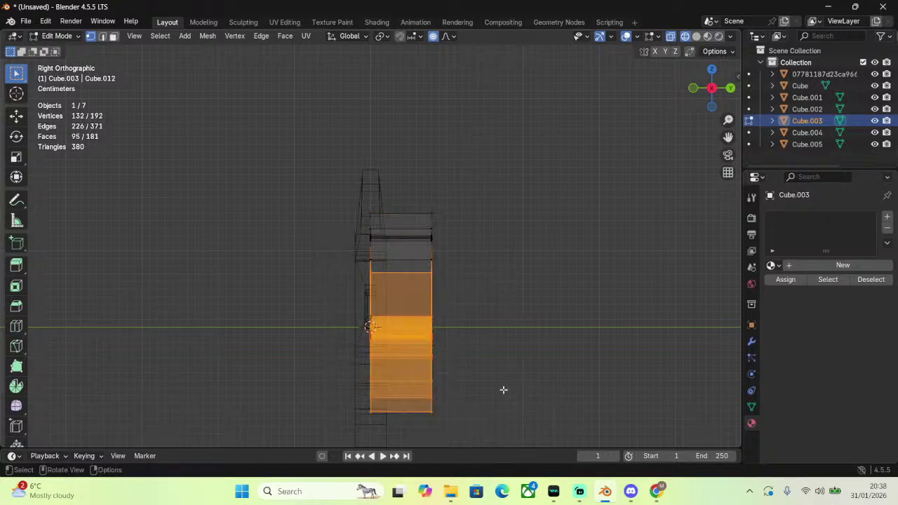
key(s)
key(y)
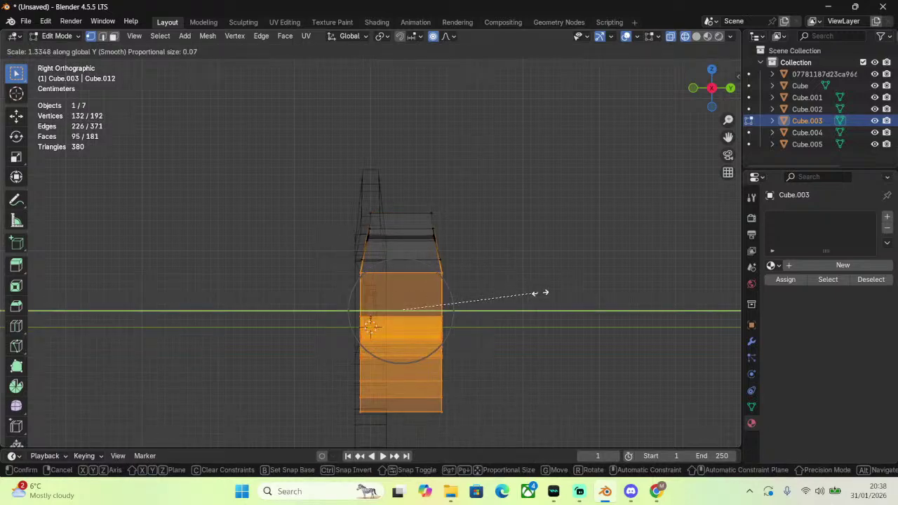
scroll(563, 296, up, 3)
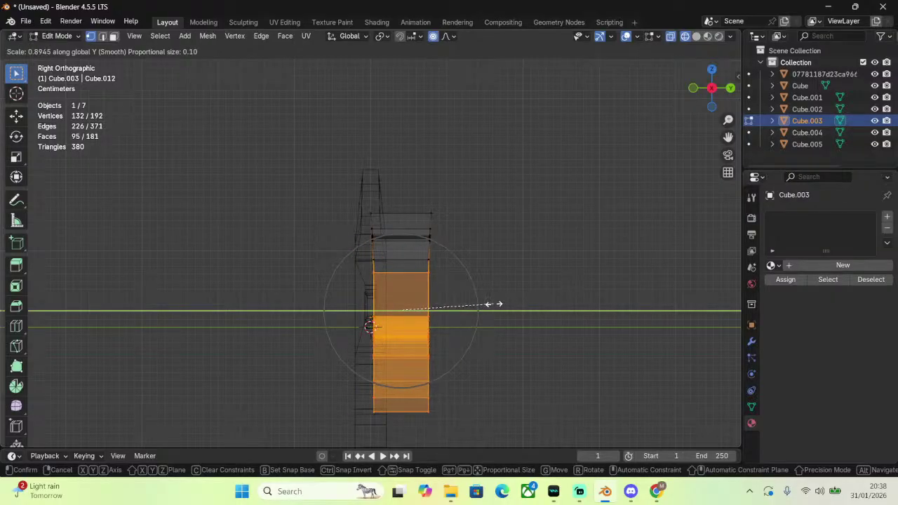
click(575, 282)
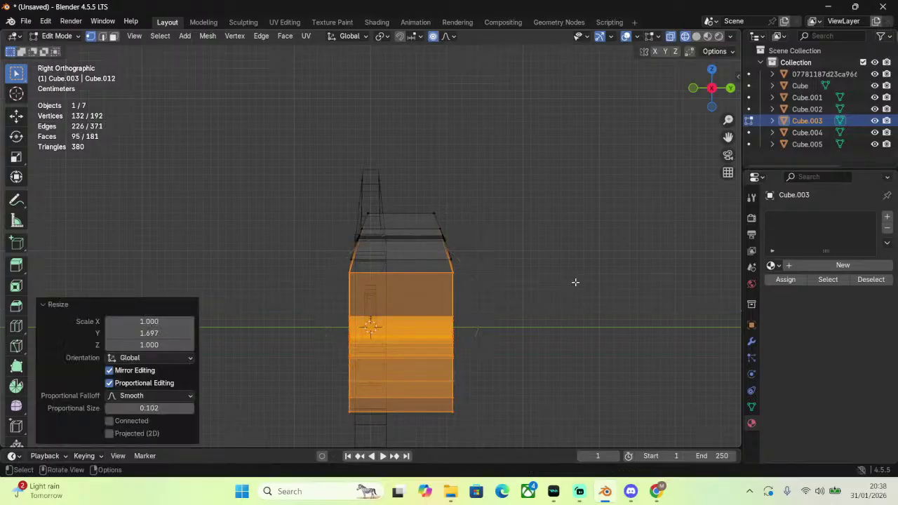
Try narrowing the whole body along Y to 0.706 with smooth proportional editing of size 0.102.
scroll(348, 205, up, 8)
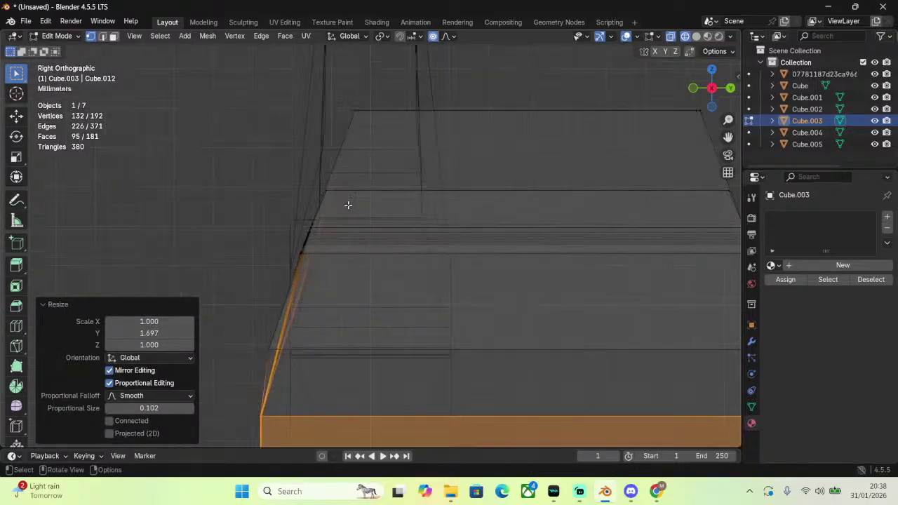
middle_drag(347, 204, 413, 213)
scroll(414, 212, down, 3)
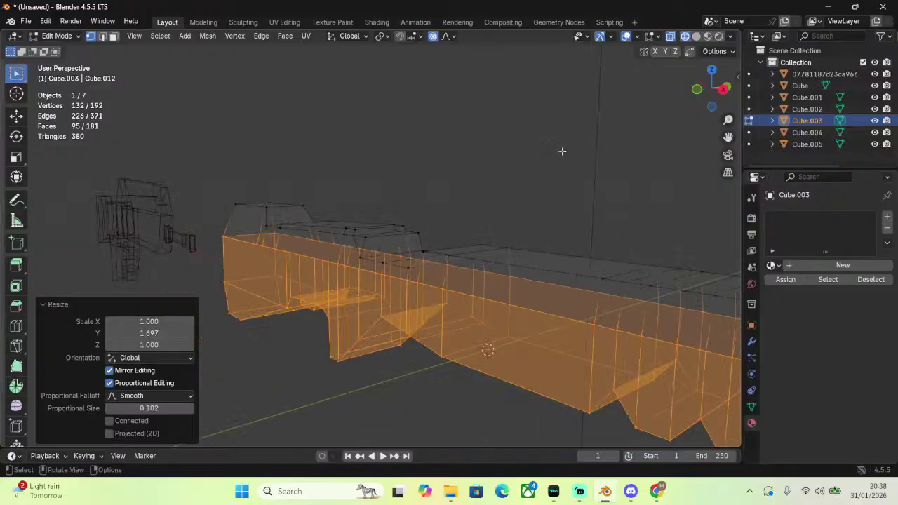
click(724, 90)
drag(282, 189, 534, 421)
key(s)
key(y)
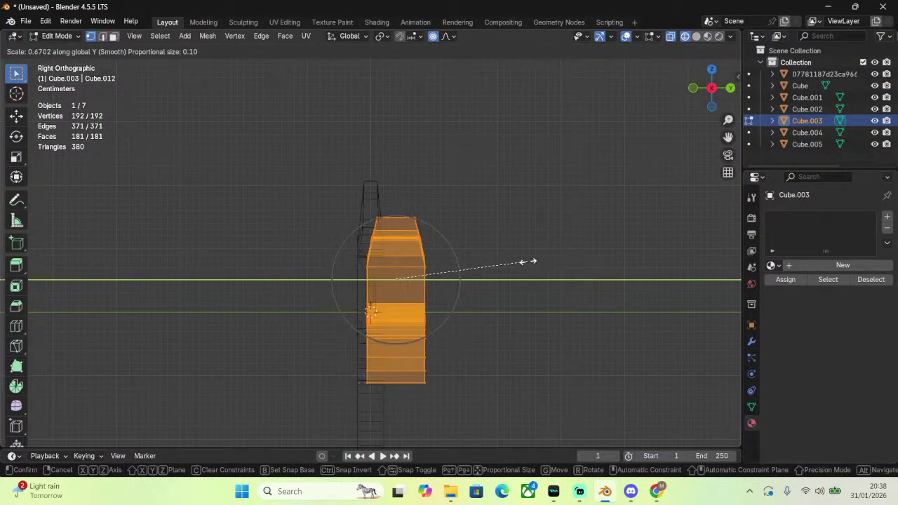
click(529, 256)
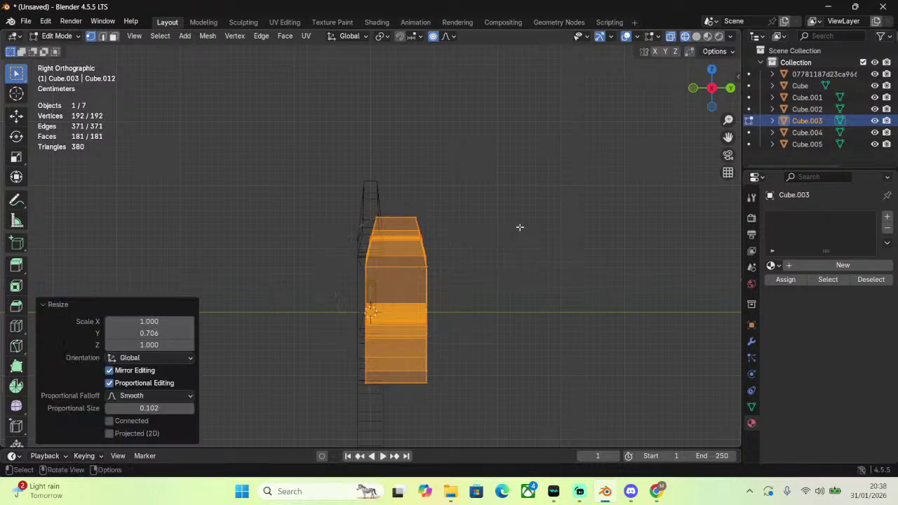
click(491, 221)
Switch to Object Mode and examine the shaded body's width against the other gun parts in the right view.
click(71, 36)
click(63, 46)
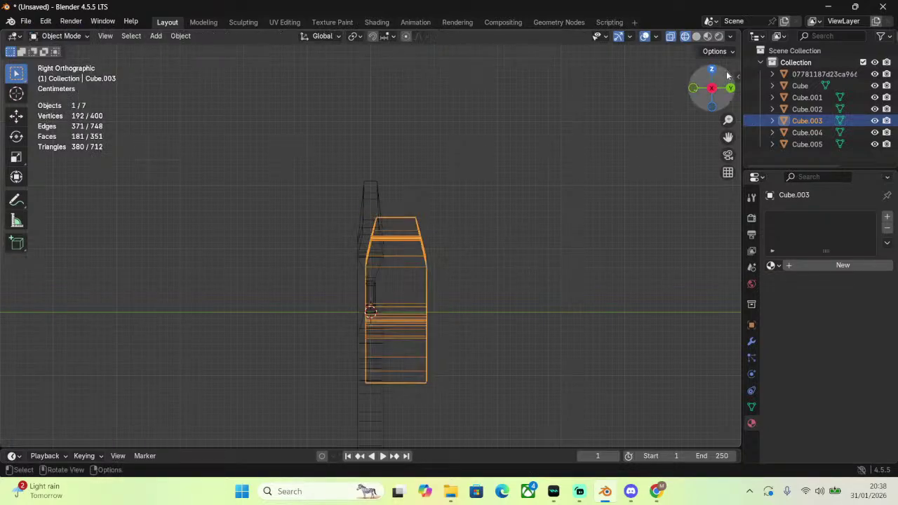
key(shift+z)
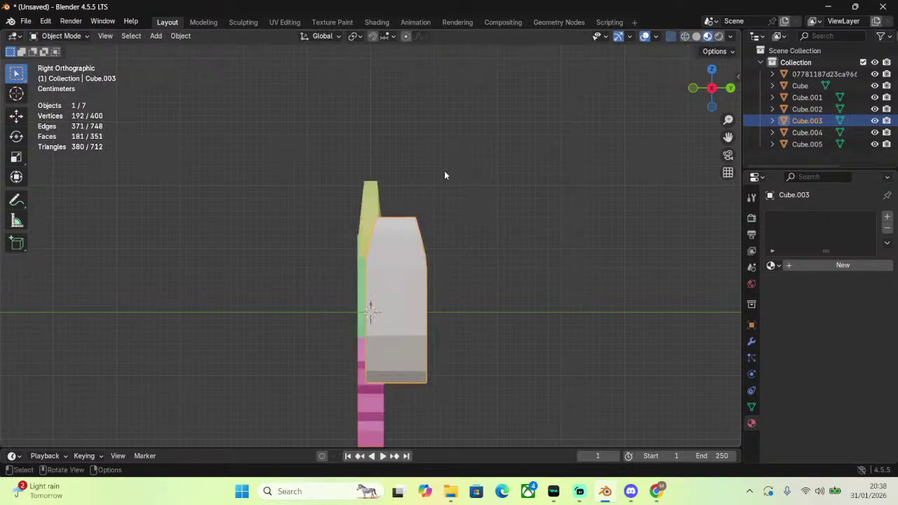
middle_drag(444, 171, 538, 202)
click(729, 92)
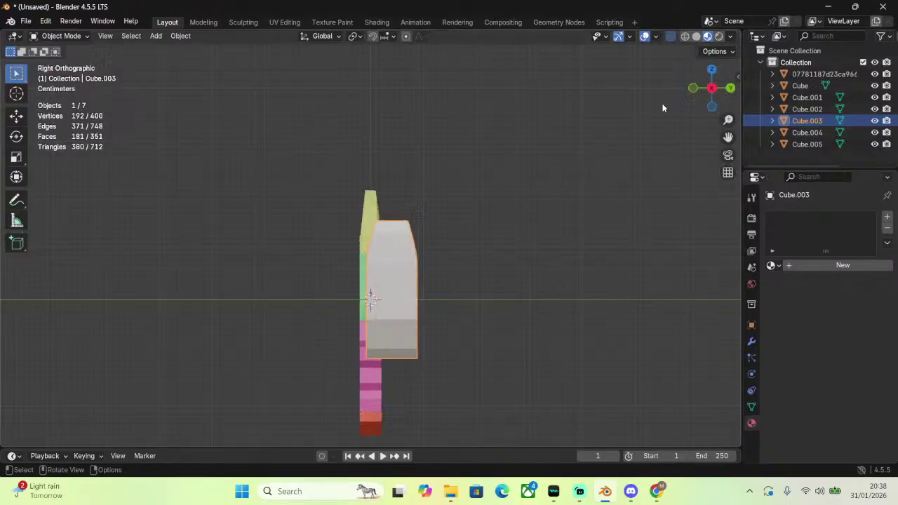
Return to Edit Mode and undo the body's narrowing, taper and extrusion, back to the flat outline.
key(Tab)
key(a)
key(ctrl+z)
key(ctrl+z)
key(ctrl+z)
key(ctrl+z)
key(ctrl+z)
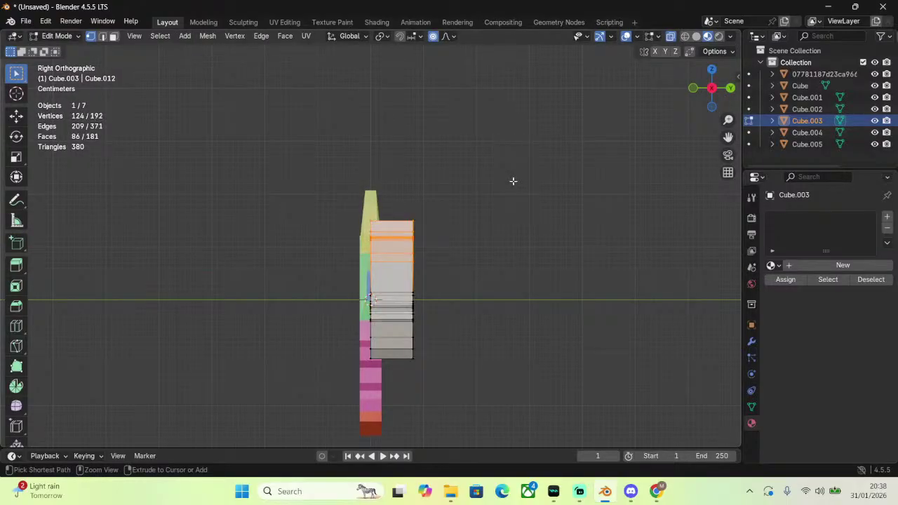
key(ctrl+z)
key(ctrl+z)
Extrude the body's flat outline 0.5 m along Y.
key(g)
key(z)
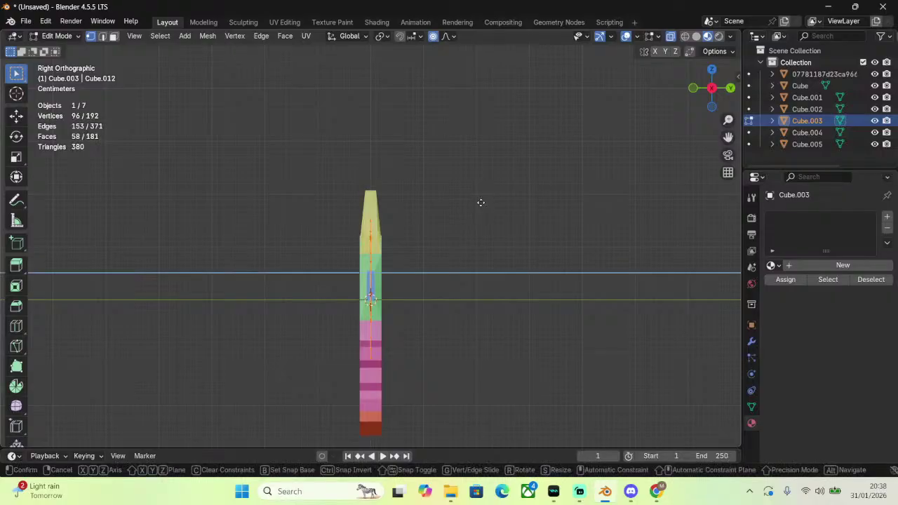
key(y)
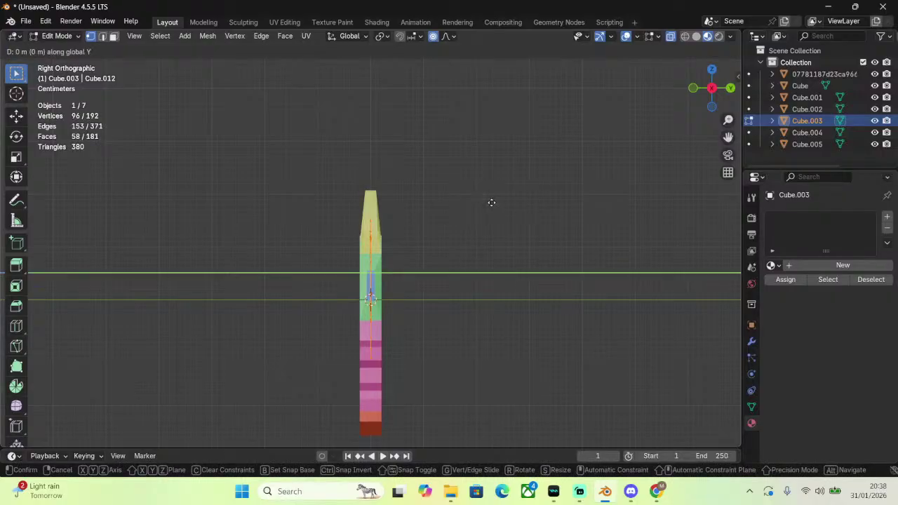
click(502, 203)
drag(149, 384, 166, 381)
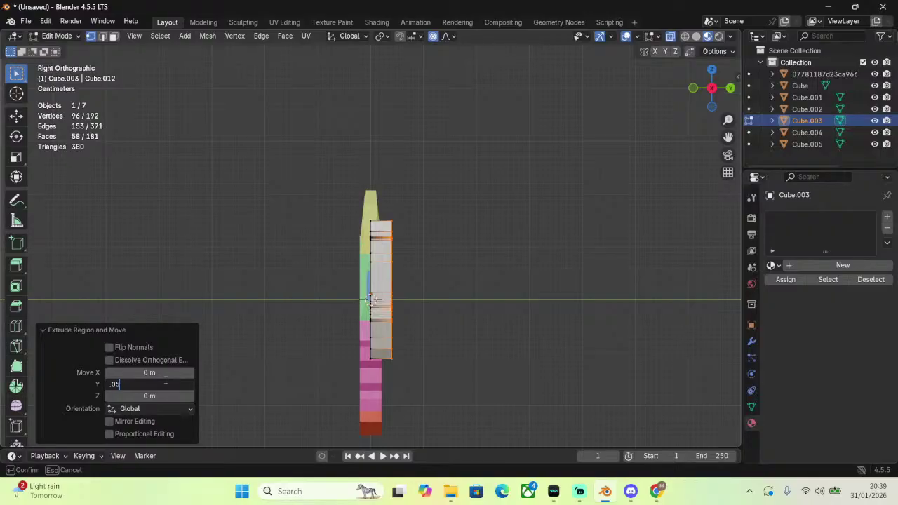
key(Return)
click(162, 380)
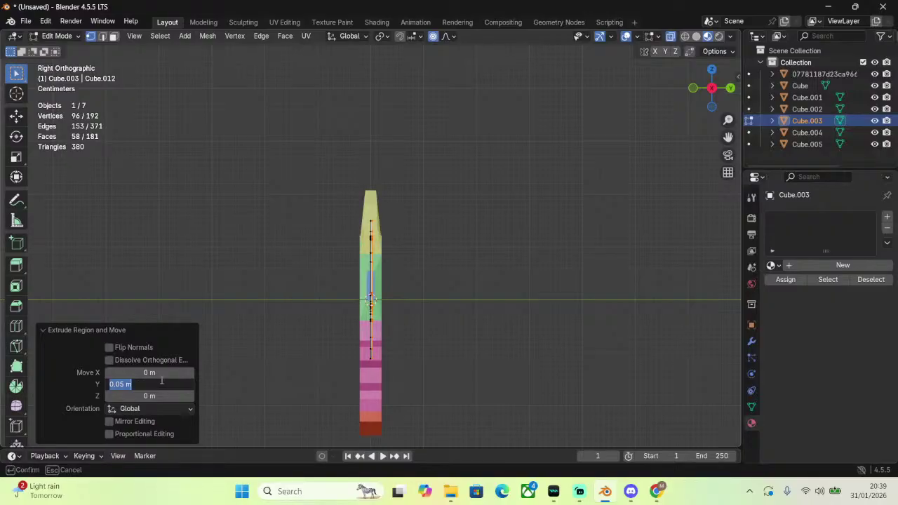
key(Return)
scroll(385, 265, up, 4)
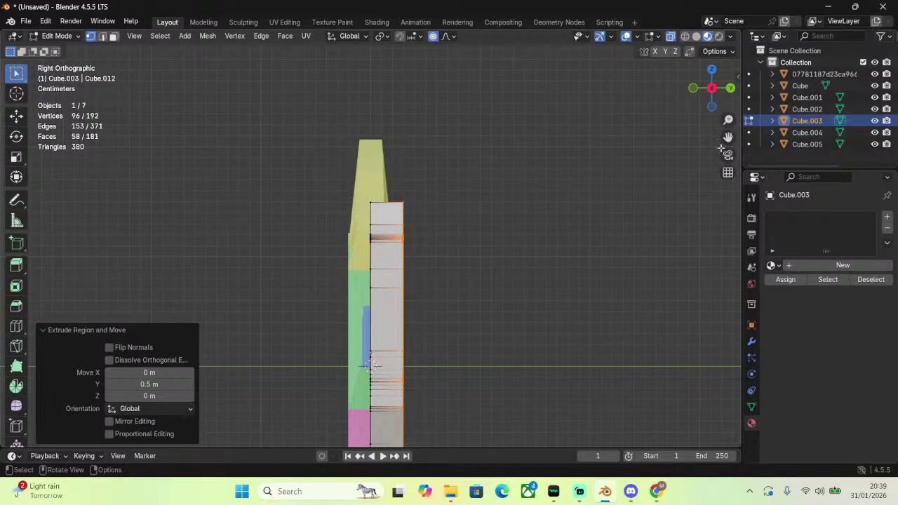
Select the vertices of the body's lower section in wireframe shading, leaving the upper edges unselected.
drag(723, 149, 722, 80)
click(684, 36)
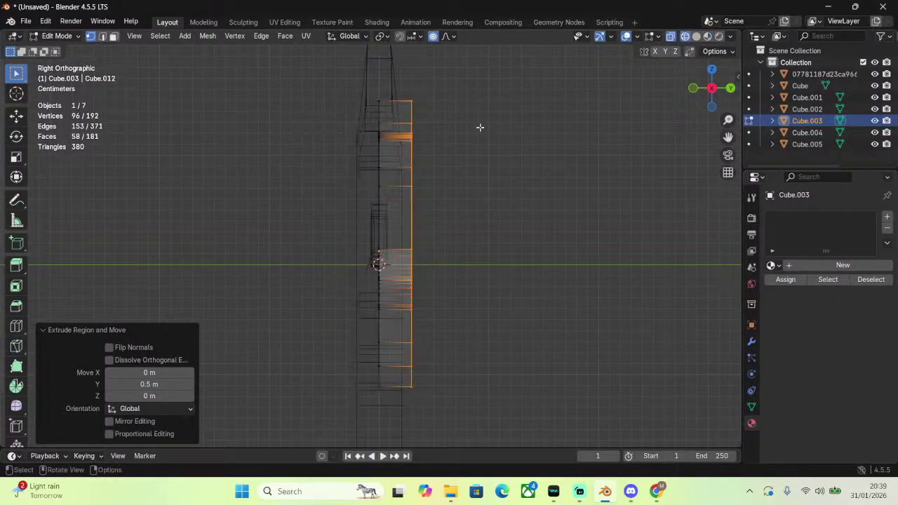
drag(352, 159, 537, 382)
middle_drag(476, 263, 506, 204)
click(722, 88)
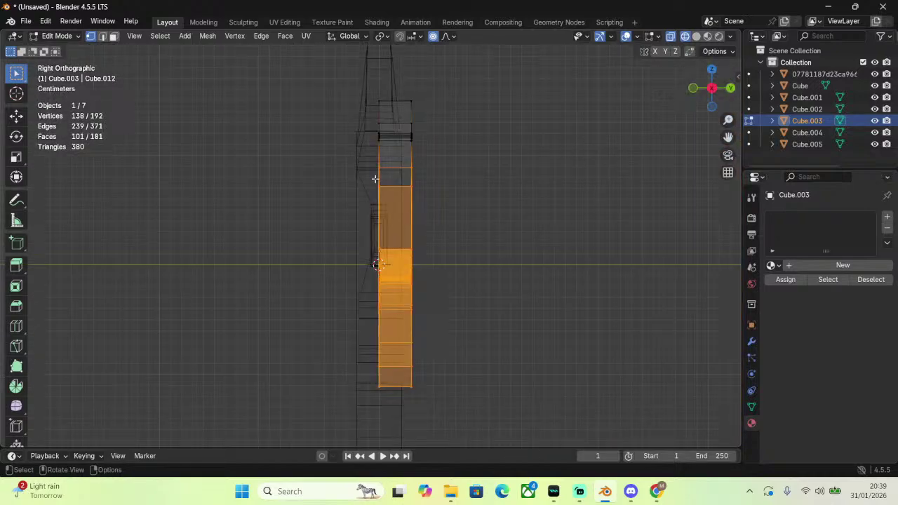
drag(367, 180, 514, 401)
middle_drag(559, 246, 675, 204)
click(729, 89)
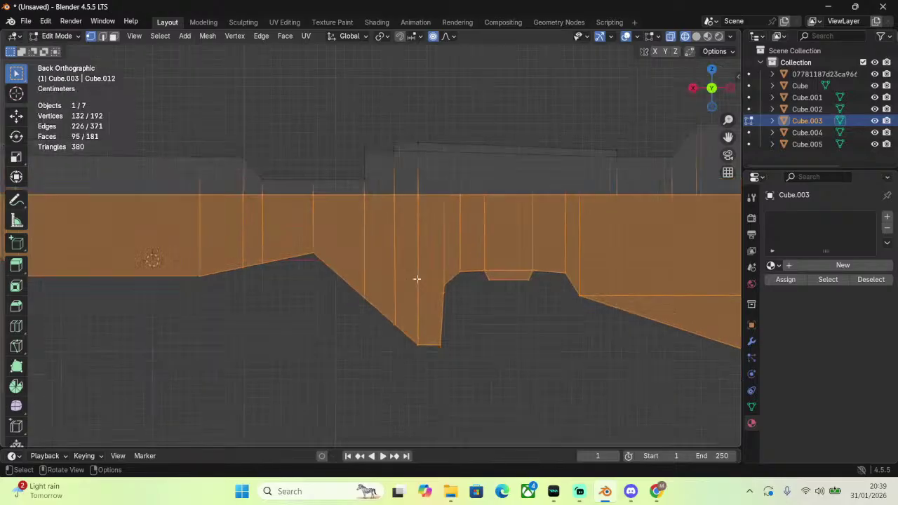
click(693, 89)
Scale the body's lower section along Y to 2 with smooth proportional editing of size 0.102, tapering the upper sides.
key(s)
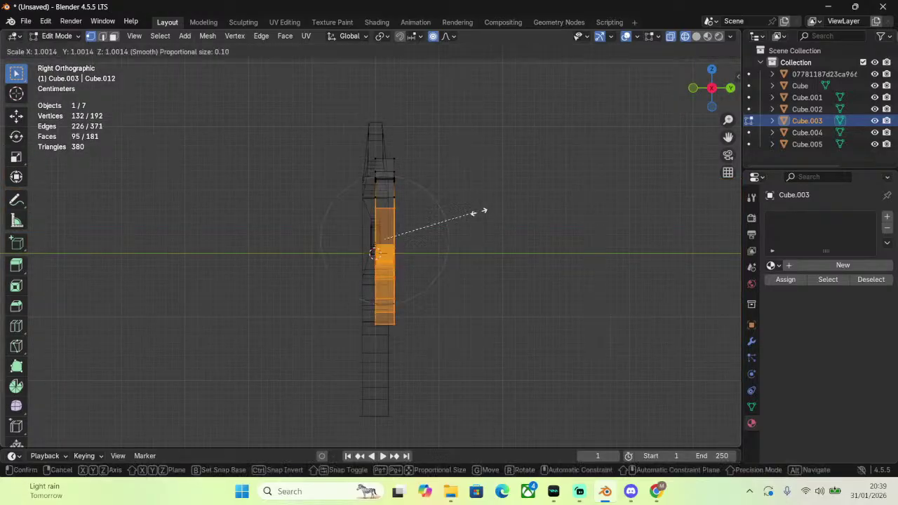
click(517, 220)
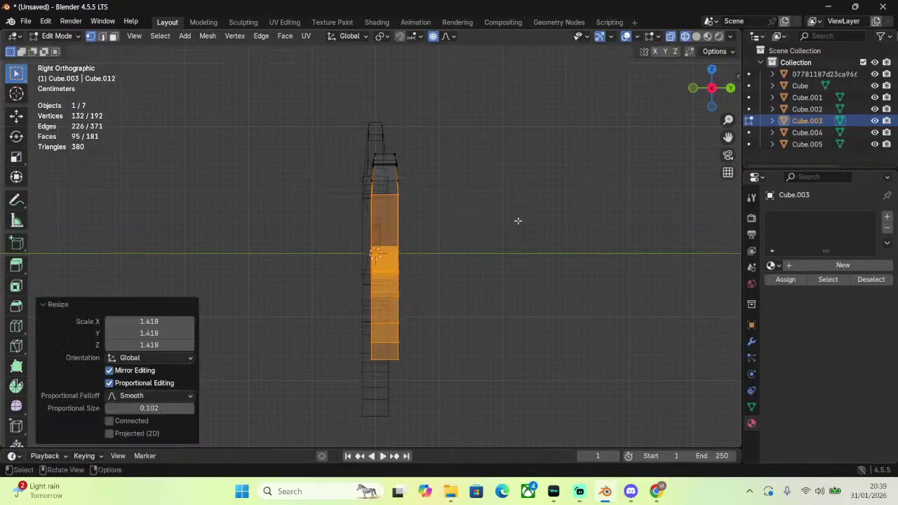
key(s)
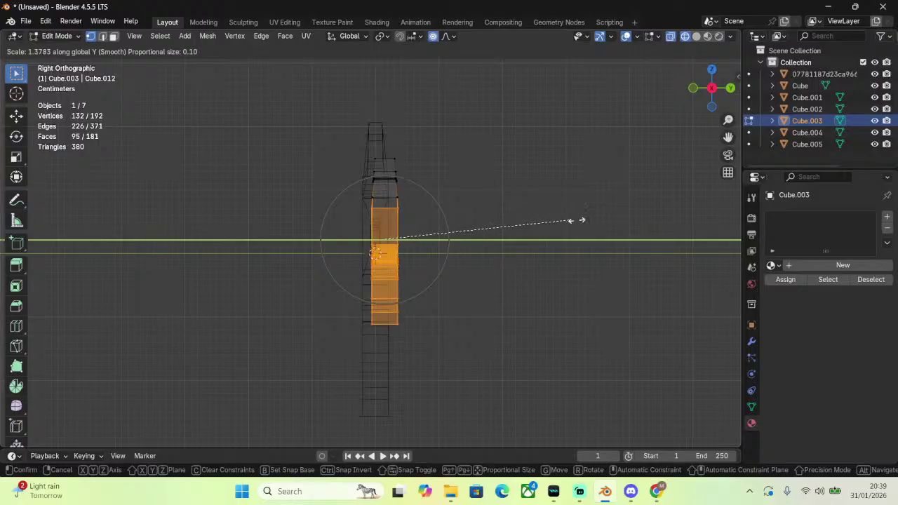
click(610, 220)
click(174, 332)
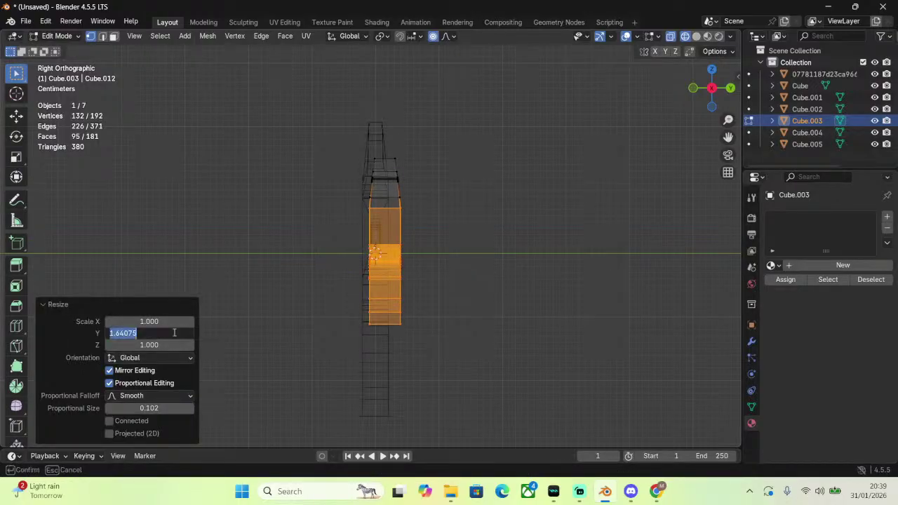
key(Return)
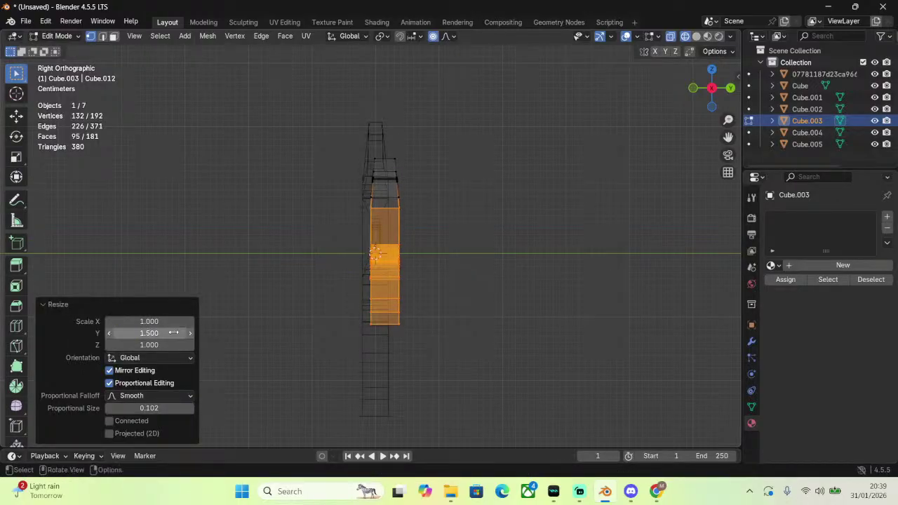
click(143, 329)
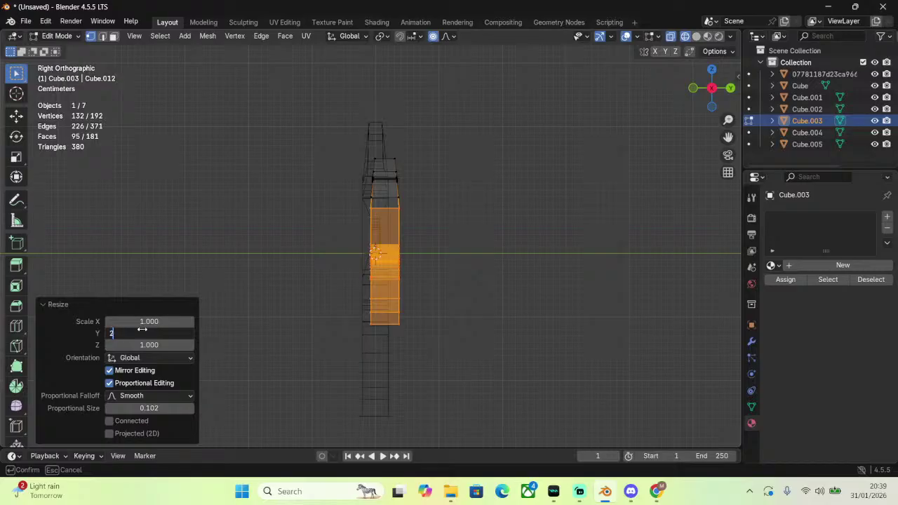
text(2)
key(Return)
Examine the tapered body's end profile and side, and switch to Object Mode.
mouse_move(410, 286)
middle_down()
mouse_move(477, 296)
mouse_move(419, 301)
mouse_move(420, 289)
middle_up()
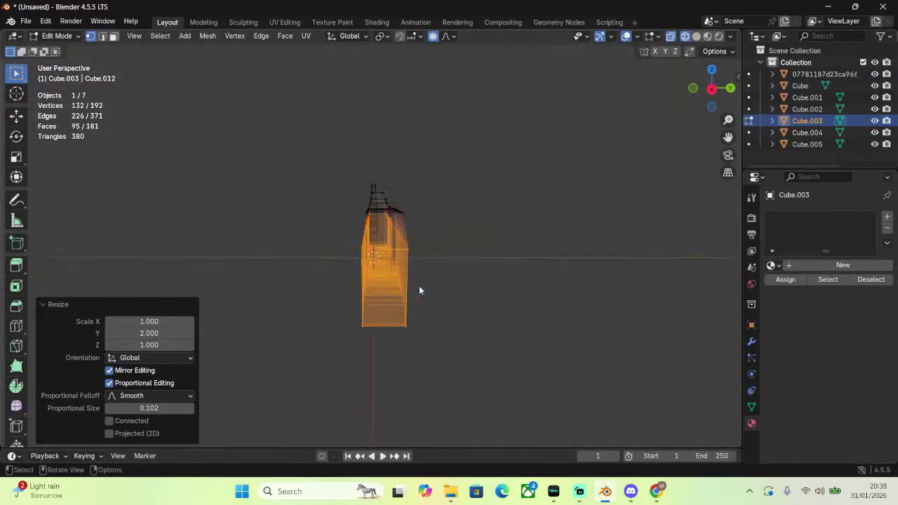
scroll(420, 290, down, 2)
scroll(358, 123, up, 5)
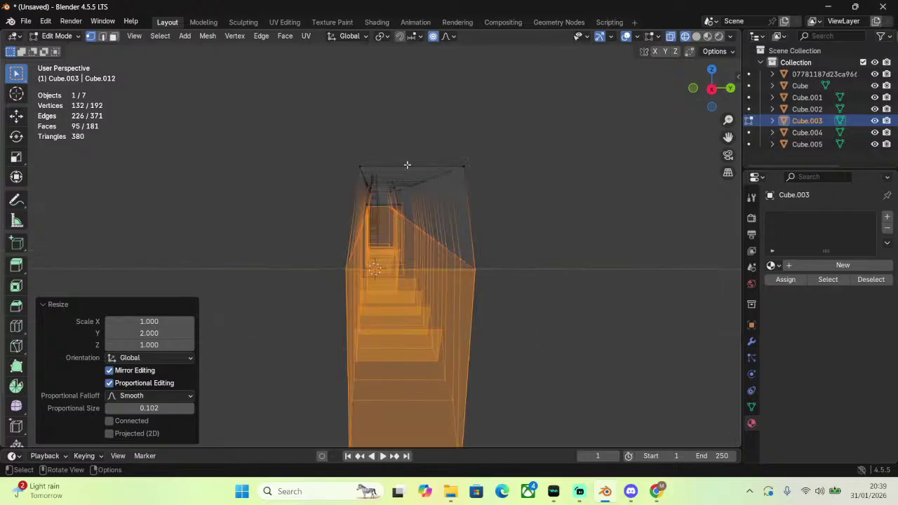
click(711, 89)
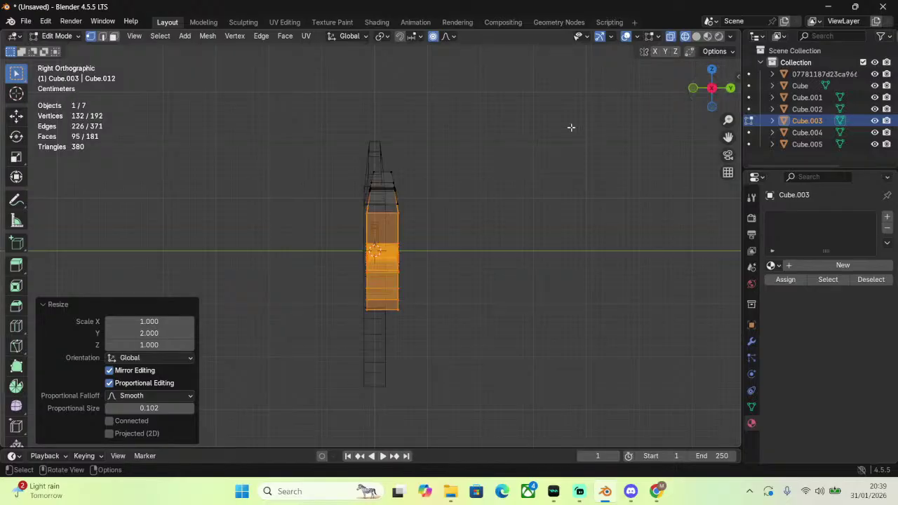
middle_drag(480, 146, 198, 71)
click(73, 37)
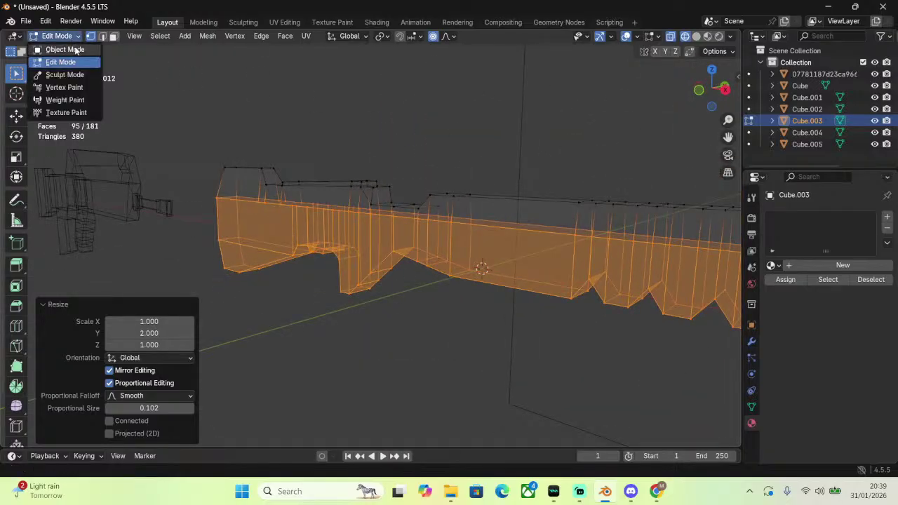
Add one centred lengthwise loop cut through the thickness of Cube.003, keeping the slide factor at 0.
click(57, 46)
click(708, 36)
middle_drag(596, 117, 548, 143)
click(713, 98)
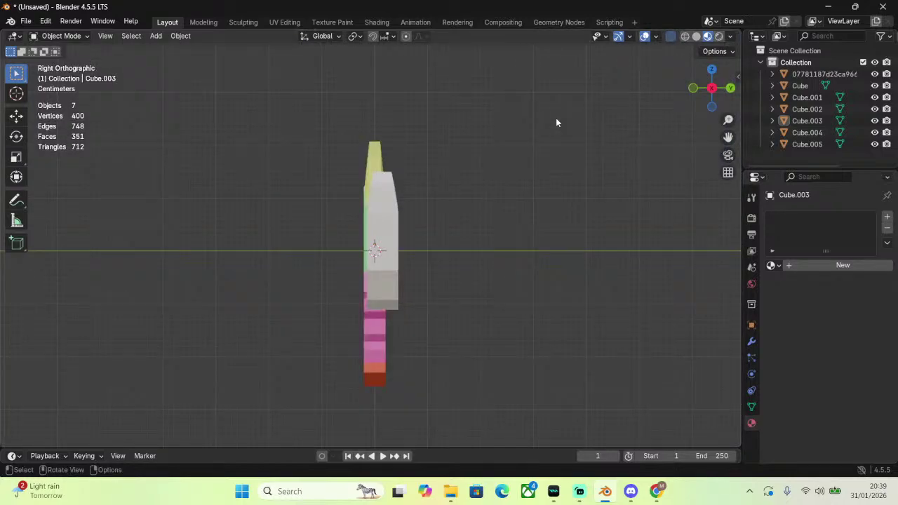
click(62, 36)
click(56, 61)
scroll(379, 252, up, 2)
key(ctrl+r)
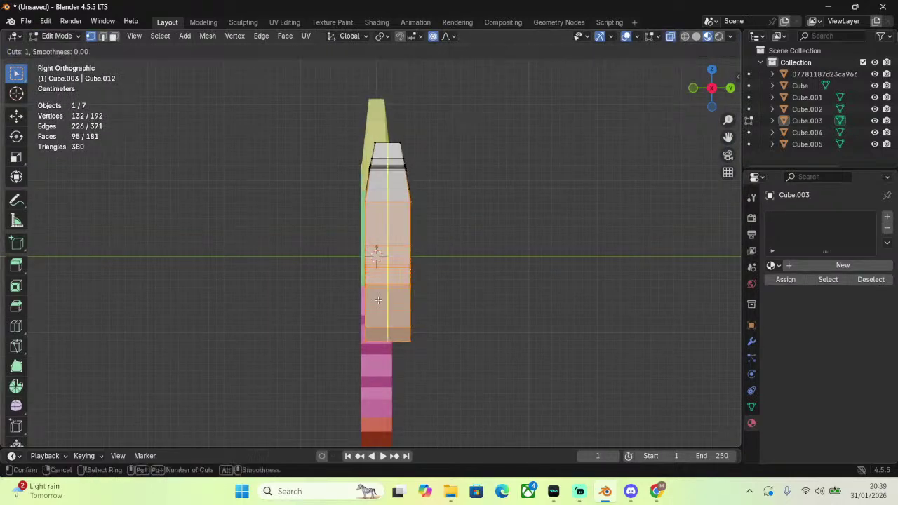
click(377, 301)
right_click(379, 304)
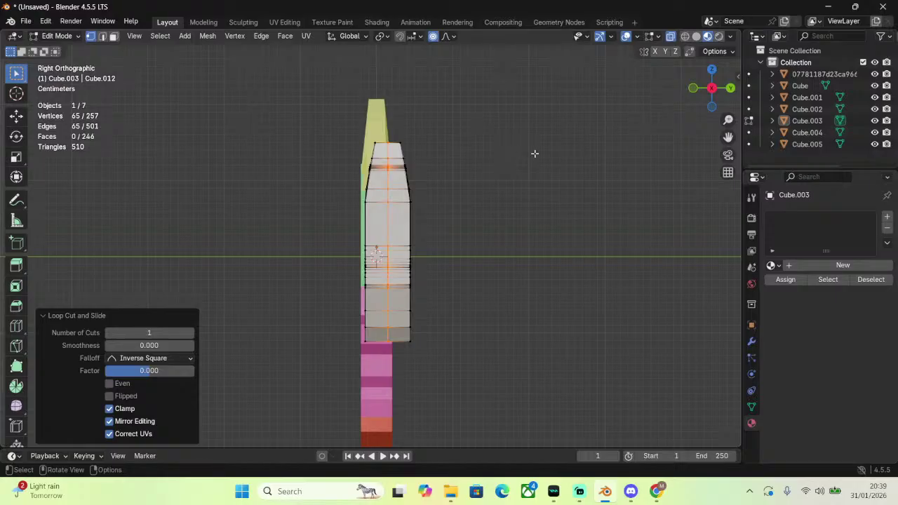
Try narrowing the upper vertices of Cube.003 to about 0.476 along Y in wireframe and undo the scaling.
click(685, 37)
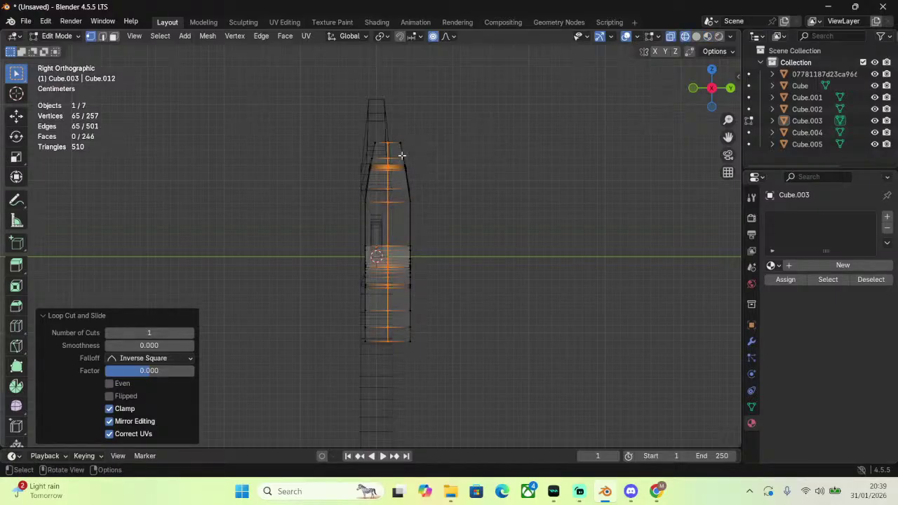
drag(320, 117, 379, 209)
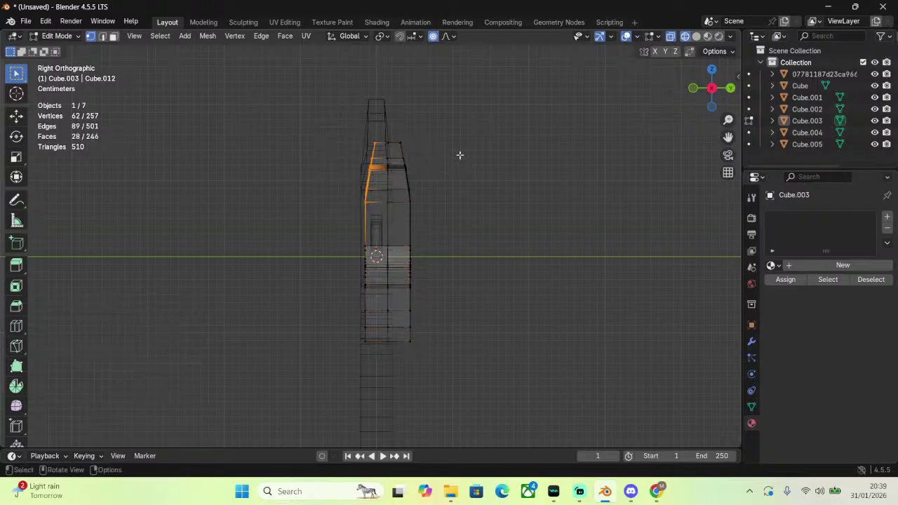
drag(466, 114, 405, 199)
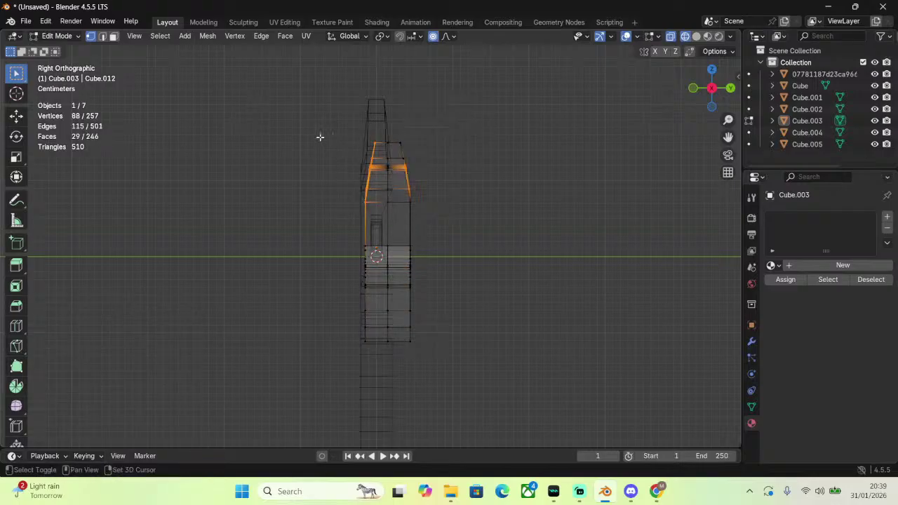
drag(321, 136, 468, 198)
click(331, 117)
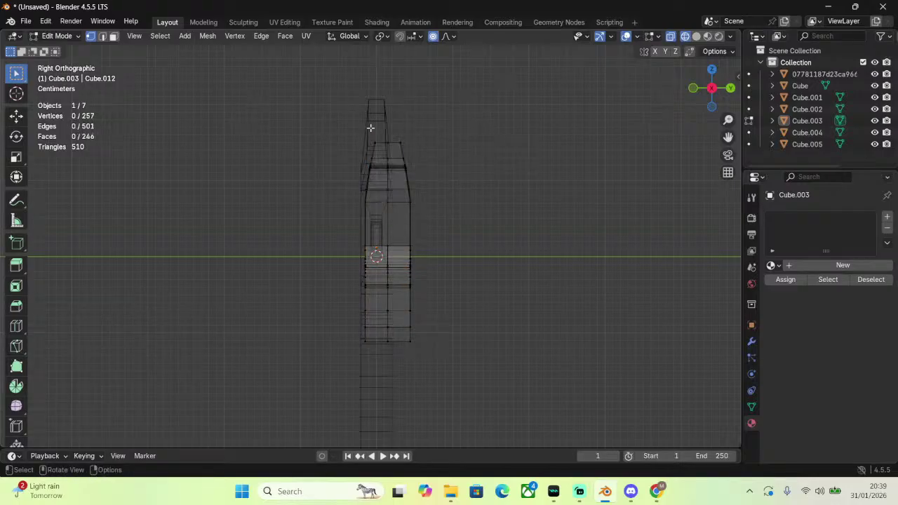
drag(331, 117, 502, 200)
middle_drag(502, 200, 551, 195)
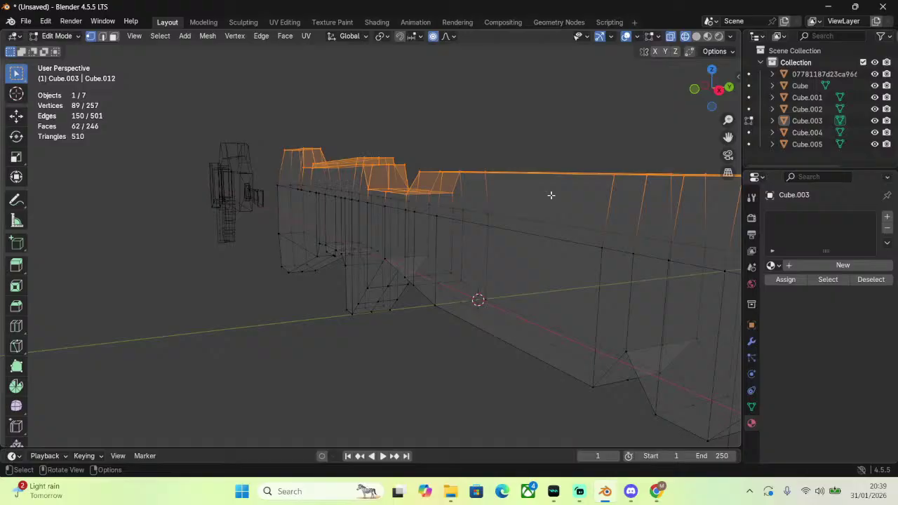
click(716, 93)
key(s)
key(y)
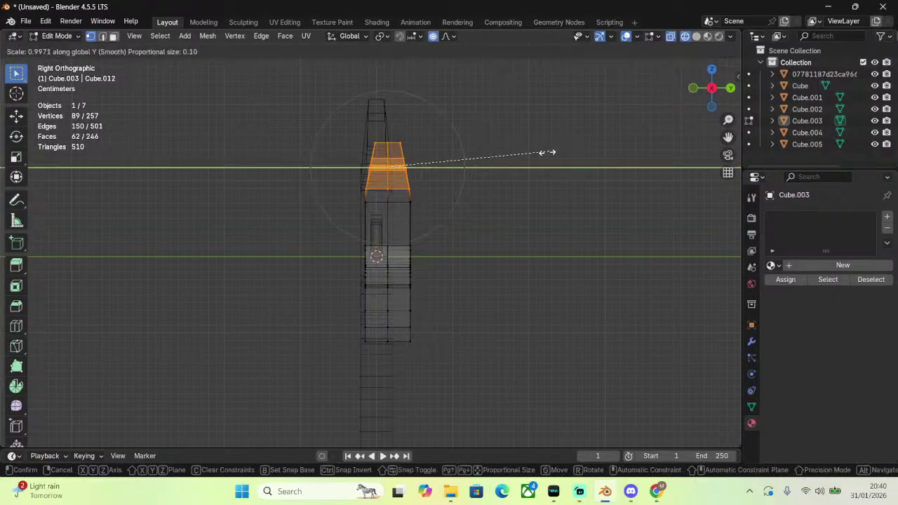
click(465, 152)
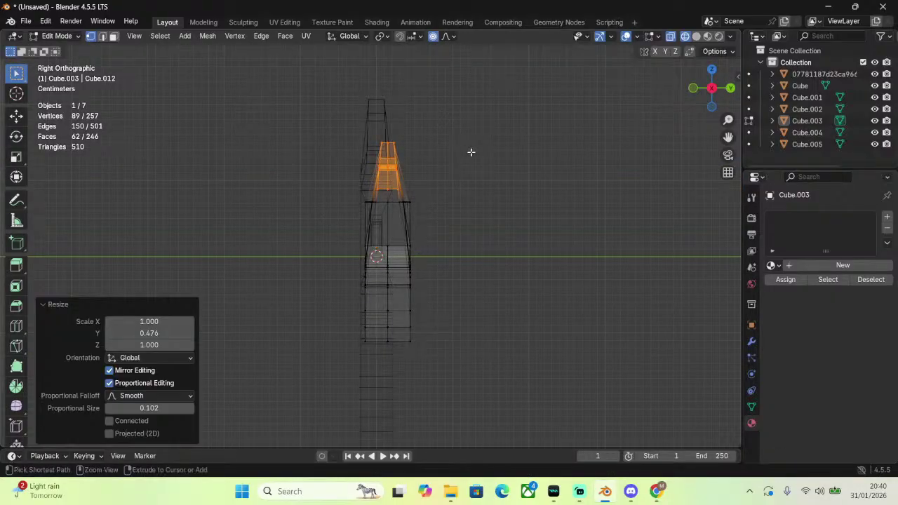
key(ctrl+z)
key(ctrl+z)
Try narrowing only the topmost vertices of Cube.003 along Y, undo the scaling and clear the vertex selection.
key(s)
key(y)
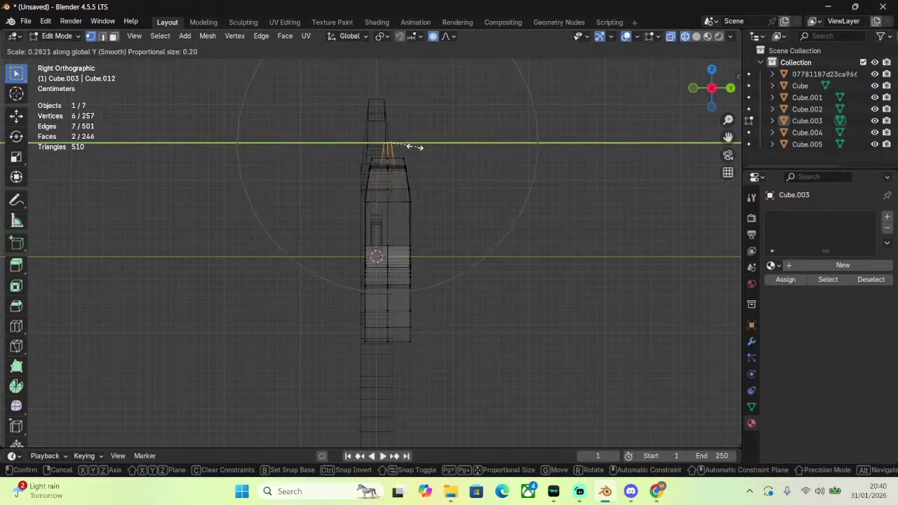
click(592, 166)
key(ctrl+z)
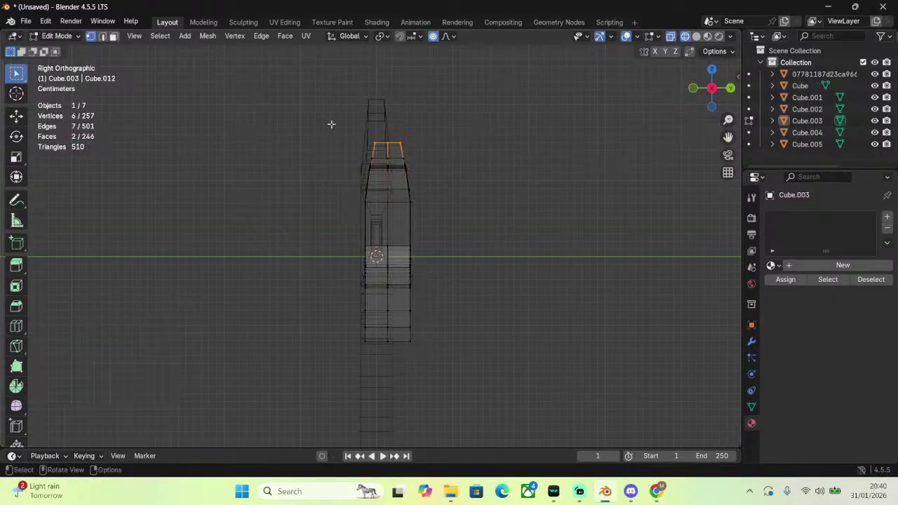
drag(312, 120, 499, 170)
middle_drag(464, 168, 583, 146)
key(alt+a)
Return to Object Mode and inspect the gun body from the other side in material preview.
click(76, 41)
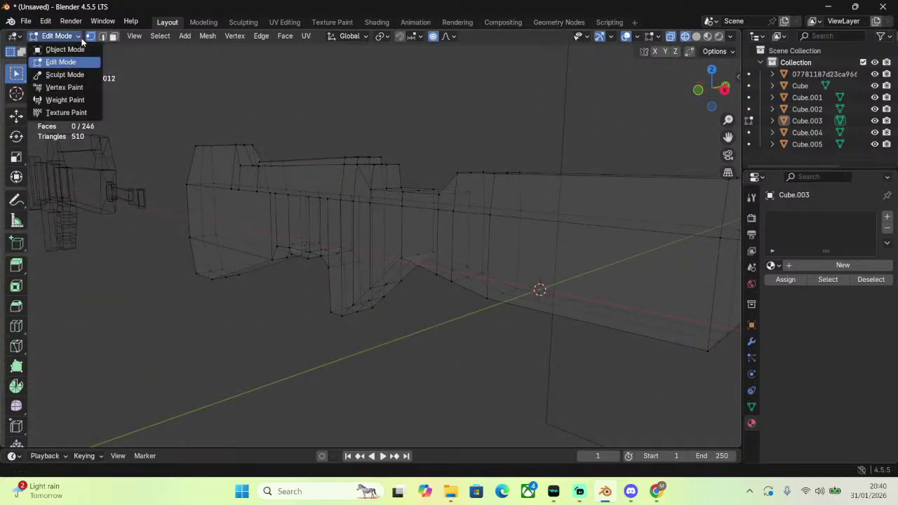
click(57, 47)
click(705, 36)
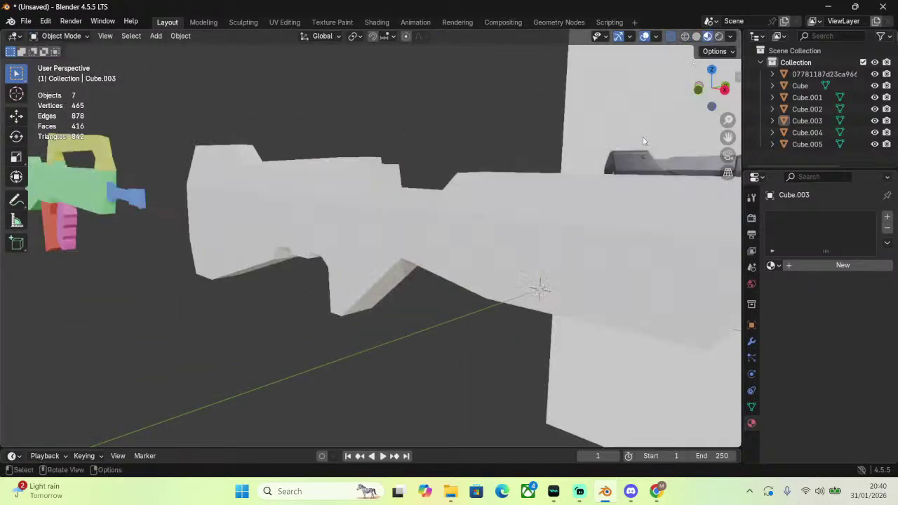
mouse_move(642, 137)
middle_down()
mouse_move(476, 178)
mouse_move(335, 187)
mouse_move(433, 192)
mouse_move(411, 181)
mouse_move(374, 185)
middle_up()
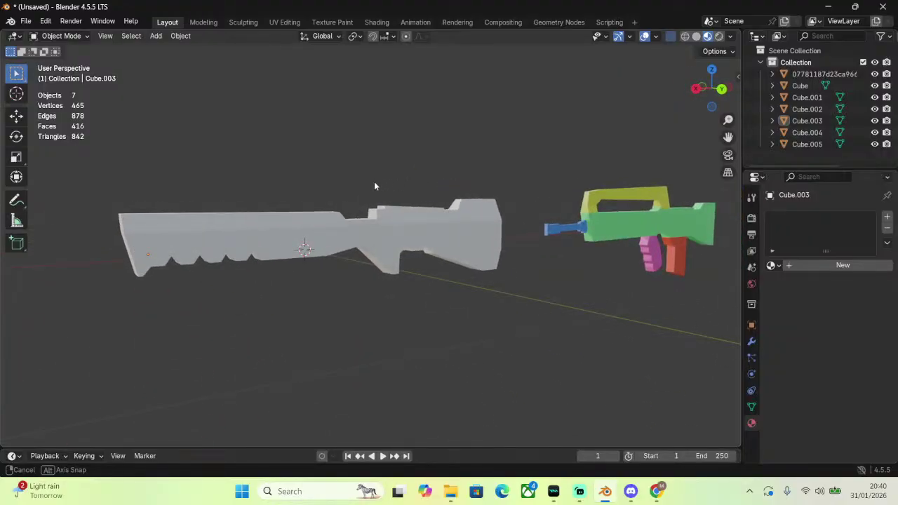
Try deleting the gun body Cube.003 and undo the deletion.
click(343, 256)
right_click(298, 136)
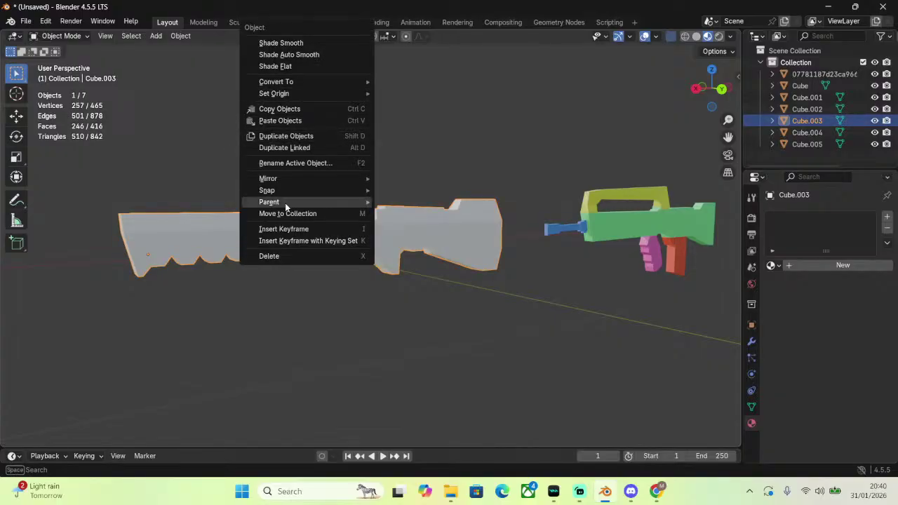
click(302, 256)
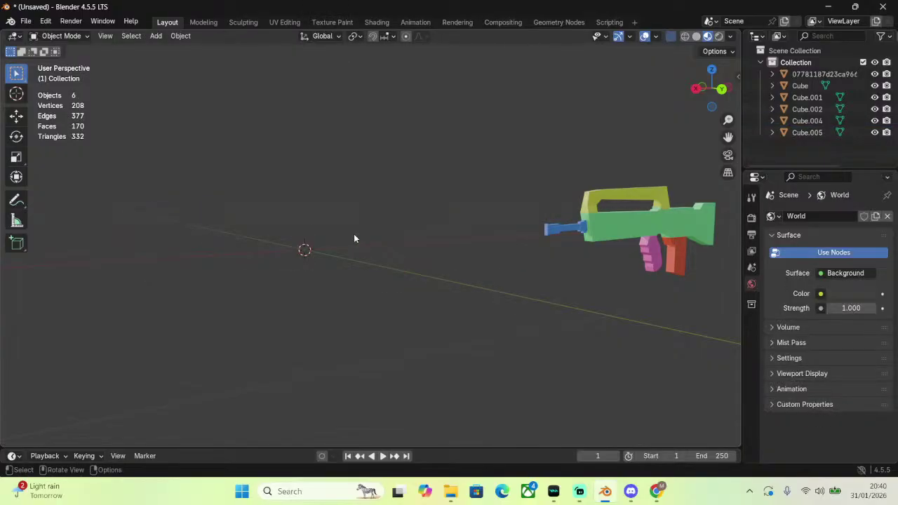
key(ctrl+z)
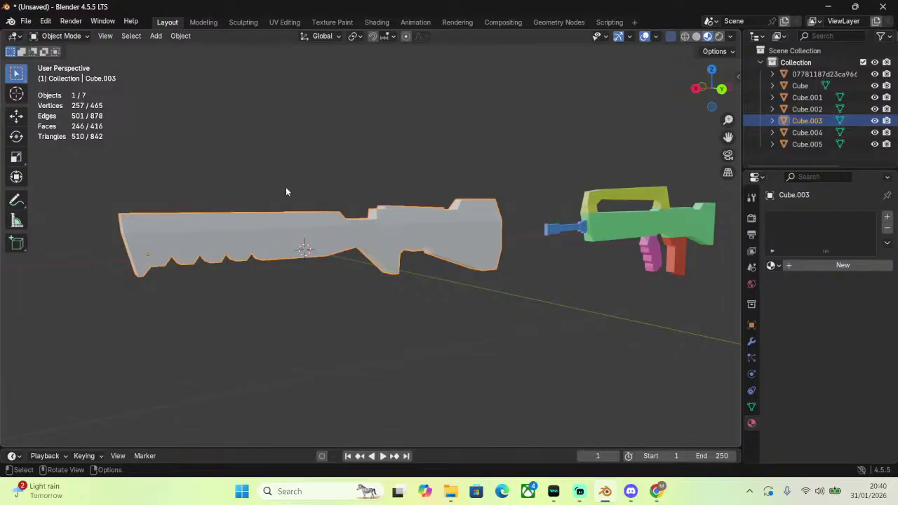
Bring Cube.003 up close in right orthographic view with Object Mode active.
middle_drag(273, 180, 277, 161)
click(62, 36)
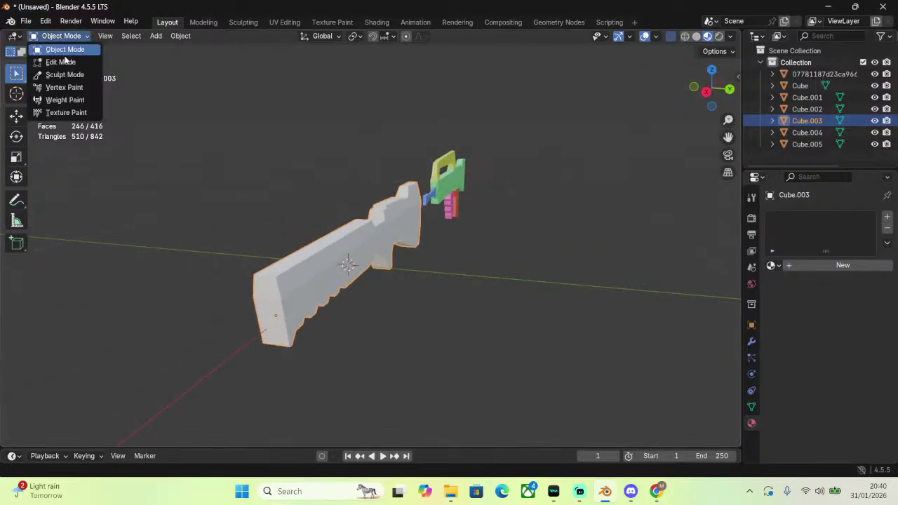
click(53, 63)
click(707, 91)
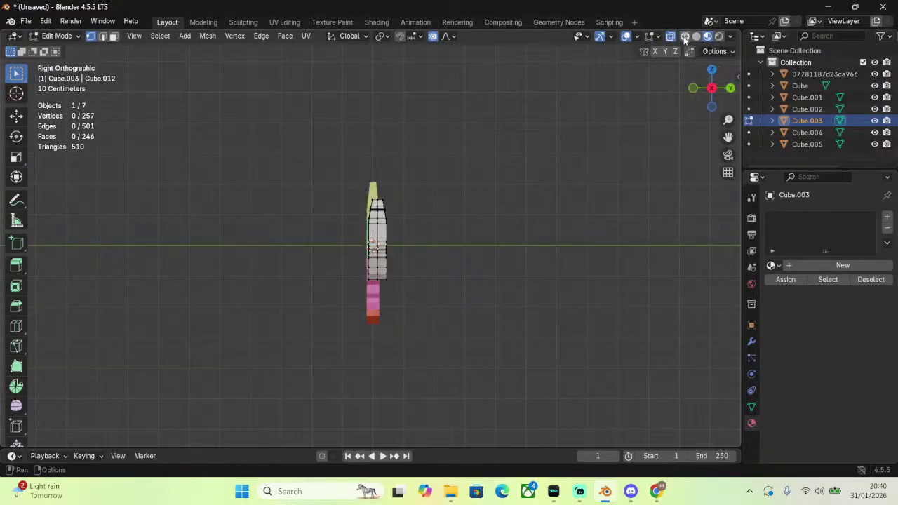
scroll(487, 204, up, 6)
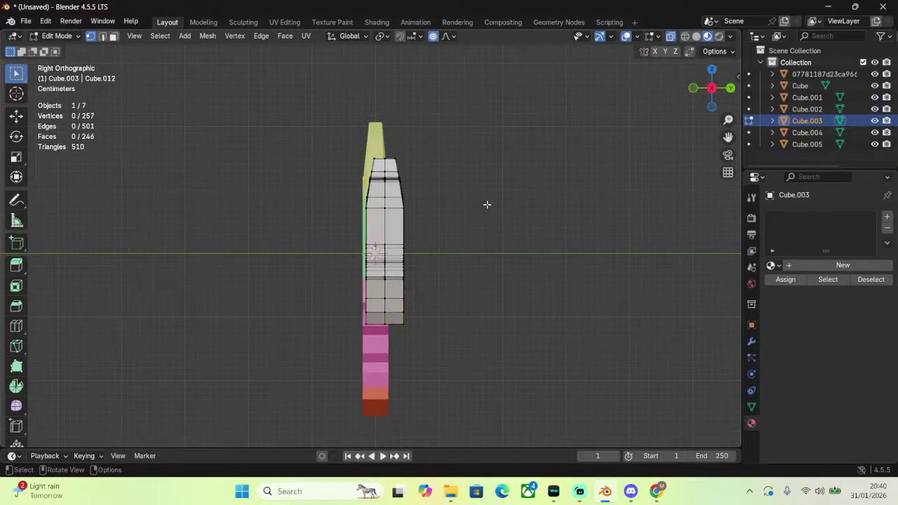
click(82, 37)
click(70, 49)
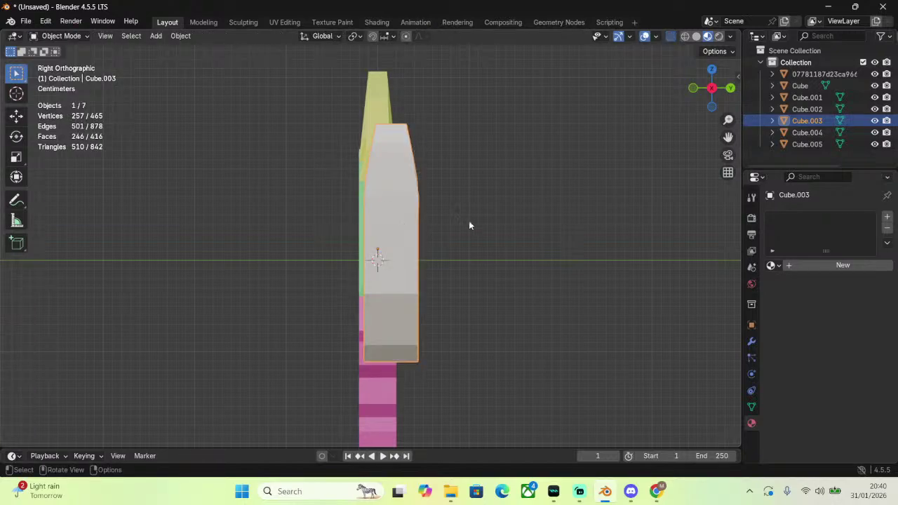
Move Cube.003 by -0.015 m along Y in wireframe to line its centre loop up with the origin.
click(685, 36)
scroll(595, 121, up, 4)
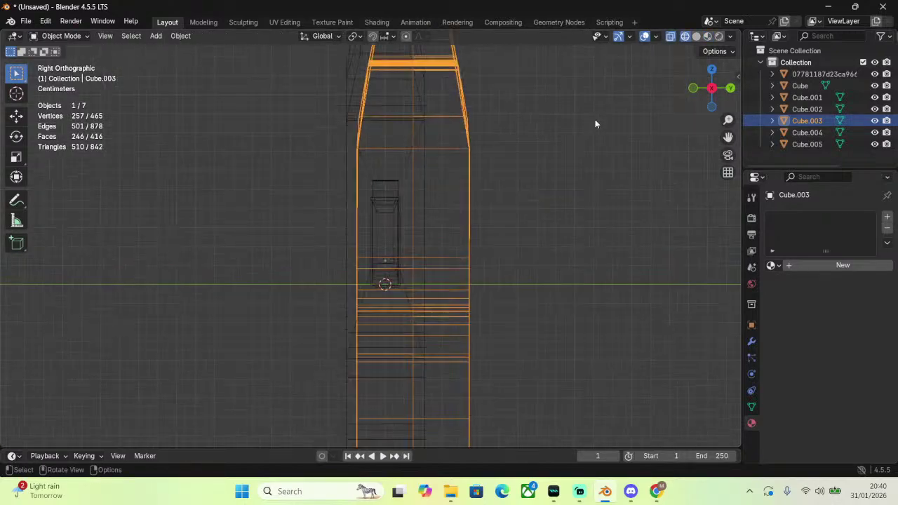
key(g)
key(y)
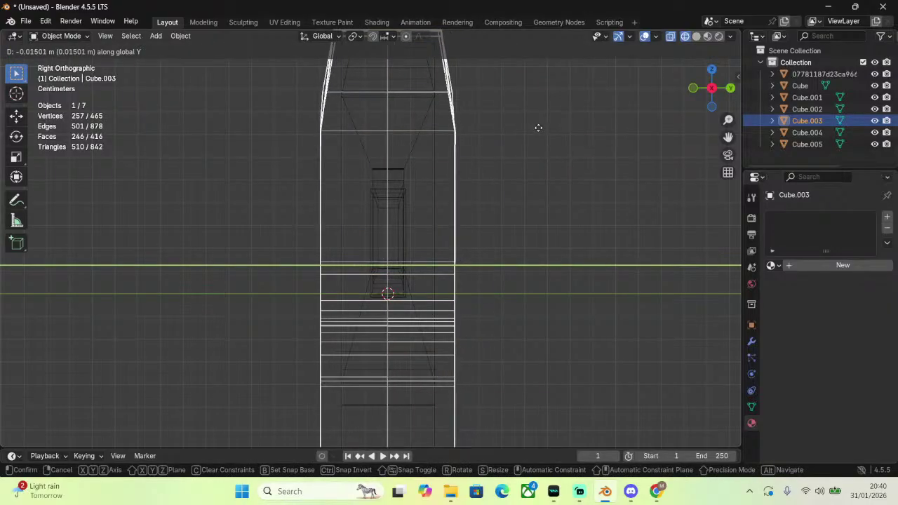
click(539, 129)
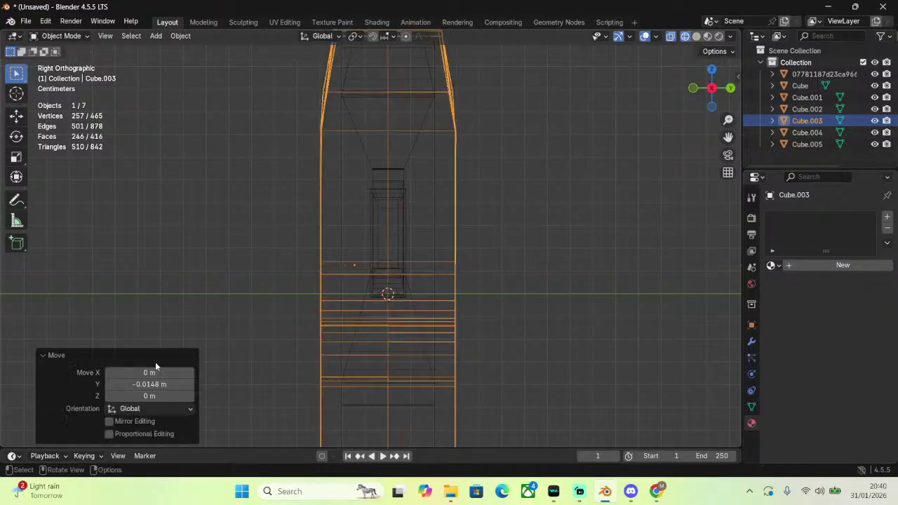
click(149, 384)
text(-.015)
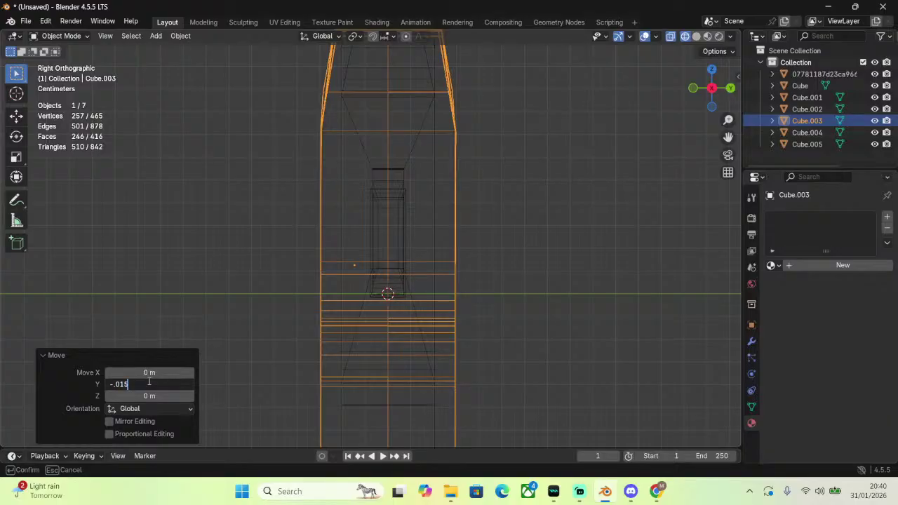
key(Return)
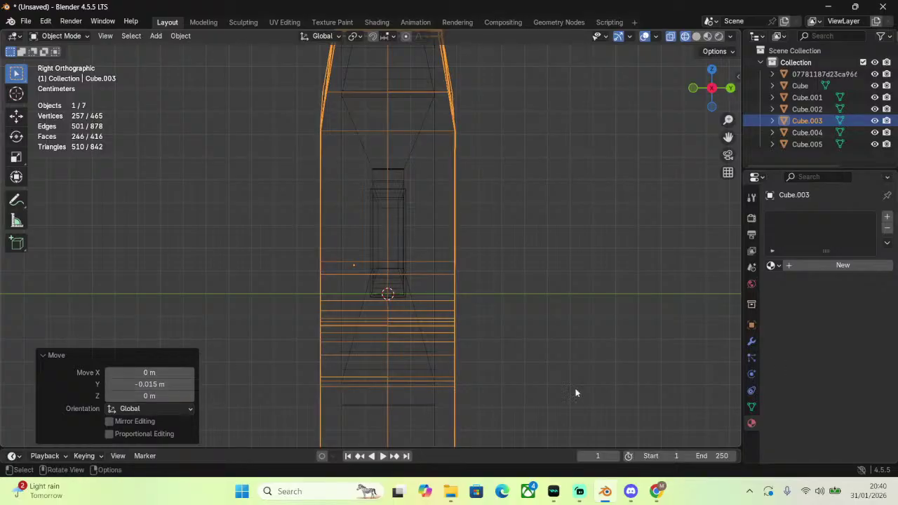
Check the centre loop against the origin up close and set the move's Y offset to -0.014 m.
scroll(552, 390, up, 4)
scroll(509, 169, up, 6)
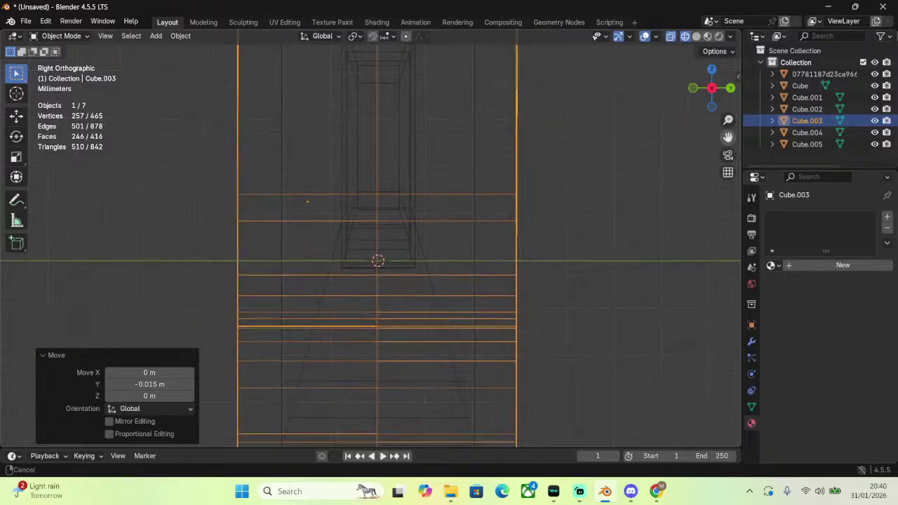
scroll(442, 174, up, 6)
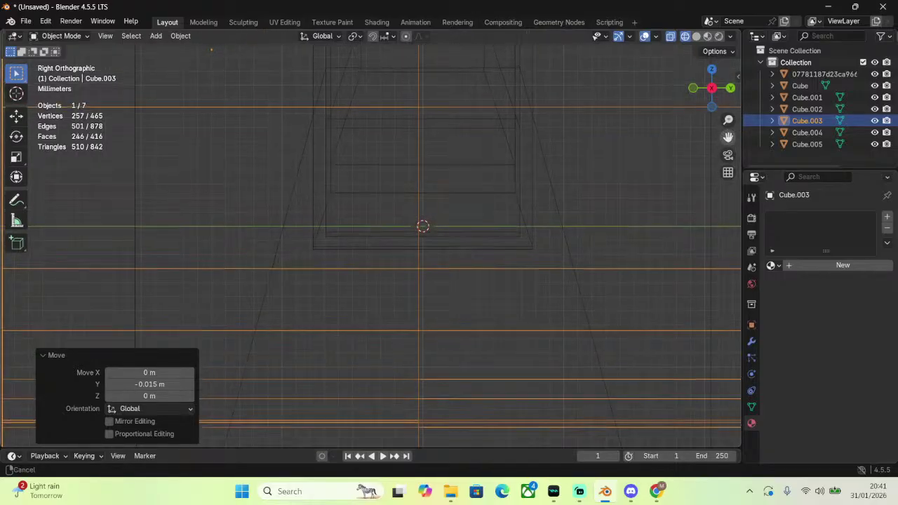
click(190, 384)
click(109, 384)
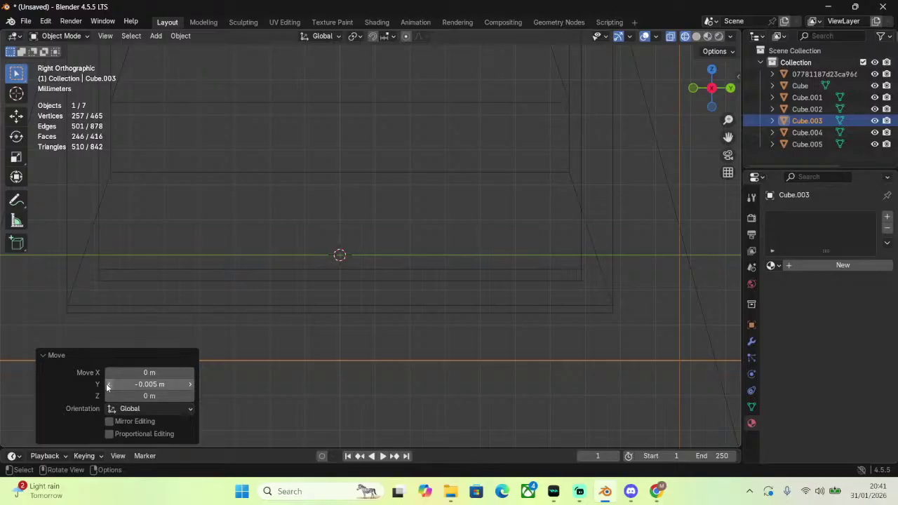
click(158, 385)
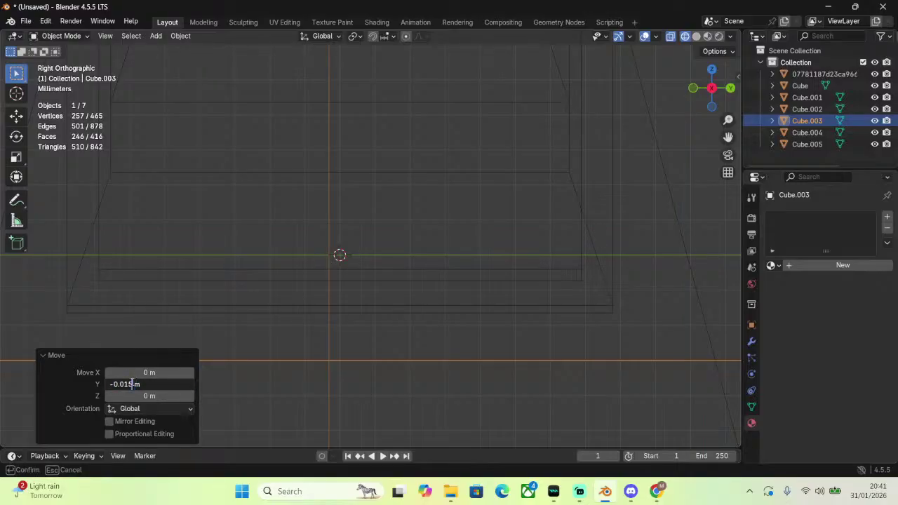
text(4)
key(Return)
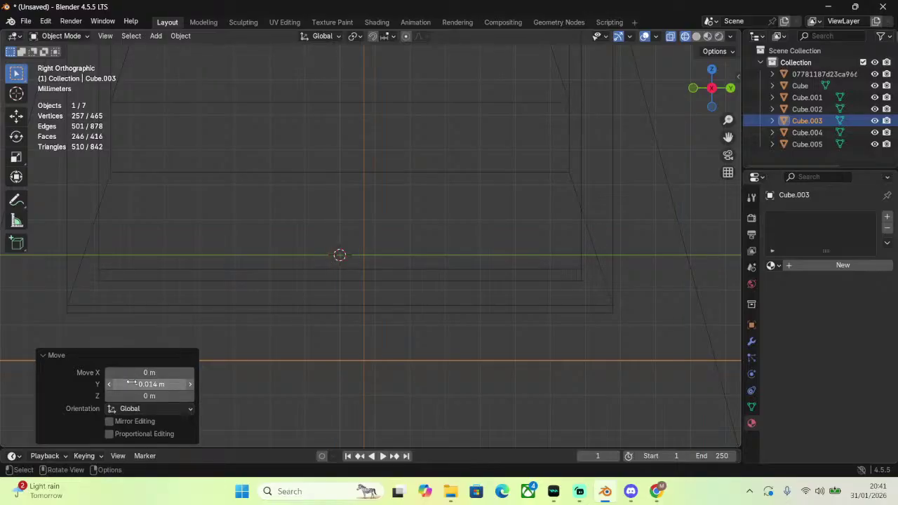
Refine the Y offset of Cube.003's move to -0.014675 m to line the centre loop up with the origin.
click(131, 384)
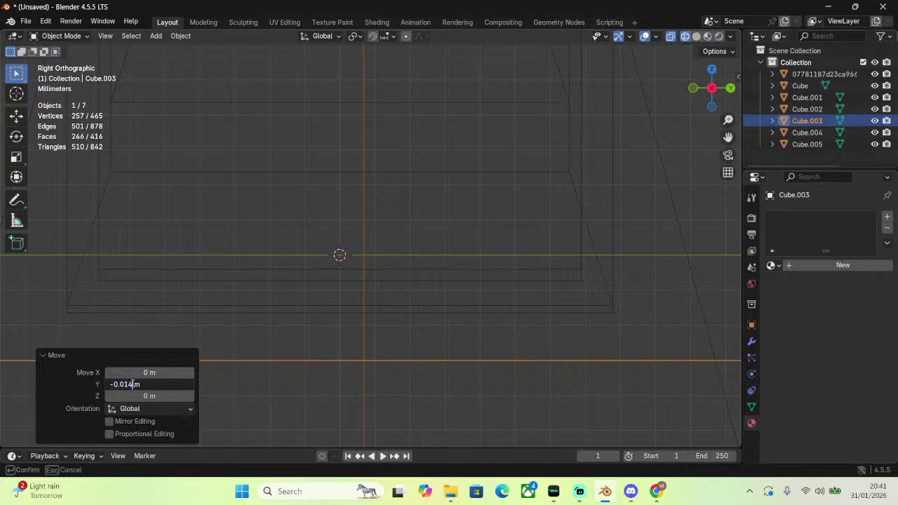
text(75)
key(Return)
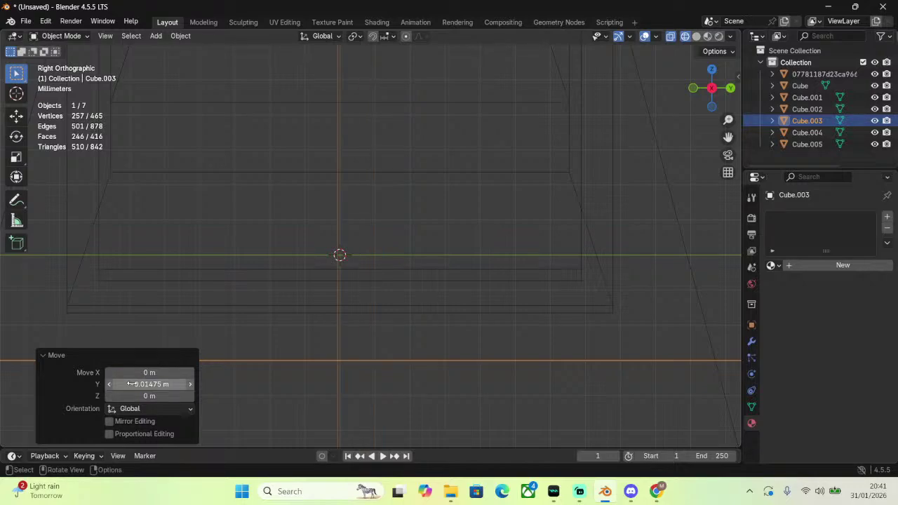
click(131, 383)
click(138, 383)
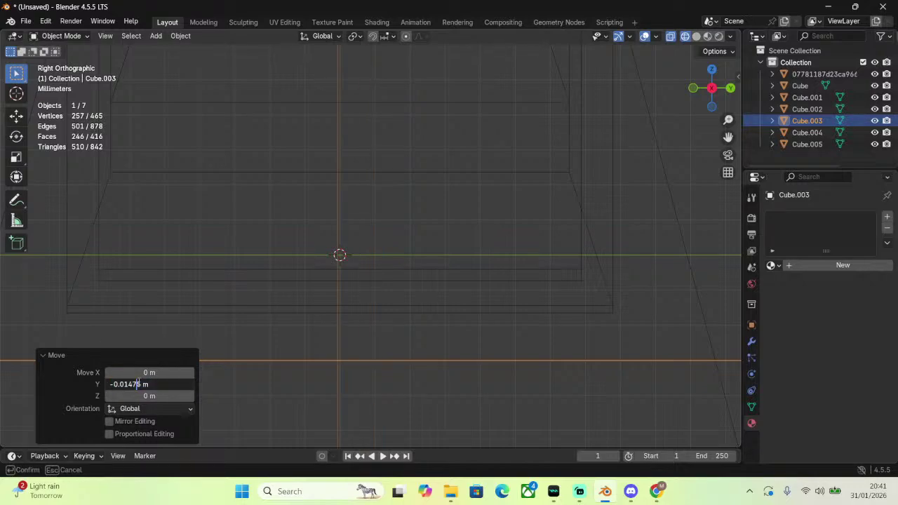
key(Return)
click(138, 384)
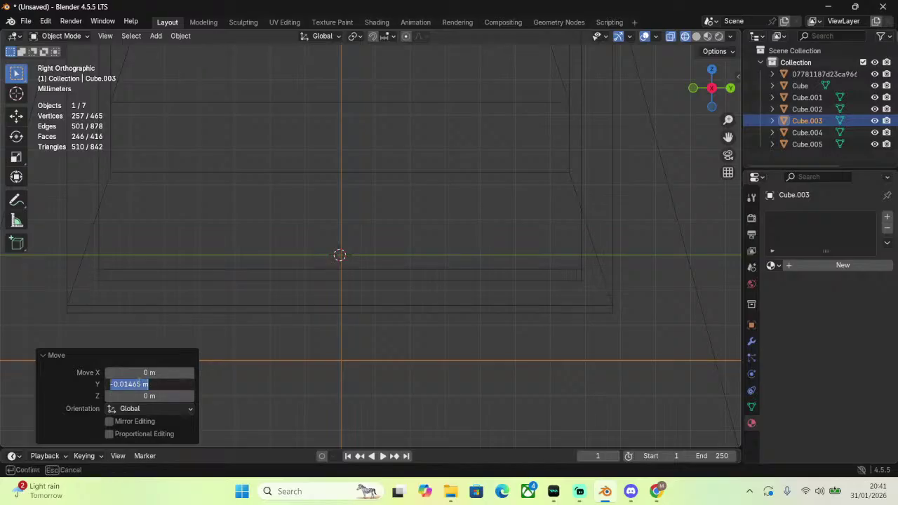
click(140, 384)
key(Return)
double_click(133, 384)
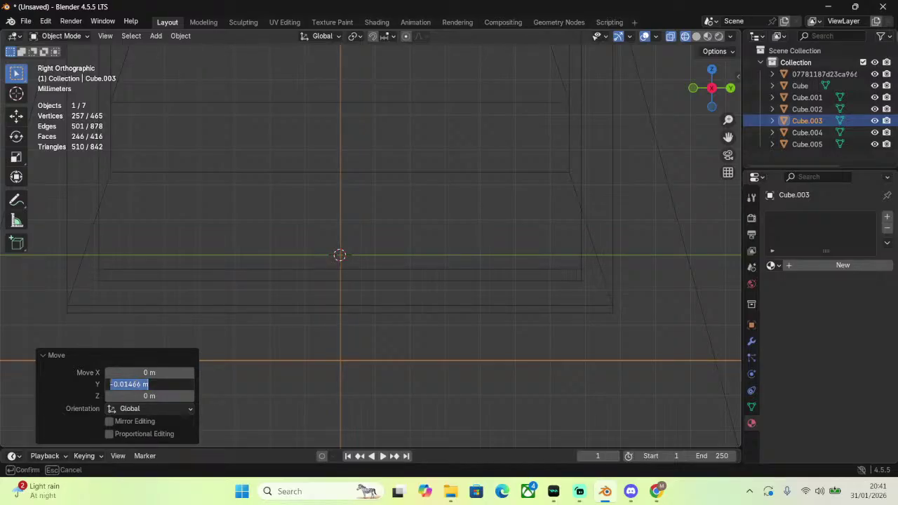
click(140, 383)
key(Return)
Apply Cube.003's location, rotation and scale transforms.
middle_drag(457, 218, 550, 212)
key(shift+a)
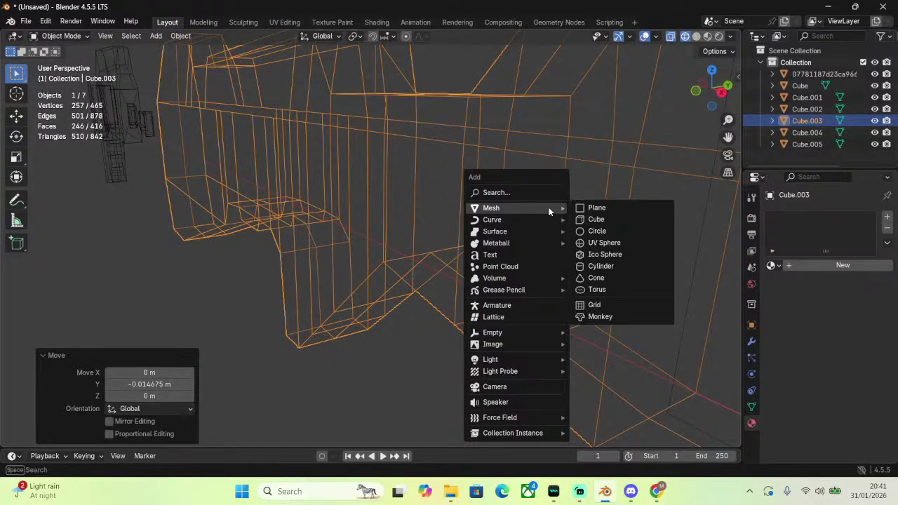
key(Escape)
key(ctrl+a)
click(459, 233)
scroll(602, 188, down, 5)
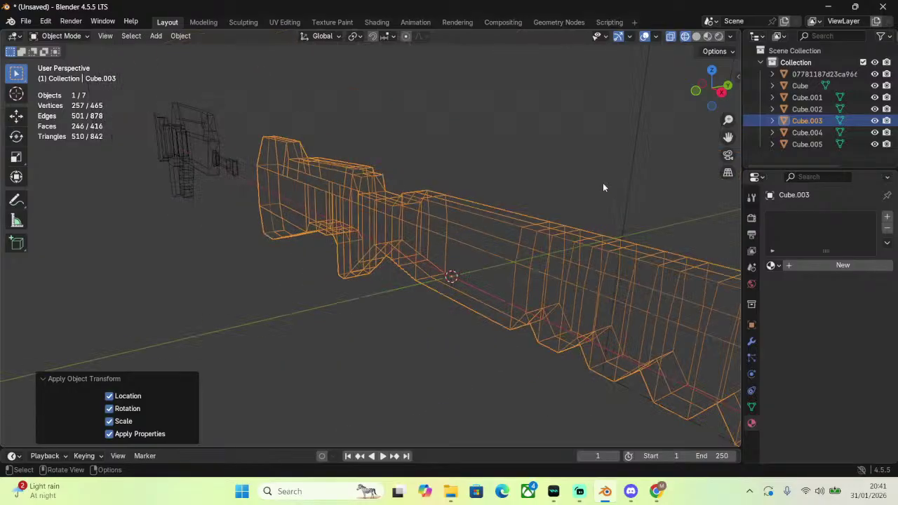
middle_drag(326, 129, 388, 131)
key(s)
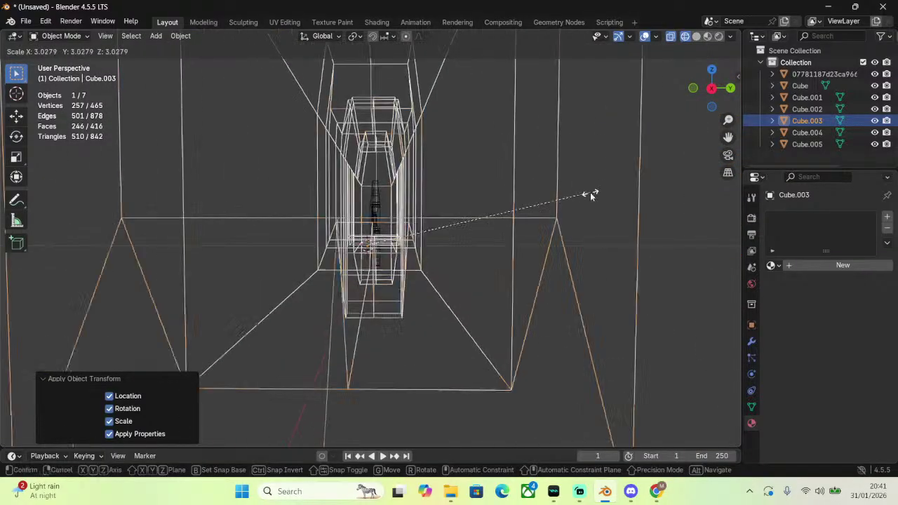
right_click(600, 194)
Enter Edit Mode on Cube.003 and scale the lower body vertices by about 1.24 along Y in right orthographic view.
click(712, 89)
scroll(555, 105, up, 3)
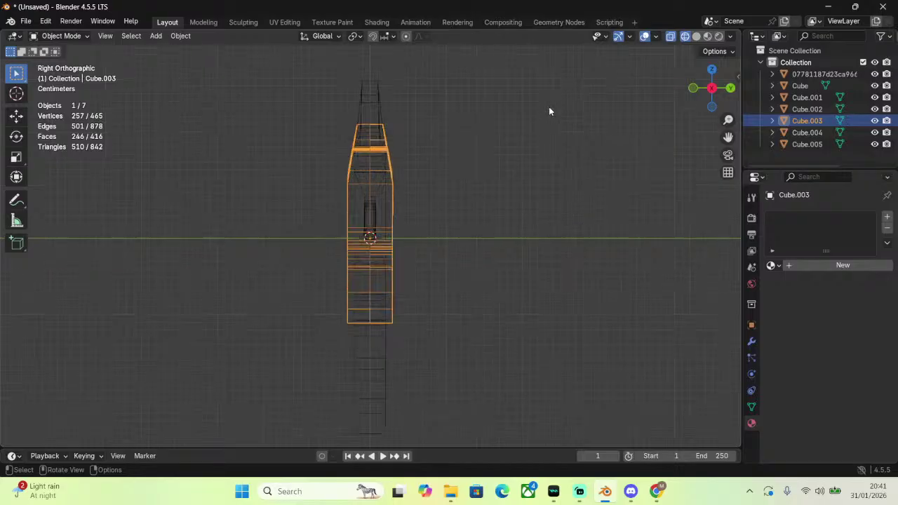
click(61, 36)
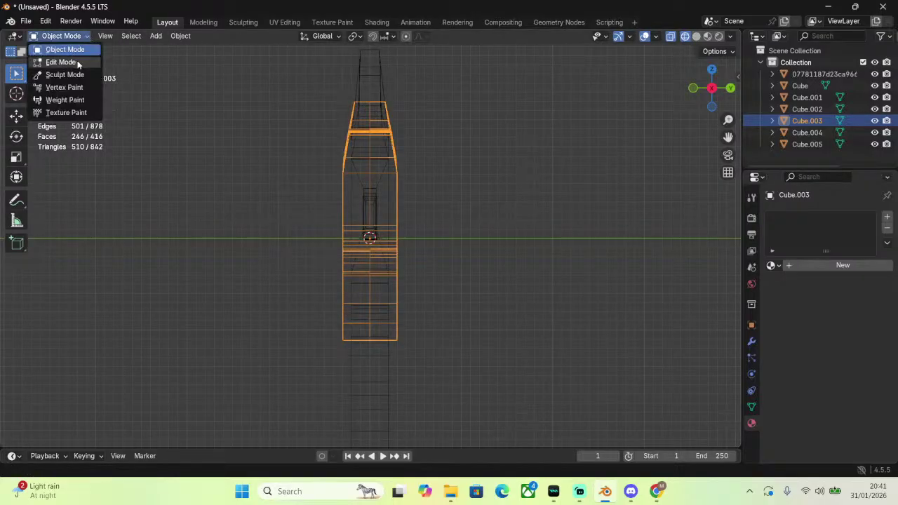
click(57, 63)
drag(267, 66, 493, 144)
middle_drag(493, 145, 551, 160)
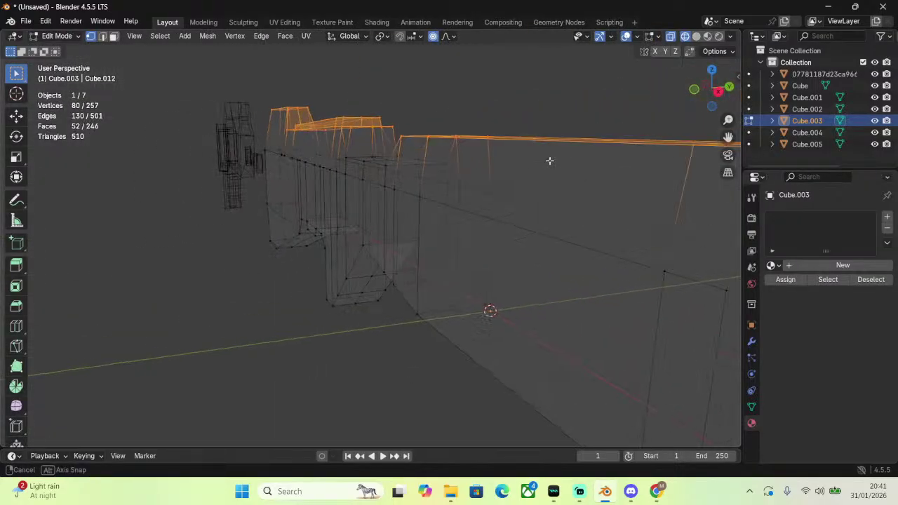
click(718, 91)
drag(321, 160, 477, 387)
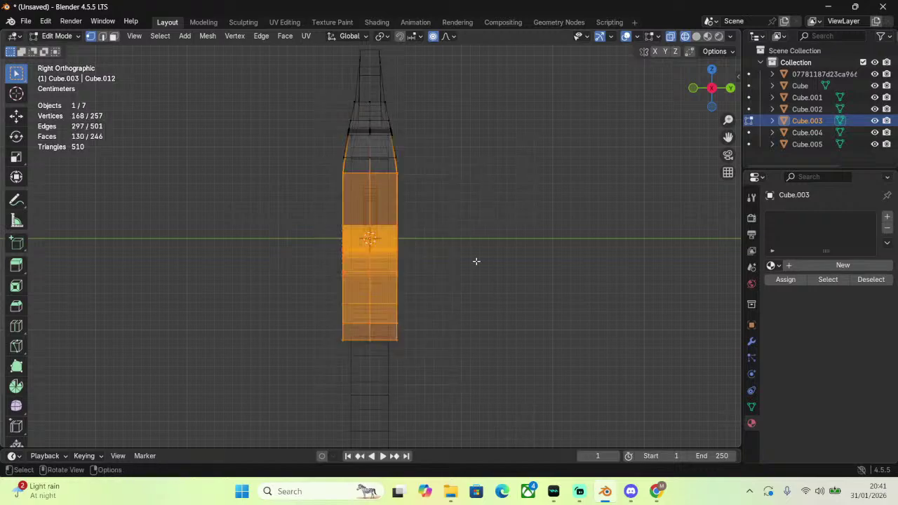
key(s)
key(y)
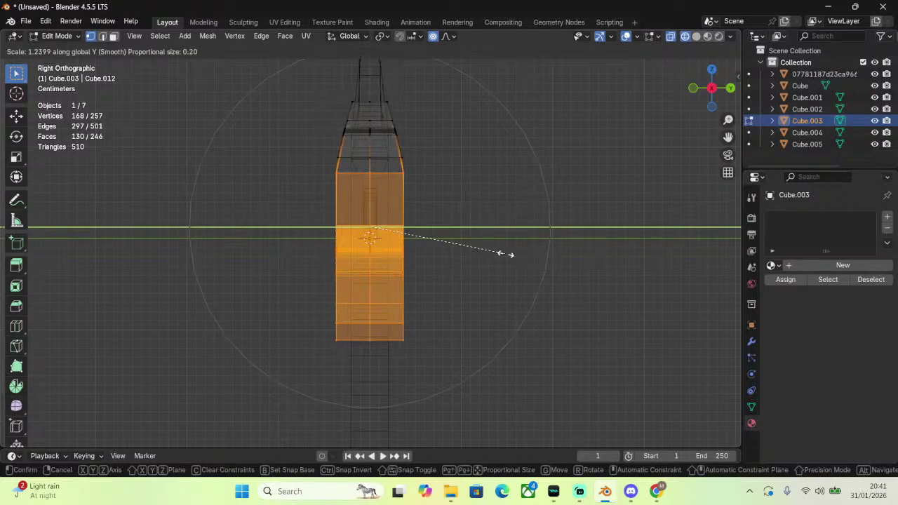
click(506, 254)
Scale the whole mesh by 0.813 along Y, then narrow it slightly more along Y with proportional editing off.
key(a)
key(s)
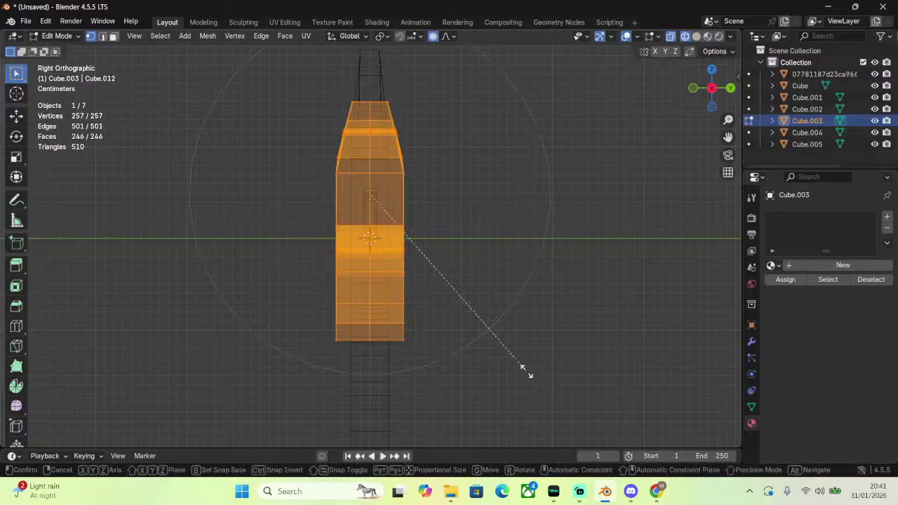
key(y)
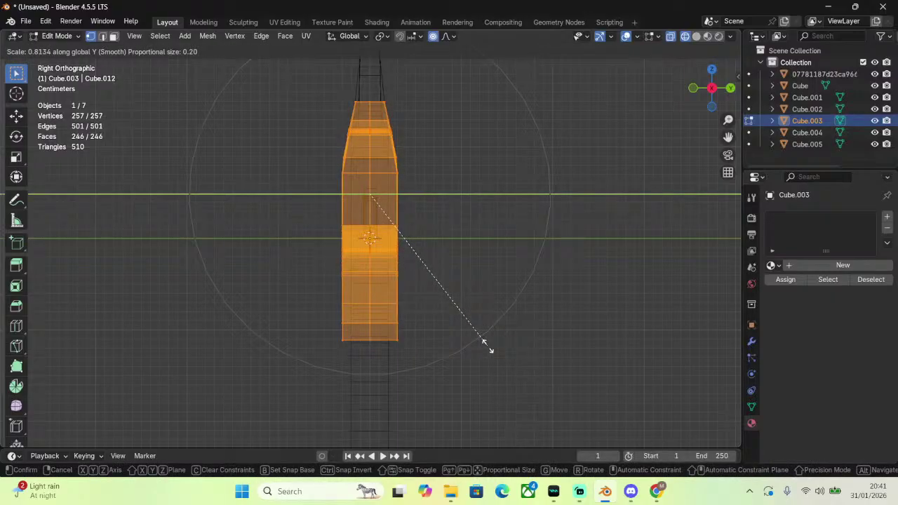
click(485, 345)
click(433, 36)
key(s)
key(y)
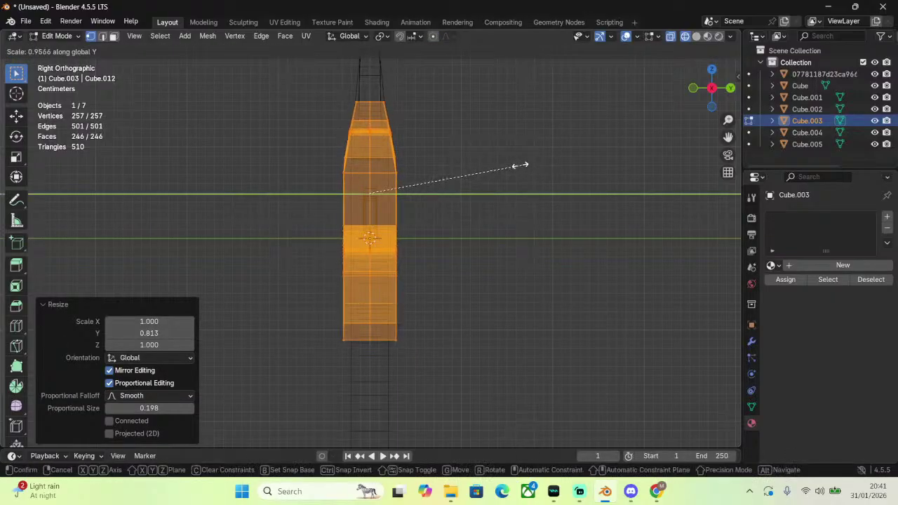
click(520, 165)
Reselect the lower body vertices, undo a try without proportional editing, and scale them by 1.409 along Y with it enabled.
click(491, 155)
drag(320, 164, 508, 388)
key(s)
key(y)
click(676, 269)
key(ctrl+z)
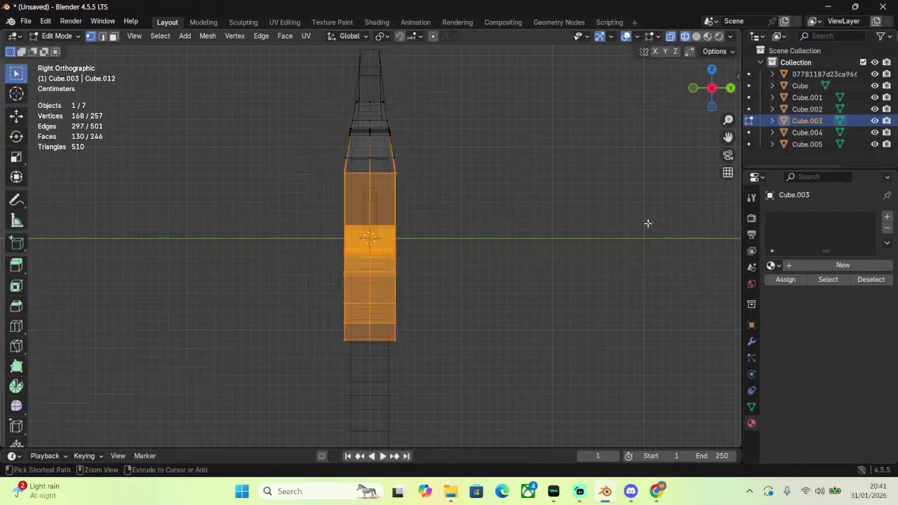
click(433, 36)
key(s)
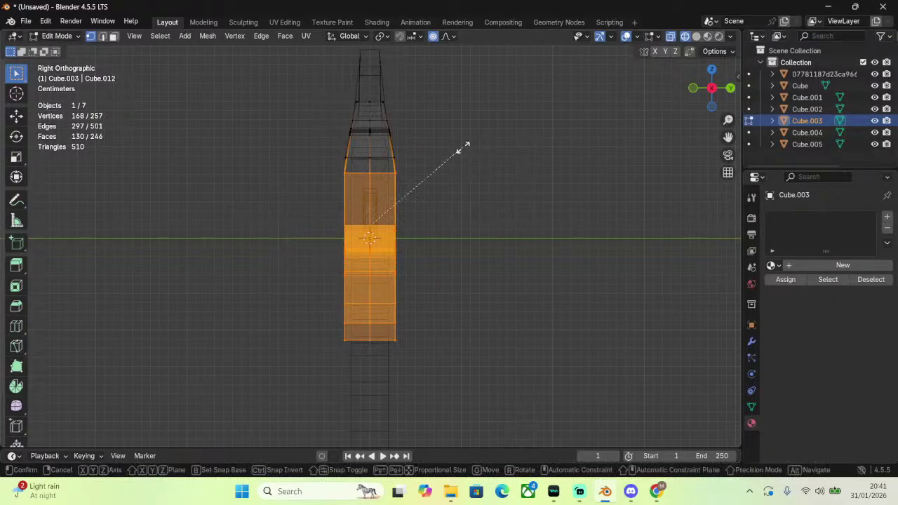
key(y)
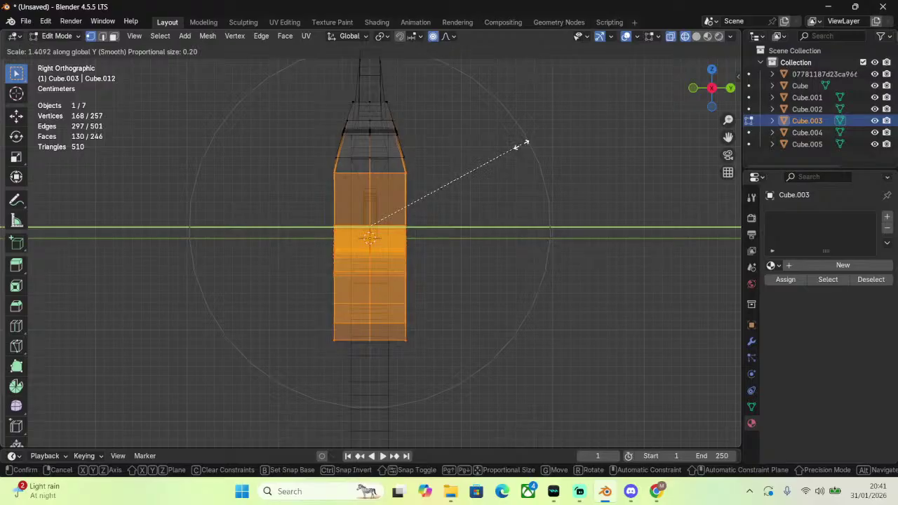
click(524, 142)
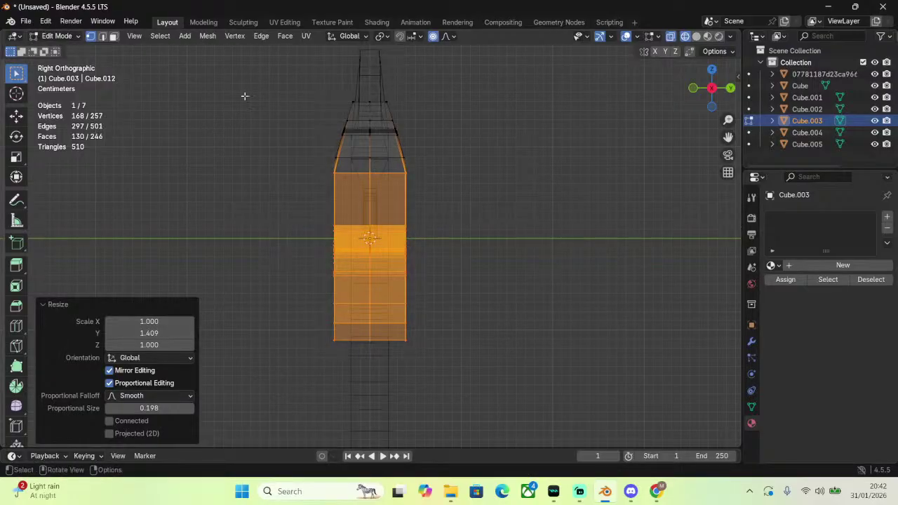
Widen the selected lower body vertices further, scaling them by 2.44 along Y with proportional editing.
key(s)
key(y)
click(442, 168)
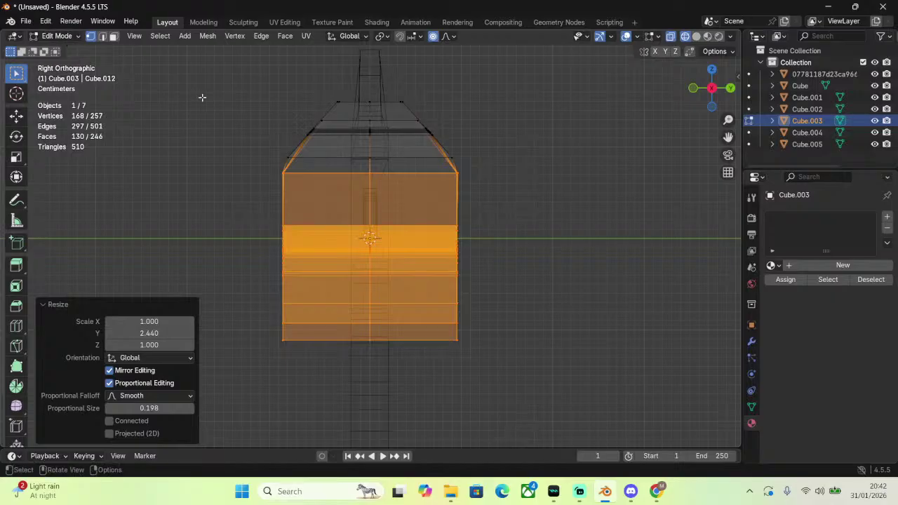
Select the entire Cube.003 mesh, scale it down along Y to a slim gun body, and clear the selection.
drag(218, 70, 379, 178)
drag(525, 270, 617, 381)
key(s)
key(y)
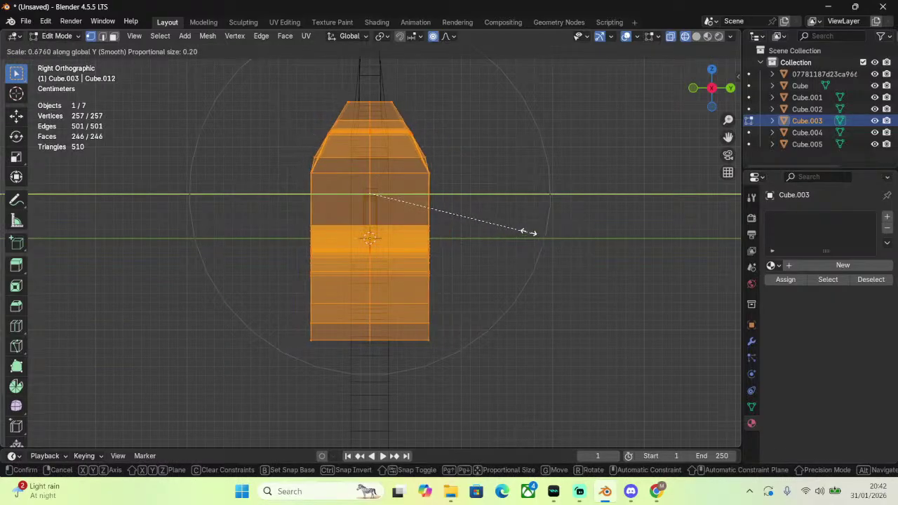
click(443, 208)
click(517, 180)
Return Cube.003 to Object Mode and switch the viewport to Material Preview shading.
middle_drag(517, 180, 528, 182)
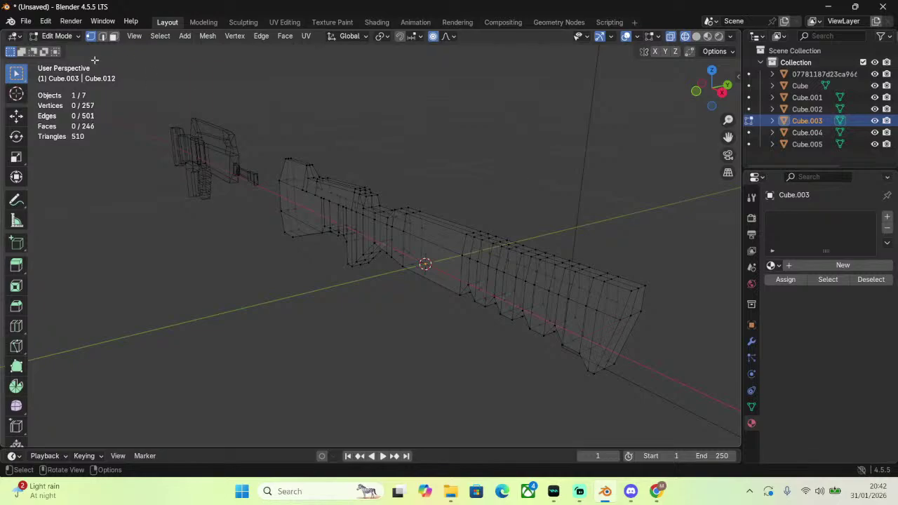
click(71, 35)
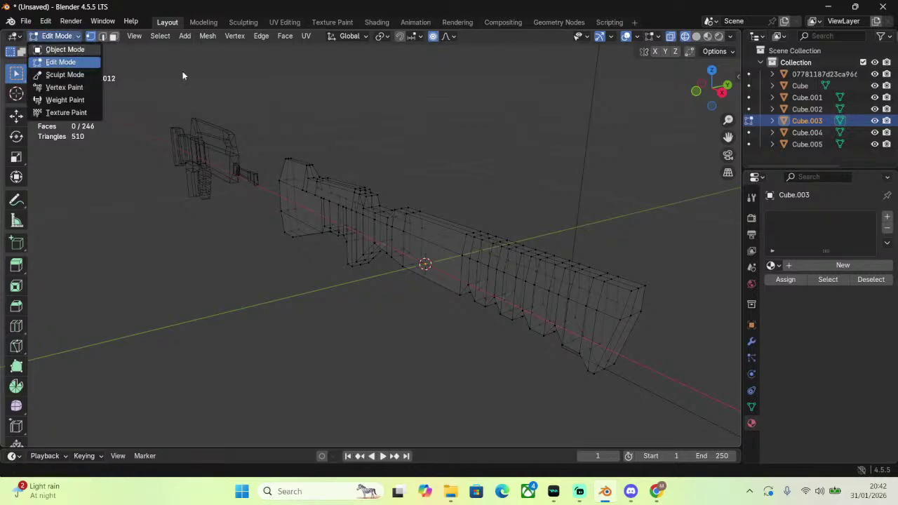
key(Tab)
click(707, 36)
Examine the gun body's thickness and profile from several sides against the coloured gun model and the reference image.
mouse_move(652, 144)
middle_down()
mouse_move(602, 157)
mouse_move(582, 146)
middle_up()
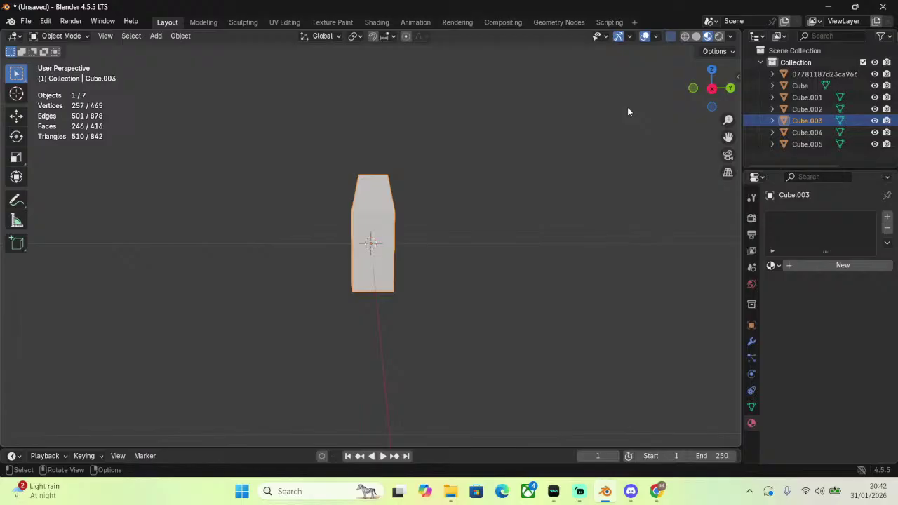
click(714, 89)
drag(714, 89, 712, 89)
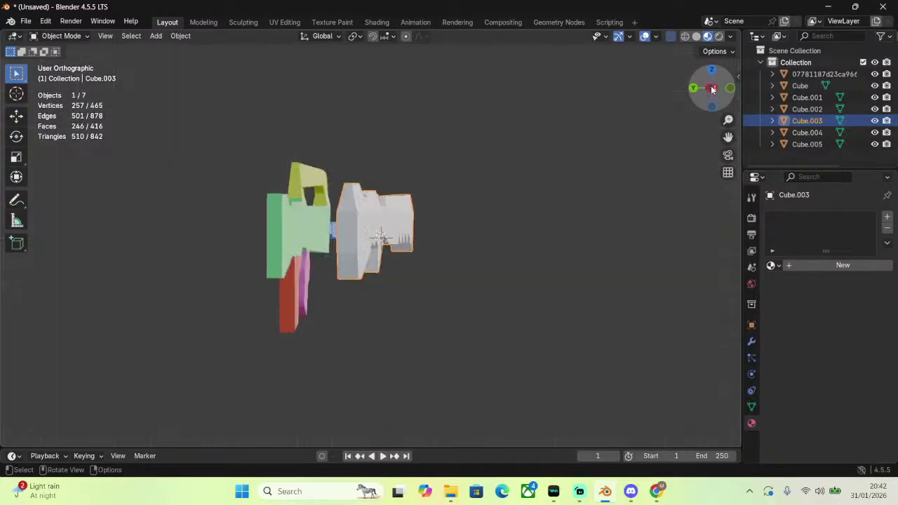
middle_drag(556, 142, 699, 140)
scroll(608, 154, up, 2)
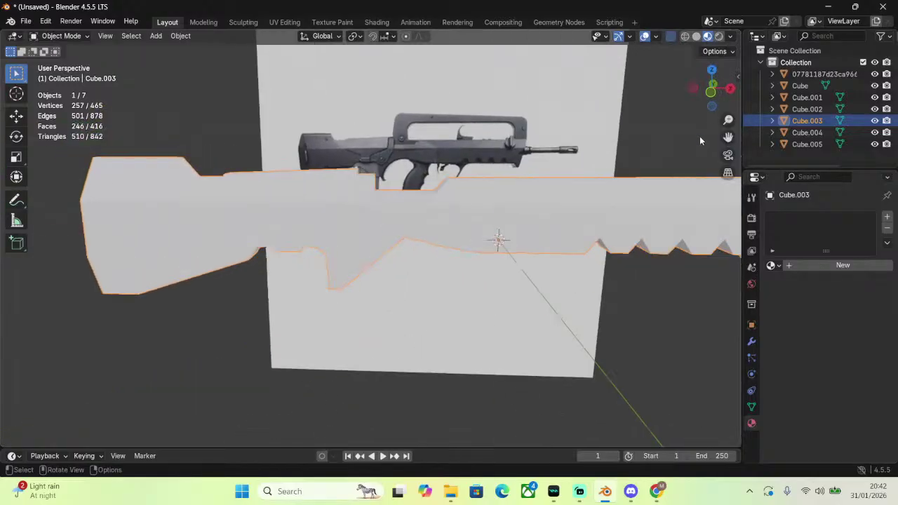
click(729, 88)
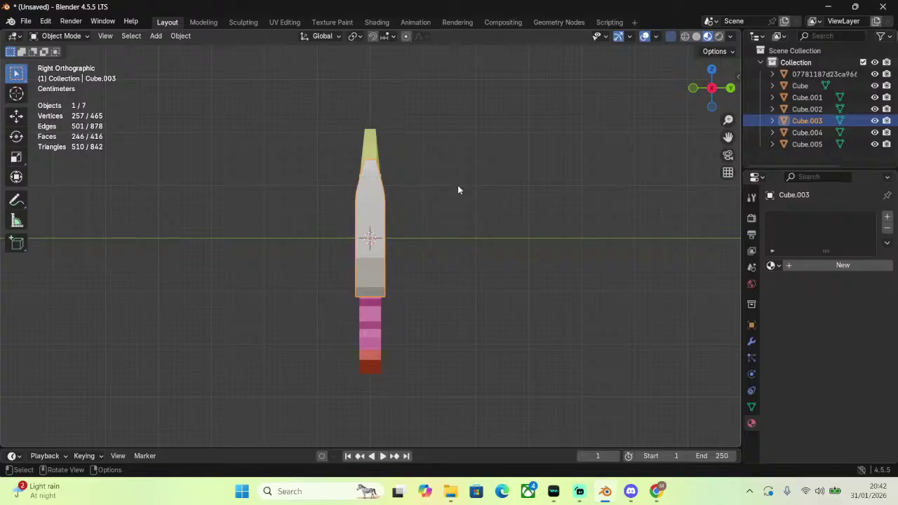
middle_drag(463, 194, 521, 238)
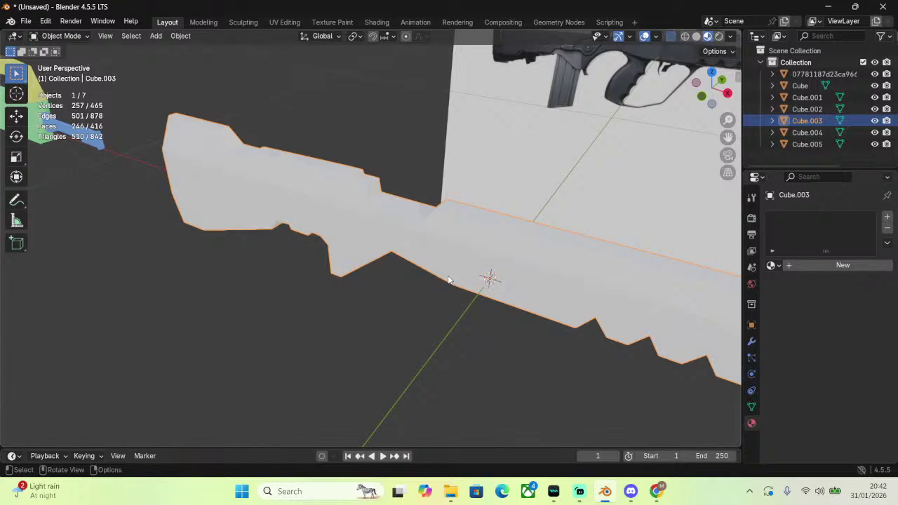
scroll(432, 243, down, 4)
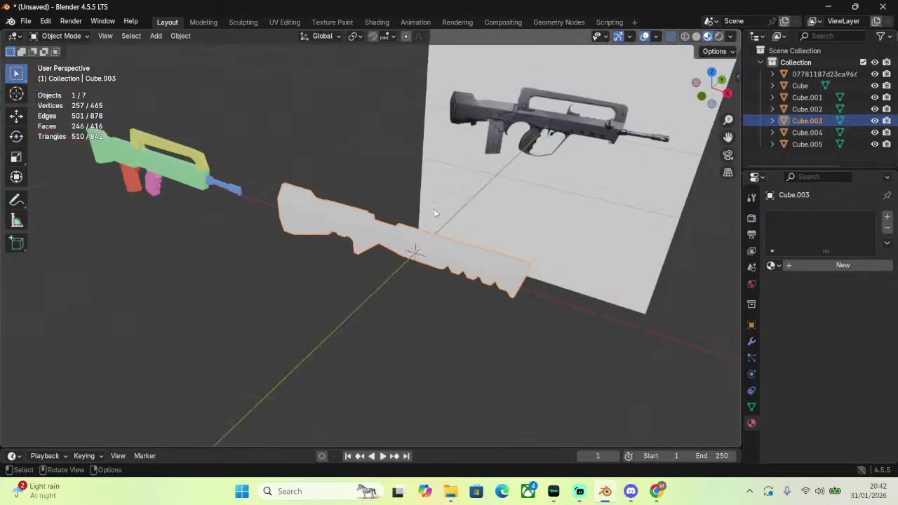
Deselect Cube.003 in front view, add a new mesh cube, and scale it uniformly to about 0.055.
click(702, 96)
scroll(427, 253, up, 4)
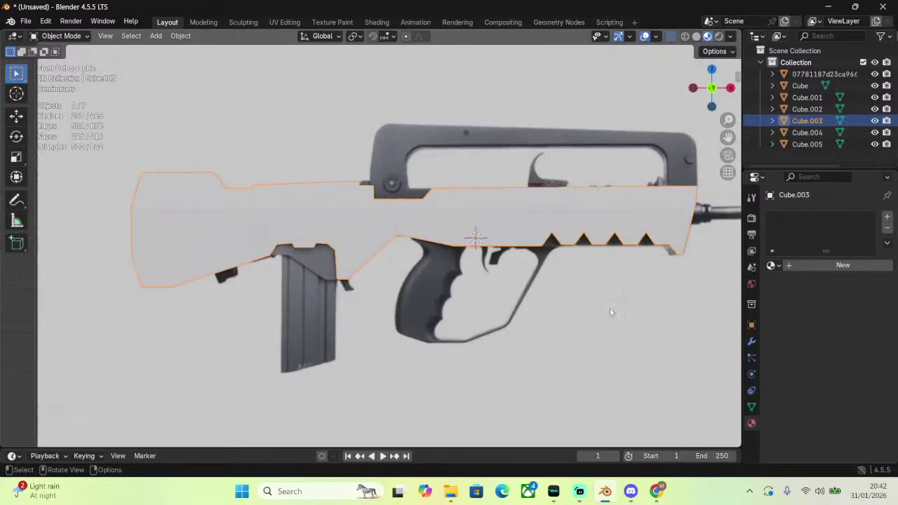
scroll(617, 280, down, 4)
click(625, 260)
scroll(486, 290, up, 4)
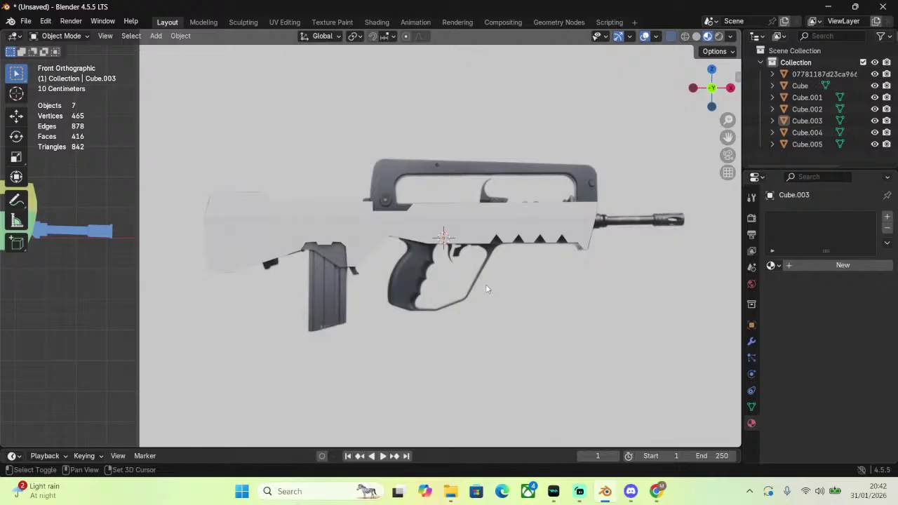
key(shift+a)
mouse_move(376, 217)
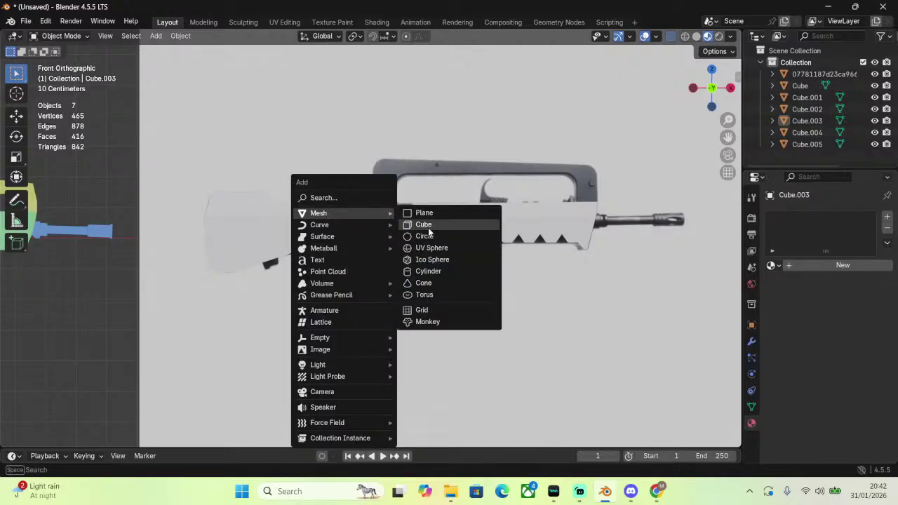
click(406, 224)
scroll(430, 233, down, 3)
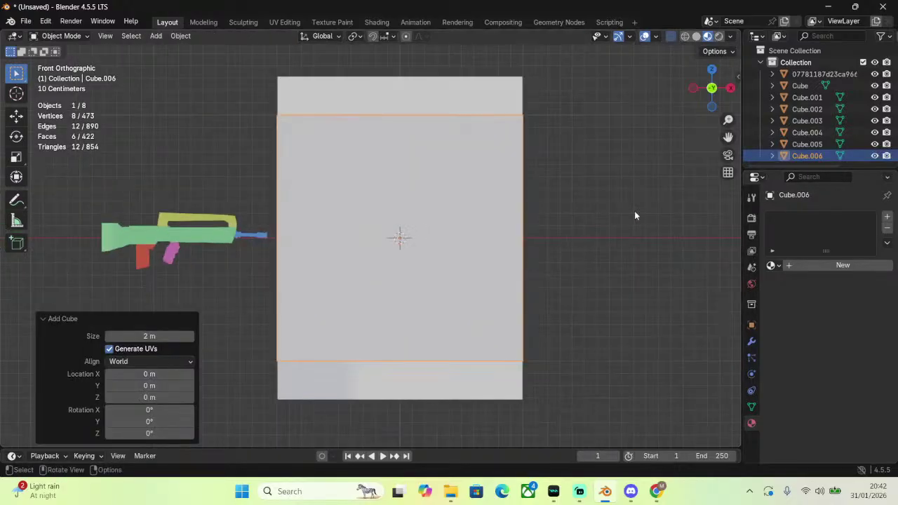
key(s)
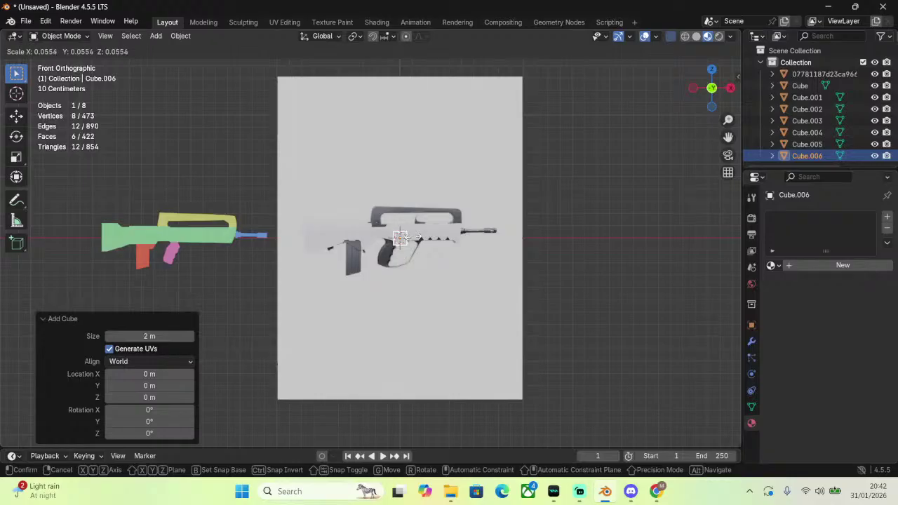
click(414, 237)
Move the small cube in the front view onto the lower part of the magazine in the reference image.
scroll(552, 242, up, 6)
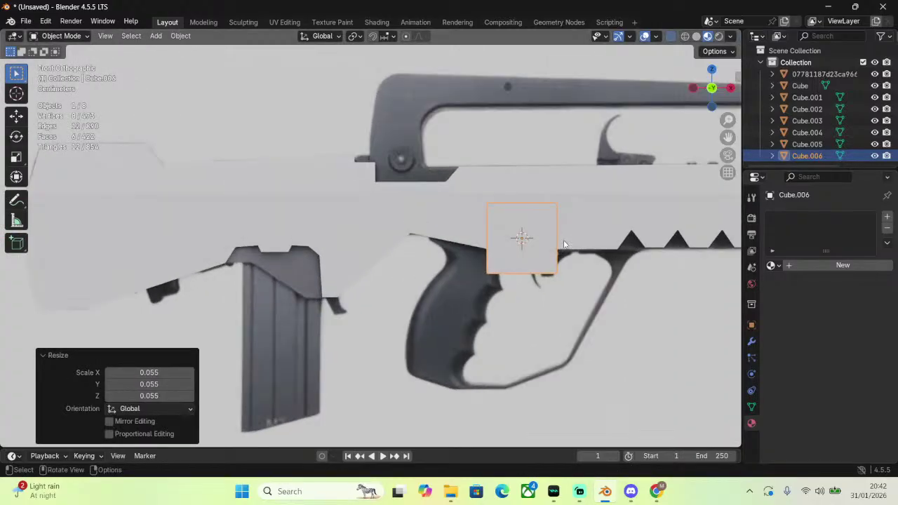
key(g)
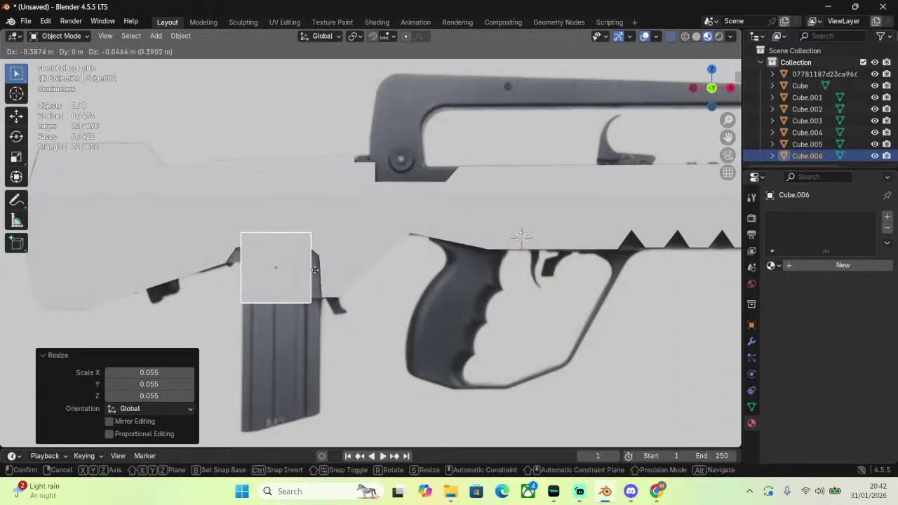
click(314, 270)
scroll(336, 261, up, 3)
shift+middle_drag(347, 339, 541, 211)
key(g)
click(539, 308)
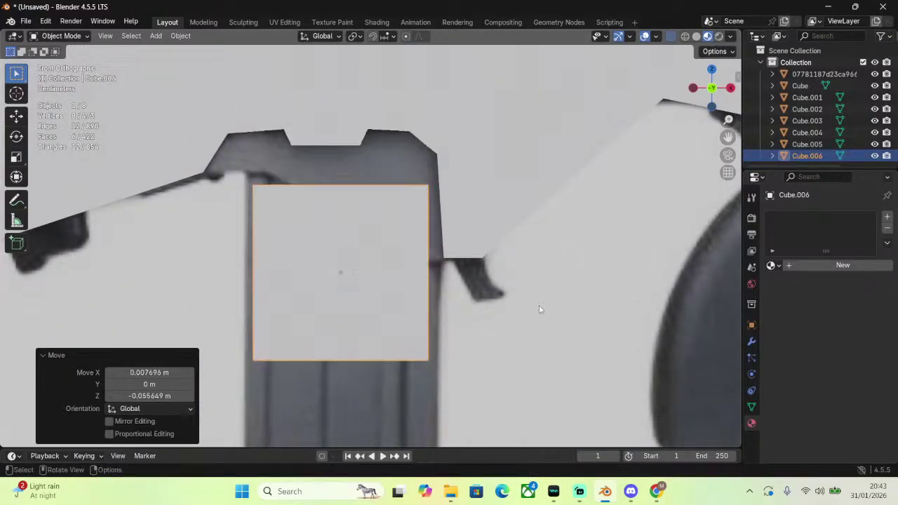
drag(730, 133, 571, 255)
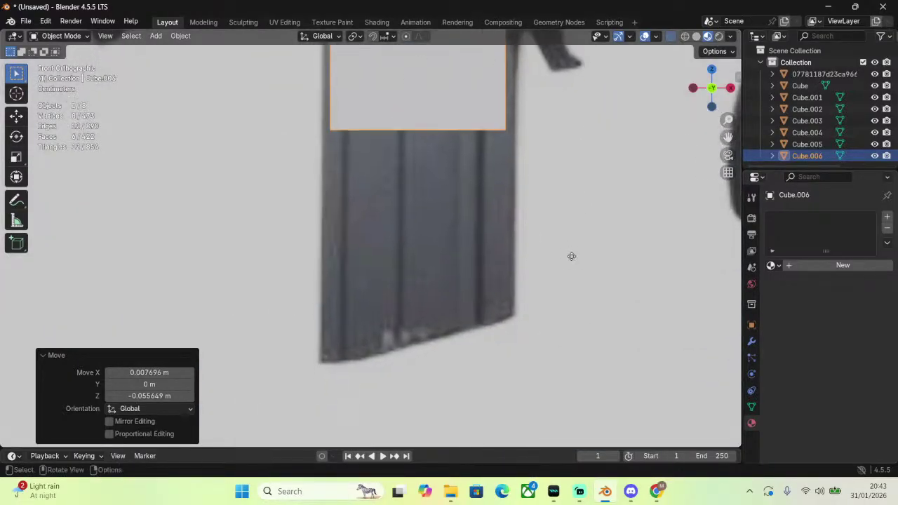
key(g)
click(577, 396)
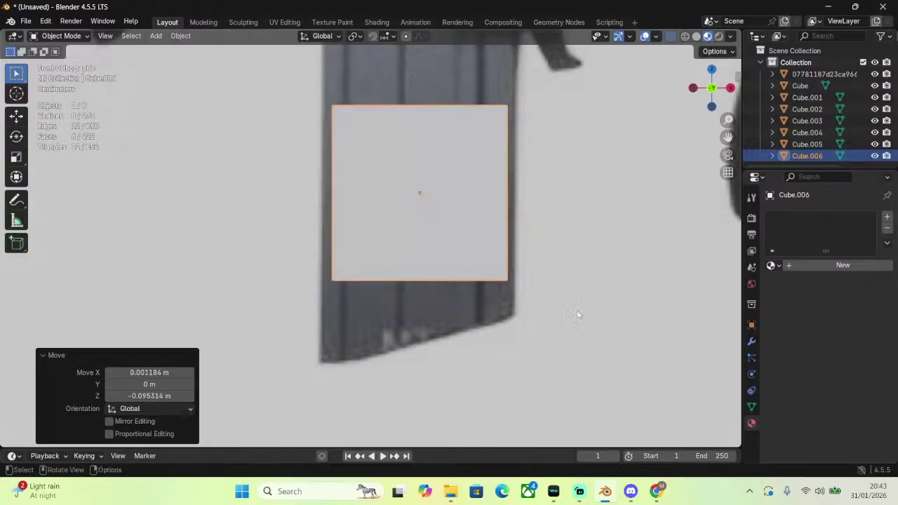
Shift the cube about 0.0012 m in negative X and scale it by 1.101 along X to match the magazine's width.
key(s)
key(x)
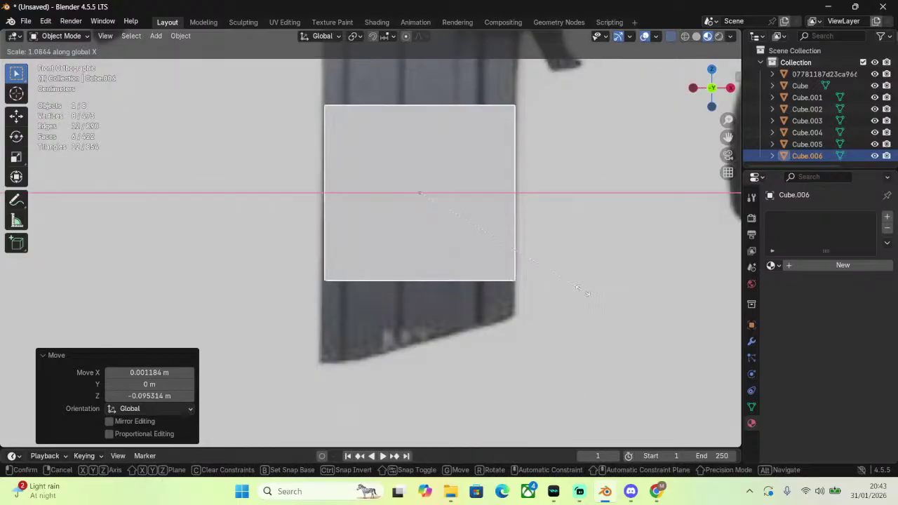
key(g)
key(x)
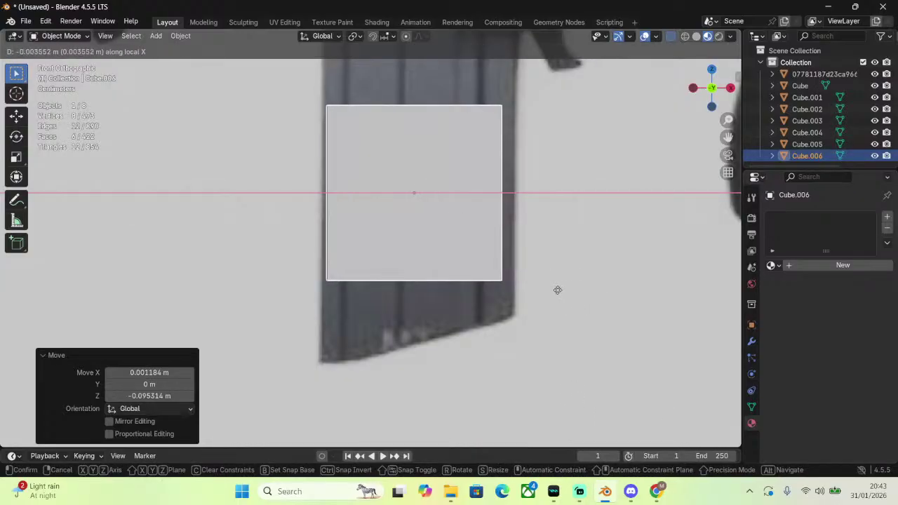
click(563, 290)
key(s)
key(x)
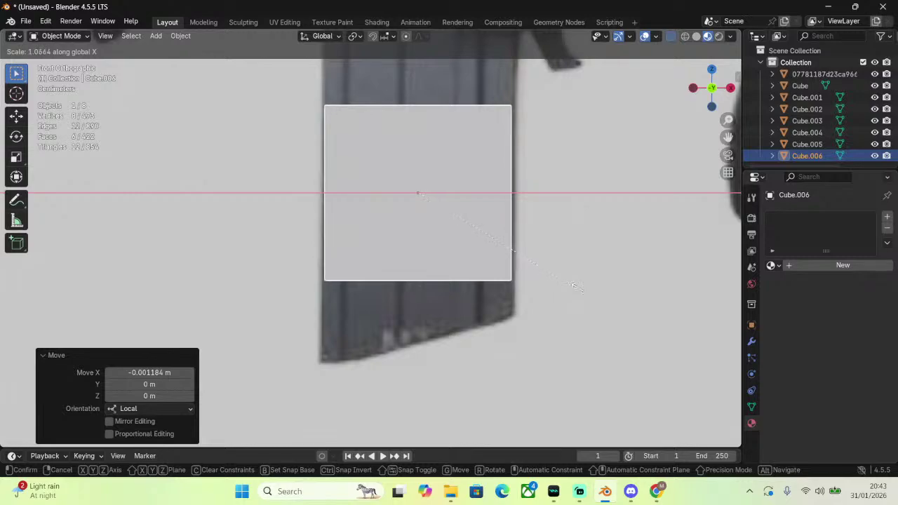
click(585, 289)
Lower the cube about 0.0206 m along Z so its lower edge meets the higher corner of the magazine's slanted base.
scroll(582, 289, down, 10)
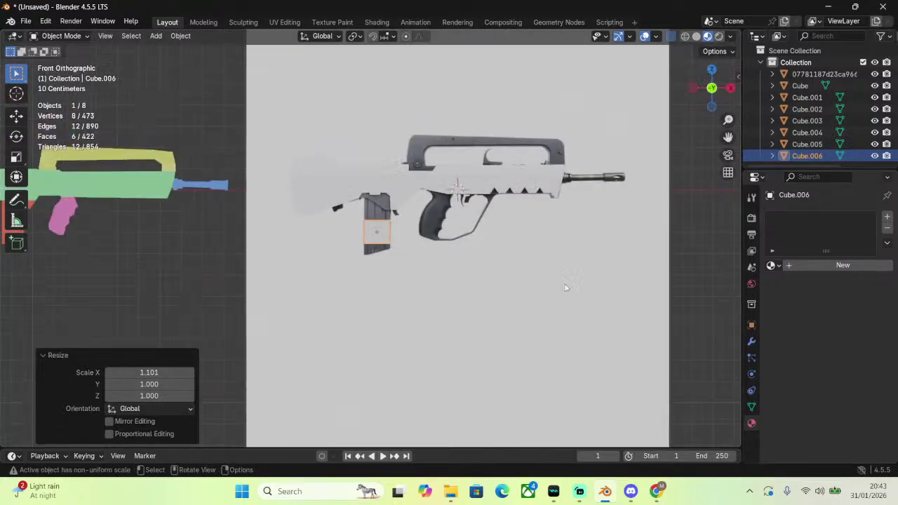
scroll(530, 242, up, 4)
scroll(529, 242, up, 5)
key(g)
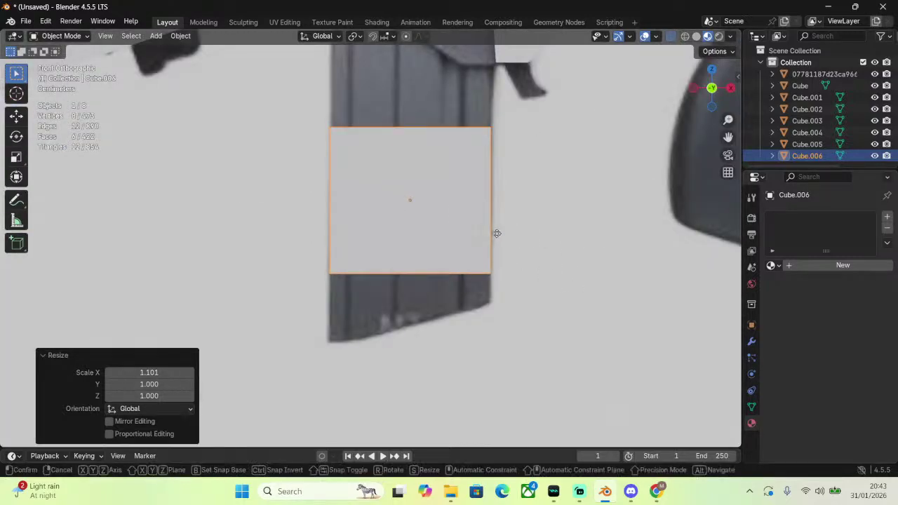
key(z)
click(495, 261)
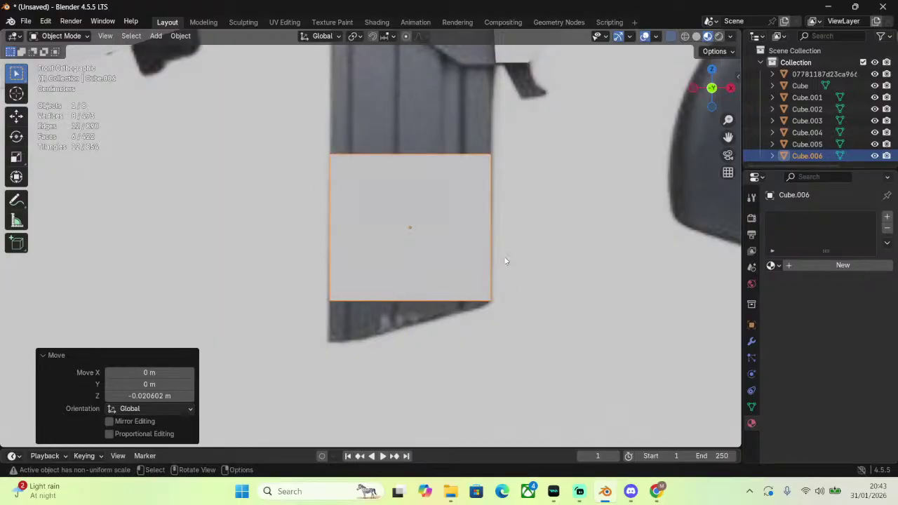
Put the magazine cube into Edit Mode with its upper vertices selected.
click(60, 35)
click(68, 62)
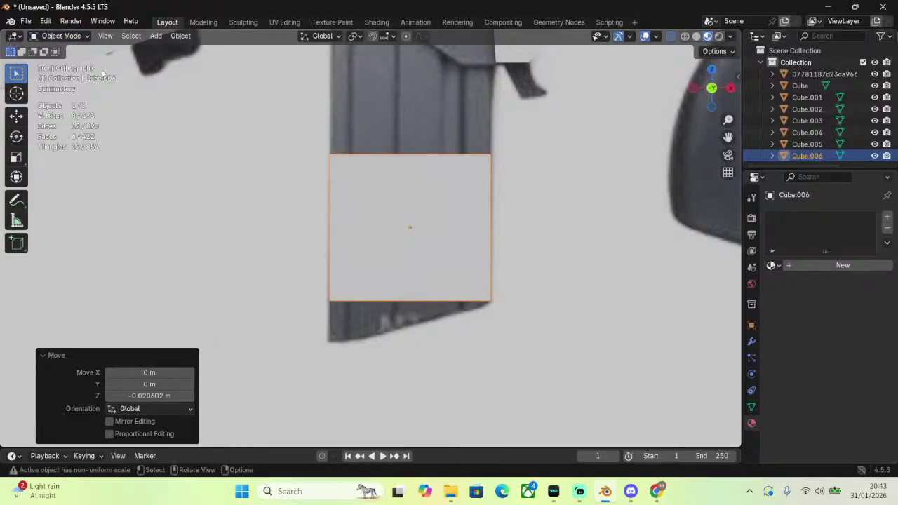
click(49, 37)
click(56, 62)
click(559, 192)
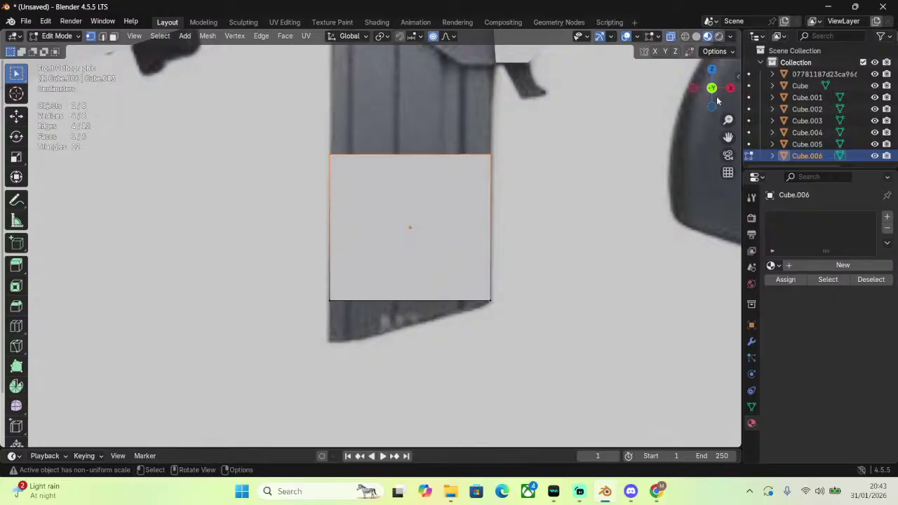
drag(728, 137, 705, 335)
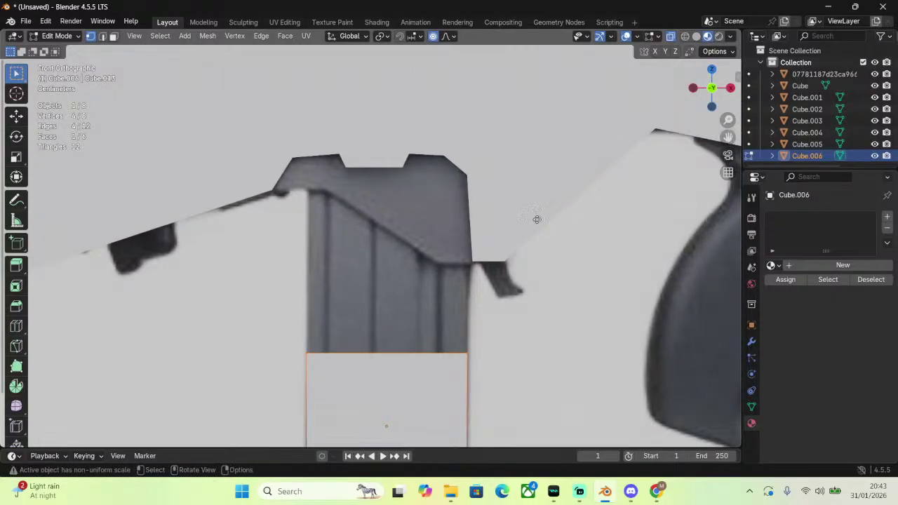
Try to raise the magazine cube's upper vertices with proportional editing enabled, and undo the move.
key(g)
click(533, 124)
key(ctrl+z)
Disable proportional editing and raise the magazine cube's upper vertices about 0.0682 m along Z to the mouth of the magazine housing.
click(434, 36)
key(g)
key(z)
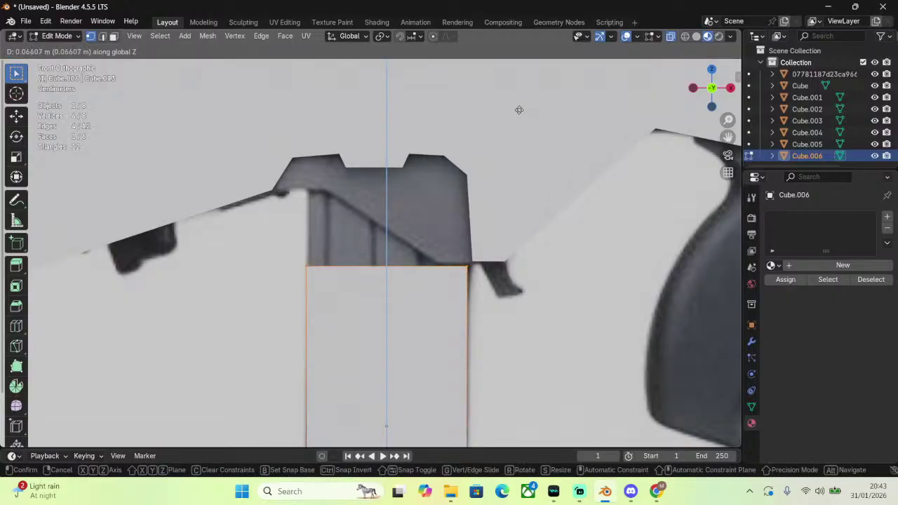
click(521, 107)
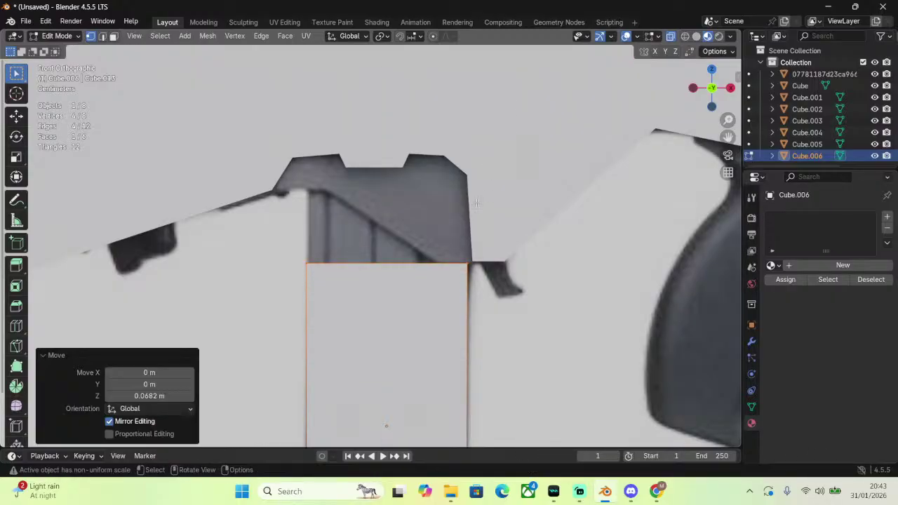
Add one vertical loop cut to the magazine block, slid toward its +X side with a factor of about 0.605.
key(ctrl+r)
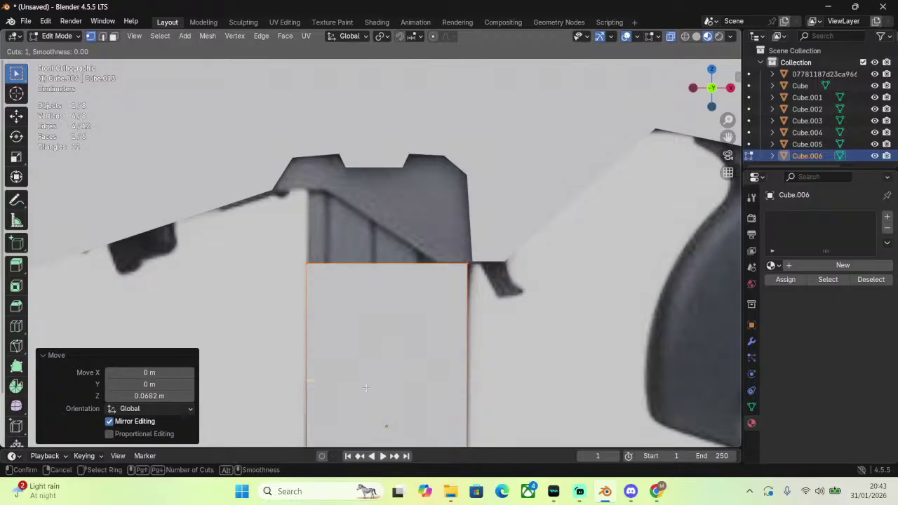
right_click(391, 377)
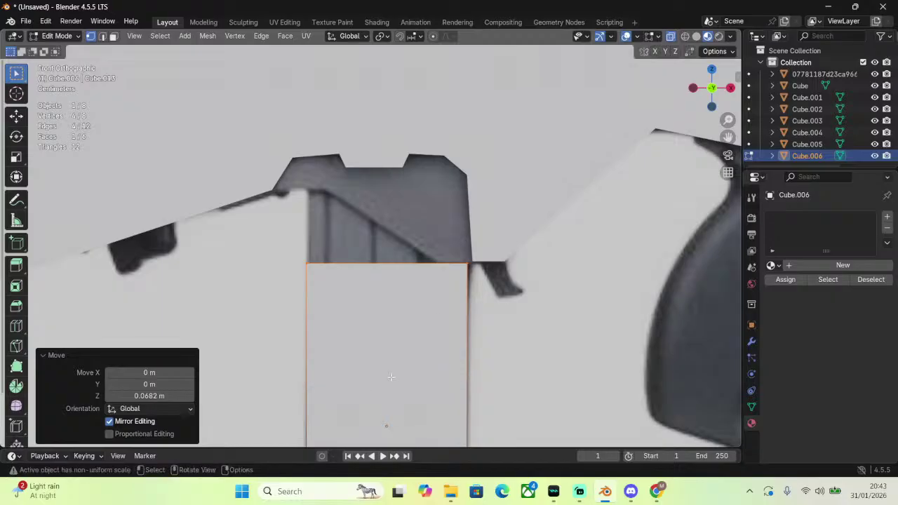
drag(728, 137, 734, 28)
key(ctrl+r)
click(411, 391)
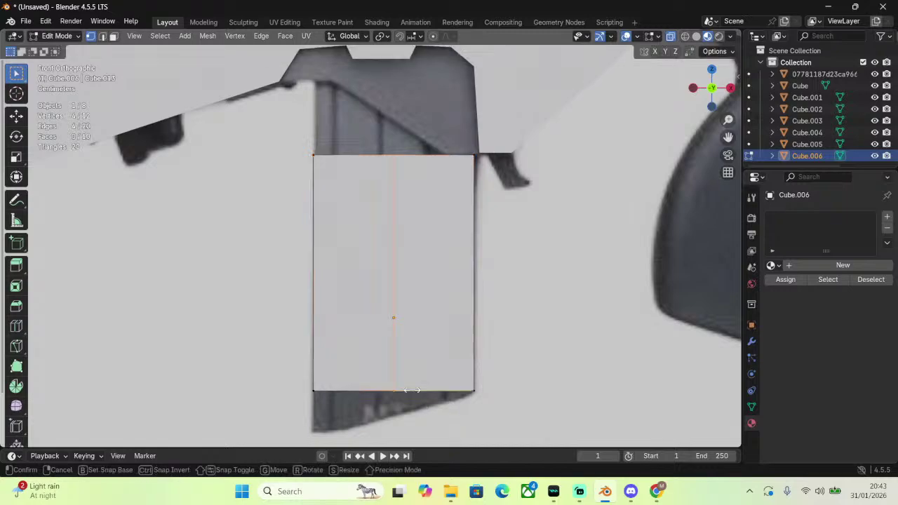
click(461, 387)
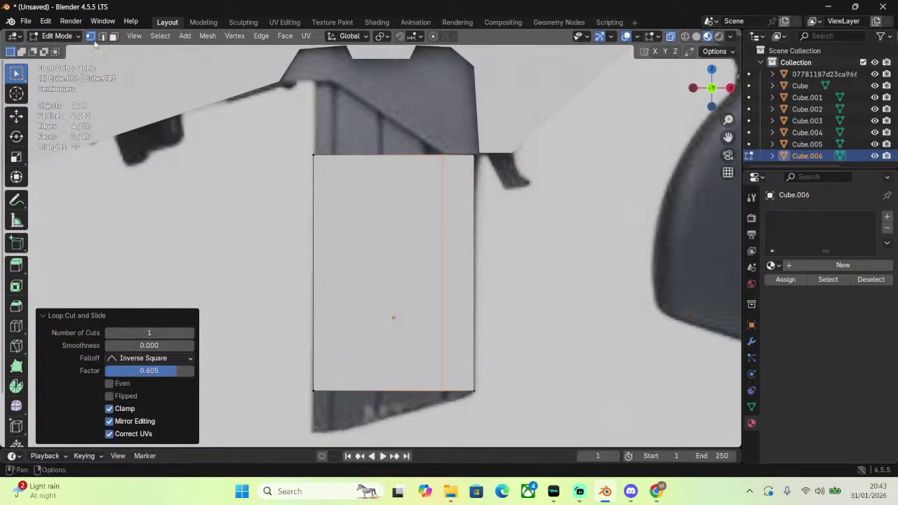
Try to reduce the magazine block to a flat panel by deleting the six vertices on its +Y side.
click(114, 36)
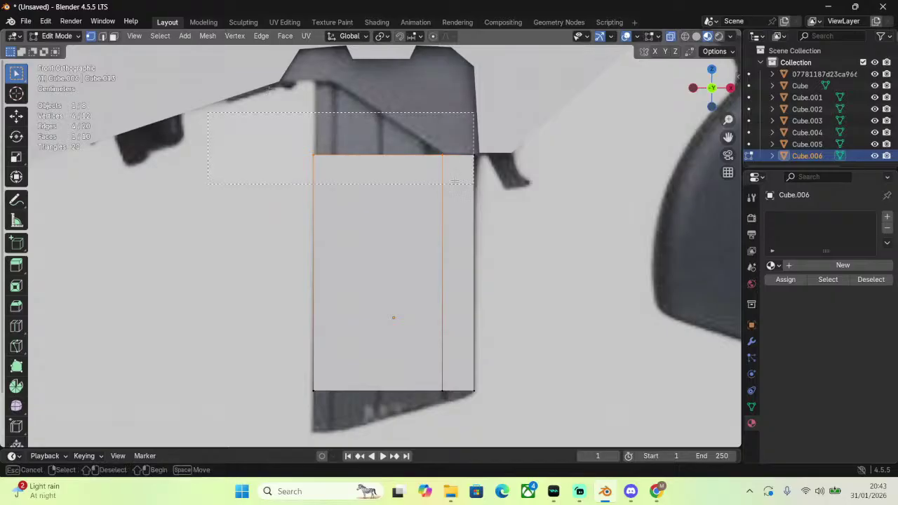
middle_drag(579, 125, 578, 169)
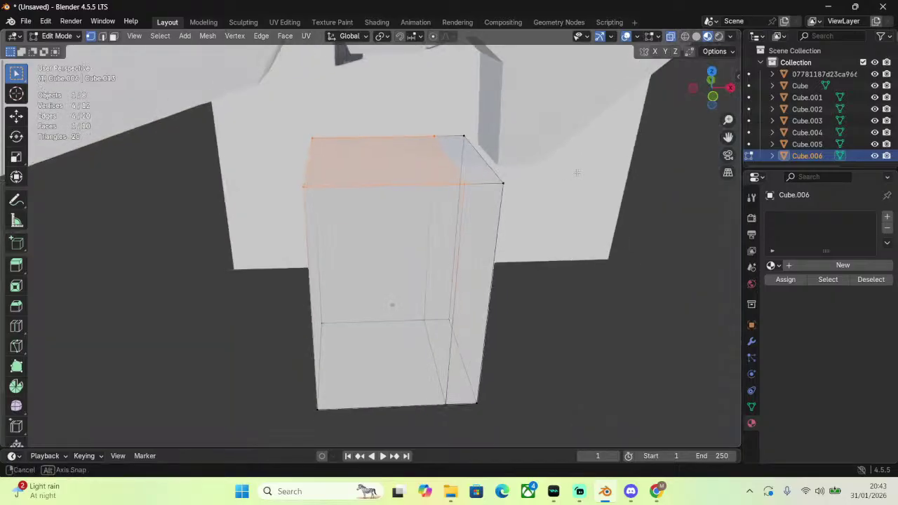
click(693, 91)
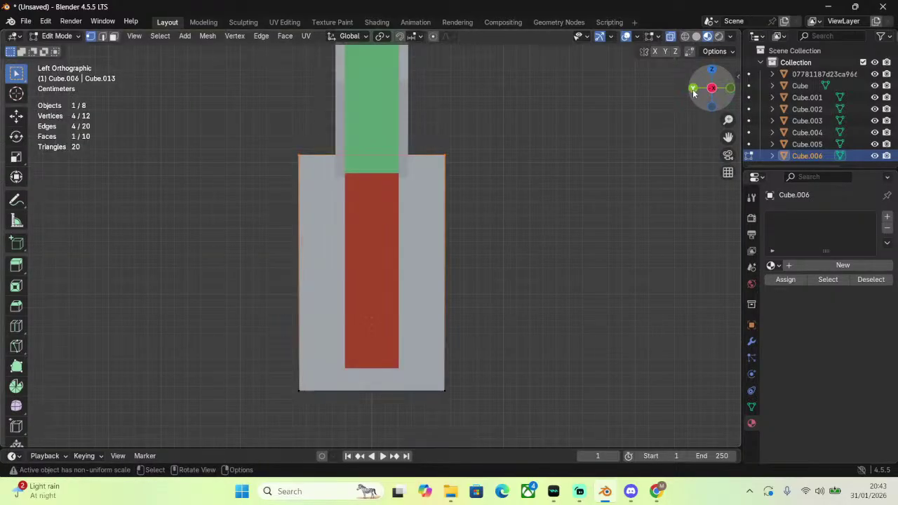
shift+drag(259, 109, 319, 409)
right_click(318, 340)
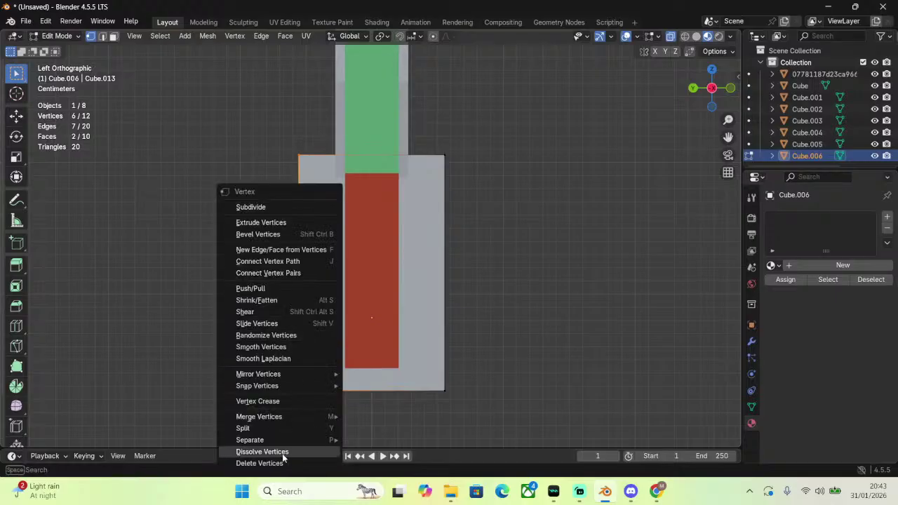
click(281, 463)
Check the remaining flat panel with its upper vertices selected, and undo the vertex deletion.
middle_drag(592, 135, 591, 111)
drag(319, 126, 539, 180)
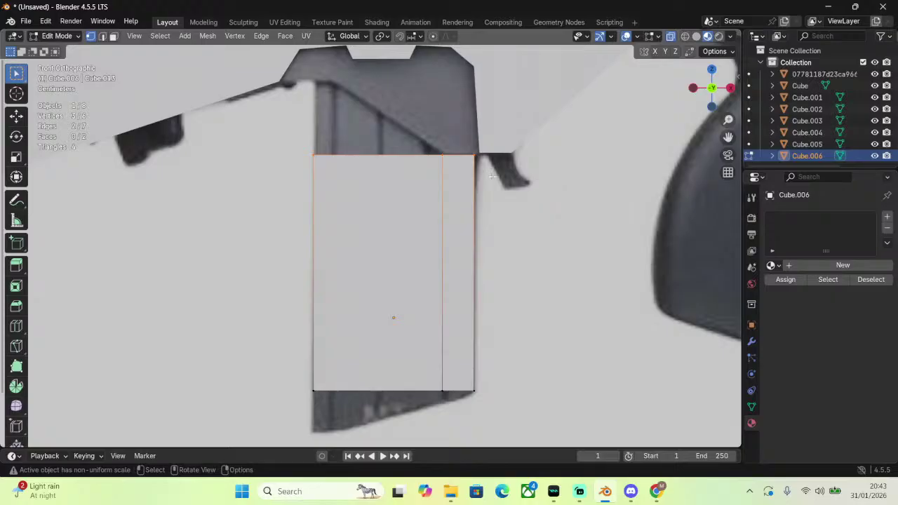
middle_drag(493, 175, 583, 182)
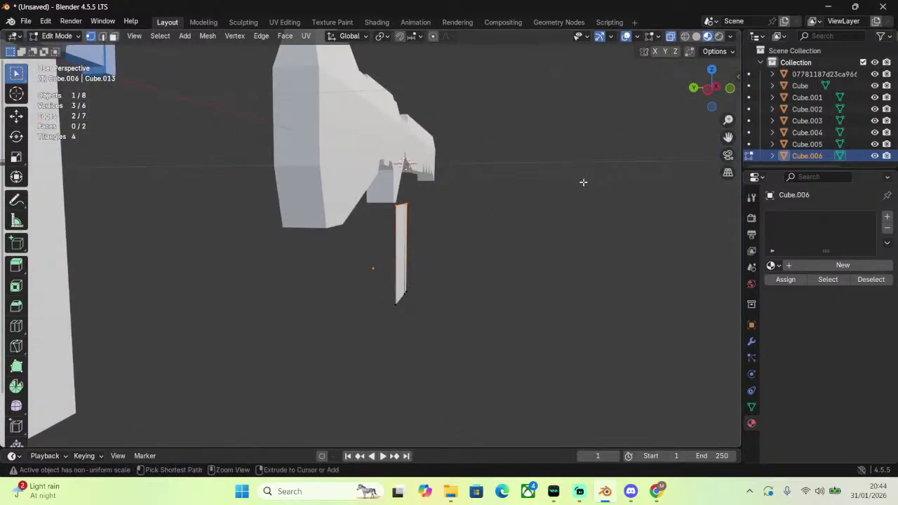
right_click(383, 252)
click(707, 113)
key(ctrl+z)
Scale all of the magazine block's vertices along global Y by about 0.017 to thin it around its centre plane.
click(708, 89)
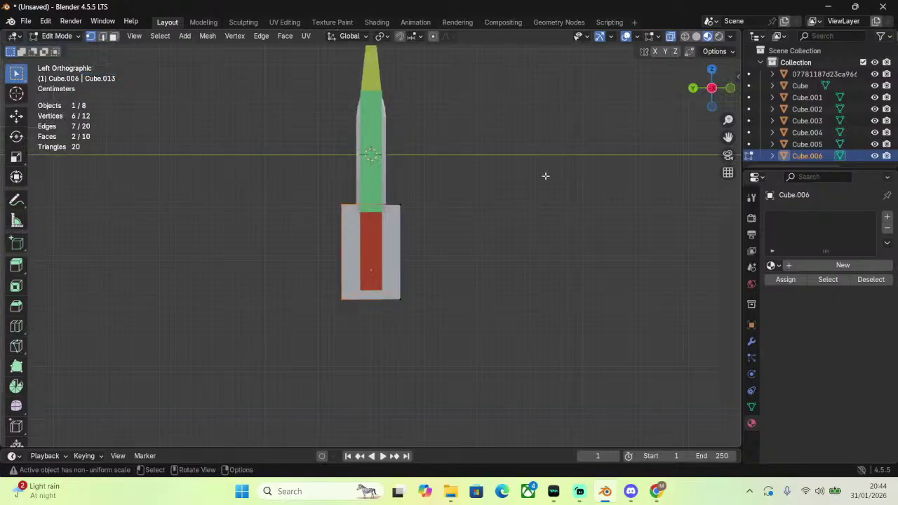
scroll(540, 161, up, 2)
drag(547, 133, 251, 406)
key(s)
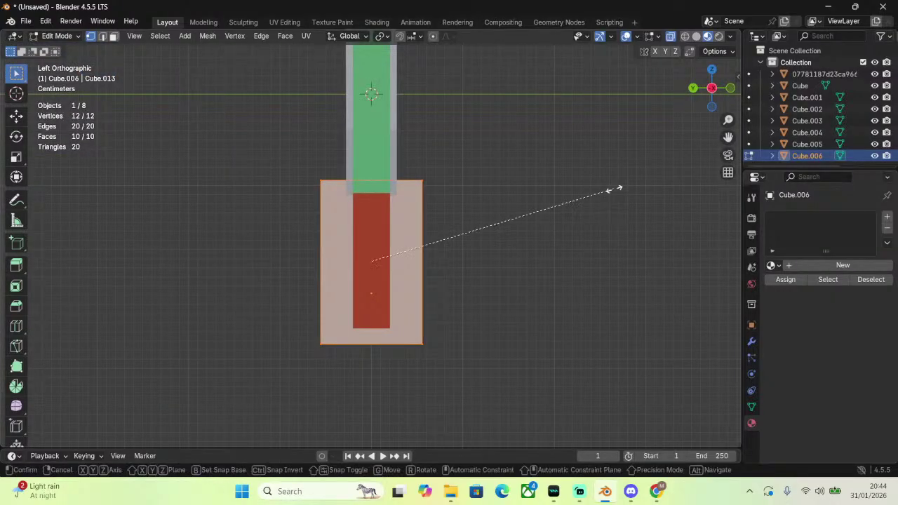
key(y)
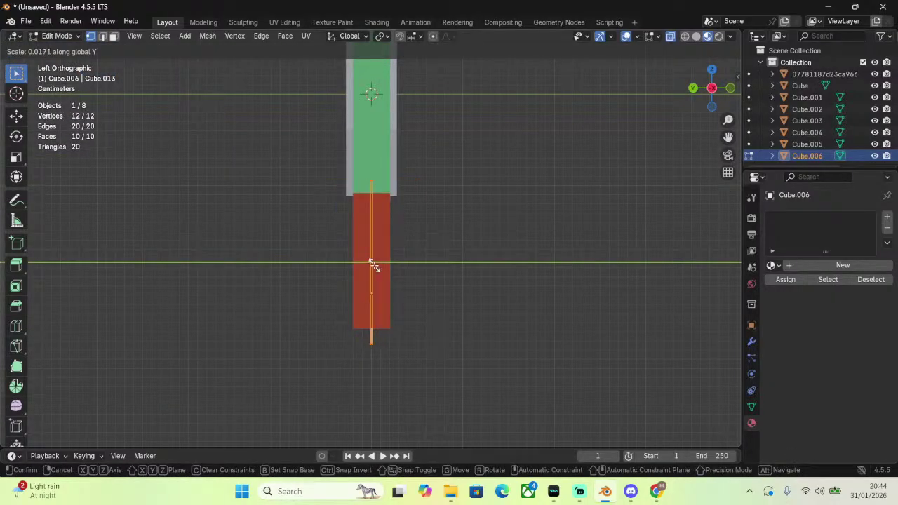
click(373, 265)
Scale the thinned magazine block further along global Y, by about 0.195 and again by about 0.071.
key(m)
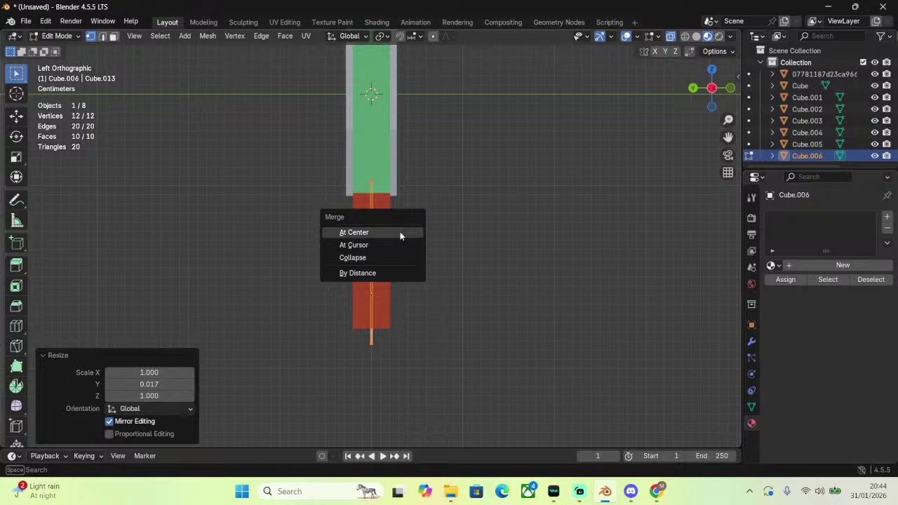
scroll(491, 261, up, 3)
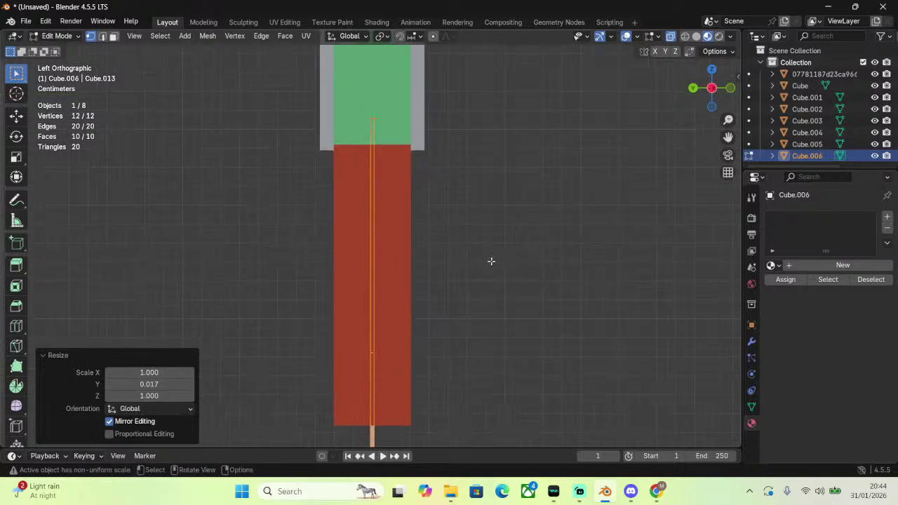
scroll(491, 261, down, 2)
key(s)
key(y)
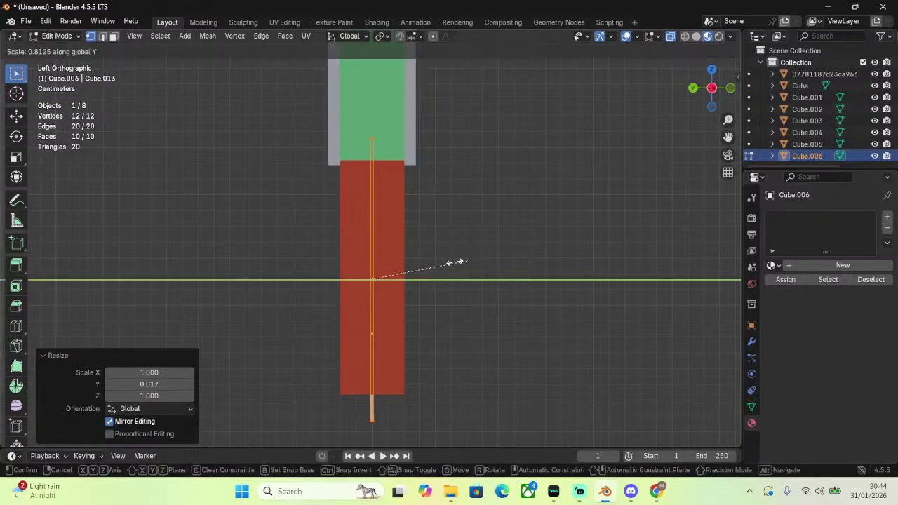
key(y)
key(y)
key(y)
key(y)
key(y)
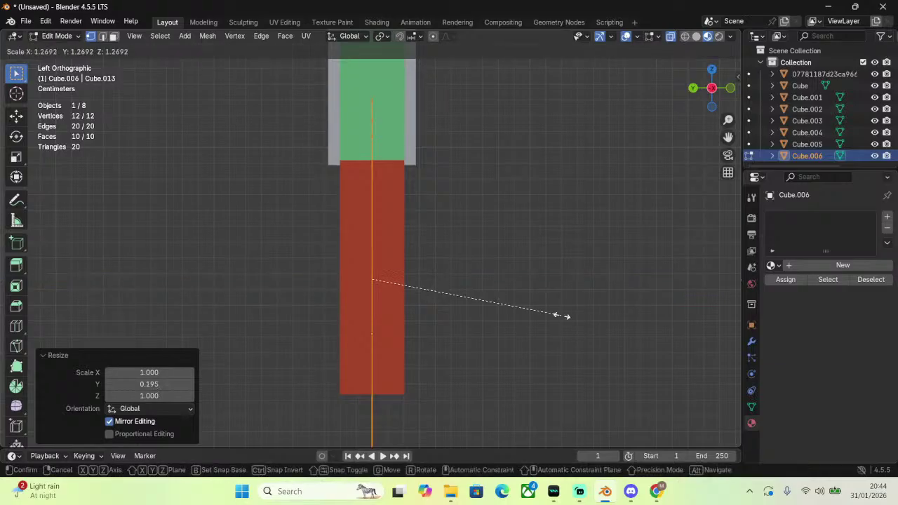
key(y)
click(414, 275)
Merge the flattened magazine's vertices by distance with a 0.01 m merge distance and view the panel from the front.
key(m)
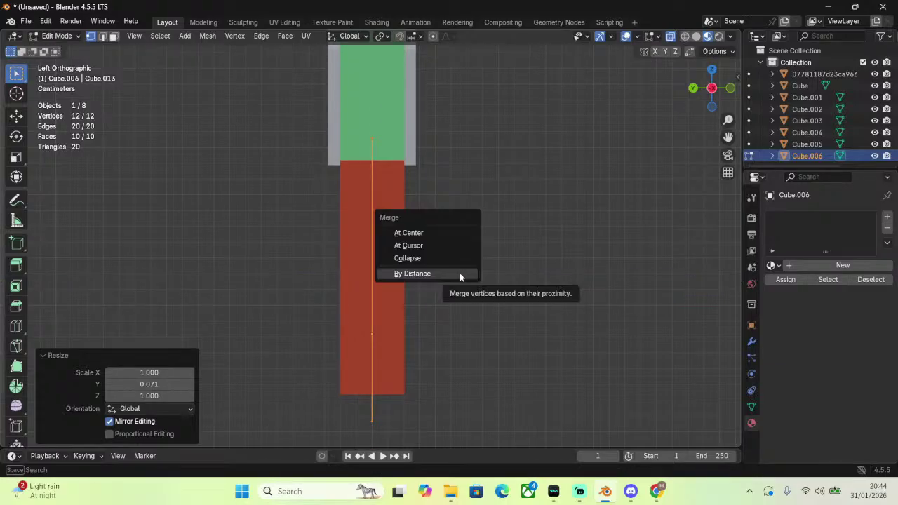
click(459, 275)
mouse_move(465, 273)
middle_down()
mouse_move(493, 274)
mouse_move(463, 278)
middle_up()
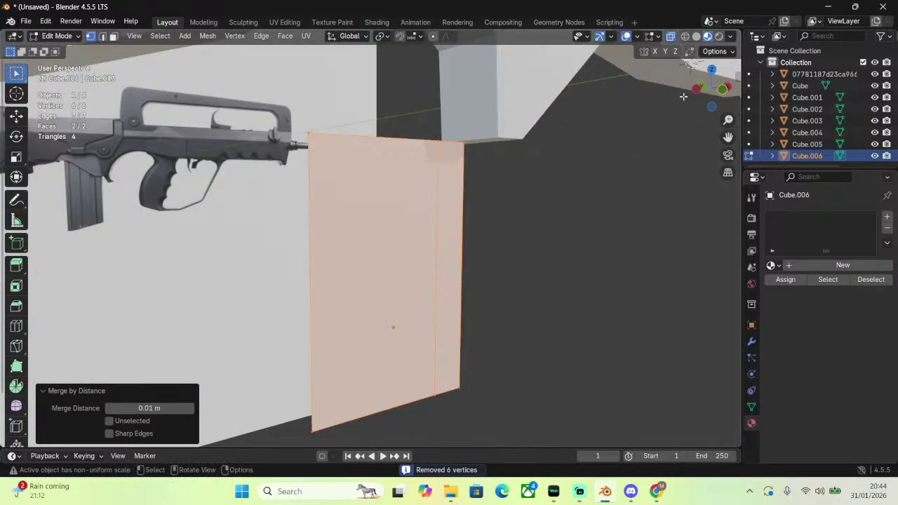
click(722, 90)
scroll(579, 117, down, 3)
scroll(579, 118, up, 2)
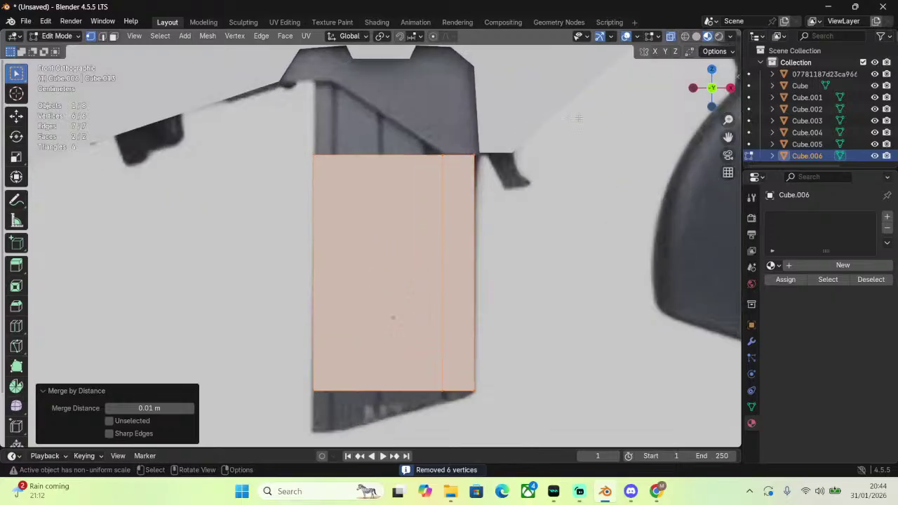
Try to extrude the wide segment of the panel's upper edge about 0.0572 m upward along Z.
drag(386, 144, 463, 163)
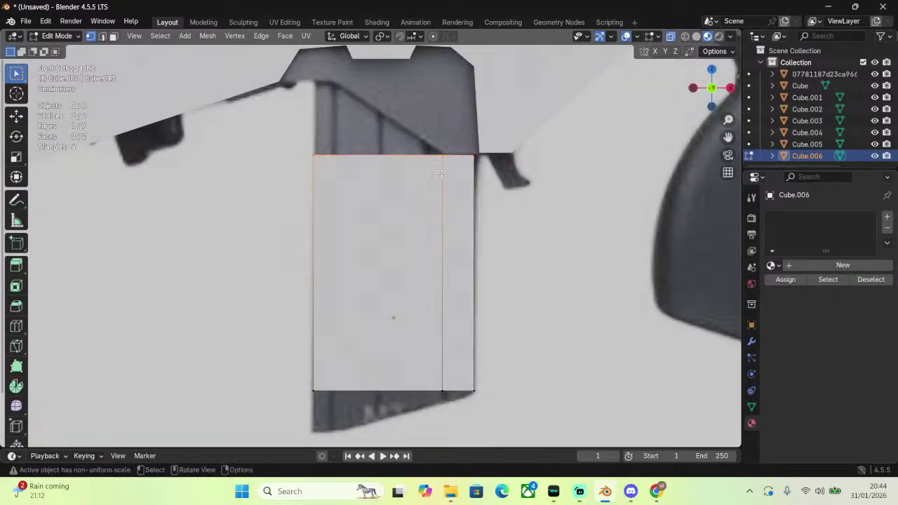
key(e)
key(z)
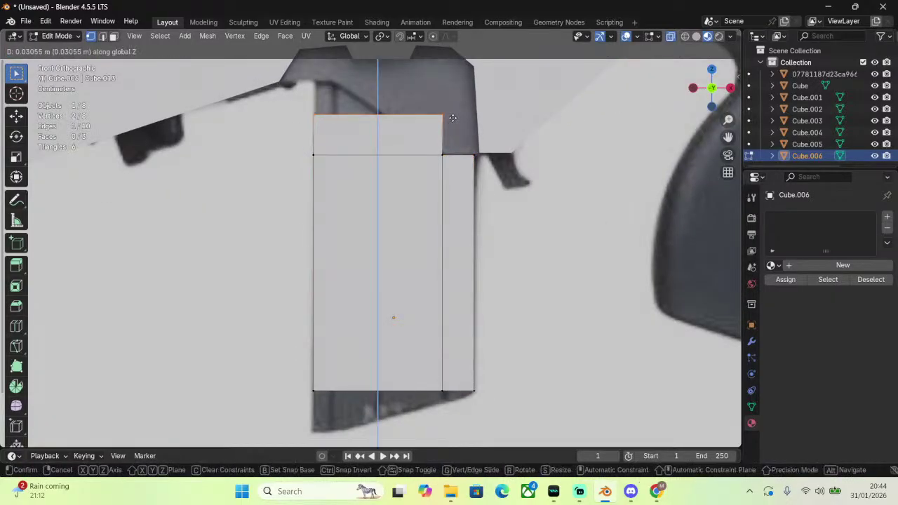
click(454, 90)
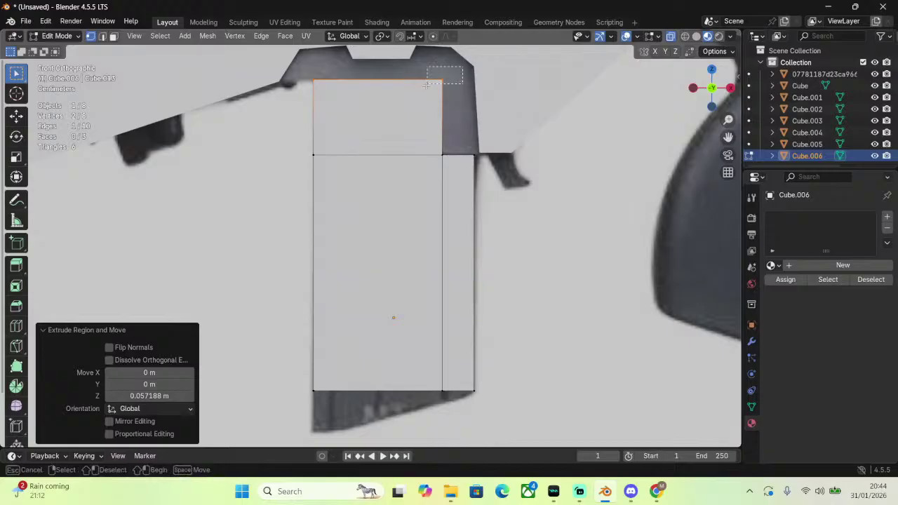
Lower the extruded edge's +X corner vertex about 0.0579 m along Z, and raise it back about 0.0085 m.
click(446, 84)
key(g)
key(z)
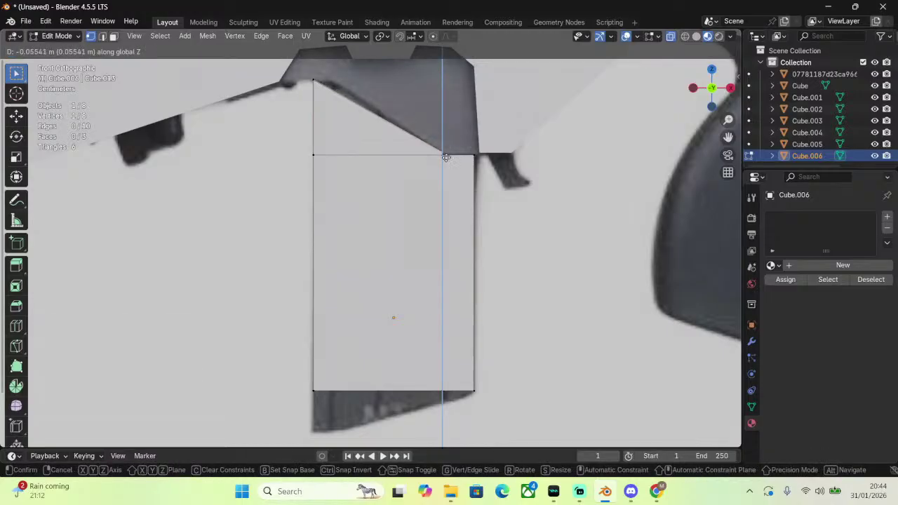
click(446, 160)
key(g)
key(z)
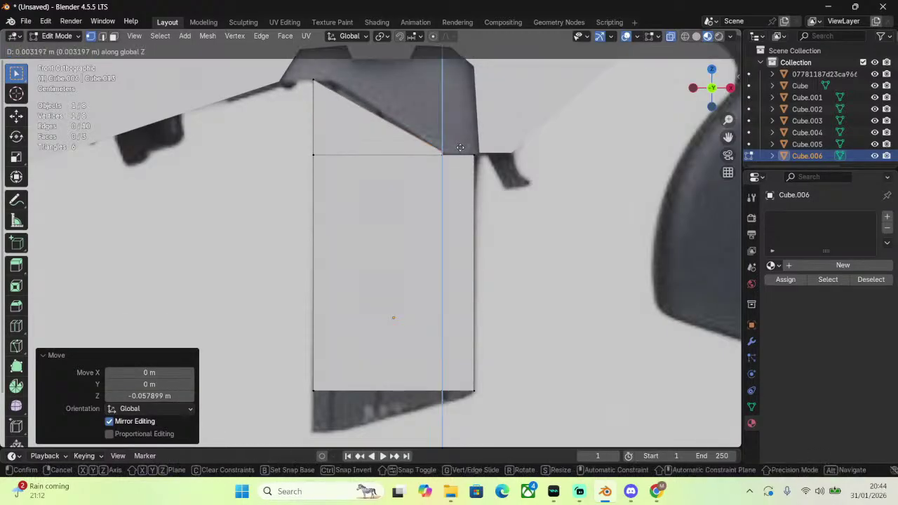
right_click(459, 150)
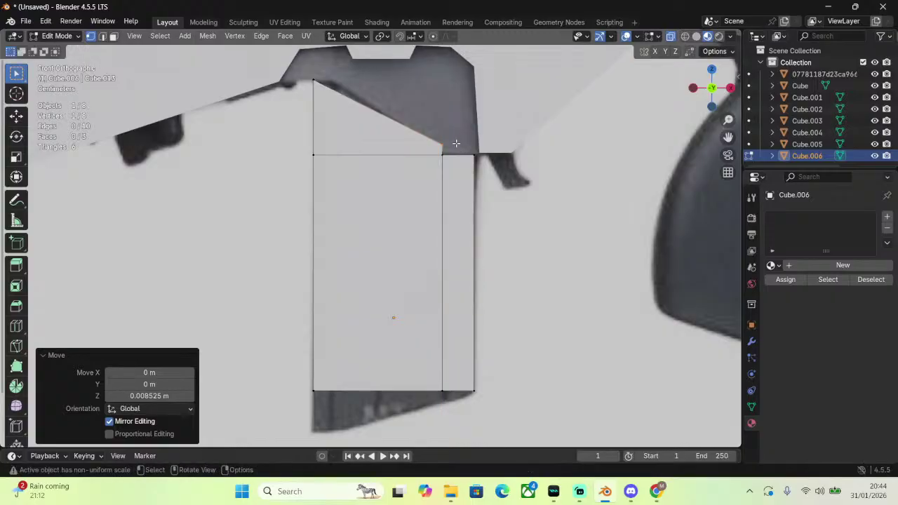
Try merging the extruded corner into the vertex below it at last, and undo back to the panel before the extrusion.
click(443, 153)
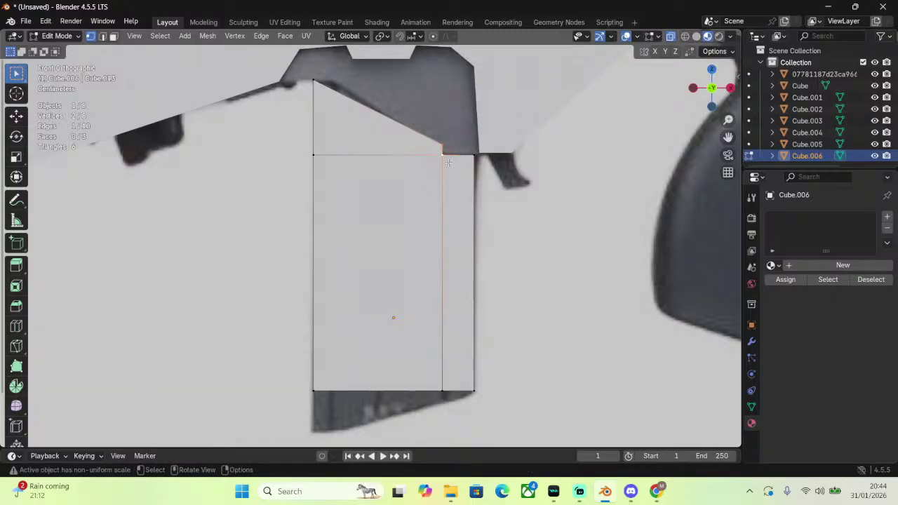
key(m)
click(435, 148)
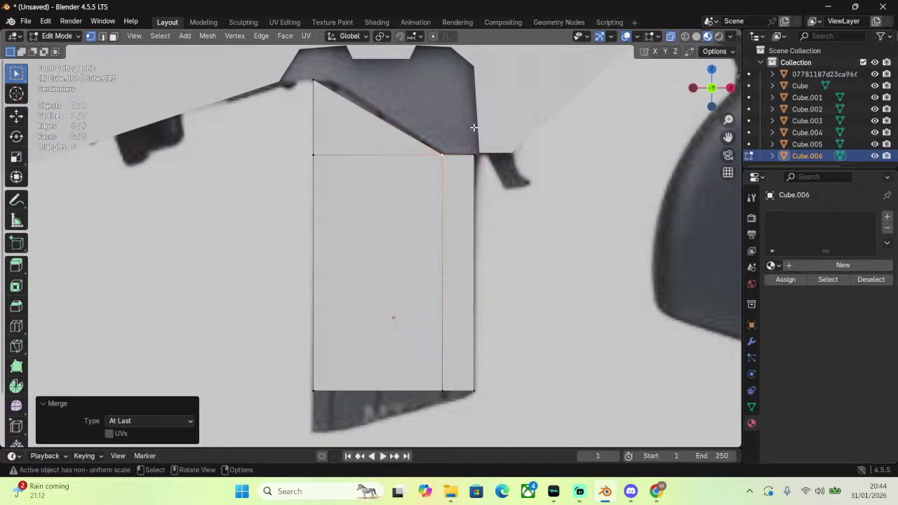
key(ctrl+z)
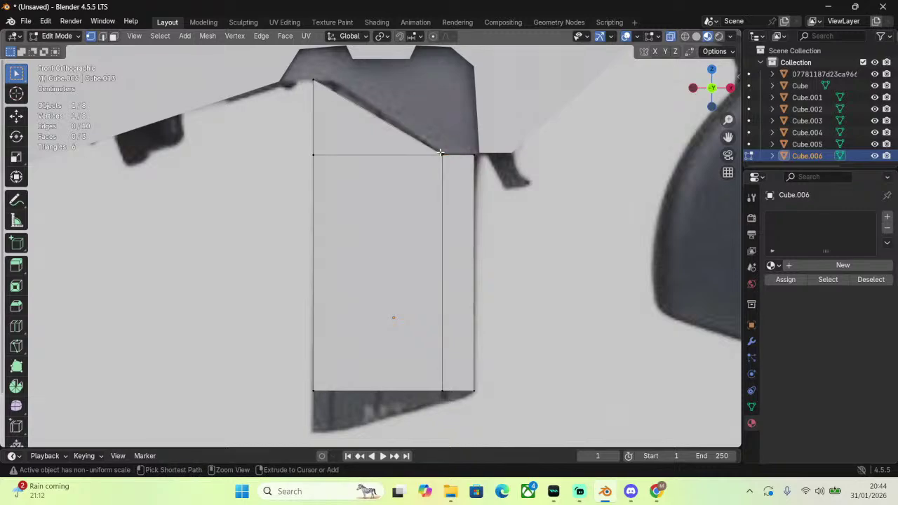
key(ctrl+z)
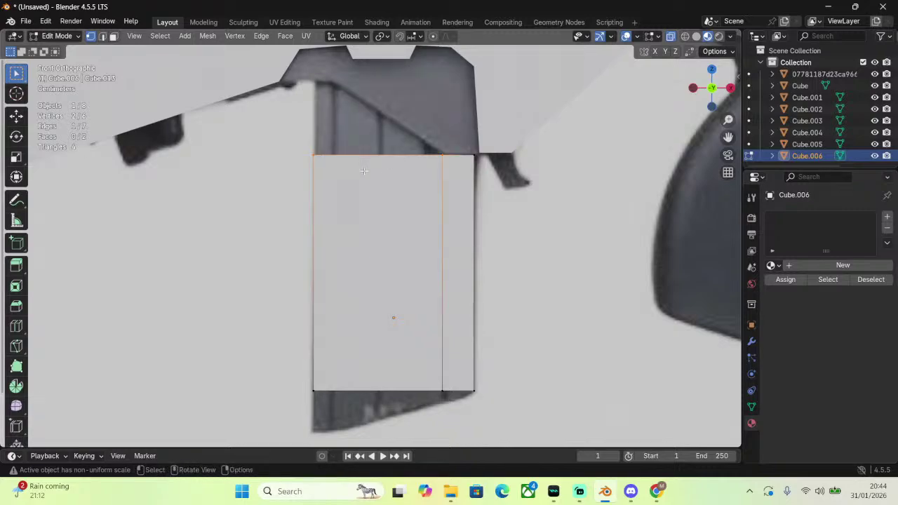
Add one vertical loop cut to the wide part of the panel, slid toward its -X side with a factor of about -0.703.
key(ctrl+r)
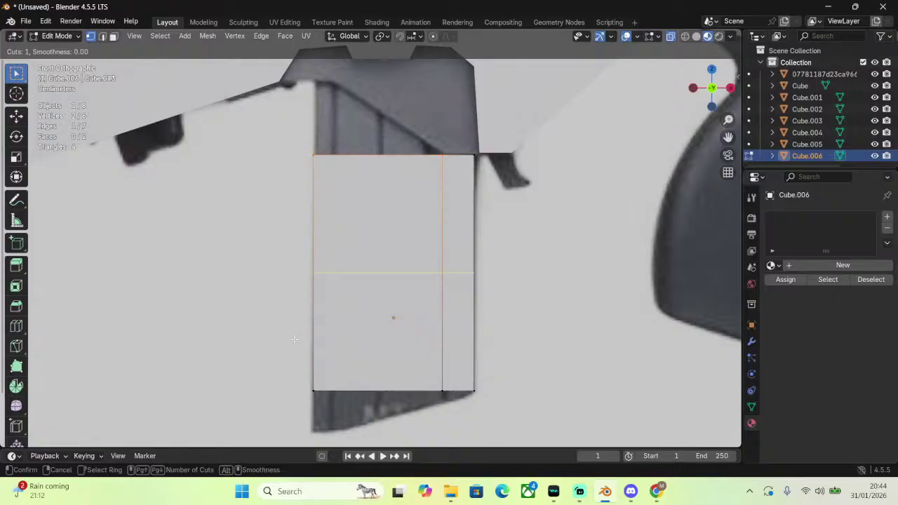
click(348, 383)
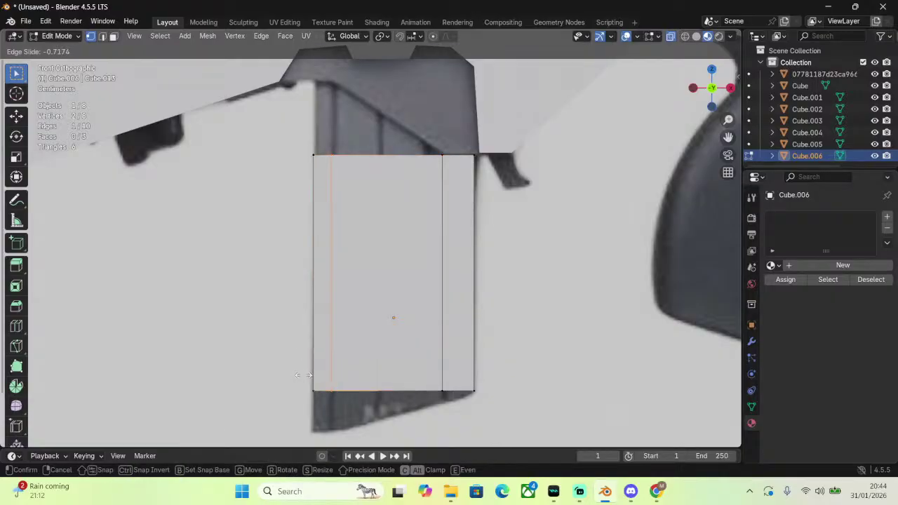
click(306, 375)
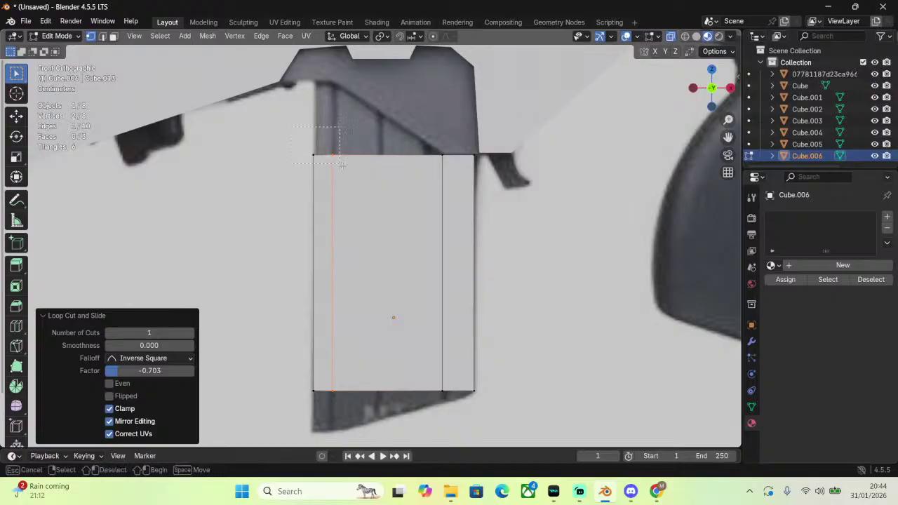
Extrude the upper edge of the narrow -X strip about 0.0558 m upward along Z to the magazine's upper corner.
click(405, 210)
key(e)
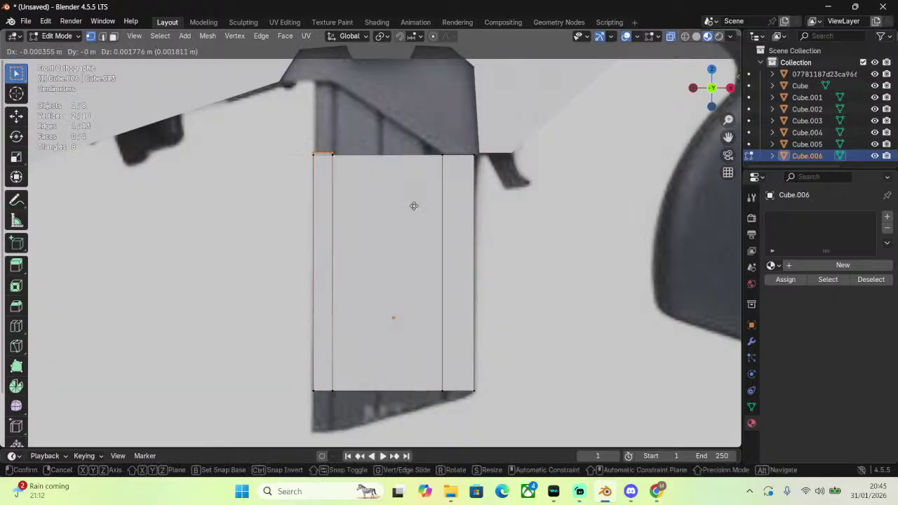
key(z)
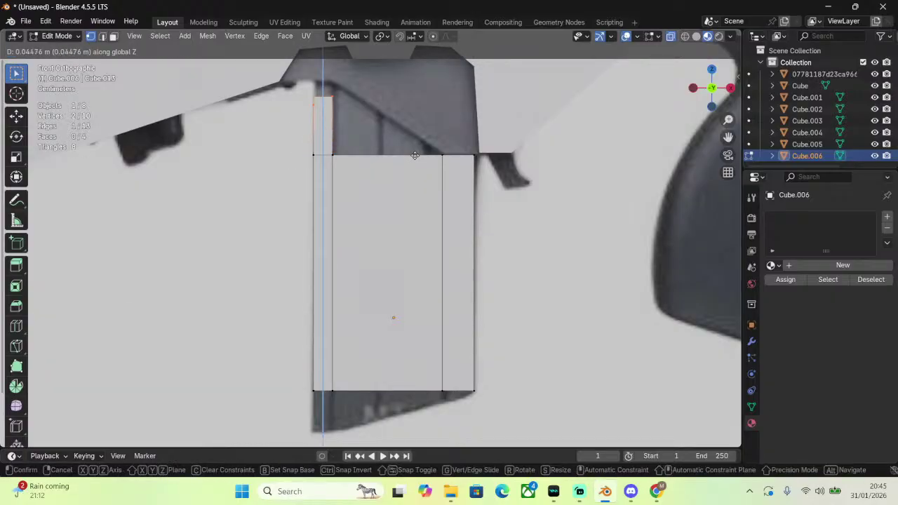
click(417, 145)
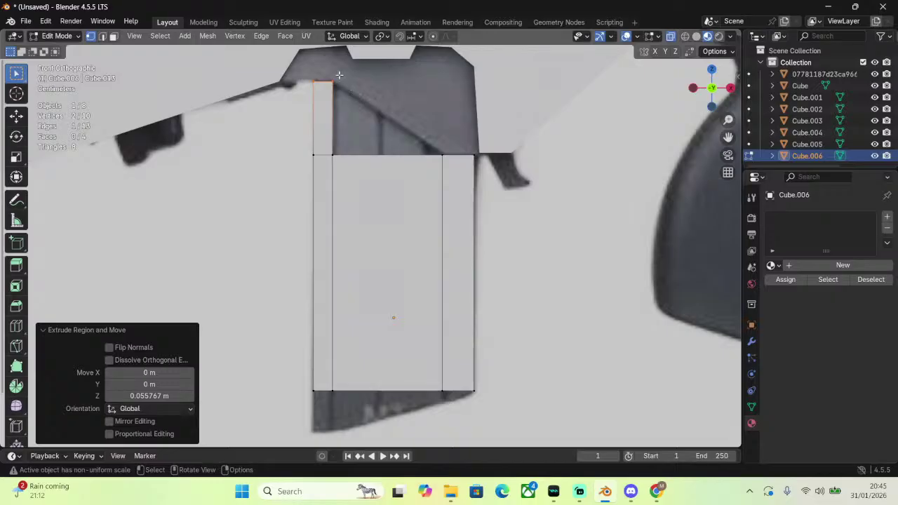
Fill a triangular face between the extruded strip's upper +X vertex and the two ends of the panel's middle upper edge.
click(339, 75)
shift+click(410, 153)
shift+click(443, 153)
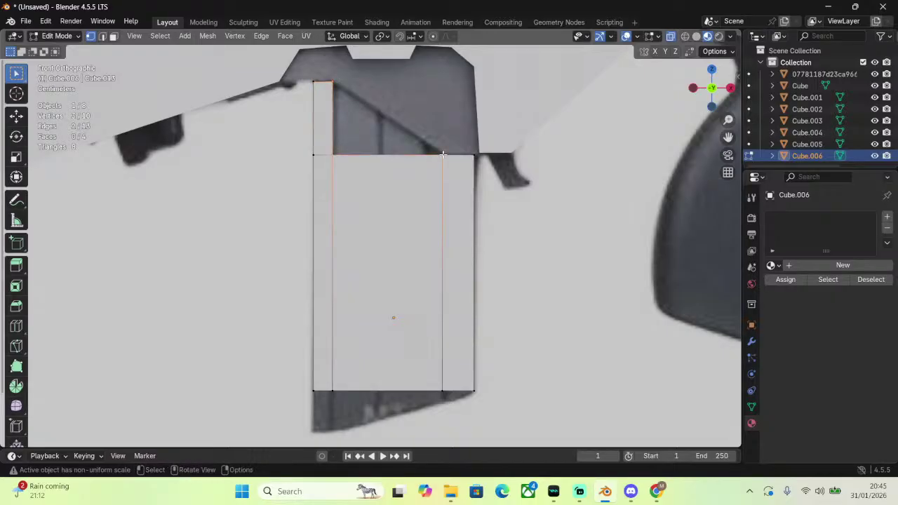
key(f)
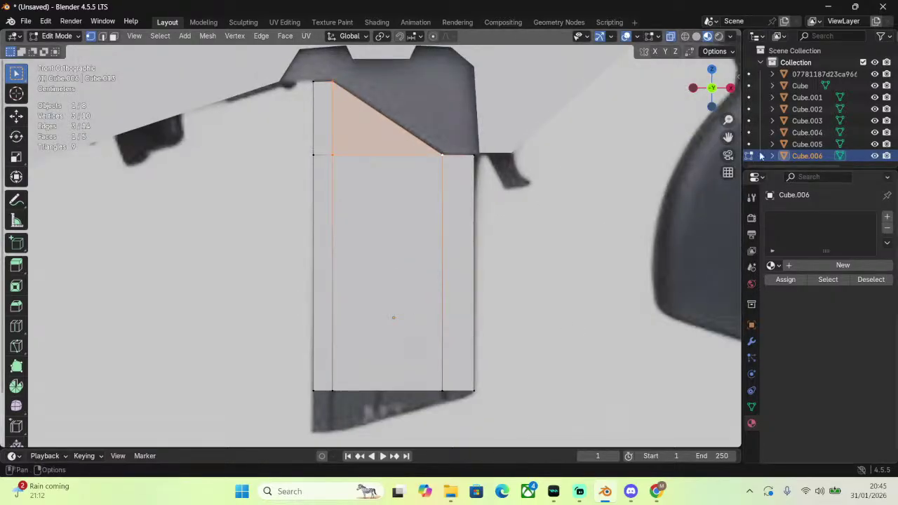
Extrude the lower edge of the narrow -X strip about 0.0313 m downward along Z to the magazine's lowest corner.
shift+scroll(382, 294, down, 4)
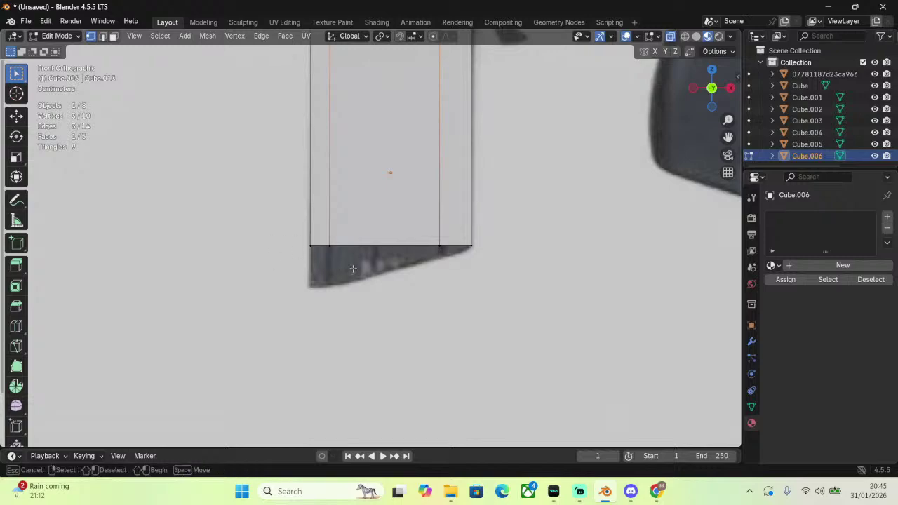
shift+click(354, 231)
scroll(355, 228, up, 2)
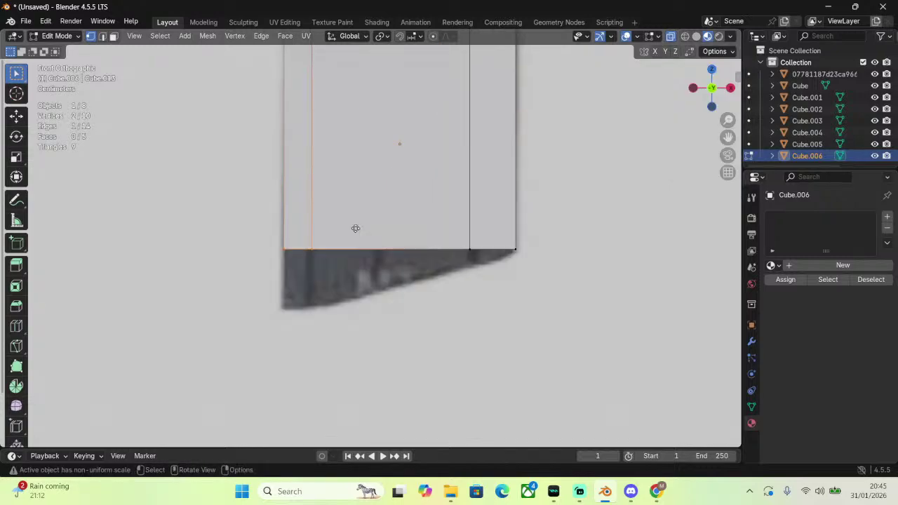
key(e)
key(z)
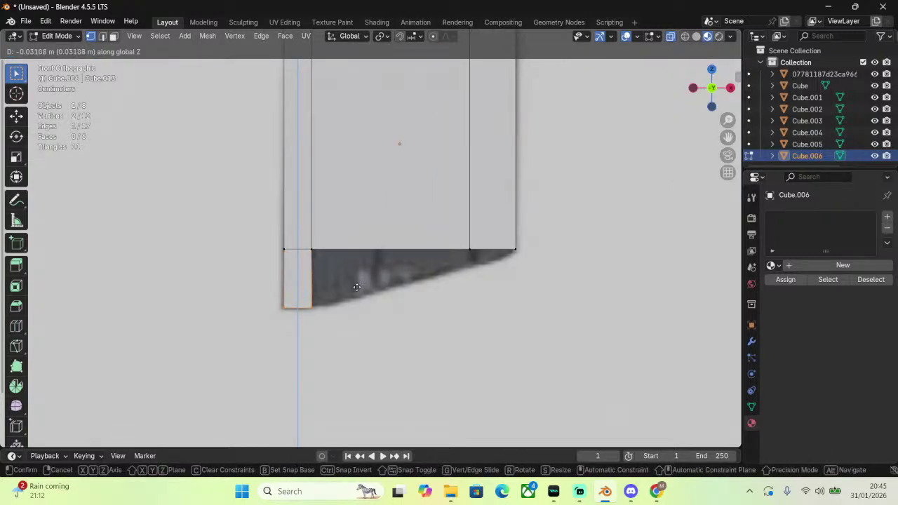
click(355, 289)
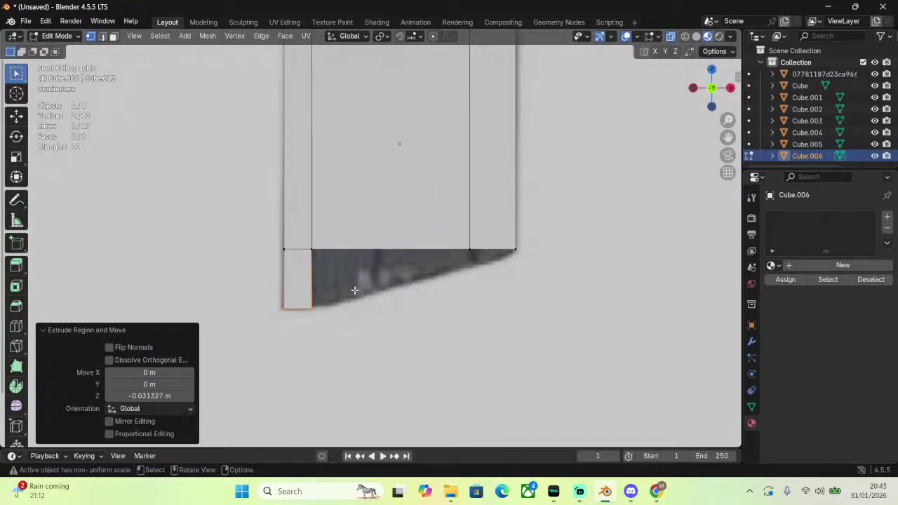
Try to lower the bottom vertex of the +X loop cut along Z toward the slanted base, and undo the move.
click(469, 249)
scroll(468, 245, down, 5)
scroll(469, 244, up, 5)
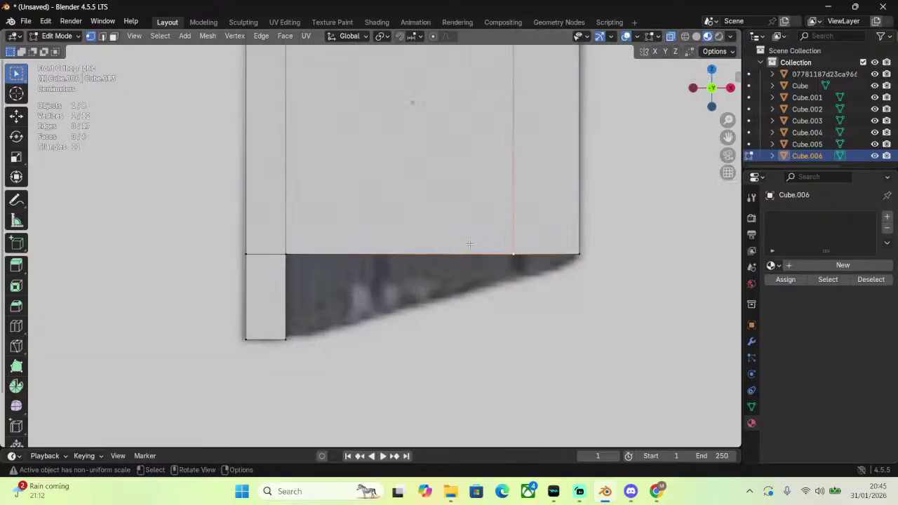
key(g)
key(z)
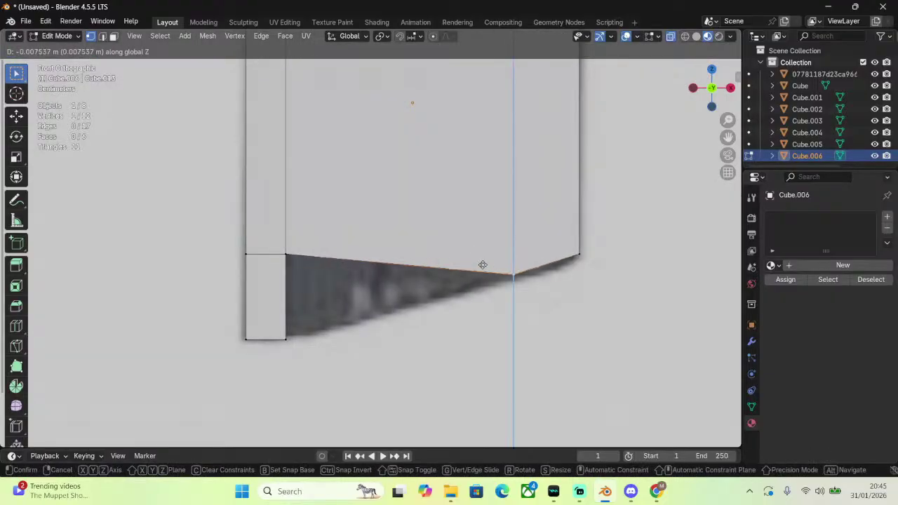
click(483, 262)
key(ctrl+z)
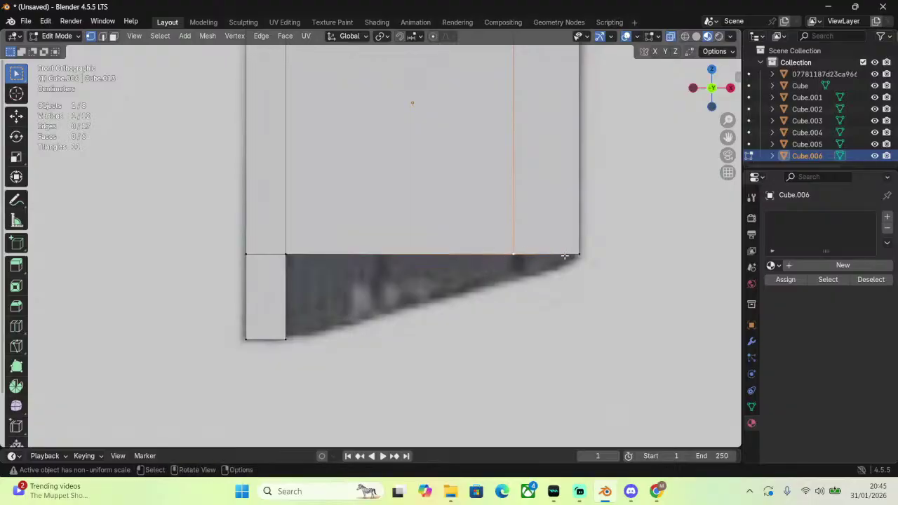
Merge the +X loop cut's bottom vertex into the panel's lower +X corner vertex using At Last.
key(ctrl+z)
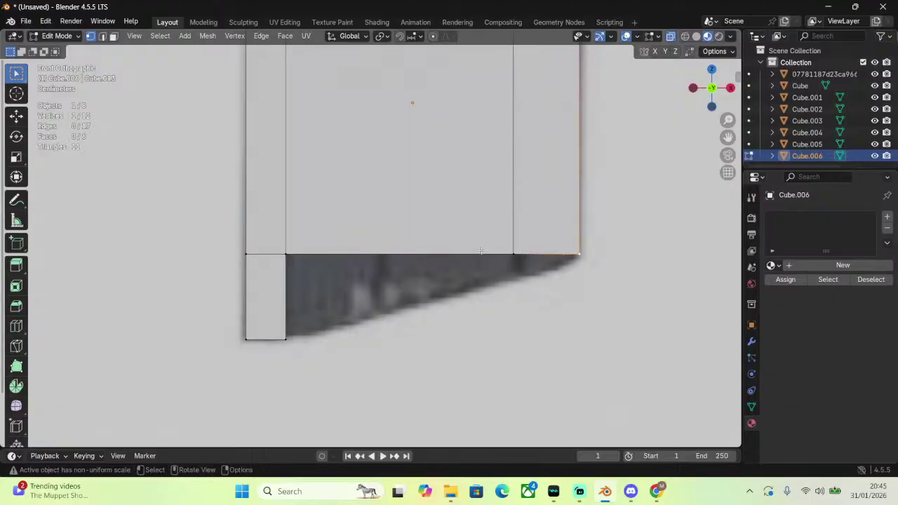
click(520, 251)
scroll(520, 252, down, 5)
scroll(519, 251, up, 5)
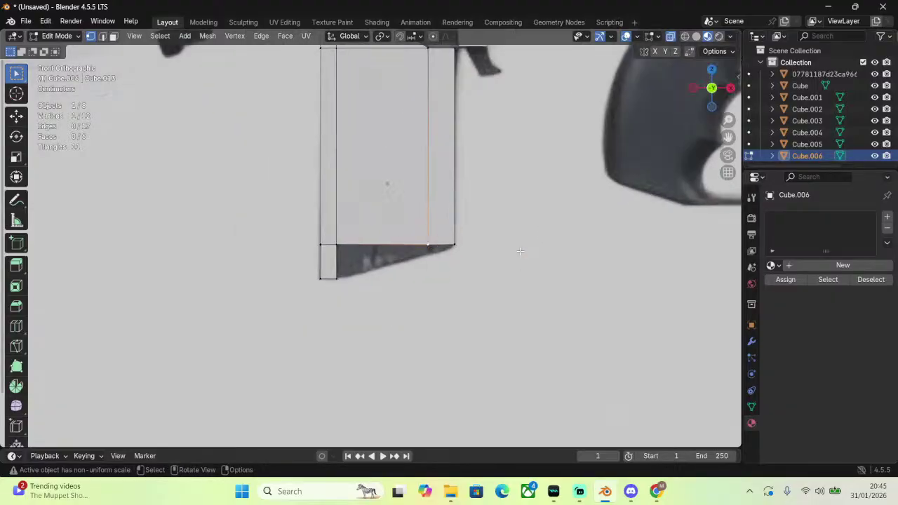
shift+click(541, 249)
key(m)
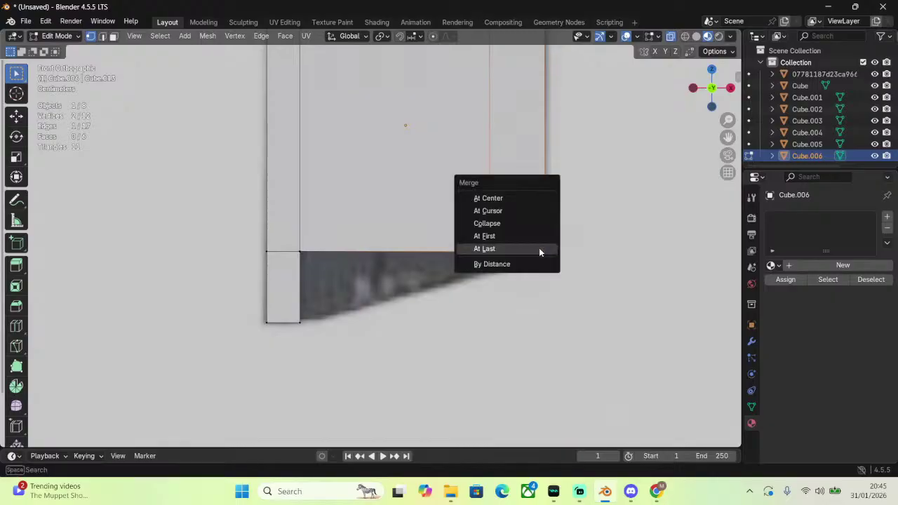
click(538, 248)
Fill a triangular face between the panel's lower +X corner and the two ends of the lower strip extension's +X edge.
shift+click(296, 320)
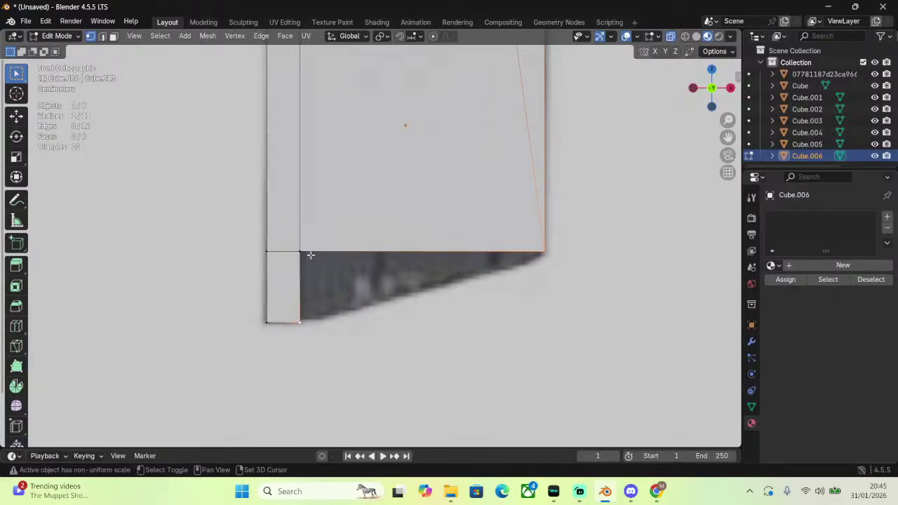
shift+click(306, 254)
key(f)
scroll(443, 283, down, 8)
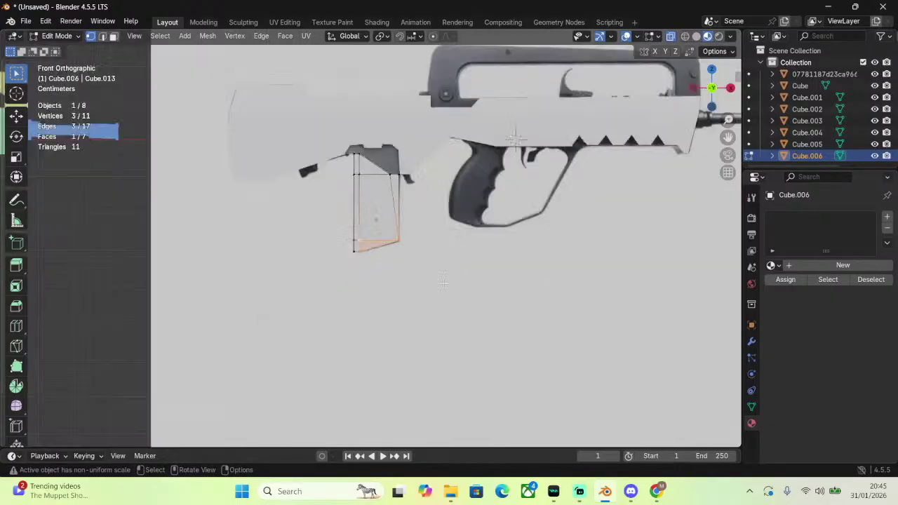
scroll(551, 171, up, 5)
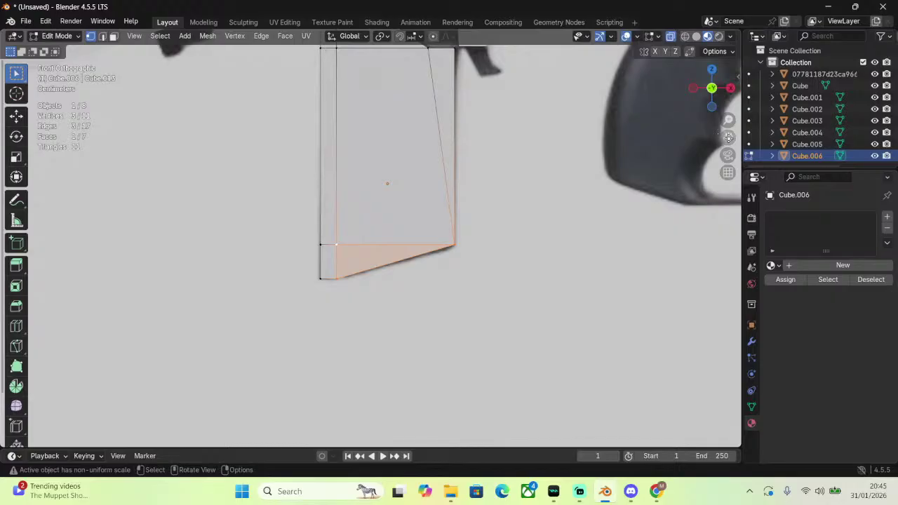
Examine the magazine panel against the reference's upper outline from the front and at an angle.
drag(728, 137, 720, 341)
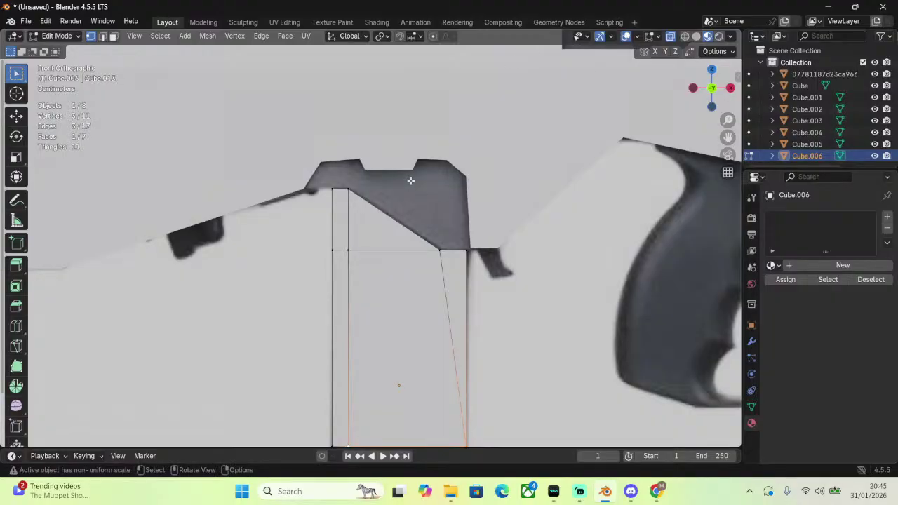
scroll(411, 181, down, 10)
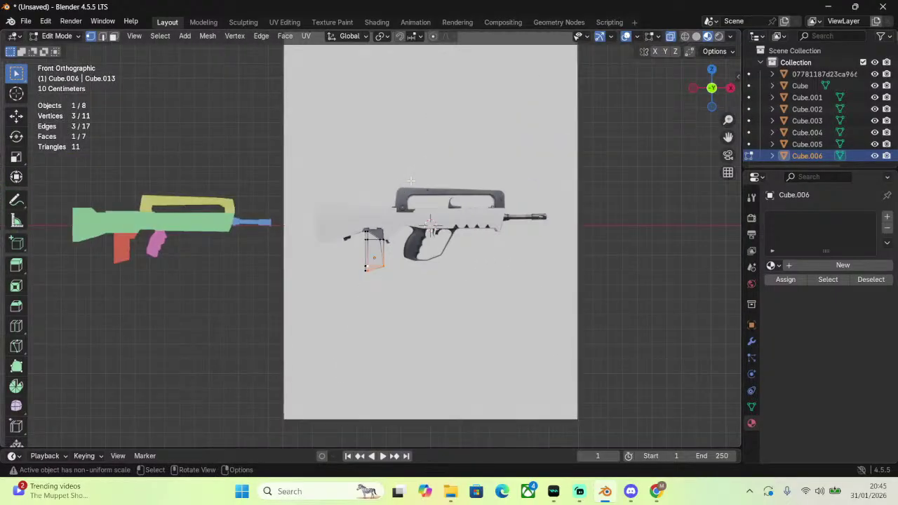
scroll(410, 180, up, 10)
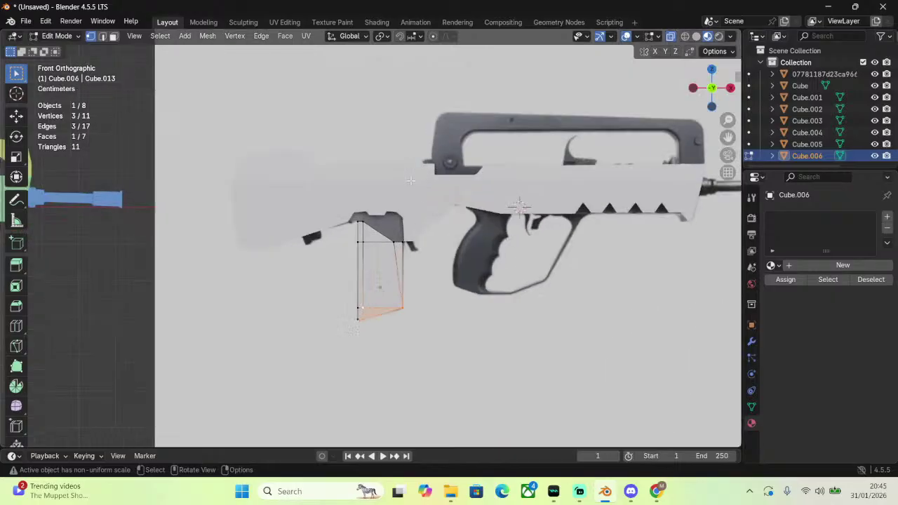
scroll(410, 180, up, 5)
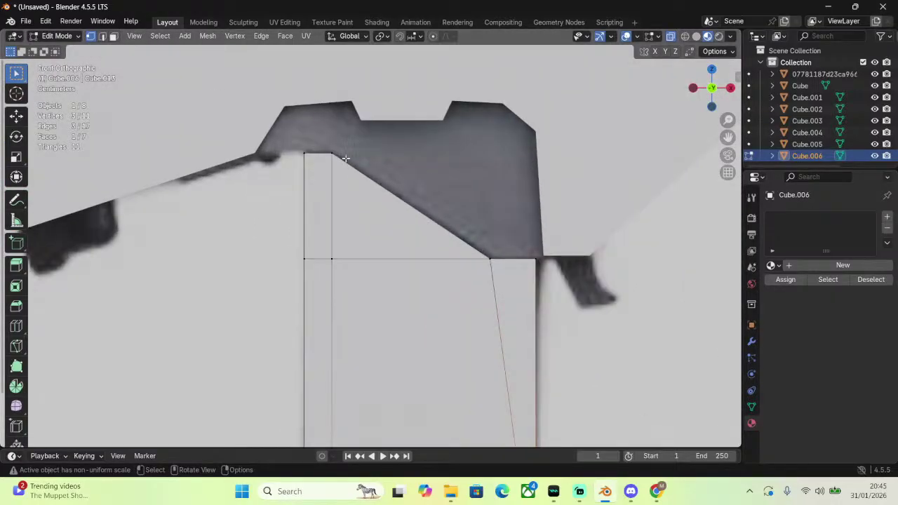
scroll(345, 158, down, 6)
click(498, 265)
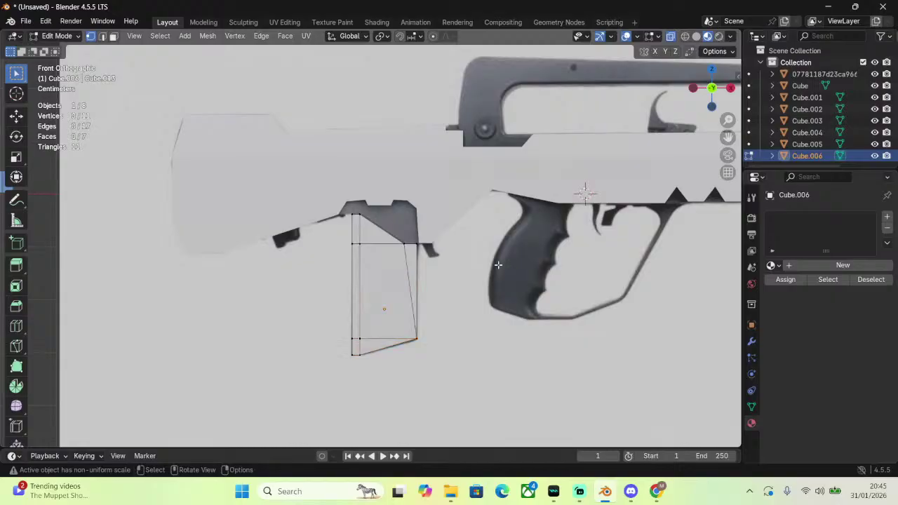
middle_drag(498, 265, 408, 268)
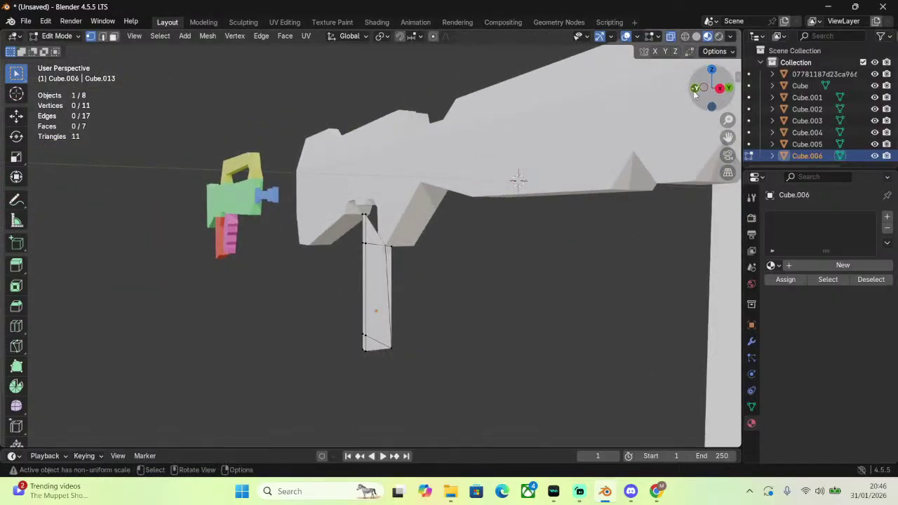
click(694, 88)
Extrude the strip's upper -X vertex about 0.0264 m toward -X along X to the dark magazine housing's outer corner.
scroll(395, 165, up, 6)
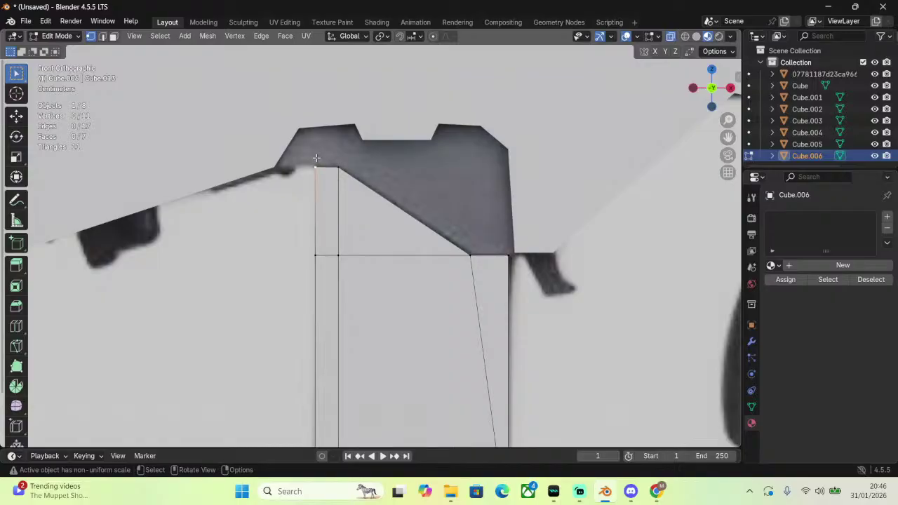
scroll(316, 158, up, 3)
key(e)
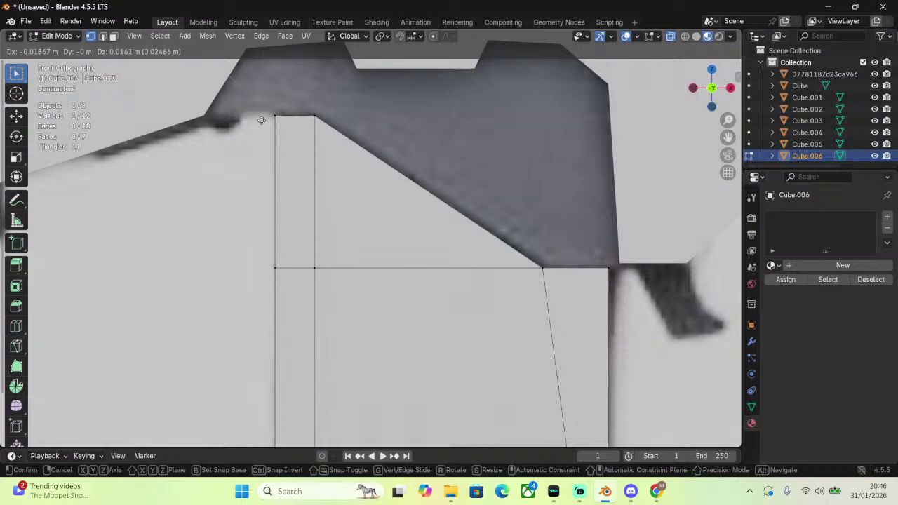
key(x)
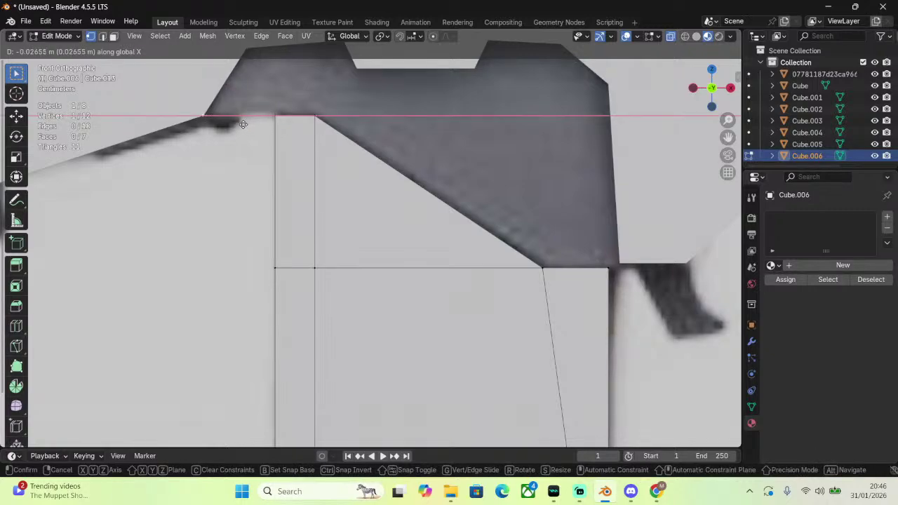
click(243, 124)
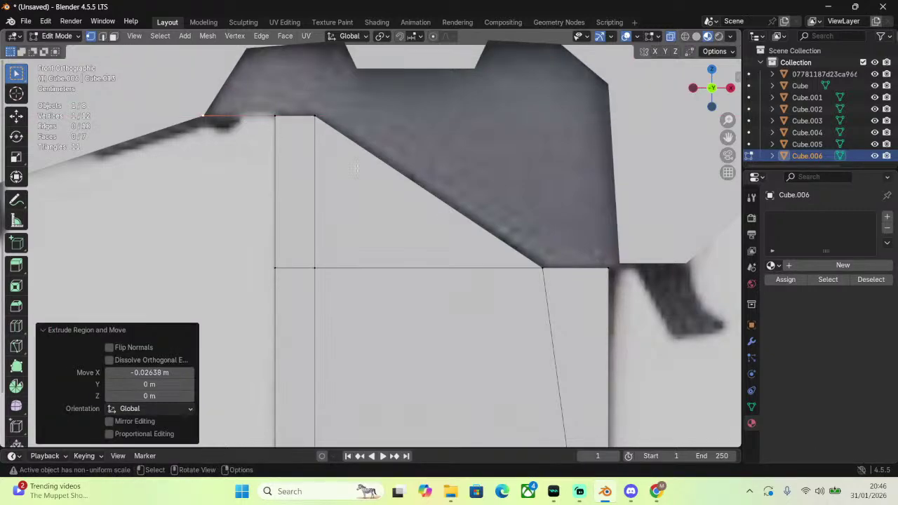
Extrude the panel's upper +X corner vertex about 0.0043 m outward along X to the housing's lower +X corner.
key(e)
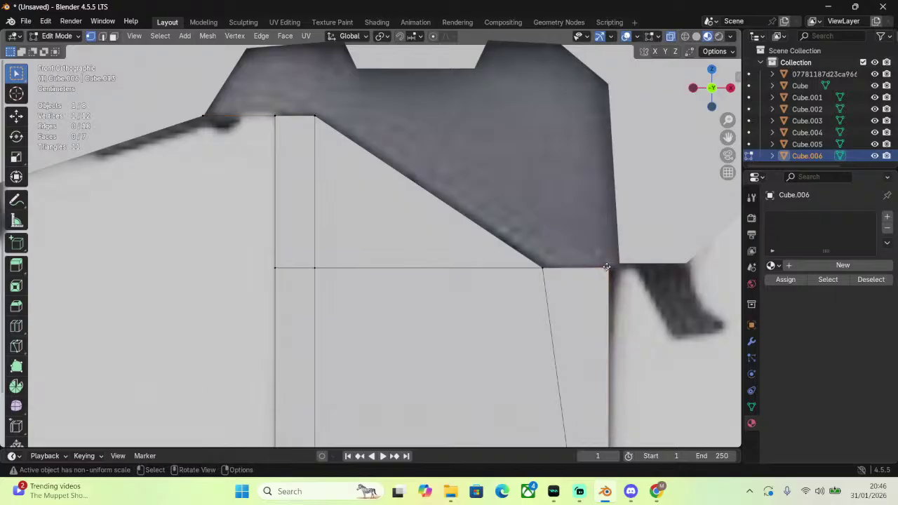
key(x)
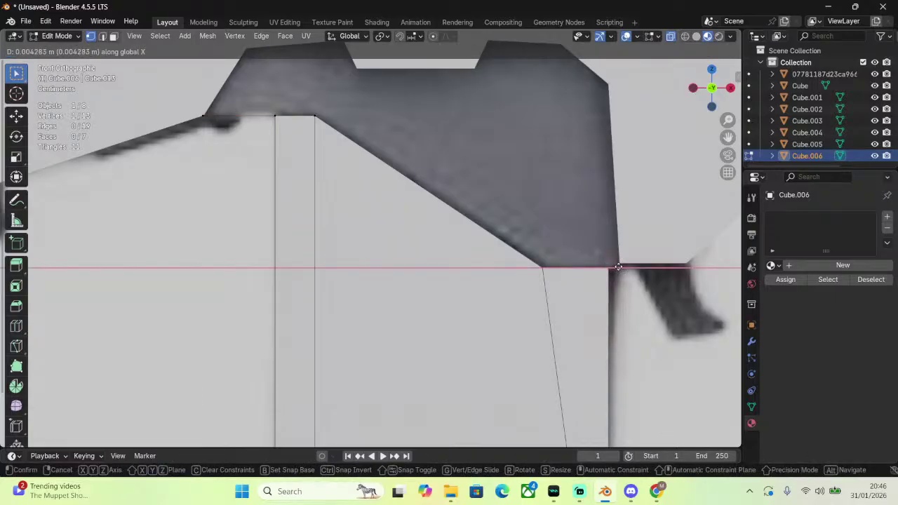
click(619, 267)
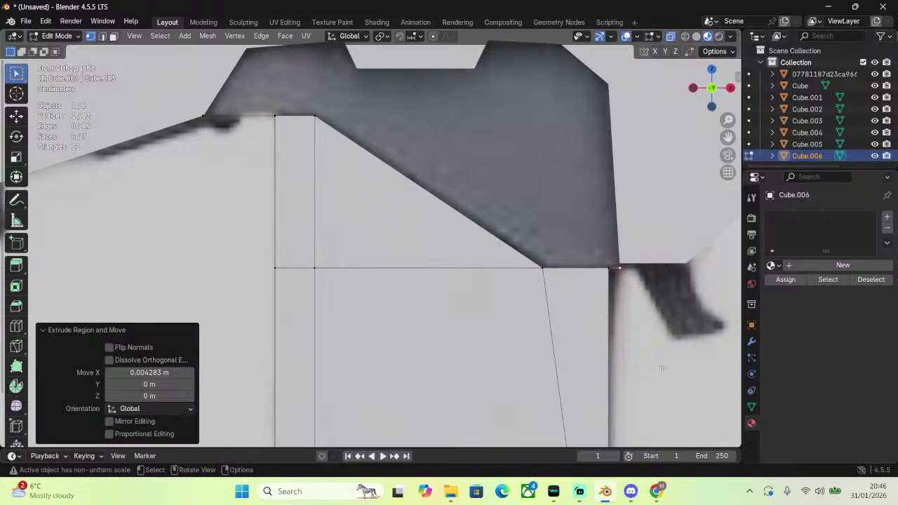
key(e)
key(x)
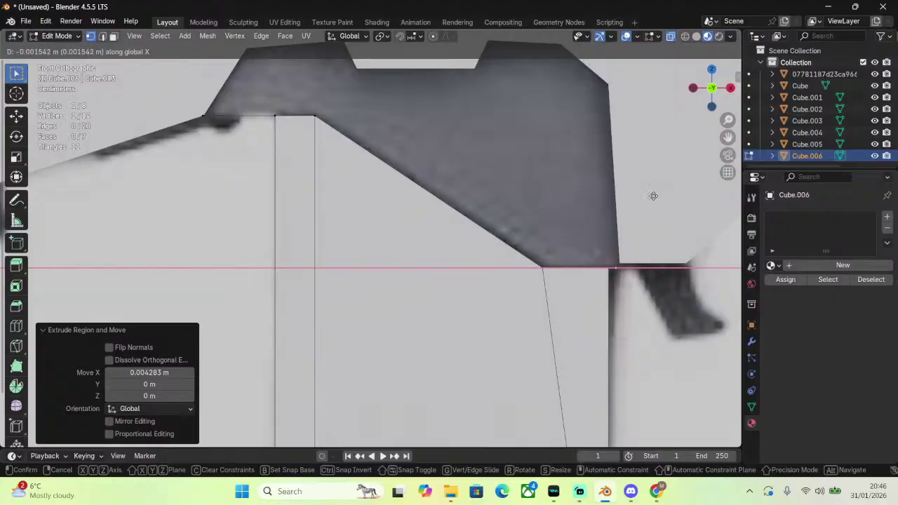
click(645, 160)
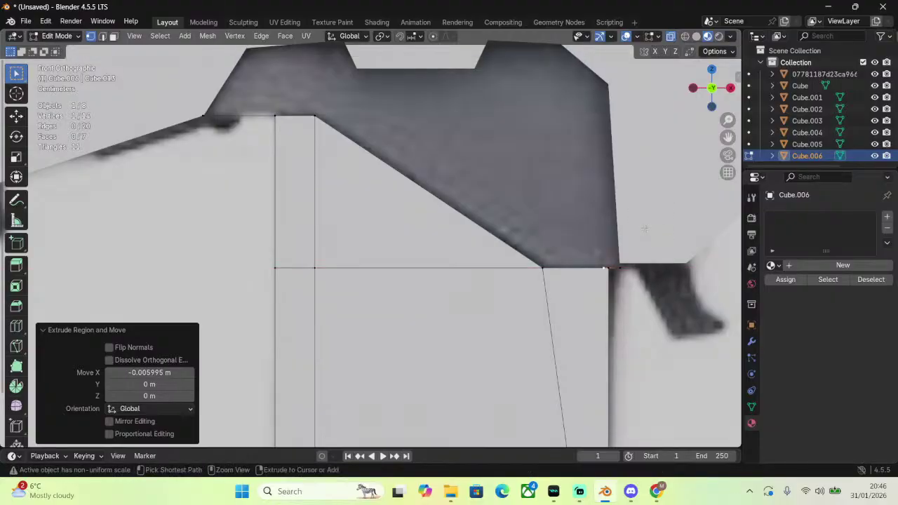
Extrude the housing's lower +X vertex about 0.0709 m upward along Z and raise the new vertex another 0.0216 m.
key(g)
key(z)
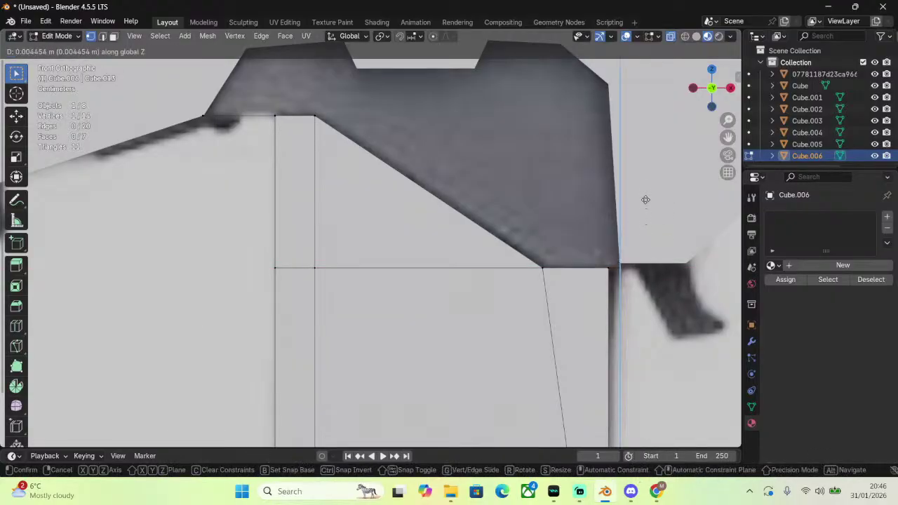
click(644, 53)
scroll(623, 152, down, 3)
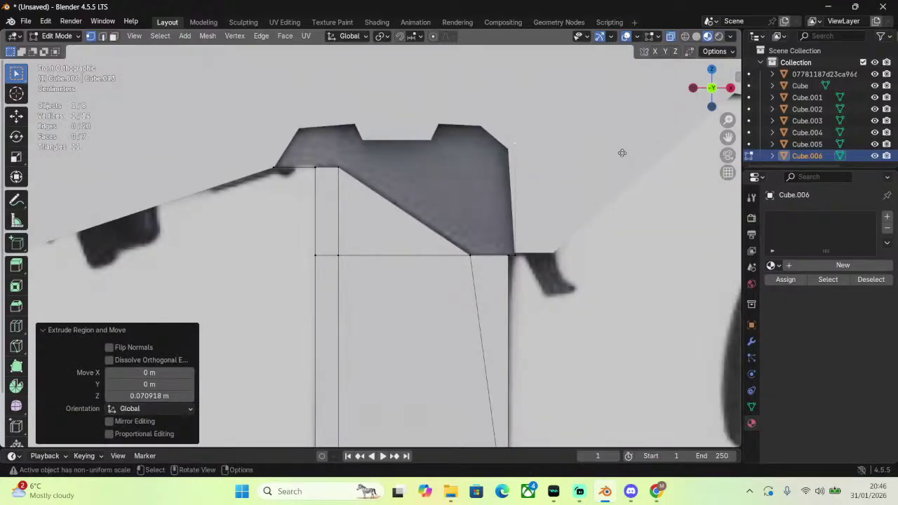
key(g)
key(z)
click(609, 120)
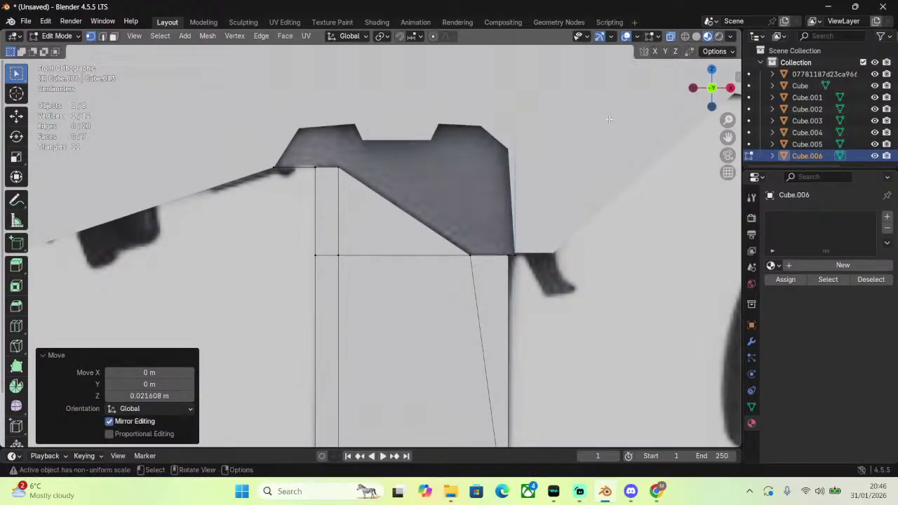
Extrude the housing's outer -X vertex upward along Z to the height of the raised +X vertex.
click(266, 165)
key(g)
key(z)
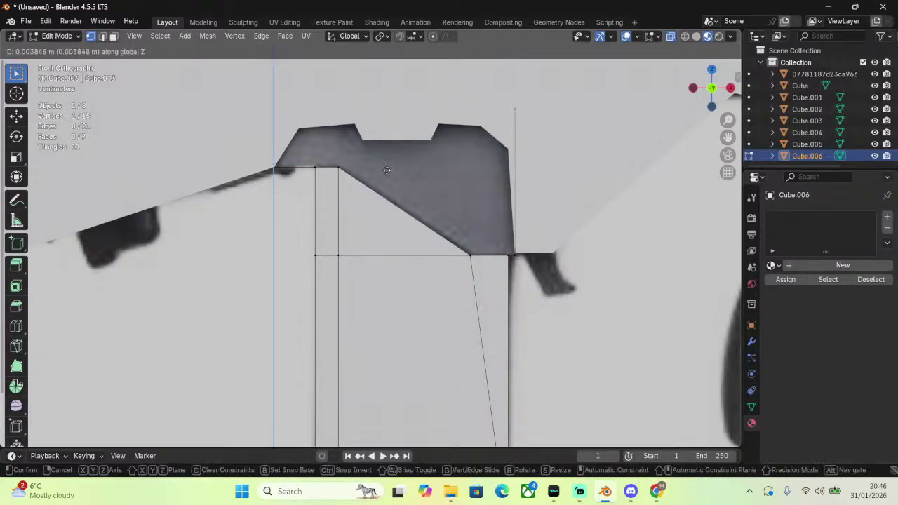
click(393, 149)
Join the two raised vertices with an edge and fill a triangle between the -X side edge and the strip's upper -X corner.
drag(235, 77, 575, 117)
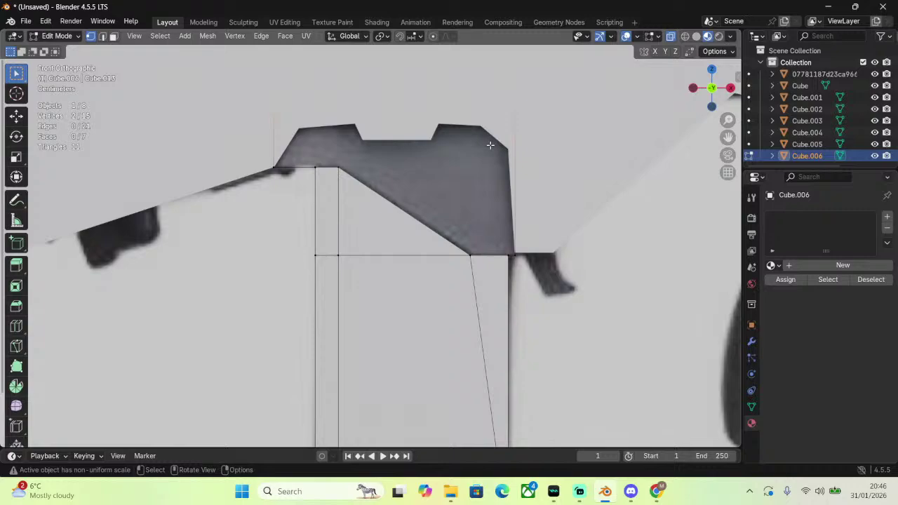
shift+click(320, 175)
key(f)
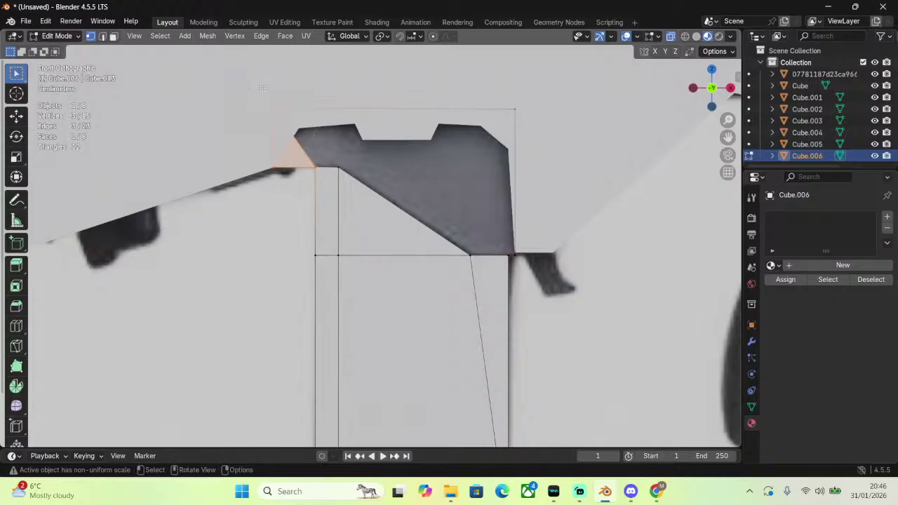
Try to delete the triangular face at the -X end of the housing outline.
drag(260, 89, 315, 133)
key(ctrl+z)
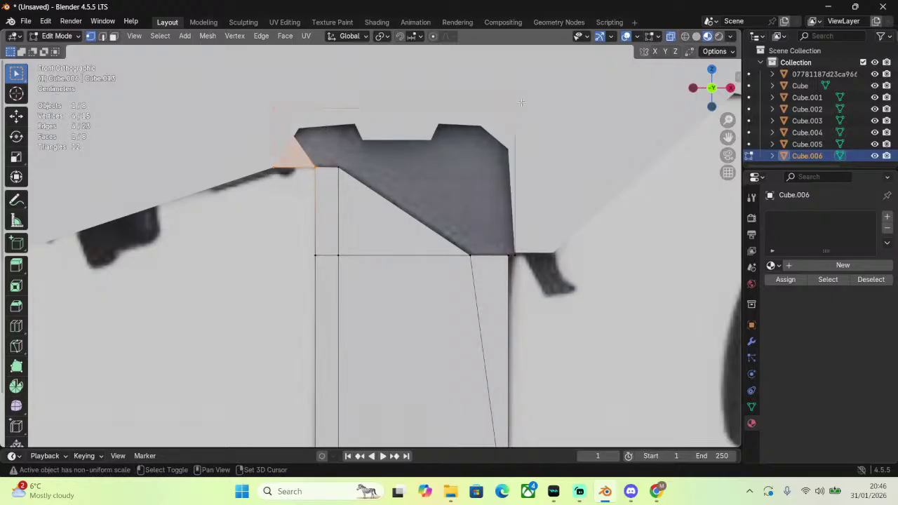
click(313, 158)
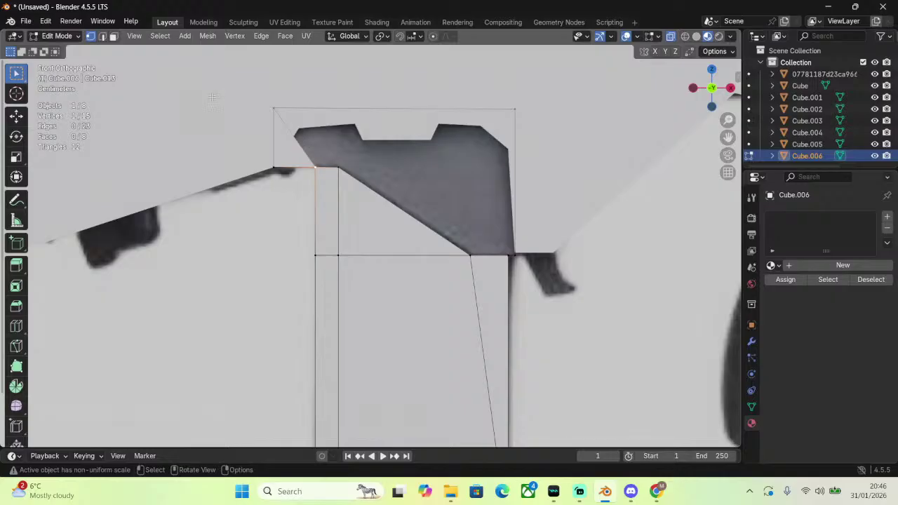
click(113, 36)
right_click(270, 299)
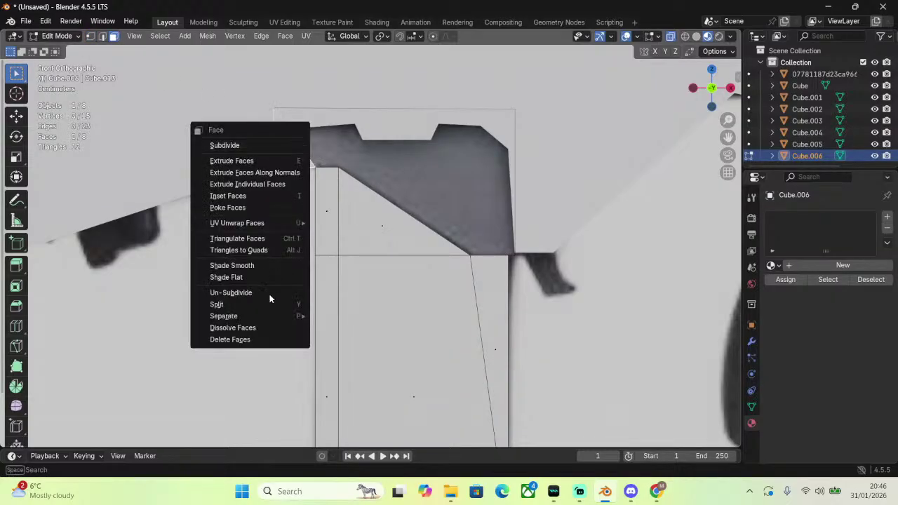
click(247, 341)
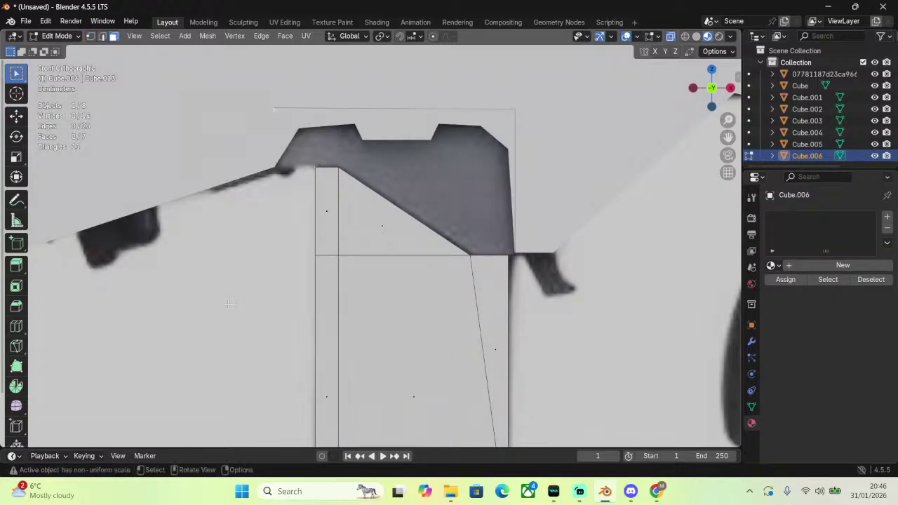
Undo the face deletion and the triangular fill, keeping the edge that joins the two raised vertices.
click(90, 36)
scroll(328, 93, up, 3)
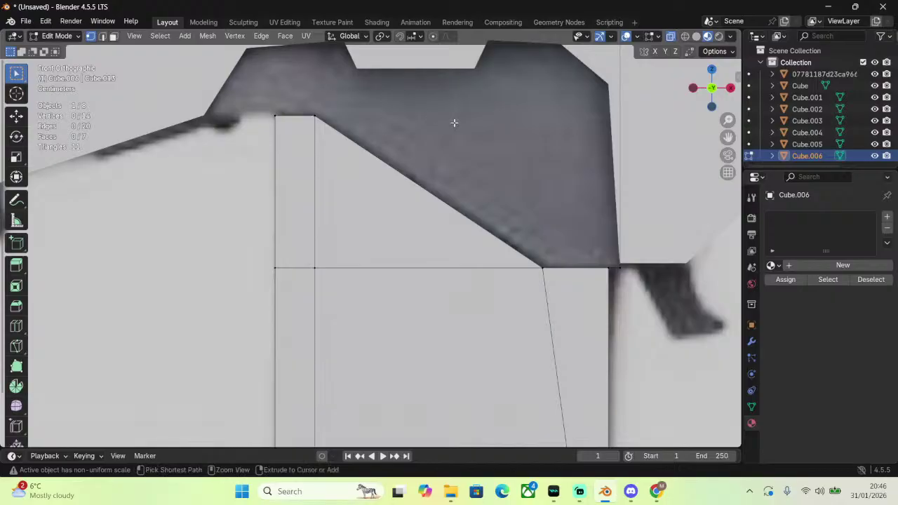
key(ctrl+z)
key(ctrl+z)
key(ctrl+z)
key(ctrl+z)
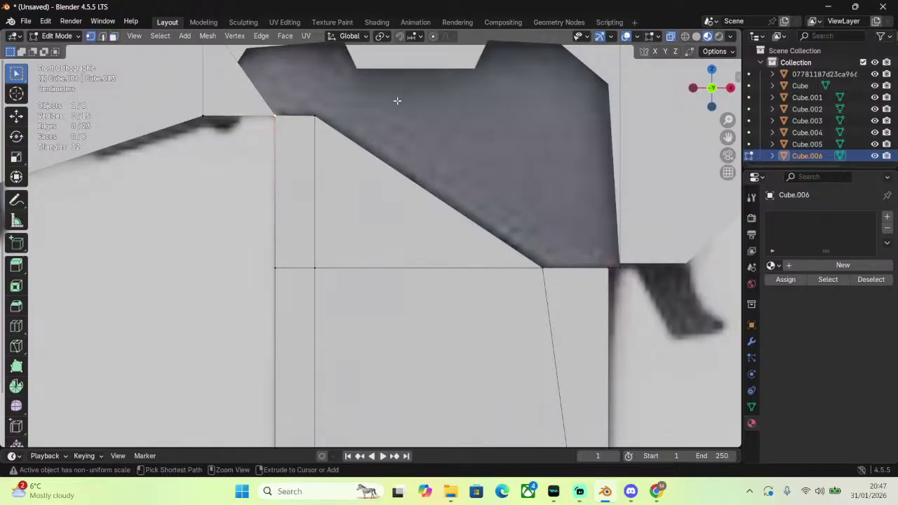
key(ctrl+shift+z)
key(ctrl+z)
key(ctrl+shift+z)
Try to extrude the magazine panel's upper +X corner vertex upward along Z to the height of the housing outline.
drag(728, 137, 670, 134)
click(255, 236)
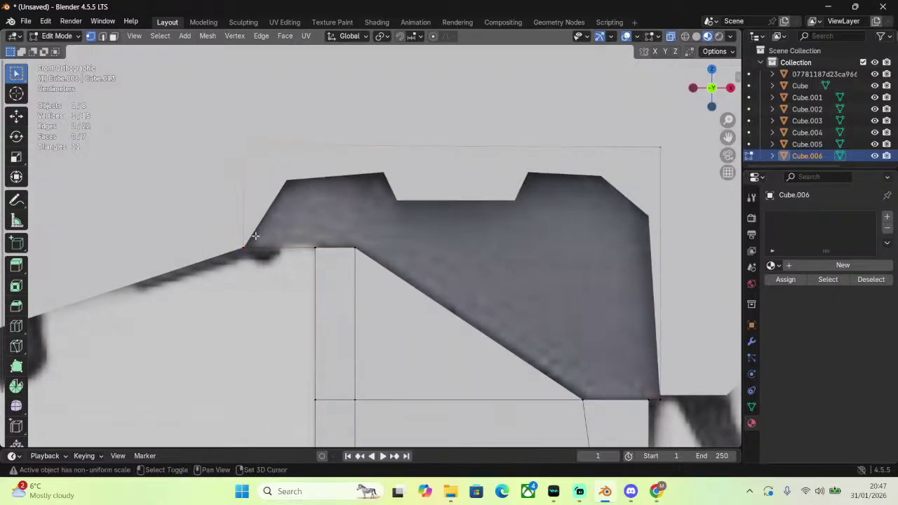
shift+click(315, 250)
click(315, 246)
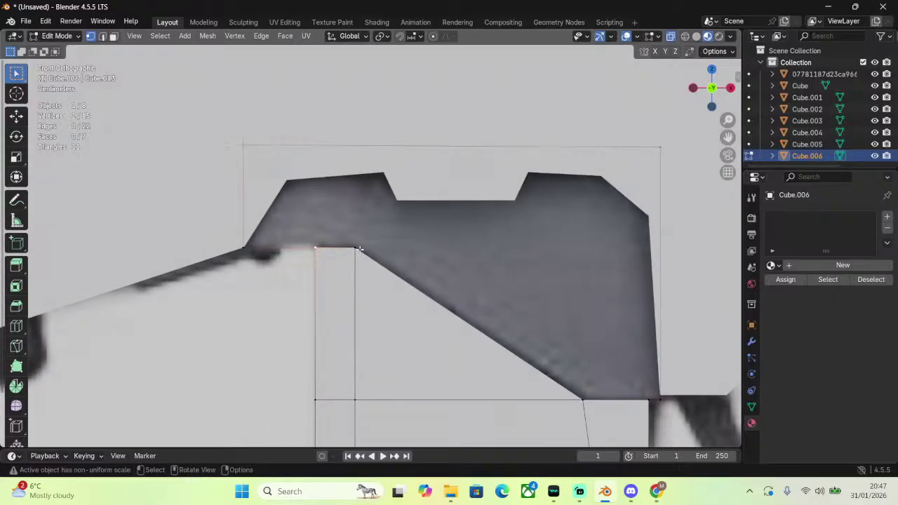
scroll(367, 247, down, 3)
scroll(379, 262, up, 2)
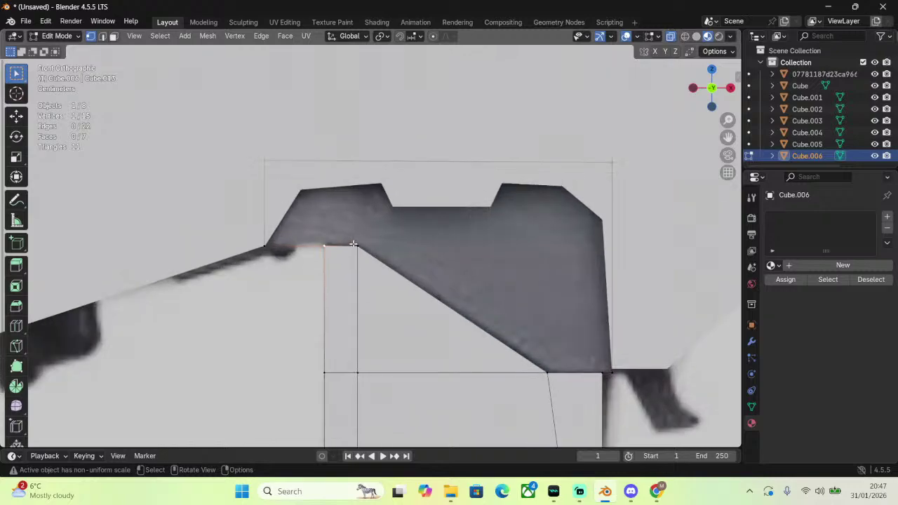
click(600, 368)
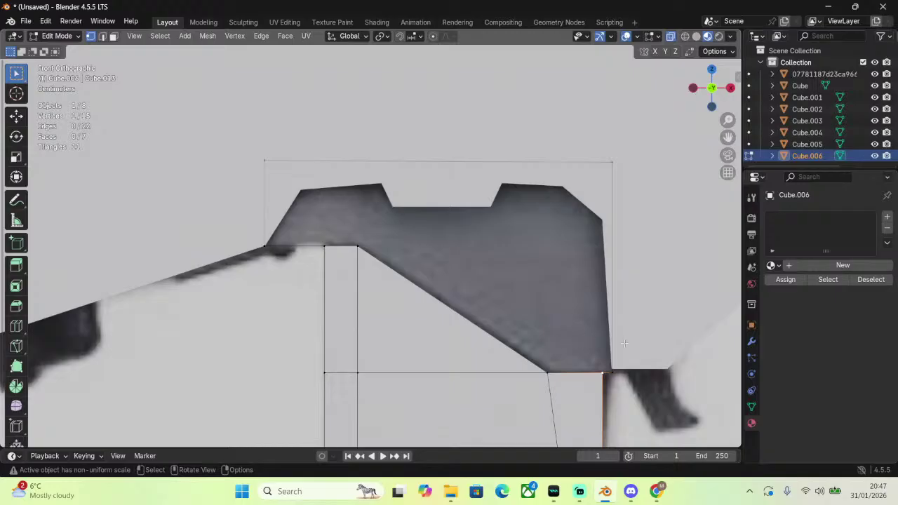
key(g)
key(z)
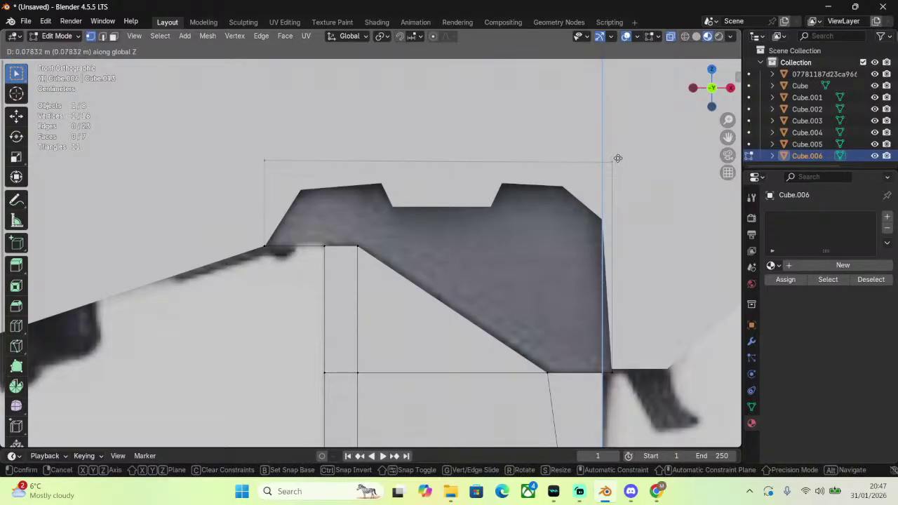
click(616, 145)
key(ctrl+z)
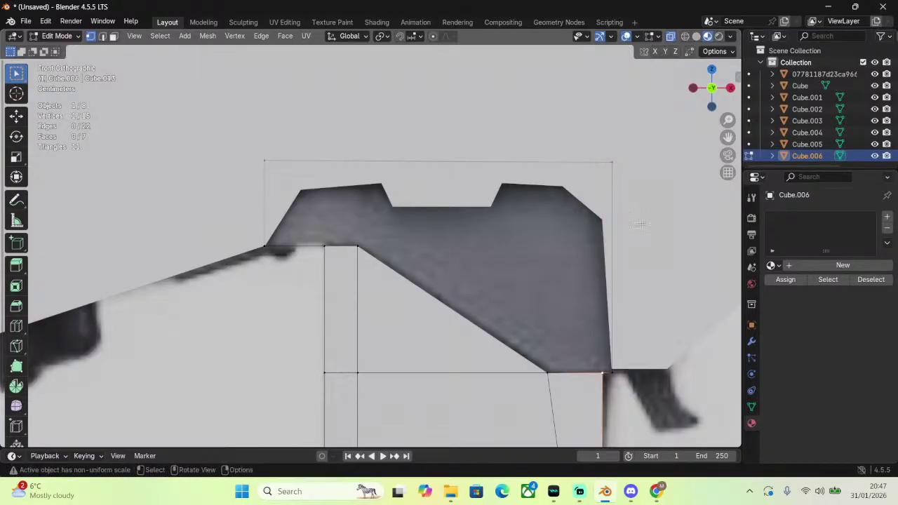
key(e)
key(z)
click(651, 184)
Undo the vertex extrusion and the housing outline back to before the outer +X vertex was added.
key(ctrl+z)
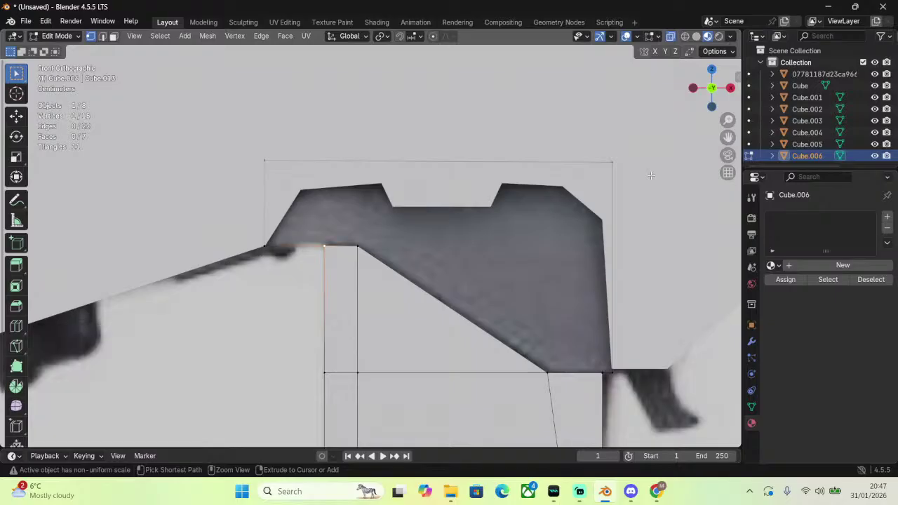
key(ctrl+z)
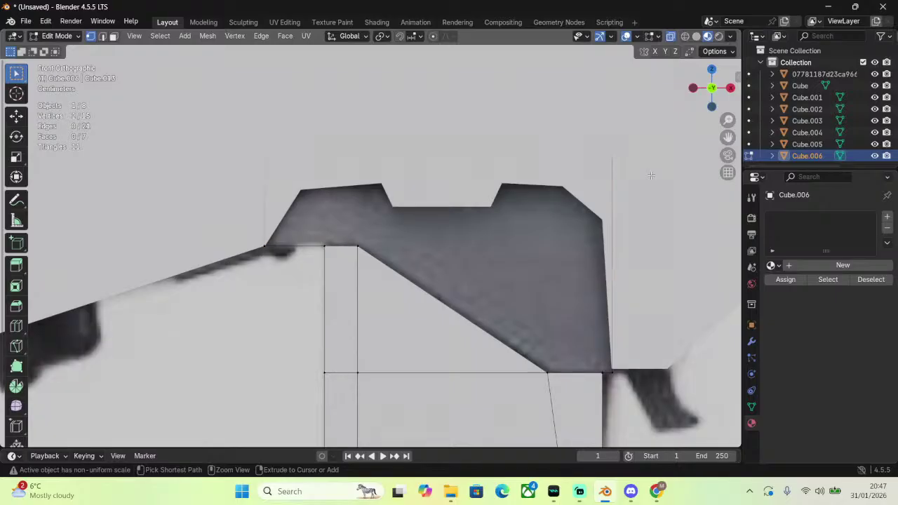
key(ctrl+z)
key(ctrl+z)
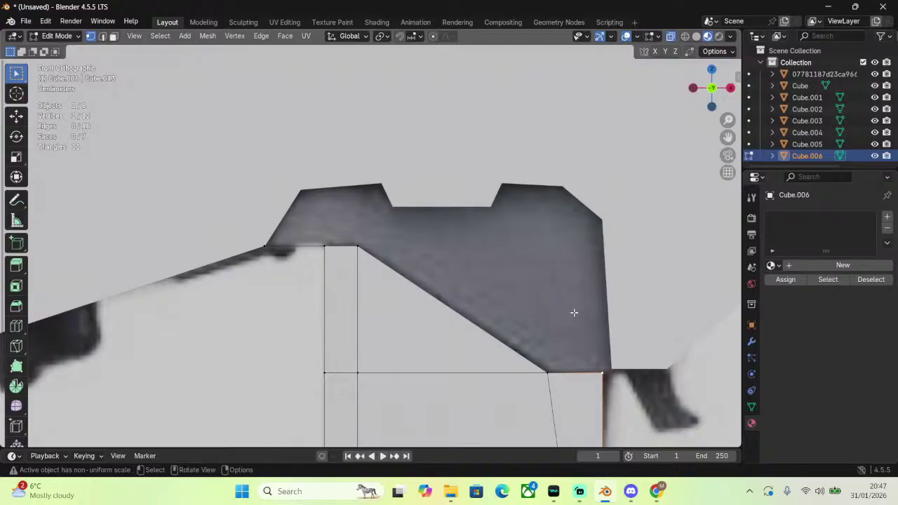
Extrude the panel's upper +X corner vertex about 0.004 m along X to the housing's lower corner.
key(e)
key(x)
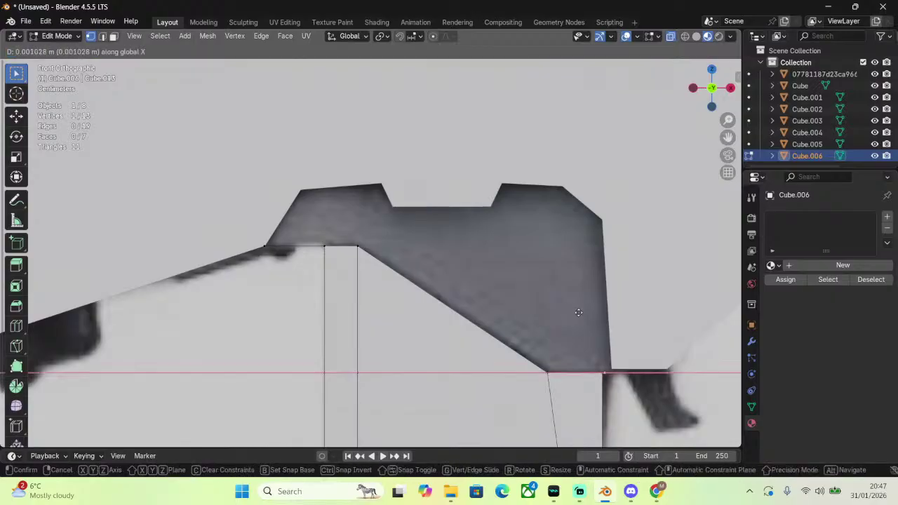
click(583, 312)
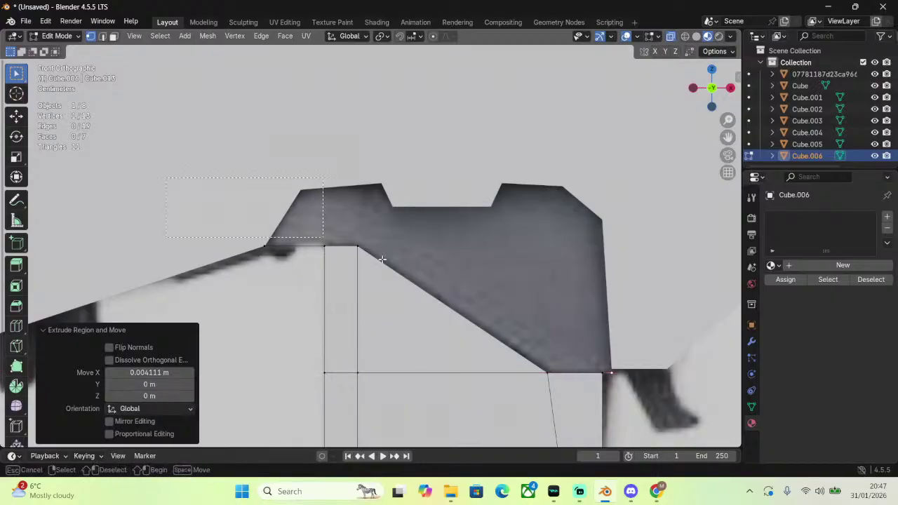
Extrude all vertices along the panel's stepped, slanted top edge upward along Z by about 0.116 m.
key(ctrl+z)
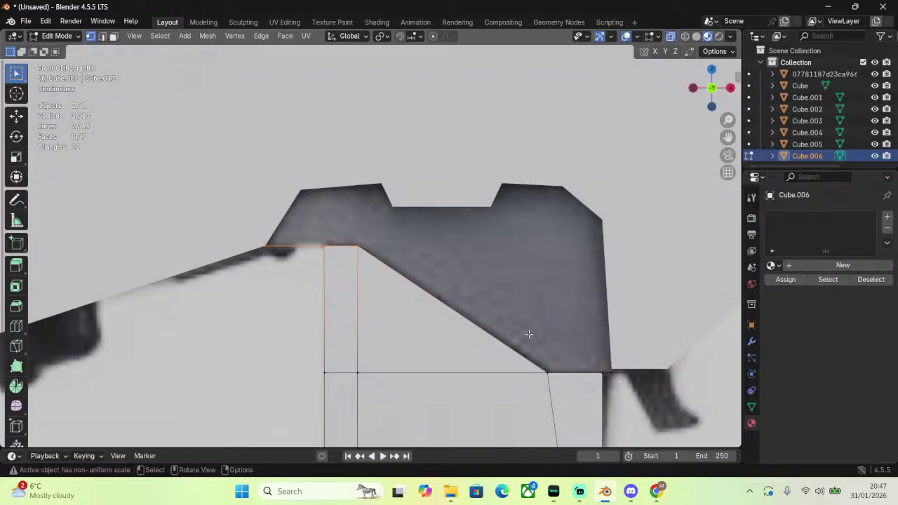
shift+click(609, 372)
scroll(606, 357, down, 2)
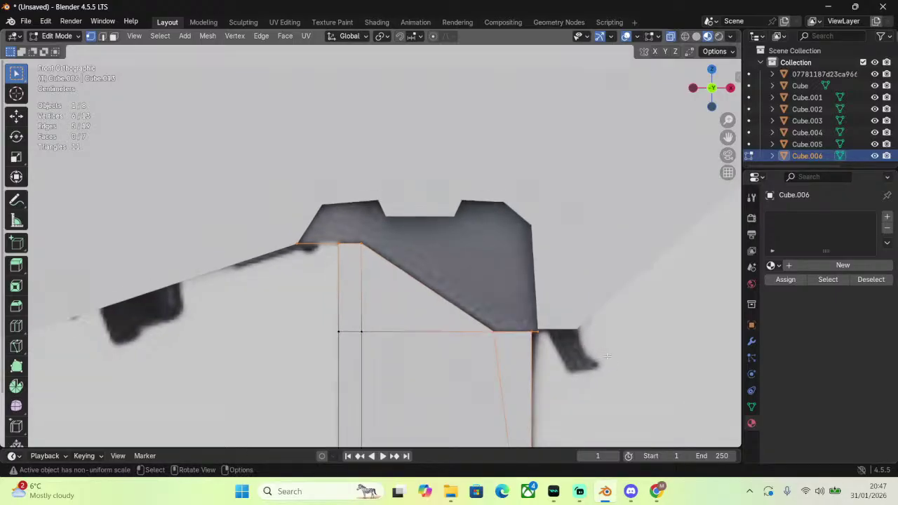
key(e)
key(z)
click(589, 173)
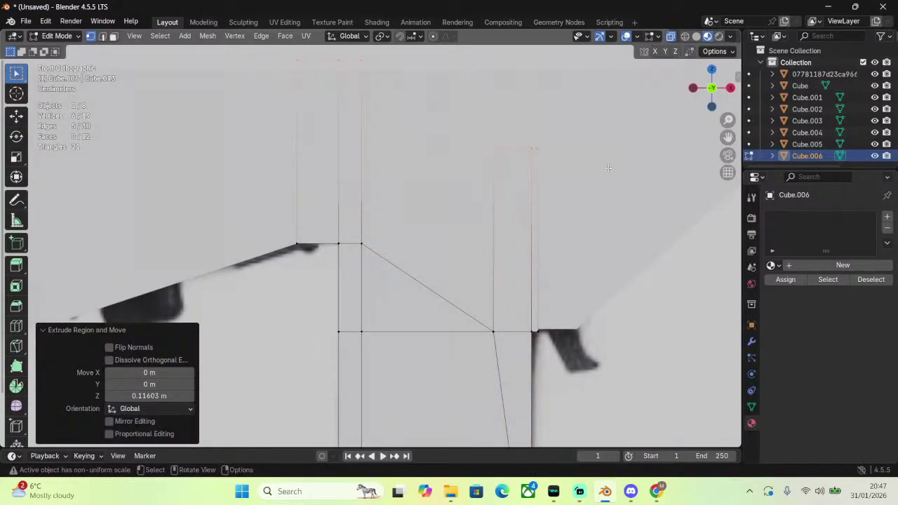
Scale the extruded top vertices repeatedly along Z until they form a level horizontal line.
key(s)
key(z)
click(644, 208)
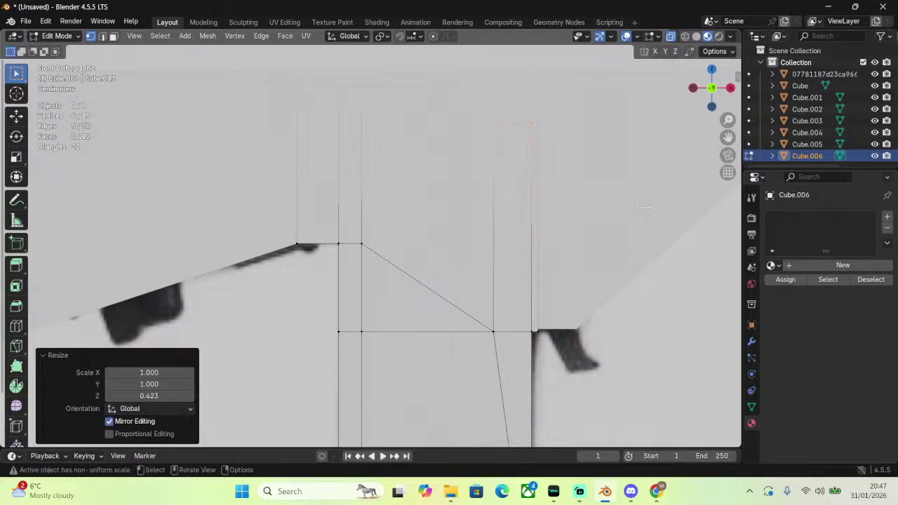
key(s)
key(z)
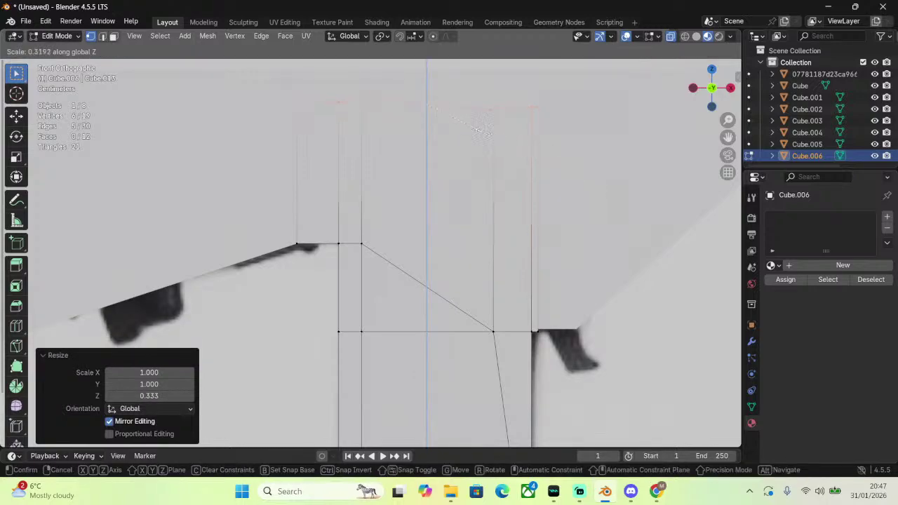
click(480, 130)
key(s)
key(z)
click(457, 115)
key(s)
key(z)
click(493, 134)
key(s)
key(z)
click(516, 148)
key(s)
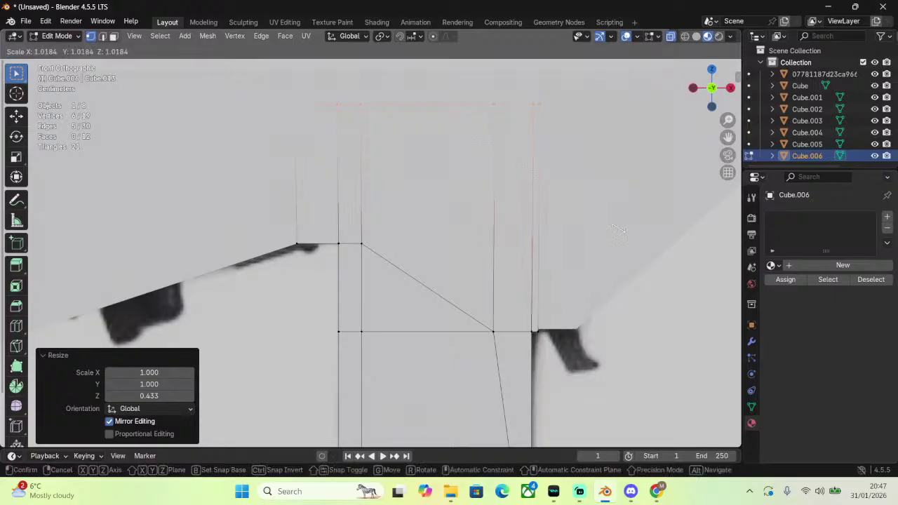
key(z)
click(525, 163)
key(s)
key(z)
click(517, 141)
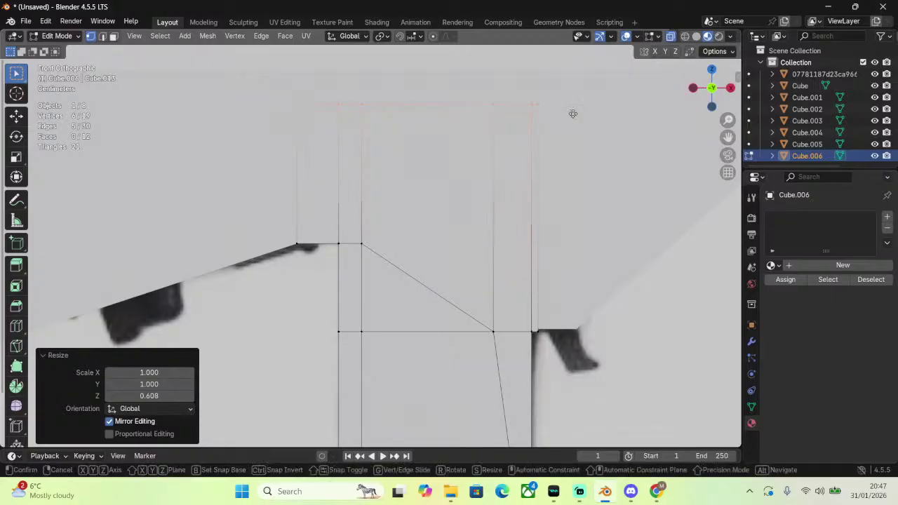
Move the levelled top vertices down along Z by about 0.055 m.
key(g)
key(z)
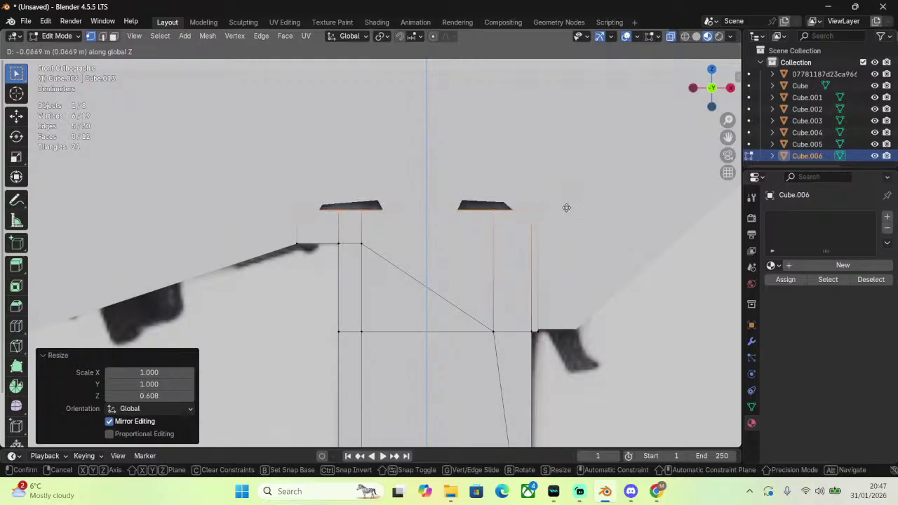
click(567, 199)
Examine the extended magazine panel from several angles against the gun body and the reference image.
middle_drag(567, 200, 384, 176)
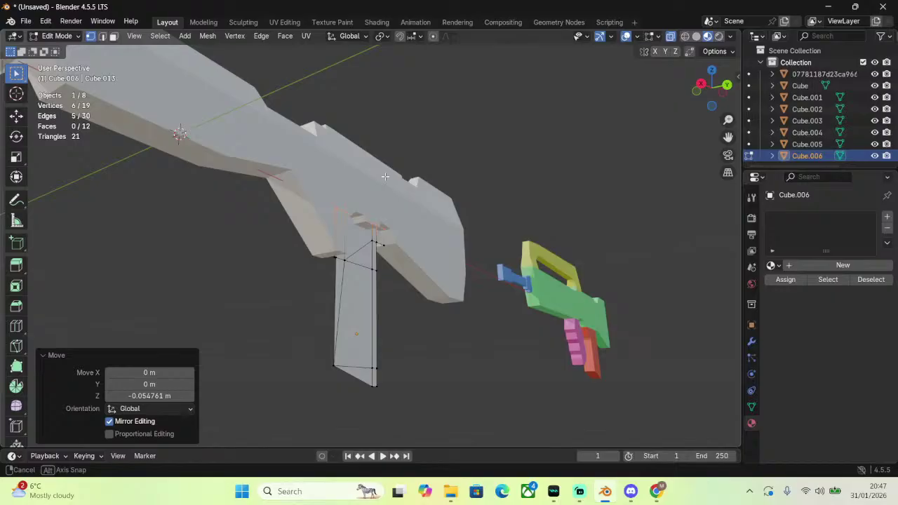
middle_drag(384, 176, 722, 211)
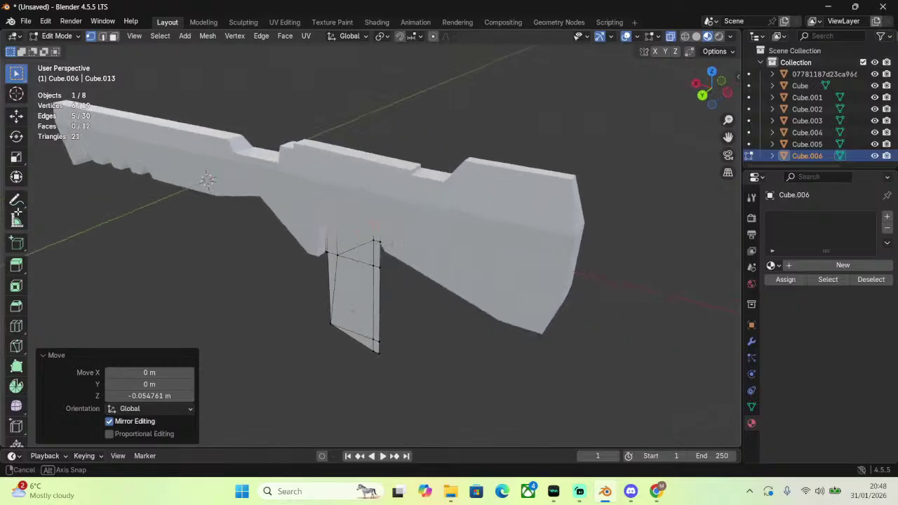
middle_drag(105, 210, 682, 123)
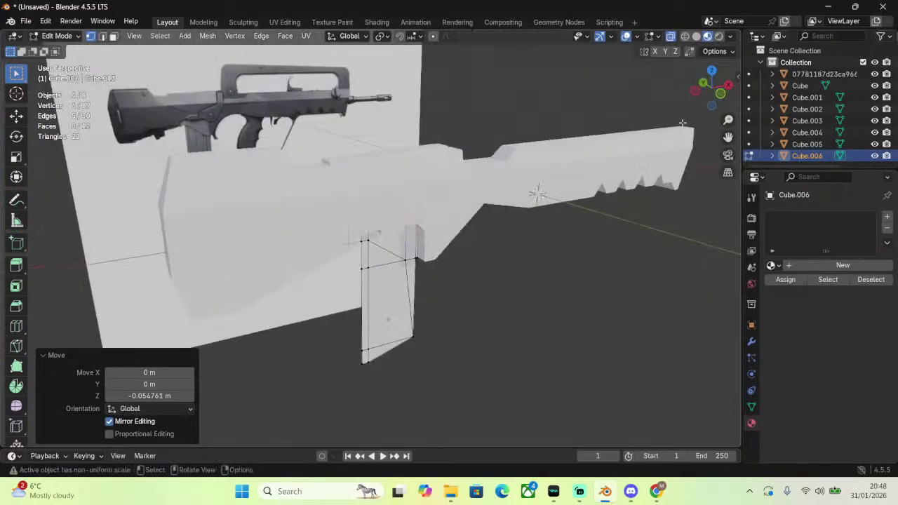
click(724, 103)
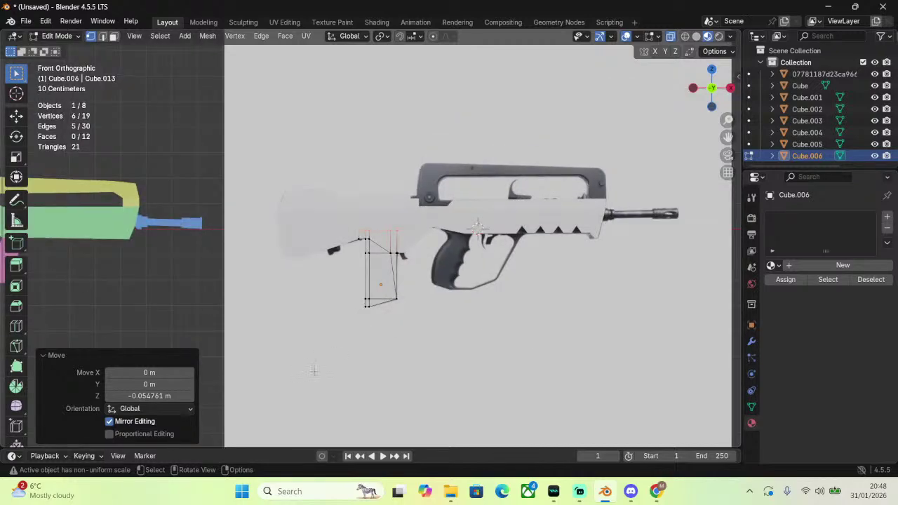
scroll(313, 371, up, 3)
middle_drag(313, 371, 597, 194)
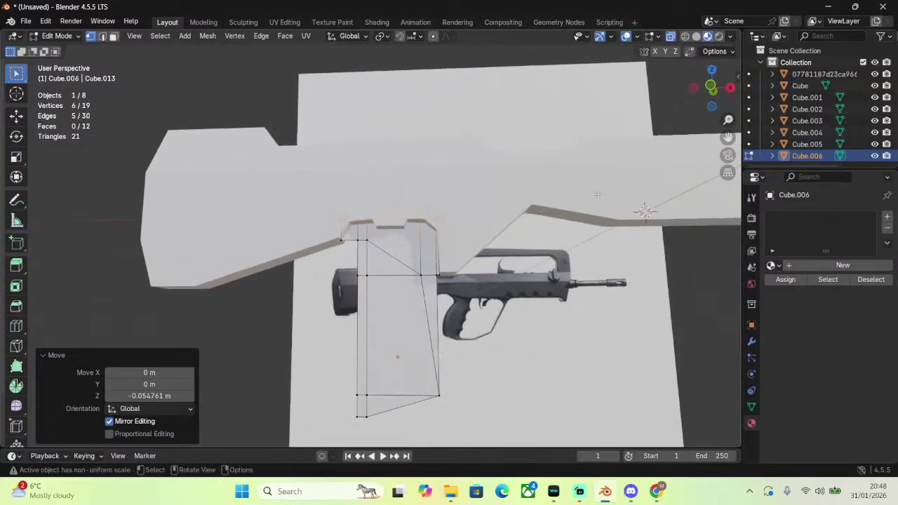
click(712, 89)
scroll(449, 307, up, 2)
Dissolve the slanted edge running down the magazine panel's main section near its +X side.
click(452, 304)
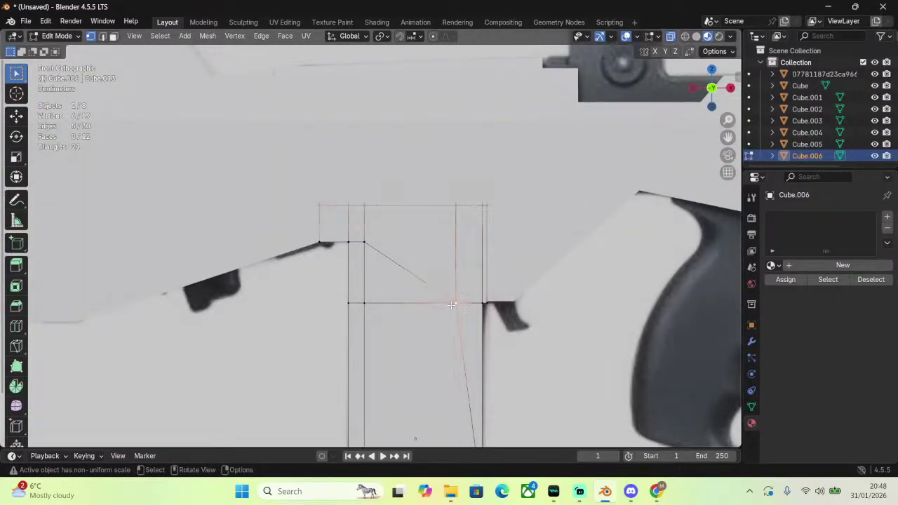
drag(729, 137, 654, 6)
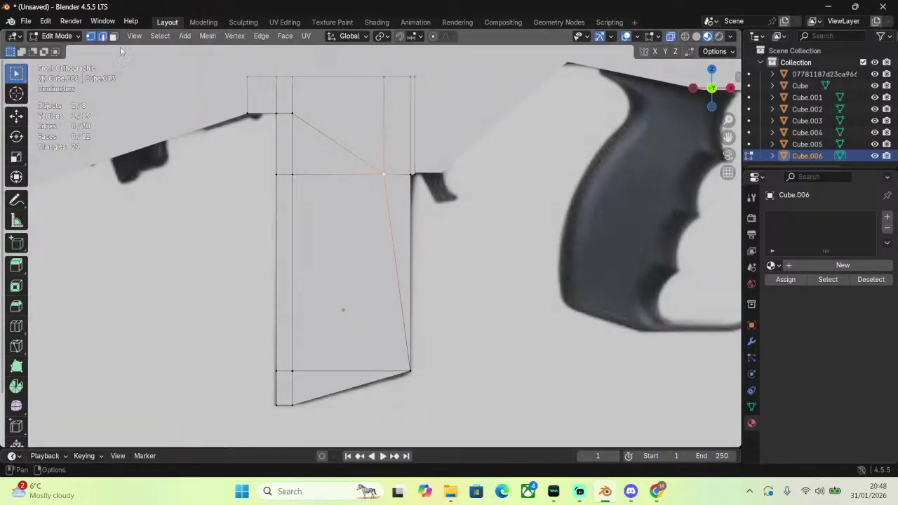
click(103, 35)
click(392, 241)
key(ctrl+e)
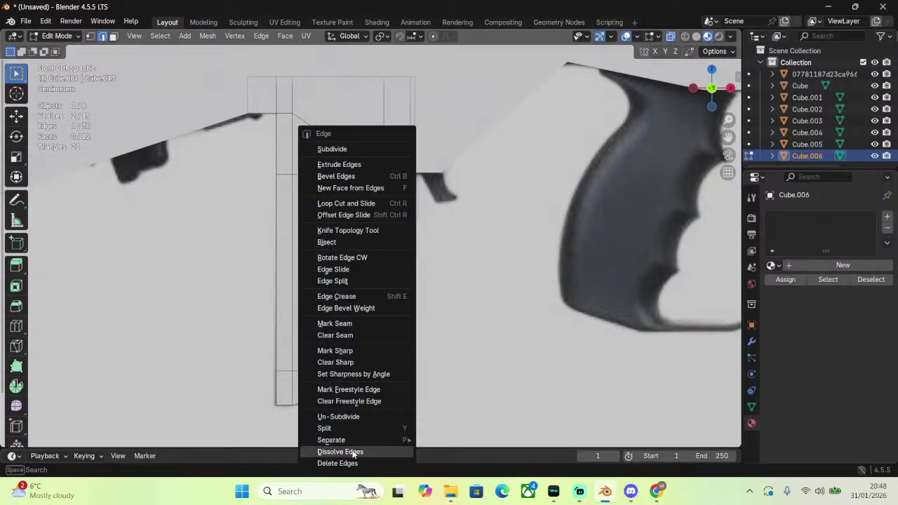
click(353, 453)
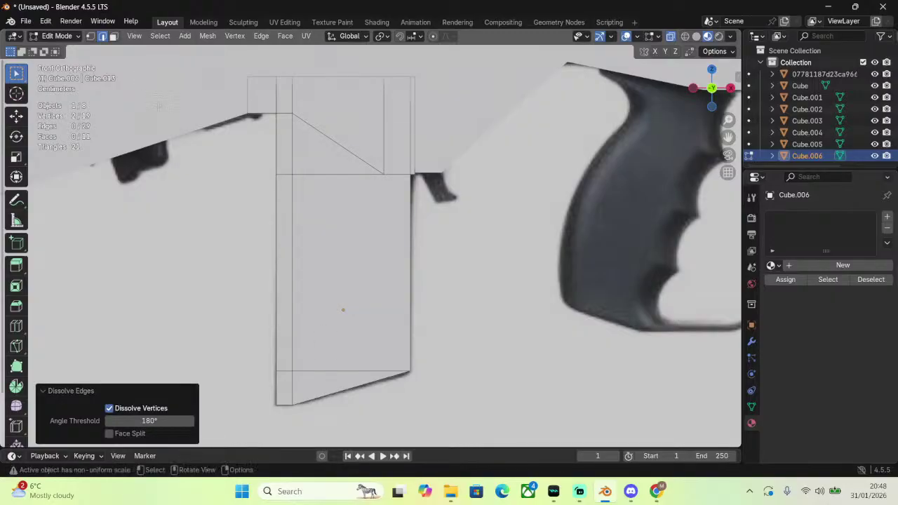
key(3)
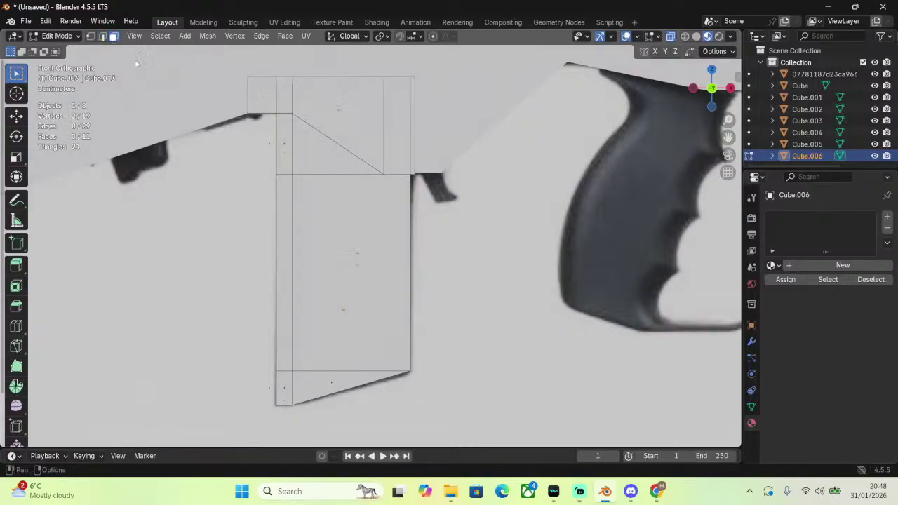
click(361, 260)
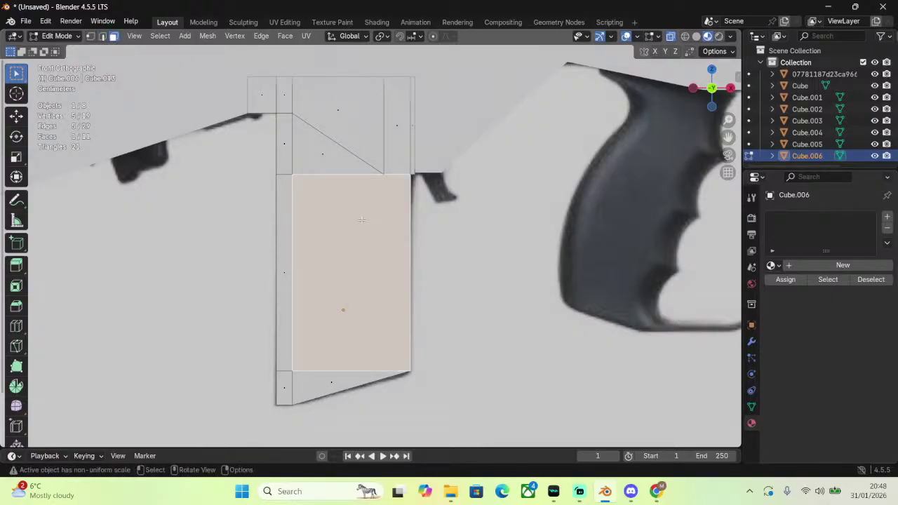
right_click(361, 220)
click(315, 401)
click(90, 36)
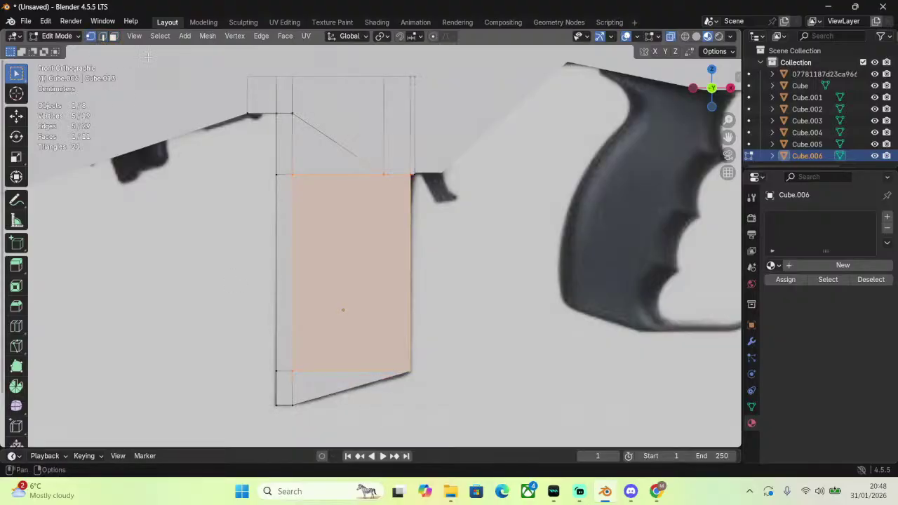
key(alt+a)
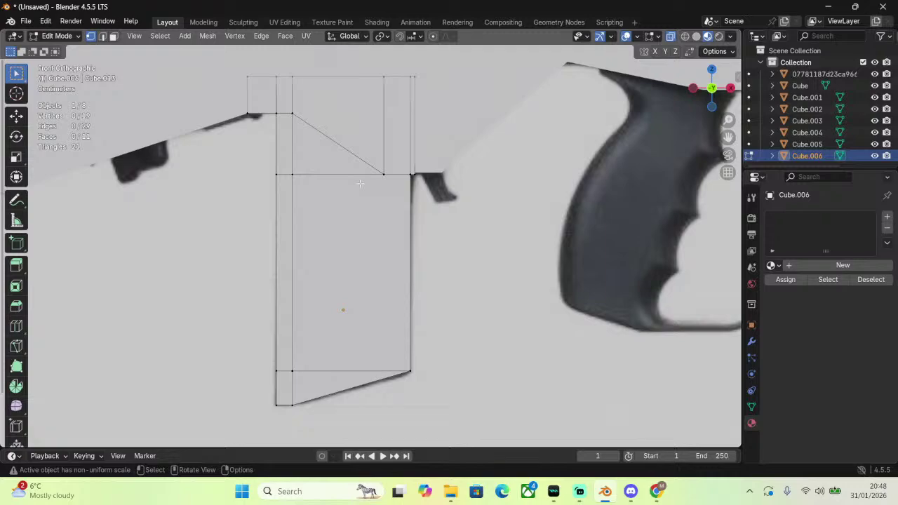
Delete all the vertices along the slanted bottom of the magazine panel, removing its lower section from the front view.
middle_drag(416, 205, 609, 228)
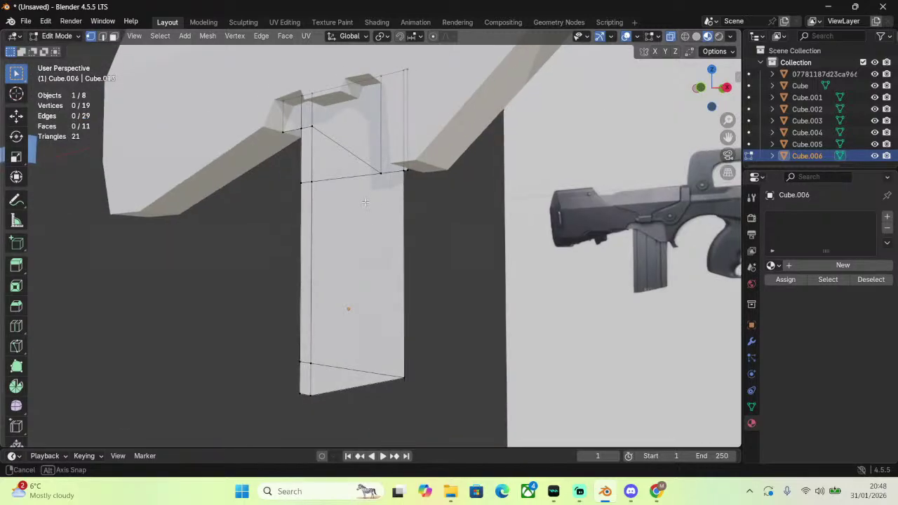
click(706, 89)
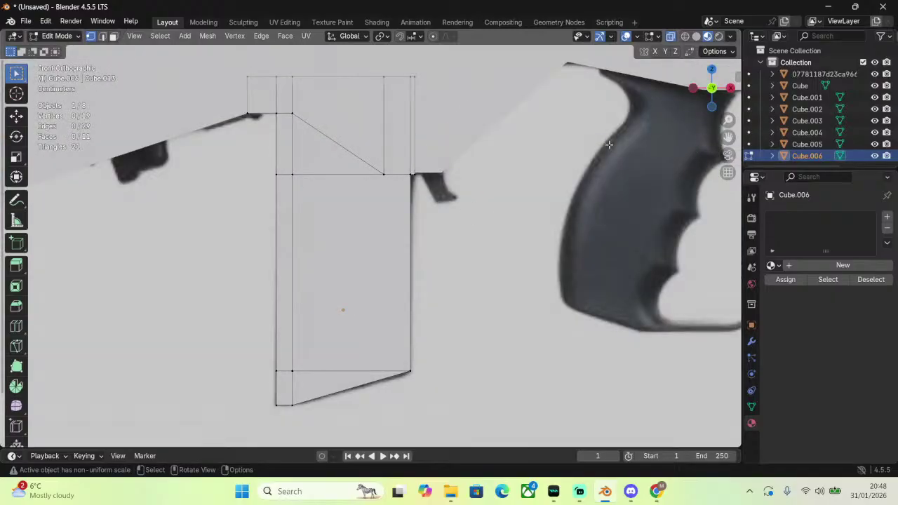
drag(240, 427, 421, 355)
right_click(341, 205)
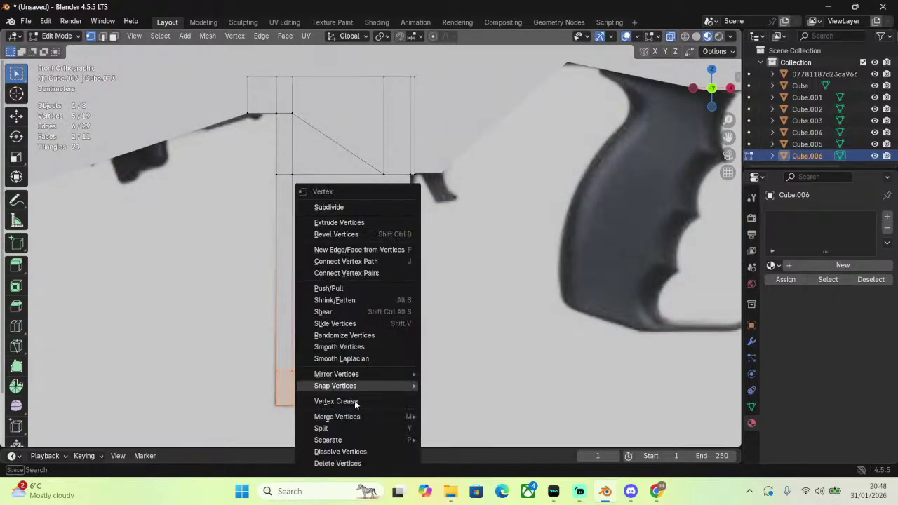
click(339, 464)
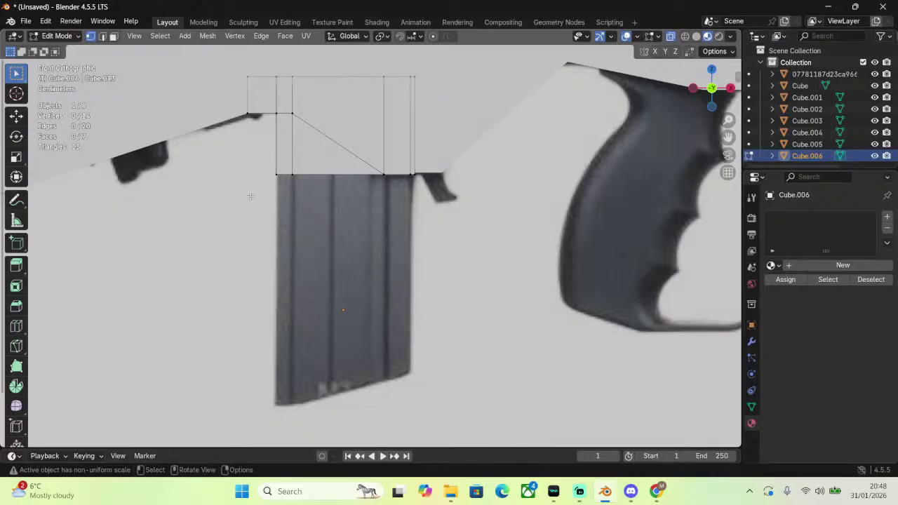
Extrude the two vertices of the narrow strip on the panel's -X side down along Z by about 0.21 m.
drag(250, 196, 327, 166)
key(e)
key(z)
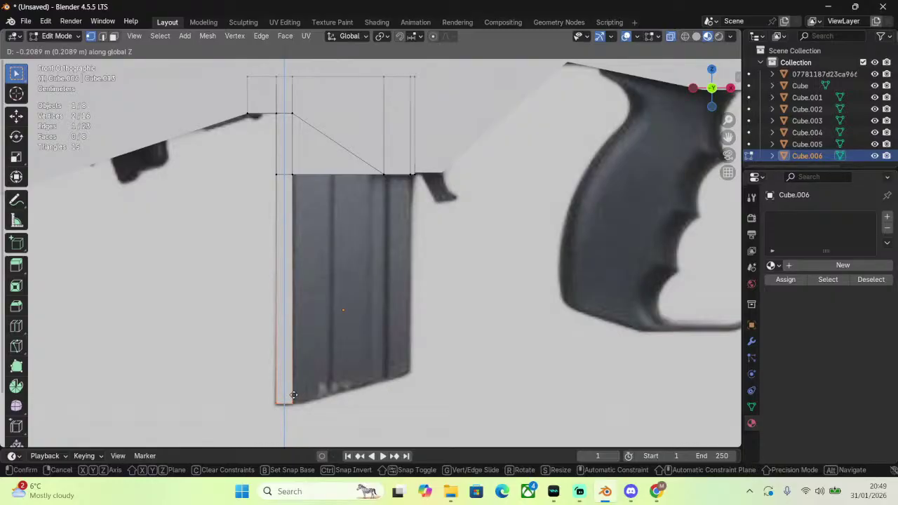
click(294, 389)
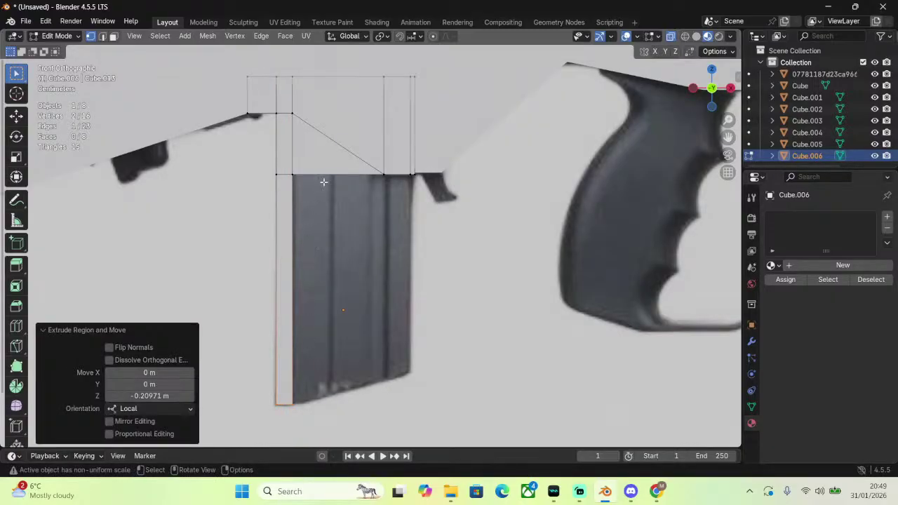
key(ctrl+r)
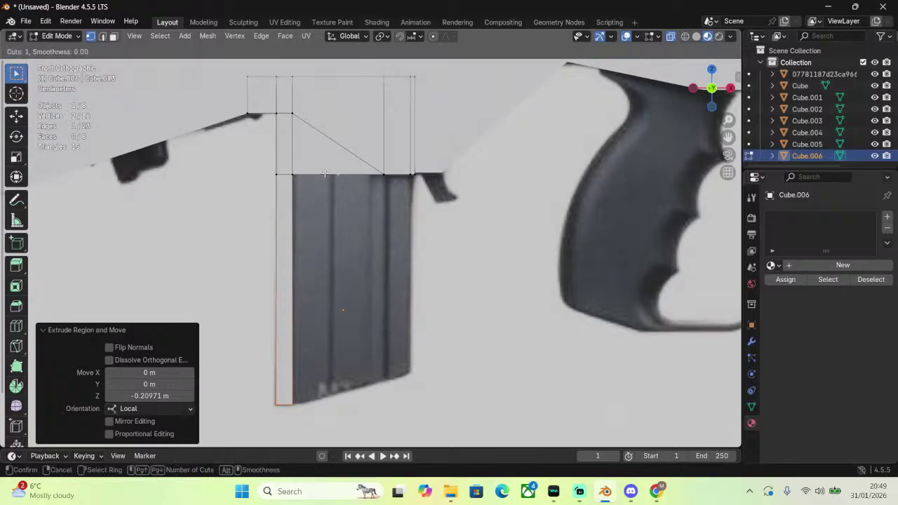
drag(324, 173, 322, 174)
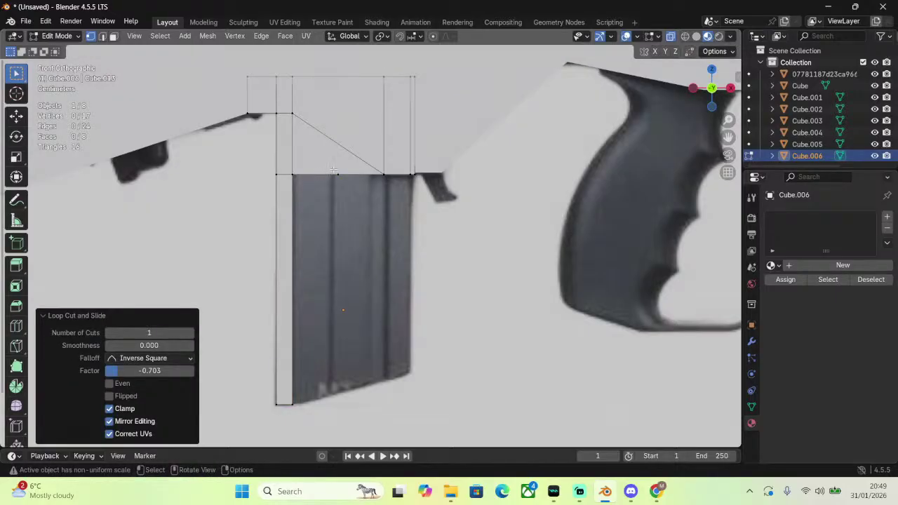
scroll(333, 170, up, 2)
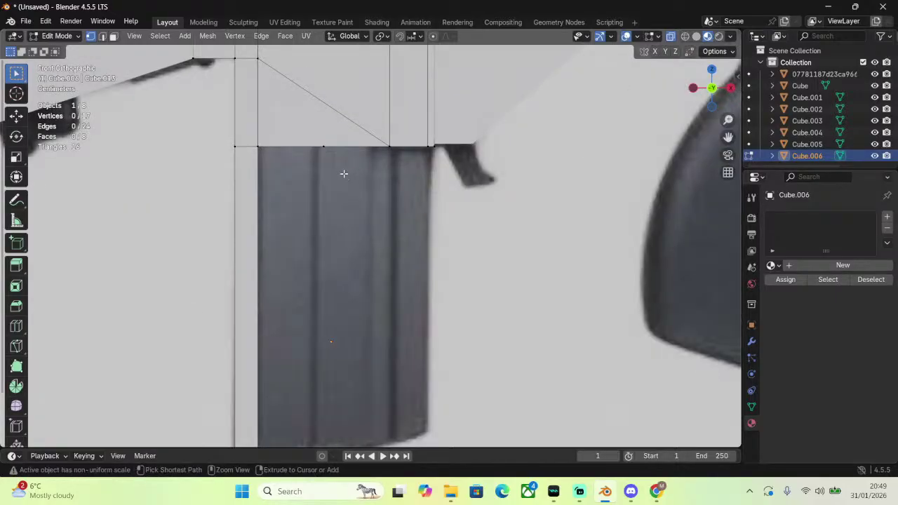
key(ctrl+z)
key(r)
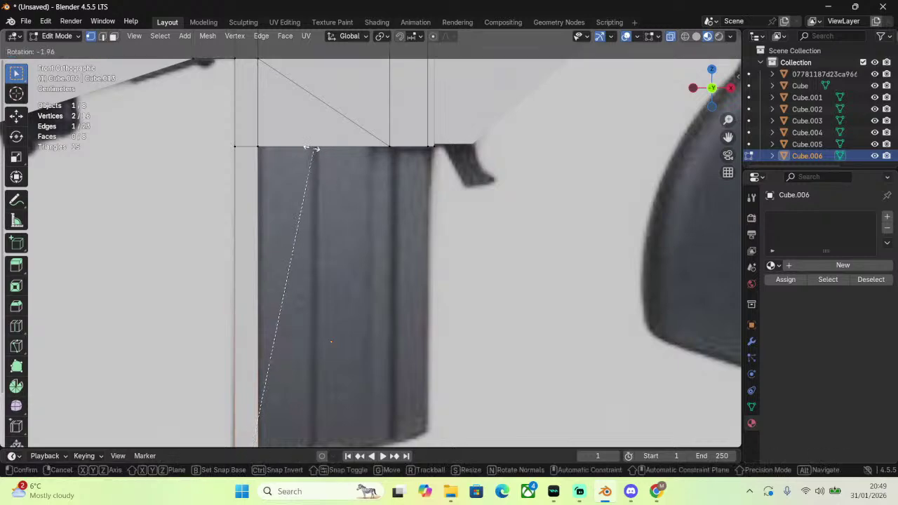
click(311, 148)
key(ctrl+z)
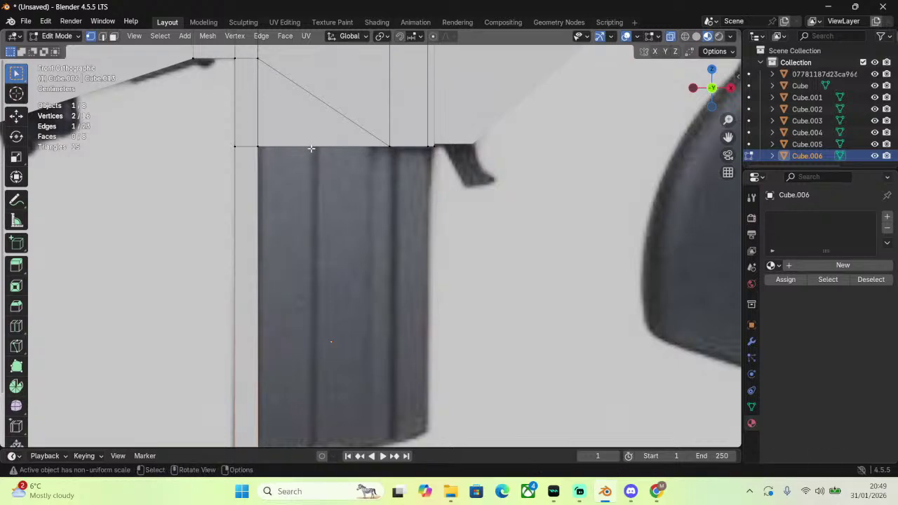
Loop-cut the panel's open lower edge once and shift the new vertex along X by about -0.0047 m, then 0.0015 m, onto the reference groove.
key(ctrl+r)
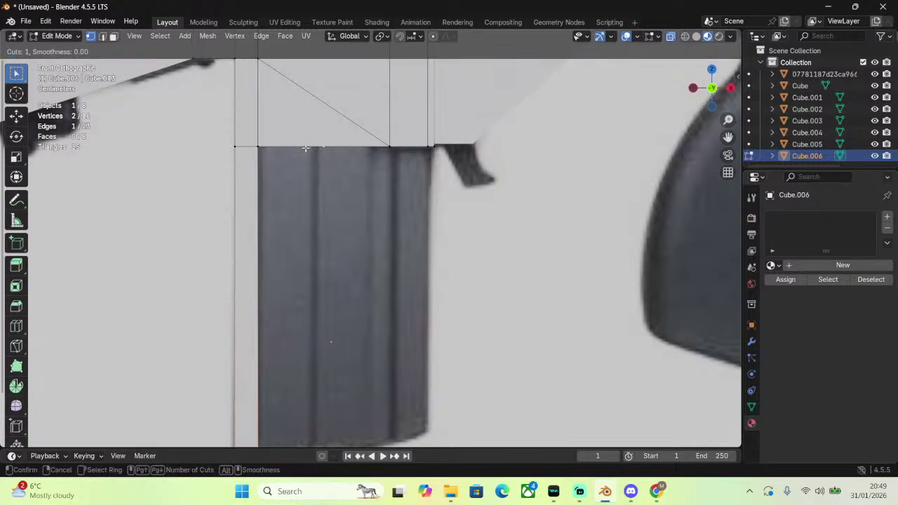
drag(305, 148, 296, 148)
click(322, 146)
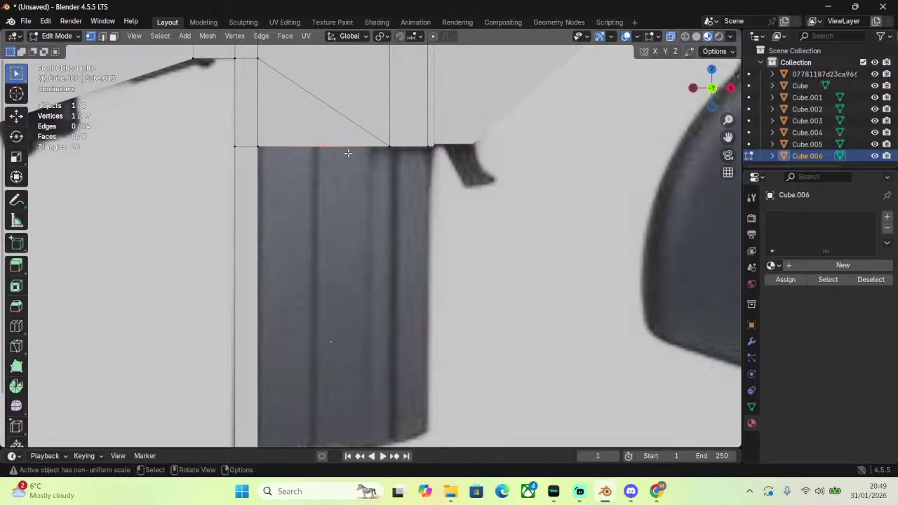
key(g)
key(x)
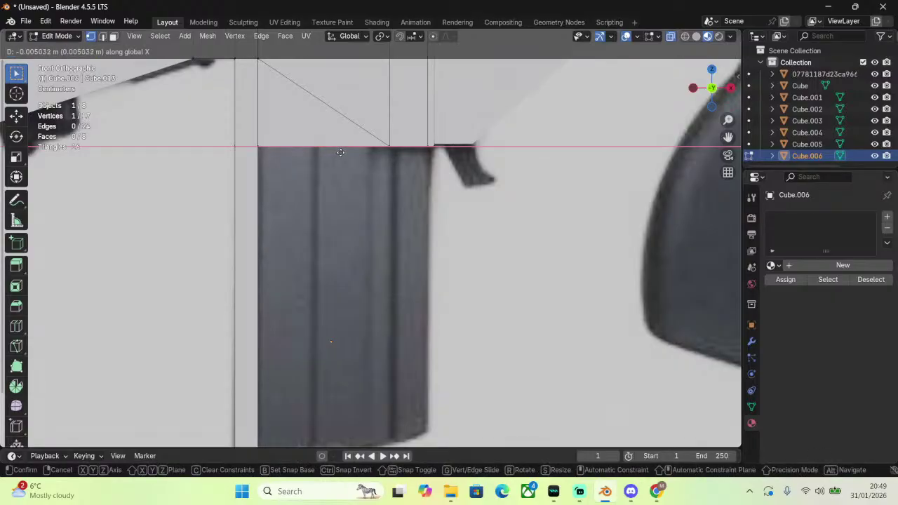
click(341, 153)
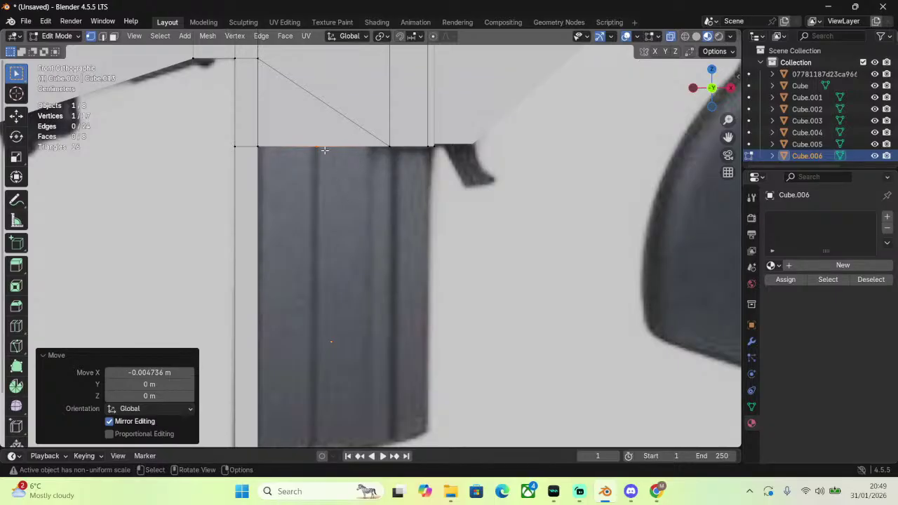
key(g)
key(x)
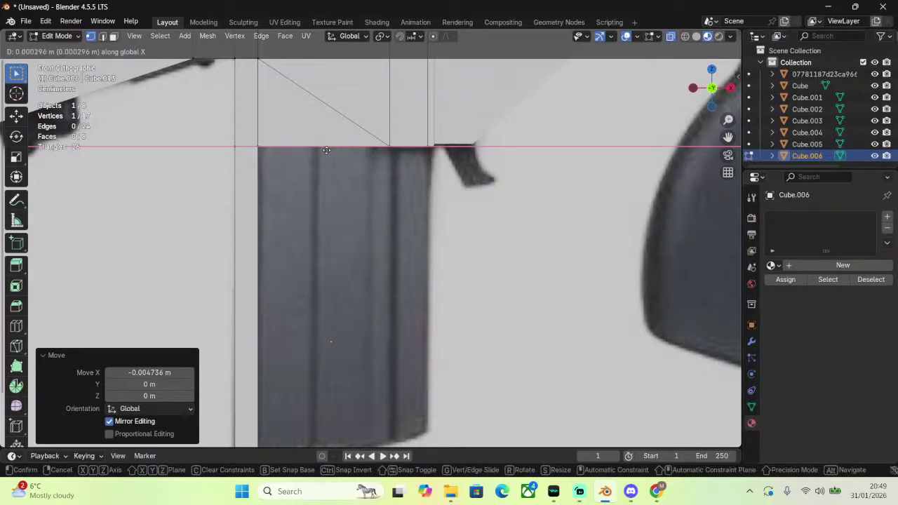
click(327, 150)
scroll(375, 150, down, 1)
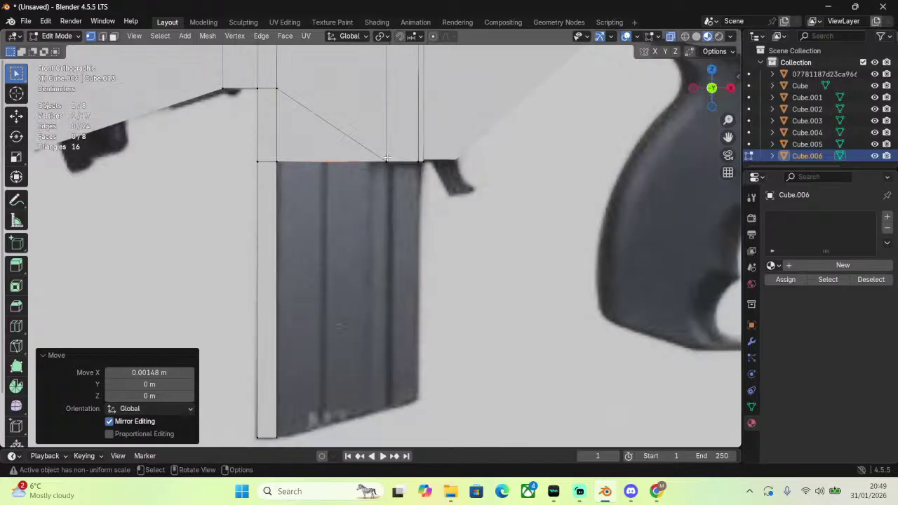
scroll(300, 163, down, 2)
drag(305, 181, 353, 398)
right_click(352, 244)
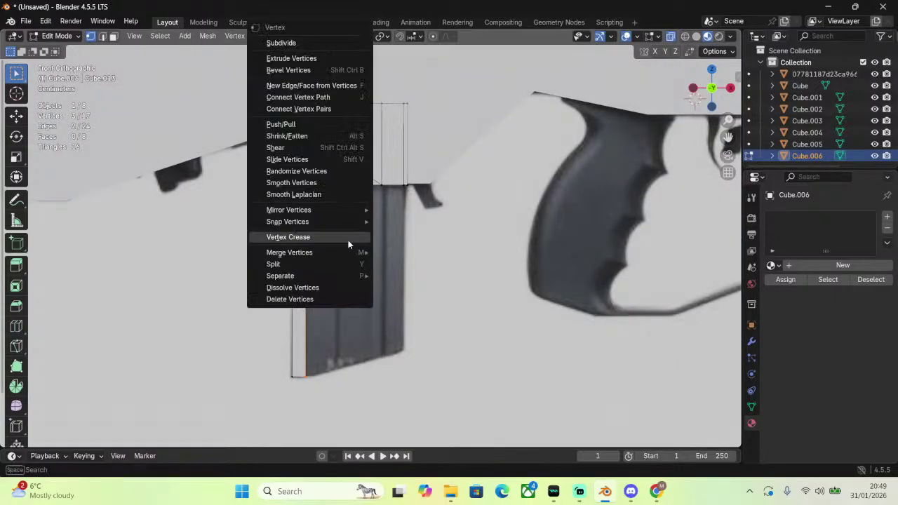
click(361, 203)
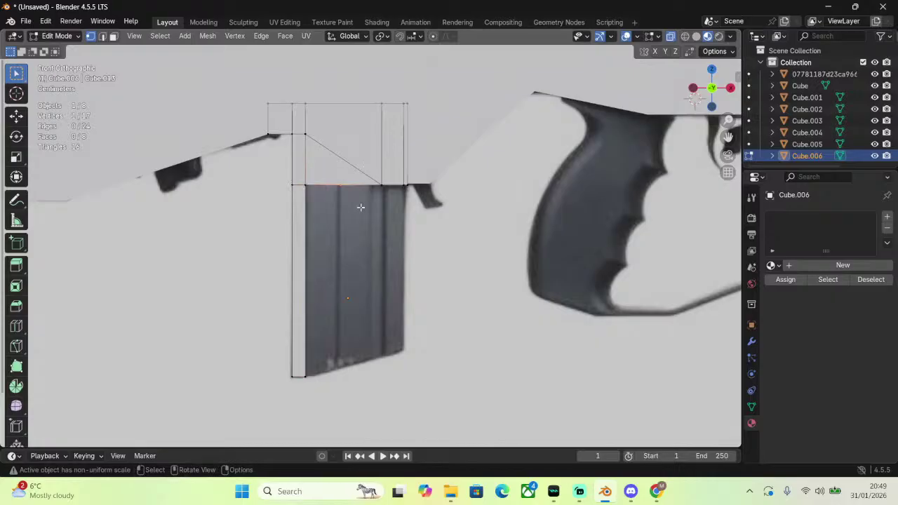
scroll(360, 205, up, 2)
key(g)
click(360, 207)
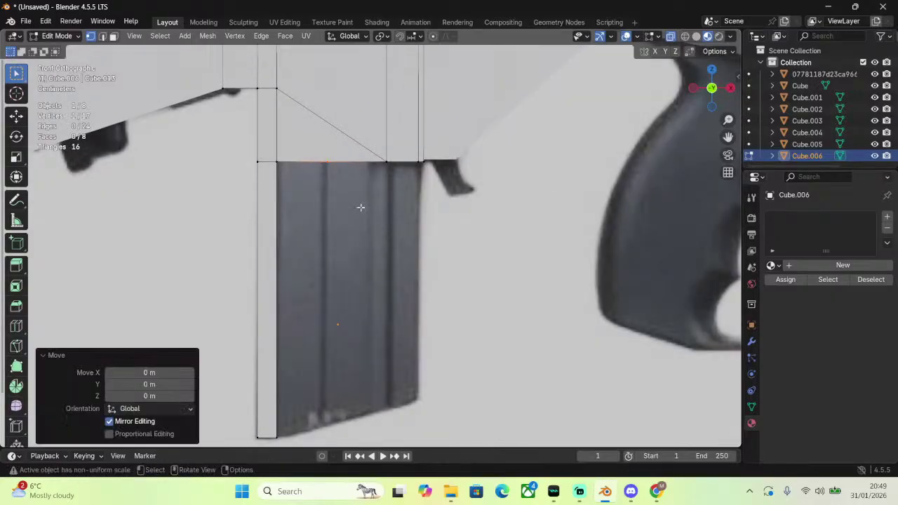
key(ctrl+z)
Extrude the vertex at the middle groove down along Z by about 0.156 m.
key(e)
key(z)
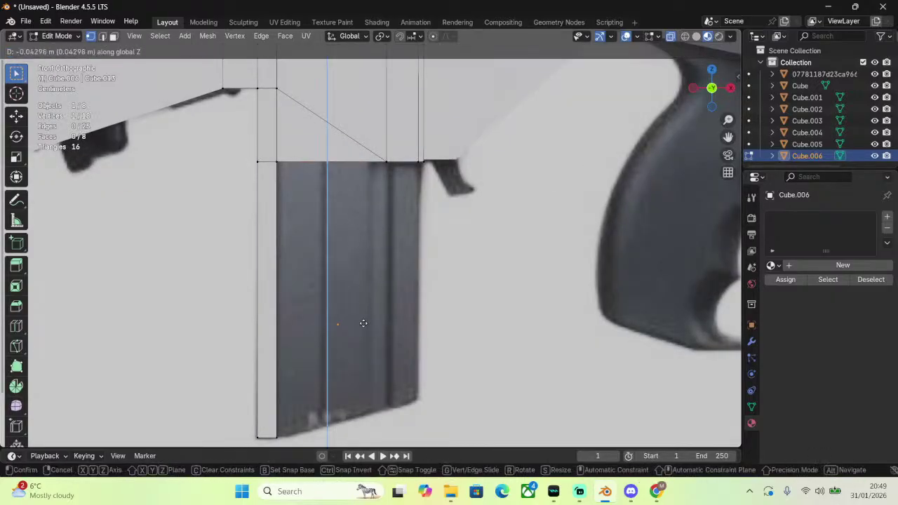
click(370, 413)
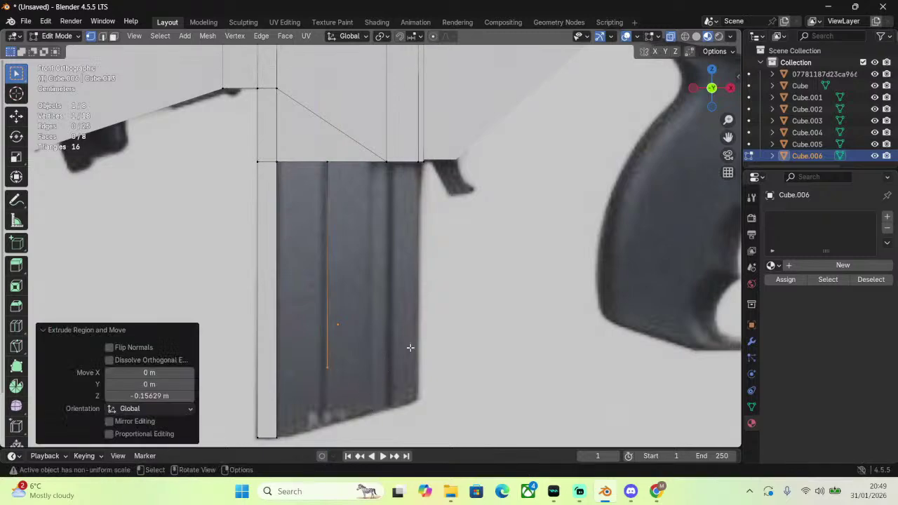
key(e)
key(z)
click(410, 363)
key(ctrl+z)
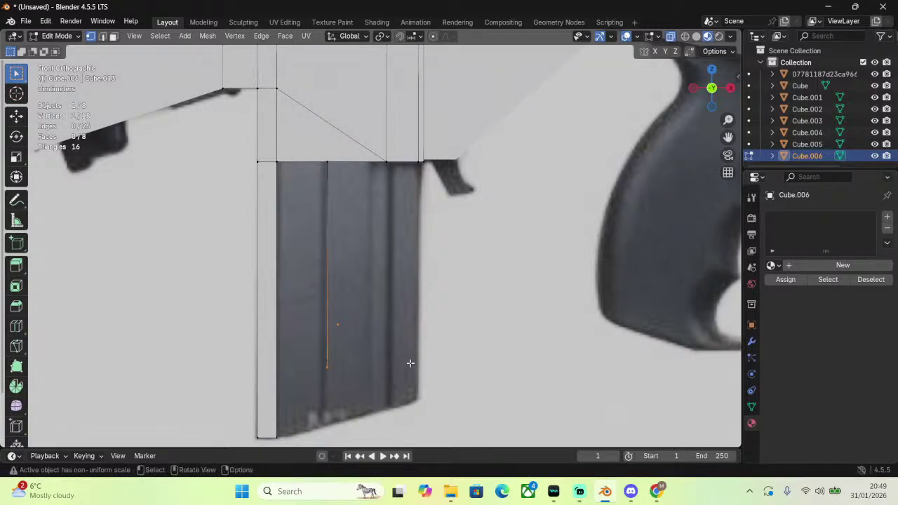
Move the extruded middle-groove vertex down along Z by about 0.045 m to the reference magazine's slanted bottom.
key(g)
key(z)
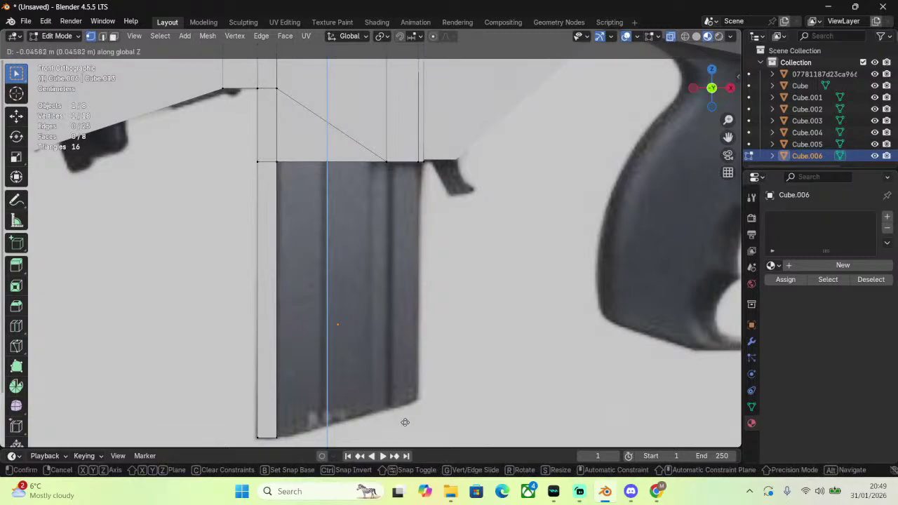
click(405, 421)
Extrude the +X groove vertex down along Z by about 0.186 m and the +X corner vertex down to the reference magazine's slanted bottom.
click(388, 163)
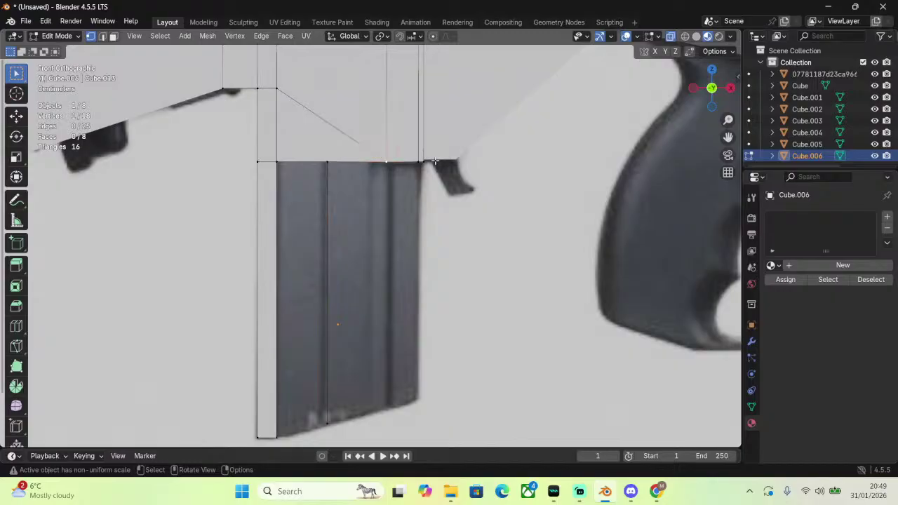
key(g)
key(z)
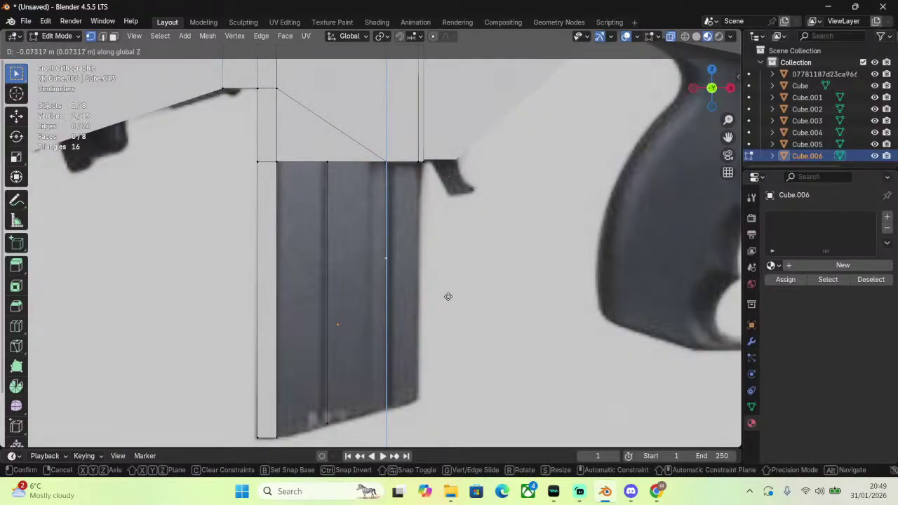
click(446, 406)
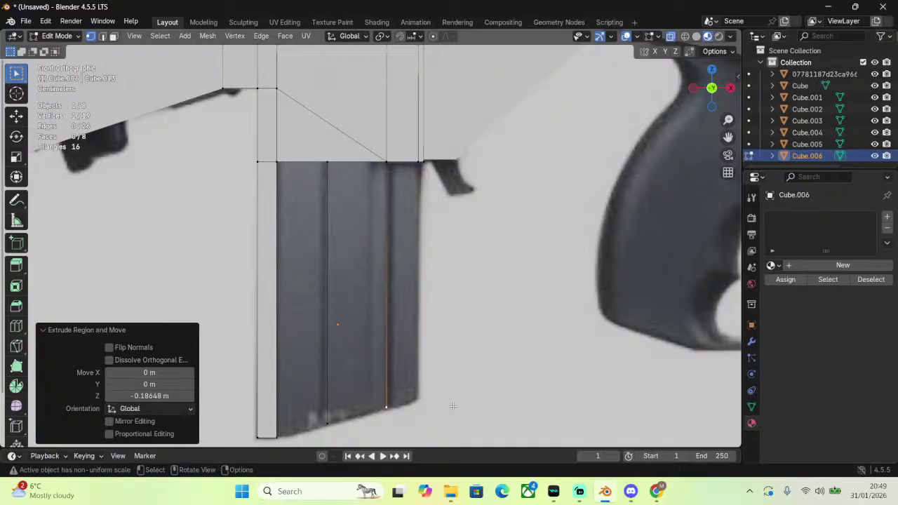
click(418, 162)
key(g)
key(z)
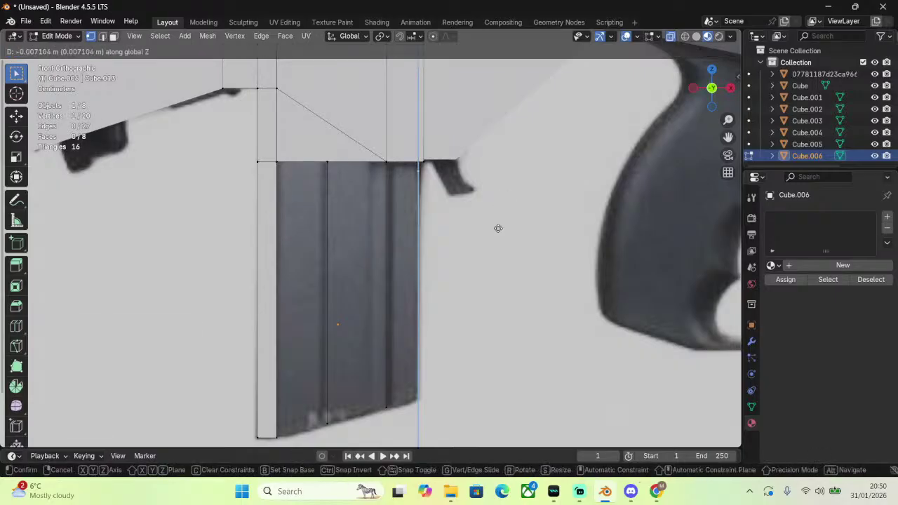
click(509, 432)
Fill the three gaps between the extruded vertical edges of the magazine panel with faces.
click(277, 437)
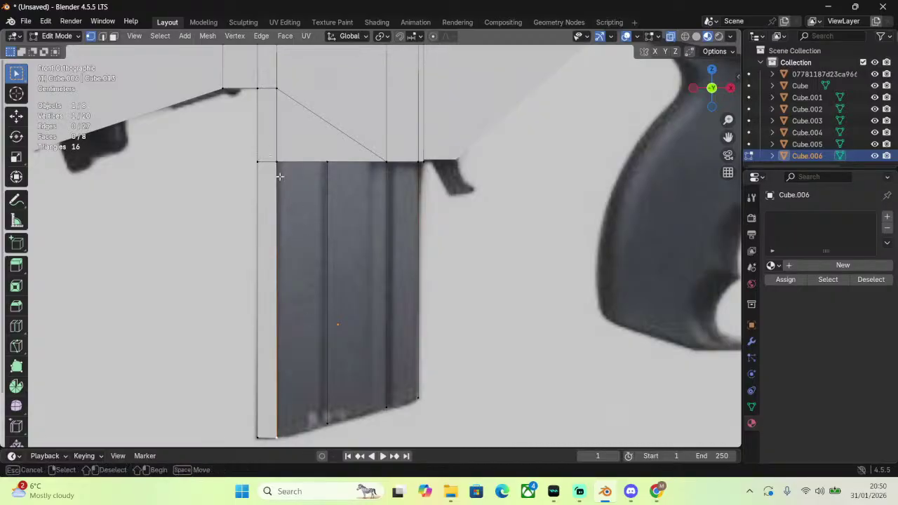
ctrl+click(344, 421)
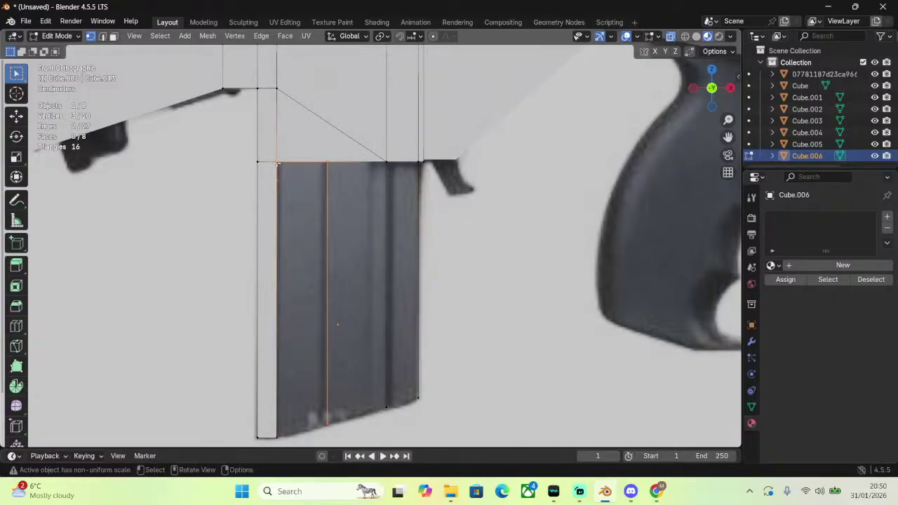
drag(274, 155, 331, 438)
key(f)
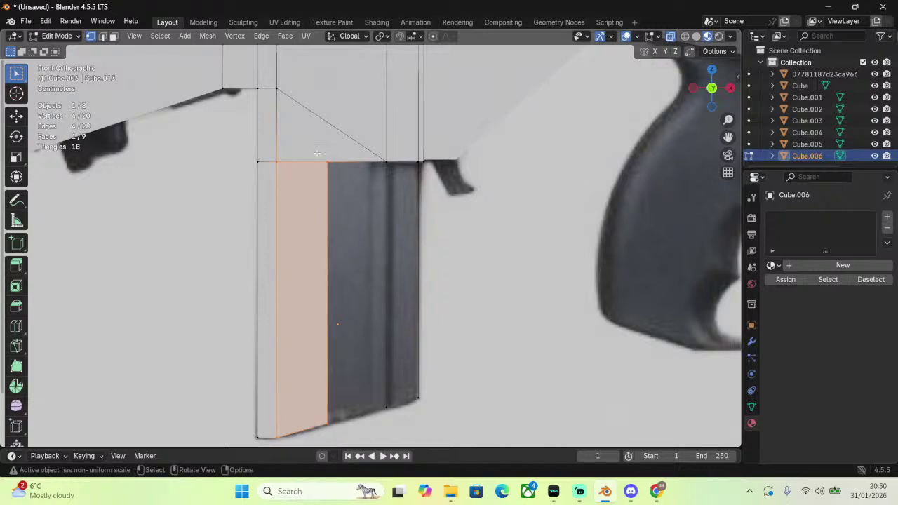
drag(318, 153, 393, 427)
key(f)
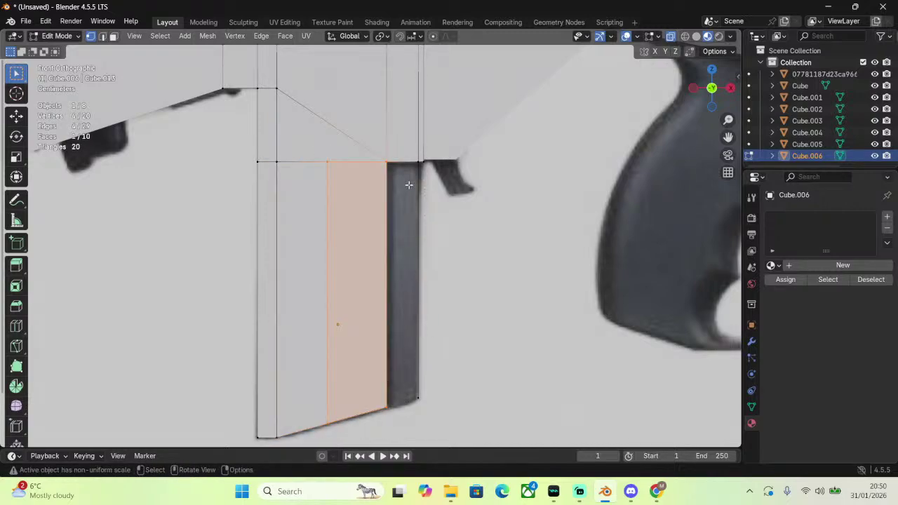
drag(377, 151, 421, 422)
key(f)
Examine the filled magazine panel from below and from the side against the receiver in Object Mode.
scroll(505, 256, down, 3)
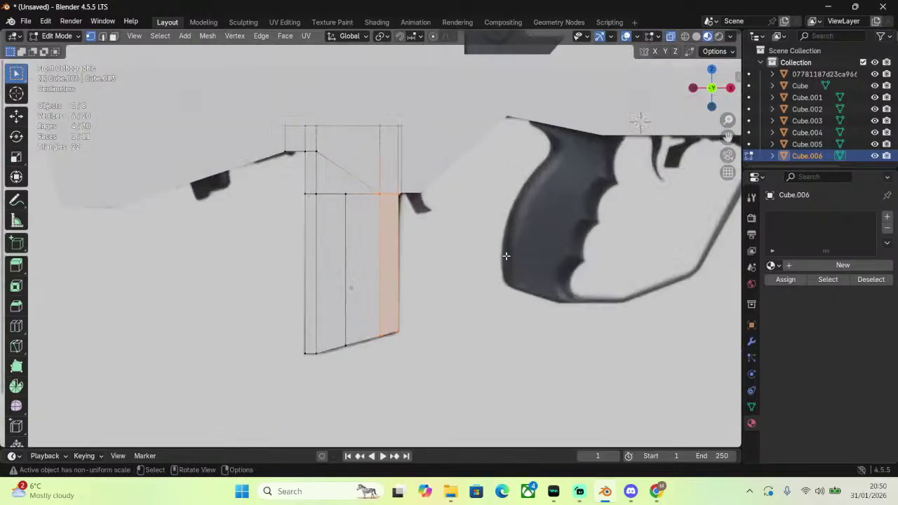
scroll(316, 204, up, 2)
key(2)
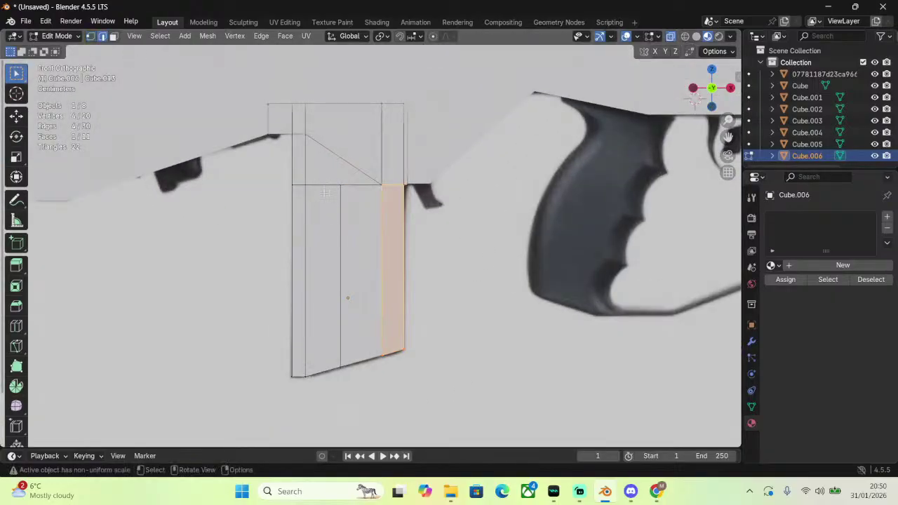
click(339, 221)
middle_drag(407, 217, 383, 136)
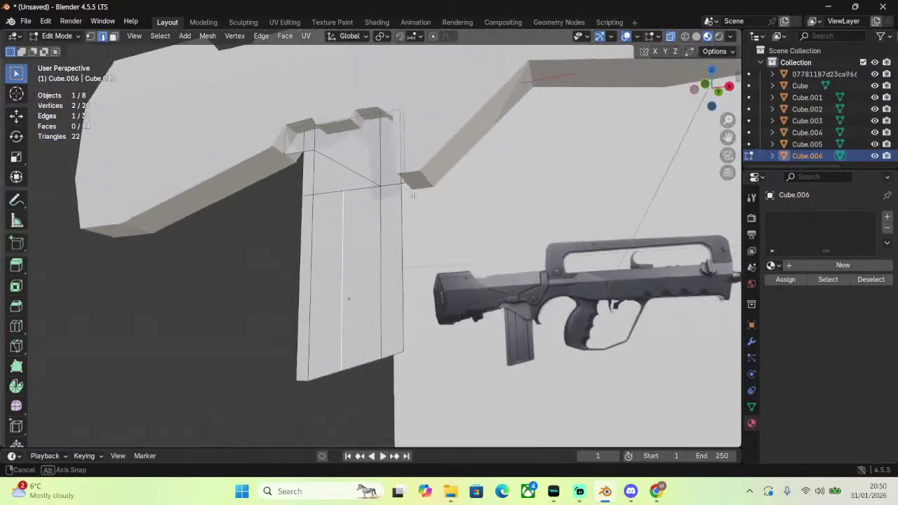
click(58, 36)
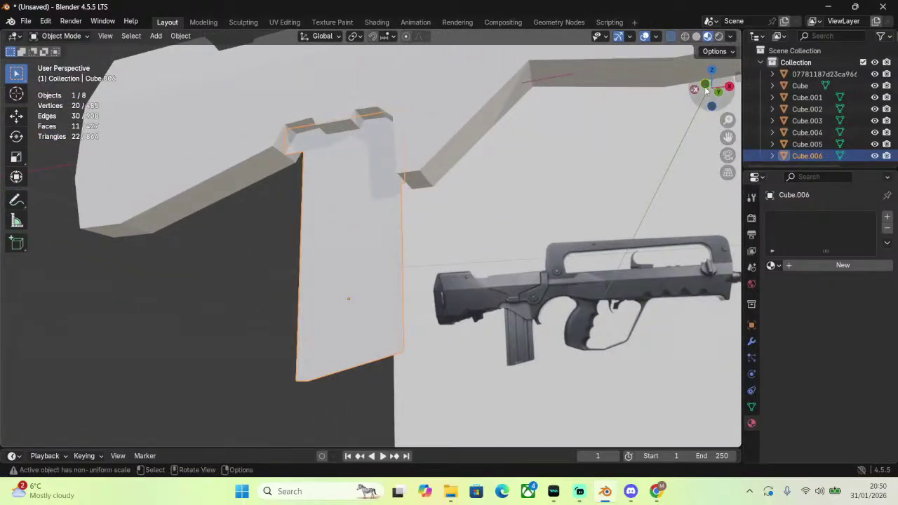
click(729, 86)
click(729, 87)
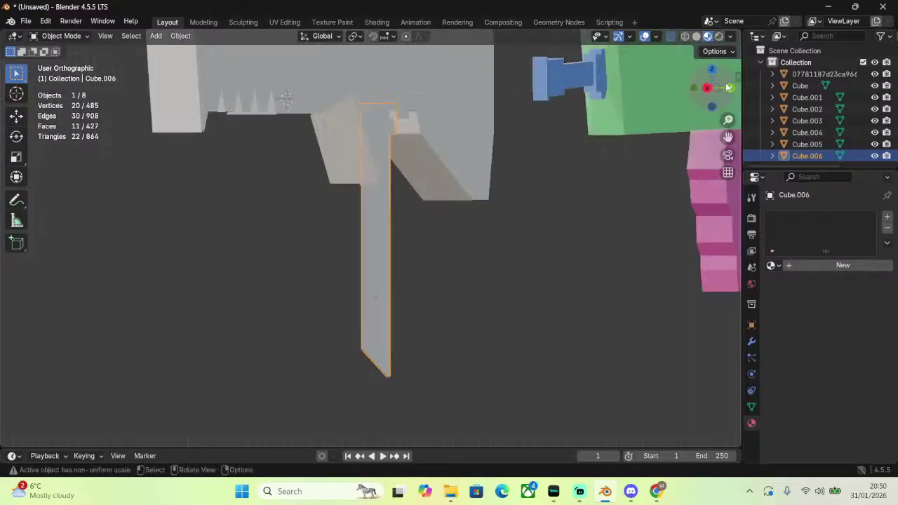
click(729, 87)
scroll(531, 157, up, 2)
middle_drag(531, 157, 677, 161)
click(699, 88)
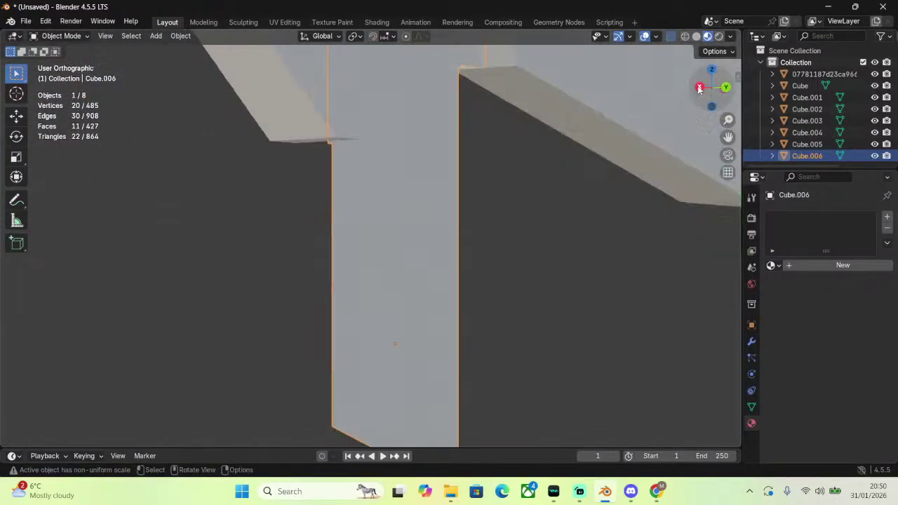
drag(716, 87, 444, 99)
In Edit Mode, select the six magazine panel faces below the receiver's lower outline, including the triangular face and the four vertical strips.
click(61, 36)
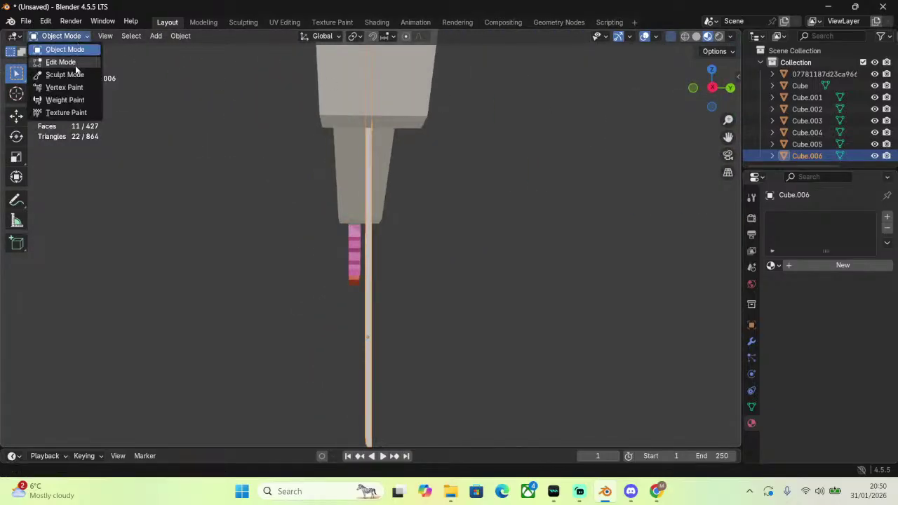
click(60, 61)
middle_drag(60, 60, 309, 137)
scroll(308, 137, down, 3)
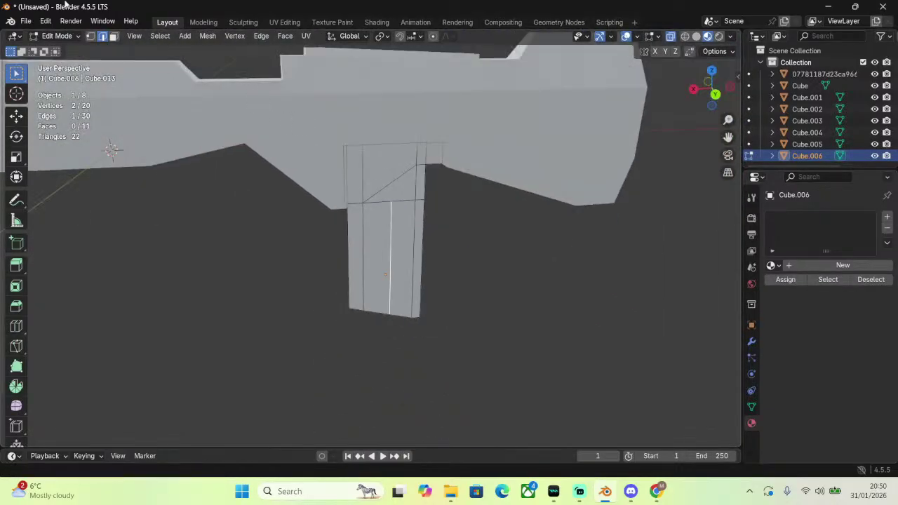
click(716, 94)
scroll(720, 97, up, 4)
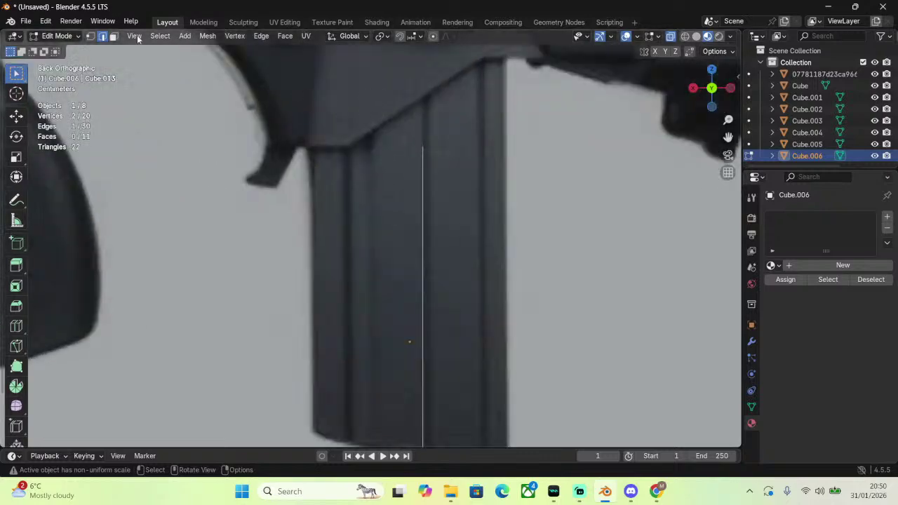
click(713, 88)
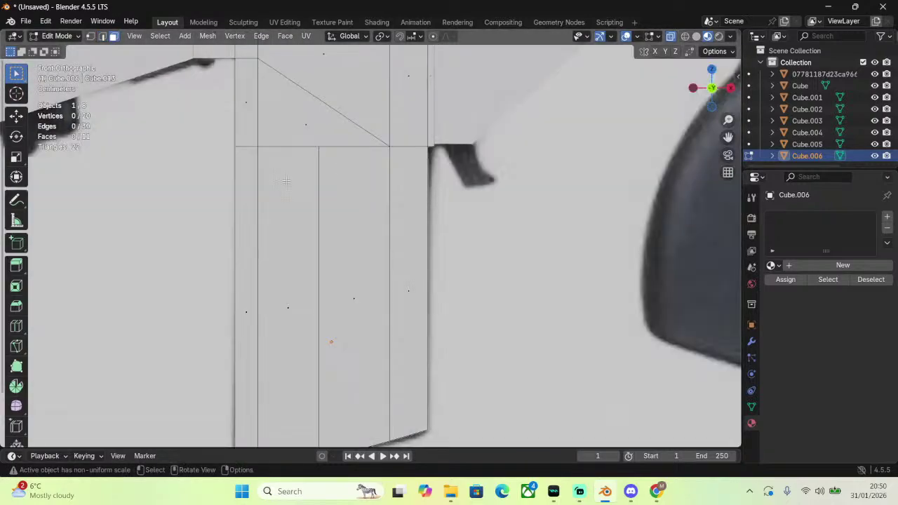
ctrl+click(247, 107)
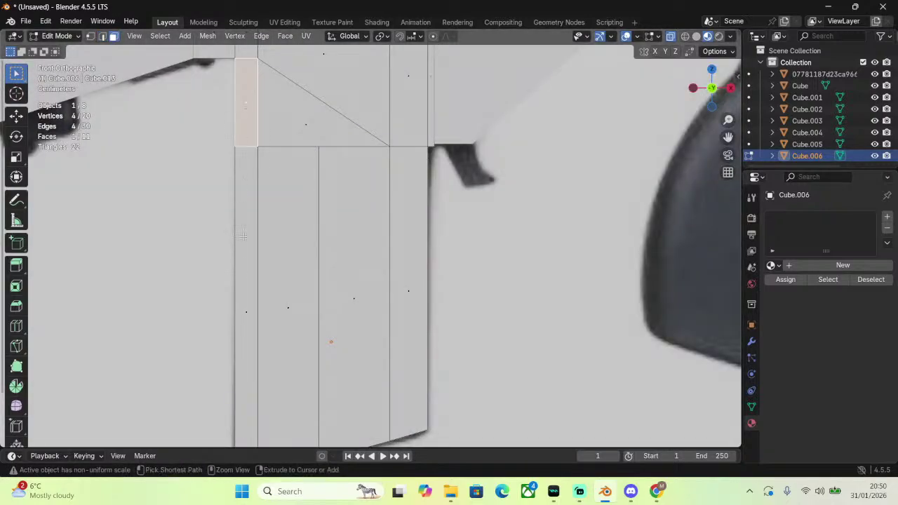
ctrl+click(371, 378)
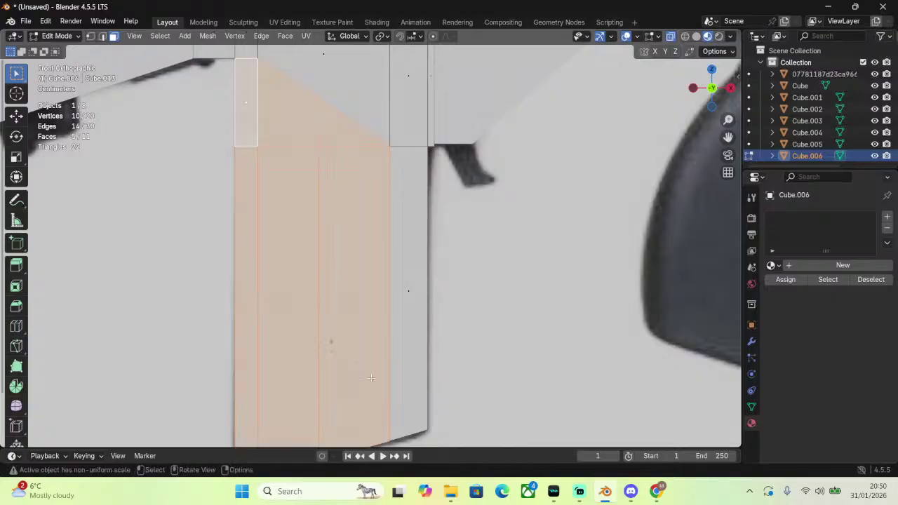
scroll(416, 259, down, 2)
shift+click(361, 280)
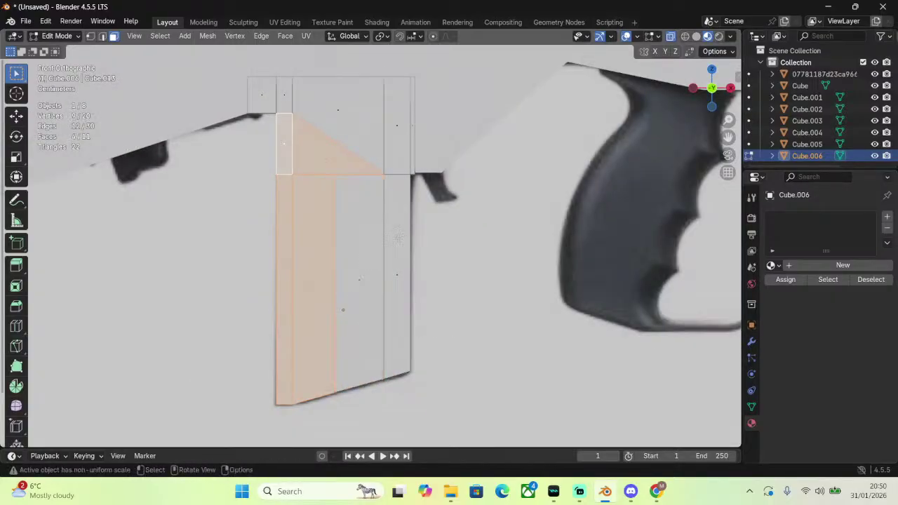
key(b)
key(Escape)
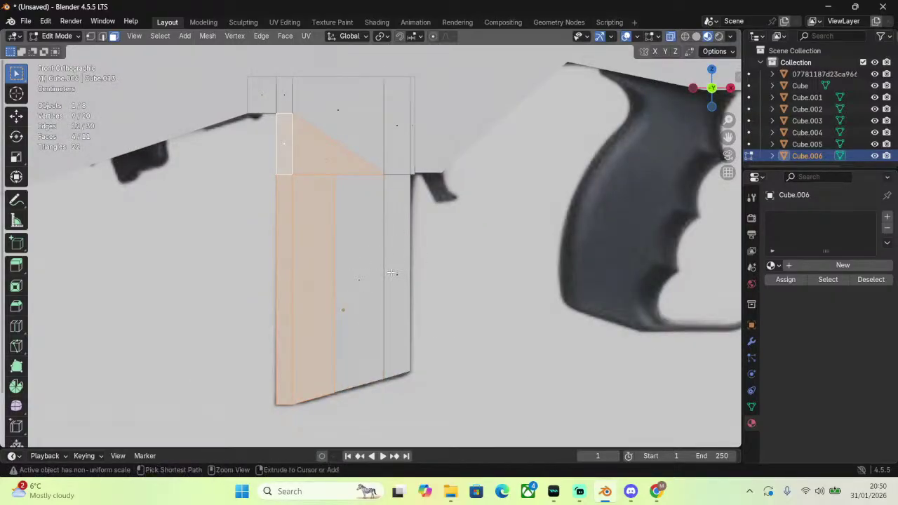
shift+click(392, 273)
shift+click(362, 280)
middle_drag(362, 281, 480, 212)
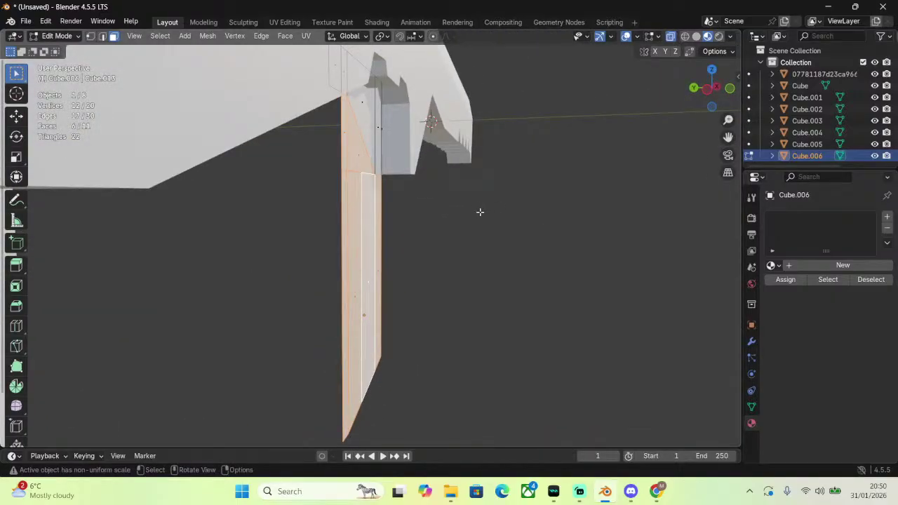
Extrude the six selected magazine faces along the global Y axis and set the distance to 0.35 m.
key(e)
key(y)
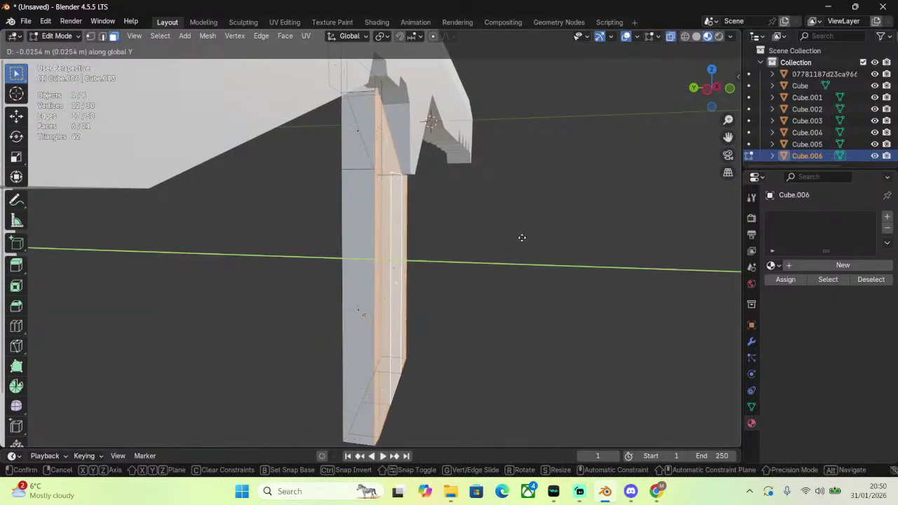
click(507, 246)
click(159, 385)
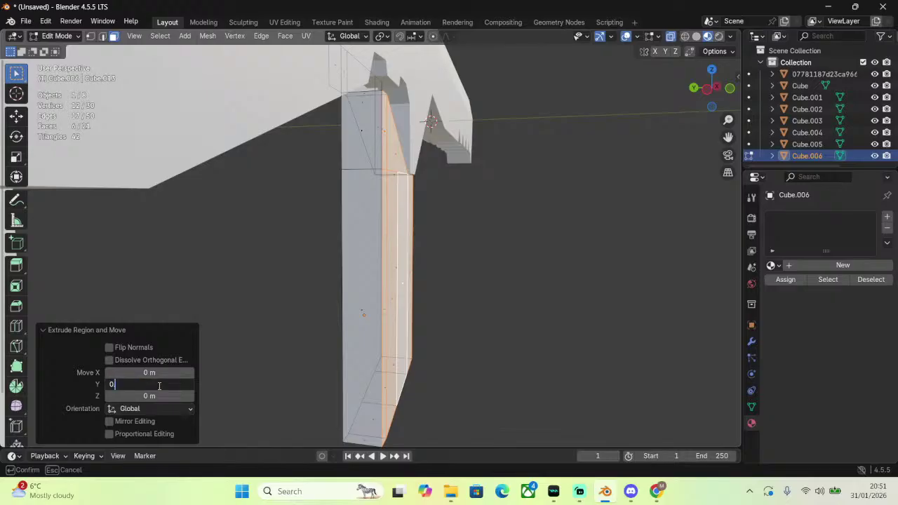
key(Return)
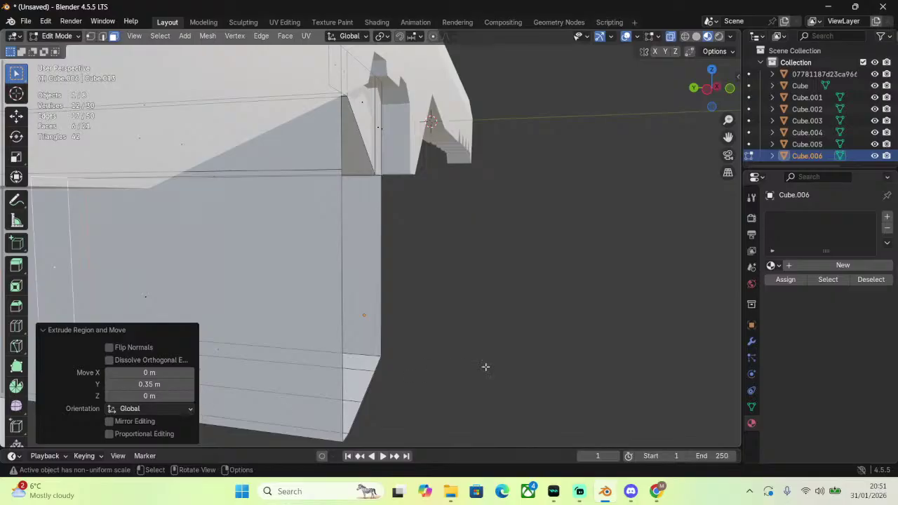
middle_drag(486, 366, 268, 347)
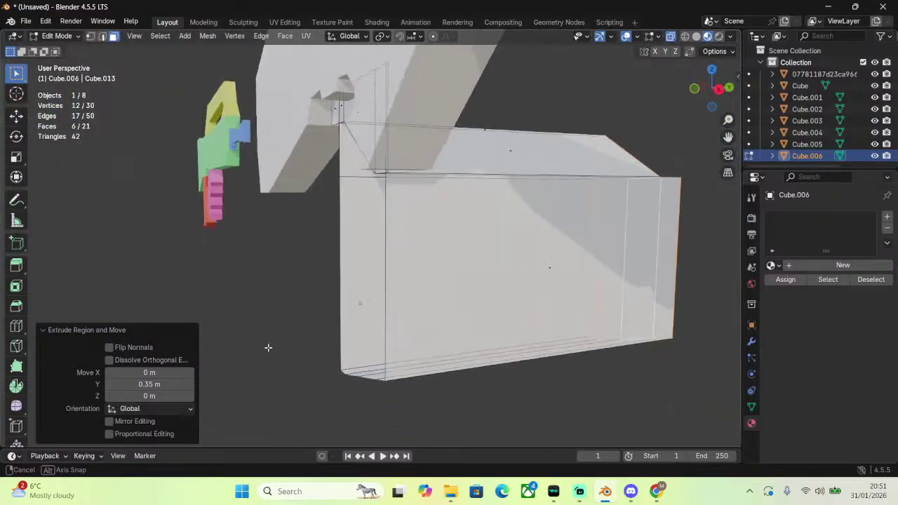
scroll(346, 301, down, 3)
scroll(346, 302, up, 3)
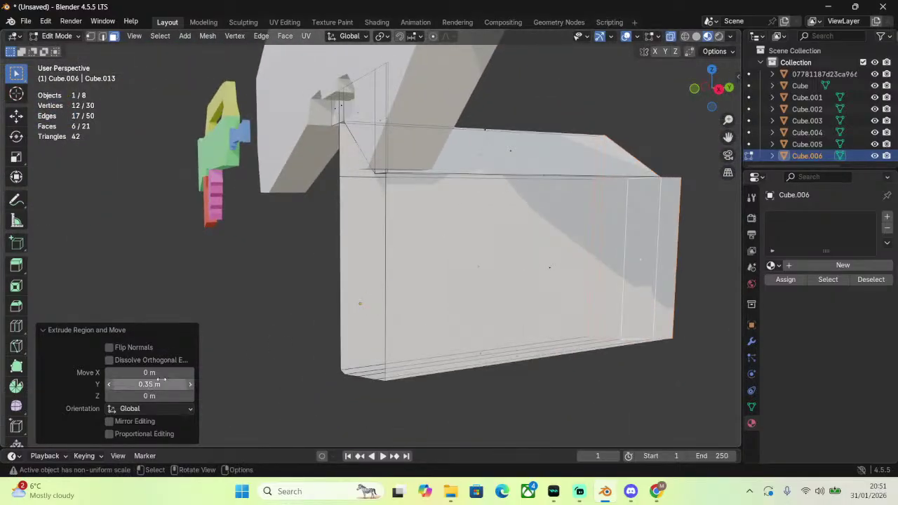
Try a negative Y distance for the magazine face extrusion, and undo the extrusion.
middle_drag(336, 330, 202, 330)
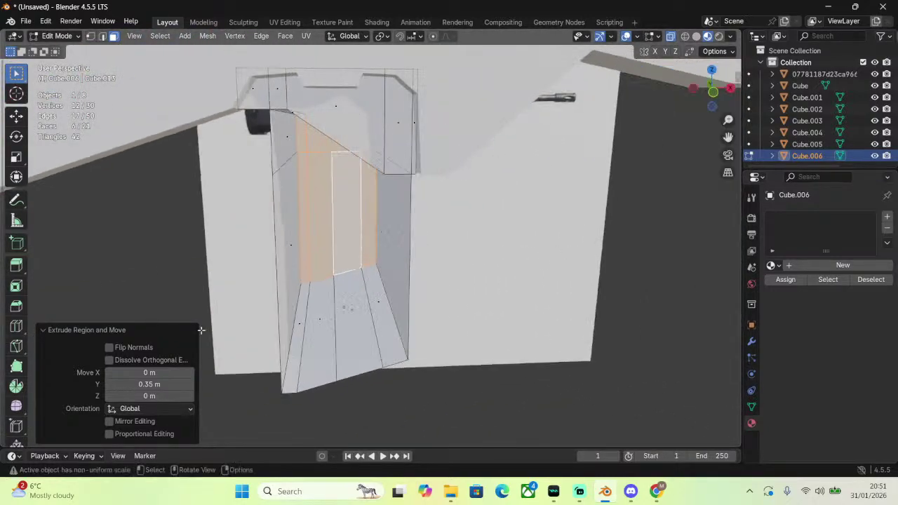
click(150, 384)
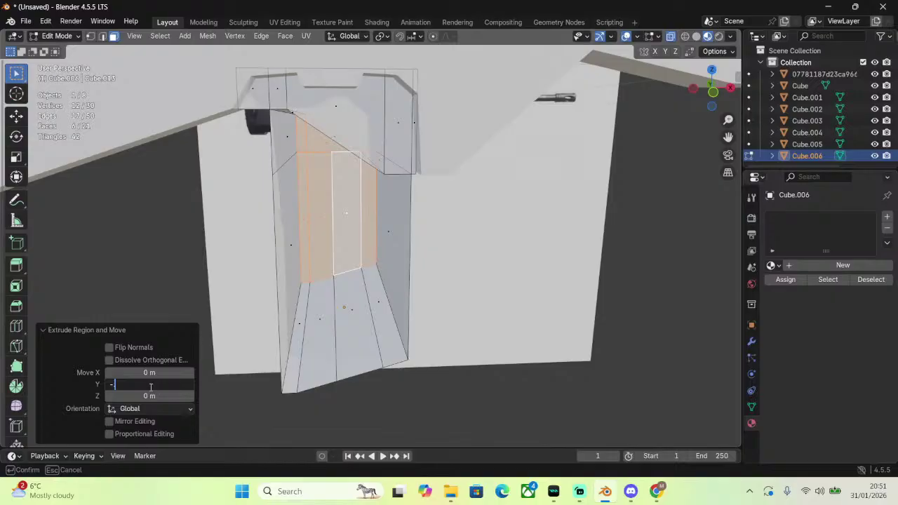
key(Return)
middle_drag(393, 295, 727, 120)
key(ctrl+z)
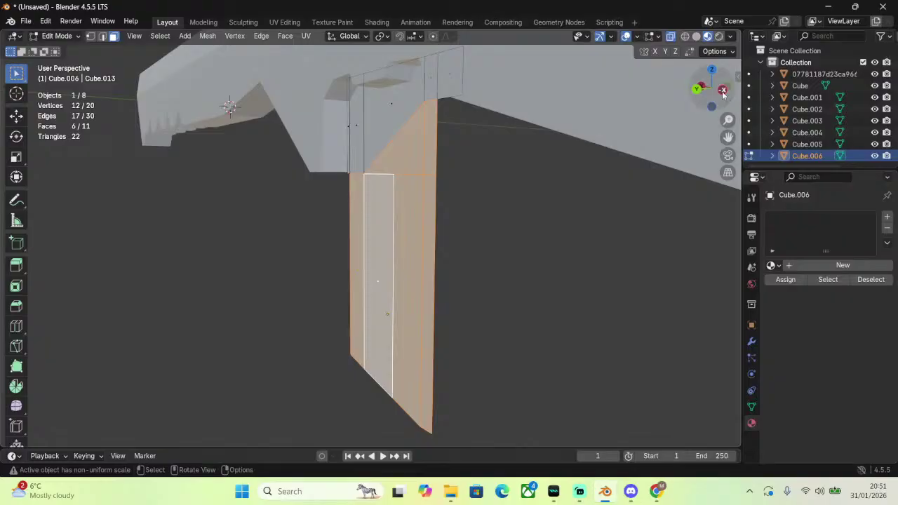
Try twice to extrude the six selected magazine faces along their normals, undoing each attempt.
click(724, 97)
middle_drag(525, 155, 474, 167)
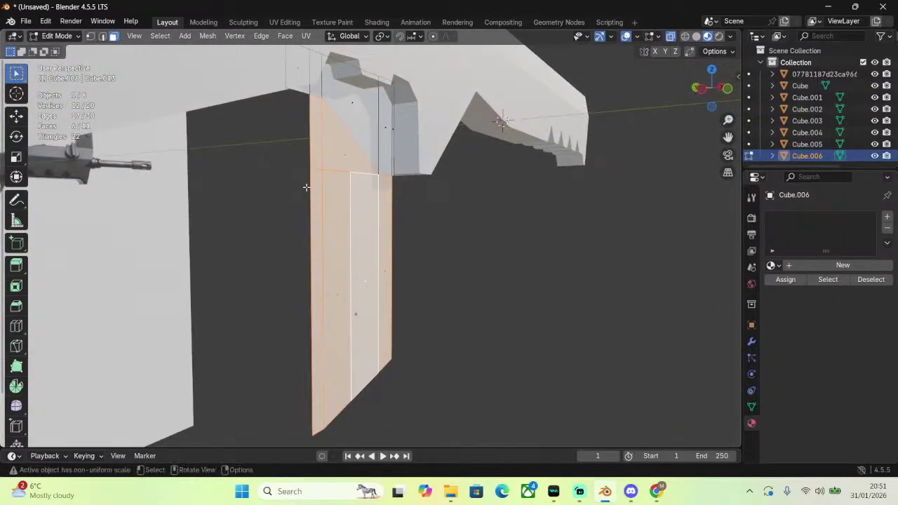
key(e)
click(501, 199)
key(ctrl+z)
key(e)
click(487, 222)
middle_drag(487, 223, 599, 225)
key(ctrl+z)
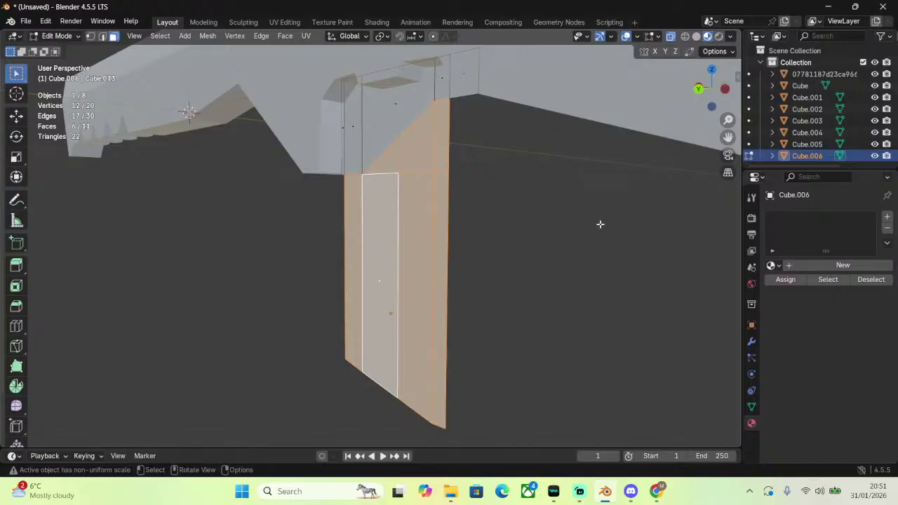
Select all faces of the magazine panel, including the upper part inside the receiver.
middle_drag(550, 236, 564, 163)
scroll(564, 163, down, 3)
drag(598, 112, 304, 395)
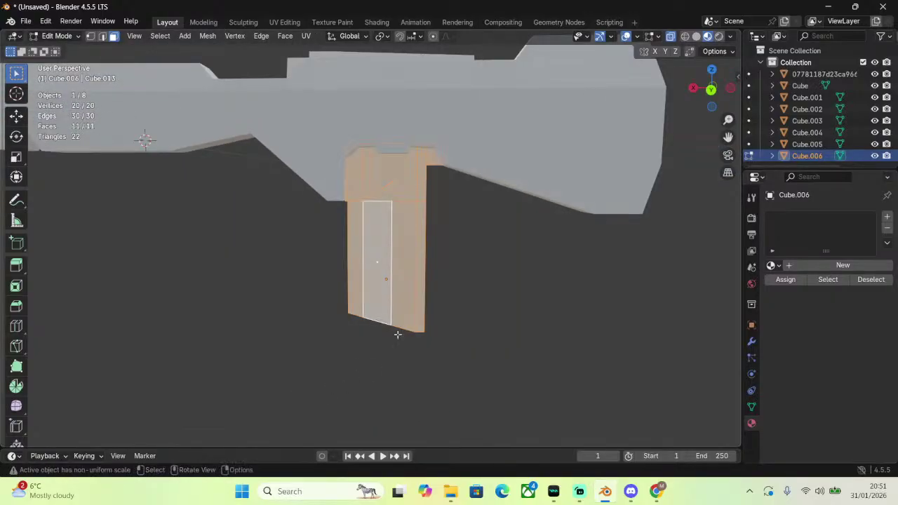
Try to extrude the entire magazine panel along its normals, and undo the extrusion.
middle_drag(513, 186, 393, 169)
key(e)
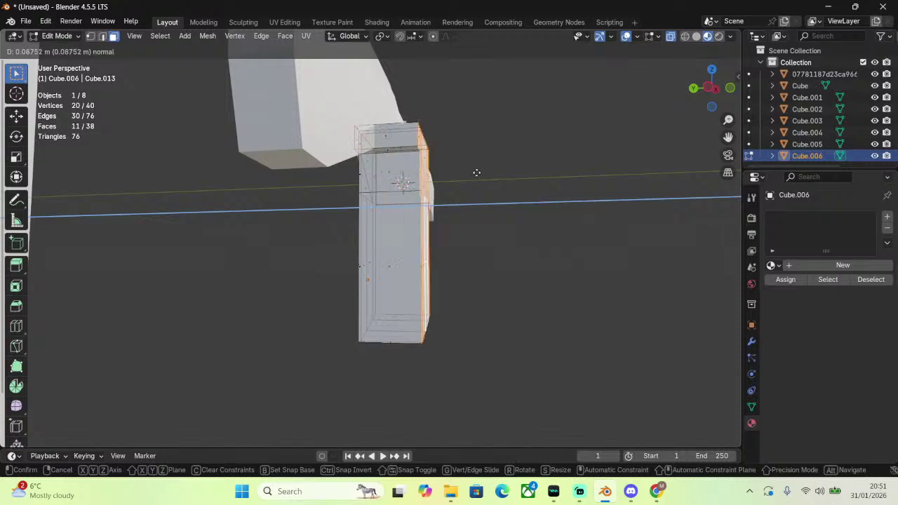
click(491, 174)
middle_drag(492, 173, 541, 177)
key(ctrl+z)
In Object Mode, hide the five coloured gun parts: Cube, Cube.001, Cube.002, Cube.004 and Cube.005.
click(707, 98)
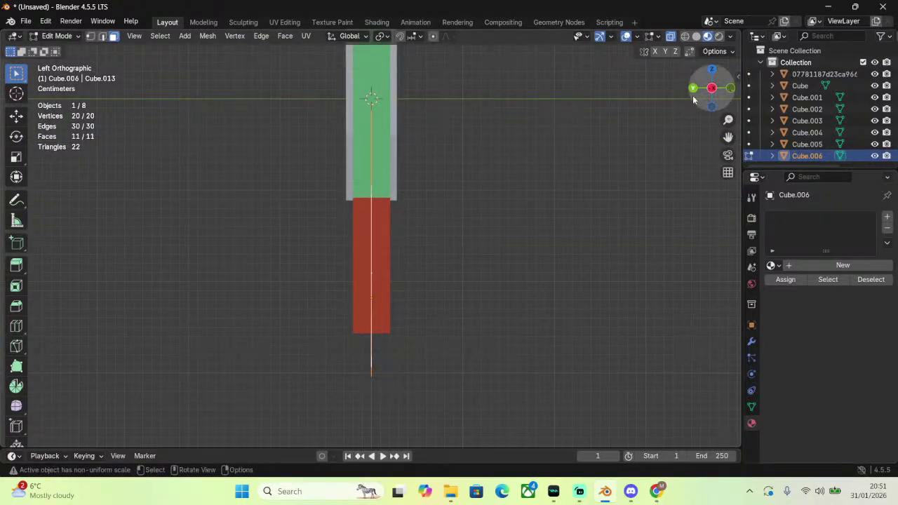
drag(711, 88, 50, 83)
click(60, 36)
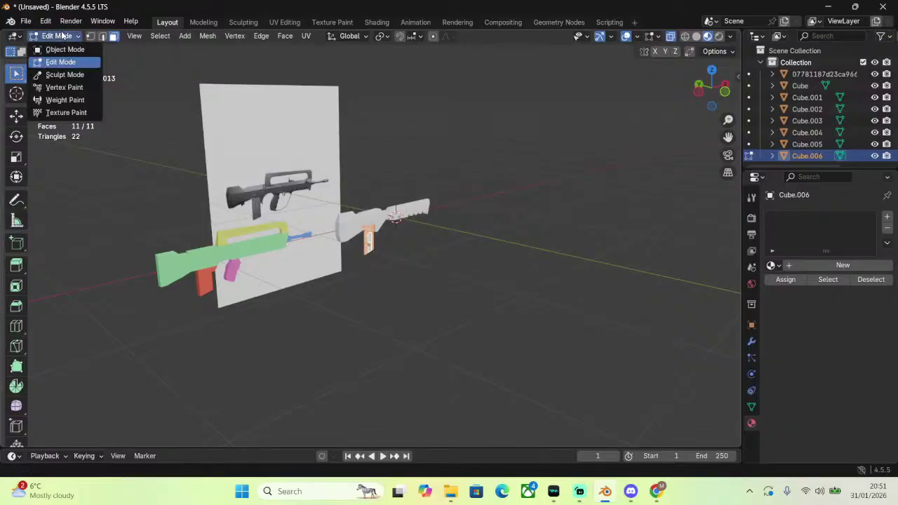
click(65, 48)
drag(105, 200, 285, 334)
middle_drag(285, 334, 671, 181)
drag(677, 178, 450, 339)
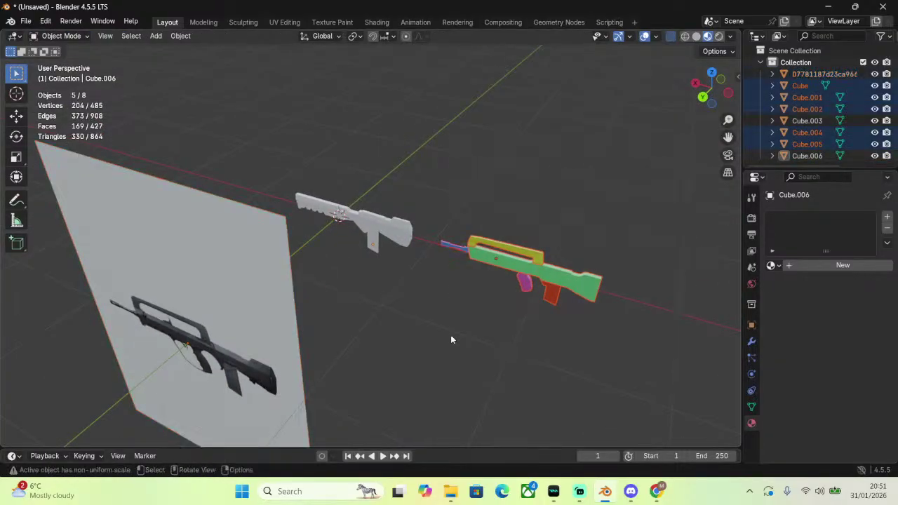
key(h)
middle_drag(518, 303, 388, 208)
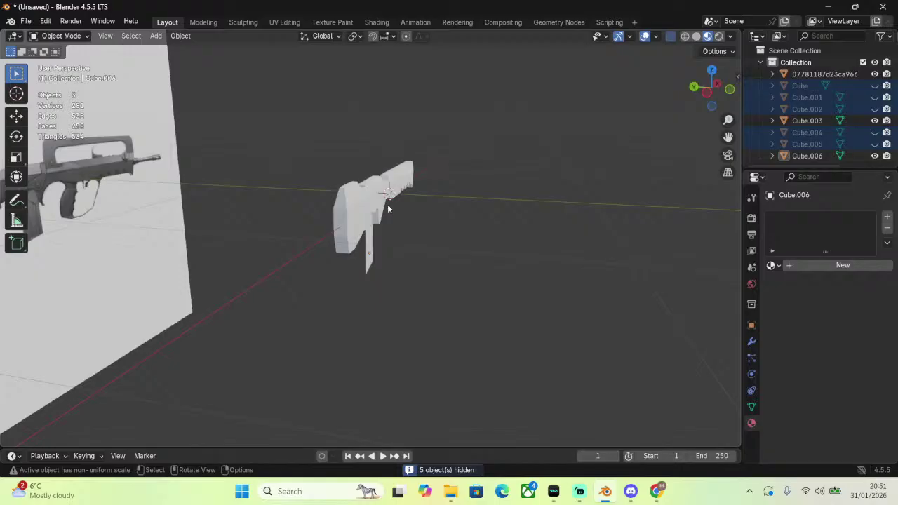
Reopen the magazine panel Cube.006 in Edit Mode and move all its faces about 0.019 m along positive Y.
click(367, 244)
scroll(368, 244, up, 4)
click(52, 37)
click(62, 63)
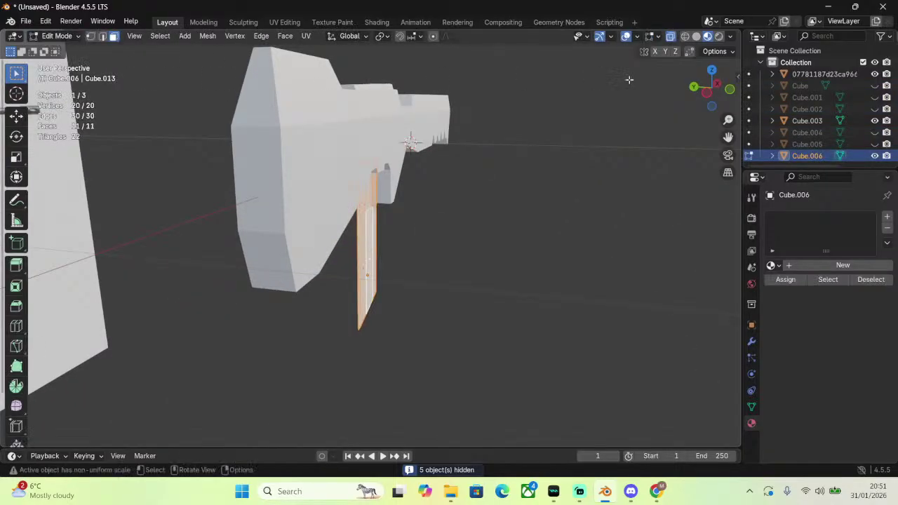
click(708, 93)
scroll(449, 196, up, 3)
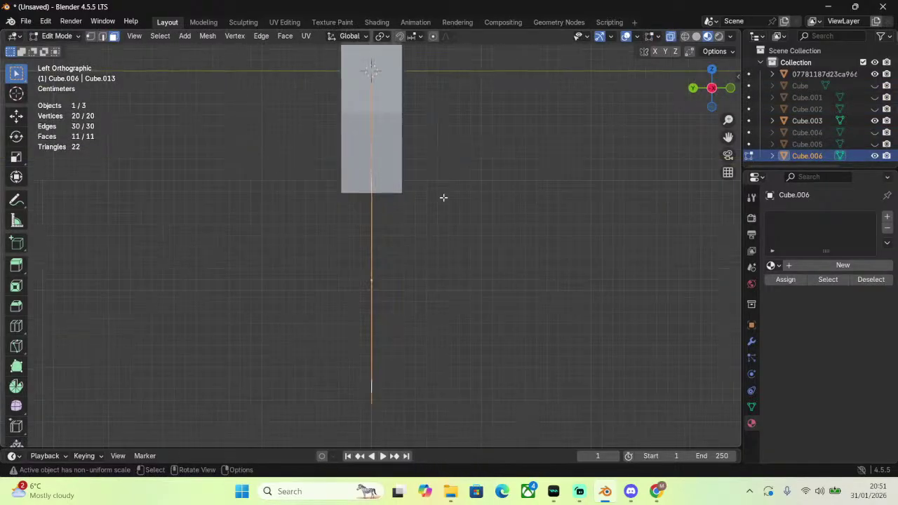
key(g)
key(y)
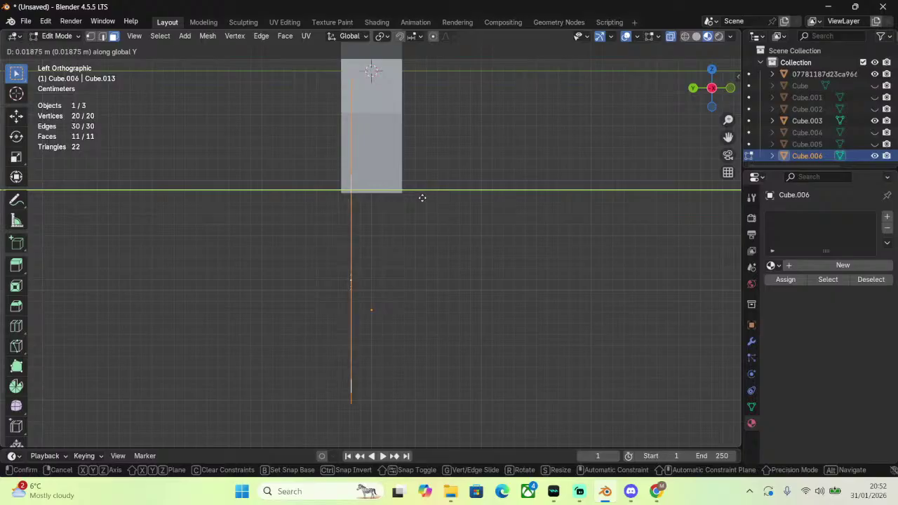
click(422, 197)
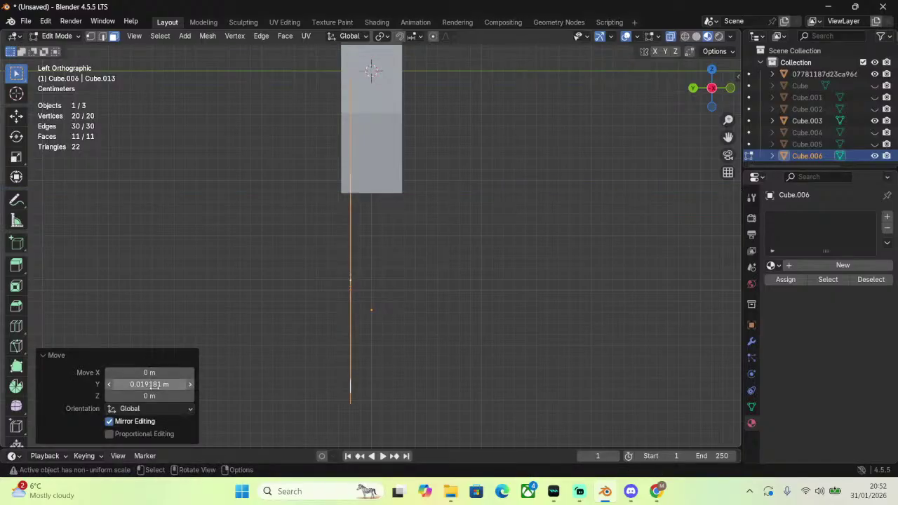
Set the magazine panel's move distance along Y to 0.02 m.
click(155, 385)
key(Return)
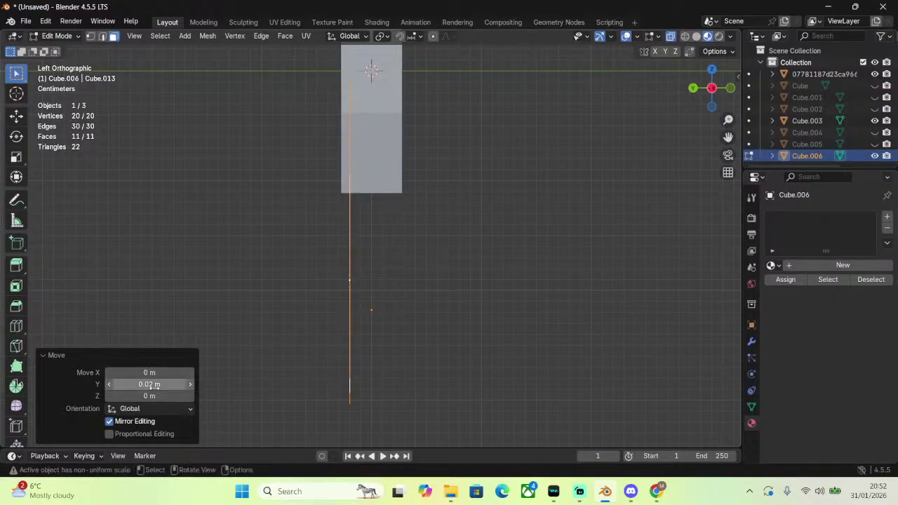
scroll(278, 137, up, 2)
click(58, 36)
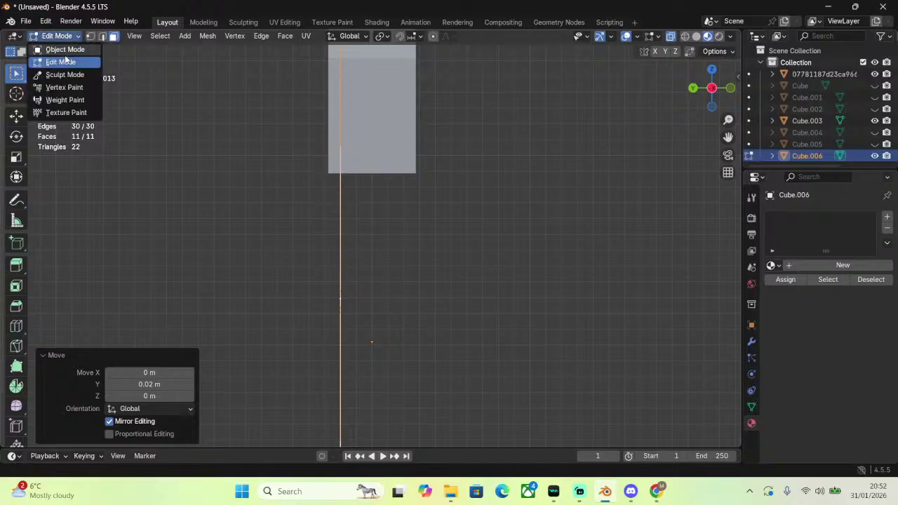
scroll(386, 195, down, 3)
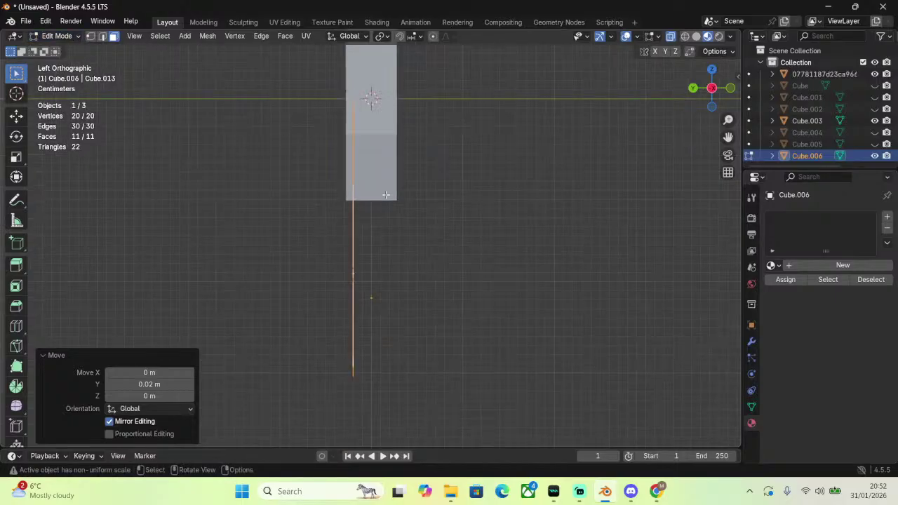
Extrude all faces of the magazine panel along global Y by -0.04 m.
key(e)
key(y)
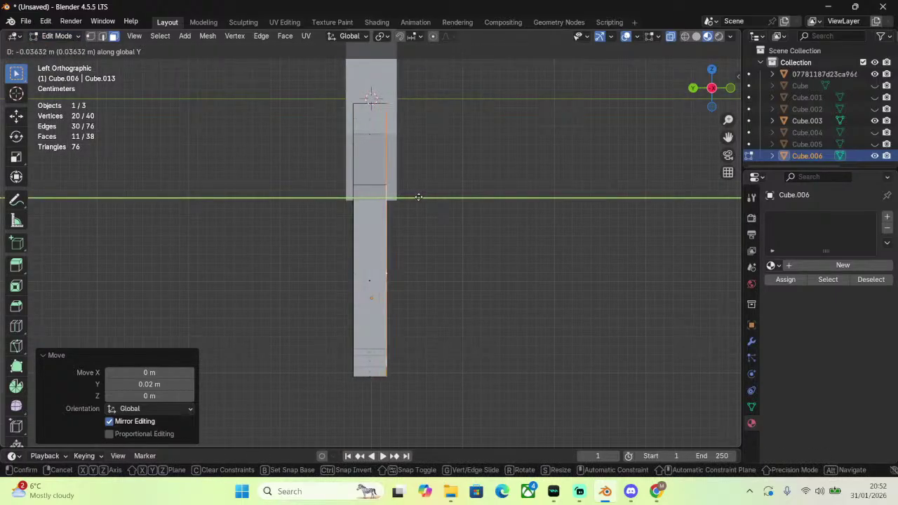
click(421, 197)
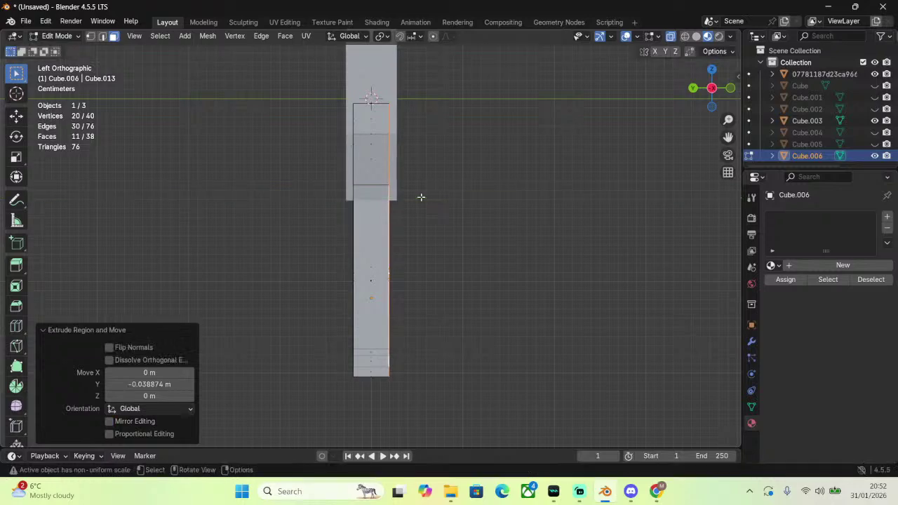
click(149, 384)
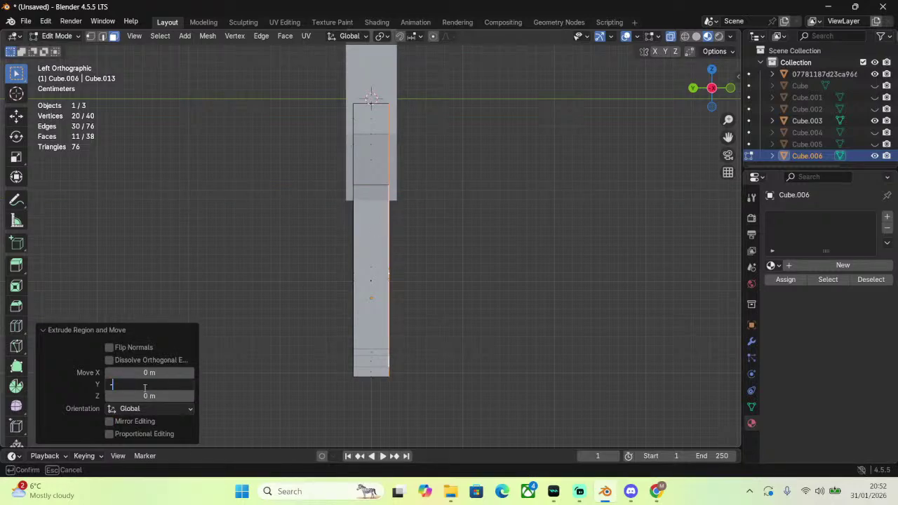
text(-0.4)
key(Return)
click(144, 384)
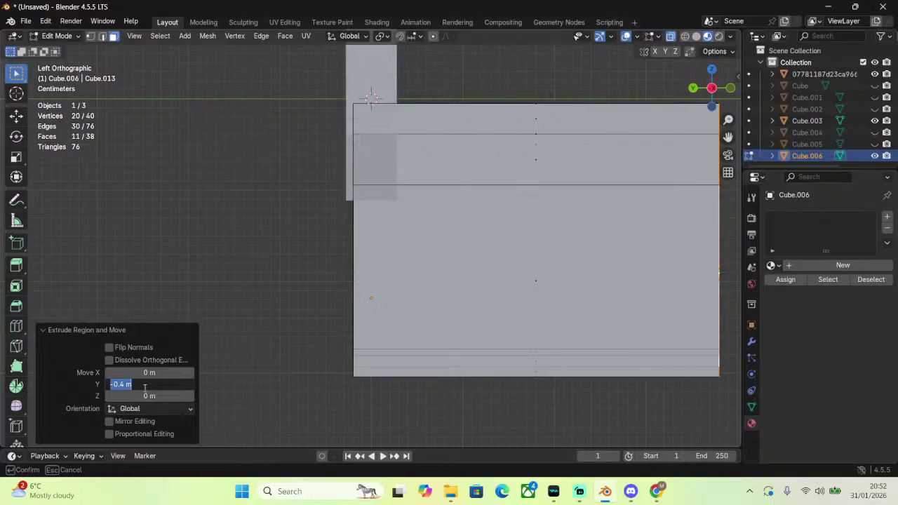
text(-.04)
key(Return)
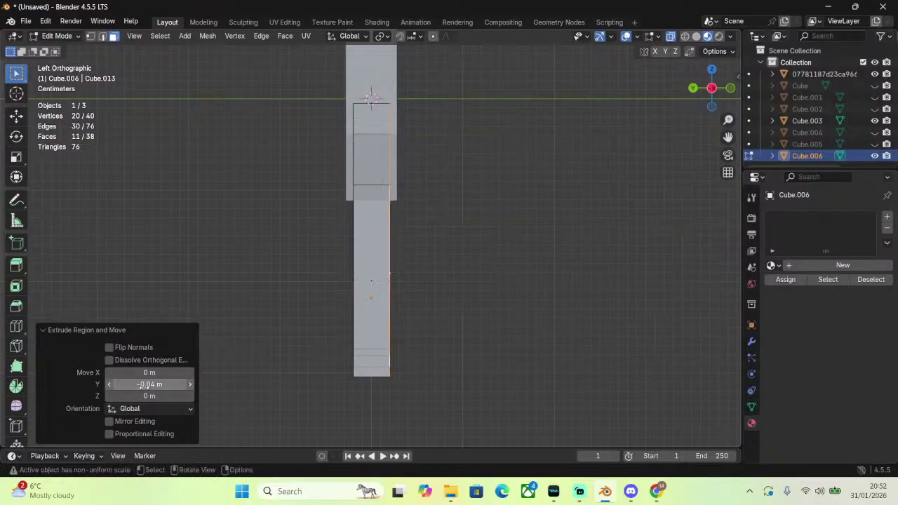
middle_drag(364, 232, 298, 119)
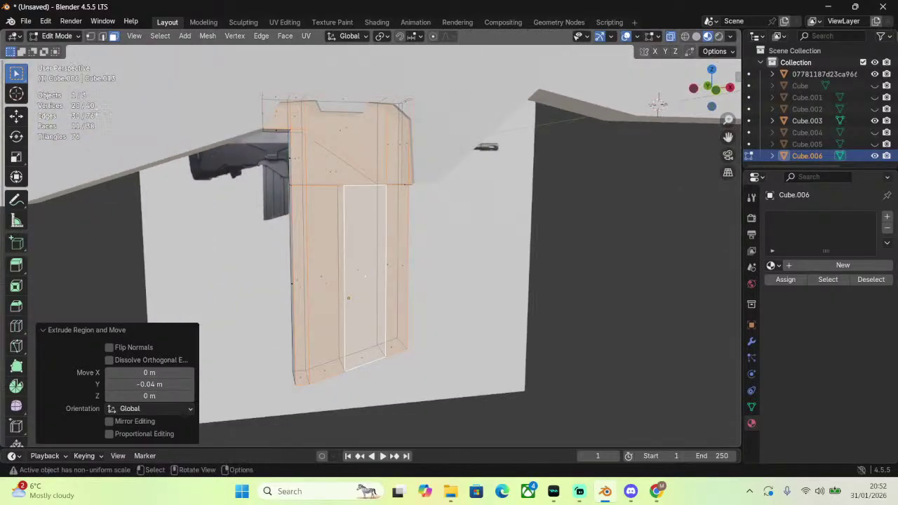
drag(279, 142, 303, 179)
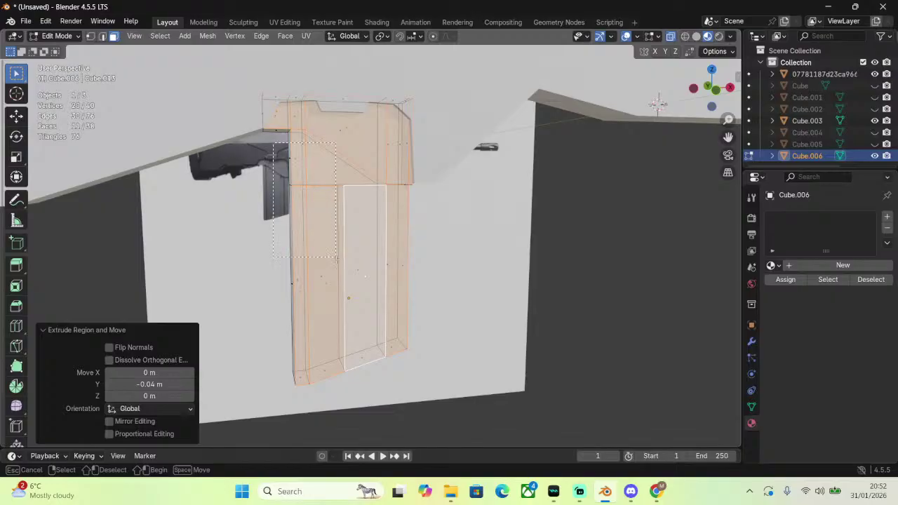
drag(292, 253, 292, 254)
middle_drag(259, 162, 474, 190)
In Object Mode, scale the magazine along global Y by about 0.831 so it is slightly thinner.
click(711, 87)
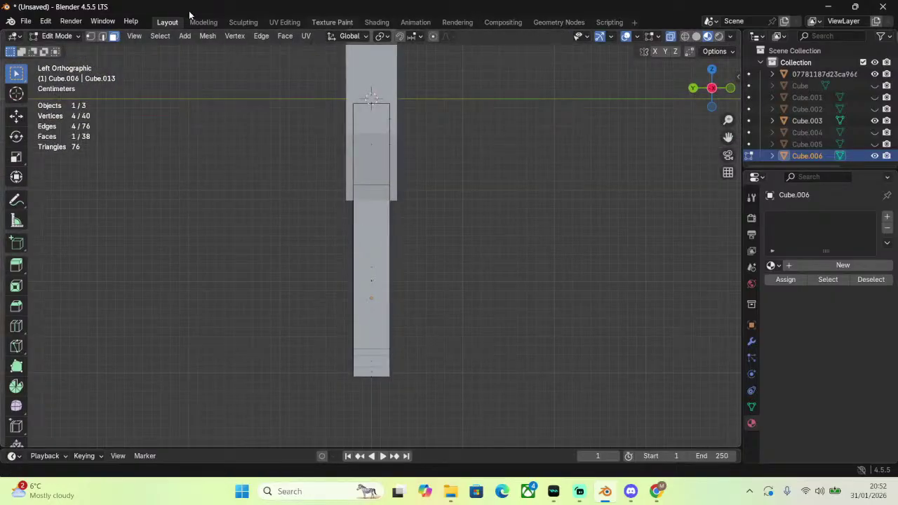
click(66, 37)
click(67, 48)
key(s)
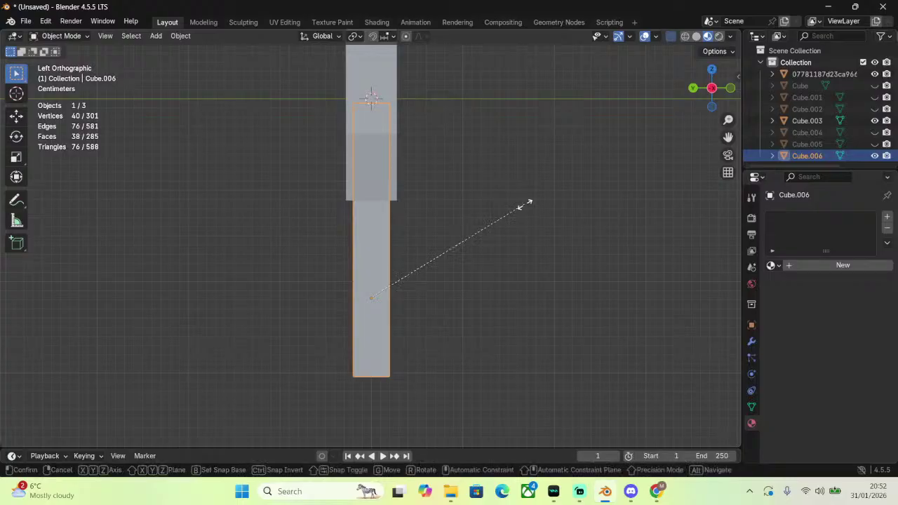
key(y)
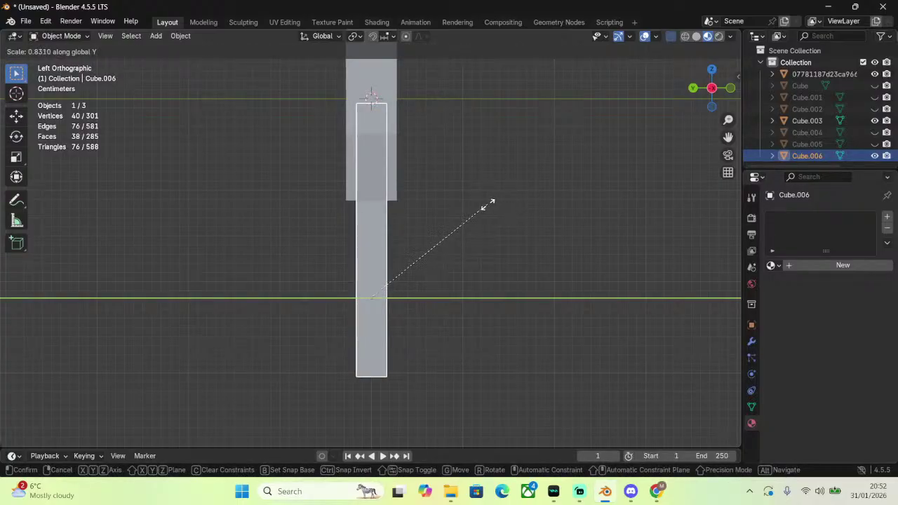
click(489, 204)
click(67, 36)
key(Escape)
Reopen the magazine in Edit Mode and select the faces on the underside of its upper rear tab.
click(66, 37)
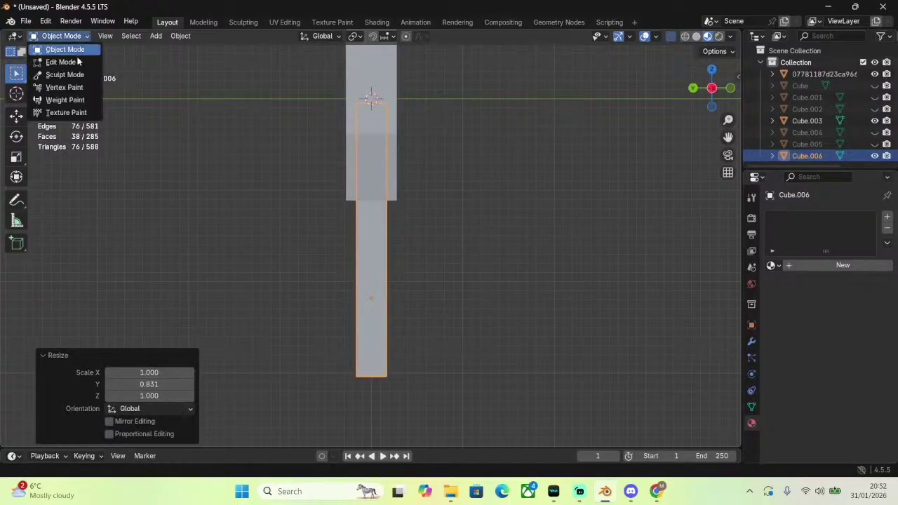
click(60, 62)
drag(712, 89, 719, 91)
click(718, 89)
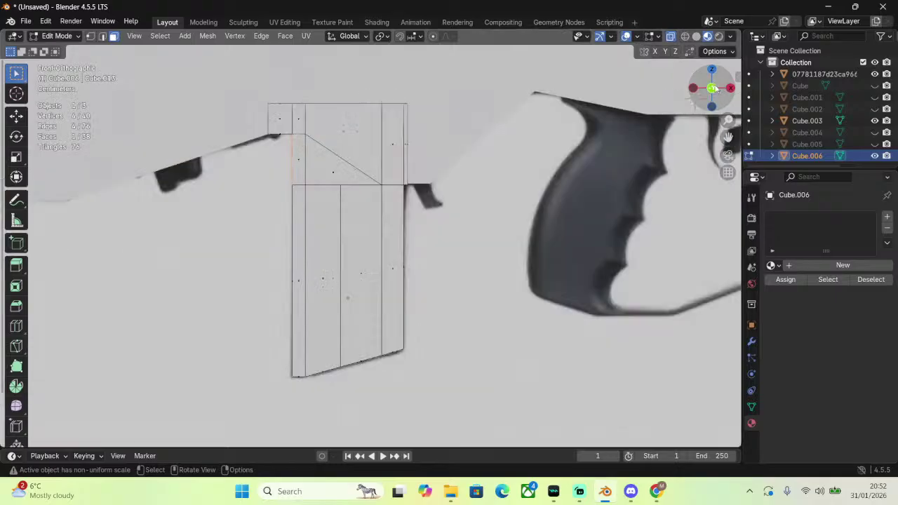
drag(227, 88, 486, 129)
drag(712, 88, 724, 71)
key(Caps_Lock)
drag(273, 148, 291, 118)
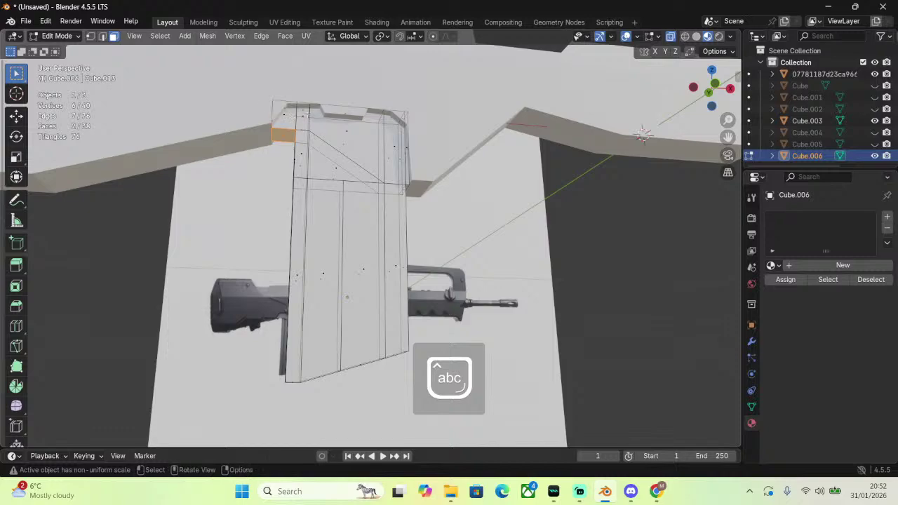
Add the faces of the magazine's upper section inside the receiver, from the rear tab to the front edge, to the selection.
drag(724, 88, 721, 101)
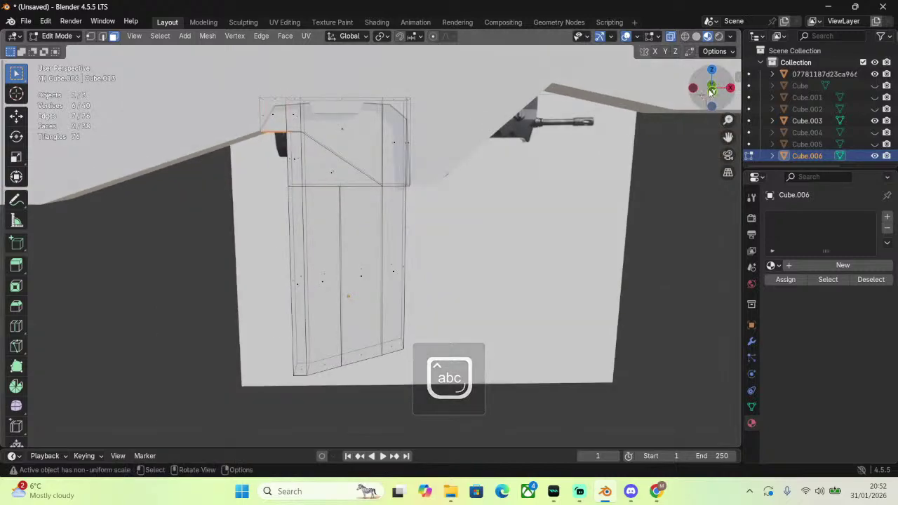
click(712, 89)
scroll(237, 85, up, 2)
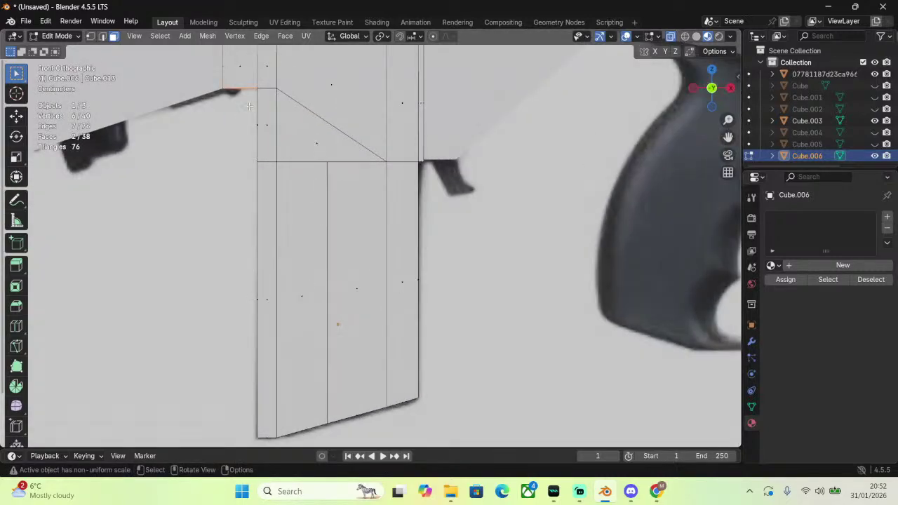
scroll(249, 105, down, 2)
drag(182, 75, 513, 129)
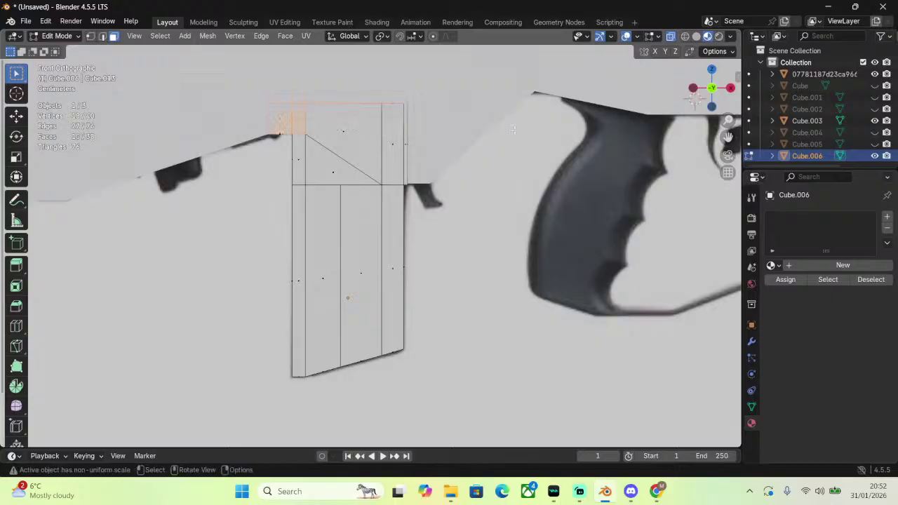
drag(322, 100, 455, 143)
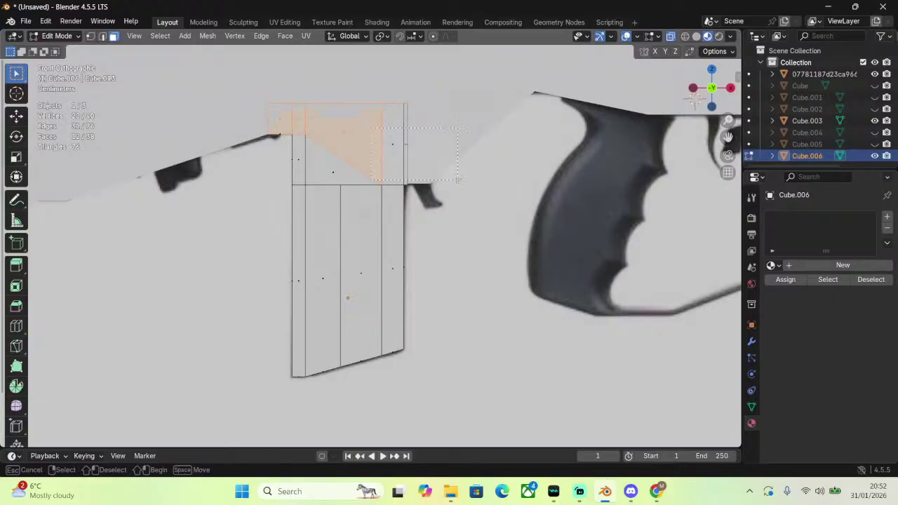
drag(457, 180, 457, 180)
Deselect the narrow faces between the two sides, leaving only the upper section's side faces selected on both sides.
middle_drag(458, 179, 359, 94)
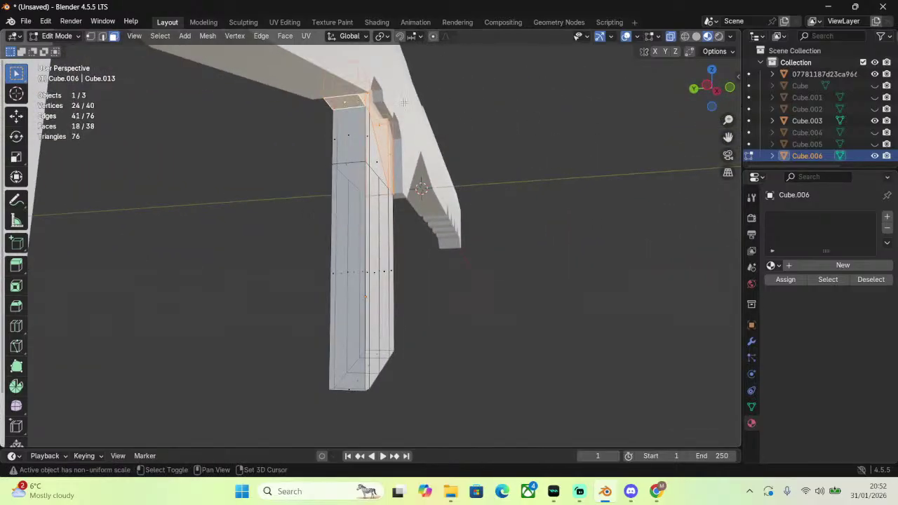
click(705, 93)
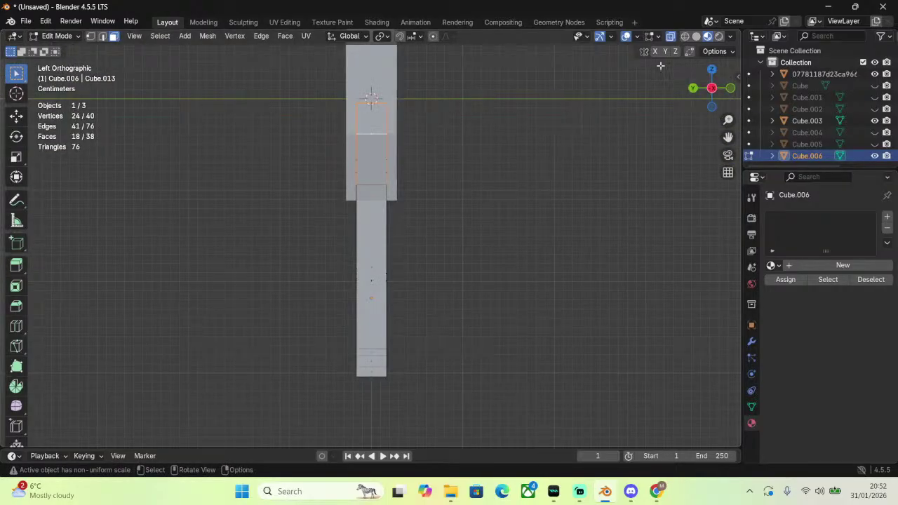
click(712, 87)
middle_drag(568, 114, 564, 62)
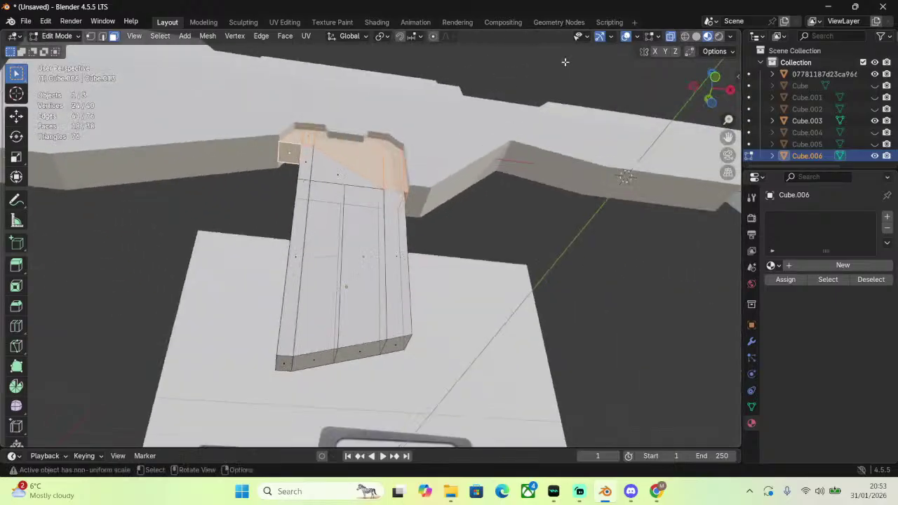
middle_drag(288, 154, 428, 109)
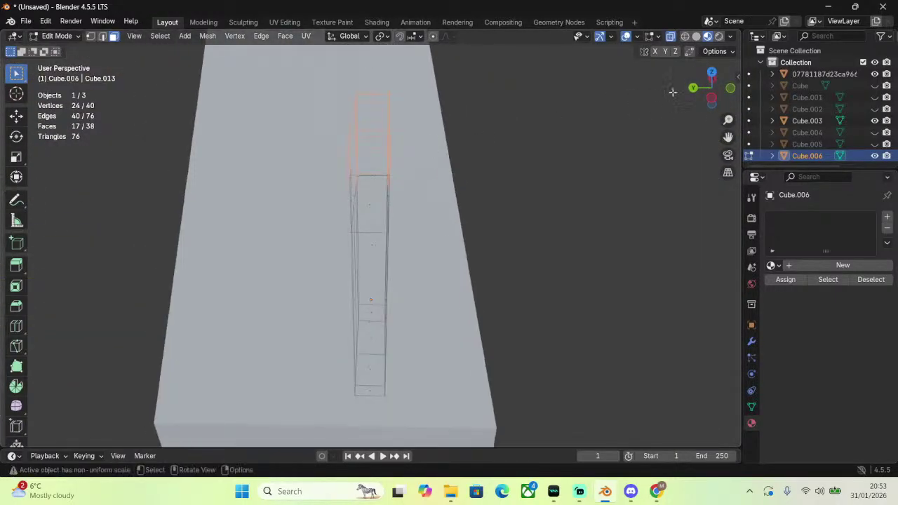
click(710, 72)
click(712, 74)
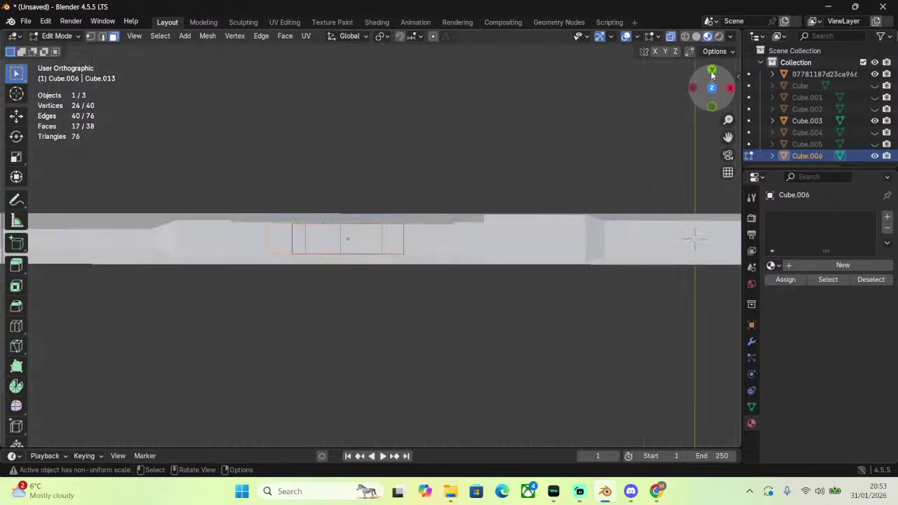
scroll(402, 195, up, 4)
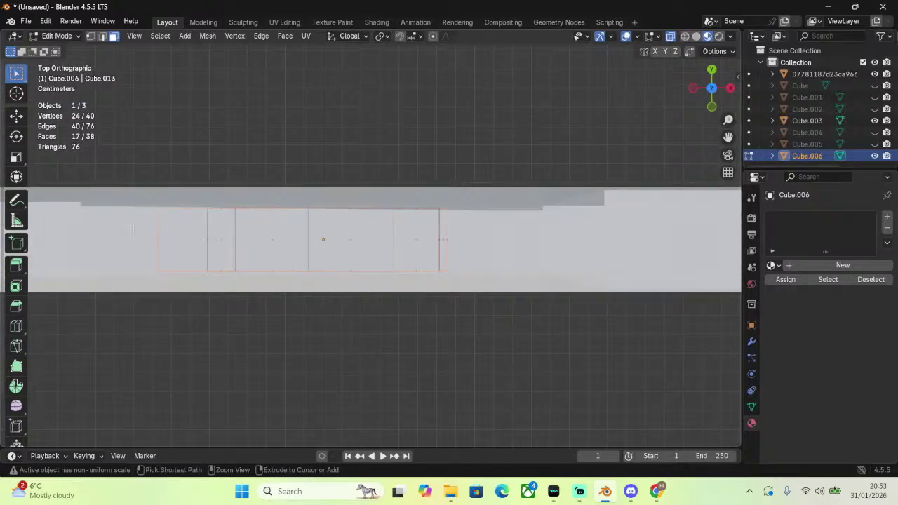
drag(97, 221, 533, 276)
drag(584, 255, 585, 255)
Try to extrude the upper side faces along Y and to scale them by 1.32 along Y, undoing each attempt.
mouse_move(717, 89)
mouse_down()
mouse_move(730, 85)
mouse_move(723, 87)
mouse_up()
scroll(487, 110, down, 3)
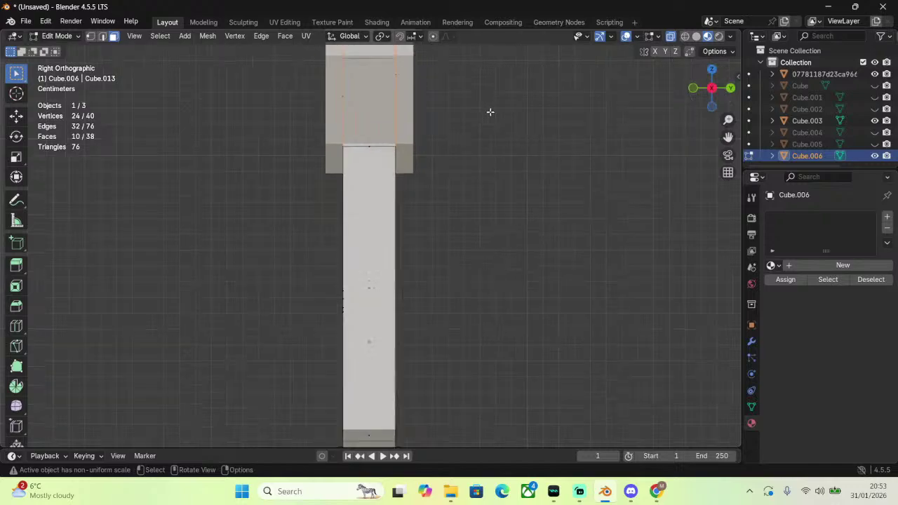
key(g)
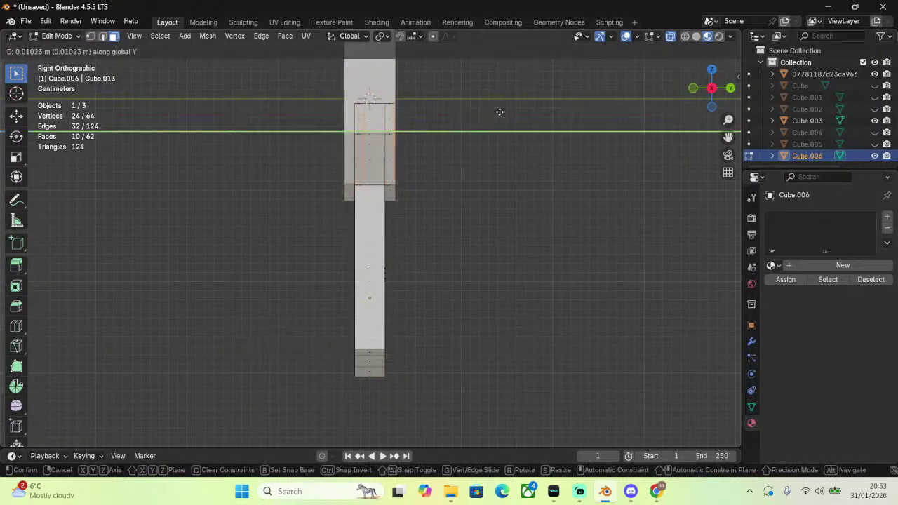
click(500, 112)
key(ctrl+z)
key(s)
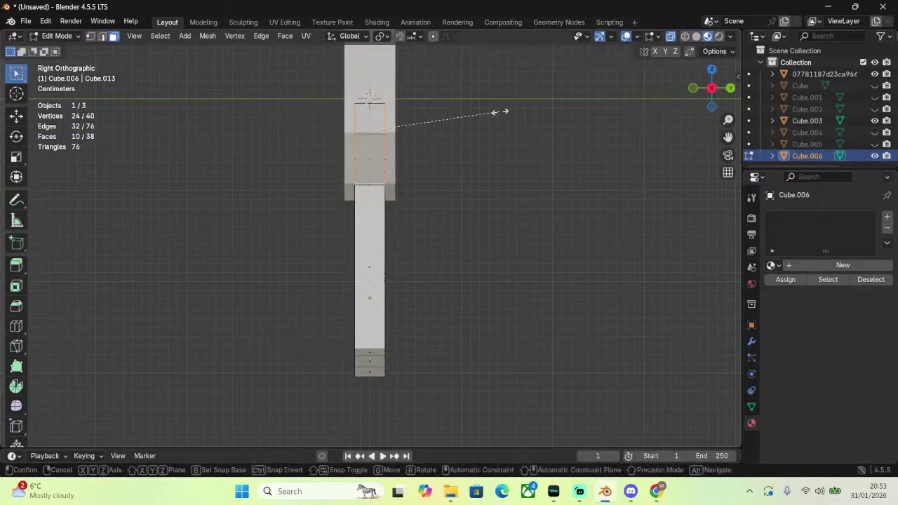
key(y)
click(540, 115)
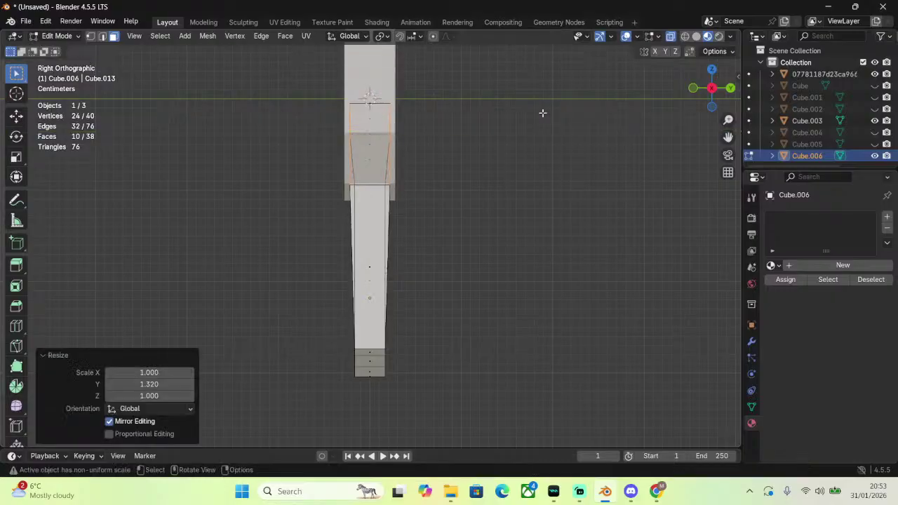
key(ctrl+z)
Extrude the upper side faces in place and scale them along global Y by about 1.669 to thicken the upper section.
key(e)
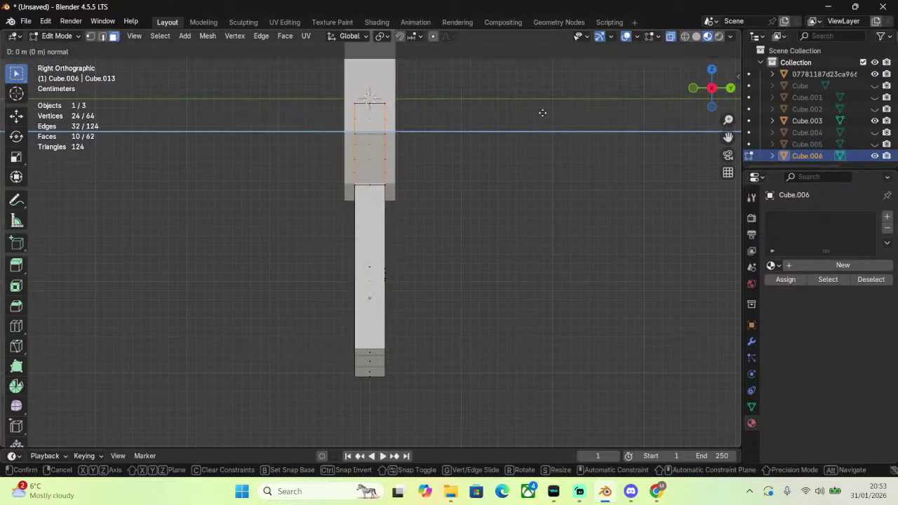
key(s)
click(543, 113)
key(s)
key(y)
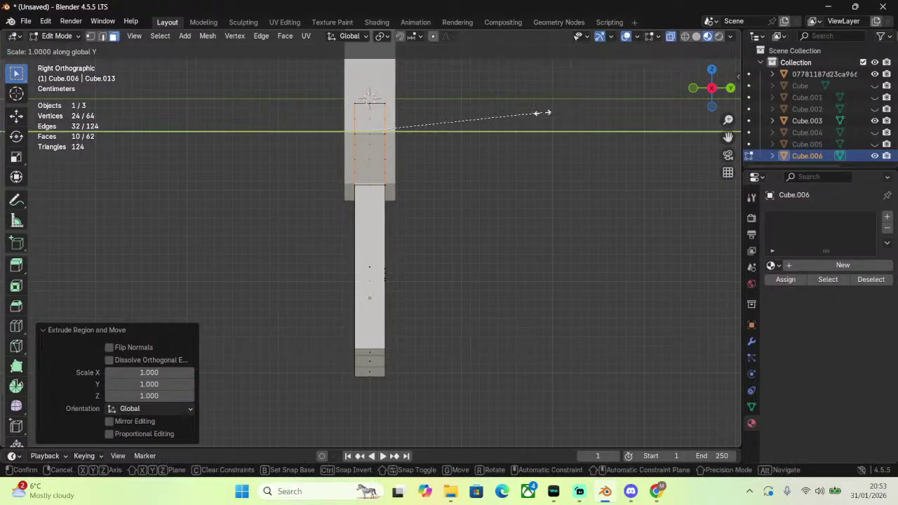
click(662, 122)
middle_drag(662, 122, 505, 105)
Fine-tune the extruded upper section's thickness by rescaling its side faces along global Y, and return to Object Mode.
key(s)
key(y)
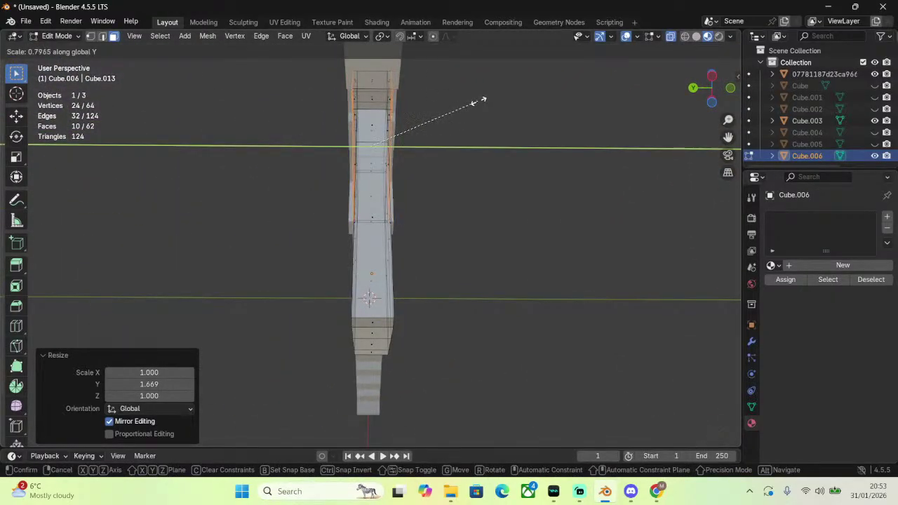
click(543, 94)
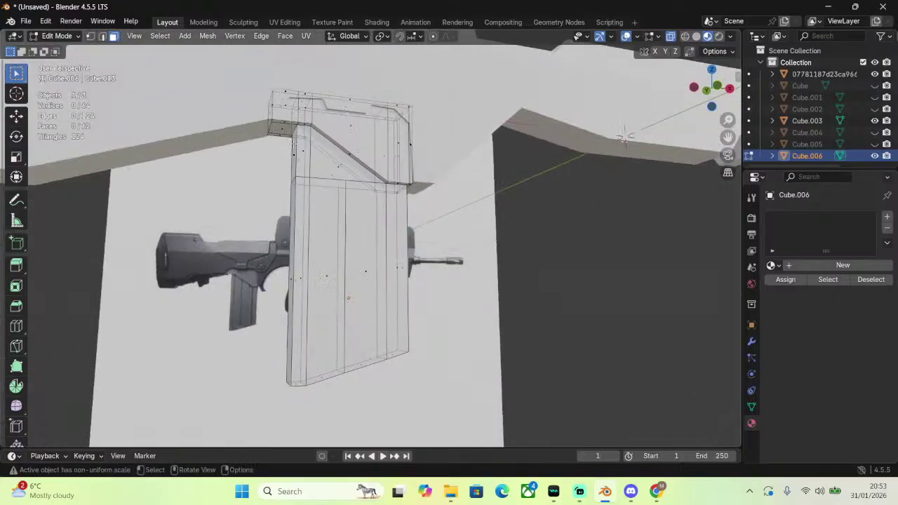
click(56, 35)
click(60, 46)
middle_drag(602, 258, 572, 218)
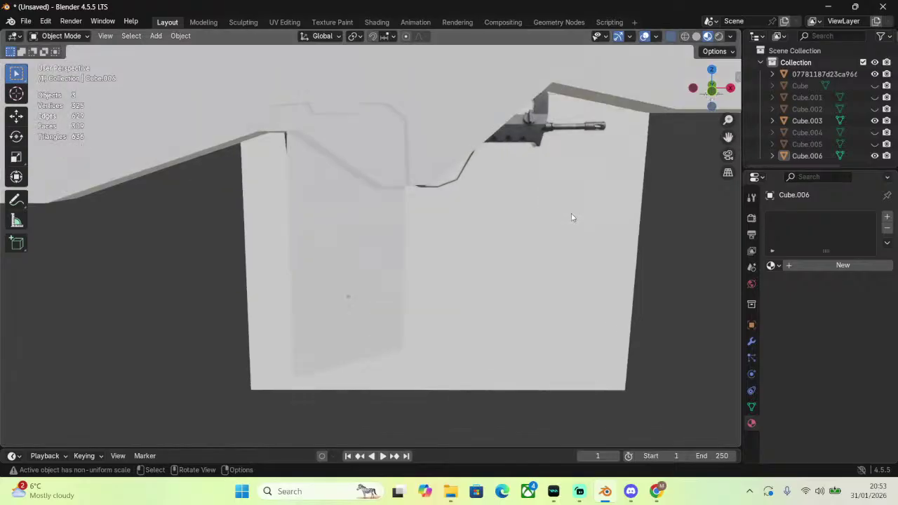
Enter Edit Mode on Cube.006 and select the vertex at the middle vertical edge's upper end on the front side.
click(328, 208)
click(57, 35)
click(59, 61)
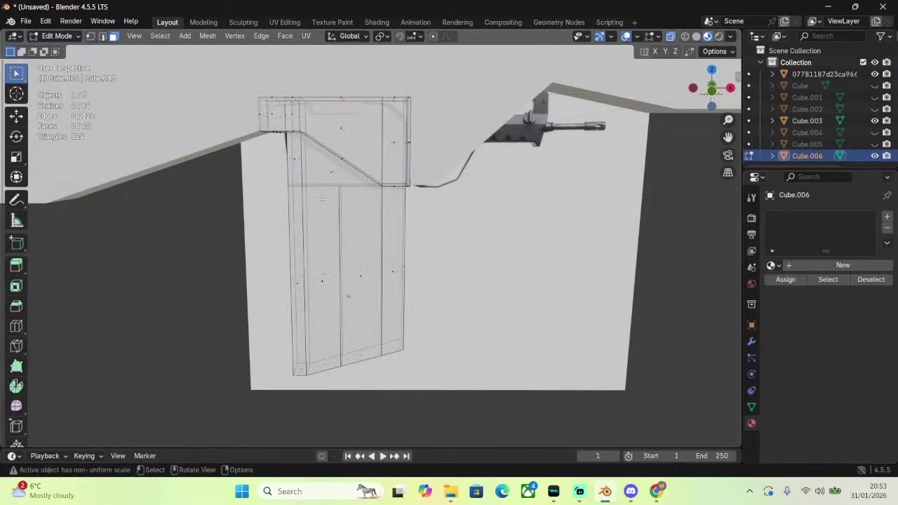
scroll(321, 198, up, 3)
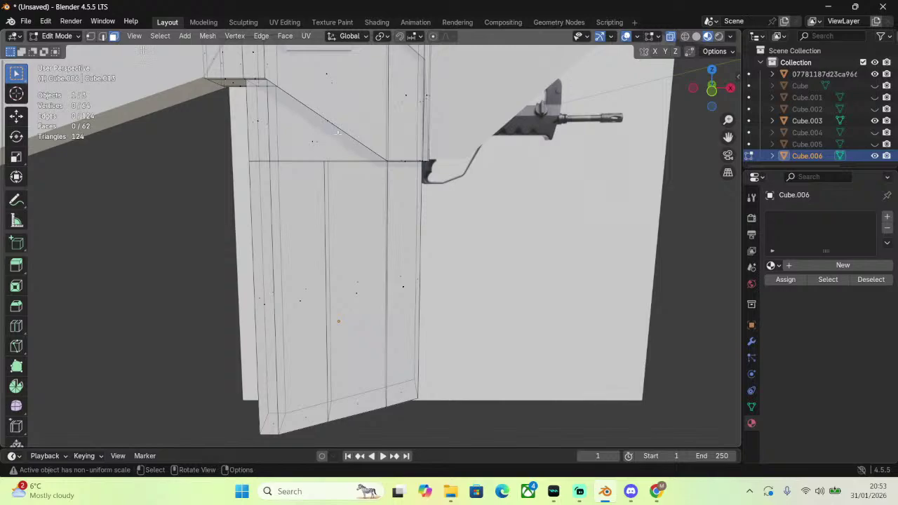
key(1)
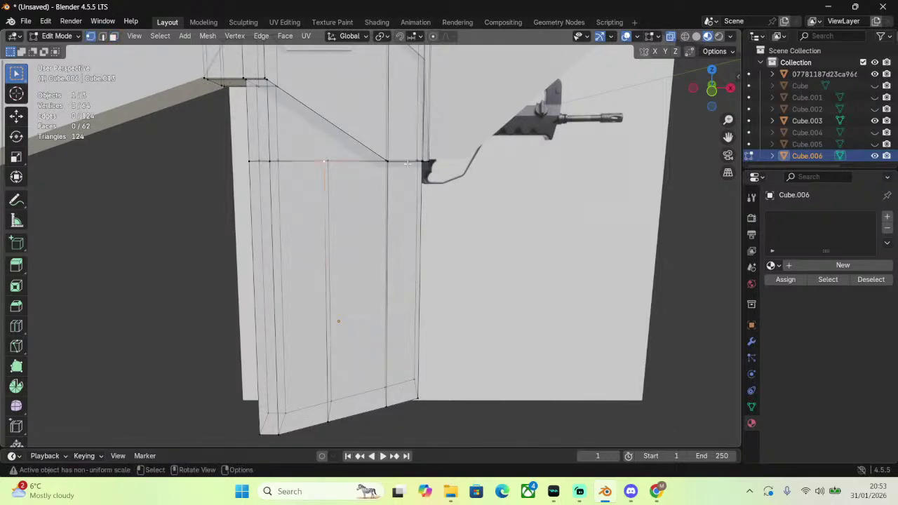
click(711, 89)
scroll(564, 158, up, 3)
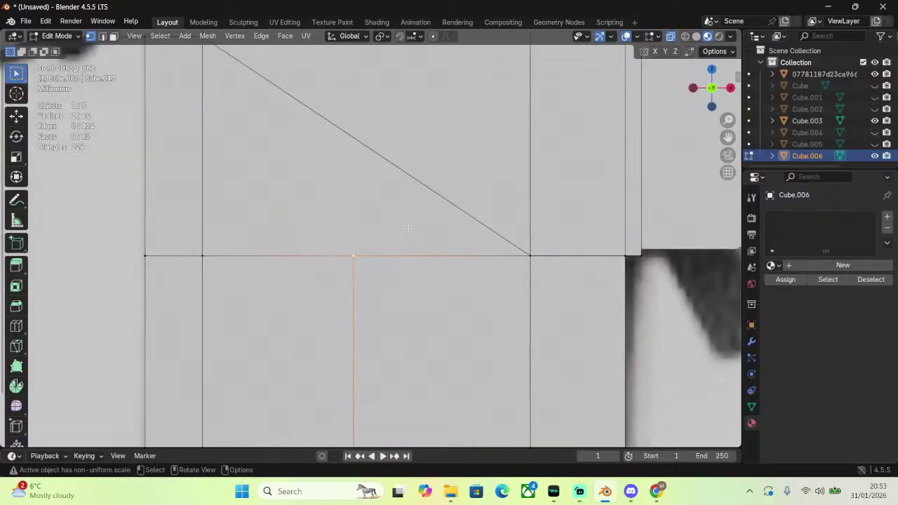
Knife-cut straight up along Z from the selected vertex to the diagonal edge on the front side, redoing the misplaced end point.
key(k)
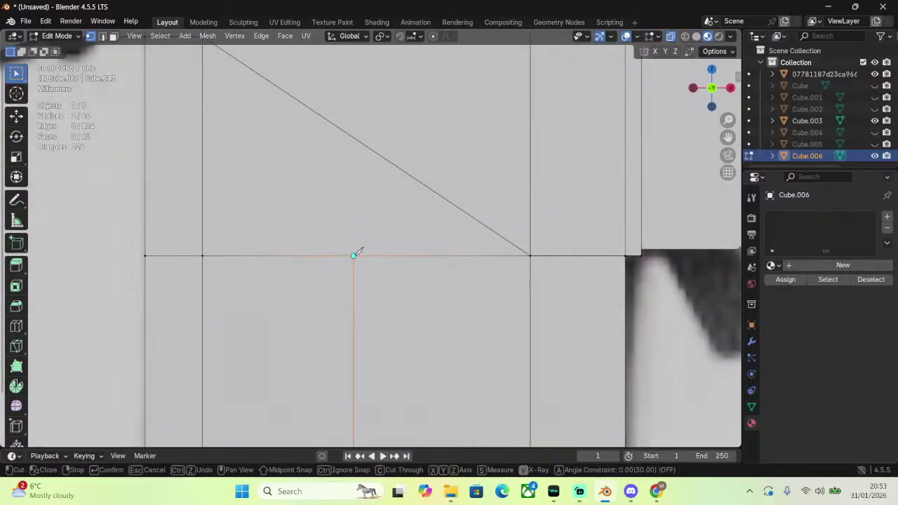
key(z)
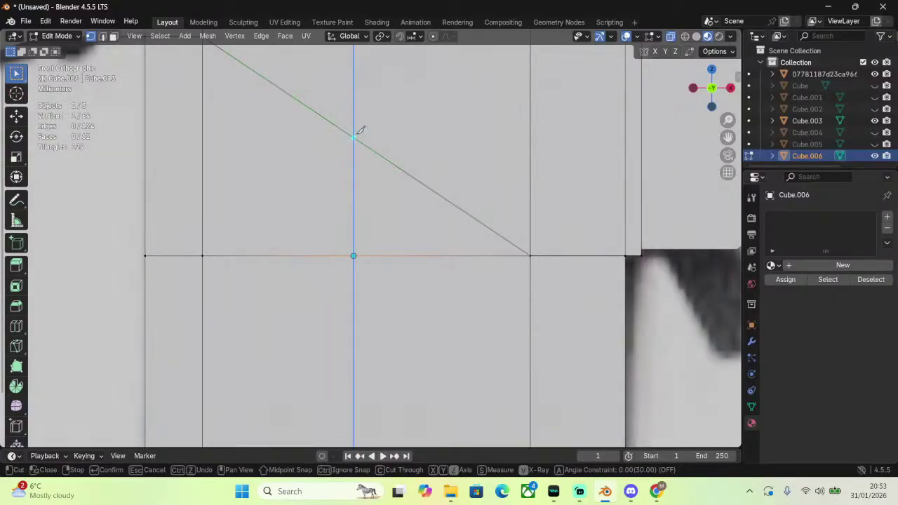
middle_drag(393, 116, 460, 128)
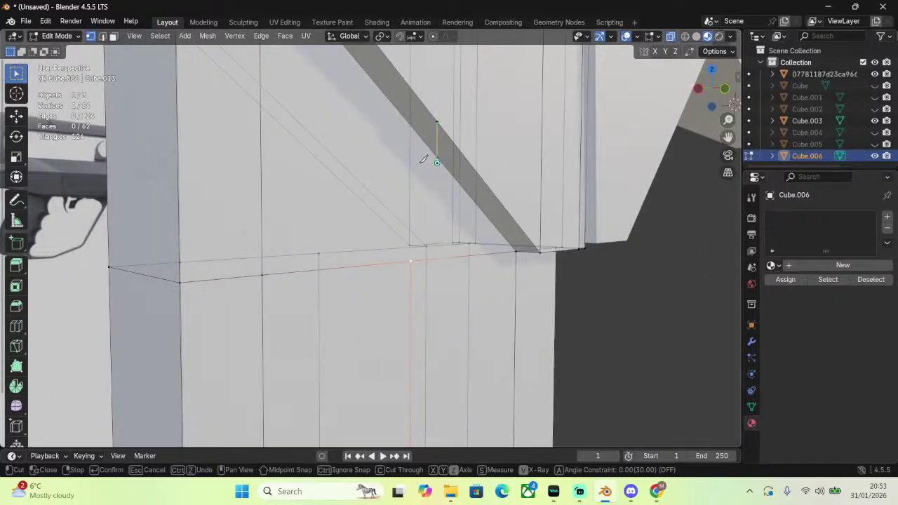
key(ctrl+z)
click(412, 126)
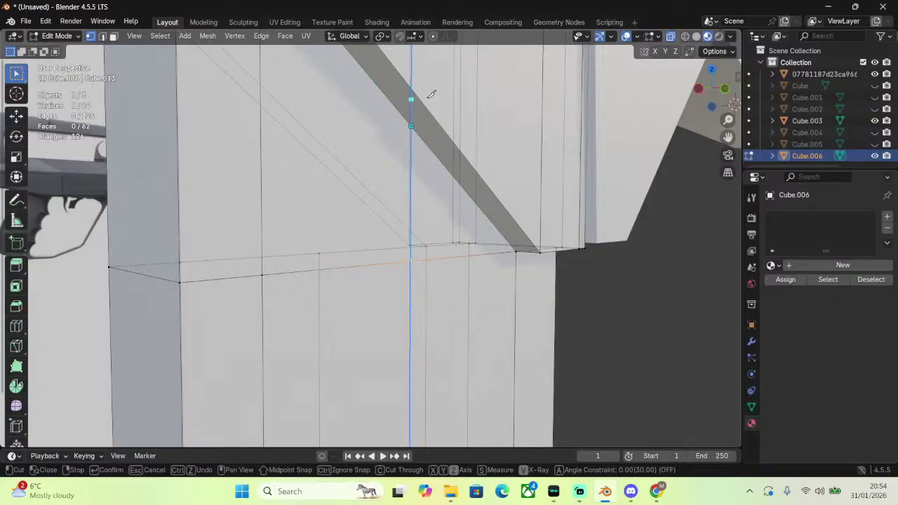
key(Return)
Make the matching knife cut from the middle vertical edge up to the diagonal edge on the magazine's opposite side.
middle_drag(305, 225, 438, 183)
key(k)
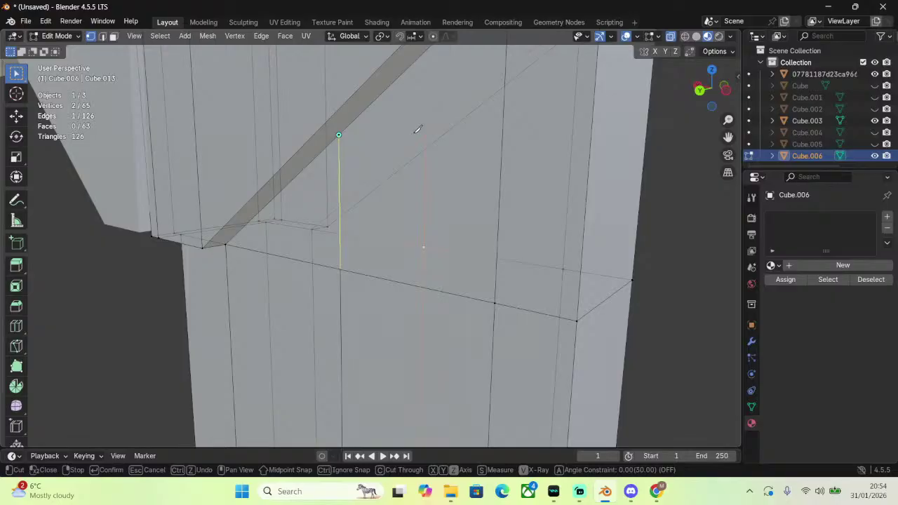
key(Return)
Select only the middle vertical edges on both sides, from the diagonal down to the magazine's base, leaving out the crossing horizontal edges.
middle_drag(437, 134, 473, 136)
scroll(487, 120, down, 5)
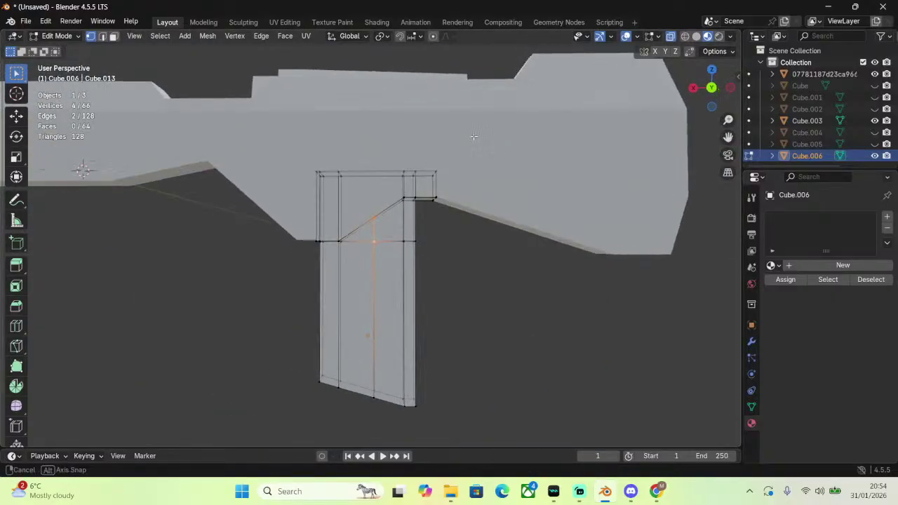
click(712, 88)
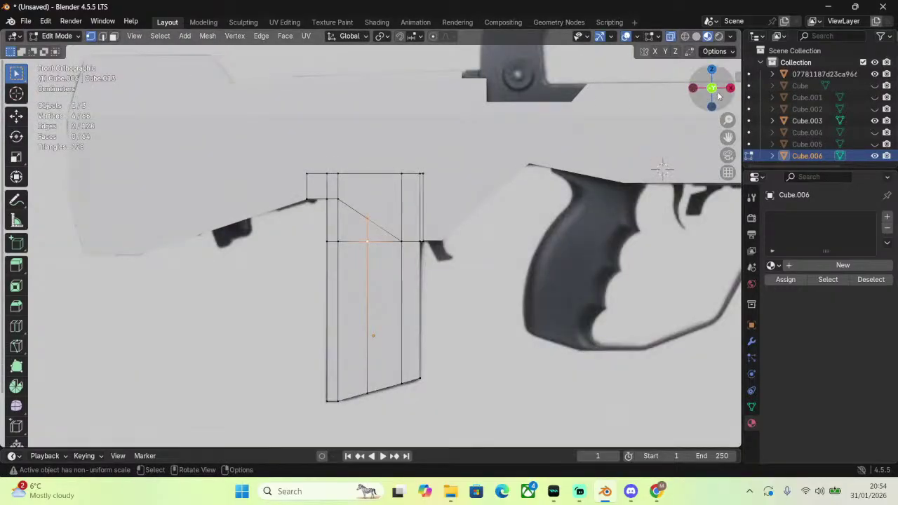
click(712, 87)
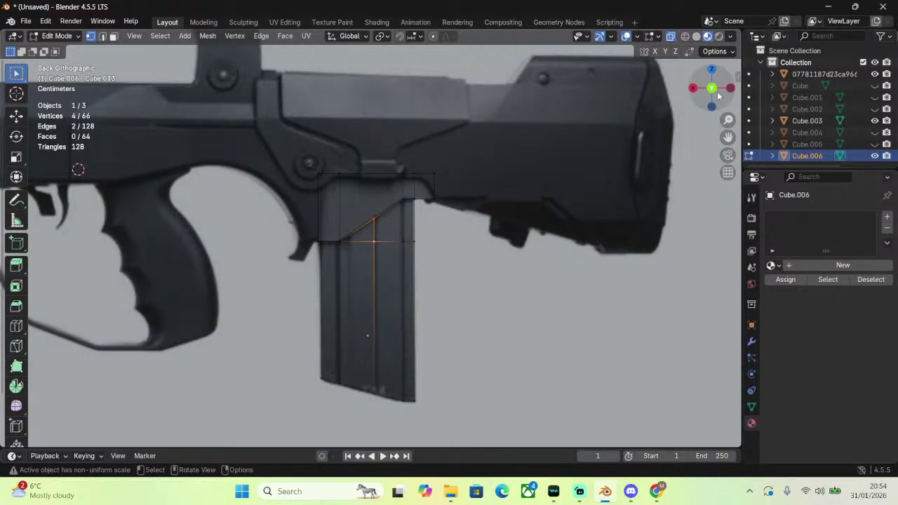
click(103, 37)
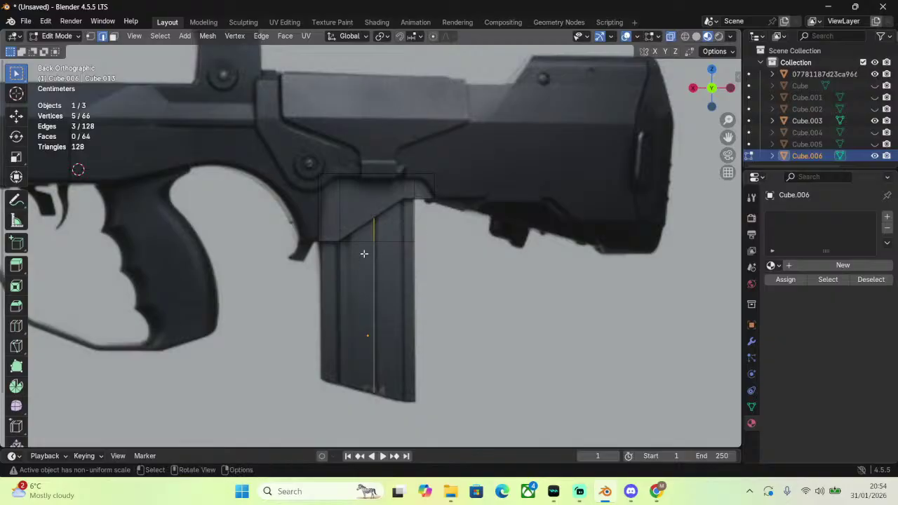
middle_drag(364, 254, 407, 239)
click(711, 90)
scroll(366, 224, up, 2)
shift+drag(369, 226, 391, 347)
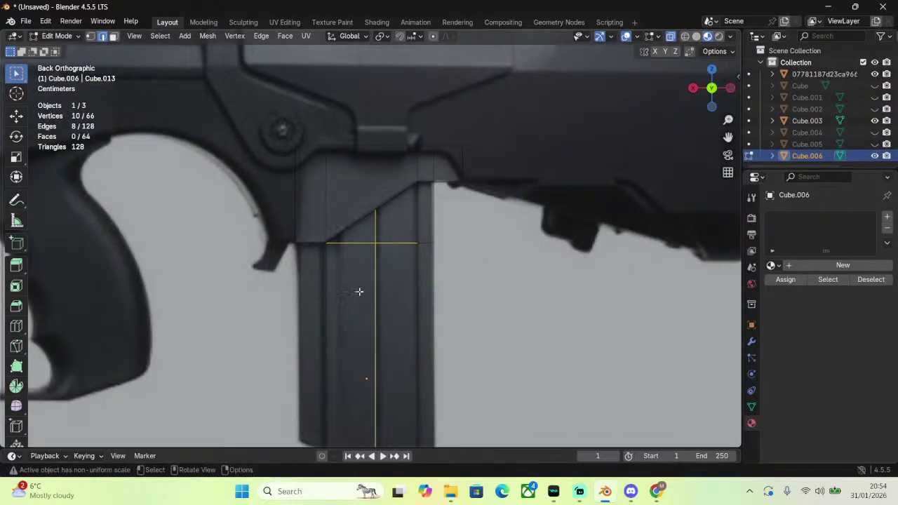
ctrl+drag(350, 298, 401, 393)
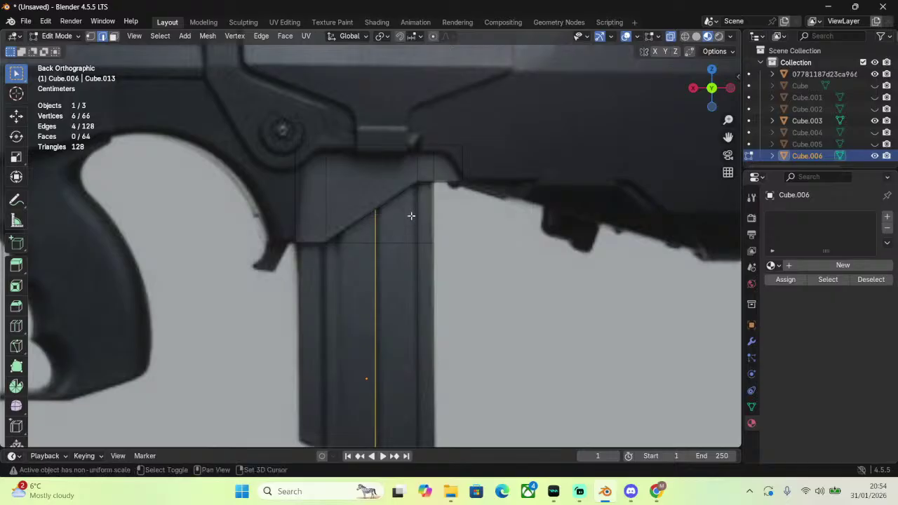
Add the two flanking vertical edge lines on both sides to the selection and bevel them all by 0.047 m with one segment.
shift+drag(401, 279, 421, 315)
shift+drag(310, 292, 345, 321)
middle_drag(509, 238, 504, 245)
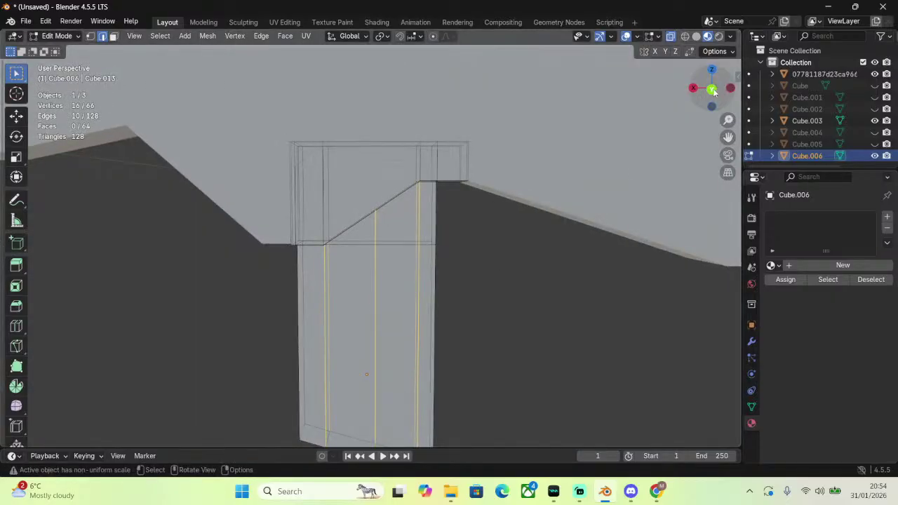
click(712, 89)
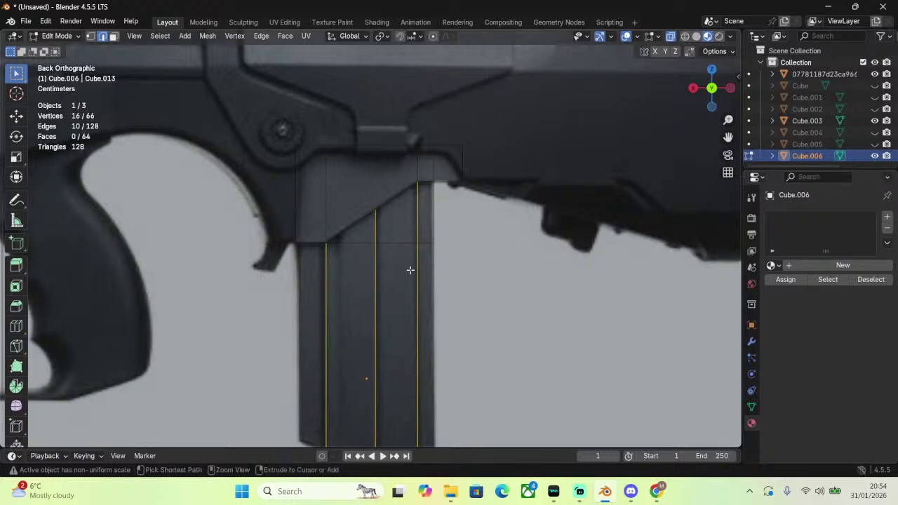
key(ctrl+b)
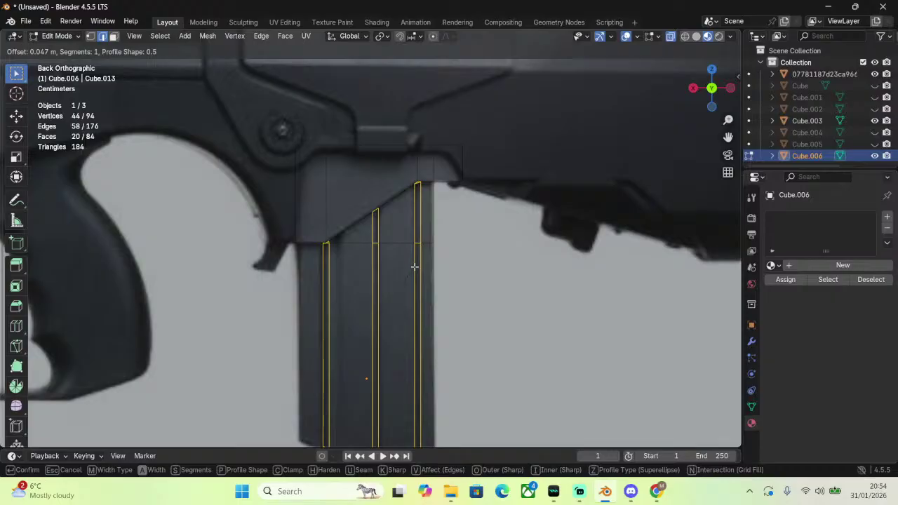
click(415, 267)
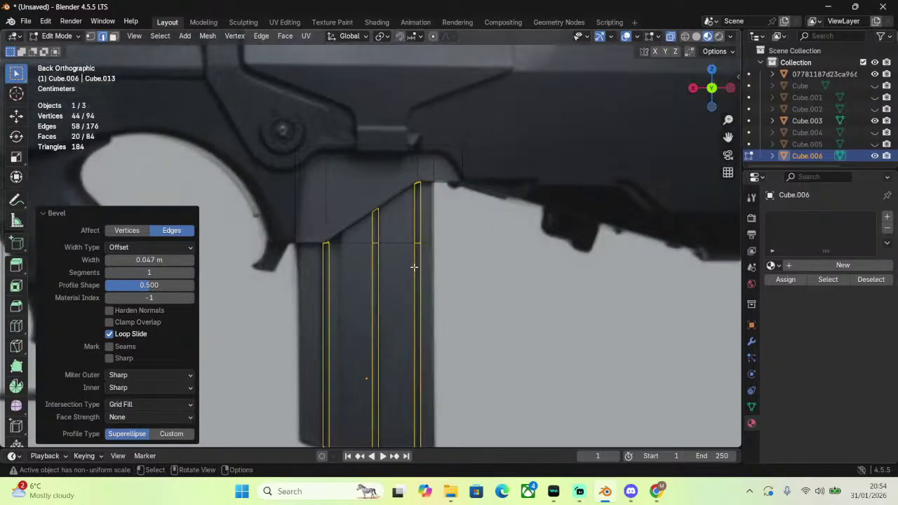
Try to fill the beveled strips and to extrude them along their normals, and undo the extrusion.
drag(728, 137, 749, 30)
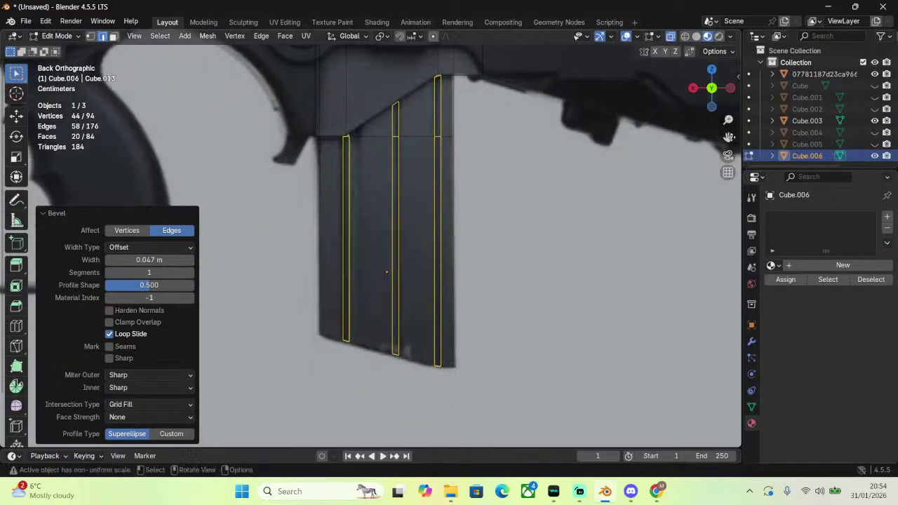
key(ctrl+e)
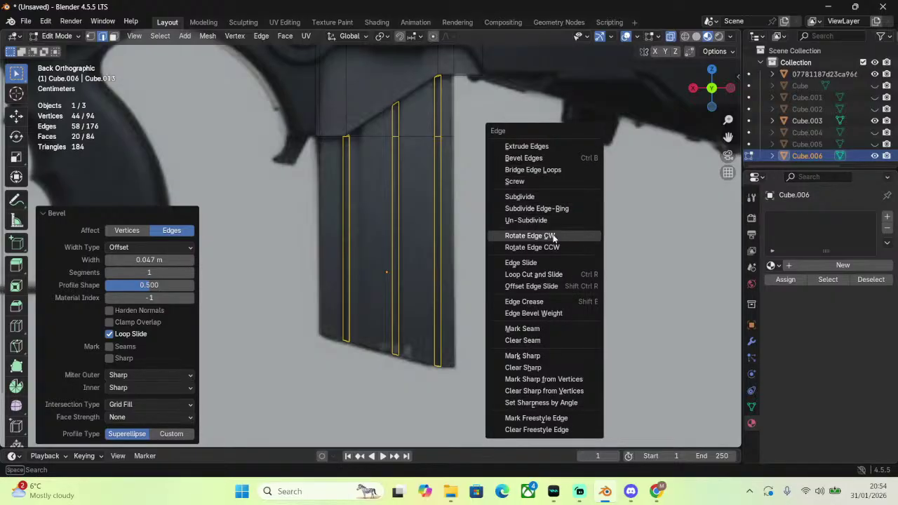
right_click(470, 246)
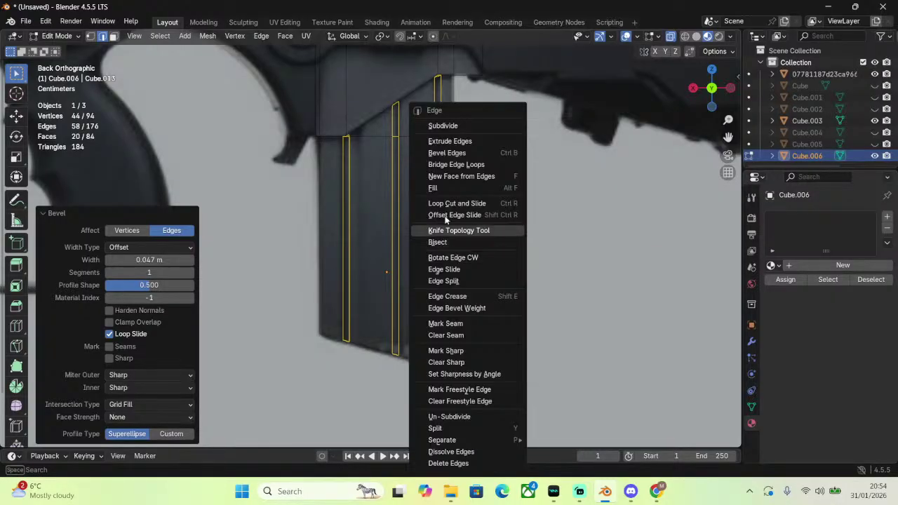
click(445, 188)
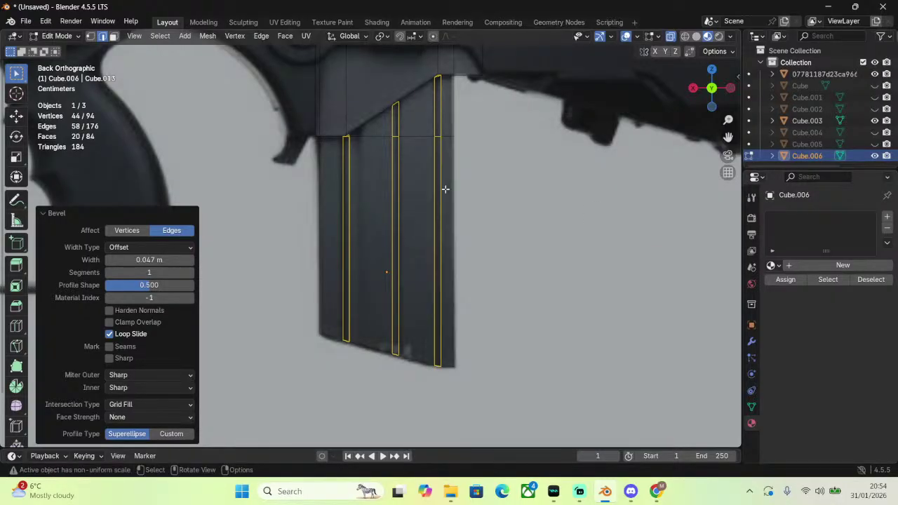
key(alt+e)
click(588, 215)
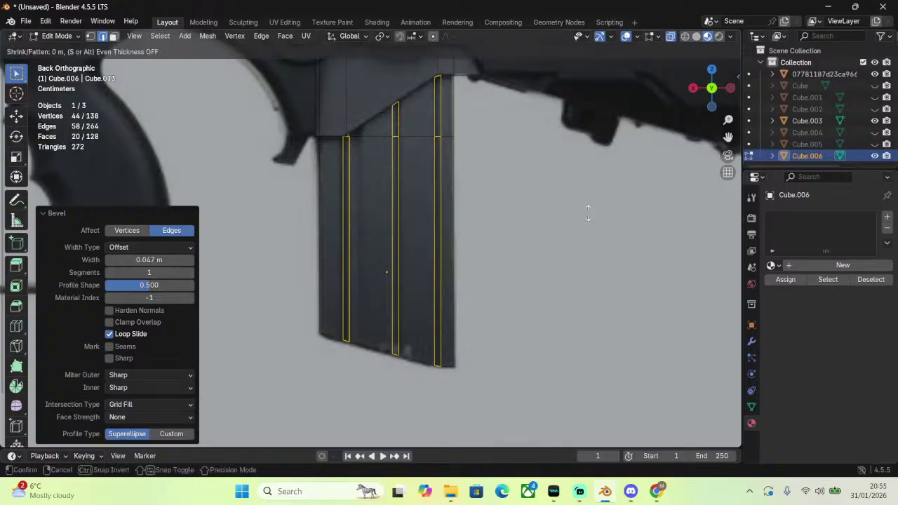
click(606, 209)
middle_drag(606, 209, 521, 217)
key(ctrl+z)
Extrude the beveled strip faces along their normals by -0.0395 m and return to Object Mode.
key(alt+e)
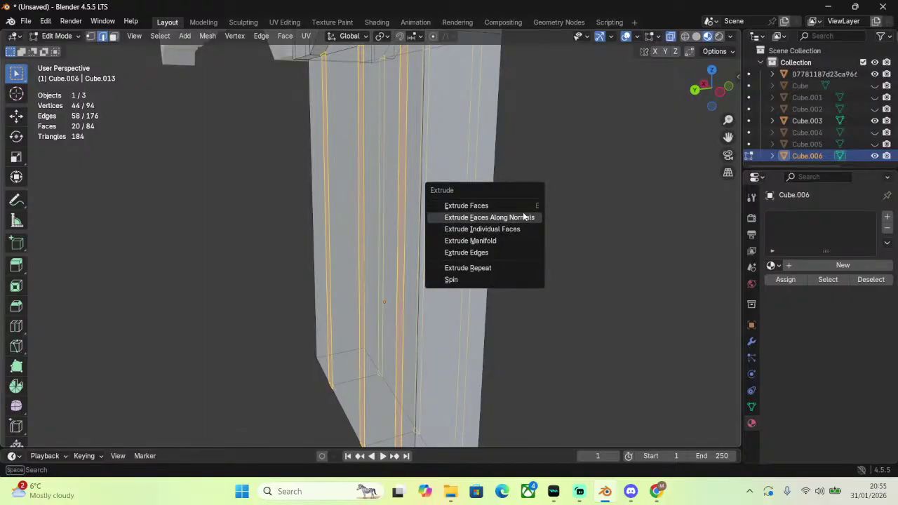
click(530, 218)
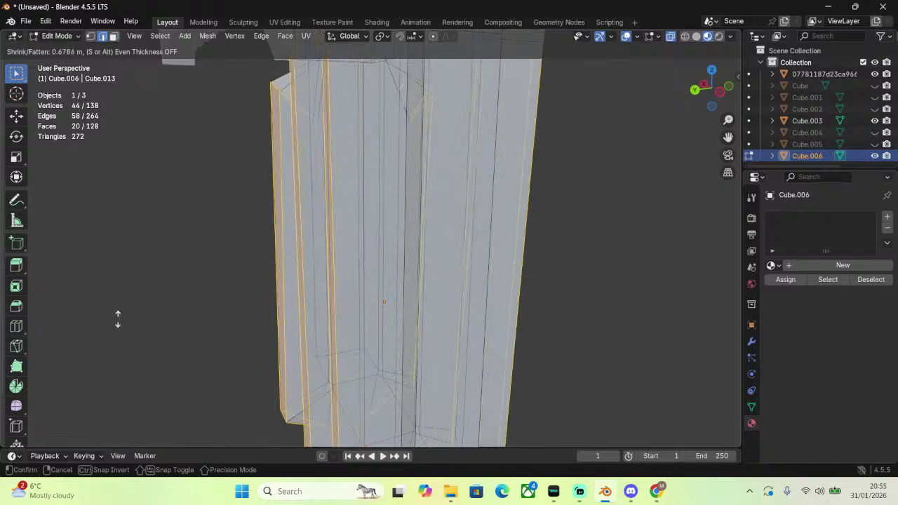
click(249, 252)
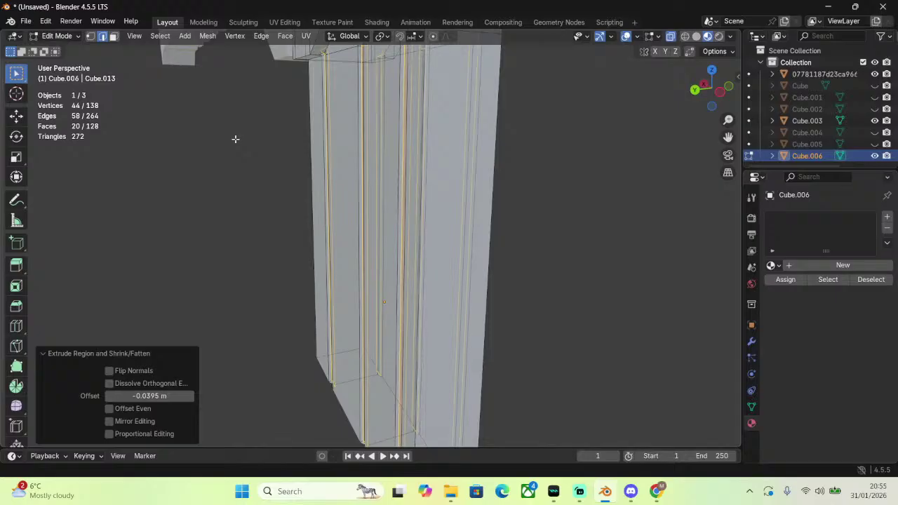
click(65, 36)
click(70, 47)
Inspect the magazine in Rendered shading, and switch the viewport to Solid shading with X-ray off.
click(534, 142)
middle_drag(534, 142, 754, 63)
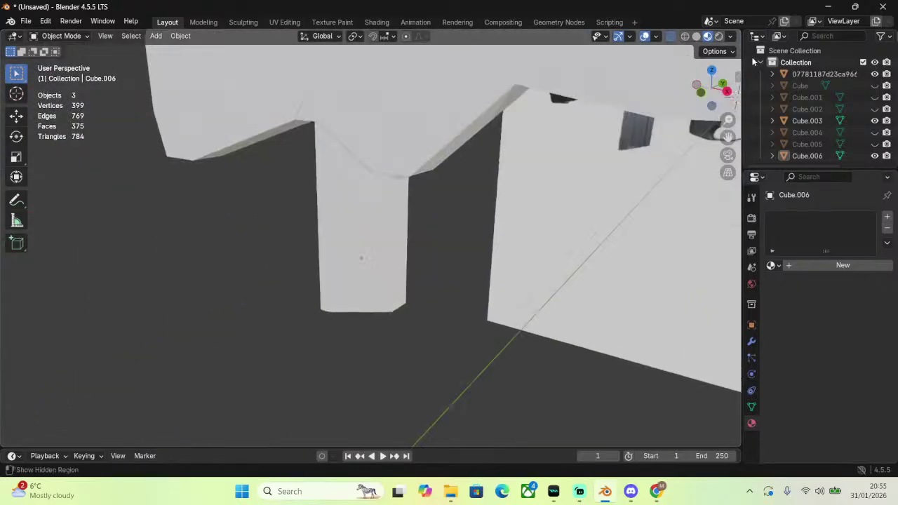
click(719, 37)
scroll(449, 188, down, 5)
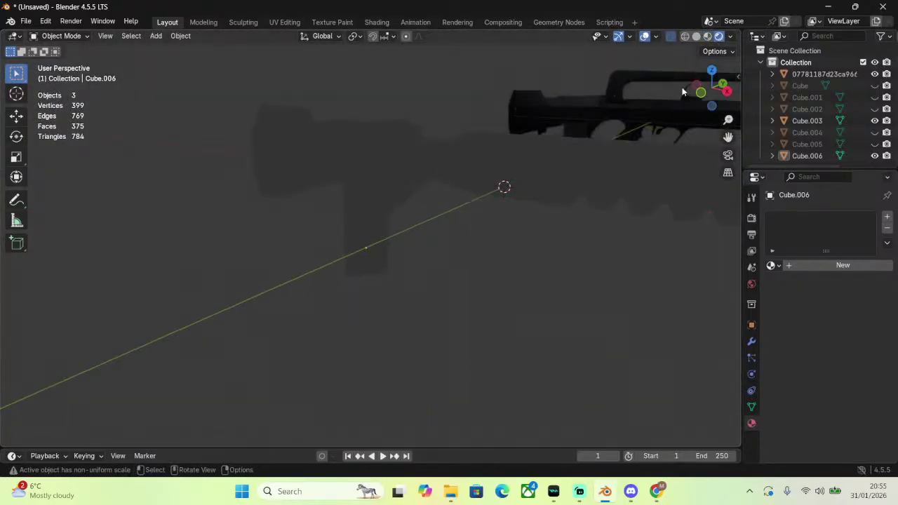
click(695, 36)
mouse_move(594, 91)
middle_down()
mouse_move(429, 180)
mouse_move(539, 171)
mouse_move(745, 51)
middle_up()
click(671, 37)
mouse_move(562, 197)
middle_down()
mouse_move(468, 164)
mouse_move(345, 211)
mouse_move(381, 215)
mouse_move(423, 201)
mouse_move(499, 225)
mouse_move(420, 217)
mouse_move(394, 236)
mouse_move(478, 228)
mouse_move(435, 204)
middle_up()
Undo the strips' extrusion along normals in Edit Mode and extrude the strip faces 0.00293 m along global Y instead.
click(435, 194)
key(Tab)
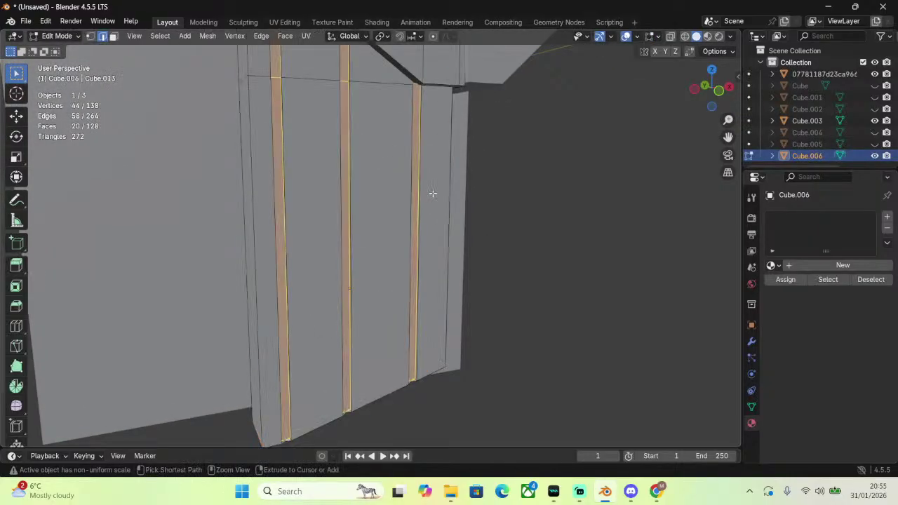
middle_drag(477, 172, 527, 189)
key(alt+e)
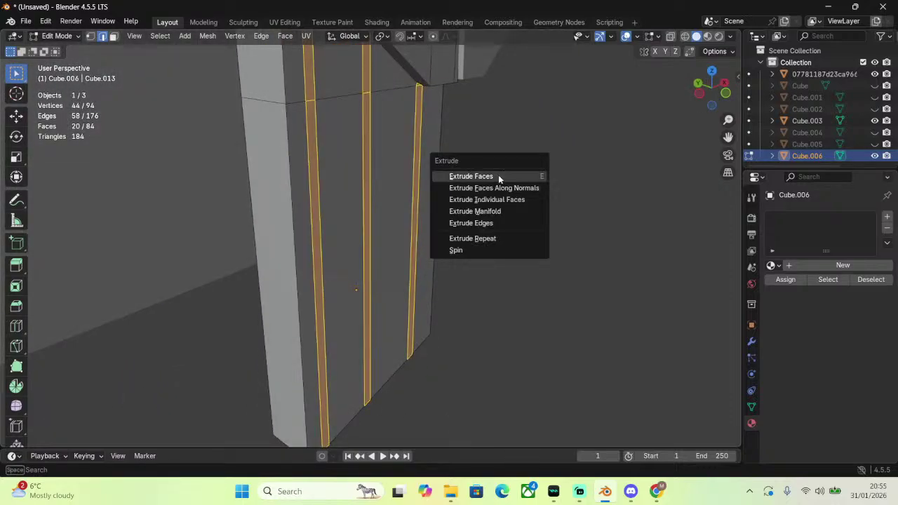
middle_drag(529, 240, 558, 243)
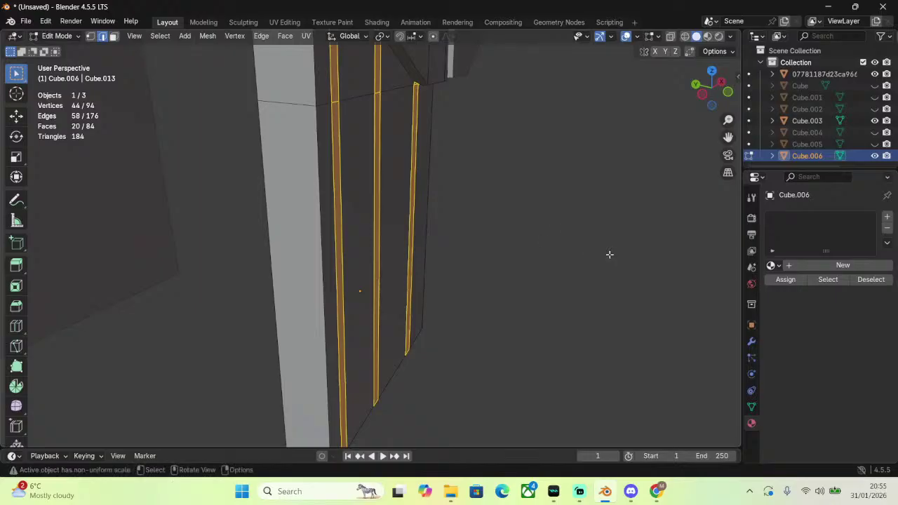
key(e)
key(y)
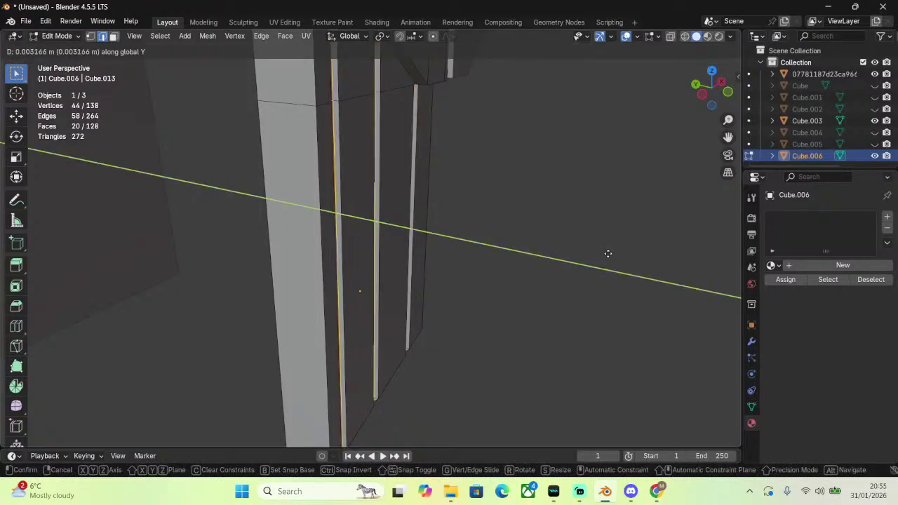
click(604, 253)
Inspect the strips' extruded ends at the magazine's underside and undo the extrusion along global Y.
middle_drag(603, 252, 341, 154)
scroll(339, 155, up, 4)
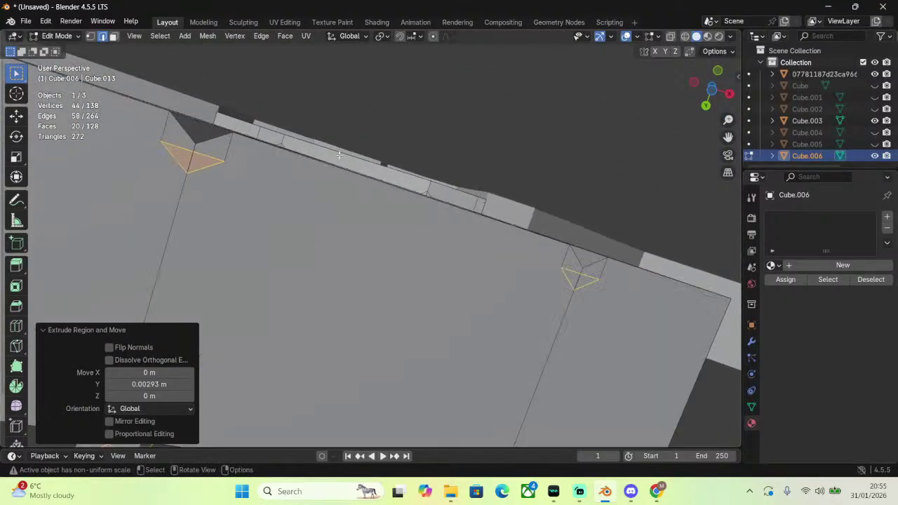
click(172, 135)
middle_drag(173, 136, 201, 134)
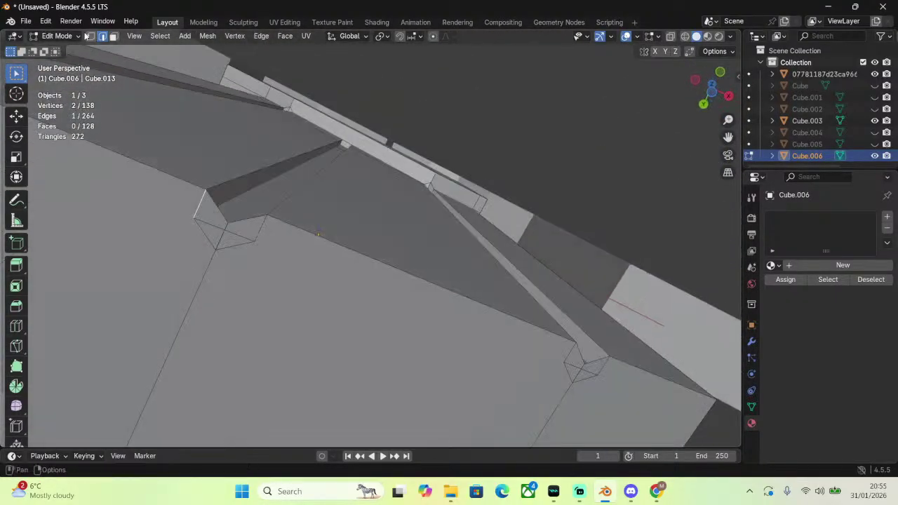
key(ctrl+z)
key(ctrl+z)
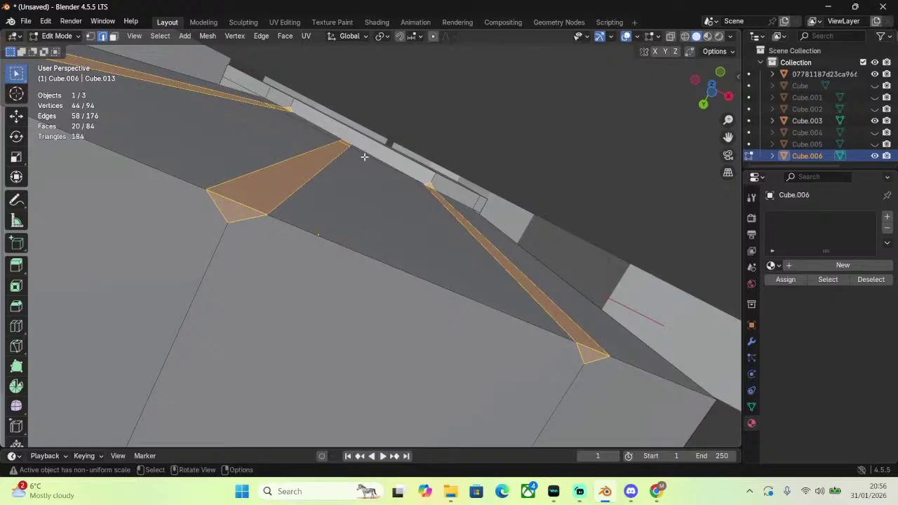
Try extruding the beveled strip faces by -0.000176 m along global Y, and undo the extrusion.
middle_drag(364, 156, 370, 168)
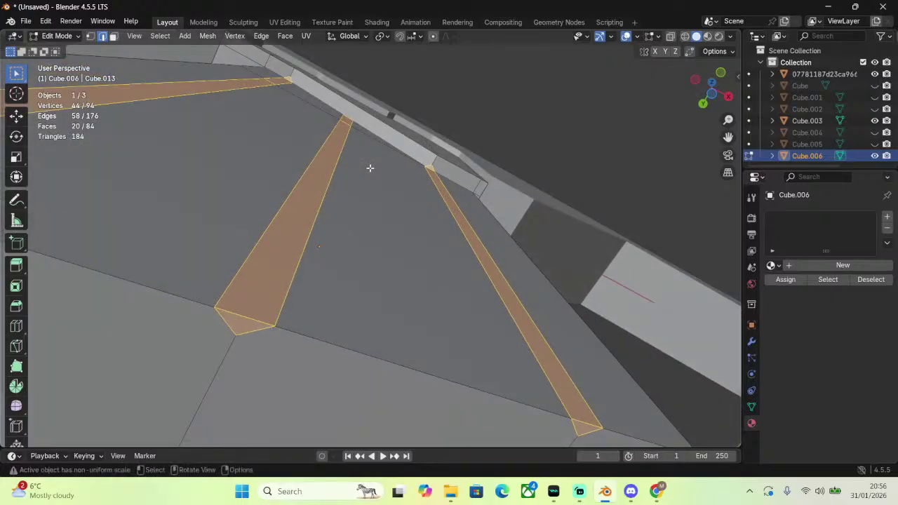
key(e)
key(y)
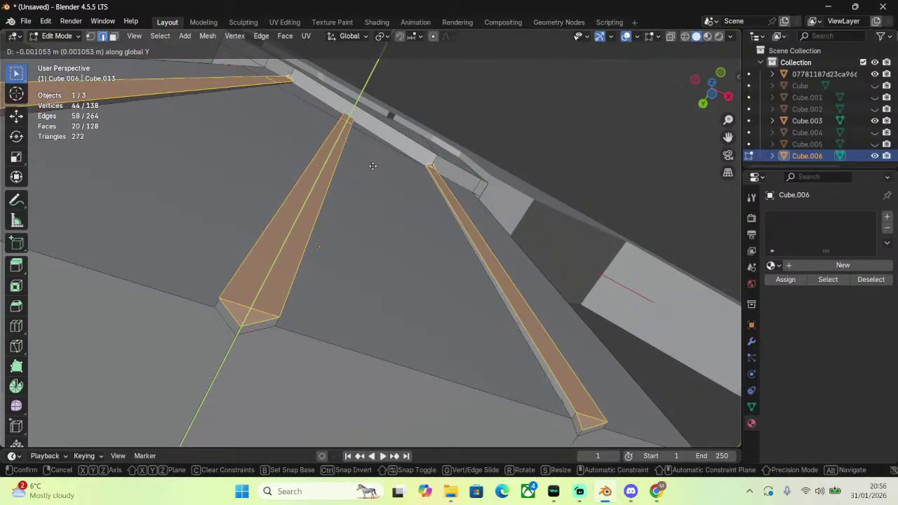
click(372, 169)
scroll(372, 169, down, 5)
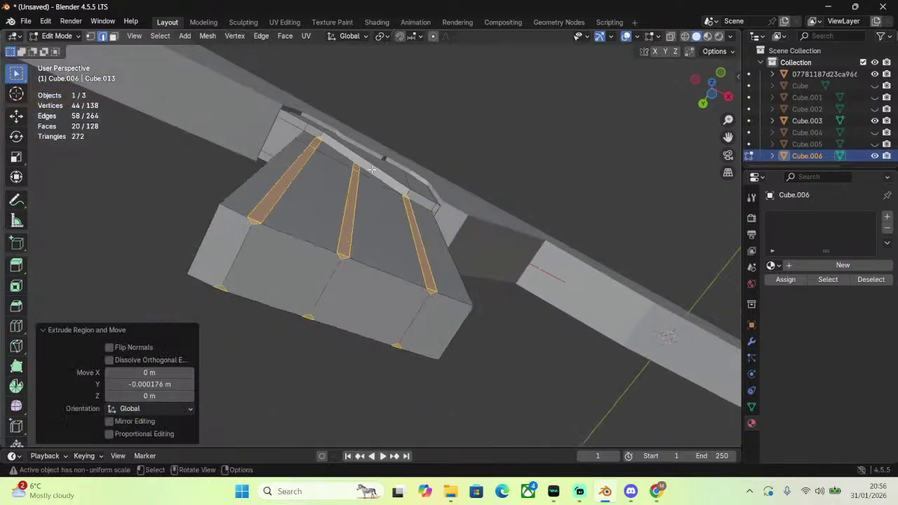
key(ctrl+z)
Try deleting the four faces on the magazine's underside in face select mode, and undo the deletion.
click(113, 37)
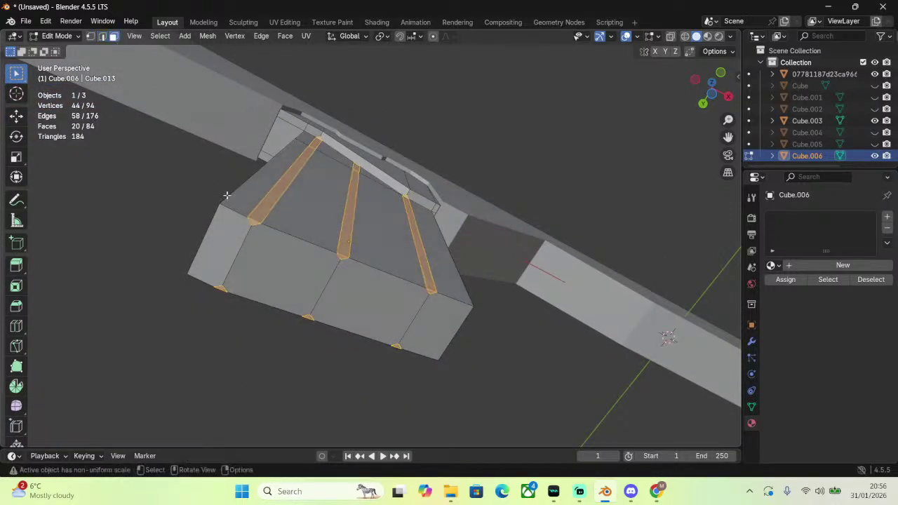
click(223, 239)
shift+click(290, 273)
shift+click(359, 304)
shift+click(440, 326)
right_click(440, 326)
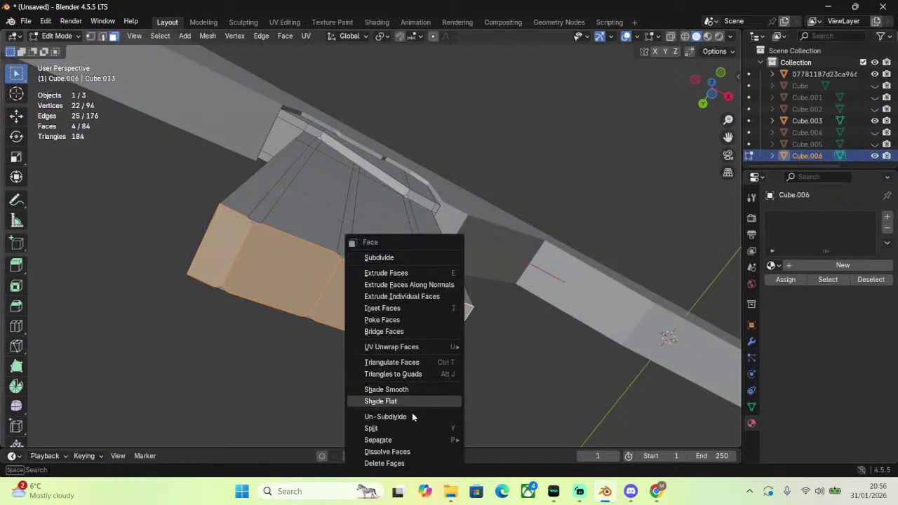
click(393, 462)
mouse_move(352, 263)
middle_down()
mouse_move(360, 301)
mouse_move(353, 251)
middle_up()
key(ctrl+z)
key(ctrl+z)
key(ctrl+z)
key(ctrl+z)
key(ctrl+z)
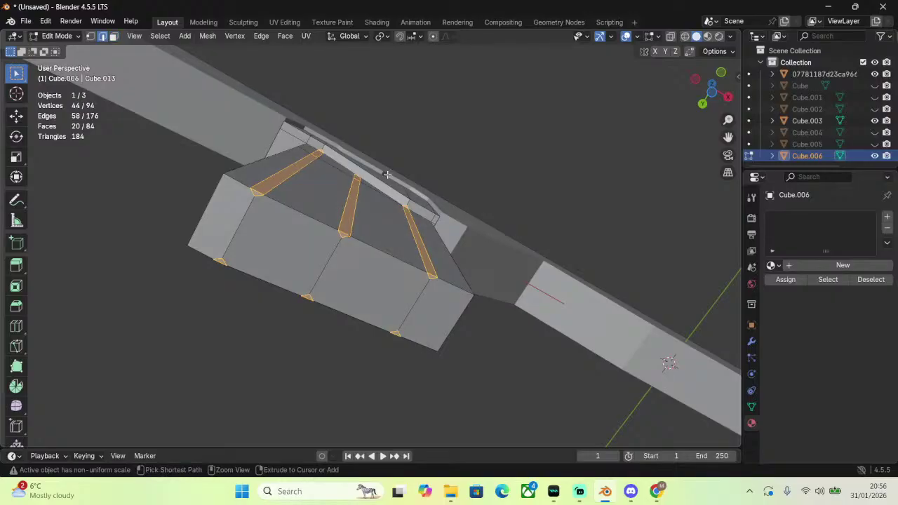
Undo the single-segment bevel of the magazine's vertical edges and bevel them again with 2 segments and a width of 0.0538 m.
middle_drag(362, 141, 374, 153)
key(ctrl+x)
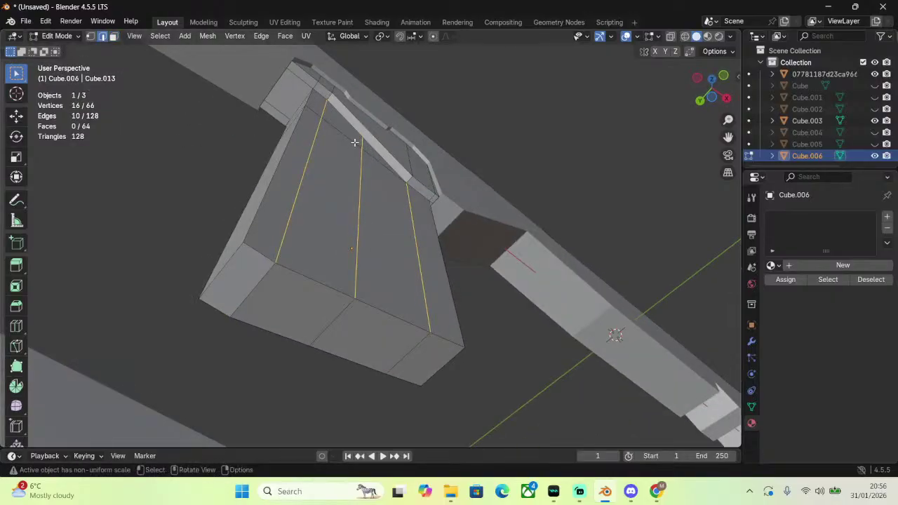
scroll(367, 147, up, 4)
key(ctrl+b)
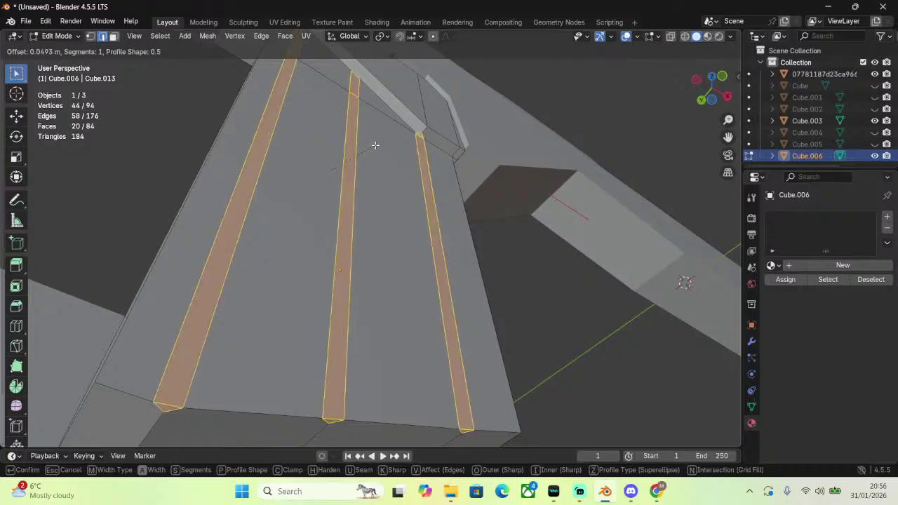
scroll(375, 146, up, 1)
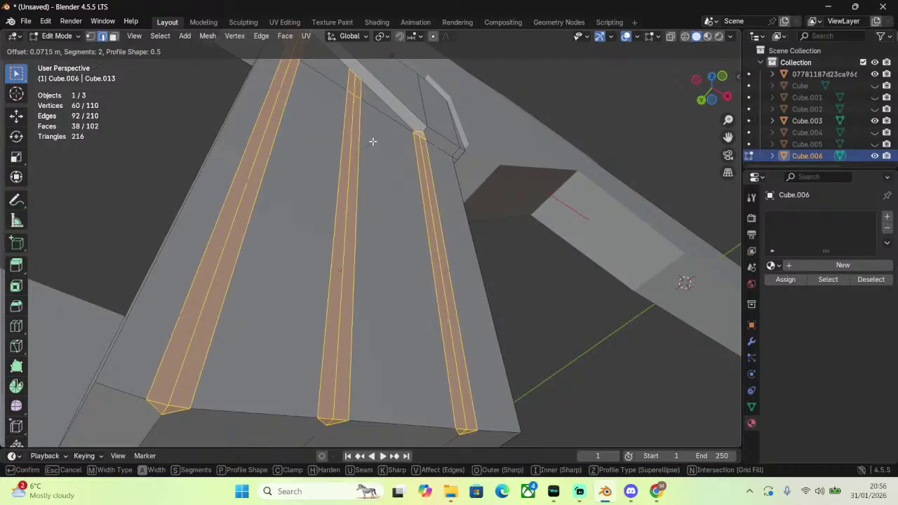
click(374, 142)
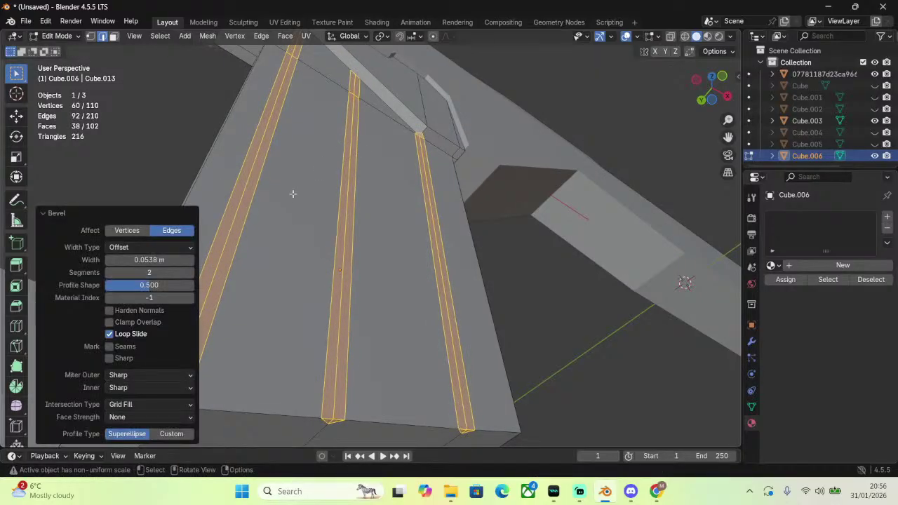
Select the middle edges of the three beveled strips on both sides of the magazine, including their upper portions.
click(214, 272)
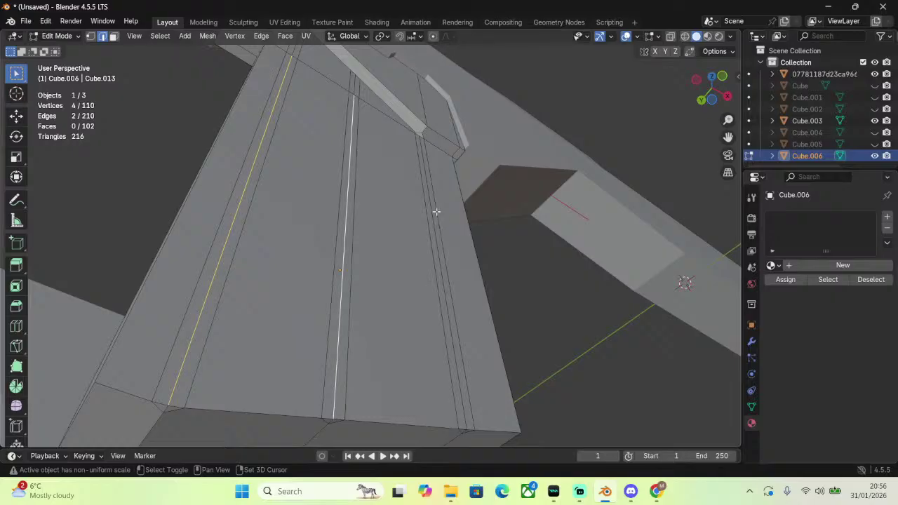
middle_drag(427, 174, 419, 103)
shift+click(427, 84)
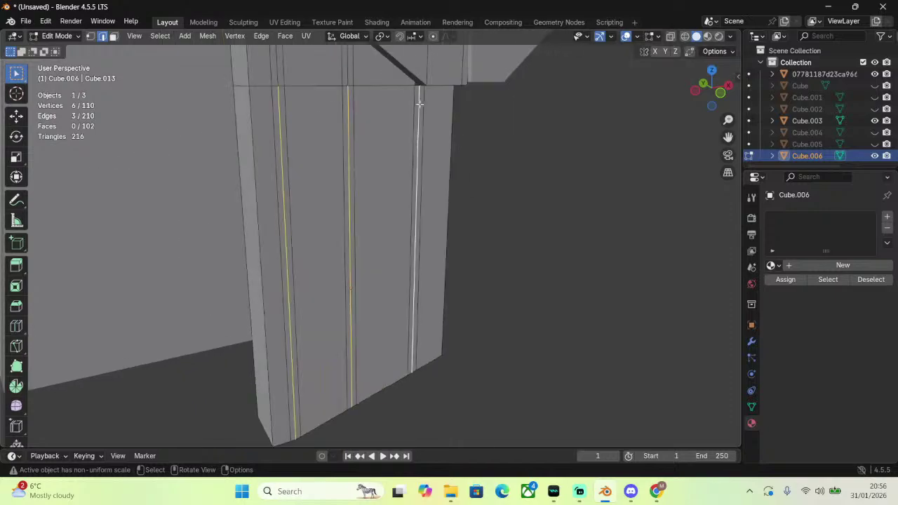
drag(735, 94, 479, 36)
middle_drag(479, 35, 444, 109)
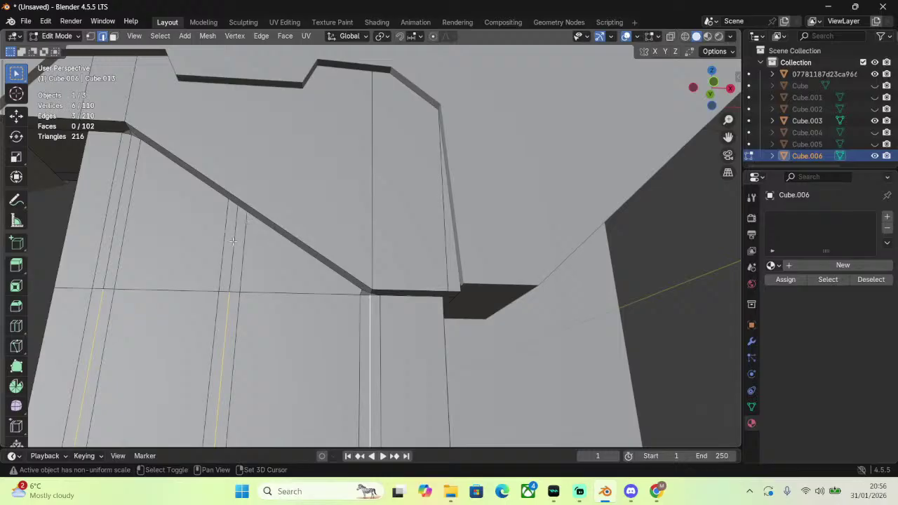
middle_drag(114, 209, 395, 164)
scroll(395, 164, down, 5)
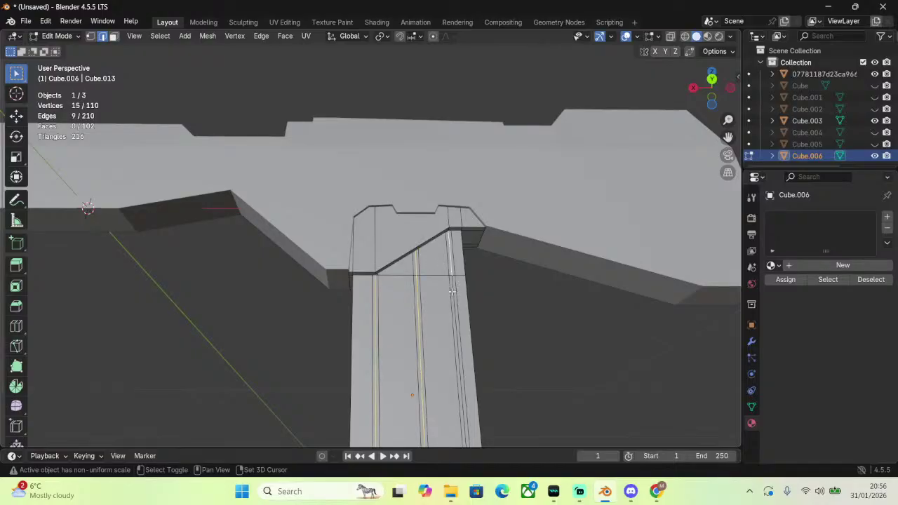
middle_drag(457, 272, 645, 196)
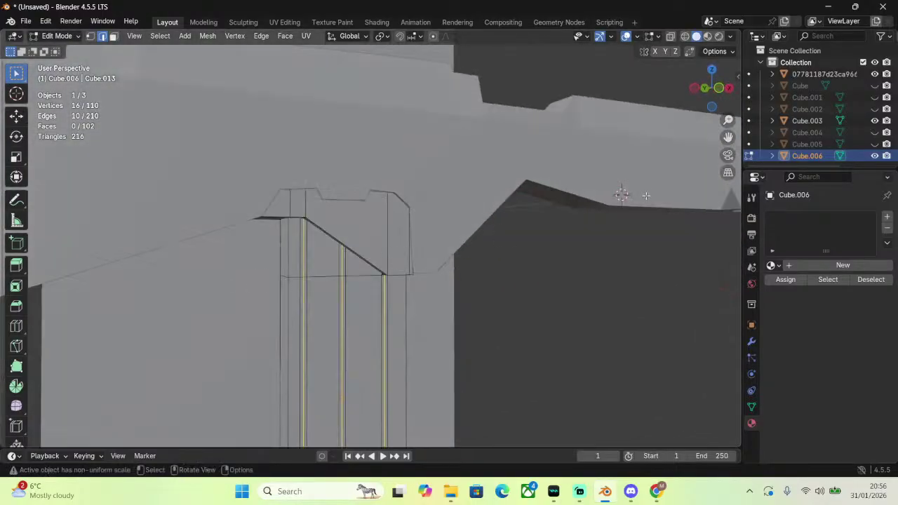
middle_drag(723, 145, 451, 257)
Scale the strips' middle edges inward along global Y by 0.909, and scale them inward along Y a second time.
key(s)
key(y)
click(515, 269)
key(s)
key(y)
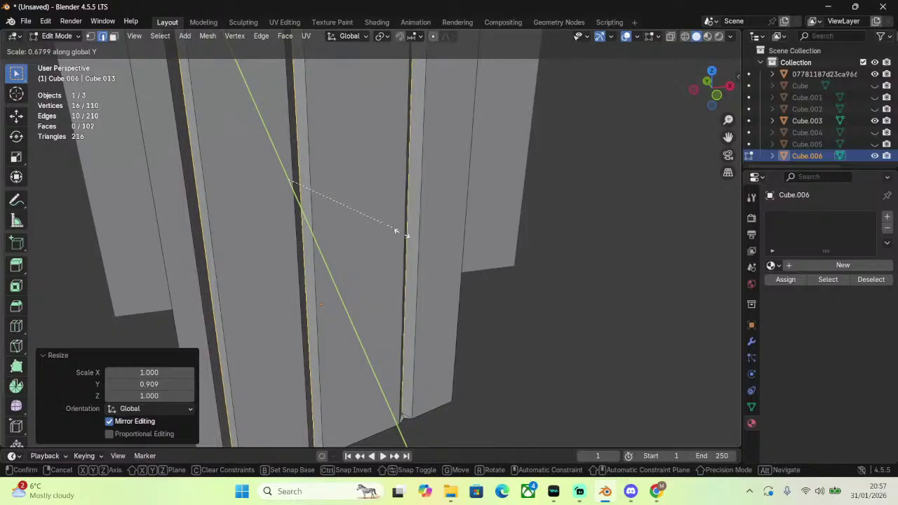
click(449, 253)
Add the cross edges on the magazine's underside and the short edges at the groove ends to the selection.
middle_drag(449, 252, 258, 323)
middle_drag(224, 379, 276, 330)
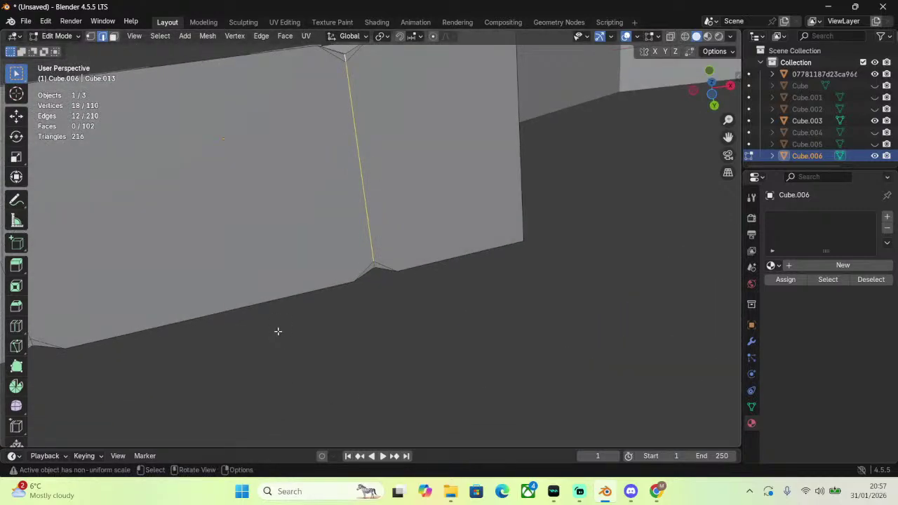
shift+click(373, 263)
click(374, 264)
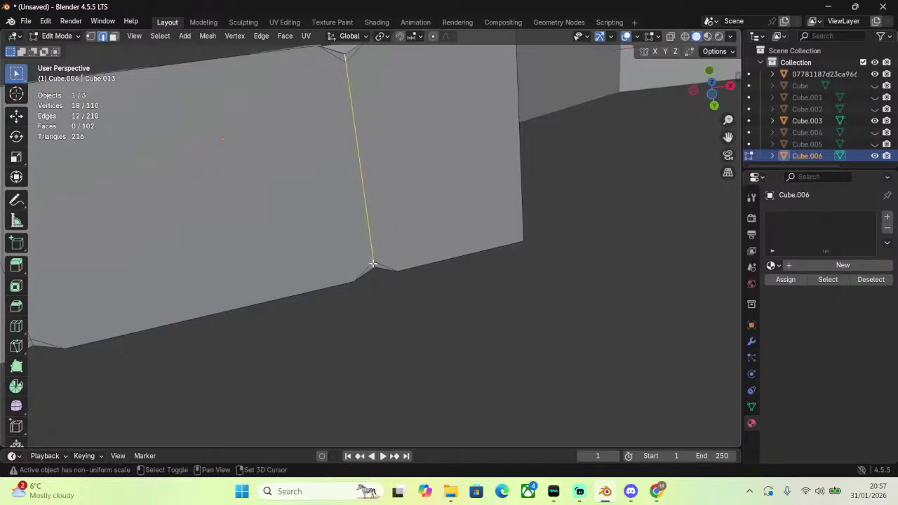
mouse_move(346, 253)
middle_down()
mouse_move(292, 240)
mouse_move(346, 238)
middle_up()
shift+click(321, 233)
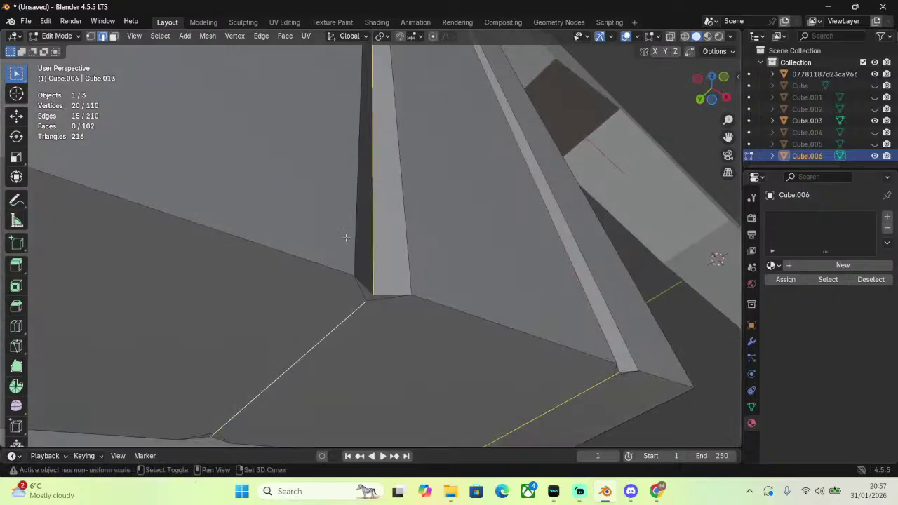
shift+click(281, 275)
middle_drag(281, 275, 444, 239)
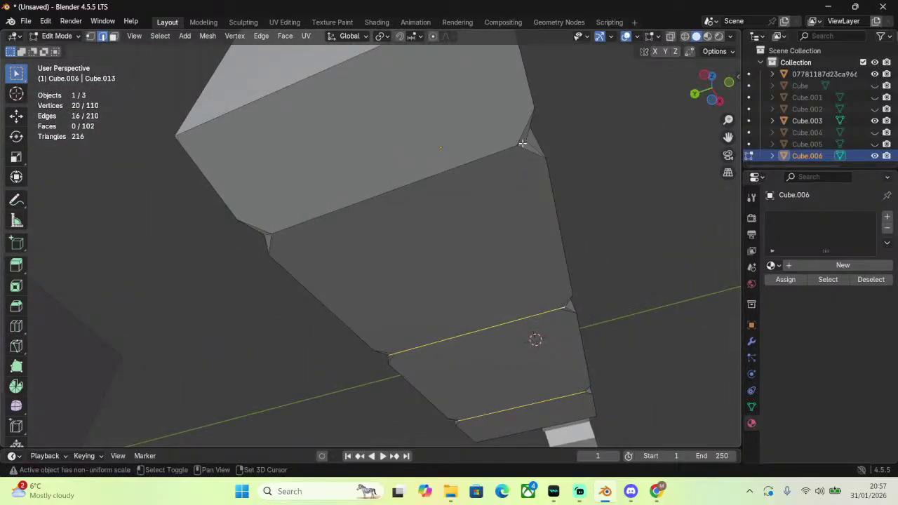
shift+click(481, 158)
middle_drag(480, 158, 540, 278)
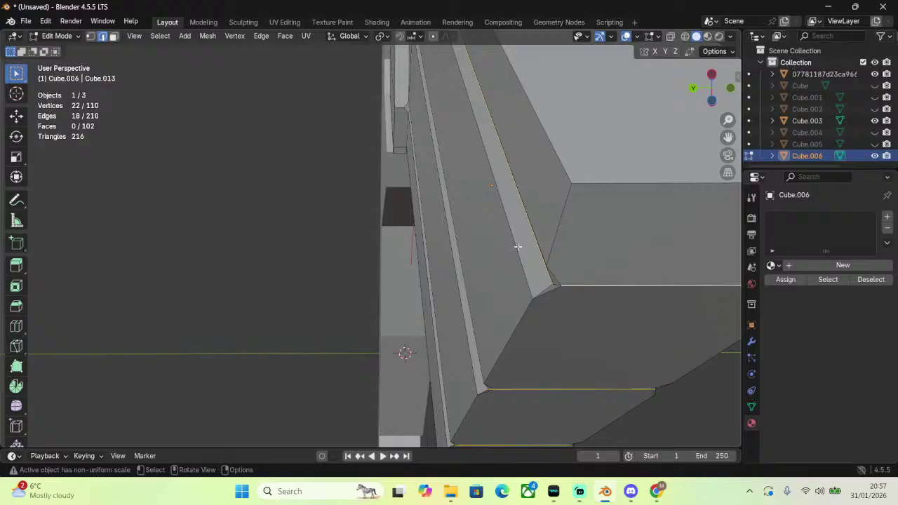
shift+click(555, 277)
Scale the selected groove and underside edges by 0.982 along global Y.
key(s)
key(y)
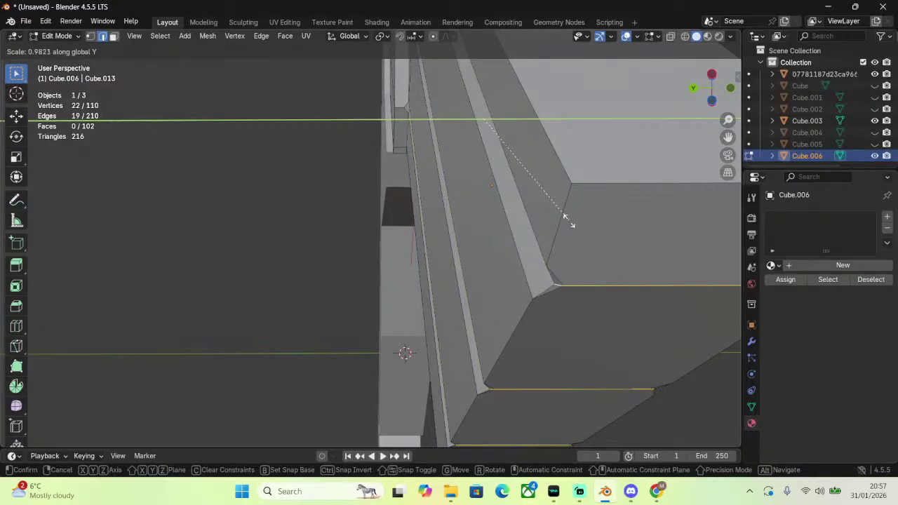
click(566, 217)
middle_drag(566, 218, 280, 190)
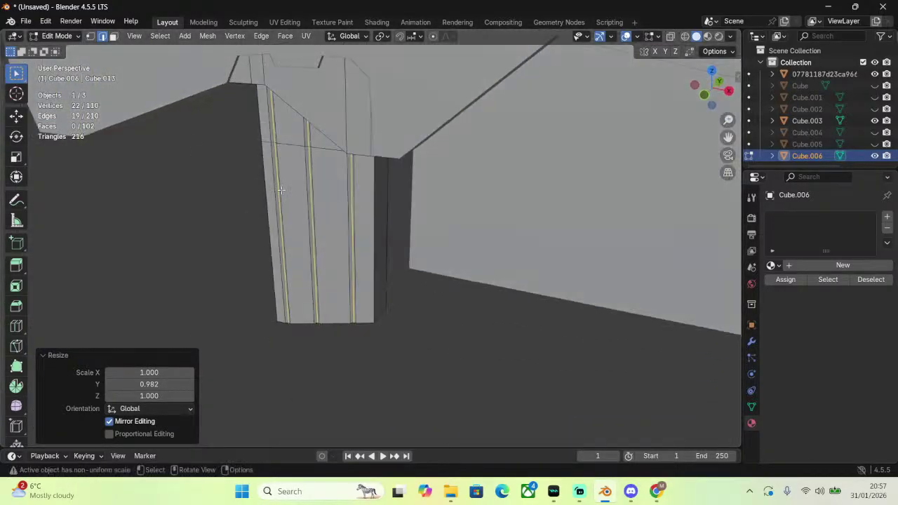
Inspect the grooved magazine in Object Mode and return to Edit Mode.
click(63, 36)
click(88, 44)
middle_drag(433, 316, 512, 186)
click(350, 142)
click(77, 36)
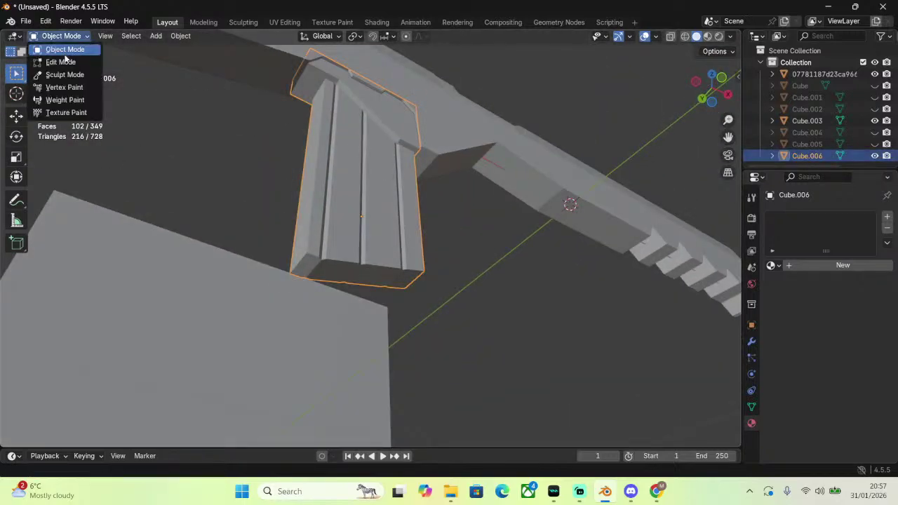
click(62, 61)
Switch to vertex selection and select the recessed vertices at the upper ends of the two outer grooves on both magazine sides.
middle_drag(337, 87, 395, 149)
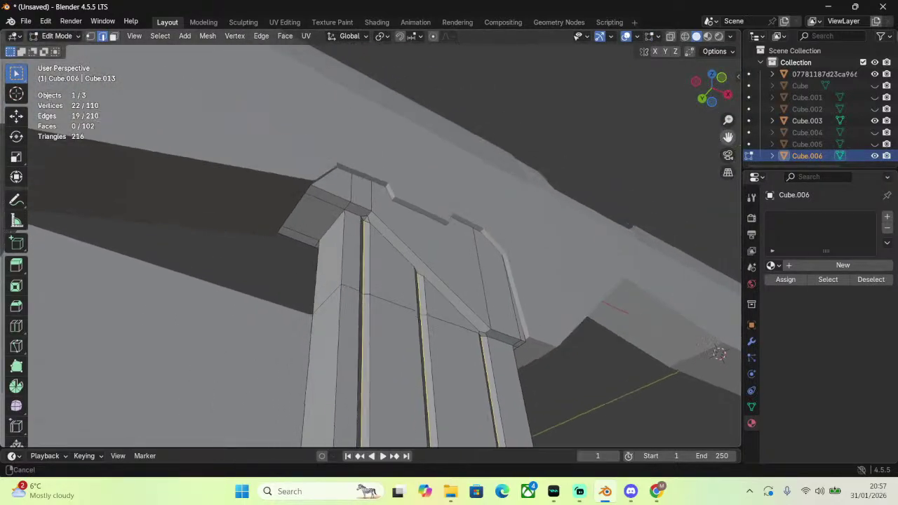
scroll(395, 149, up, 2)
scroll(395, 148, up, 4)
click(343, 128)
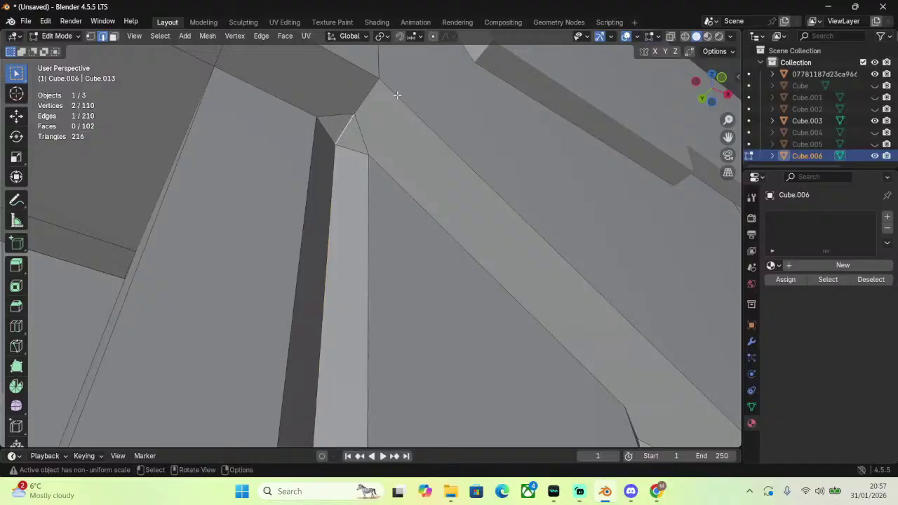
middle_drag(395, 96, 376, 80)
shift+middle_drag(71, 39, 71, 39)
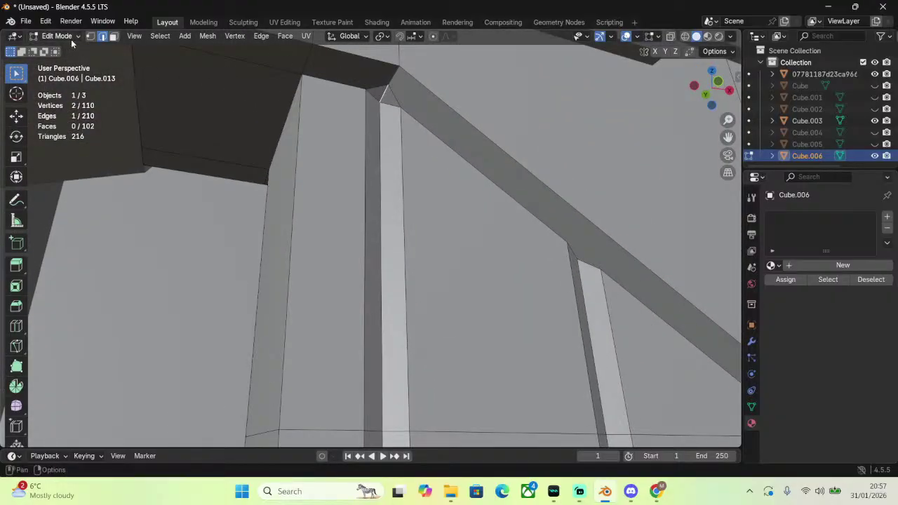
click(373, 103)
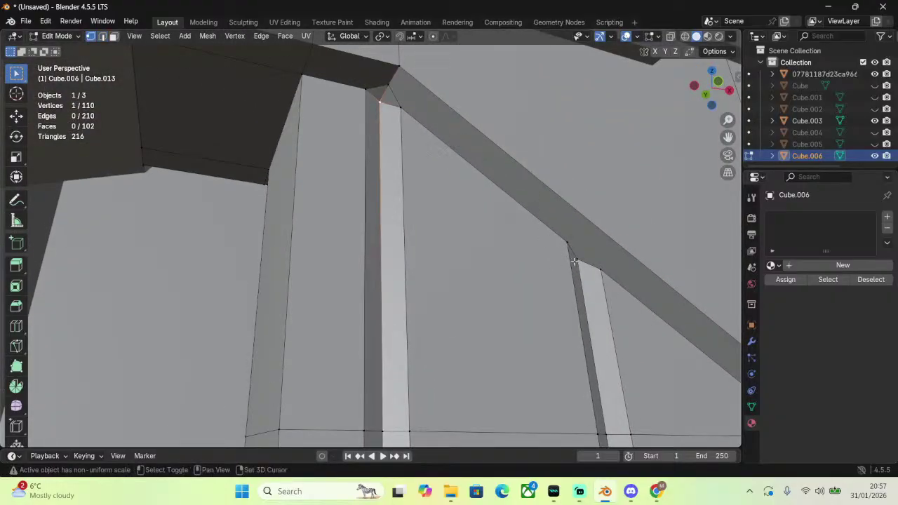
middle_drag(577, 260, 635, 255)
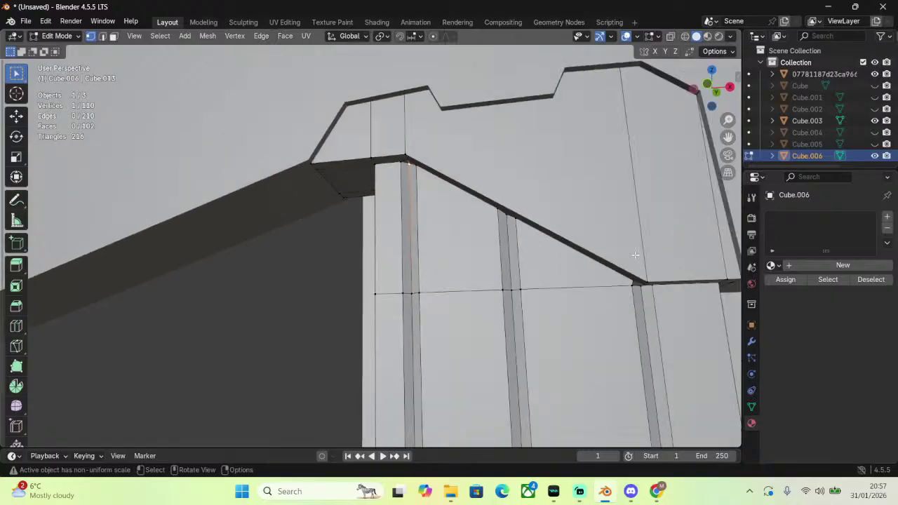
shift+click(639, 285)
middle_drag(639, 286, 211, 176)
shift+click(167, 201)
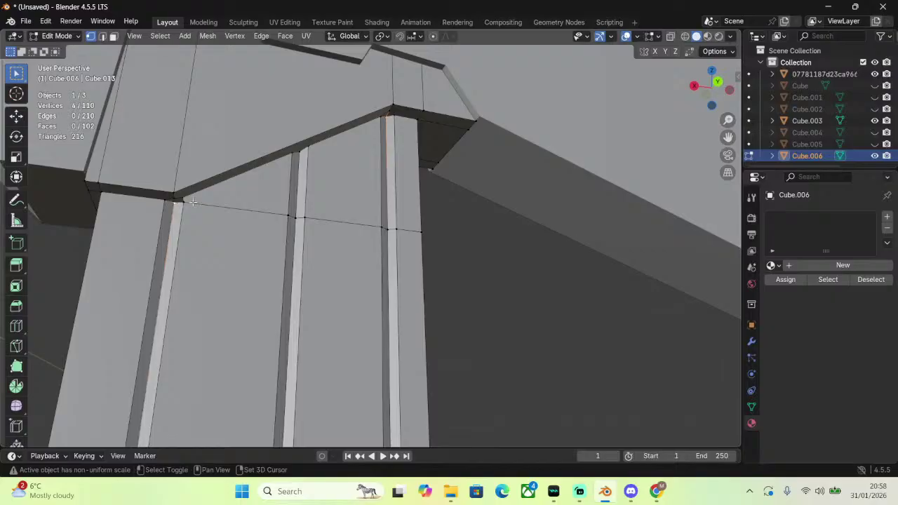
Move the four selected groove-end vertices up 0.000694 m along global Z in the front view.
click(711, 71)
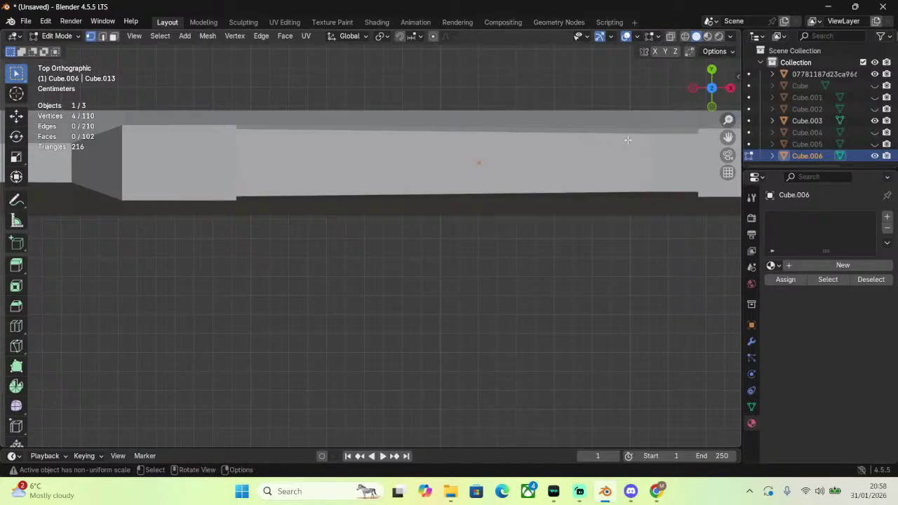
click(711, 72)
scroll(276, 216, down, 5)
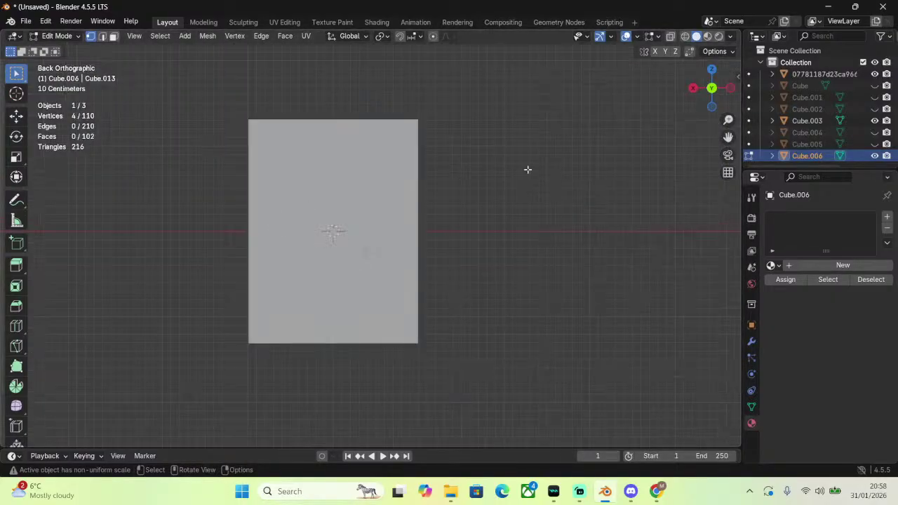
click(731, 88)
scroll(417, 224, up, 6)
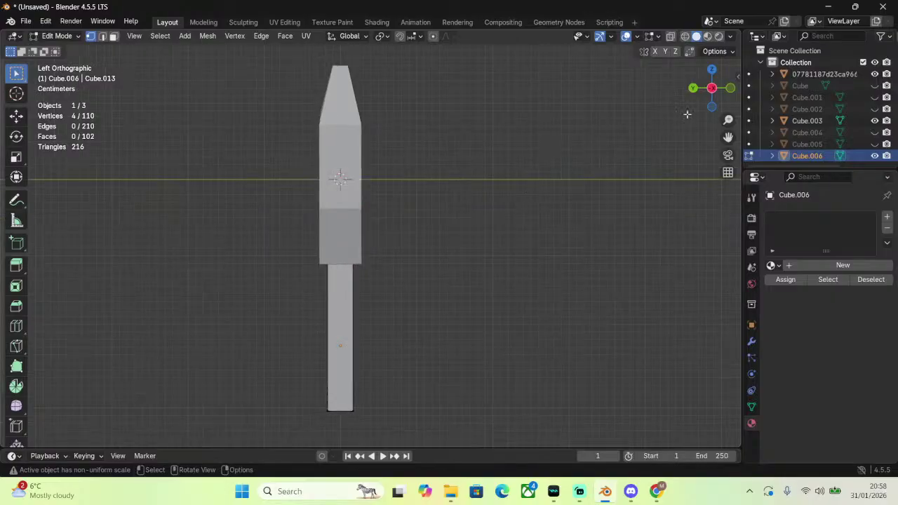
click(731, 88)
scroll(444, 218, up, 4)
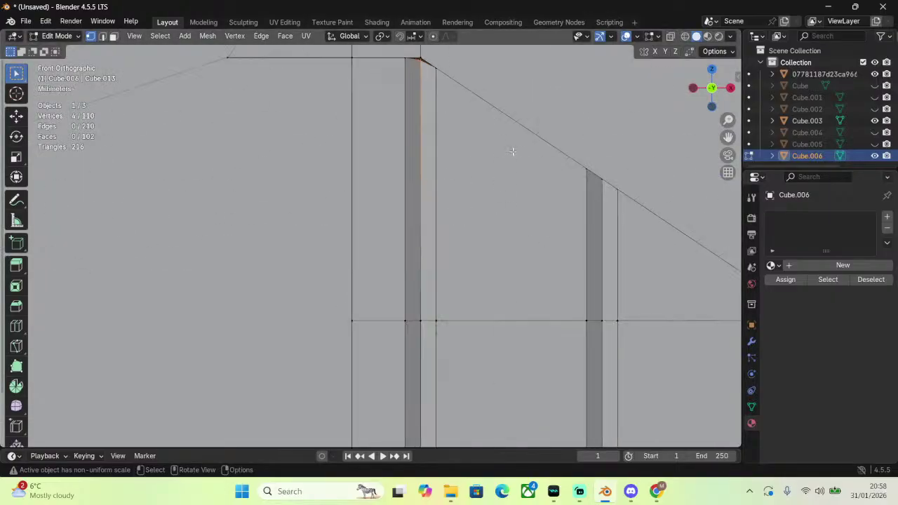
key(g)
key(z)
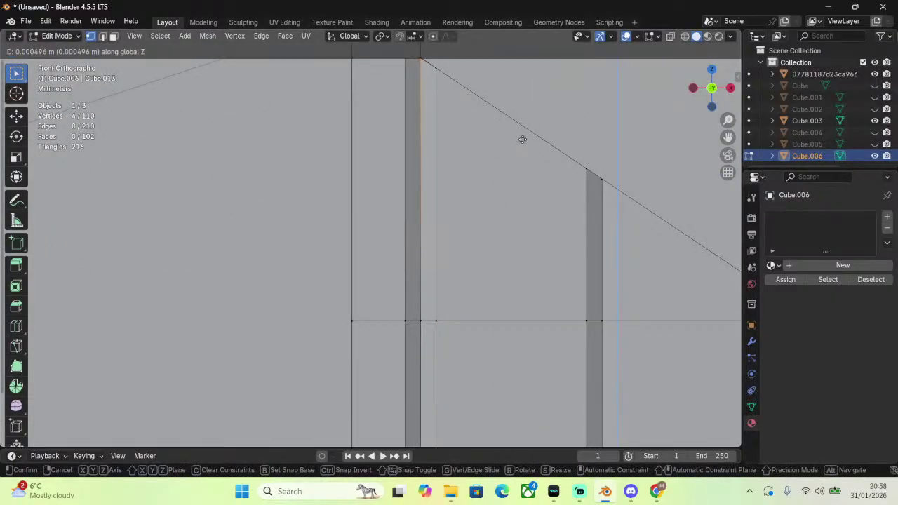
click(522, 138)
Try to raise the upper corner vertex of the front groove about 0.002 m along global Z, and undo the move.
scroll(523, 138, down, 3)
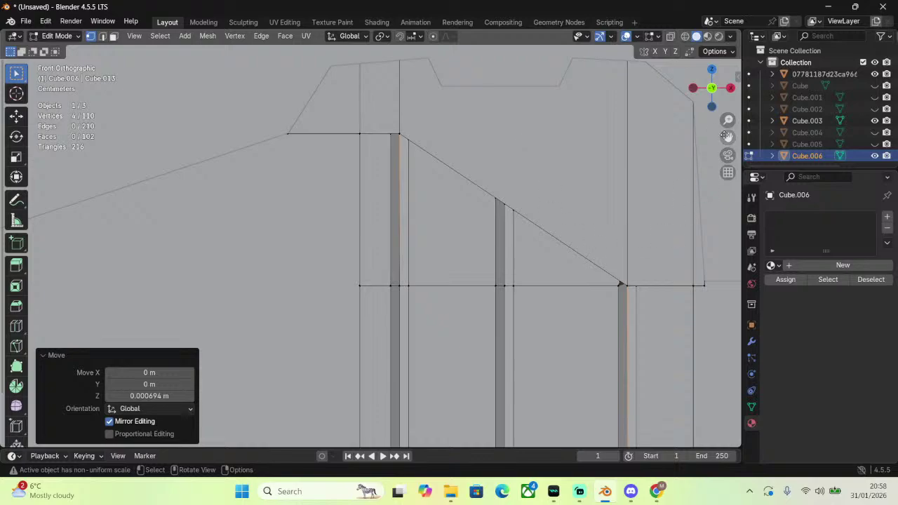
drag(727, 136, 529, 86)
scroll(526, 214, up, 4)
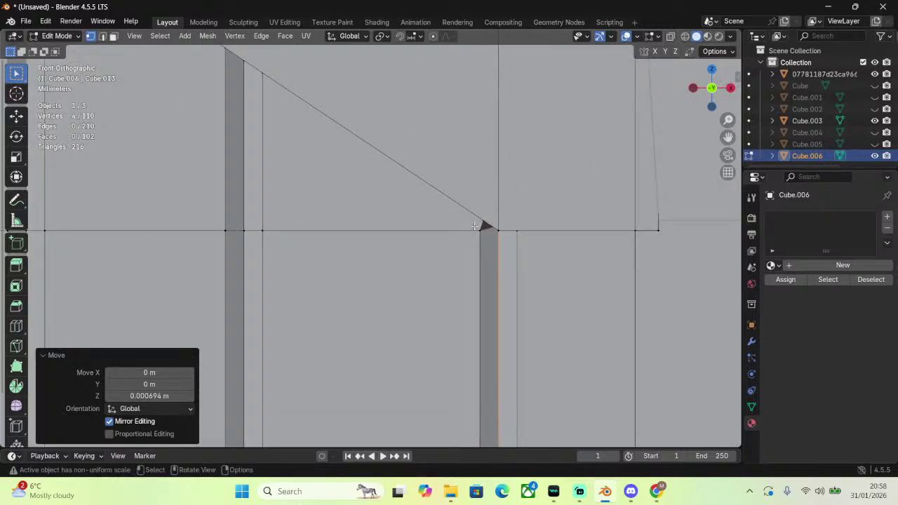
click(685, 36)
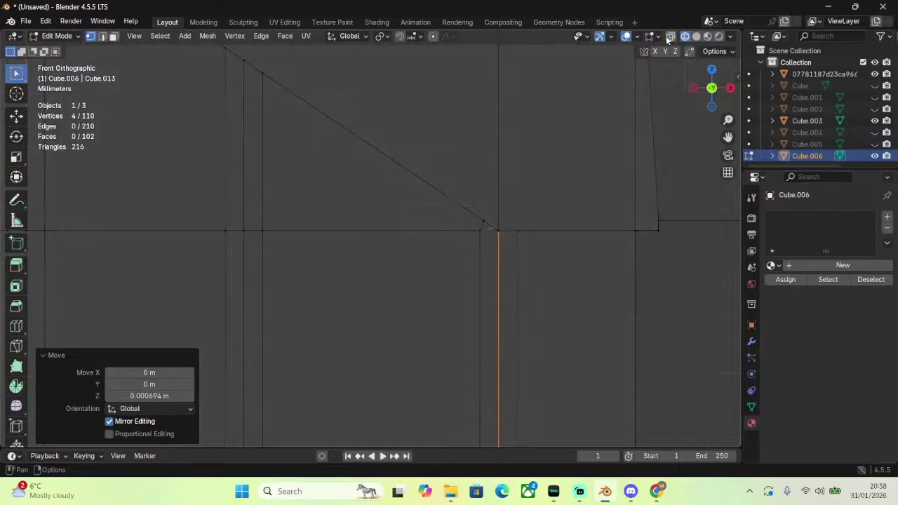
click(696, 36)
click(507, 234)
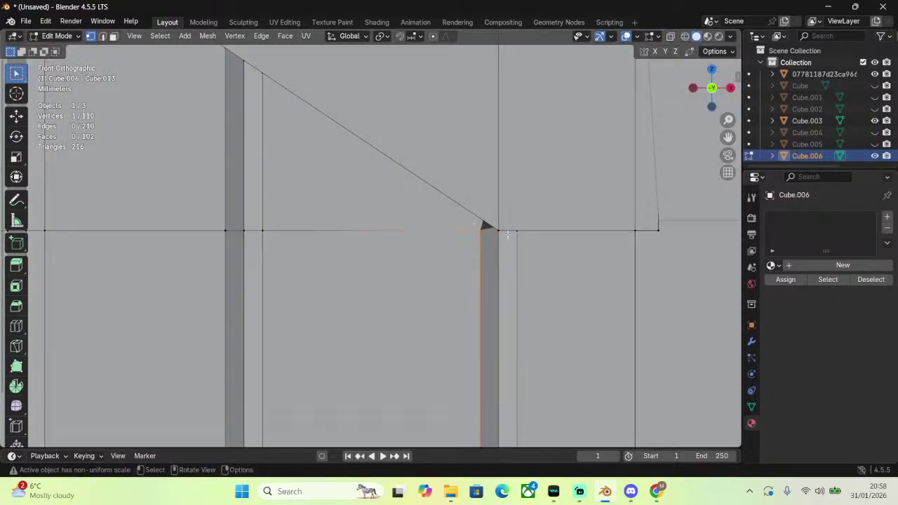
scroll(593, 198, up, 1)
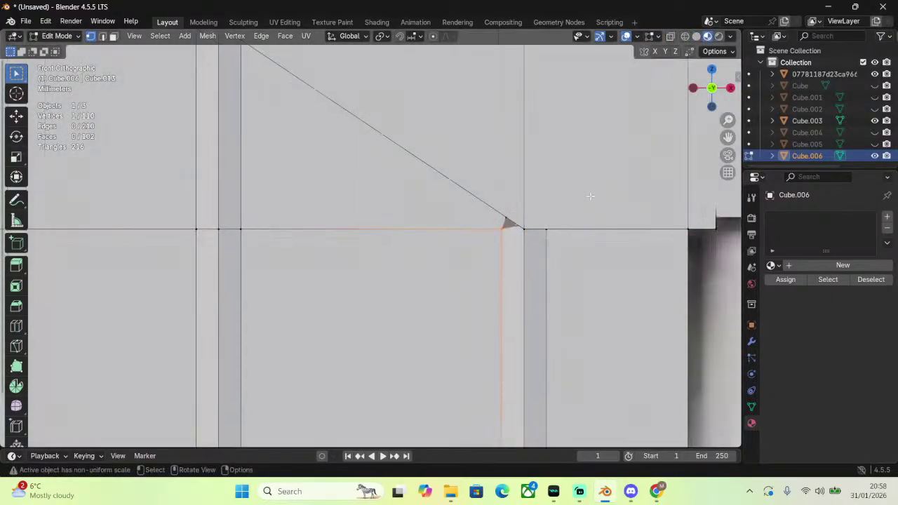
key(g)
key(z)
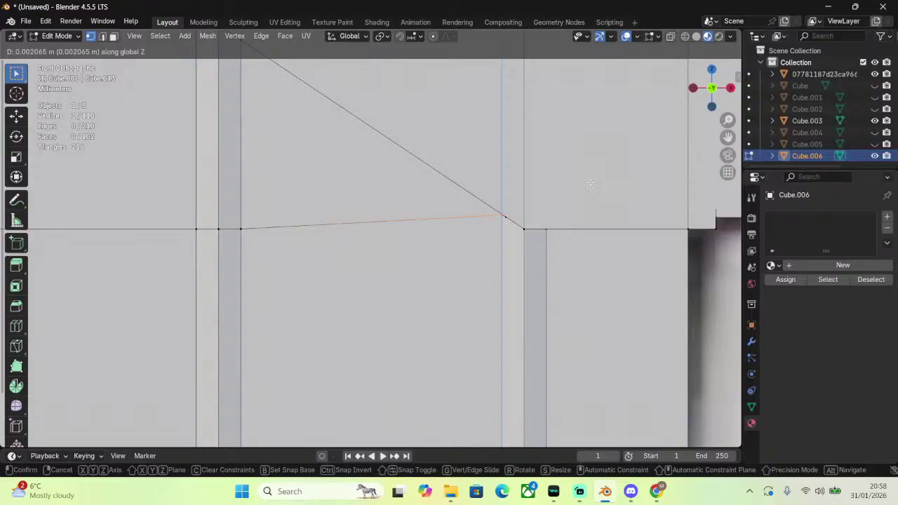
click(591, 184)
key(ctrl+z)
Try to move the vertex just above the front groove's corner by -0.009087 m along global Z, and undo the move.
drag(499, 211, 513, 221)
middle_drag(513, 221, 612, 149)
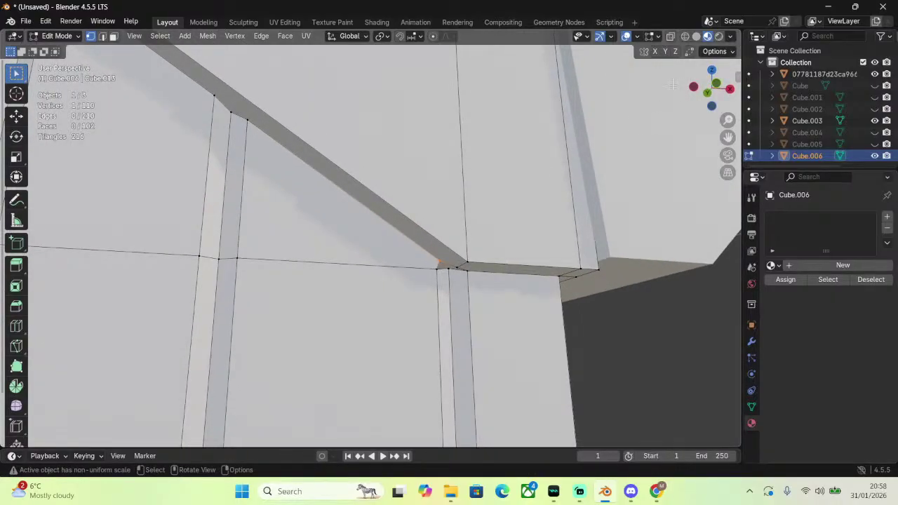
click(716, 83)
key(g)
key(z)
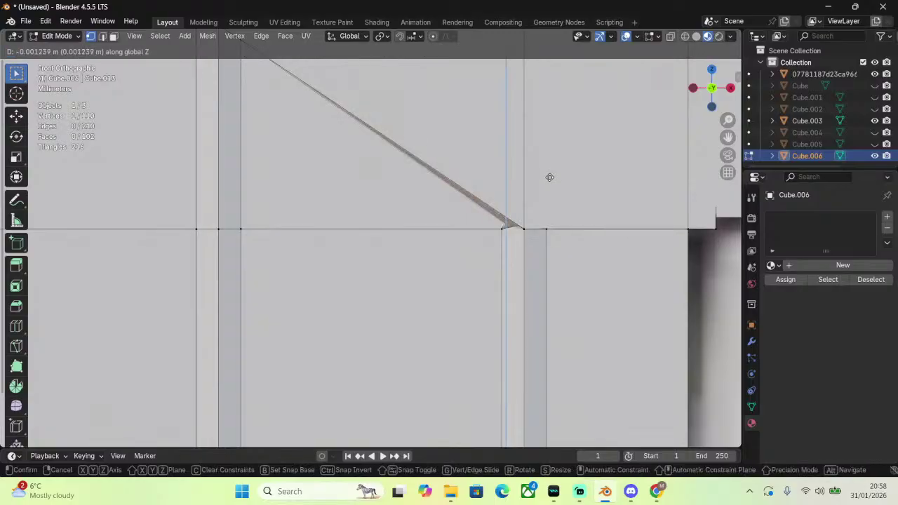
click(541, 200)
middle_drag(541, 199, 649, 162)
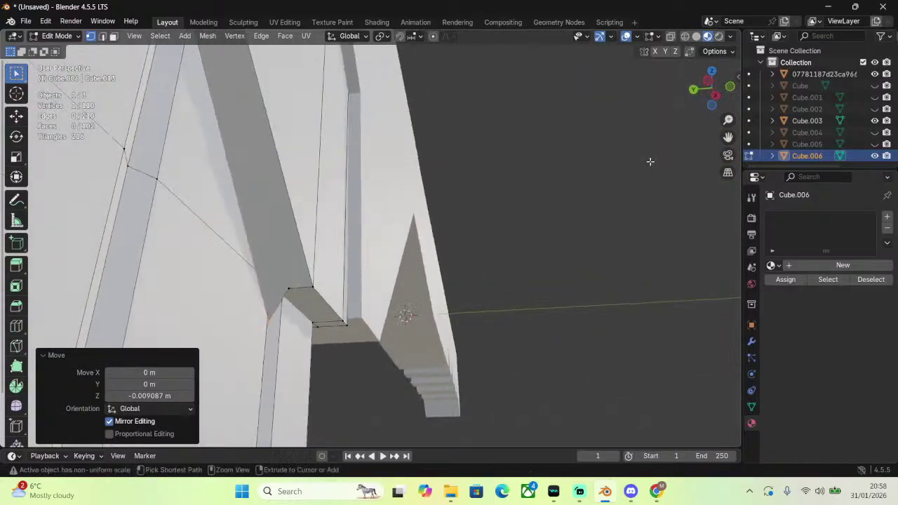
key(ctrl+z)
Switch to Object Mode and examine the gun and its grooved magazine from several sides against the reference image.
mouse_move(591, 174)
middle_down()
mouse_move(506, 192)
mouse_move(439, 166)
mouse_move(586, 178)
middle_up()
click(60, 35)
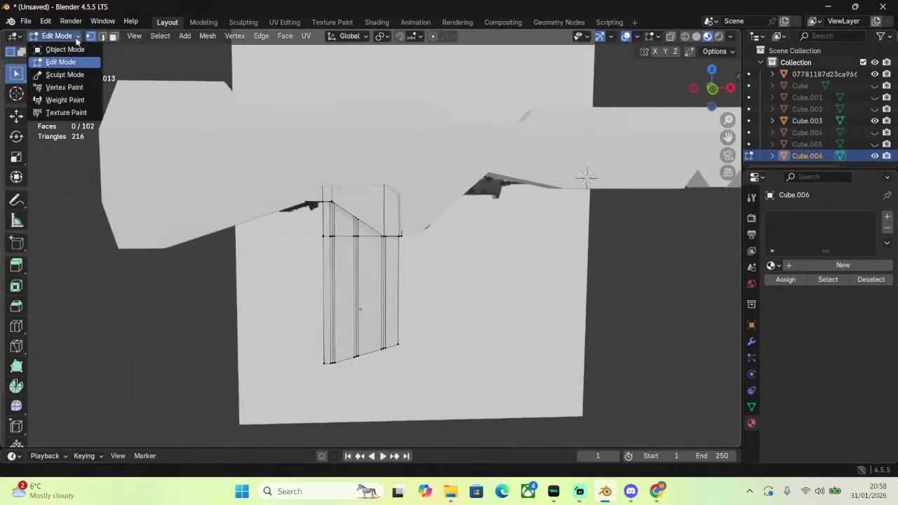
click(56, 46)
click(694, 334)
middle_drag(693, 333, 630, 225)
scroll(452, 179, down, 5)
scroll(473, 147, up, 3)
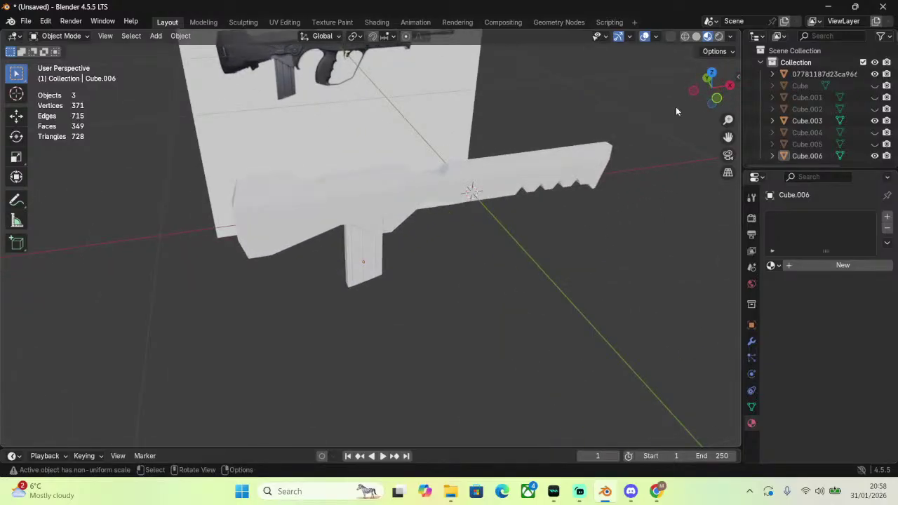
click(716, 98)
scroll(463, 186, up, 4)
middle_drag(468, 184, 573, 185)
scroll(435, 202, down, 4)
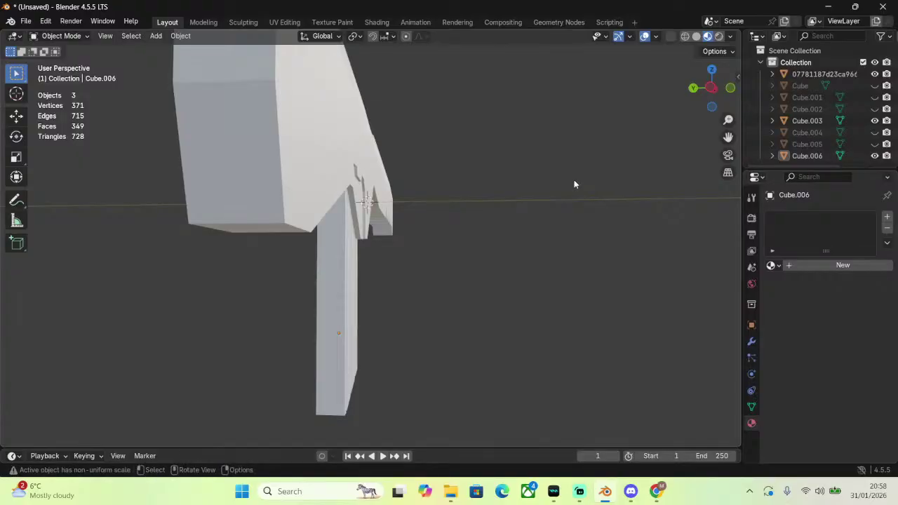
middle_drag(311, 177, 489, 186)
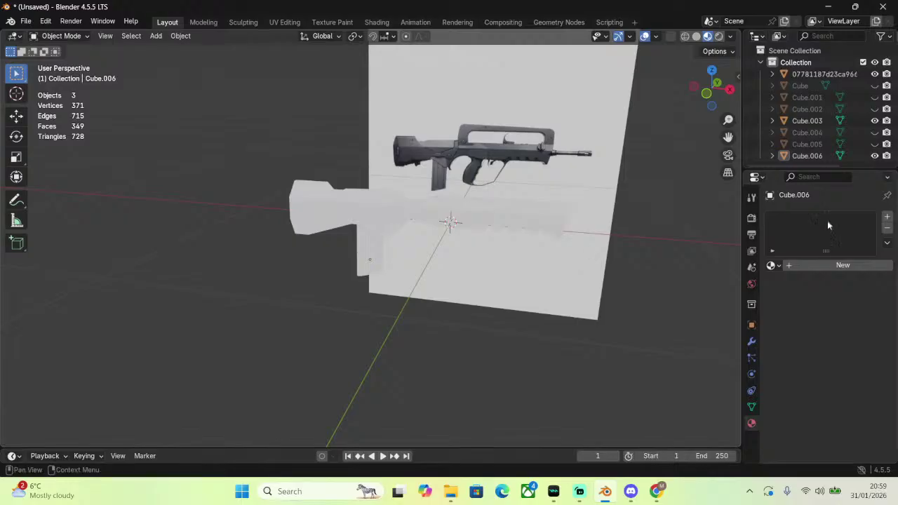
middle_drag(399, 185, 351, 190)
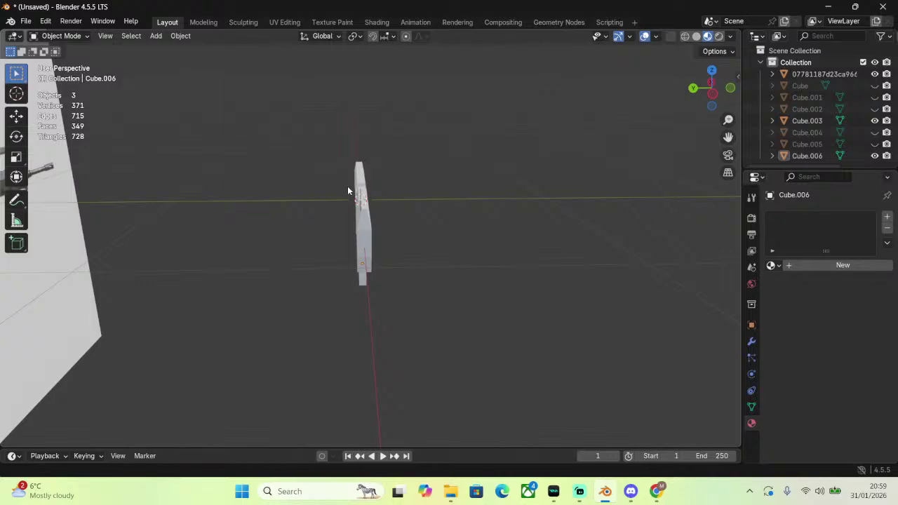
middle_drag(348, 191, 207, 134)
scroll(354, 157, down, 4)
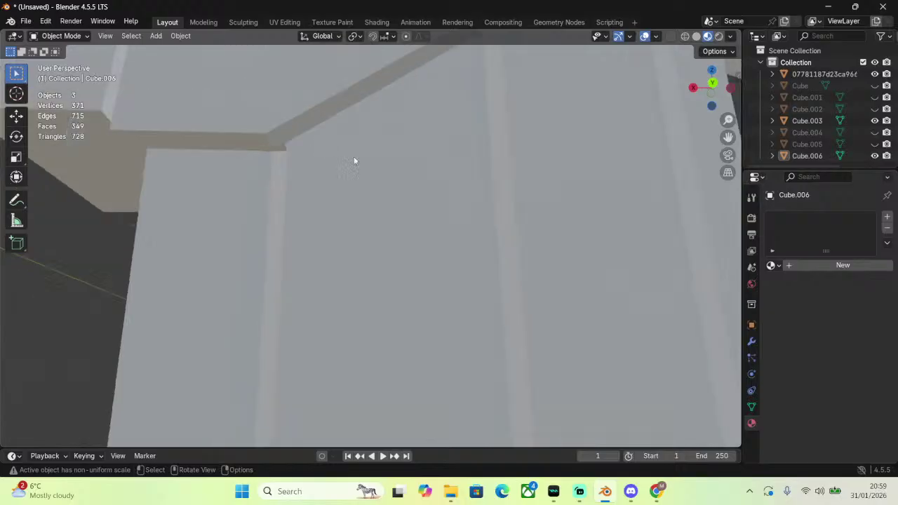
Return Cube.006 to Edit Mode and select the four ledge vertices above the two outer grooves on both sides.
scroll(344, 195, up, 1)
click(342, 194)
click(67, 37)
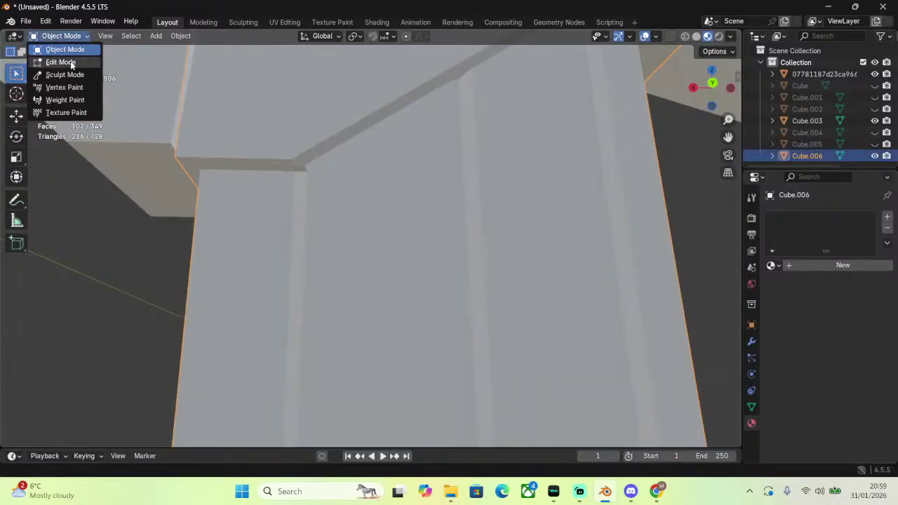
click(61, 61)
middle_drag(292, 169, 305, 133)
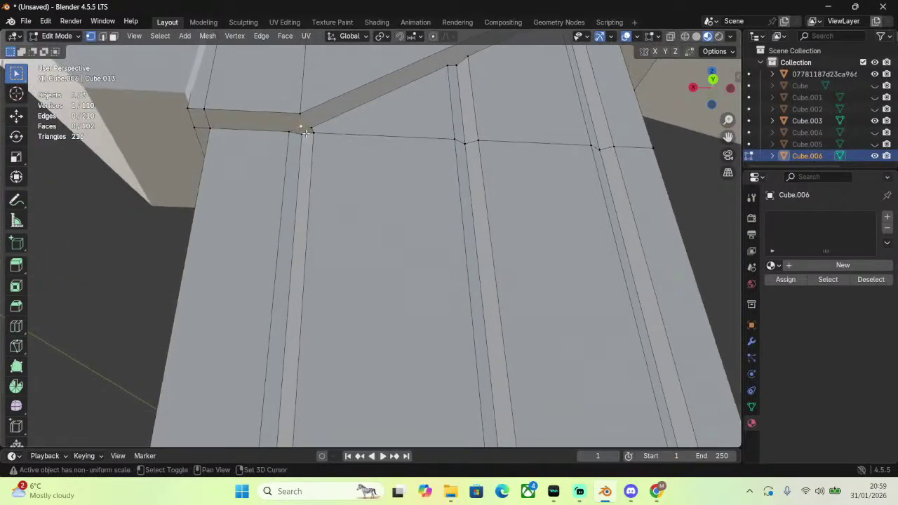
alt+shift+click(301, 133)
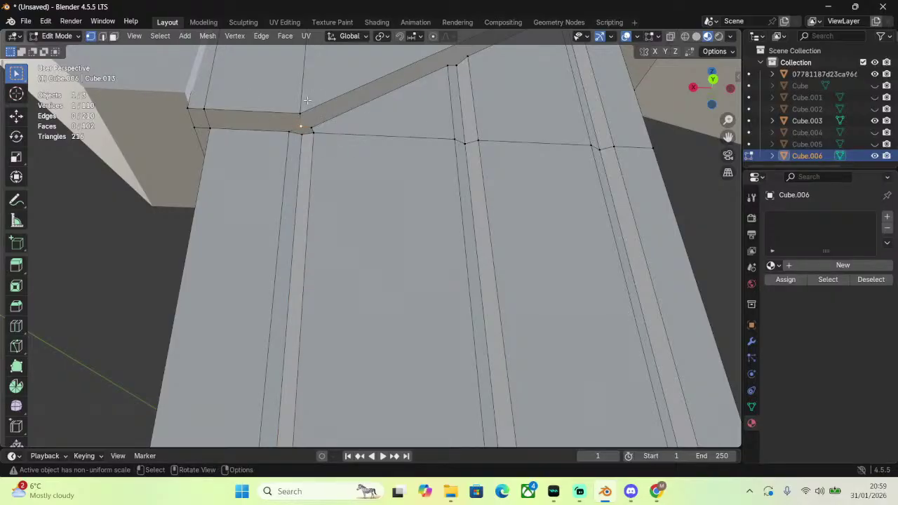
click(712, 105)
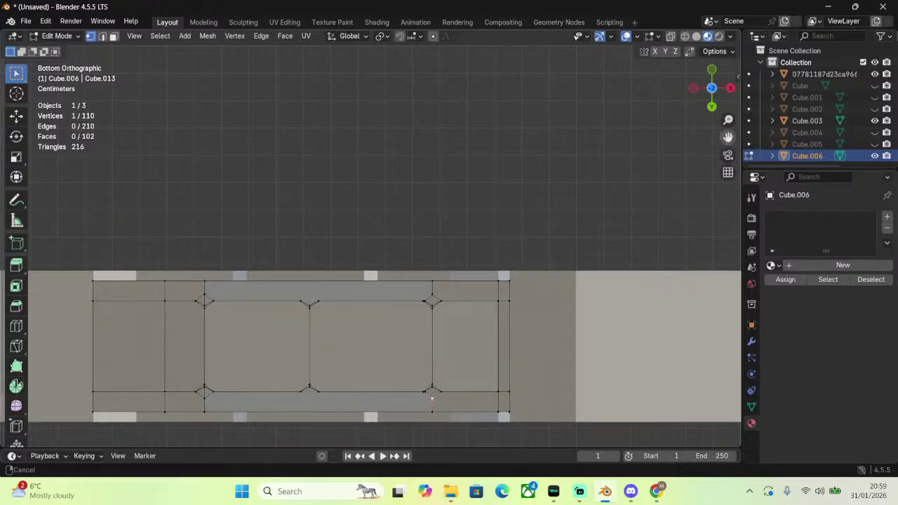
drag(727, 136, 767, 109)
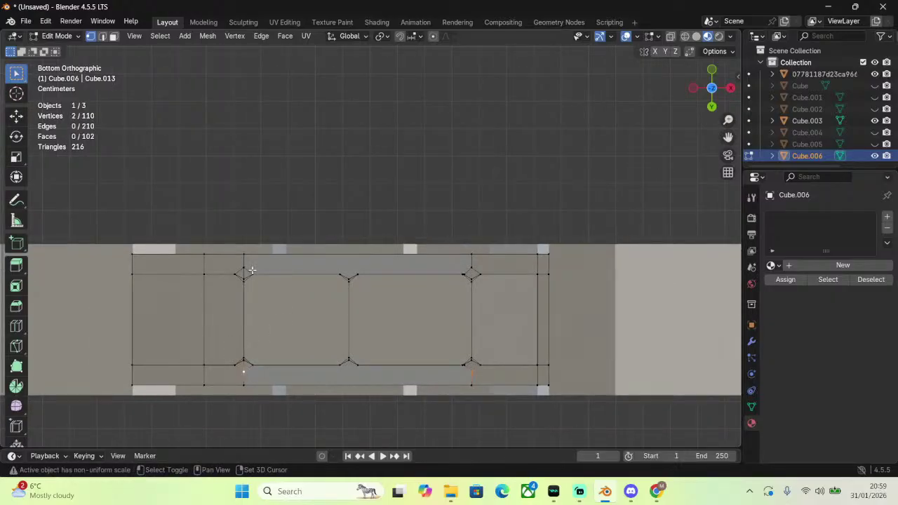
shift+click(473, 265)
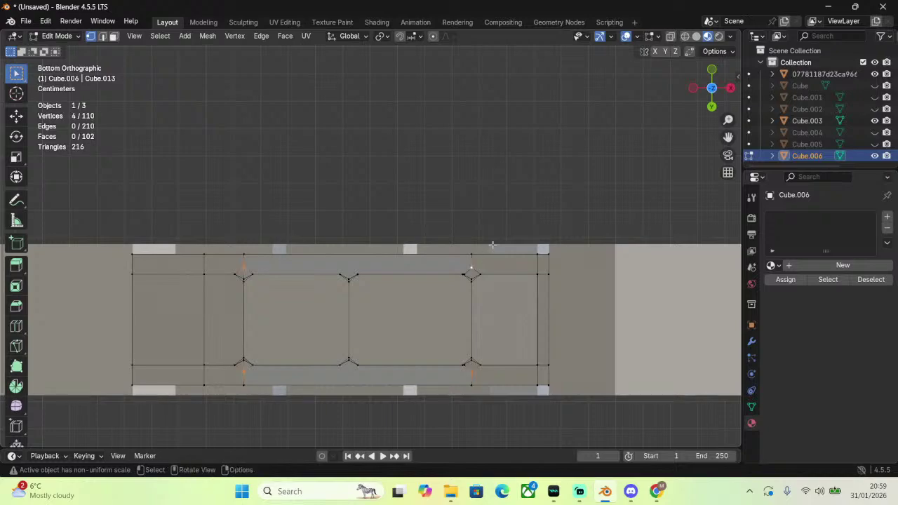
Scale the four selected ledge vertices inward by about 0.869 along global Y, and clear the selection.
scroll(516, 236, up, 3)
key(s)
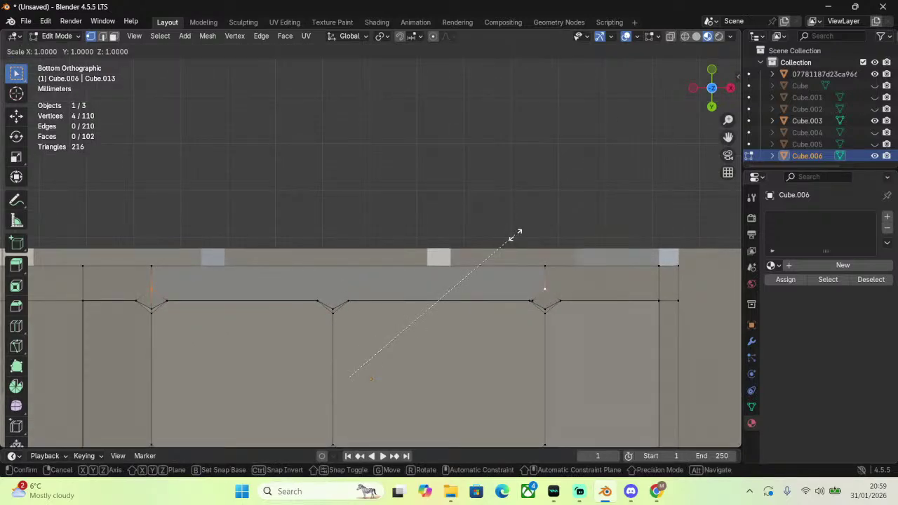
key(y)
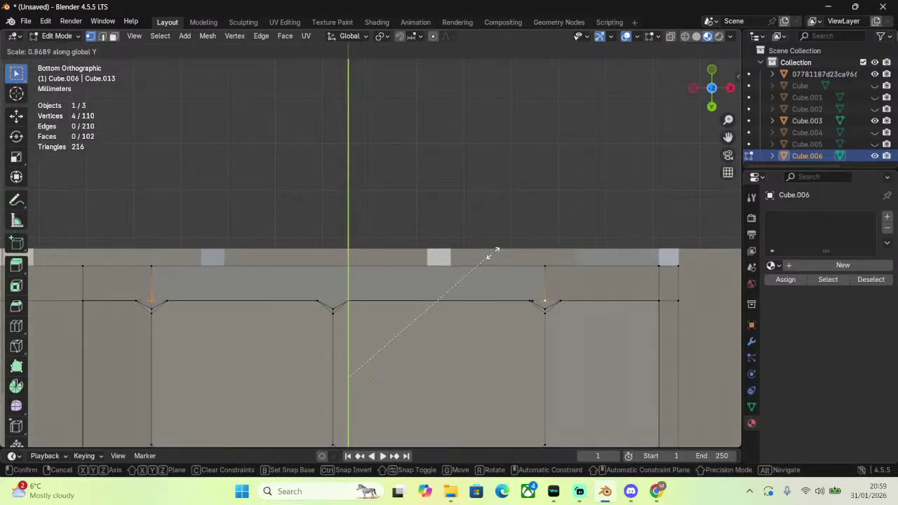
click(494, 253)
middle_drag(521, 240, 609, 335)
click(609, 336)
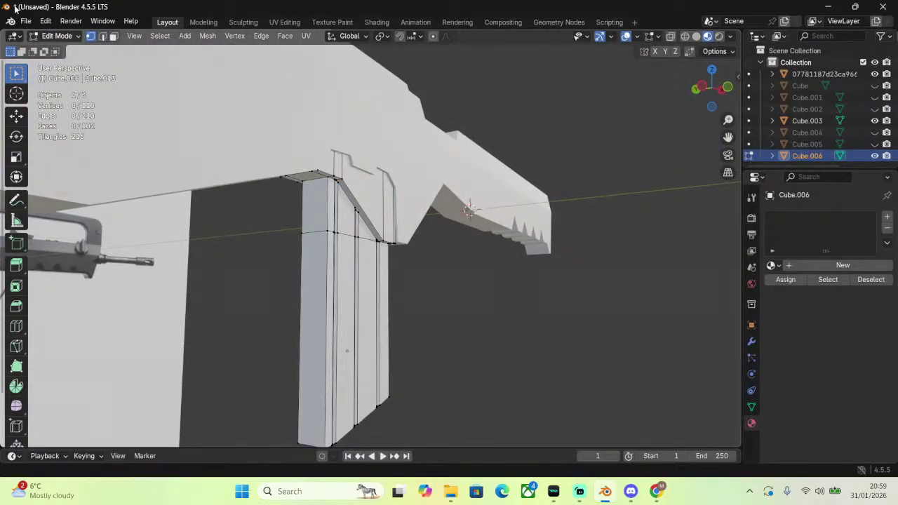
Compare the magazine with the reference image from the front and switch Cube.006 to Object Mode.
click(57, 35)
scroll(421, 211, up, 5)
middle_drag(421, 211, 435, 92)
drag(711, 89, 446, 146)
click(712, 77)
scroll(649, 106, down, 8)
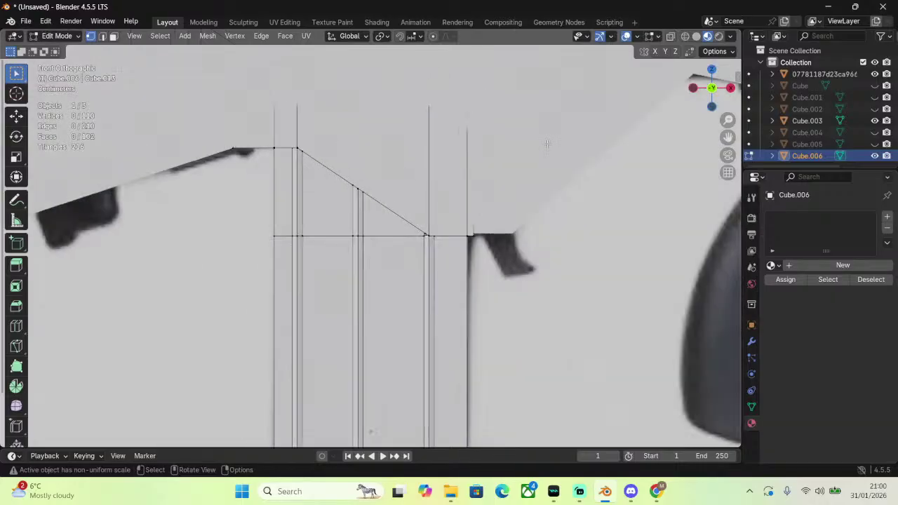
click(68, 35)
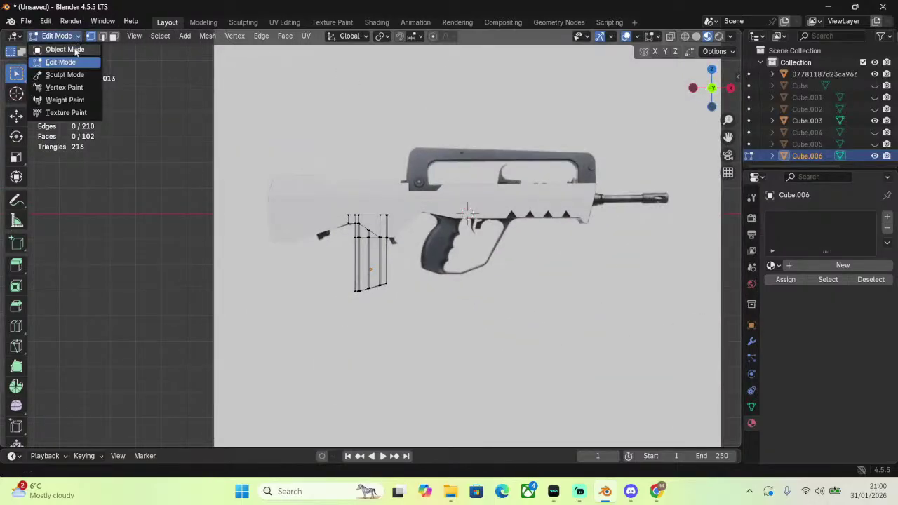
click(65, 49)
Examine the gun body and magazine together from an angled view, and leave both objects deselected.
middle_drag(177, 150, 428, 195)
drag(428, 196, 315, 286)
middle_drag(315, 286, 408, 231)
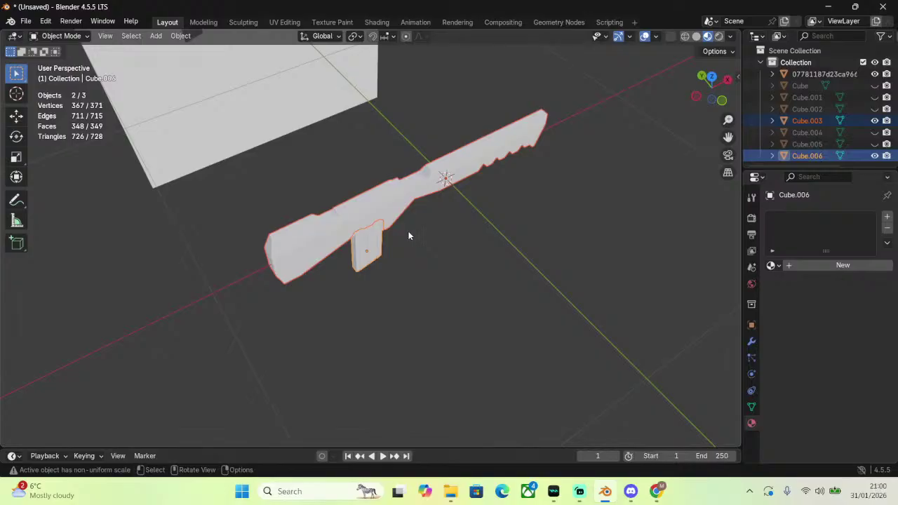
click(483, 211)
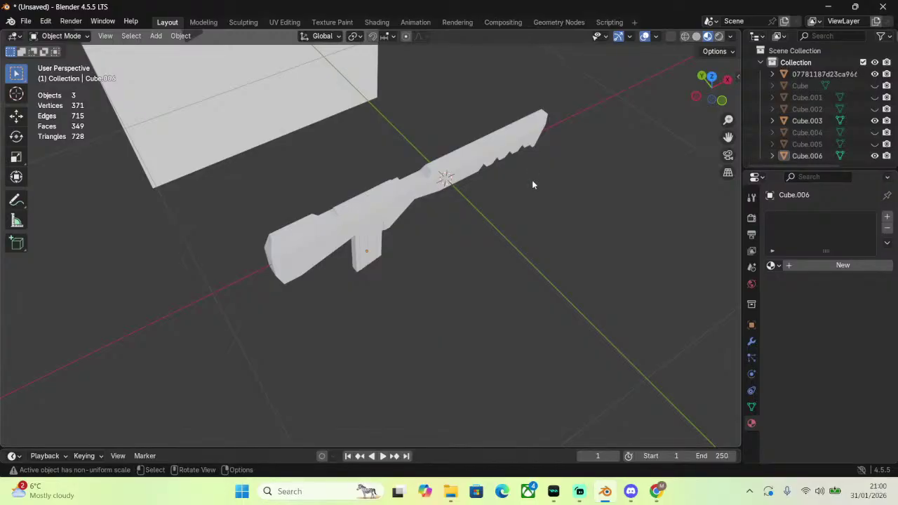
Switch to Streamlabs Desktop and activate the STREAM PAUSED scene.
click(580, 491)
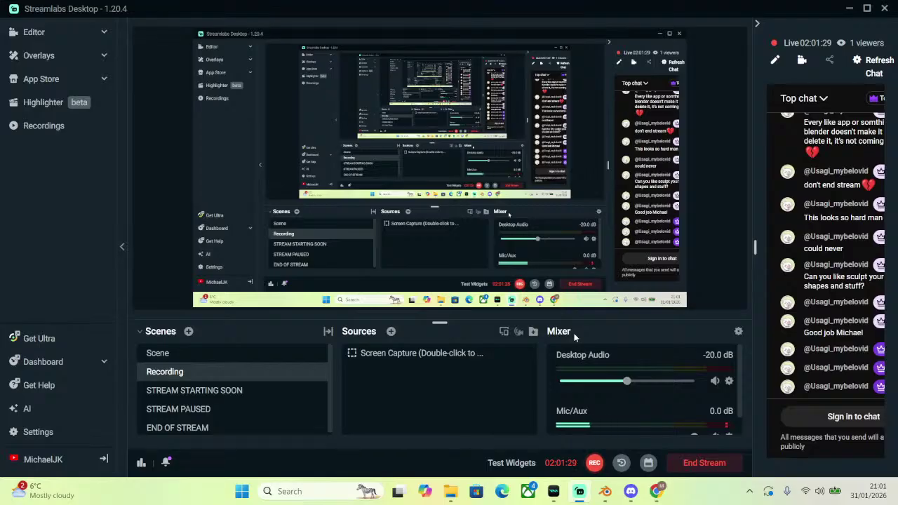
click(221, 409)
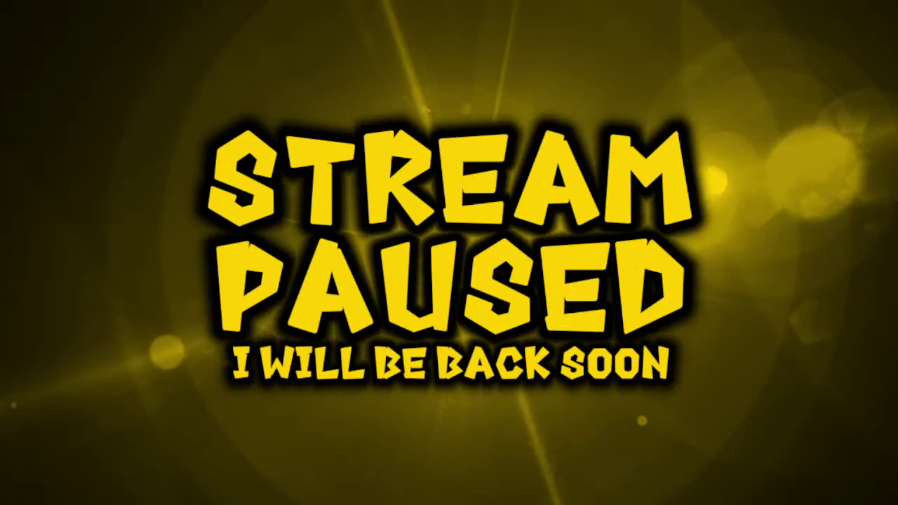